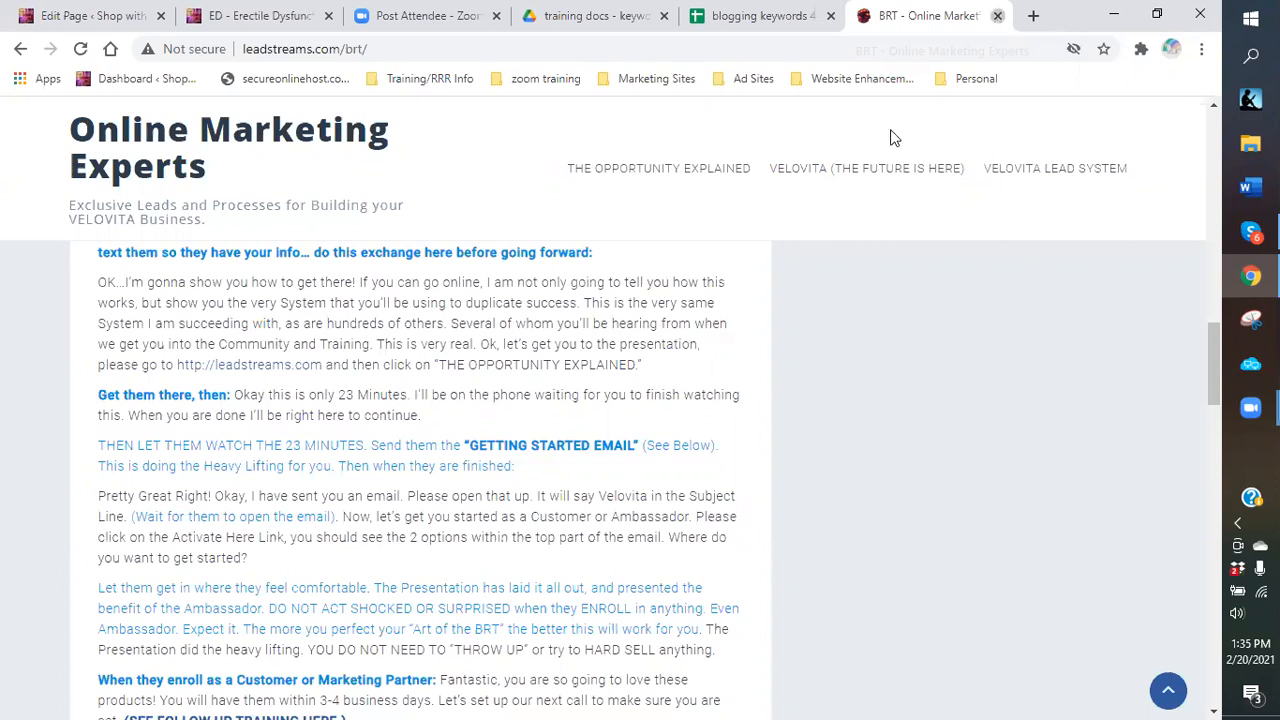
Close the BRT lead-system tab and minimize Chrome to show the desktop.
click(877, 17)
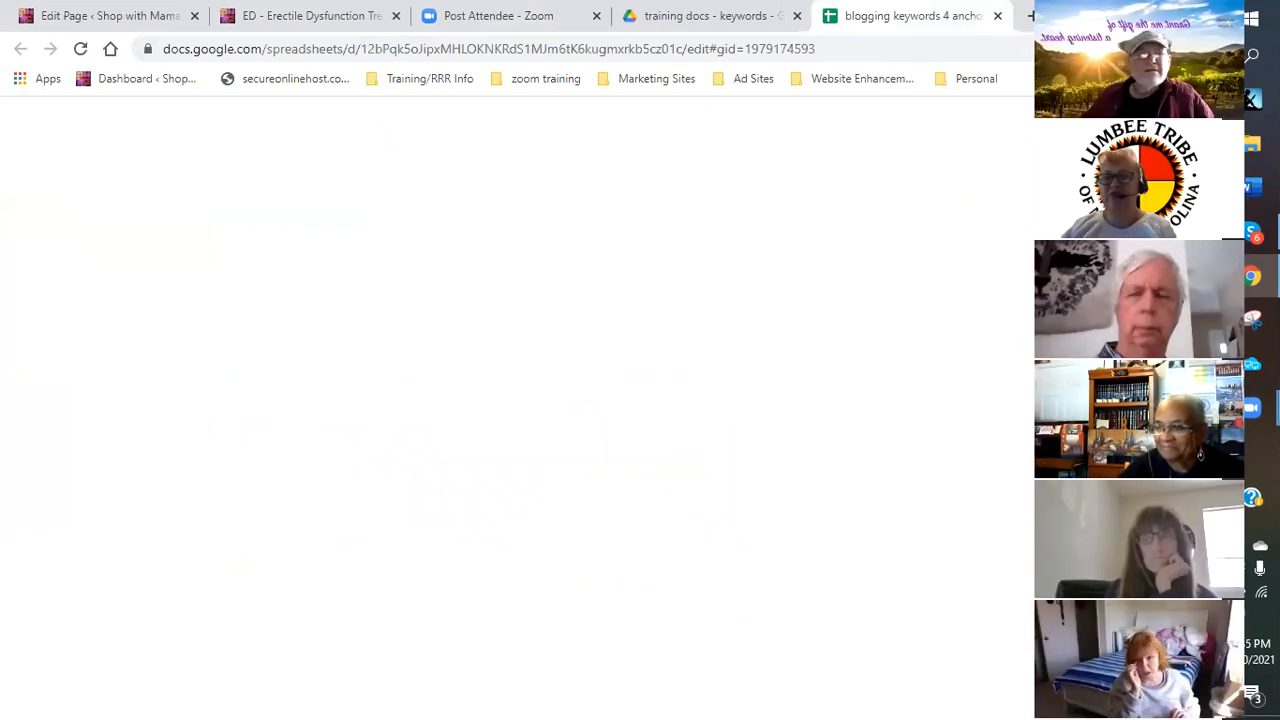
key(super+d)
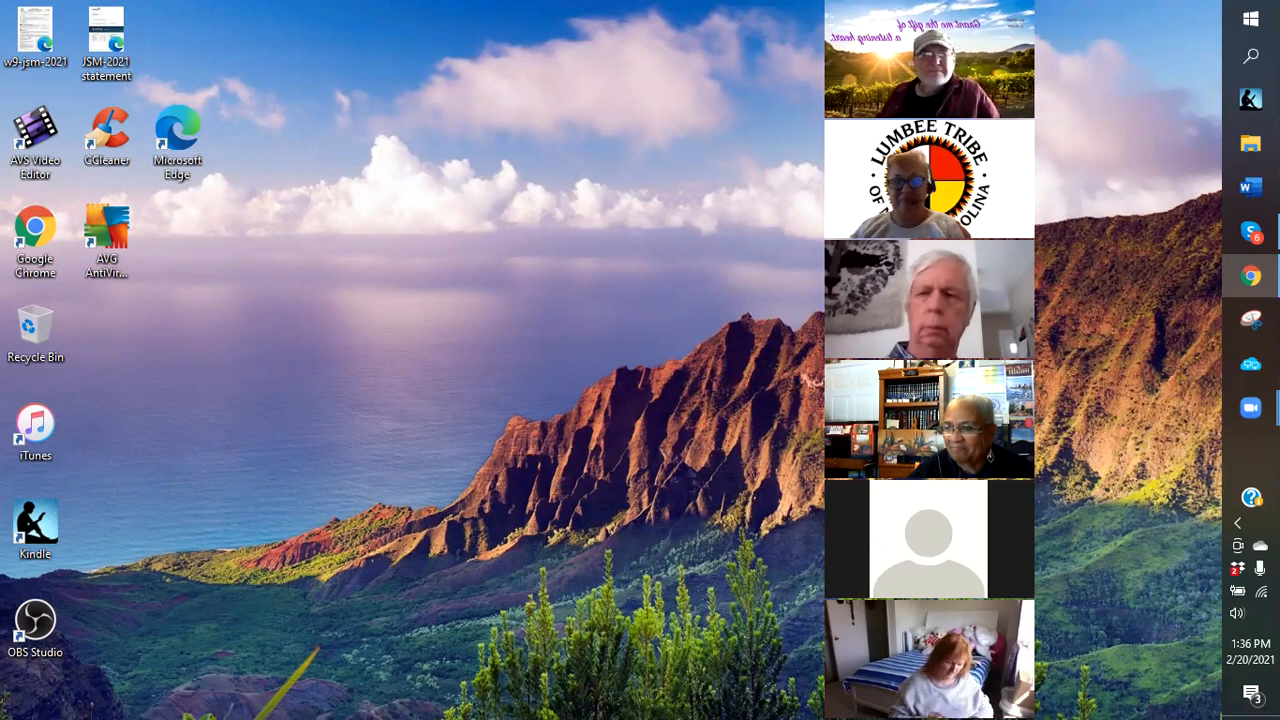
Hide the Zoom participant panel and restore Chrome with the blogging keywords spreadsheet.
click(828, 8)
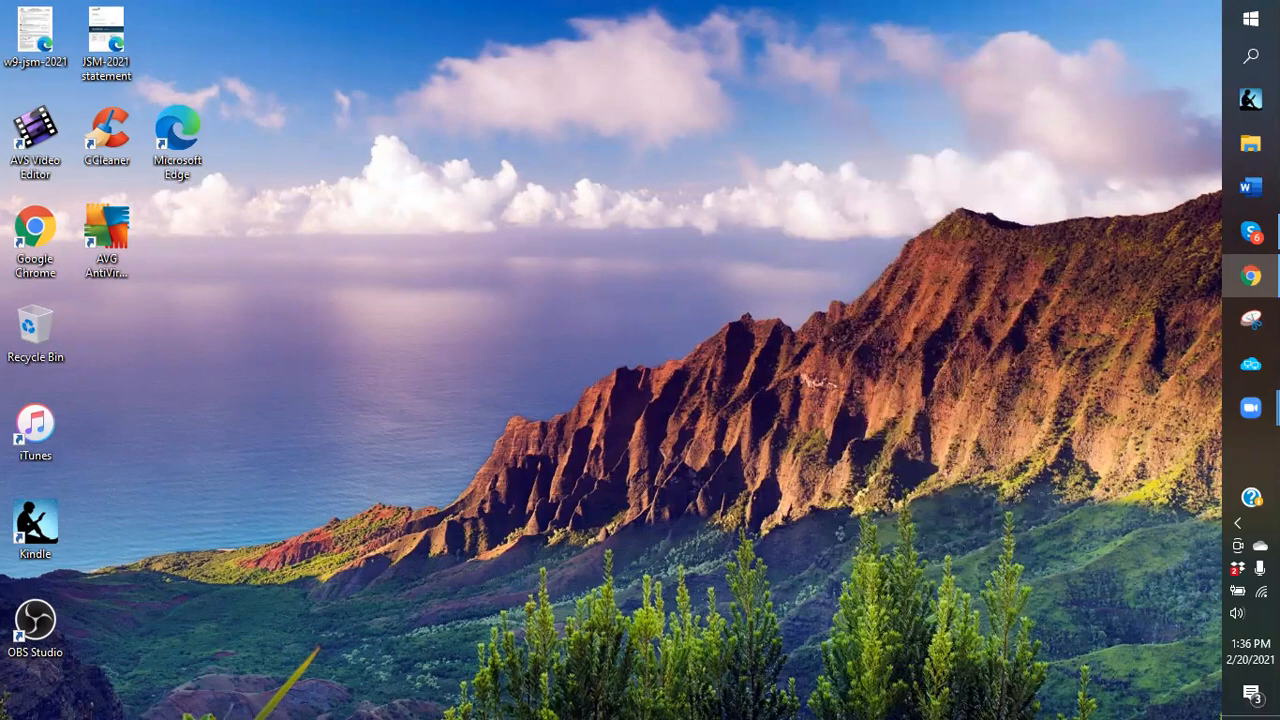
click(1250, 276)
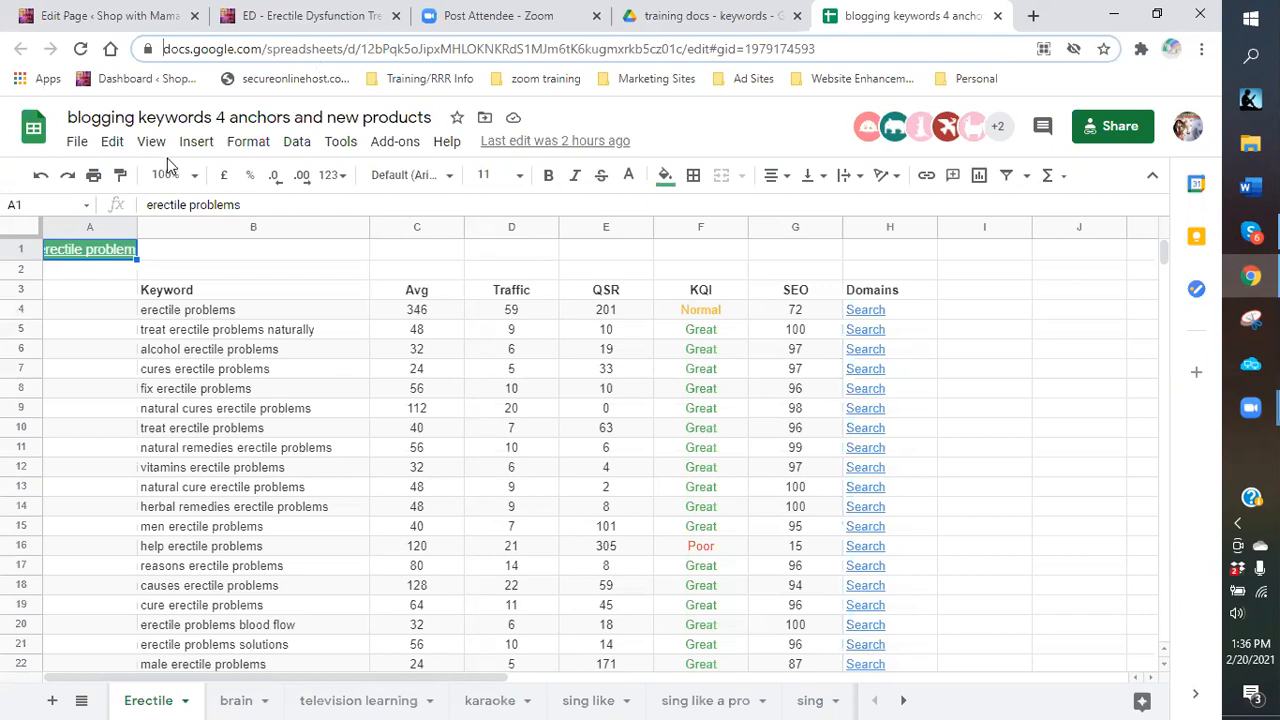
Switch with Alt+Tab to the Chrome window showing the training docs - keywords Drive folder.
key(alt+Tab)
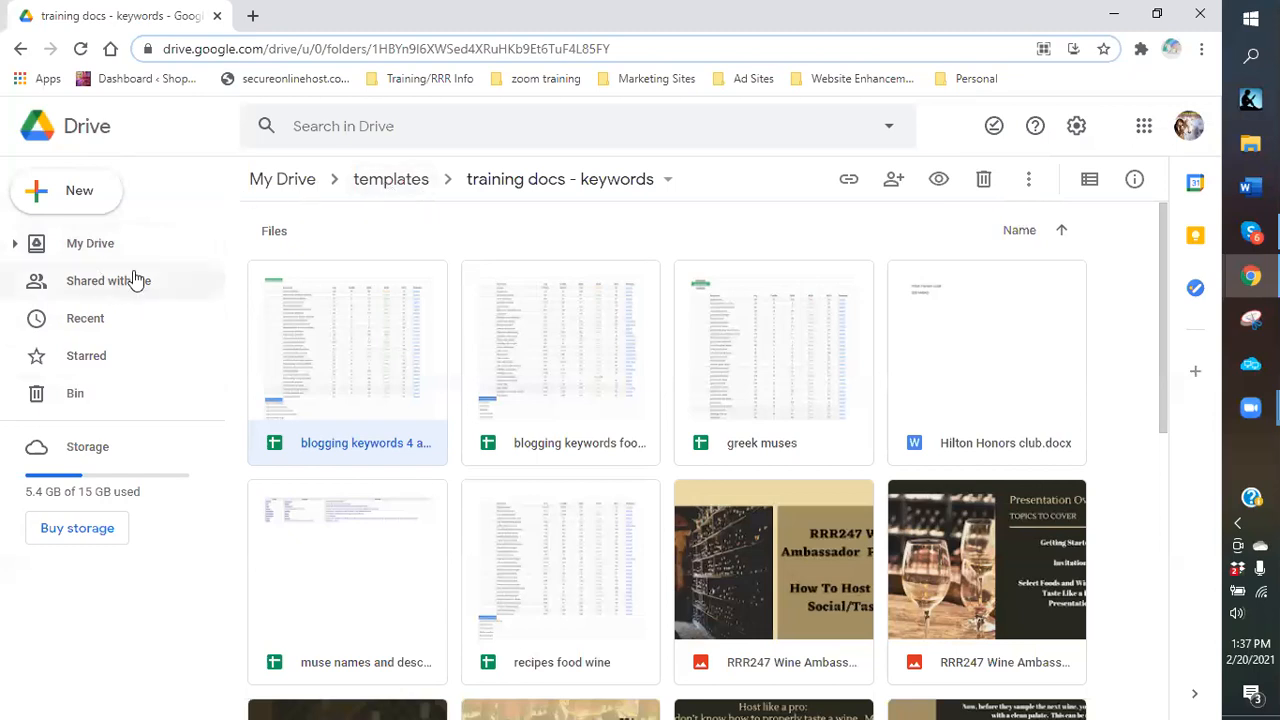
Go up to My Drive and create a folder named 'ad templates training'.
click(276, 185)
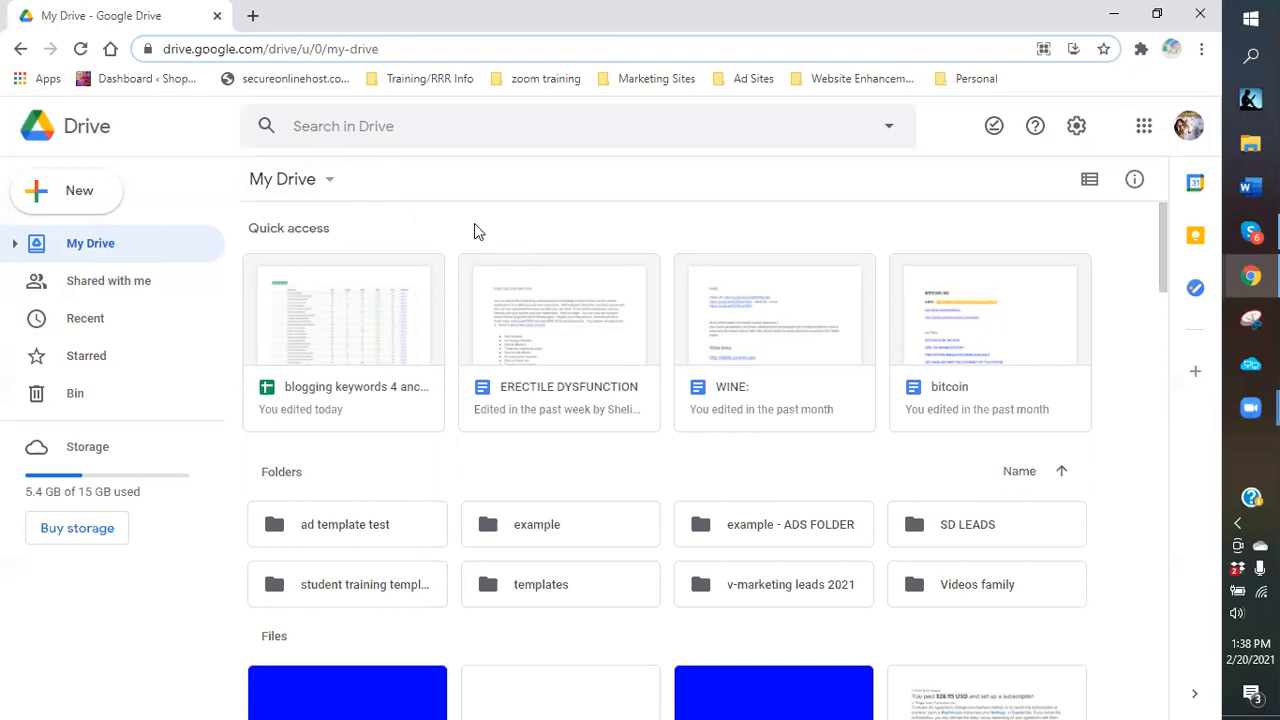
click(88, 202)
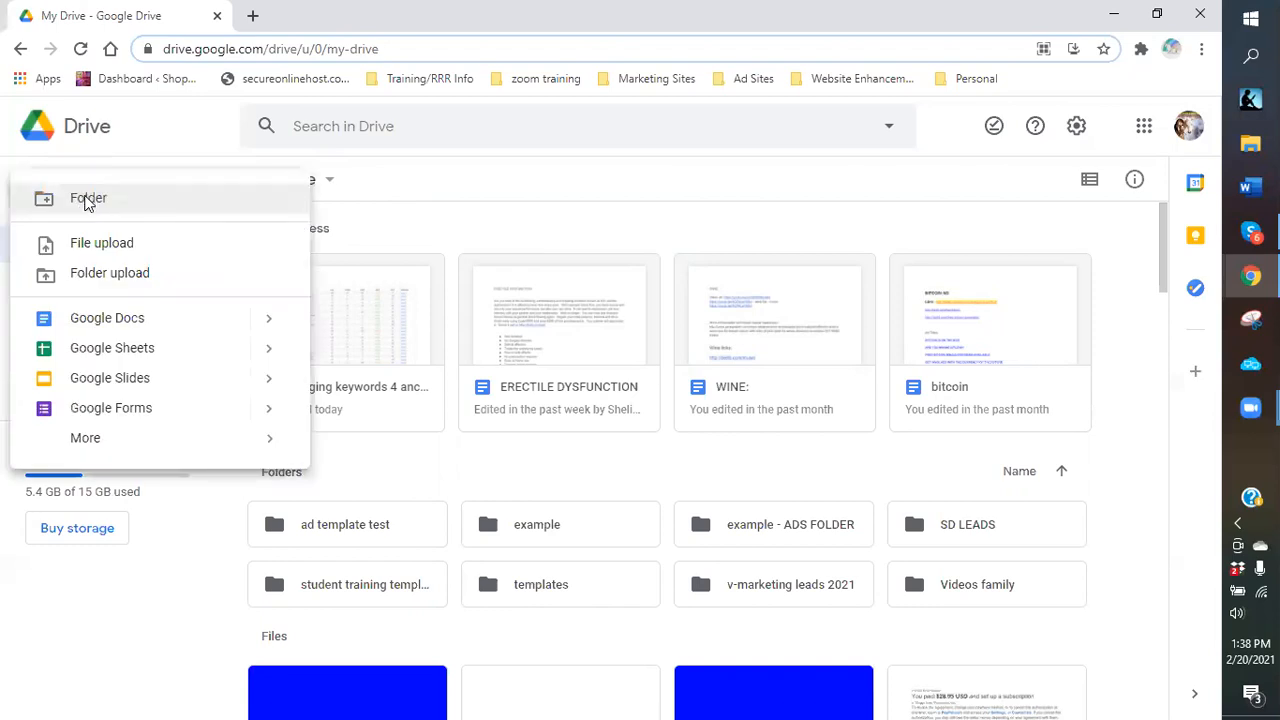
click(88, 200)
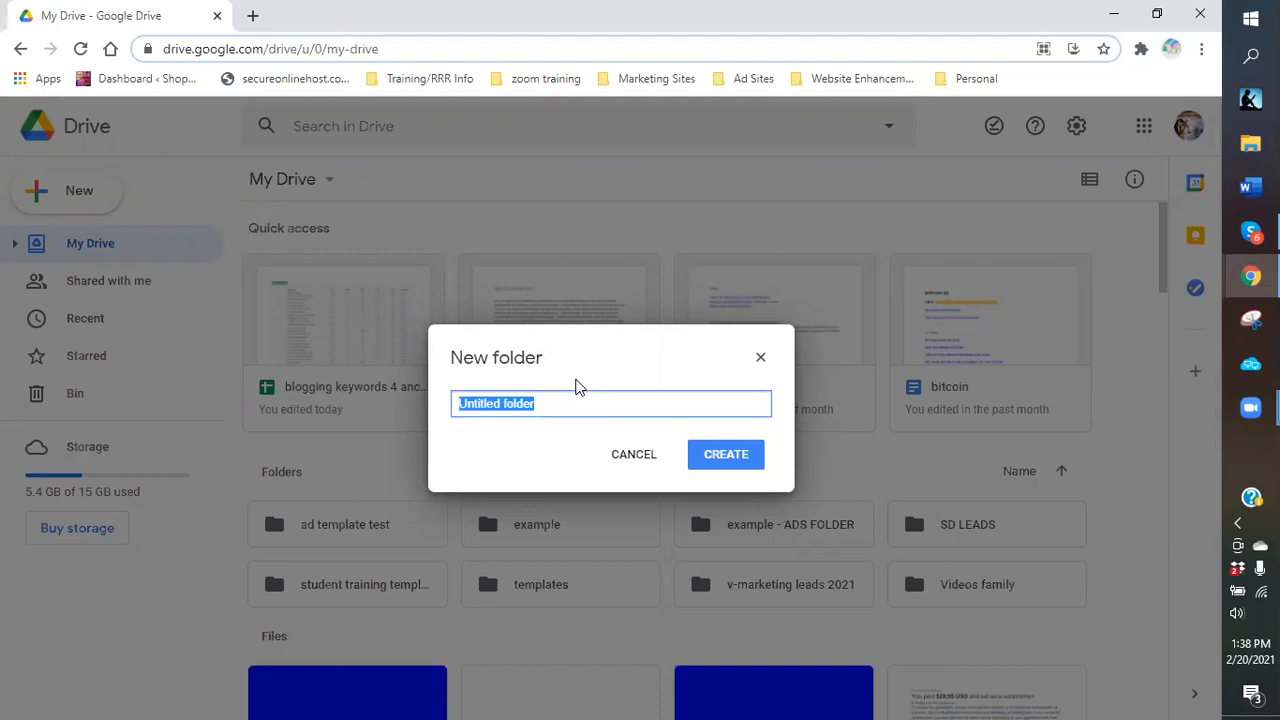
text(ad templates training)
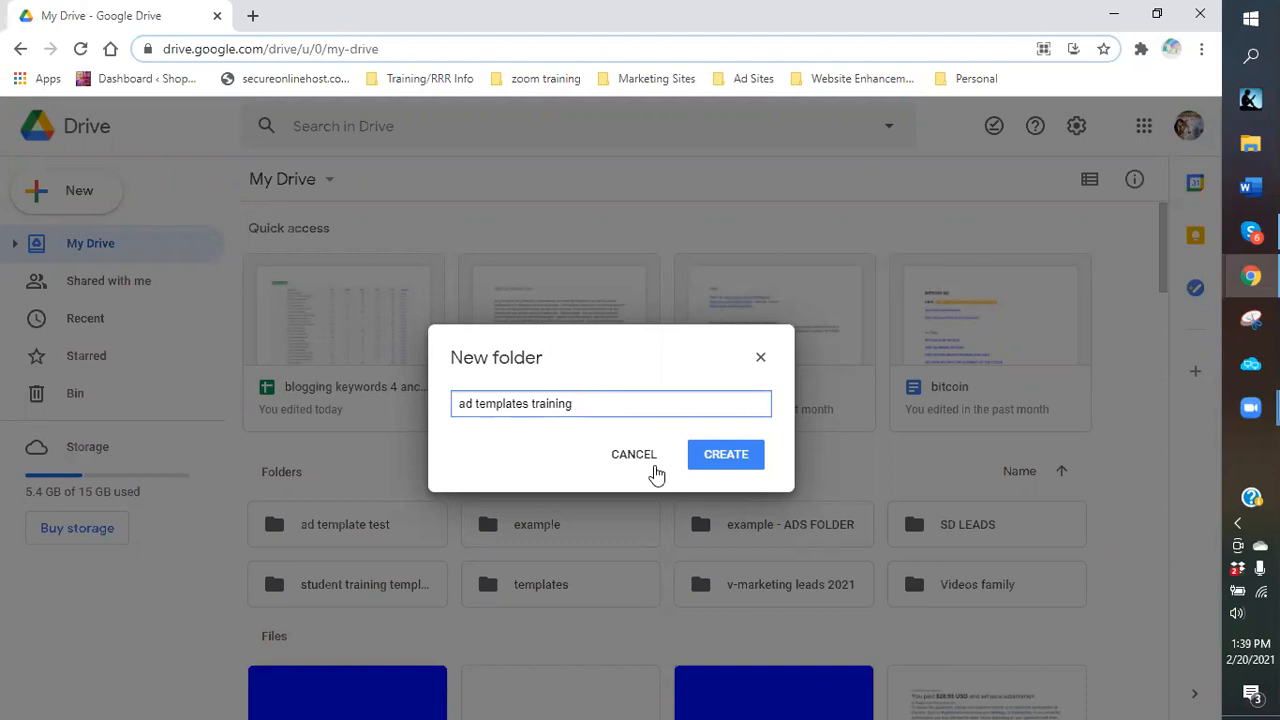
click(714, 455)
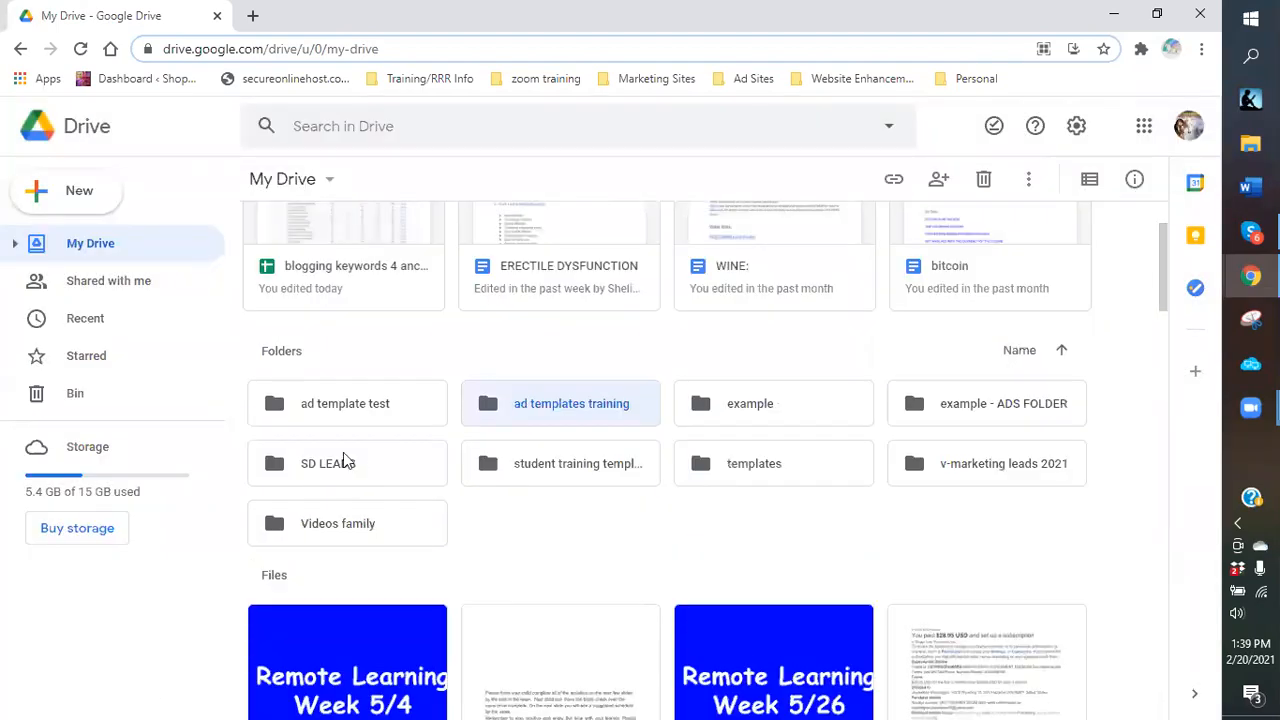
Inside ad templates training, create a folder named 'valentus ads'.
double_click(568, 403)
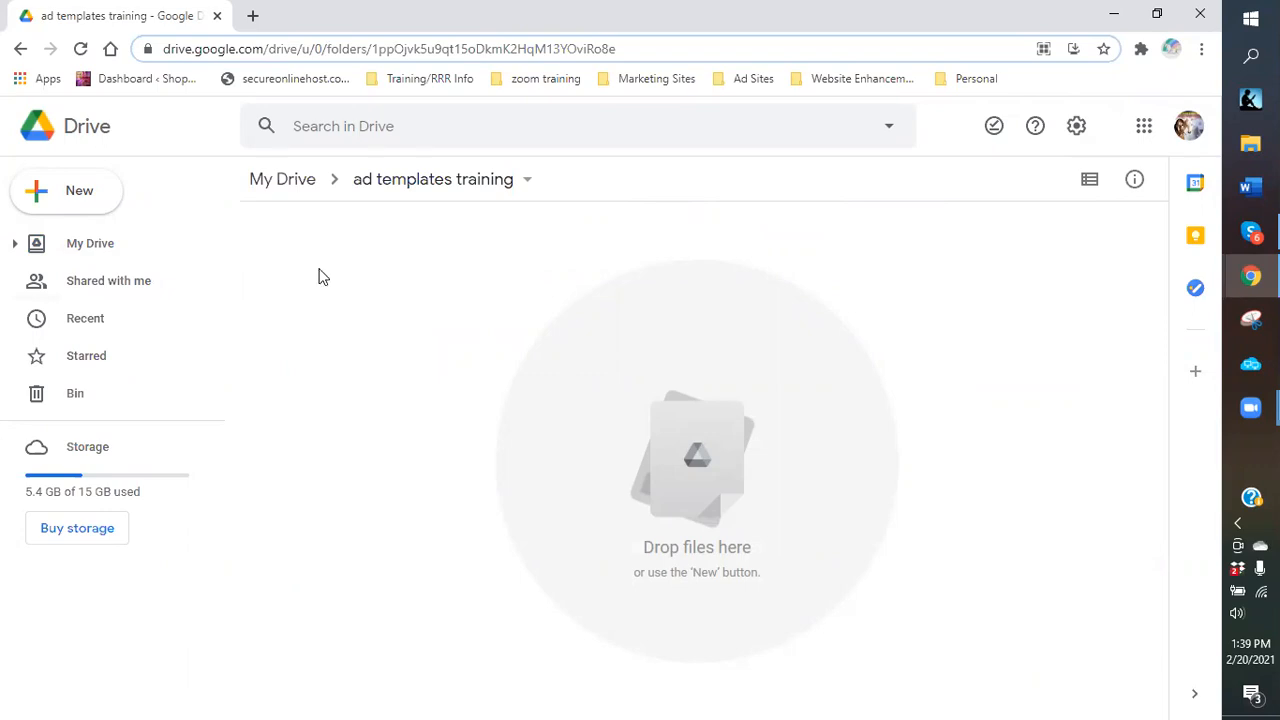
click(86, 200)
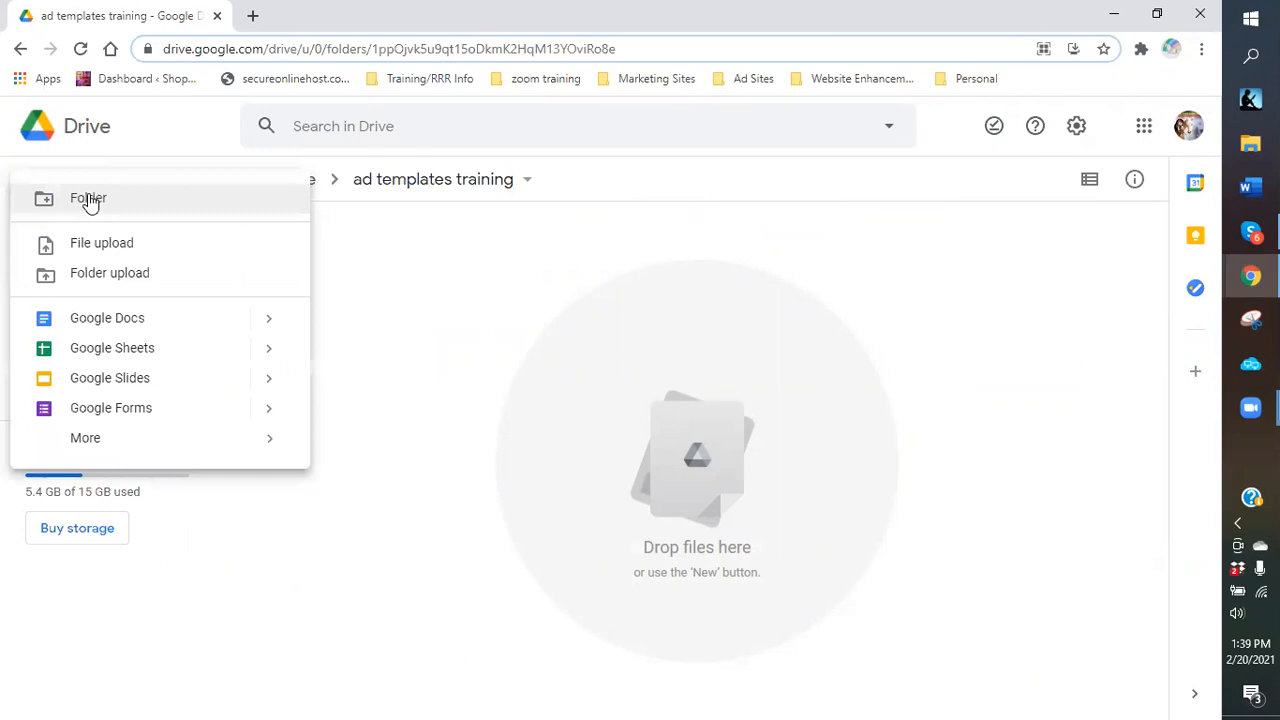
click(80, 197)
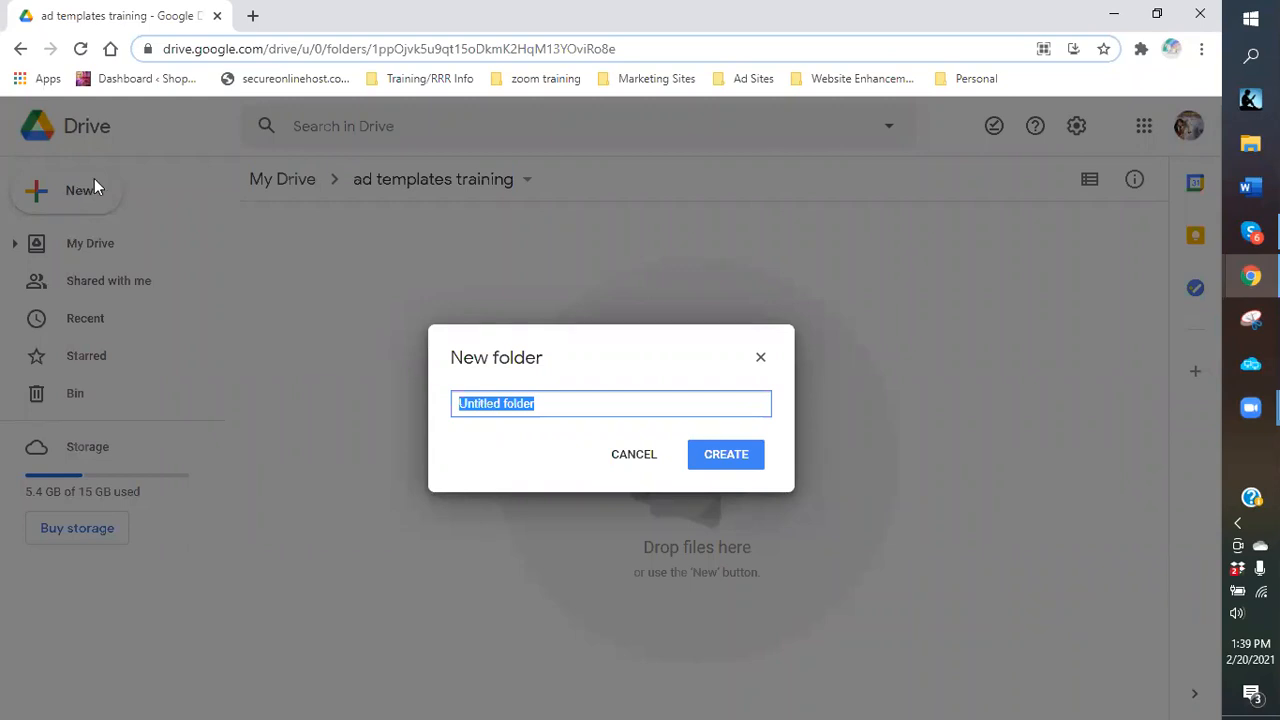
text(valentus ads)
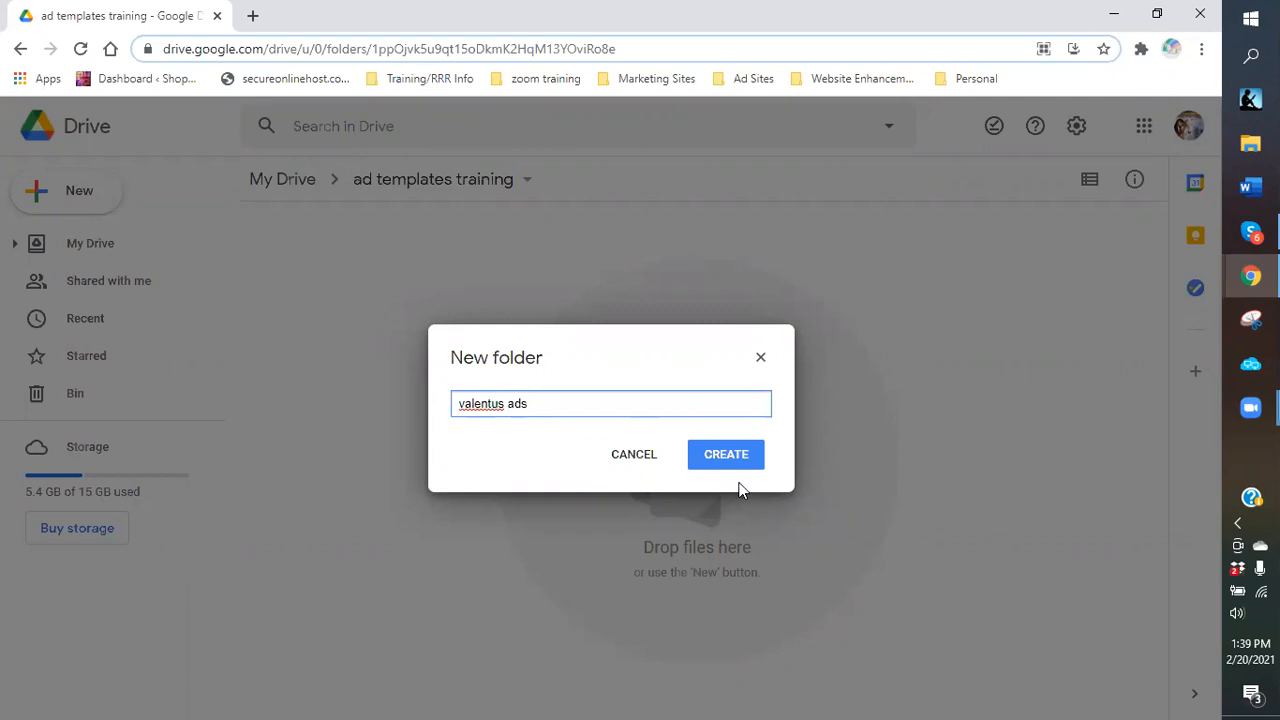
key(Return)
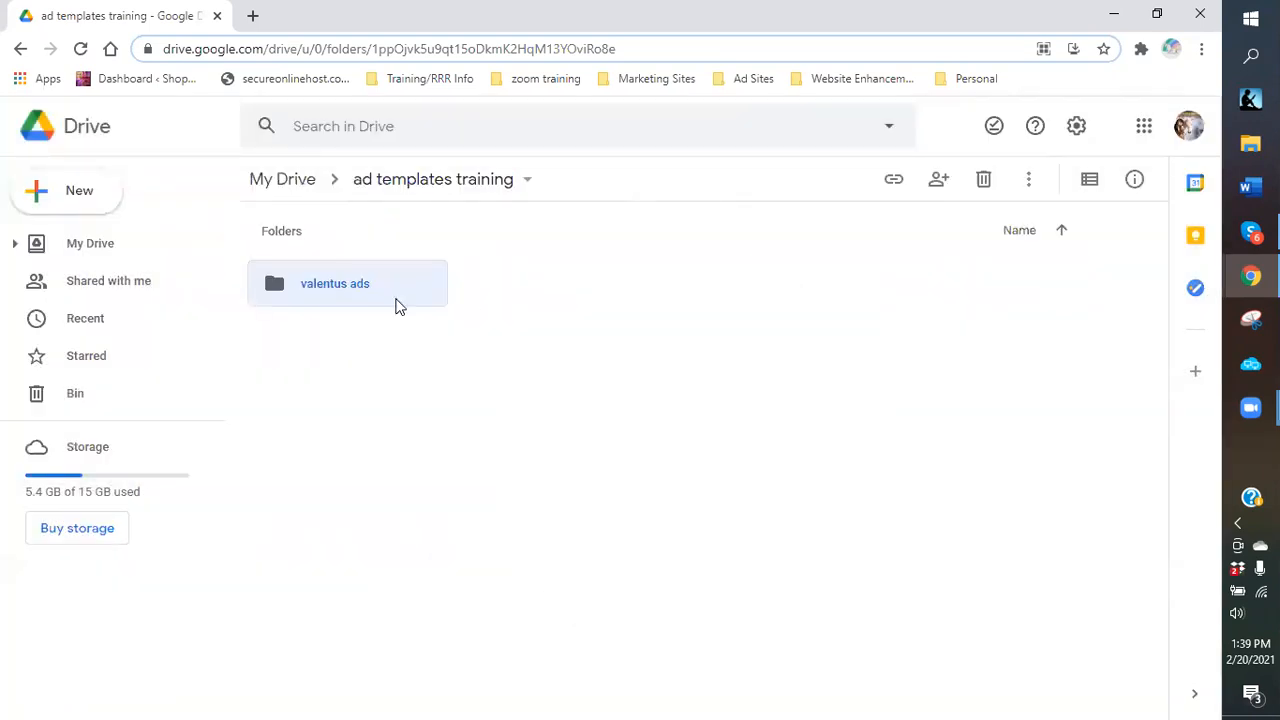
Open valentus ads and create an 'images' subfolder in it.
click(72, 203)
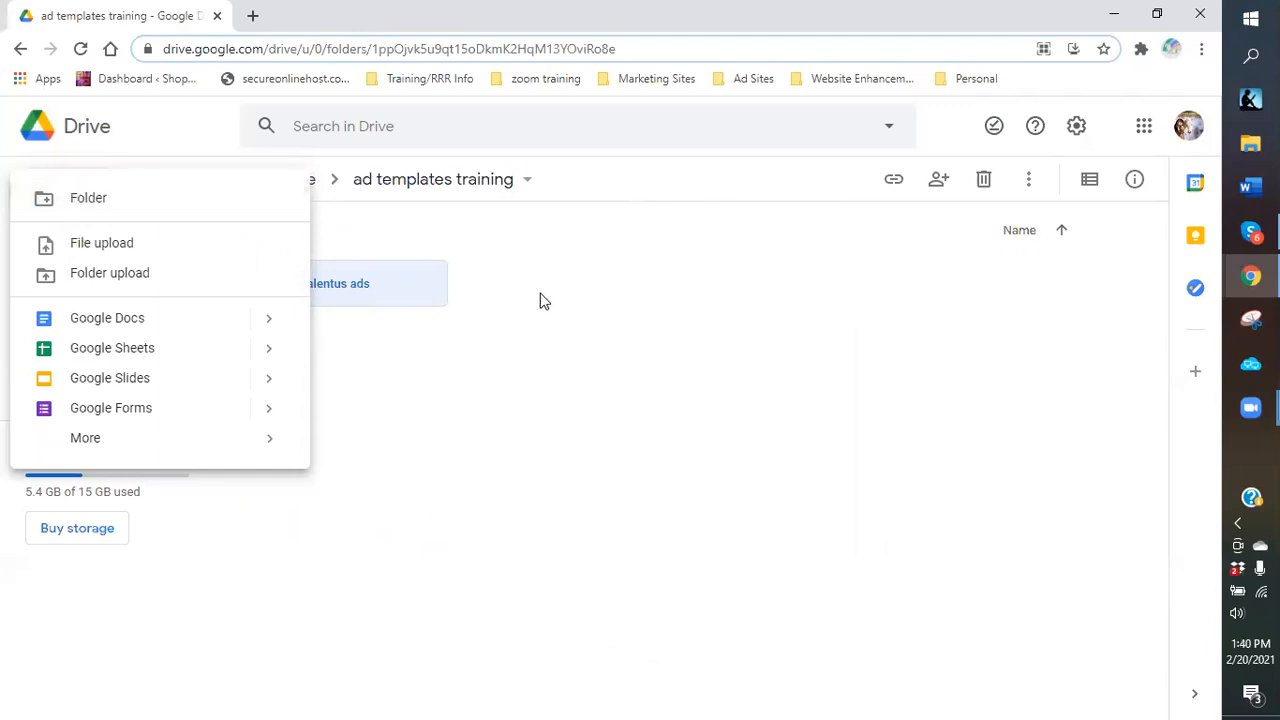
click(362, 291)
click(360, 291)
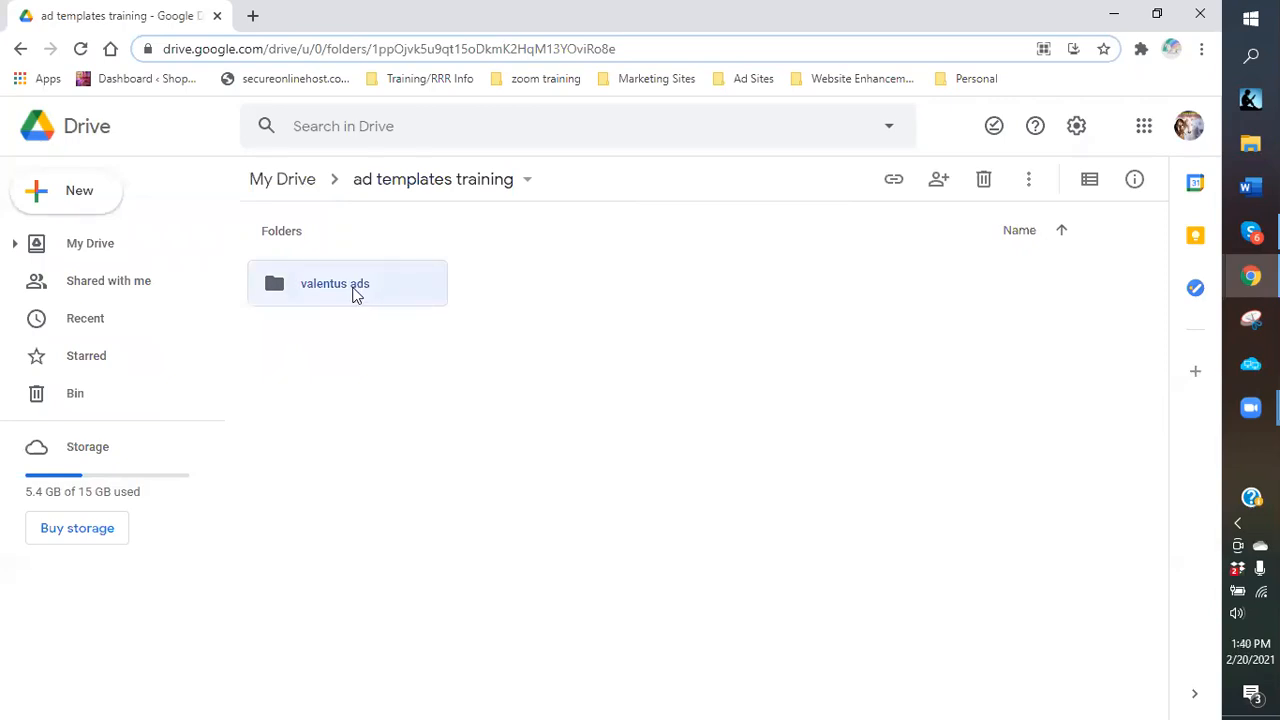
double_click(355, 292)
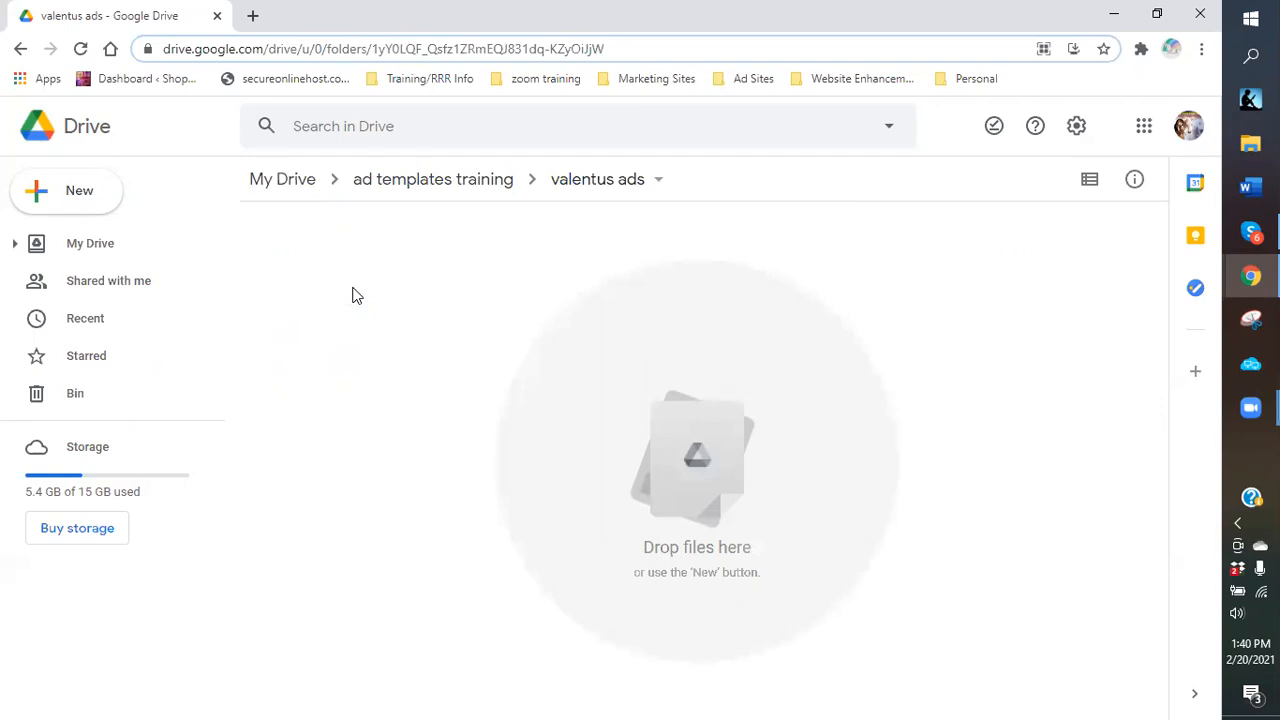
click(75, 196)
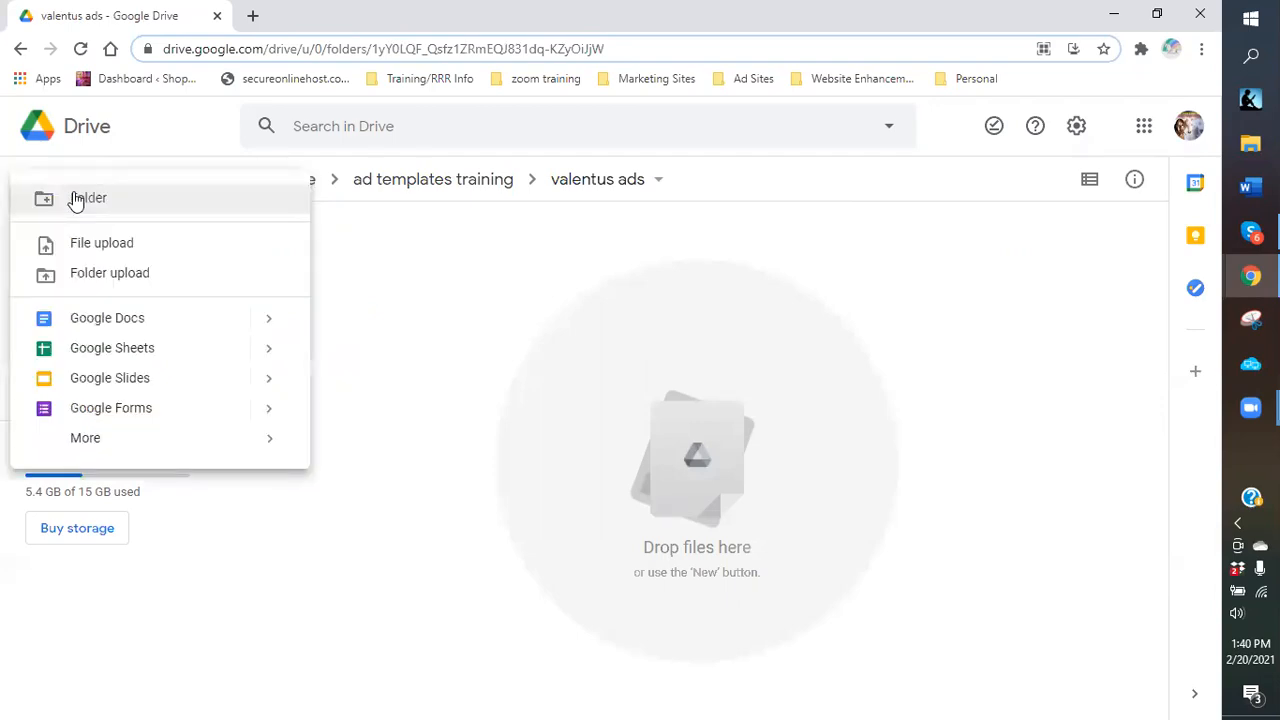
click(77, 198)
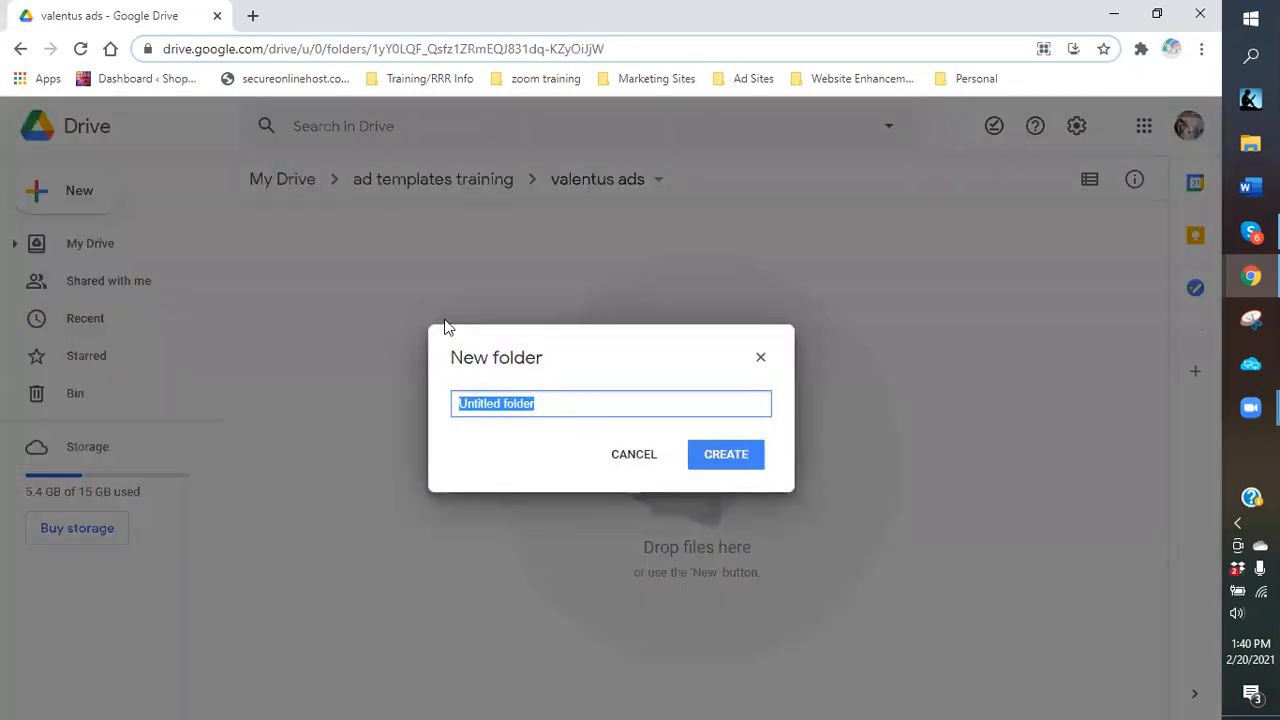
text(images)
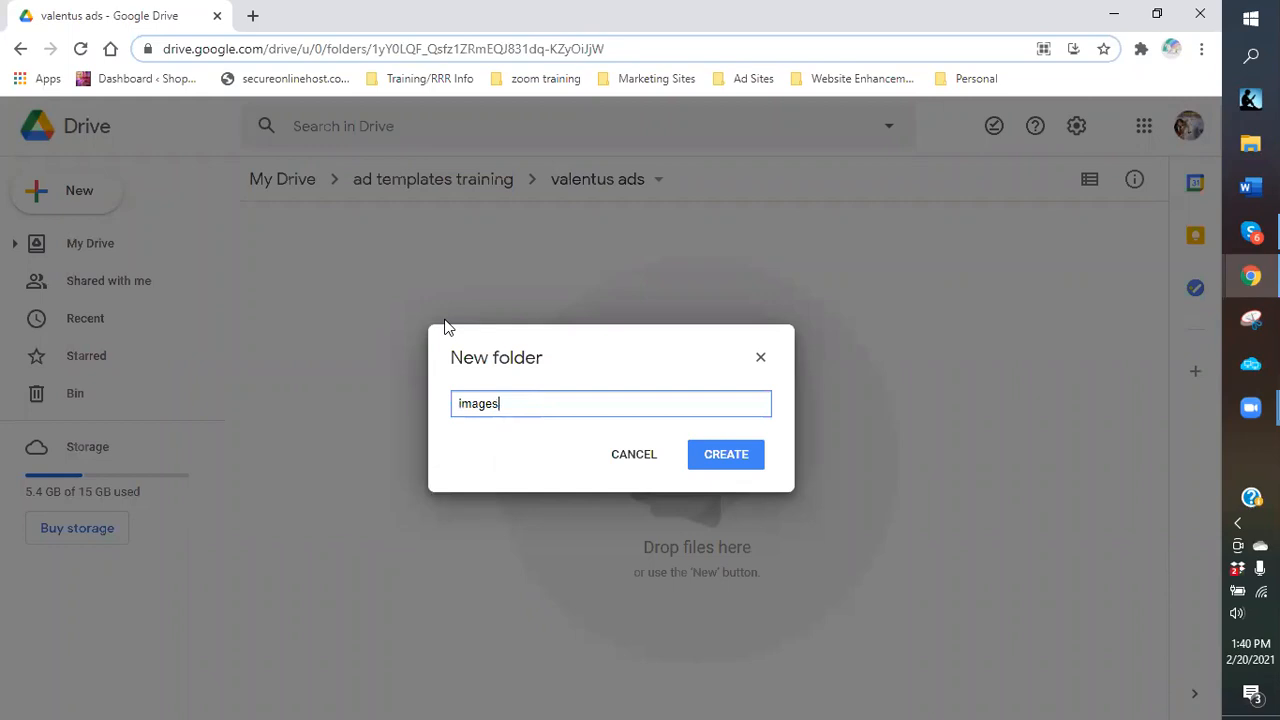
key(Return)
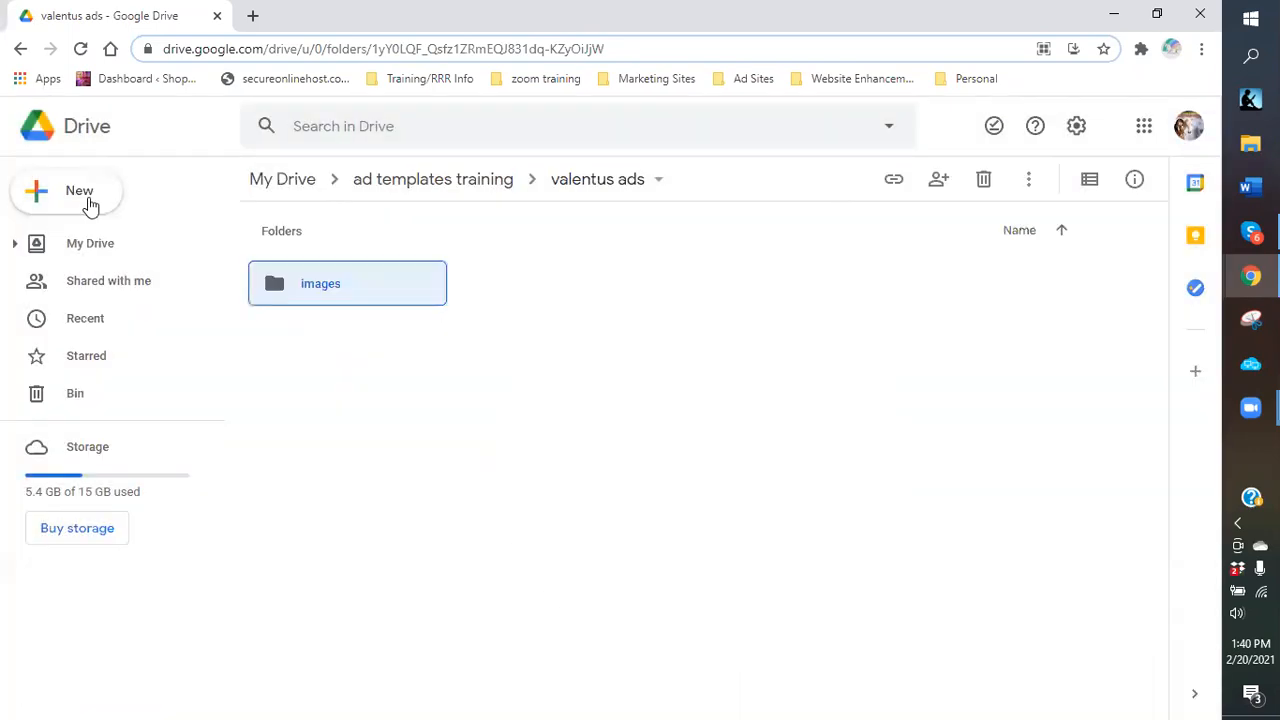
Add a second subfolder named 'templates for ads' beside images.
click(94, 212)
click(94, 211)
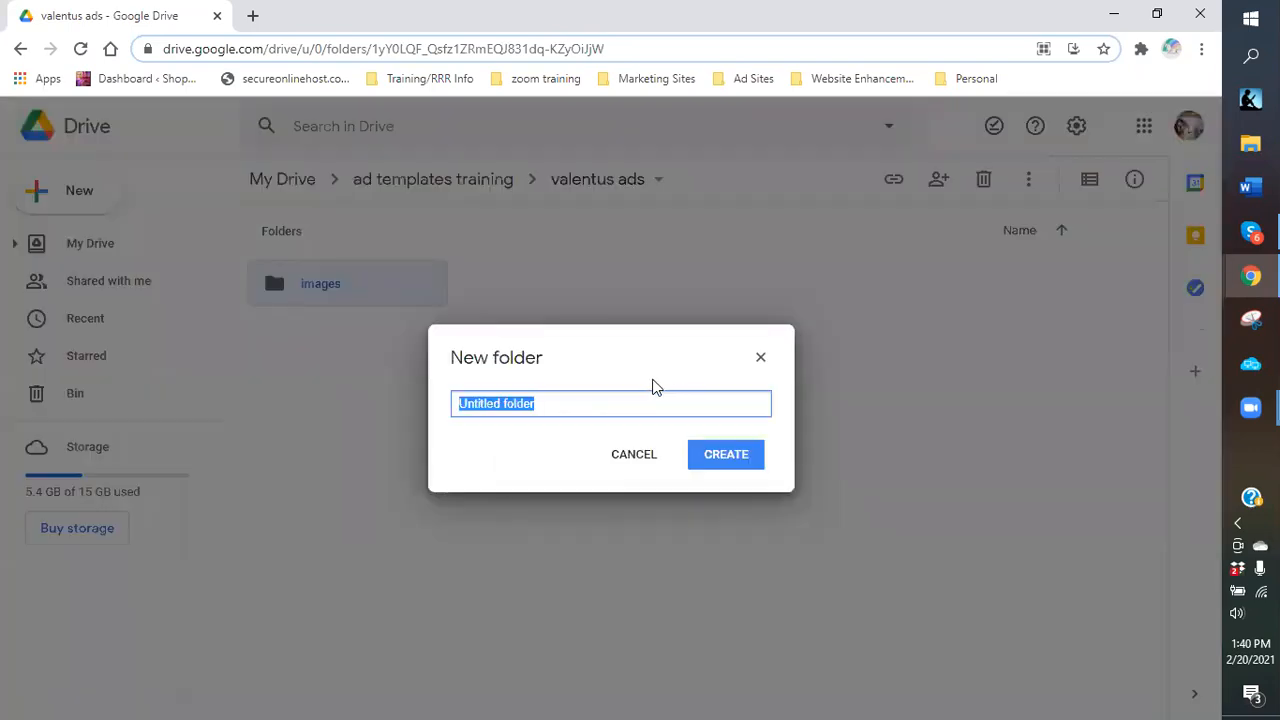
text(templates for ad)
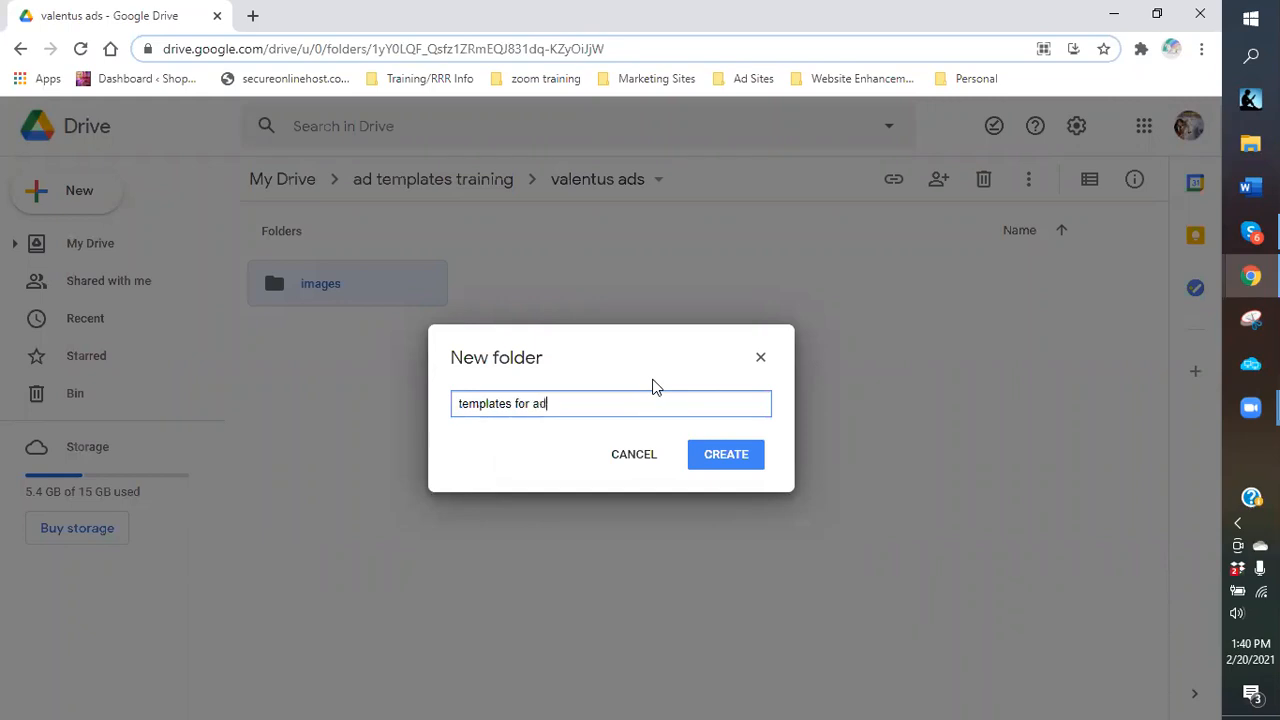
text(s)
key(Return)
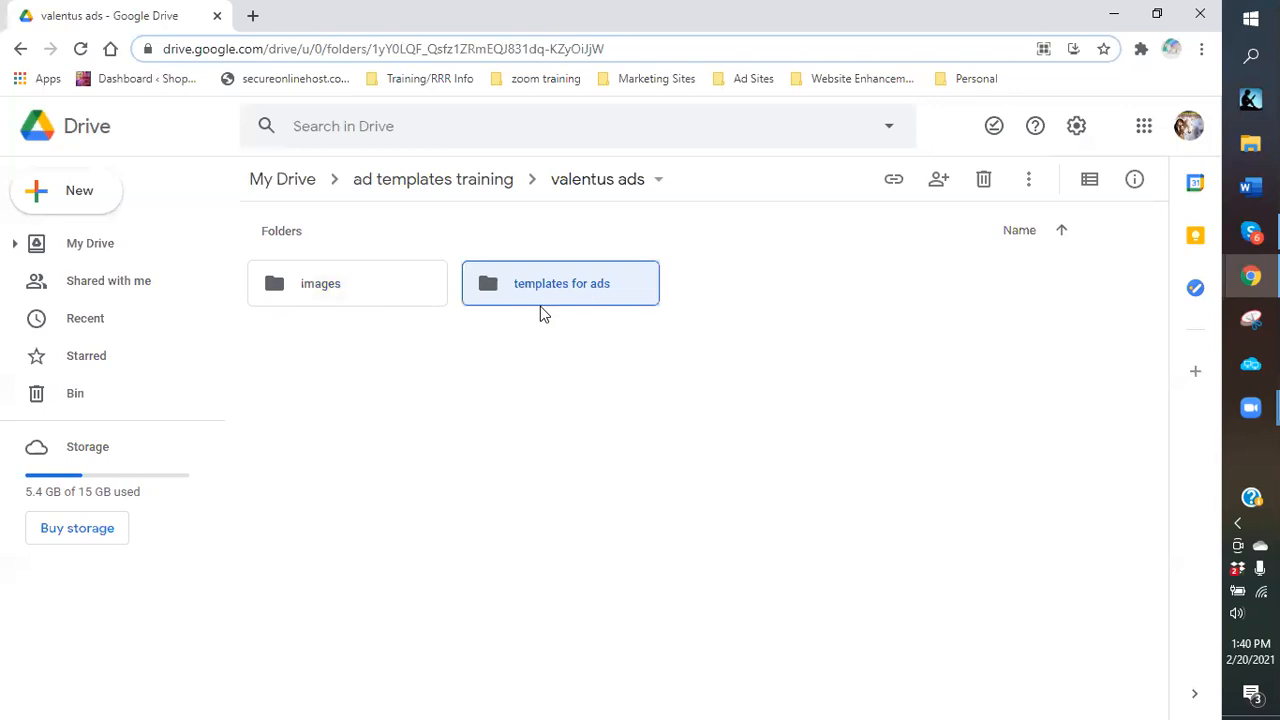
click(325, 283)
Open the empty images folder under ad templates training > valentus ads.
double_click(322, 293)
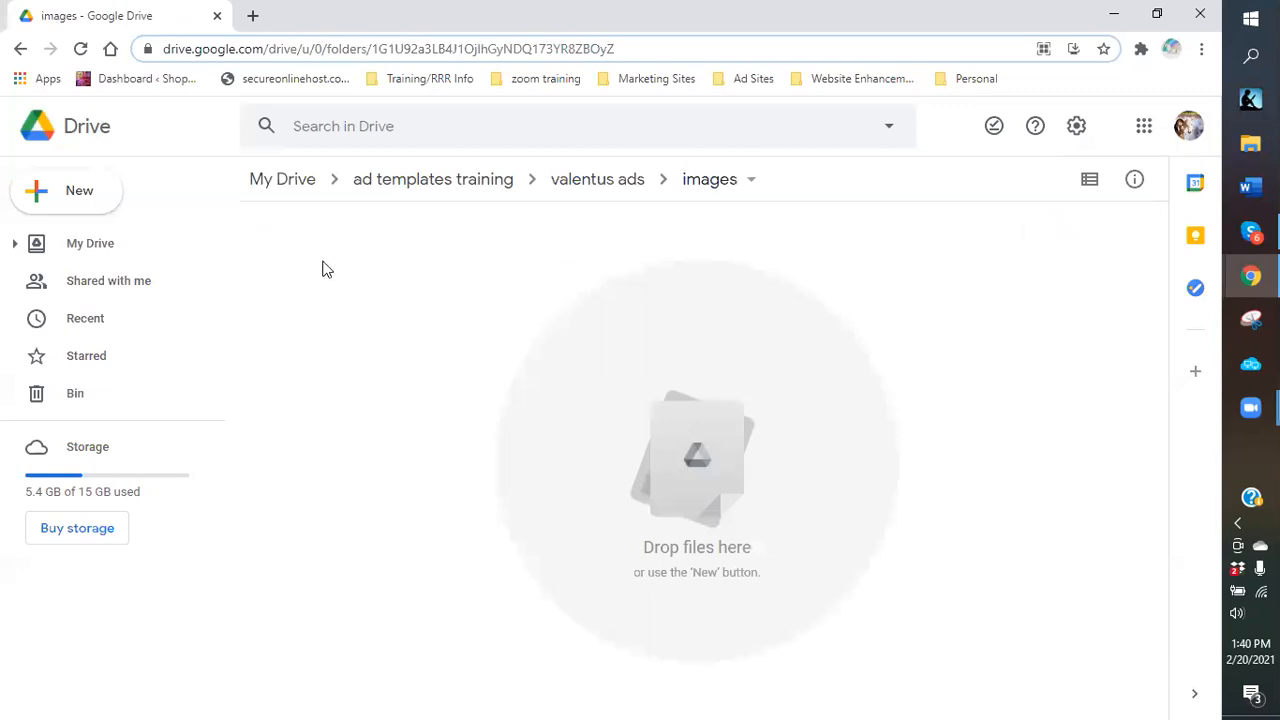
click(88, 200)
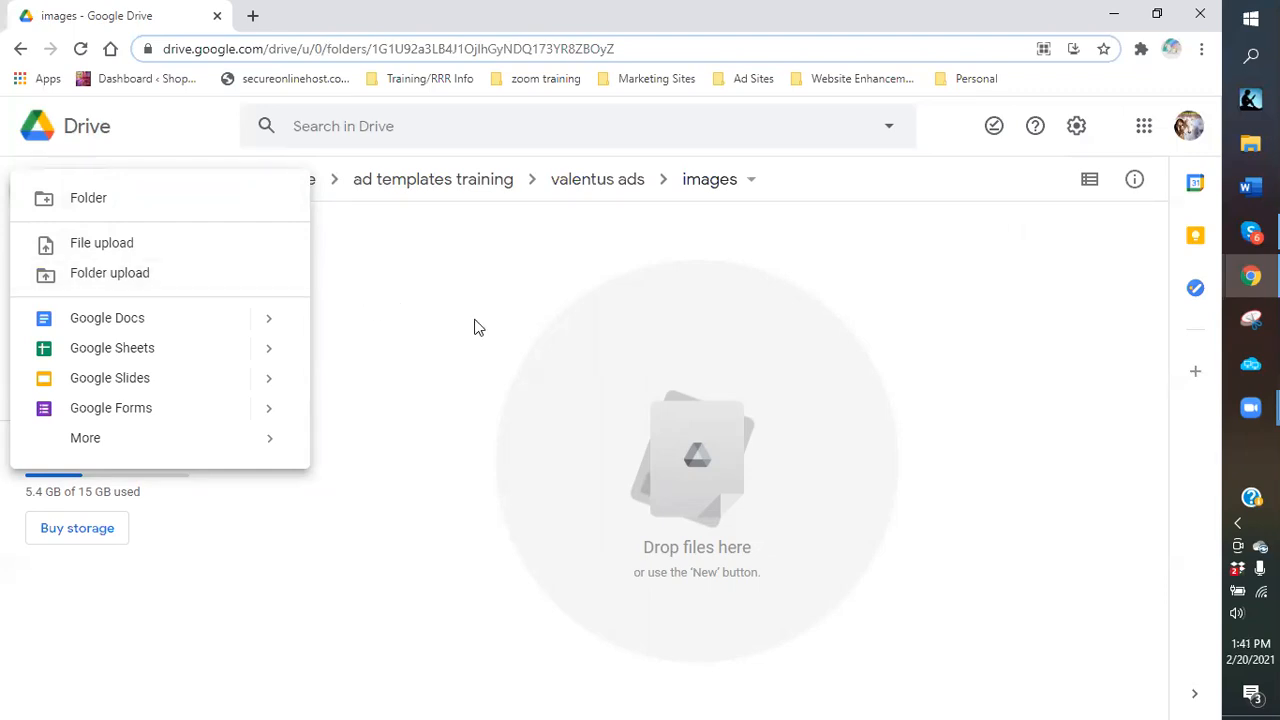
click(393, 328)
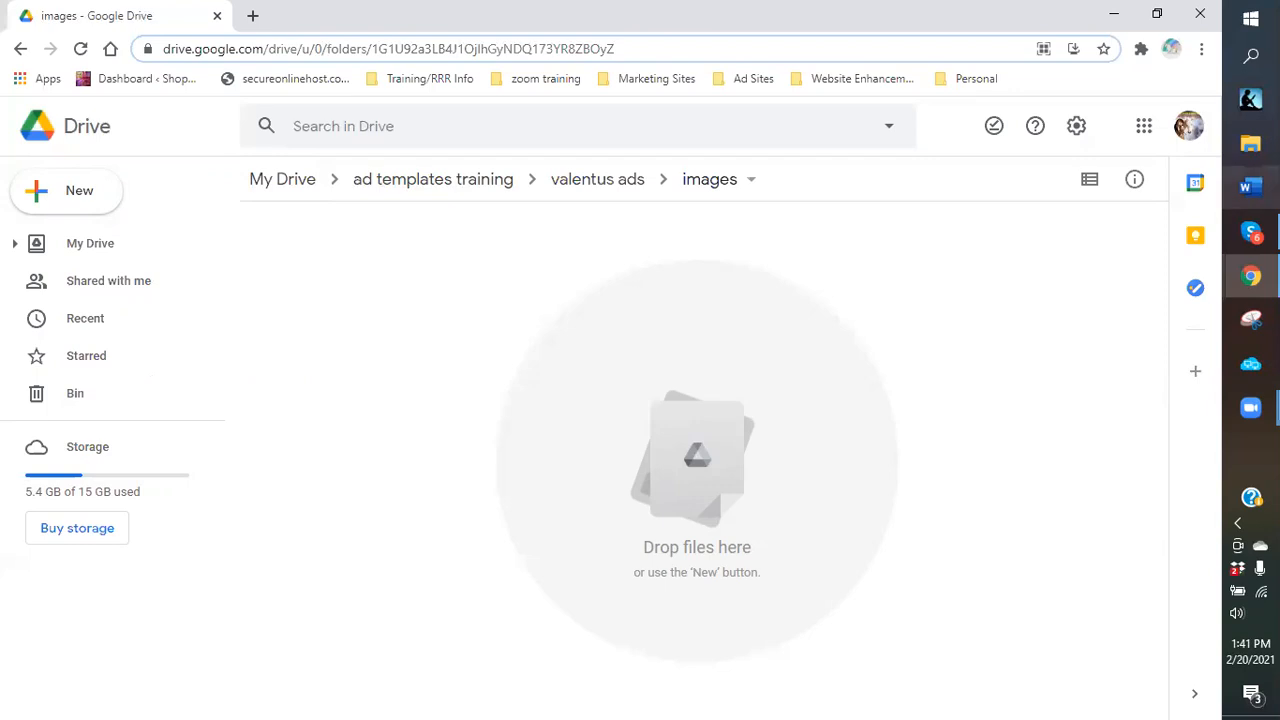
In File Explorer, browse the Dropbox folders and open the logos folder.
click(1250, 143)
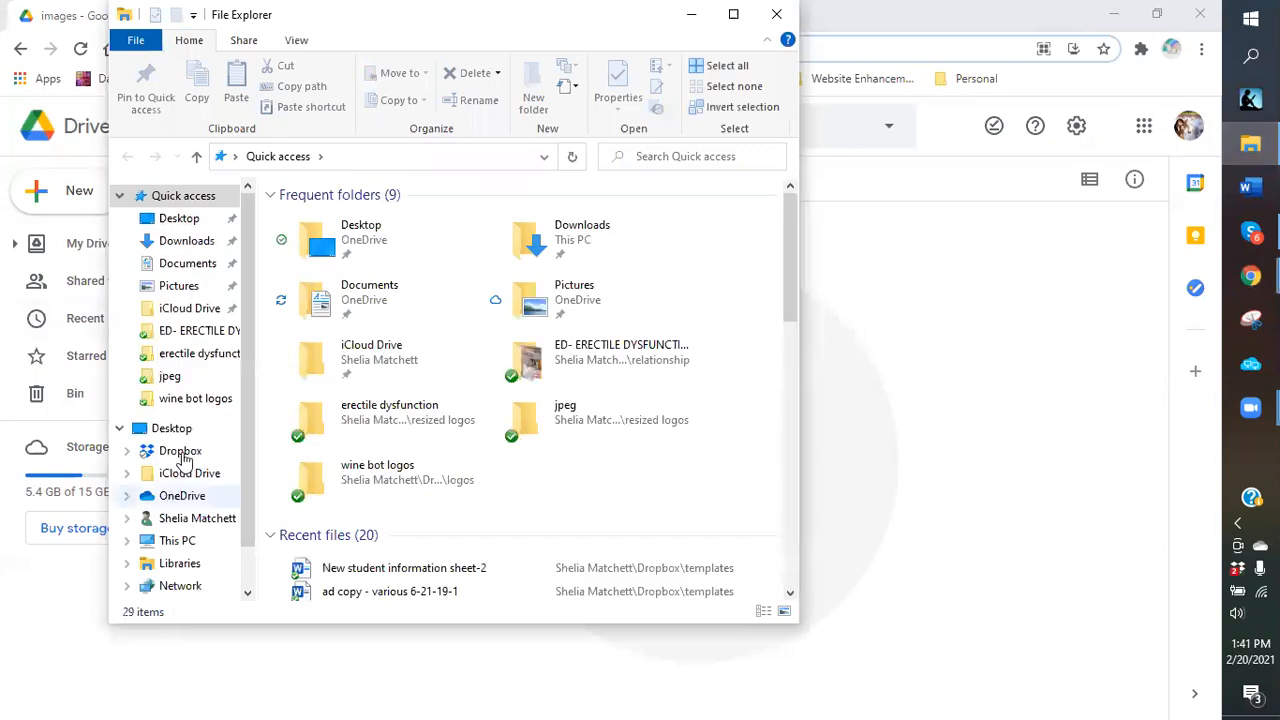
click(182, 458)
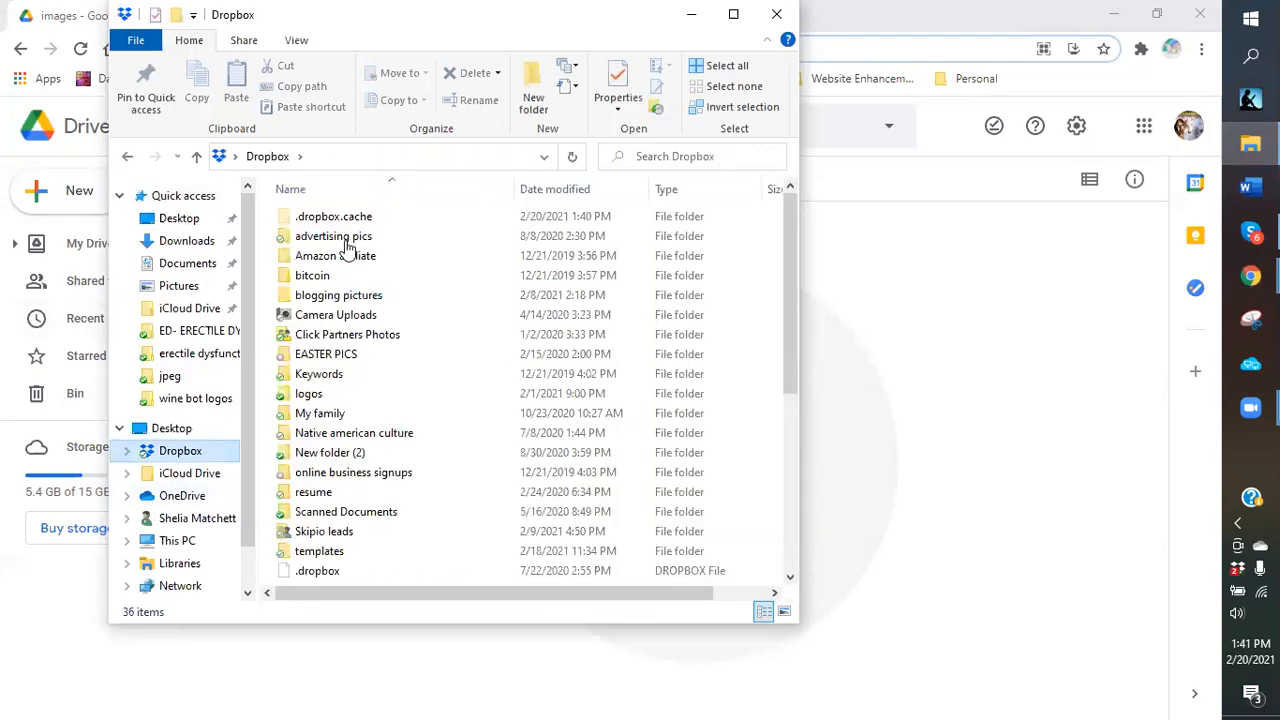
click(340, 240)
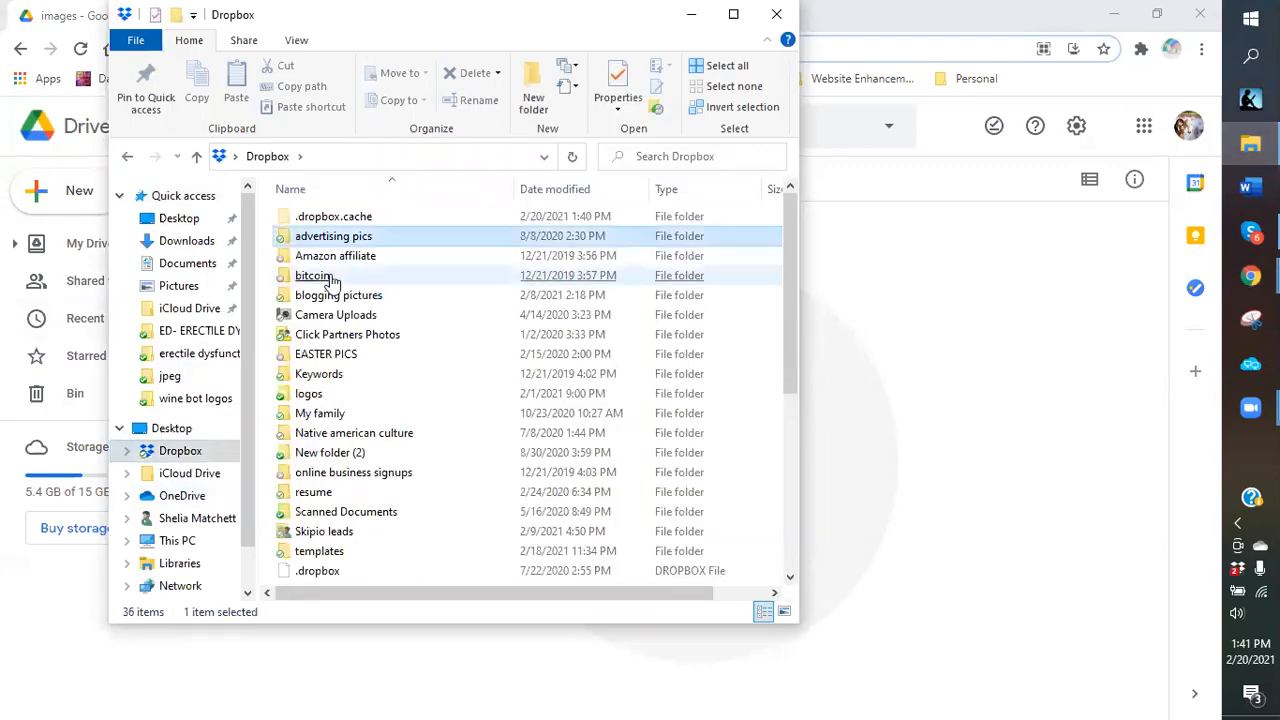
click(343, 418)
click(333, 357)
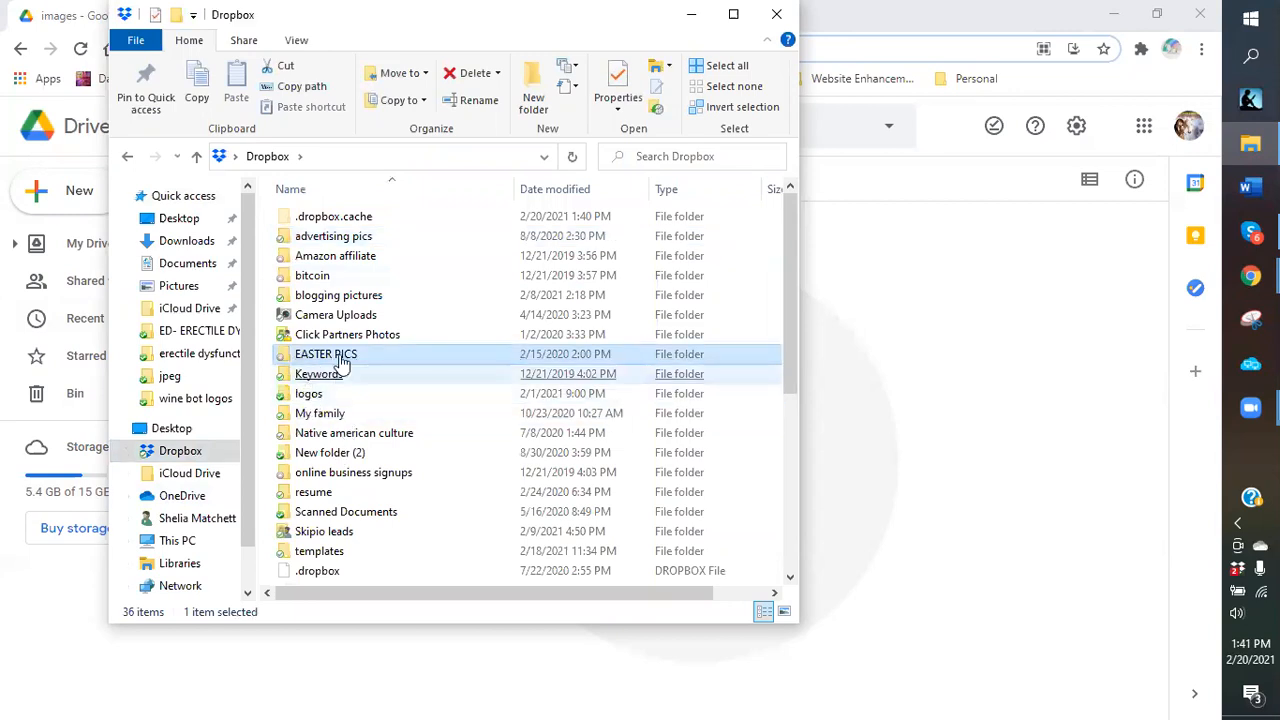
click(318, 373)
click(320, 357)
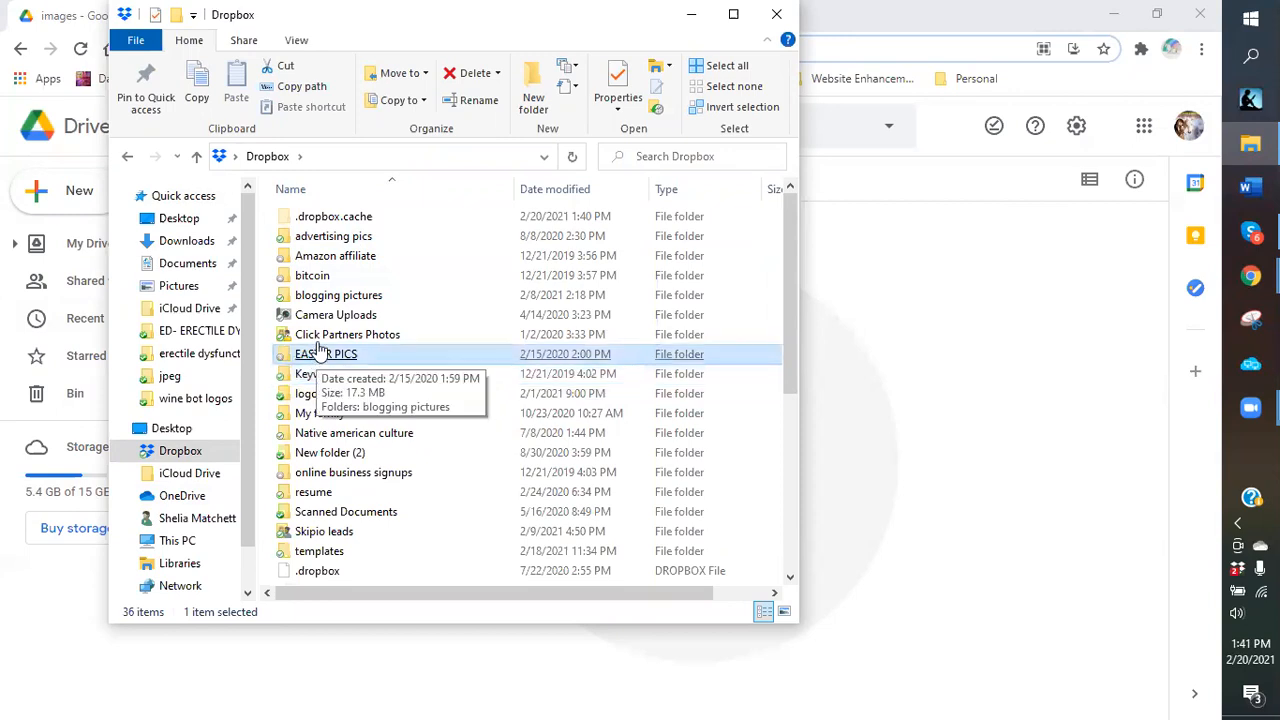
click(320, 338)
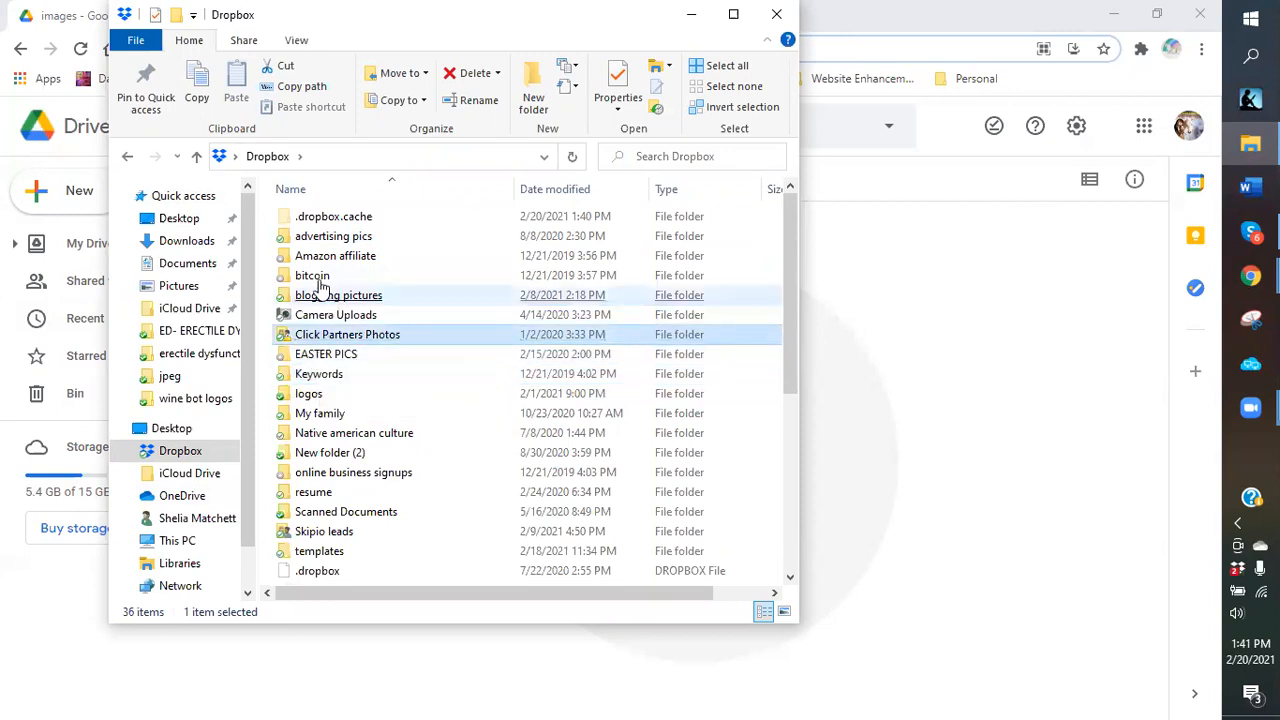
click(322, 295)
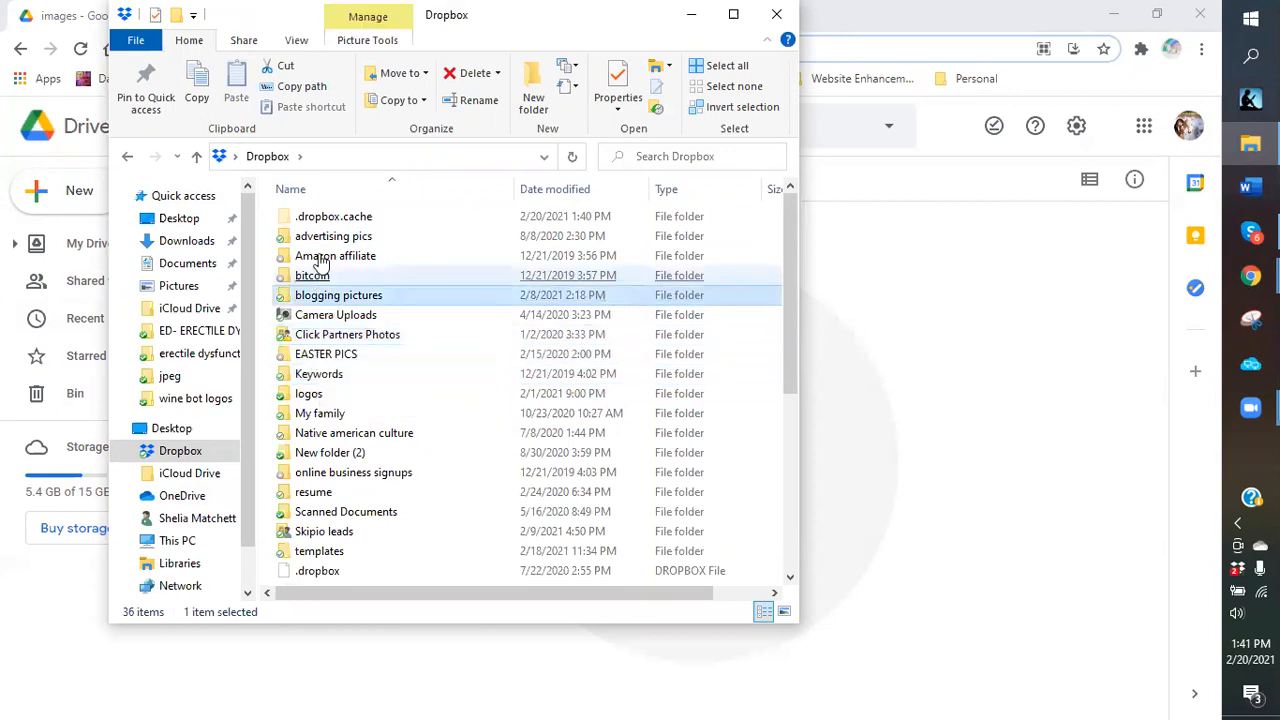
click(306, 396)
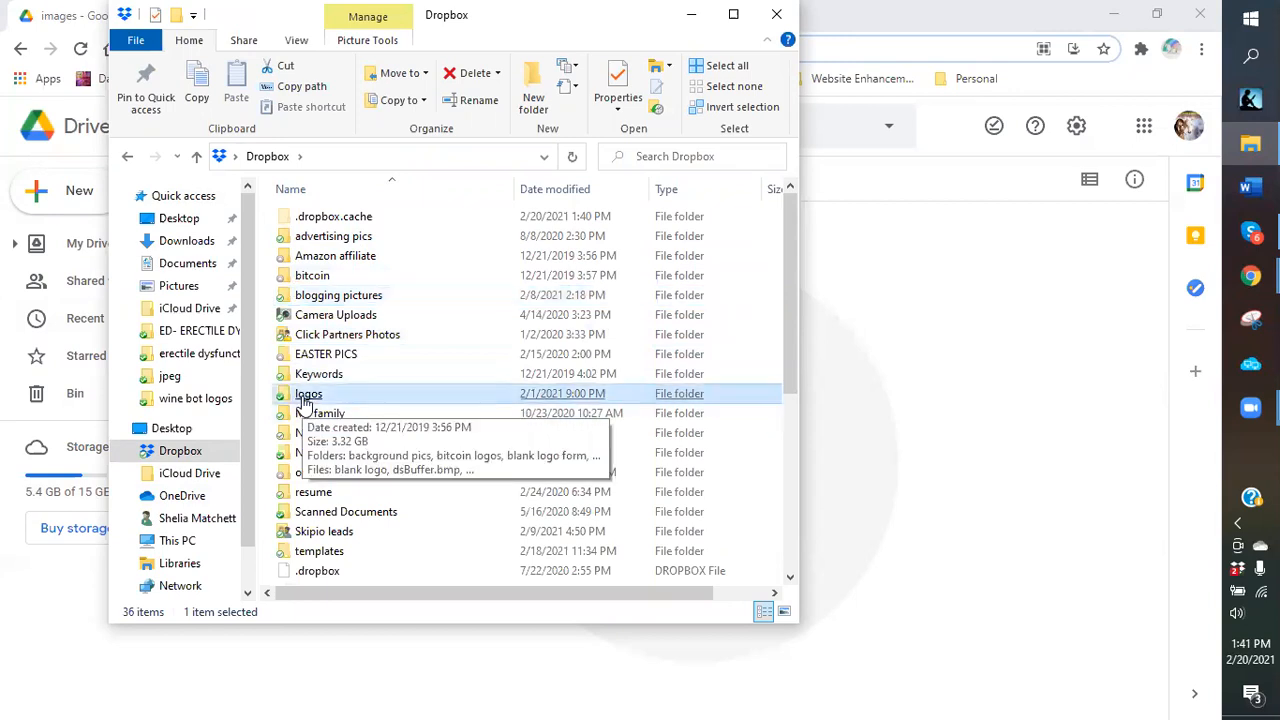
key(Return)
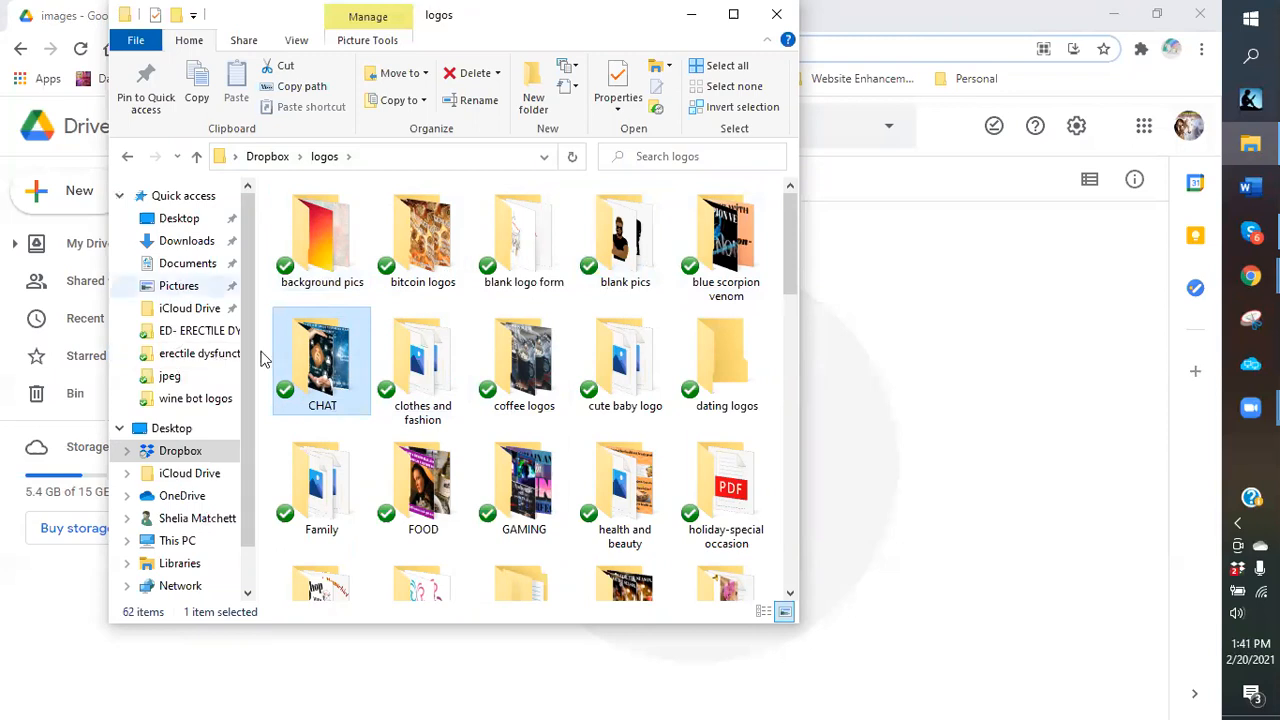
Look through Dropbox's blogging pictures folder, return to Dropbox, then minimize Explorer.
click(279, 160)
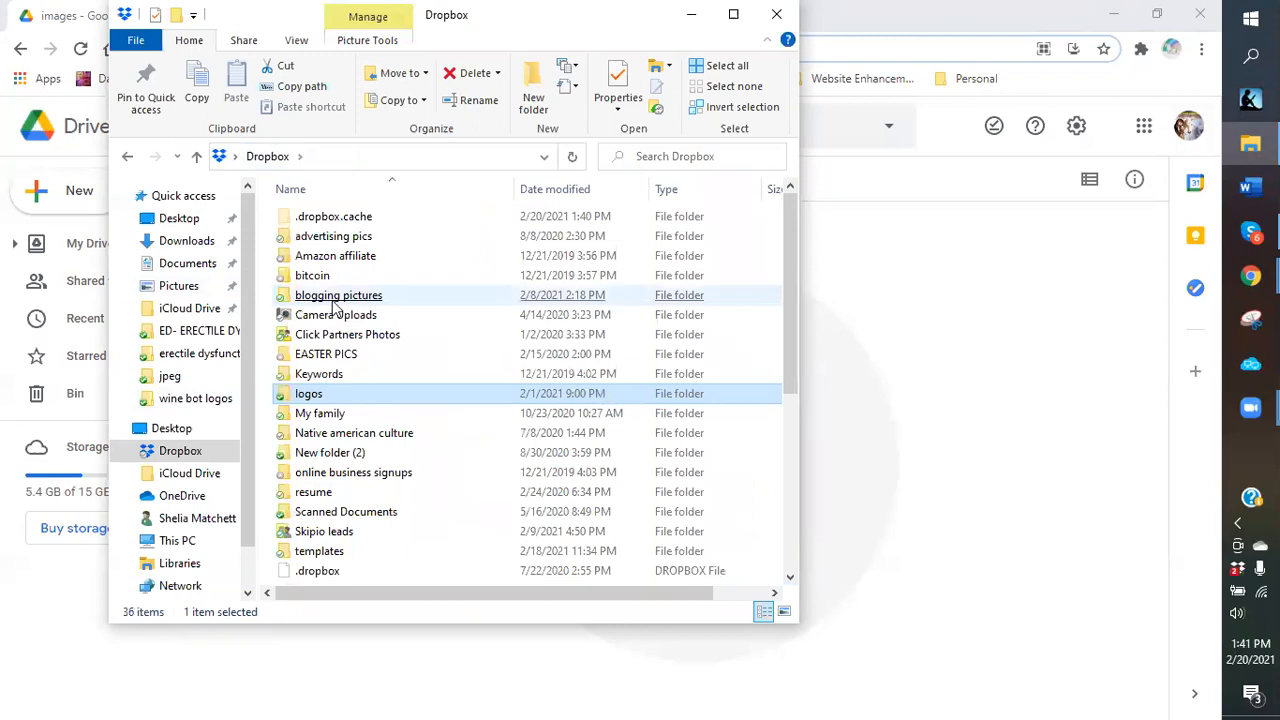
double_click(333, 300)
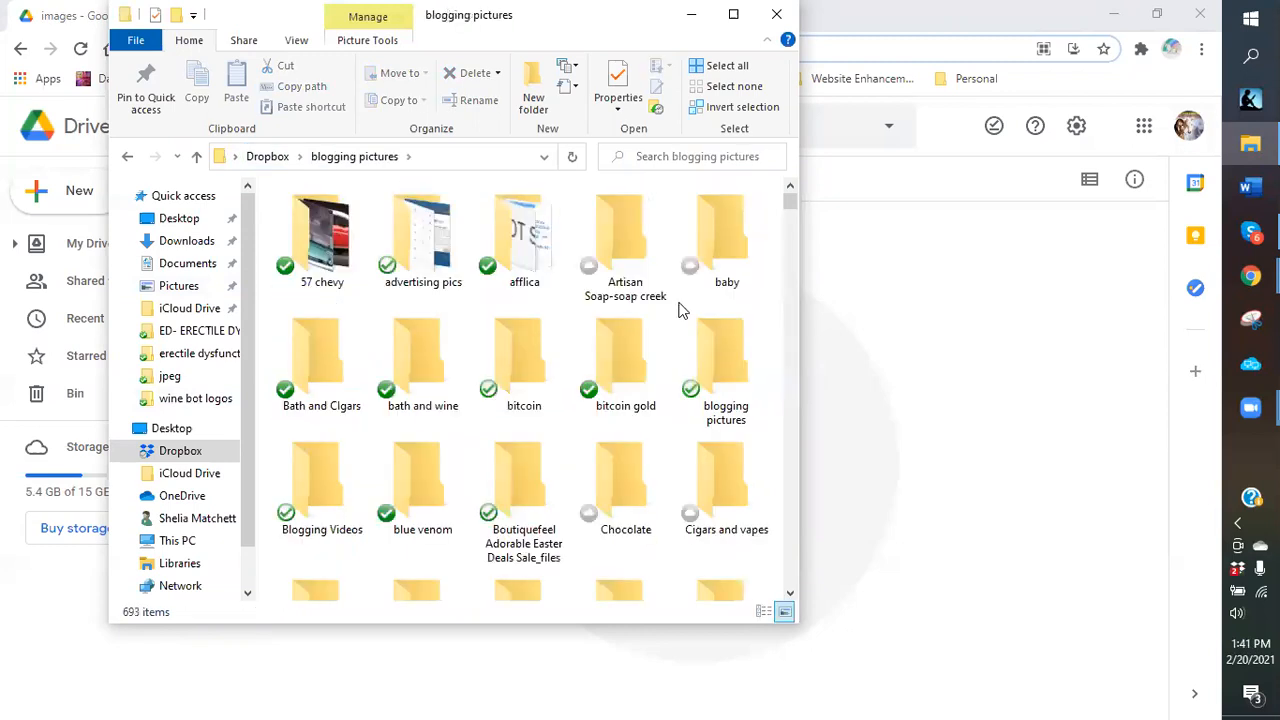
click(281, 401)
click(487, 397)
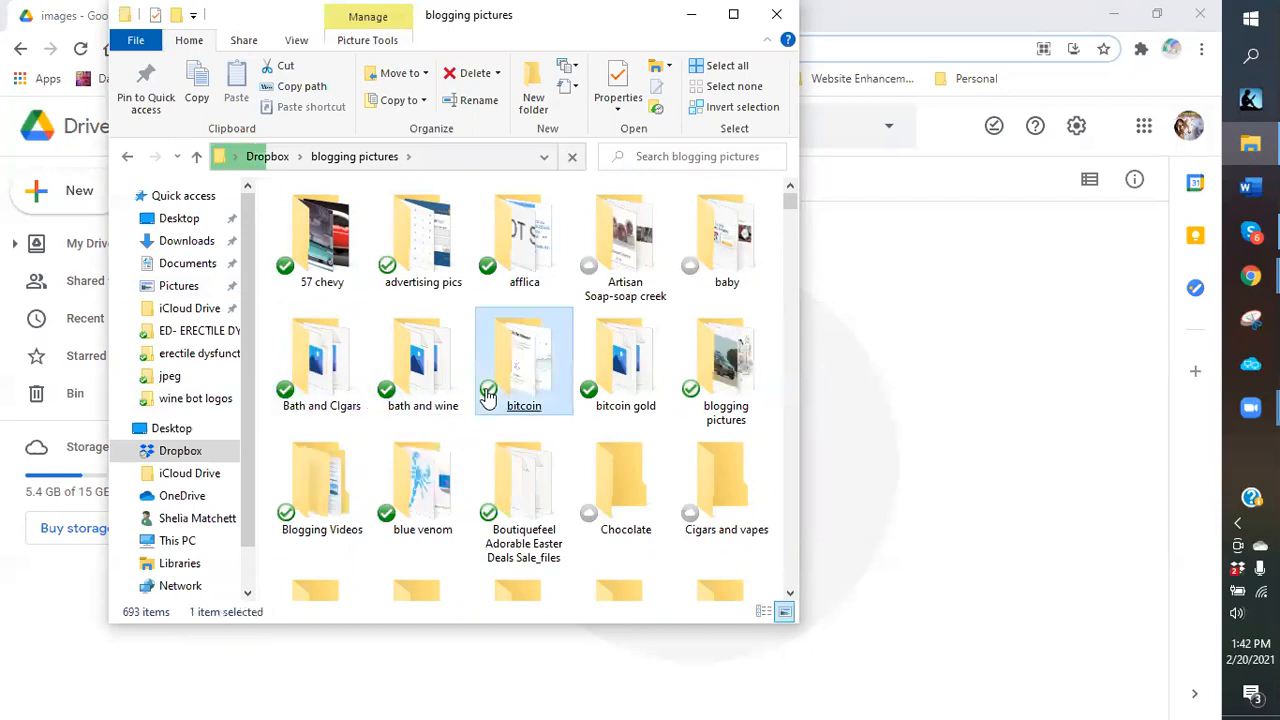
click(705, 398)
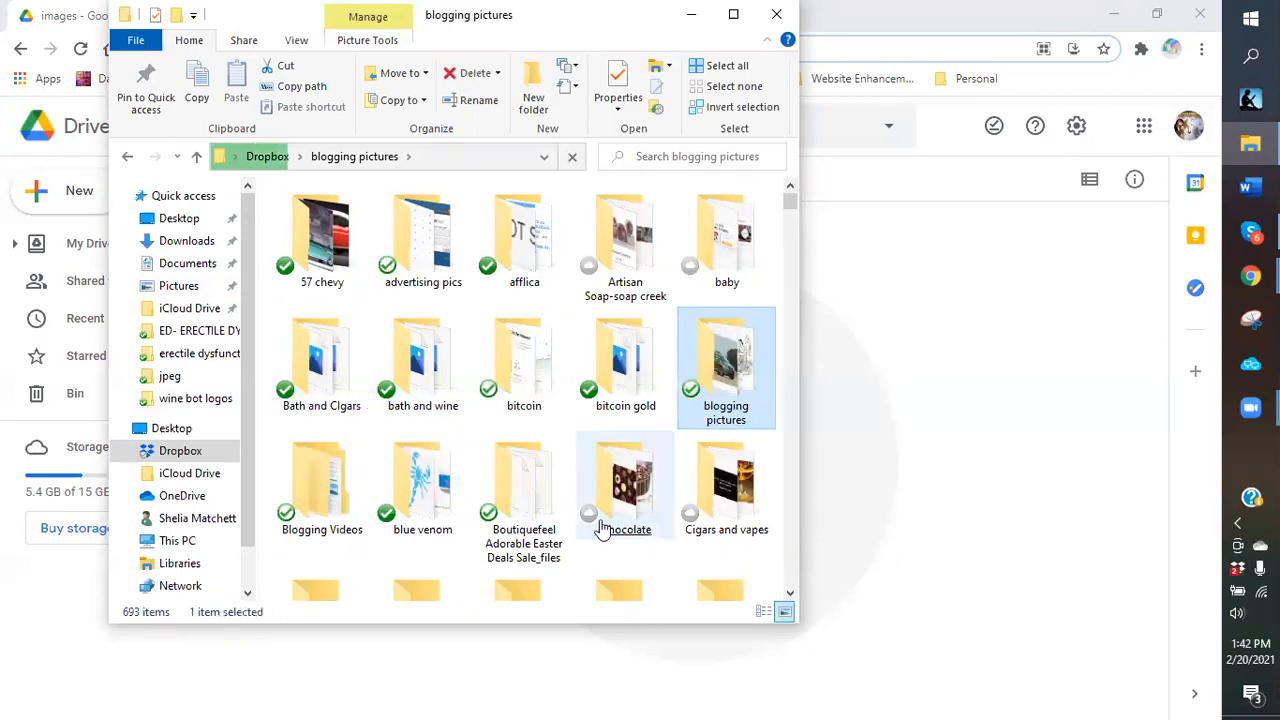
double_click(722, 412)
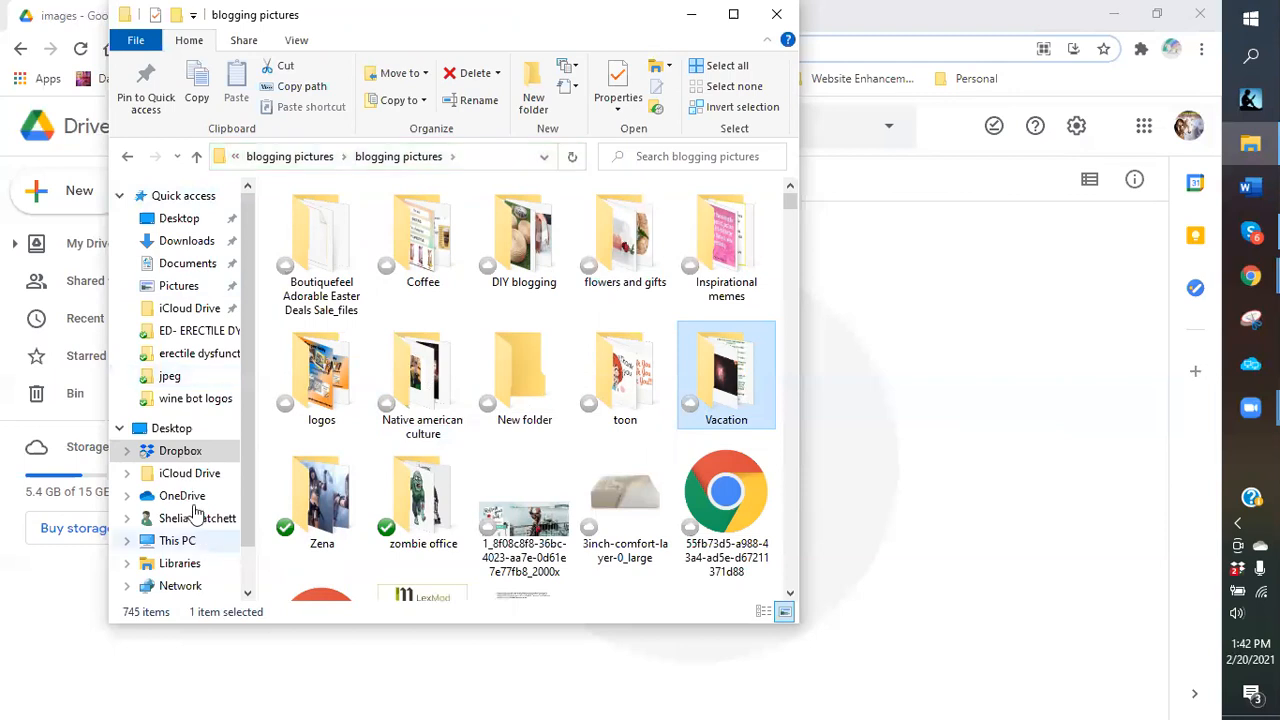
click(182, 451)
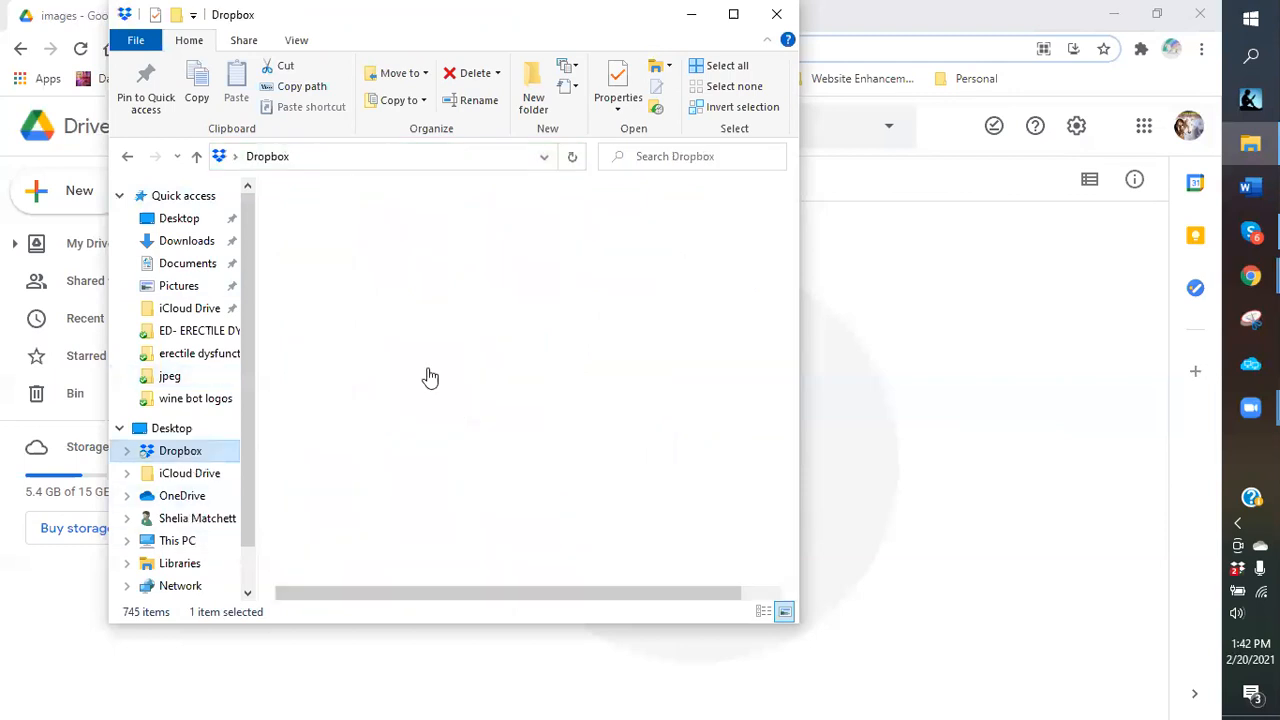
click(310, 397)
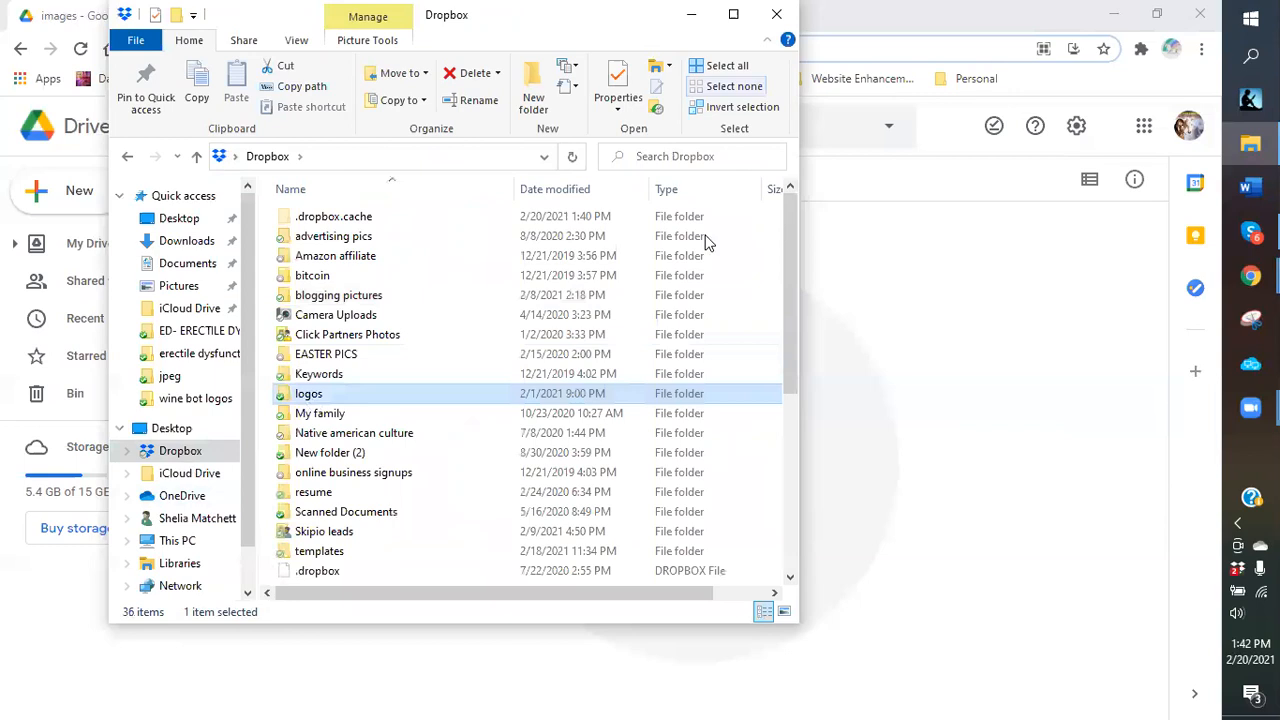
click(691, 15)
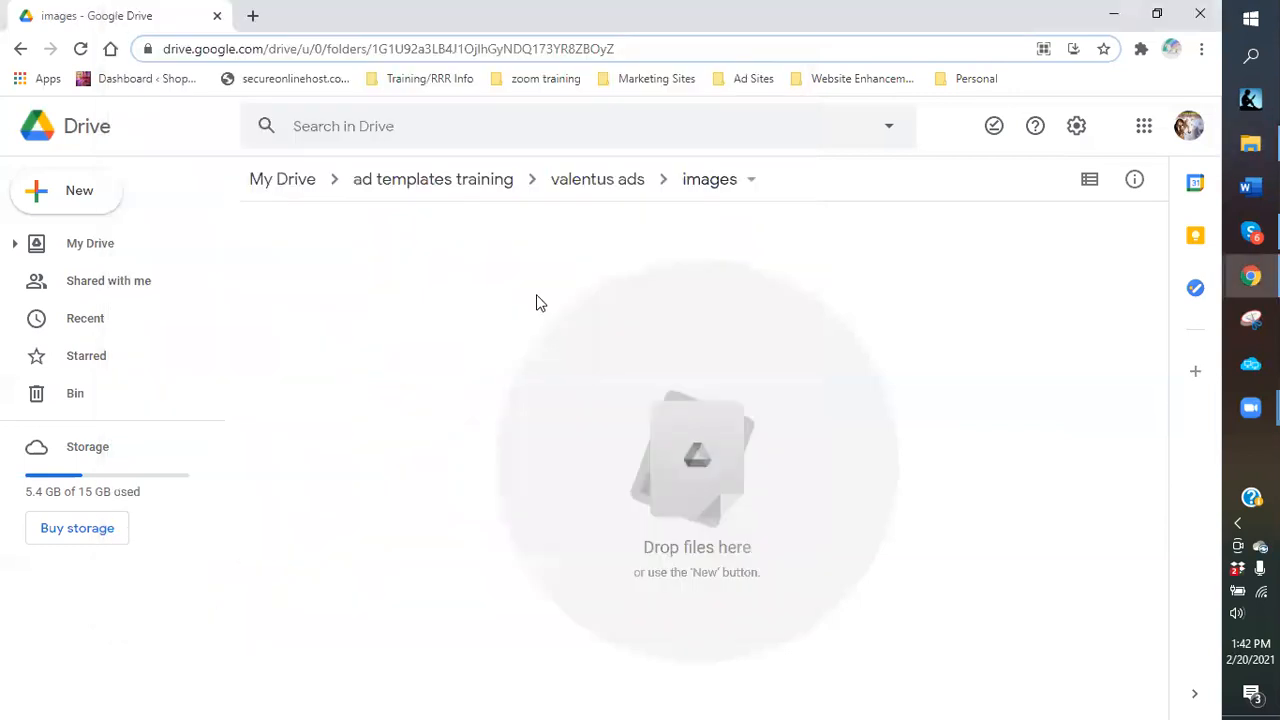
Start a folder upload and browse to Dropbox > logos > coffee logos in the picker.
click(71, 204)
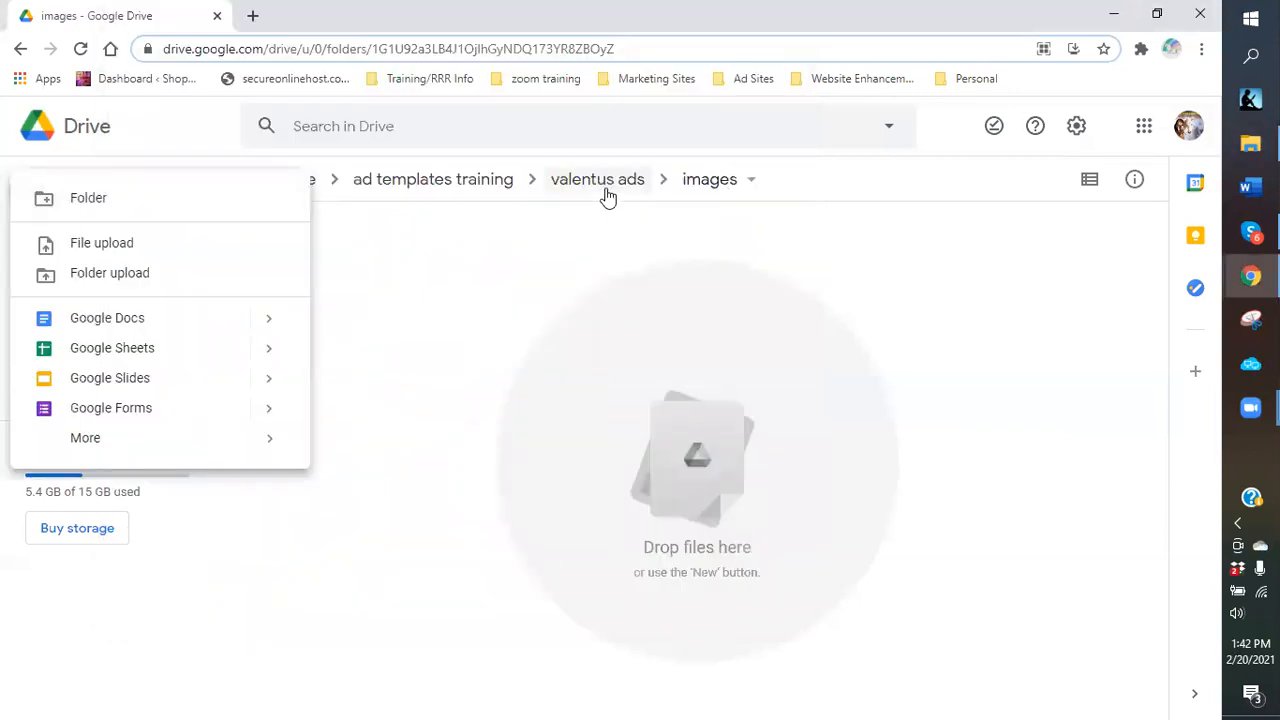
click(100, 280)
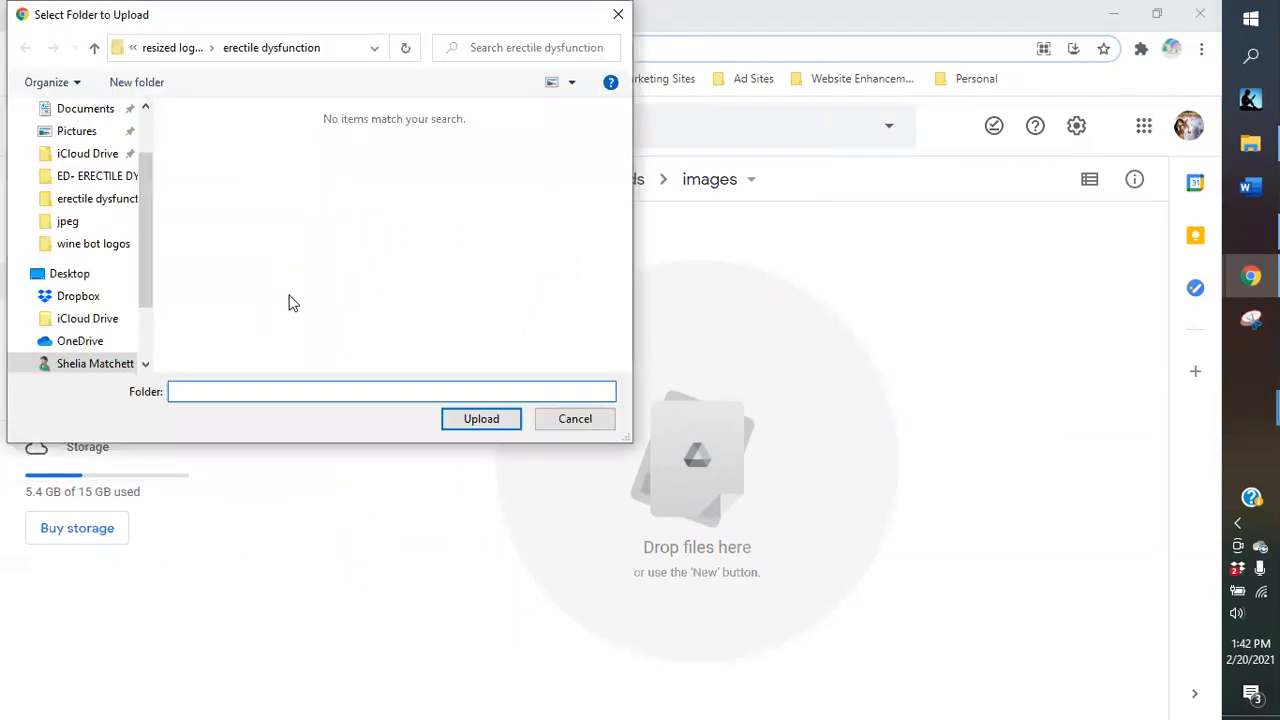
click(78, 300)
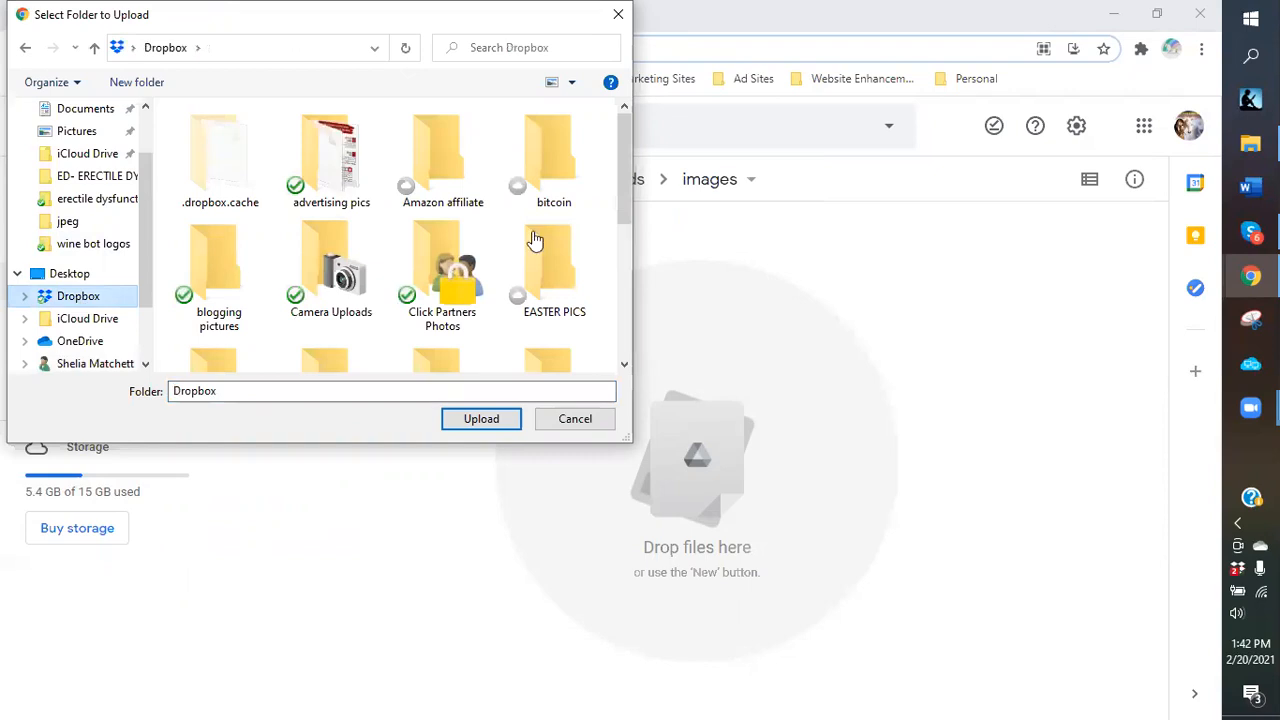
scroll(322, 285, down, 1)
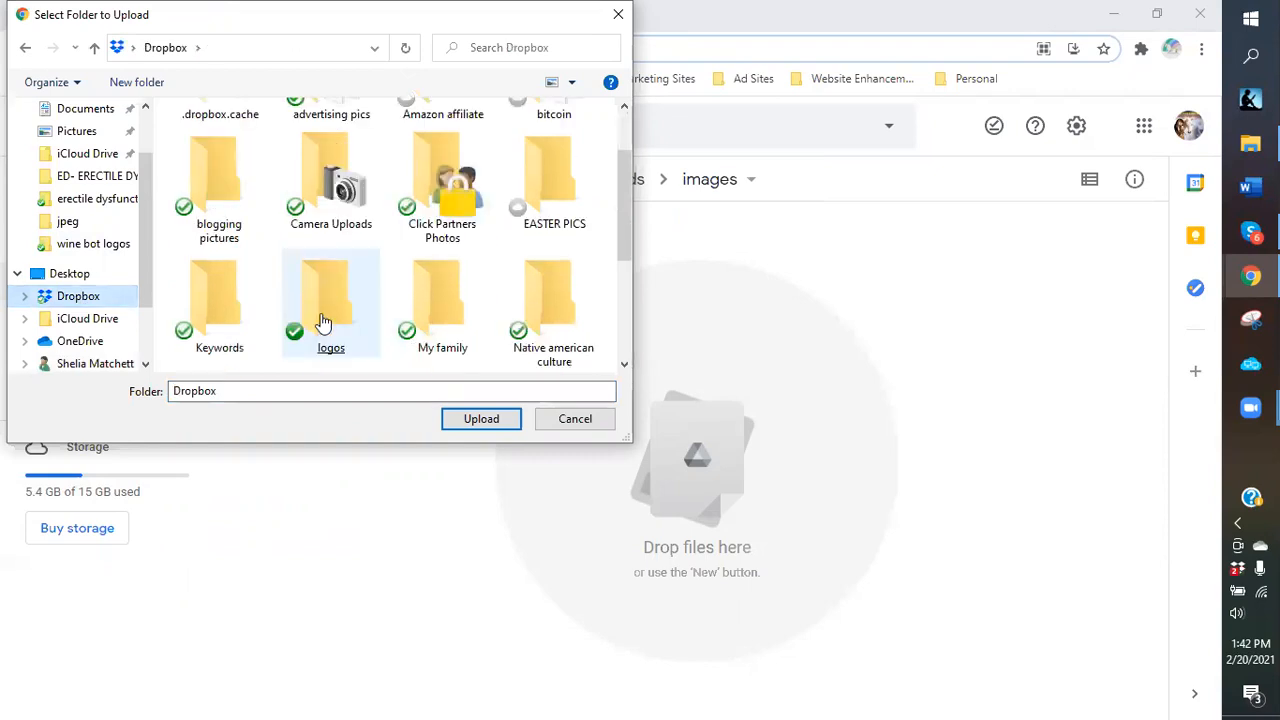
double_click(323, 300)
click(323, 318)
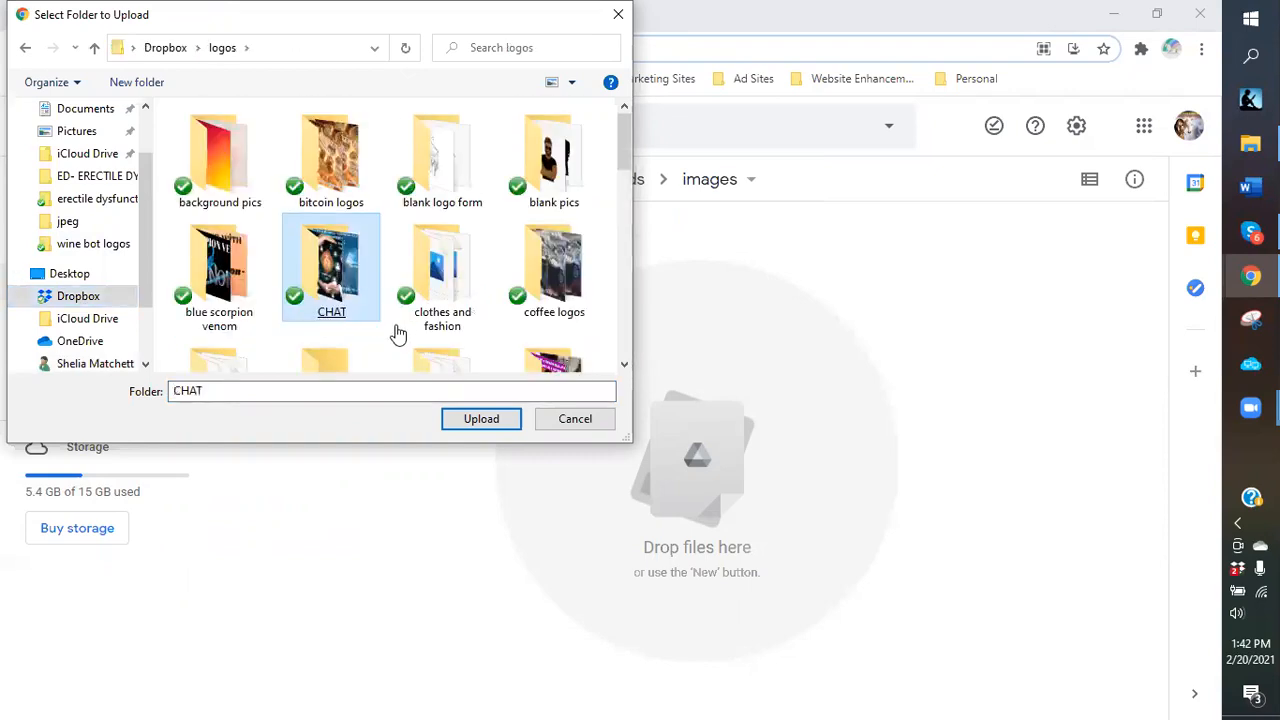
click(392, 333)
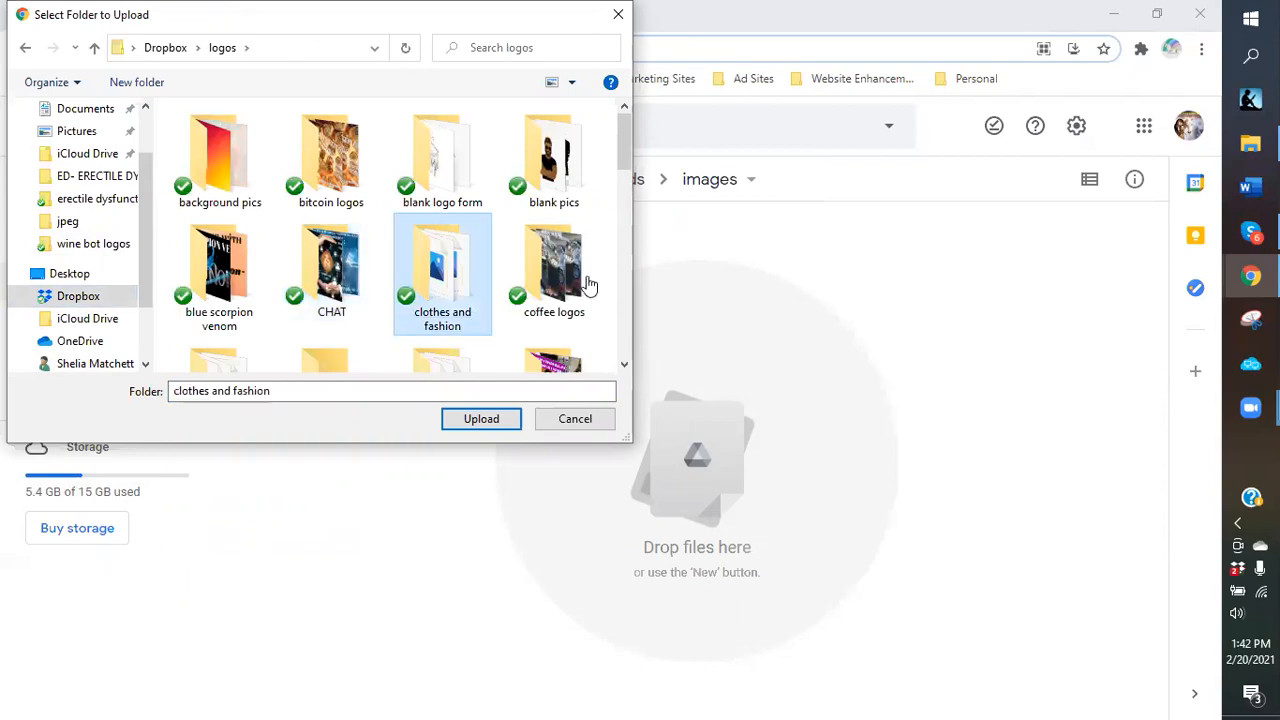
double_click(572, 290)
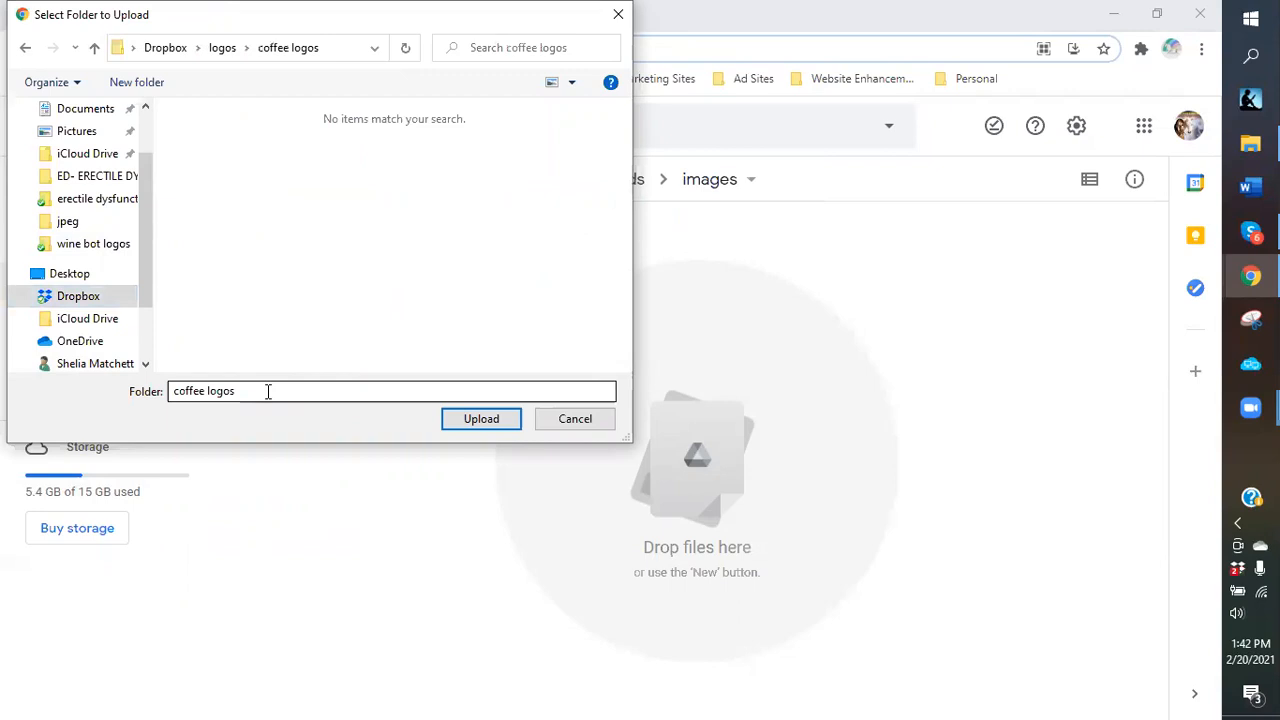
Select the coffee logos folder in the logos directory and upload it.
click(222, 55)
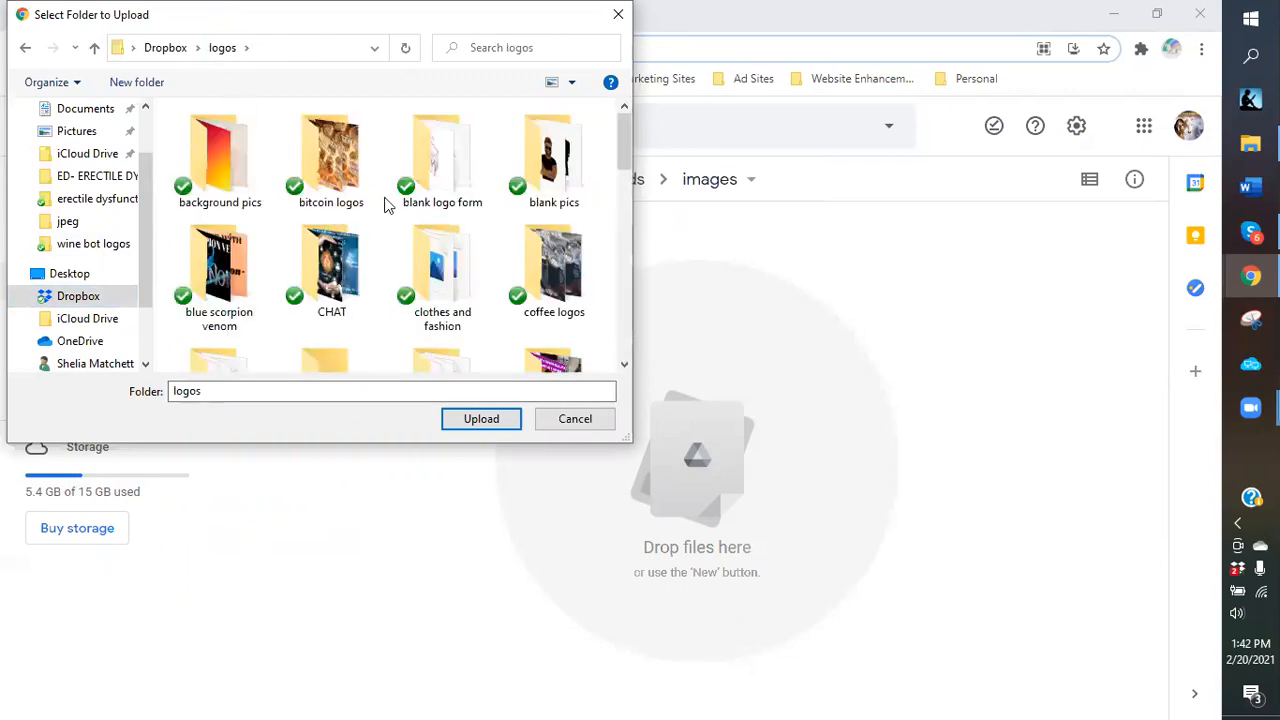
click(540, 288)
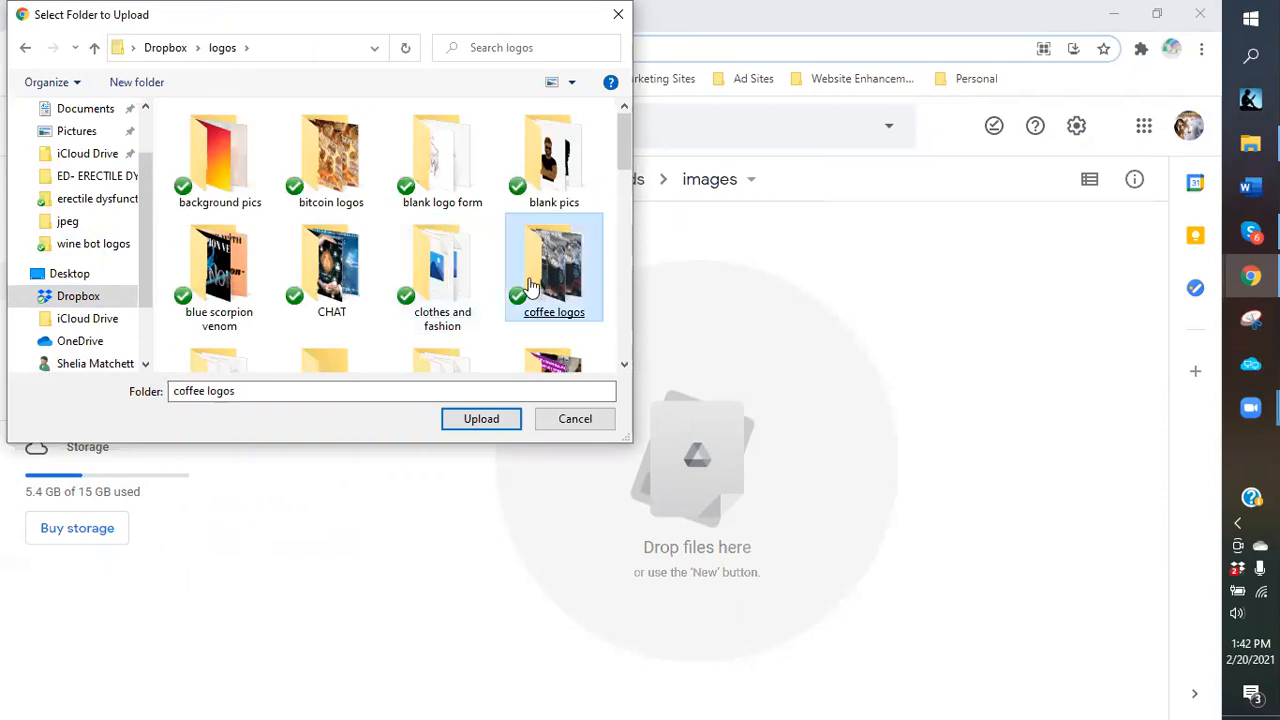
double_click(530, 285)
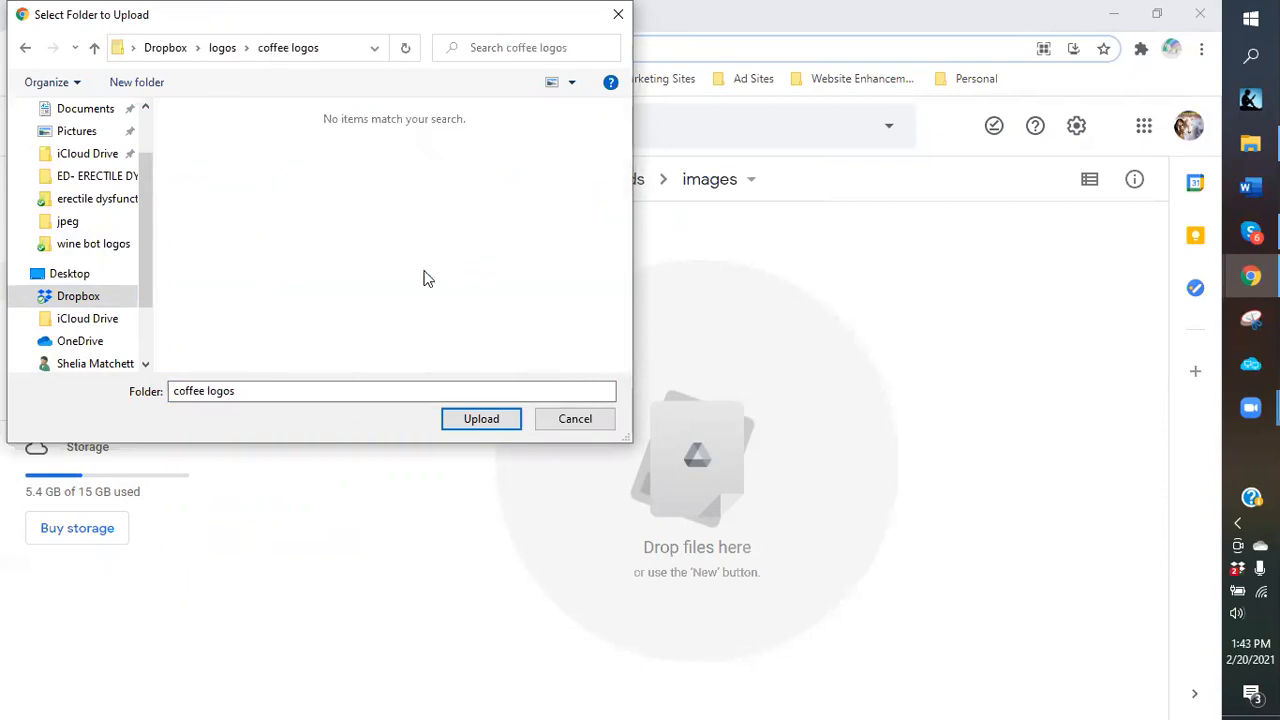
click(220, 51)
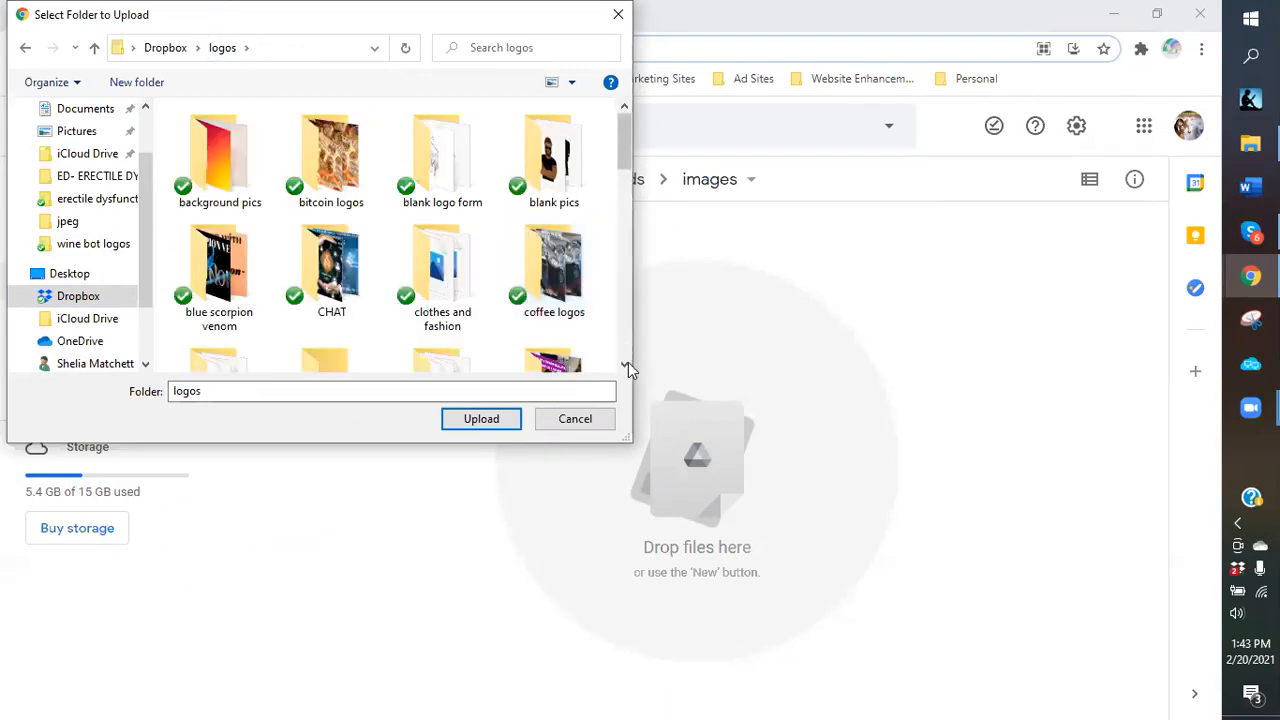
click(624, 366)
scroll(624, 281, up, 1)
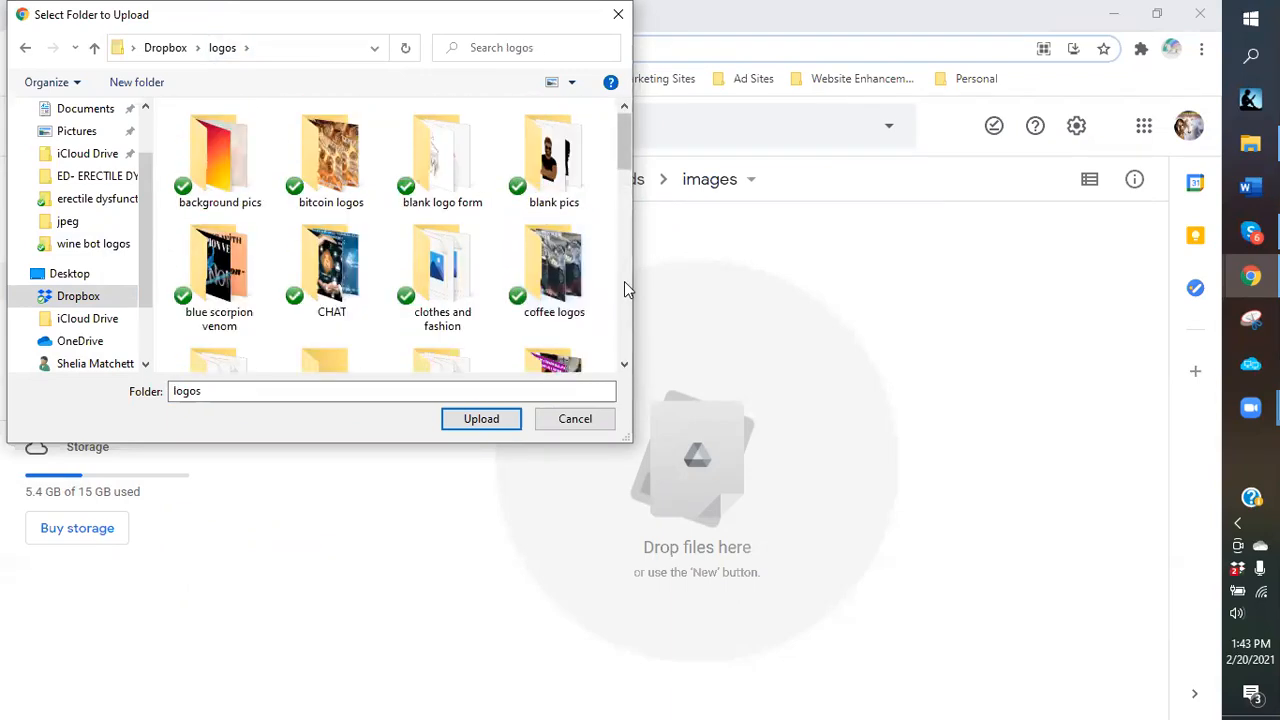
click(538, 268)
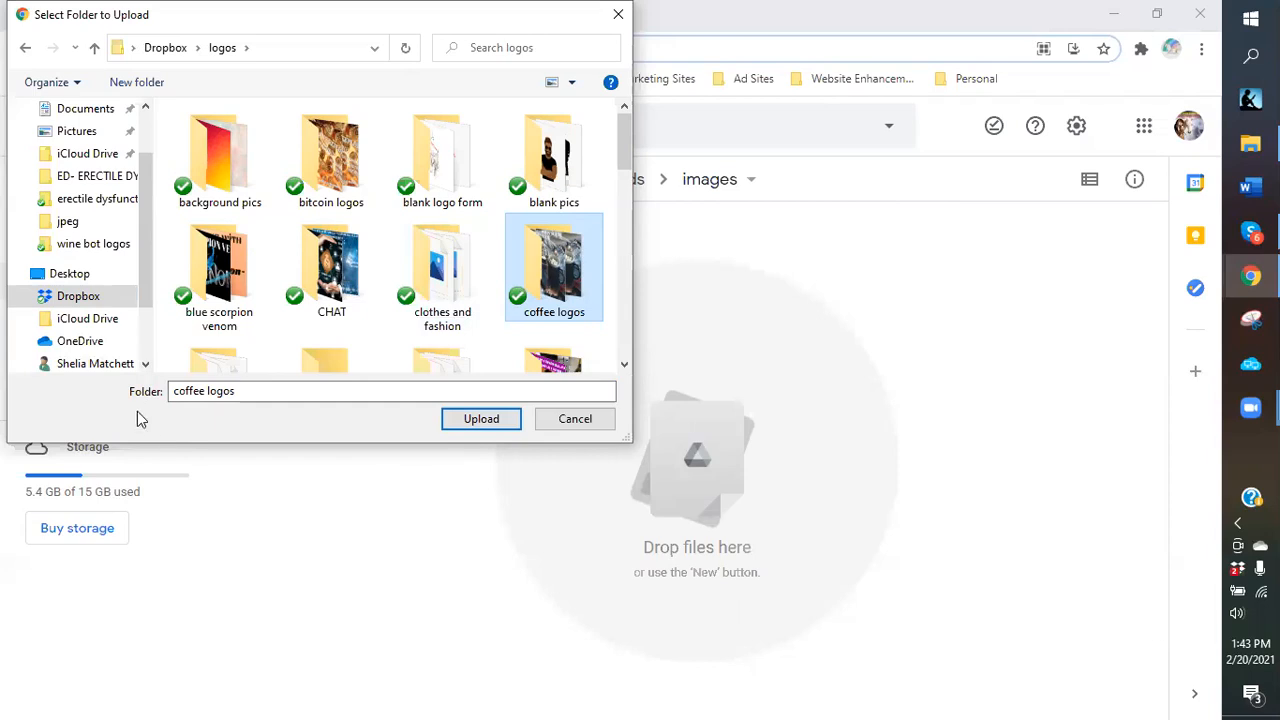
click(530, 277)
click(481, 419)
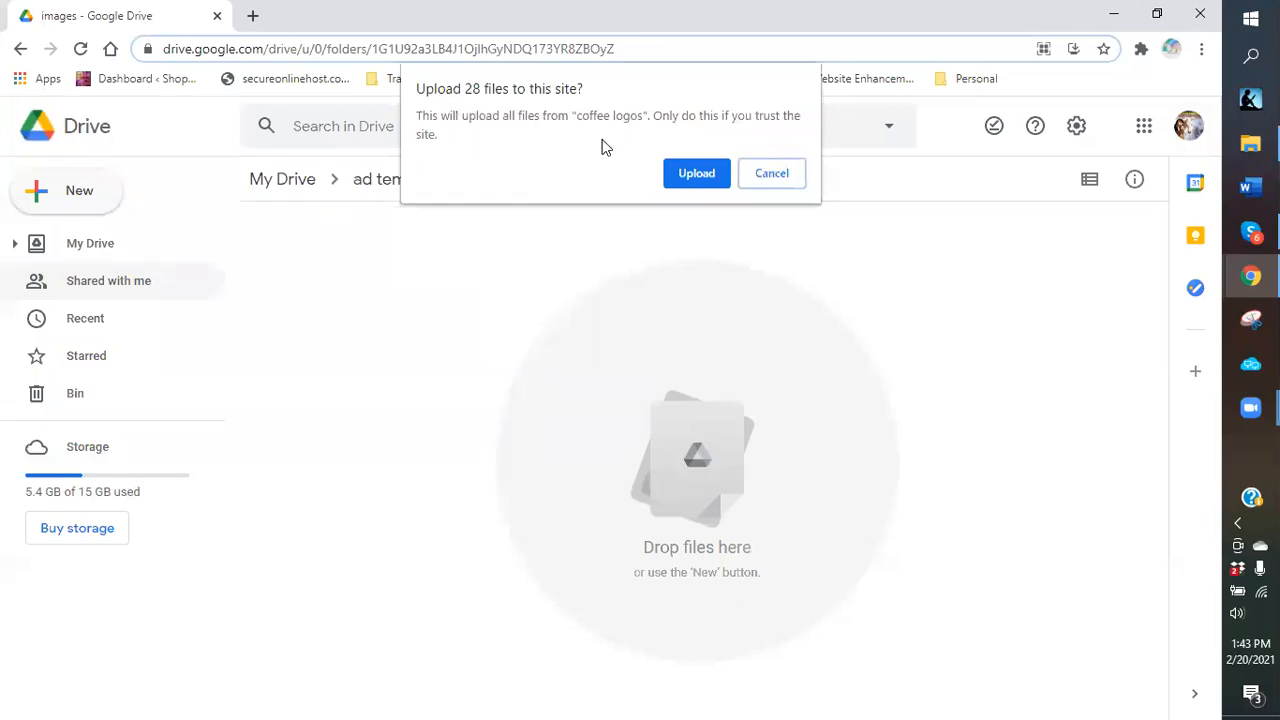
Confirm uploading the 28 coffee logo files and open the new coffee logos folder.
click(697, 180)
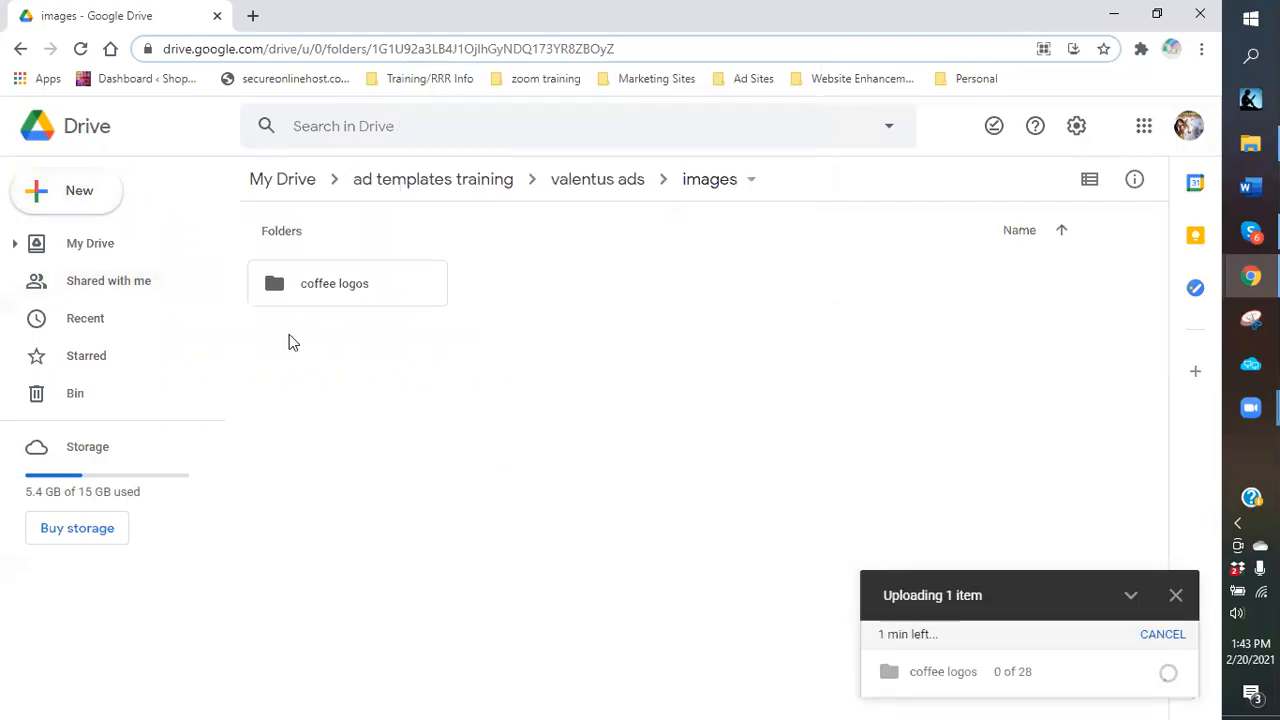
click(323, 296)
double_click(323, 296)
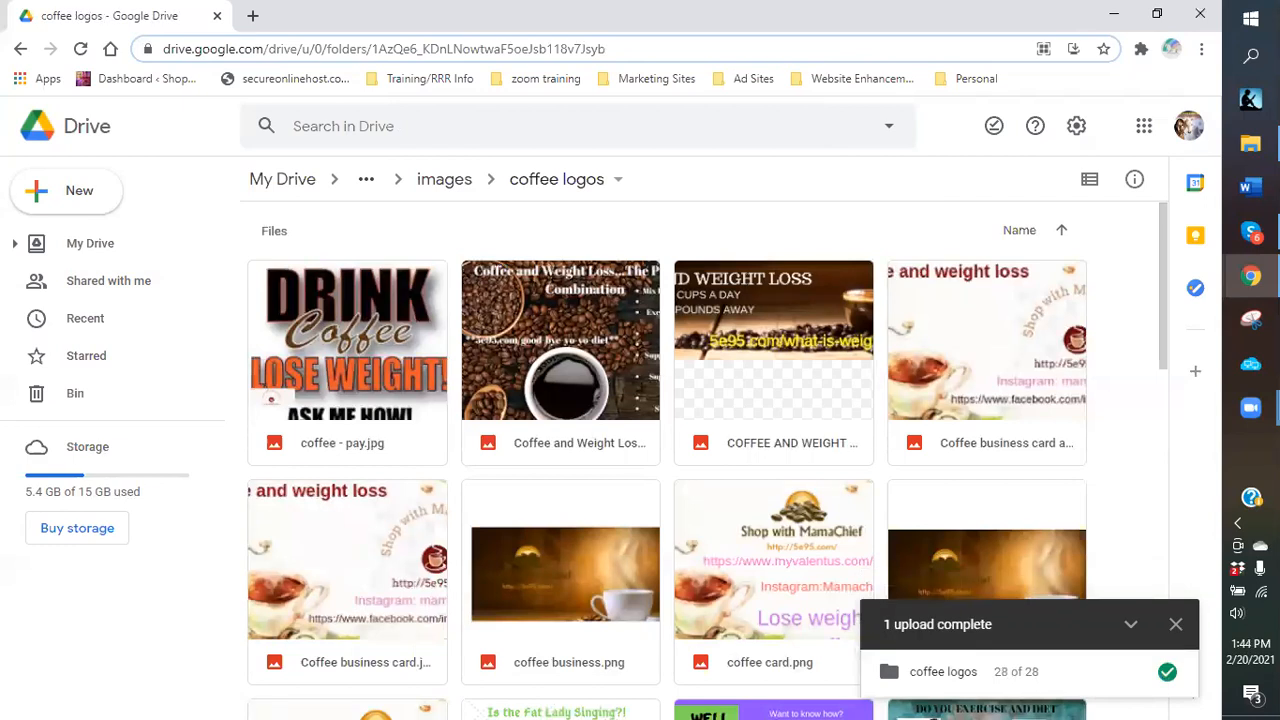
Close the '1 upload complete' notice to reveal images like coffee business.png.
mouse_move(1250, 143)
click(1176, 624)
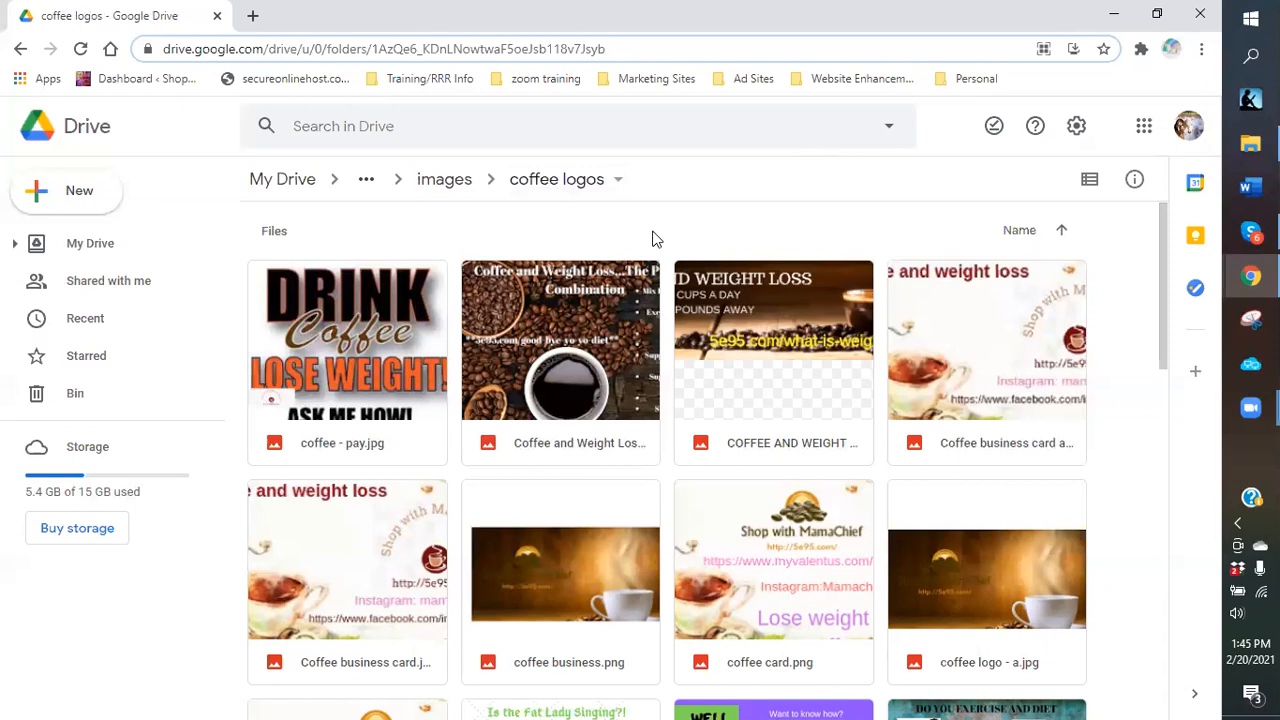
Create a 'wine ad' folder in ad templates training, then reopen the valentus ads folder.
click(441, 187)
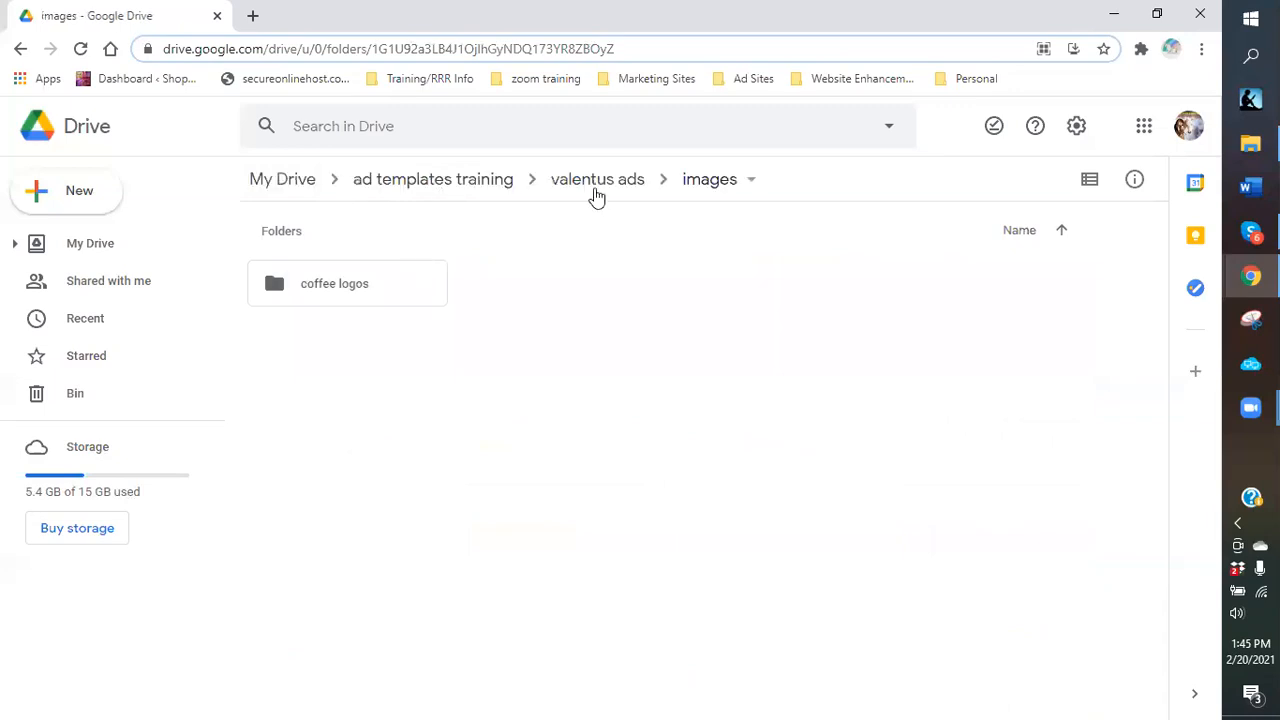
click(421, 190)
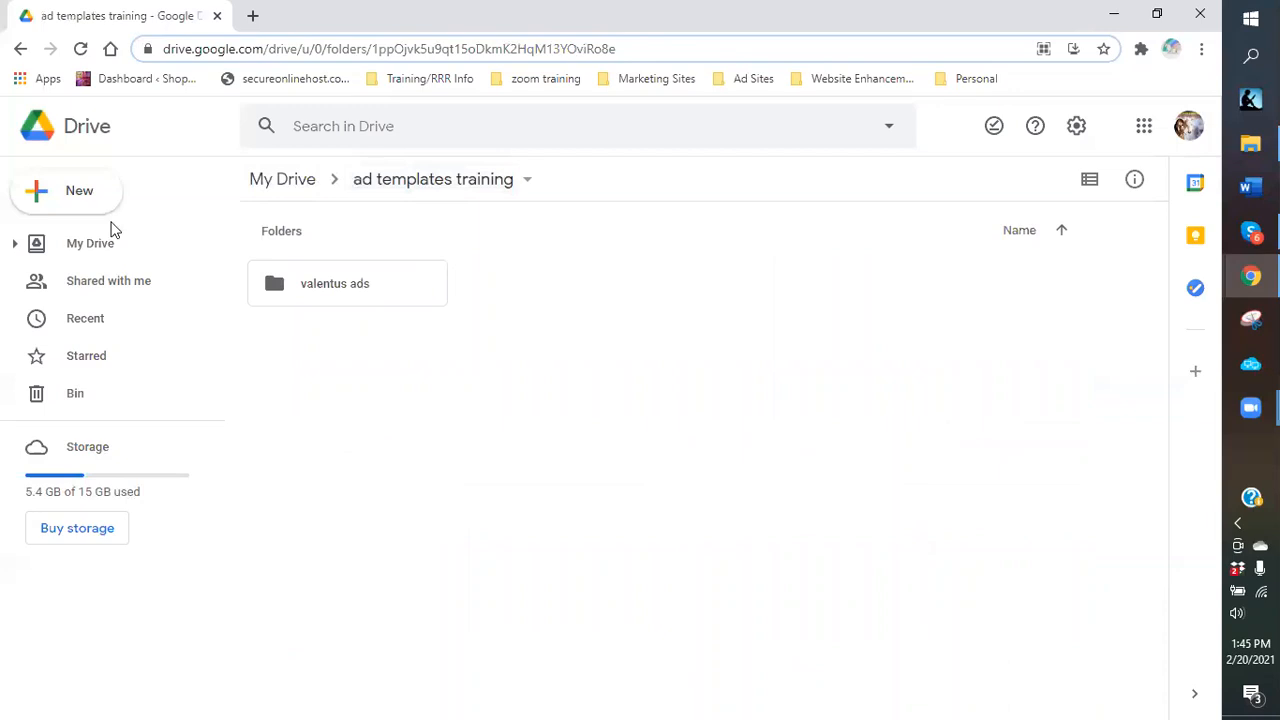
click(92, 197)
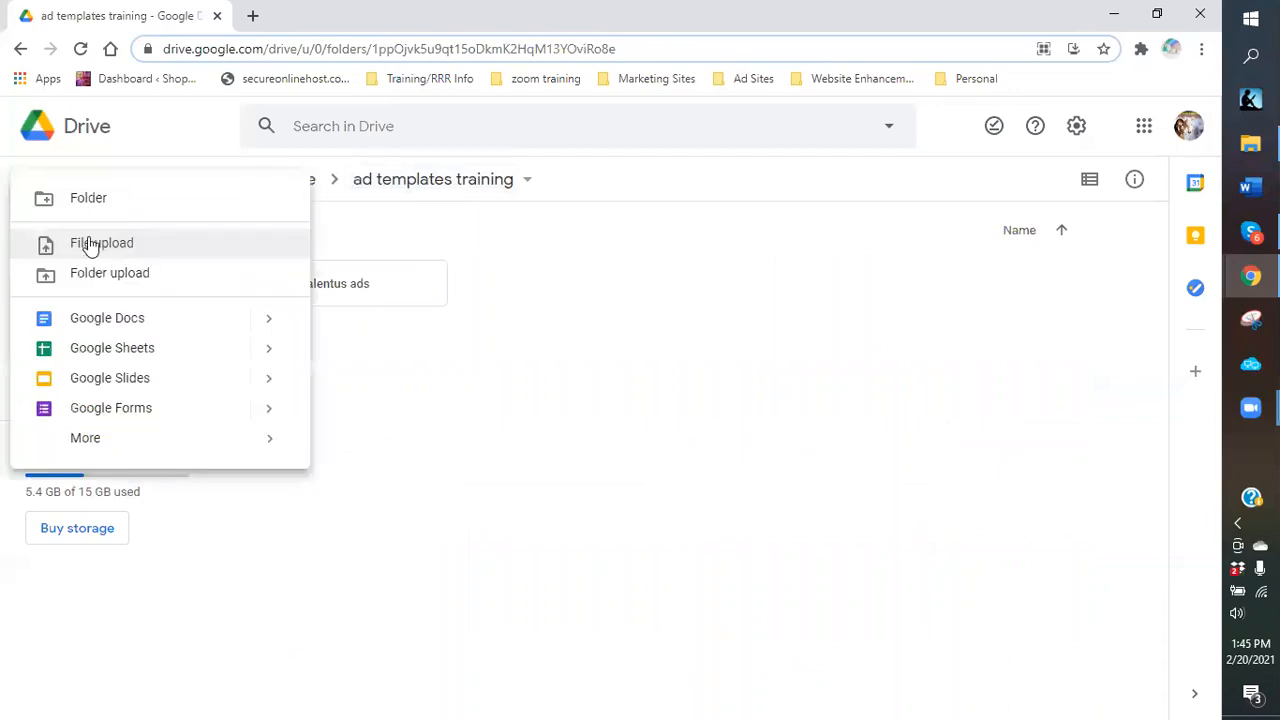
key(Return)
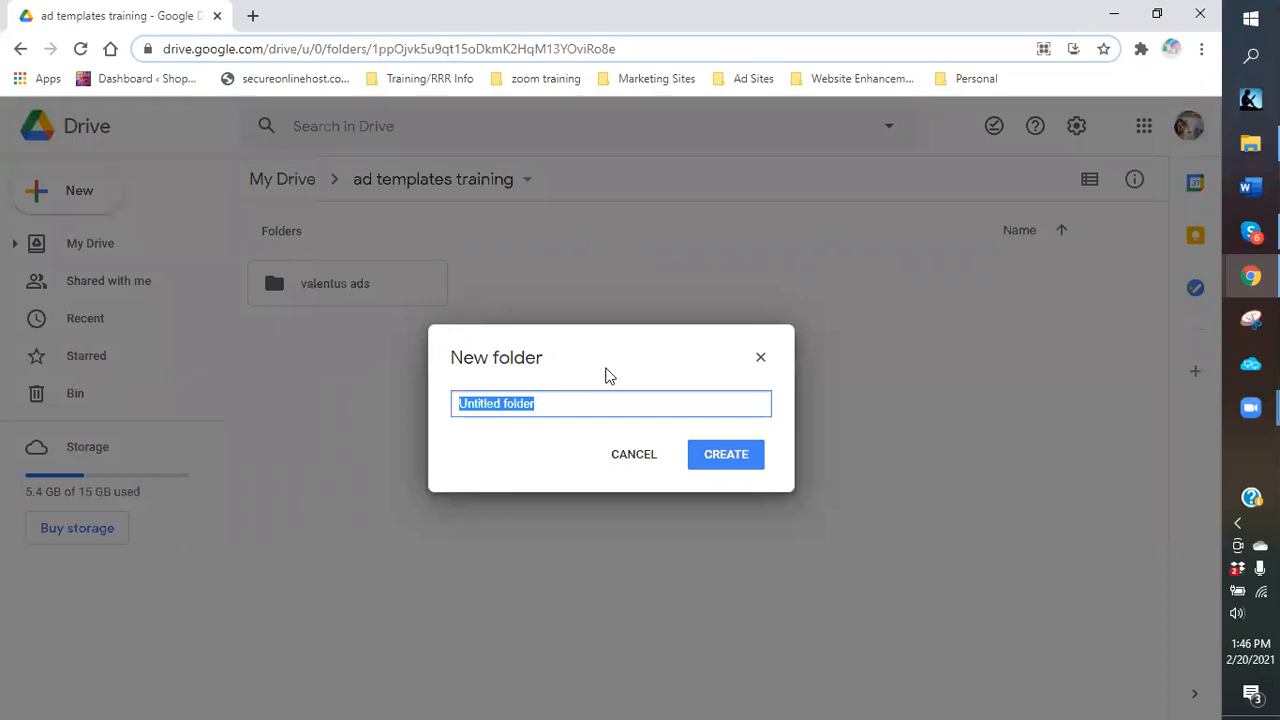
text(wine)
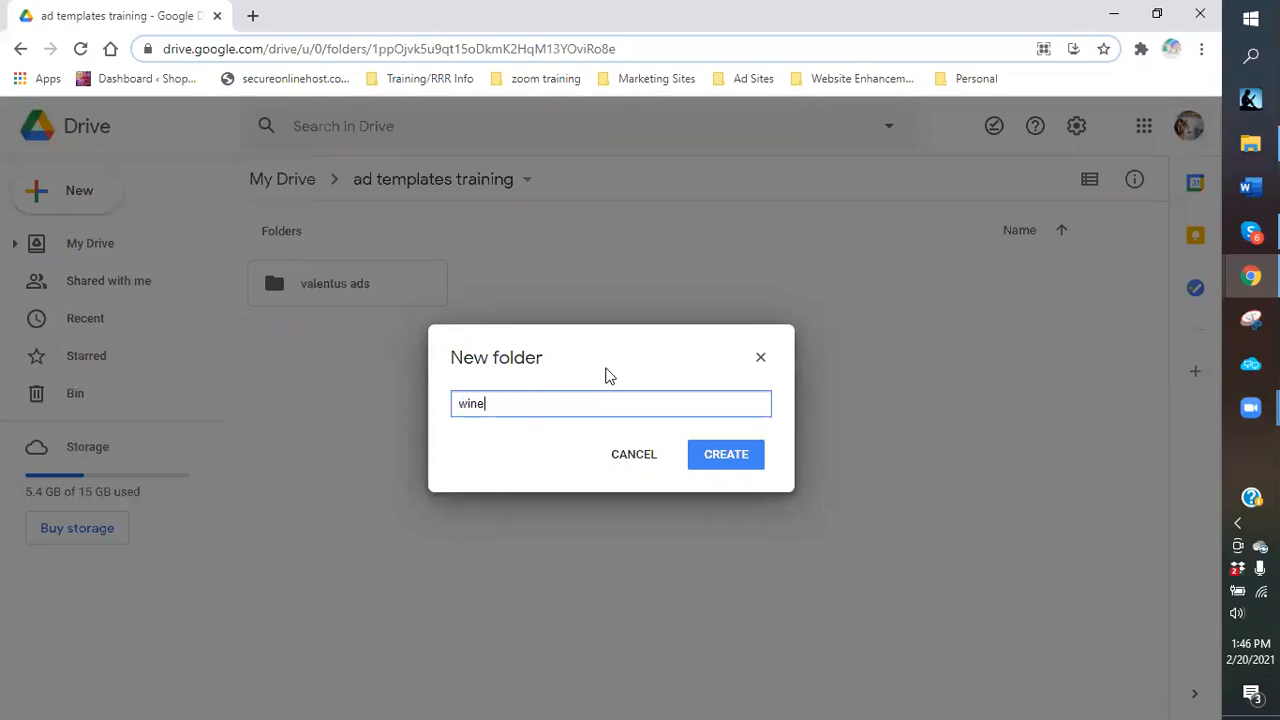
text( ad)
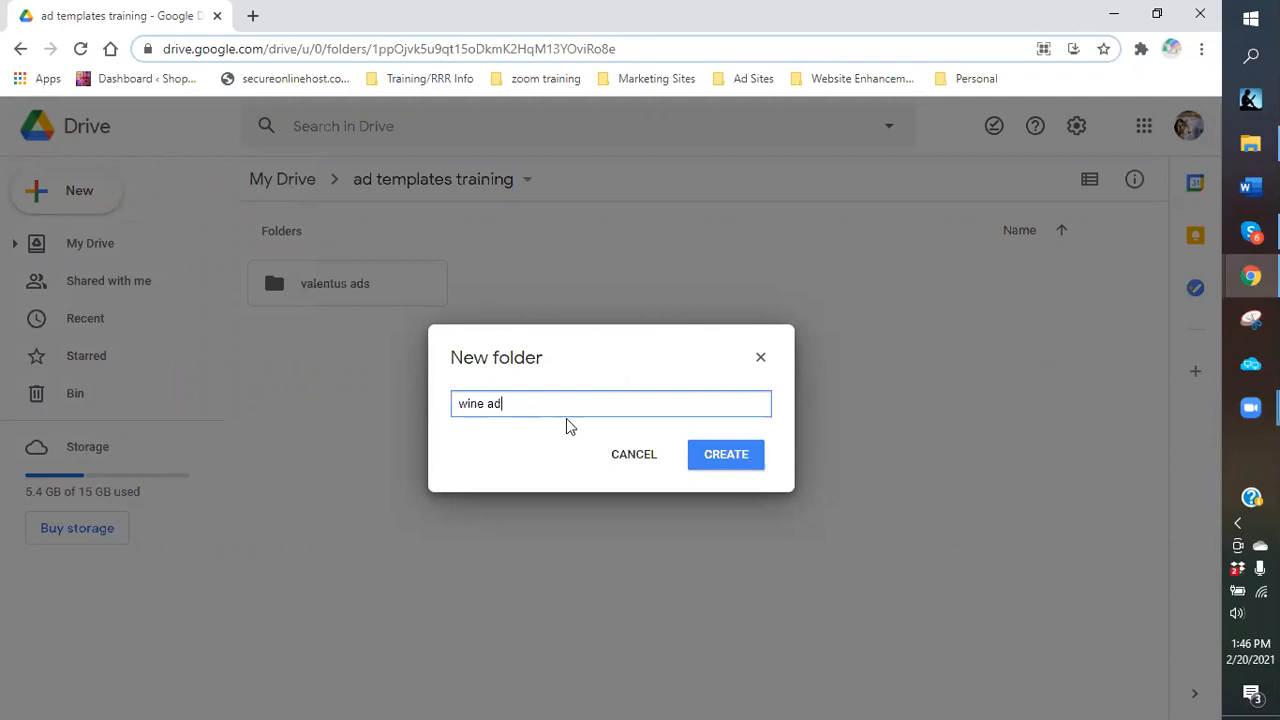
key(Return)
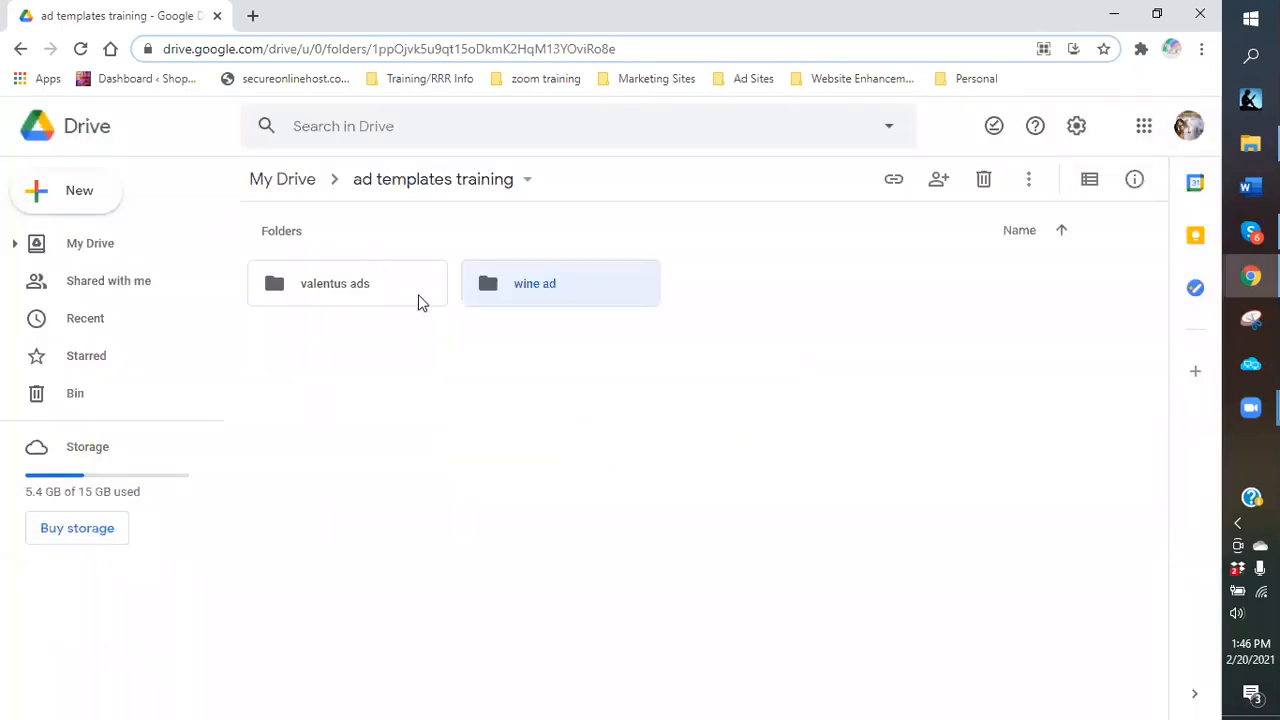
double_click(351, 289)
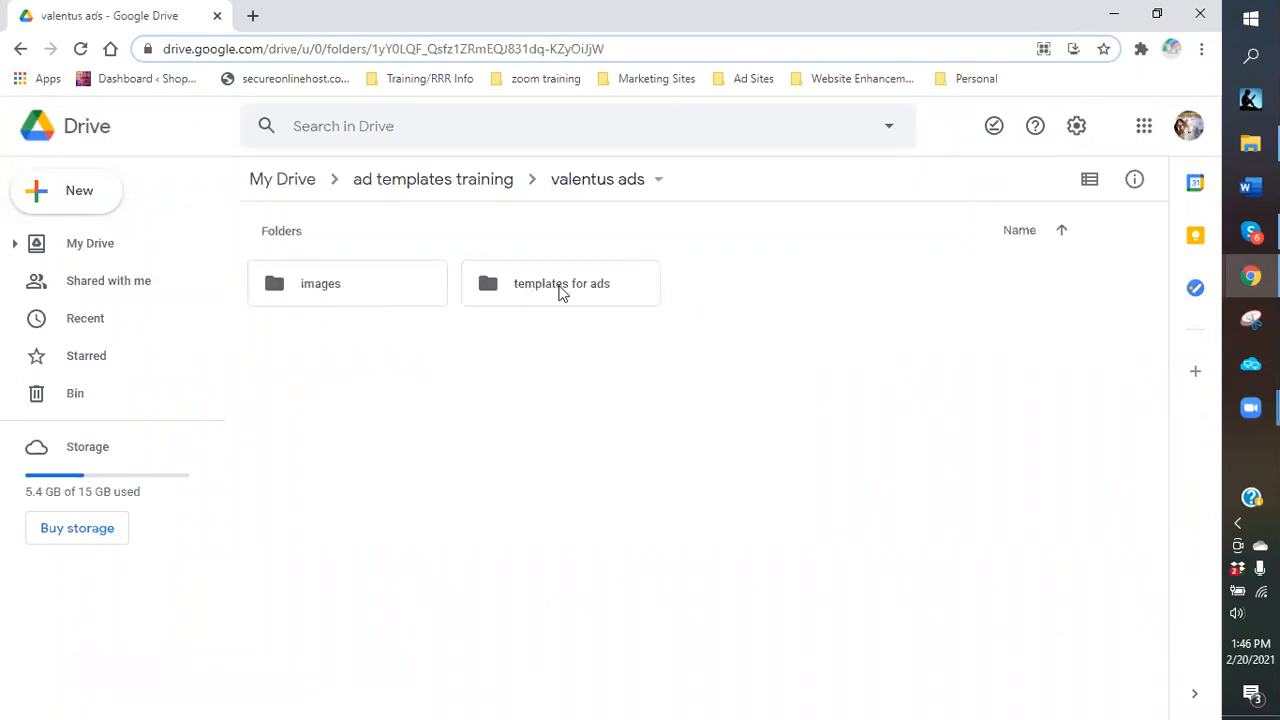
Open the templates for ads folder and create a new blank Google Docs document in it.
double_click(561, 290)
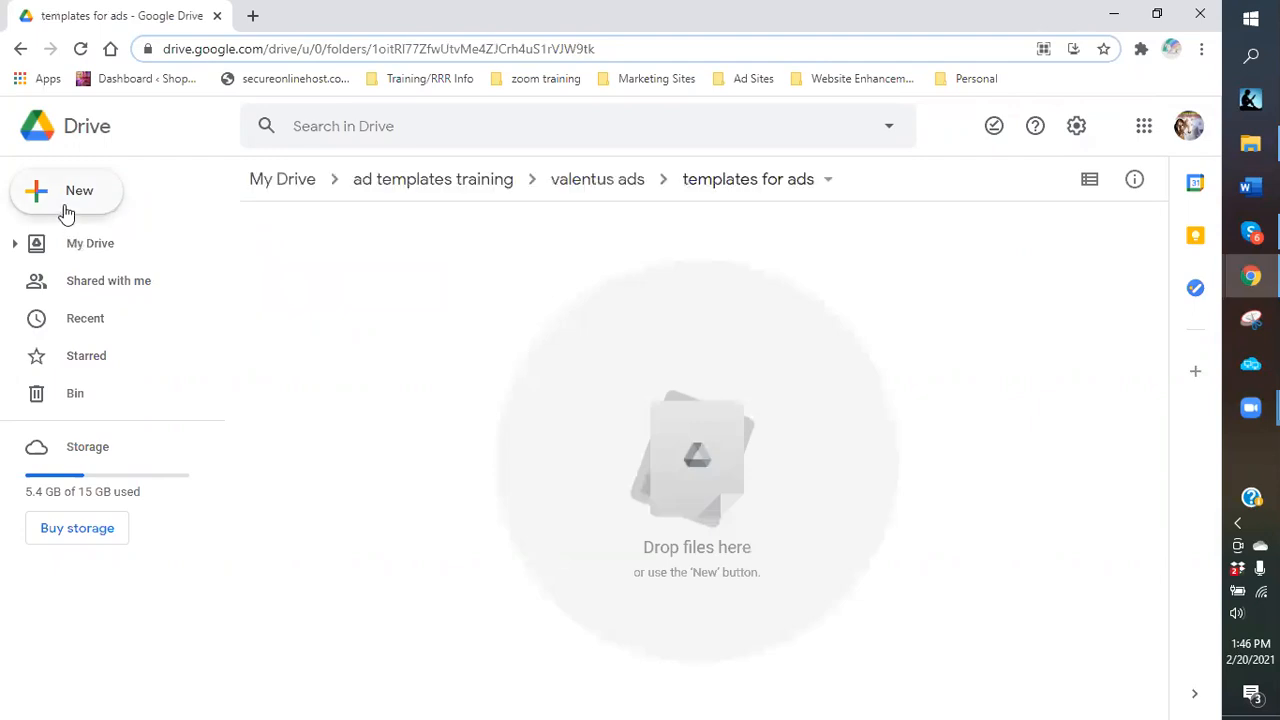
click(75, 198)
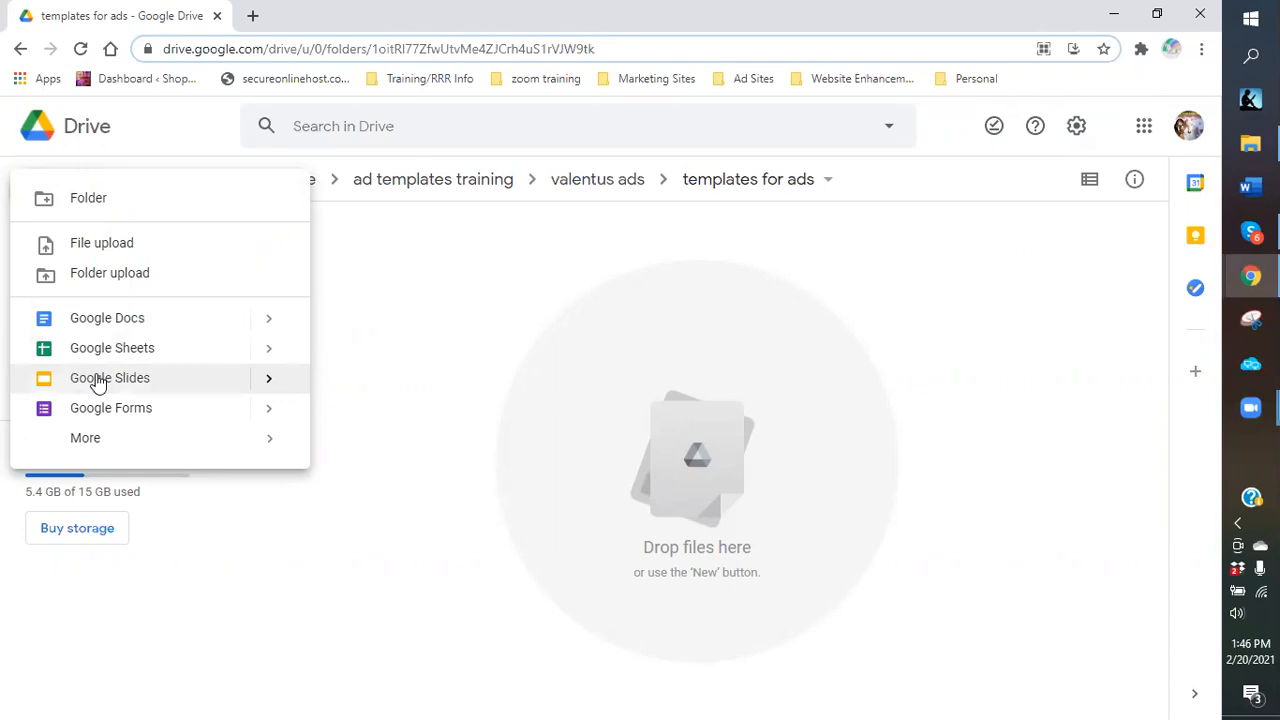
click(83, 449)
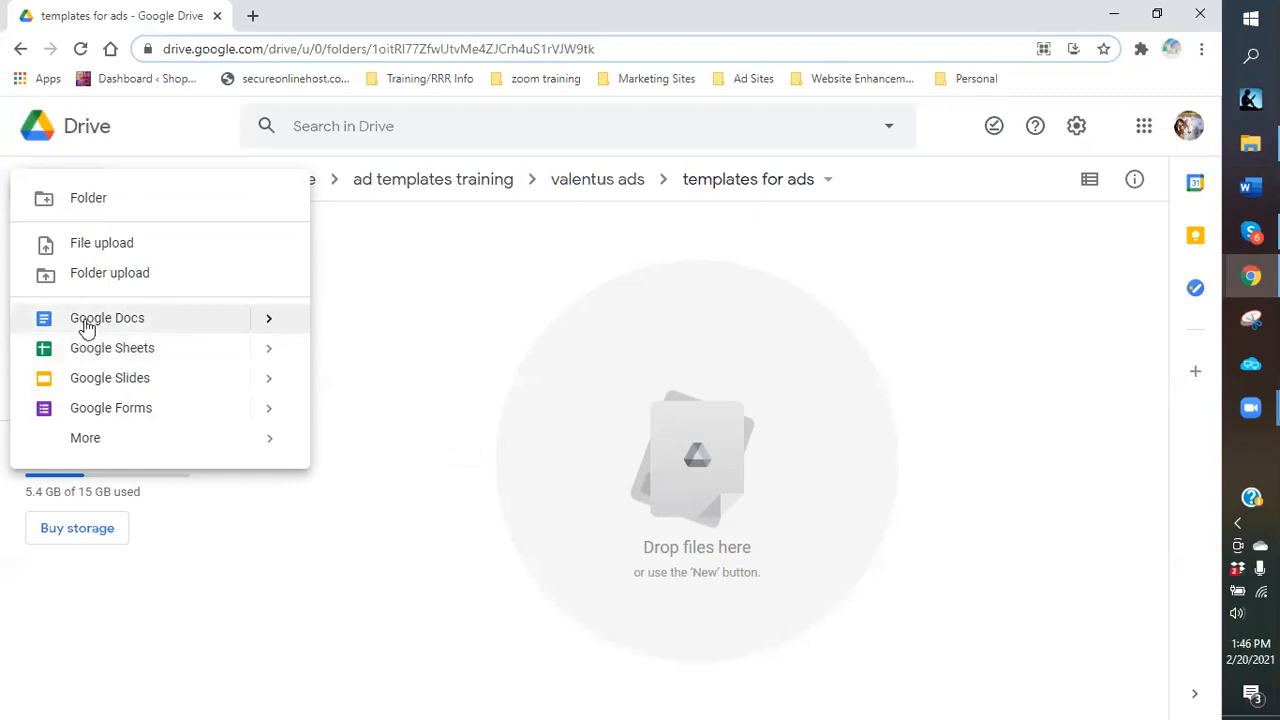
click(86, 326)
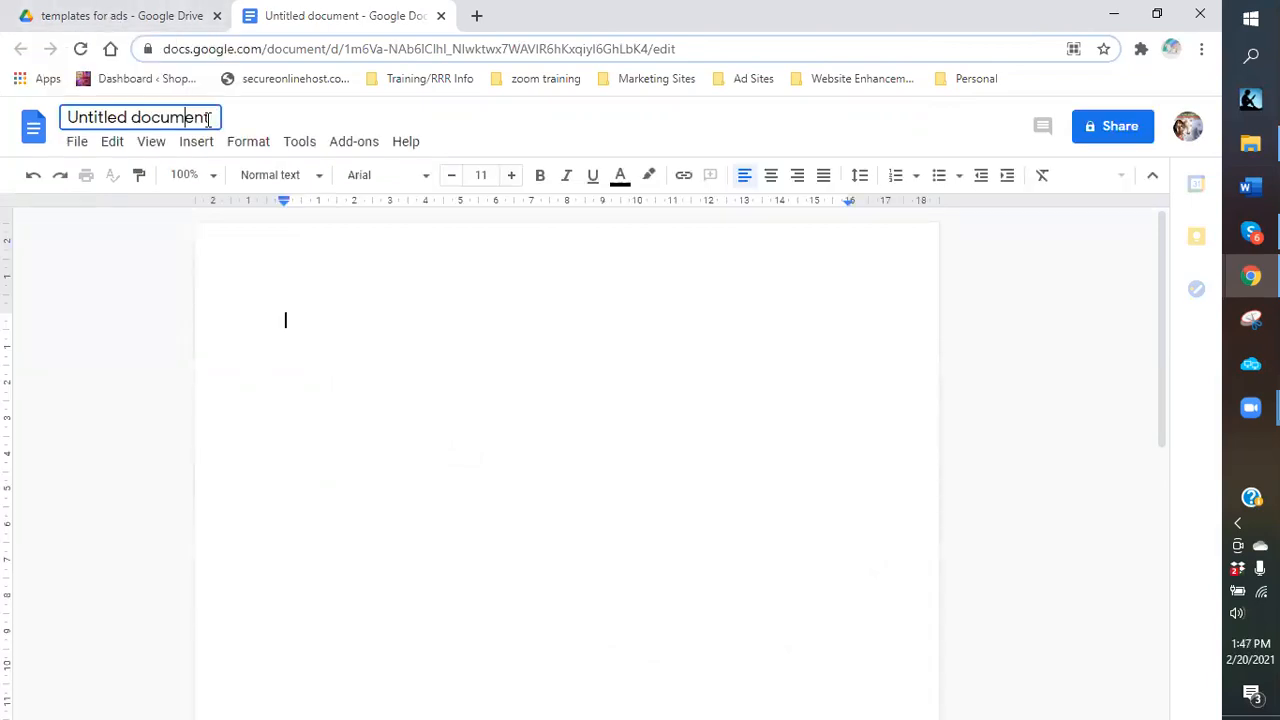
Rename the untitled document to 'Valentus ads'.
click(209, 117)
click(209, 119)
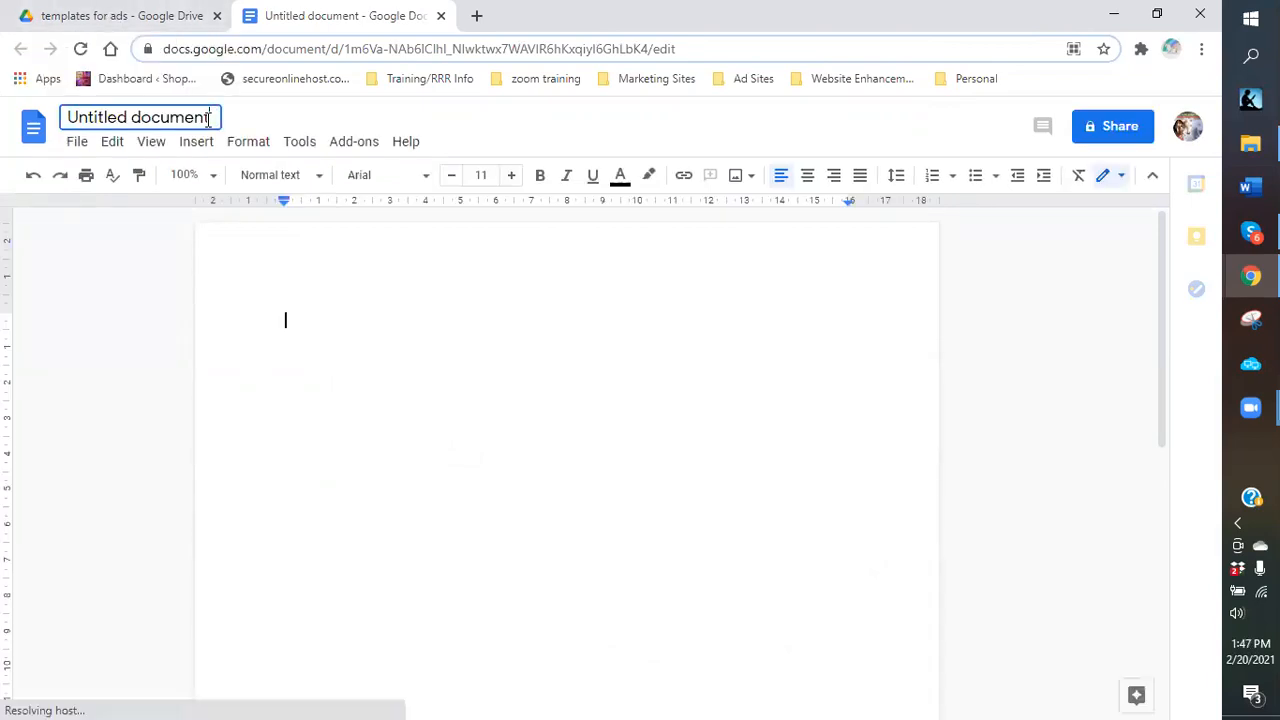
text(a)
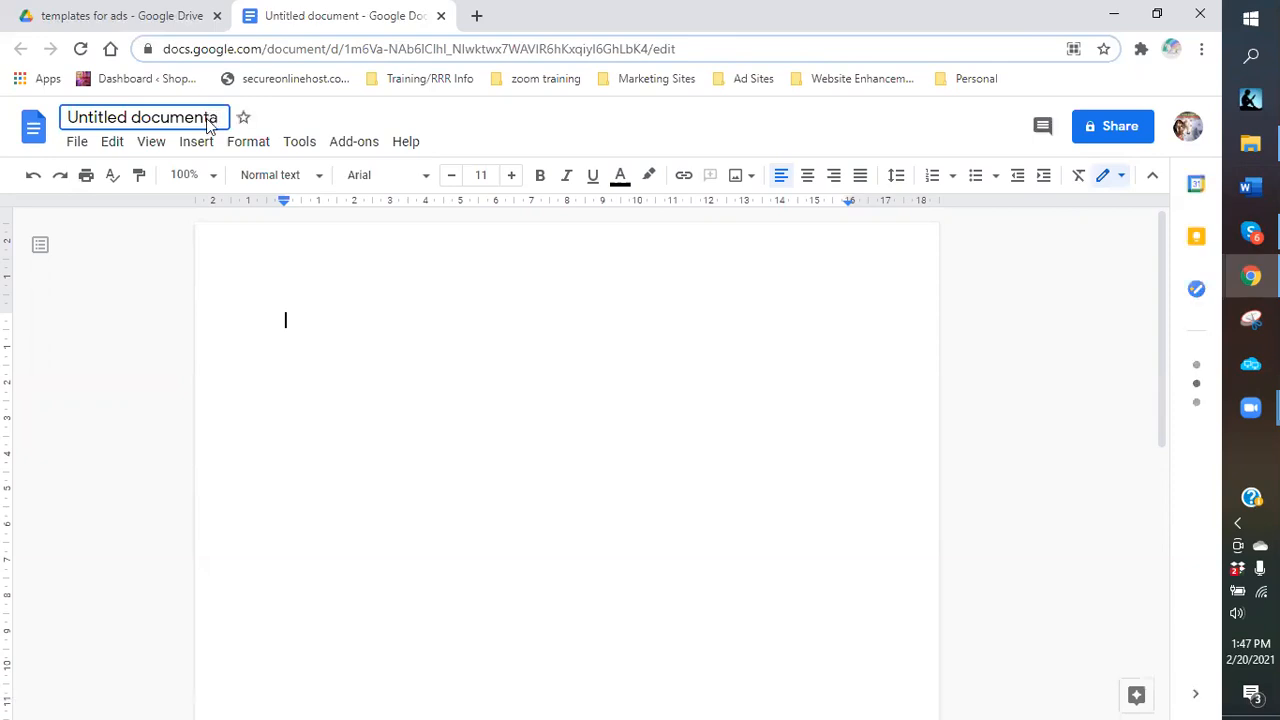
key(ctrl+a)
key(BackSpace)
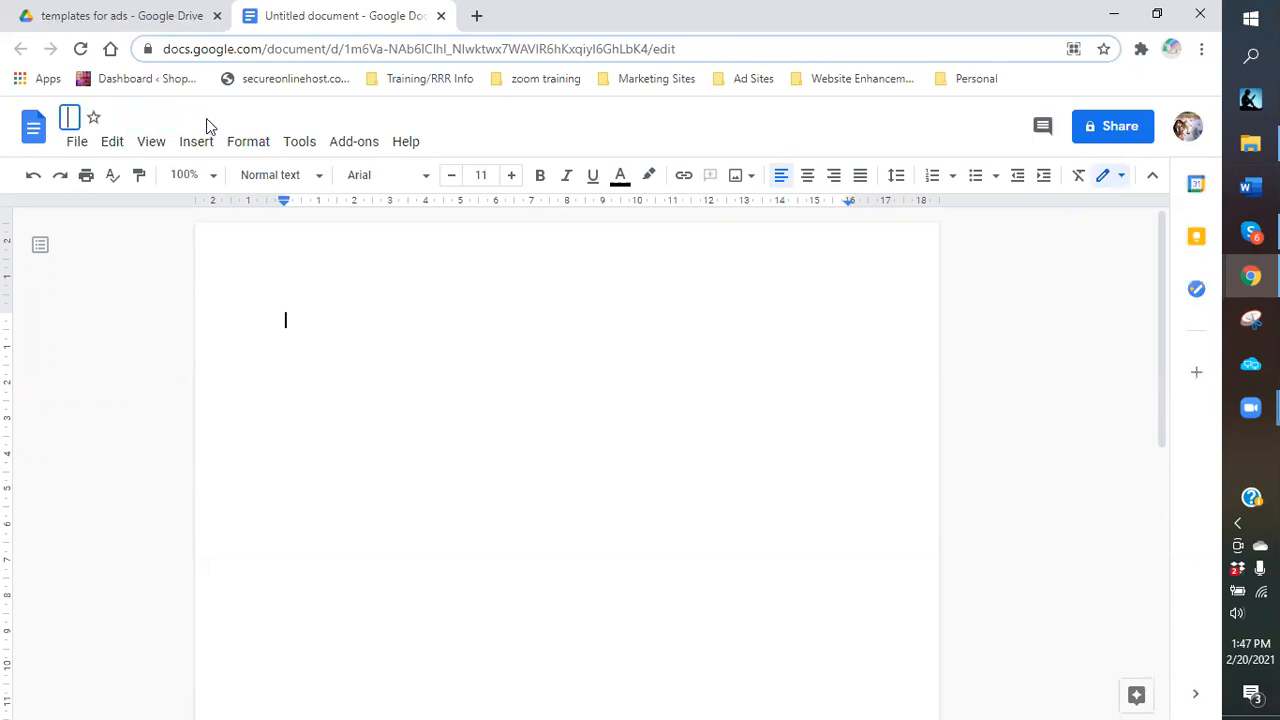
text(Valentus ads)
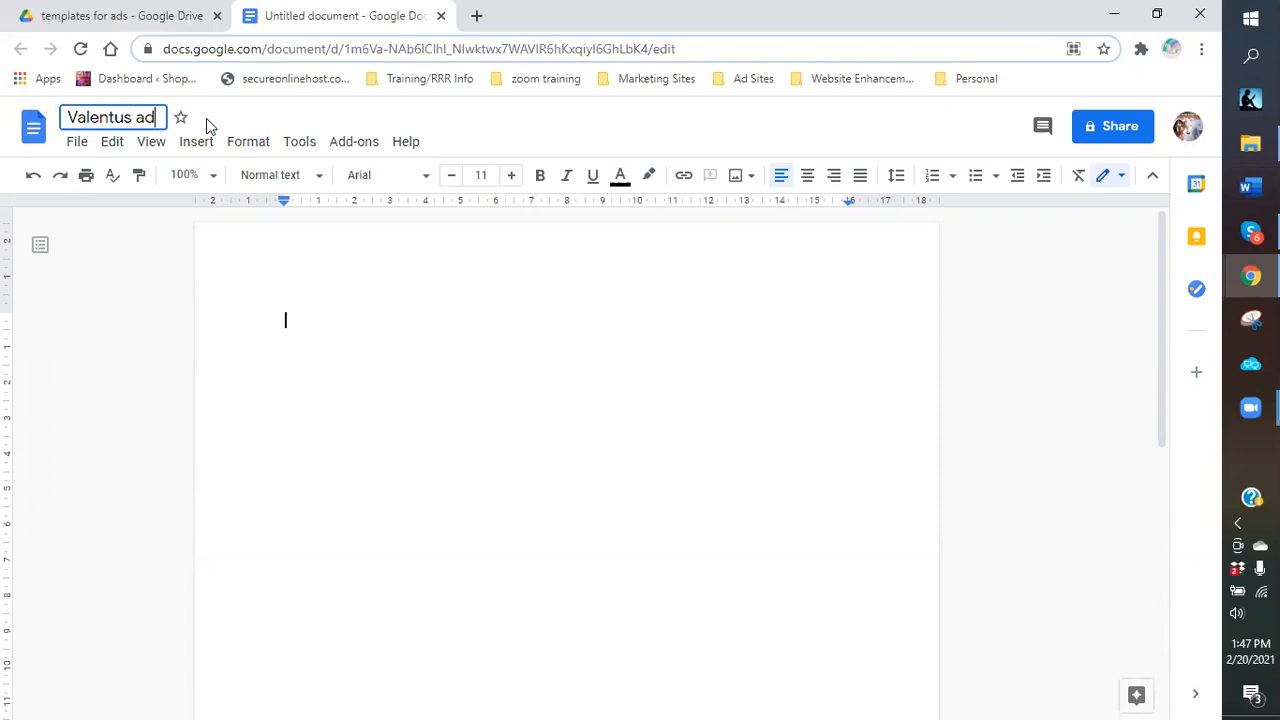
click(348, 313)
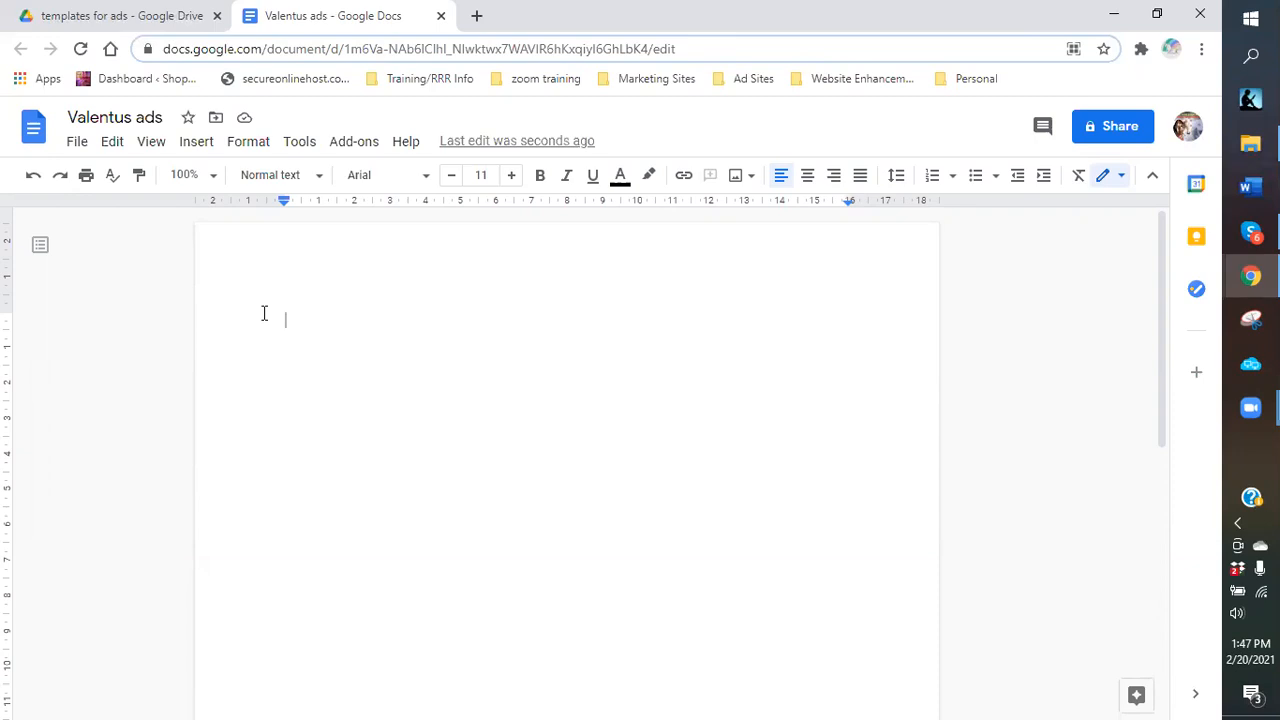
Type 'Valentus ads template' and 'Links:' lines, then open the 5e95.com dashboard in a new tab.
text(Valentus ads template)
key(Return)
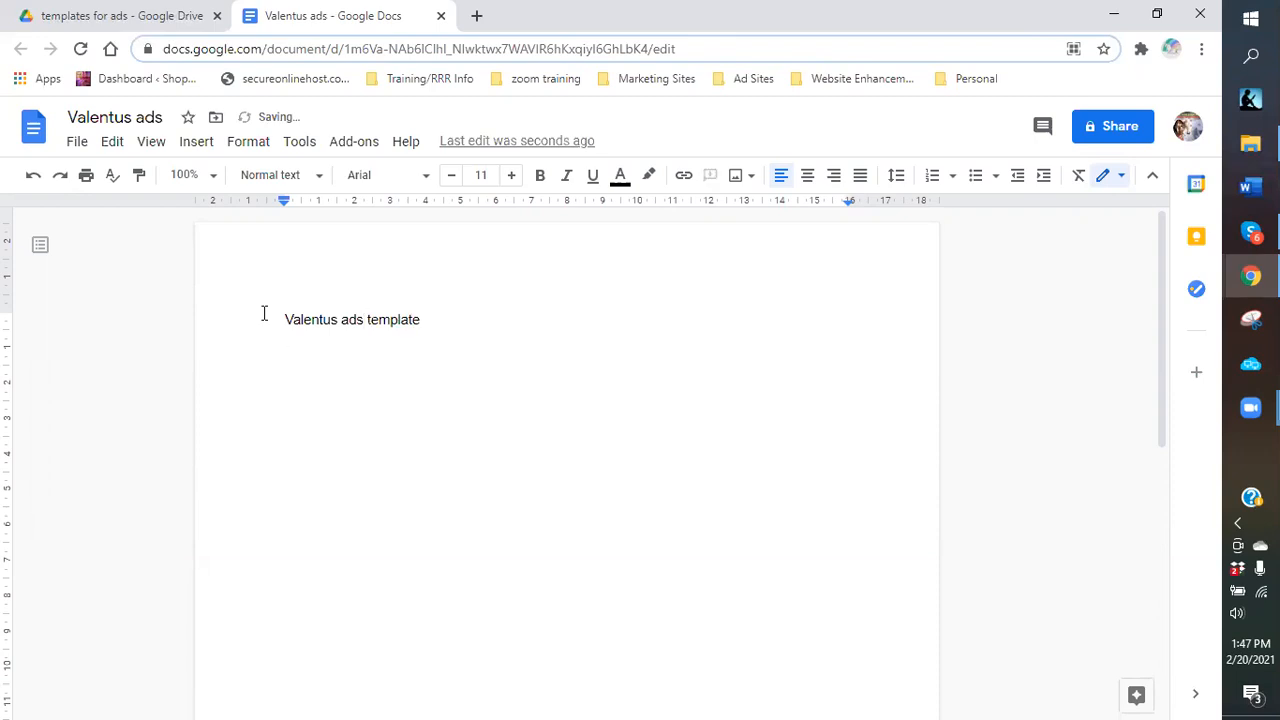
text(Links:)
key(Return)
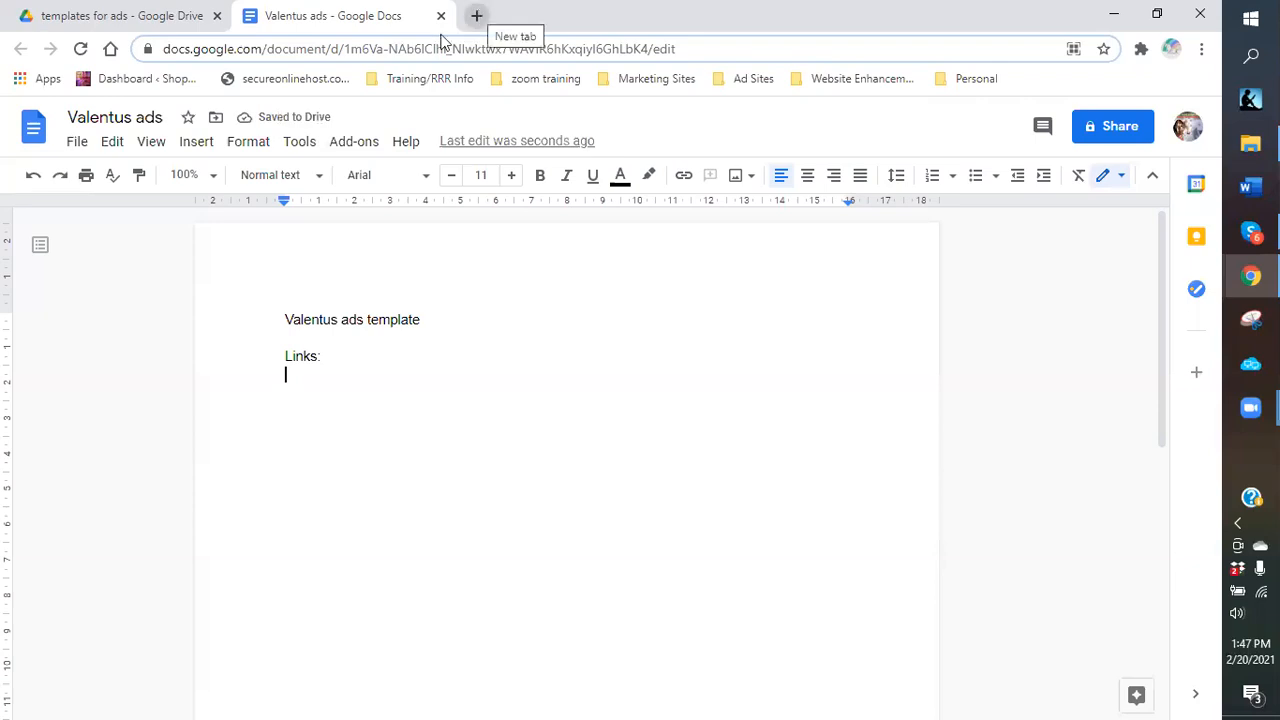
click(478, 16)
click(122, 79)
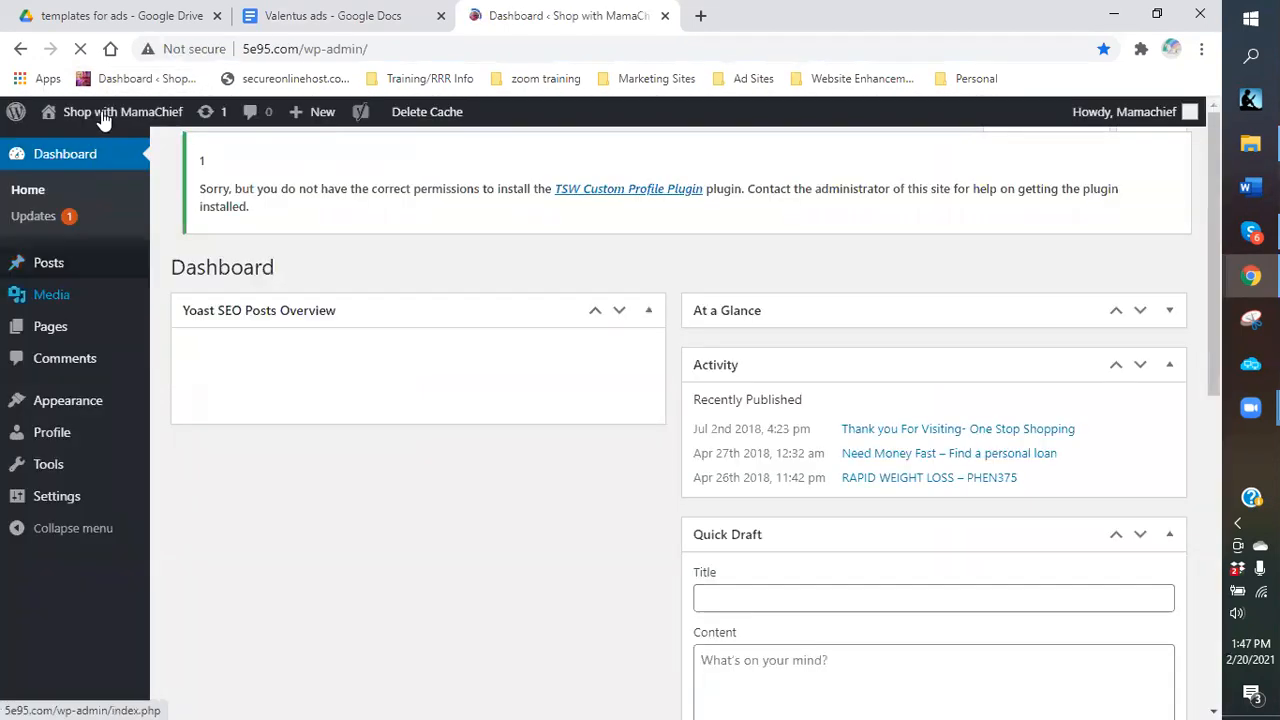
Visit the Shop with MamaChief site and search it for 'coffee'.
mouse_move(103, 118)
click(66, 148)
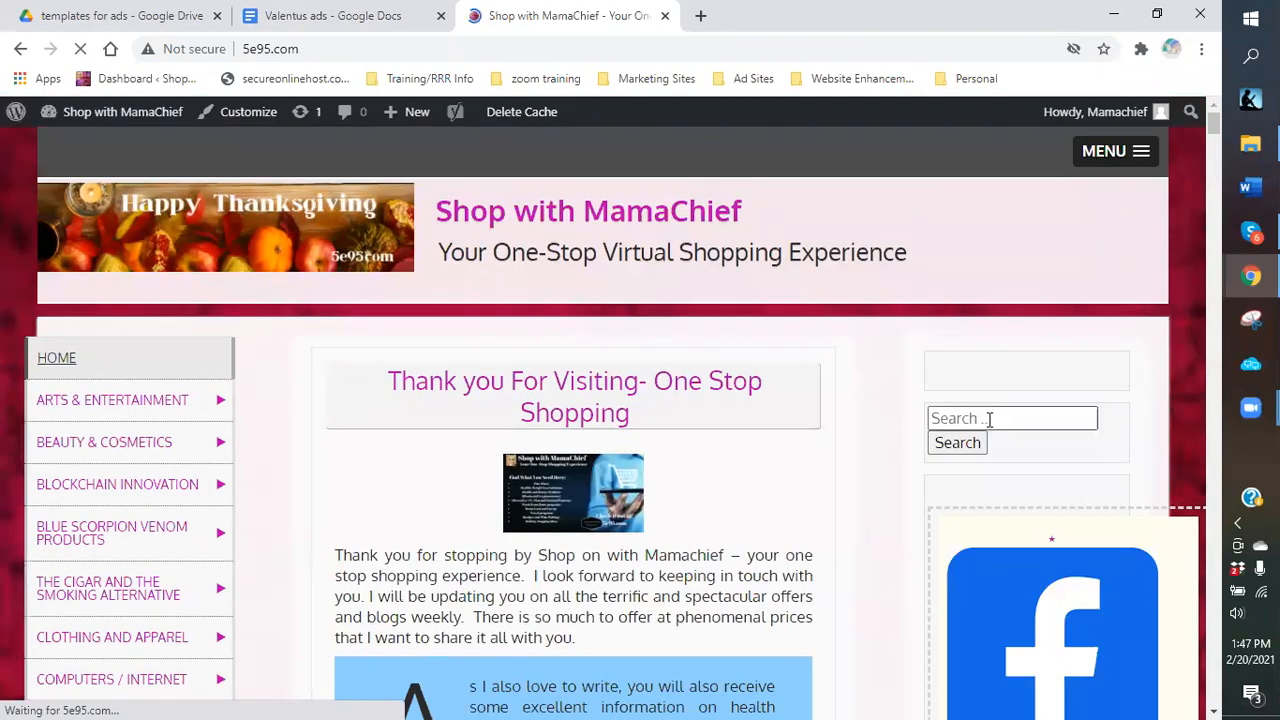
click(989, 419)
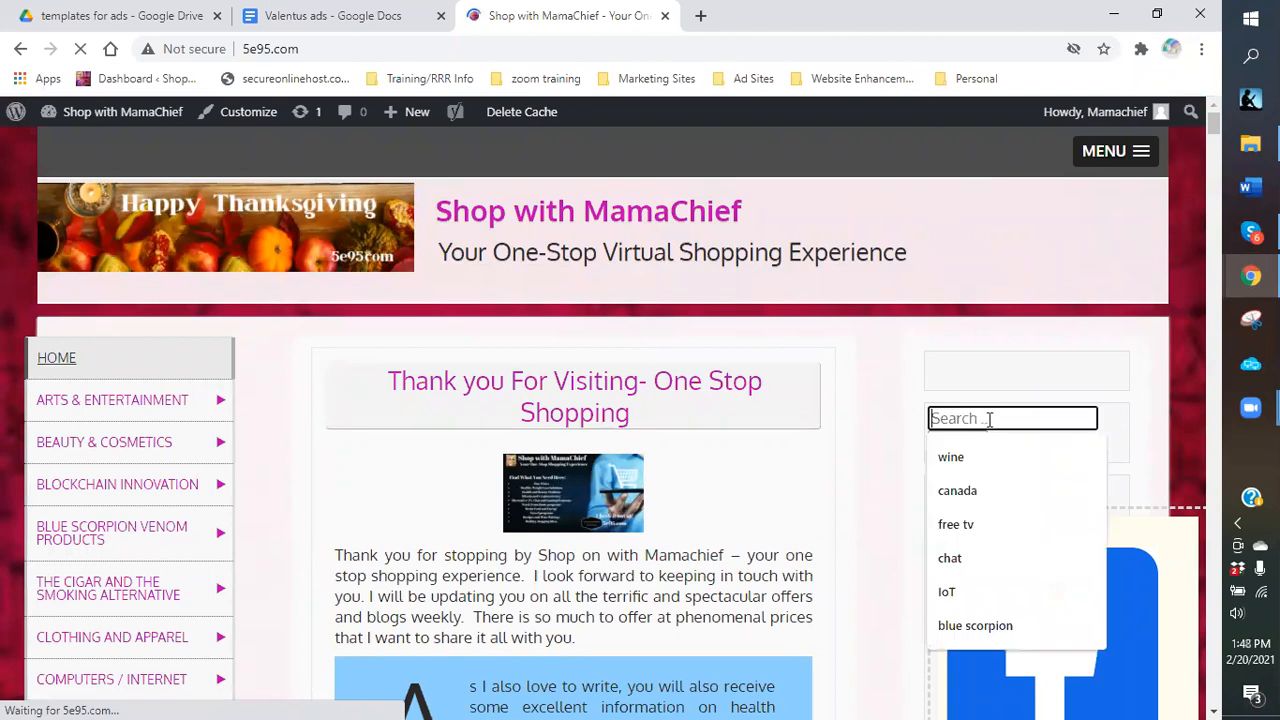
text(coff)
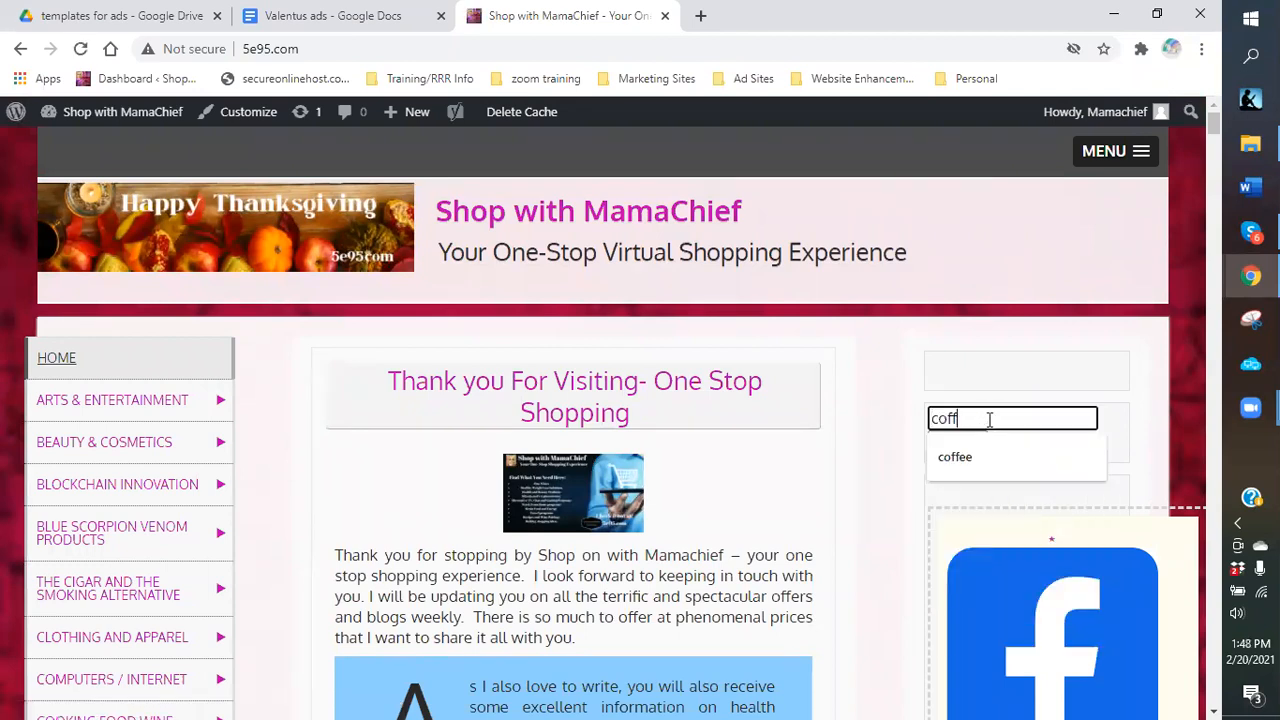
click(965, 465)
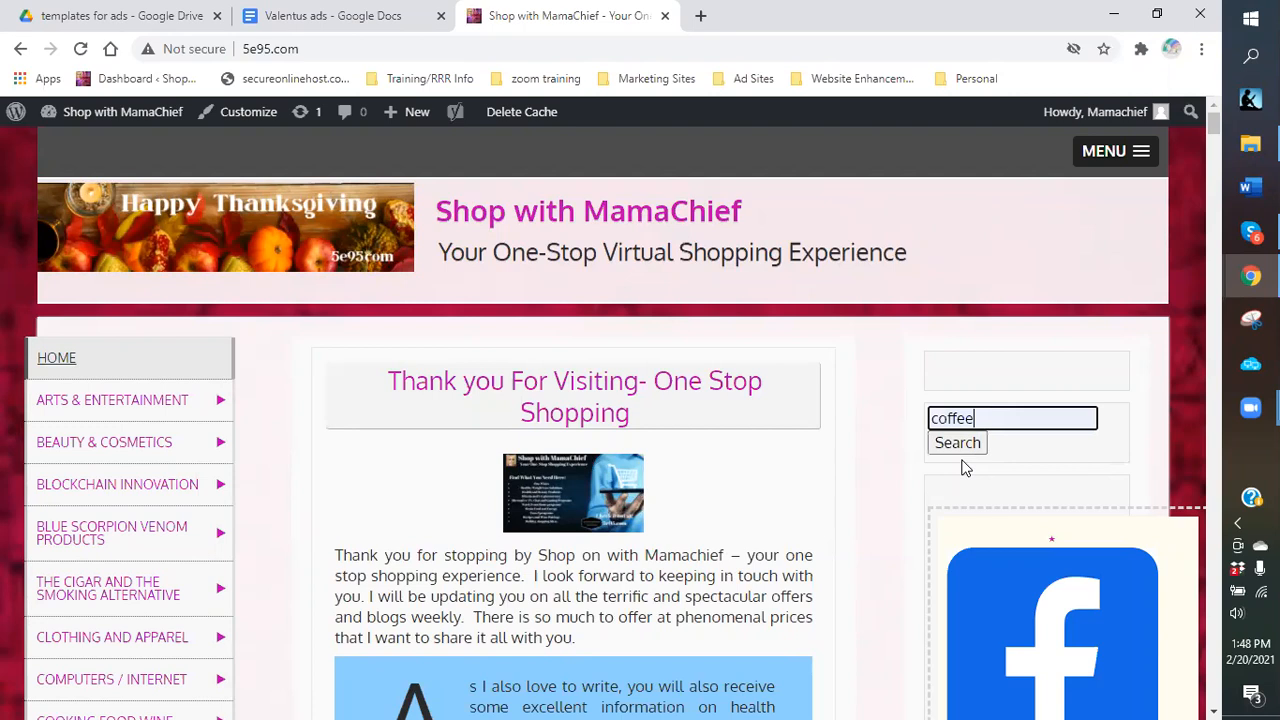
click(934, 446)
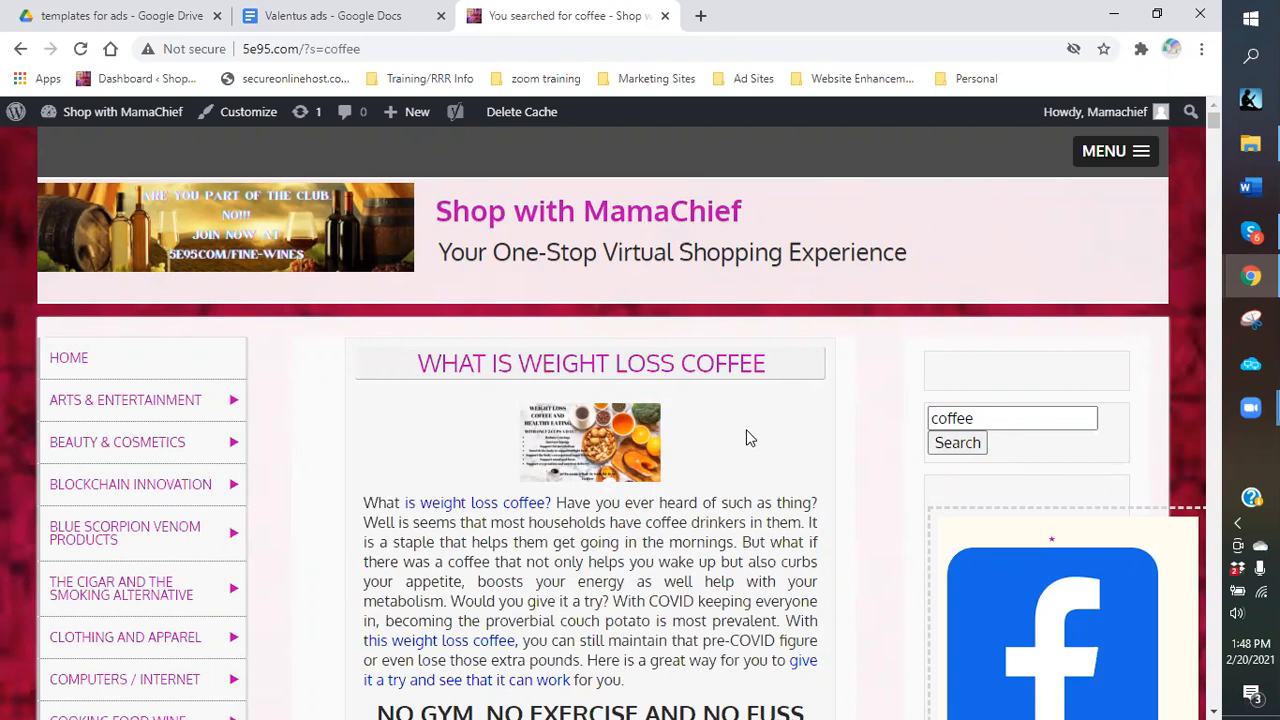
click(1025, 420)
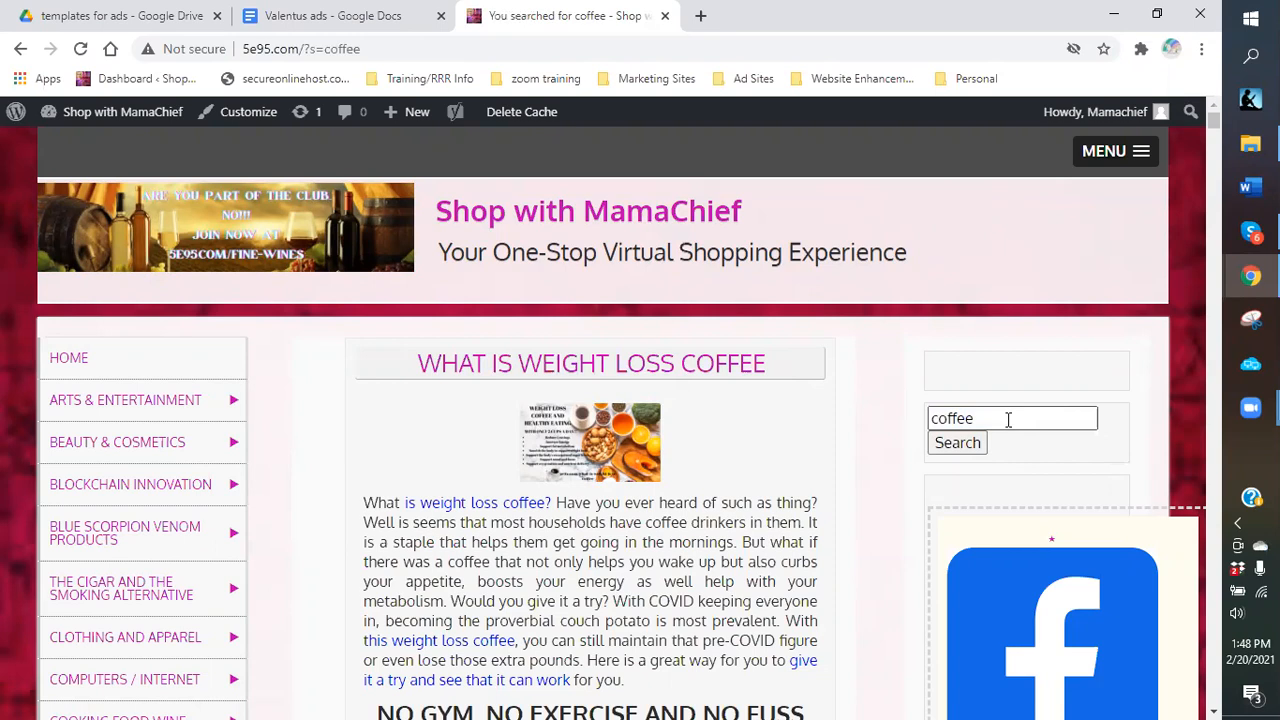
Copy the weight loss coffee post's URL and paste it under Links: in Valentus ads.
click(603, 369)
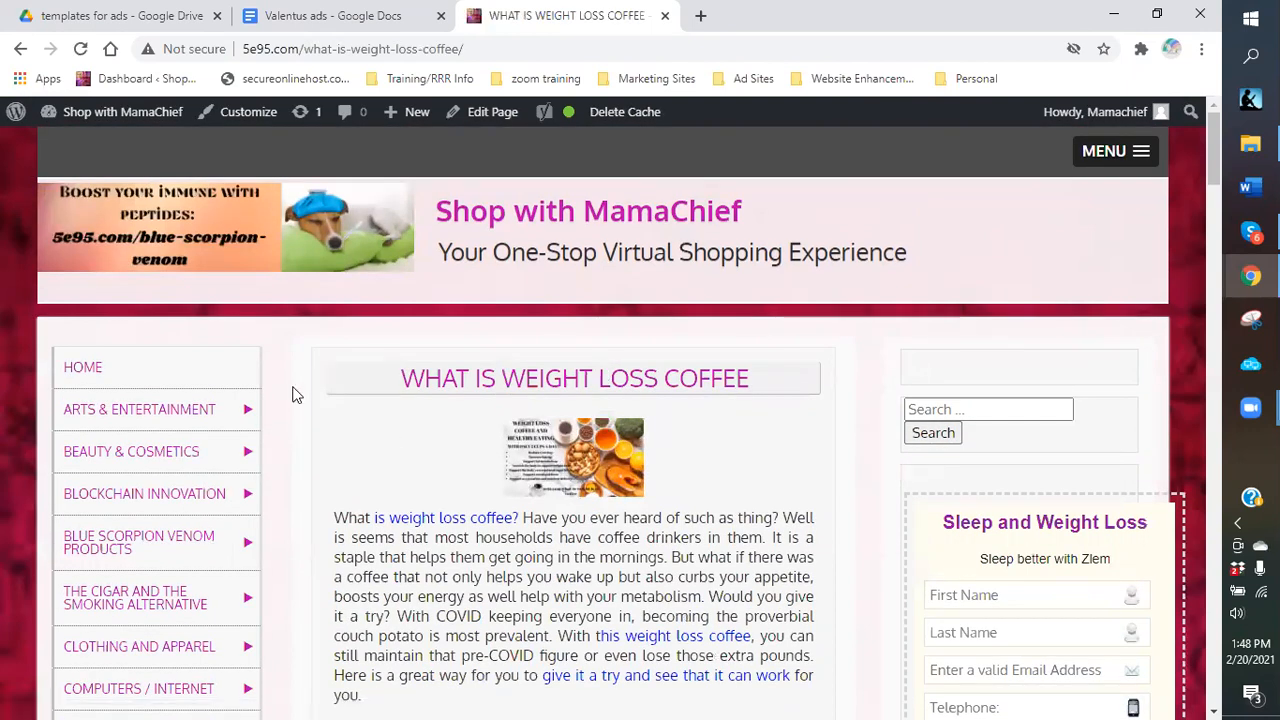
drag(472, 51, 242, 52)
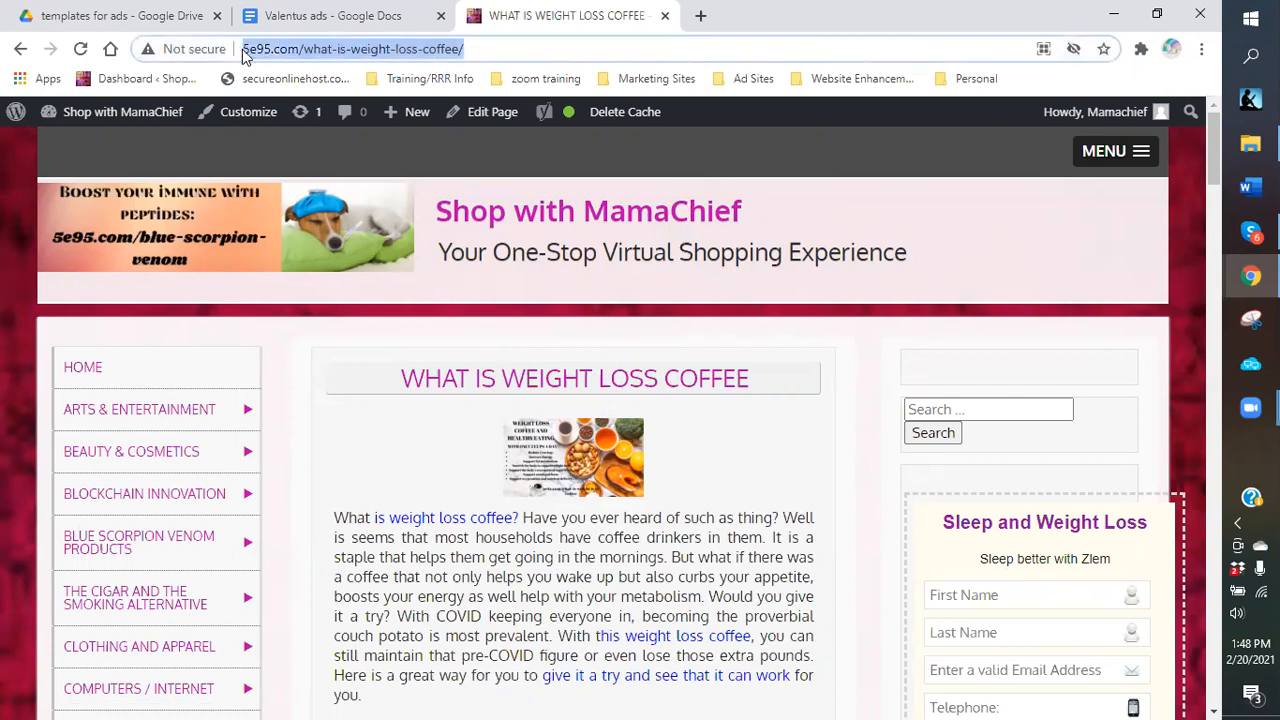
right_click(243, 52)
click(303, 157)
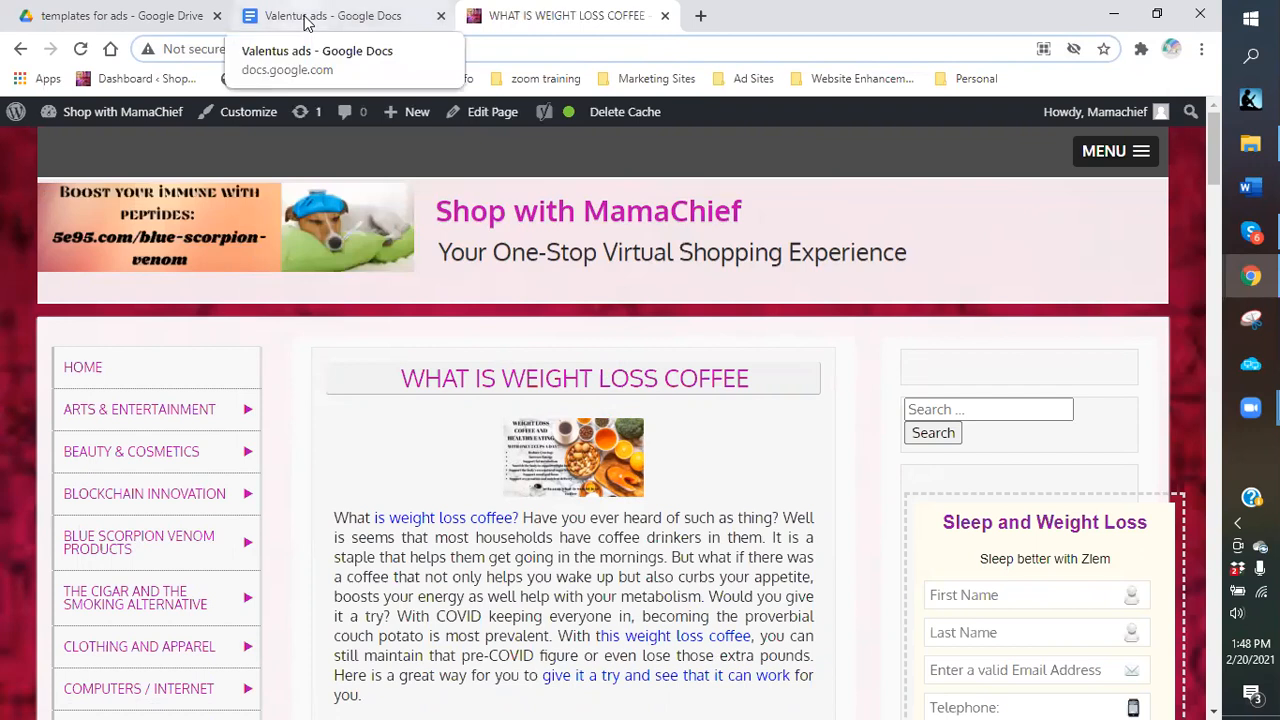
click(306, 22)
click(294, 387)
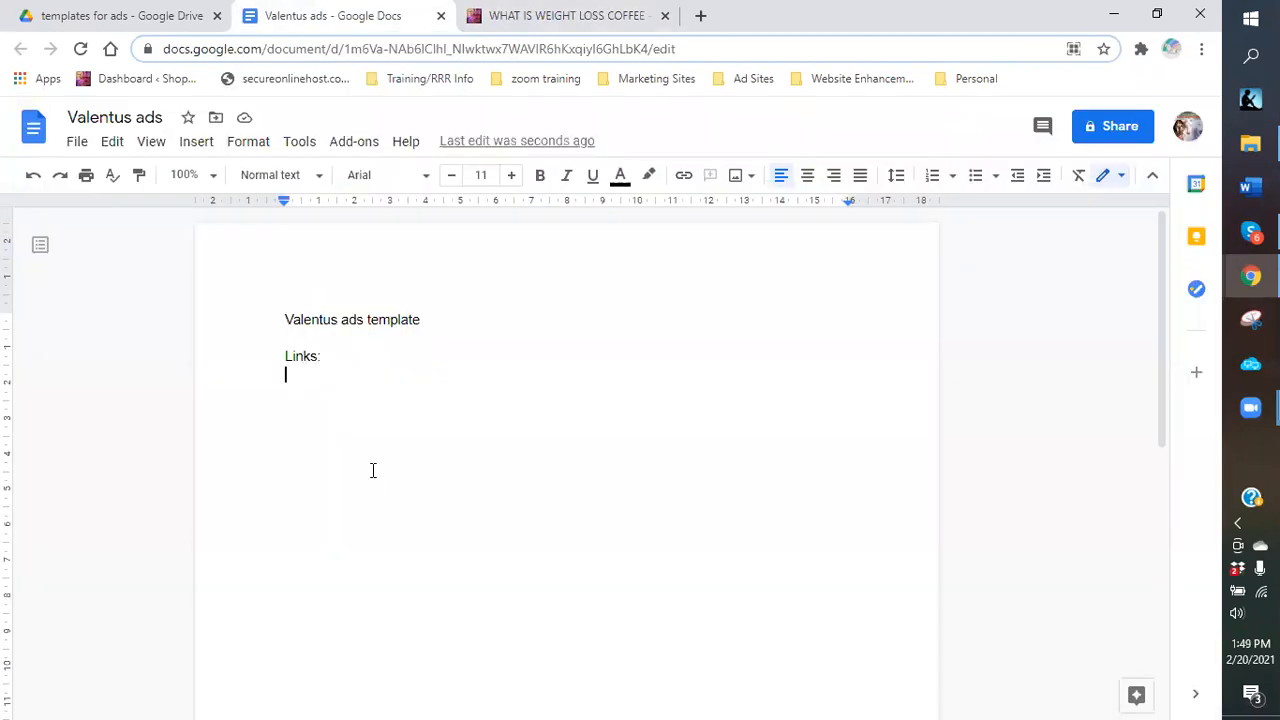
key(ctrl+v)
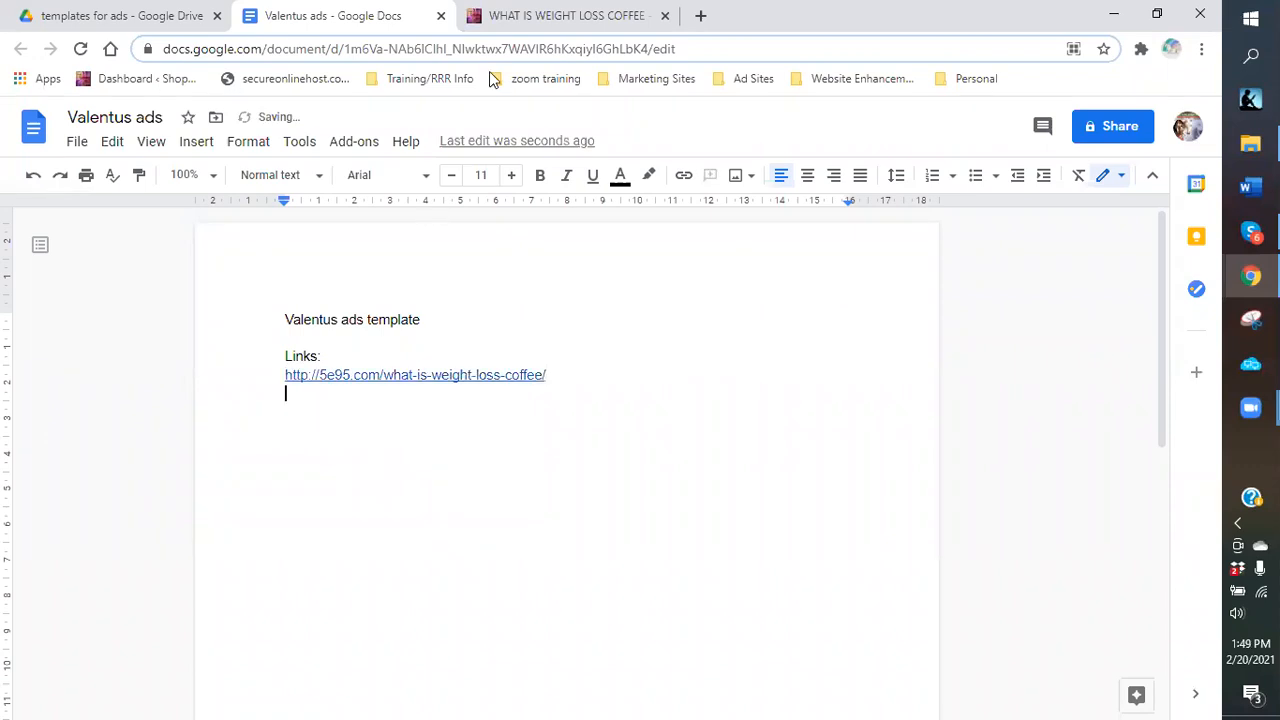
click(530, 16)
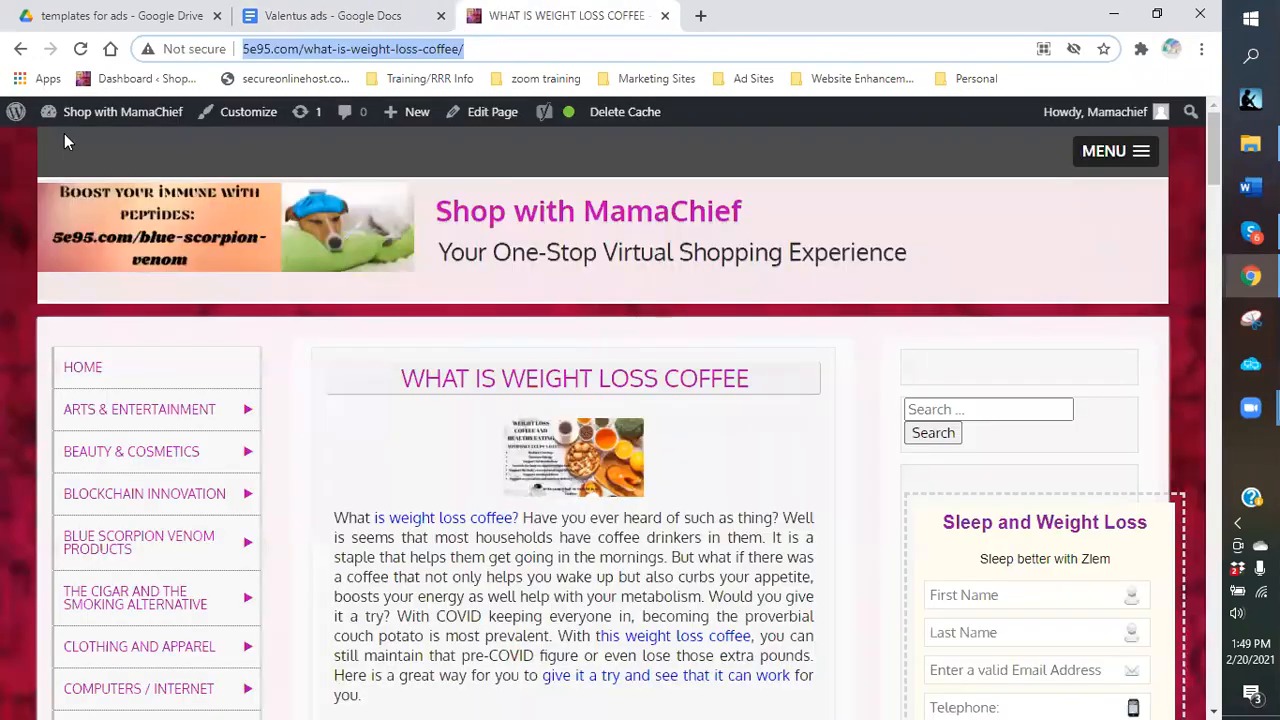
Return to the coffee search results and open the Weight Loss Business With Coffee post.
click(18, 50)
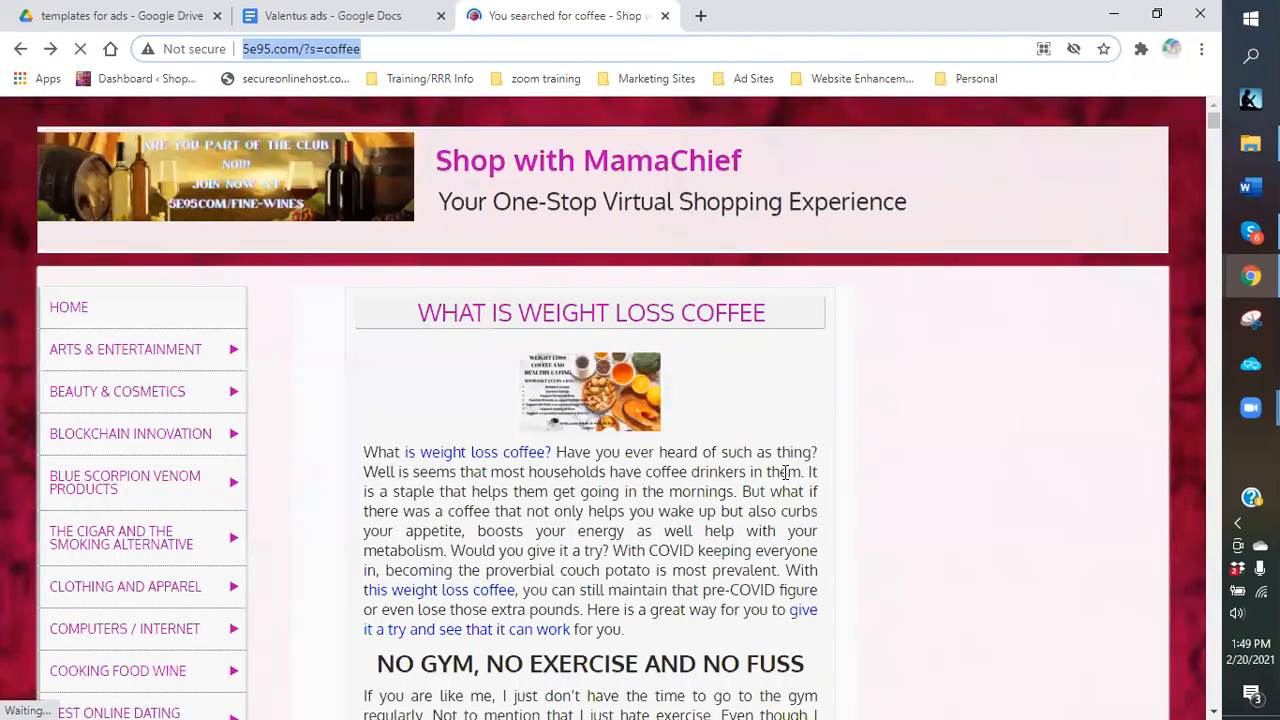
scroll(785, 474, down, 5)
scroll(778, 476, down, 4)
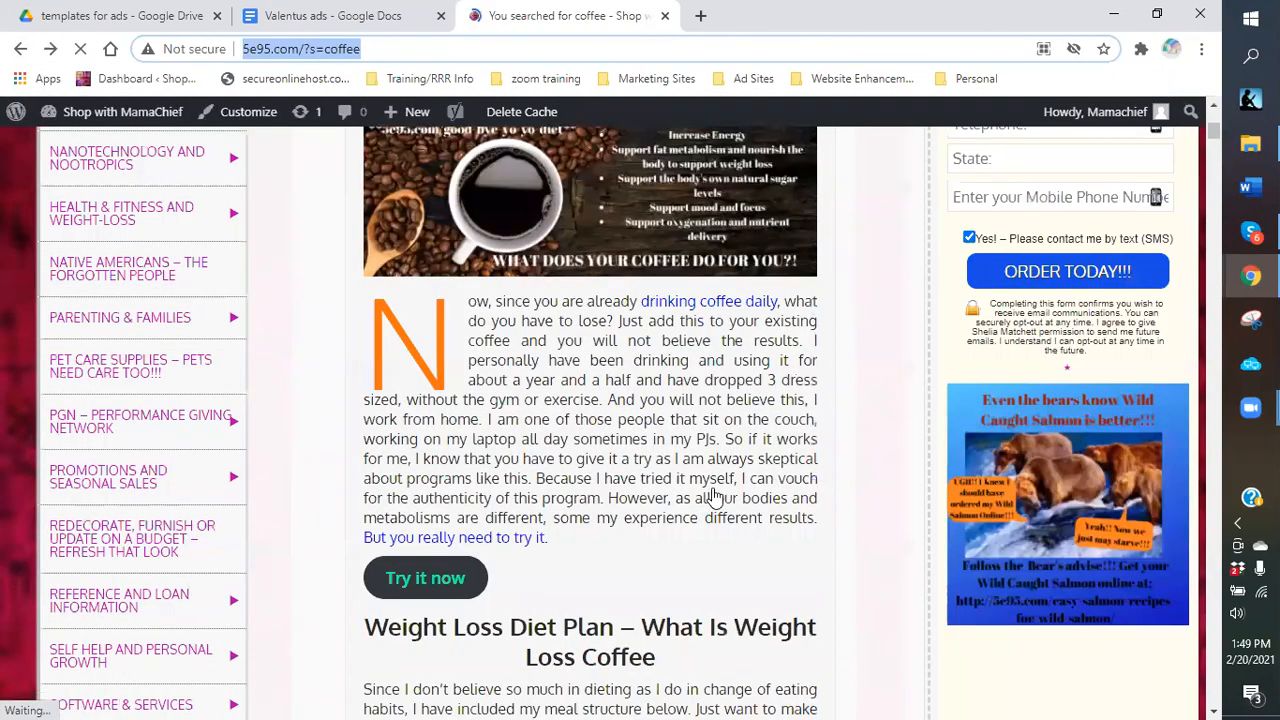
scroll(713, 497, down, 4)
scroll(690, 505, down, 5)
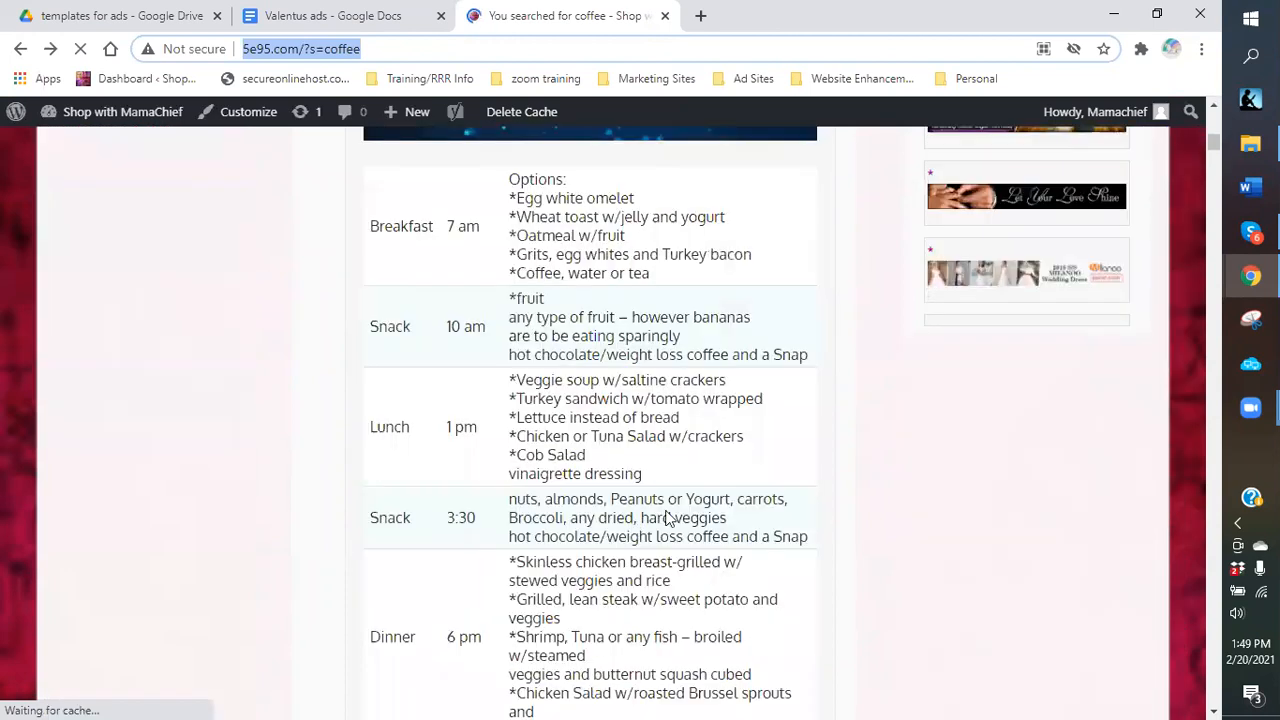
scroll(663, 518, down, 5)
scroll(658, 520, down, 1)
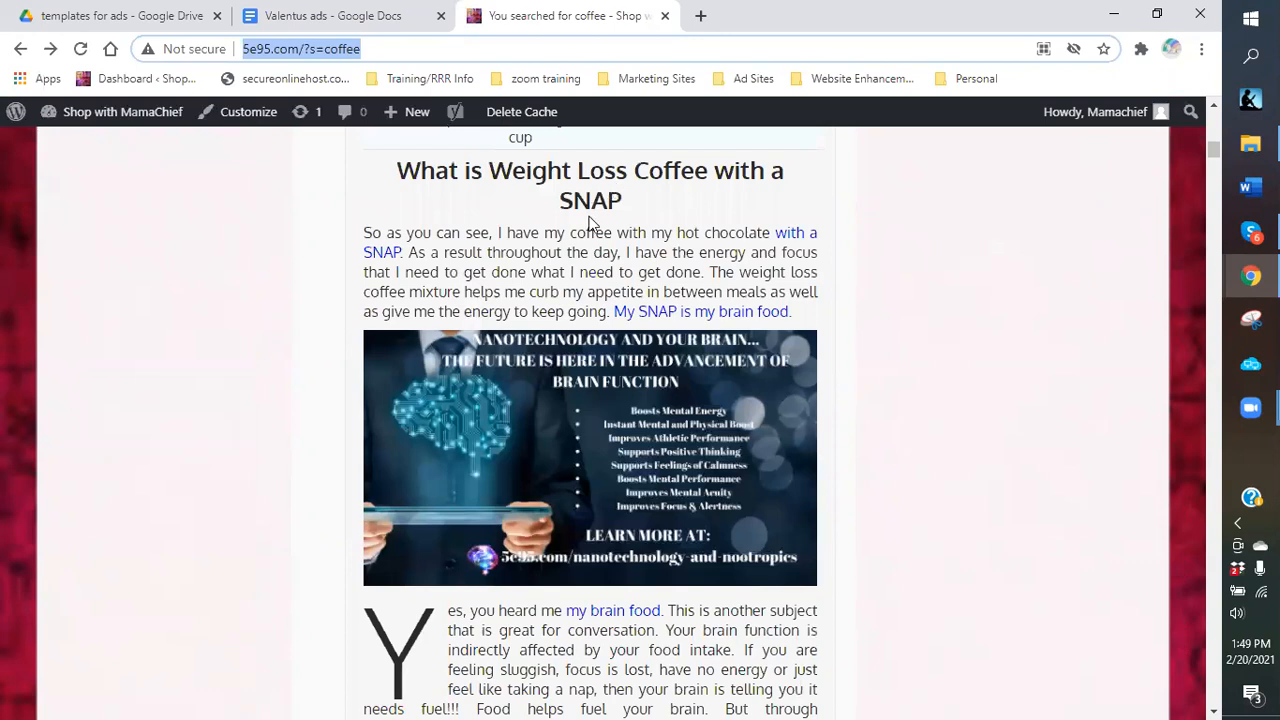
scroll(587, 229, up, 2)
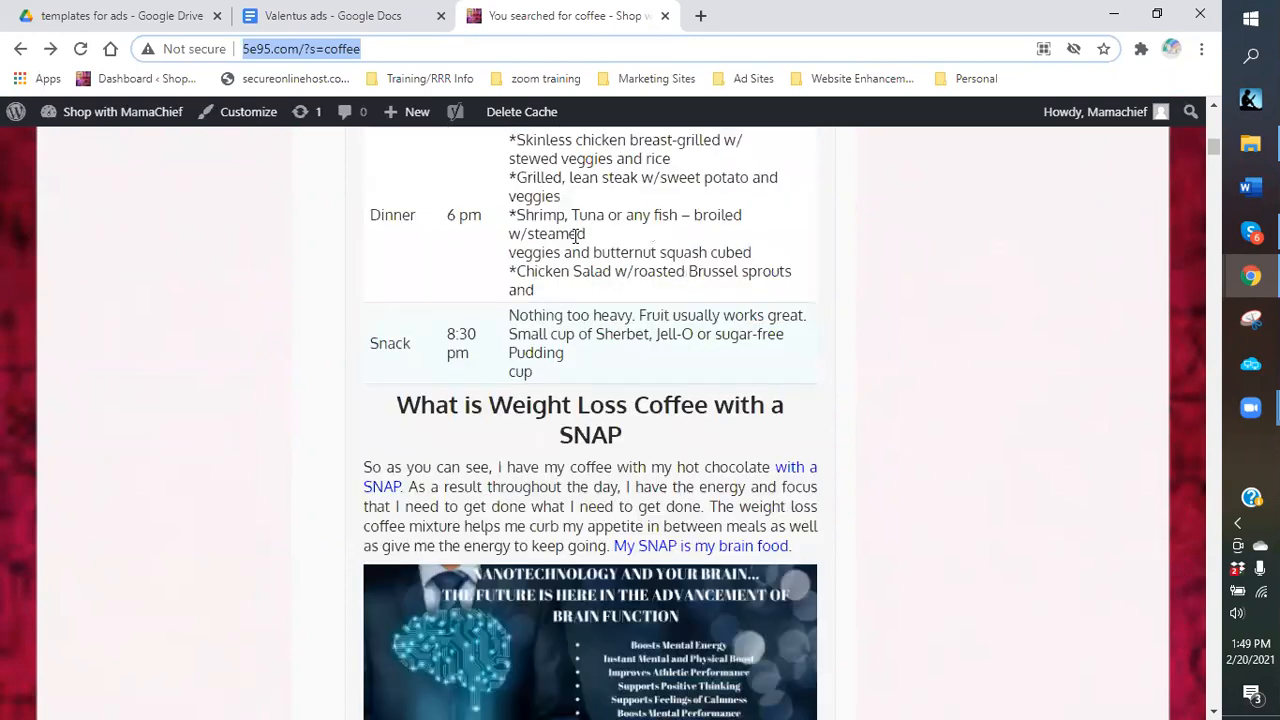
scroll(577, 234, down, 10)
scroll(549, 254, down, 4)
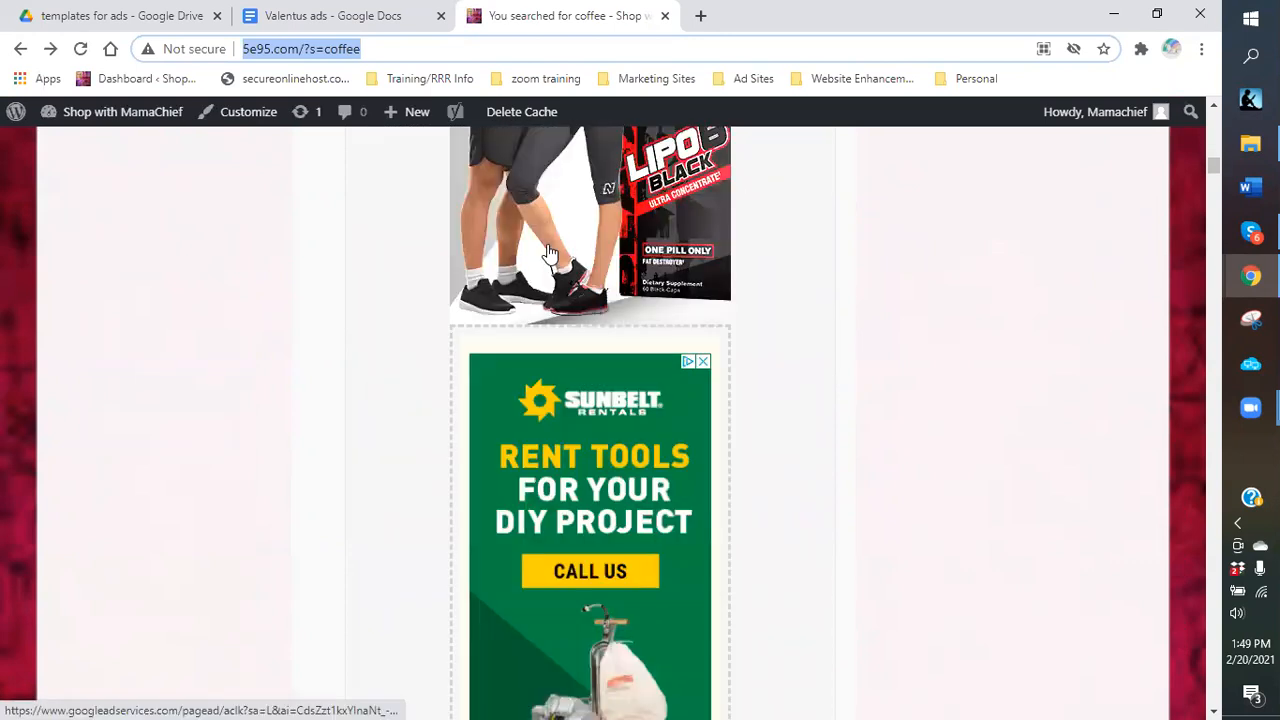
scroll(549, 254, down, 6)
scroll(549, 260, down, 4)
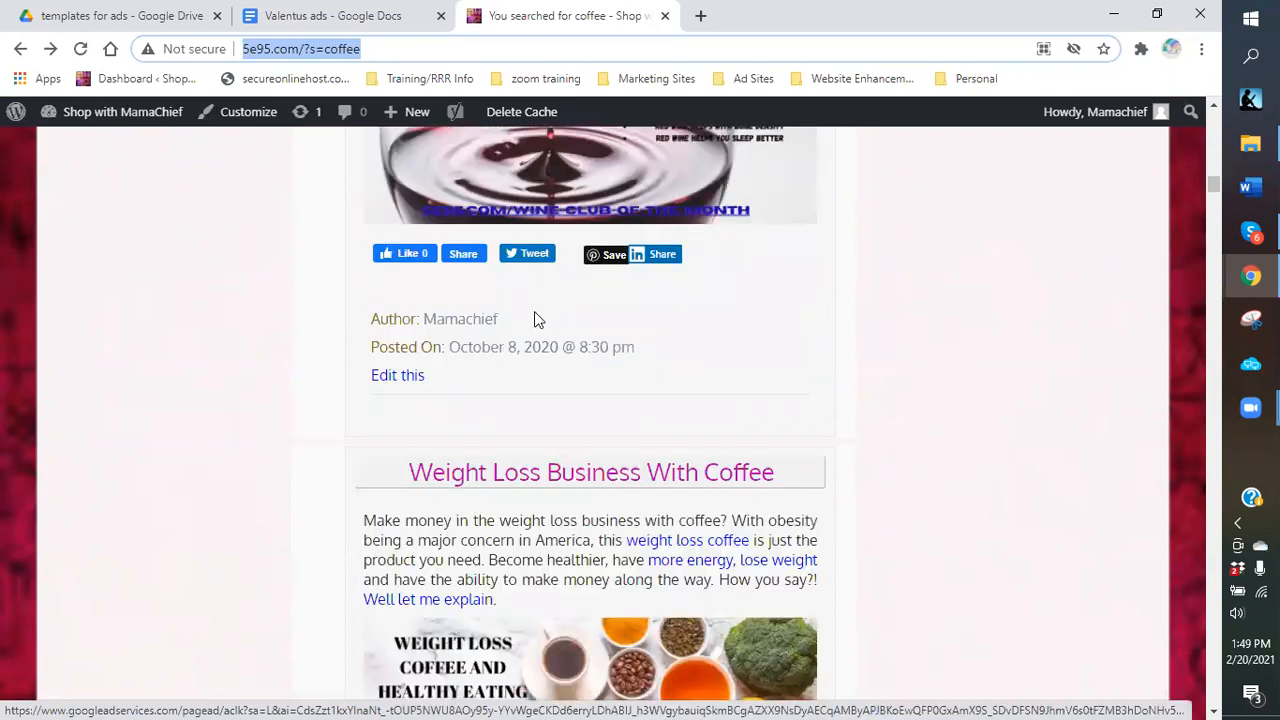
scroll(540, 310, down, 2)
click(551, 292)
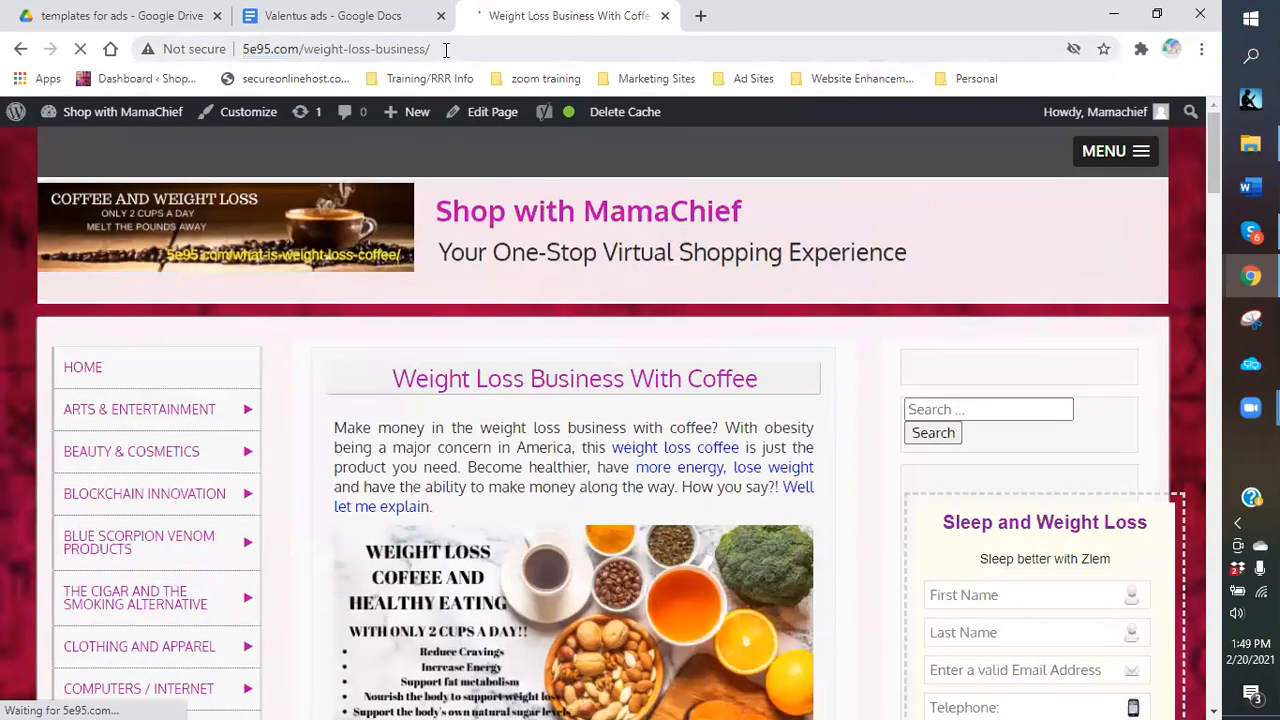
click(350, 50)
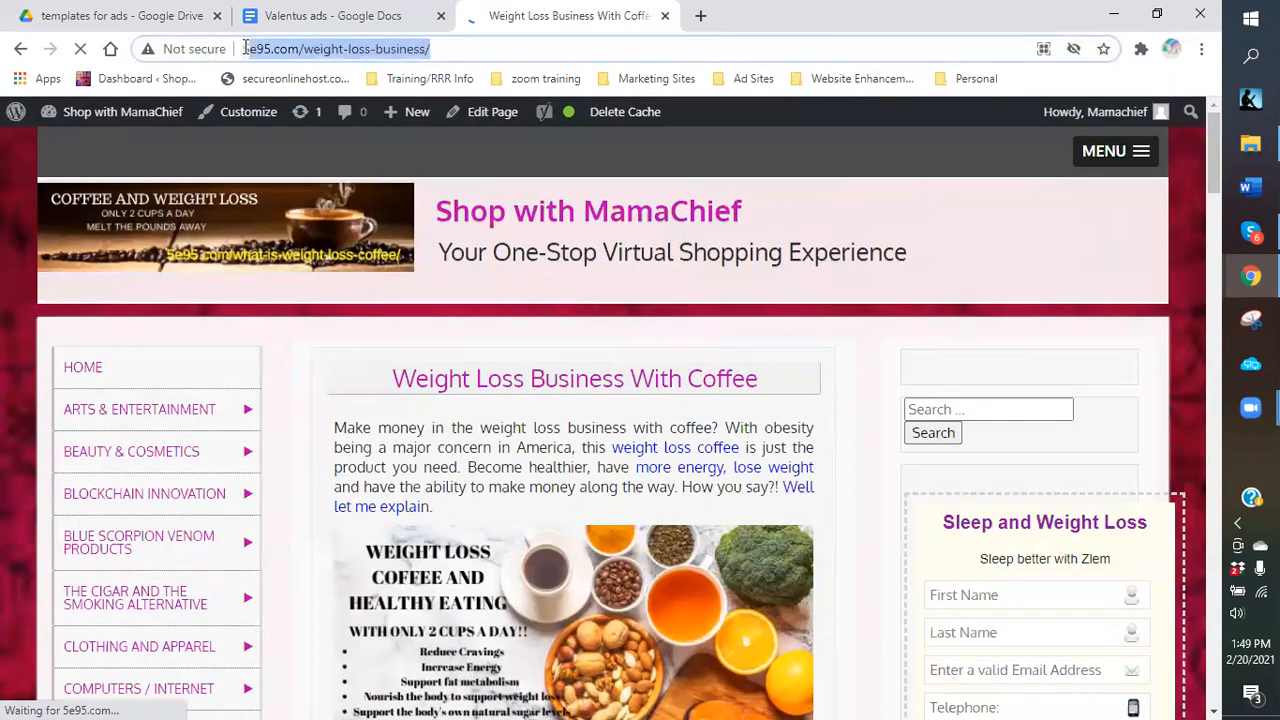
right_click(246, 50)
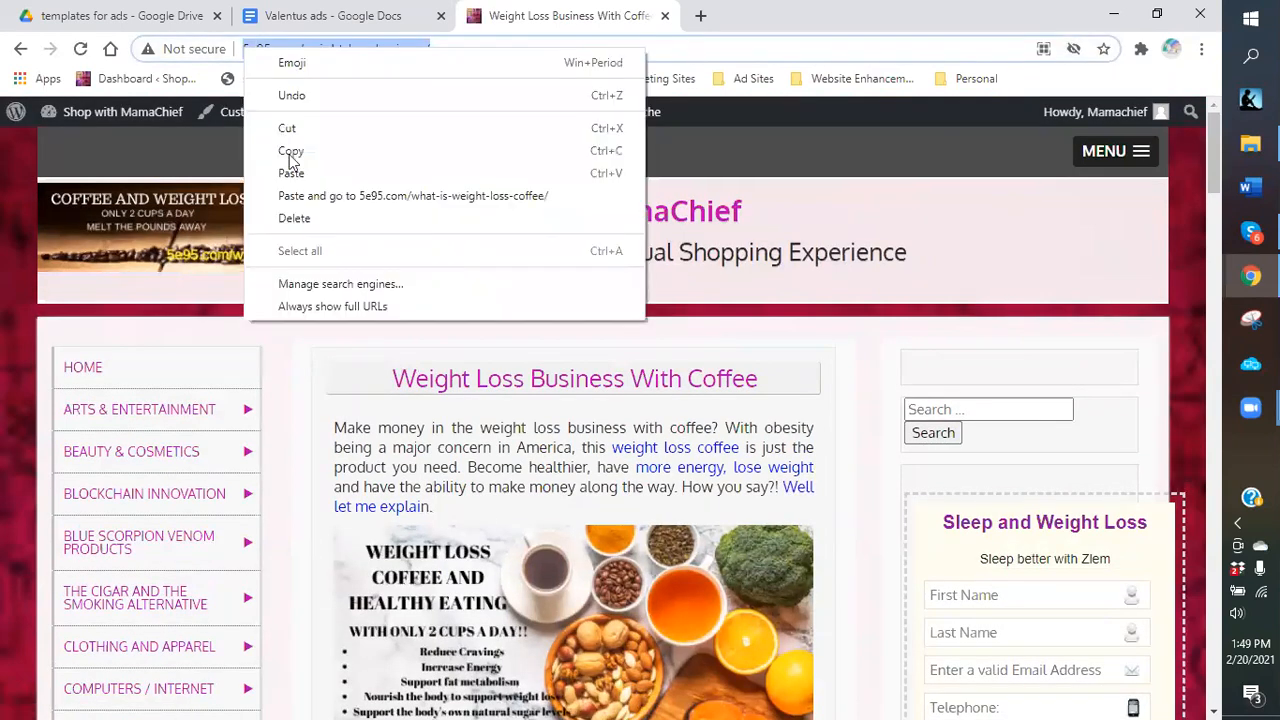
click(298, 14)
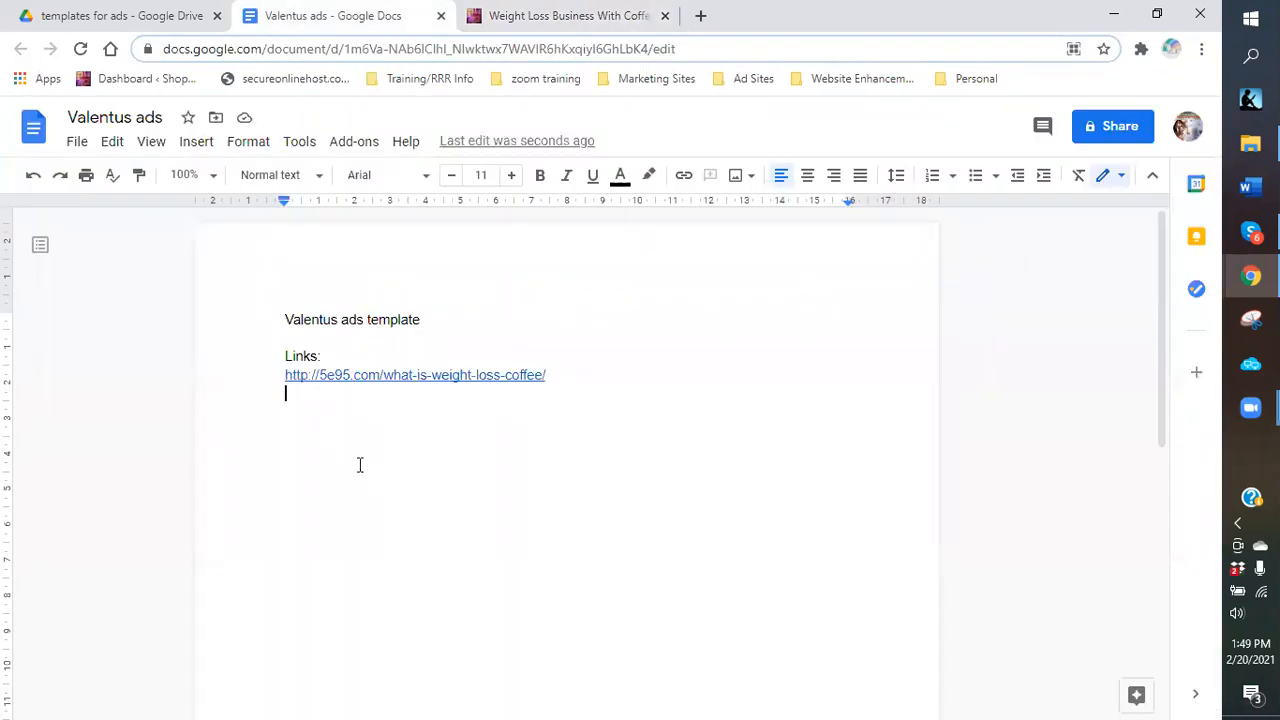
key(ctrl+v)
key(Return)
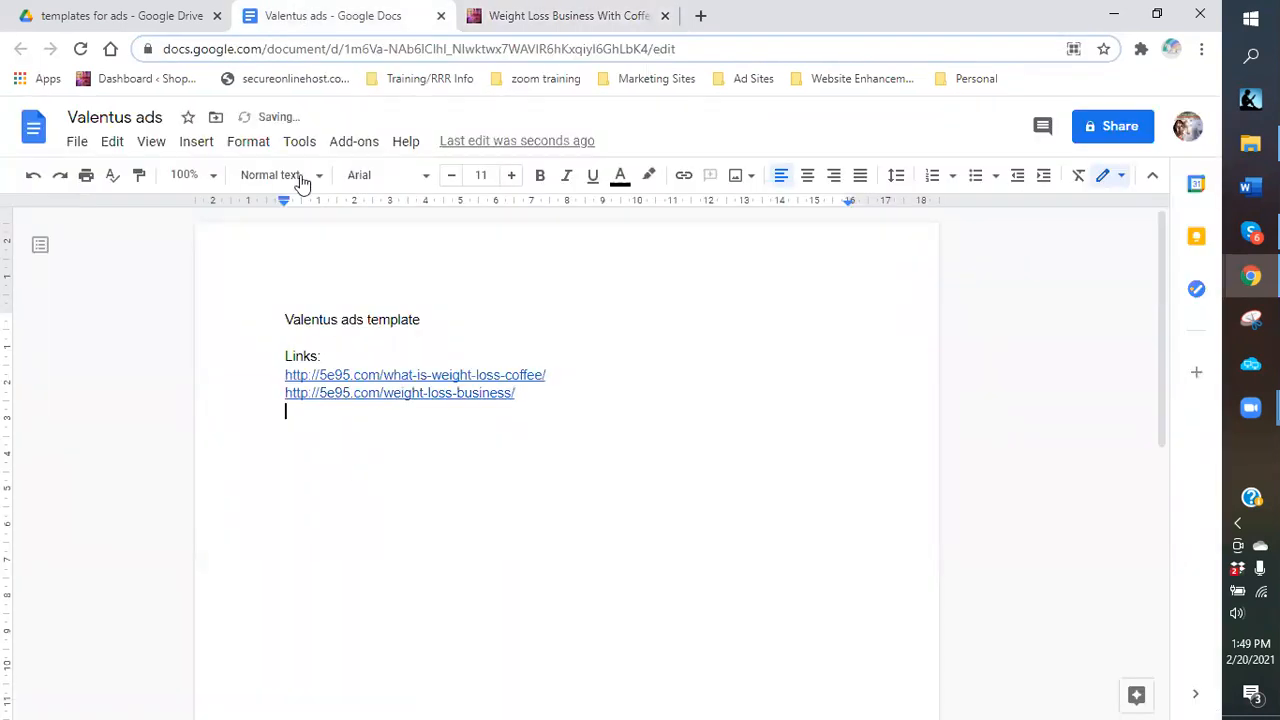
key(ctrl+Tab)
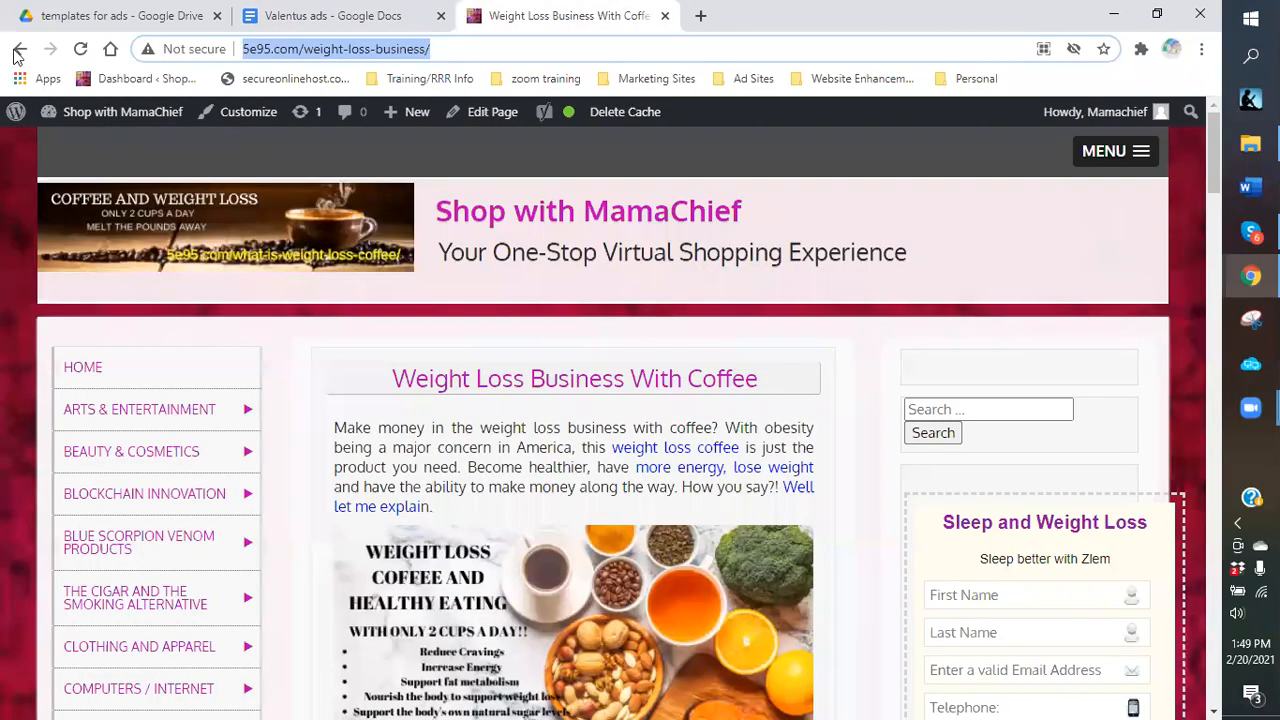
click(17, 51)
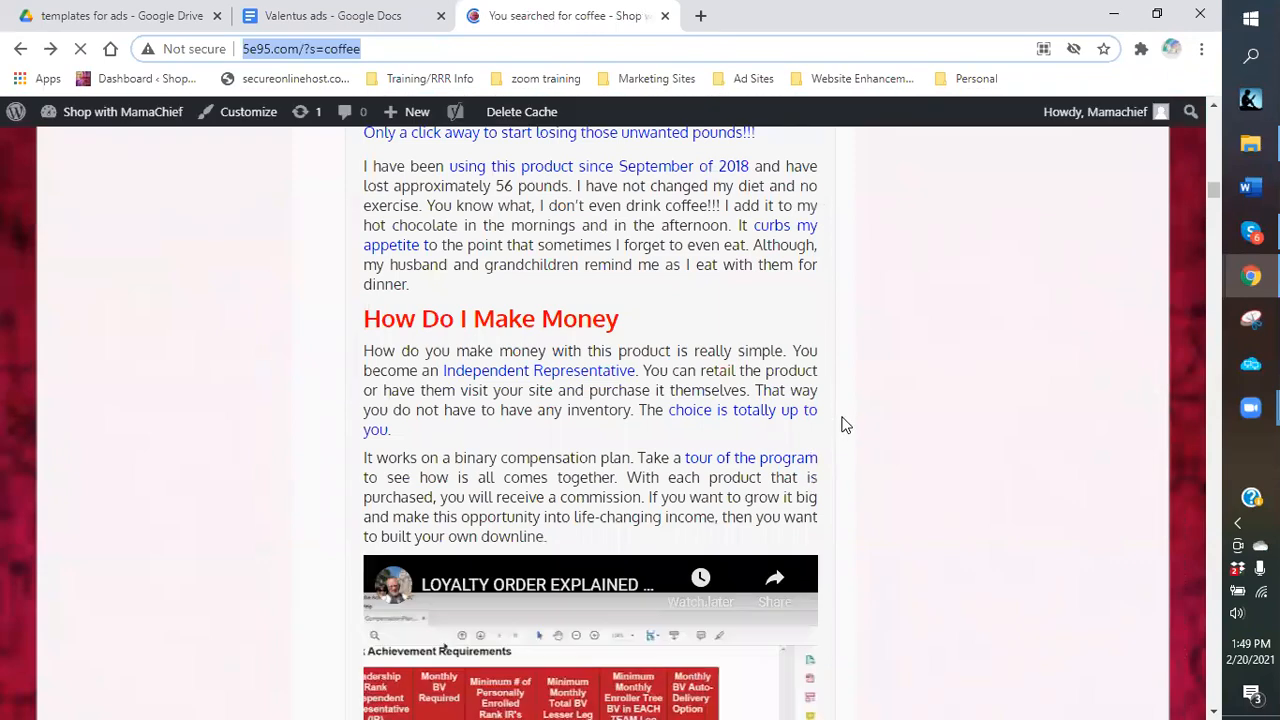
Scroll the coffee search results and open the Coffeewine benefits post.
scroll(841, 416, down, 6)
scroll(841, 425, down, 5)
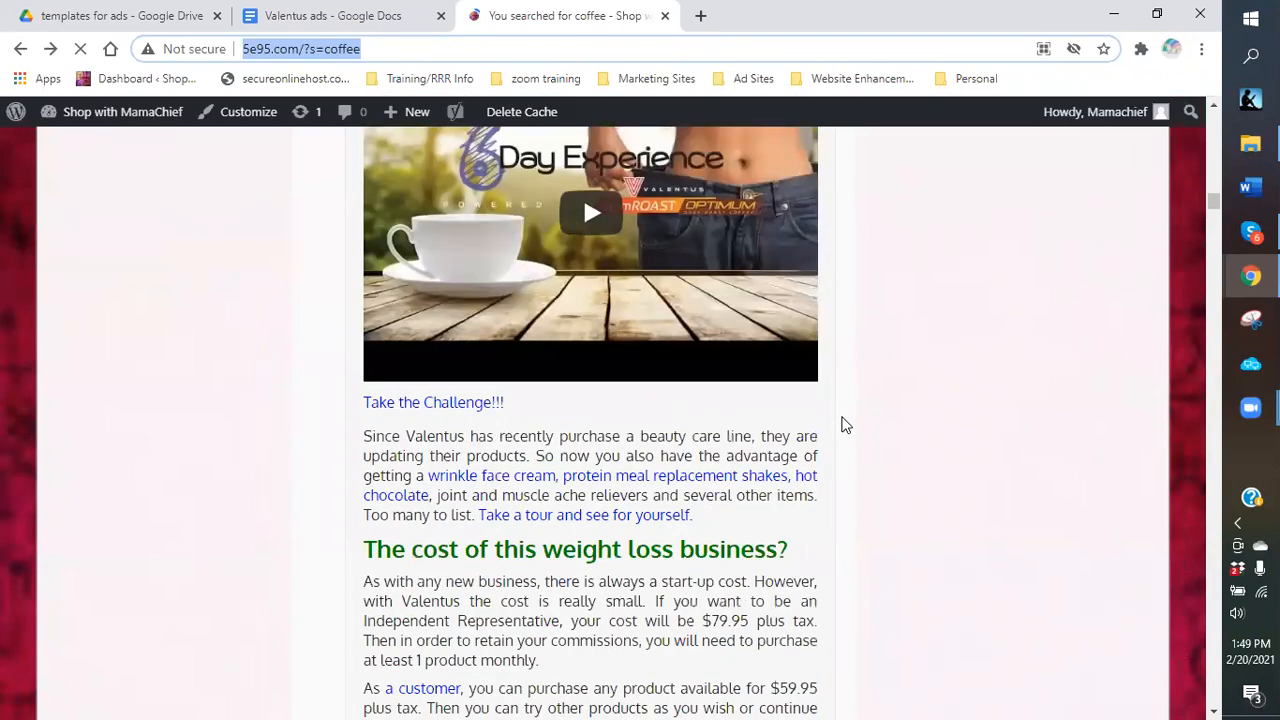
scroll(841, 425, down, 5)
scroll(841, 425, down, 5)
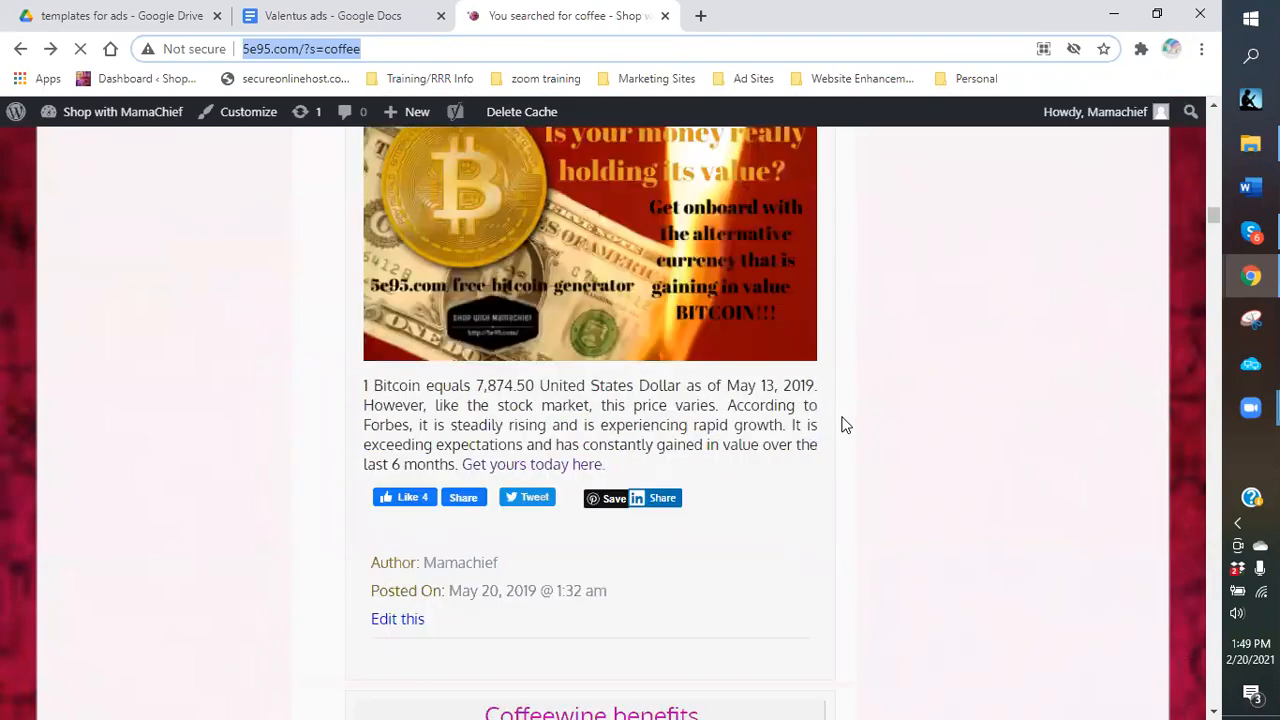
scroll(841, 425, down, 5)
click(572, 170)
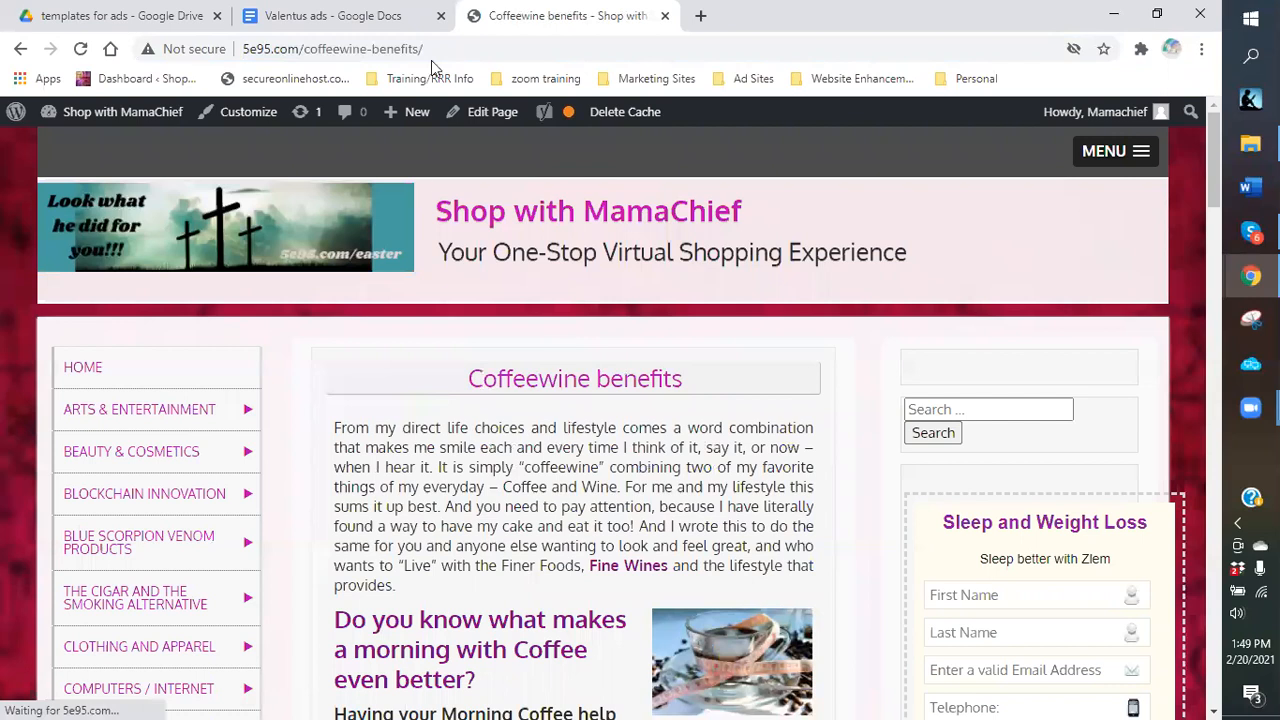
click(266, 49)
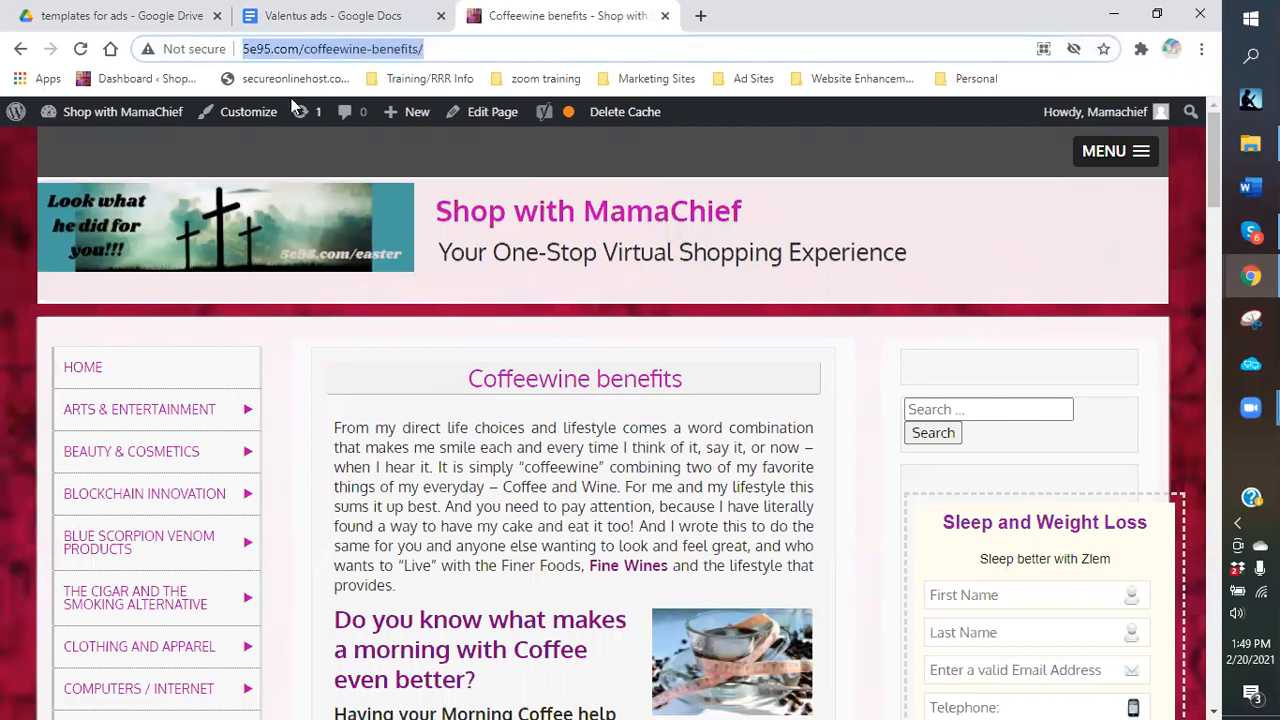
right_click(266, 47)
click(308, 152)
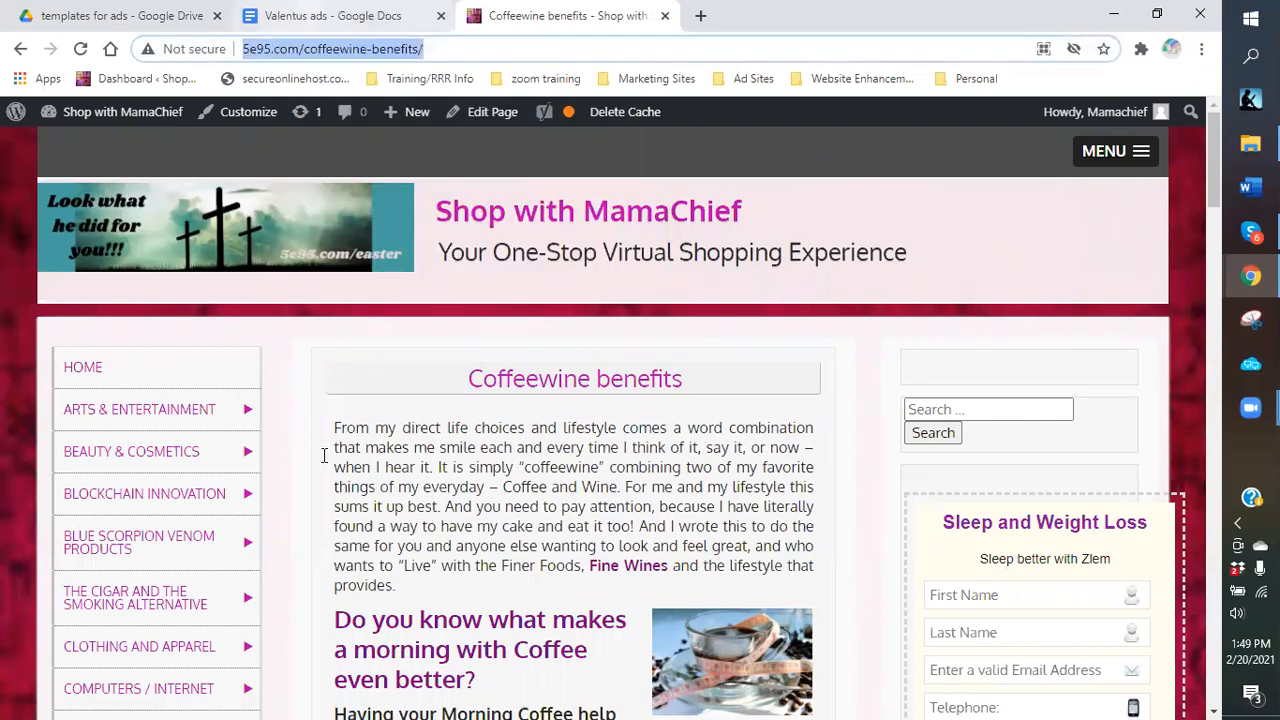
key(ctrl+shift+Tab)
right_click(305, 405)
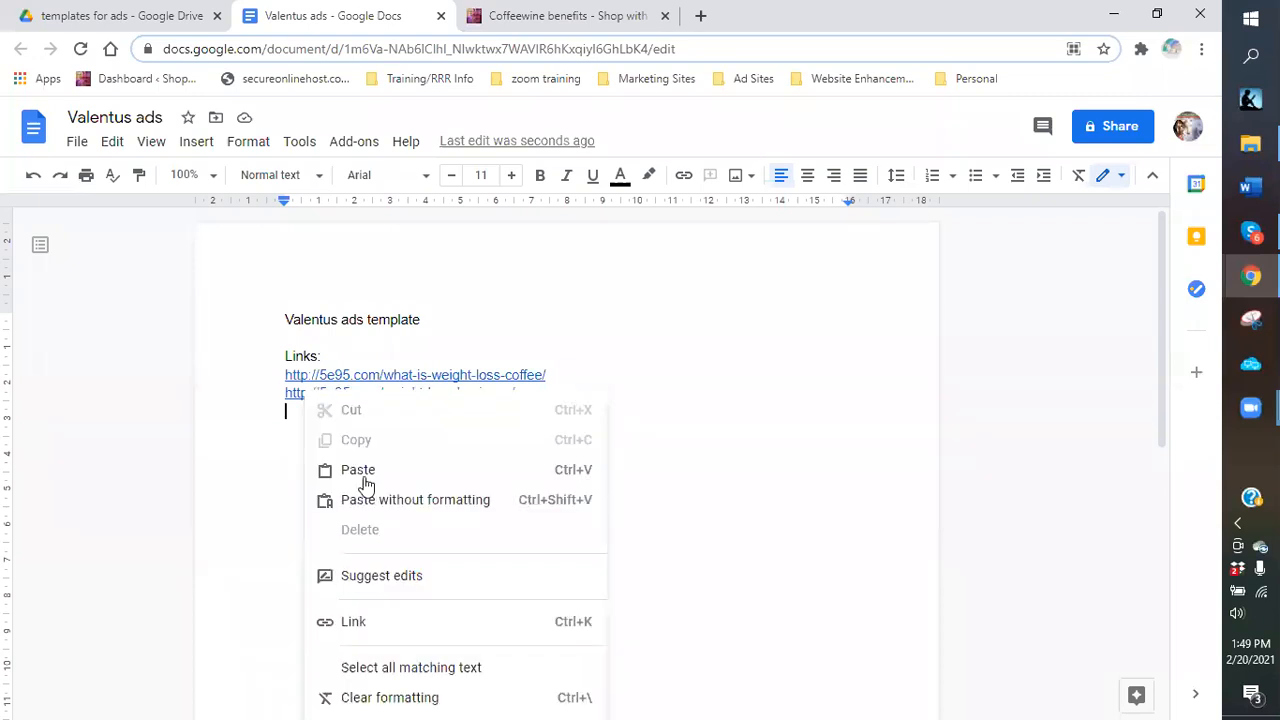
click(358, 470)
key(Return)
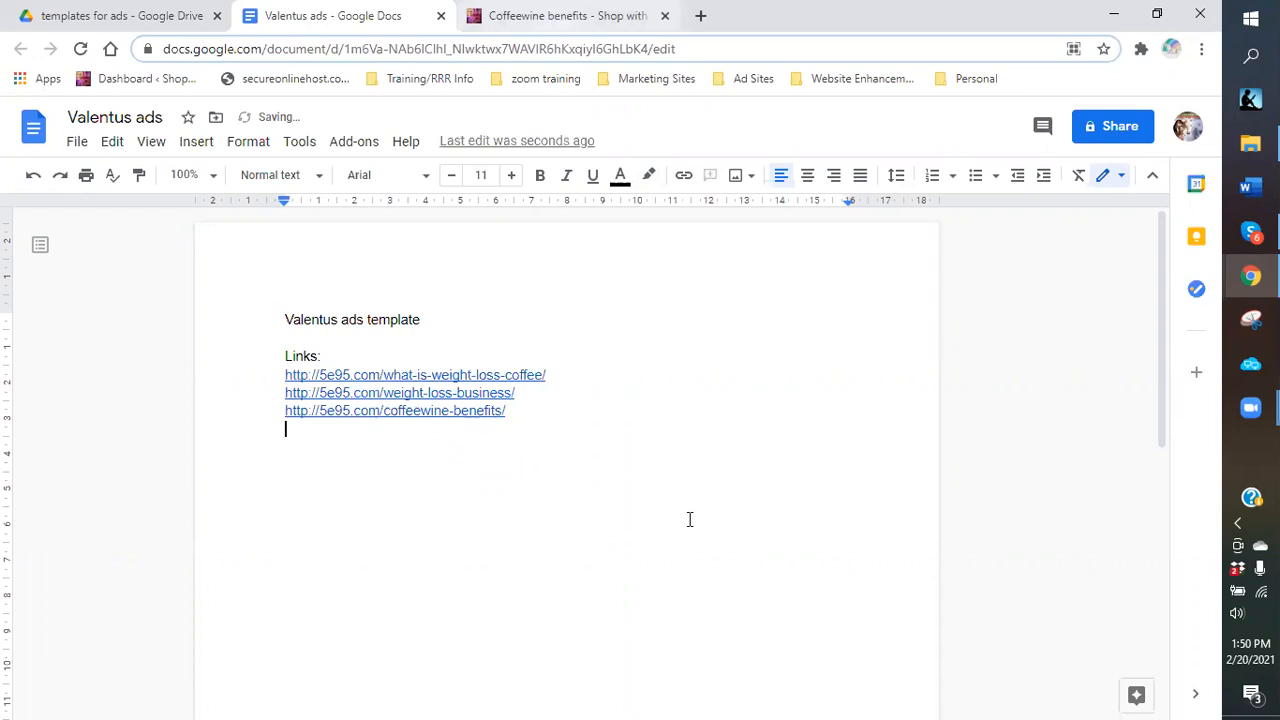
key(ctrl+Tab)
scroll(48, 215, down, 8)
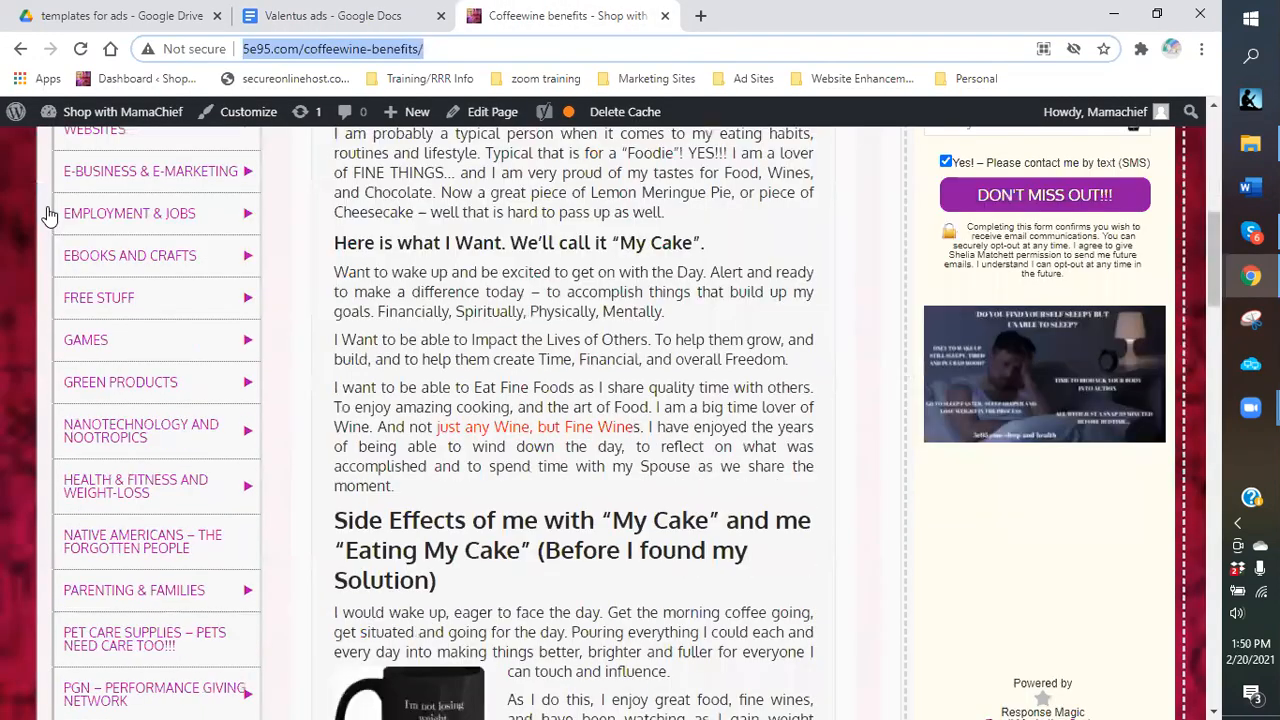
Go back to the coffee search results and open the Coffee Experience the Joy post.
click(16, 52)
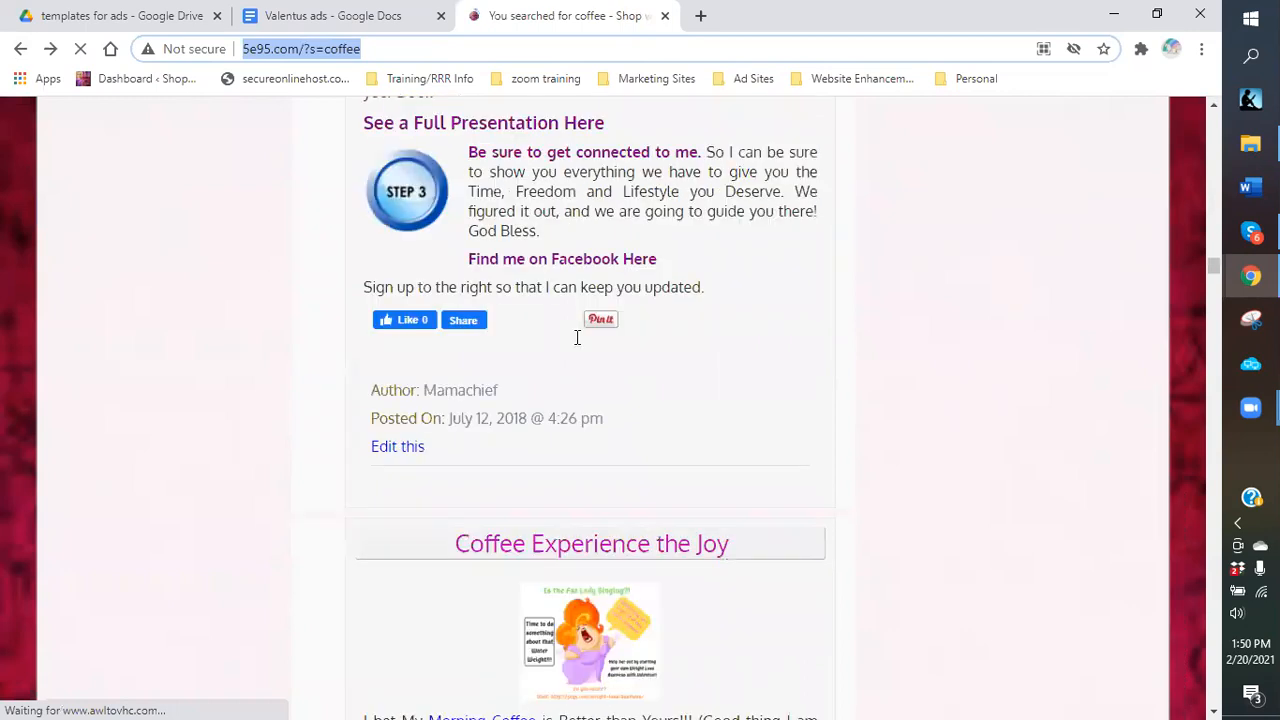
scroll(549, 272, up, 2)
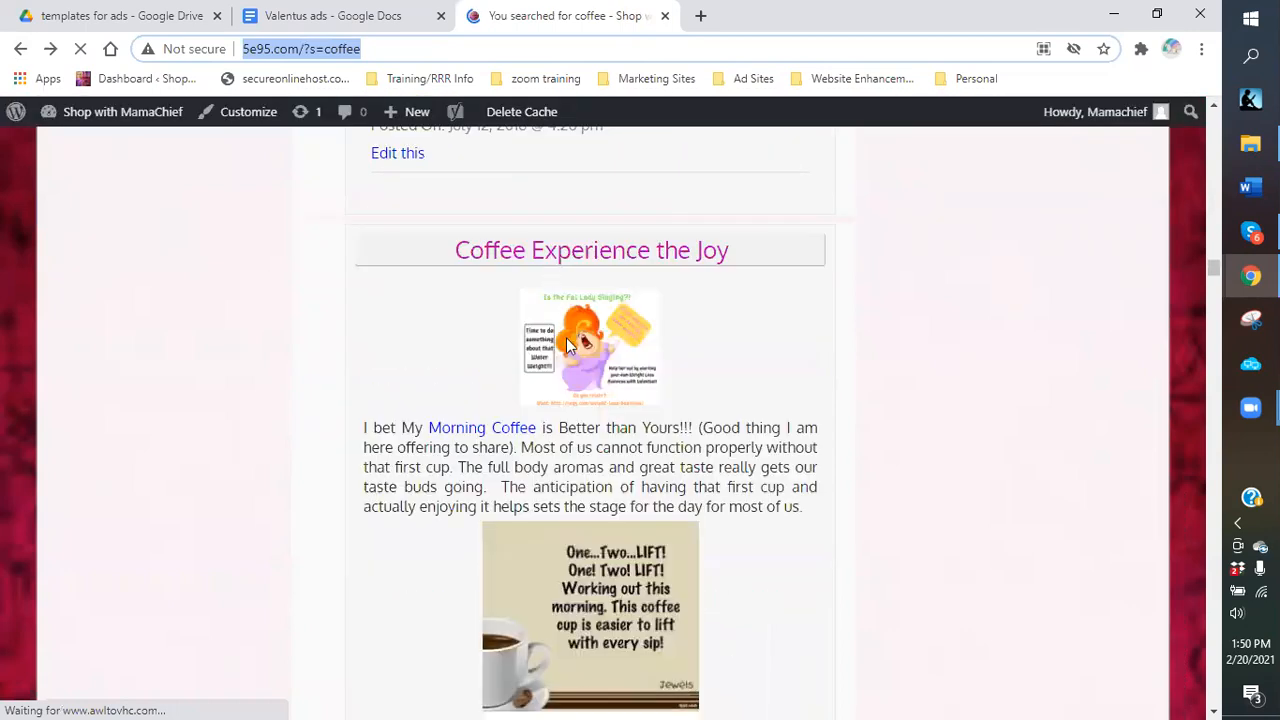
scroll(576, 366, up, 1)
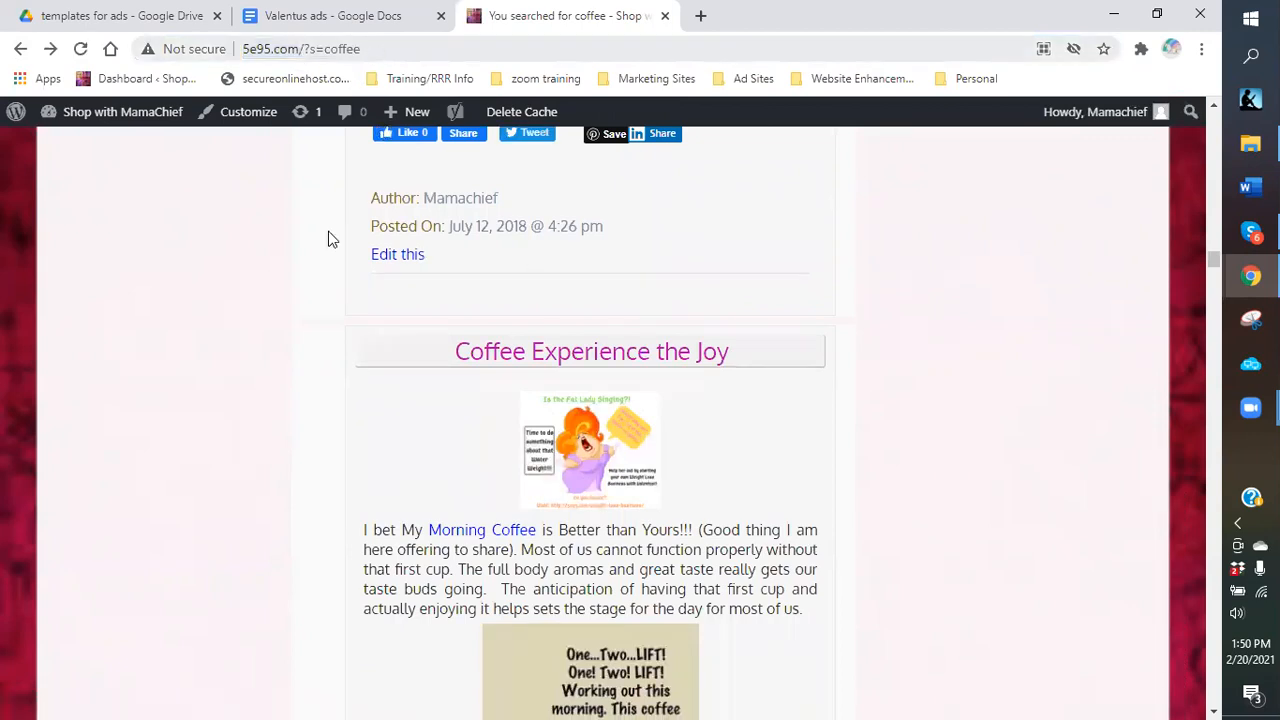
click(549, 355)
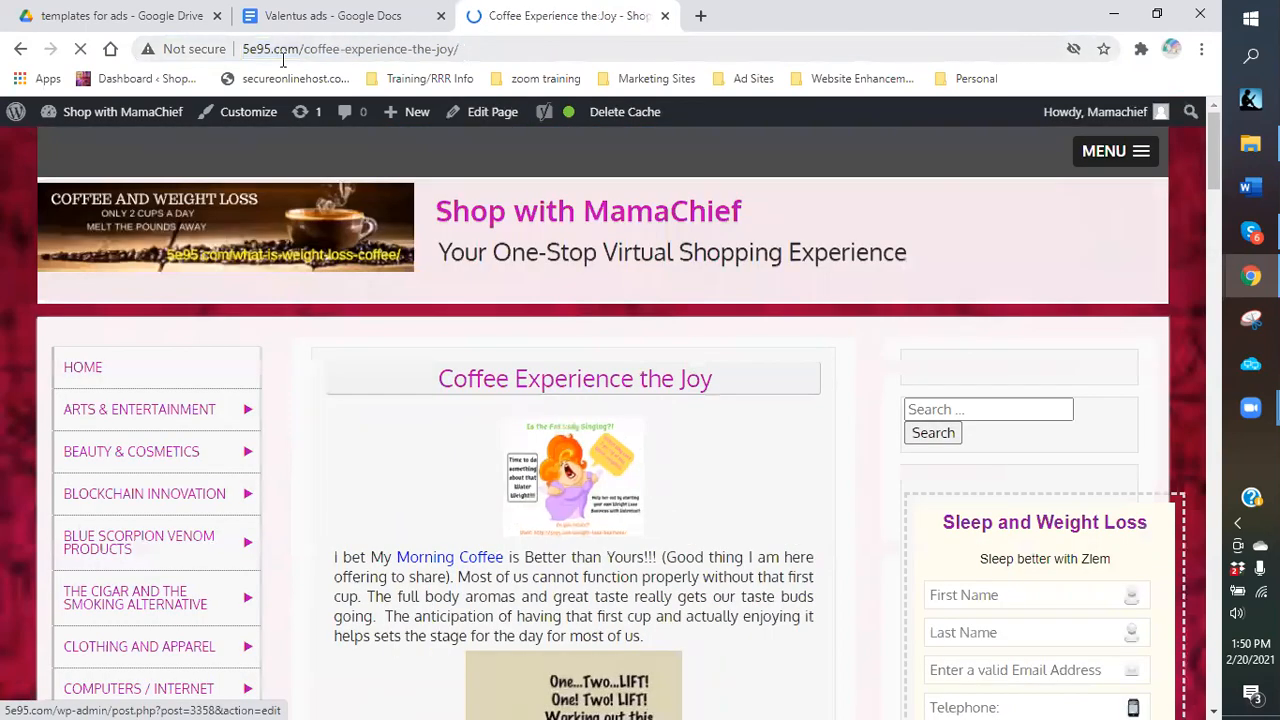
click(255, 50)
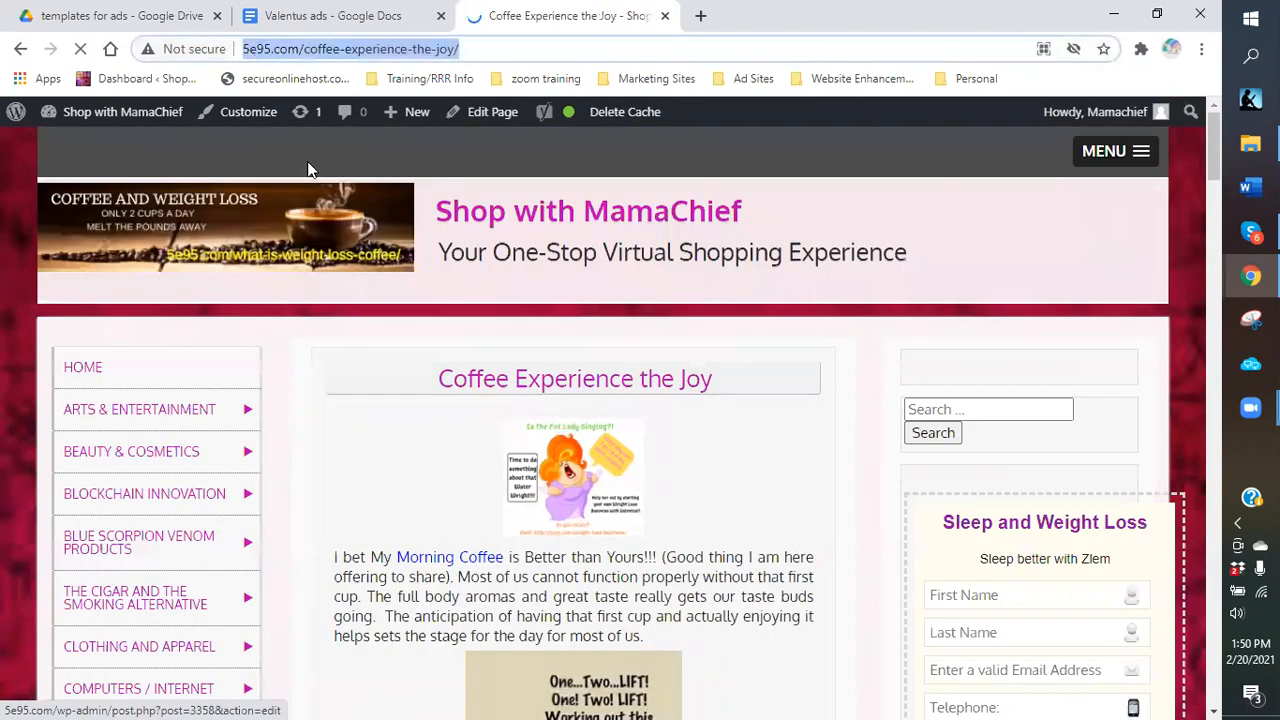
right_click(250, 50)
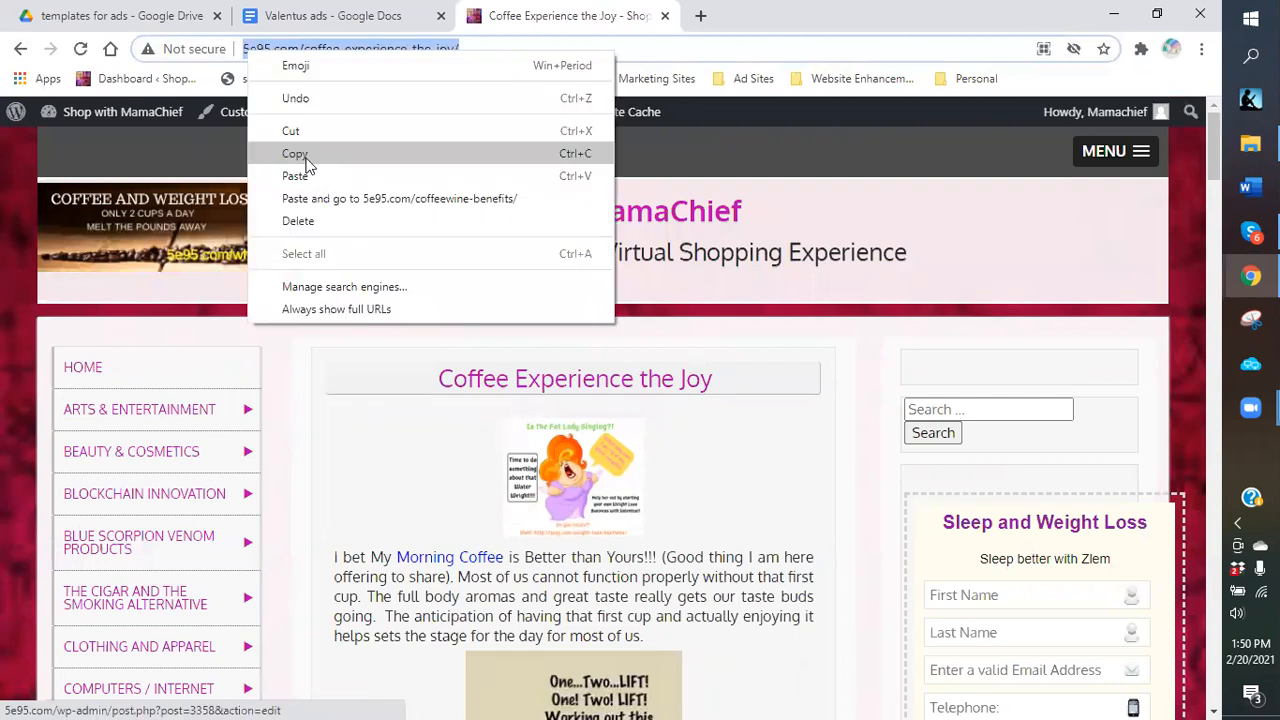
click(307, 162)
click(280, 16)
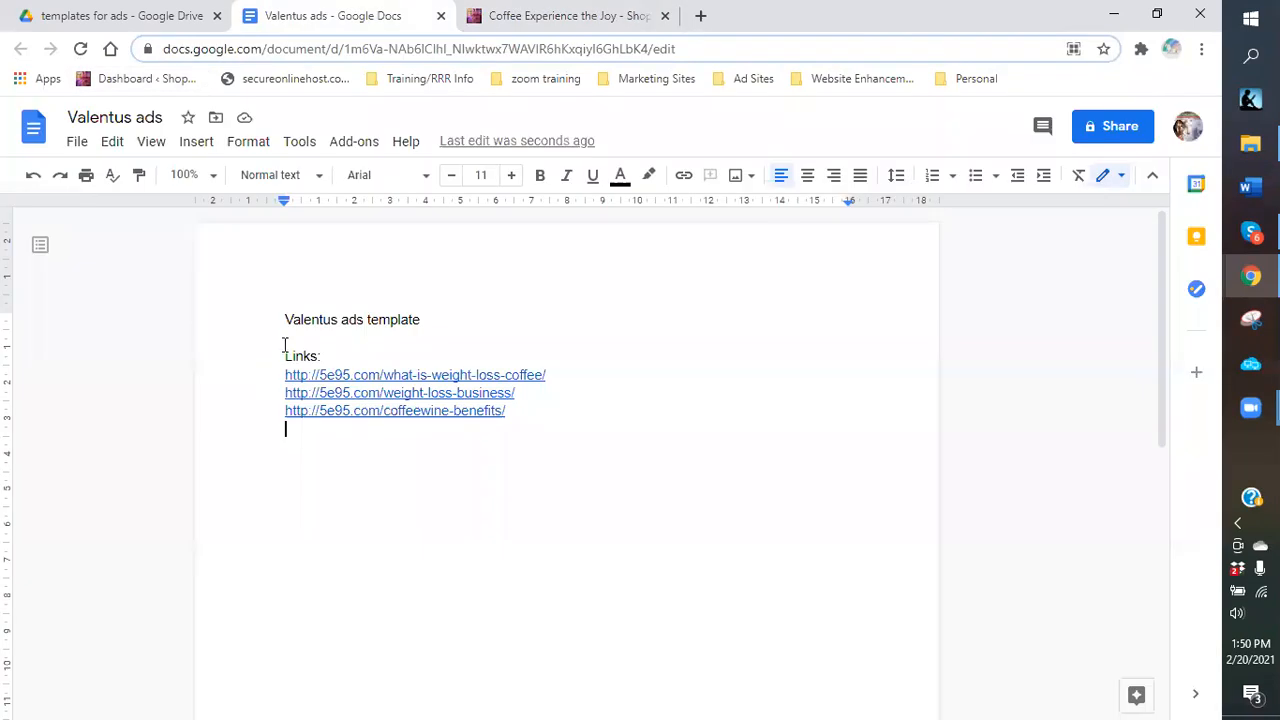
right_click(303, 438)
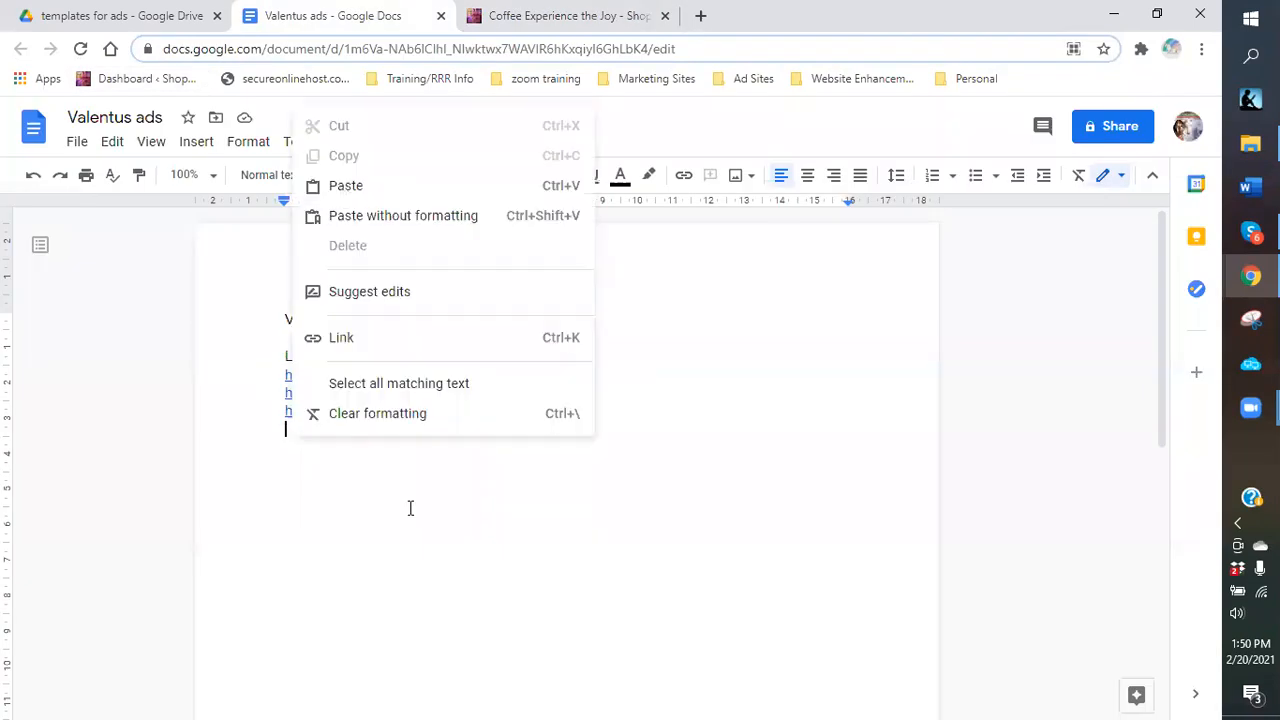
key(ctrl+v)
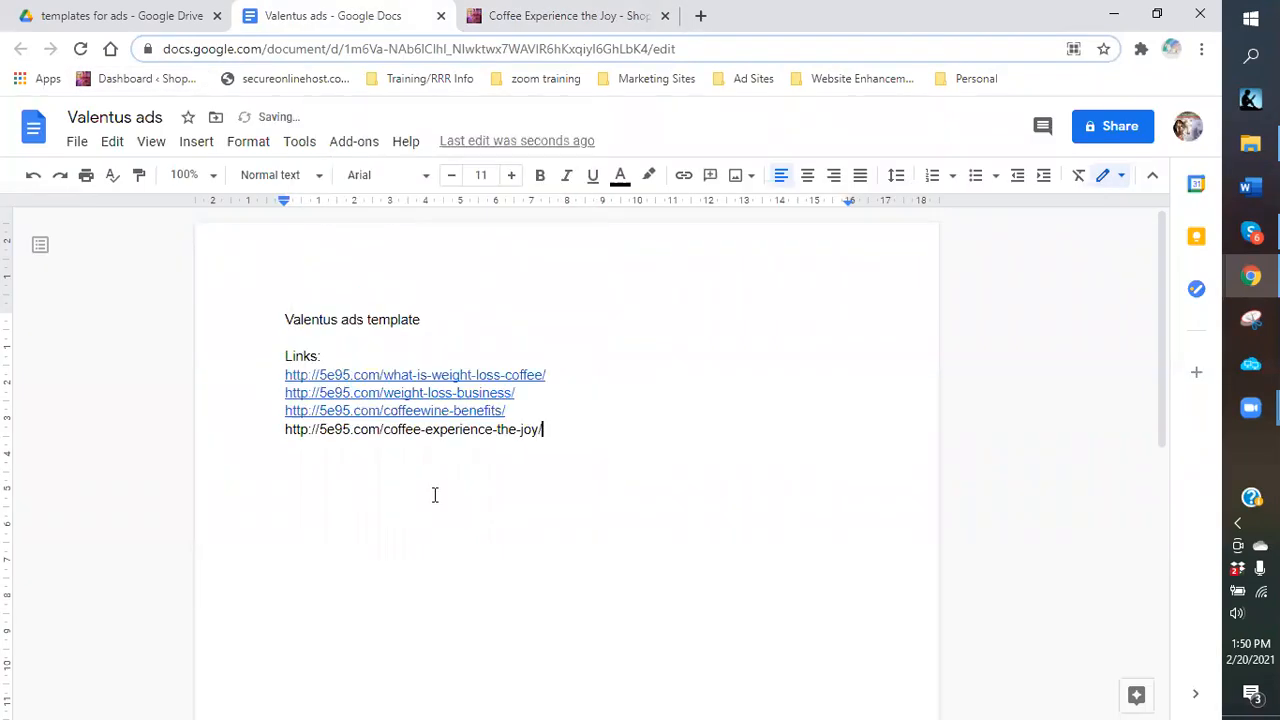
key(Return)
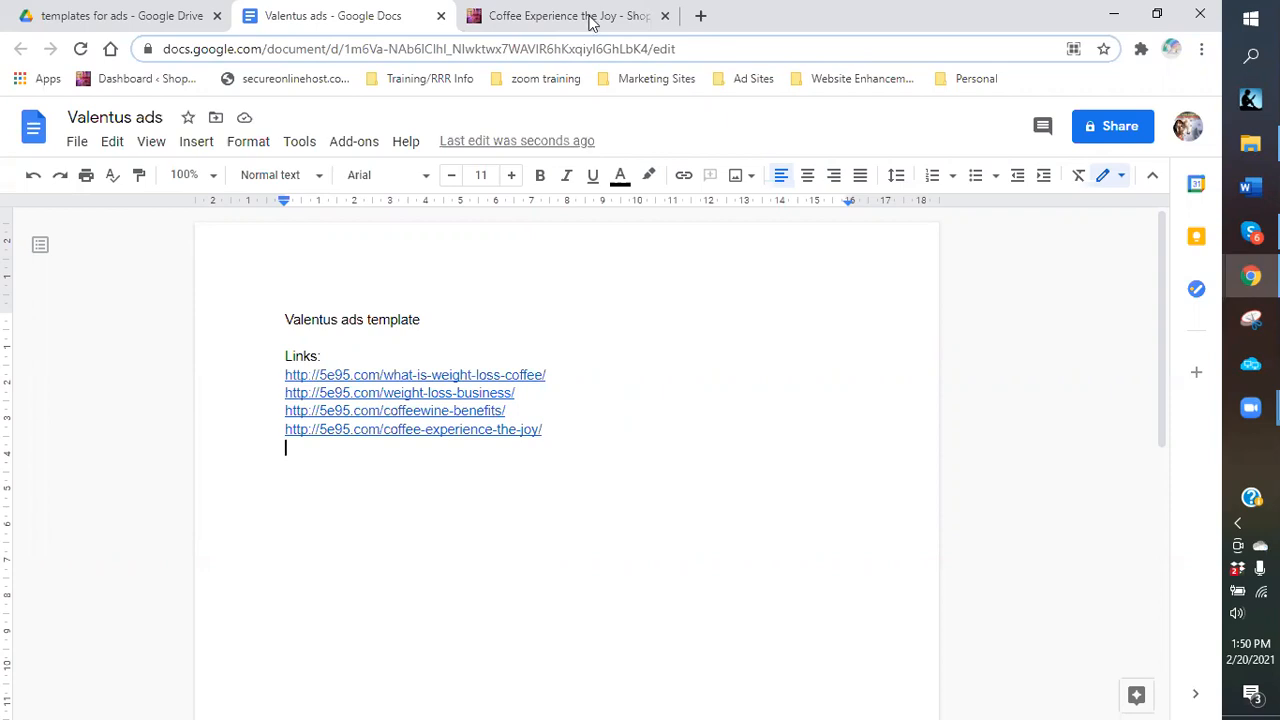
key(ctrl+Tab)
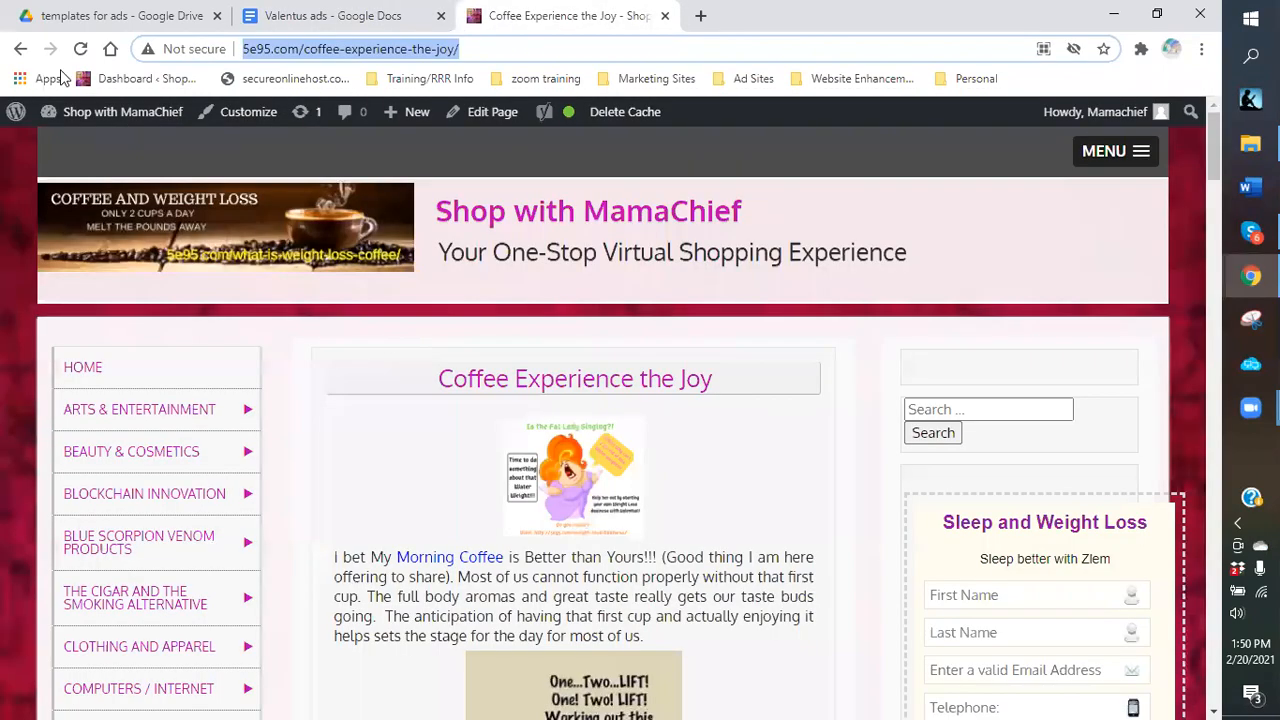
click(19, 50)
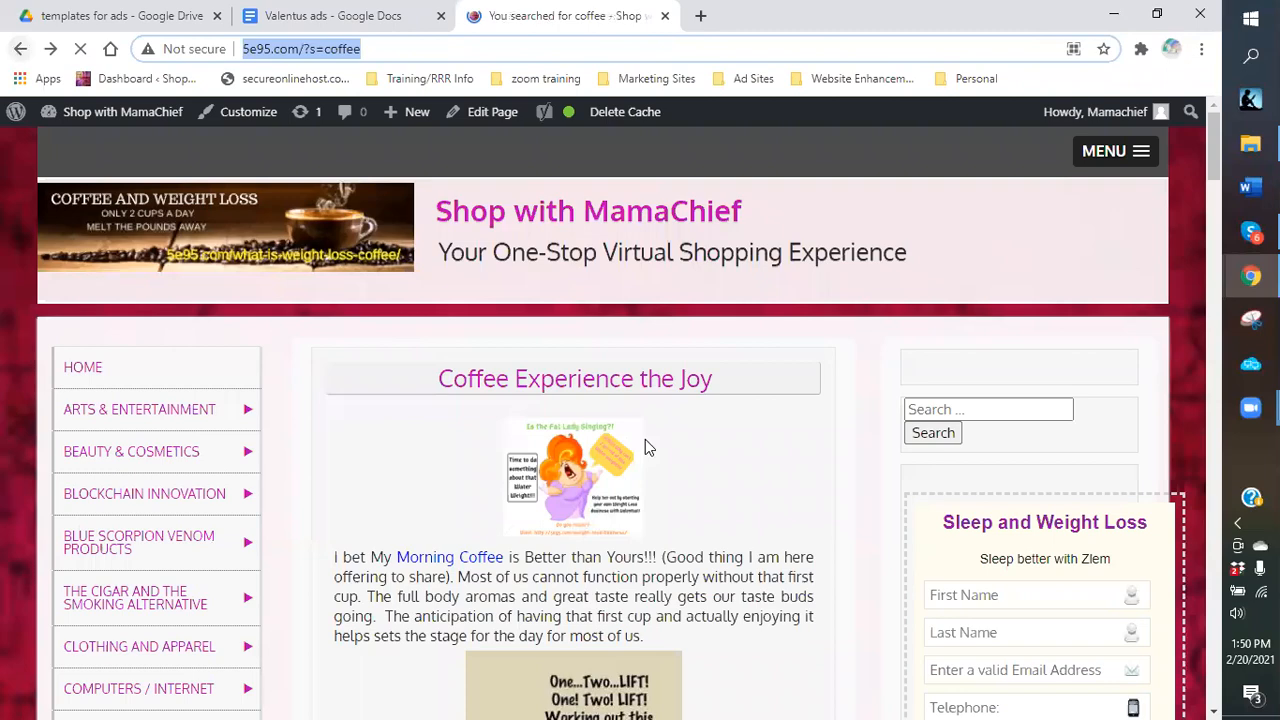
Scroll the search results and open the MLM Marketing – Work From Home post.
scroll(511, 484, down, 5)
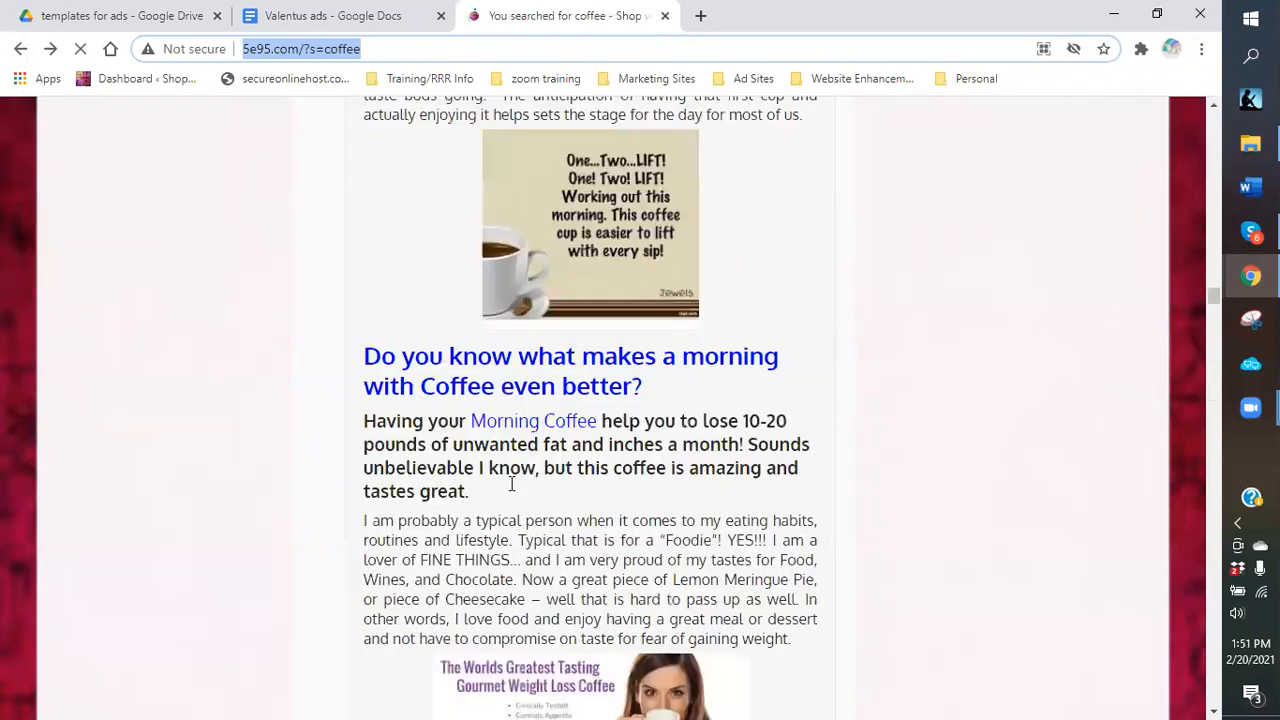
scroll(511, 484, down, 5)
scroll(511, 484, down, 3)
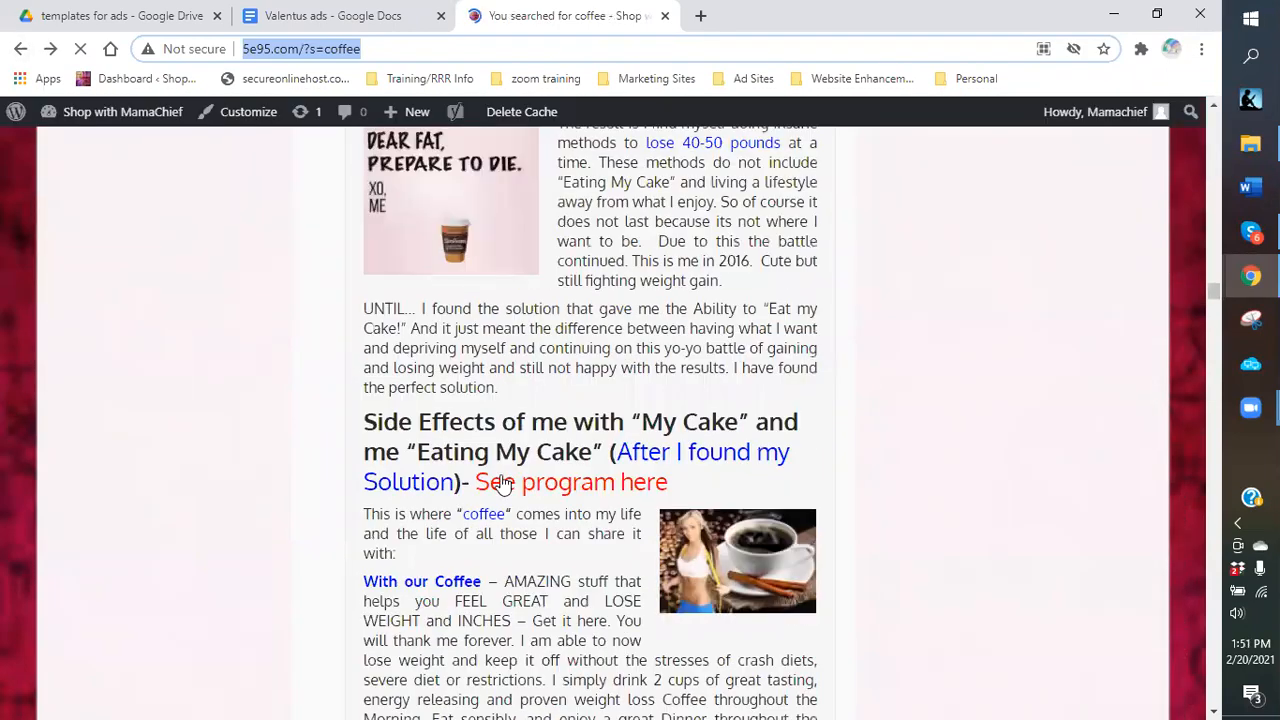
scroll(485, 445, down, 5)
scroll(481, 441, down, 5)
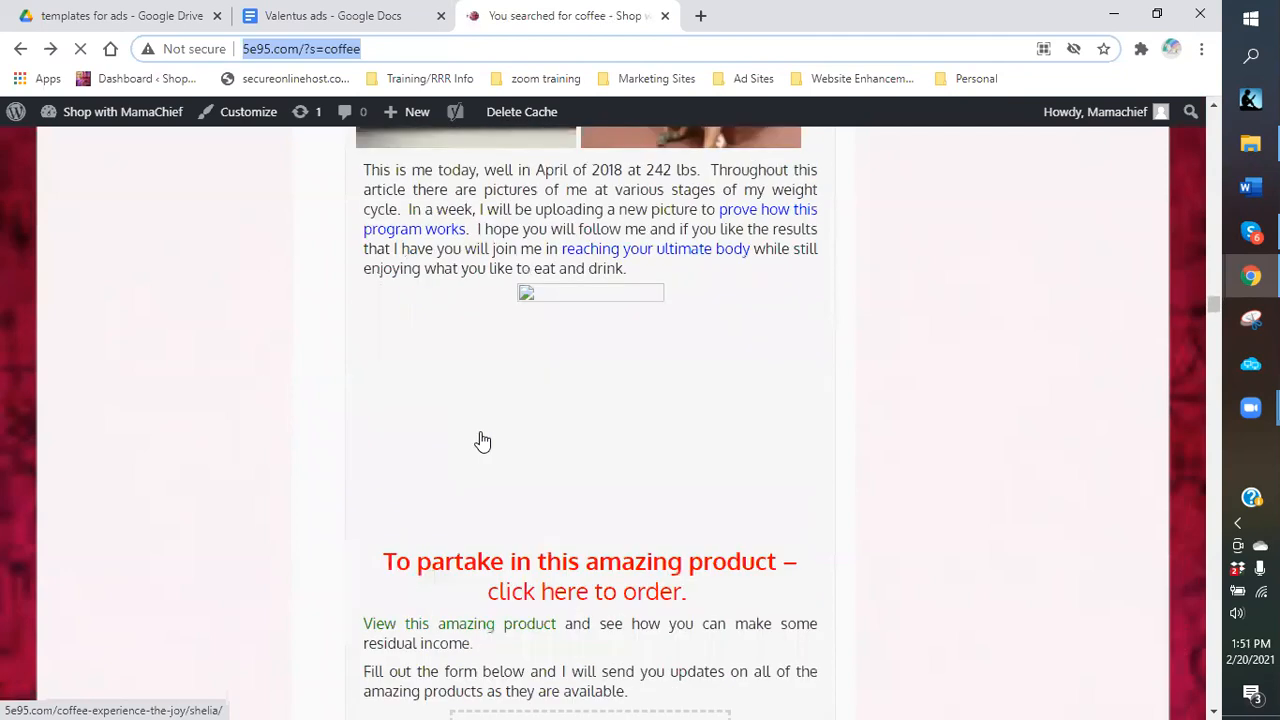
scroll(480, 446, down, 2)
scroll(476, 450, down, 5)
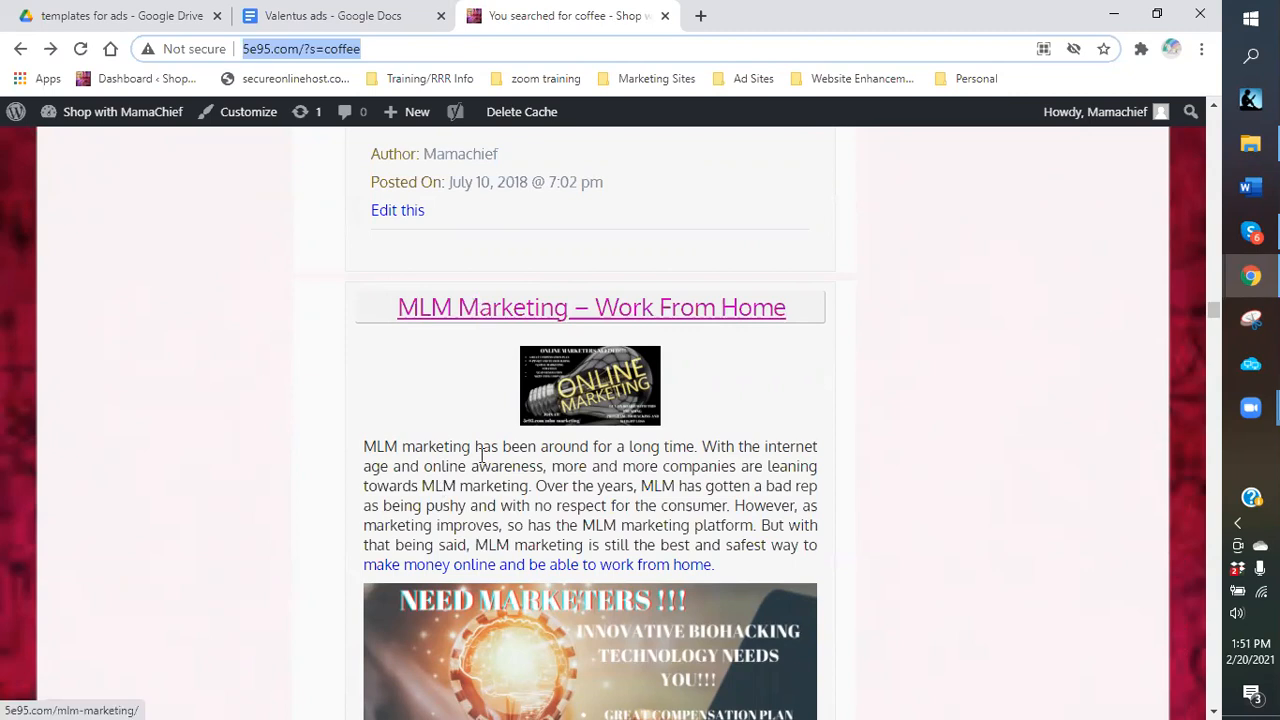
scroll(481, 455, down, 4)
scroll(476, 422, up, 5)
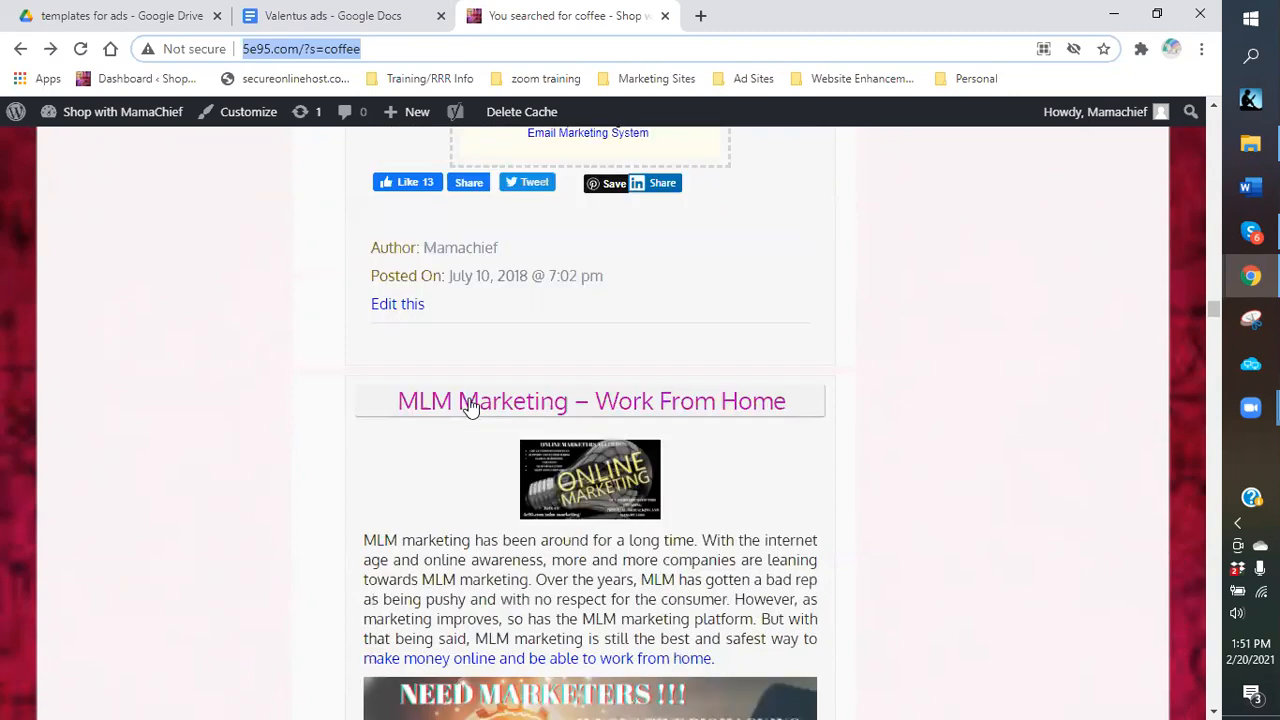
click(470, 405)
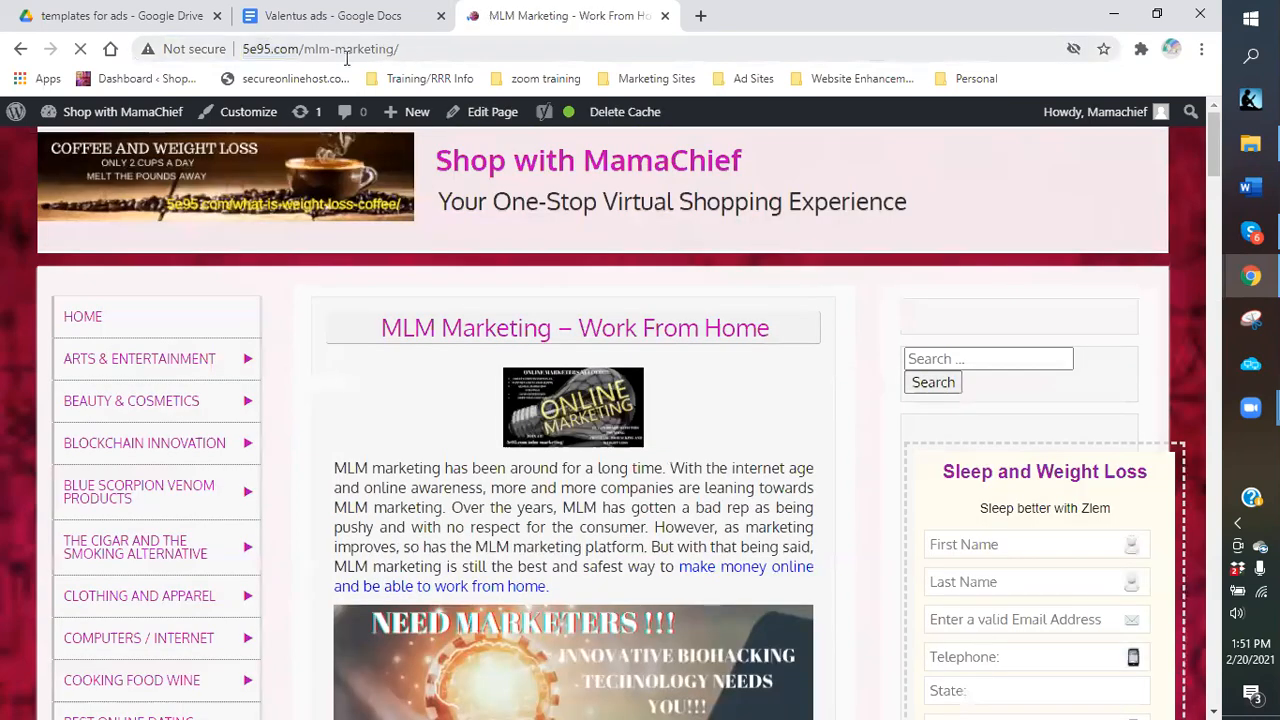
Copy the 5e95.com/mlm-marketing/ address and paste it into the Valentus ads links list.
drag(347, 58, 245, 58)
right_click(245, 57)
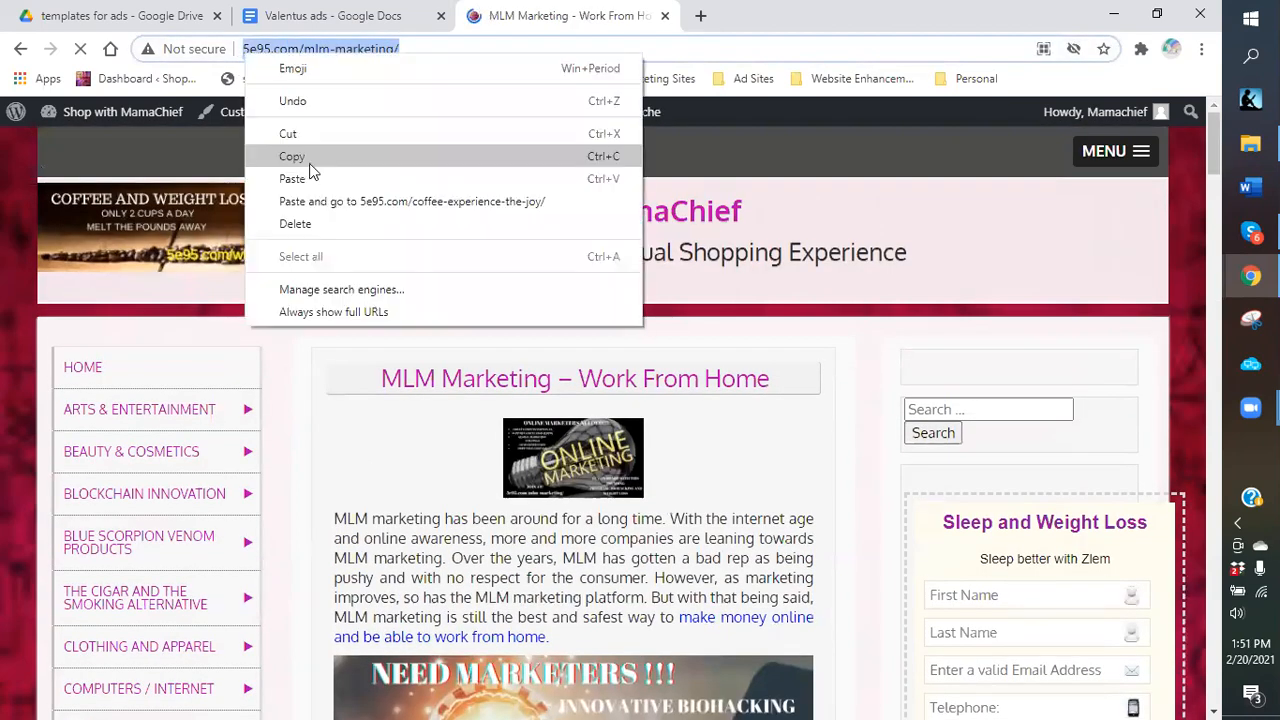
click(309, 164)
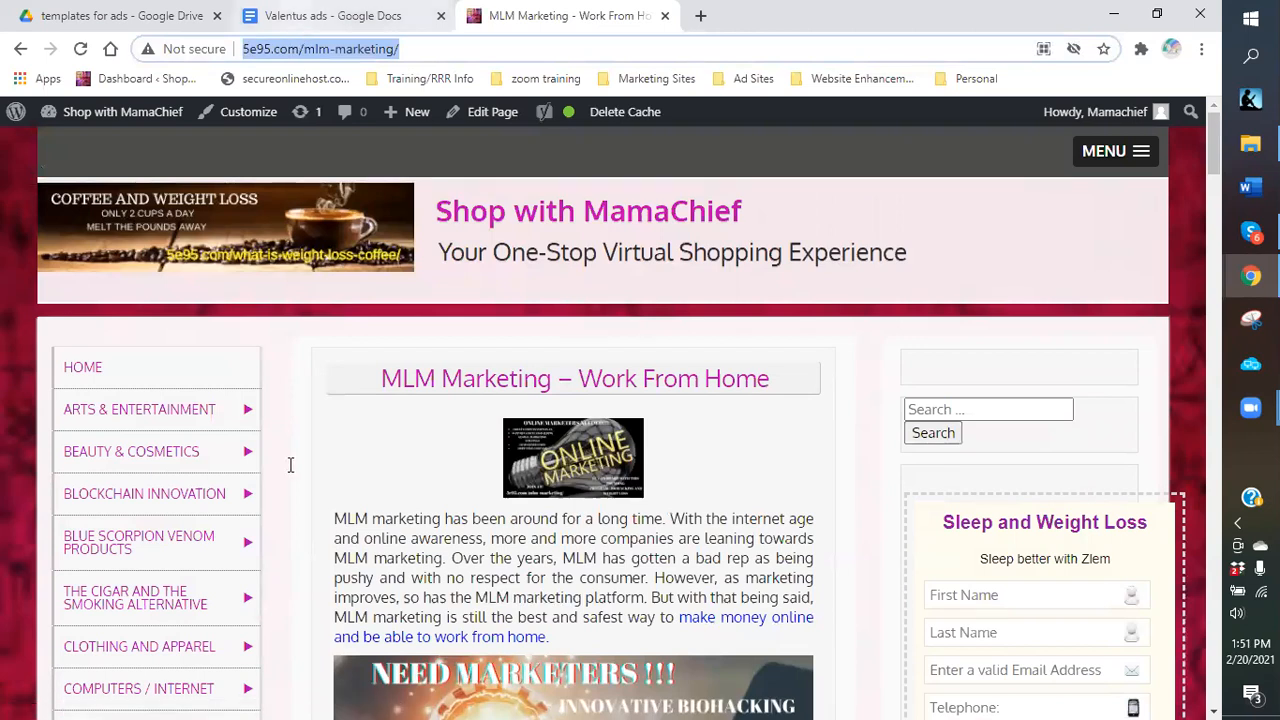
key(ctrl+shift+Tab)
right_click(332, 224)
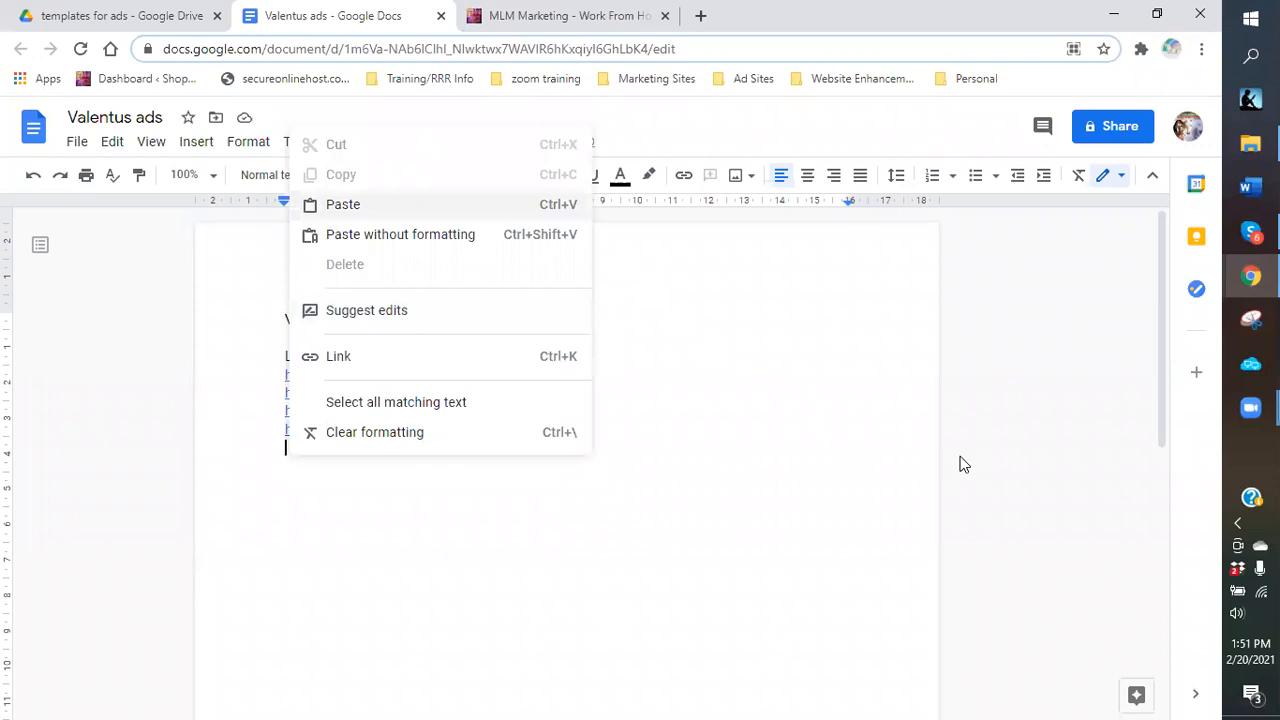
key(ctrl+Tab)
click(975, 408)
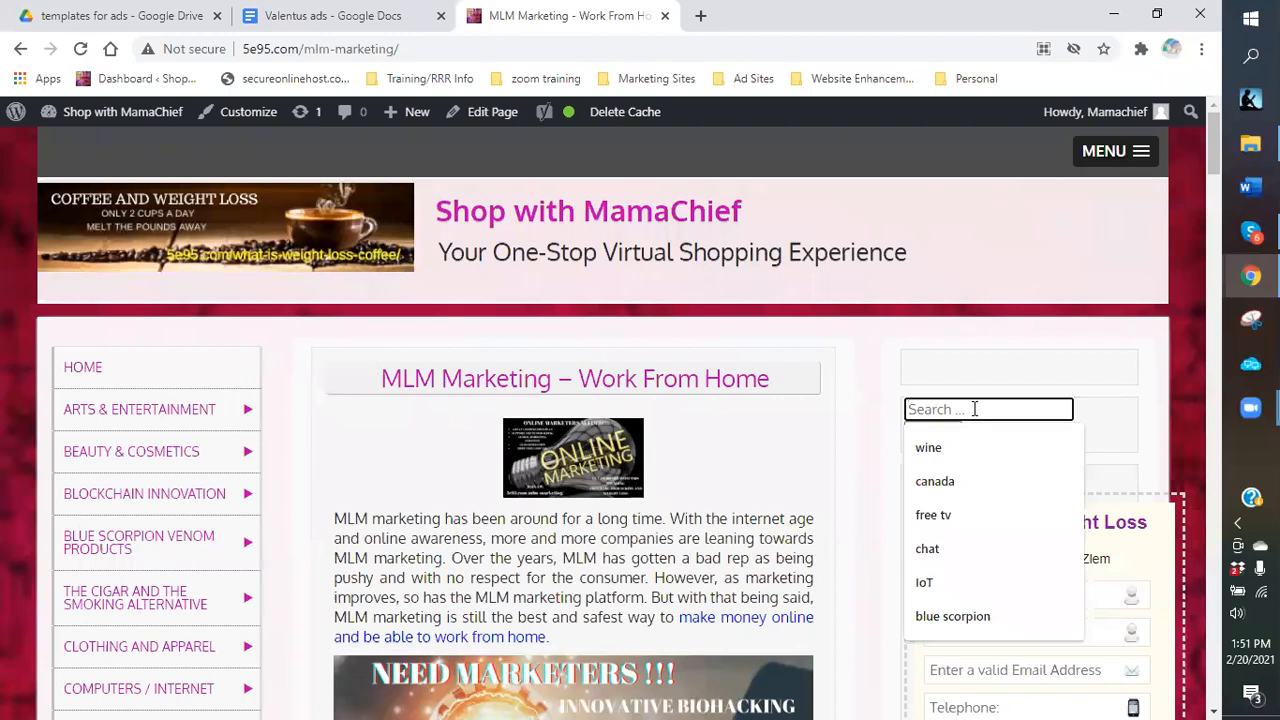
Search the site for 'energy drinks' and open The Best Weight Loss Drinks are here post.
text(energy drinks)
key(Return)
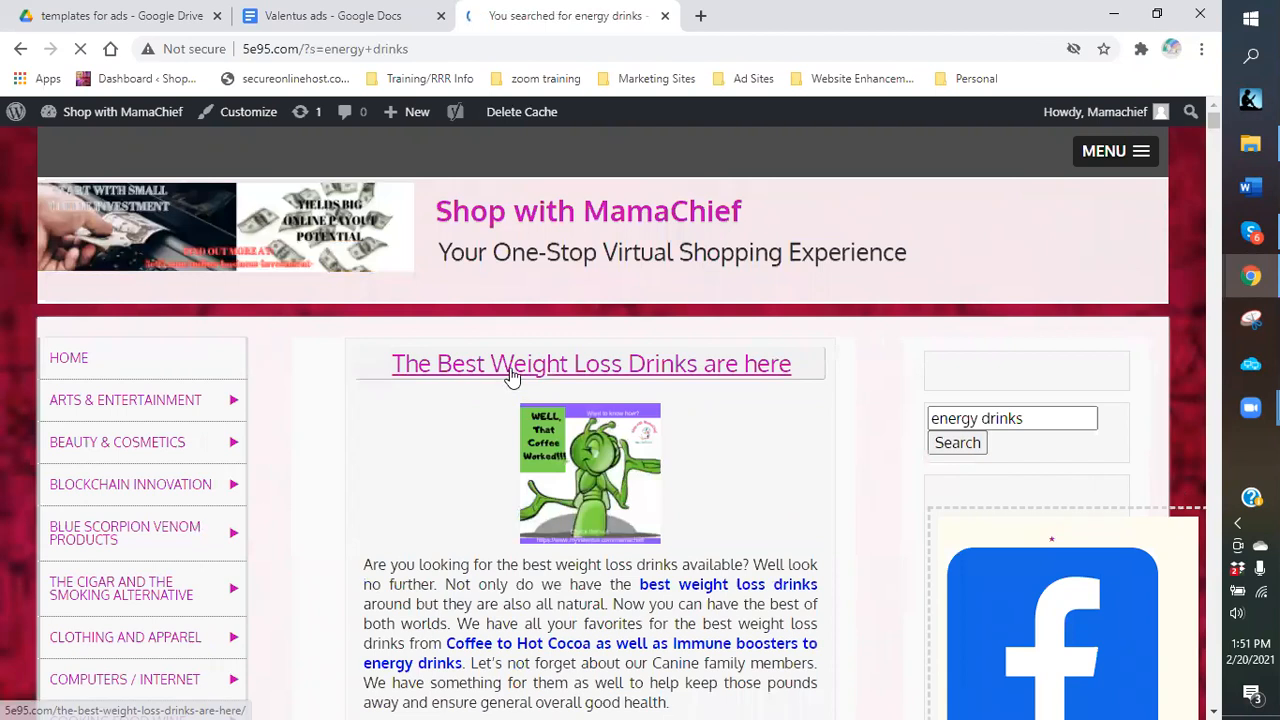
click(512, 376)
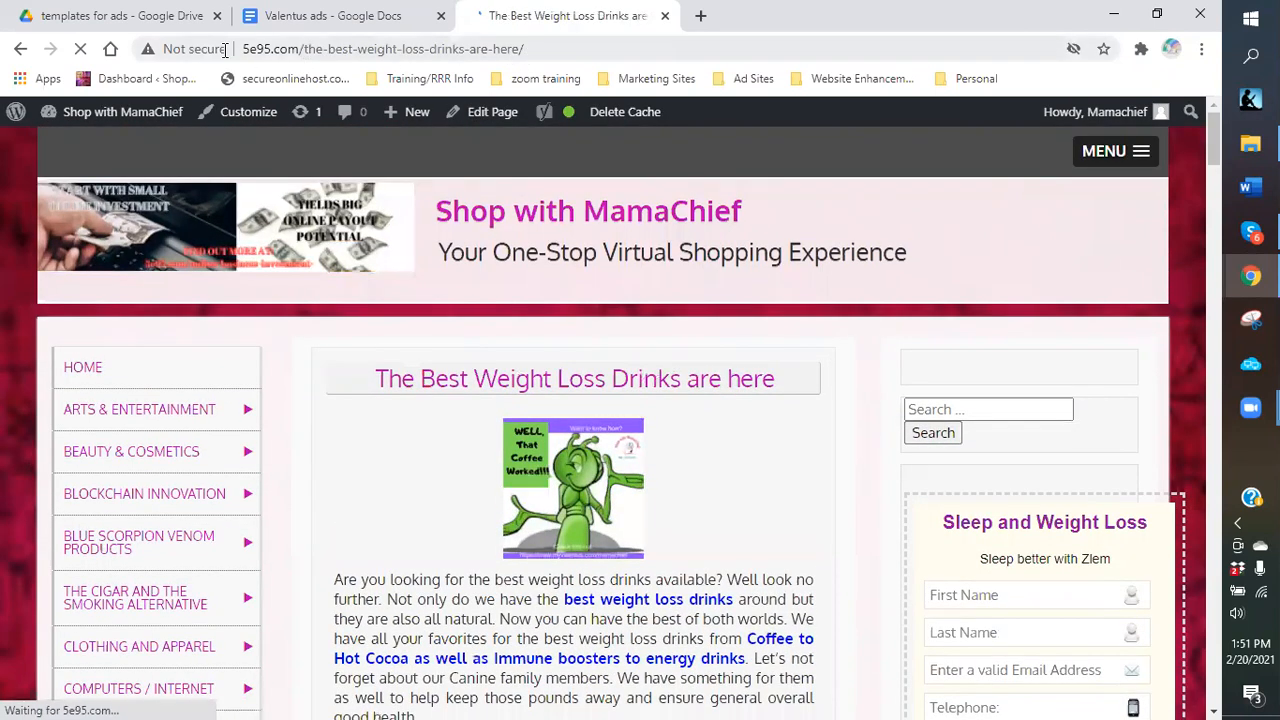
Add the weight loss drinks post's address as the sixth link in Valentus ads.
click(265, 50)
right_click(276, 51)
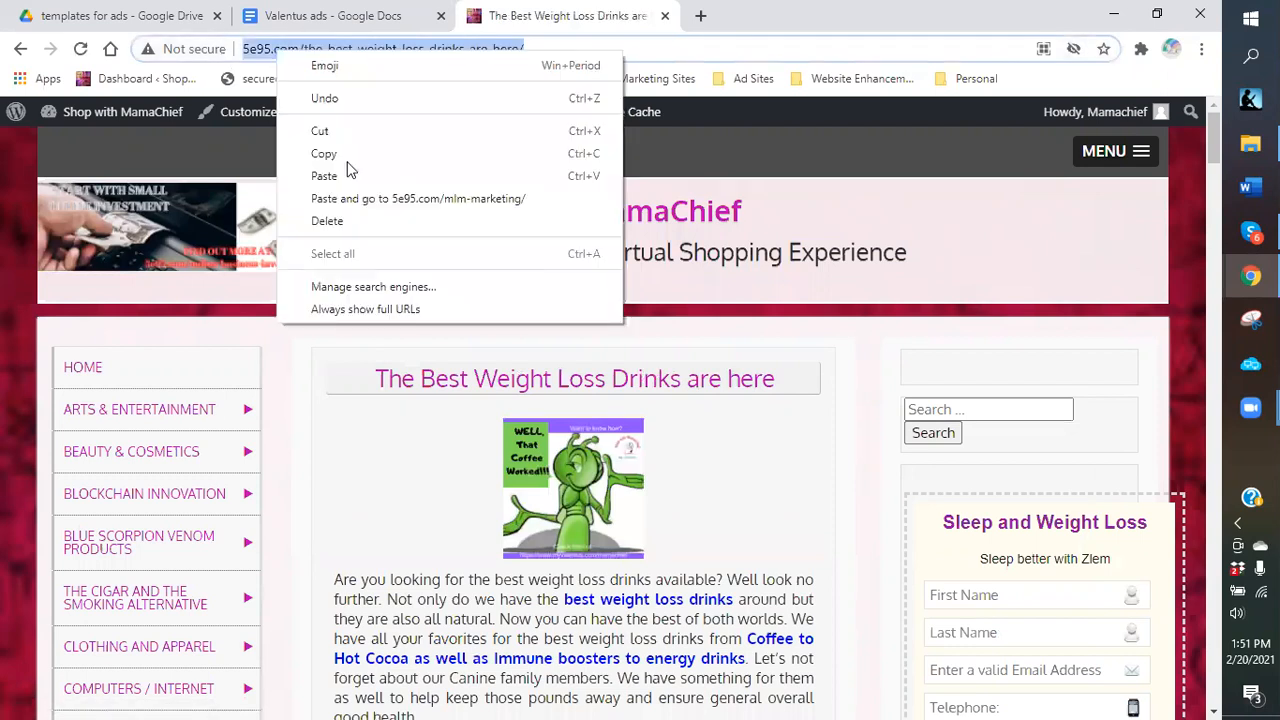
click(324, 154)
click(320, 28)
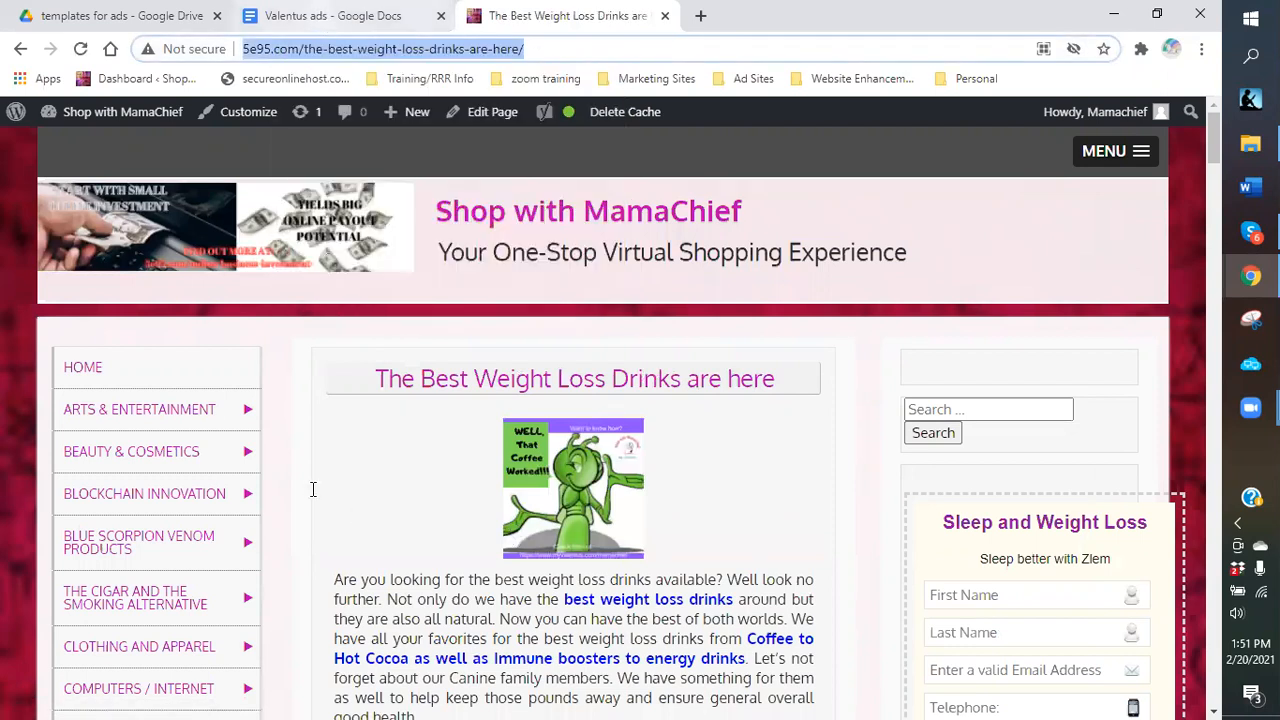
right_click(315, 343)
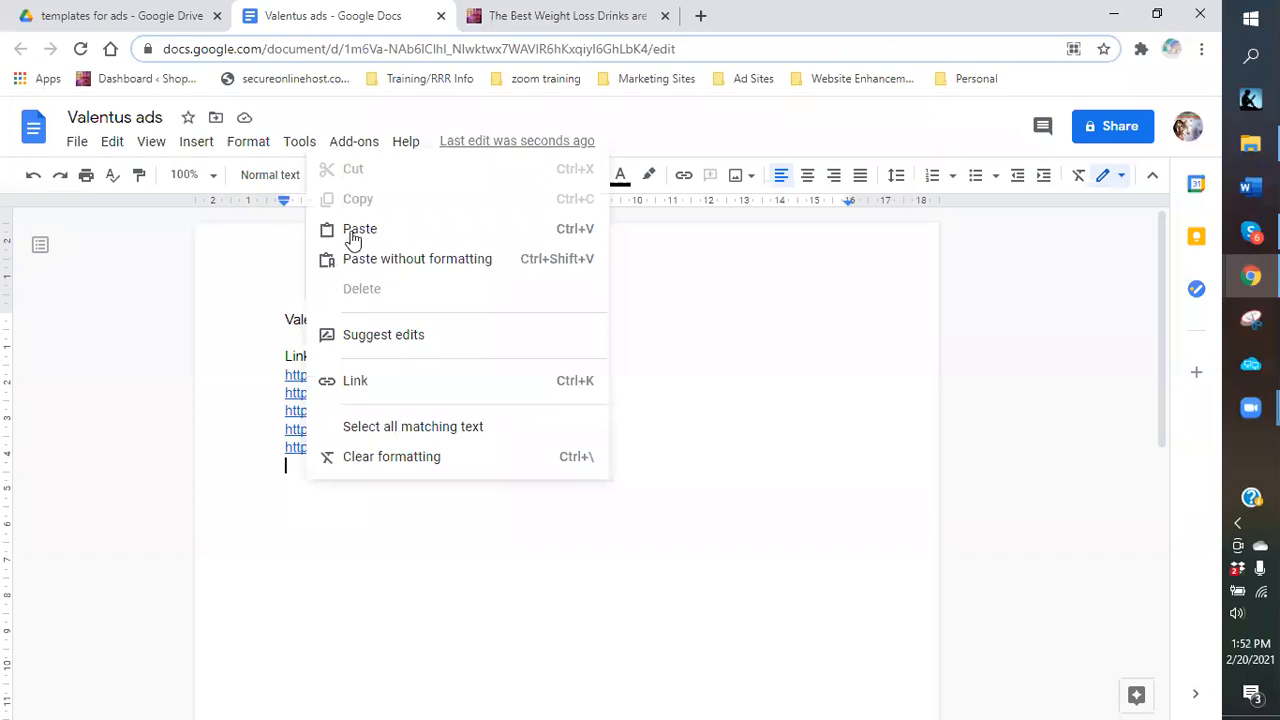
click(346, 236)
key(Return)
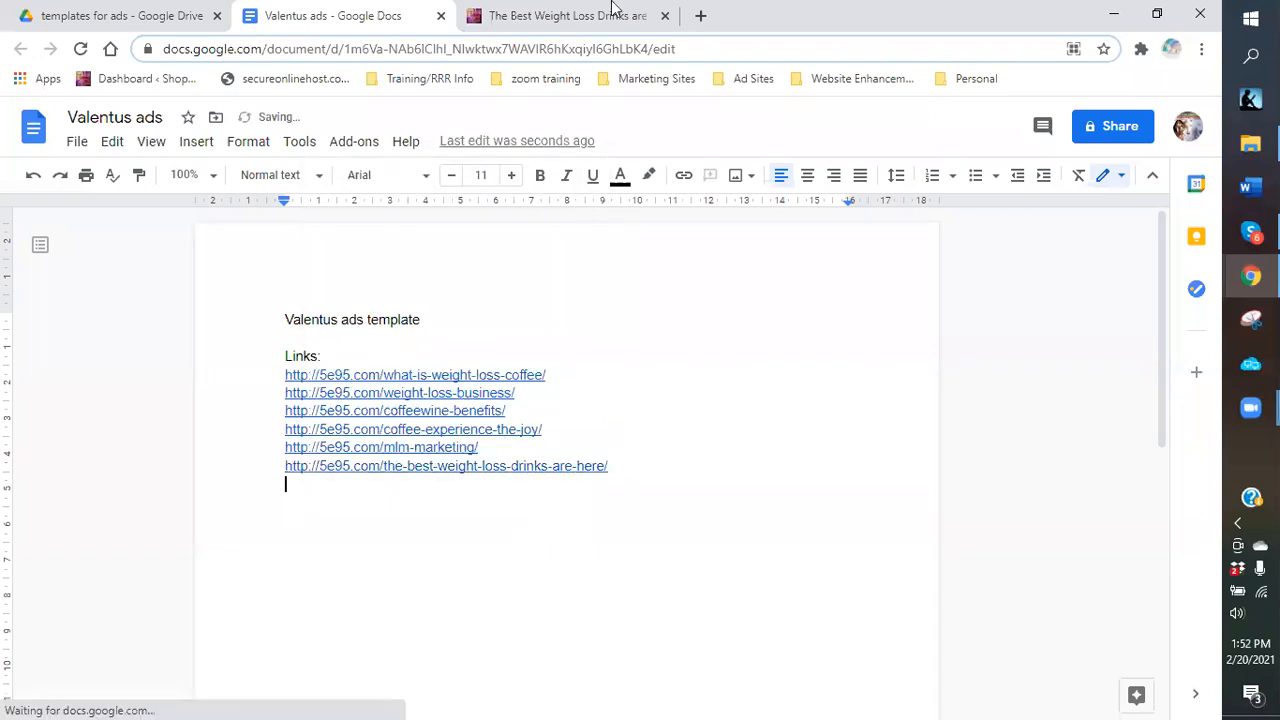
click(566, 17)
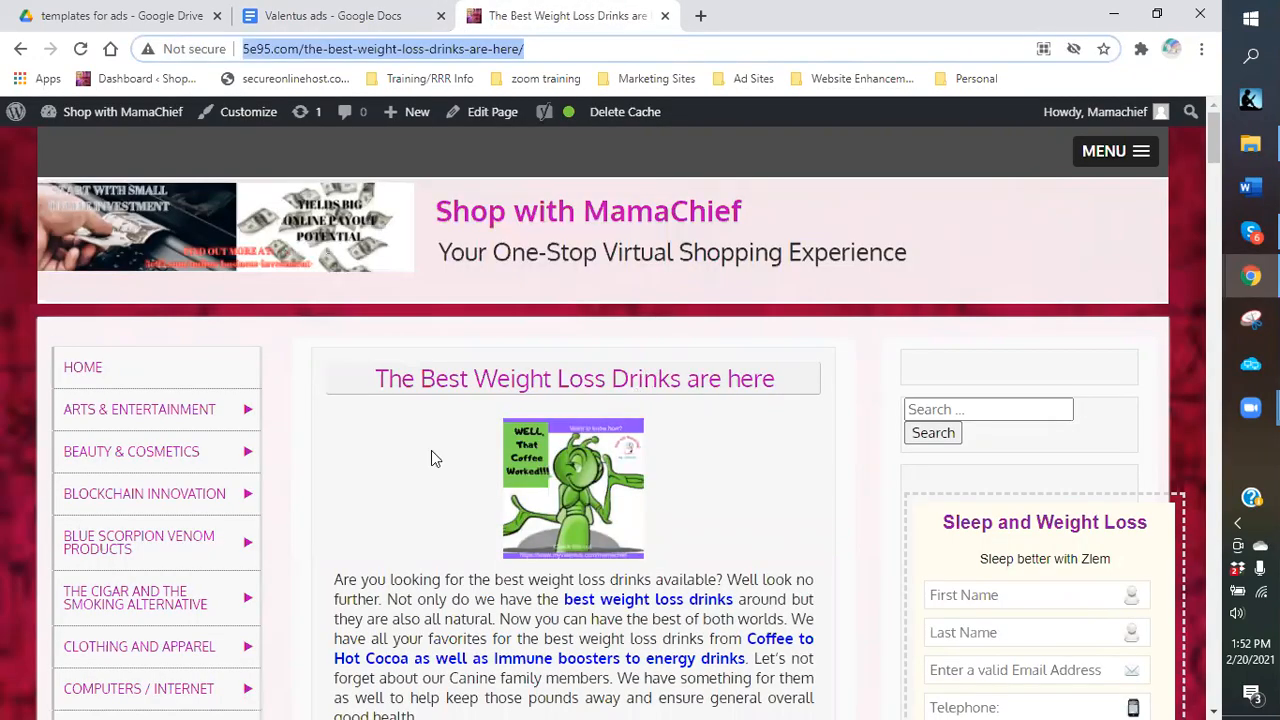
Return to the 'energy drinks' results and scroll through posts like Your Brain Facts and Function 101.
click(24, 52)
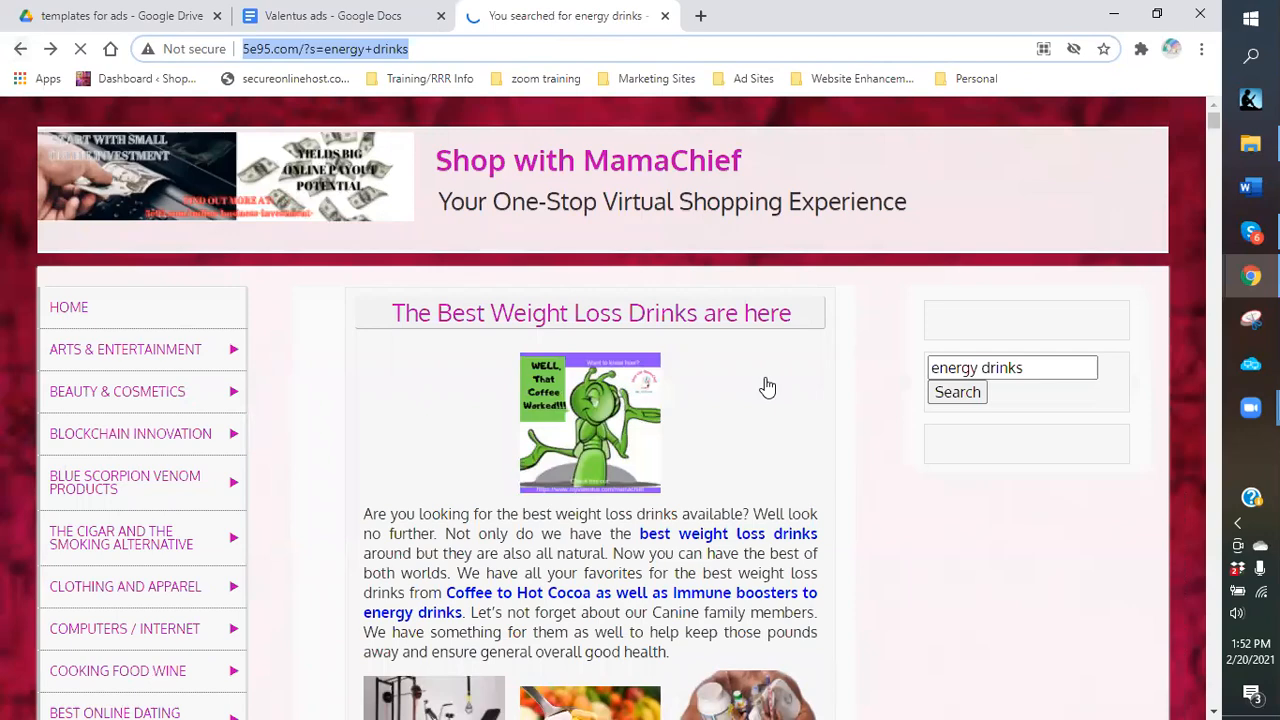
scroll(767, 391, down, 8)
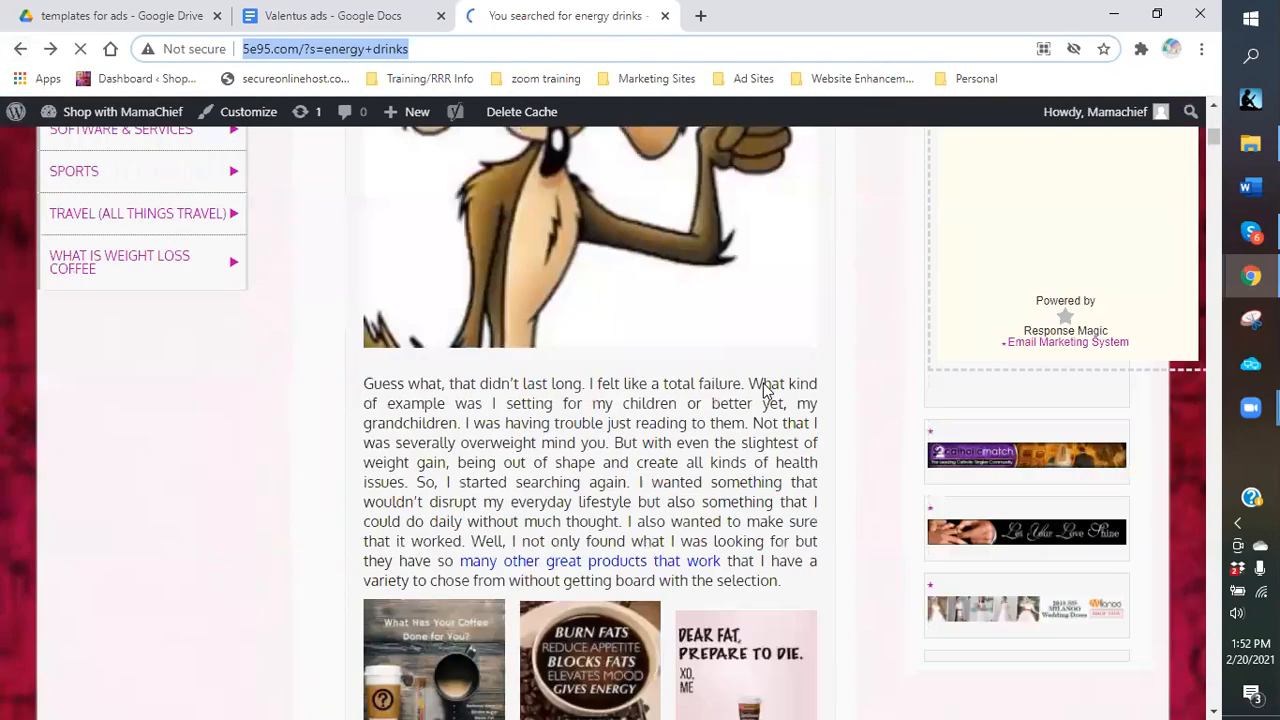
scroll(763, 390, down, 2)
scroll(735, 377, down, 1)
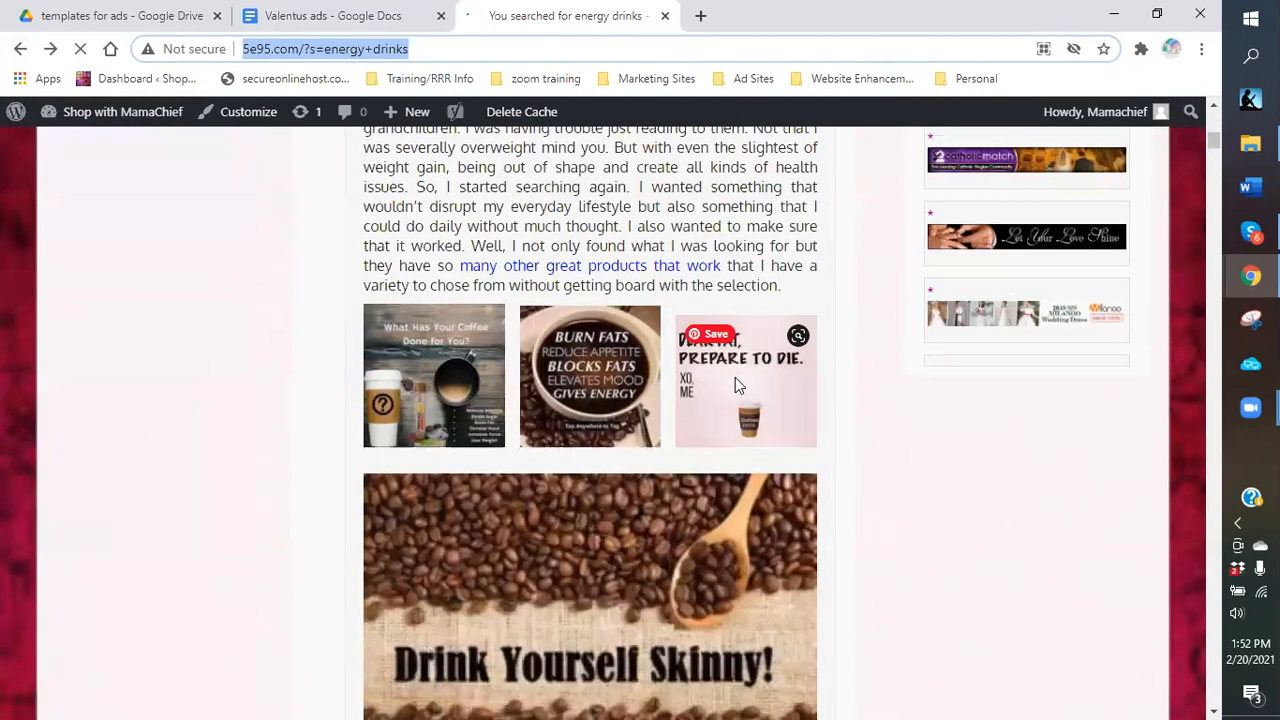
scroll(735, 385, down, 5)
scroll(735, 378, down, 5)
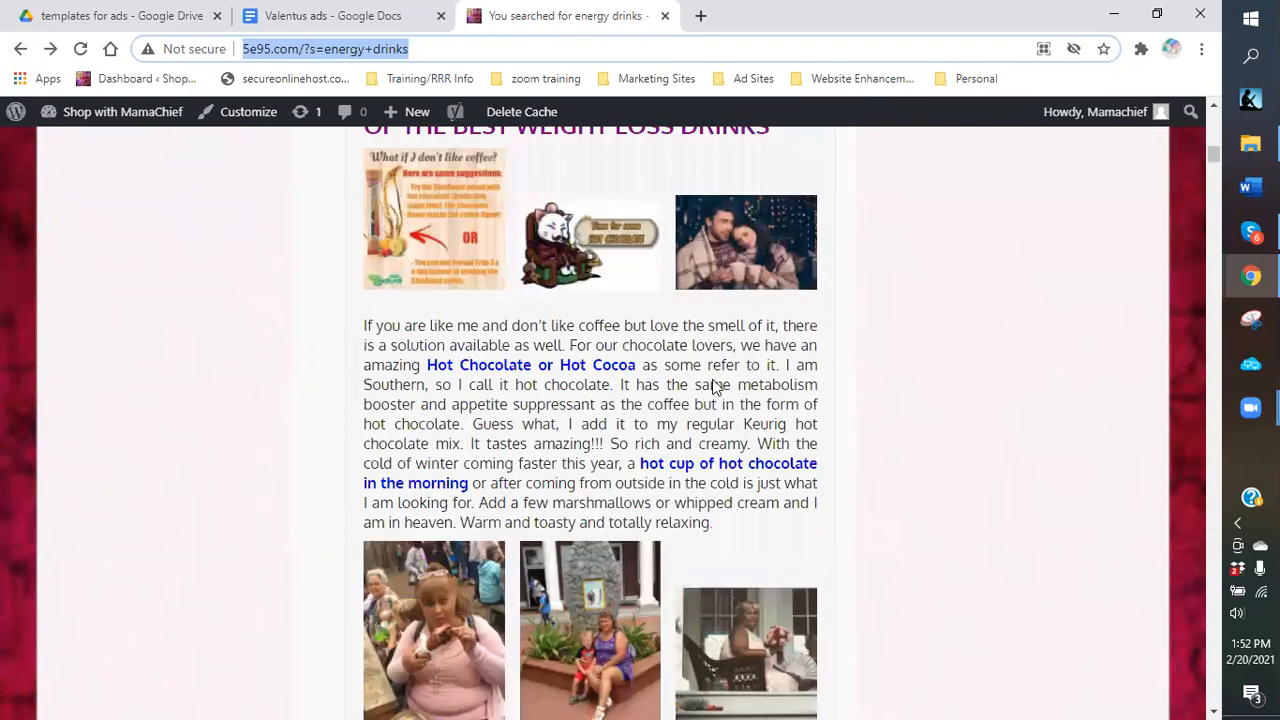
scroll(713, 383, down, 5)
scroll(713, 385, down, 5)
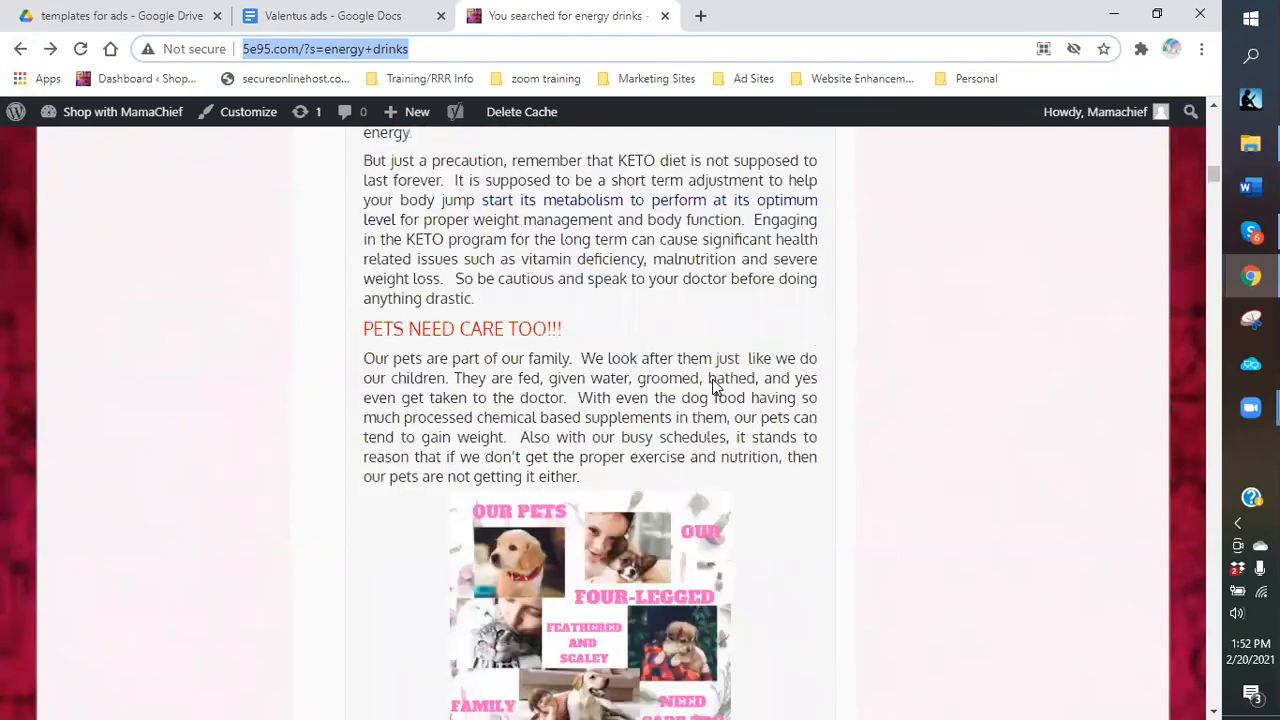
scroll(714, 386, down, 5)
scroll(712, 385, down, 5)
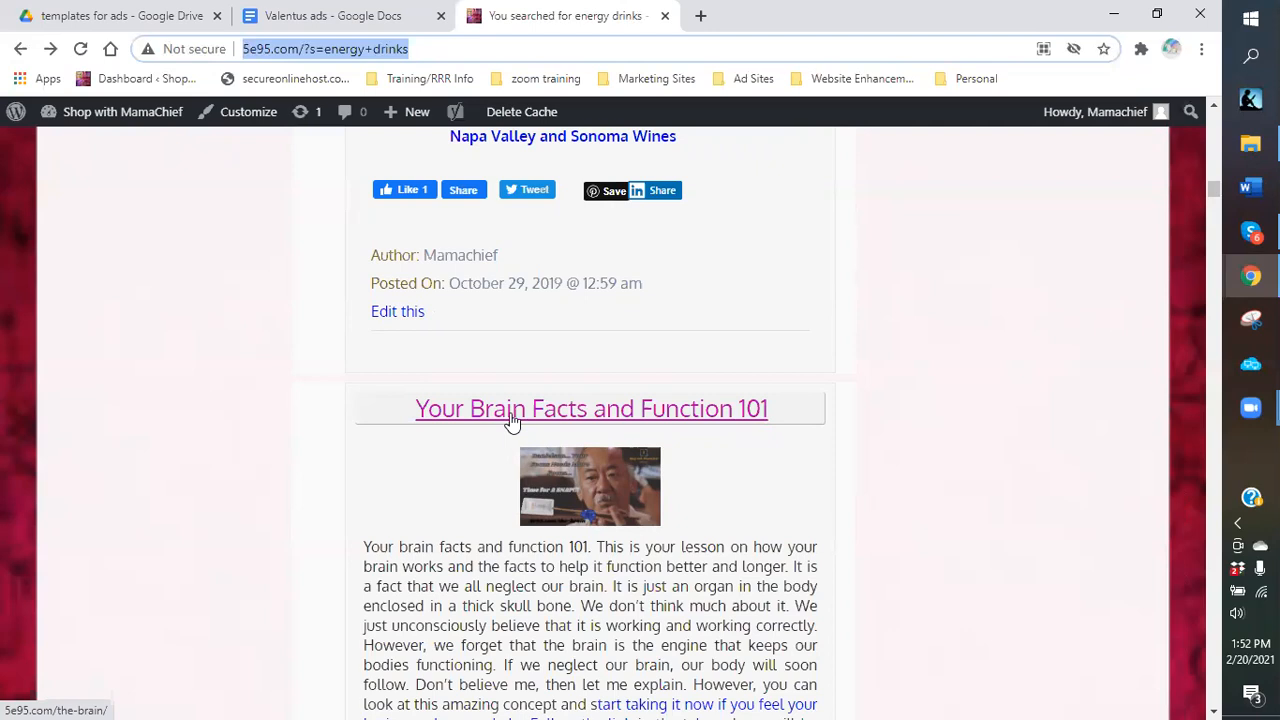
scroll(511, 422, down, 1)
scroll(511, 422, down, 4)
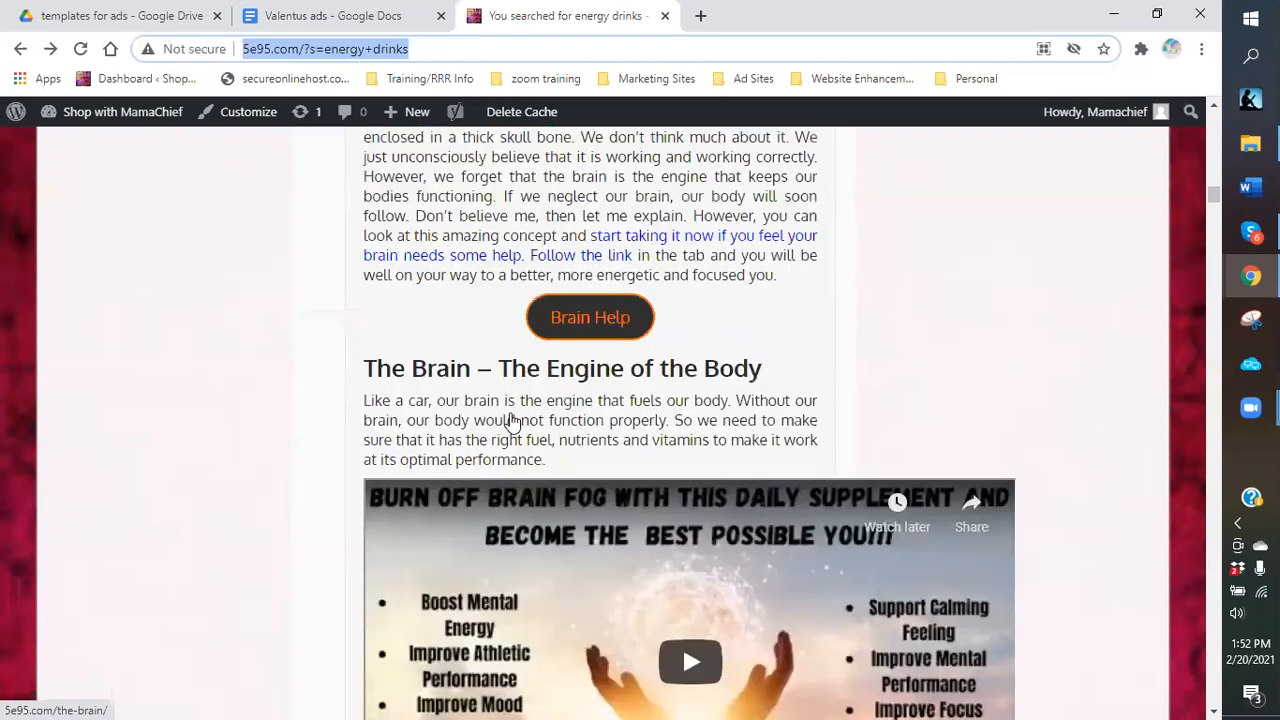
scroll(511, 422, down, 2)
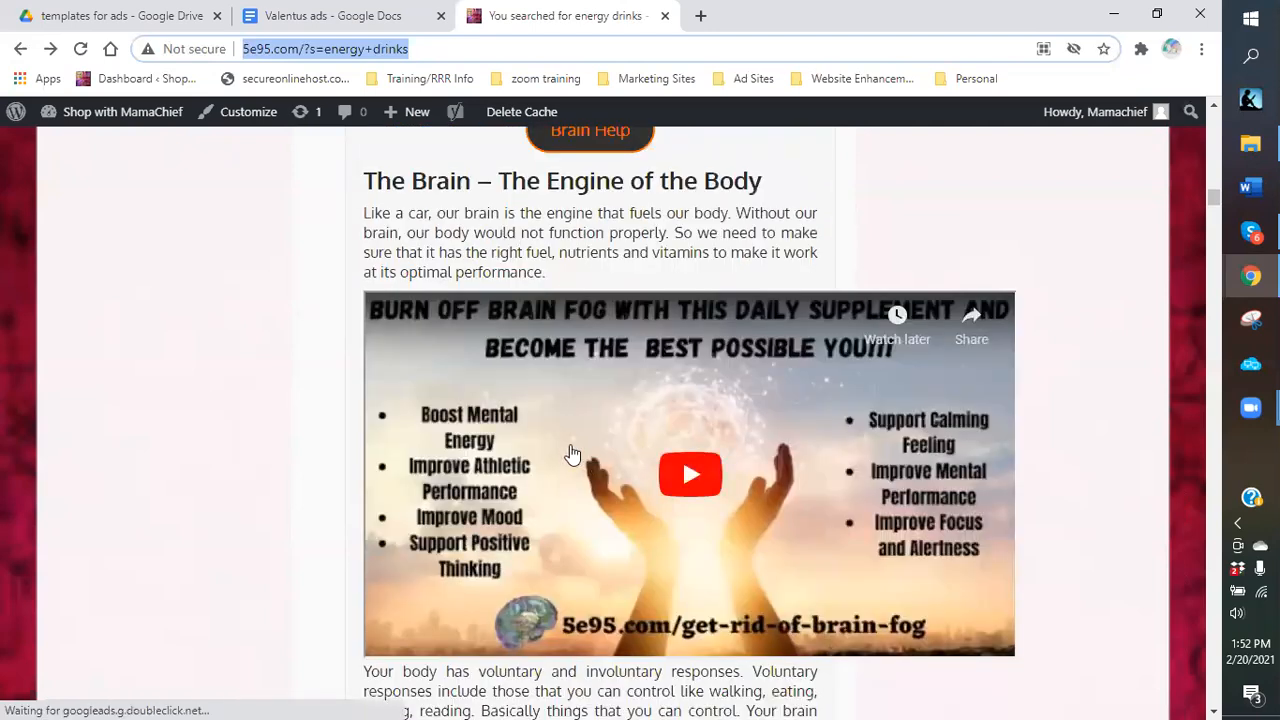
scroll(572, 455, down, 1)
scroll(572, 455, down, 6)
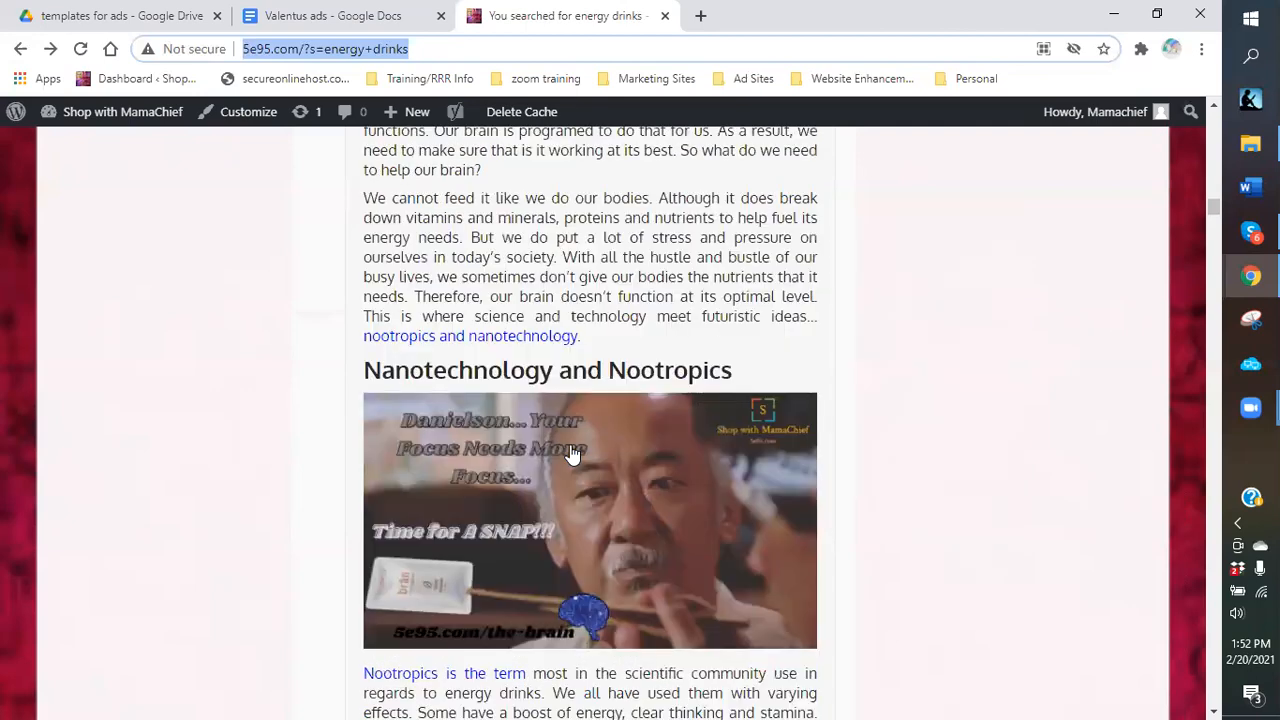
scroll(572, 455, down, 4)
scroll(572, 455, down, 5)
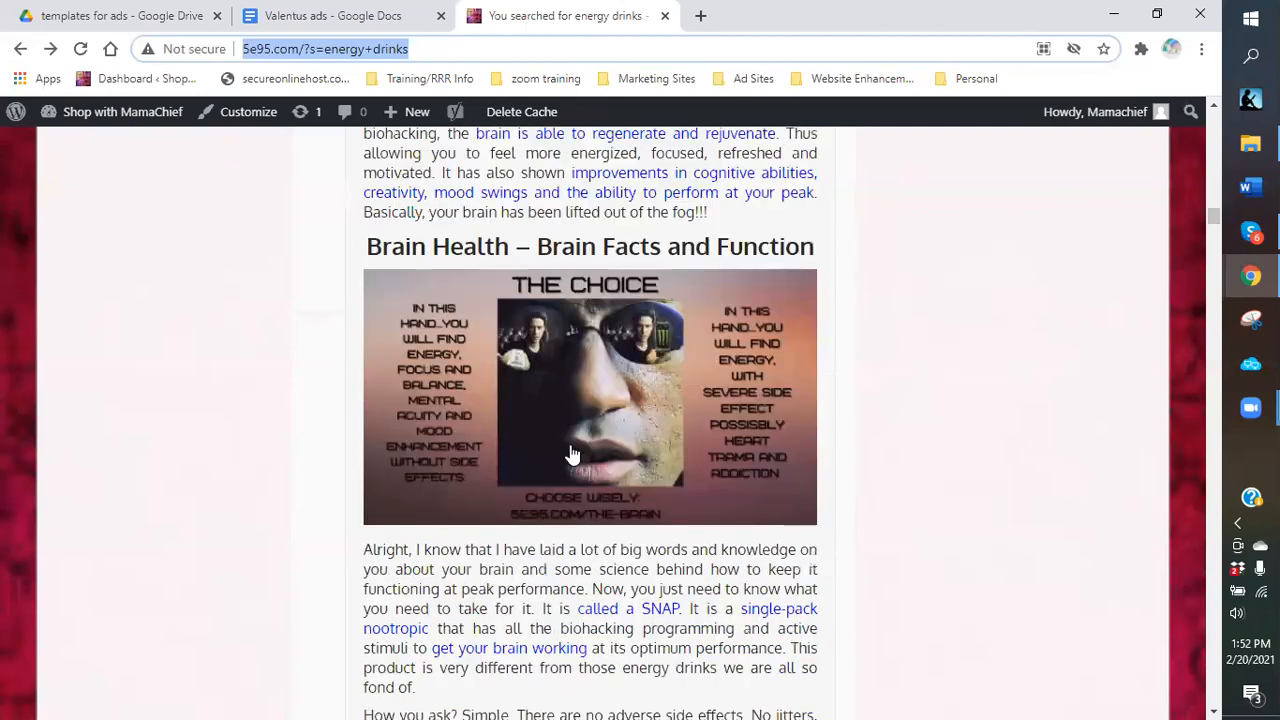
scroll(572, 455, down, 5)
scroll(572, 455, down, 7)
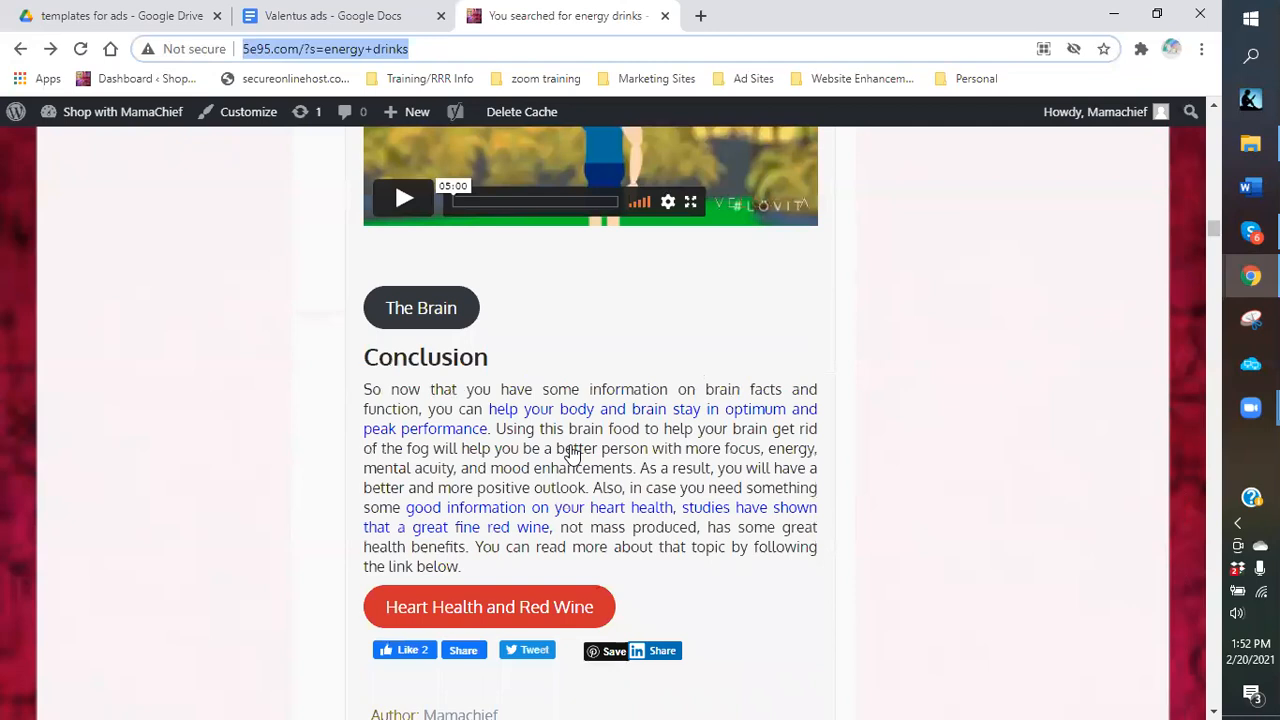
scroll(716, 496, down, 2)
scroll(716, 496, down, 2)
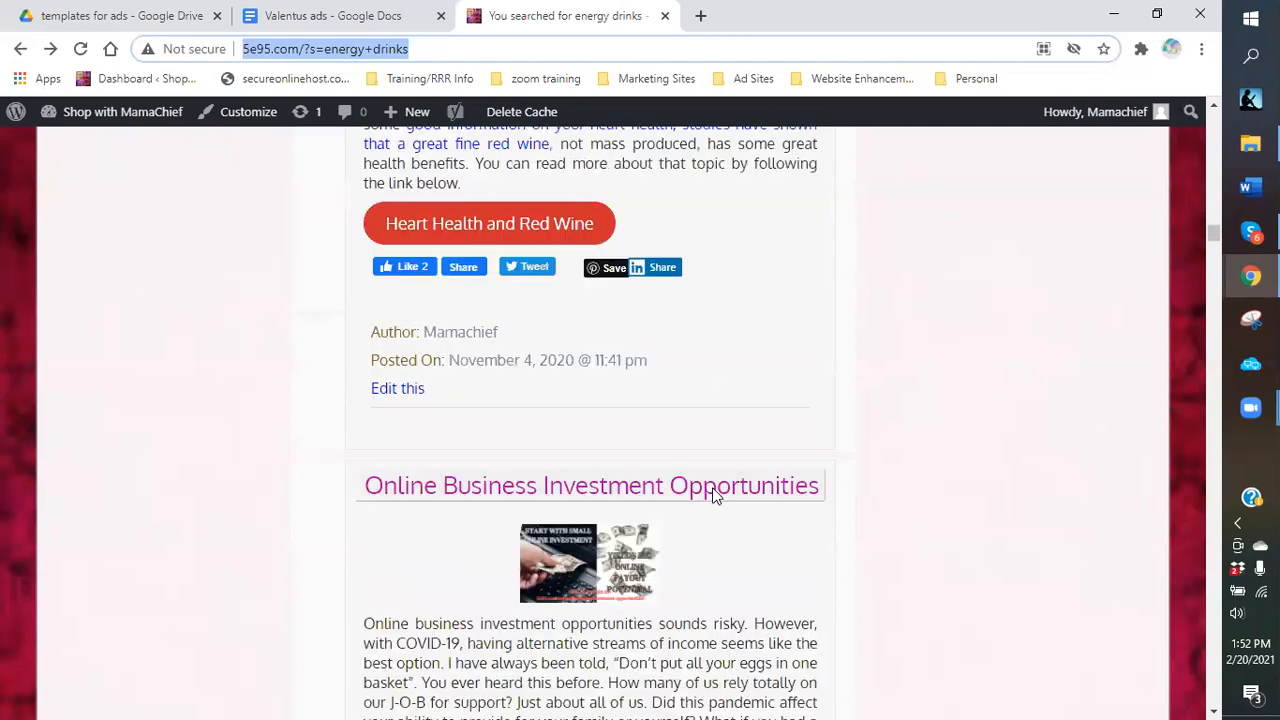
scroll(714, 496, down, 2)
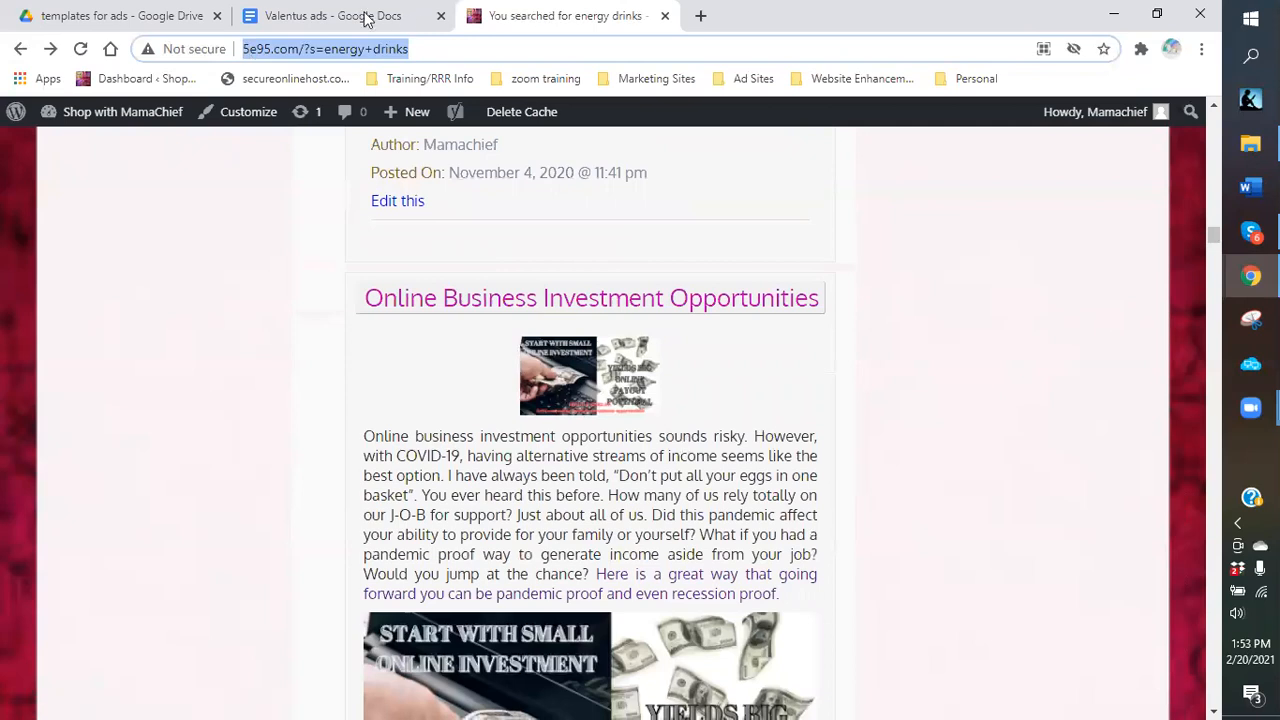
Add an 'Ad titles:' heading below the links with the first headline 'Coffee and Weight loss?! What a concept'.
click(366, 20)
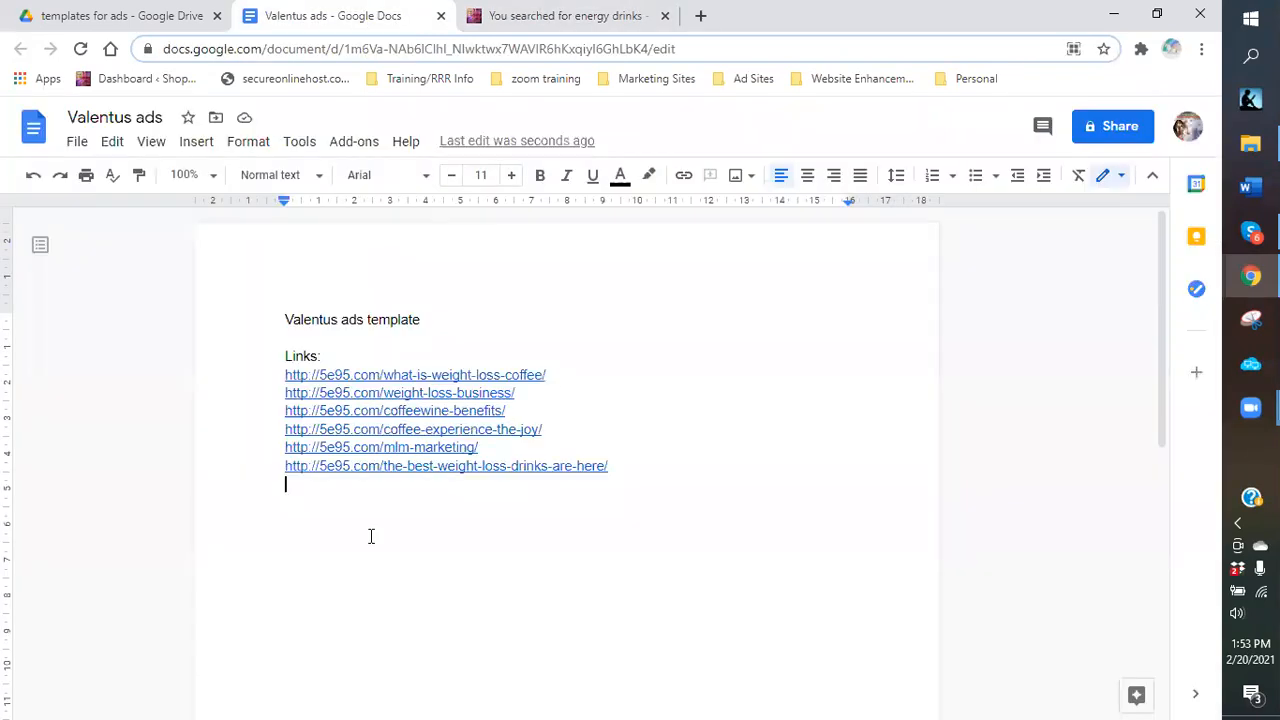
key(Return)
text(Ad titles:)
key(Return)
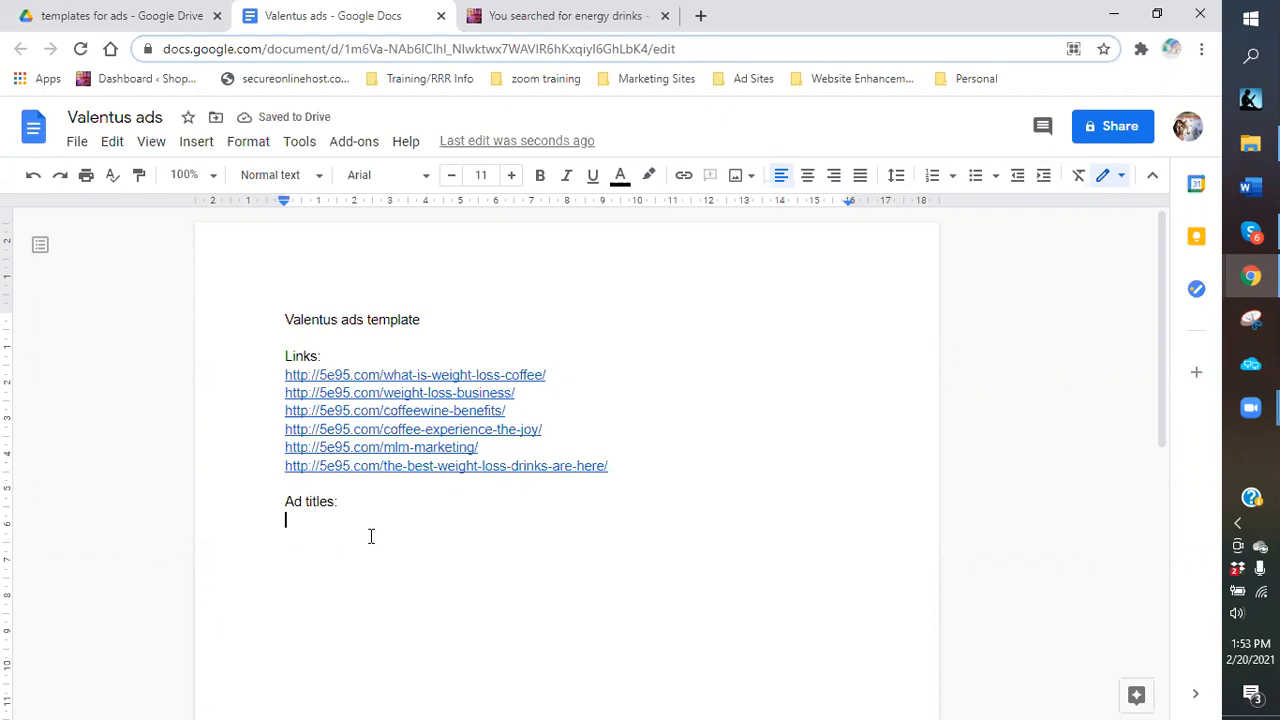
text(COff)
key(BackSpace)
key(BackSpace)
key(BackSpace)
text(offee and Wie)
key(BackSpace)
key(BackSpace)
text(eight loss?! What a concept)
Add headlines 'Drink and lose weight', 'Drop those pounds with coffee' and 'Weight loss is big business'.
key(Return)
text(Drink and lose weight)
key(Return)
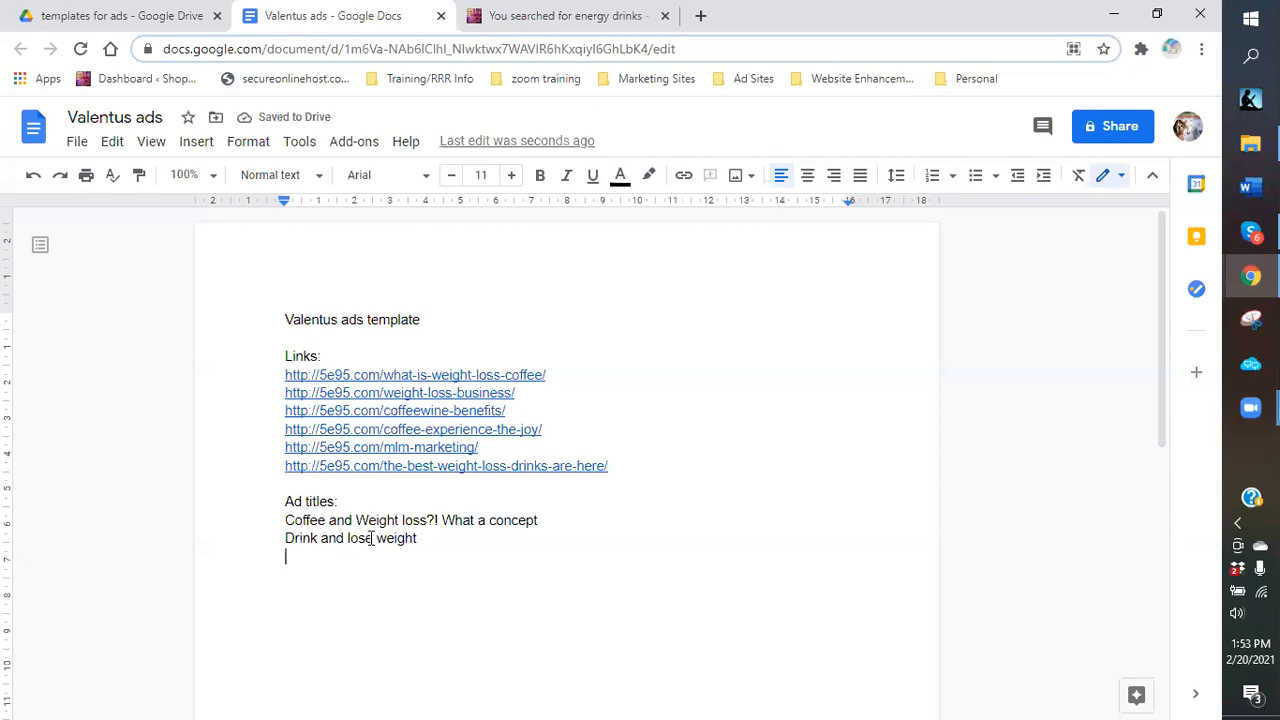
text(Drop those p)
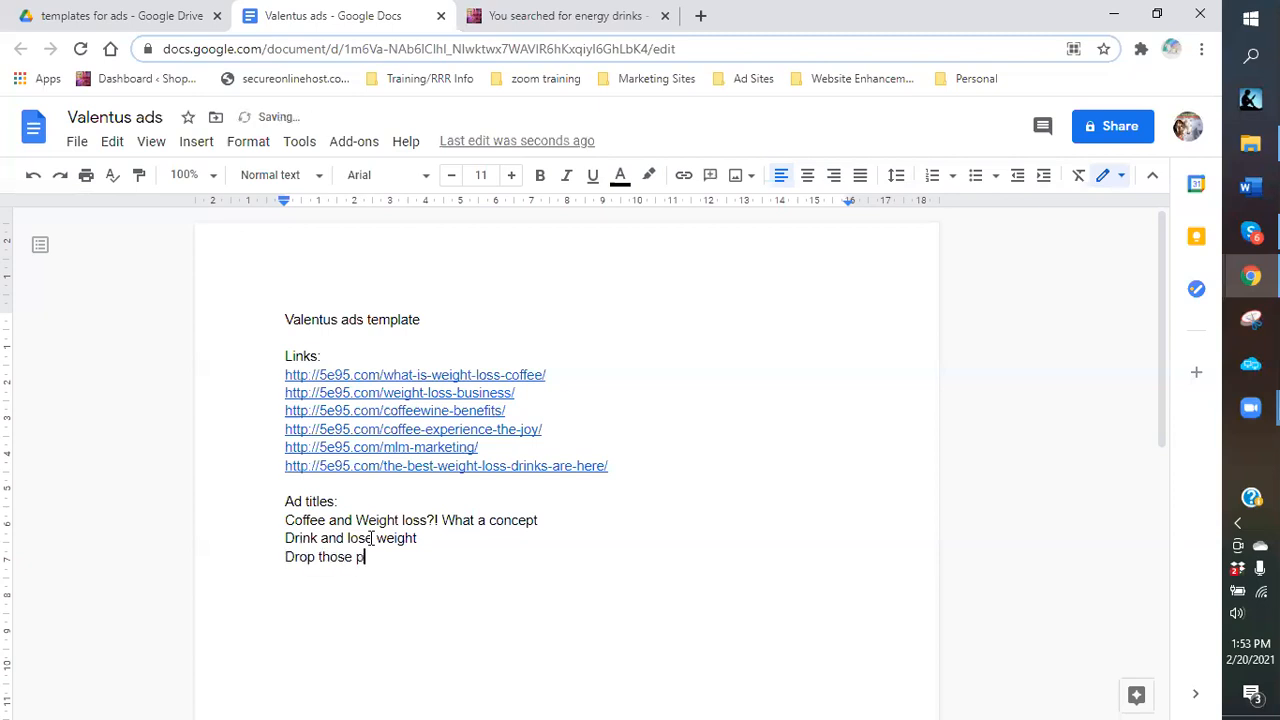
text(ounds)
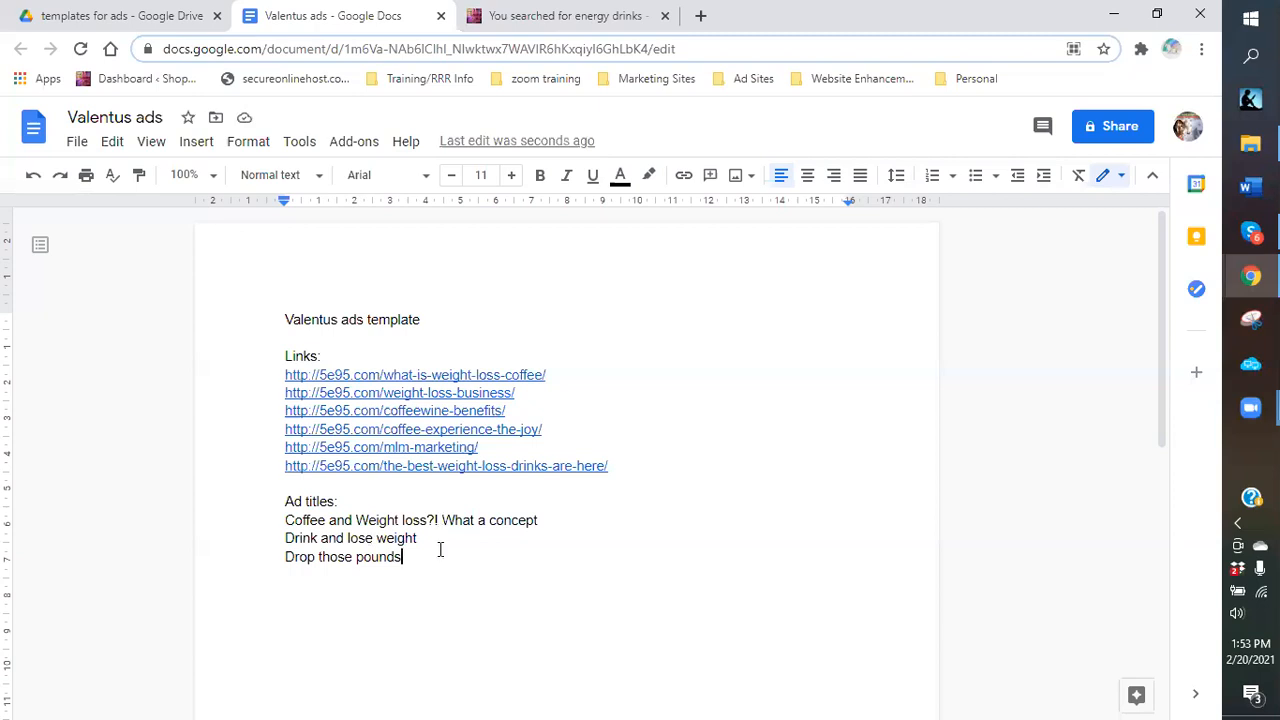
text(with coffee)
key(Return)
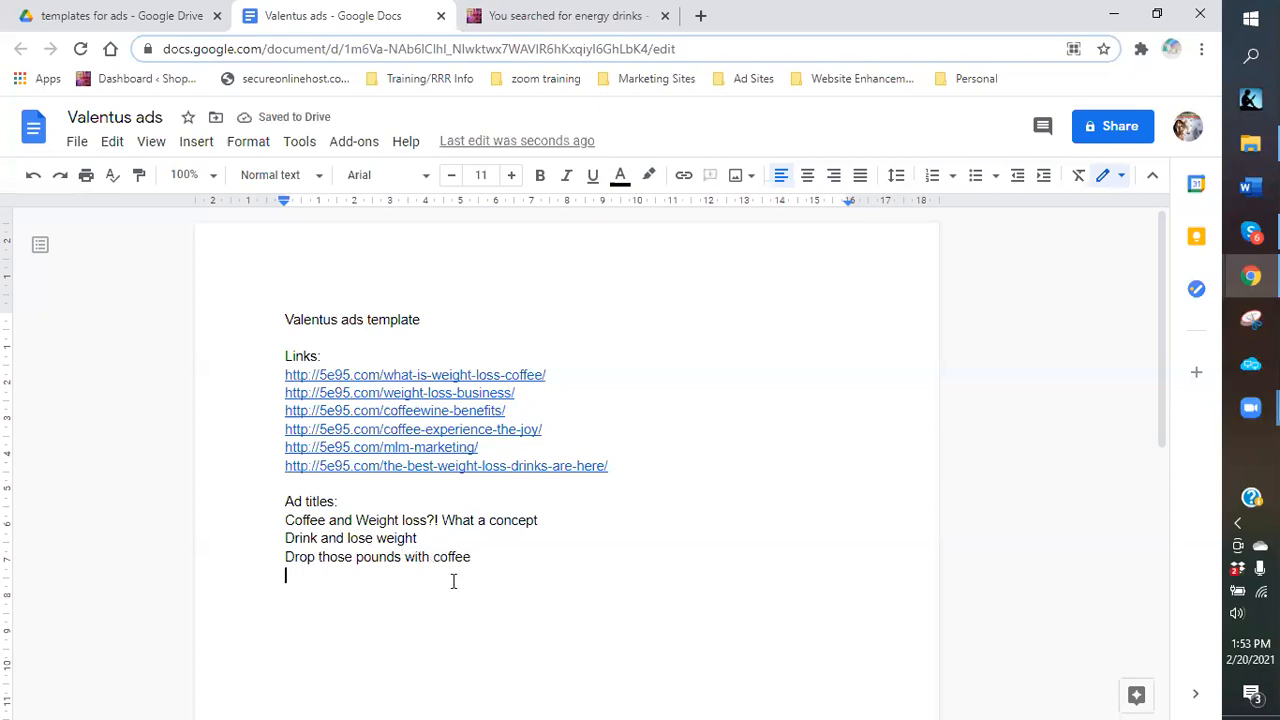
text(W)
text(eight los)
text(s is h)
text(ig b)
text(uisnes)
key(BackSpace)
key(BackSpace)
key(BackSpace)
key(BackSpace)
key(BackSpace)
text(siness)
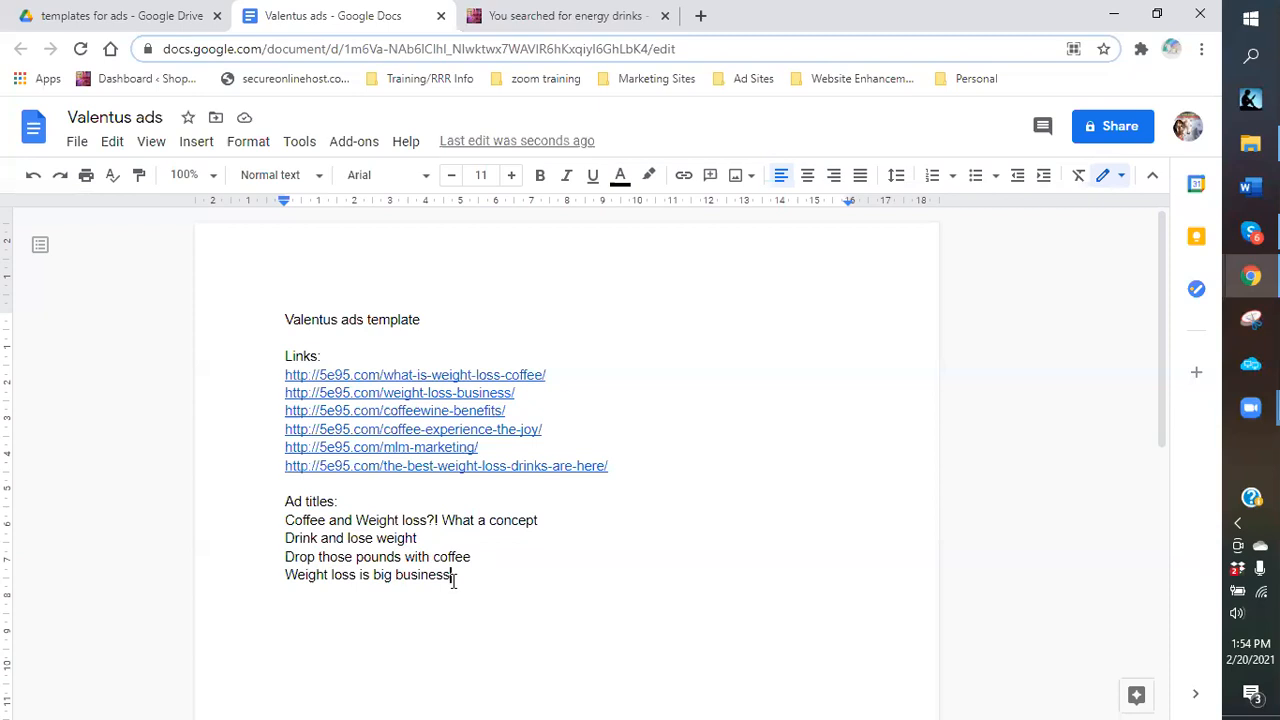
Add the fifth headline 'Get in on the weight loss craze' and leave an empty line after it.
scroll(466, 547, down, 1)
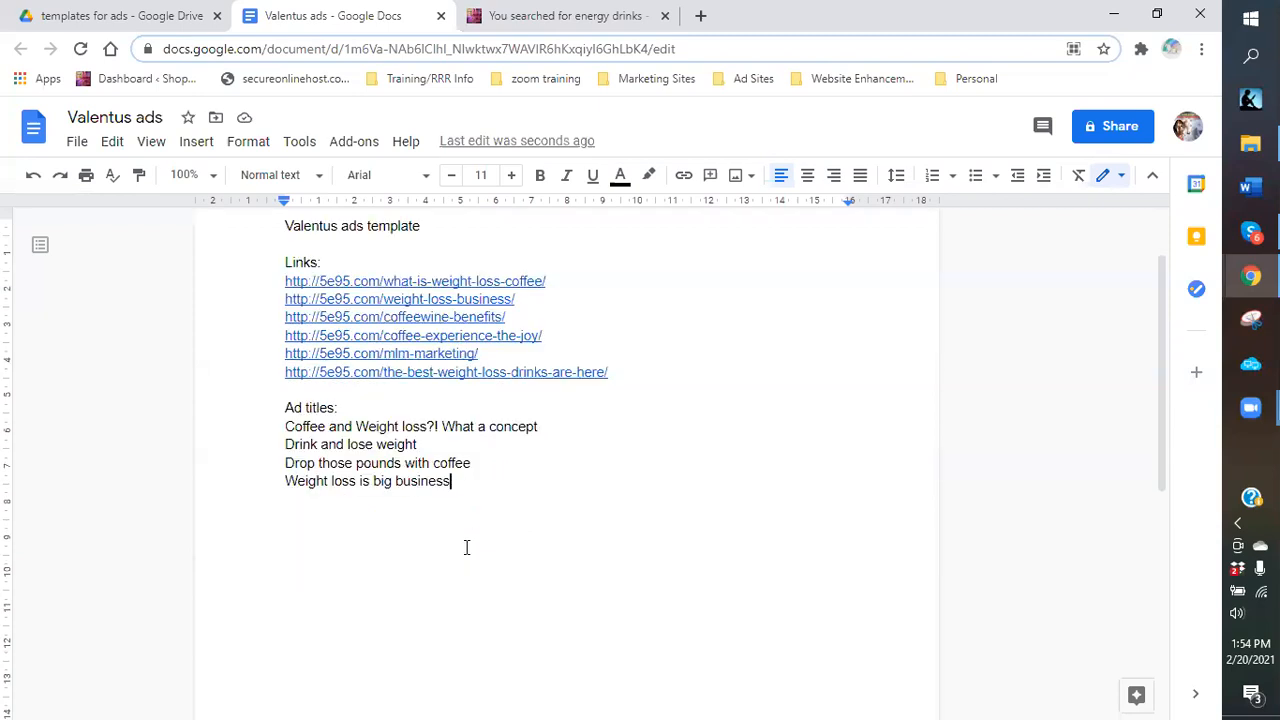
key(Return)
text(G)
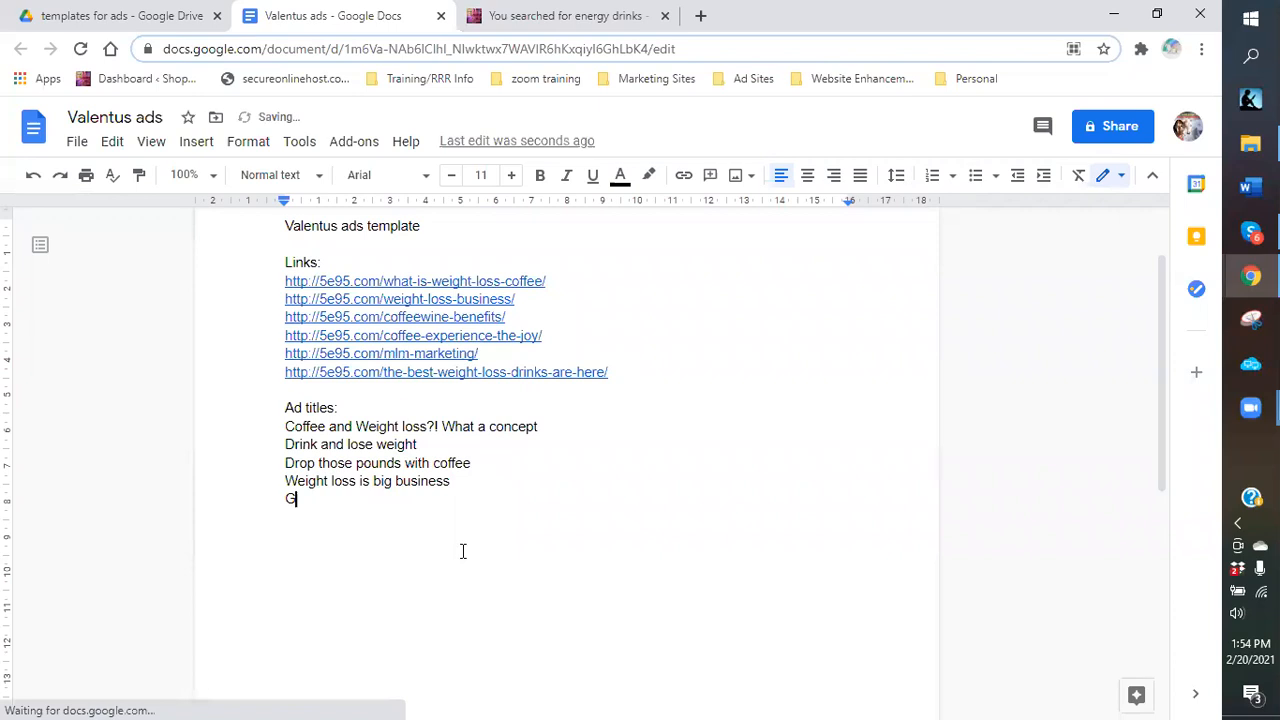
text(et in on the weight loss g)
key(BackSpace)
text(craz)
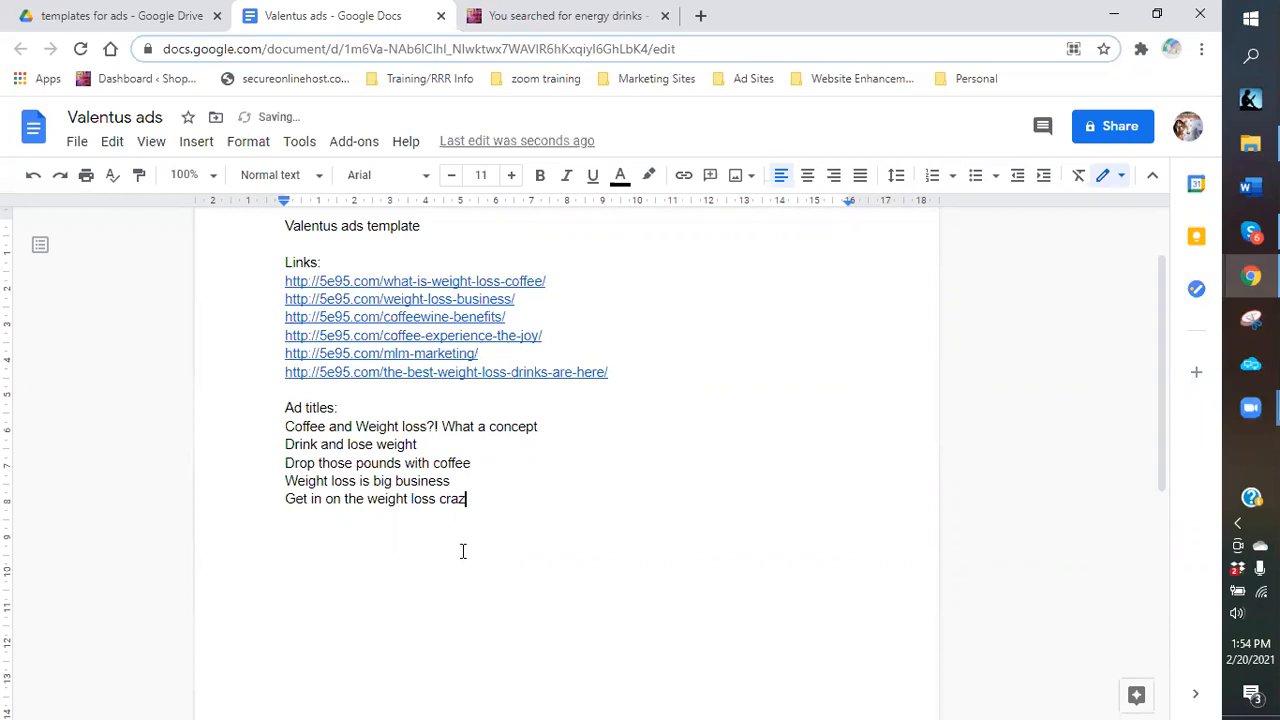
text(E)
key(BackSpace)
text(e)
key(Return)
In a new tab, open the Kajabi 'Power Words: List of 200 Words' article from the Marketing Sites bookmarks.
click(699, 17)
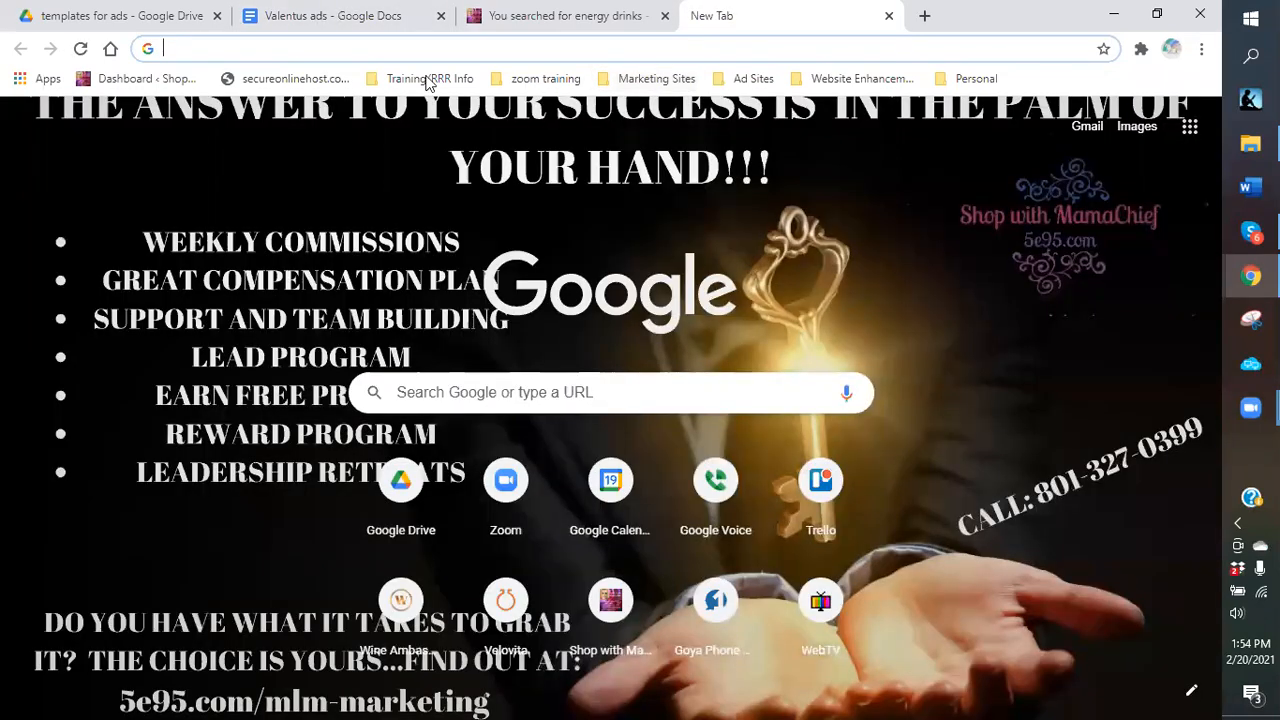
click(630, 80)
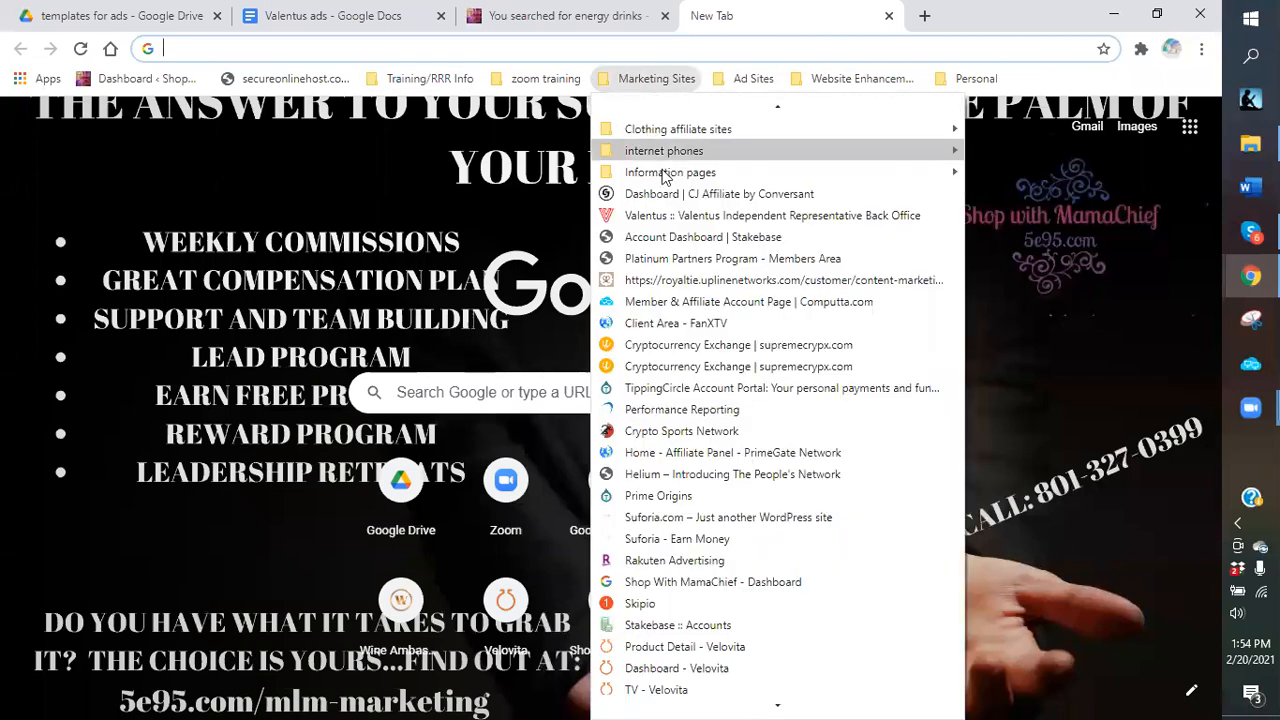
mouse_move(640, 176)
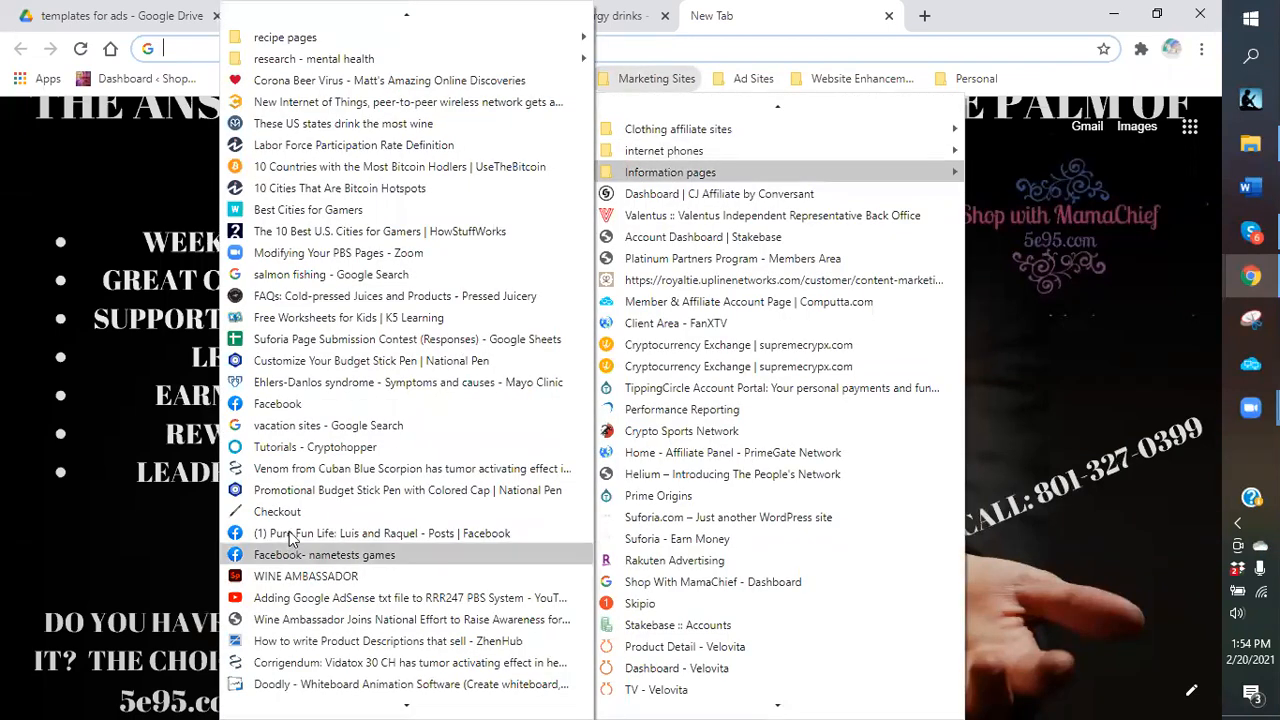
scroll(292, 538, down, 2)
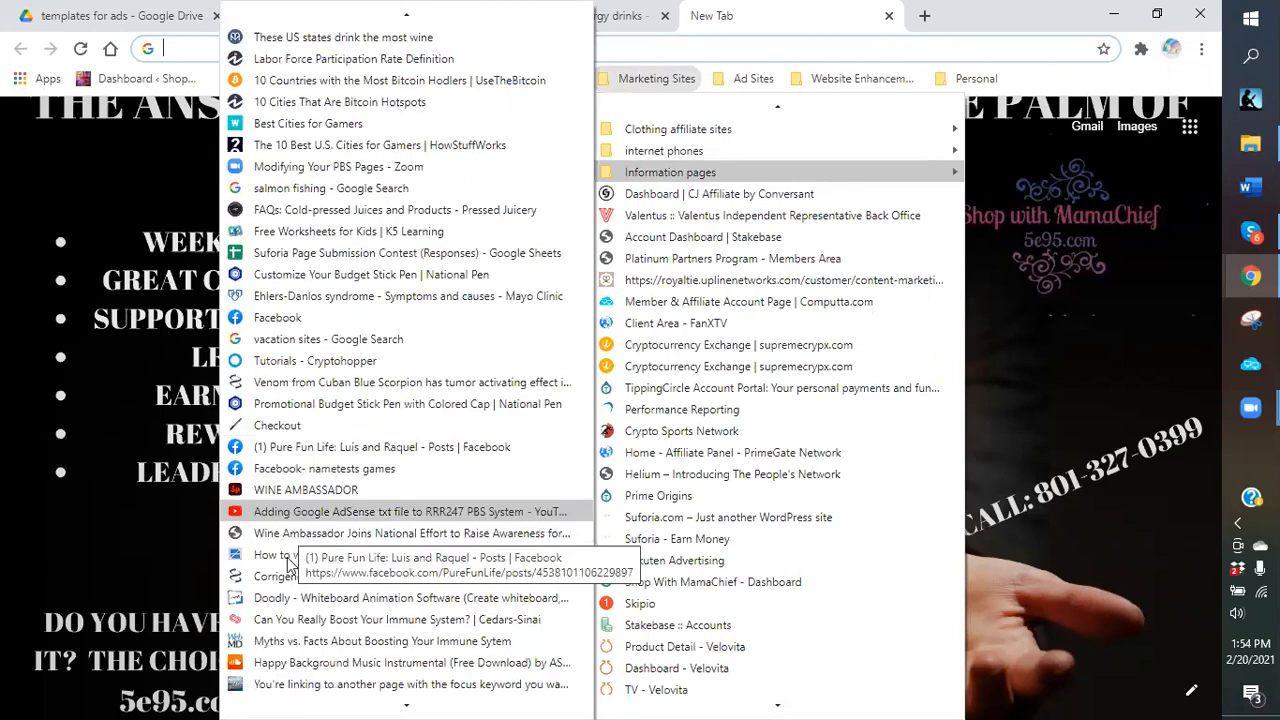
scroll(292, 566, down, 2)
scroll(292, 625, down, 1)
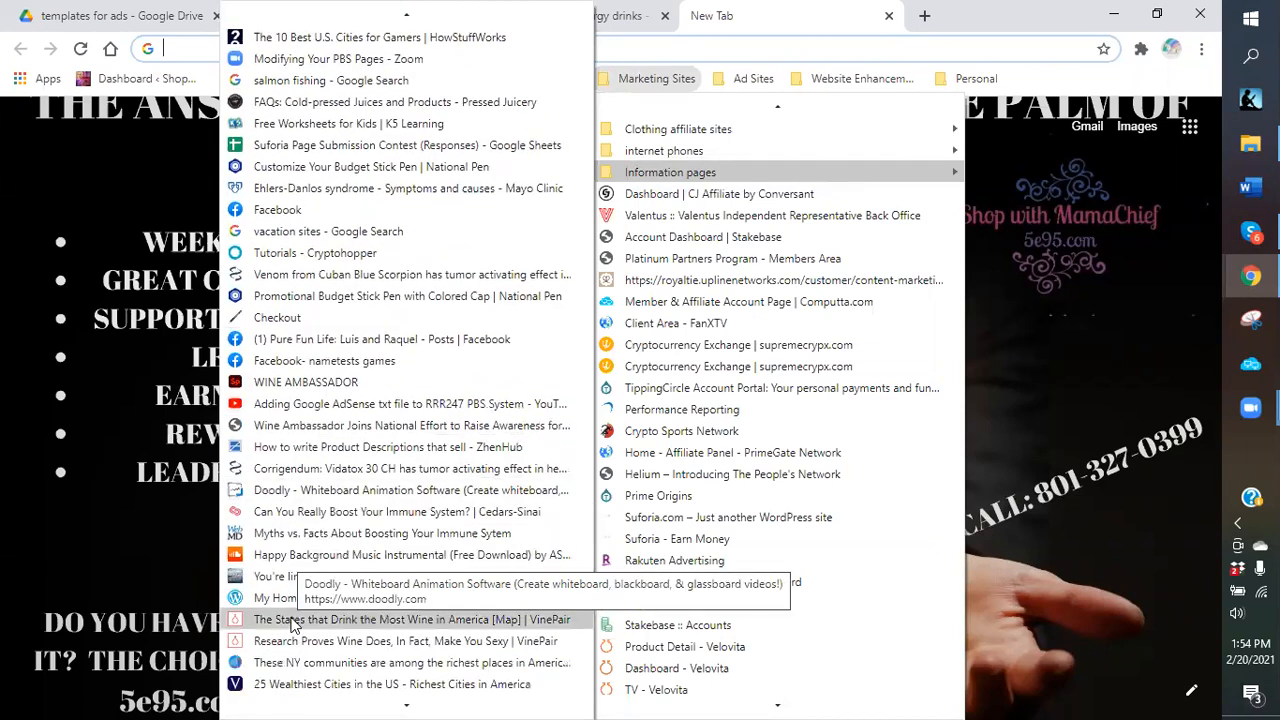
scroll(290, 620, down, 1)
scroll(282, 610, down, 2)
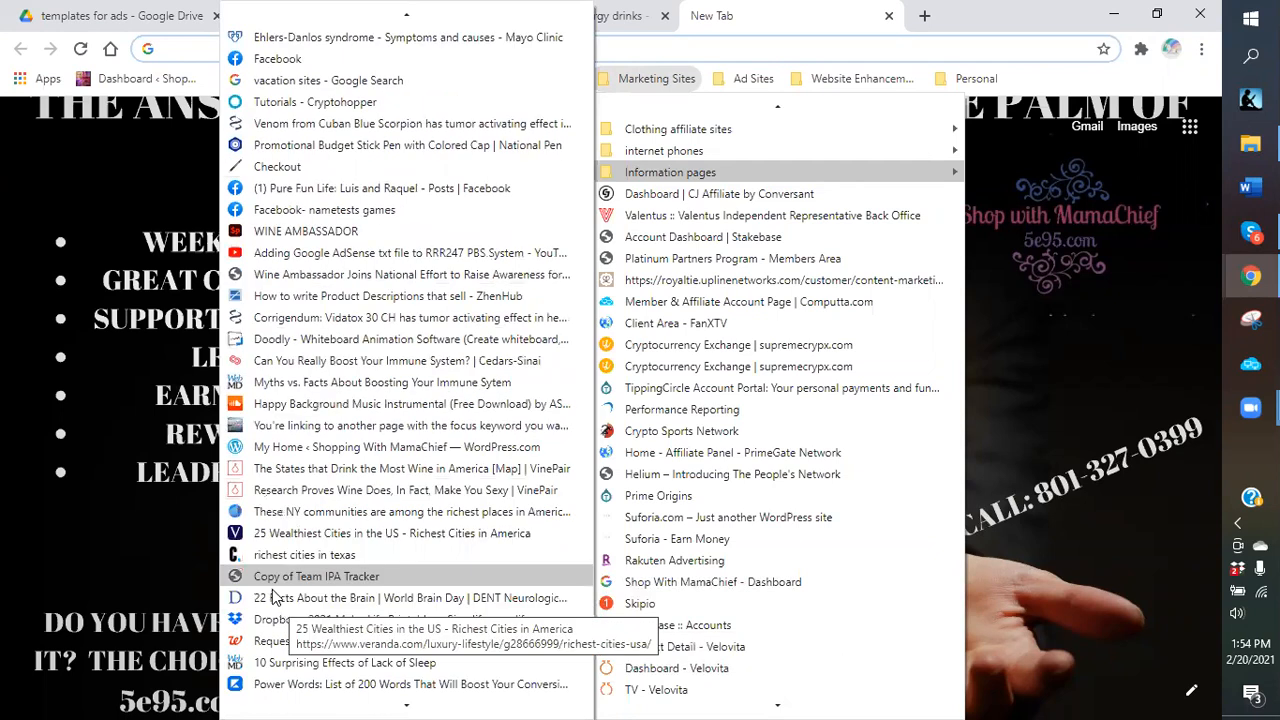
scroll(272, 594, down, 1)
scroll(266, 625, down, 1)
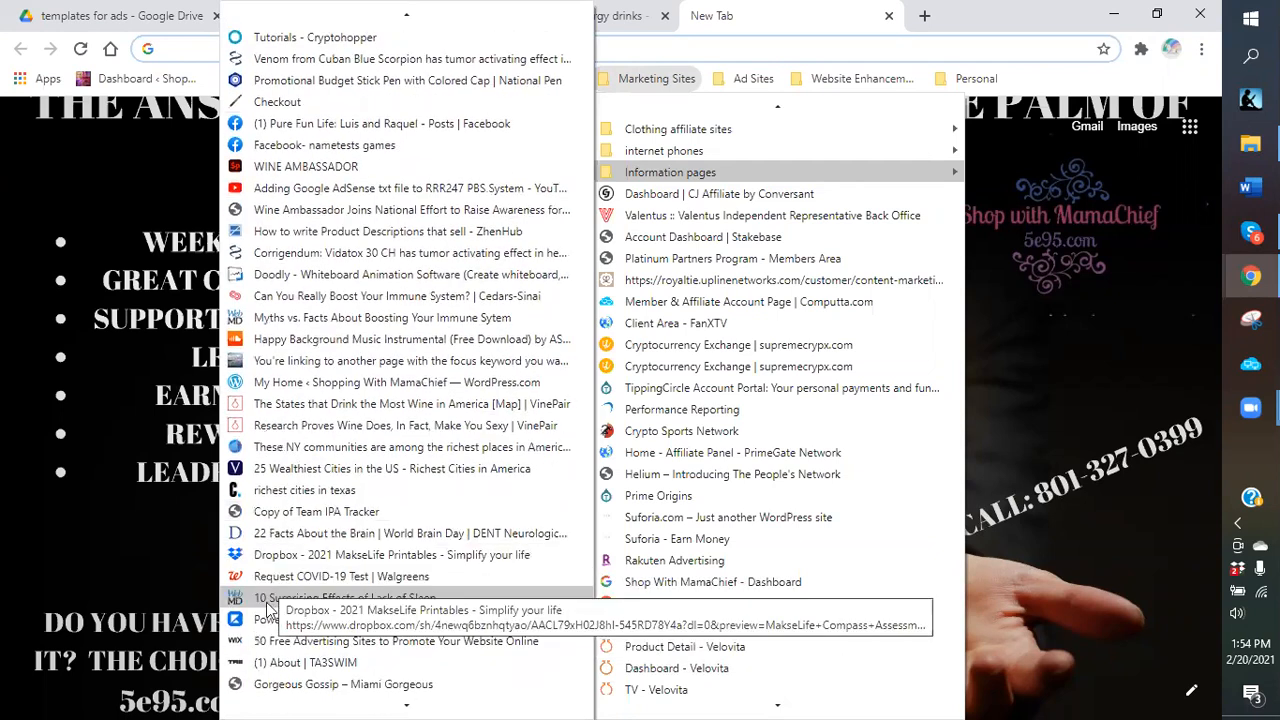
scroll(270, 605, down, 1)
click(271, 575)
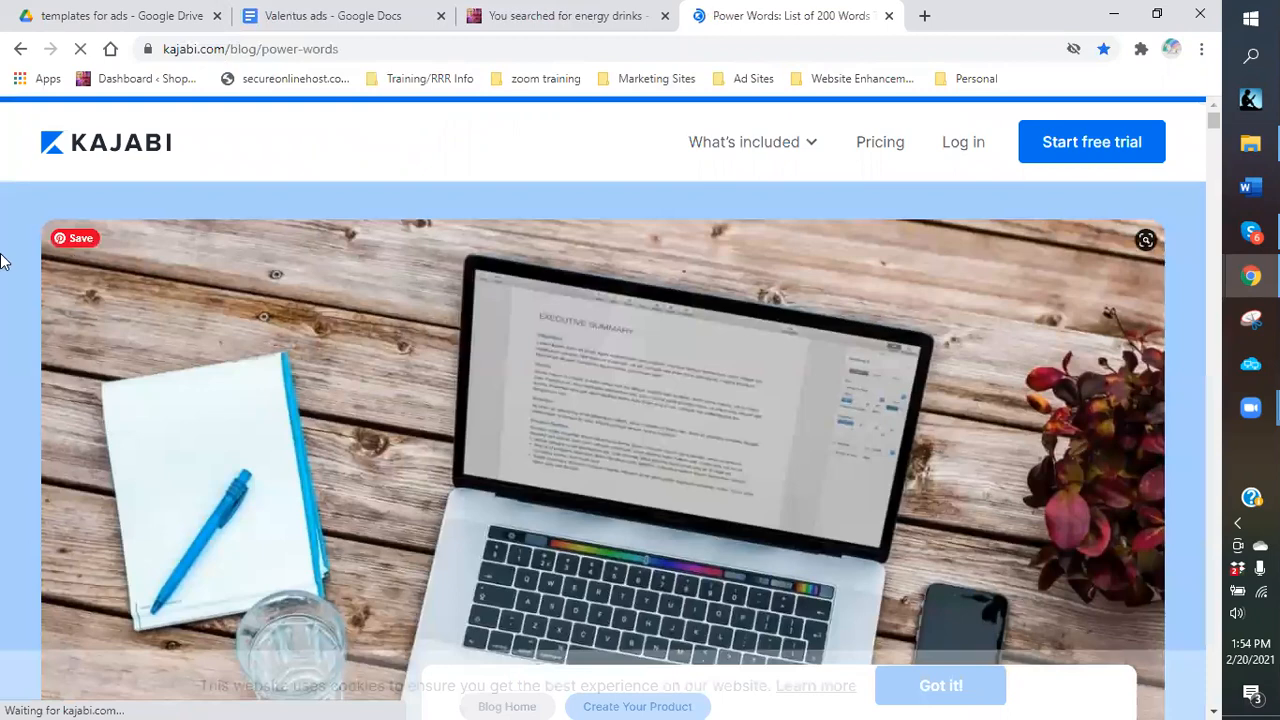
Scroll the Kajabi article past greed words (Save Money to Slashed) to the curiosity list starting with Secret.
scroll(619, 330, down, 3)
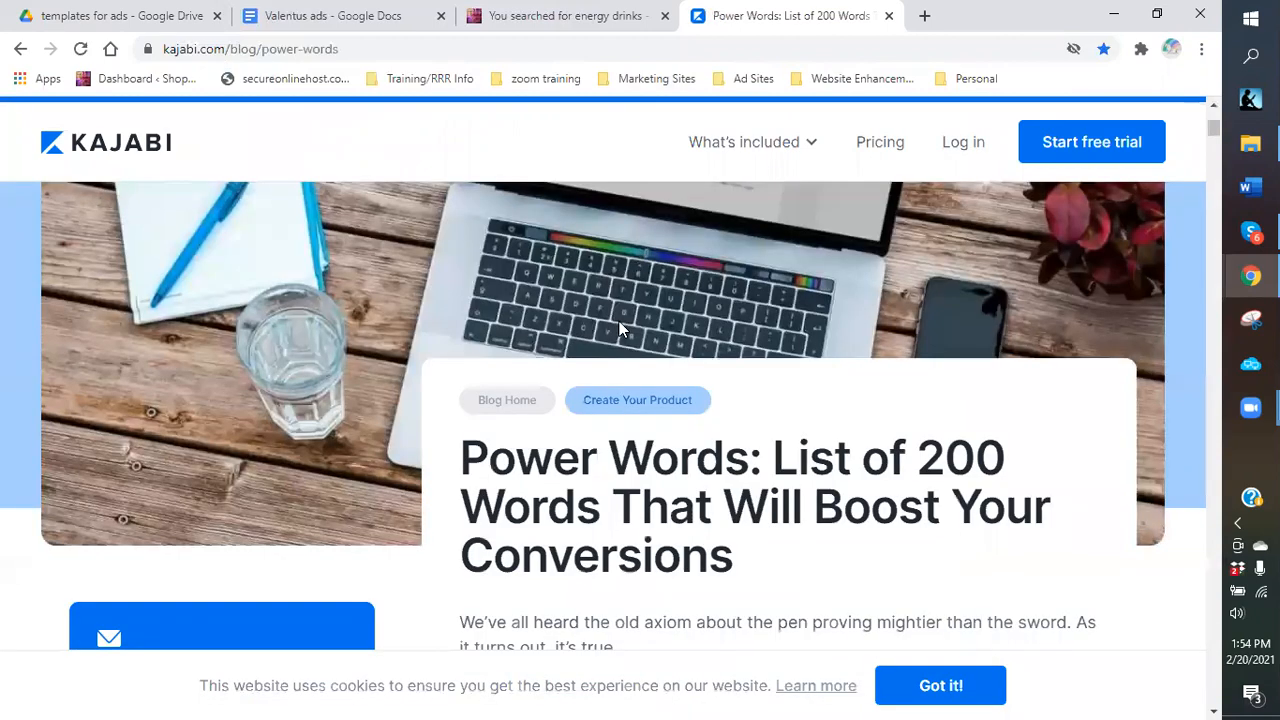
scroll(619, 324, down, 4)
scroll(619, 330, down, 5)
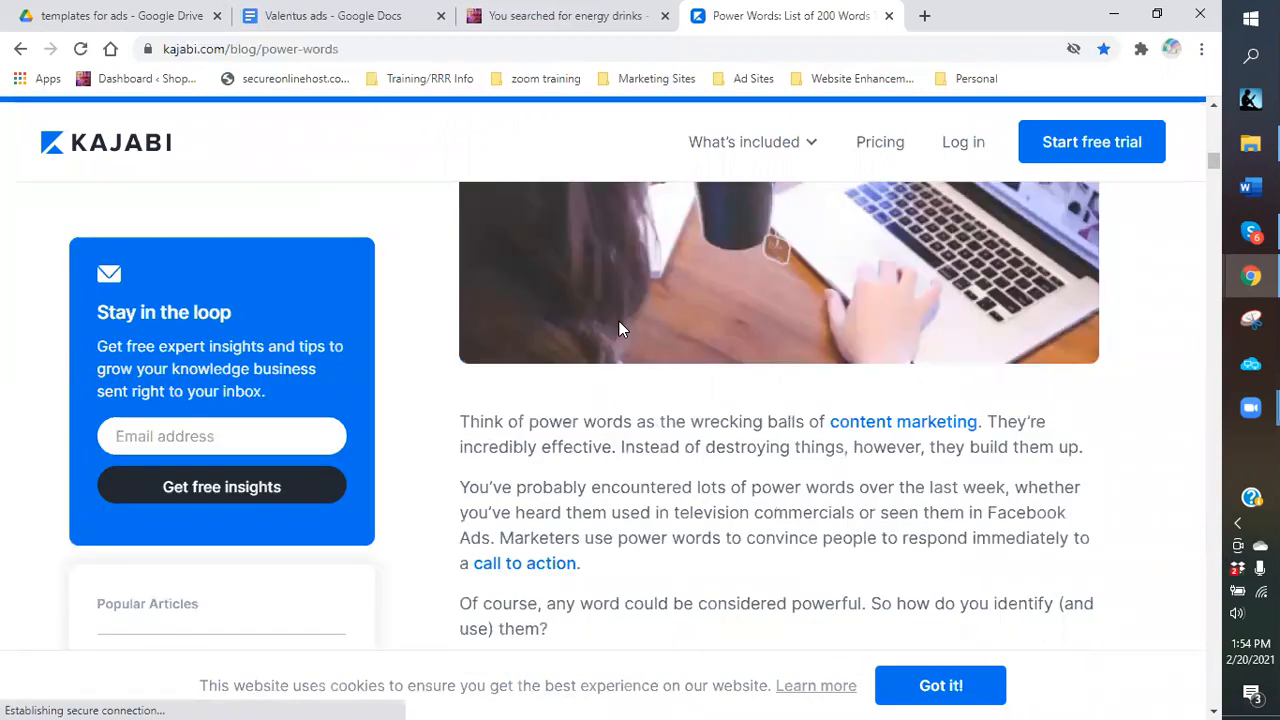
scroll(619, 329, down, 6)
scroll(755, 360, up, 3)
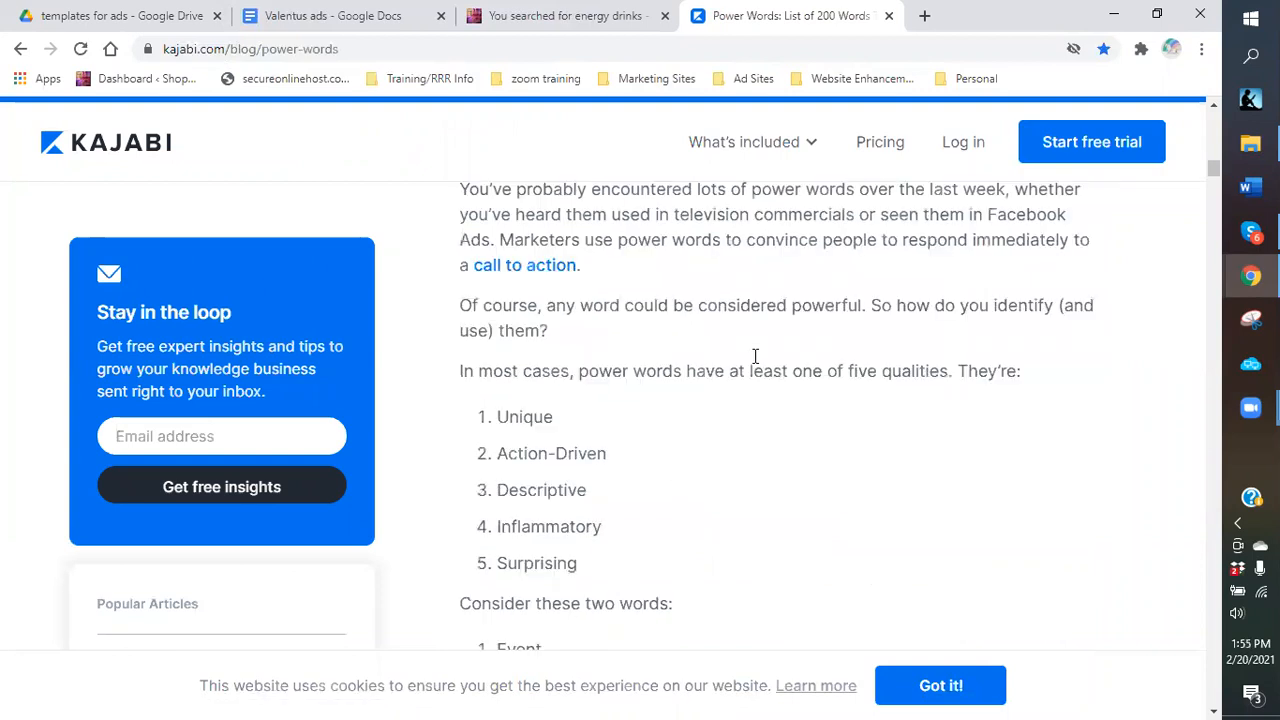
scroll(755, 356, up, 1)
scroll(757, 355, down, 1)
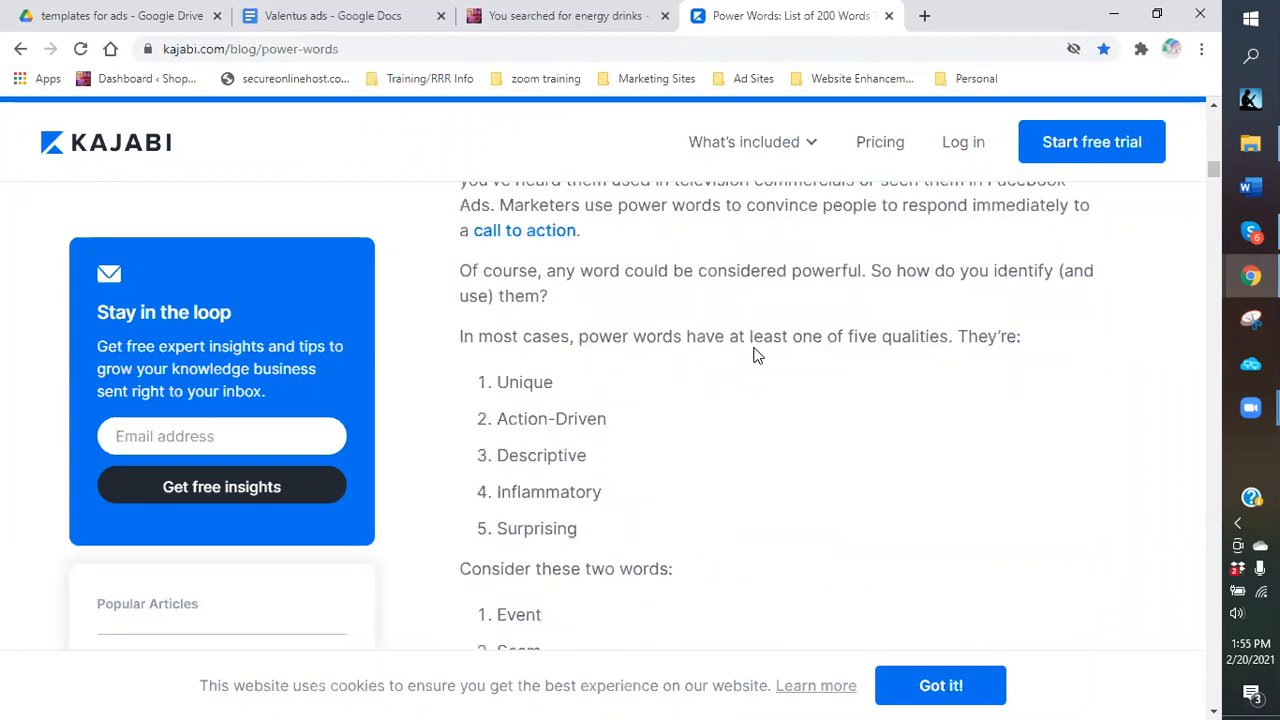
scroll(757, 355, down, 1)
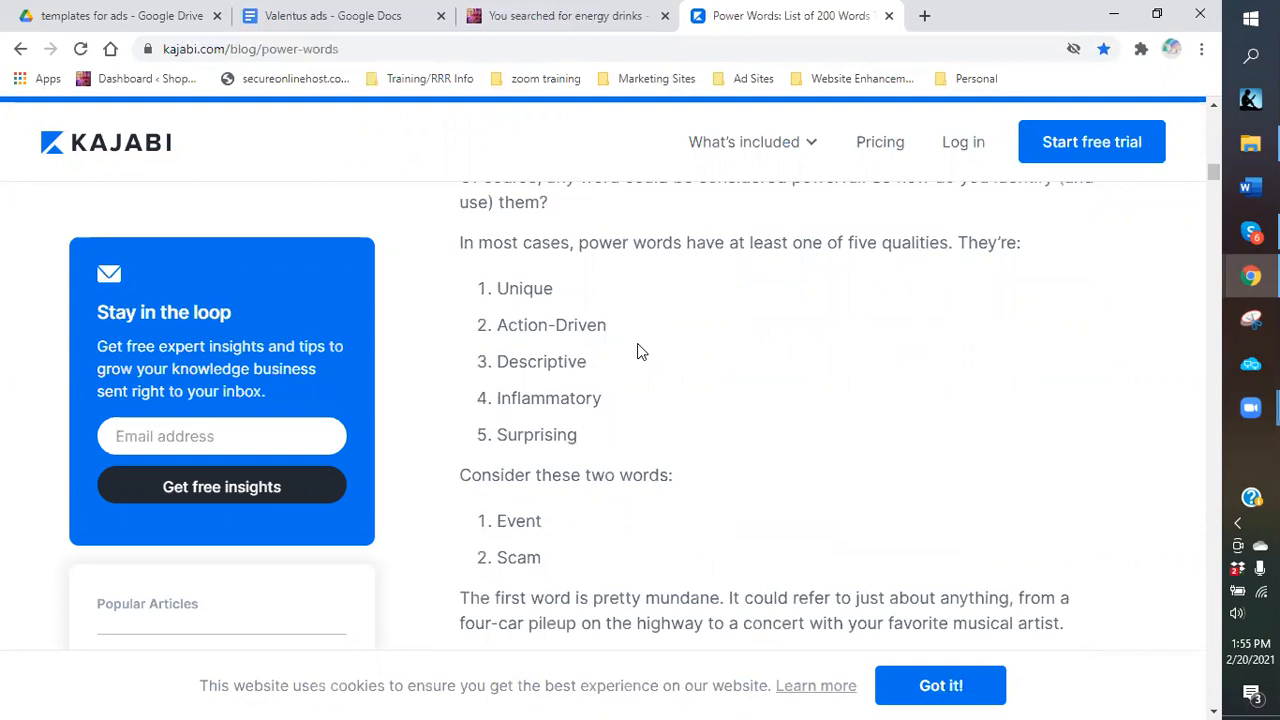
scroll(641, 350, up, 3)
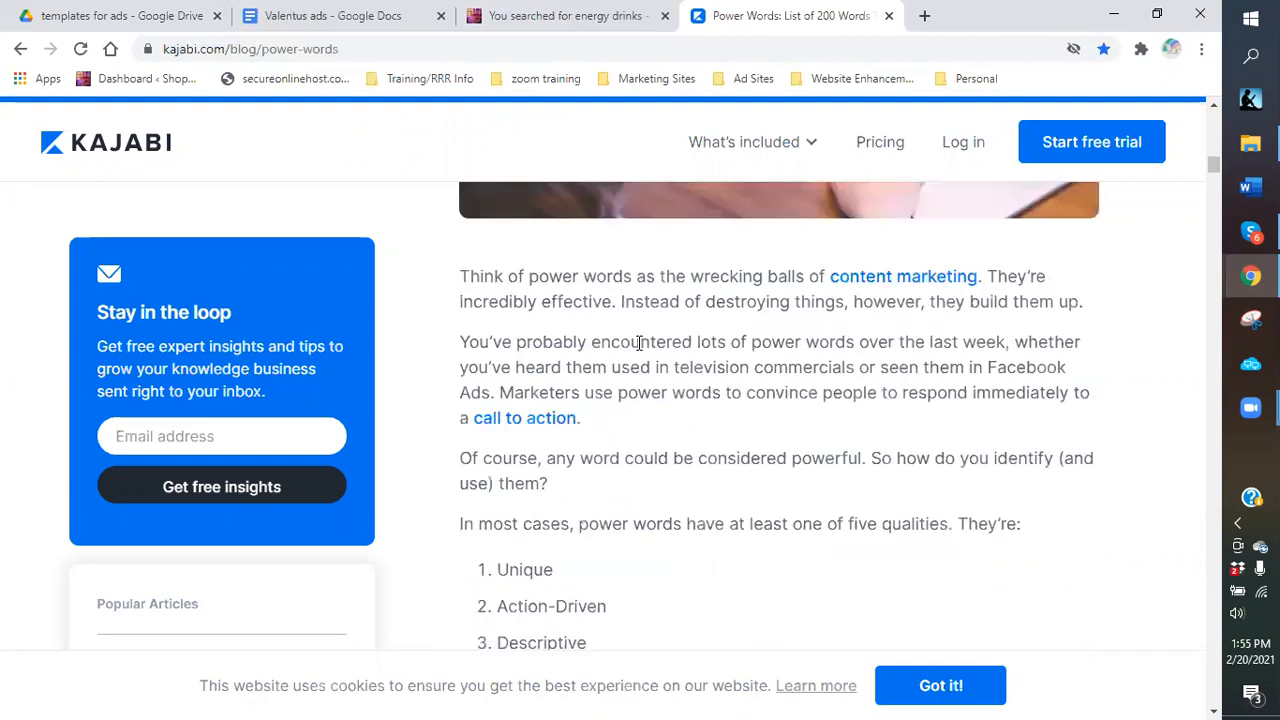
scroll(639, 343, down, 1)
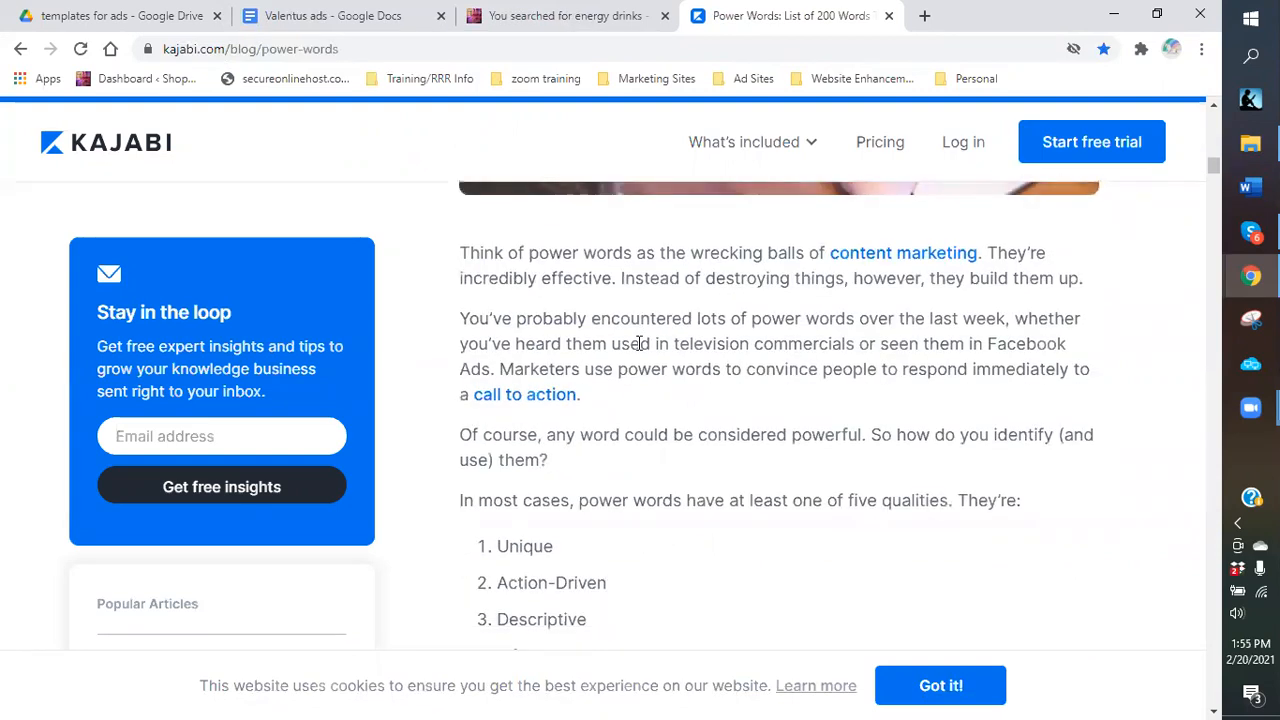
scroll(639, 343, down, 2)
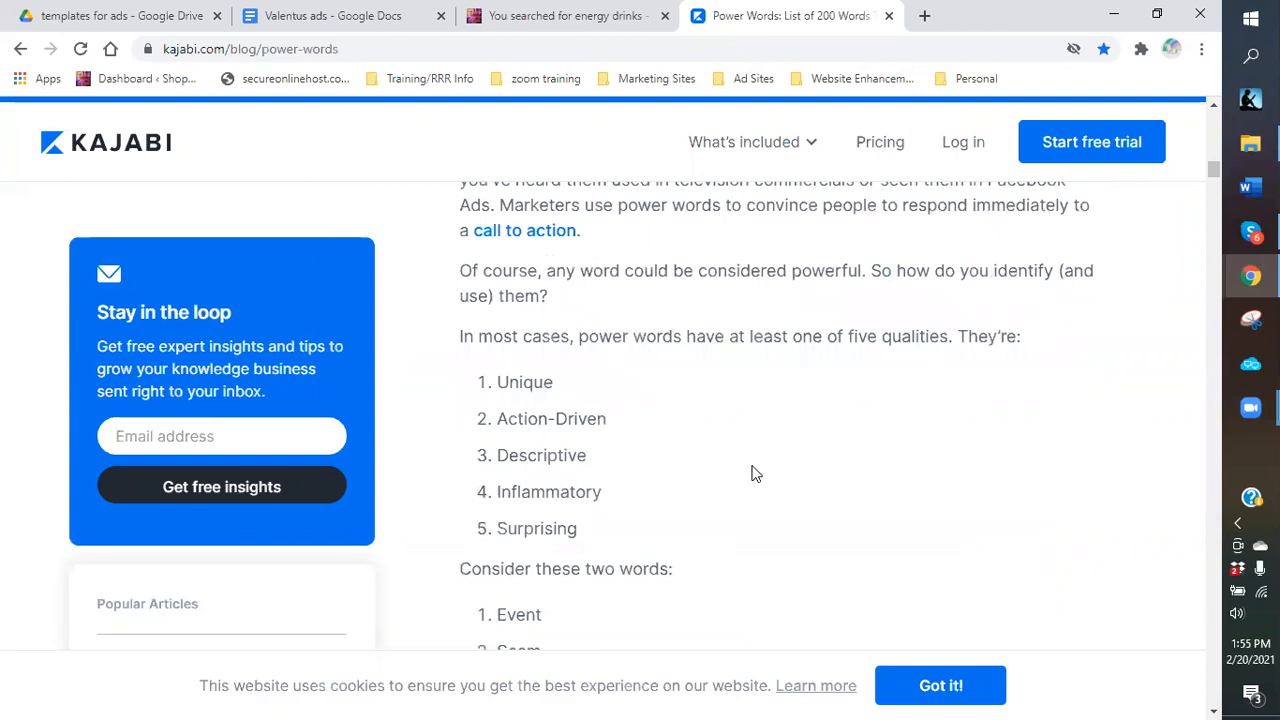
scroll(755, 474, down, 1)
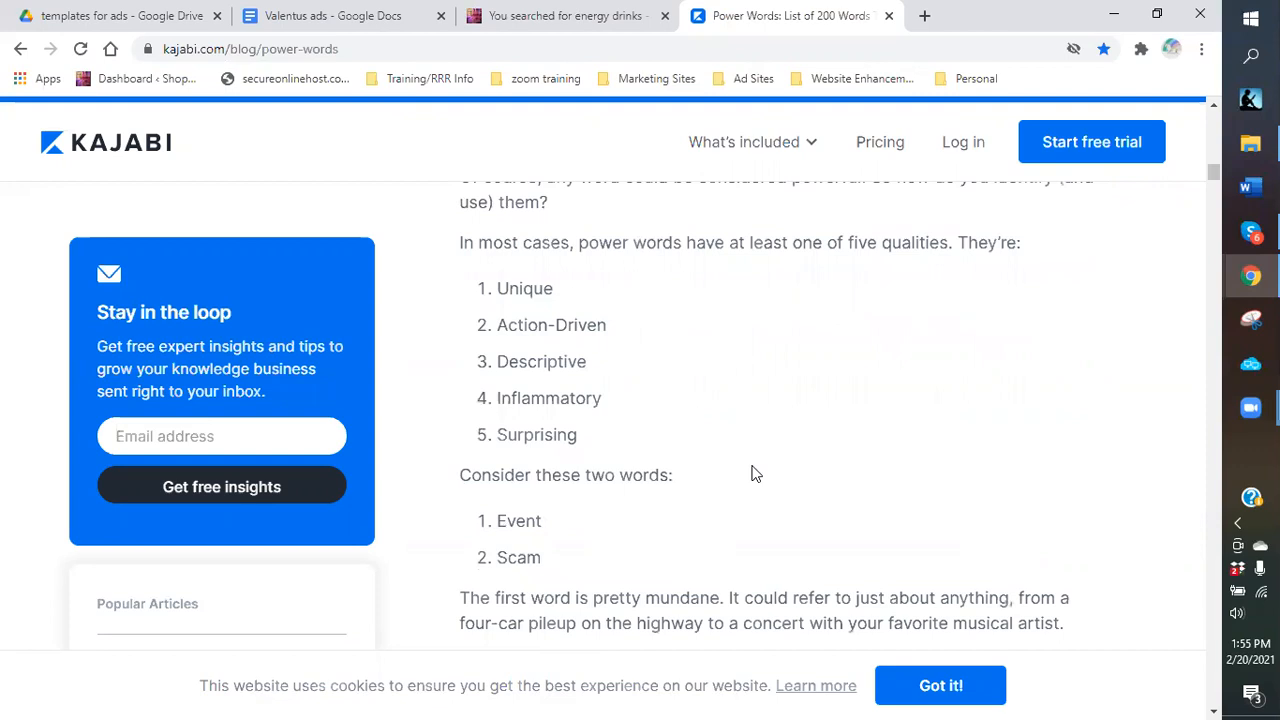
scroll(755, 474, down, 3)
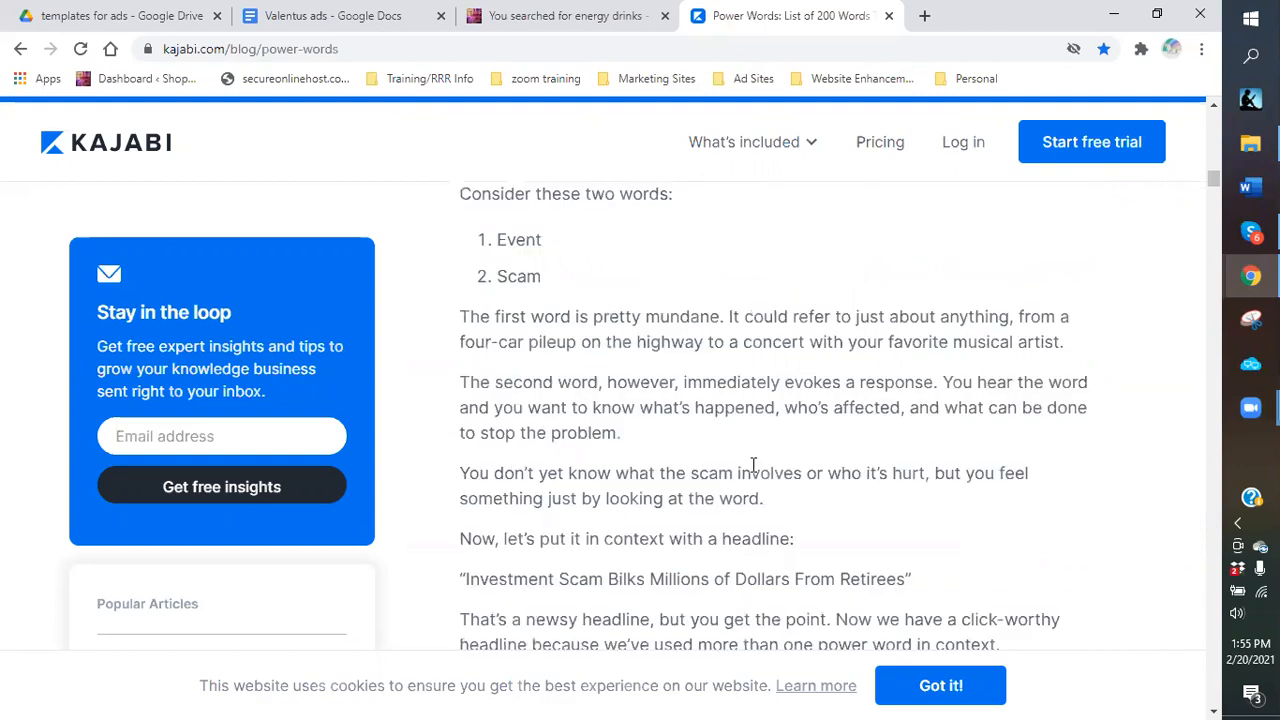
scroll(754, 465, down, 5)
scroll(752, 470, down, 4)
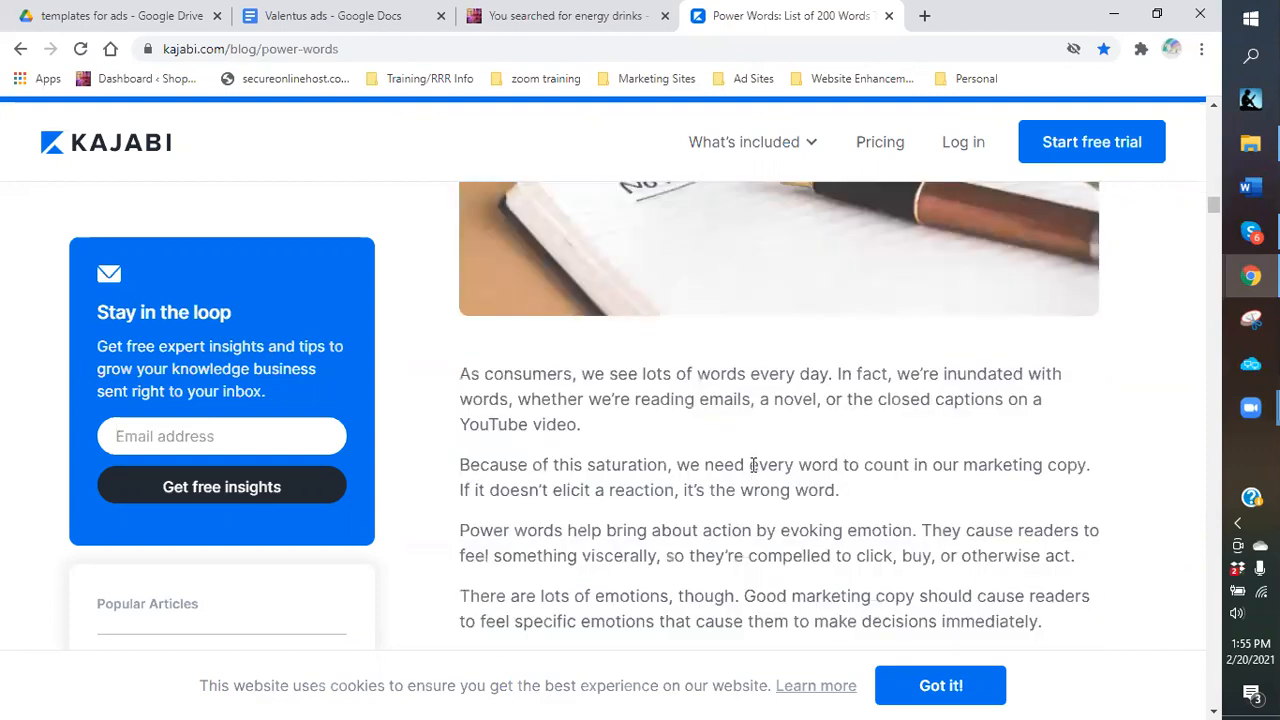
scroll(753, 465, down, 4)
scroll(753, 465, down, 5)
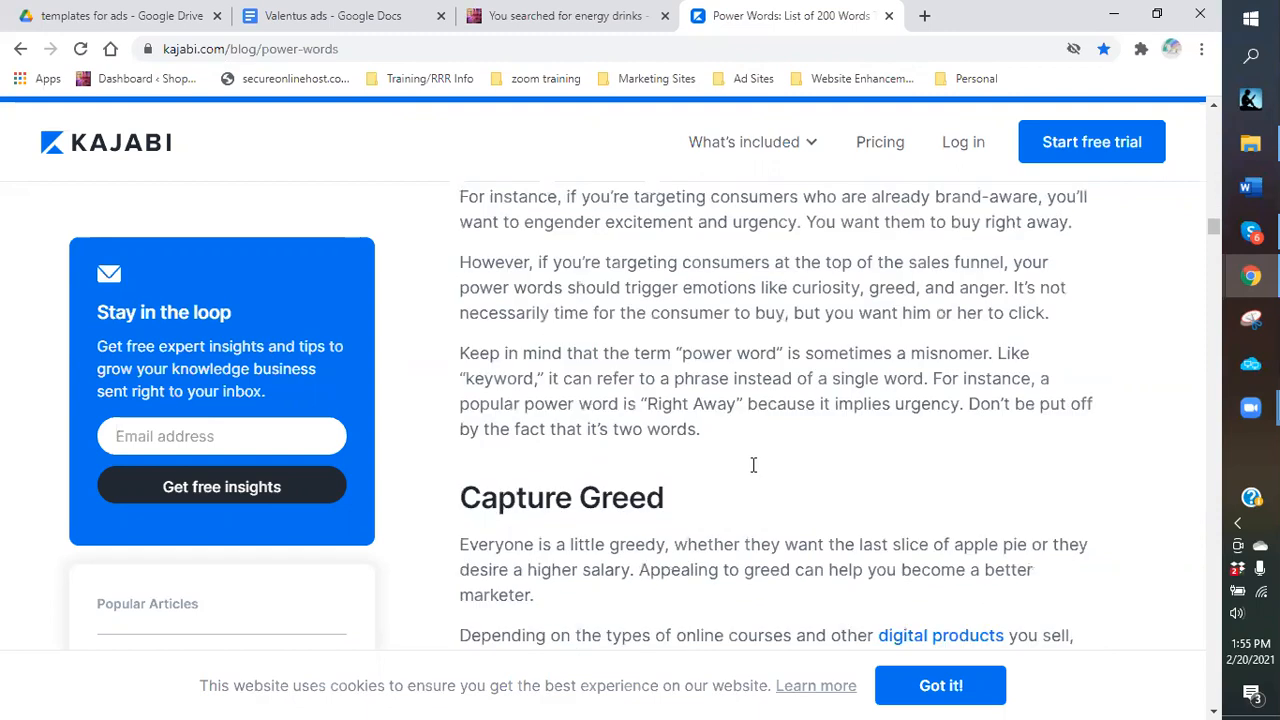
scroll(754, 465, down, 1)
scroll(754, 465, down, 3)
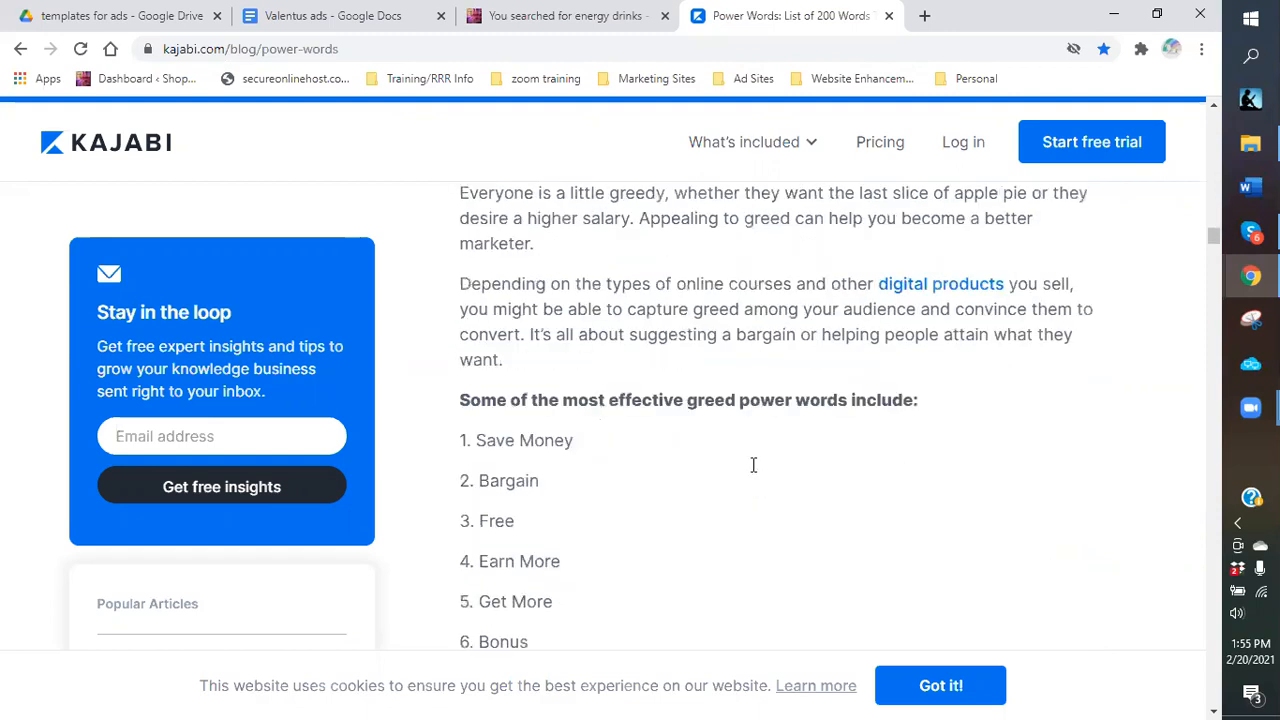
scroll(754, 465, up, 4)
scroll(754, 465, up, 4)
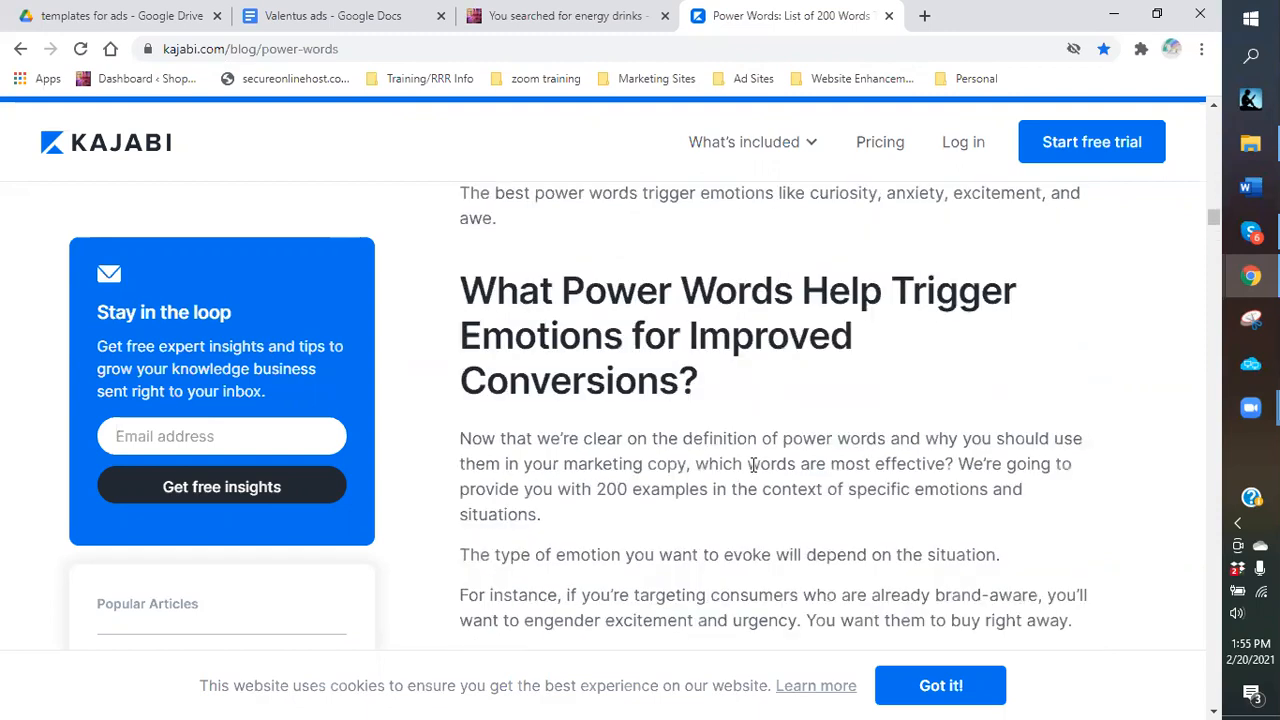
scroll(754, 465, down, 1)
scroll(754, 465, down, 2)
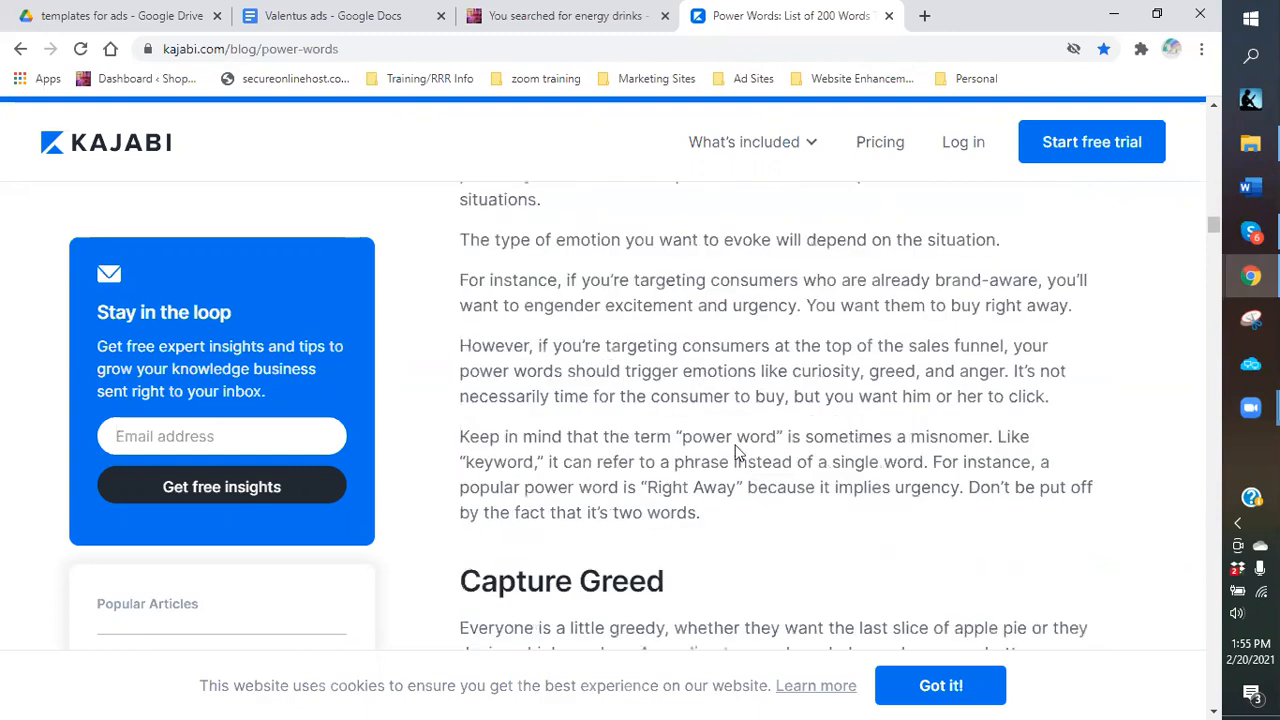
scroll(736, 452, down, 2)
scroll(736, 452, down, 3)
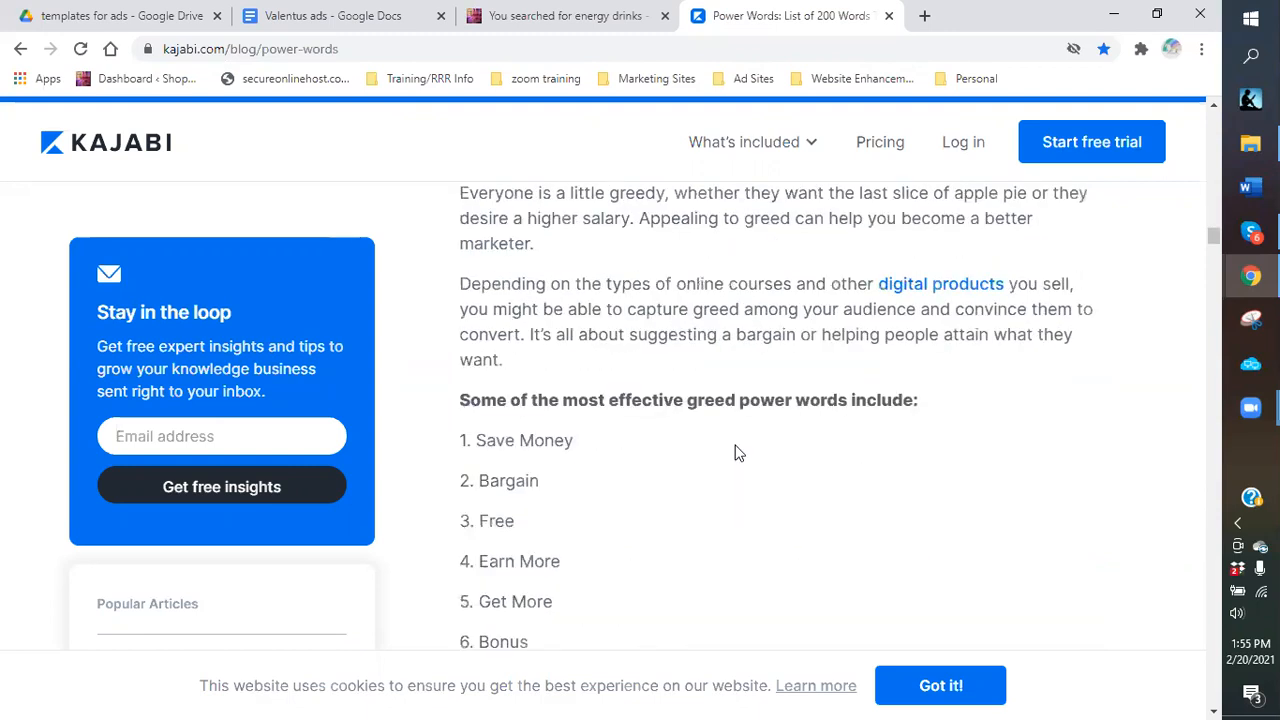
scroll(736, 453, down, 2)
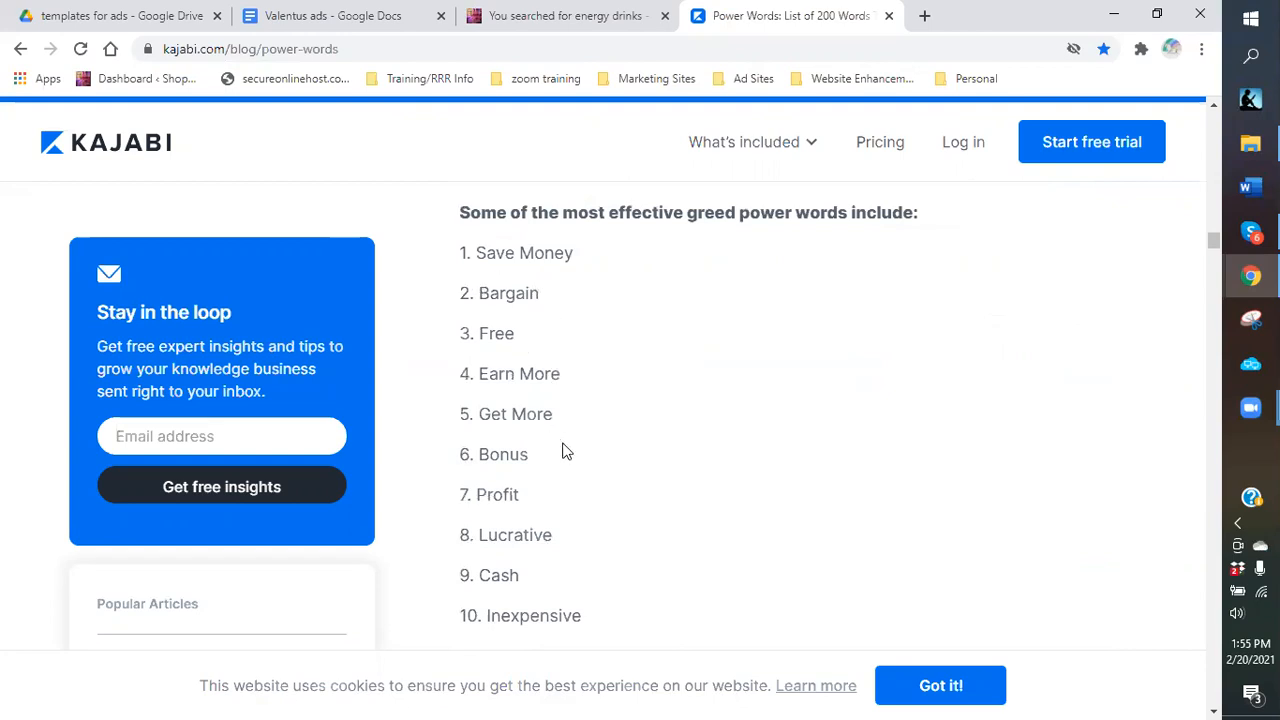
scroll(565, 441, down, 2)
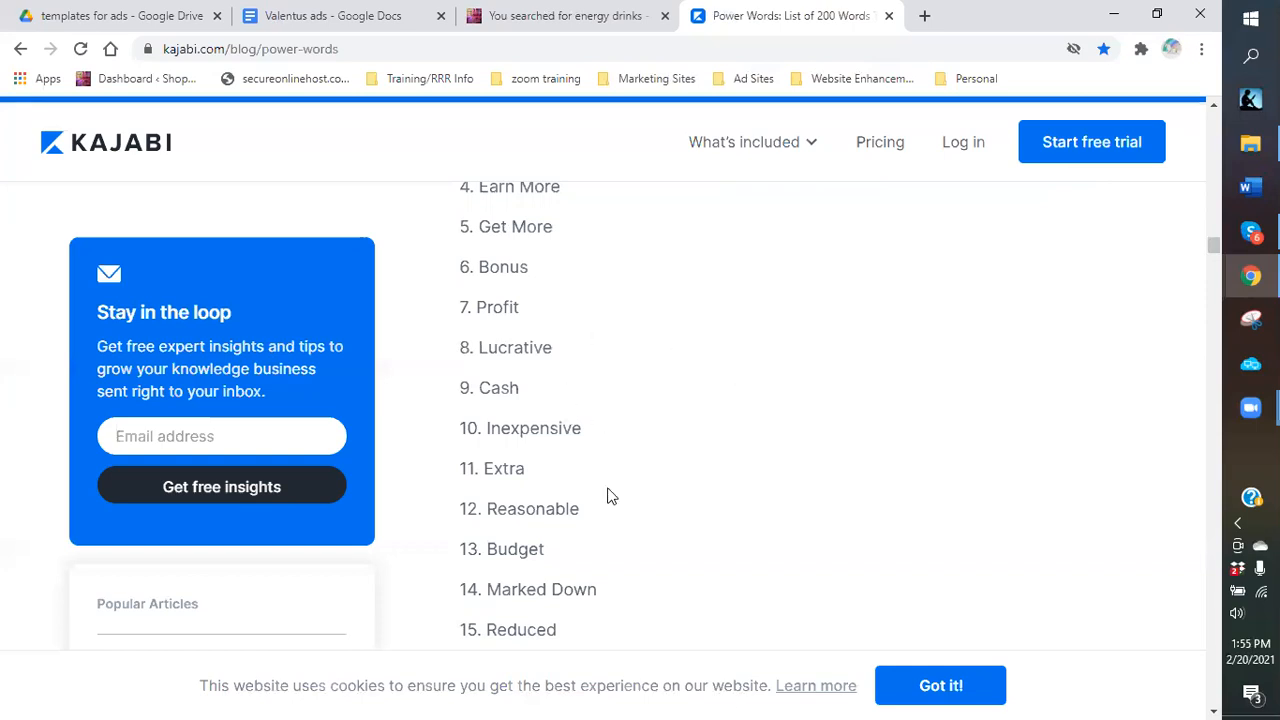
scroll(598, 483, down, 1)
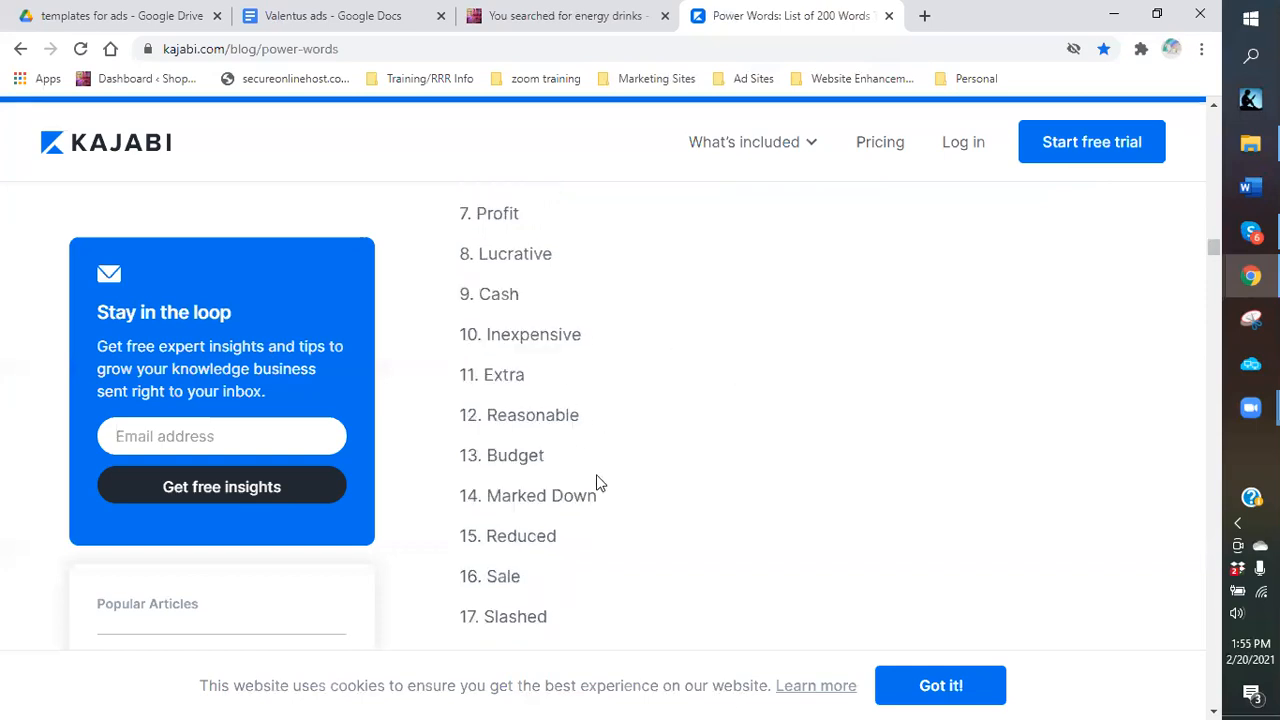
scroll(577, 422, down, 2)
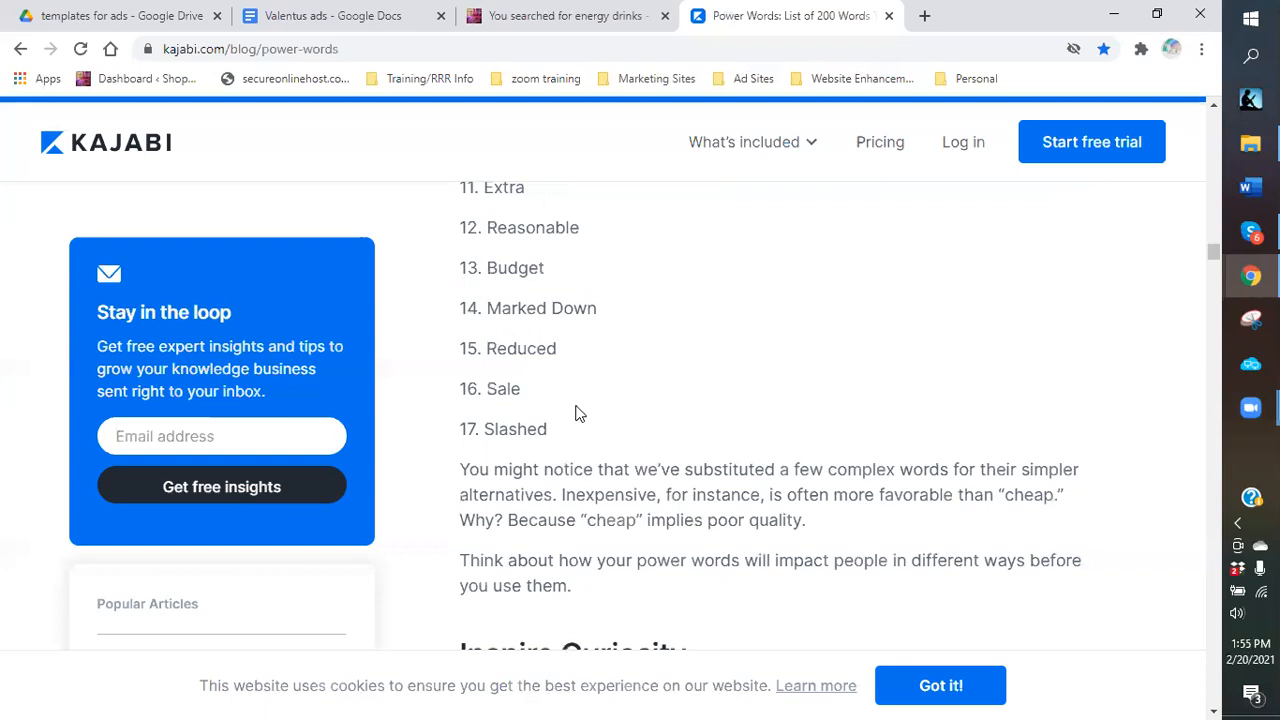
scroll(587, 330, up, 2)
scroll(587, 325, up, 1)
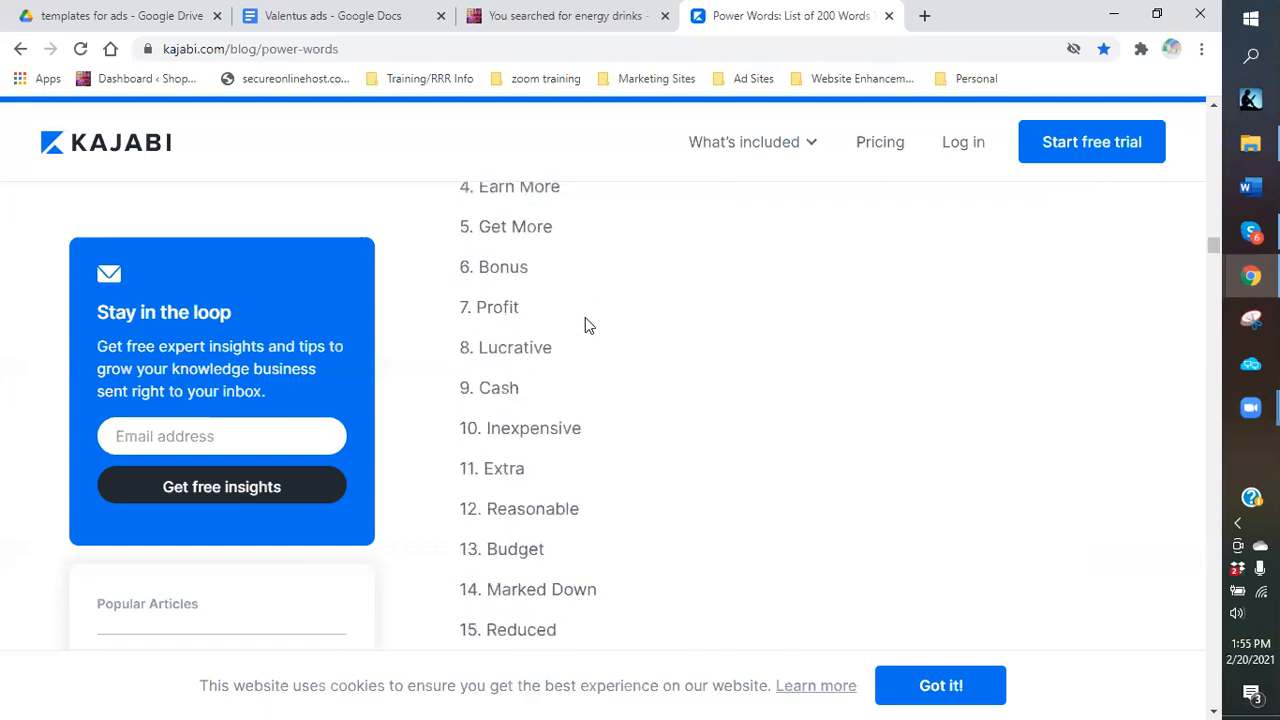
scroll(586, 323, up, 1)
scroll(597, 403, up, 1)
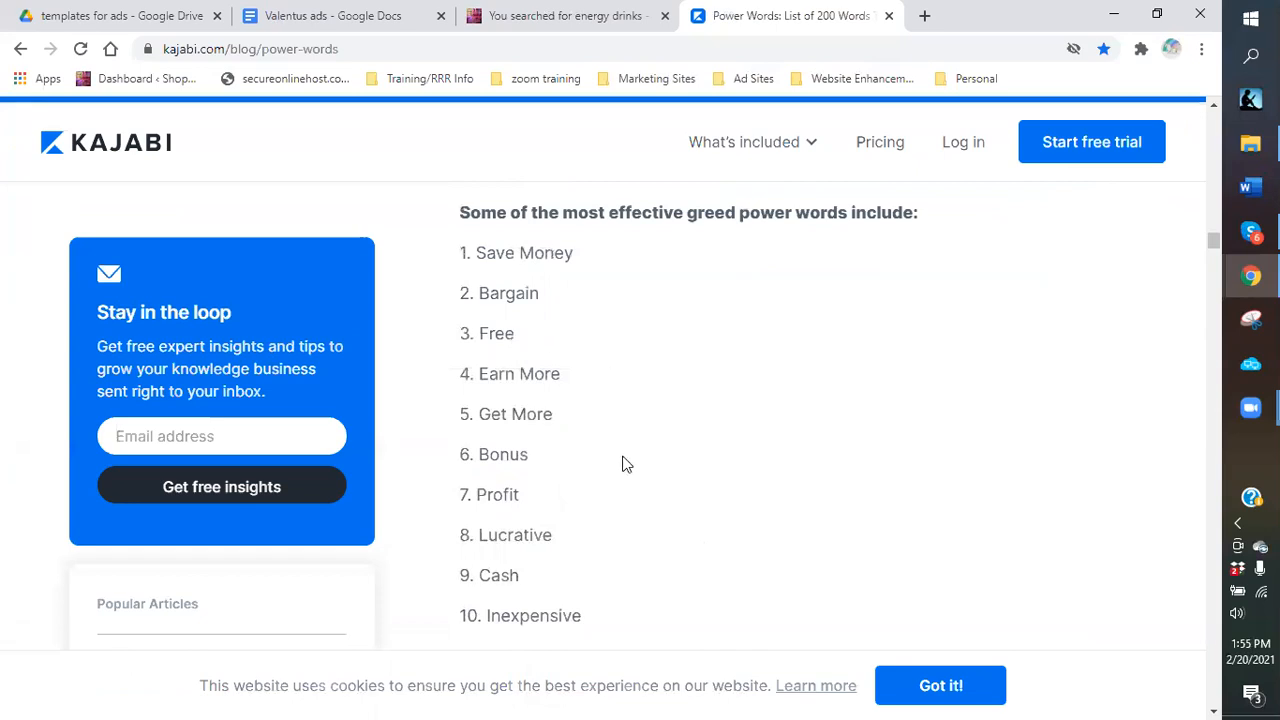
scroll(622, 463, down, 3)
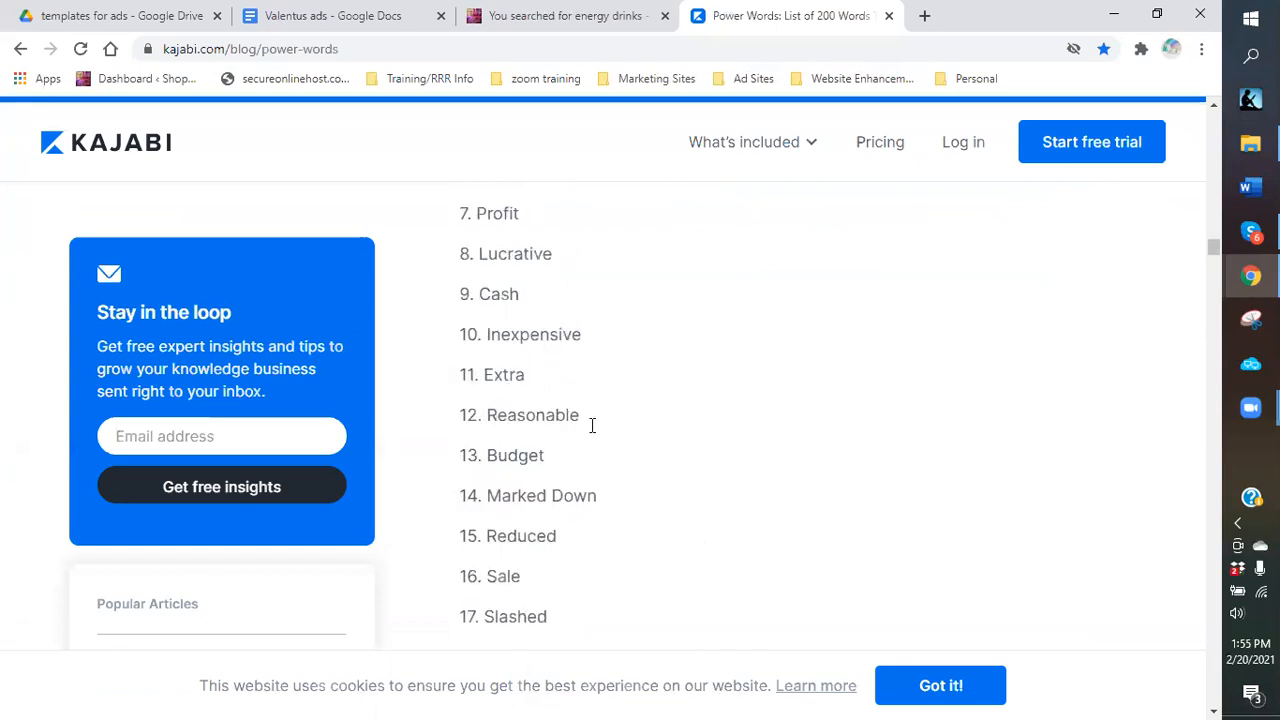
scroll(591, 423, down, 5)
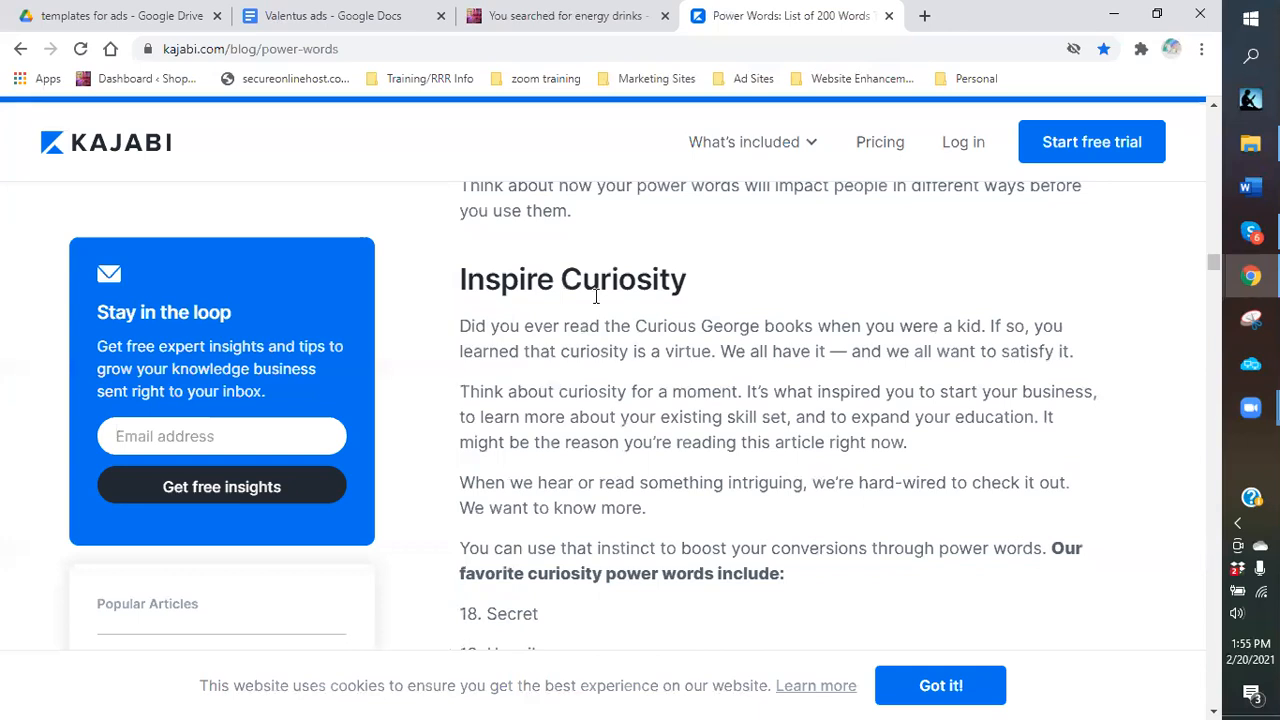
scroll(595, 295, down, 1)
scroll(606, 383, down, 2)
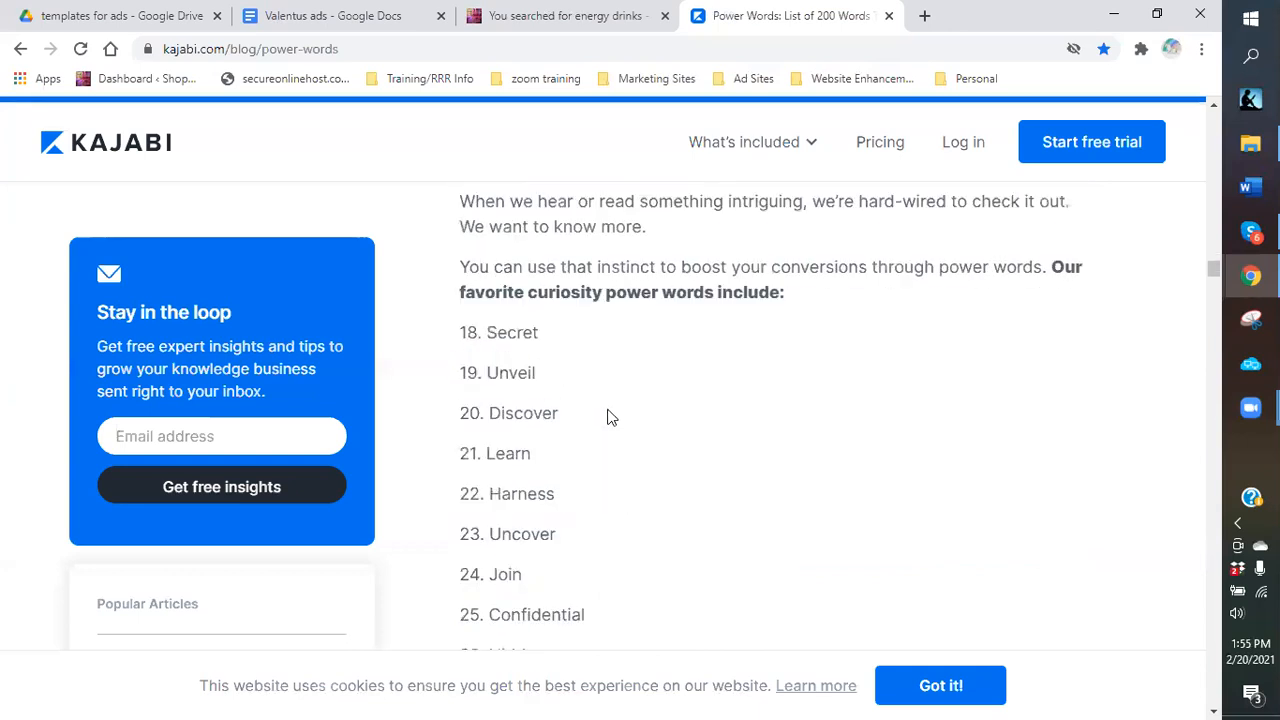
scroll(609, 417, down, 1)
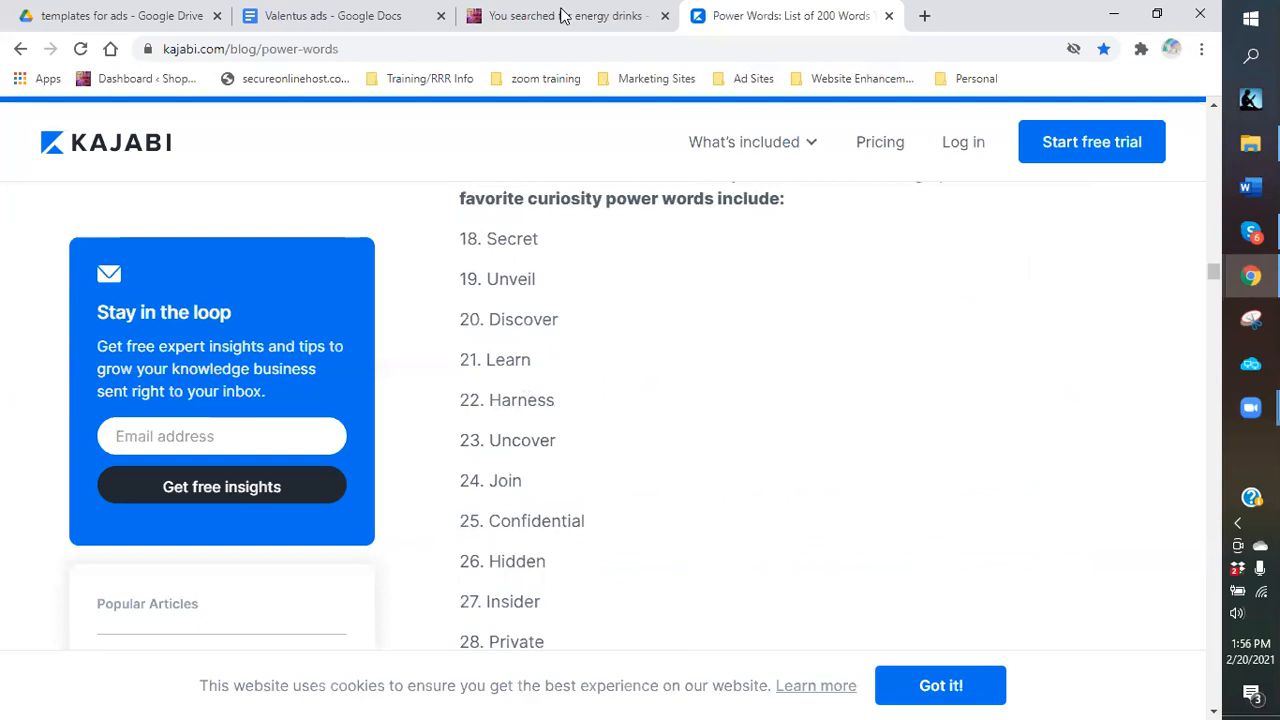
Add the ad title 'Harness your inner goddess with weight loss coffee' to the Valentus ads list.
click(325, 18)
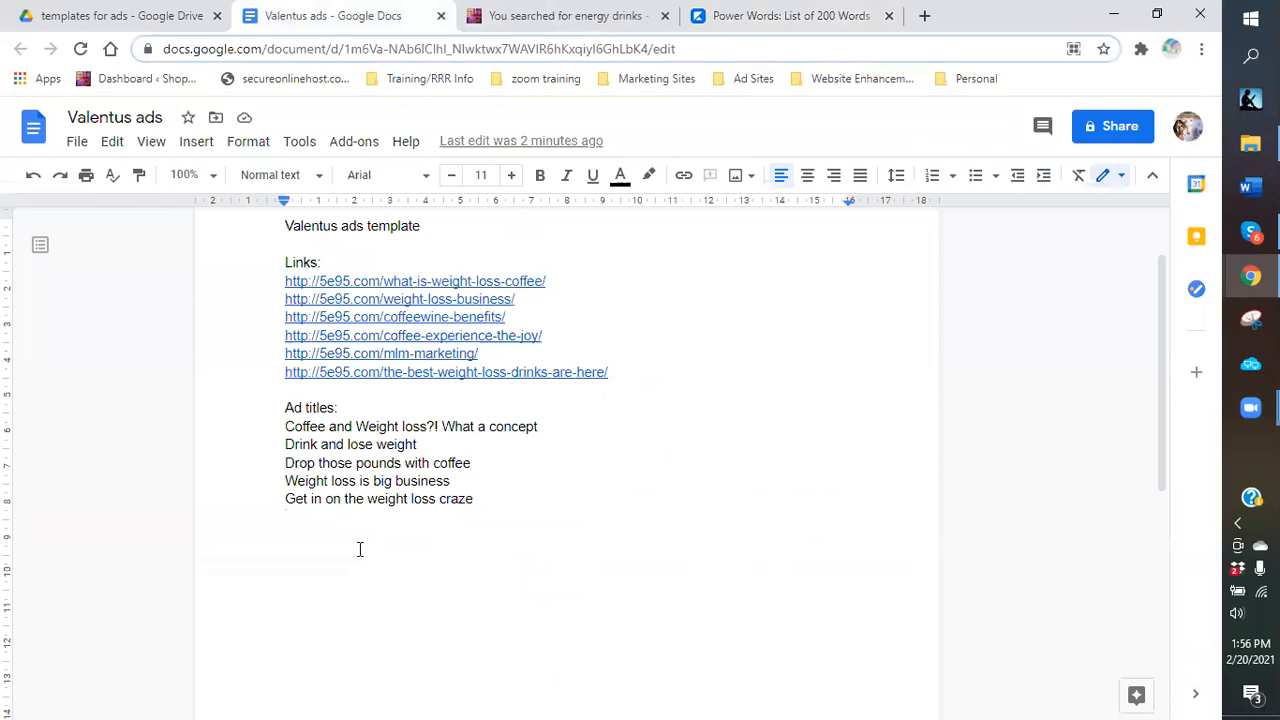
text(Harne)
text(ss yo)
text(ur i)
text(nn)
text(er )
text(godd)
text(ess)
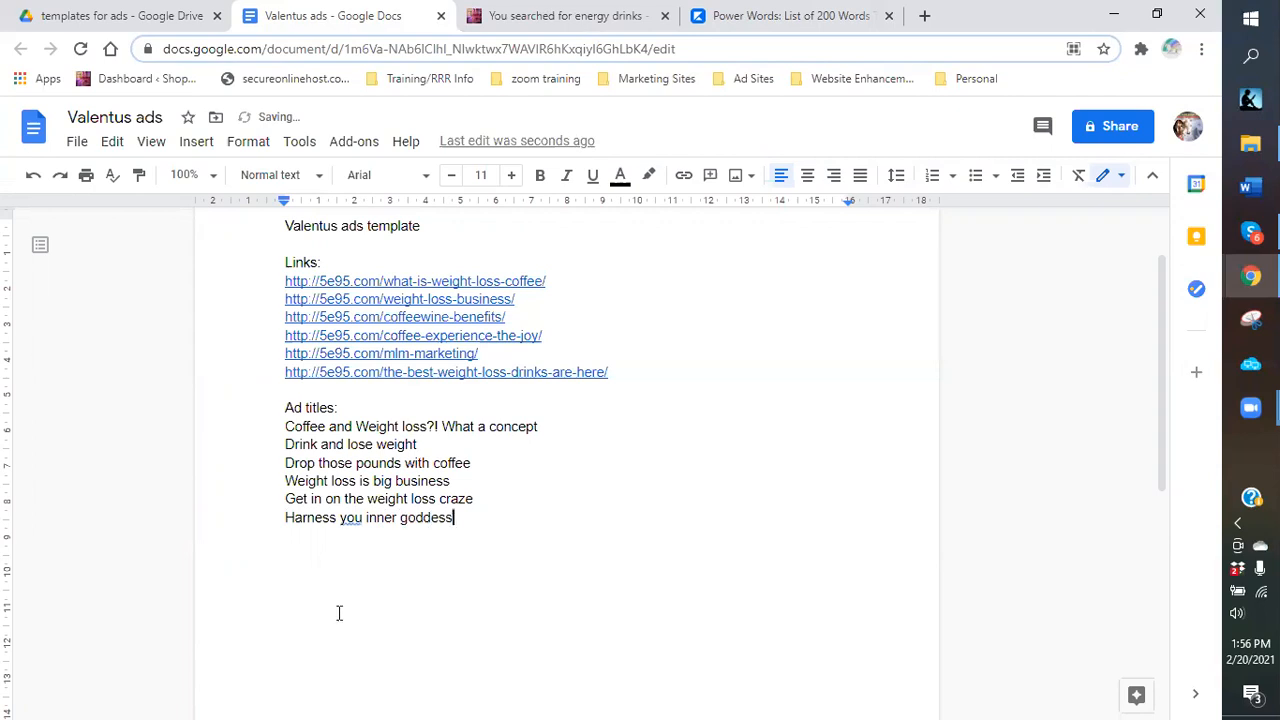
click(364, 521)
text(r)
click(474, 521)
text(with weight loss coffee)
key(Return)
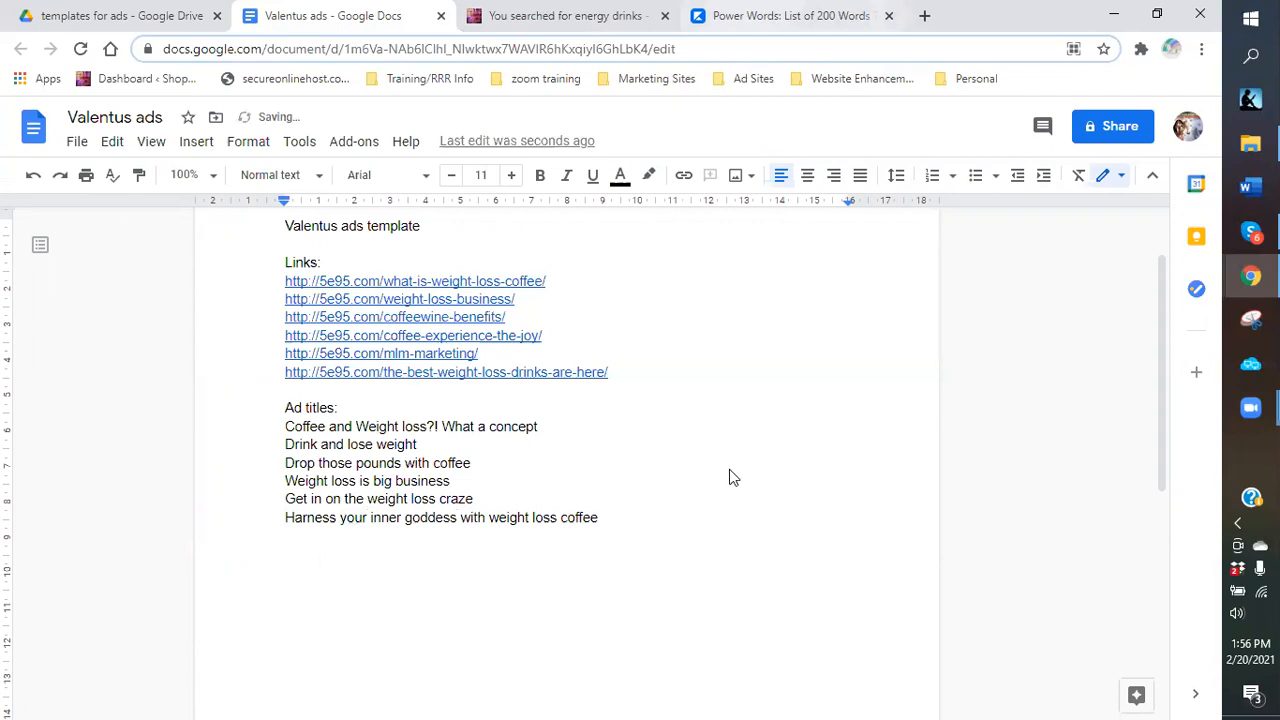
Add the ad title 'Hidden secret to weight loss...coffee' on the empty line below the titles.
scroll(557, 481, down, 1)
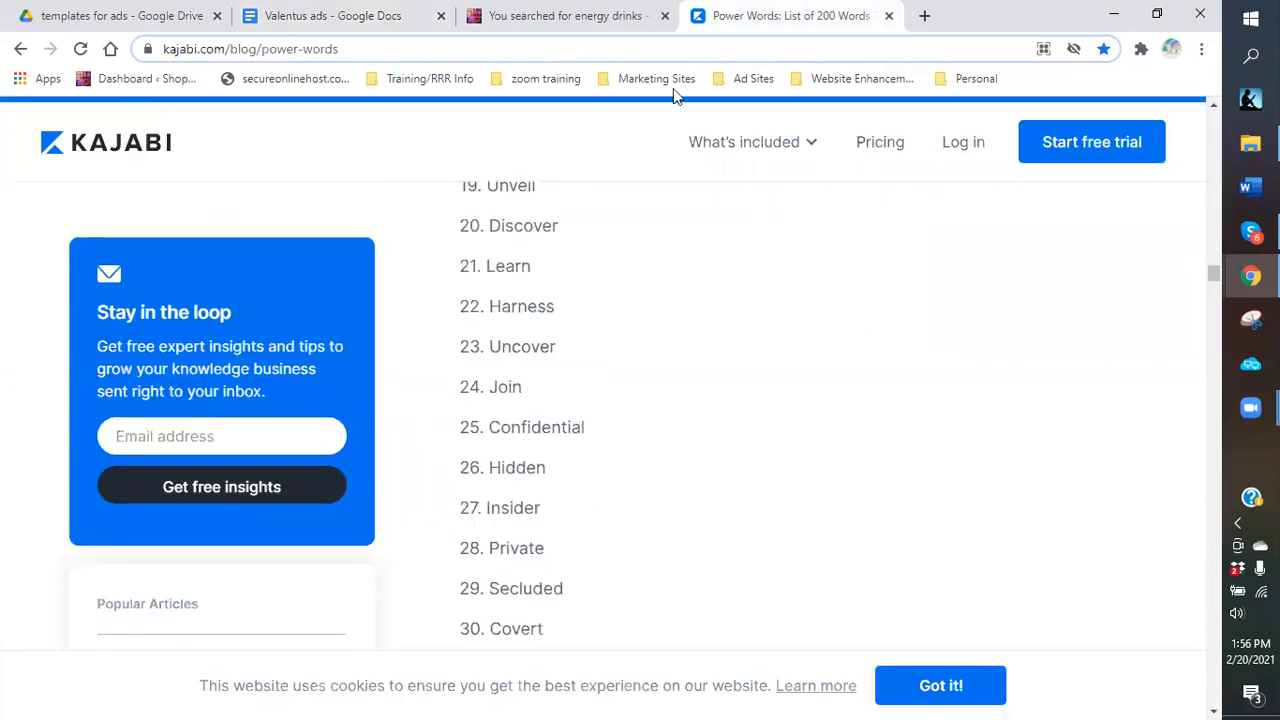
click(330, 22)
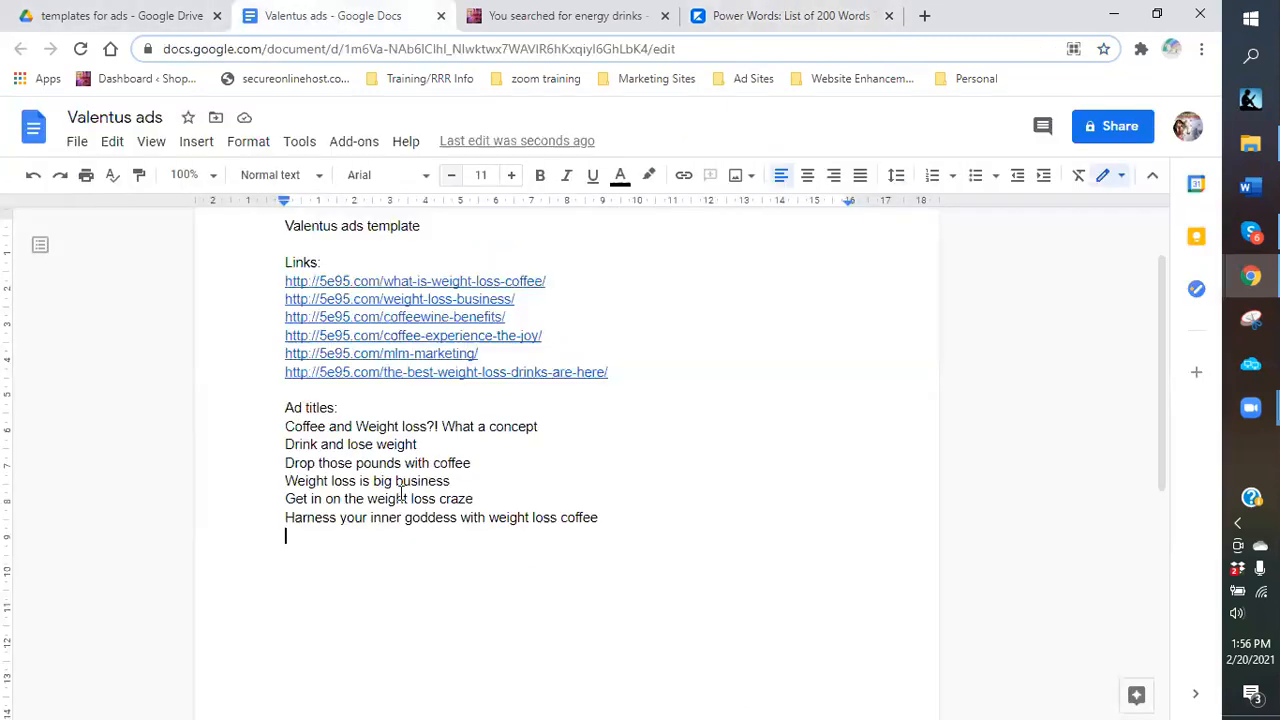
click(401, 493)
text(Hi)
key(BackSpace)
key(BackSpace)
click(226, 538)
text(Hidden)
text( so)
text(cret)
text( to weight)
text( lo)
text(s)
text(s...)
text(cof)
text(fee)
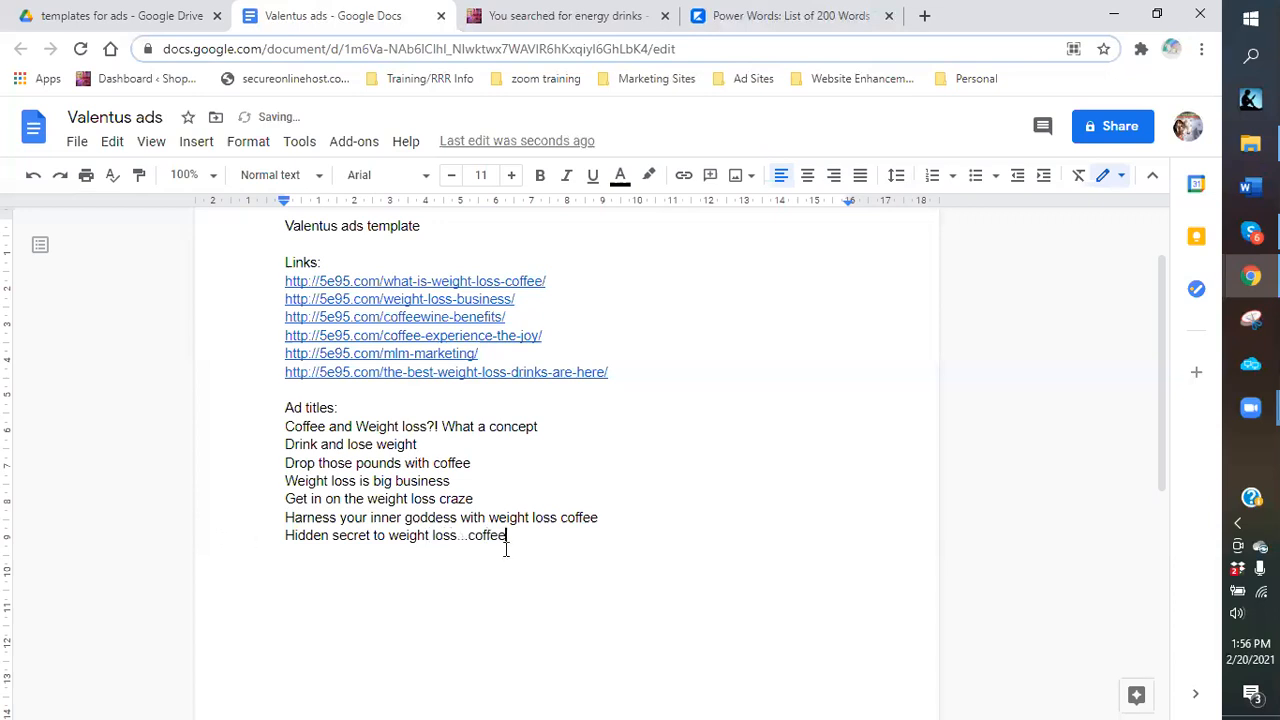
key(Return)
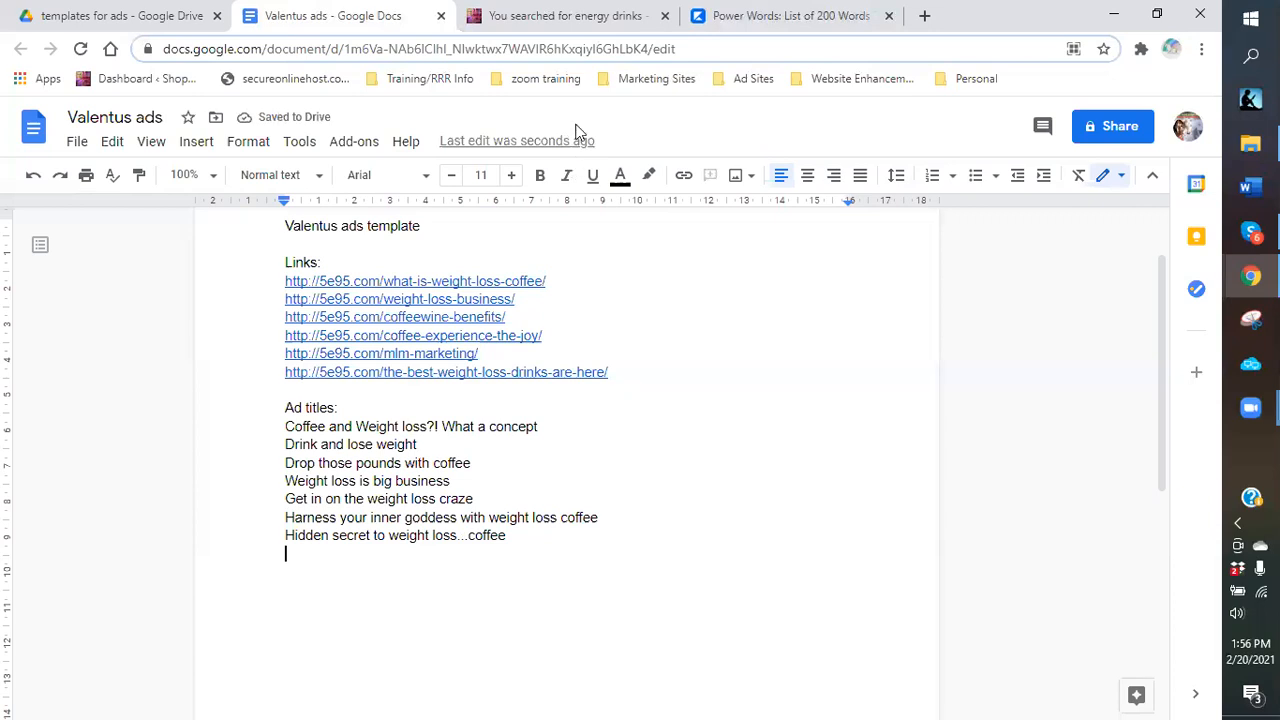
Copy the Power Words article's web address from the address bar.
drag(372, 49, 163, 49)
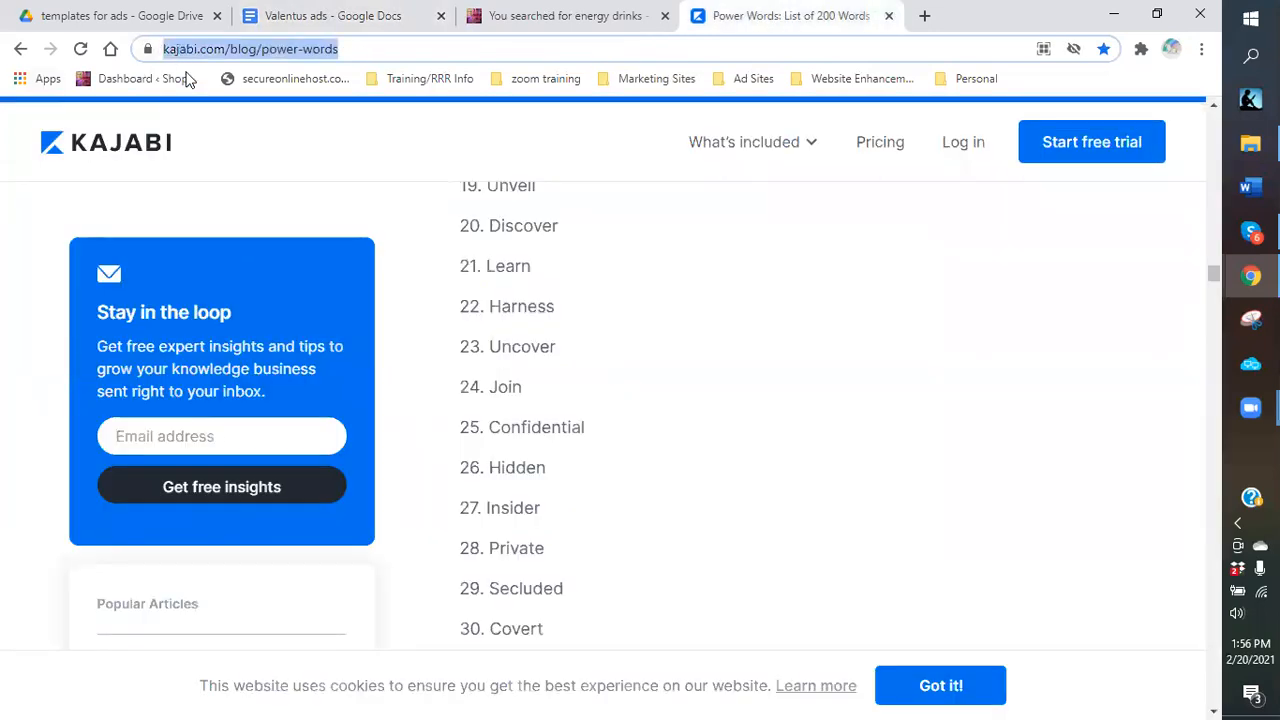
right_click(174, 49)
click(670, 637)
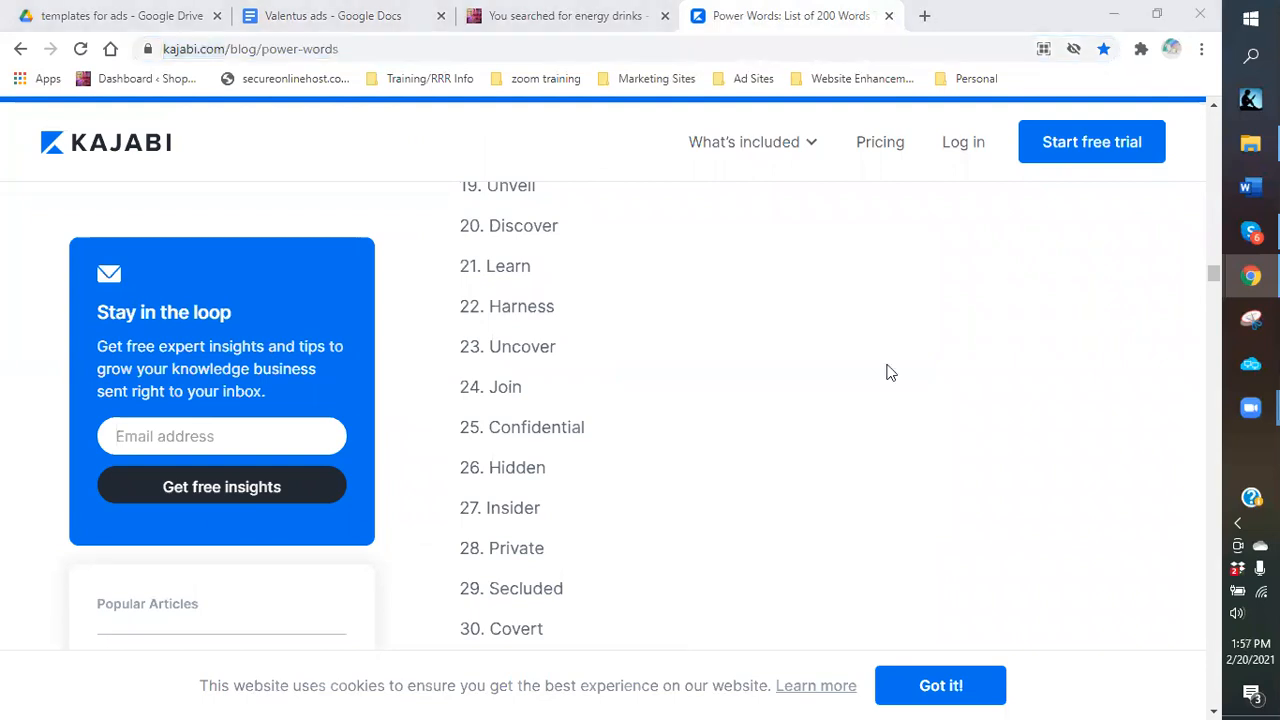
Scroll to the Evoke Laziness power words (Quickly, Shortcut, Hack), then return to the Valentus ads doc.
scroll(760, 407, down, 3)
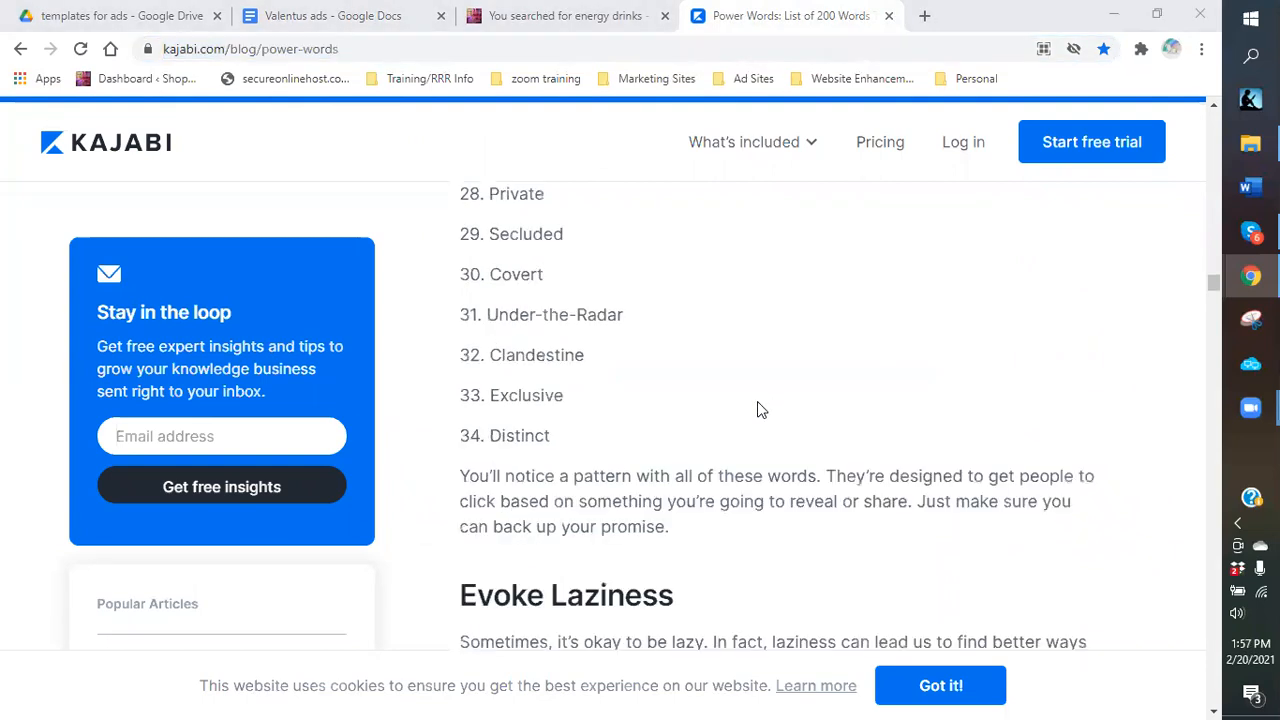
scroll(757, 408, down, 2)
scroll(755, 410, up, 2)
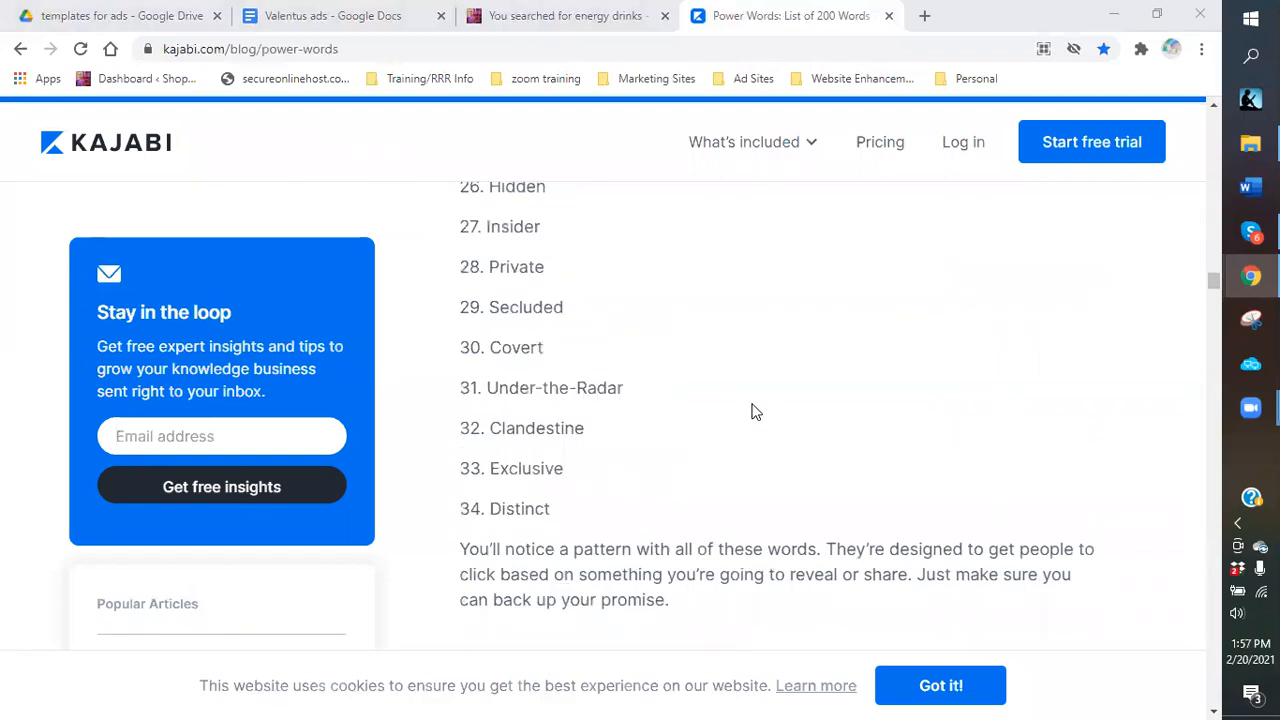
scroll(700, 415, down, 3)
scroll(655, 460, down, 3)
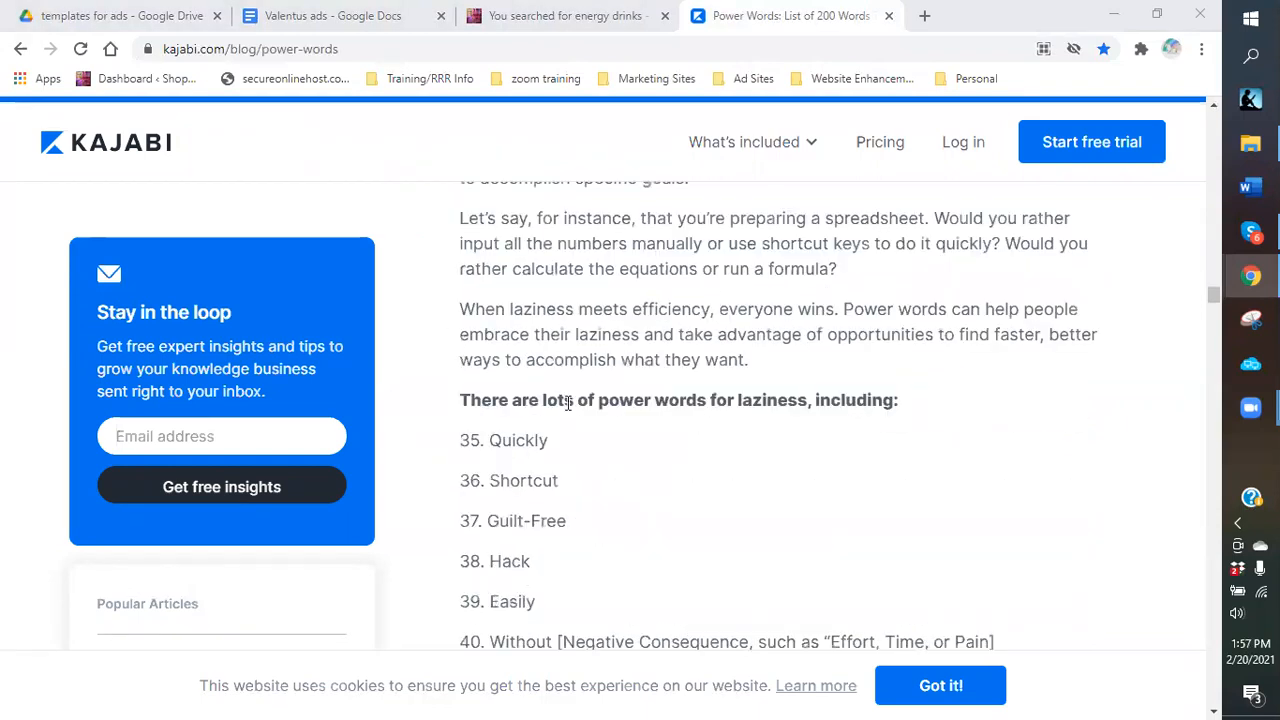
scroll(568, 402, up, 2)
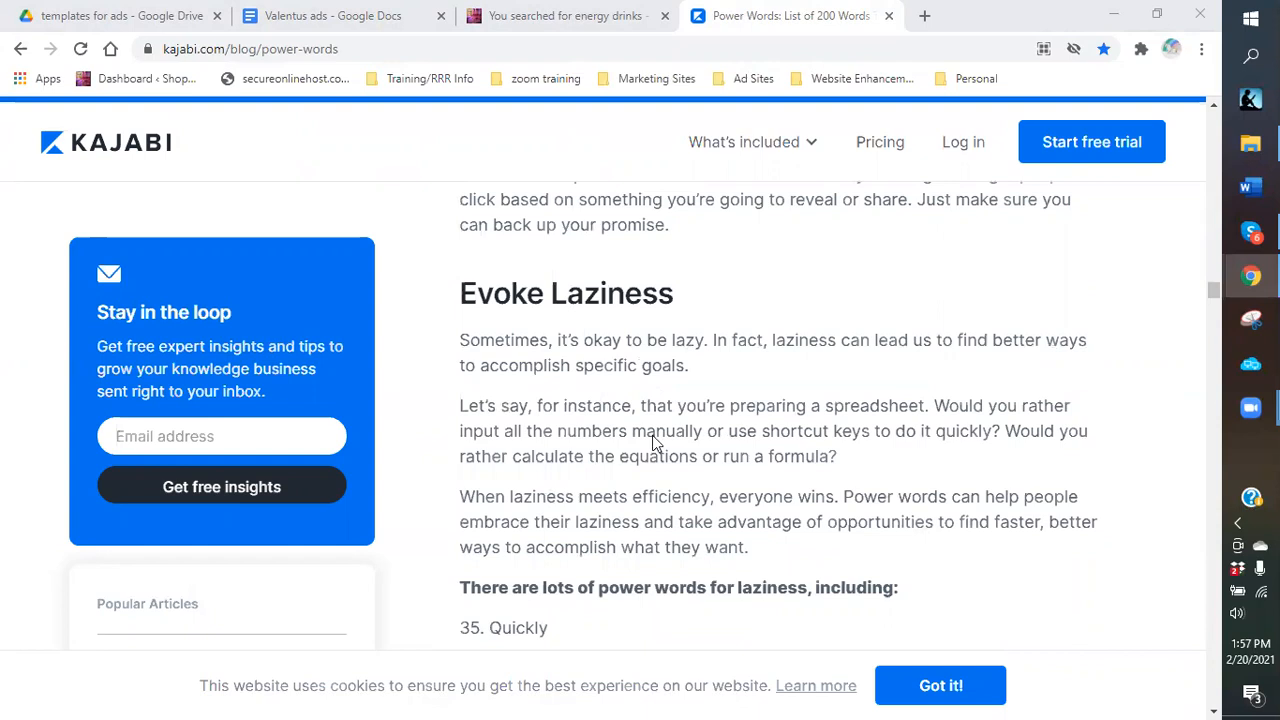
scroll(645, 440, down, 2)
scroll(525, 420, down, 1)
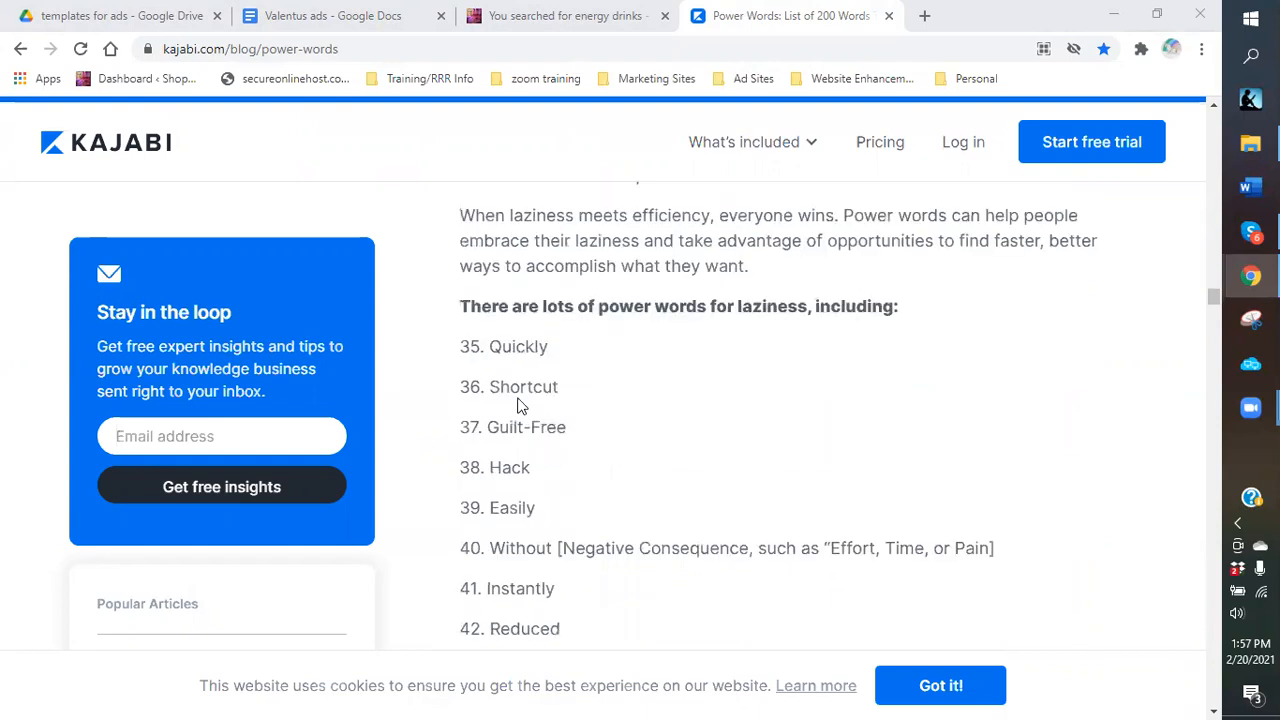
click(358, 32)
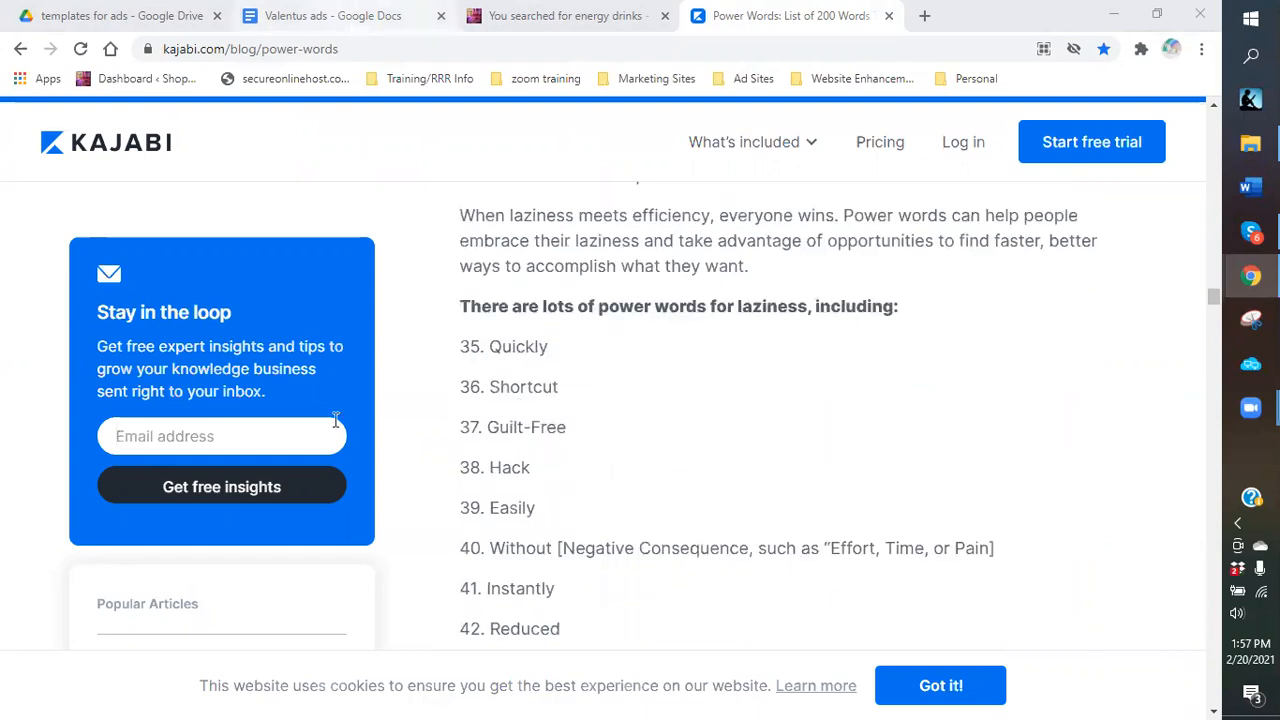
click(312, 500)
Add 'Shortcut to weight loss...COFFEE' as the eighth ad title, then go back to the Power Words article.
text(Sh)
key(BackSpace)
key(BackSpace)
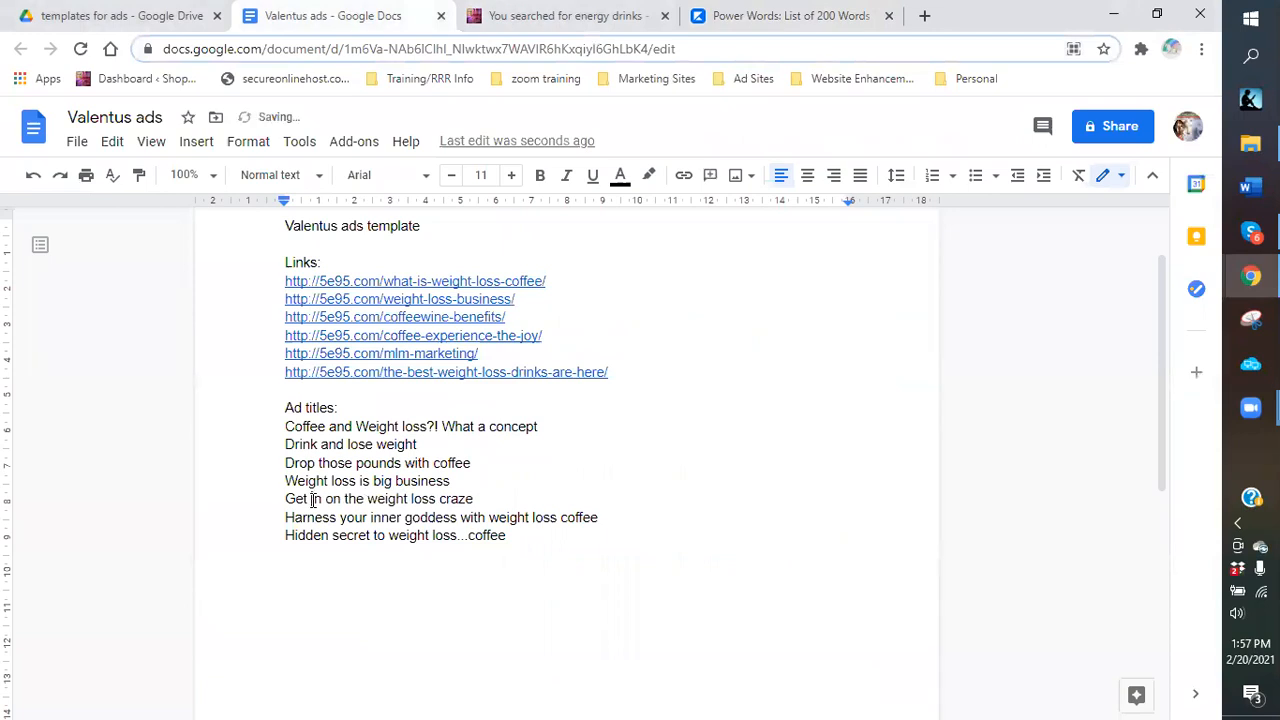
click(318, 562)
text(Shortcut to weight loss...COFFEE)
key(Return)
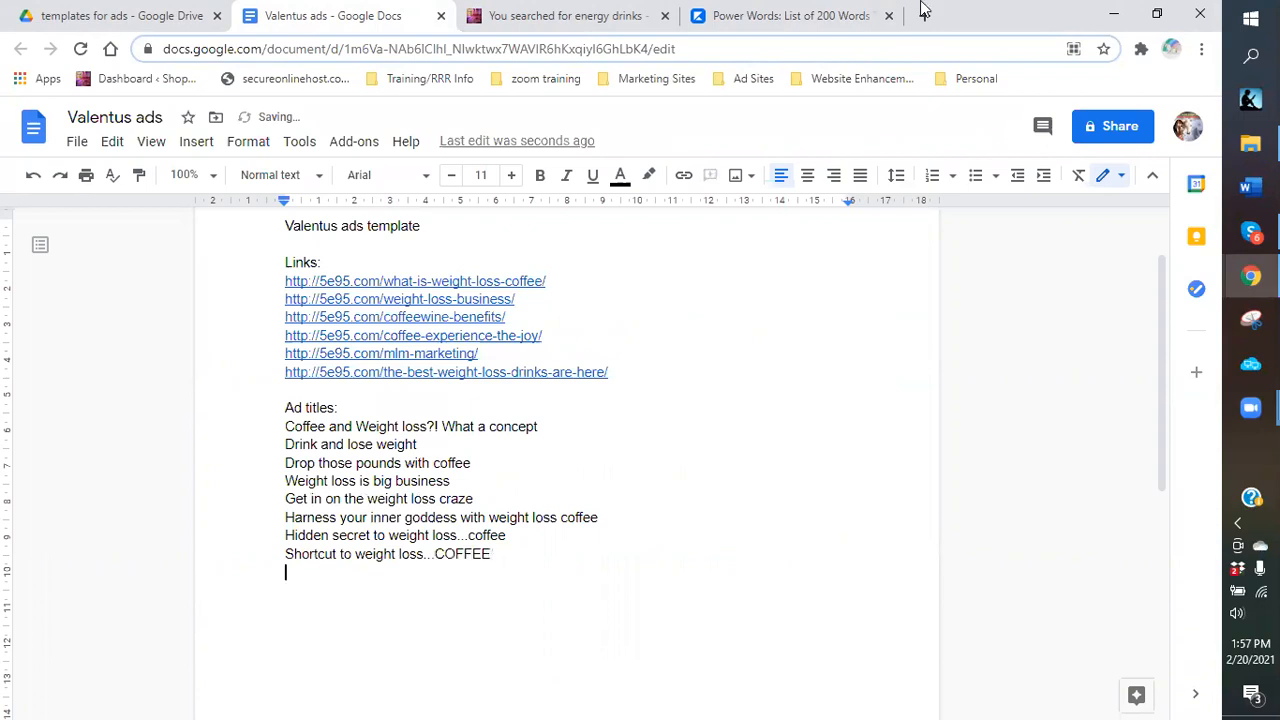
click(765, 22)
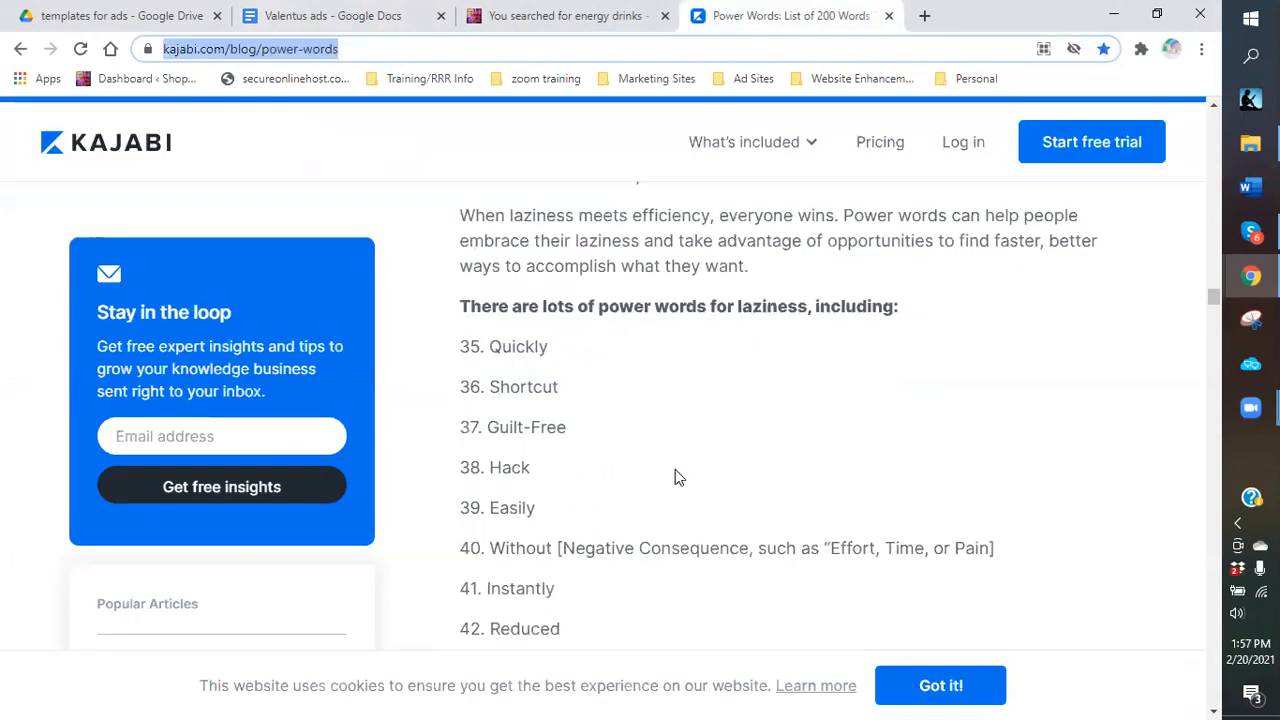
Review the Kajabi article's lust words 51–60 and vanity words 61–70, then return to Valentus ads.
scroll(558, 510, down, 1)
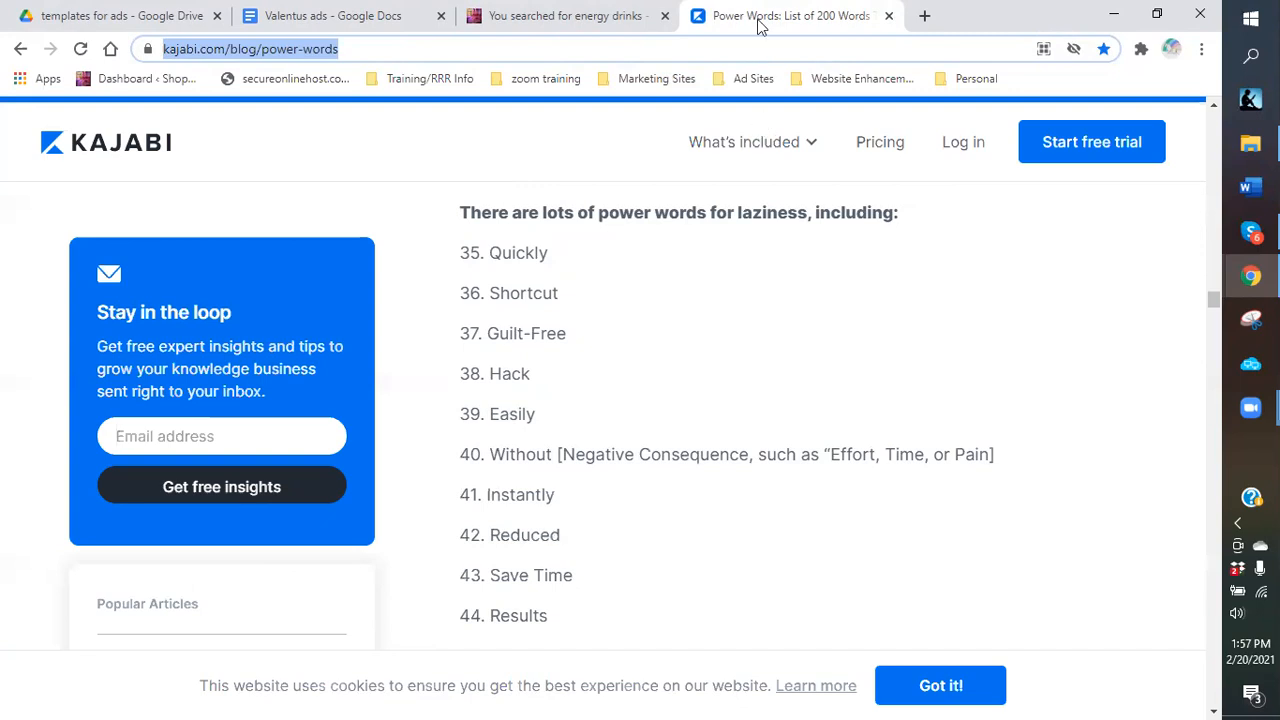
scroll(688, 481, down, 1)
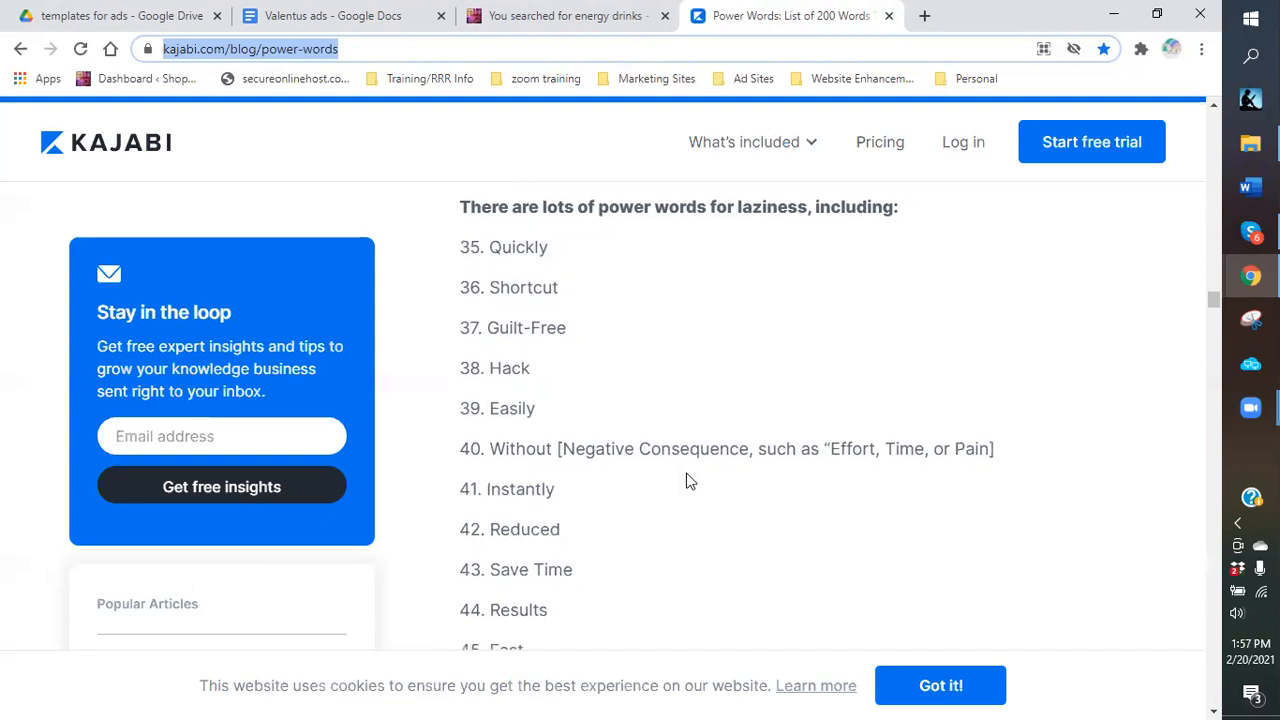
scroll(688, 481, down, 1)
scroll(688, 481, down, 1)
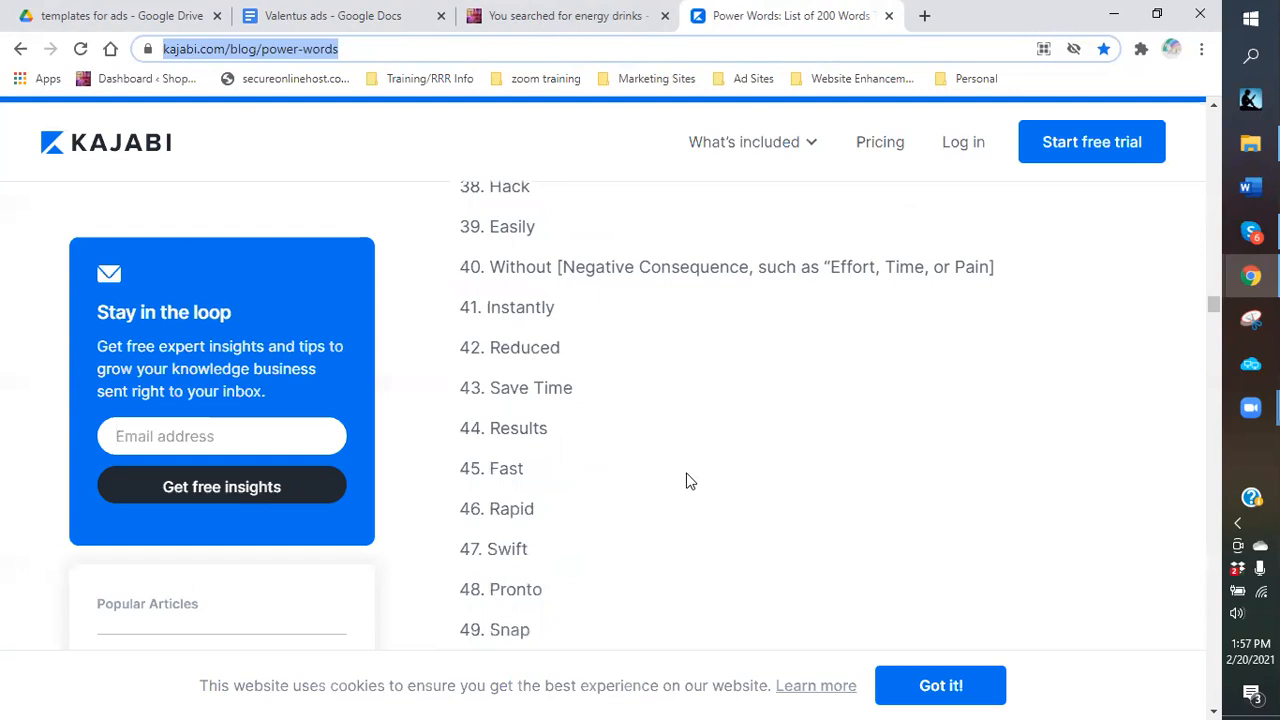
scroll(688, 481, down, 1)
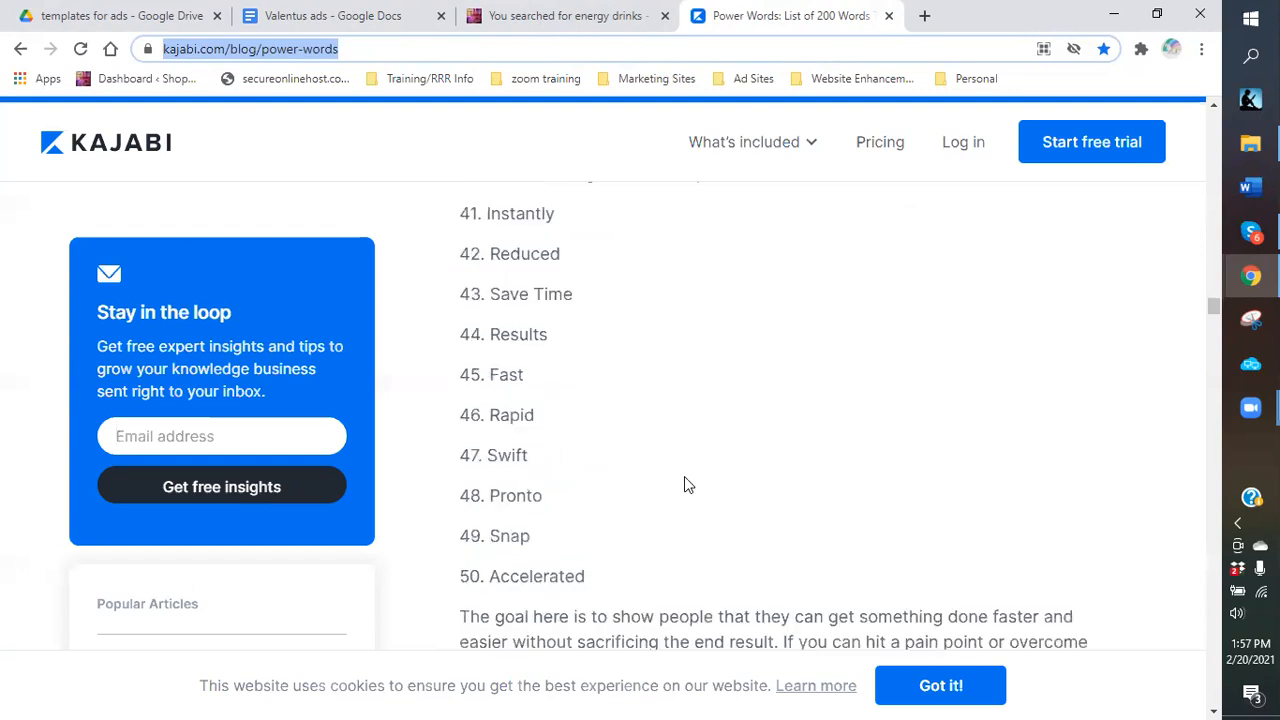
scroll(684, 485, down, 3)
scroll(634, 403, down, 3)
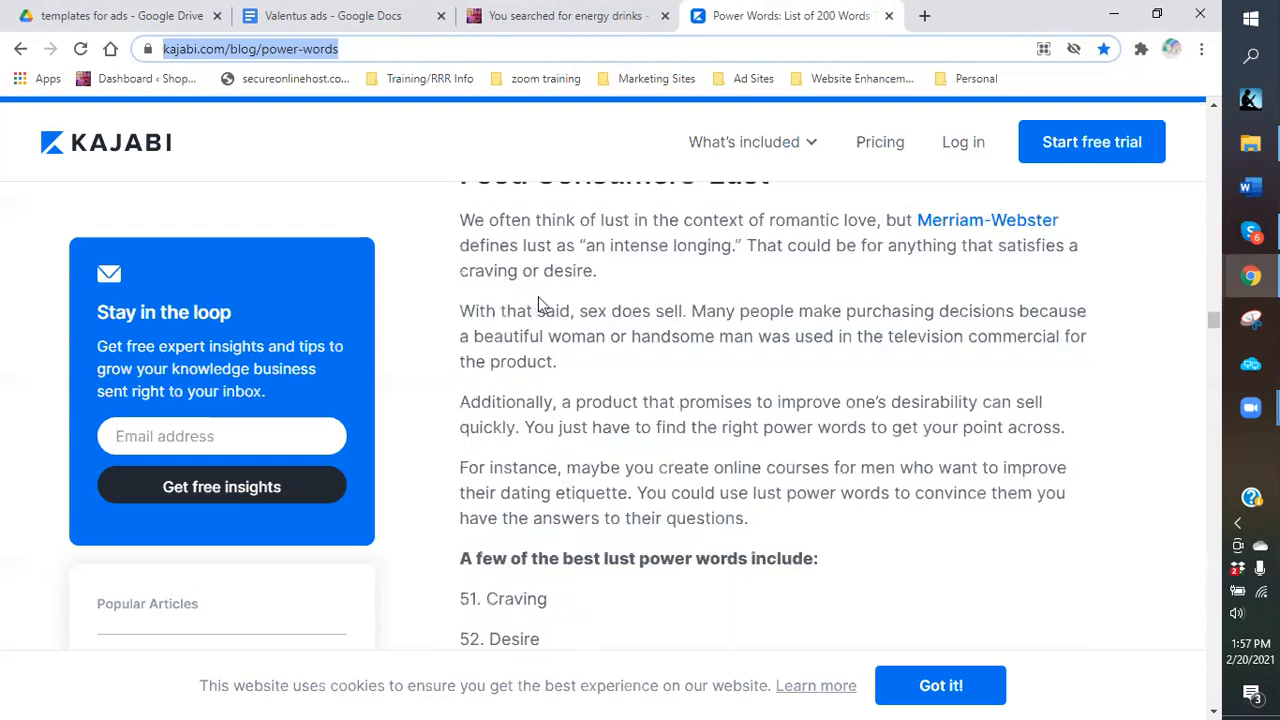
scroll(560, 304, up, 1)
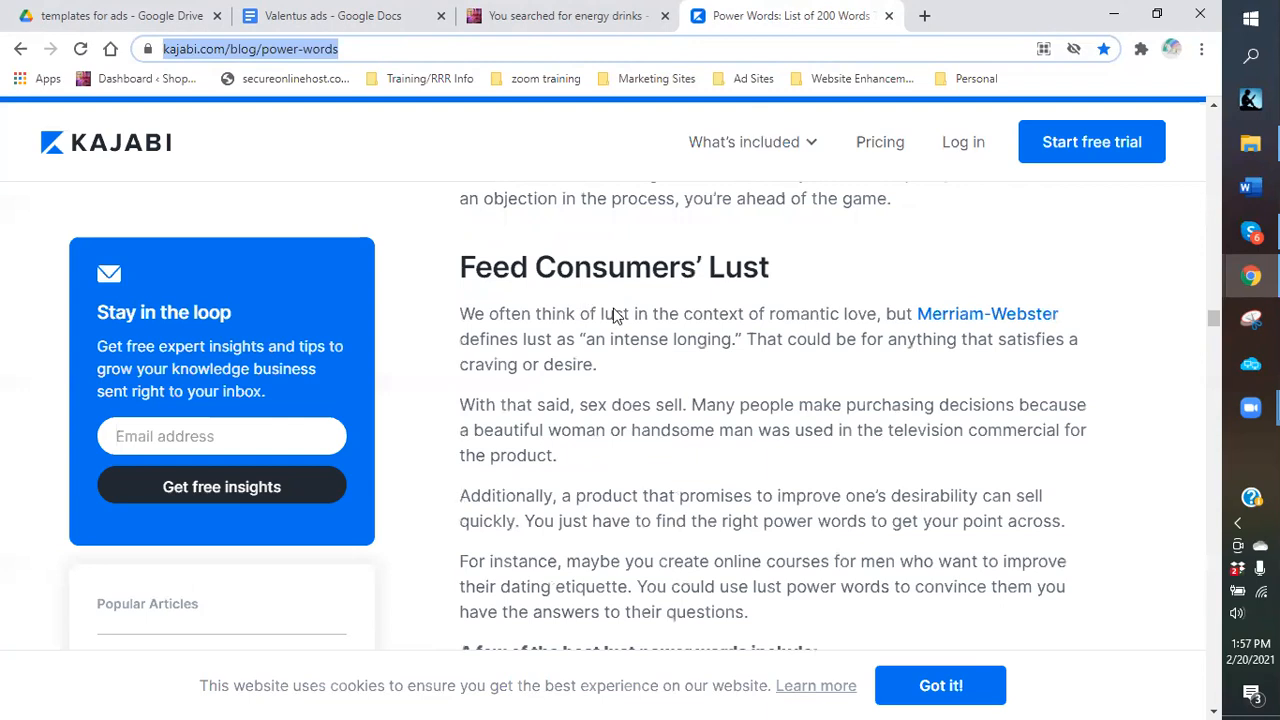
scroll(612, 310, down, 3)
scroll(573, 350, down, 1)
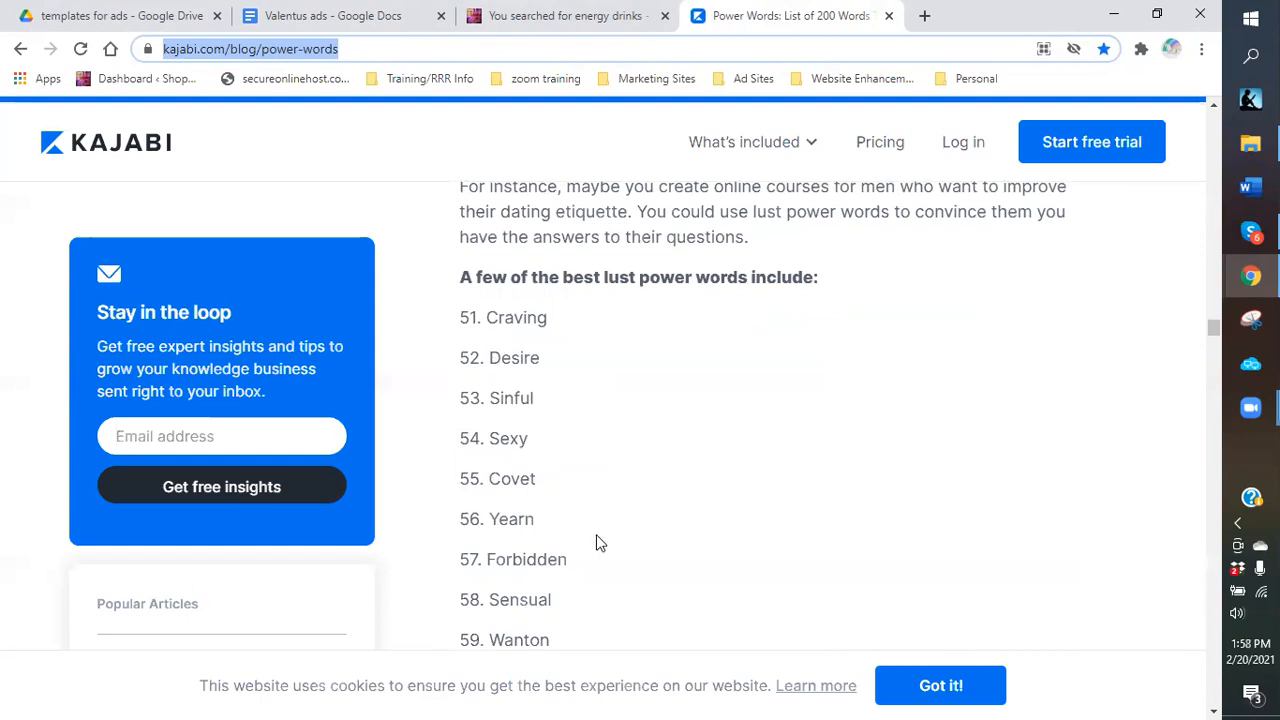
scroll(578, 530, down, 1)
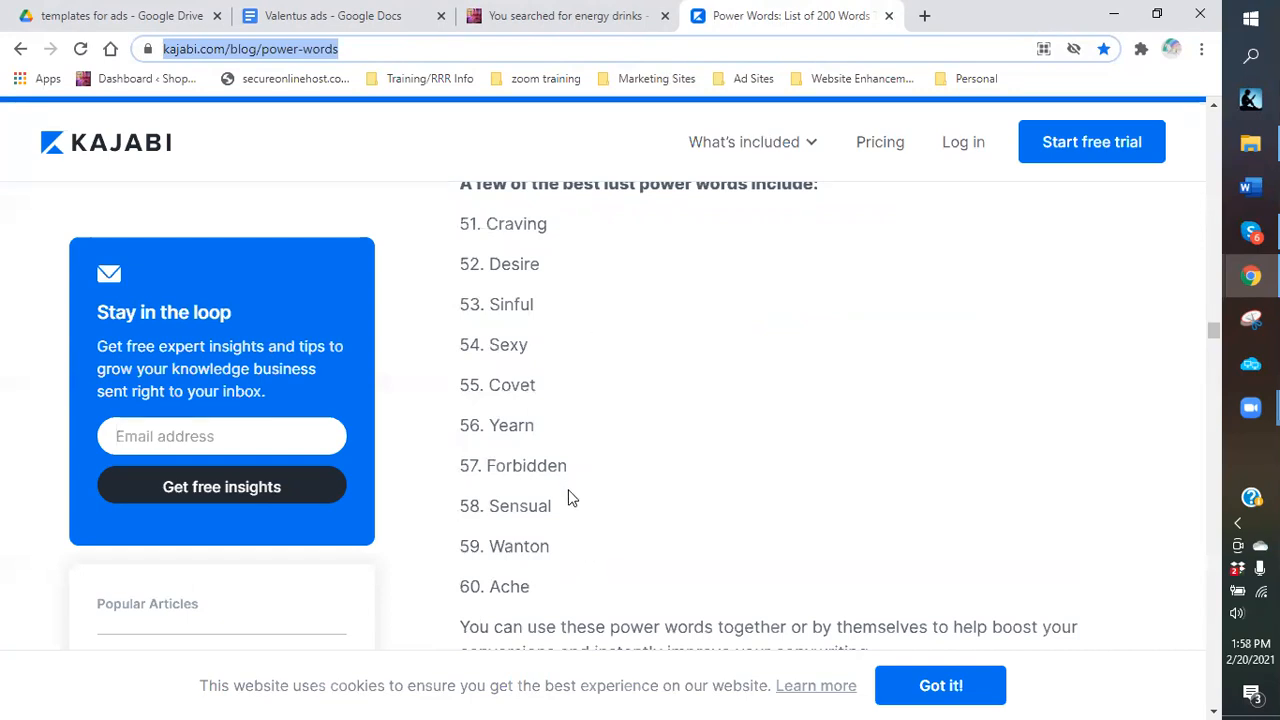
scroll(570, 490, down, 2)
scroll(570, 497, down, 2)
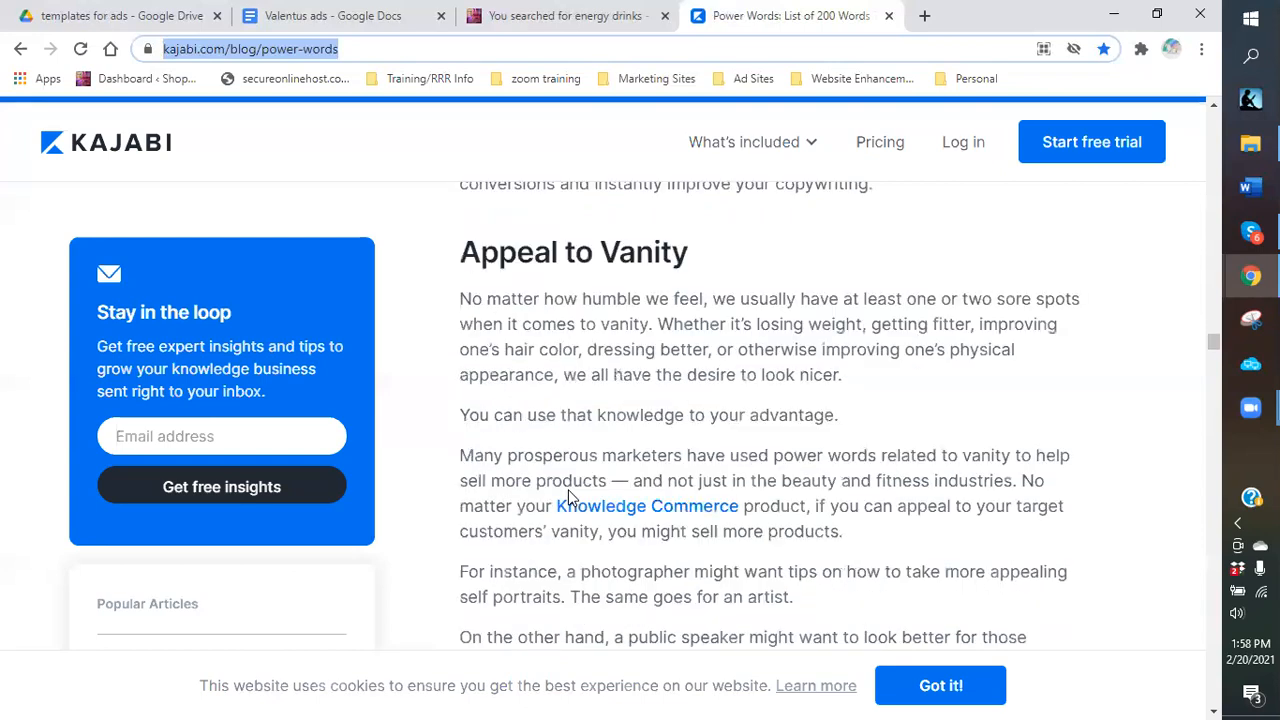
scroll(570, 495, down, 2)
scroll(589, 481, down, 2)
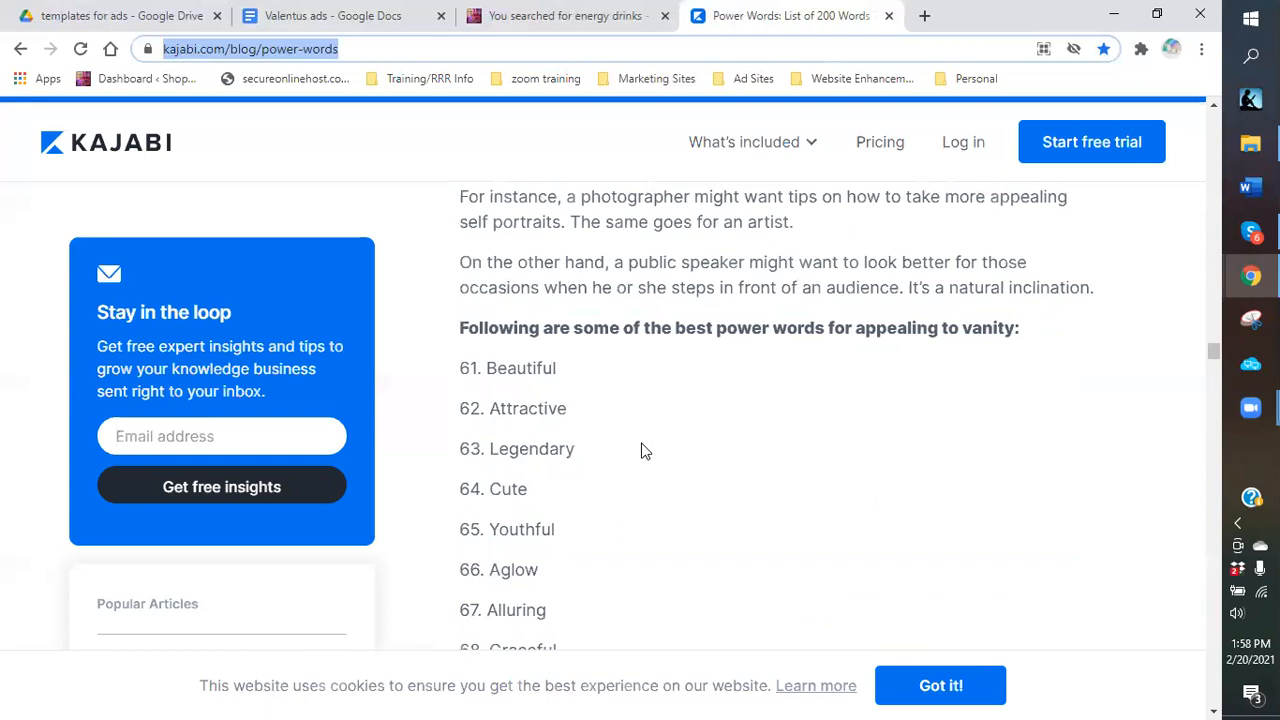
scroll(644, 451, down, 1)
scroll(644, 451, down, 1)
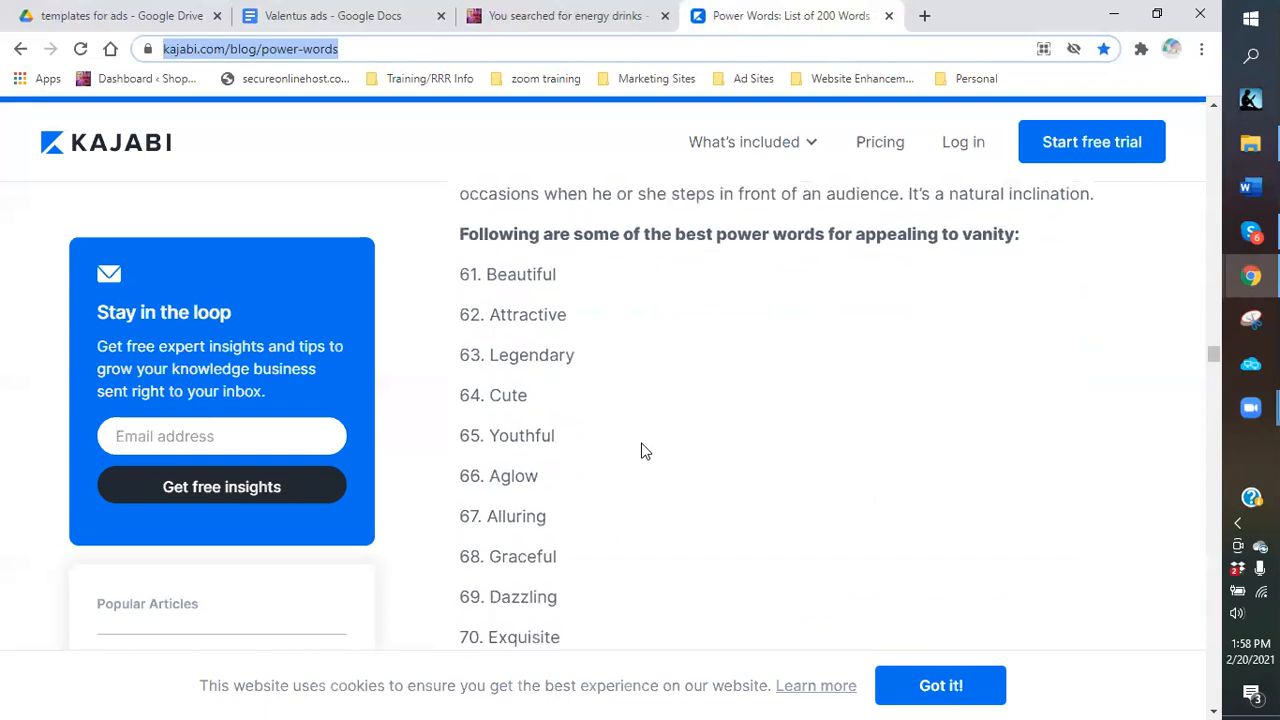
scroll(603, 376, up, 4)
scroll(577, 375, up, 1)
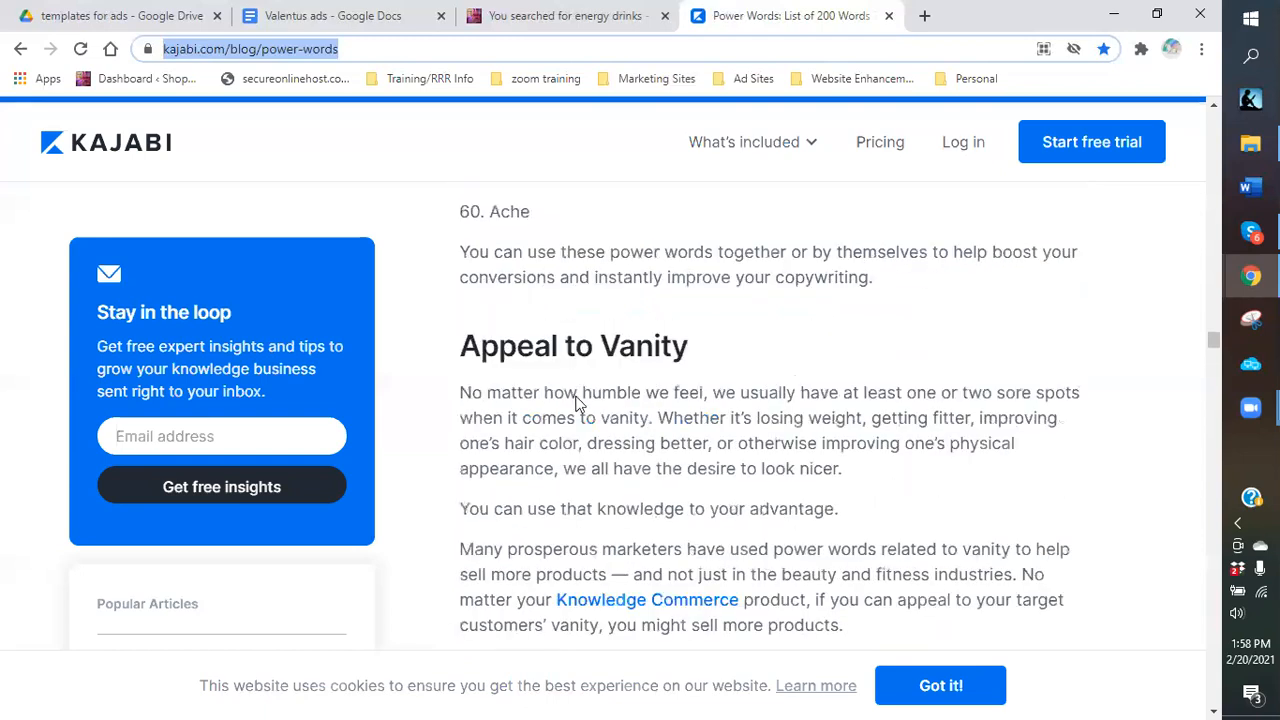
scroll(577, 405, down, 5)
scroll(600, 480, down, 1)
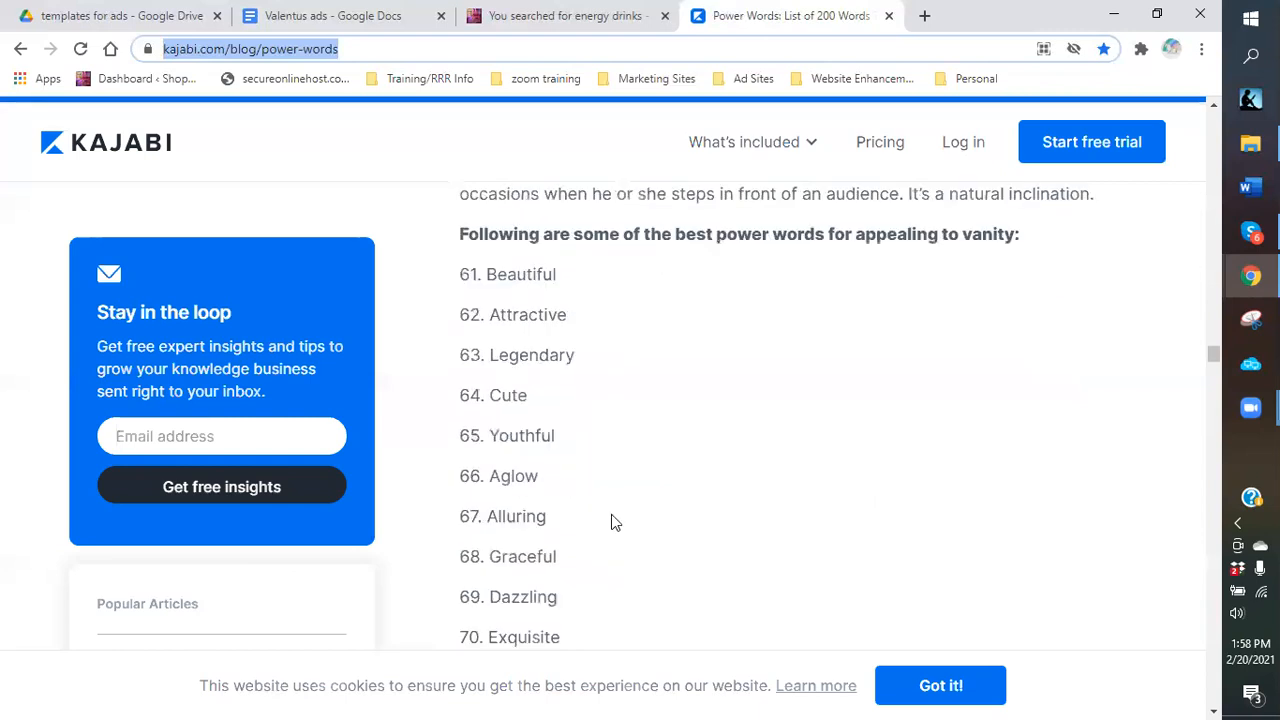
click(331, 18)
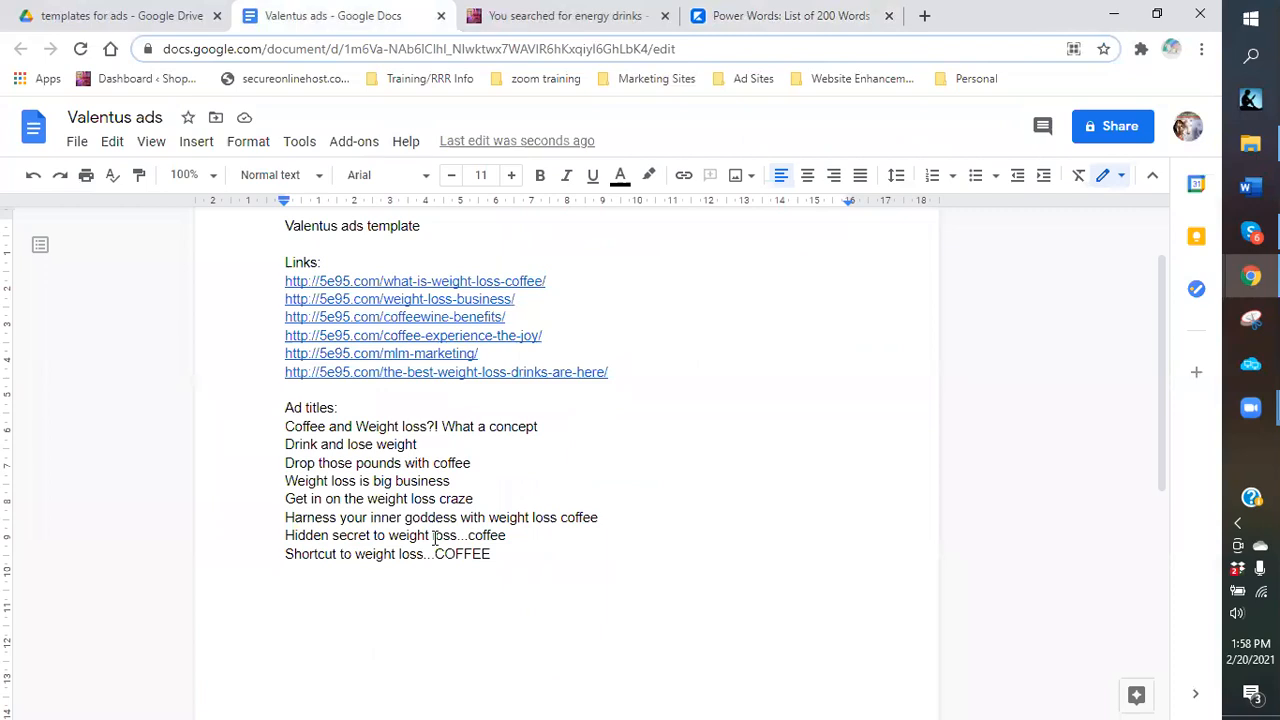
Start the next ad title with 'Exquisite', checking the spelling against the power-words article.
text(Equist)
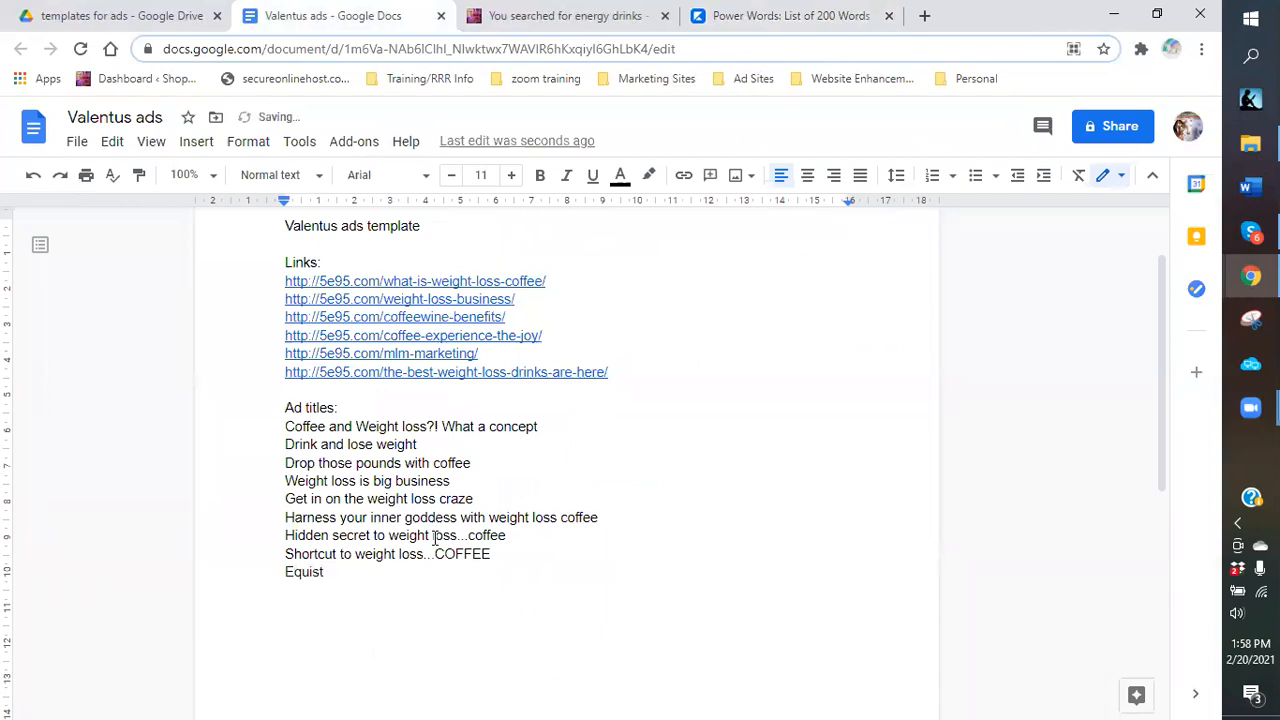
scroll(435, 538, down, 1)
click(792, 18)
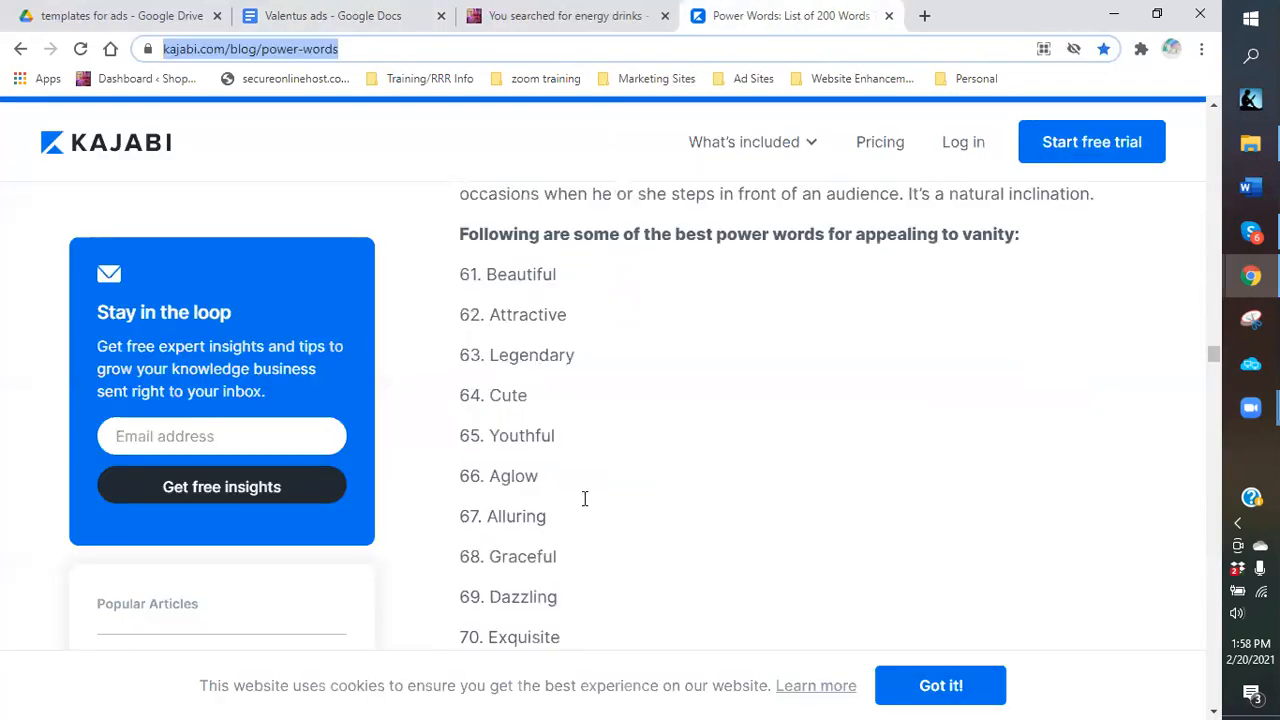
key(ctrl+2)
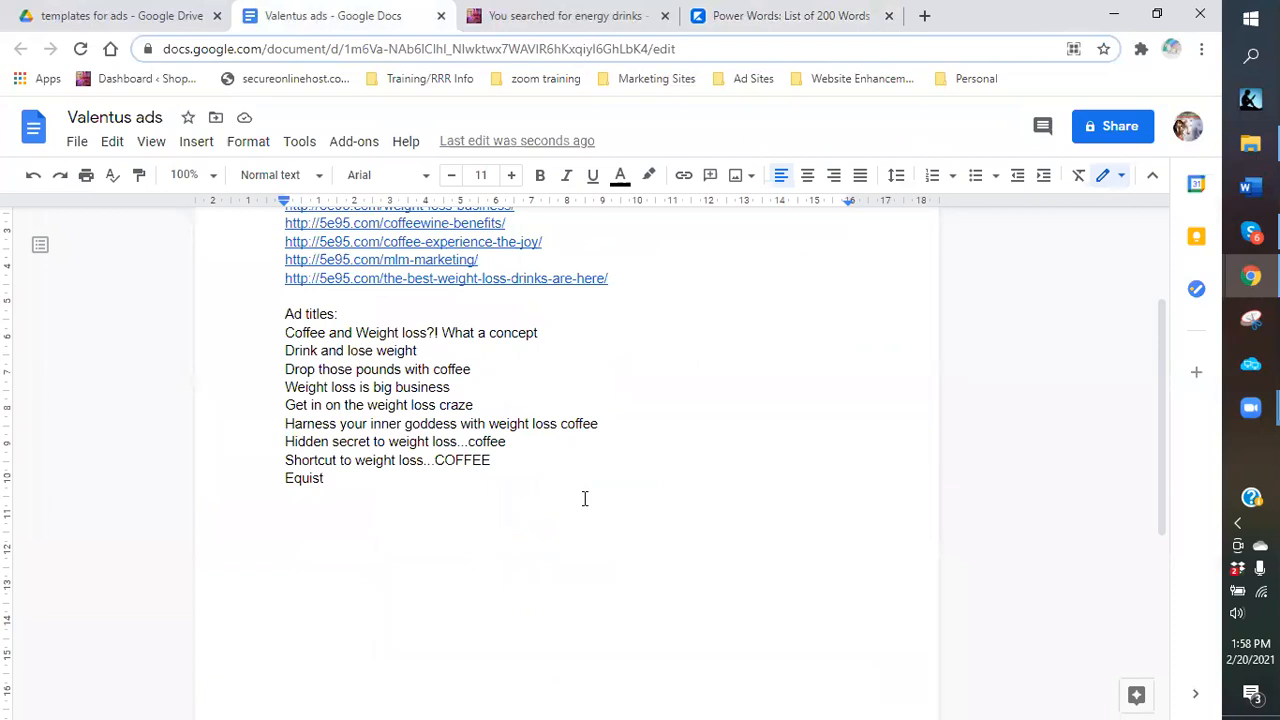
key(BackSpace)
text(ite)
right_click(316, 487)
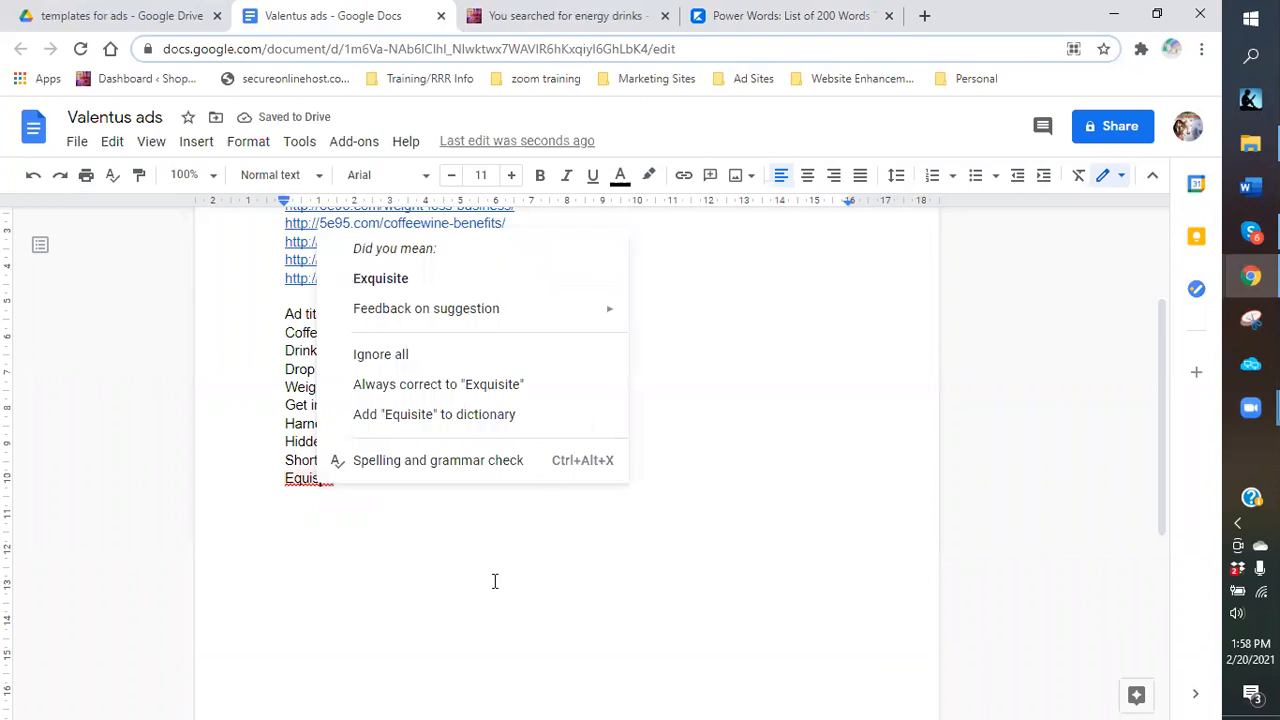
Complete the title as 'Exquisite and unique formula to weight loss'.
text(and unique formula t)
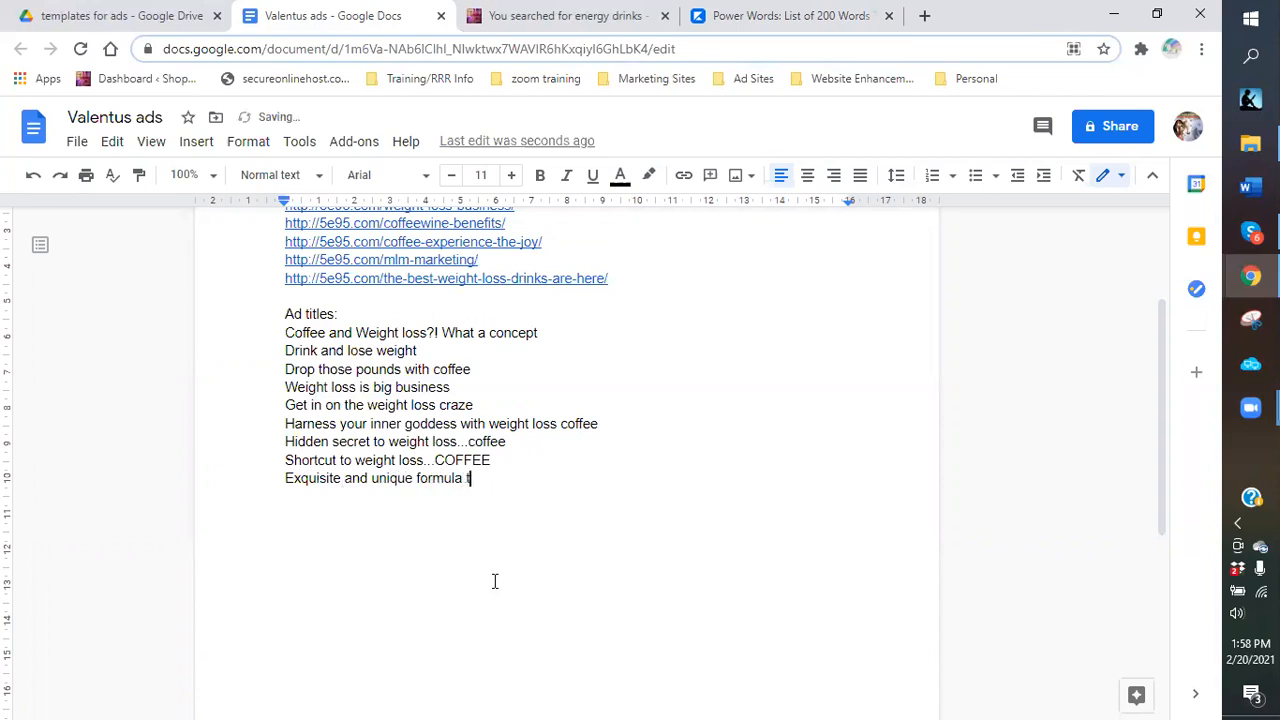
text(o weight loss)
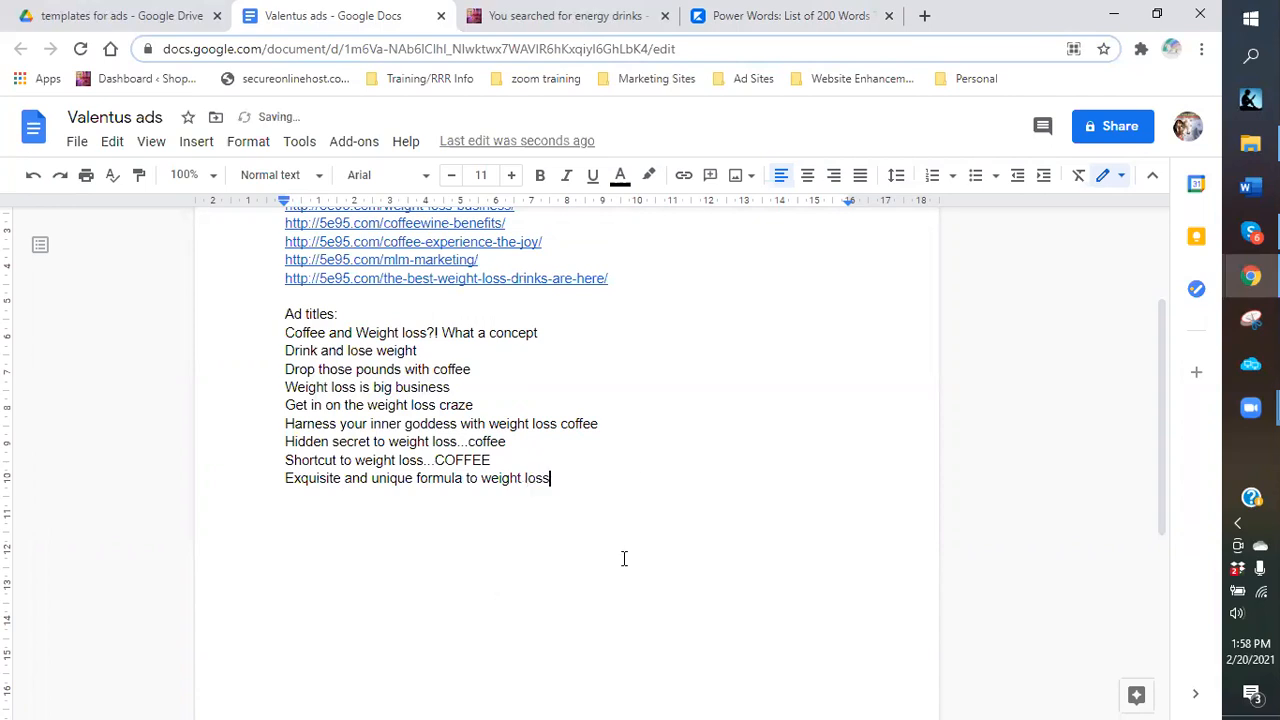
key(Return)
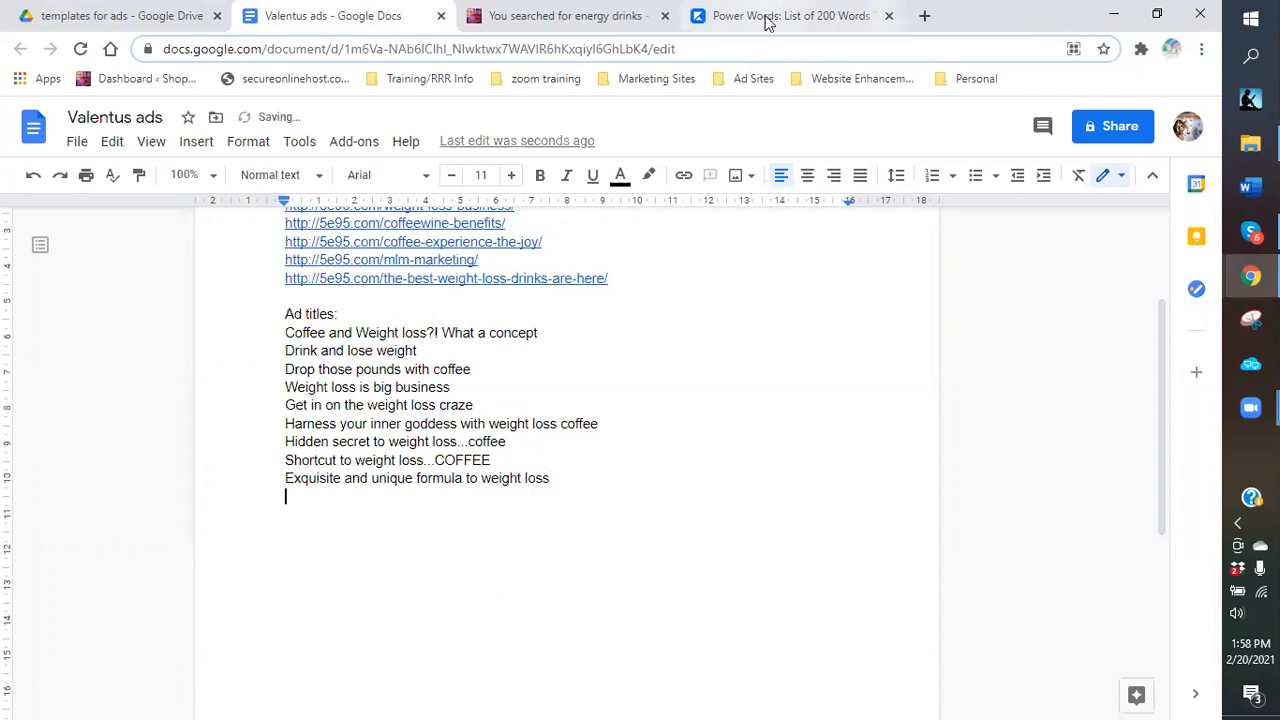
click(550, 480)
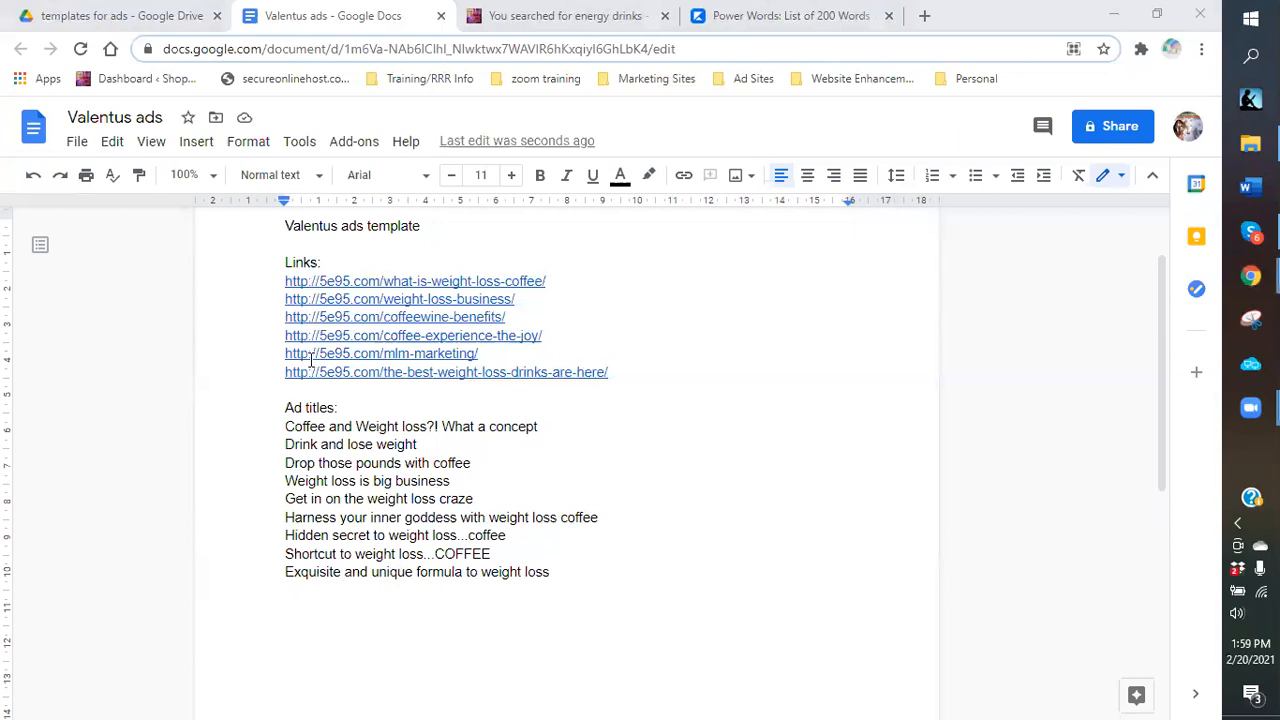
scroll(312, 362, down, 3)
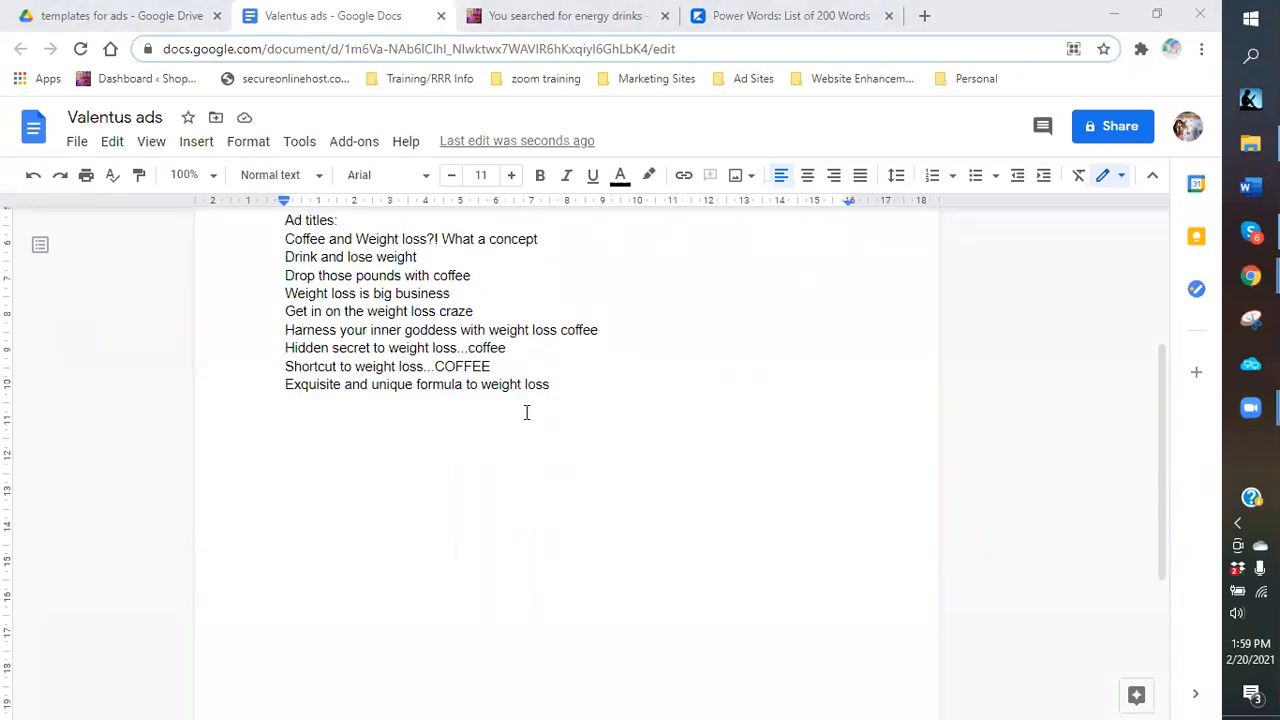
Add a 'Description:' heading below the ad titles and begin a numbered list with '1.'.
click(573, 395)
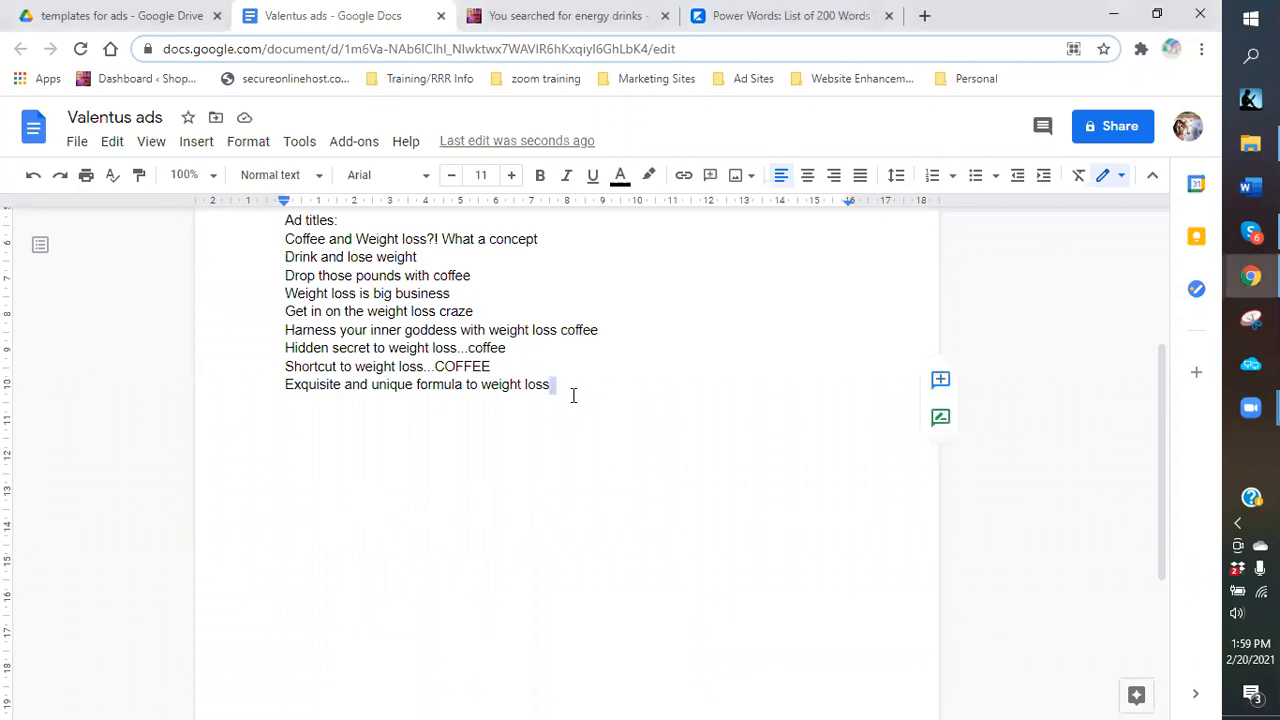
key(Return)
key(Return)
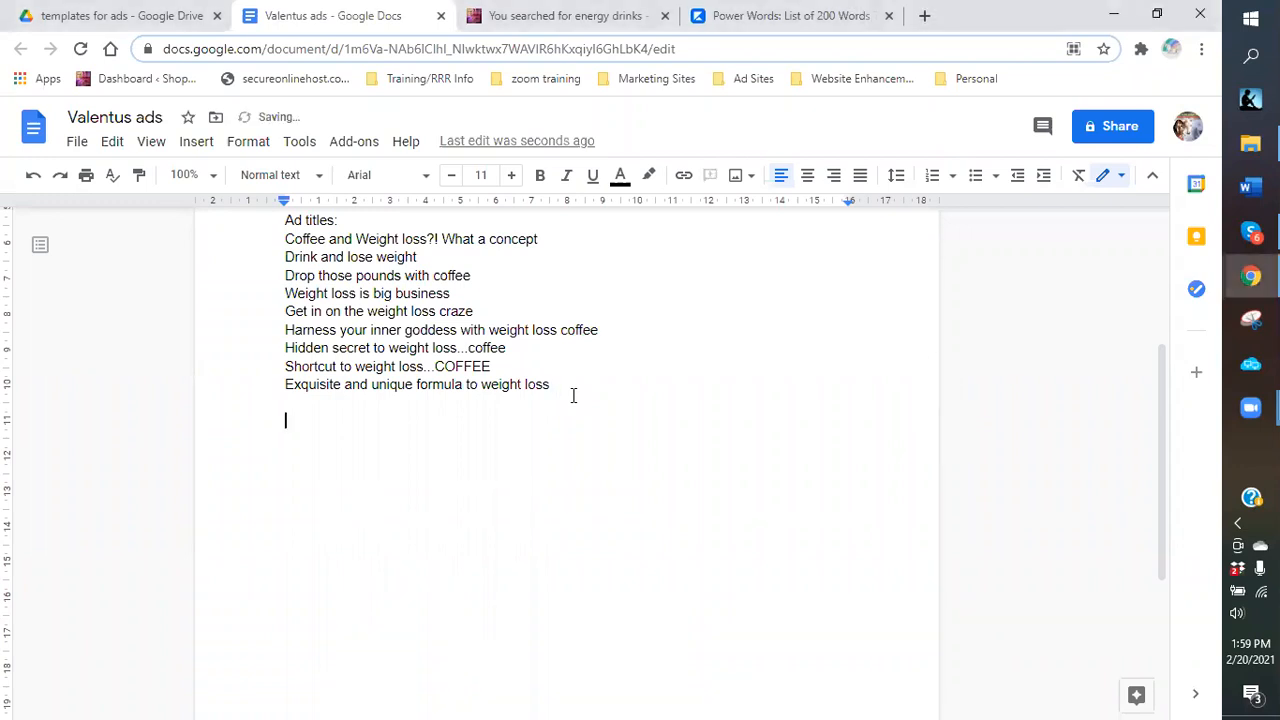
text(Description:)
key(Return)
key(Return)
text(1.)
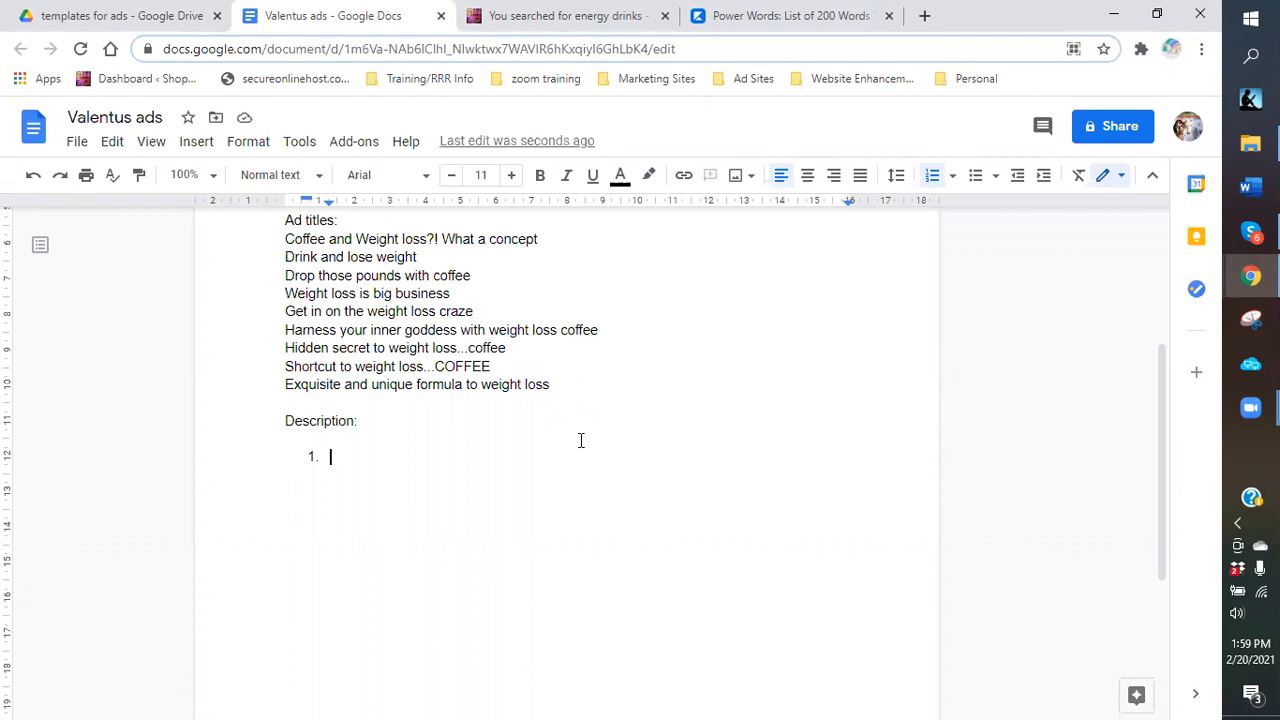
Write item 1: 'Tired of carrying around that tiretube? Then you need to look into this amazing weight loss program.'.
text(H)
key(BackSpace)
text(Tired of carrying o)
key(BackSpace)
text(around that tiretube? Then you need to looki)
key(BackSpace)
key(BackSpace)
text(into this amazi)
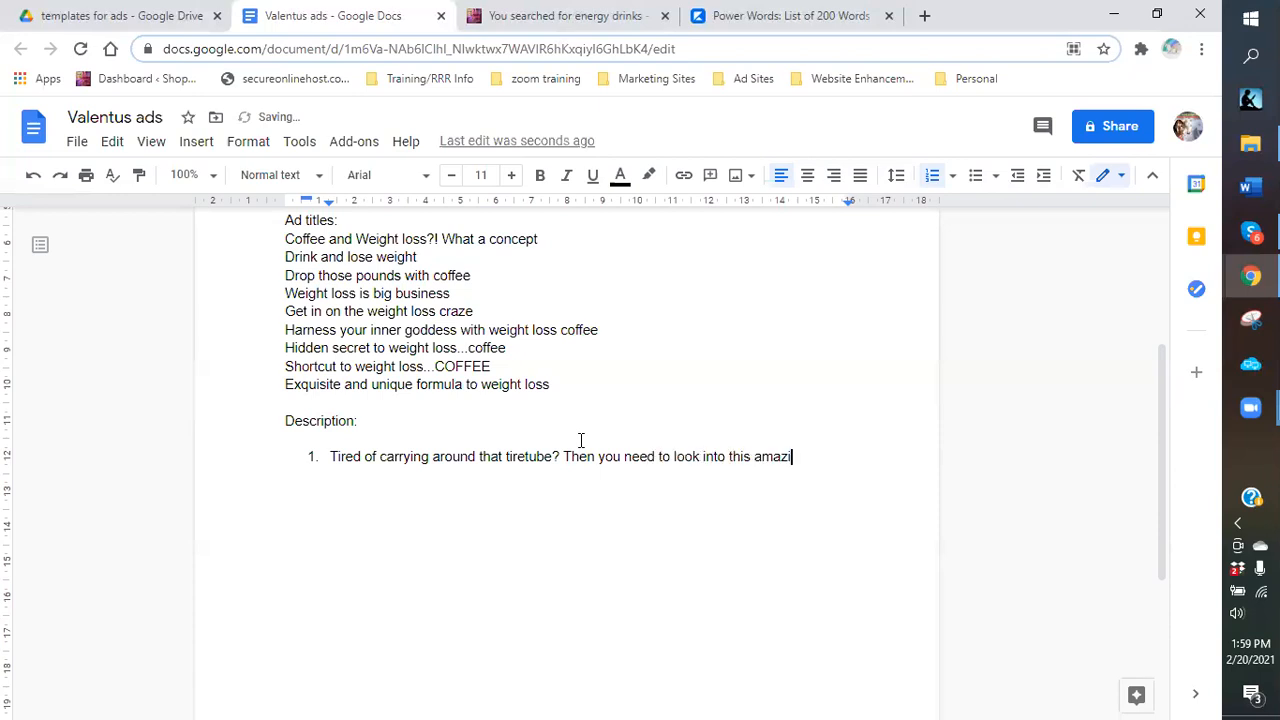
text(ng weight loss program. )
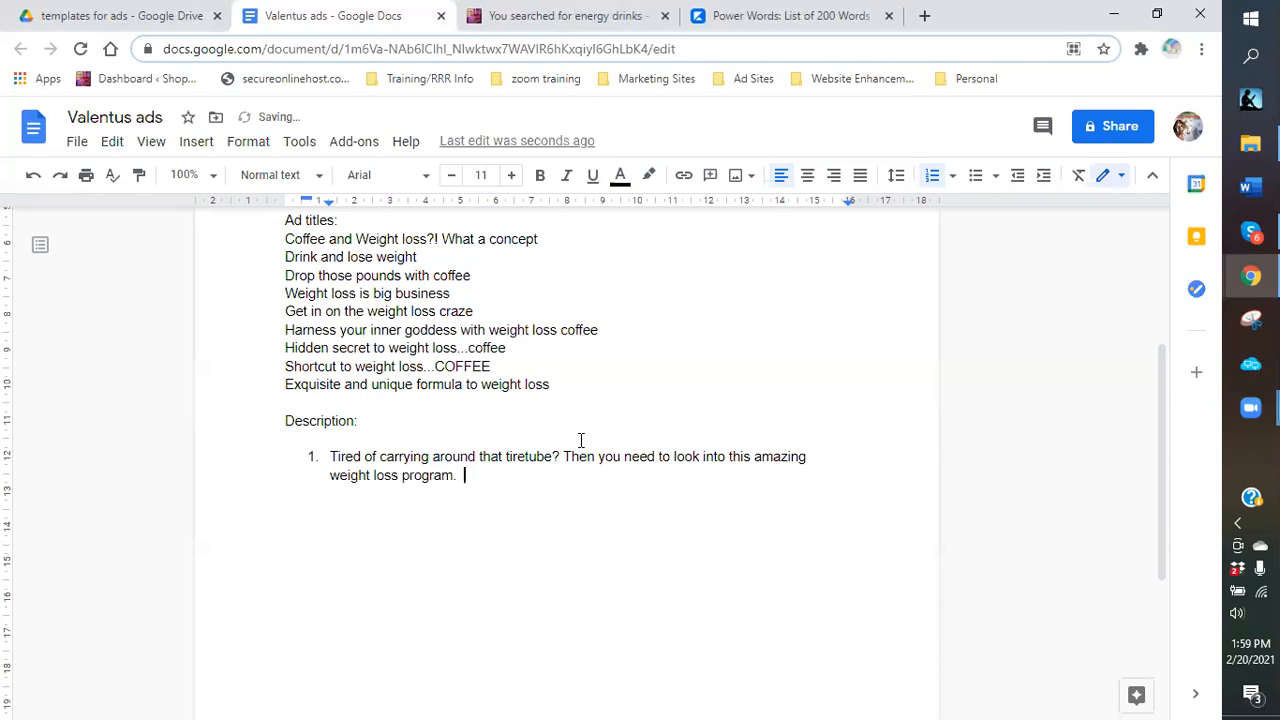
text( You are )
text(already d)
text(oing )
text(it,)
Finish item 1 with '...Drinking coffee!!! Now you can have that cup of JOE and drop those pounds.' and begin item 2.
key(BackSpace)
key(BackSpace)
text(...Drinking coffee)
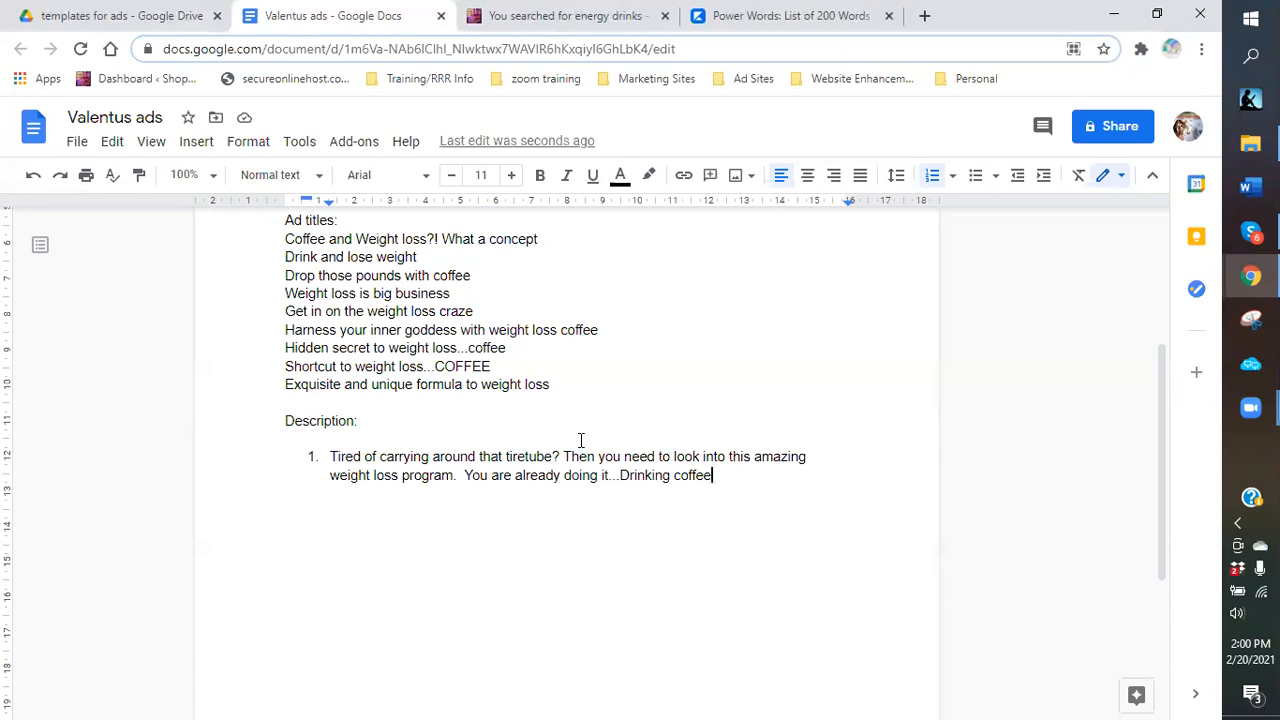
text(.)
key(BackSpace)
text(!!! Now you can have that cup of J)
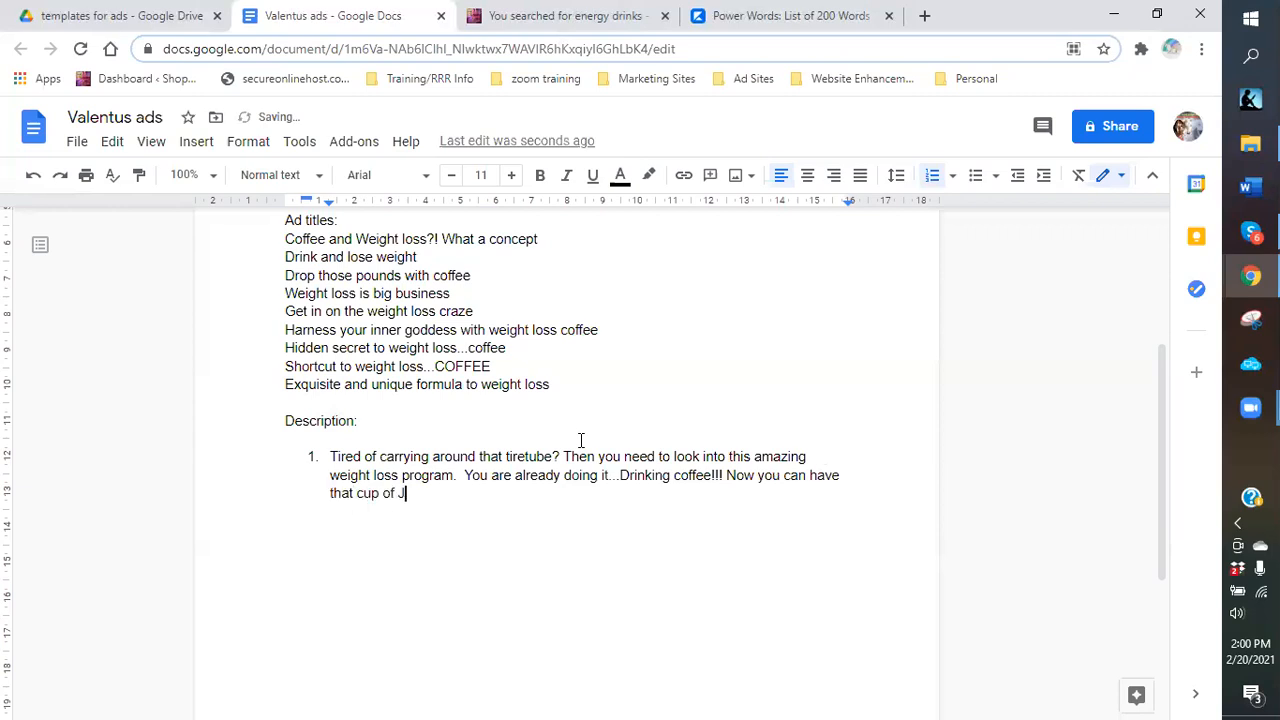
text(OE and drop those pounds.)
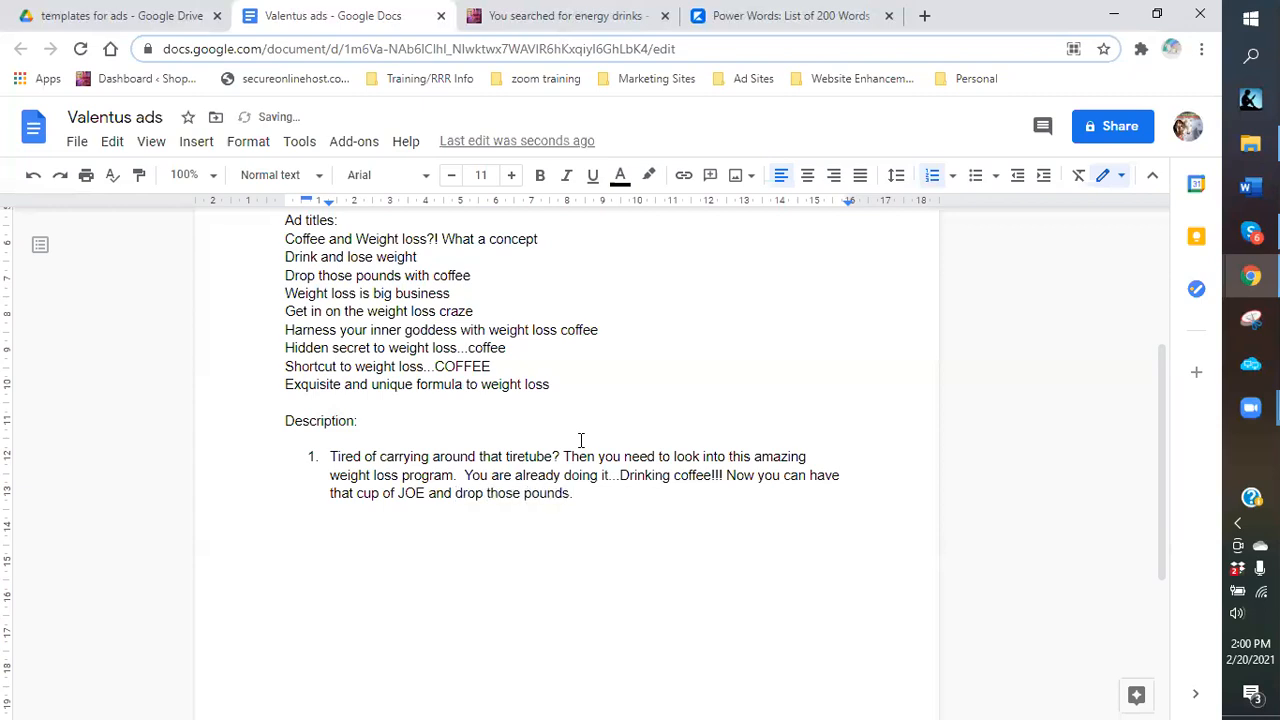
key(Return)
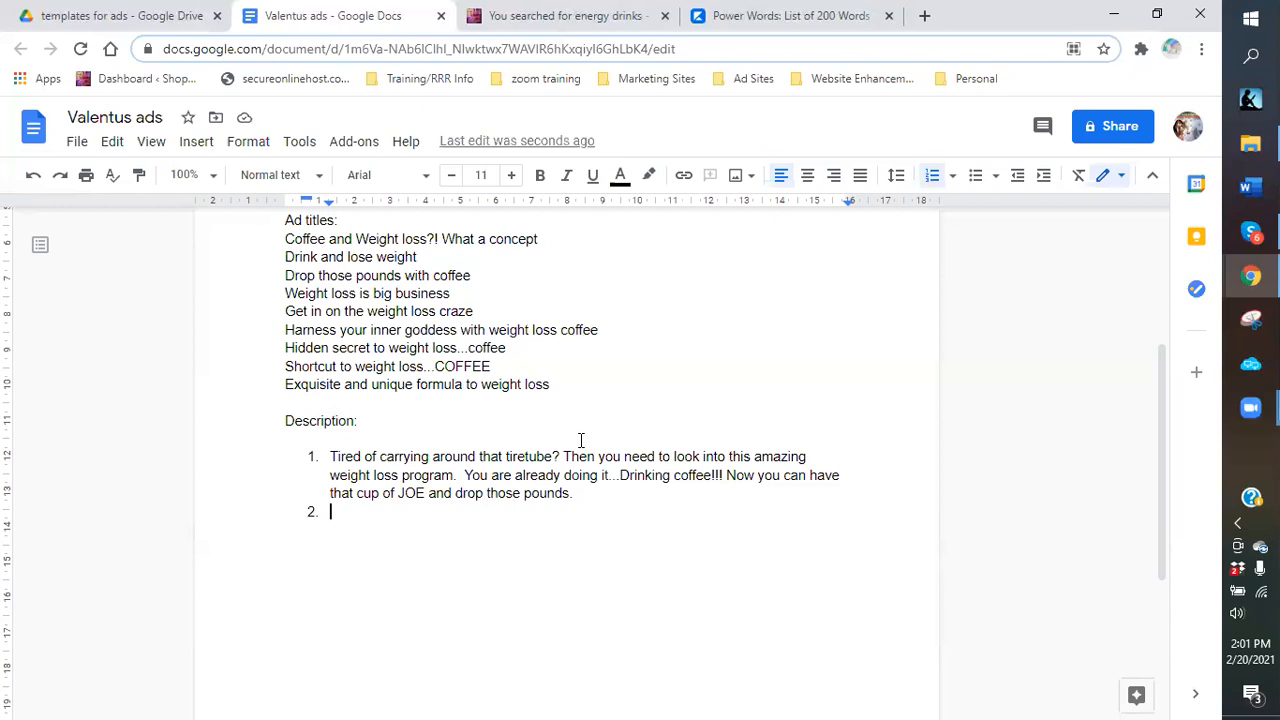
Write item 2's opening: 'Need your youthful and vibrant body back, then drink coffee!!'.
text(G)
key(BackSpace)
text(G)
key(BackSpace)
text(wei)
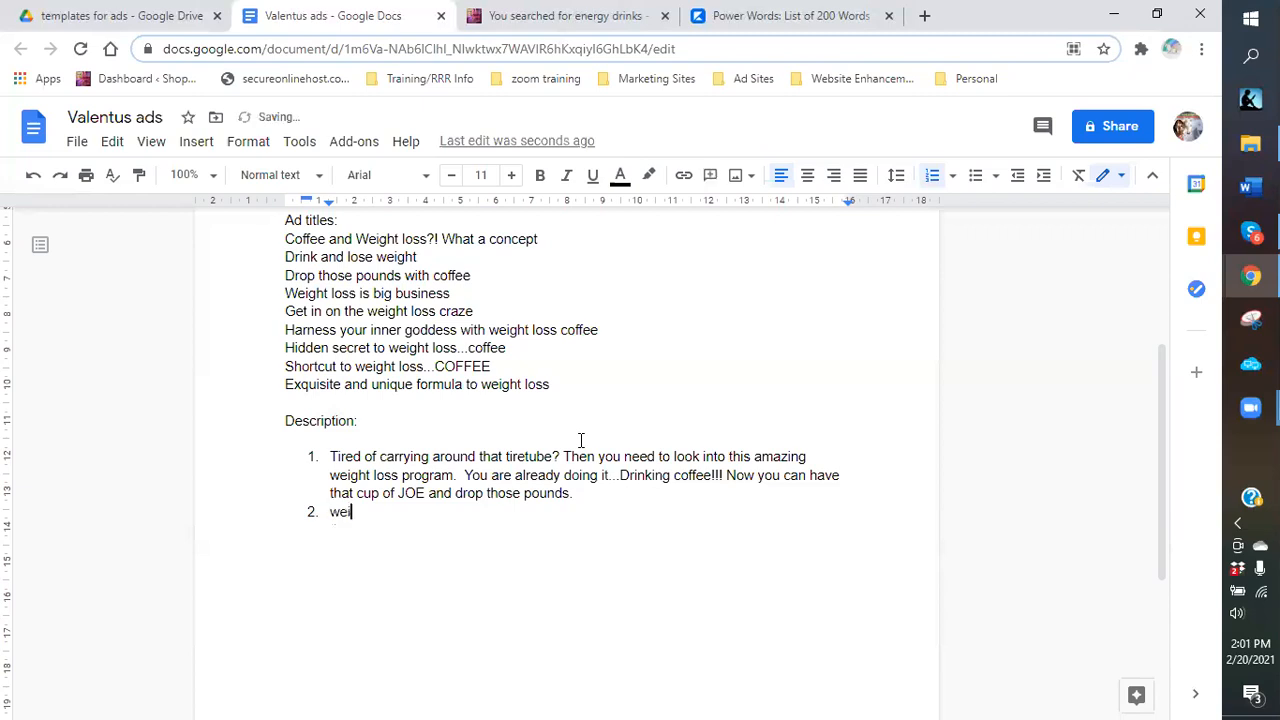
key(BackSpace)
key(BackSpace)
key(BackSpace)
text(Need your youthful and vibrant body back, then drink coffee. )
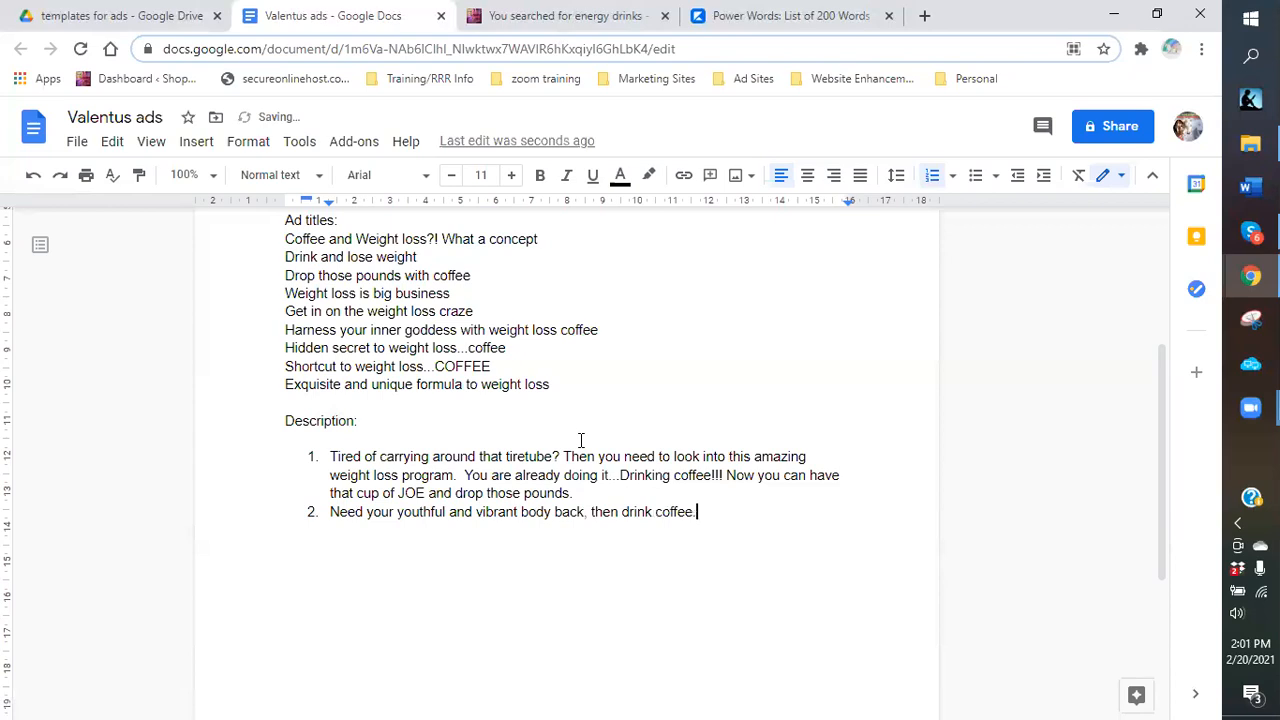
text(!! Sim)
Continue item 2 with 'Here are some simple key points about this amazing weight loss product:'.
key(BackSpace)
key(BackSpace)
key(BackSpace)
text(Here are some simple)
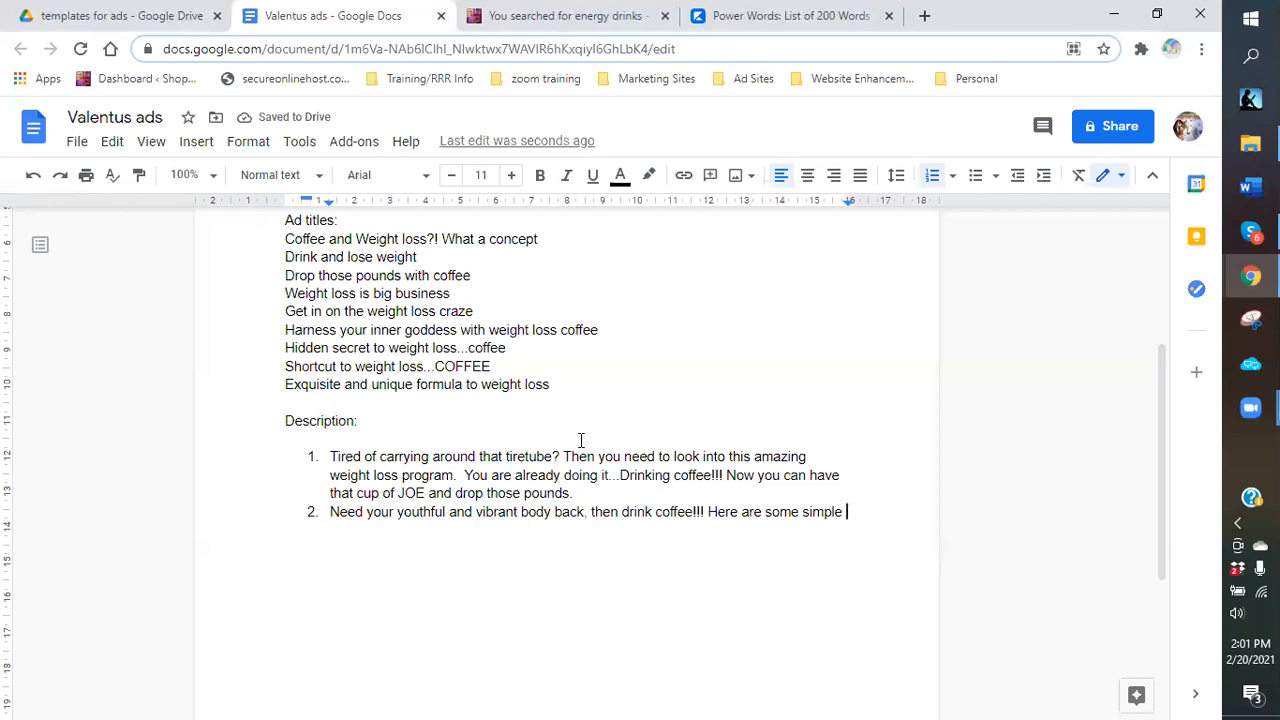
key(BackSpace)
key(BackSpace)
key(BackSpace)
key(BackSpace)
key(BackSpace)
key(BackSpace)
key(BackSpace)
text(key points about t)
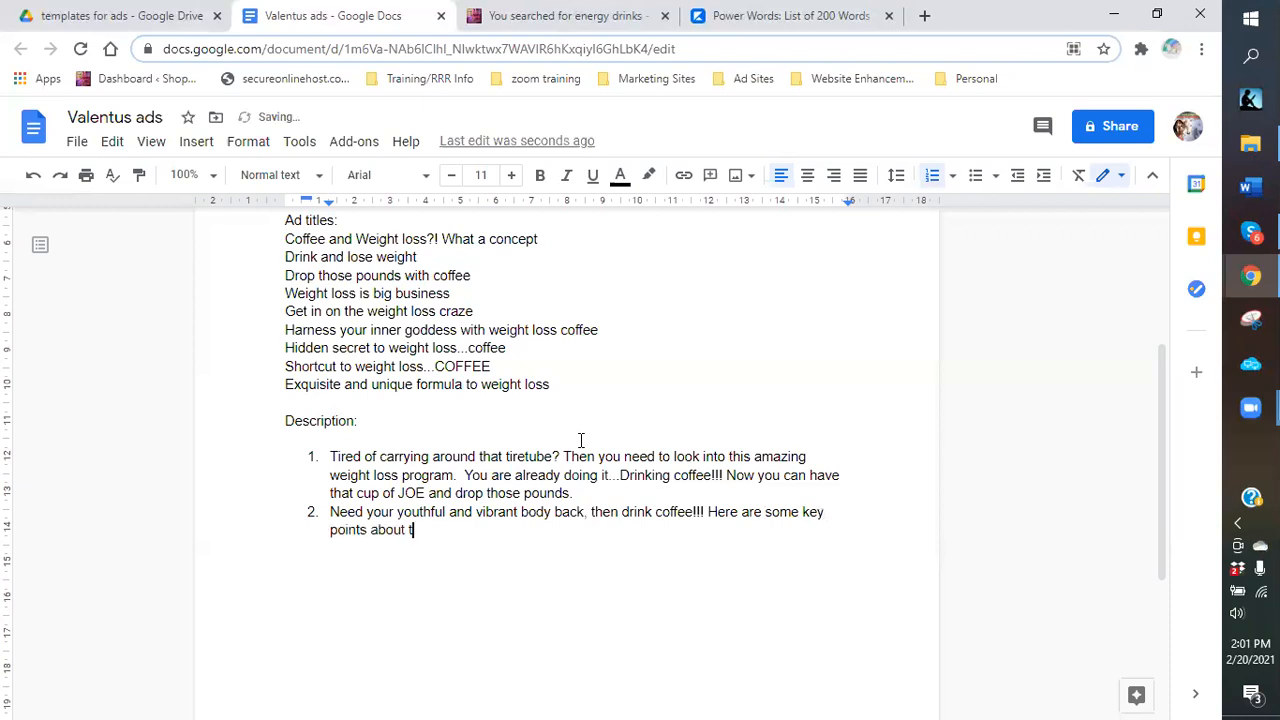
text(his amazing weight loss product:)
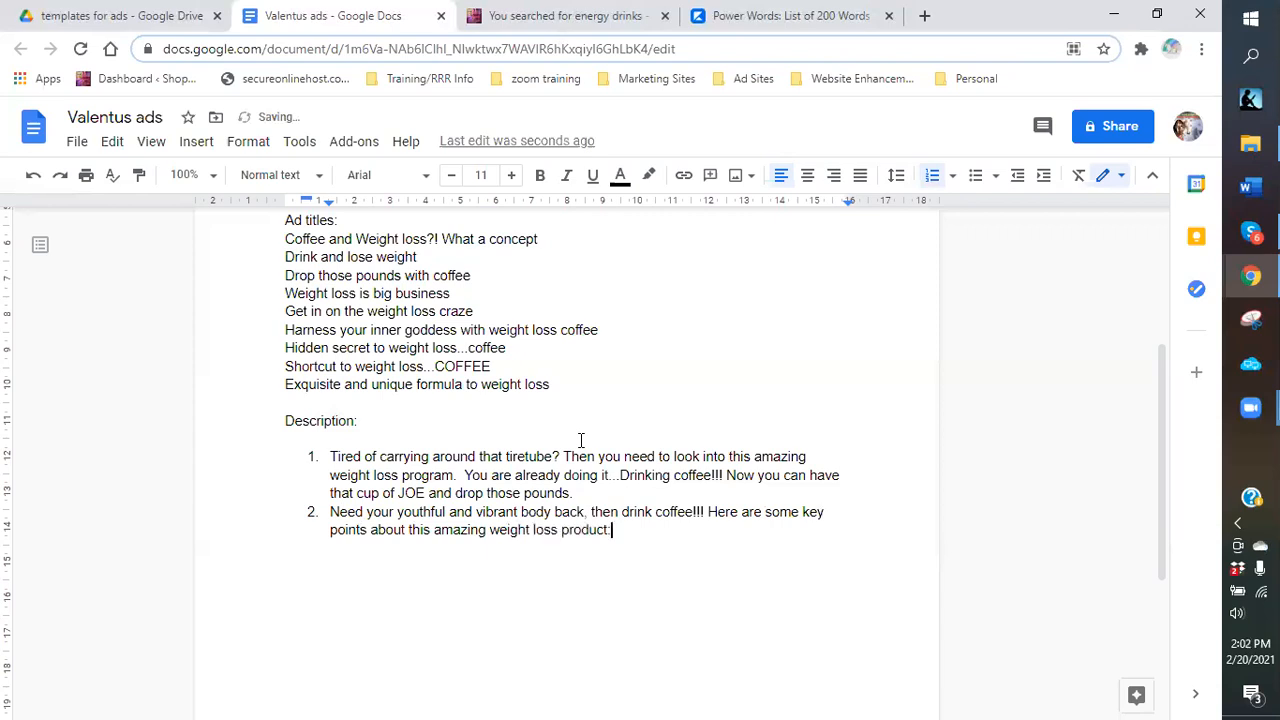
Start a new line below item 2 formatted as a bullet point.
key(Return)
key(Return)
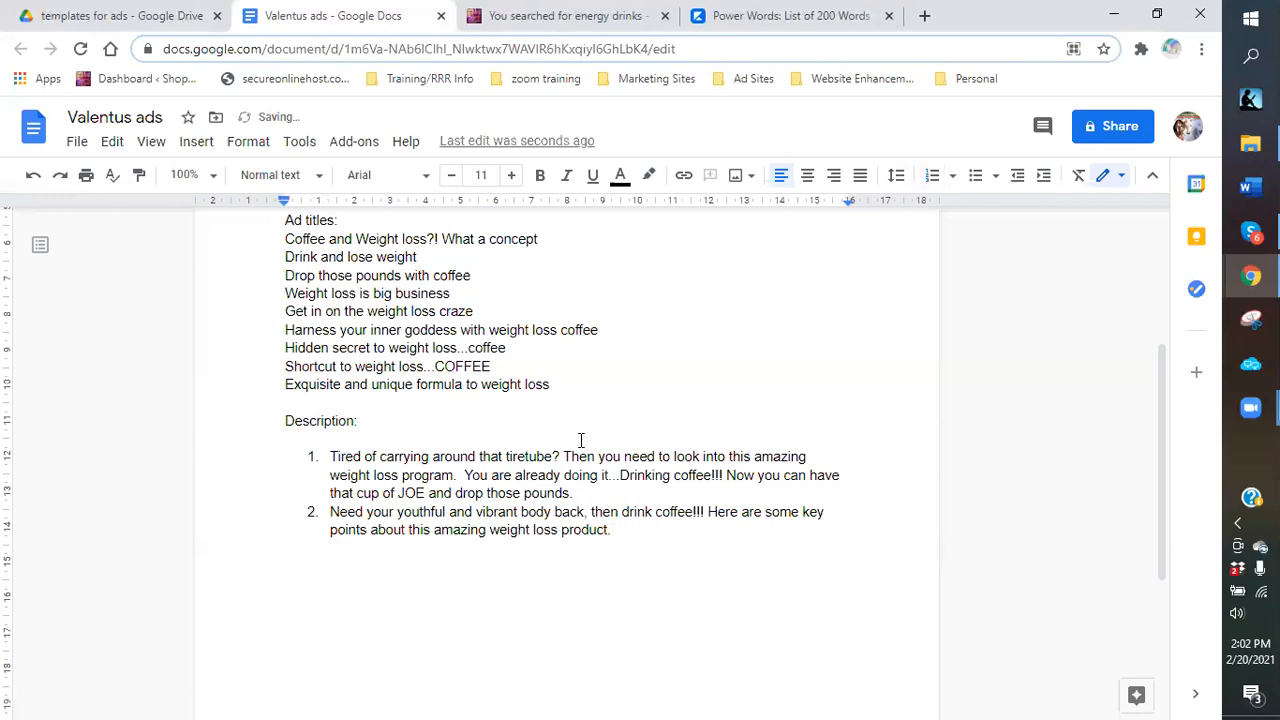
text(1. A)
key(BackSpace)
key(BackSpace)
key(BackSpace)
click(975, 180)
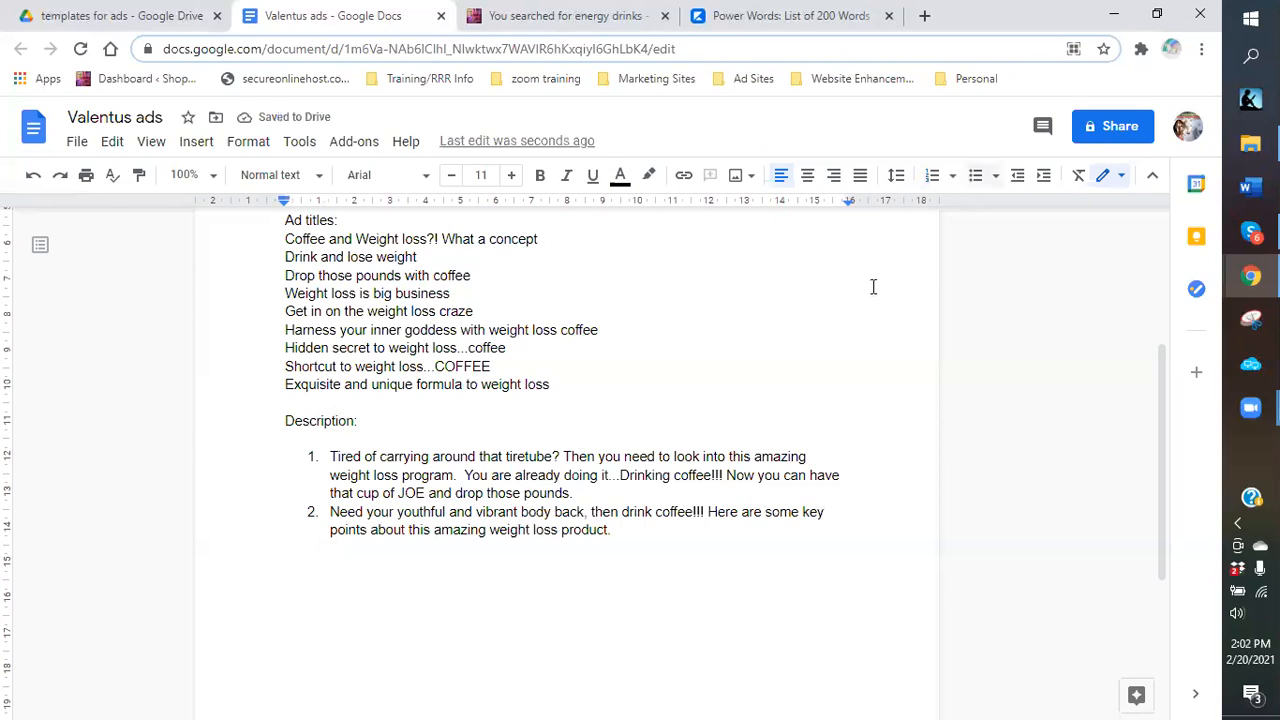
Add bullets 'All natural ingredients', 'Simple and easy to use.' and 'mix with your favorite coffees'.
text(All nature)
key(BackSpace)
text(al)
text(dre)
key(BackSpace)
key(BackSpace)
key(BackSpace)
text(gredienet)
key(Return)
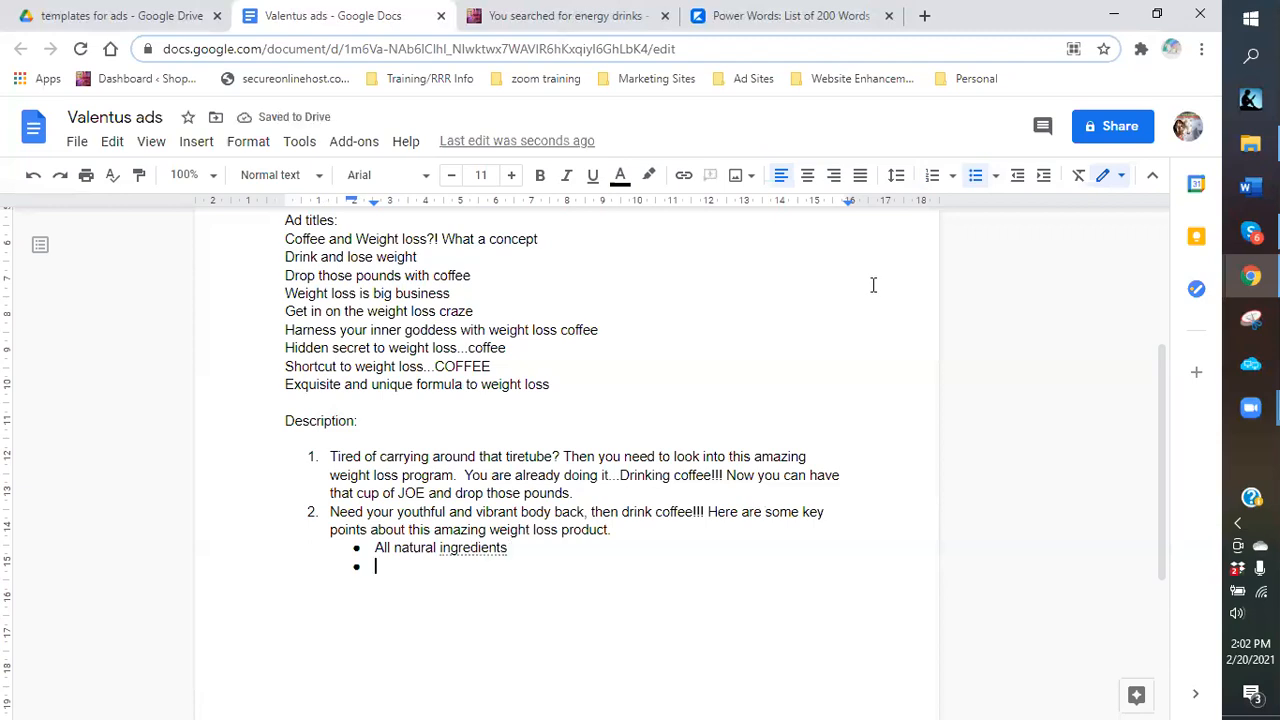
text(Sim)
text(e)
key(BackSpace)
key(BackSpace)
text(ple and easy to use.)
key(Return)
text(mix with your favorite coffes)
Add bullets 'Natural caffeine...easier on your body', 'great flavor' and 'provides lasting energy without side effects'.
key(Return)
text(Natural caffiene)
key(BackSpace)
text(...easier on your body)
key(Return)
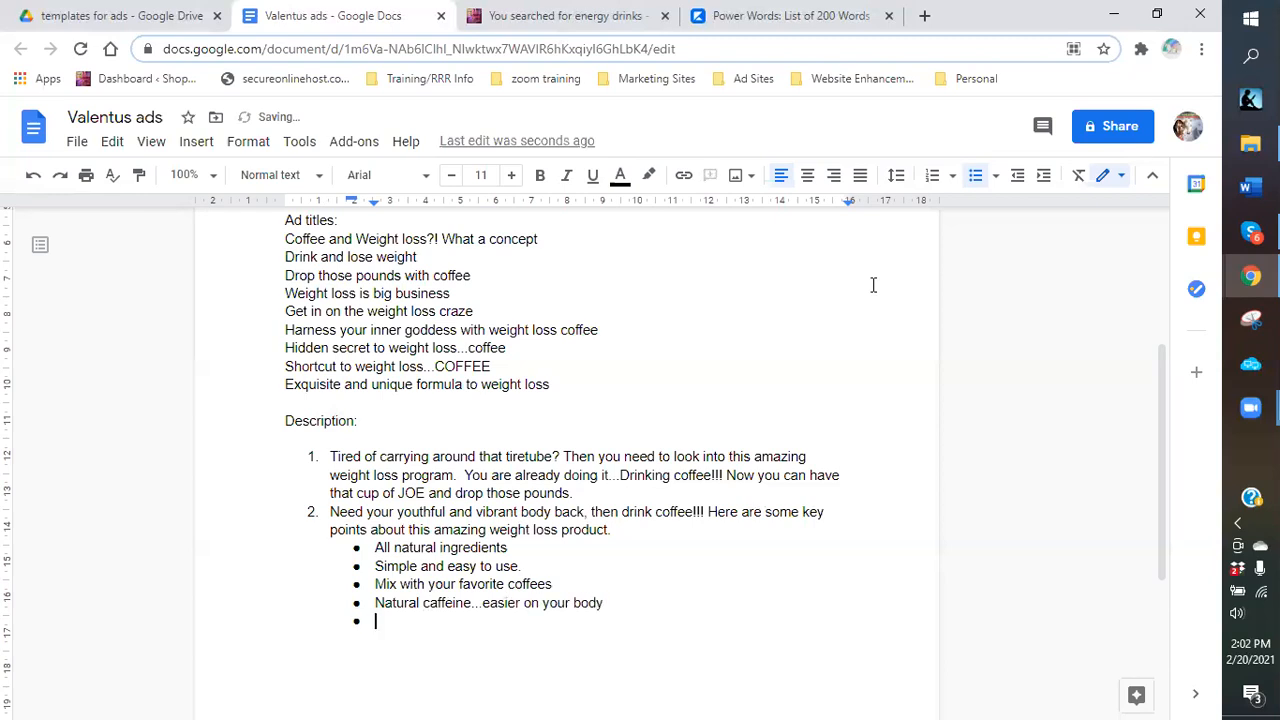
text(grea)
text(t fla)
text(vor)
key(Return)
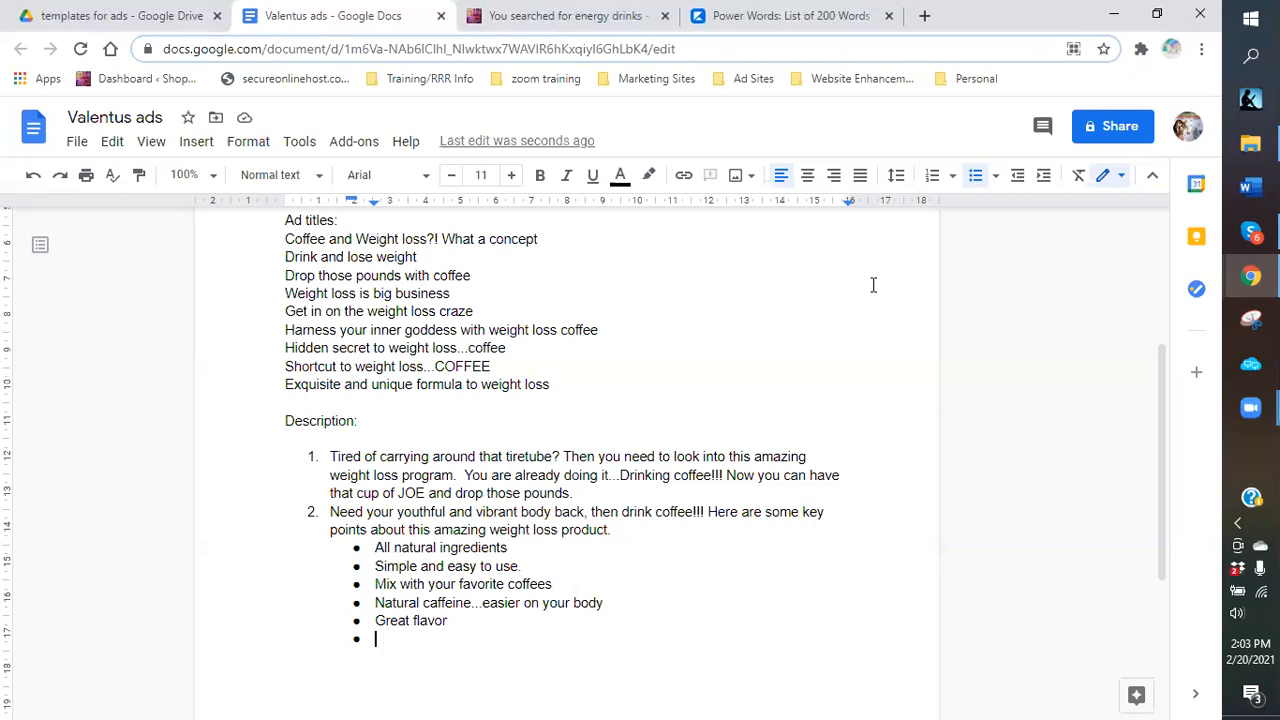
text(provides la)
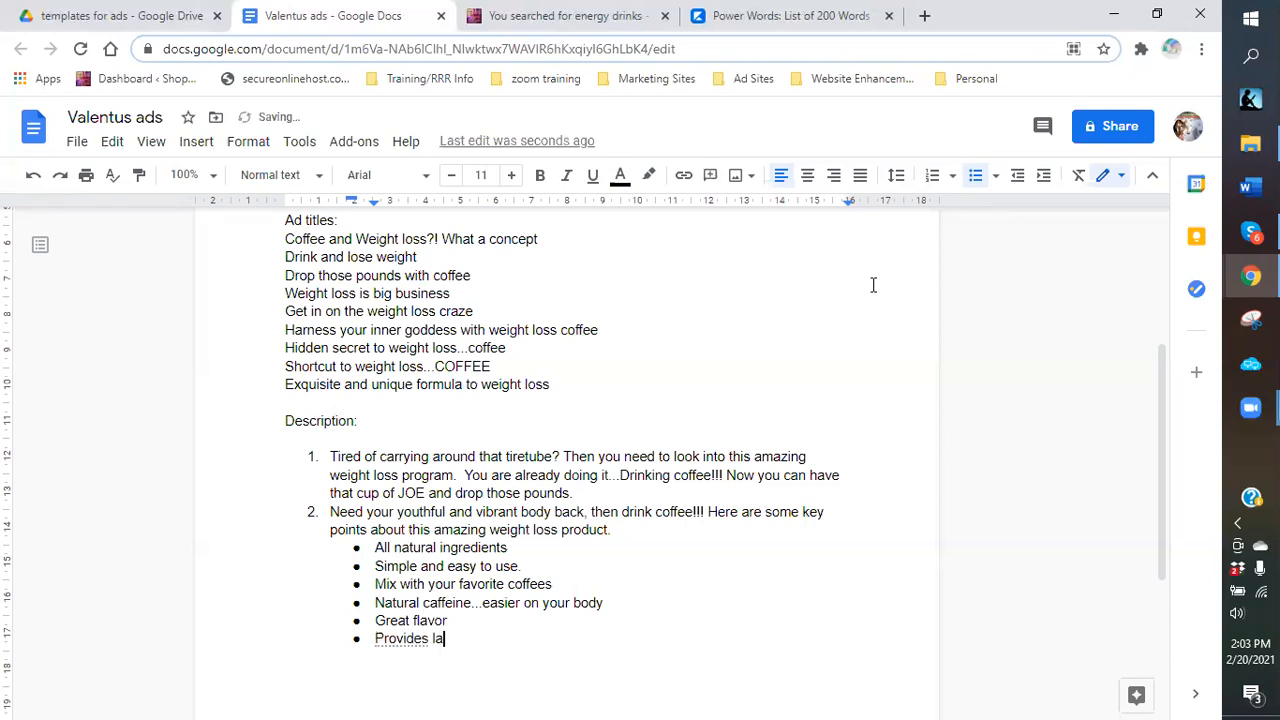
text(sting energy without )
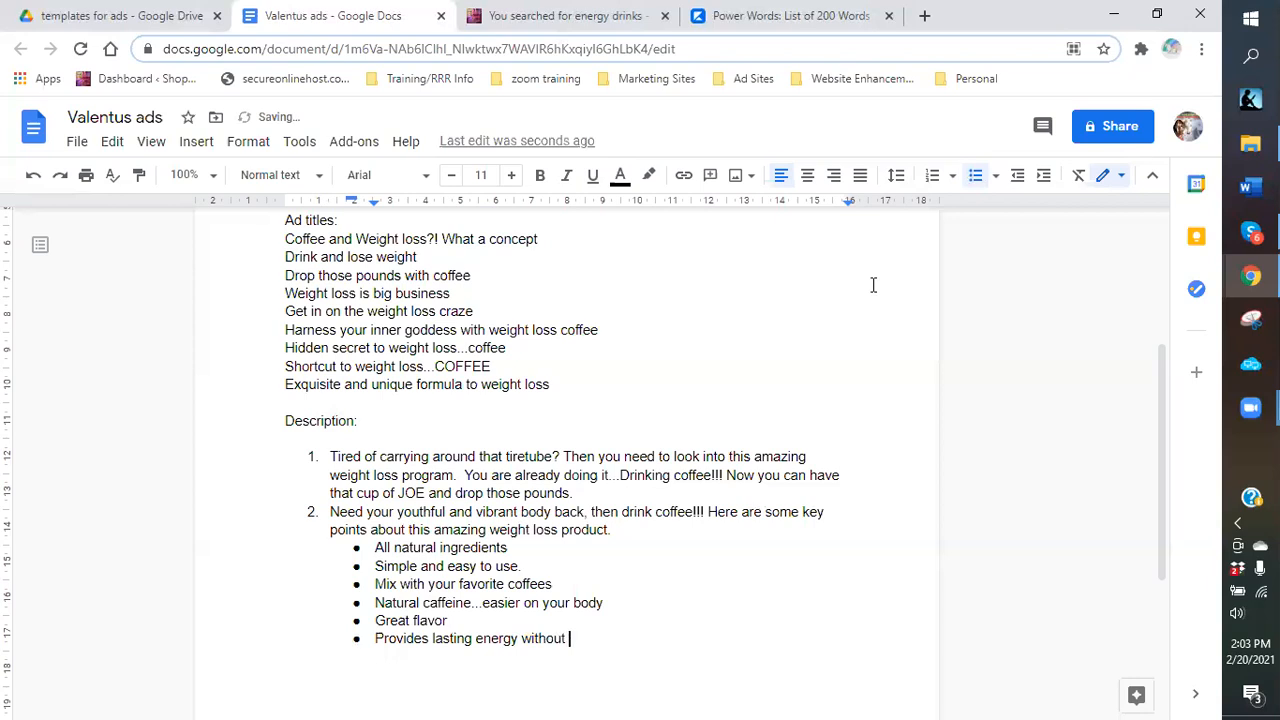
text(side effects)
End the bullet list, add an unbulleted 'Try it today.' line, and begin numbered item 3.
key(Return)
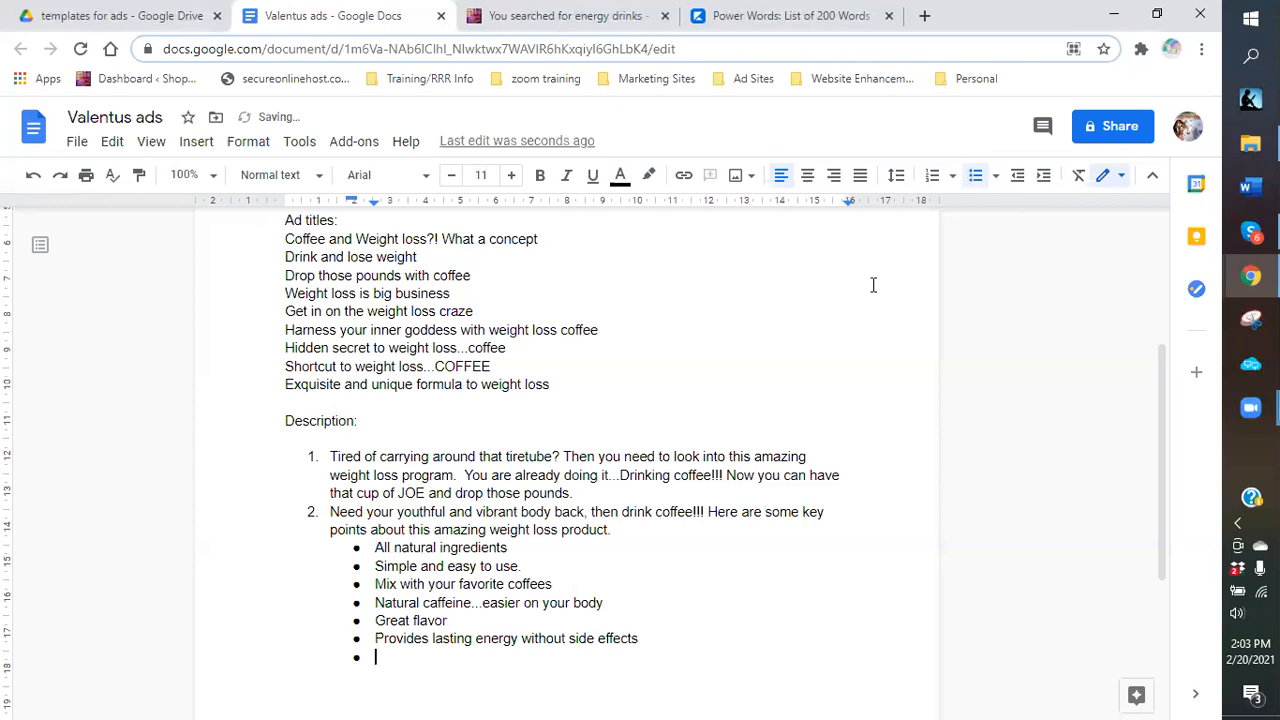
key(BackSpace)
key(BackSpace)
text(tr)
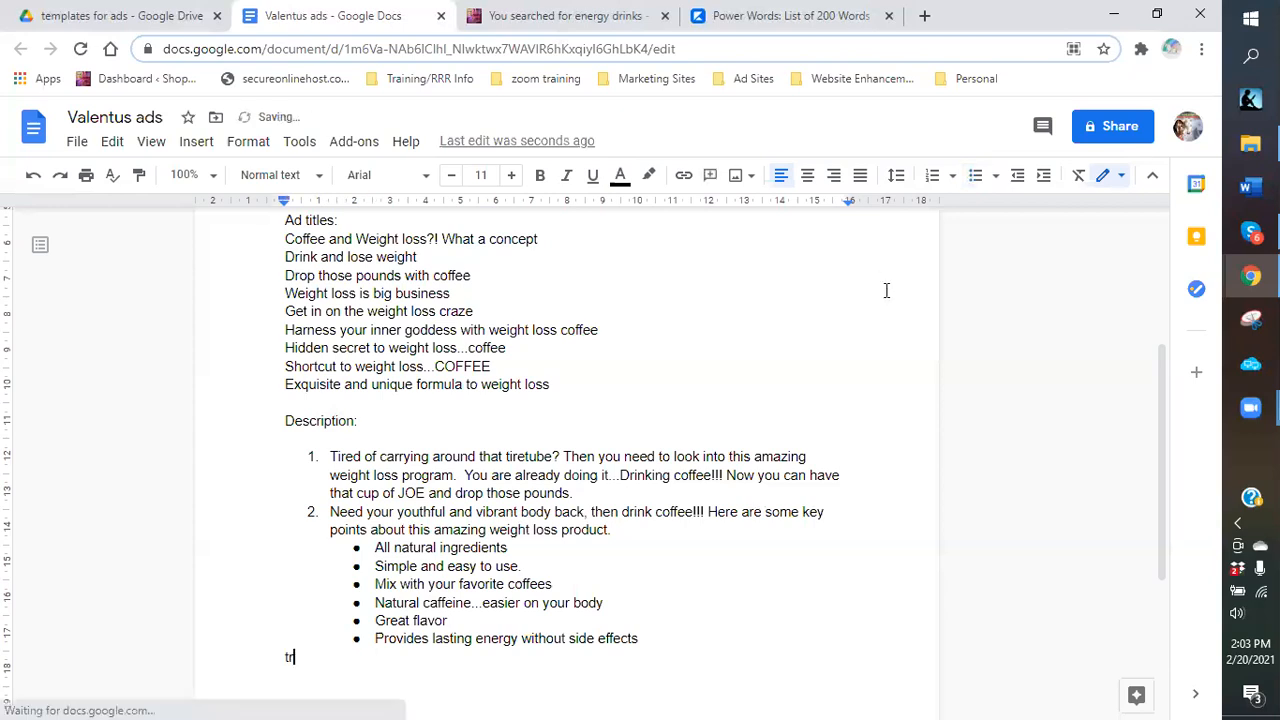
text(y it today.)
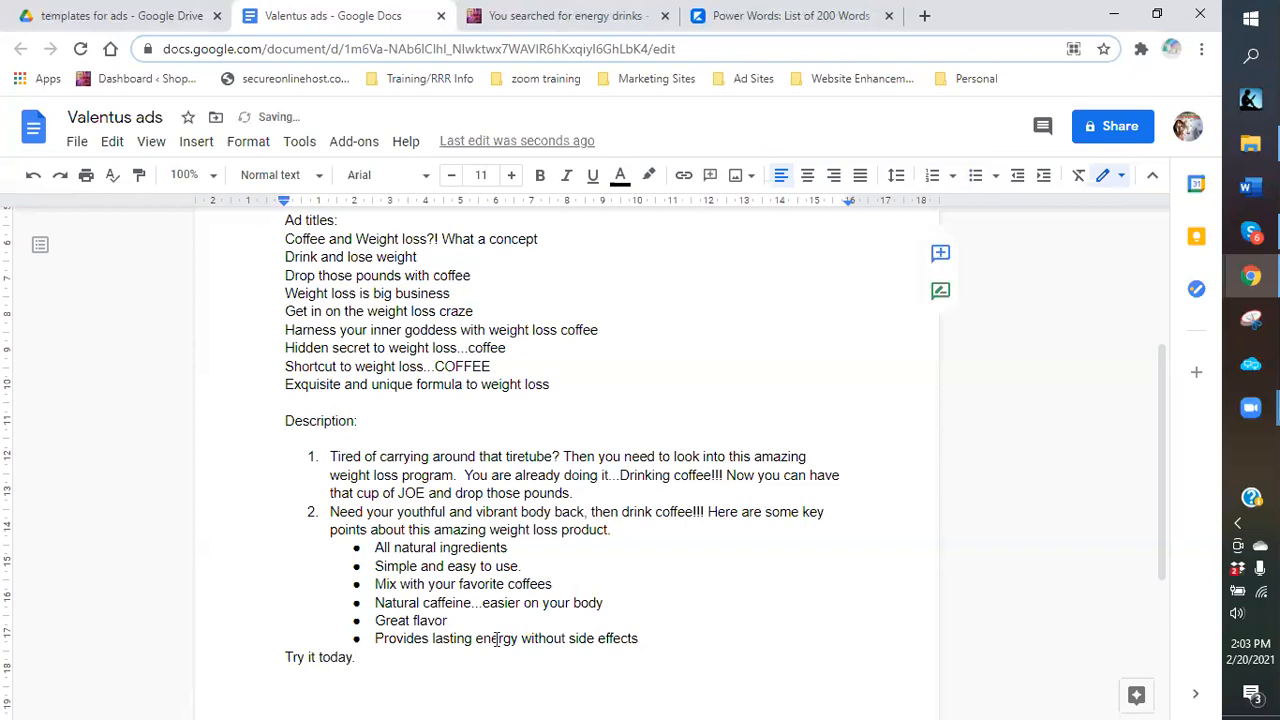
scroll(497, 638, down, 1)
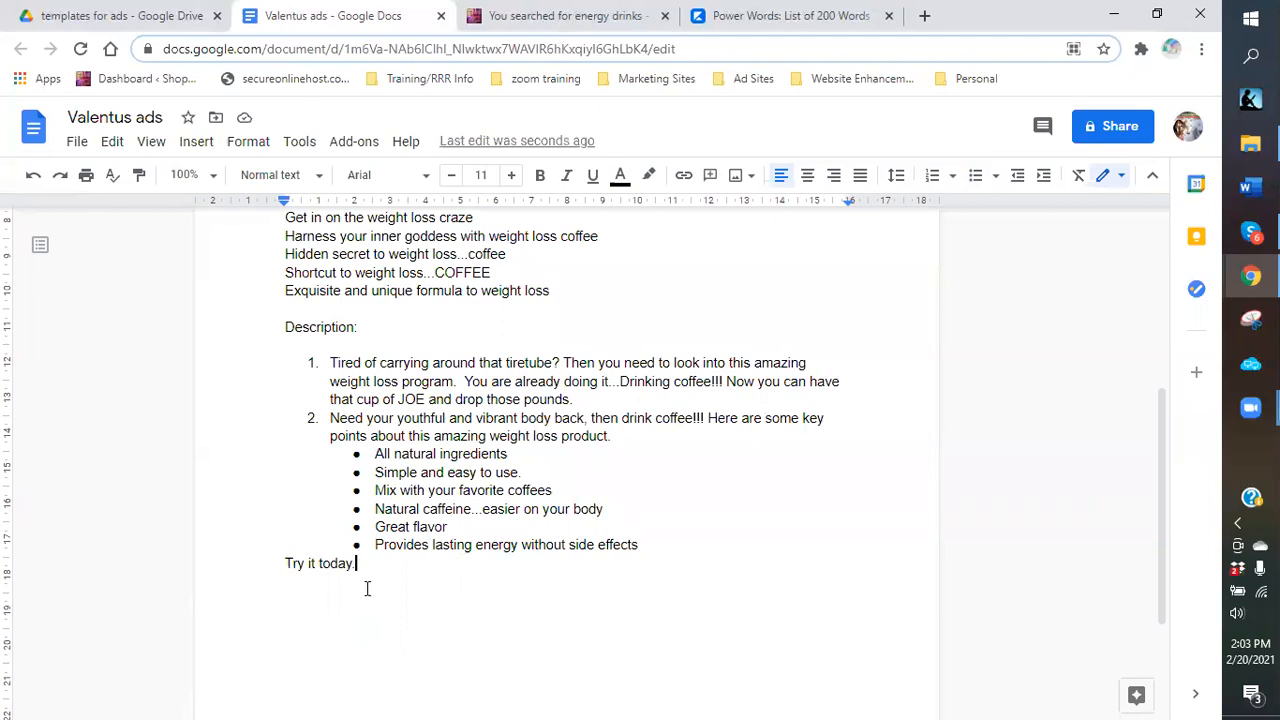
key(Return)
text(3.)
key(Return)
Begin item 3: 'Looking for a way to make some side income? I have a solution...'.
key(BackSpace)
text(Looking f)
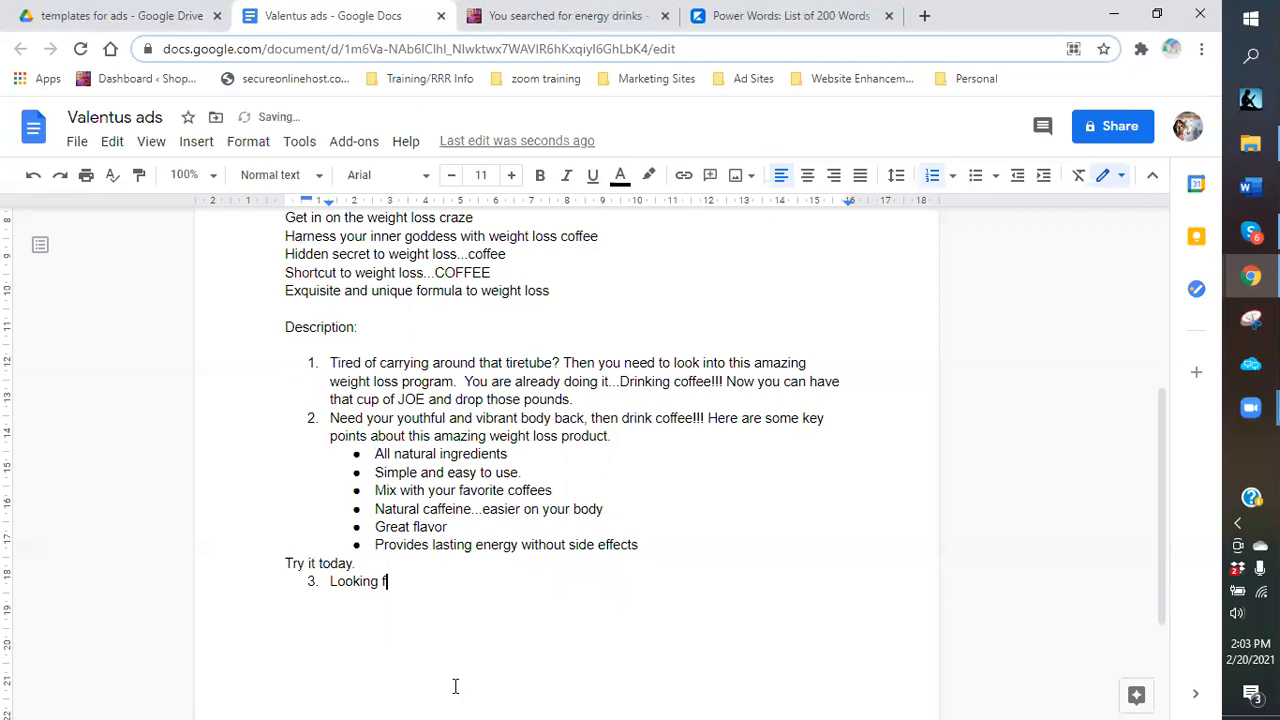
text(or a way to make some side )
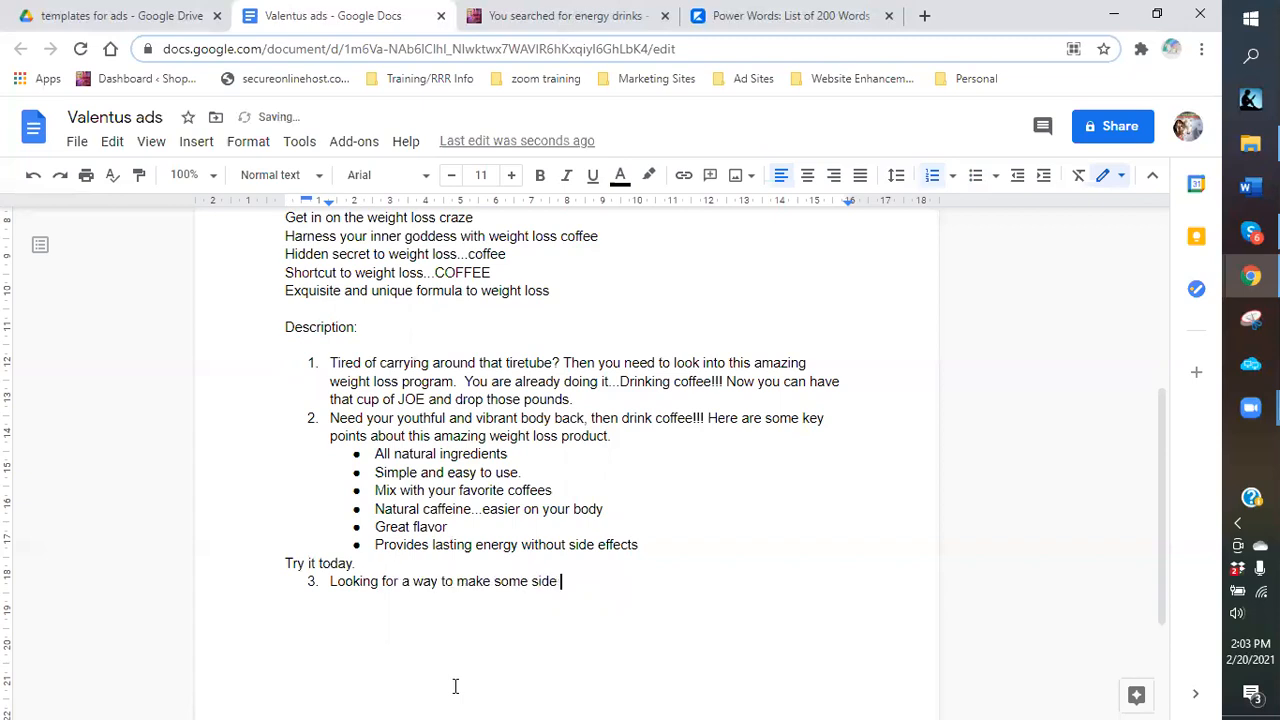
text(income )
text(wit)
key(BackSpace)
key(BackSpace)
key(BackSpace)
key(BackSpace)
text(? I have a sol)
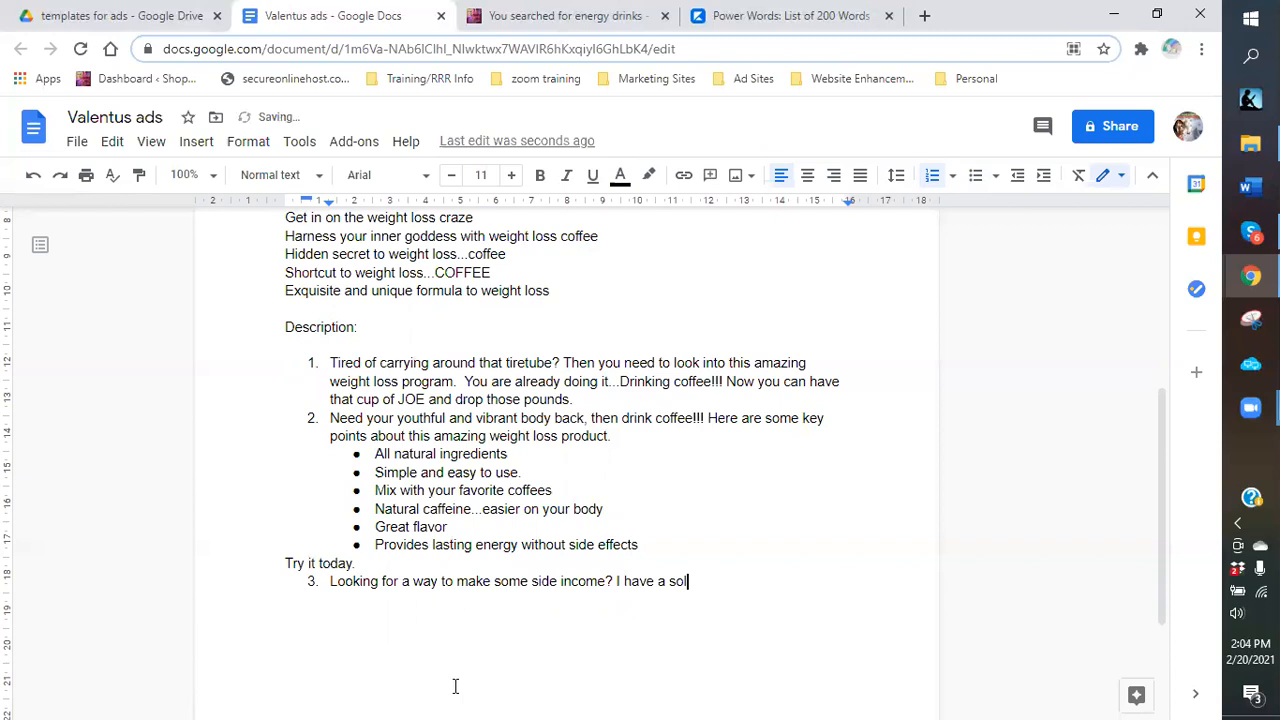
text(ution that could possibly turn your life around.  We call drink it)
key(BackSpace)
text(and some mo)
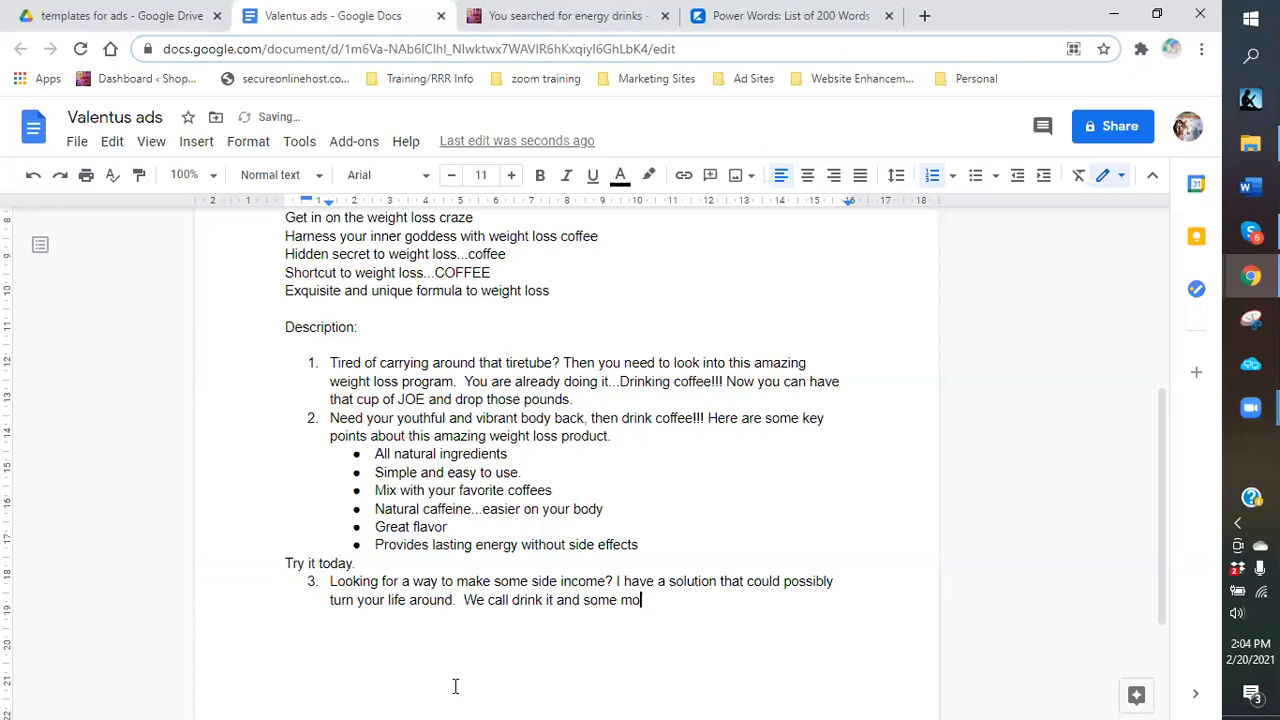
text(re than )
text(twice)
Continue item 3 about reaping the product's benefits, ending 'with this world class product.'.
key(BackSpace)
key(BackSpace)
key(BackSpace)
key(BackSpace)
key(BackSpace)
key(BackSpace)
text(others. So now you can)
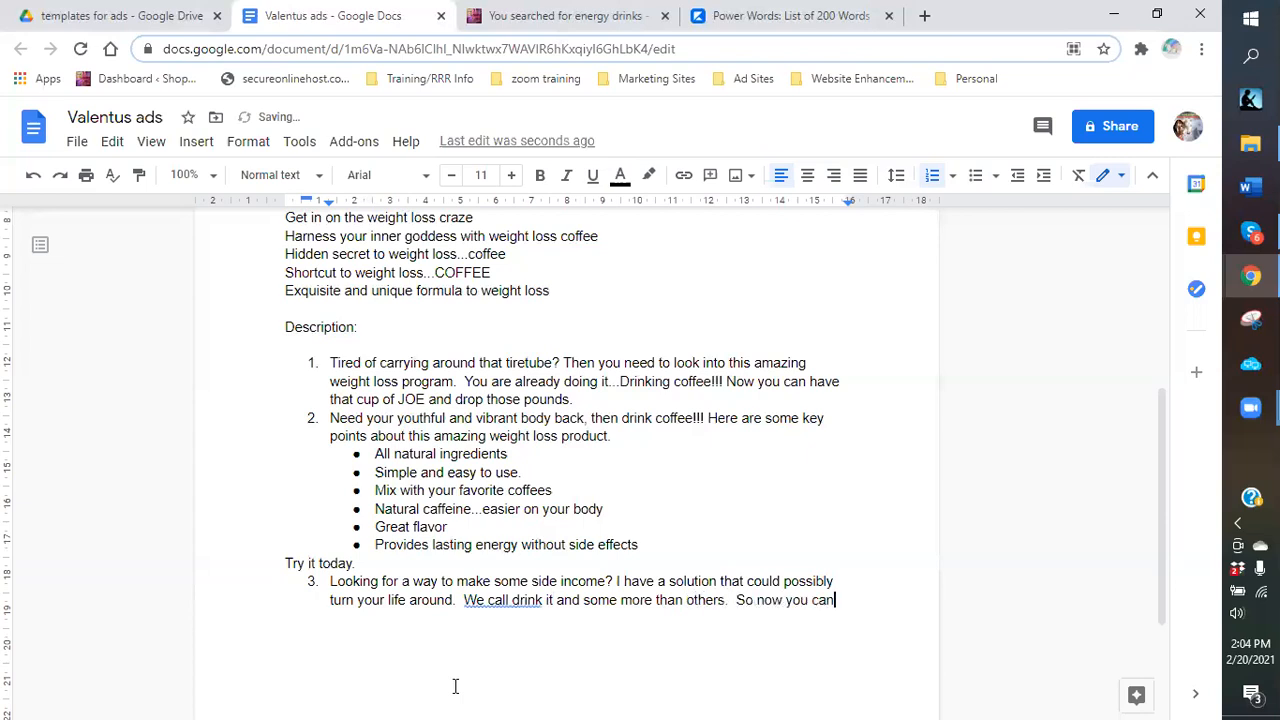
text( reap the )
text(beneift)
text(s )
text(of)
text( this w)
text(onder)
text(ful p)
text(roduct.)
text(  Weig)
text(ht loss)
text( co)
text(ffee. )
text( See )
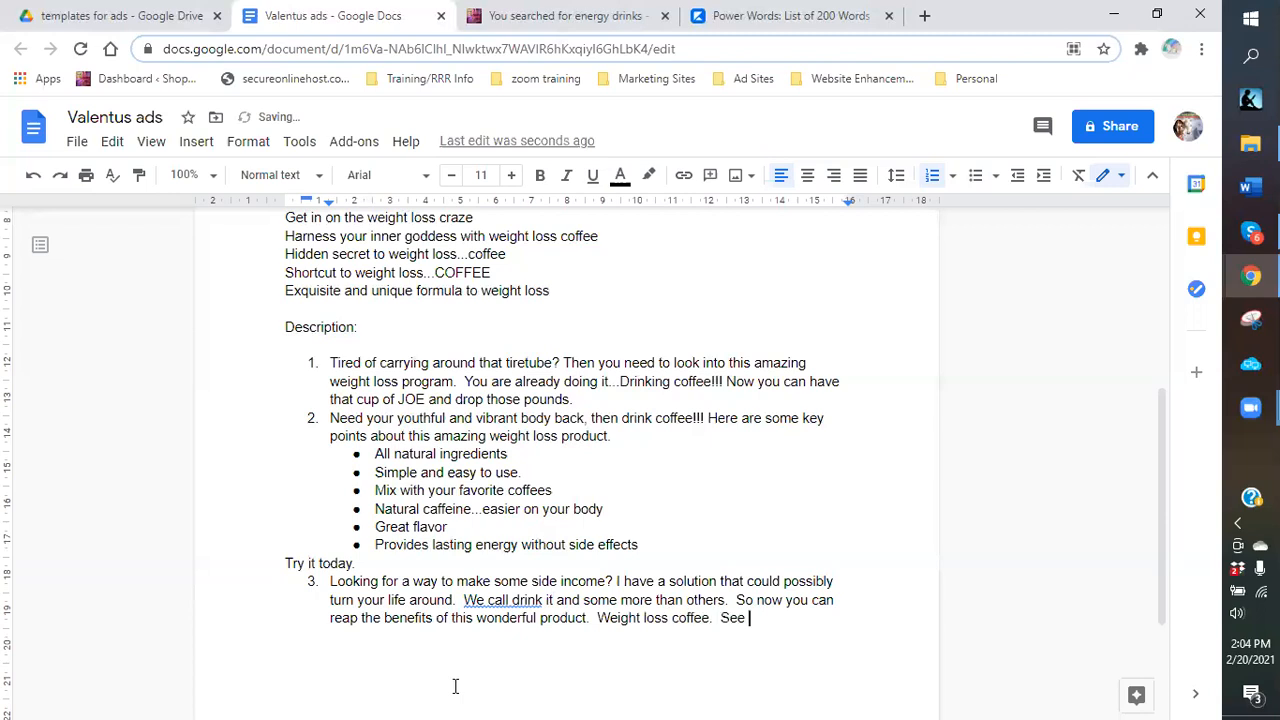
text(how you c)
text(an make)
text( poten)
text(tial )
text(life-)
text(chaingi)
key(BackSpace)
key(BackSpace)
key(BackSpace)
key(BackSpace)
text(nging income)
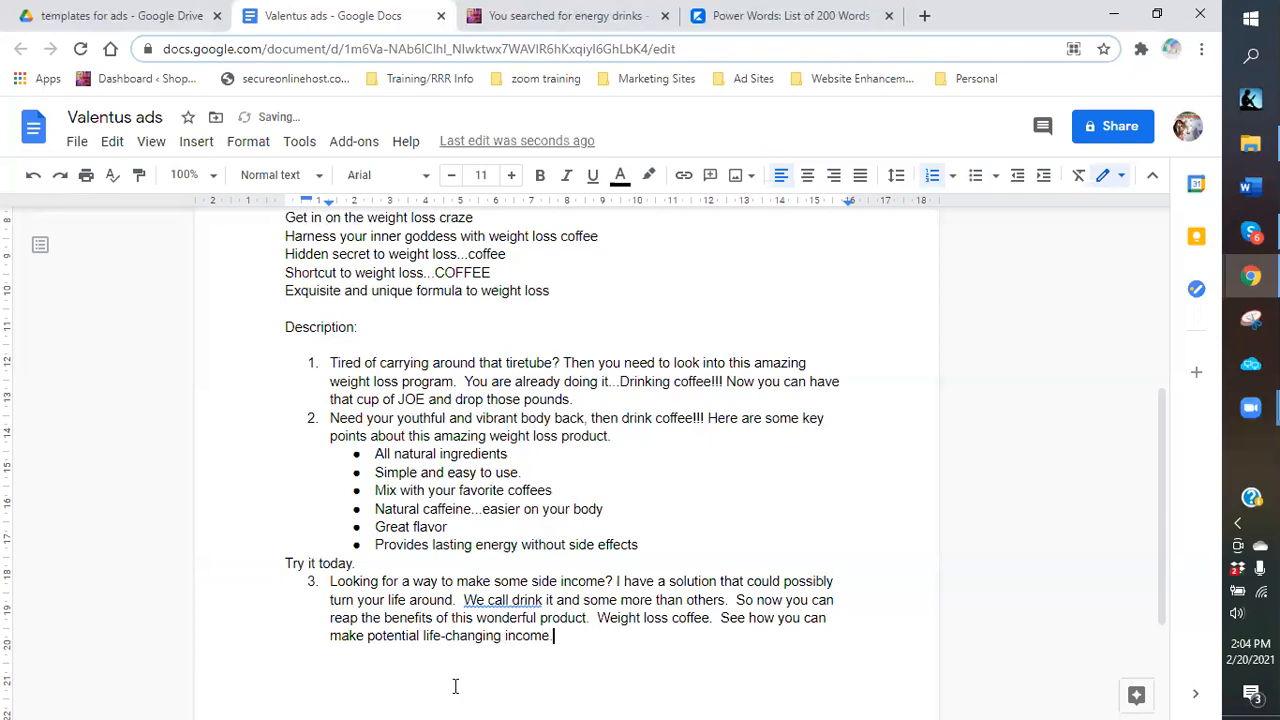
key(BackSpace)
text(with this world class product.)
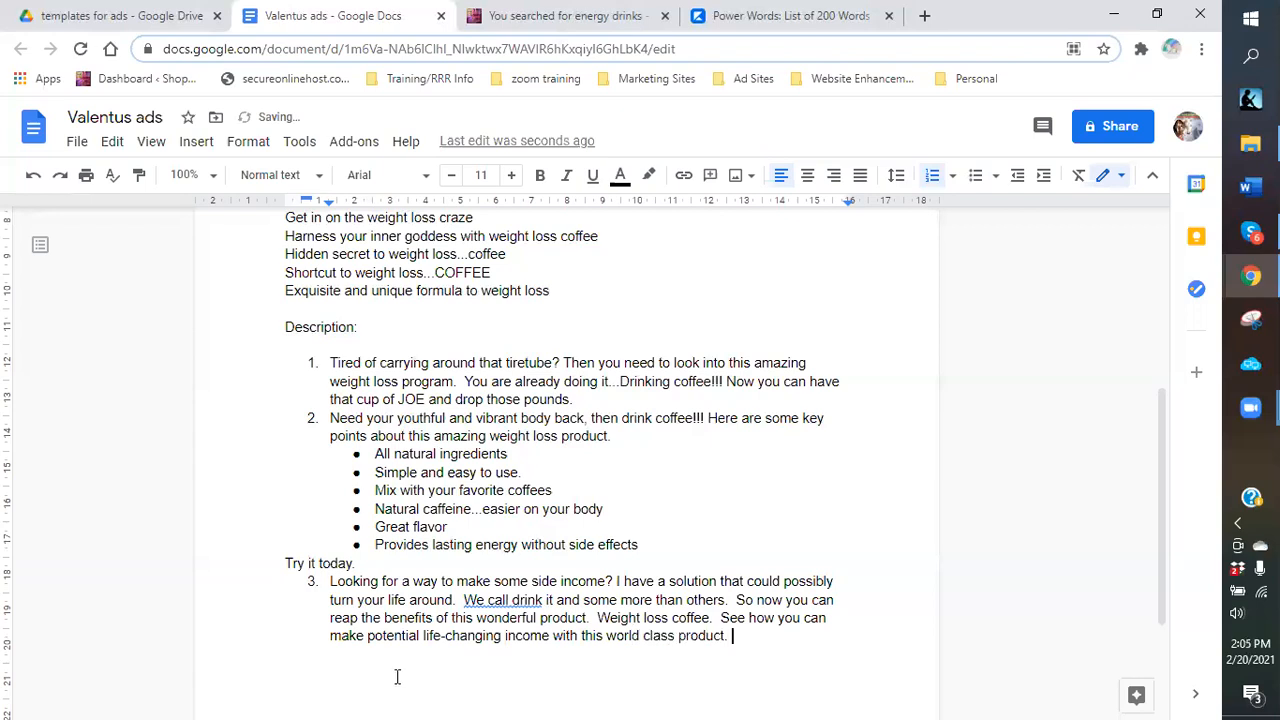
Correct 'We call drink' to 'We all drink' in item 3.
click(498, 602)
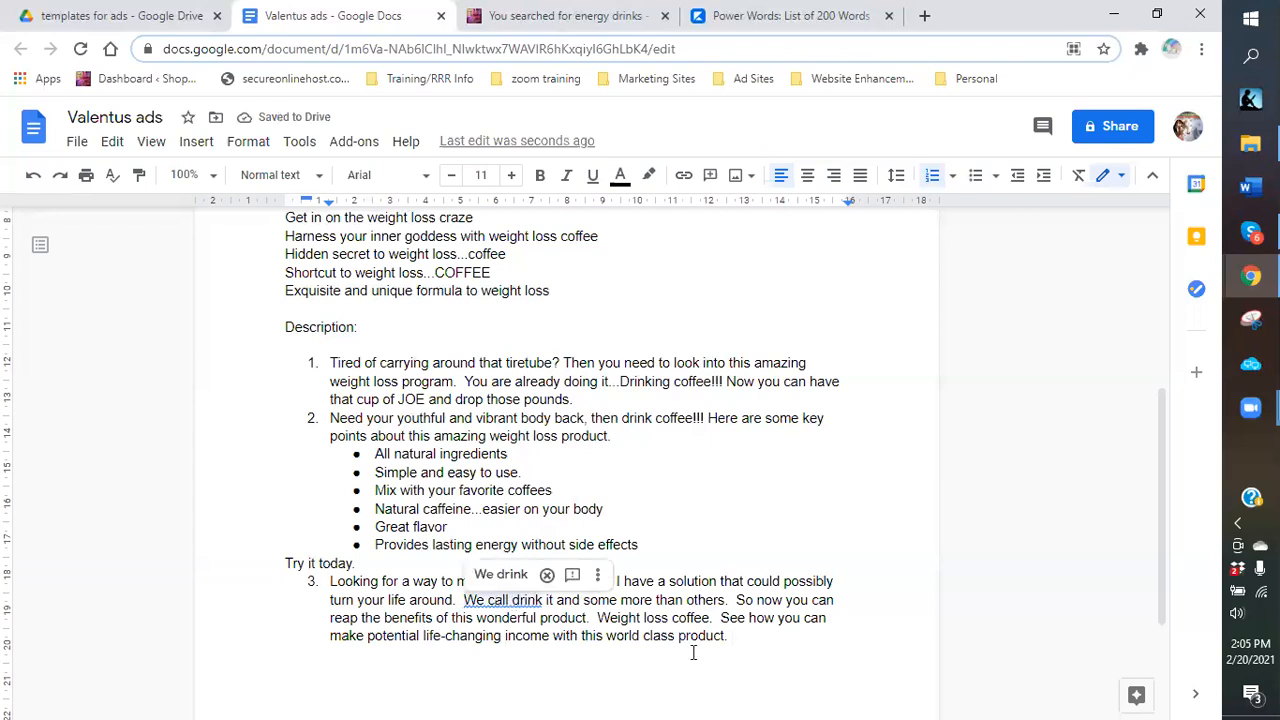
key(BackSpace)
click(736, 637)
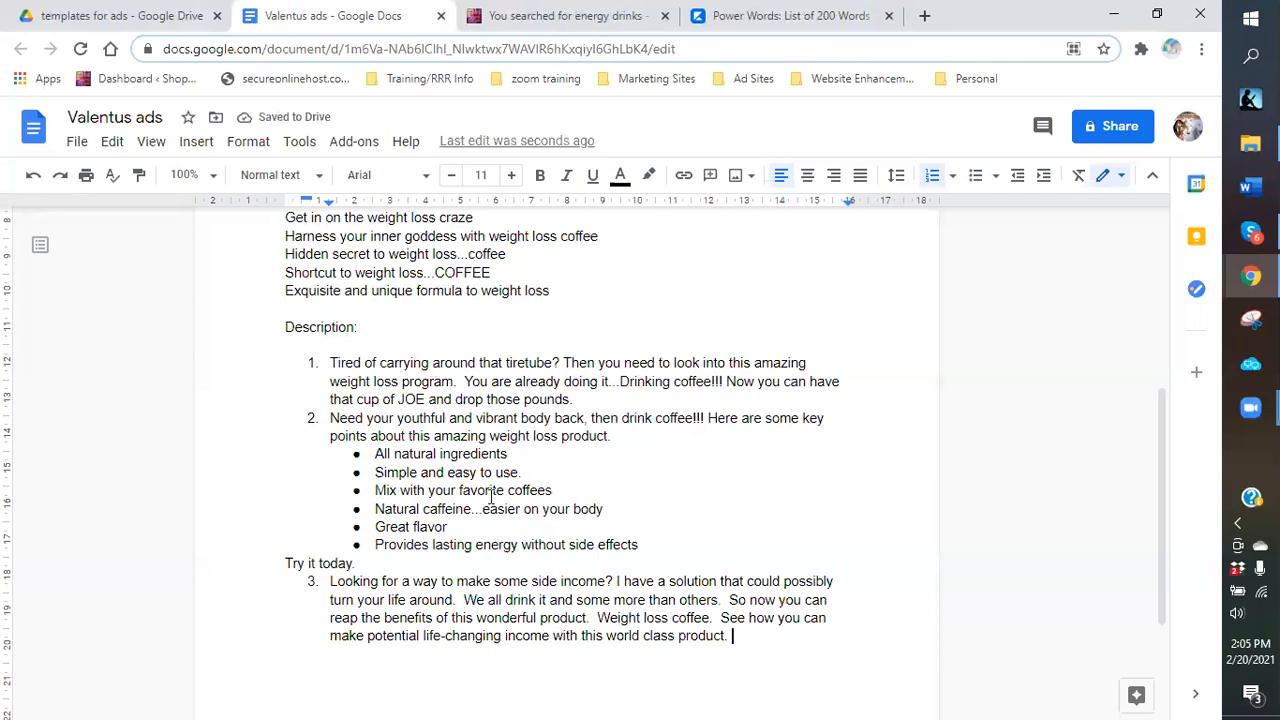
scroll(490, 500, down, 2)
scroll(496, 489, up, 3)
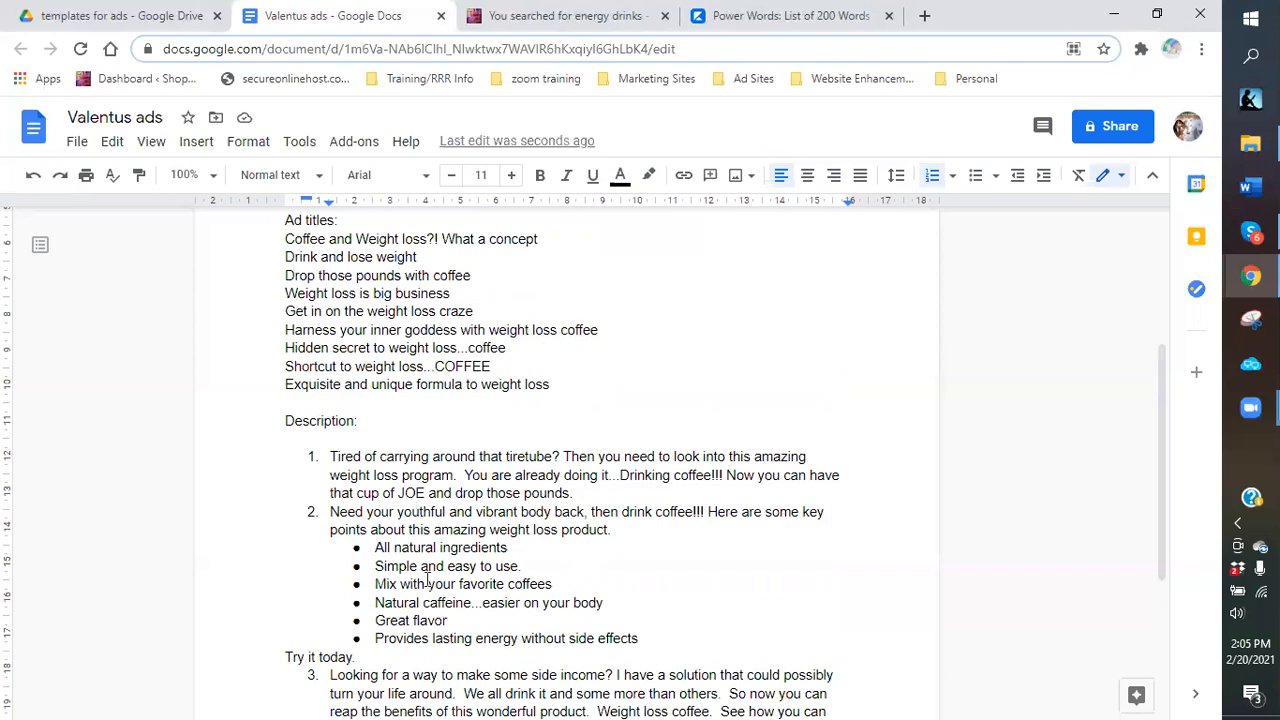
scroll(380, 514, down, 2)
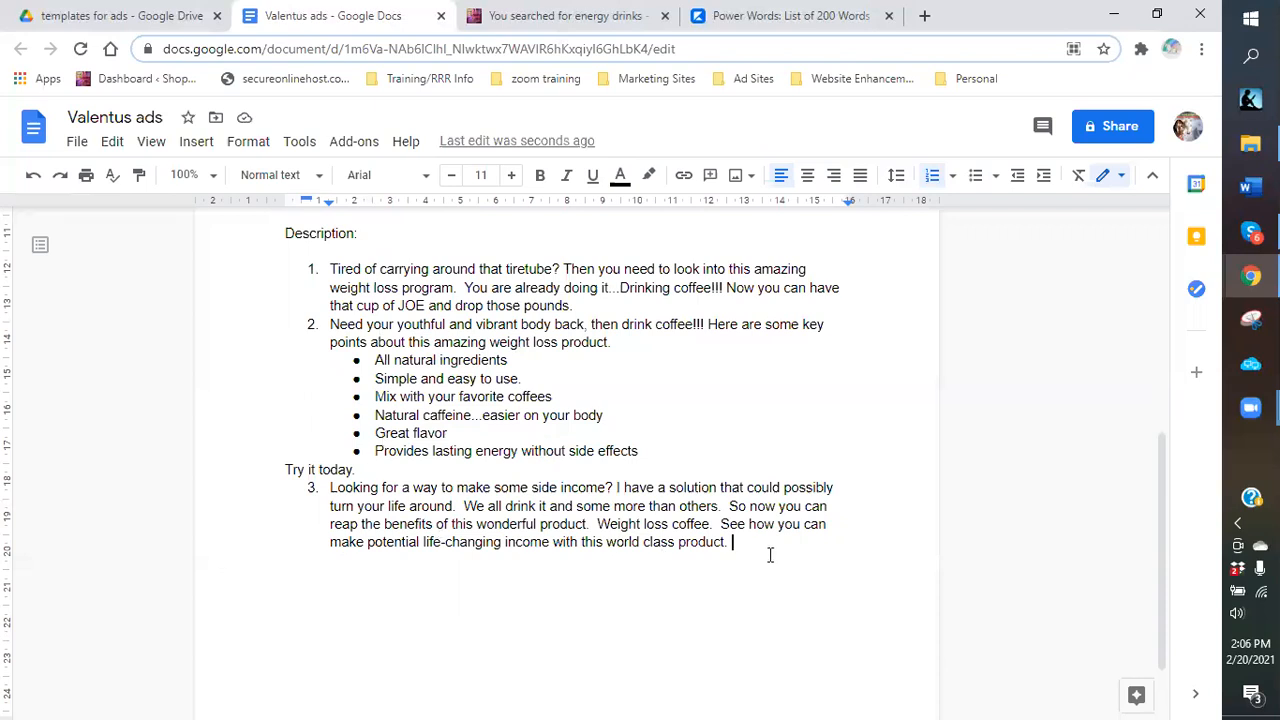
scroll(425, 540, up, 2)
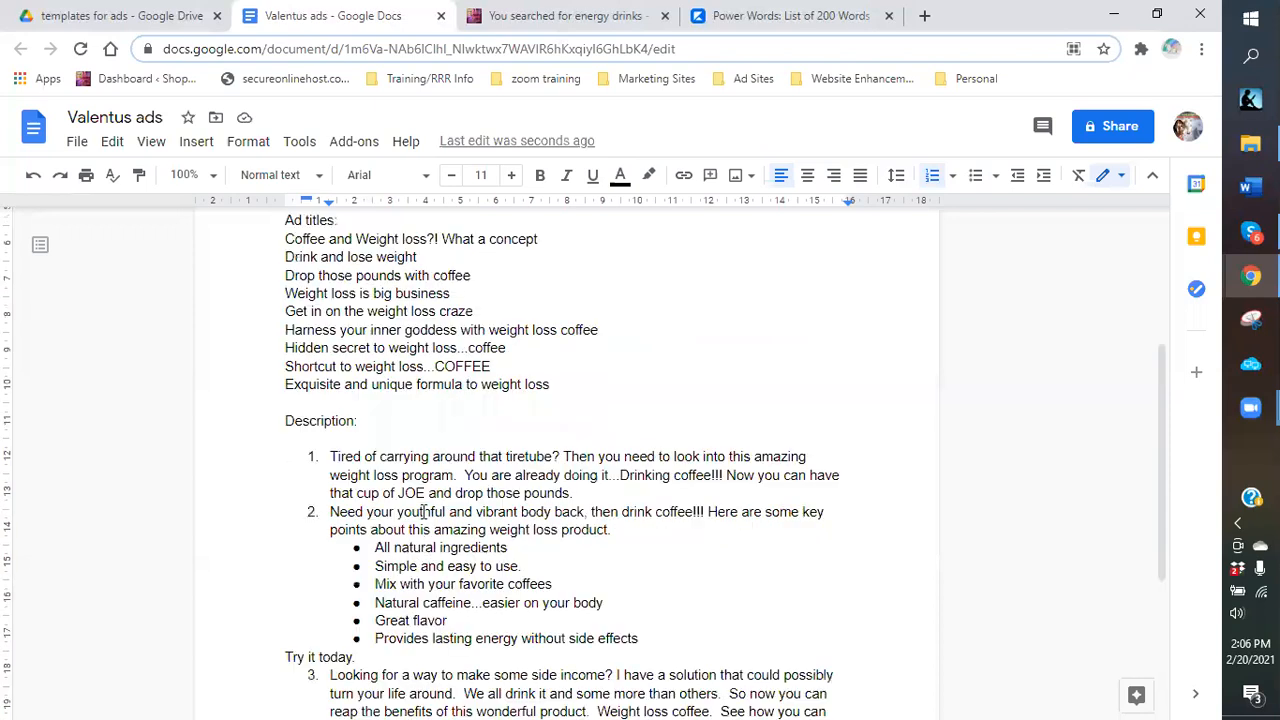
scroll(423, 512, down, 2)
scroll(425, 512, up, 4)
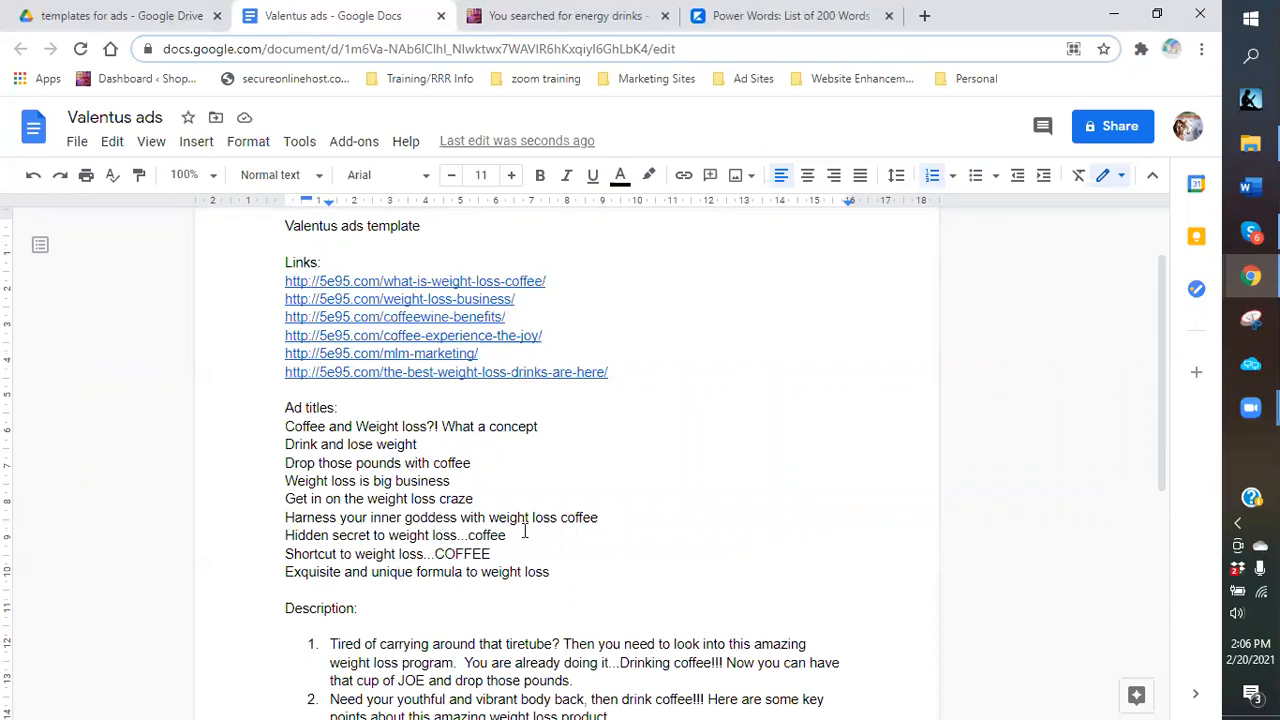
scroll(455, 540, down, 2)
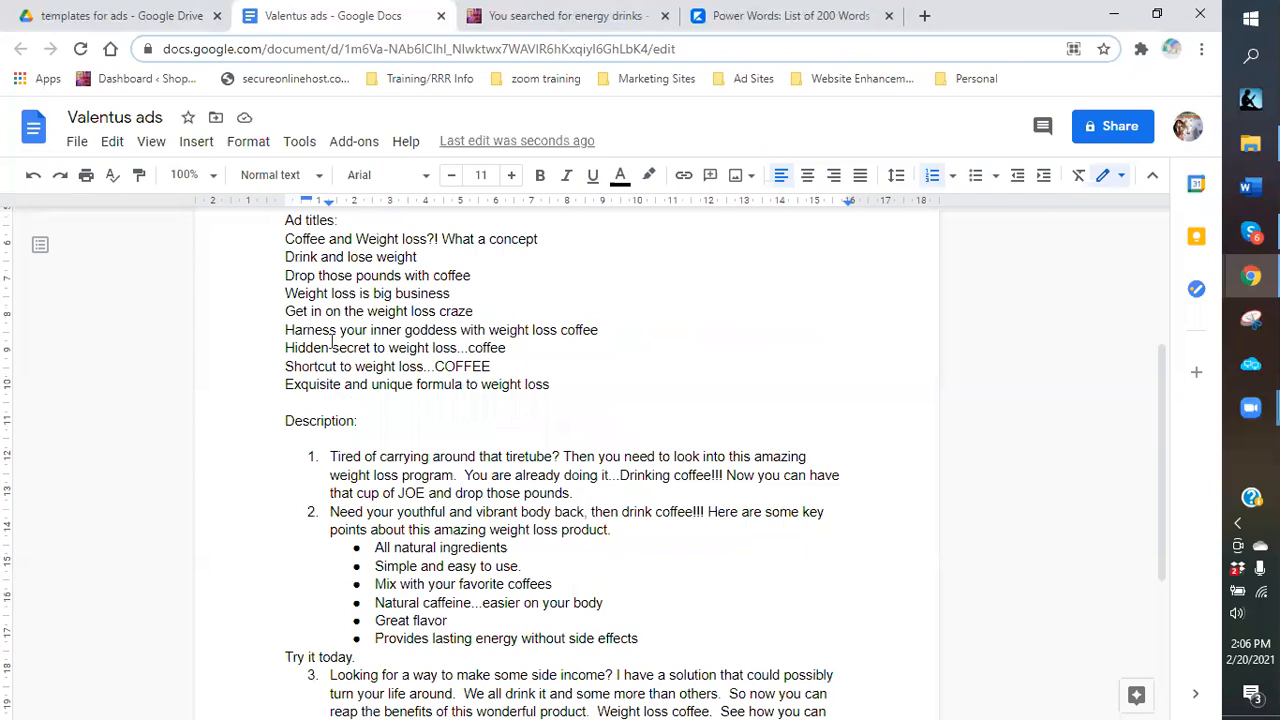
scroll(455, 540, up, 1)
scroll(457, 510, up, 2)
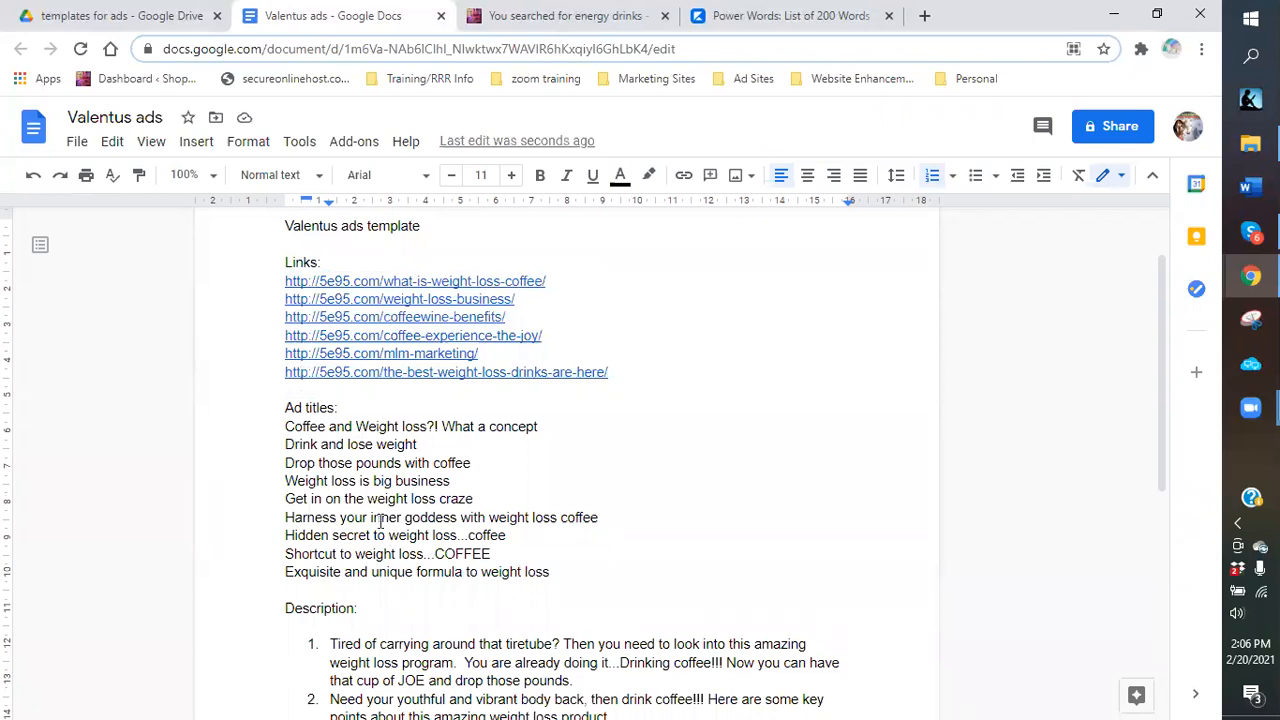
scroll(403, 597, down, 3)
scroll(375, 440, up, 1)
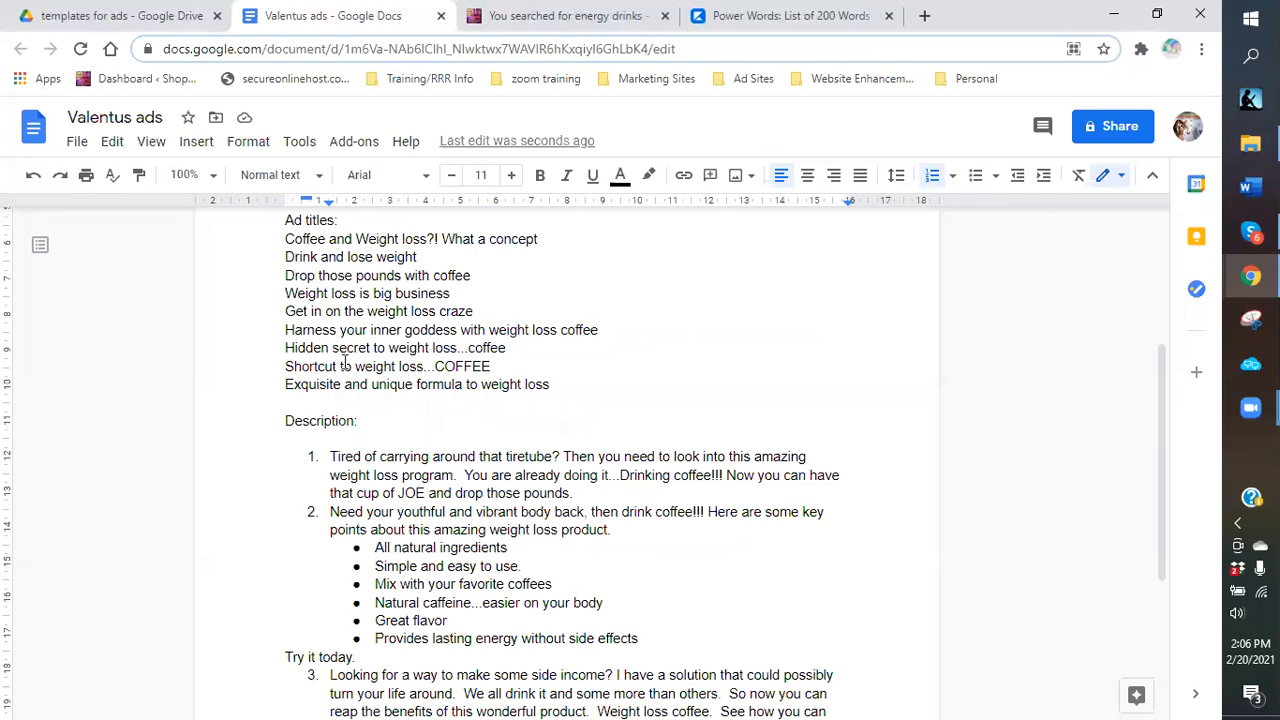
scroll(320, 337, up, 3)
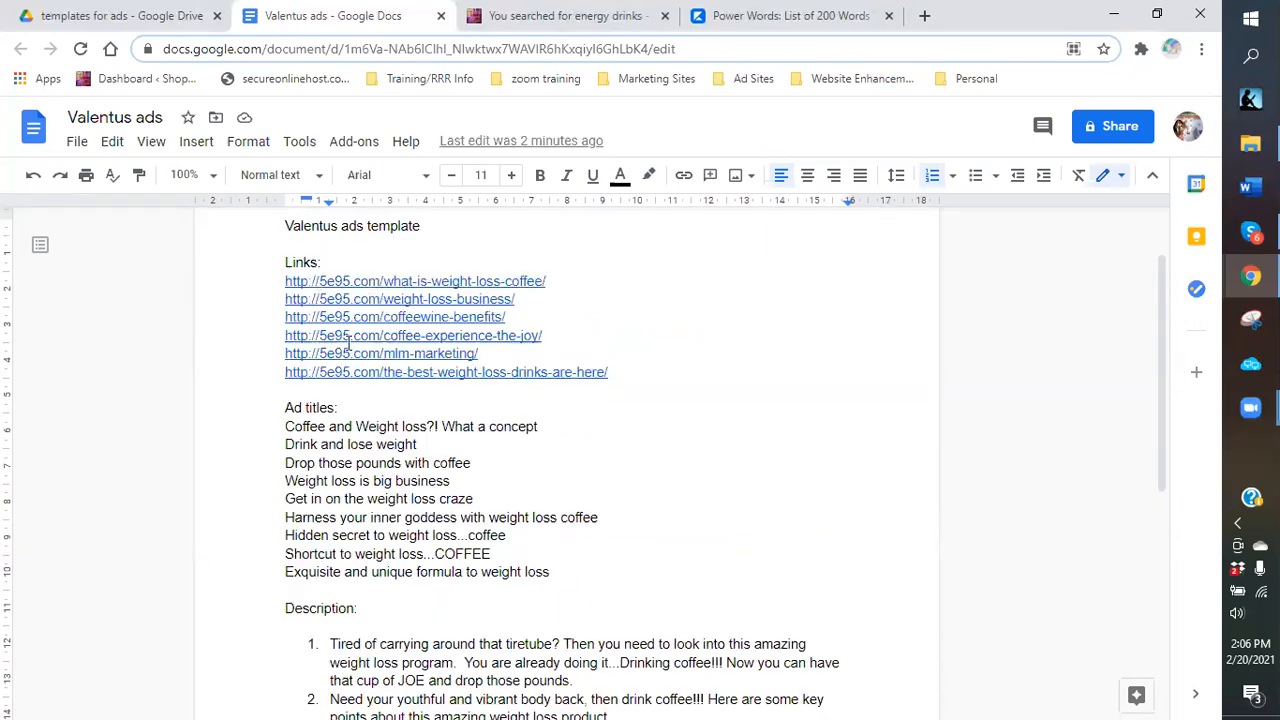
scroll(397, 390, down, 3)
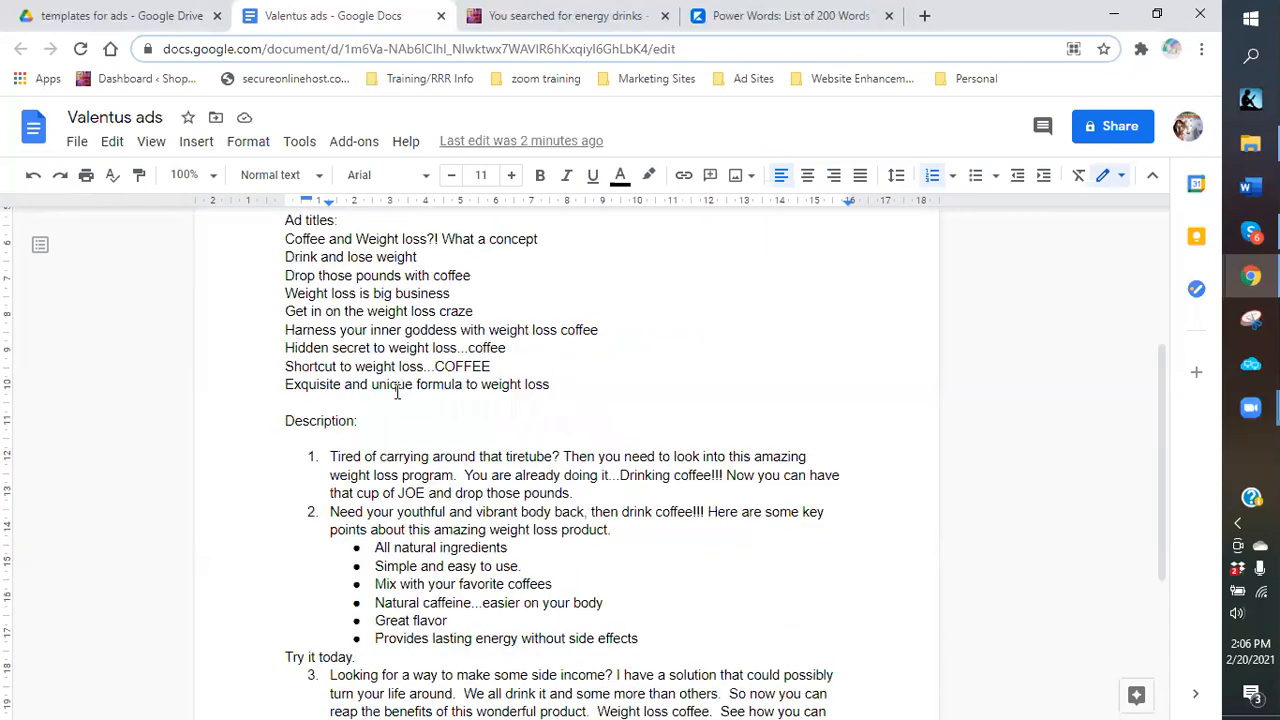
scroll(397, 392, down, 2)
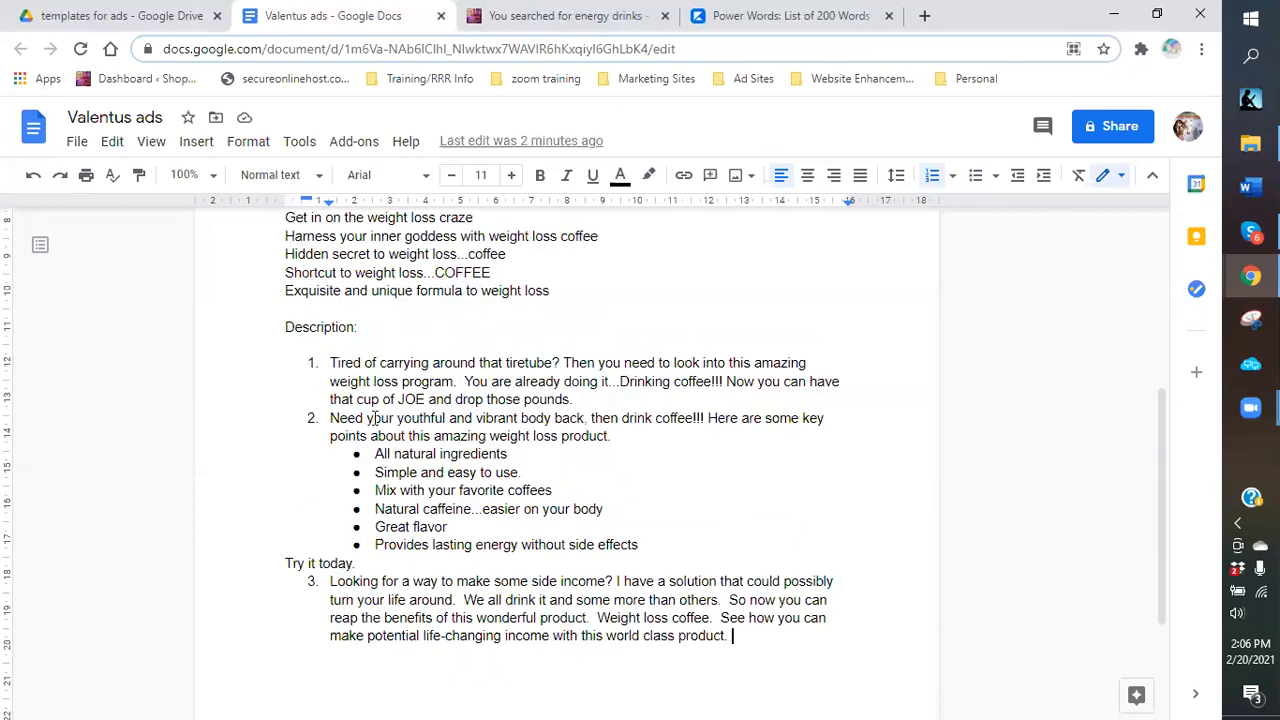
scroll(290, 393, up, 2)
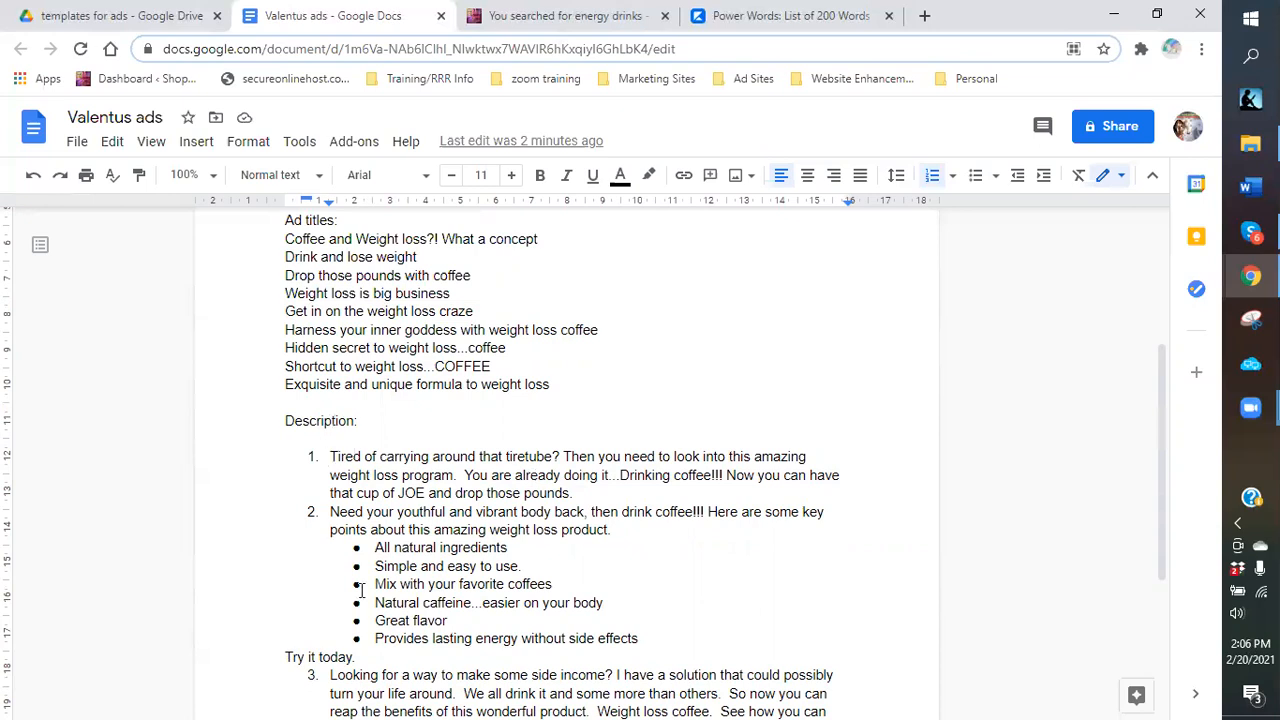
scroll(290, 660, down, 3)
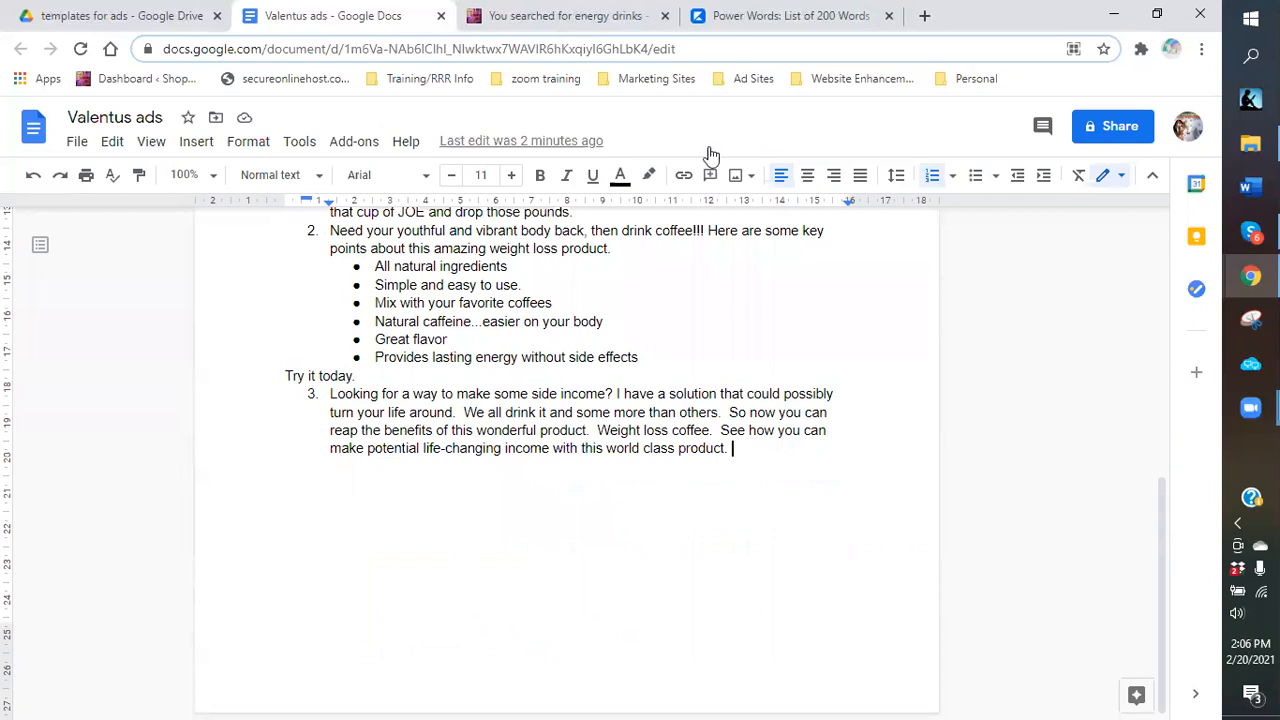
scroll(546, 388, up, 3)
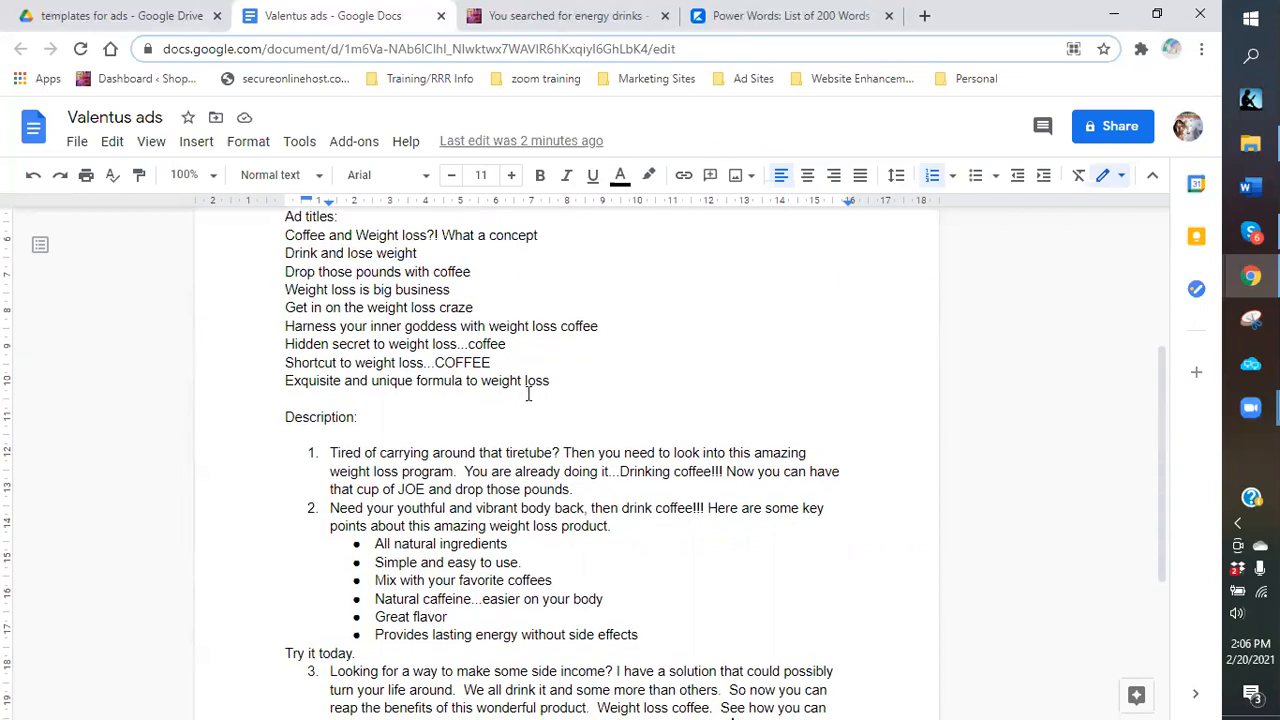
scroll(528, 392, up, 3)
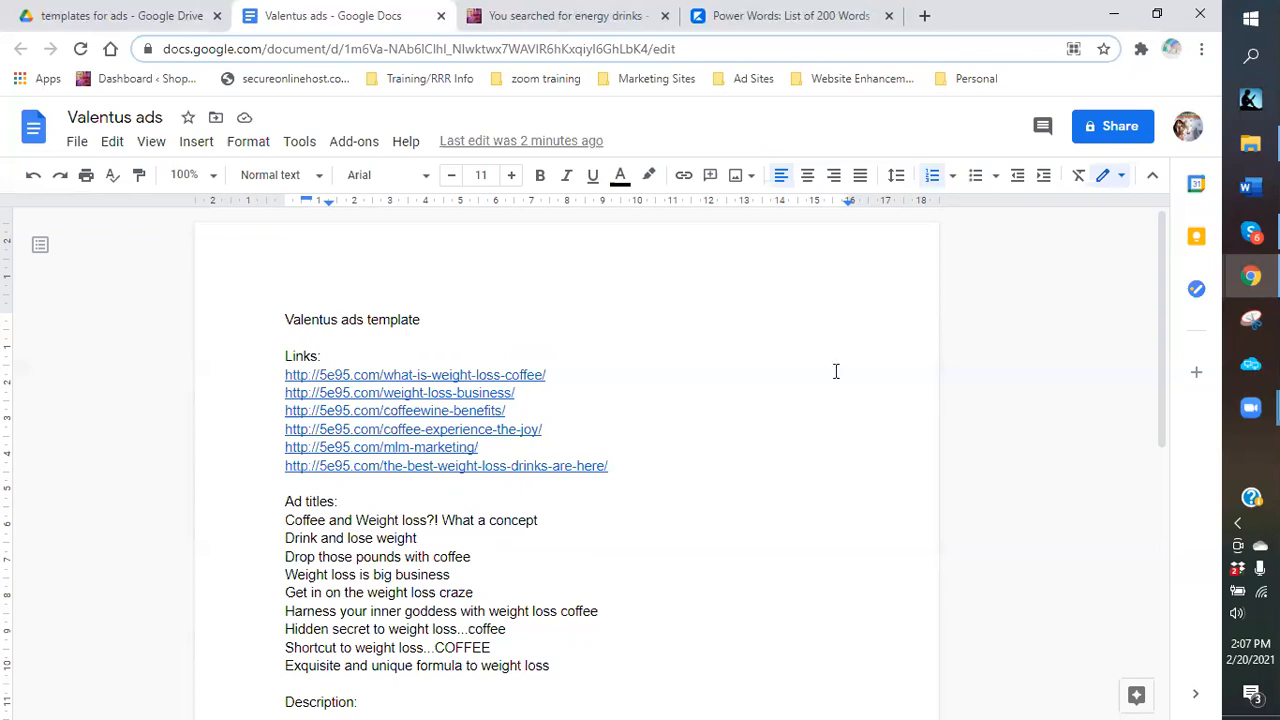
scroll(836, 371, down, 2)
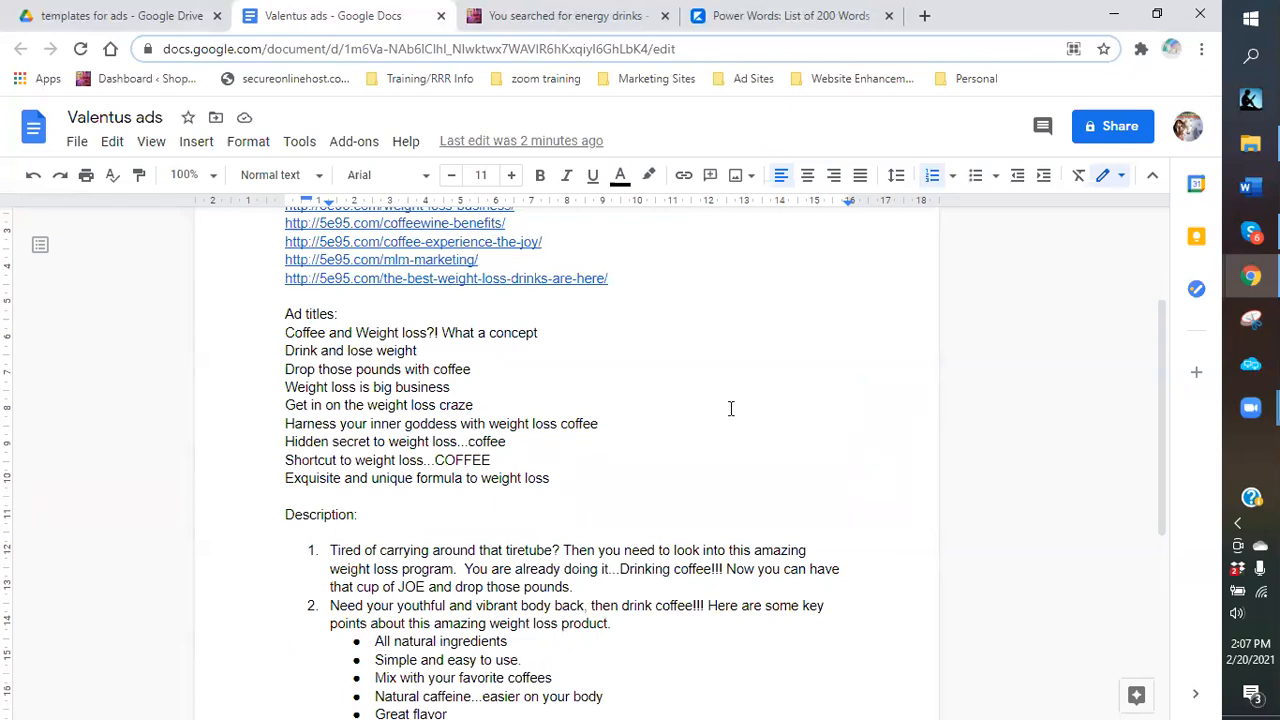
scroll(729, 409, down, 1)
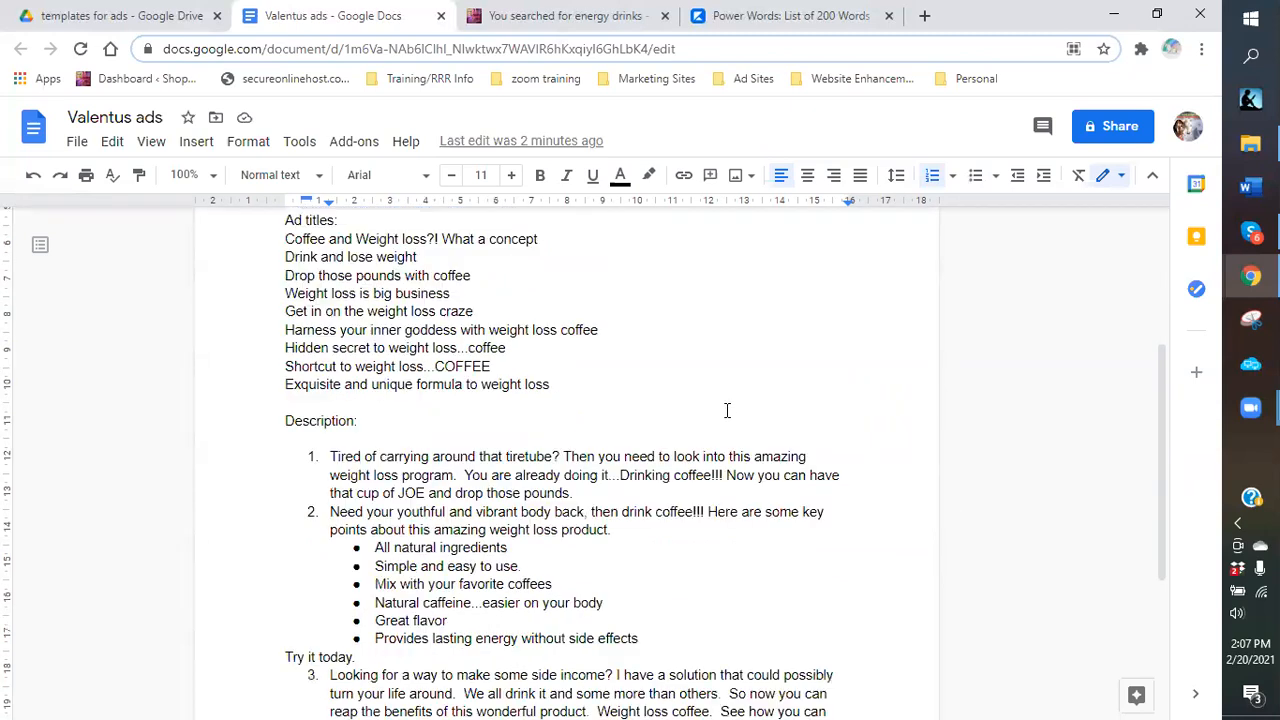
scroll(727, 410, down, 2)
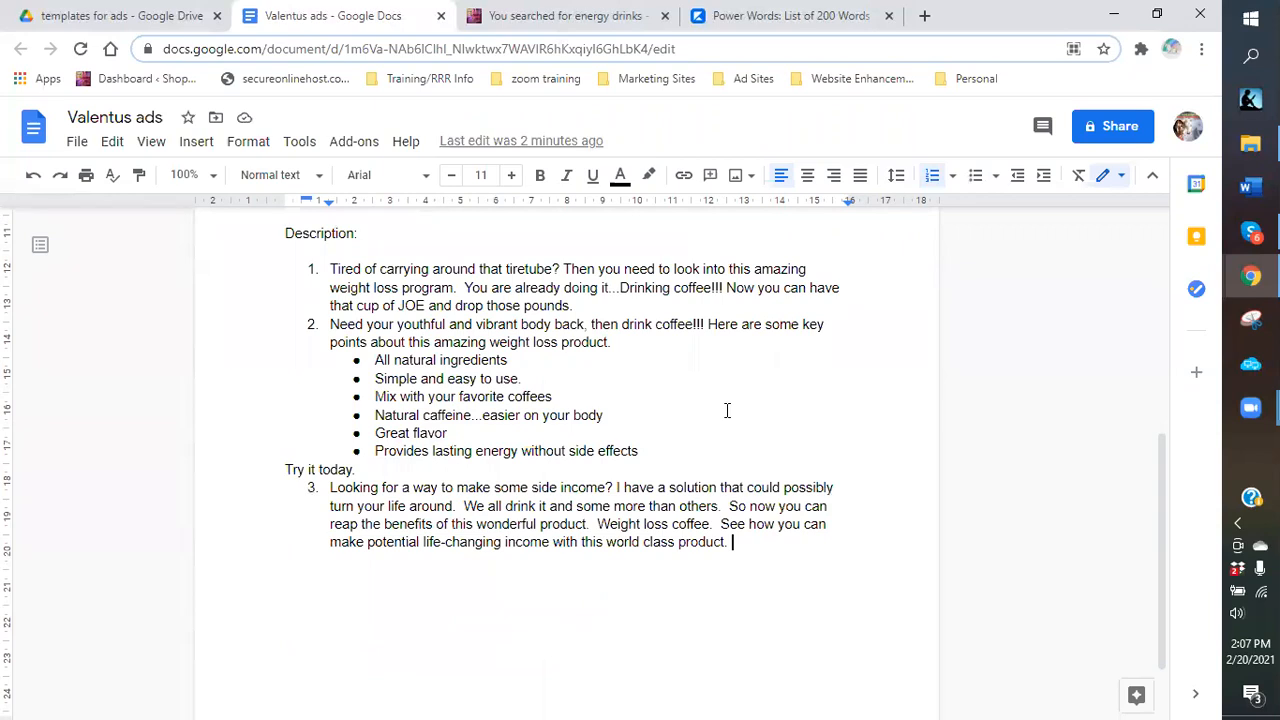
scroll(725, 411, up, 1)
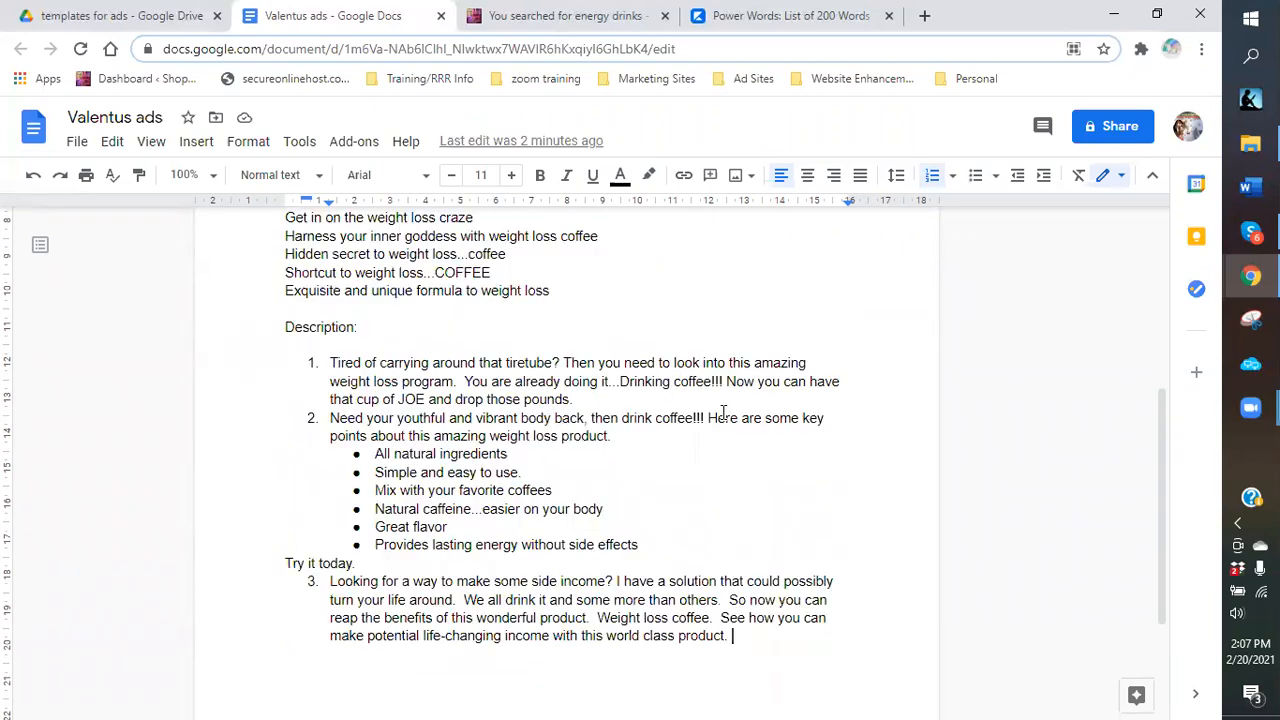
scroll(723, 411, up, 3)
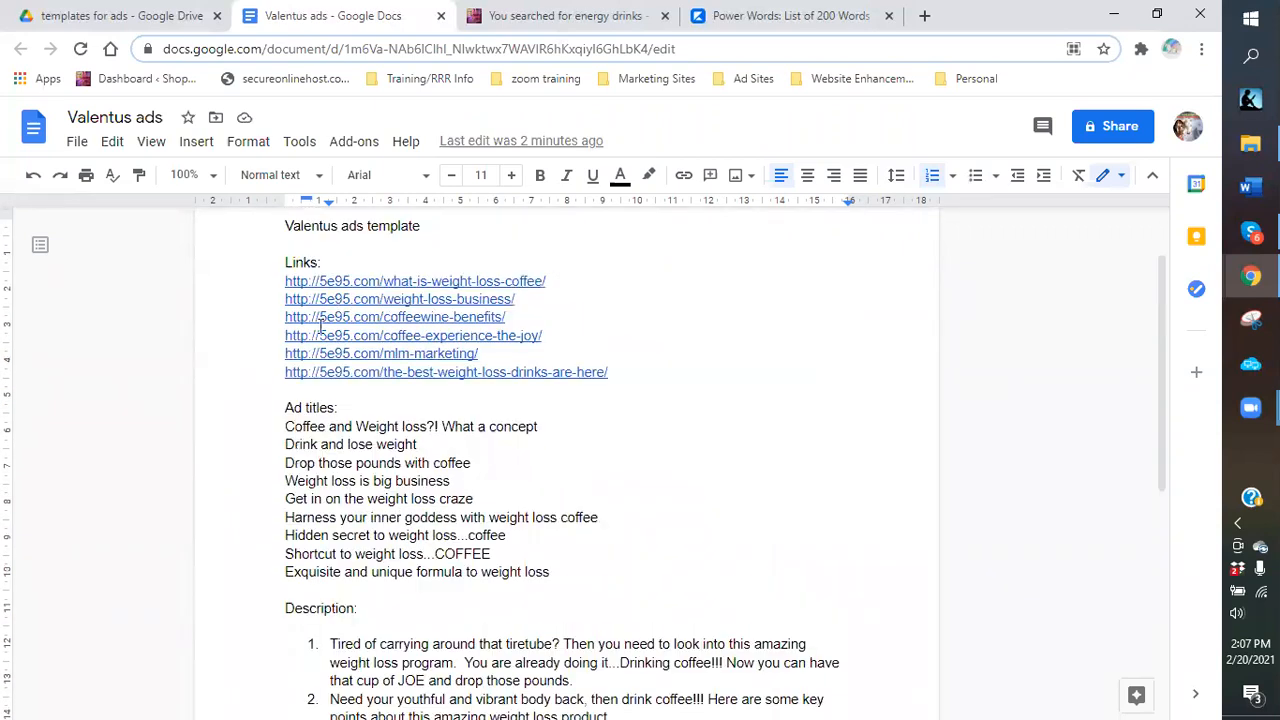
scroll(321, 327, down, 1)
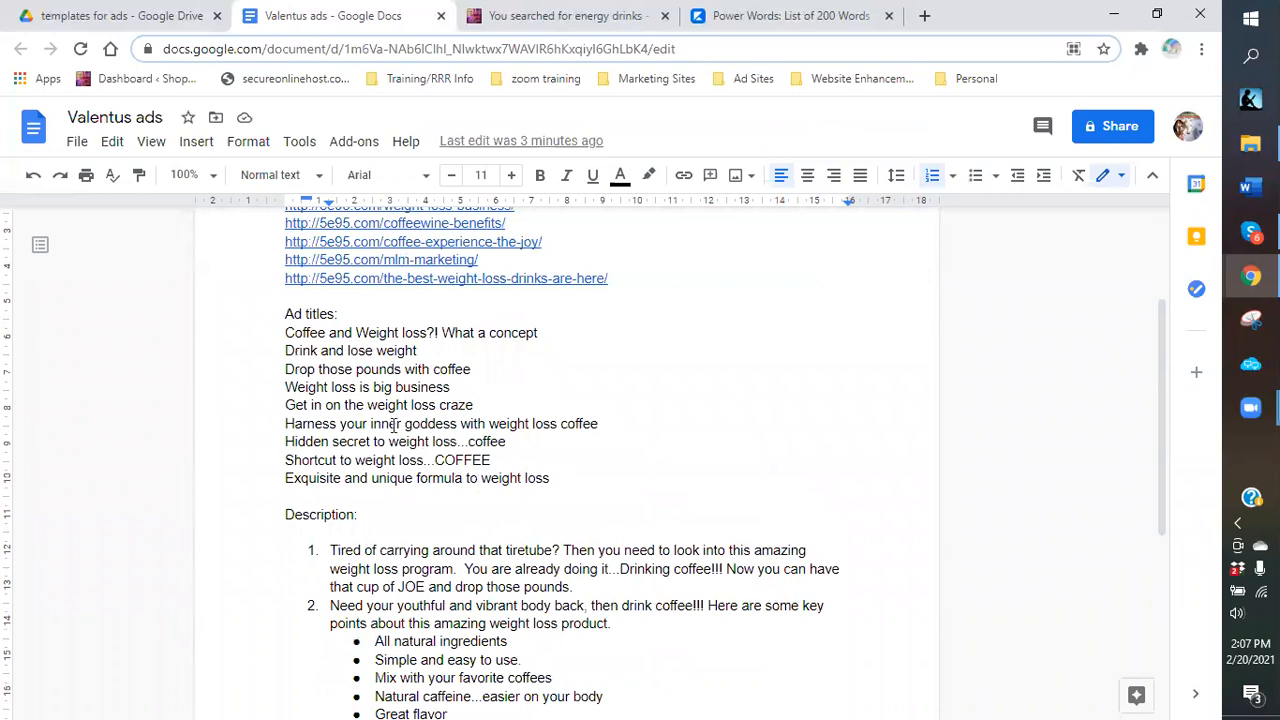
scroll(394, 425, up, 2)
scroll(480, 540, down, 4)
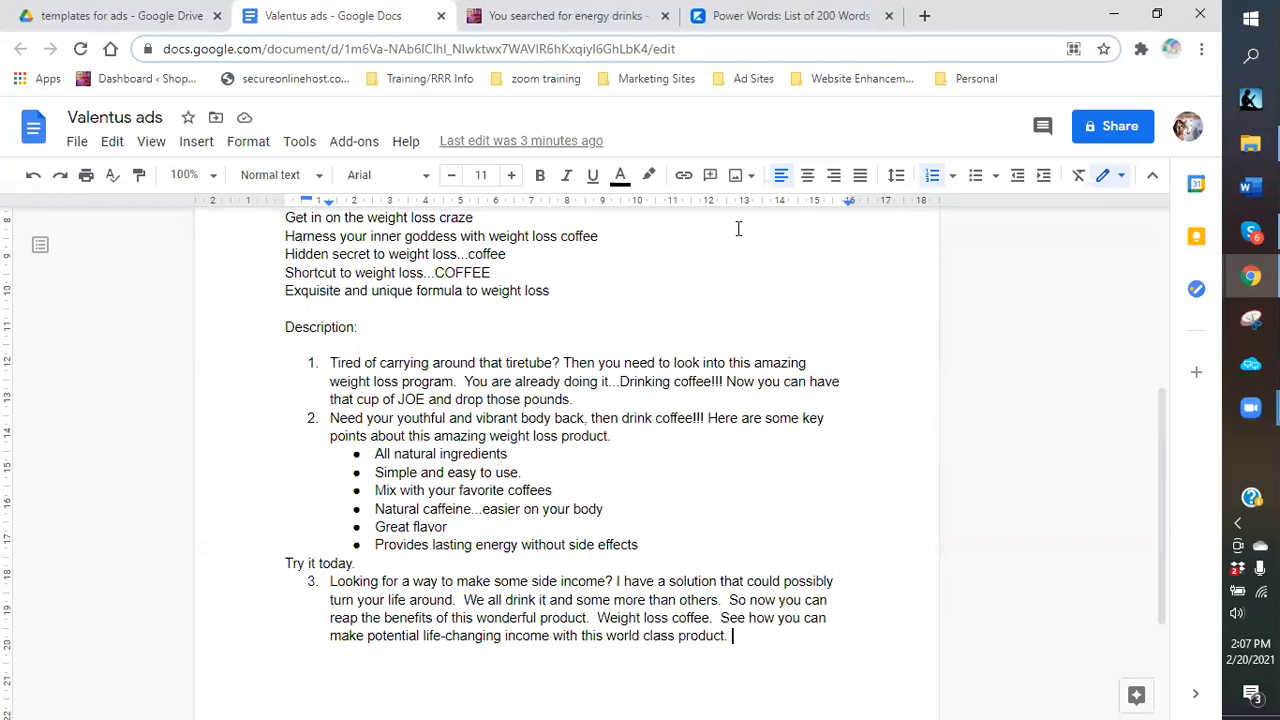
Open ClassifiedAds.com from the Ad Sites bookmarks and start a free ad in Community > Announcements.
click(923, 17)
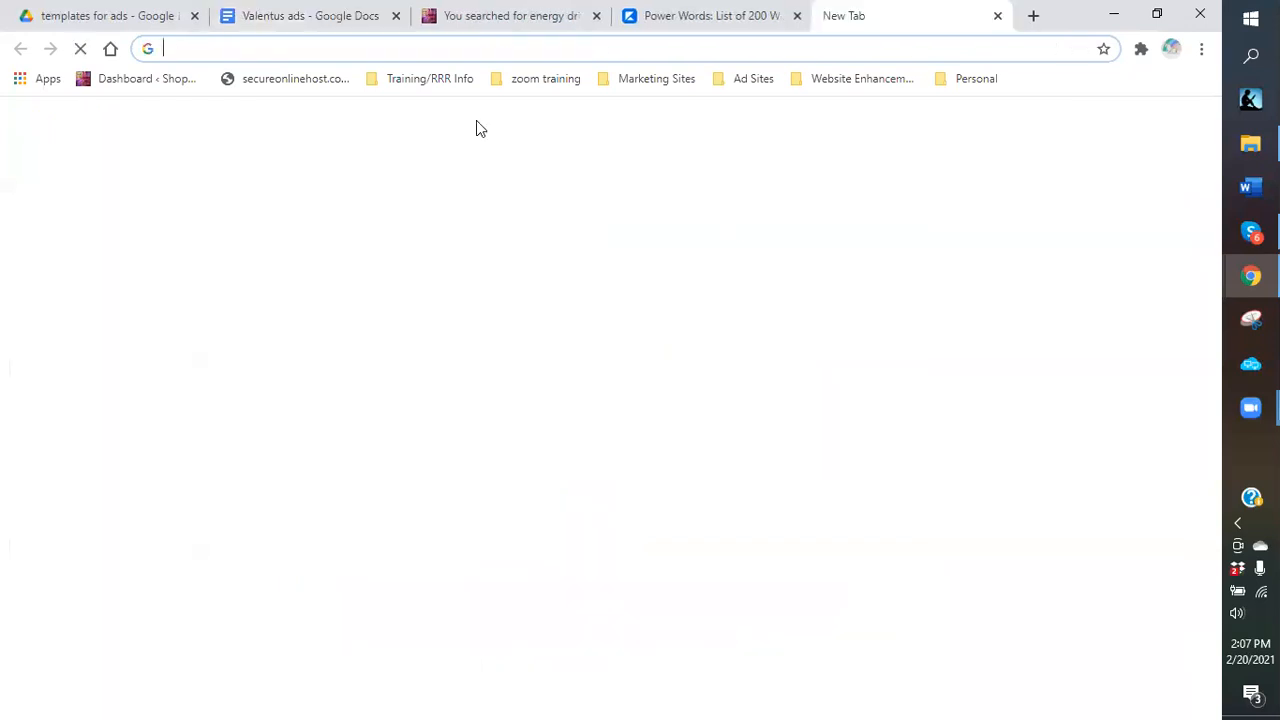
click(745, 80)
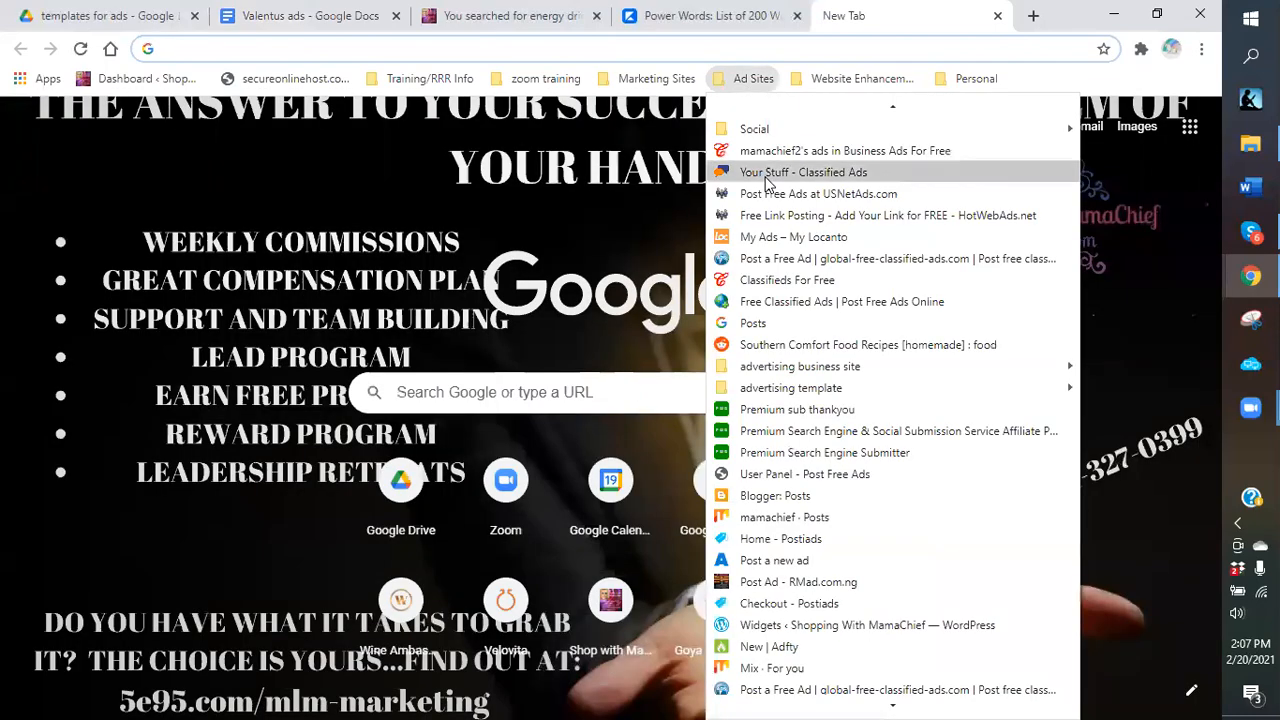
click(770, 176)
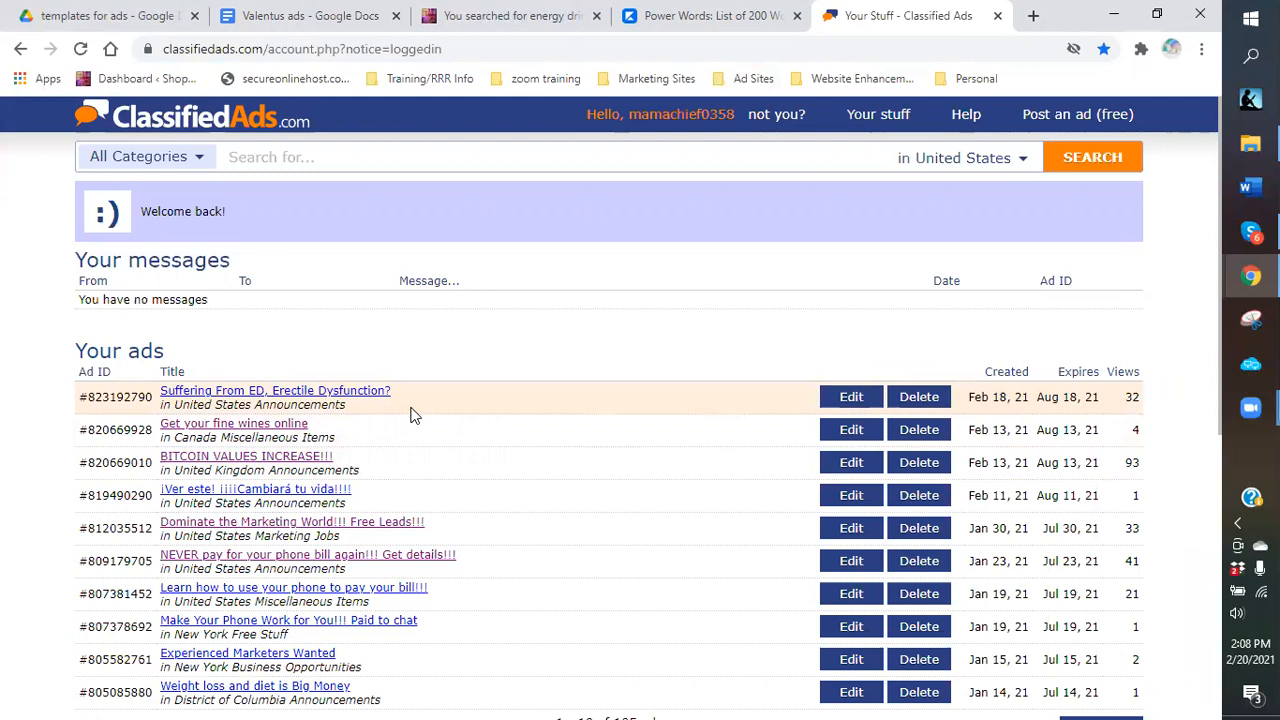
click(1076, 114)
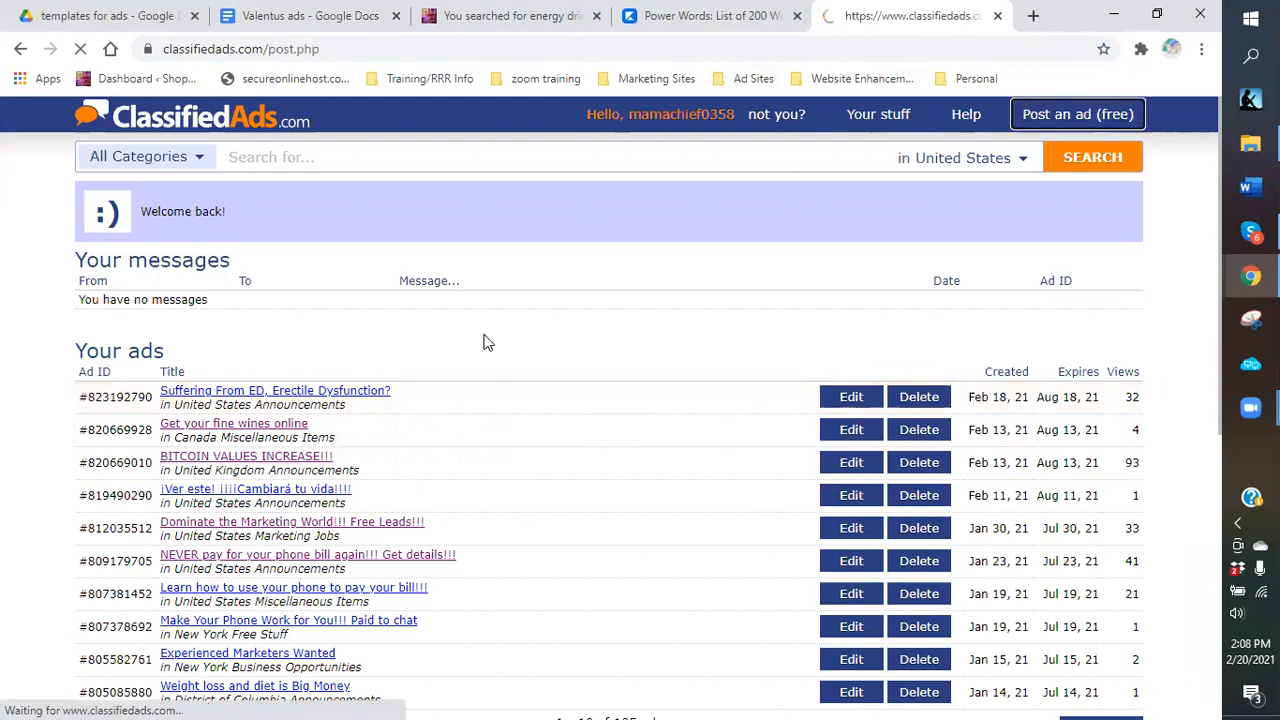
click(400, 250)
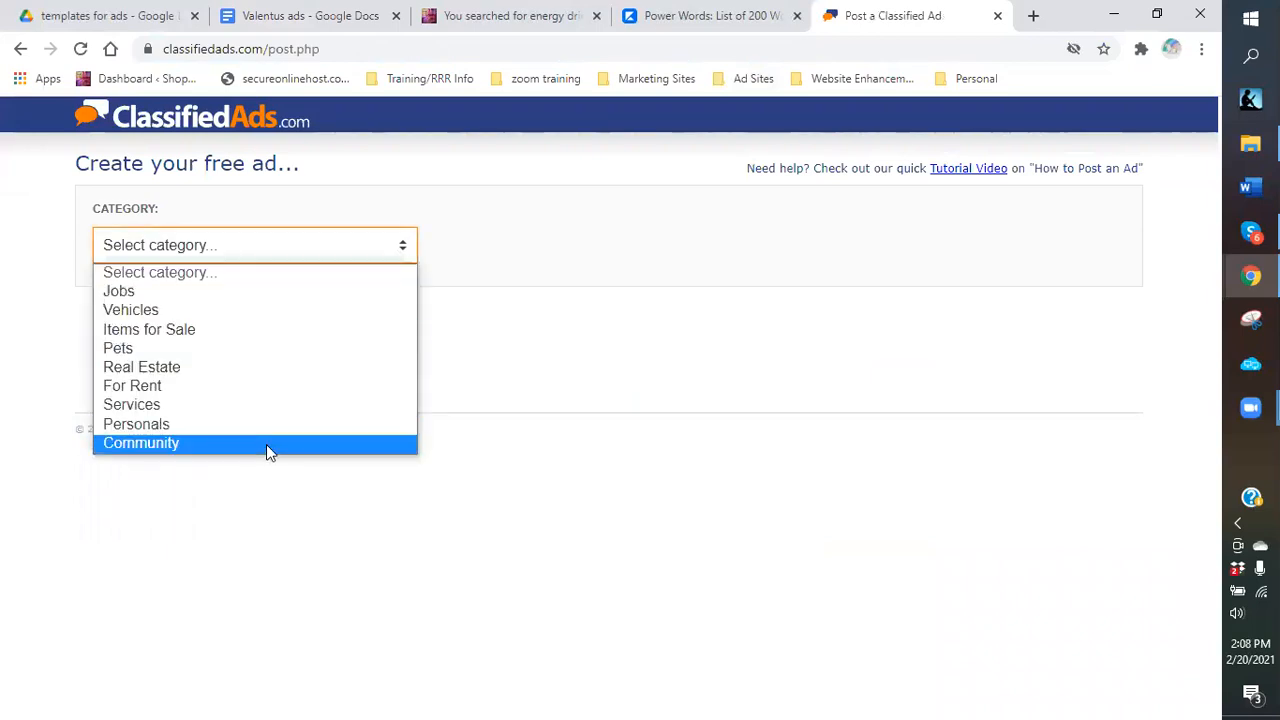
click(266, 445)
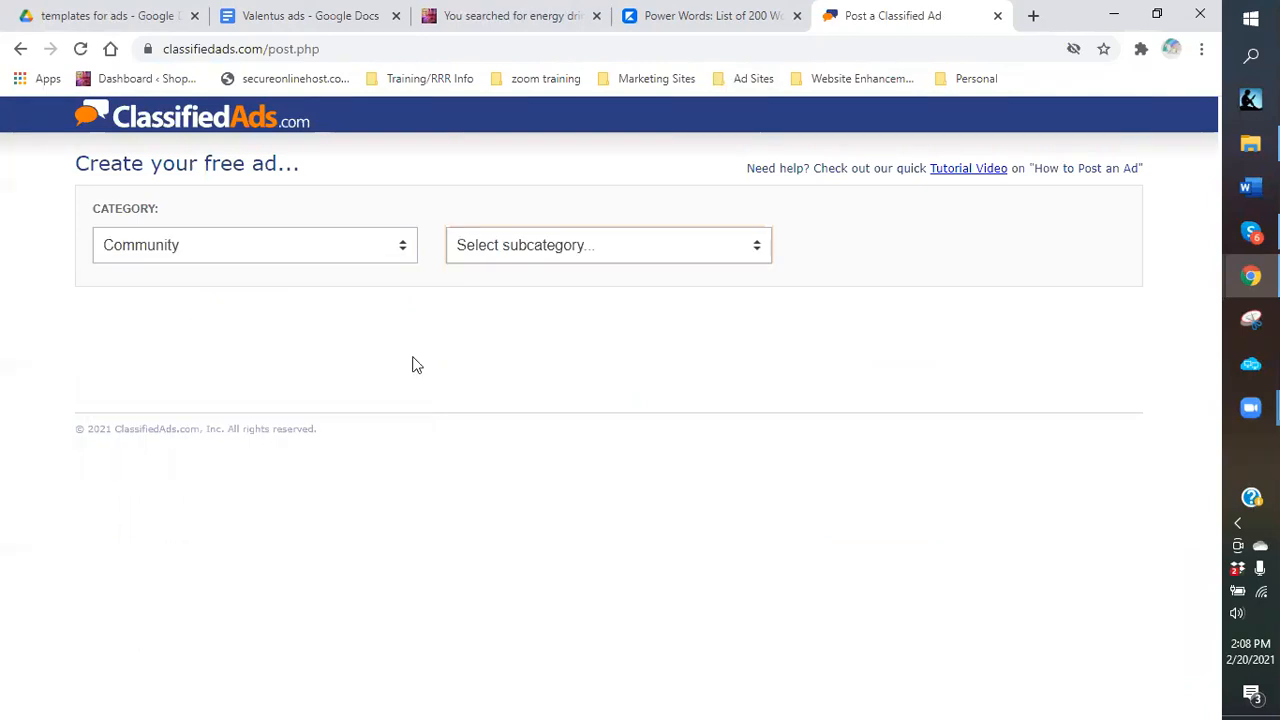
click(760, 249)
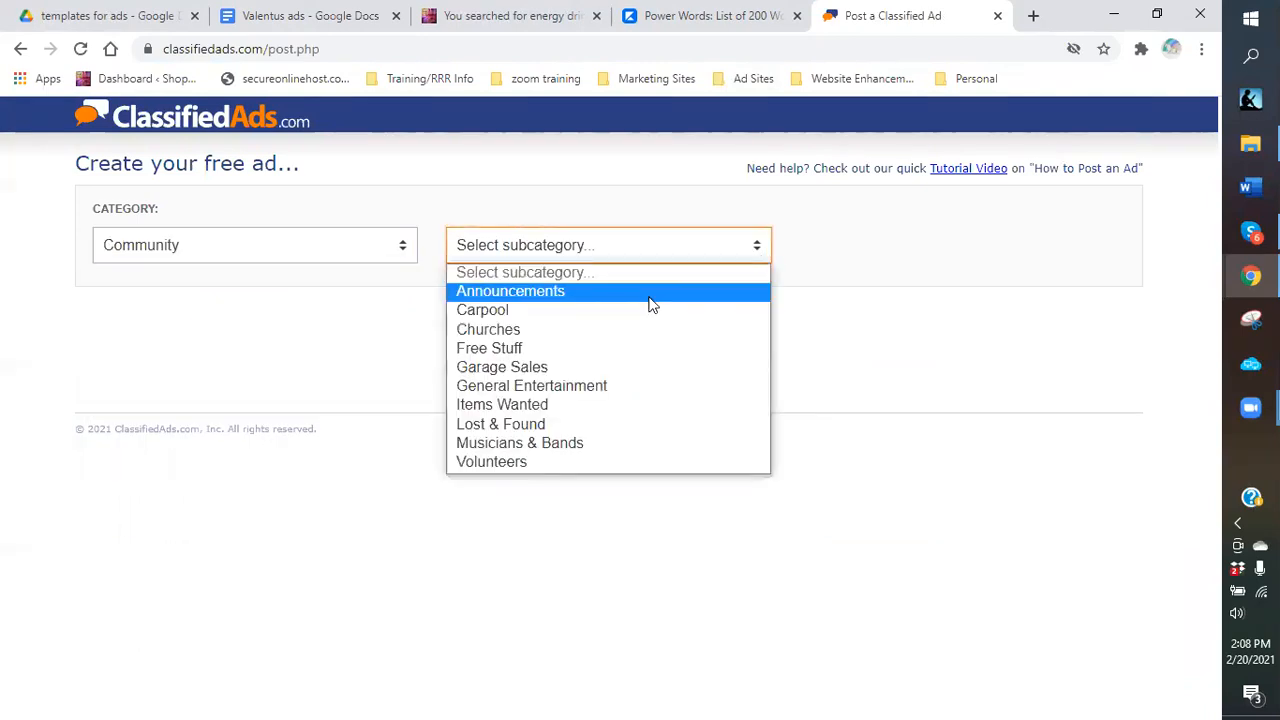
click(650, 300)
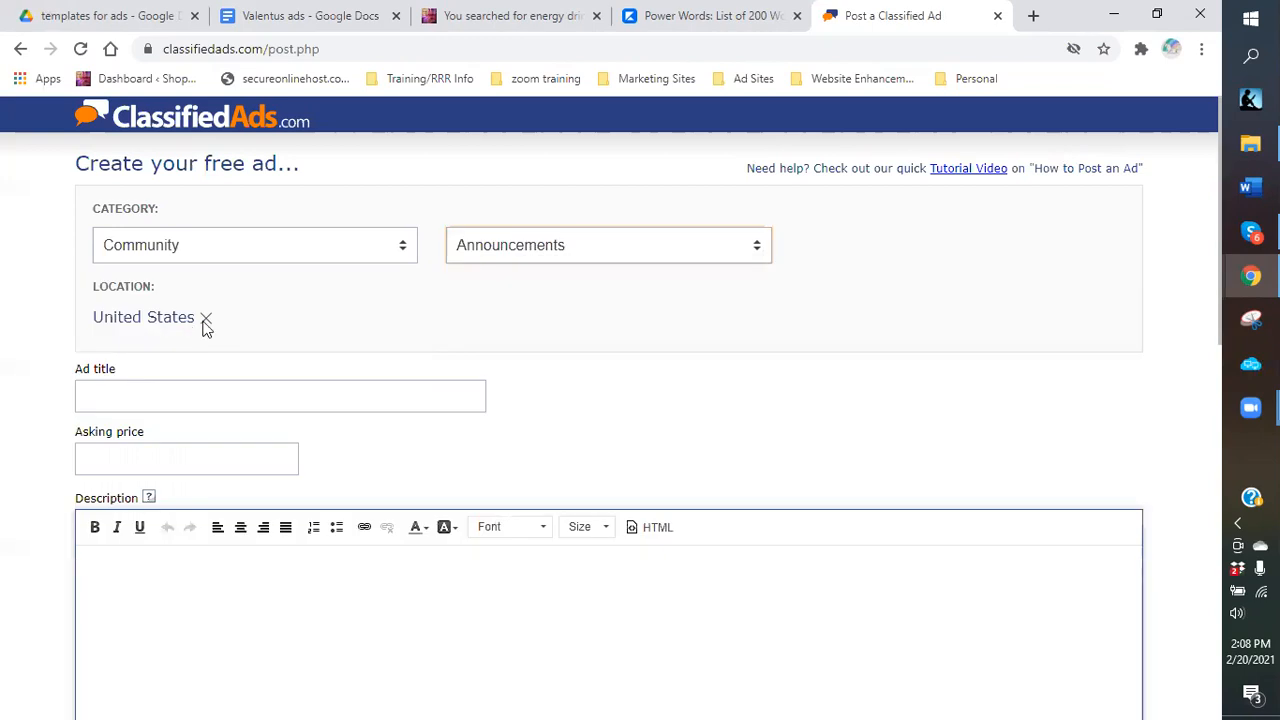
Change the ad location from United States to Canada, then return to the Valentus ads document.
click(205, 319)
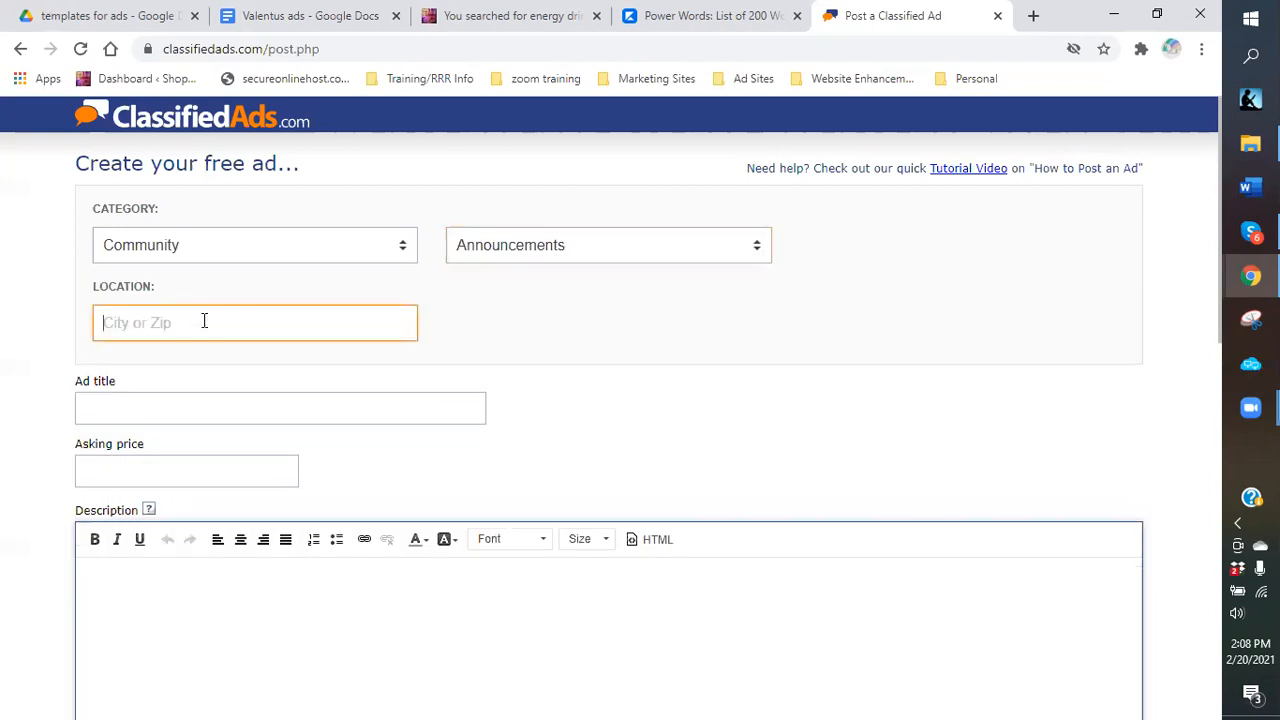
text(canada)
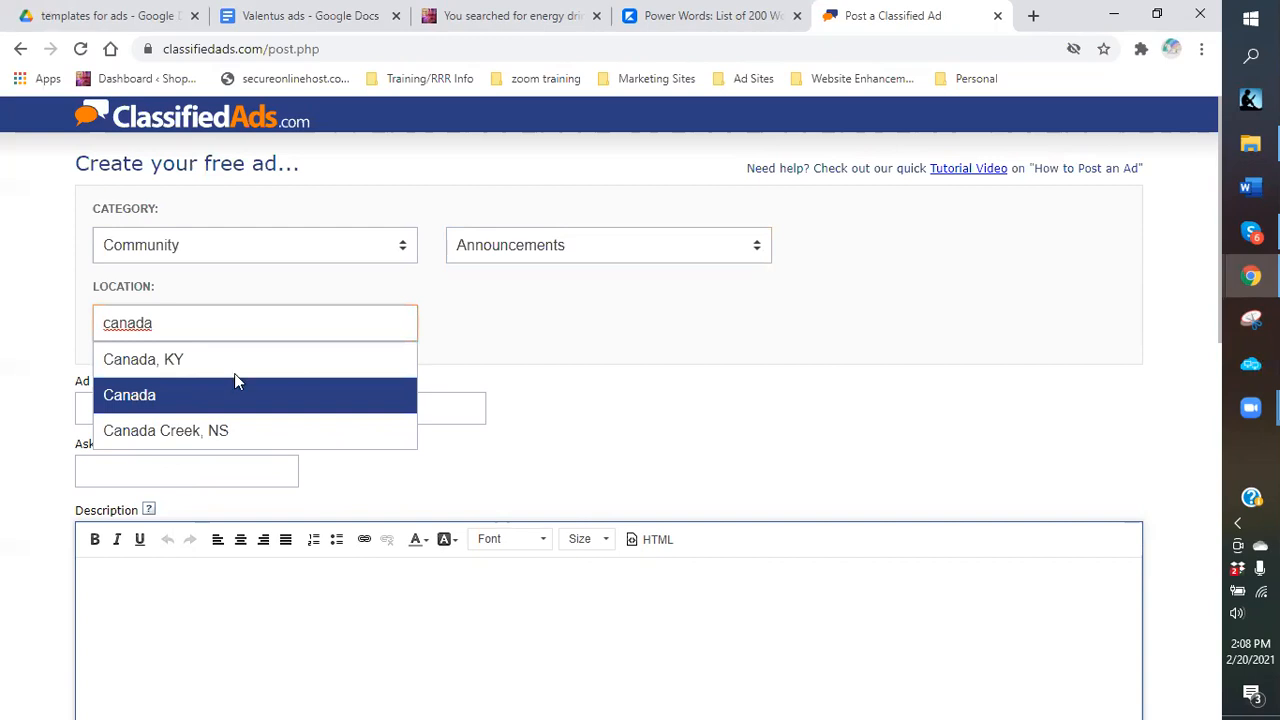
click(130, 386)
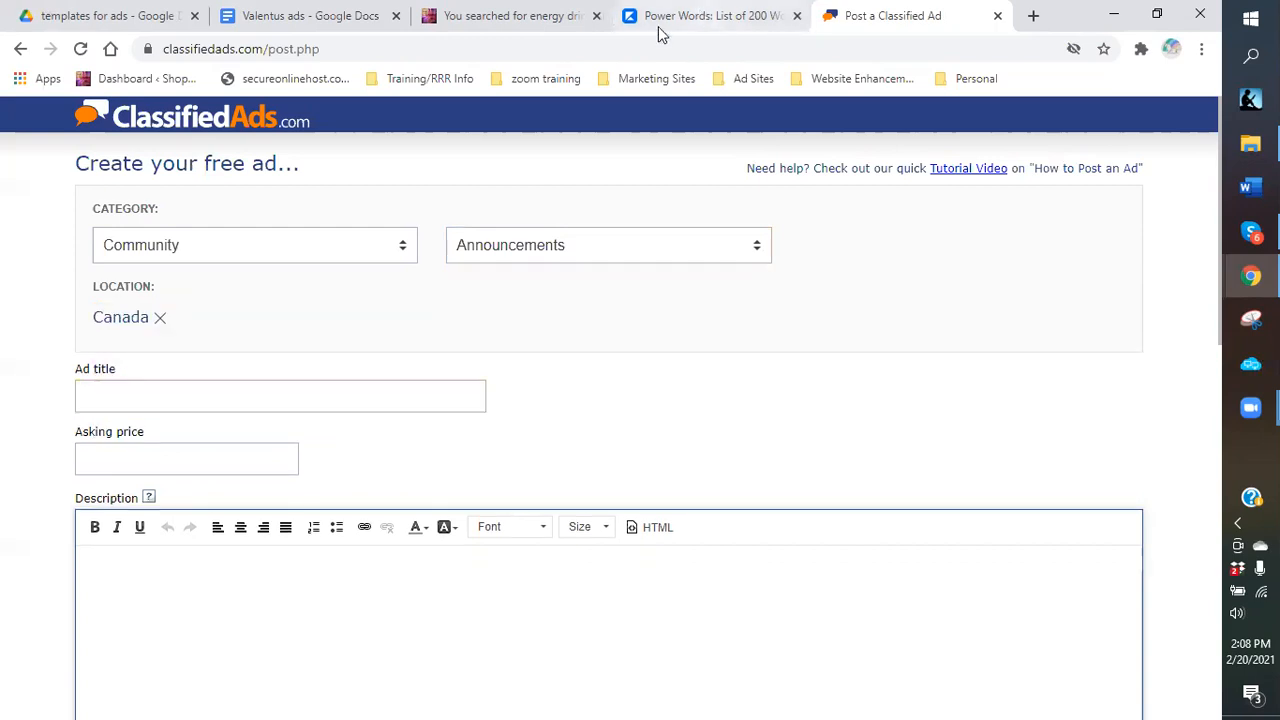
click(290, 24)
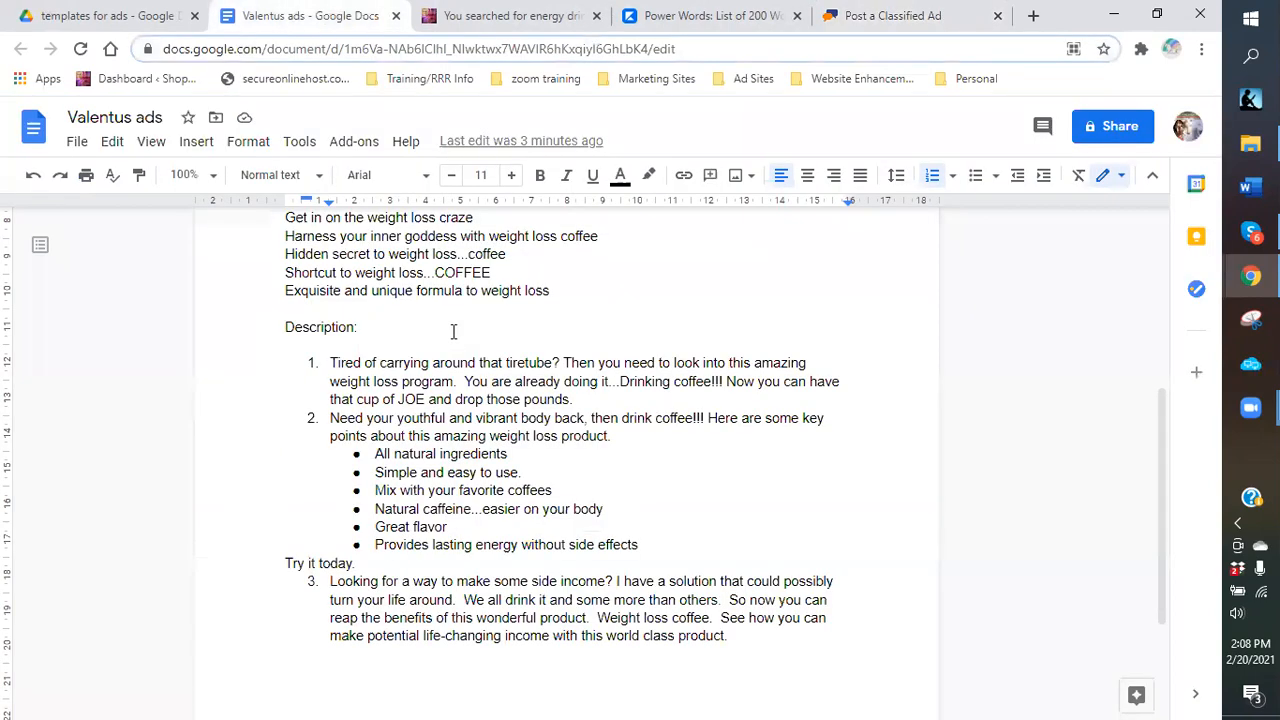
Paste the Docs title 'Coffee and Weight loss?! What a concept' as the ad title and append '!!!'.
scroll(453, 331, up, 3)
scroll(471, 373, down, 1)
drag(543, 337, 286, 333)
right_click(288, 334)
click(338, 246)
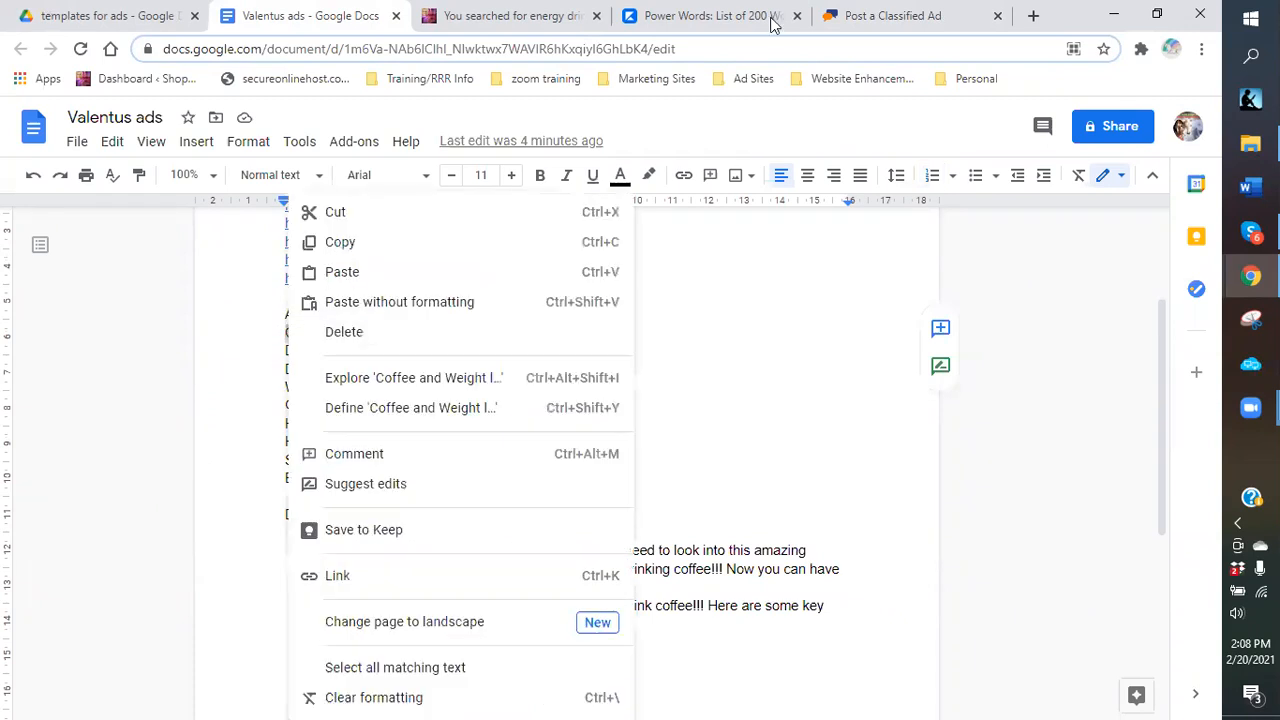
click(858, 12)
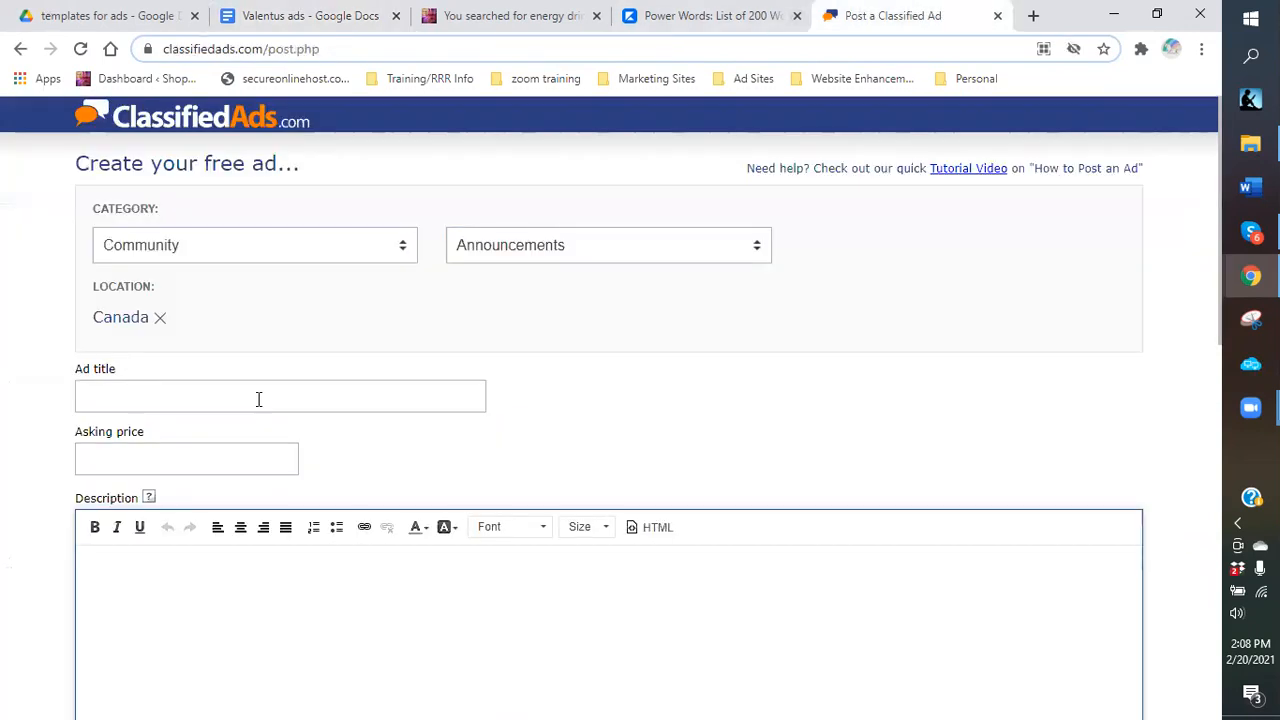
right_click(258, 399)
click(305, 540)
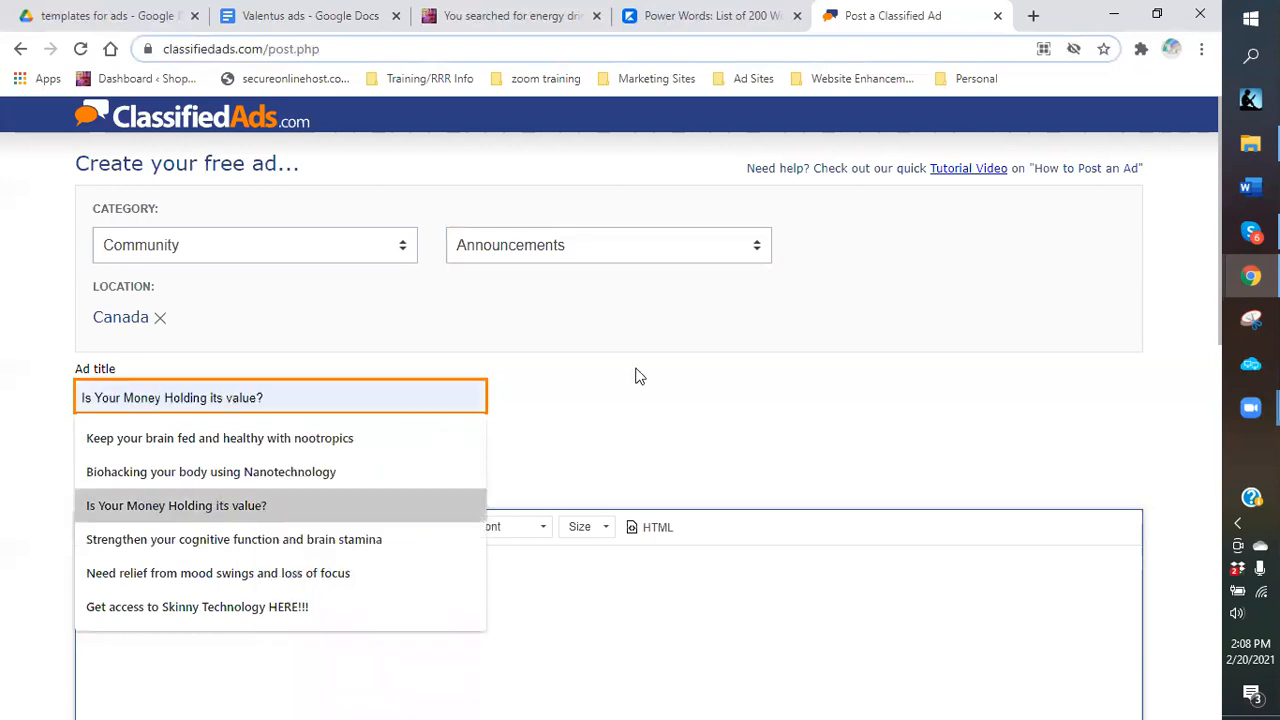
click(53, 493)
click(132, 465)
click(436, 397)
text(!!!)
Enter 69.95 as the asking price.
click(180, 454)
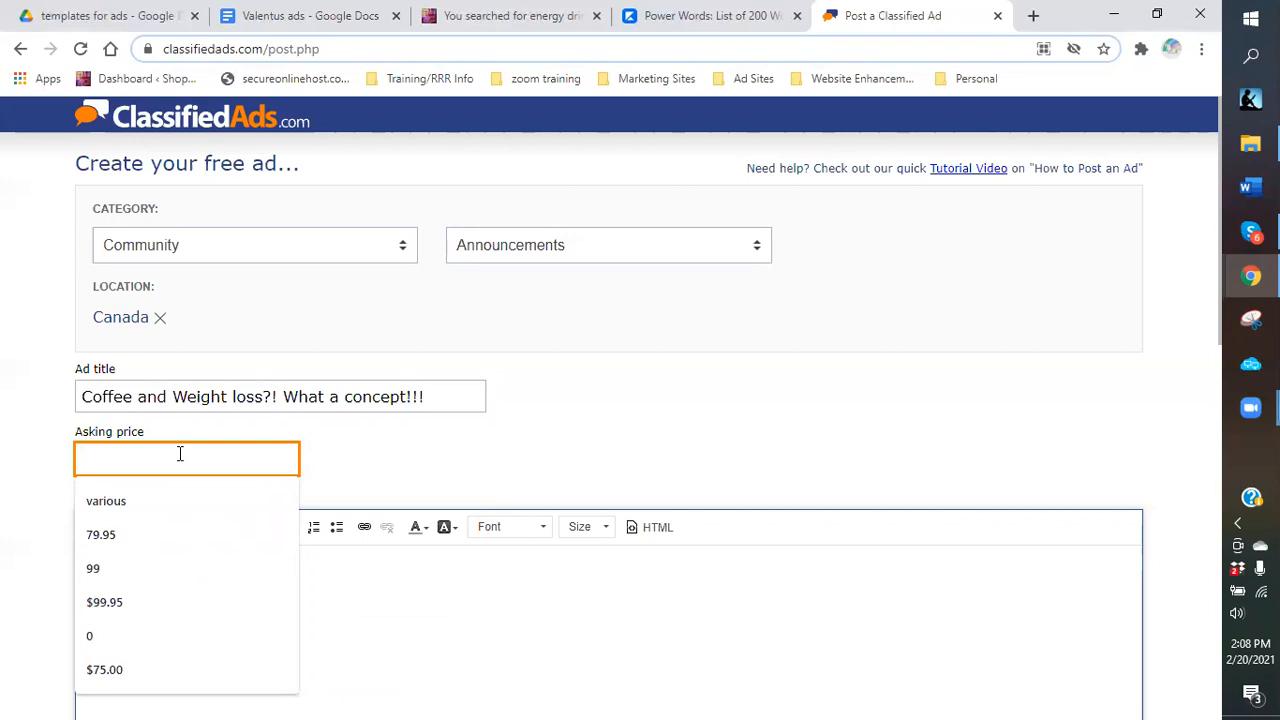
text(69.95)
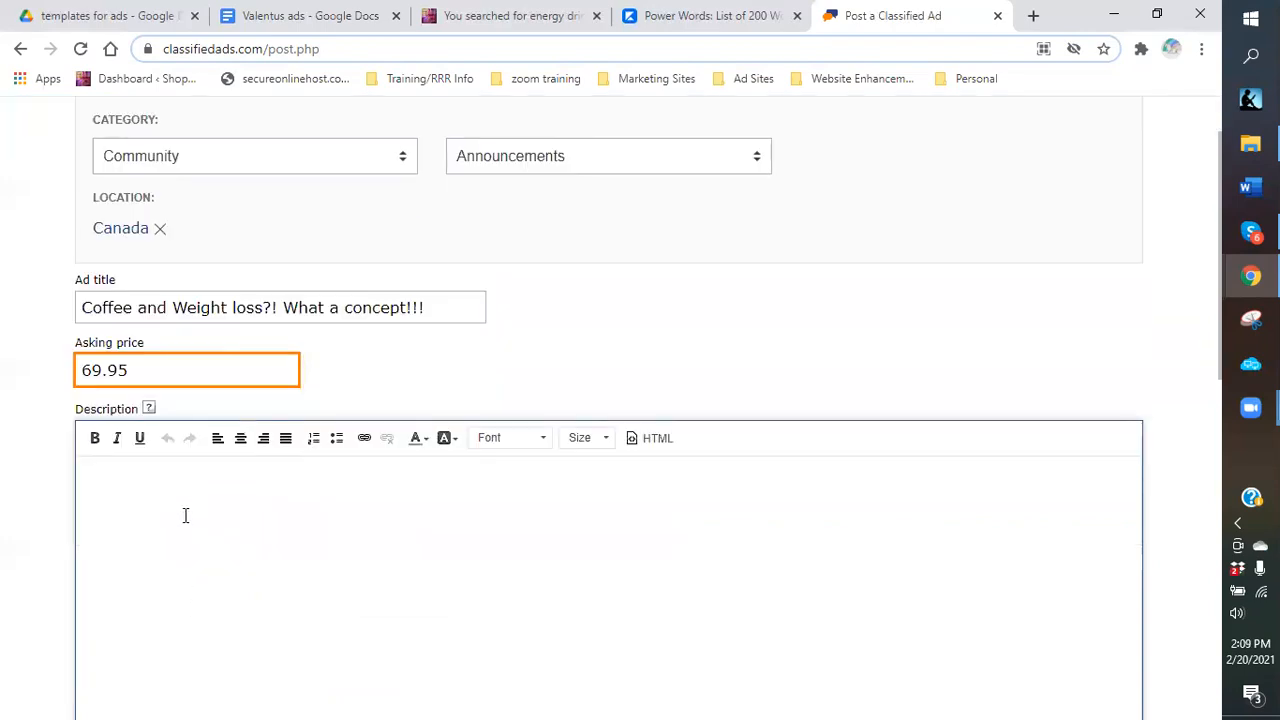
click(185, 515)
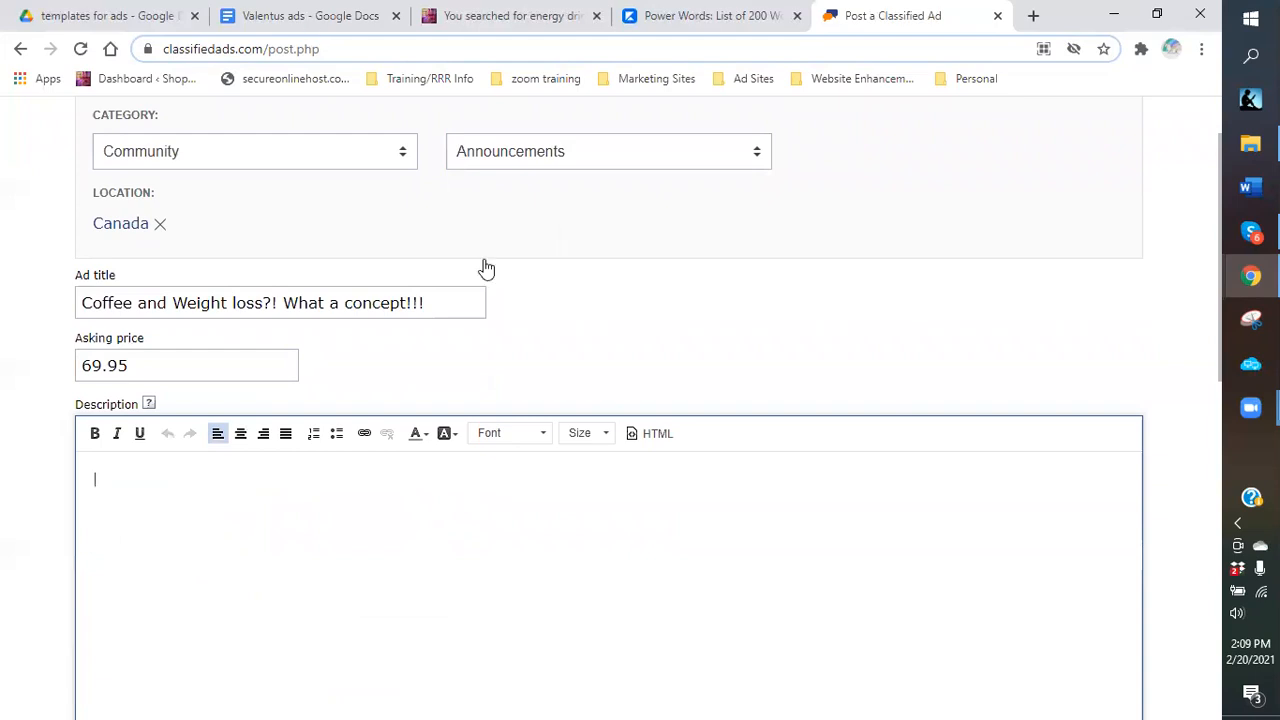
key(ctrl+2)
Copy description item 2 with its six bullets from Docs into the ad Description field.
scroll(547, 512, down, 3)
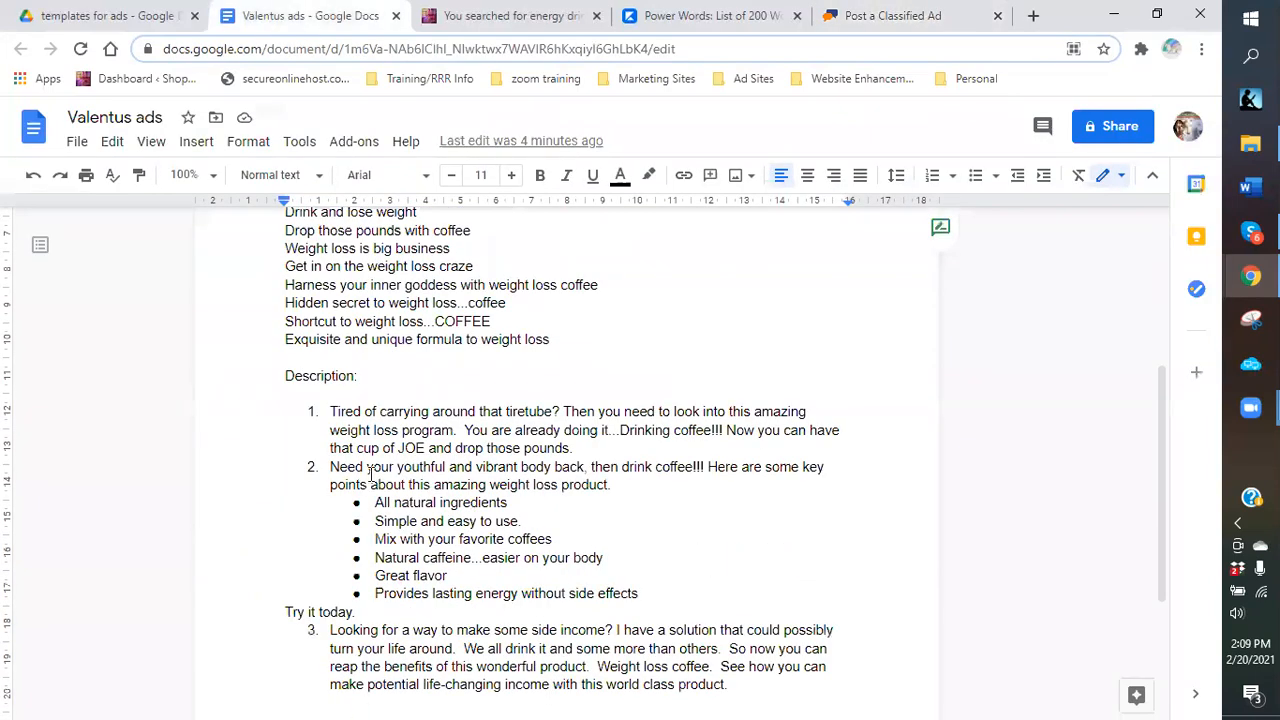
scroll(322, 422, down, 1)
drag(322, 424, 643, 545)
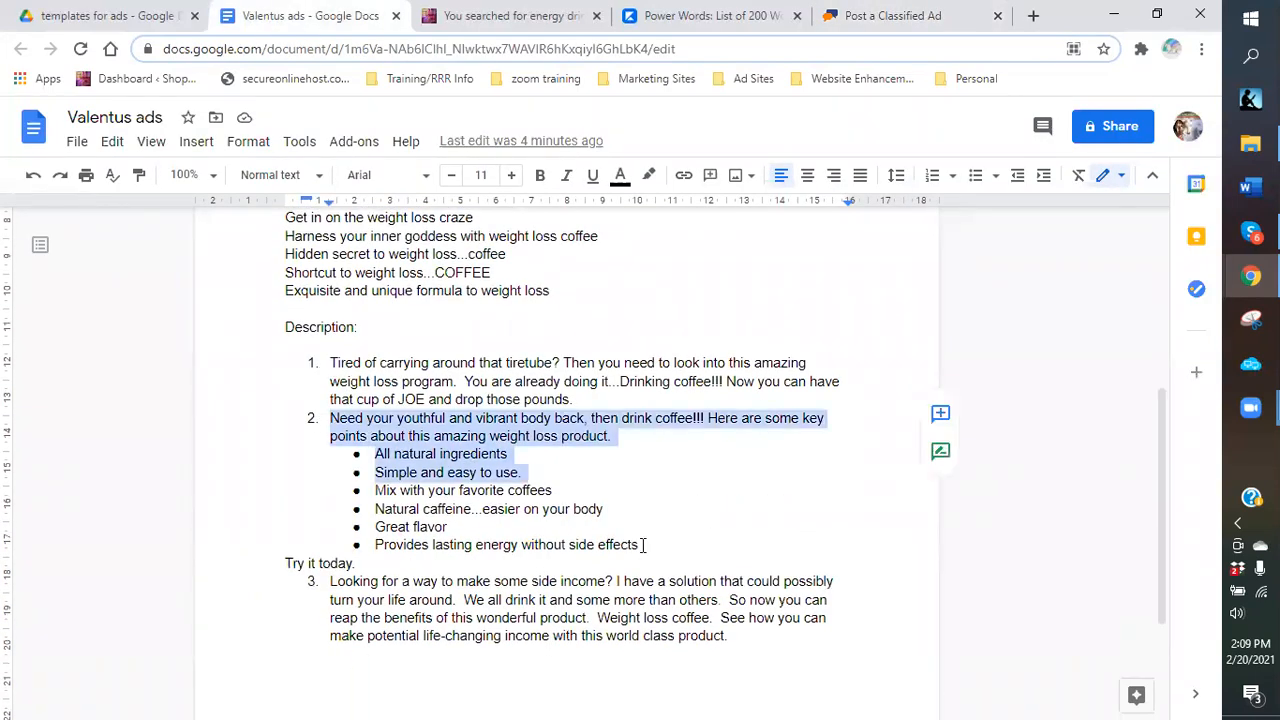
right_click(561, 470)
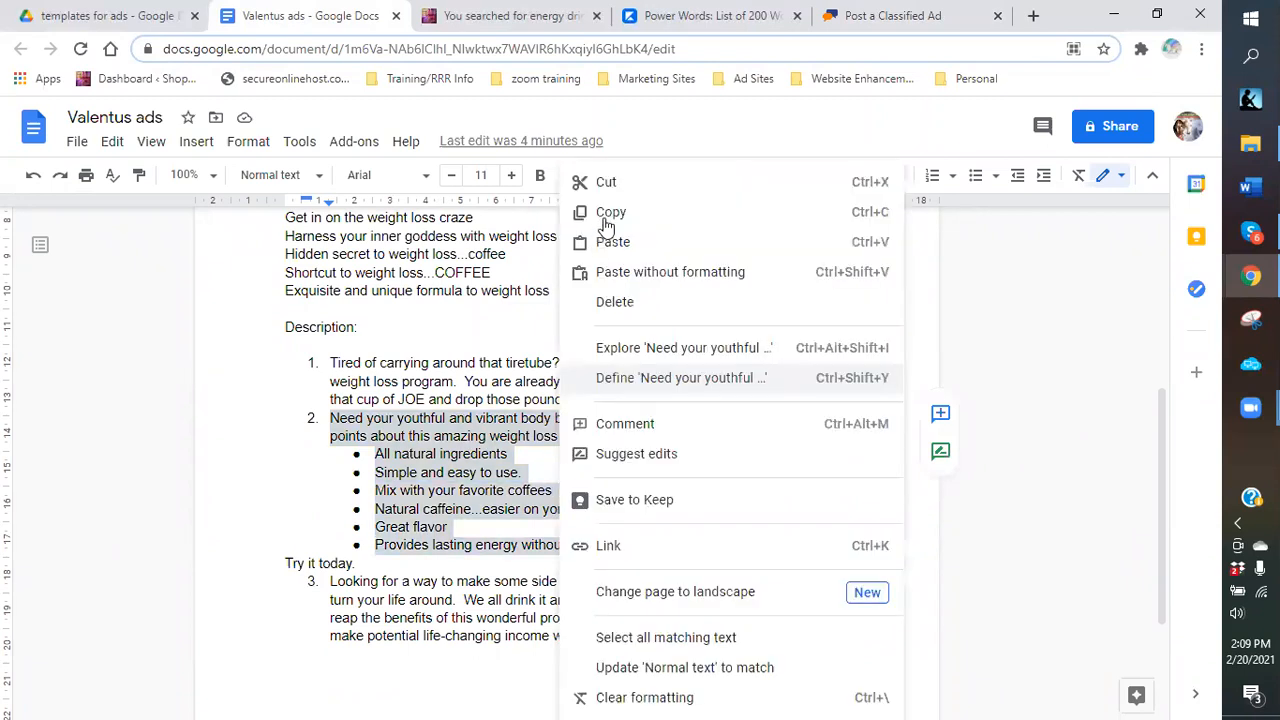
click(893, 16)
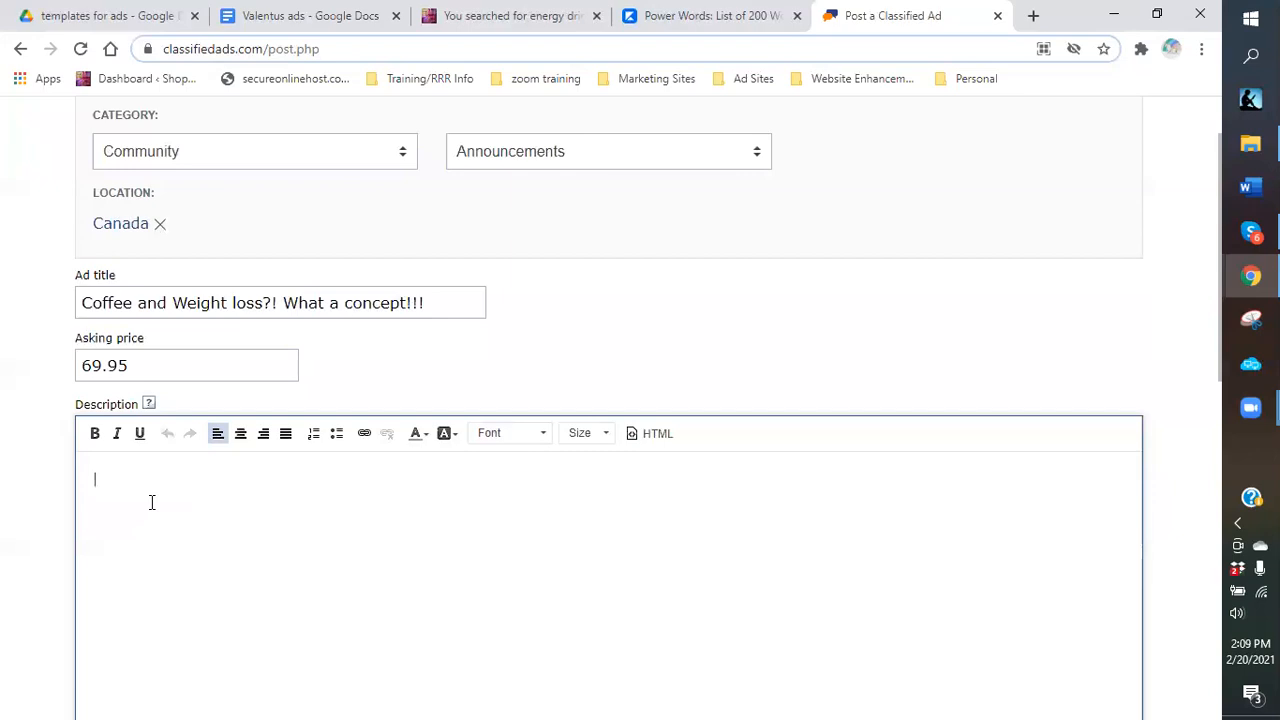
key(ctrl+v)
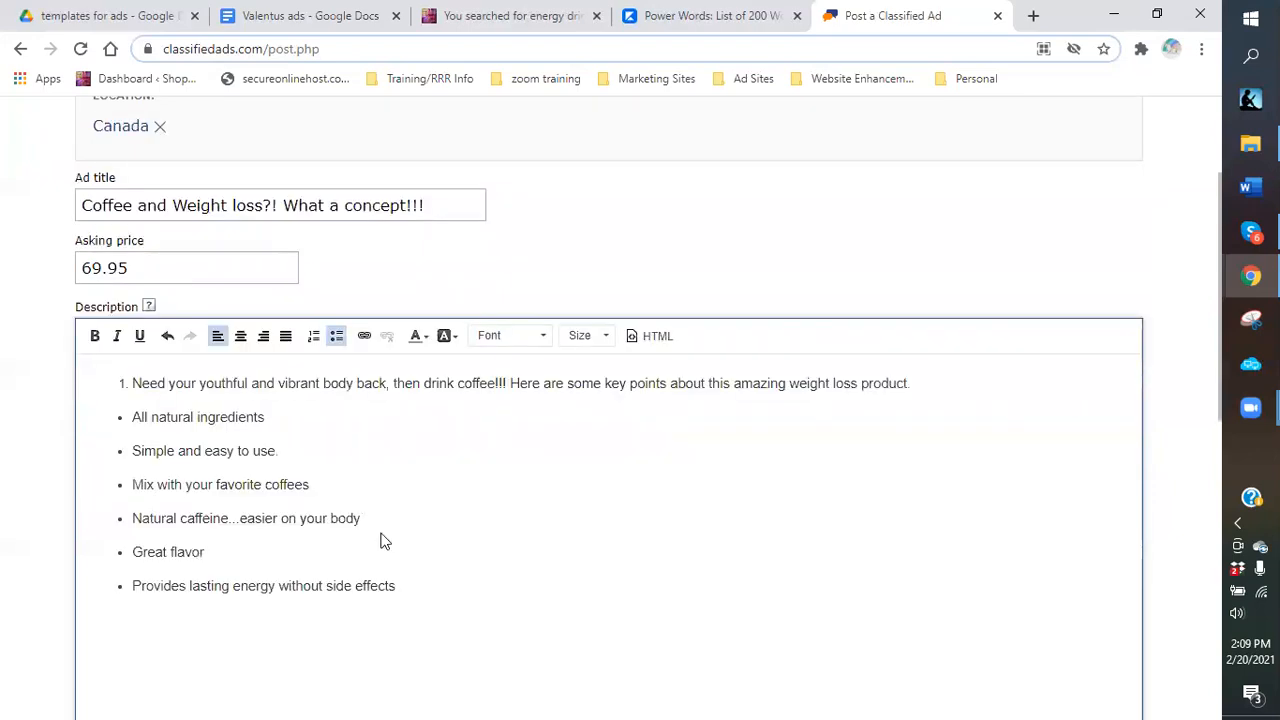
Remove the numbering from the description's opening line so it is a plain paragraph.
scroll(385, 538, up, 2)
scroll(342, 483, down, 2)
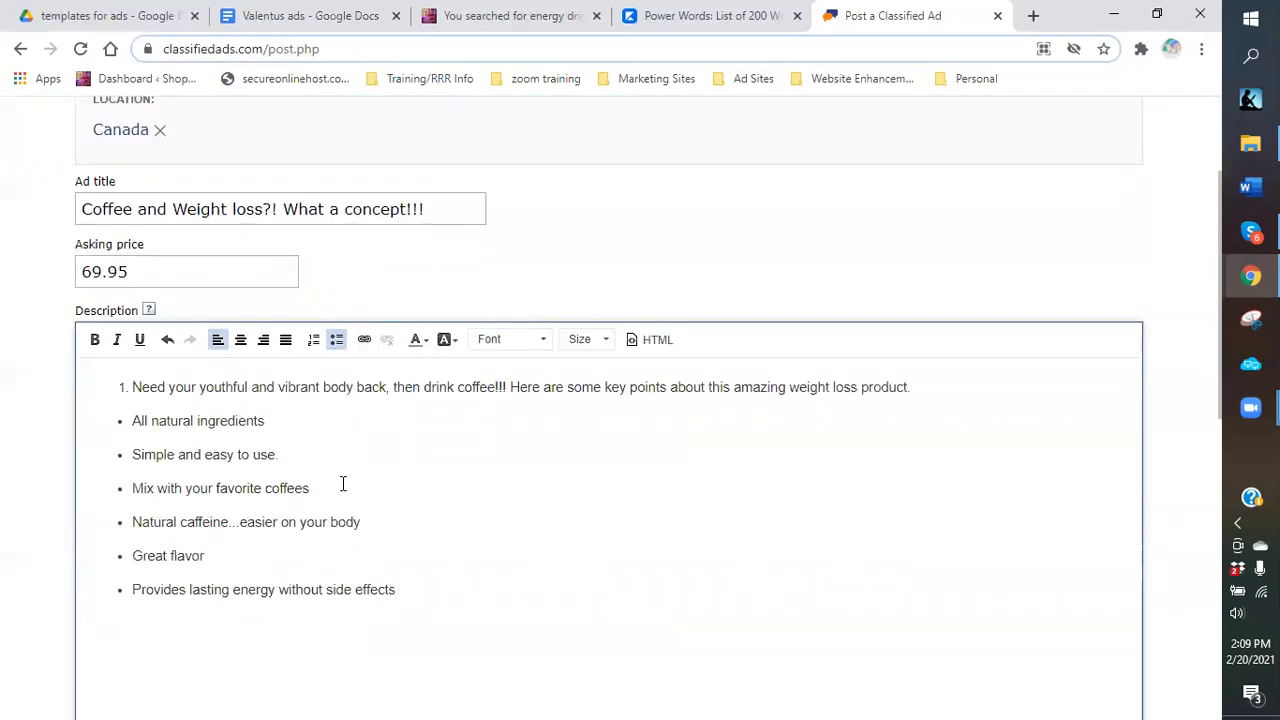
click(127, 392)
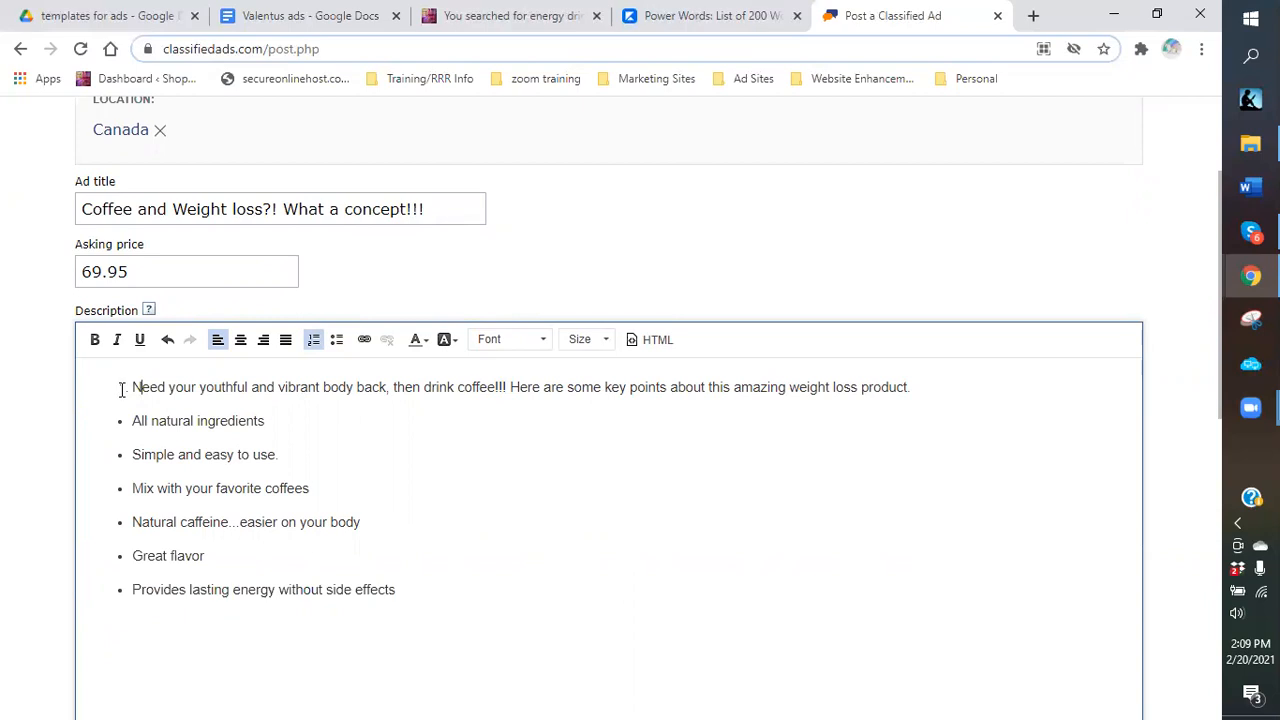
key(BackSpace)
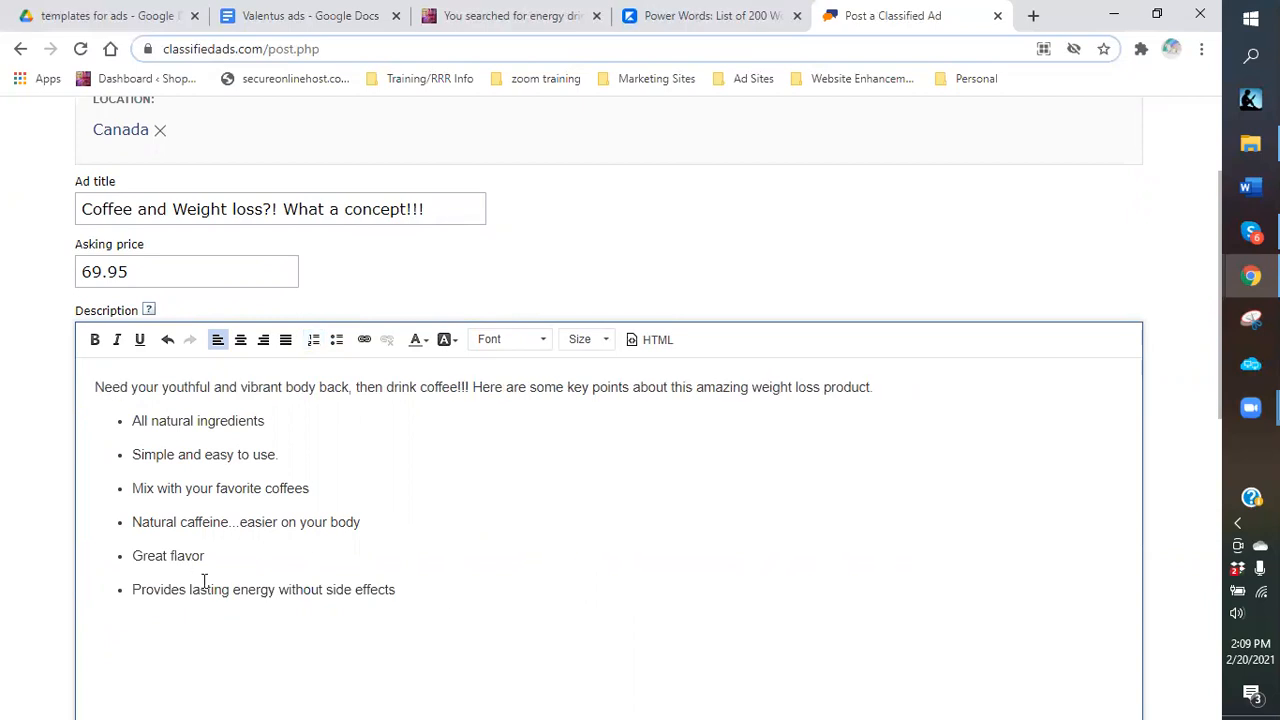
scroll(421, 540, down, 1)
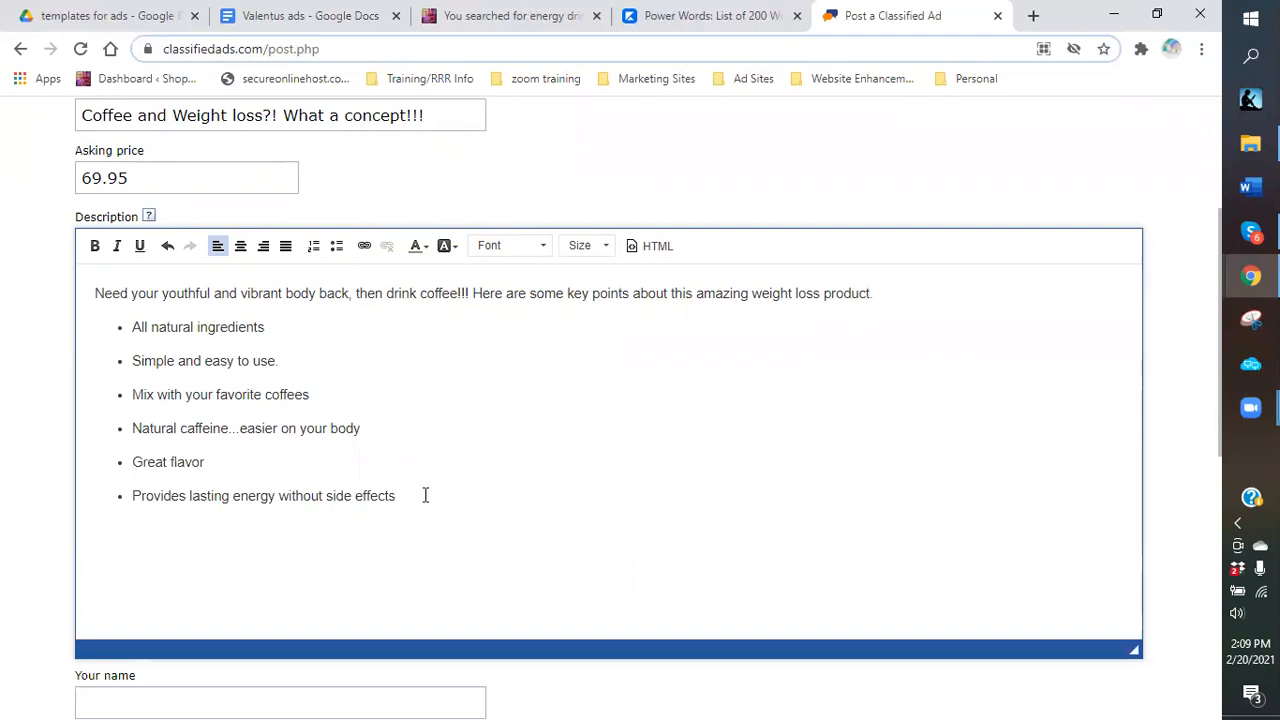
scroll(452, 461, up, 1)
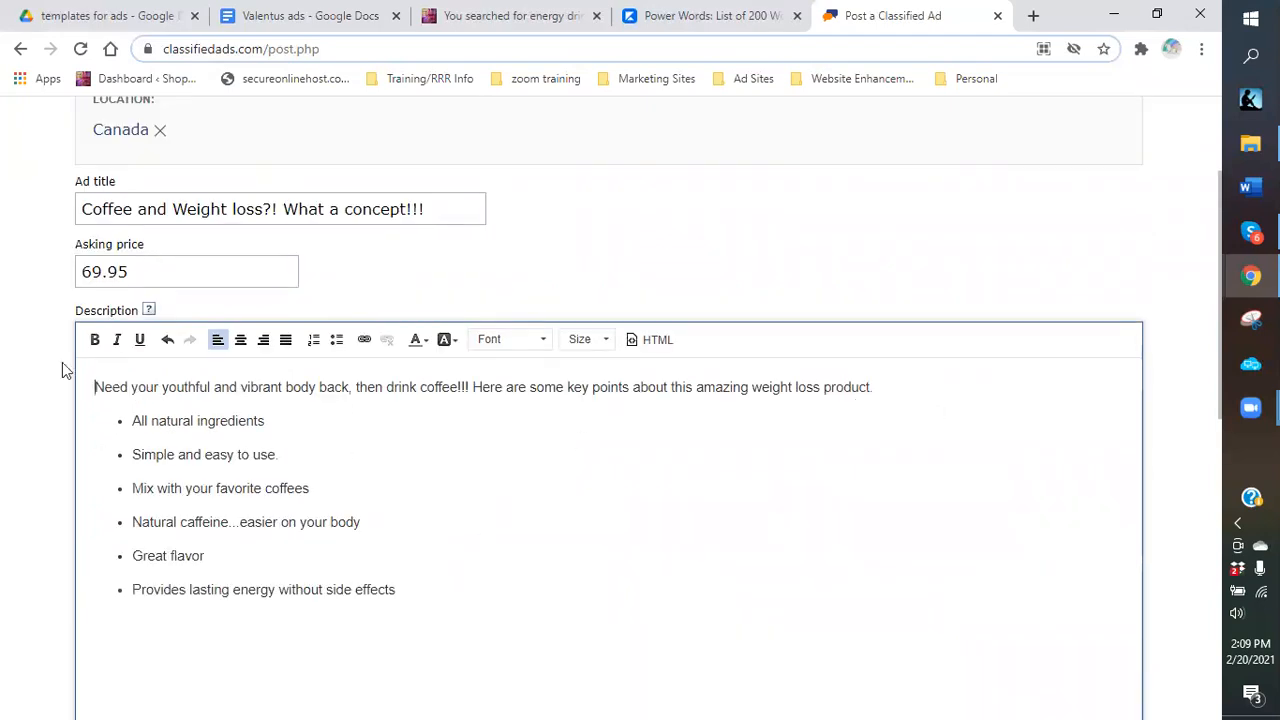
Add a comma after 'back' in the opening line and end the bullet list for a new paragraph.
click(349, 390)
text(,)
scroll(57, 646, down, 1)
click(114, 534)
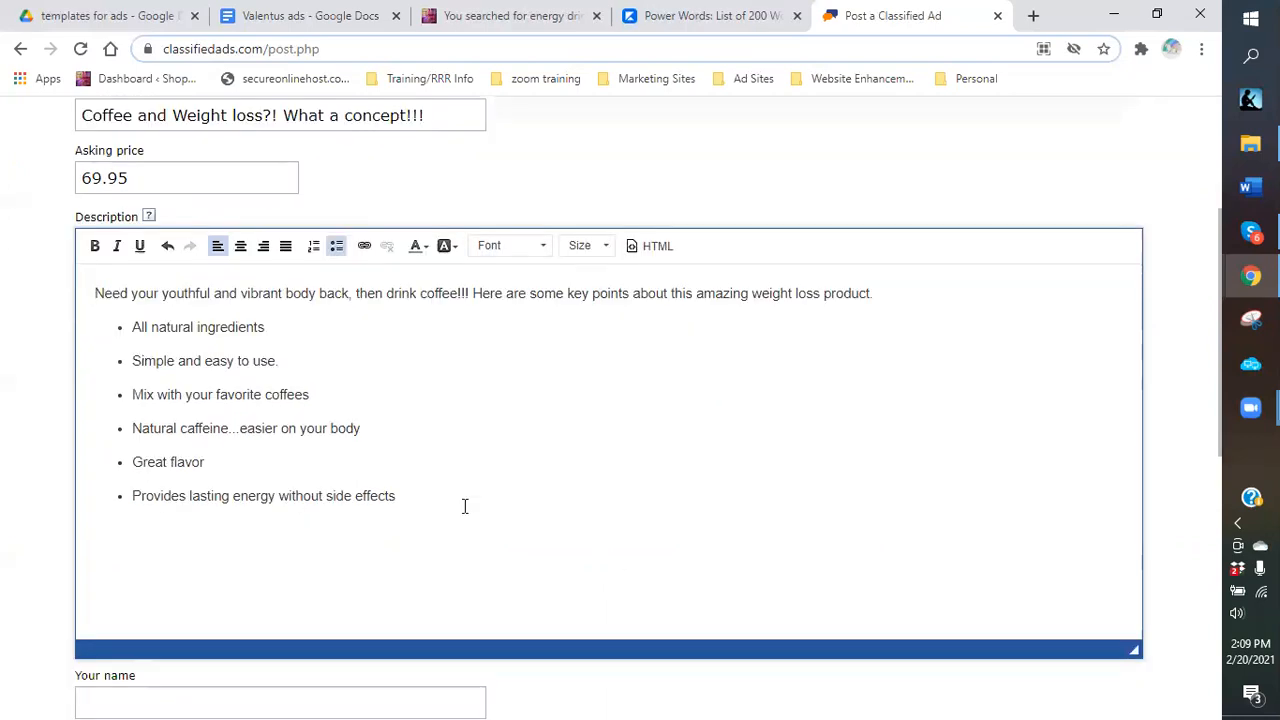
key(BackSpace)
Start the closing paragraph: 'So what are you waiting for? Order today and have that...'.
text(So what are you we)
key(BackSpace)
text(aith)
key(BackSpace)
text(ng. )
text( st)
key(BackSpace)
key(BackSpace)
text(Start)
key(BackSpace)
key(BackSpace)
key(BackSpace)
key(BackSpace)
key(BackSpace)
text(Order today and have that swims)
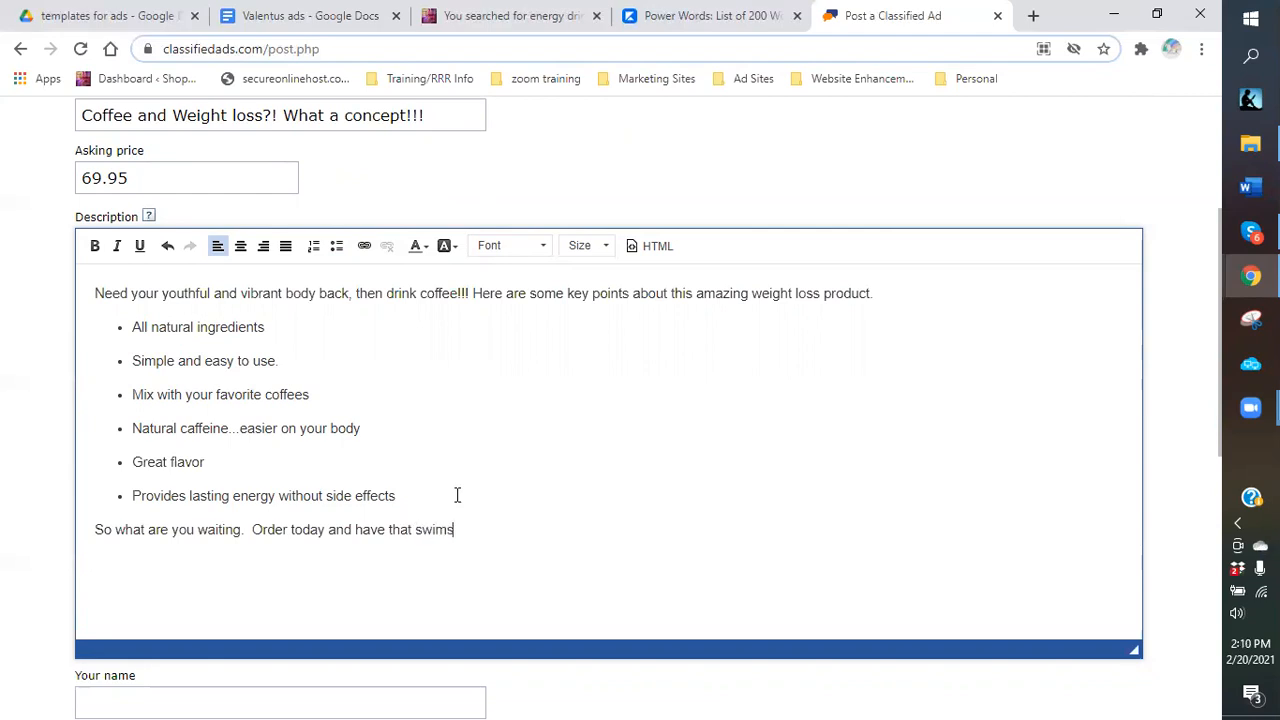
click(241, 531)
text(for)
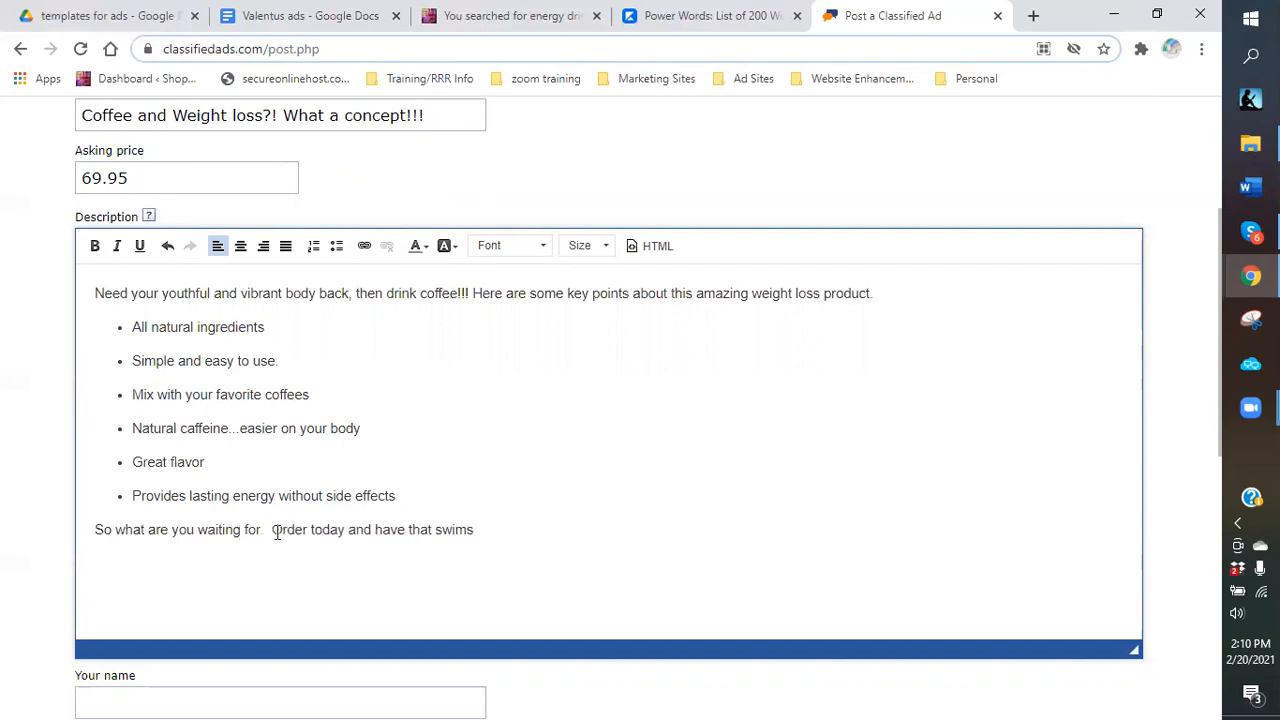
key(Delete)
text(?!)
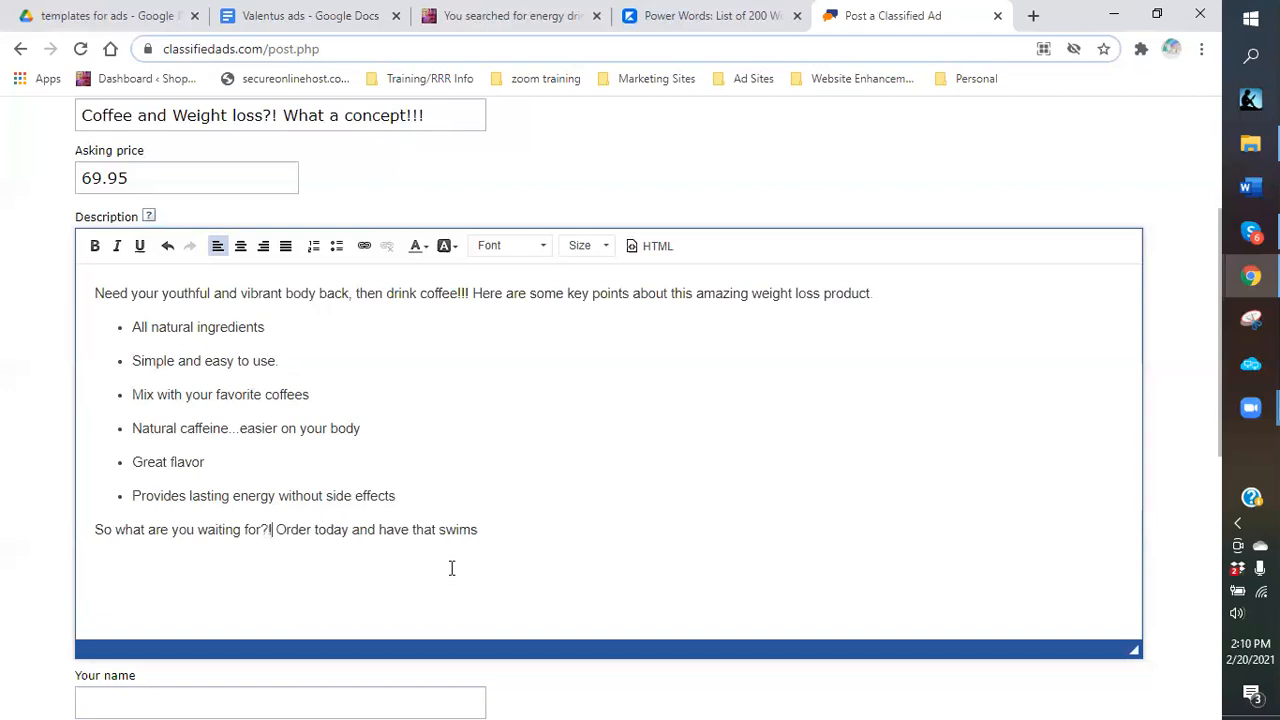
Continue with 'swimsuit body by this summer' and 'Again, you don't have to change your coffee product.'.
click(507, 525)
text(uit body by the)
key(BackSpace)
text(is summer.  All from drink 2 cups of this amazing)
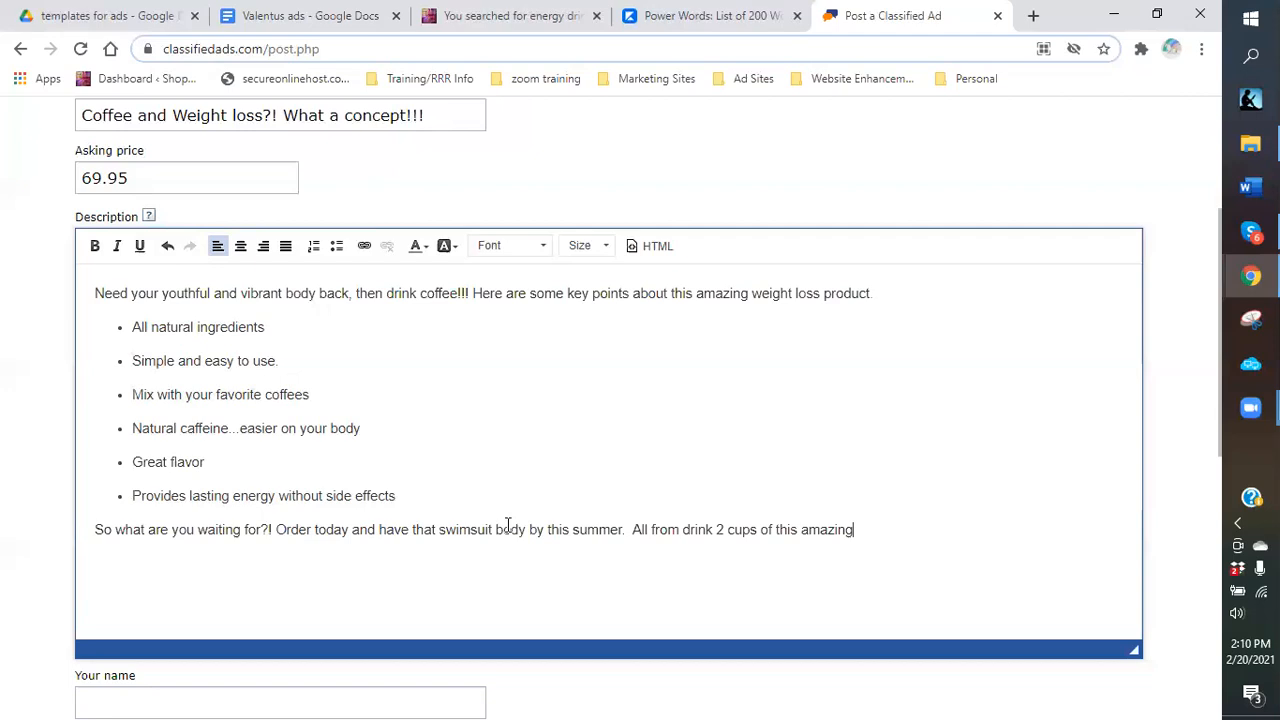
text( coffee)
text(. )
text( Be)
key(BackSpace)
key(BackSpace)
text(Again, you don't have to change your)
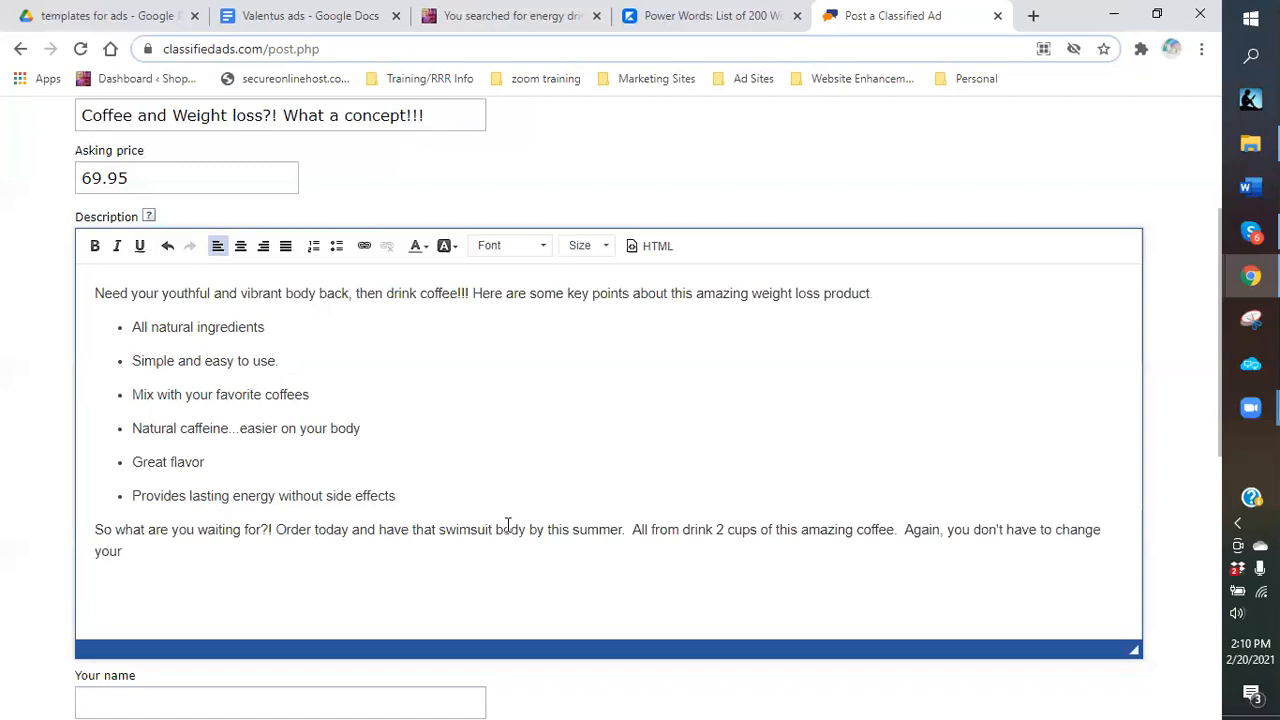
text( coffee product.  Just add this to your existing)
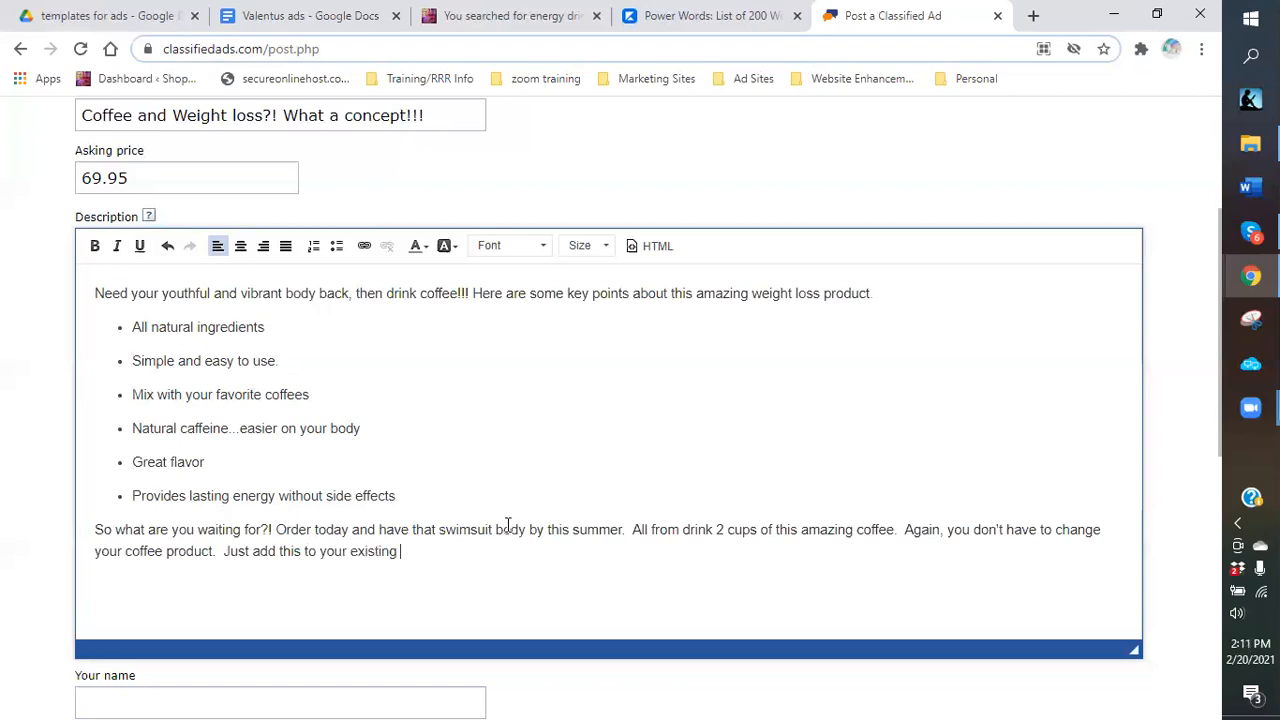
text( coffee regimen.  Check it out and order today at:)
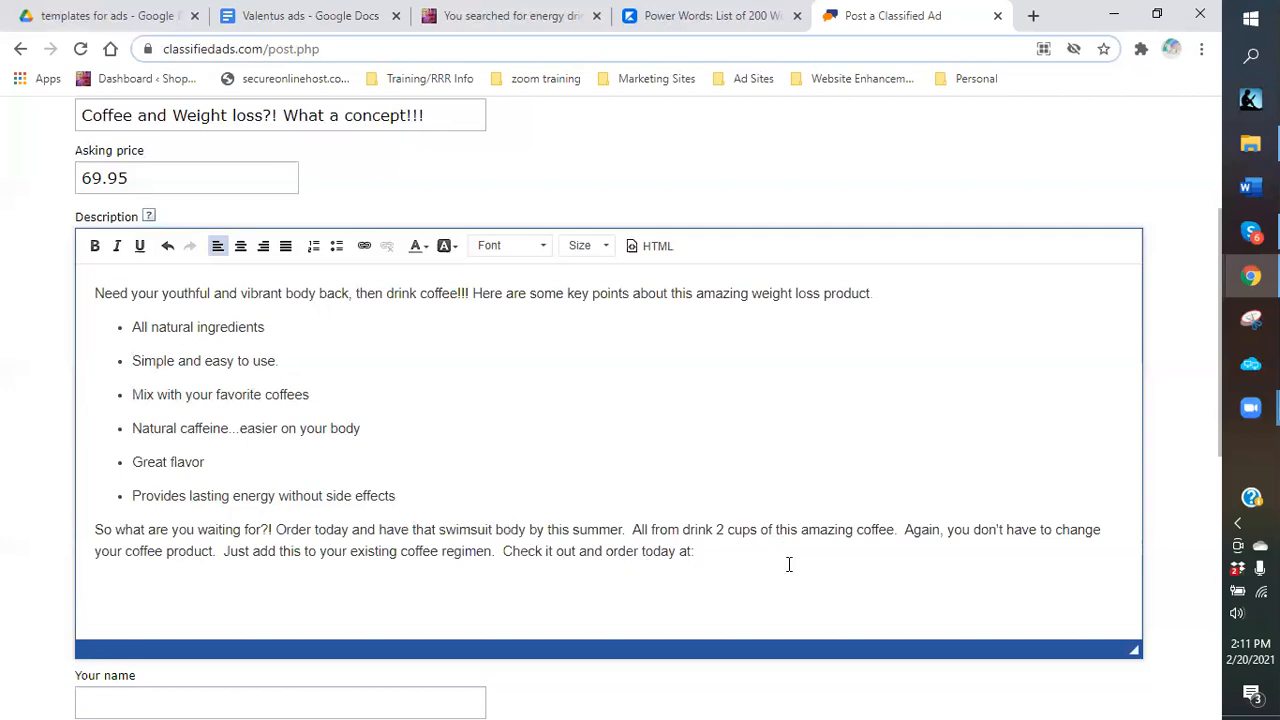
click(312, 25)
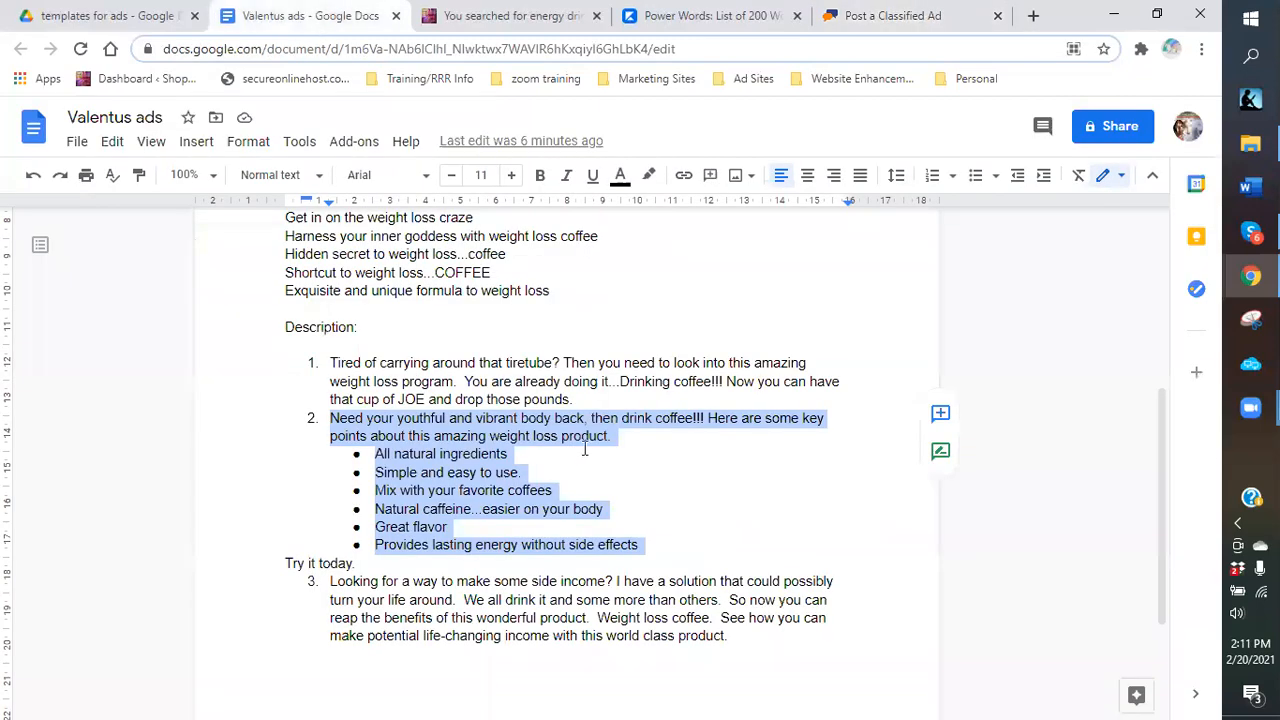
scroll(585, 450, up, 4)
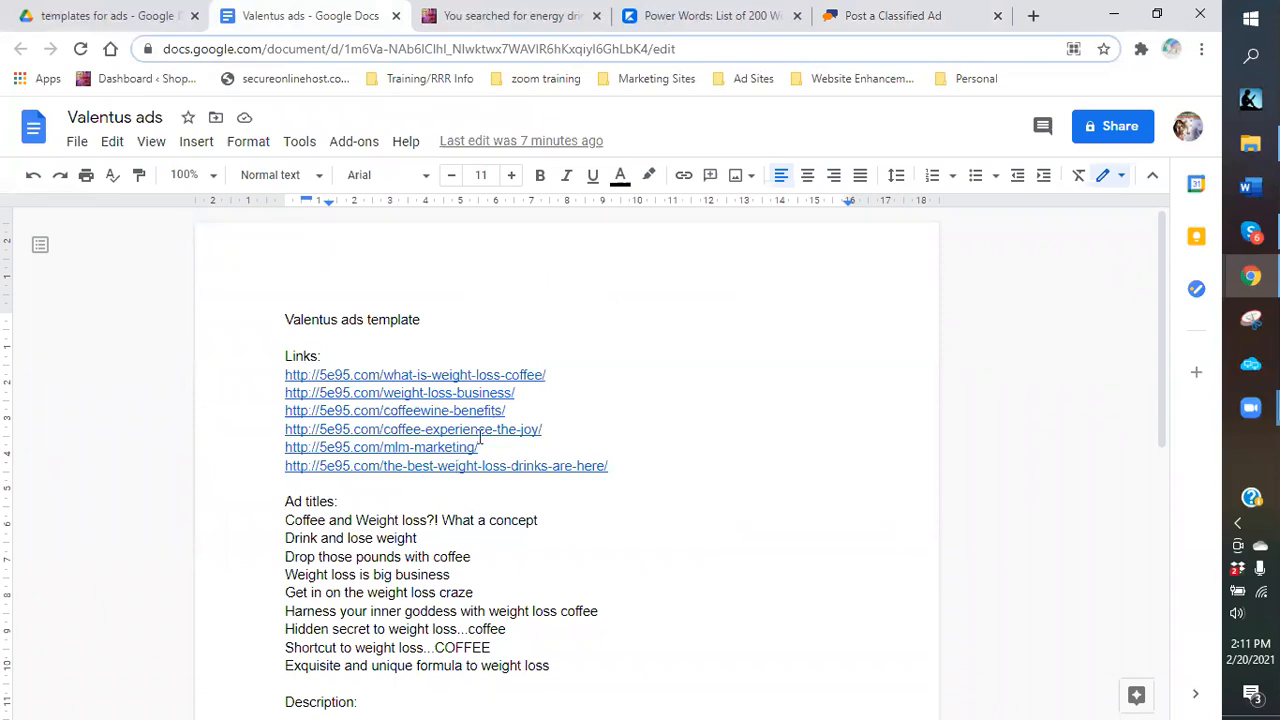
drag(556, 375, 279, 376)
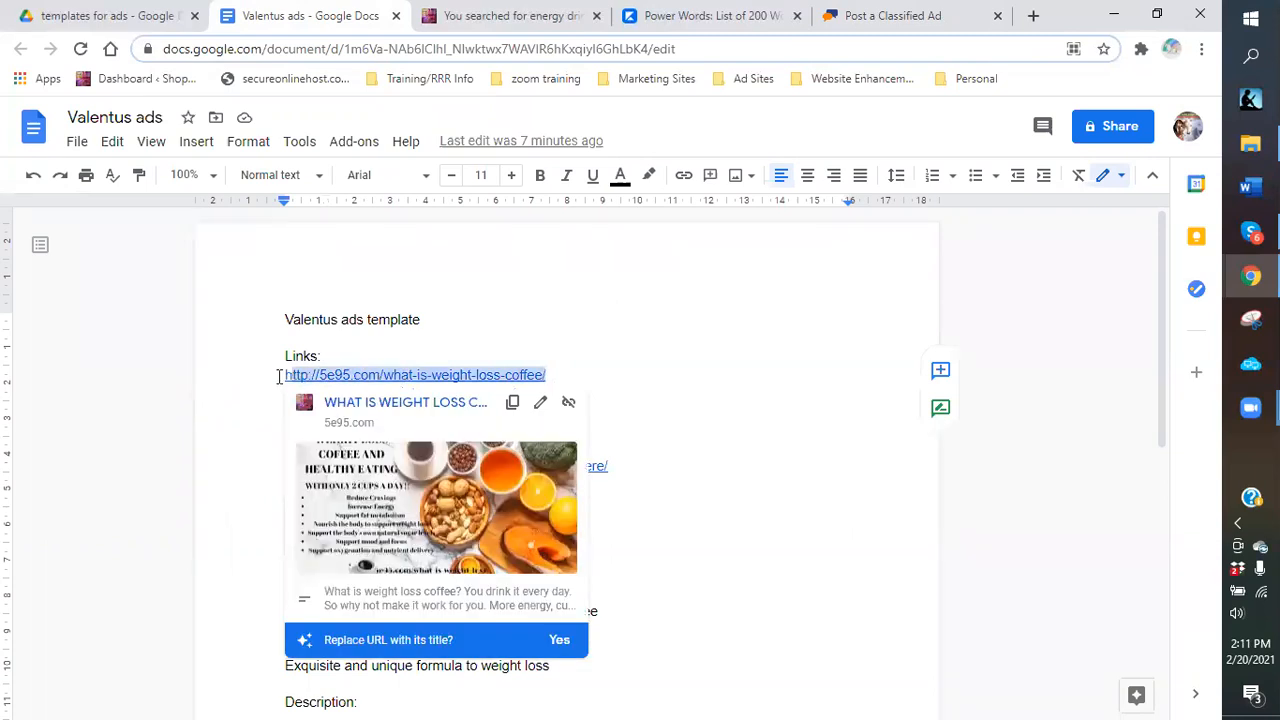
right_click(359, 375)
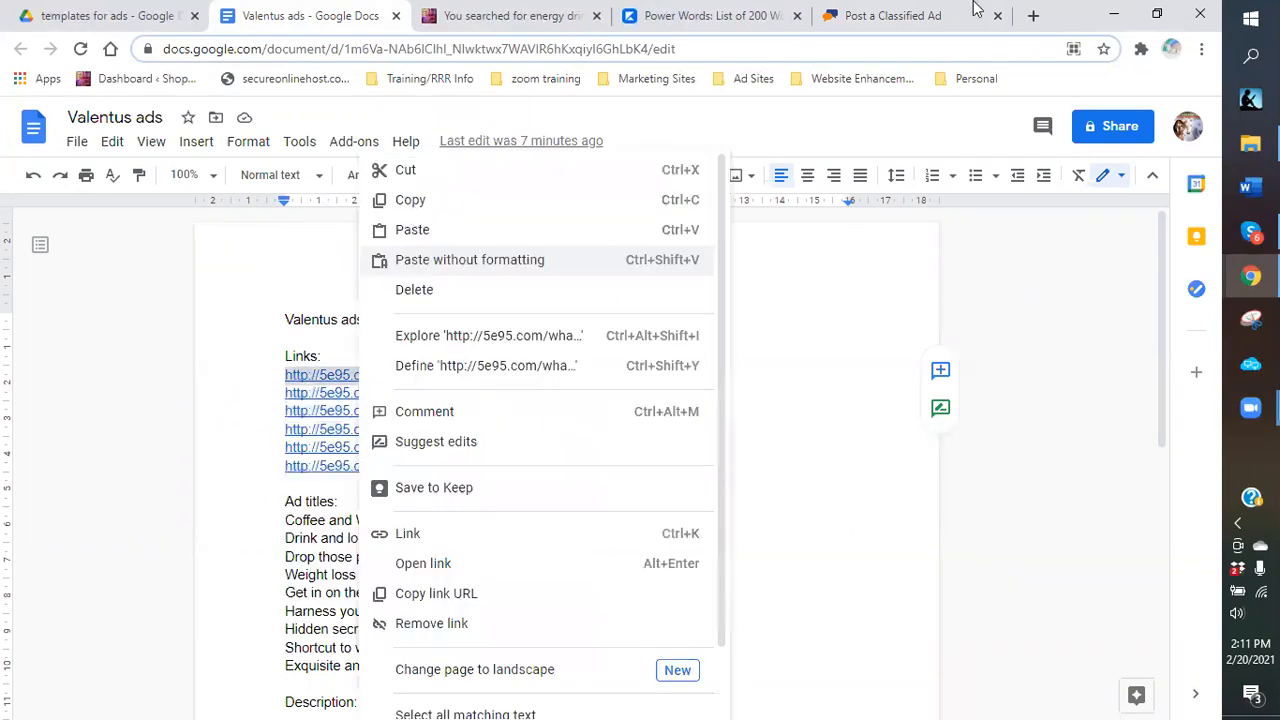
click(410, 200)
click(877, 16)
right_click(706, 553)
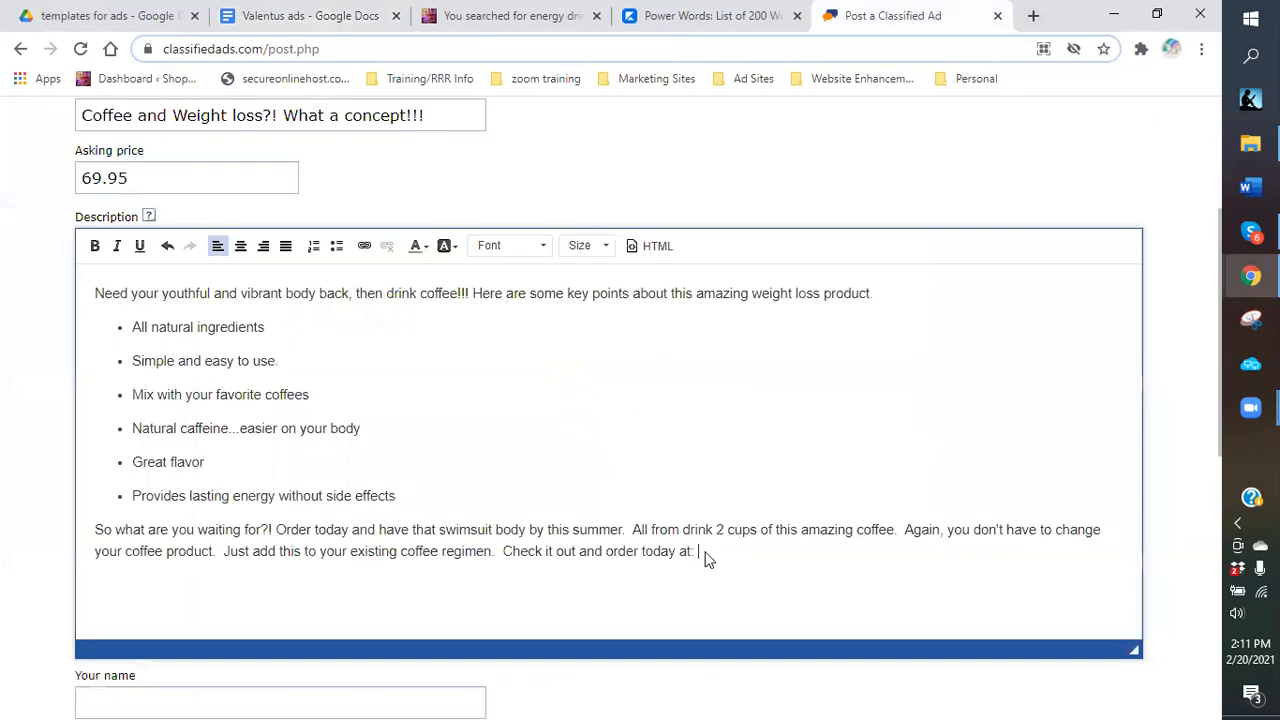
click(721, 552)
key(ctrl+v)
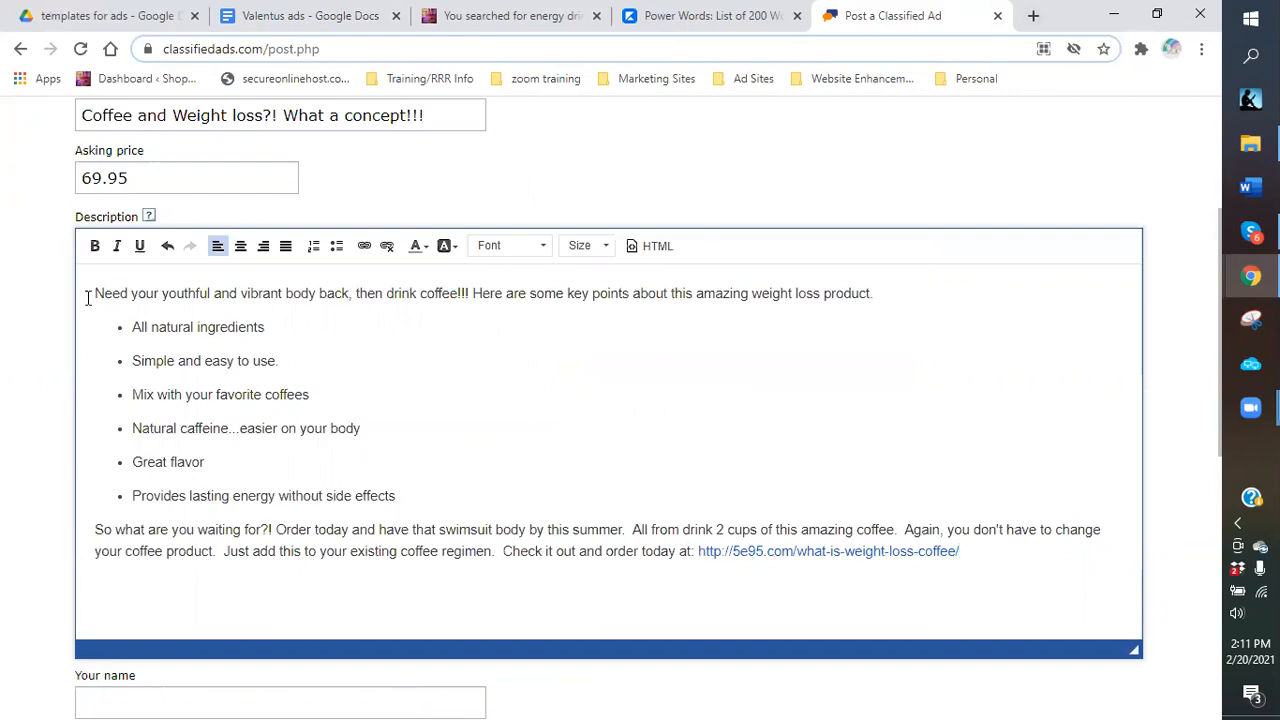
Enlarge the description's opening sentence to size 20, keeping it left-aligned.
drag(92, 294, 440, 293)
drag(890, 286, 885, 290)
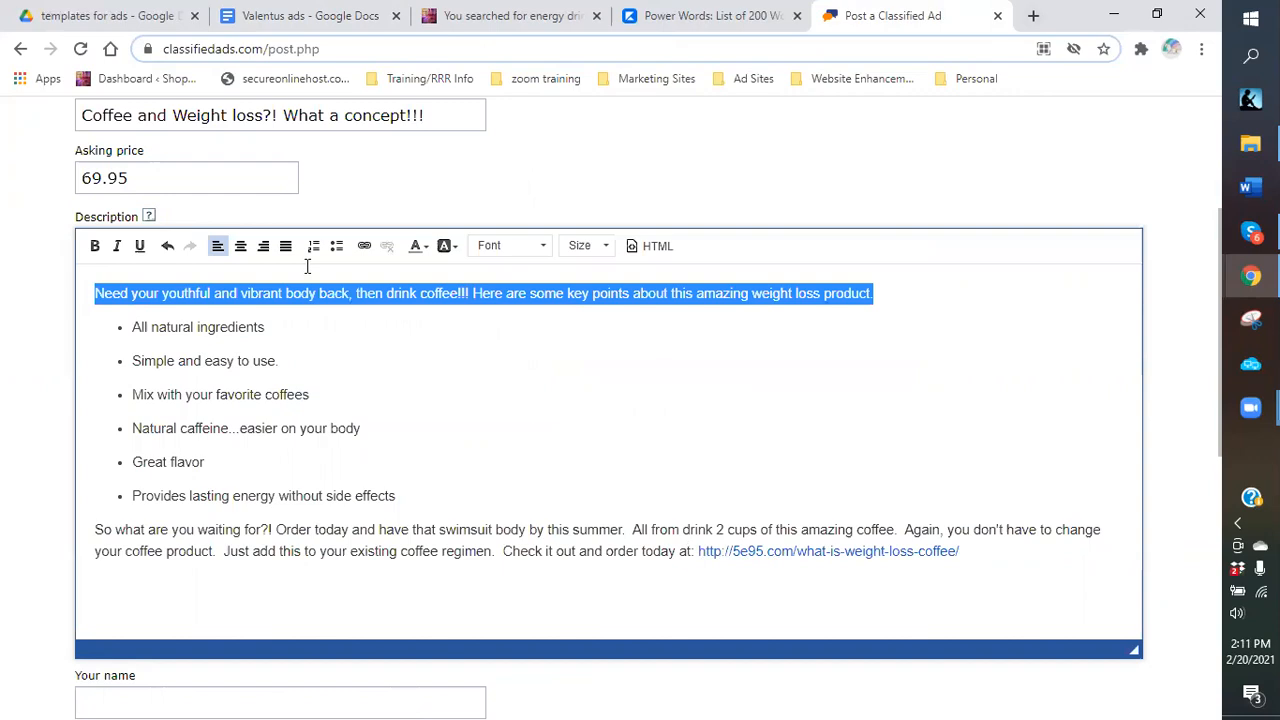
click(241, 246)
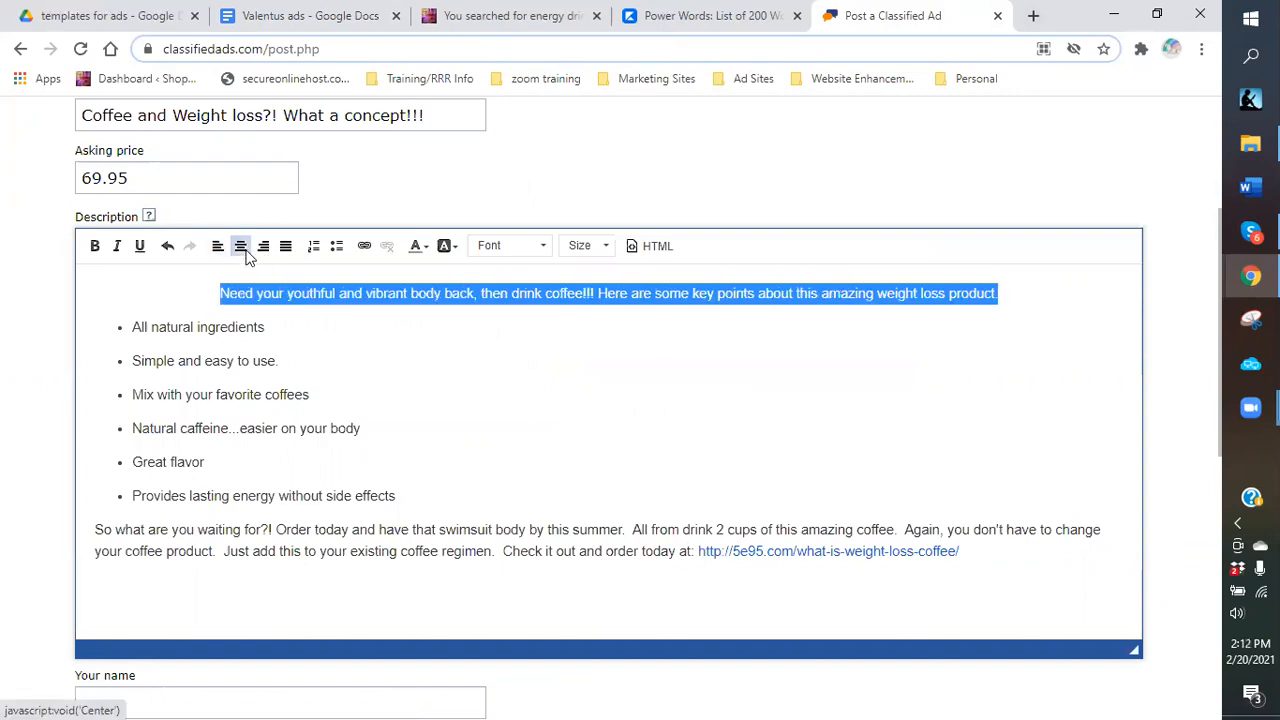
click(591, 246)
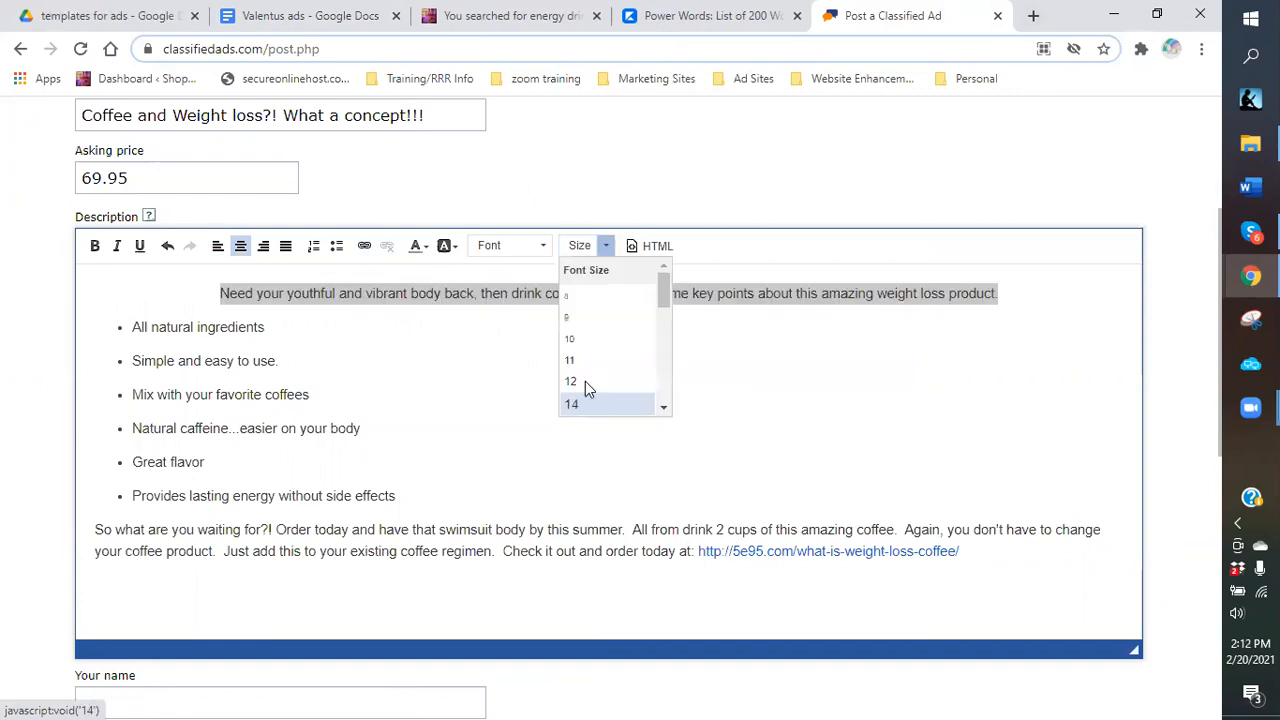
scroll(585, 388, down, 2)
click(563, 338)
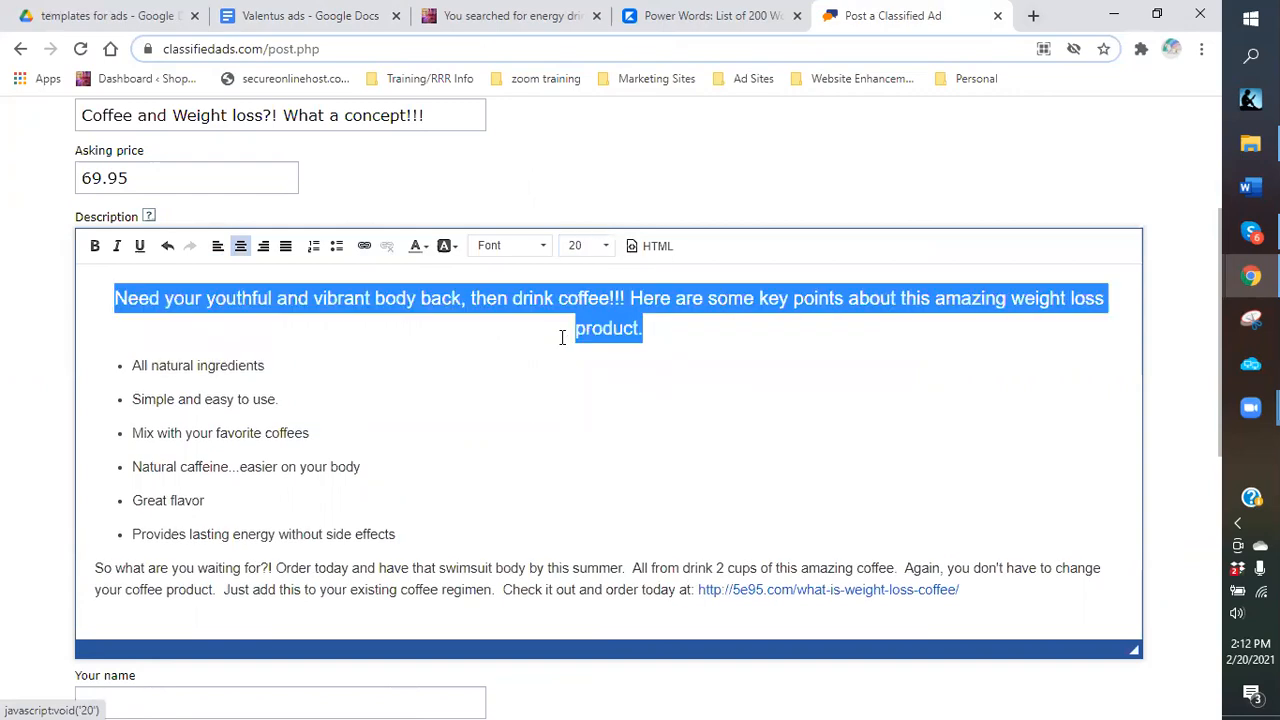
click(218, 247)
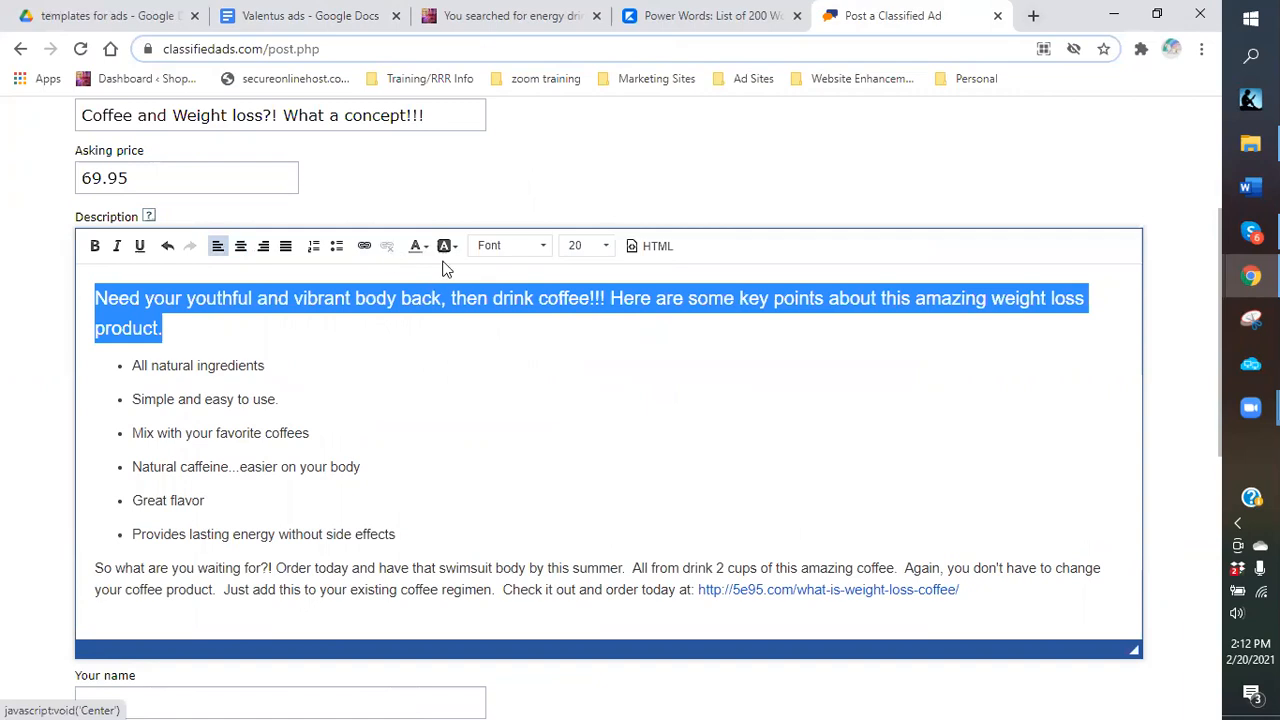
click(112, 381)
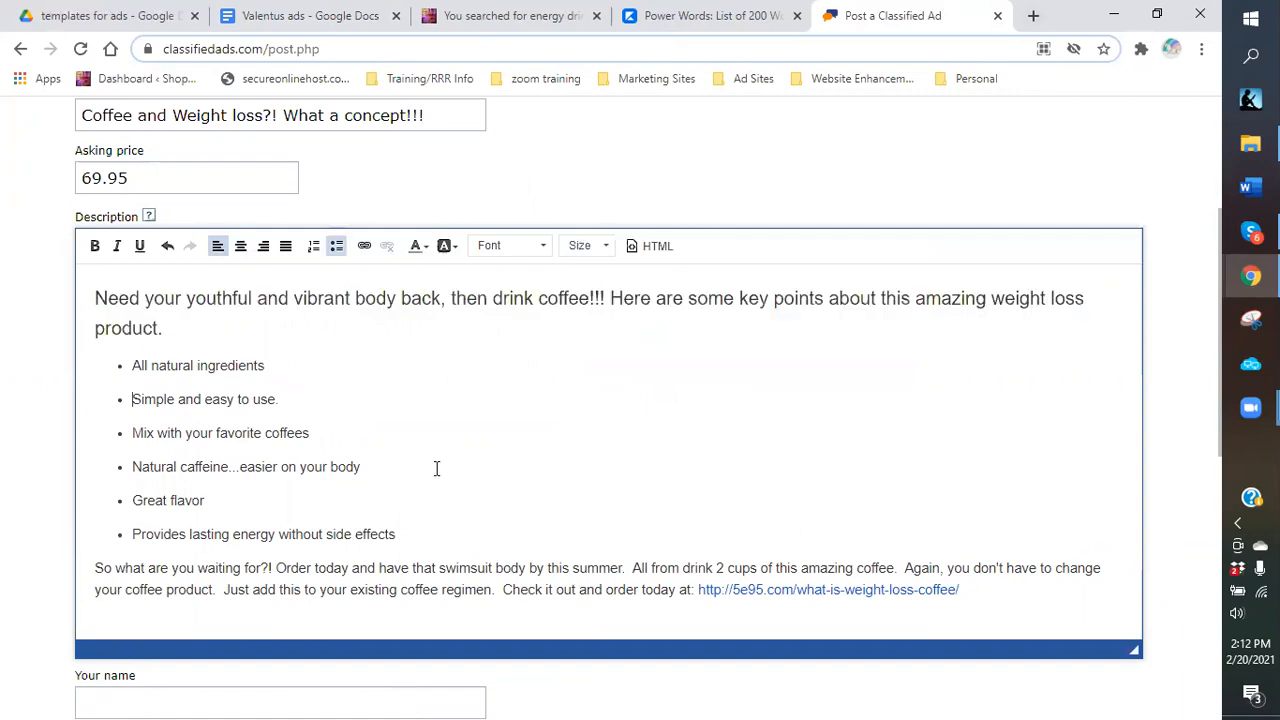
Make the six bullet points size 18 and colour them red.
scroll(114, 318, down, 1)
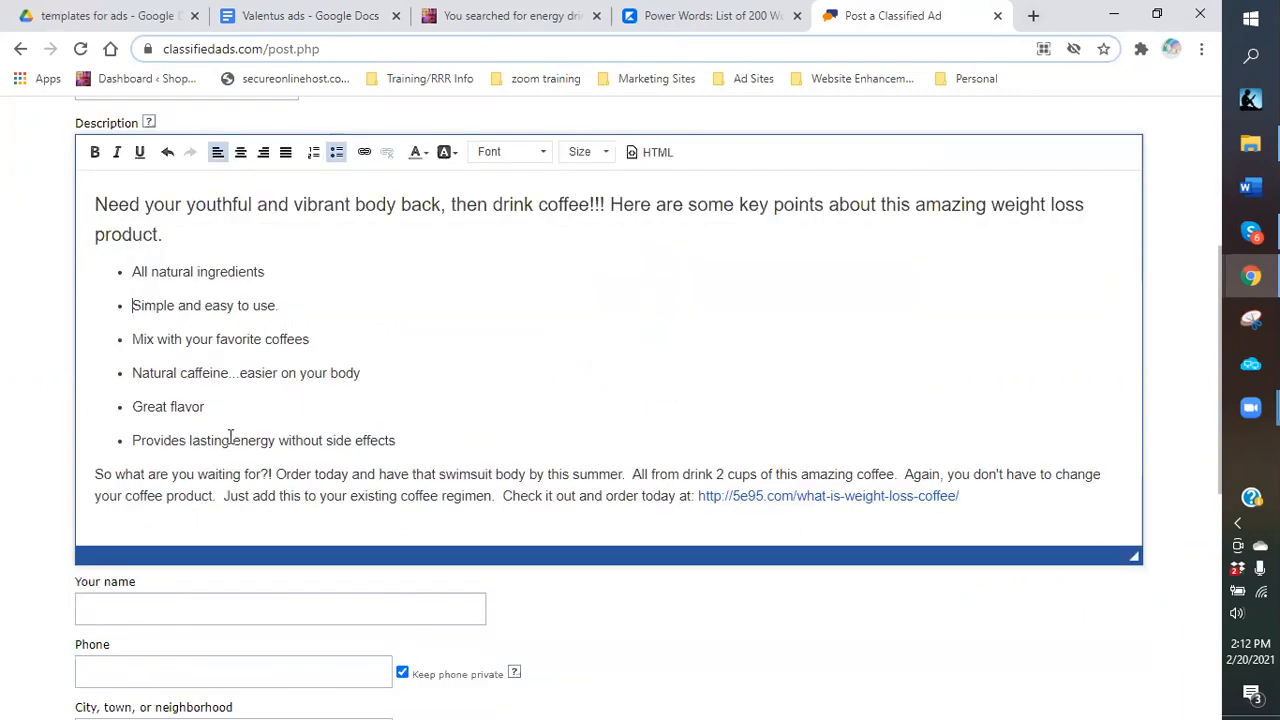
shift+click(467, 435)
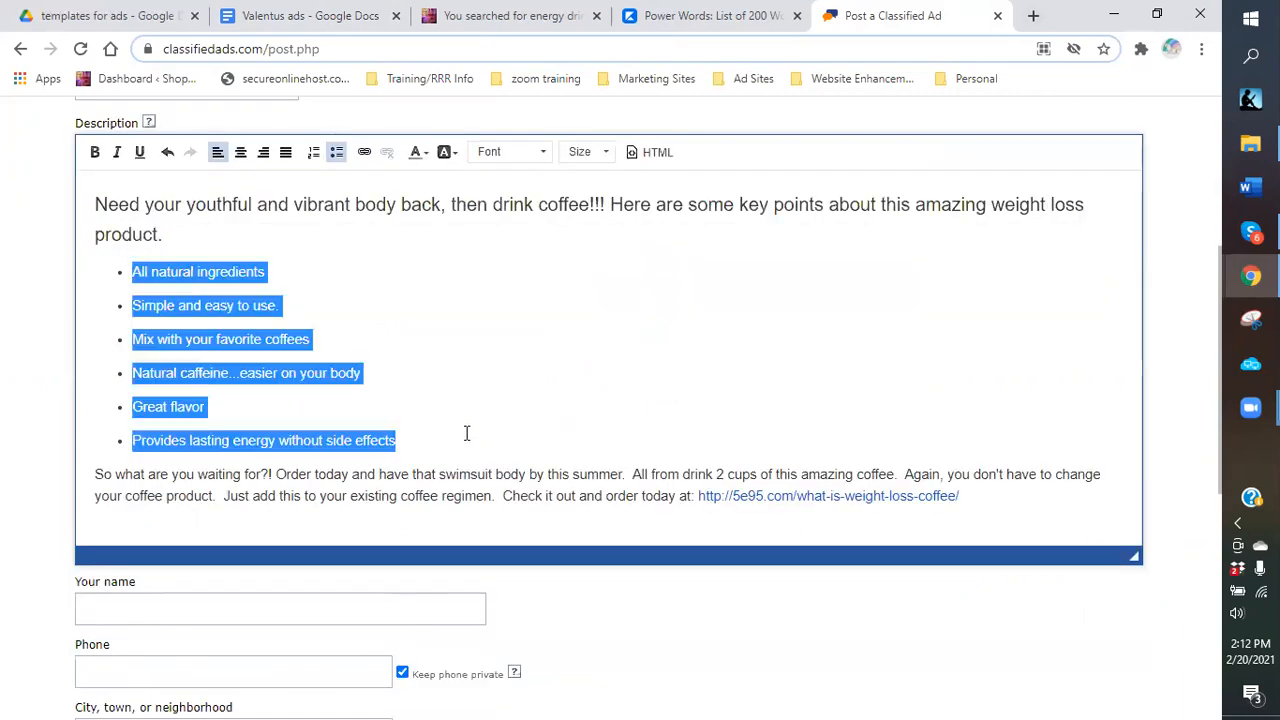
click(605, 155)
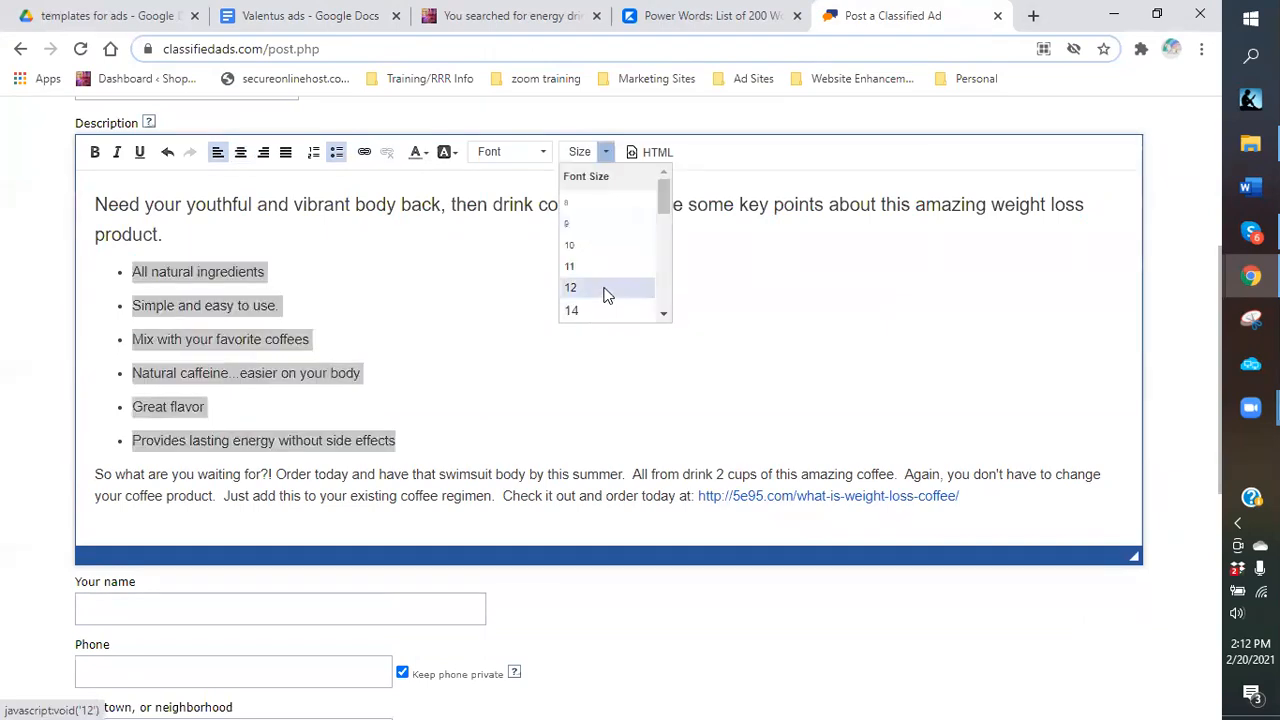
scroll(580, 266, down, 1)
click(562, 258)
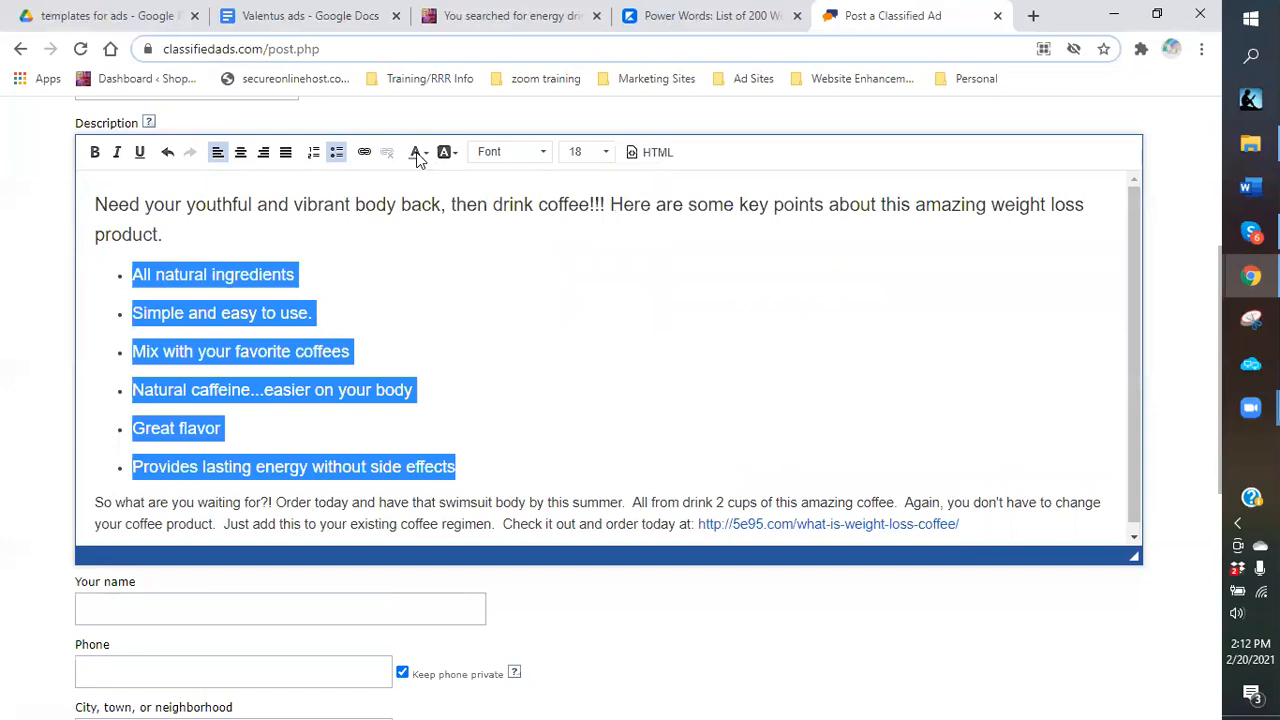
click(417, 153)
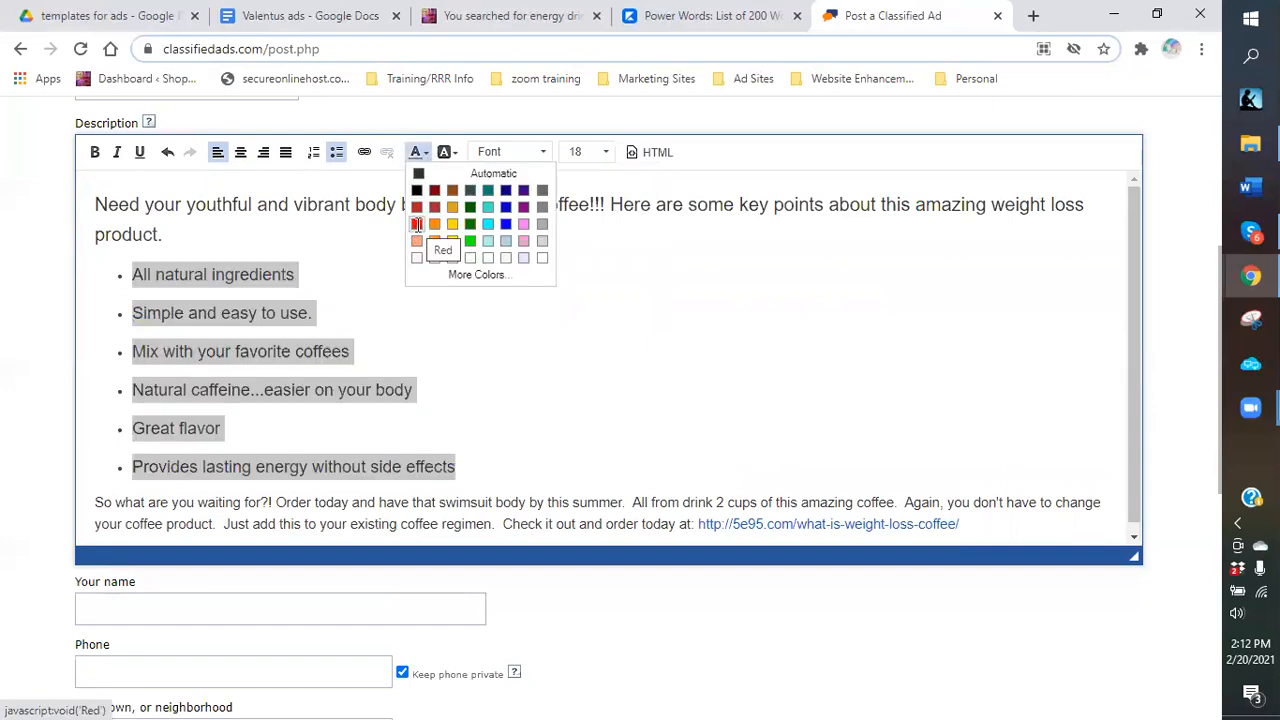
click(418, 228)
scroll(88, 515, down, 1)
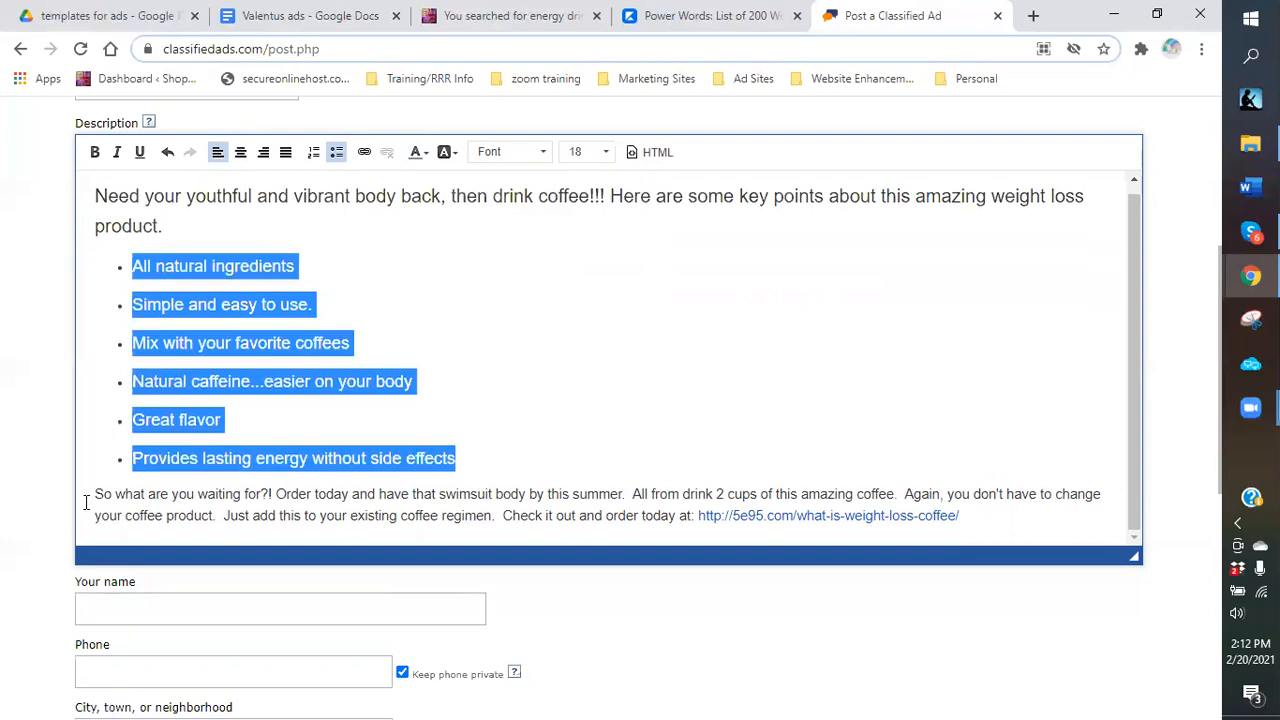
Select the 'So what are you waiting' sentence and put the cursor before 'All from drink'.
click(88, 501)
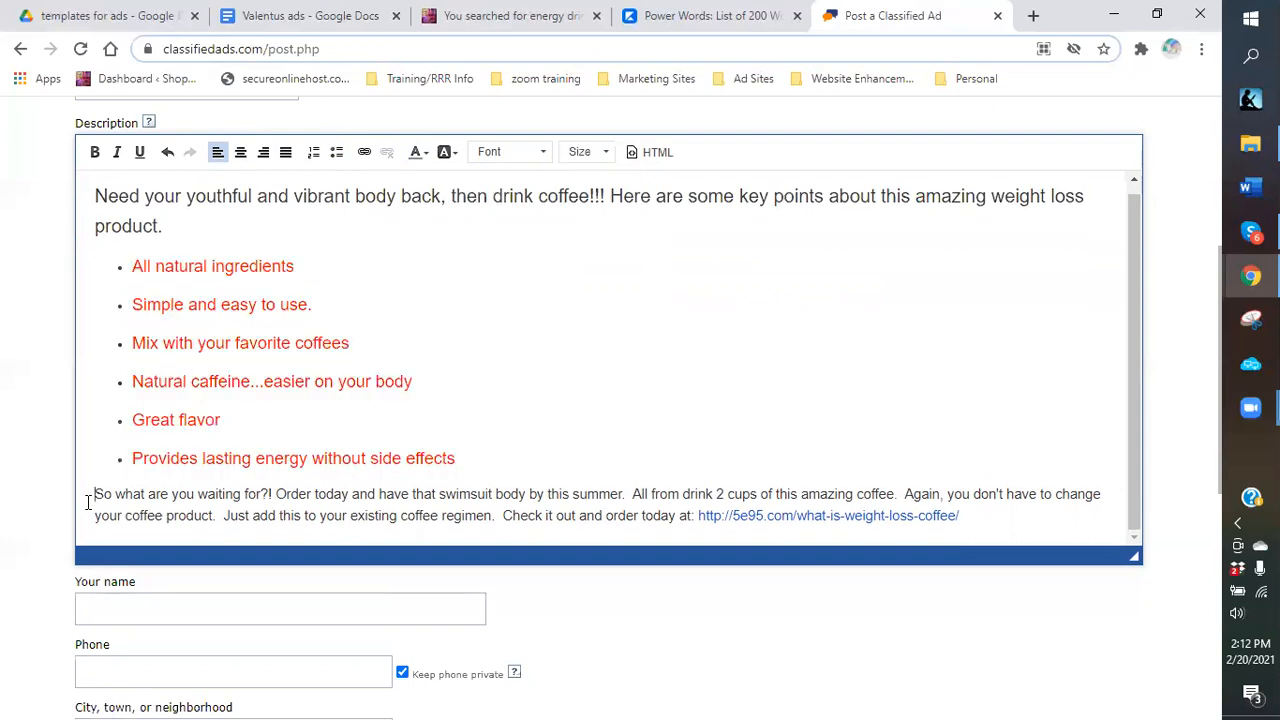
shift+click(257, 493)
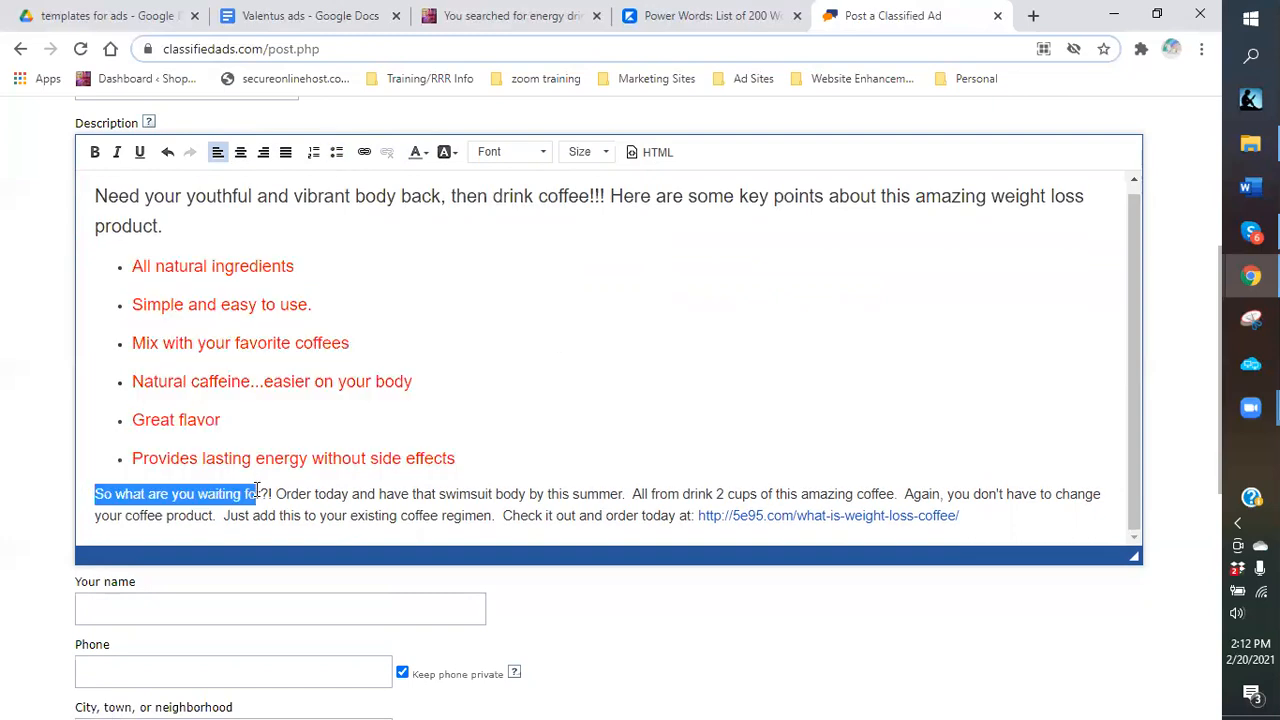
shift+click(588, 494)
shift+click(627, 494)
shift+click(629, 494)
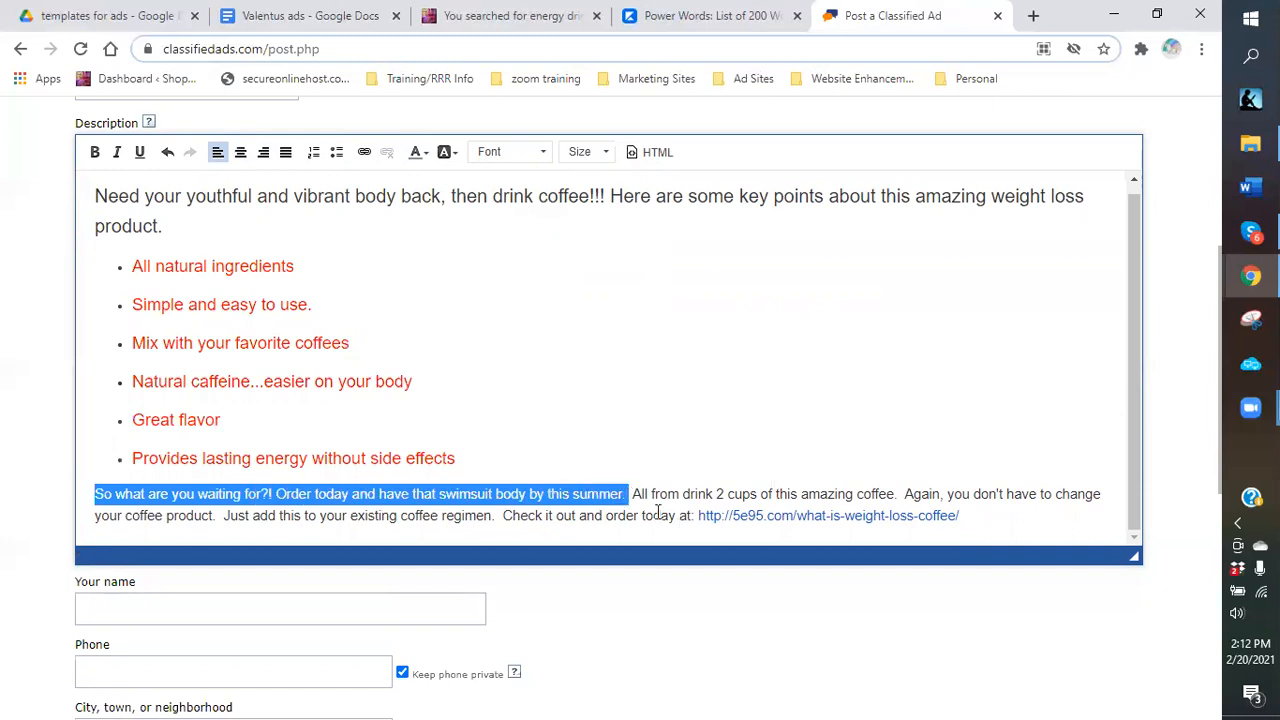
click(633, 497)
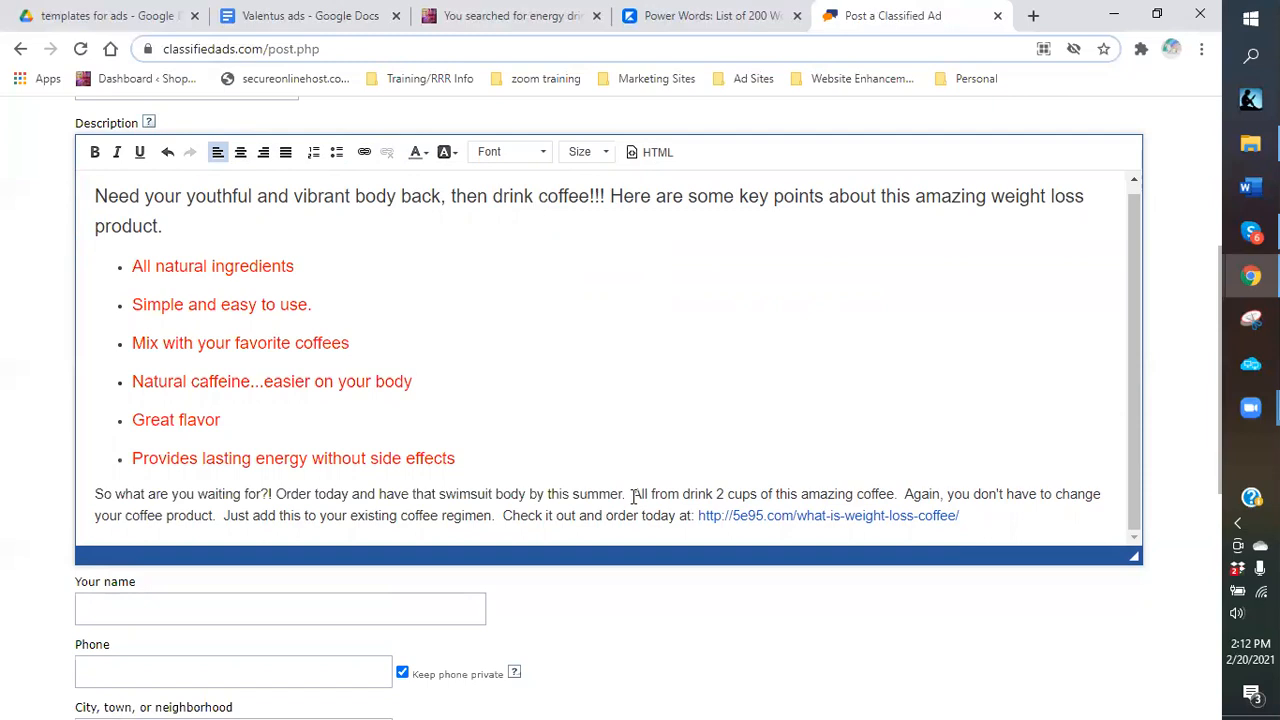
Move 'All from drink' to its own paragraph; make the 'So what are you waiting' line centered Georgia, size 22.
key(Return)
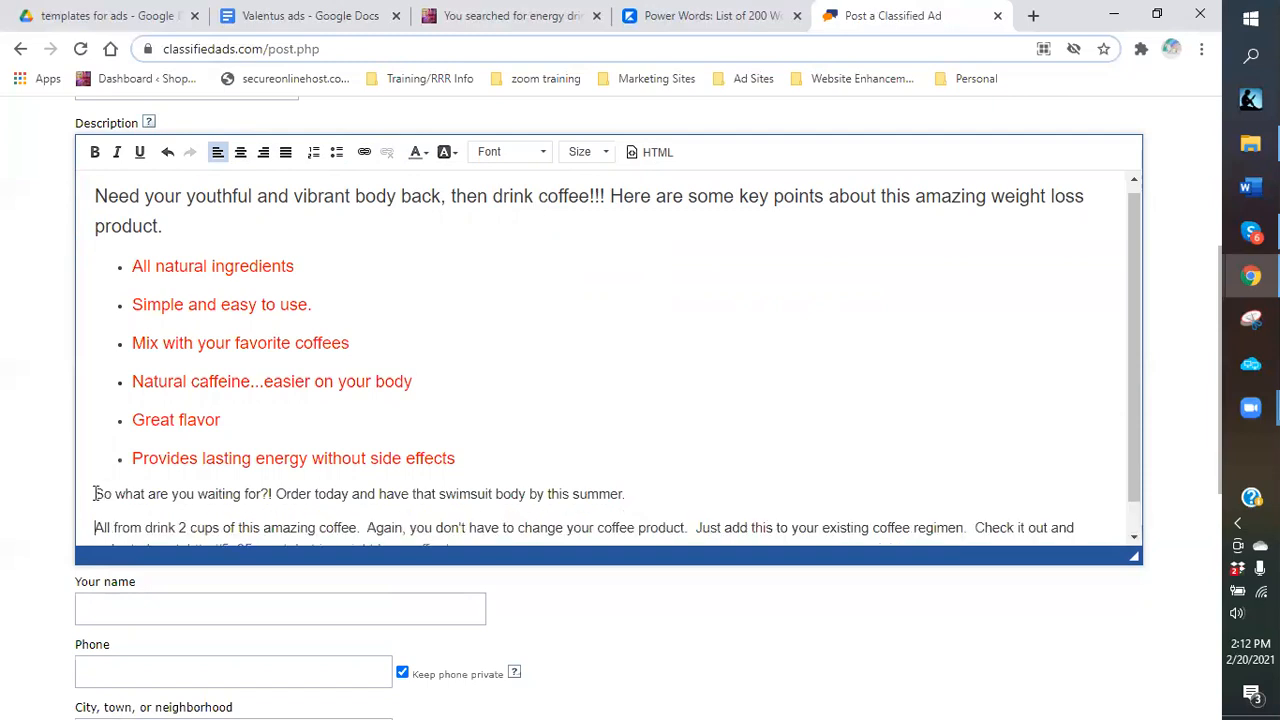
drag(96, 493, 426, 527)
drag(659, 480, 655, 482)
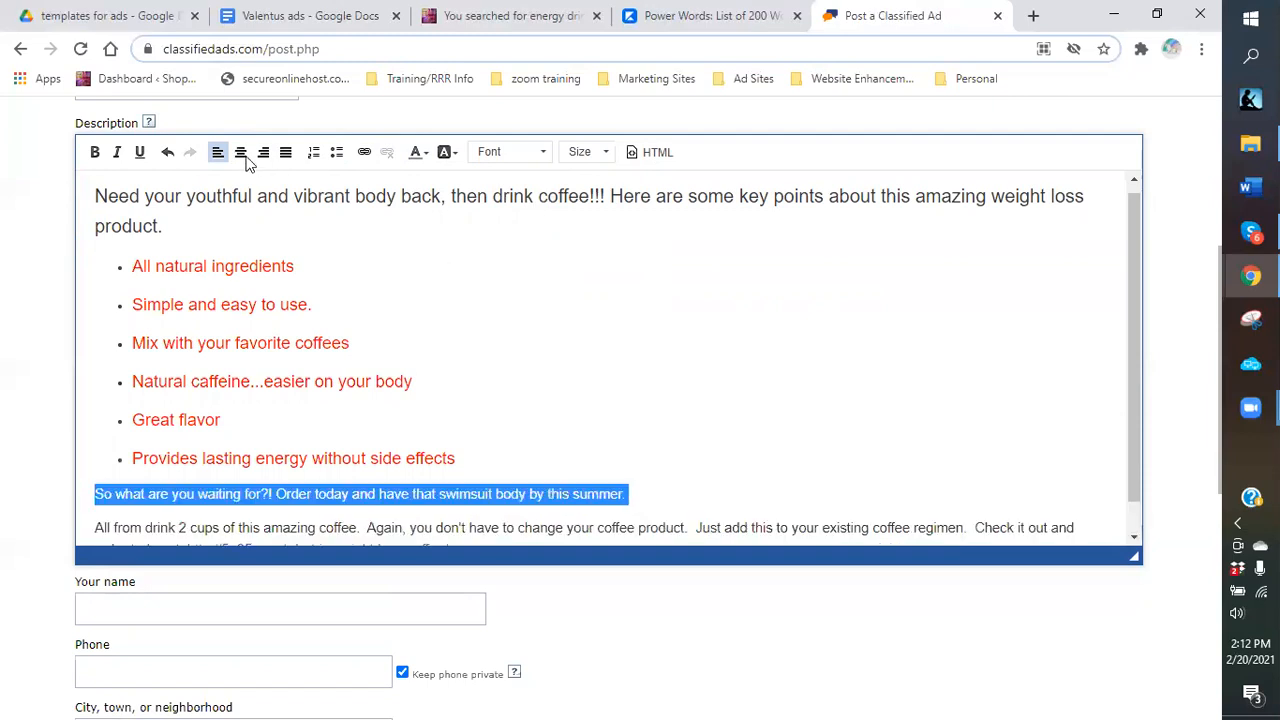
click(240, 152)
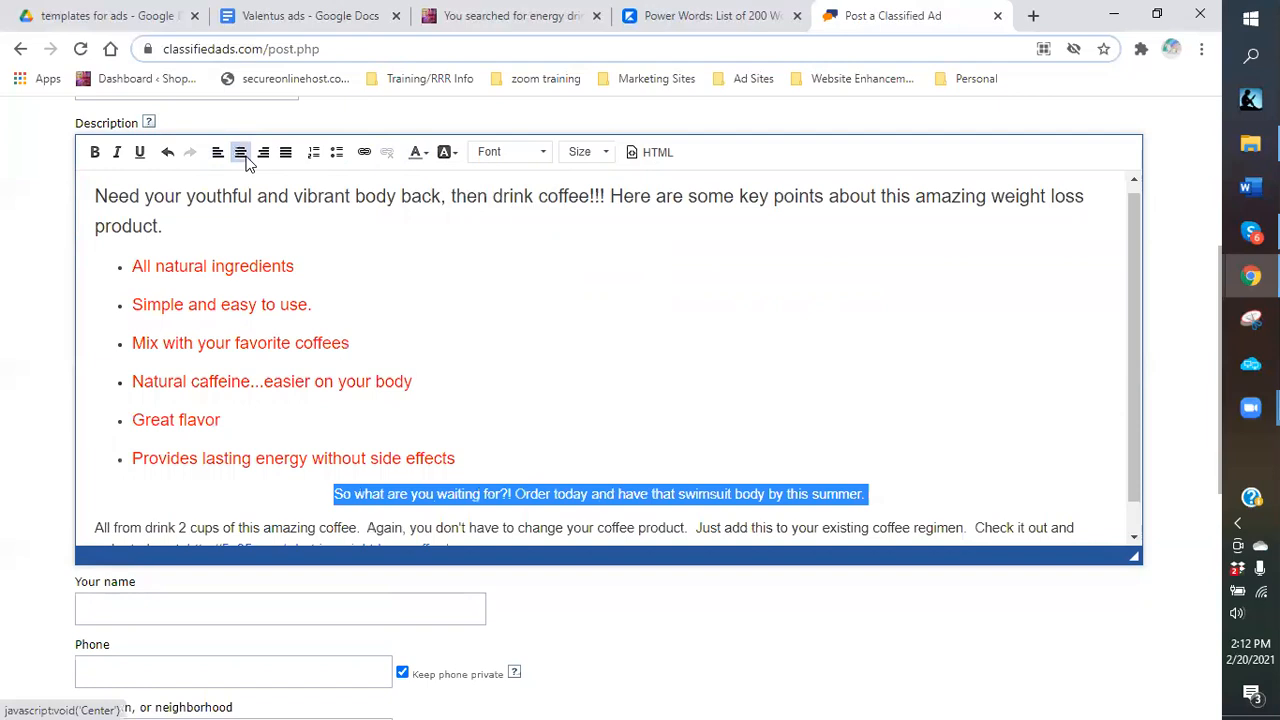
click(543, 152)
click(502, 270)
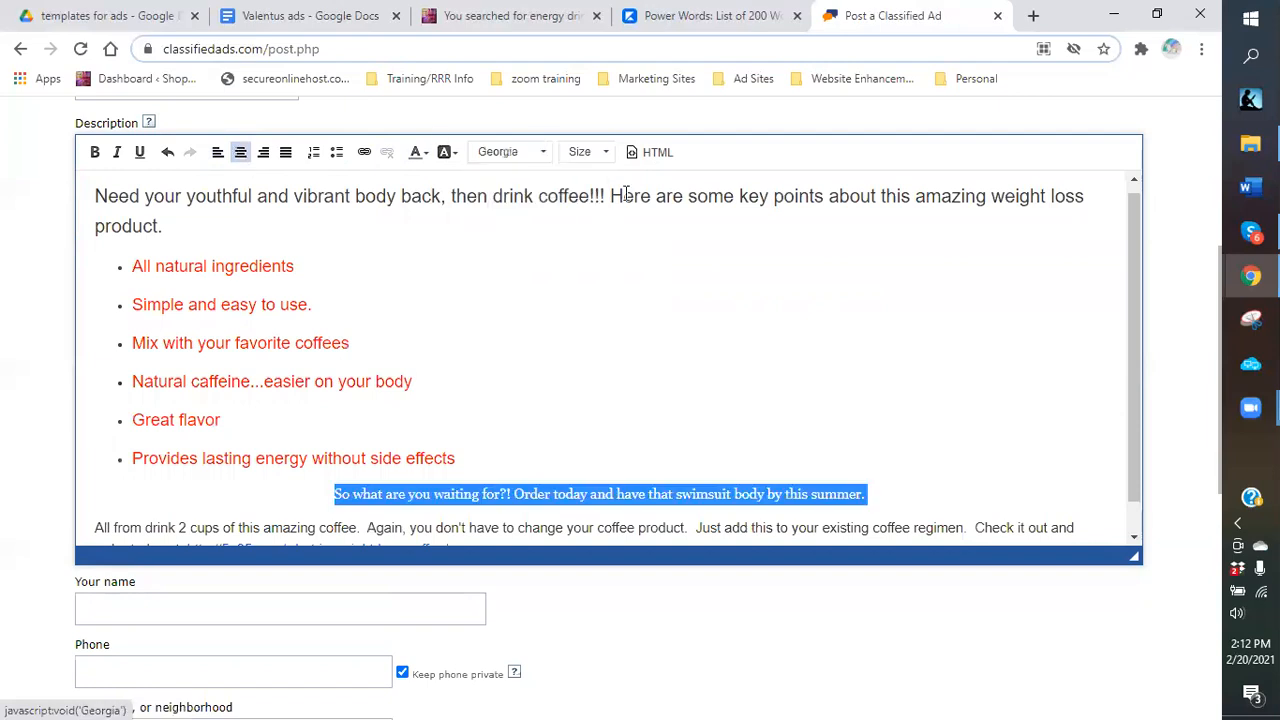
click(590, 152)
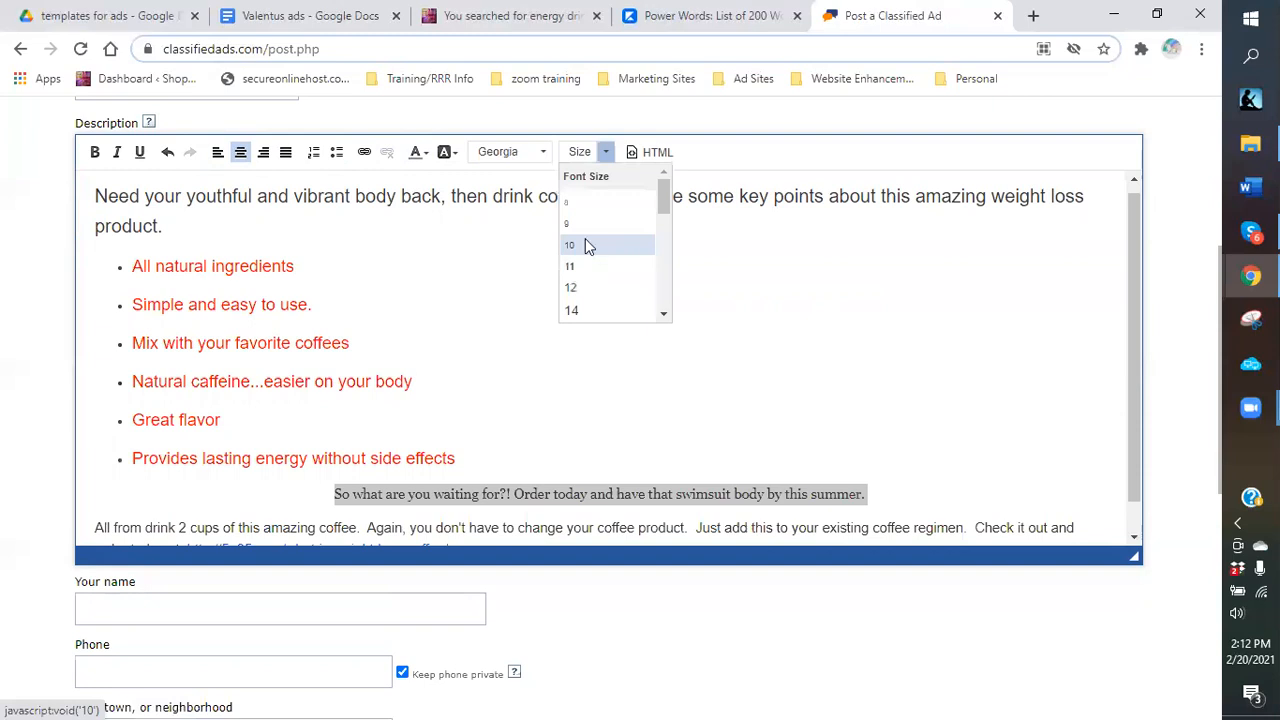
scroll(589, 246, down, 3)
click(589, 236)
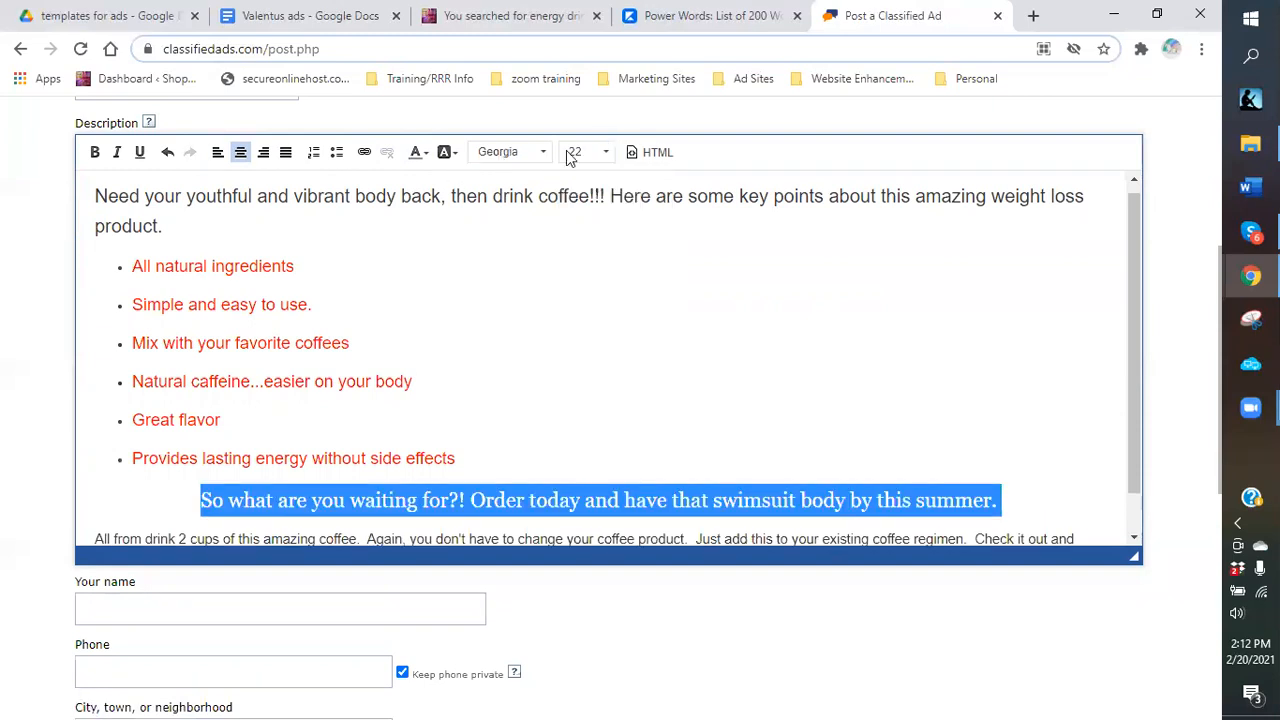
Make the 'So what are you waiting' line purple and bold.
click(425, 156)
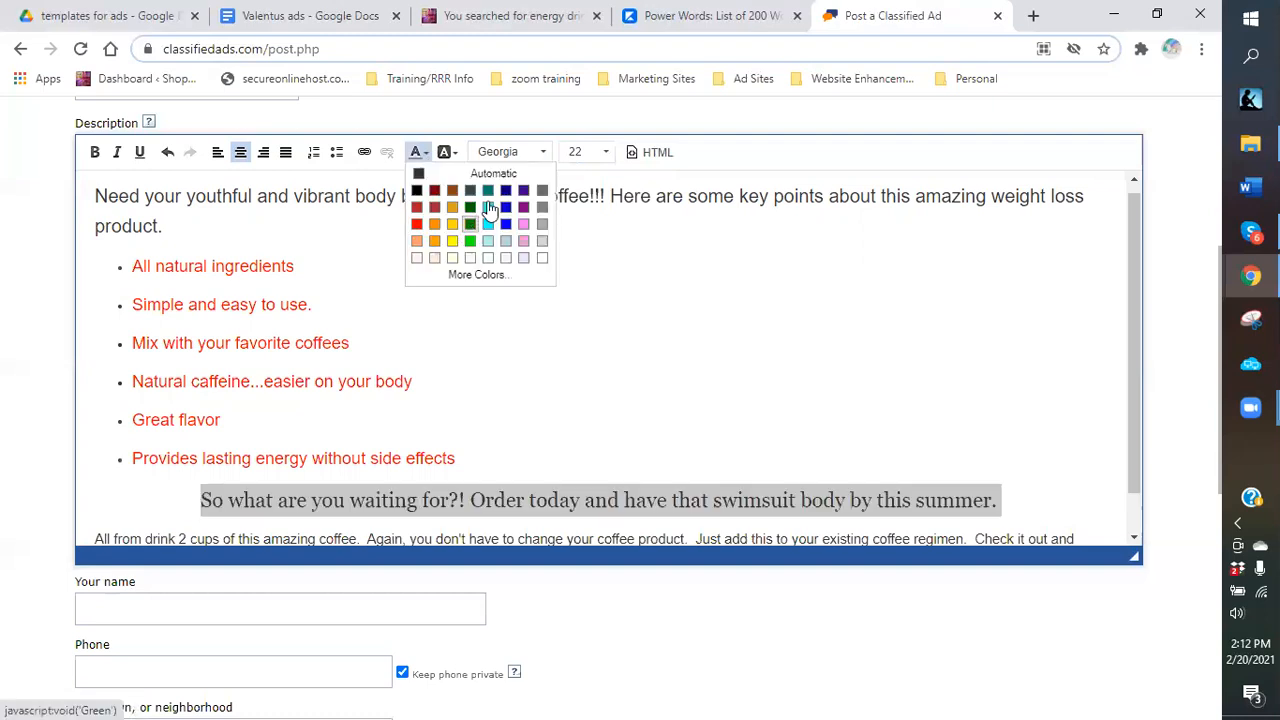
click(523, 207)
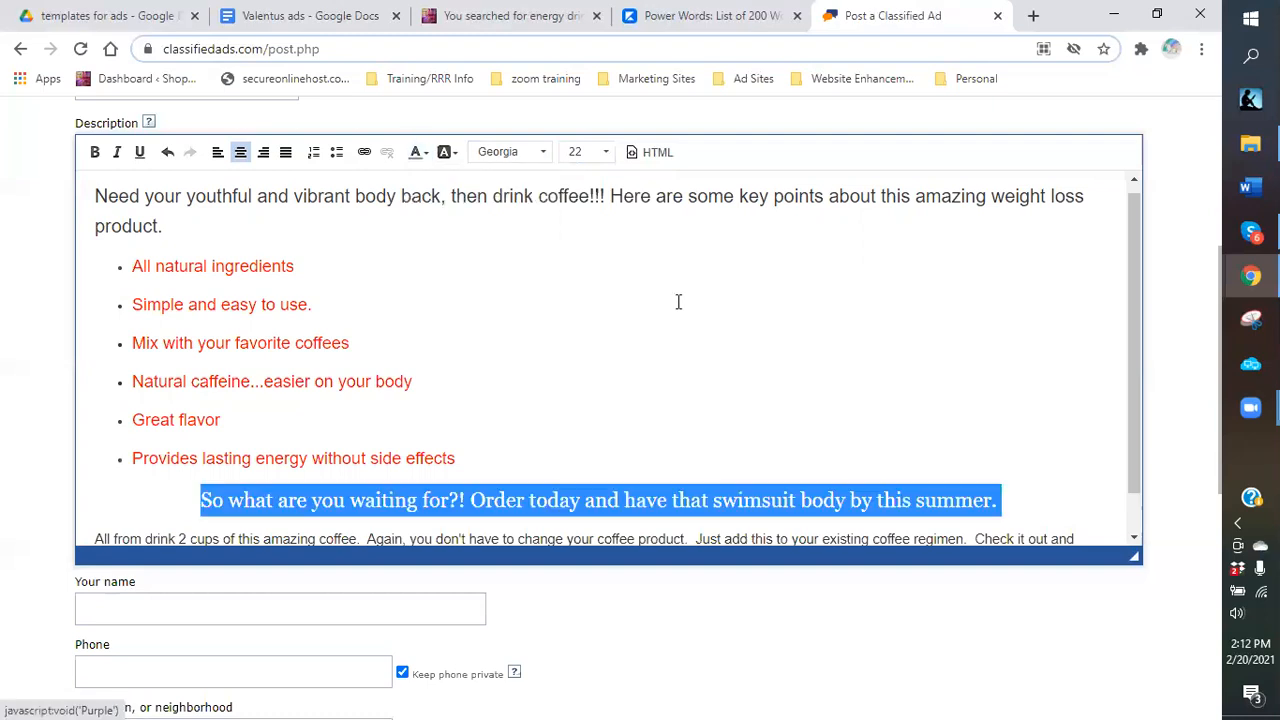
click(729, 318)
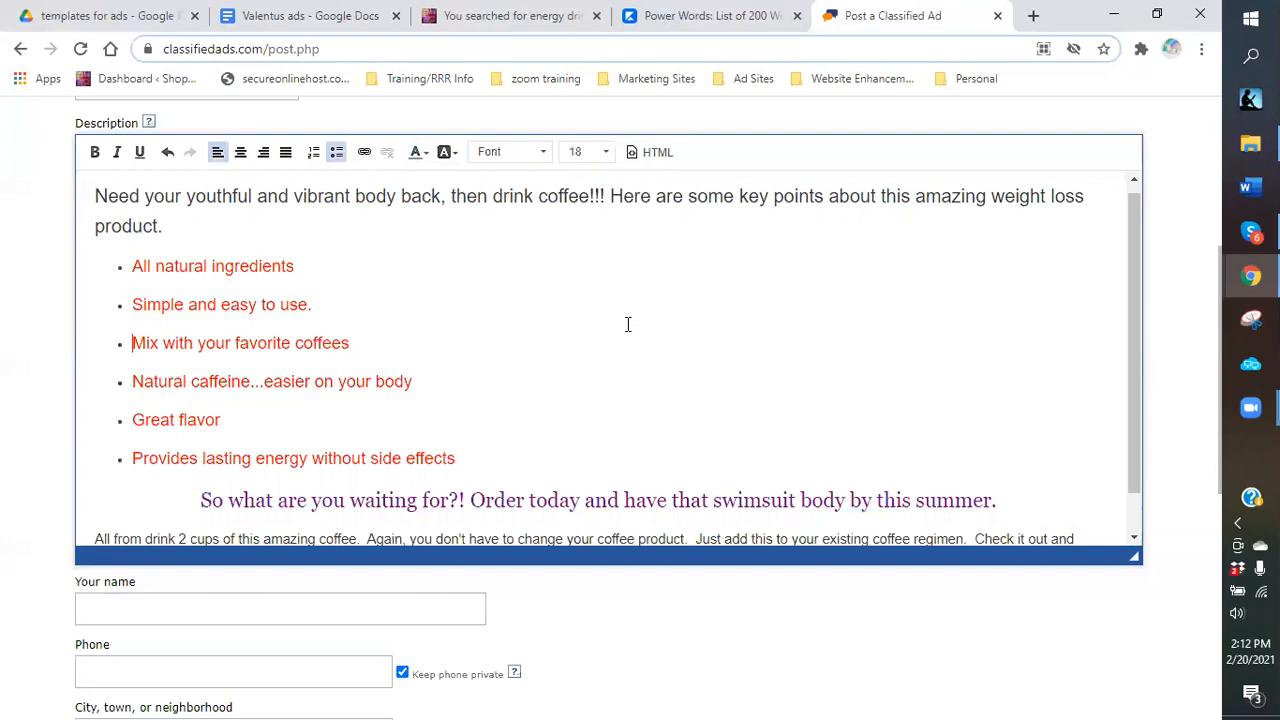
drag(201, 500, 998, 495)
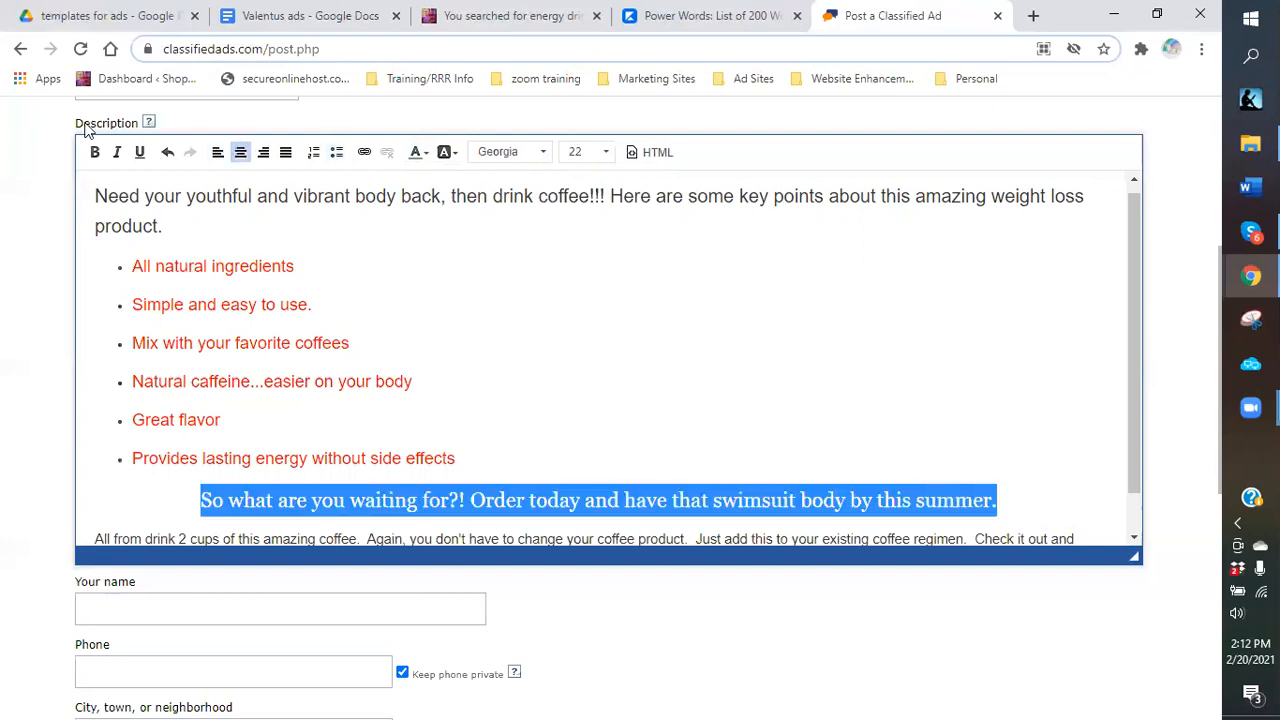
click(94, 155)
click(842, 373)
scroll(842, 373, down, 1)
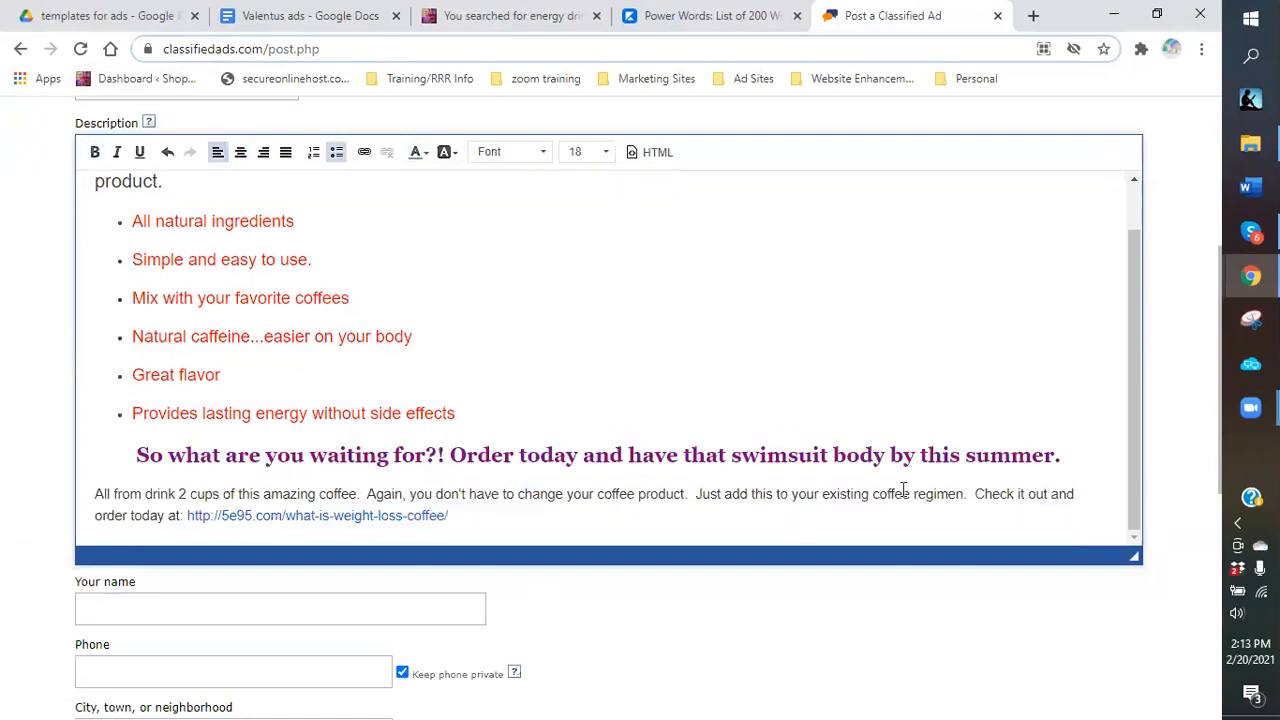
Put 'Check it out and order today at:' and the web link on separate lines and select them.
click(977, 496)
key(Return)
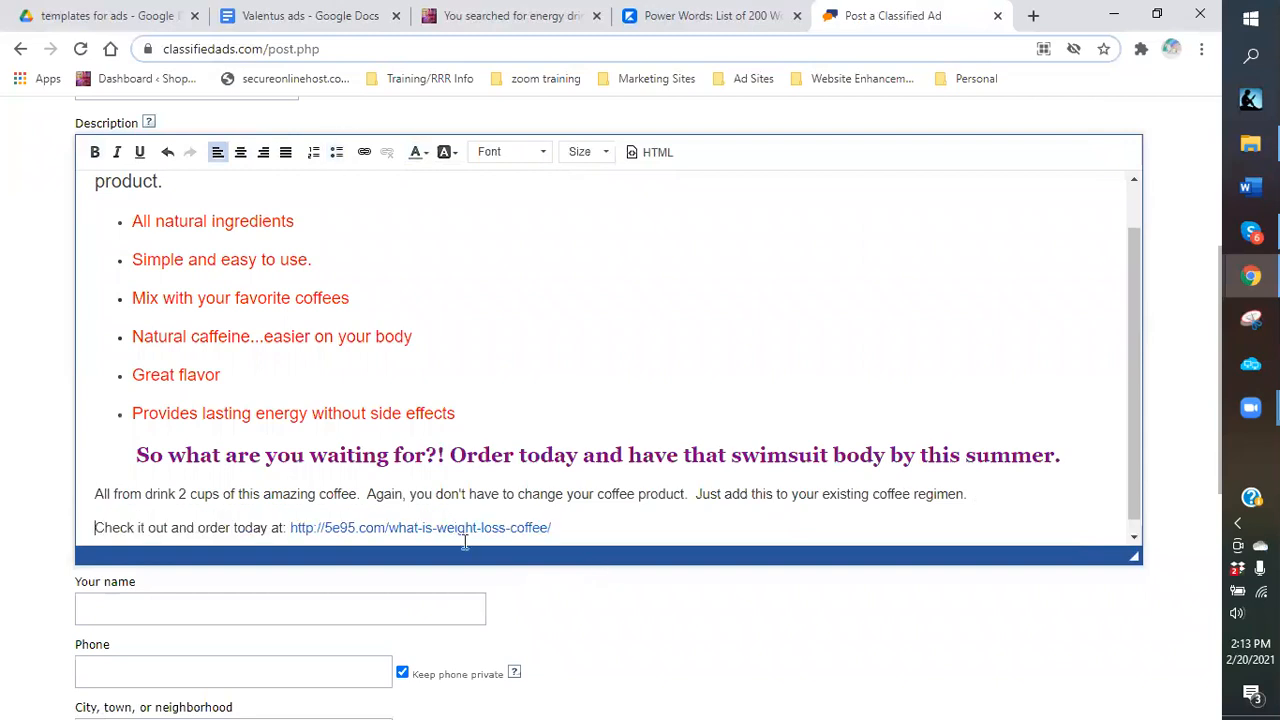
click(289, 528)
key(Return)
scroll(90, 503, down, 1)
drag(88, 481, 490, 520)
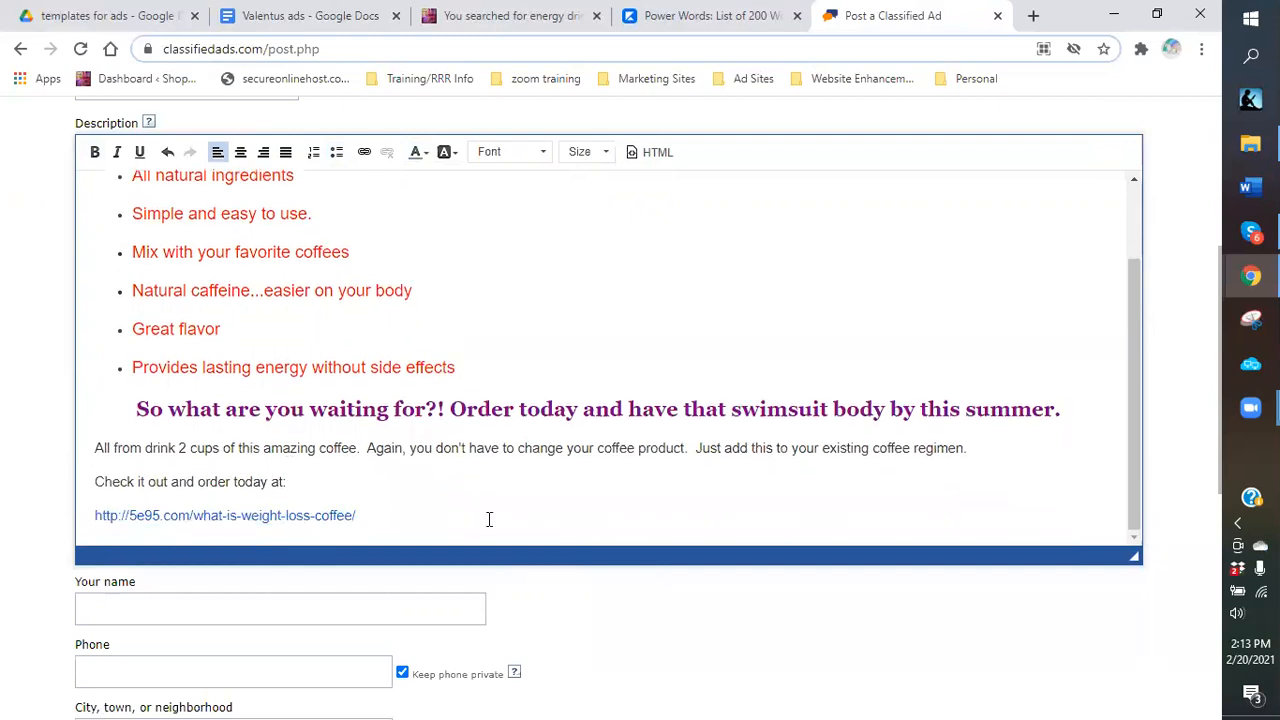
Make the closing lines centered, bold Comic Sans MS at size 26.
click(240, 153)
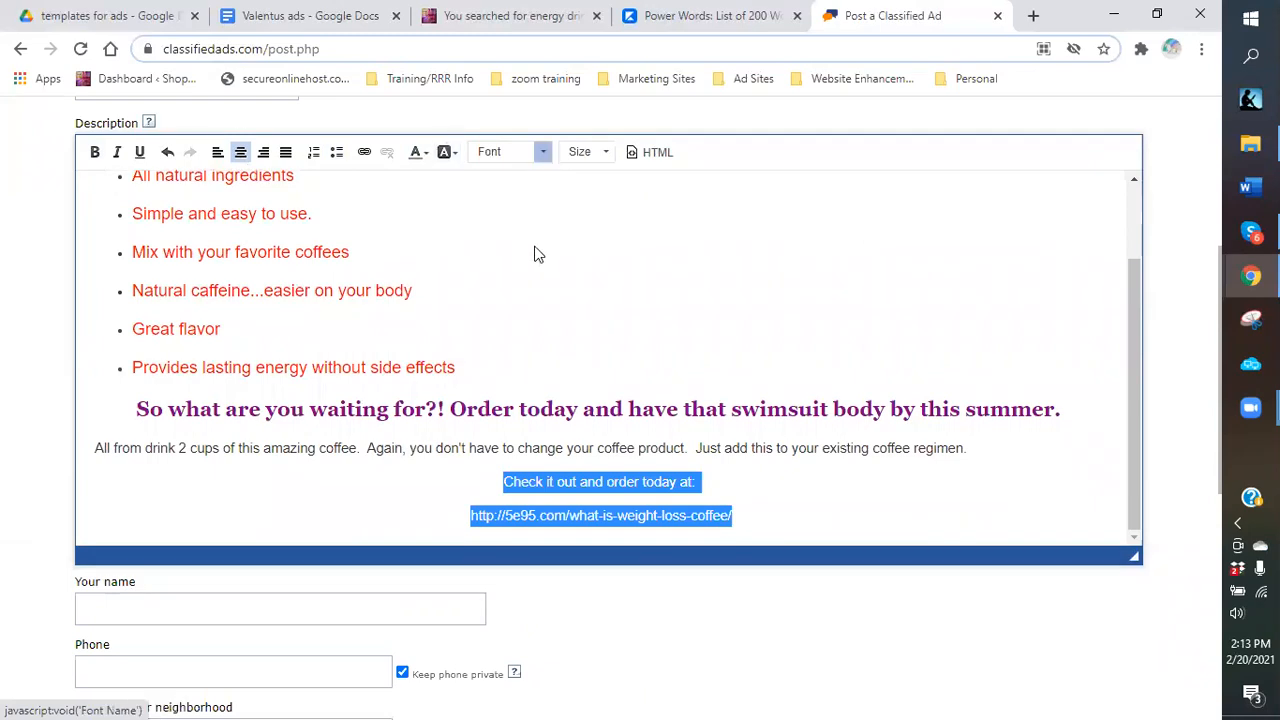
click(543, 152)
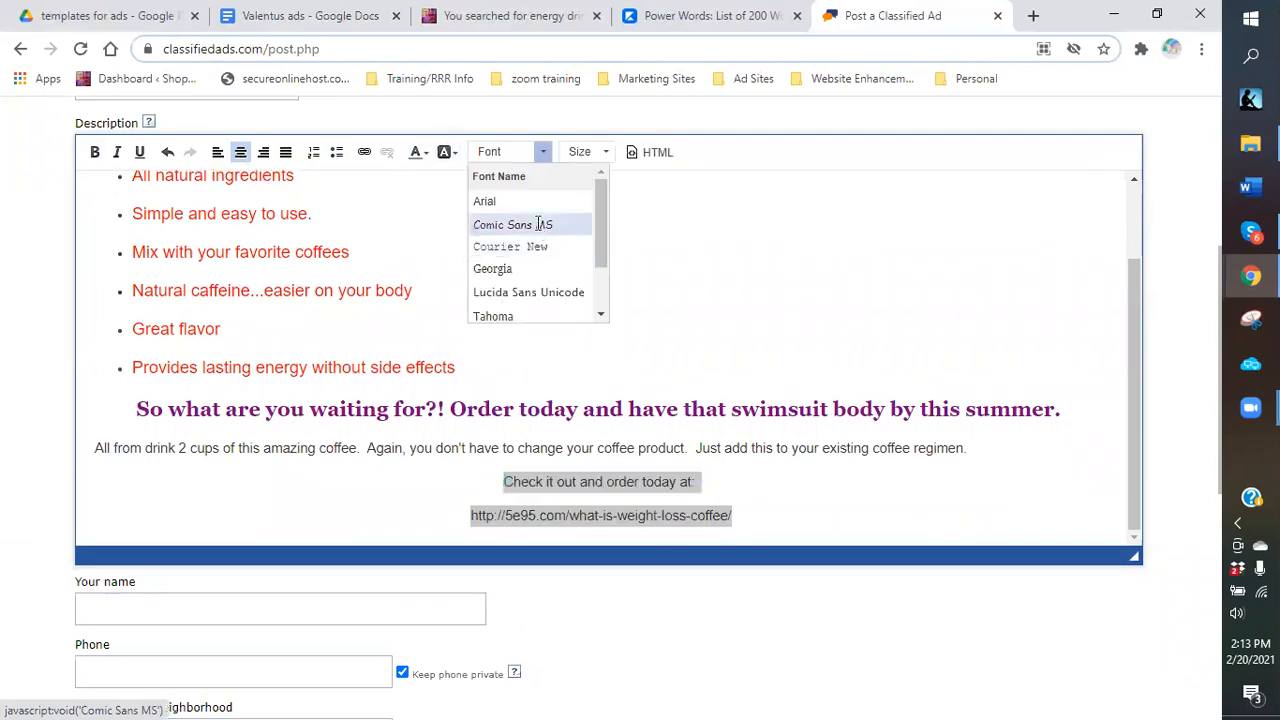
click(538, 225)
click(95, 152)
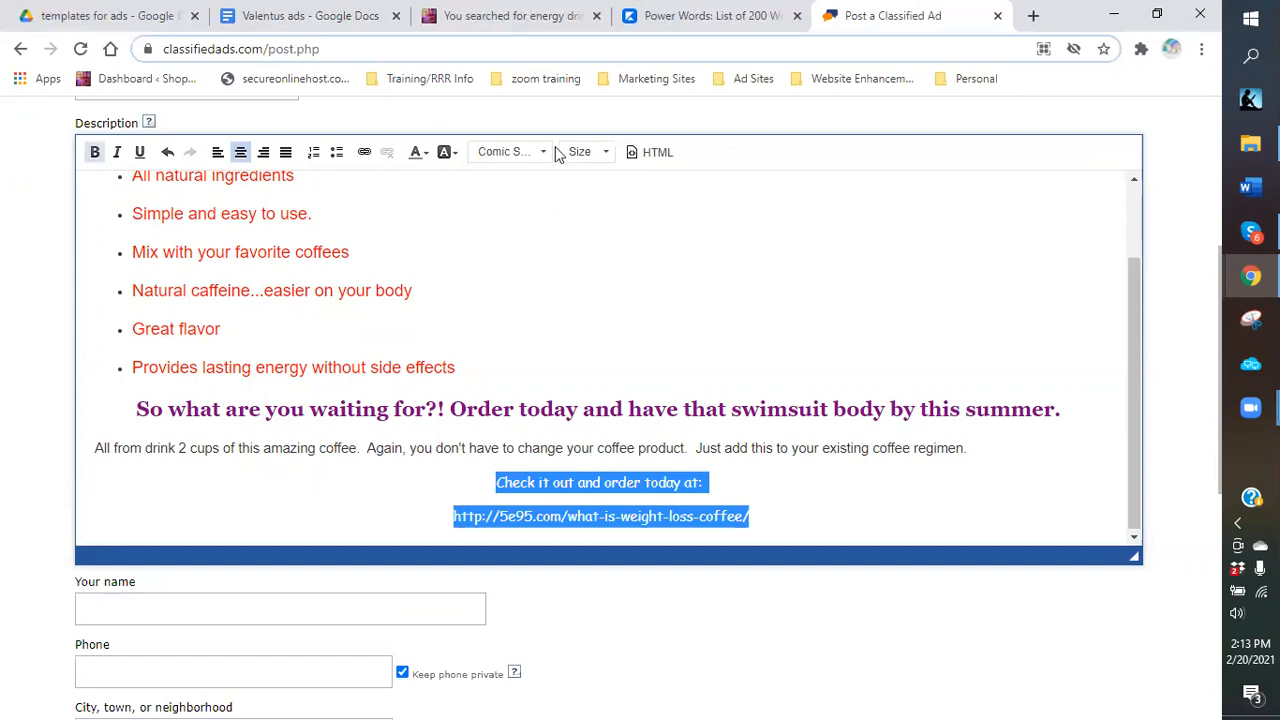
click(606, 154)
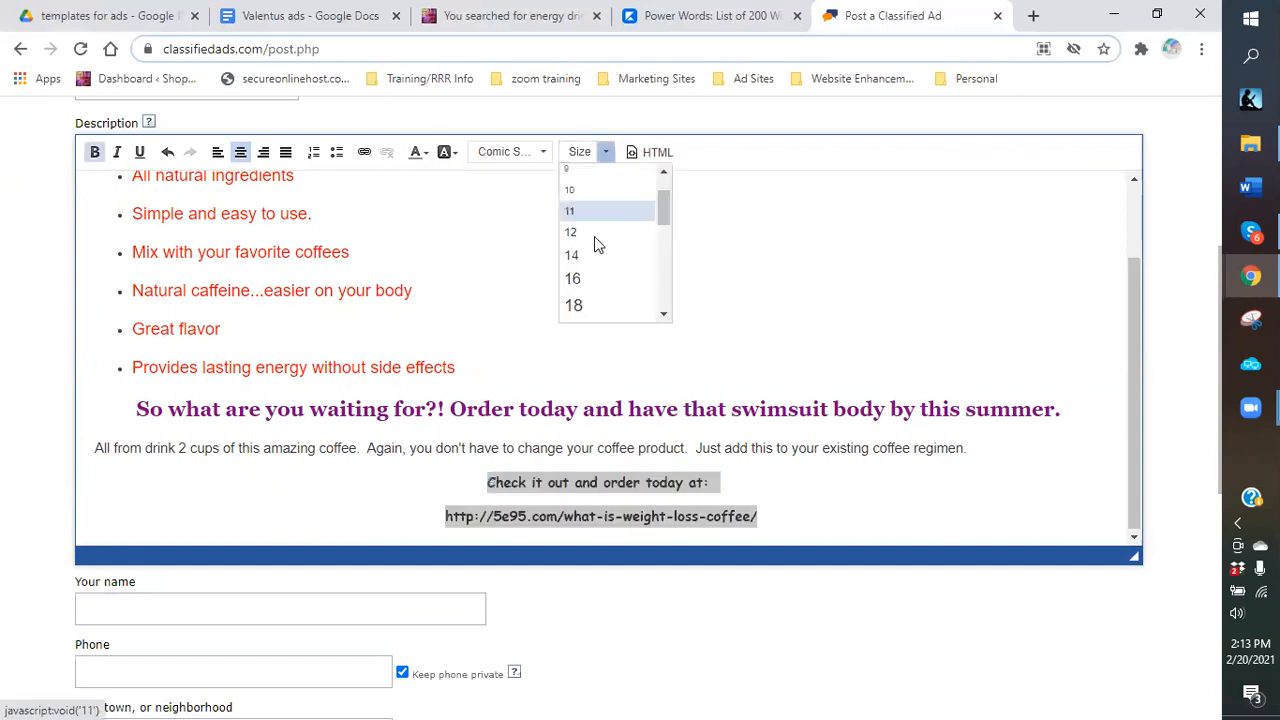
scroll(594, 236, down, 3)
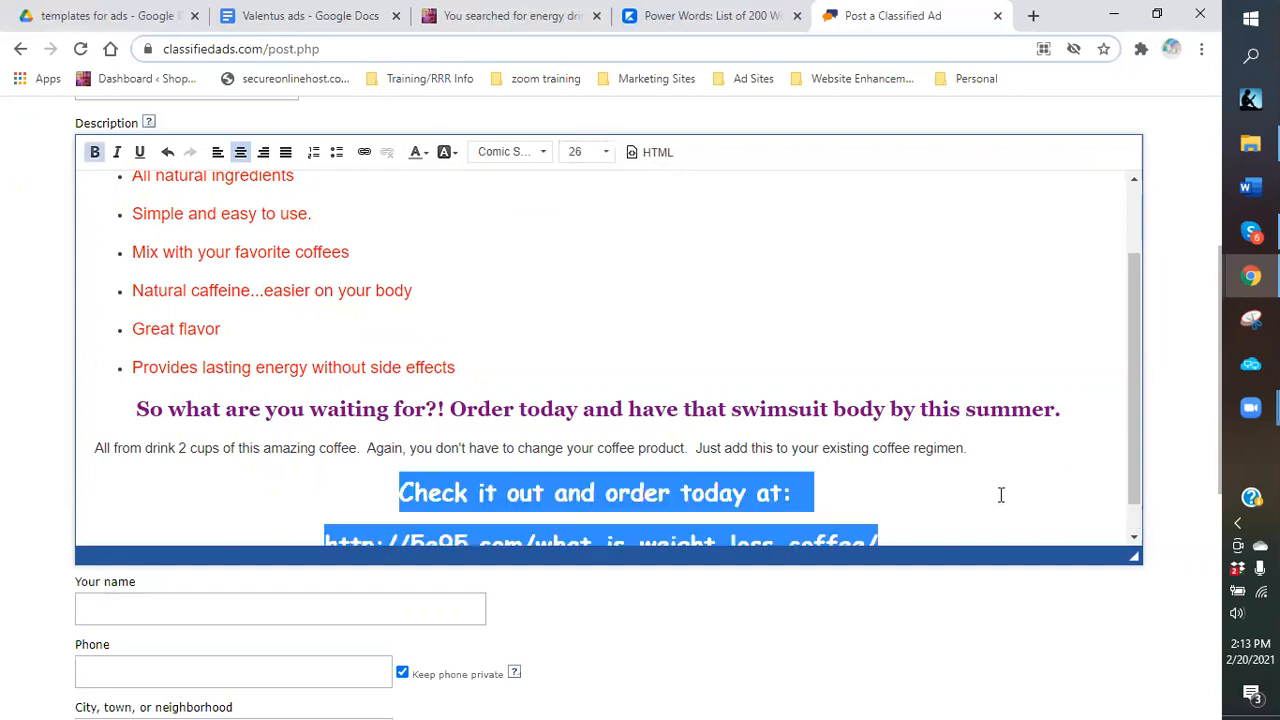
scroll(885, 390, down, 1)
click(886, 403)
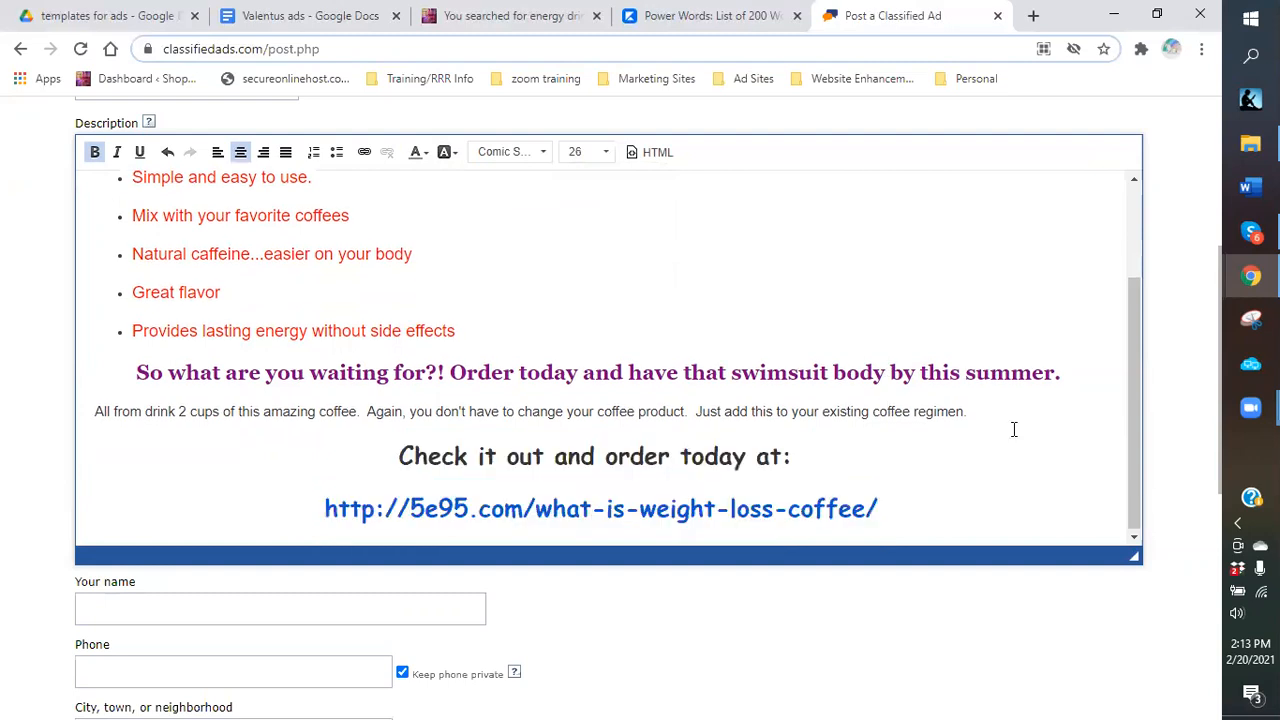
Select the paragraph beginning 'All from drink'.
scroll(271, 326, up, 1)
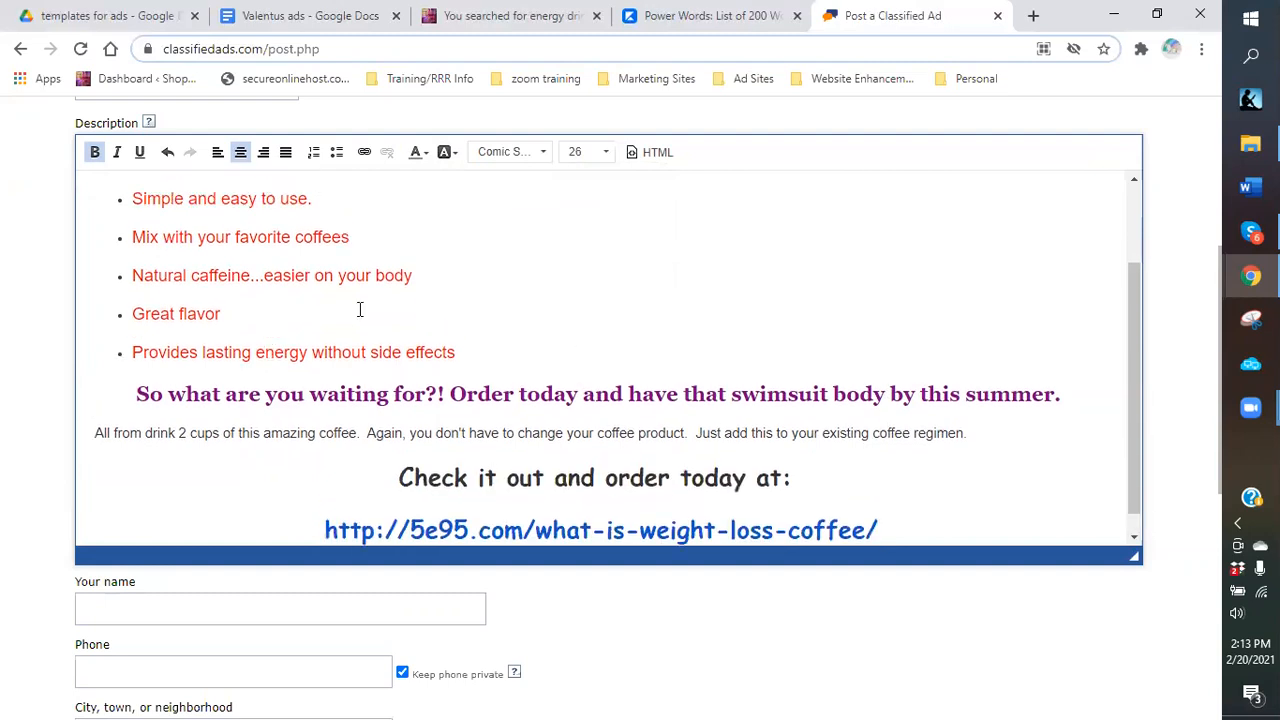
scroll(360, 310, down, 1)
scroll(300, 288, up, 3)
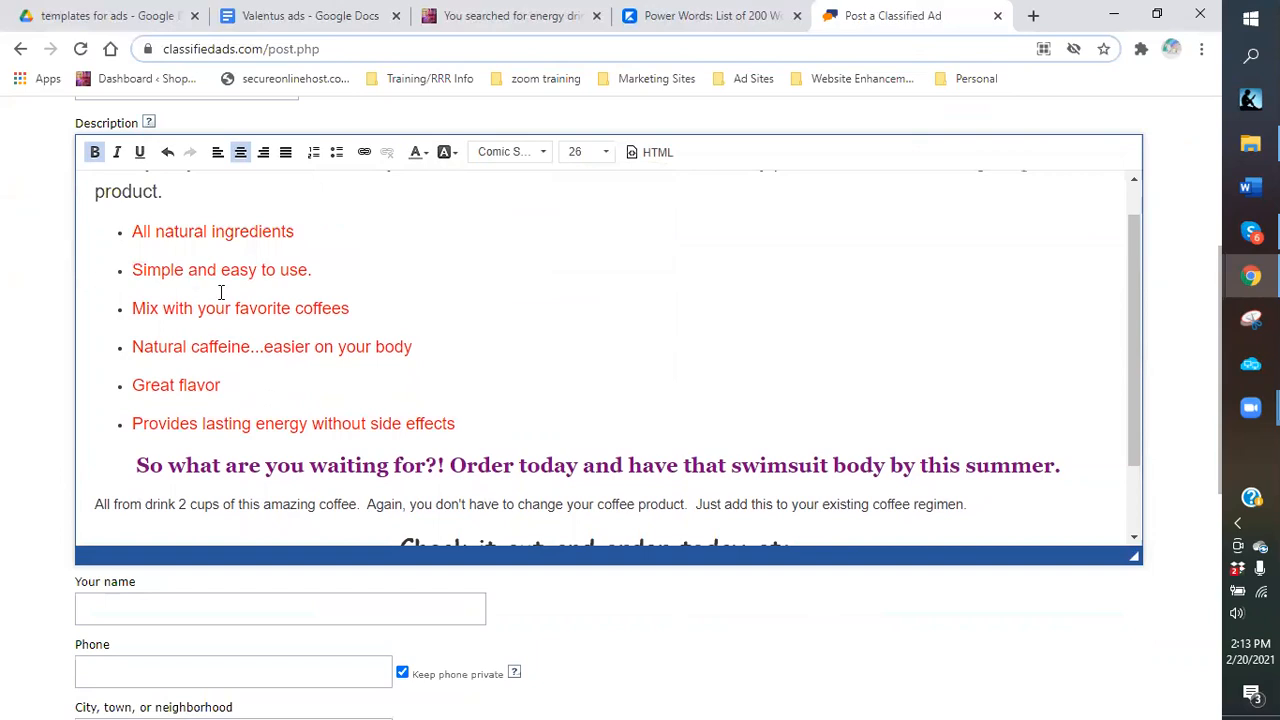
scroll(220, 291, up, 2)
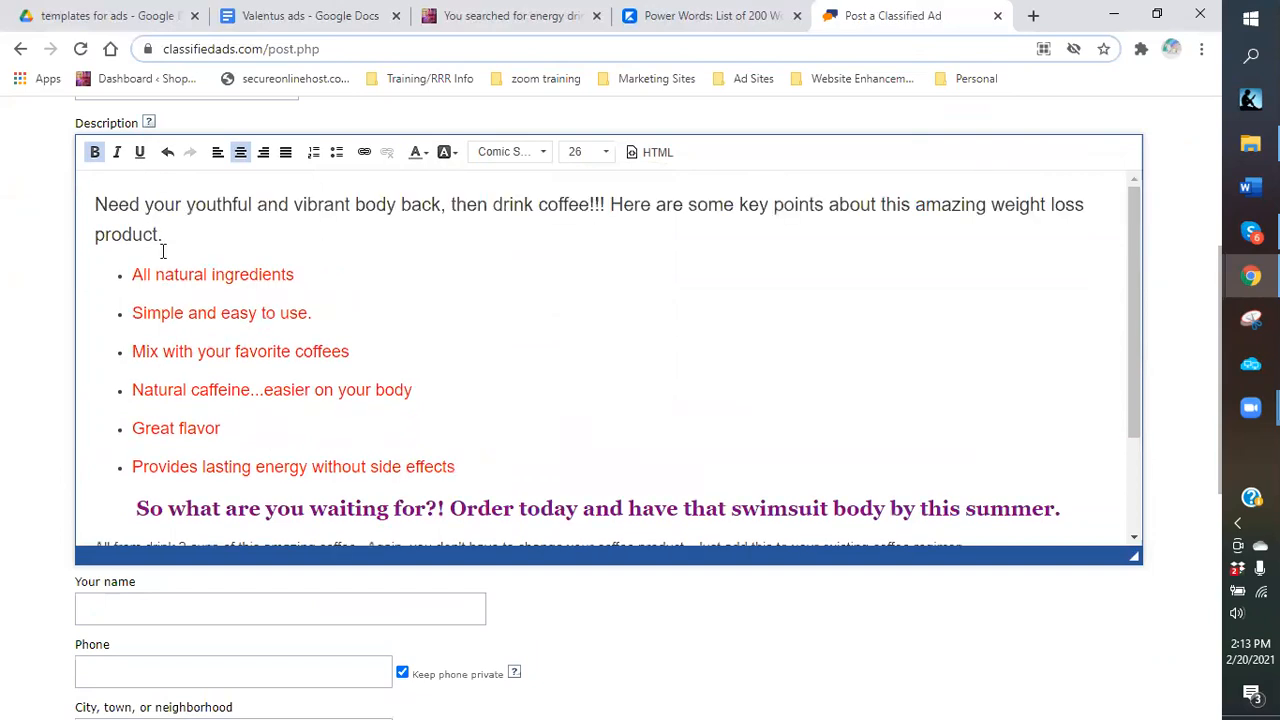
drag(90, 206, 195, 460)
drag(565, 427, 795, 455)
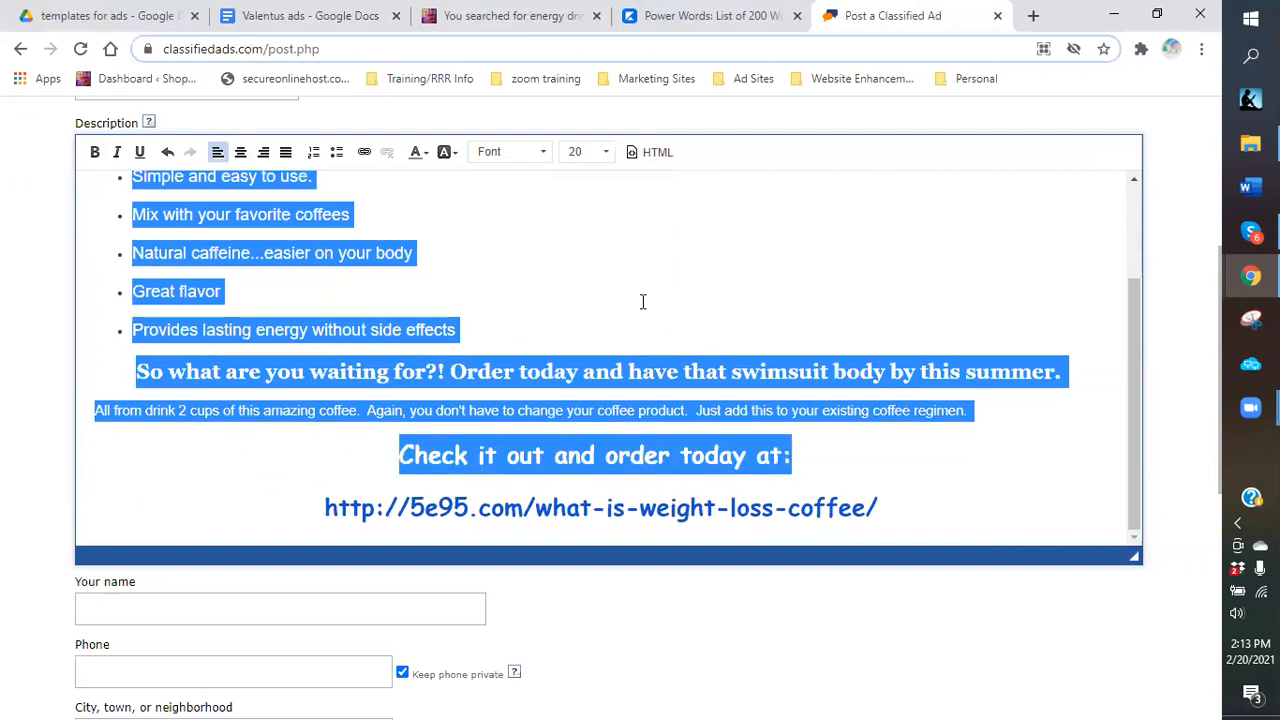
drag(92, 410, 970, 410)
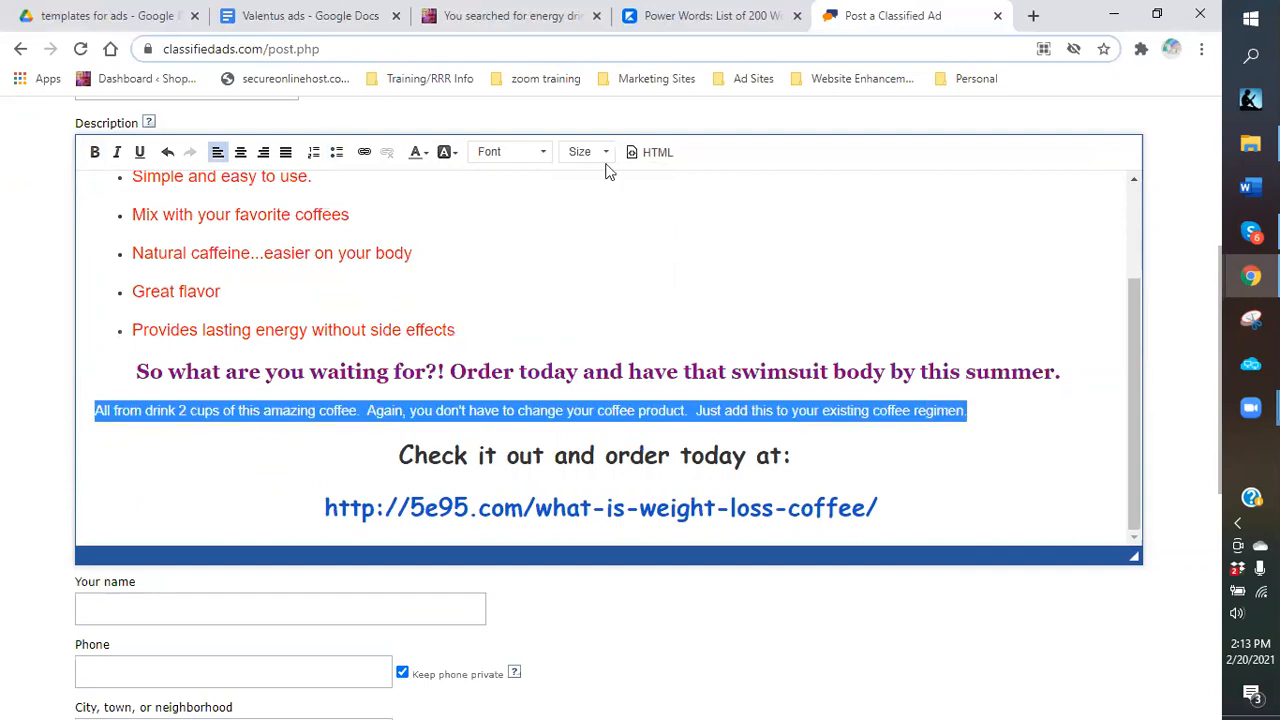
Set the 'All from drink' paragraph to font size 16.
click(590, 152)
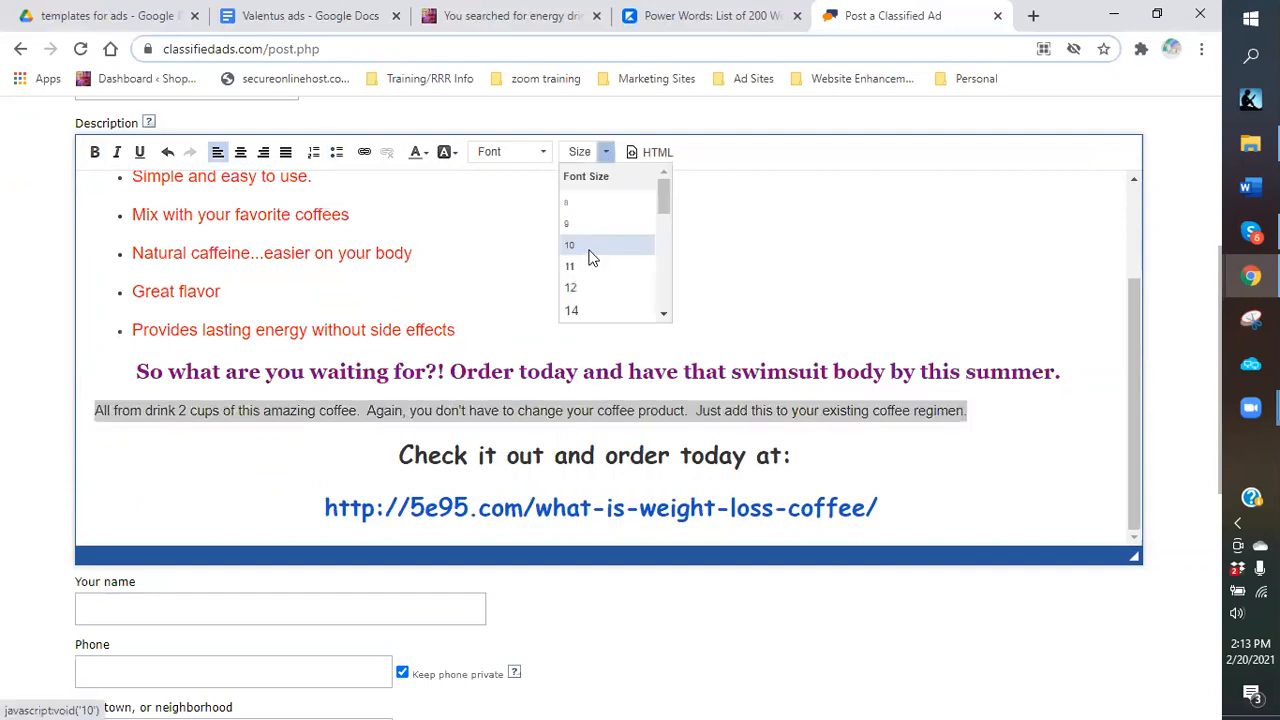
scroll(590, 250, down, 1)
click(590, 242)
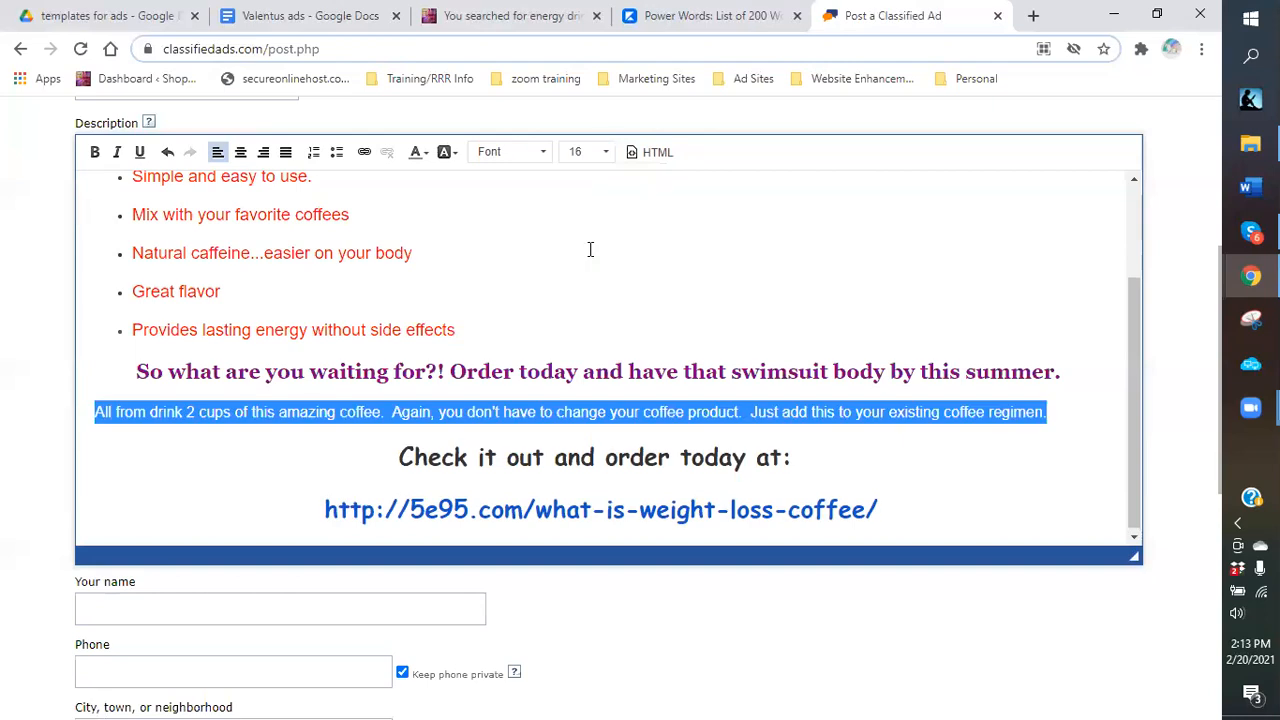
click(590, 249)
scroll(281, 328, up, 1)
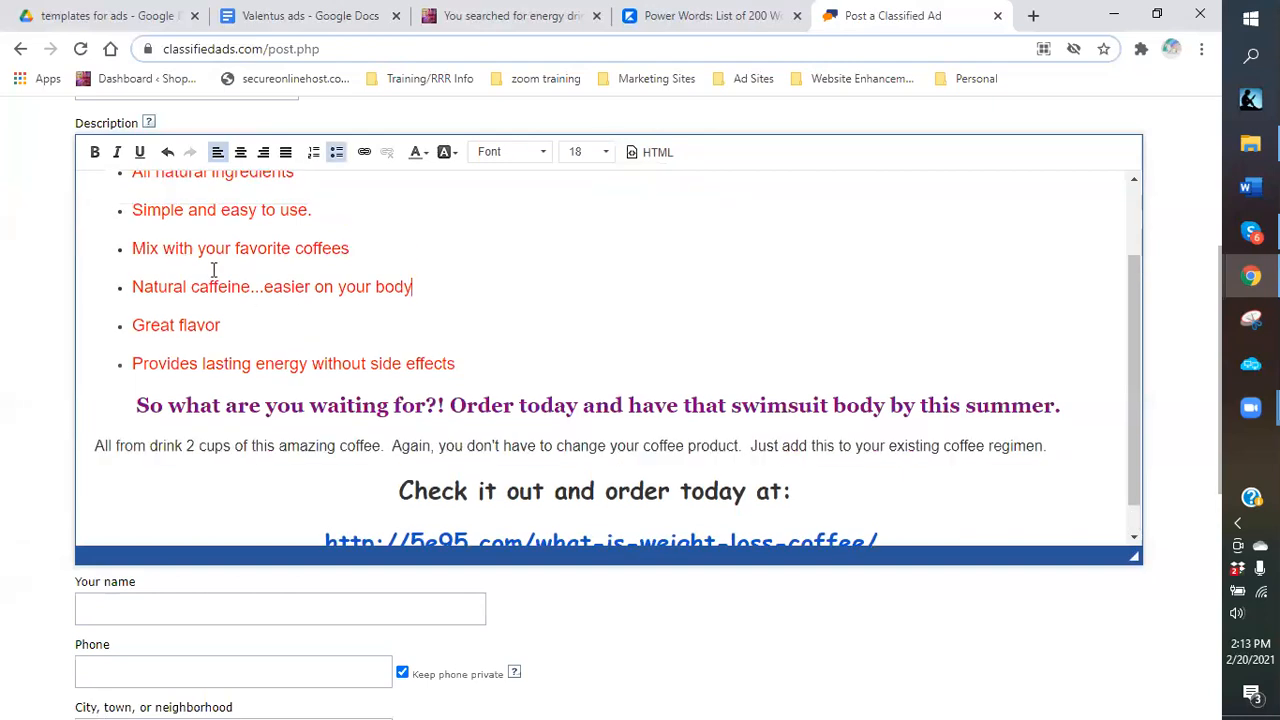
scroll(172, 240, up, 3)
scroll(148, 233, down, 4)
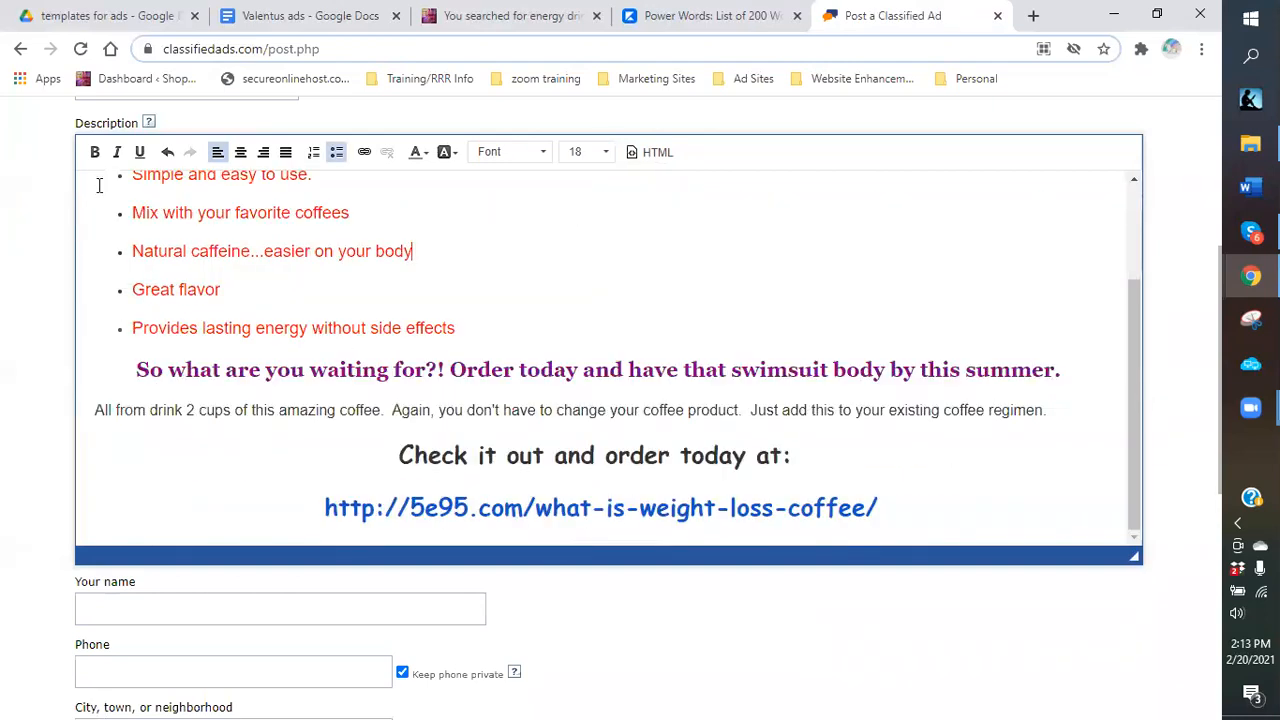
scroll(100, 186, up, 4)
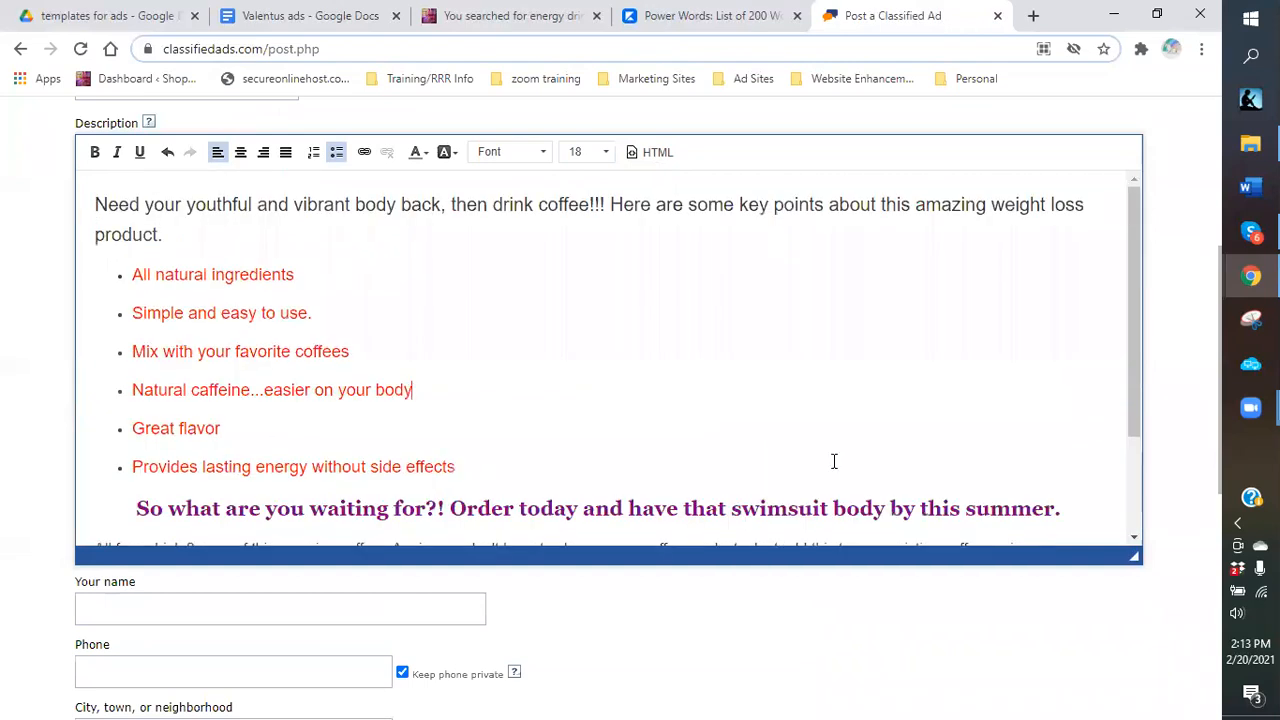
Copy the entire ad description and switch to the Valentus ads document.
key(ctrl+a)
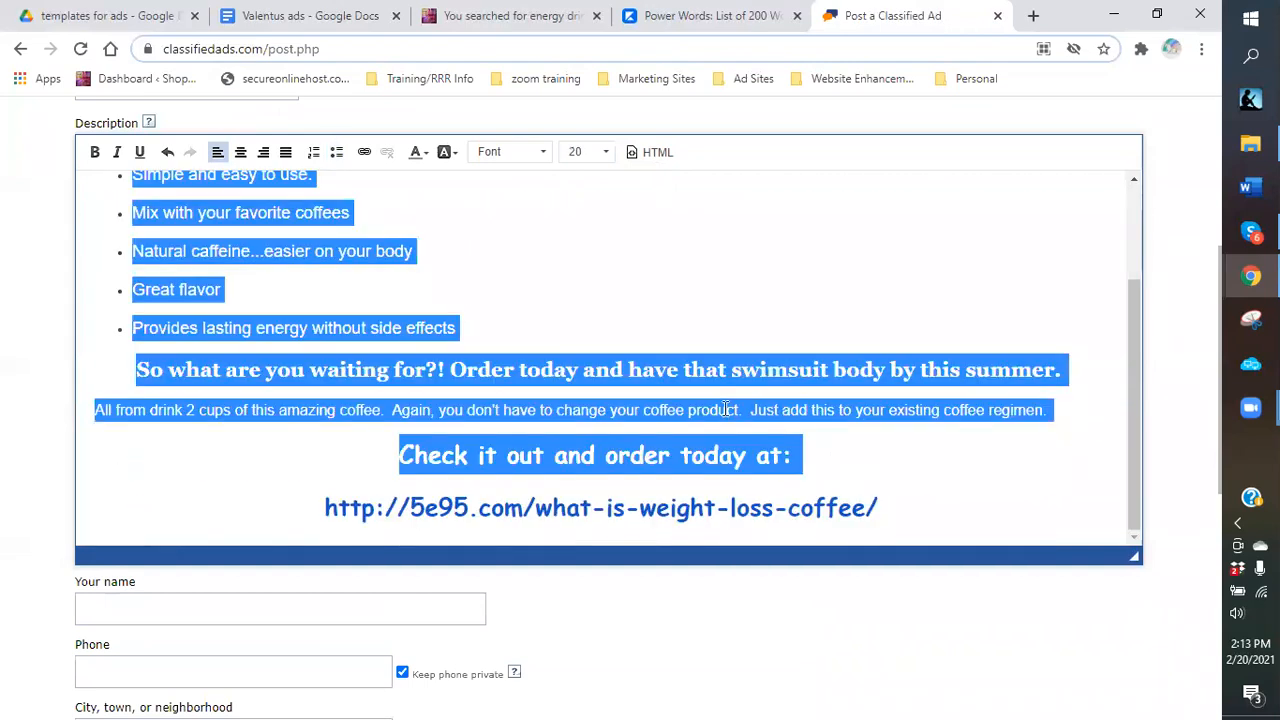
right_click(673, 379)
click(680, 406)
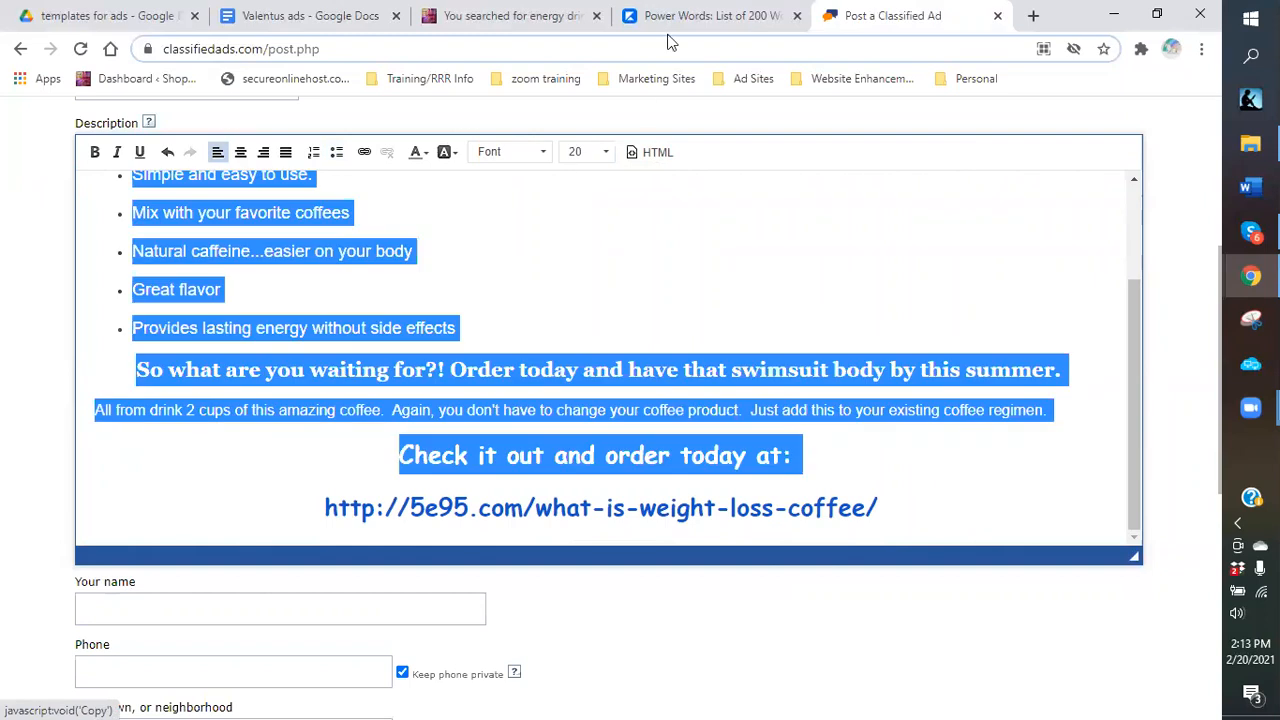
click(272, 22)
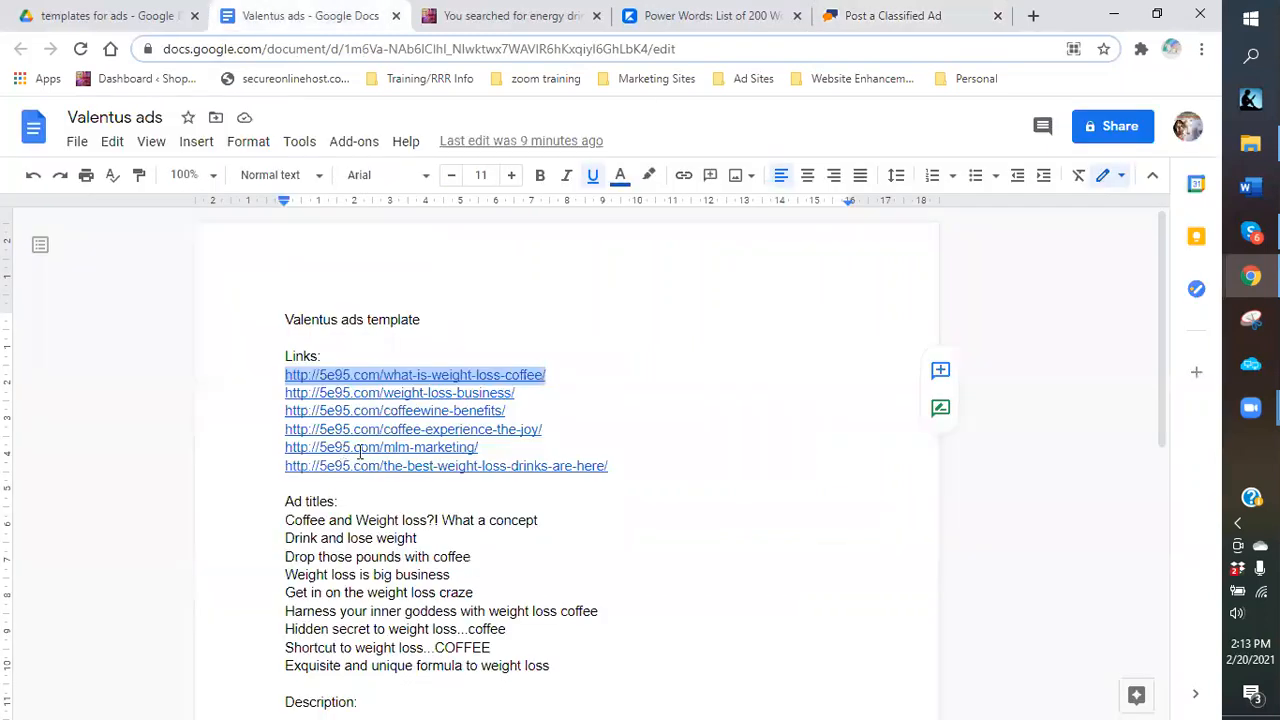
Paste the ad description as list item 4, drop the numbering, and change 'drink' to 'drinking'.
scroll(365, 585, down, 5)
click(365, 585)
text(4.)
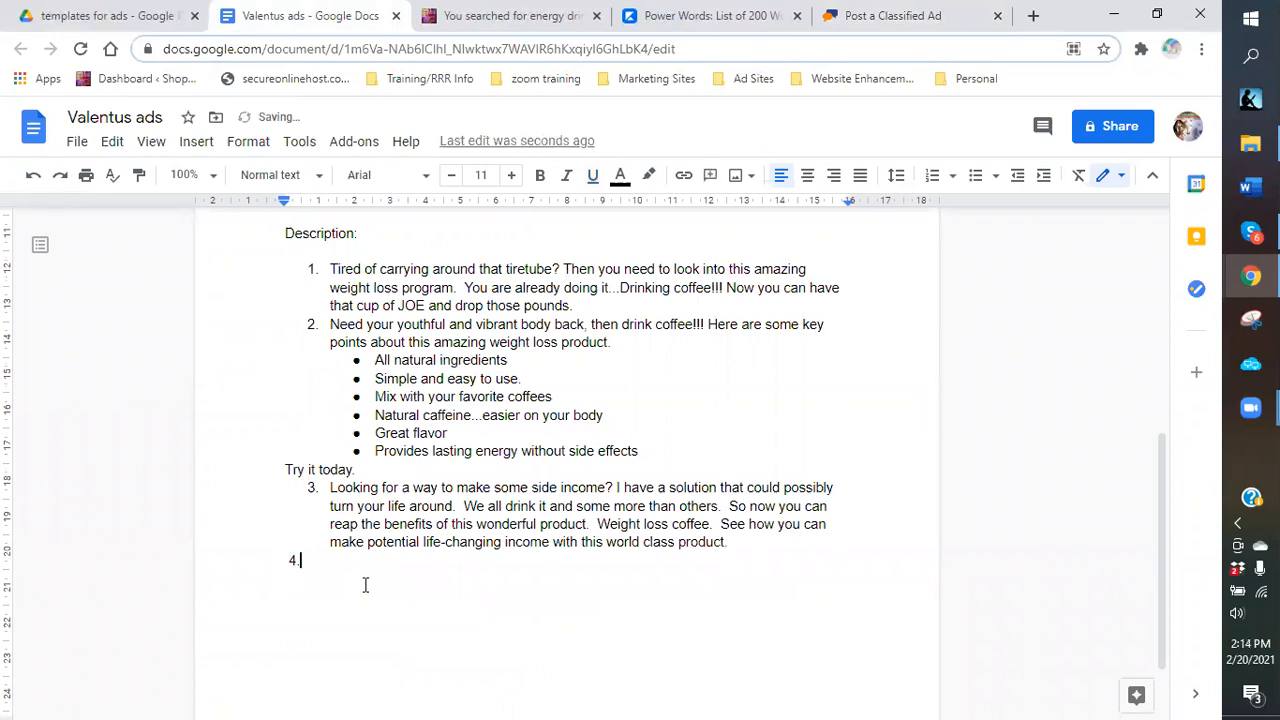
right_click(437, 283)
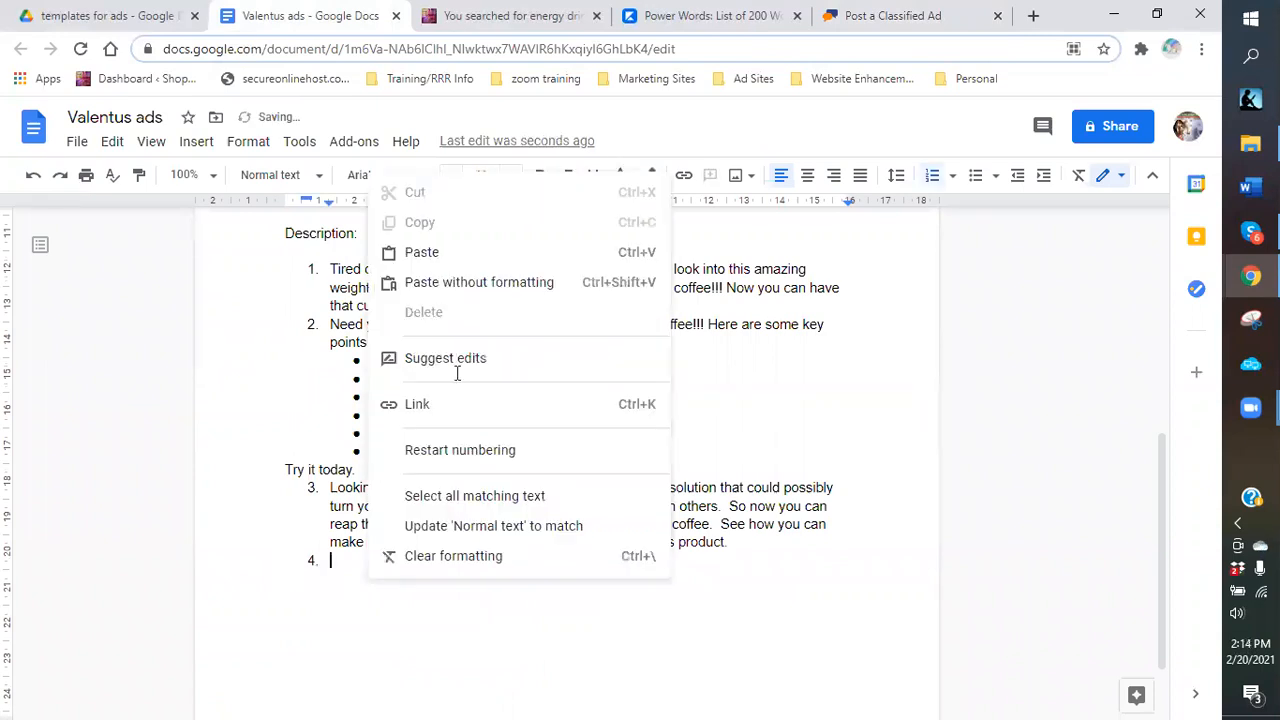
click(558, 585)
key(ctrl+v)
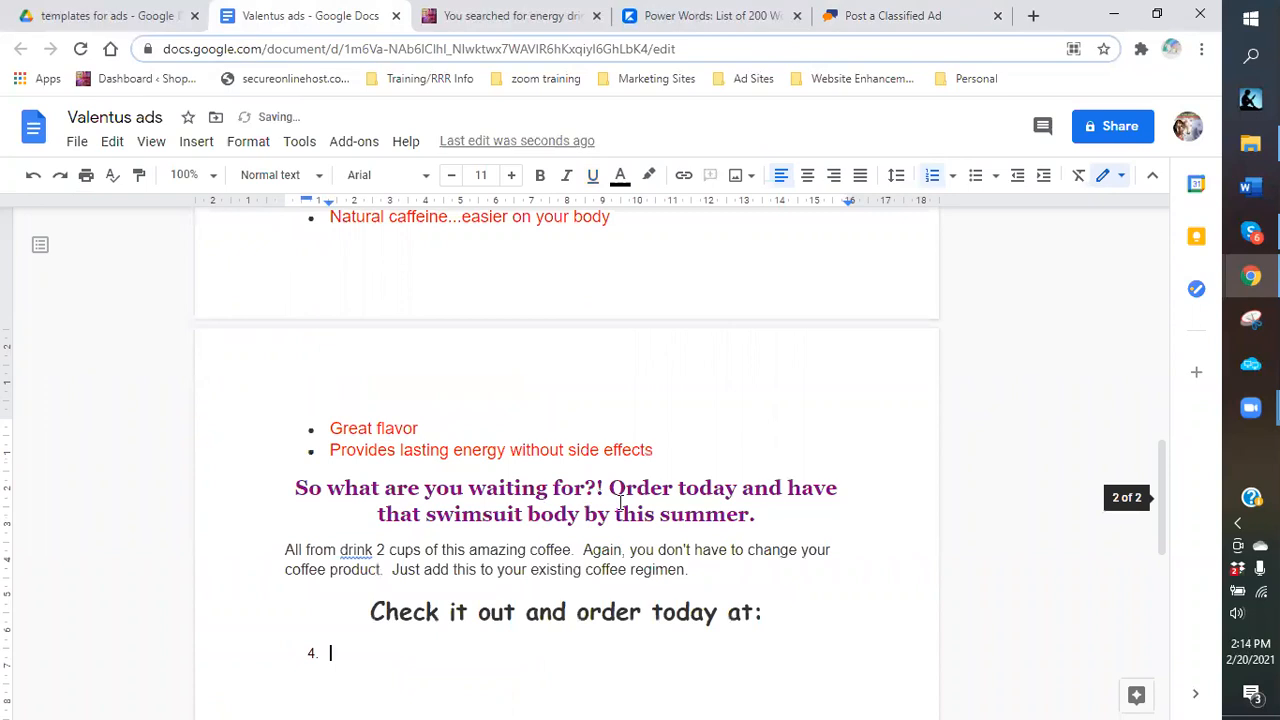
scroll(618, 504, up, 1)
scroll(547, 489, up, 2)
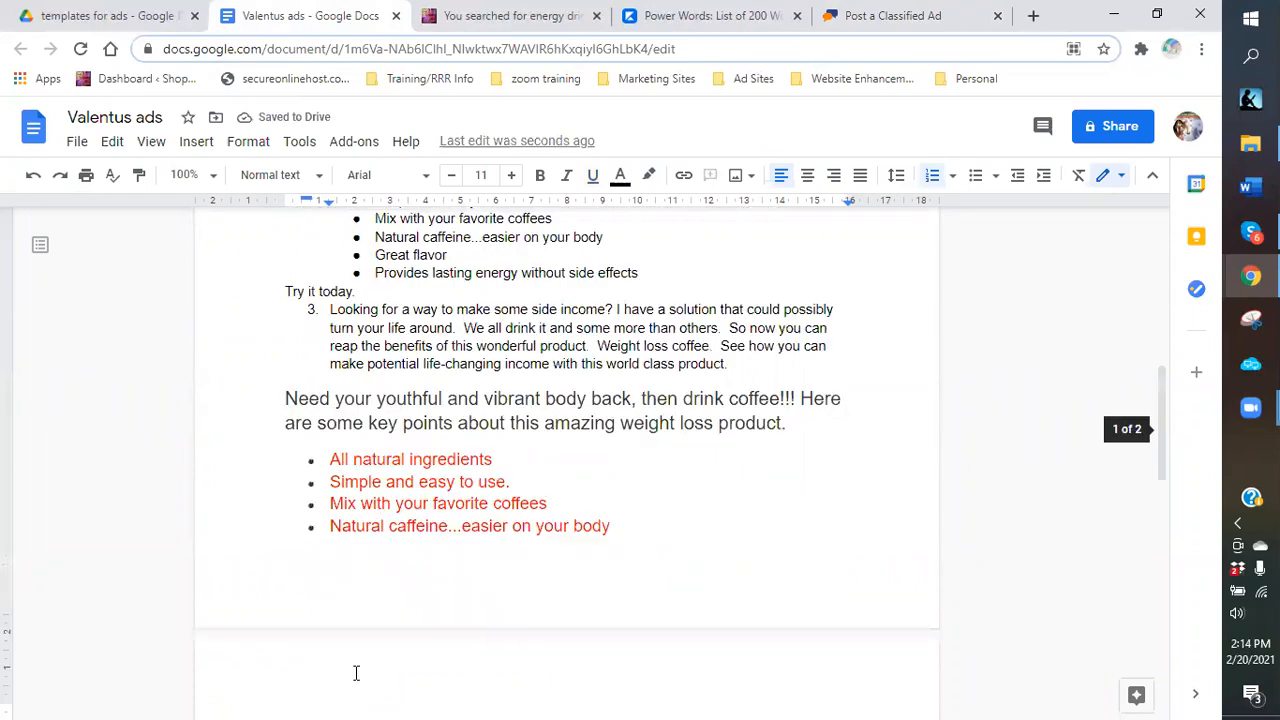
scroll(355, 468, down, 5)
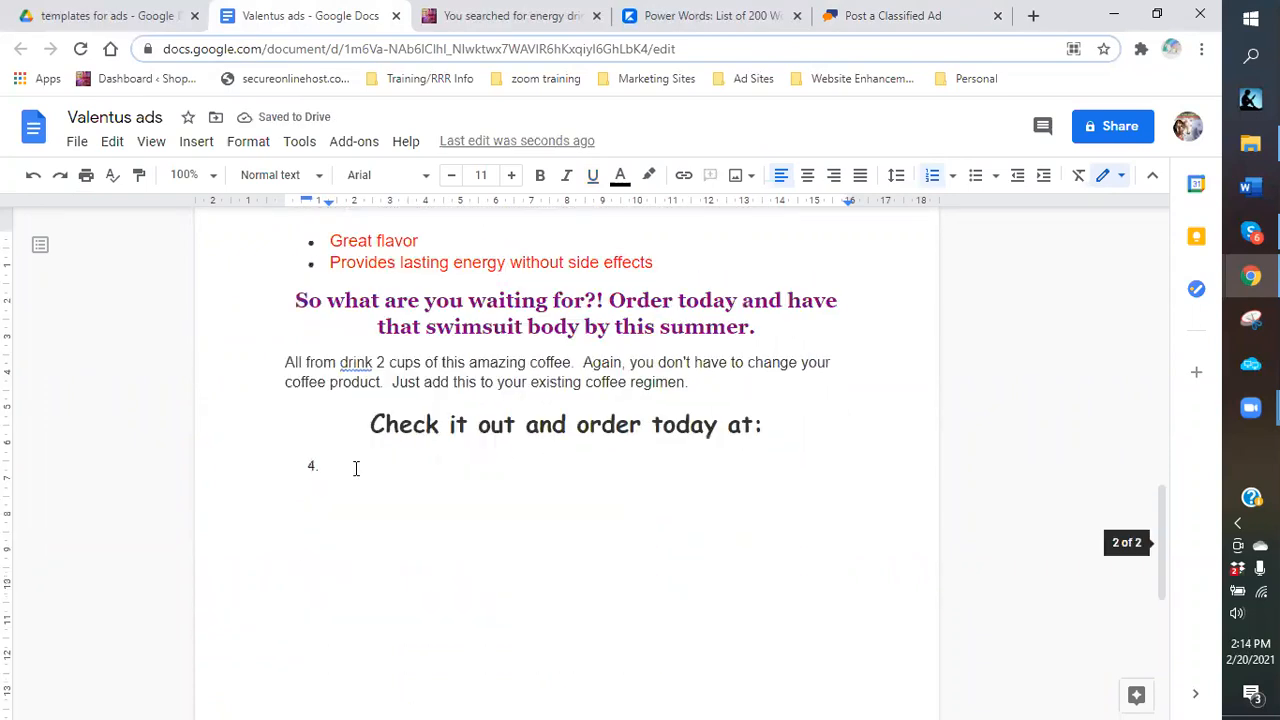
key(BackSpace)
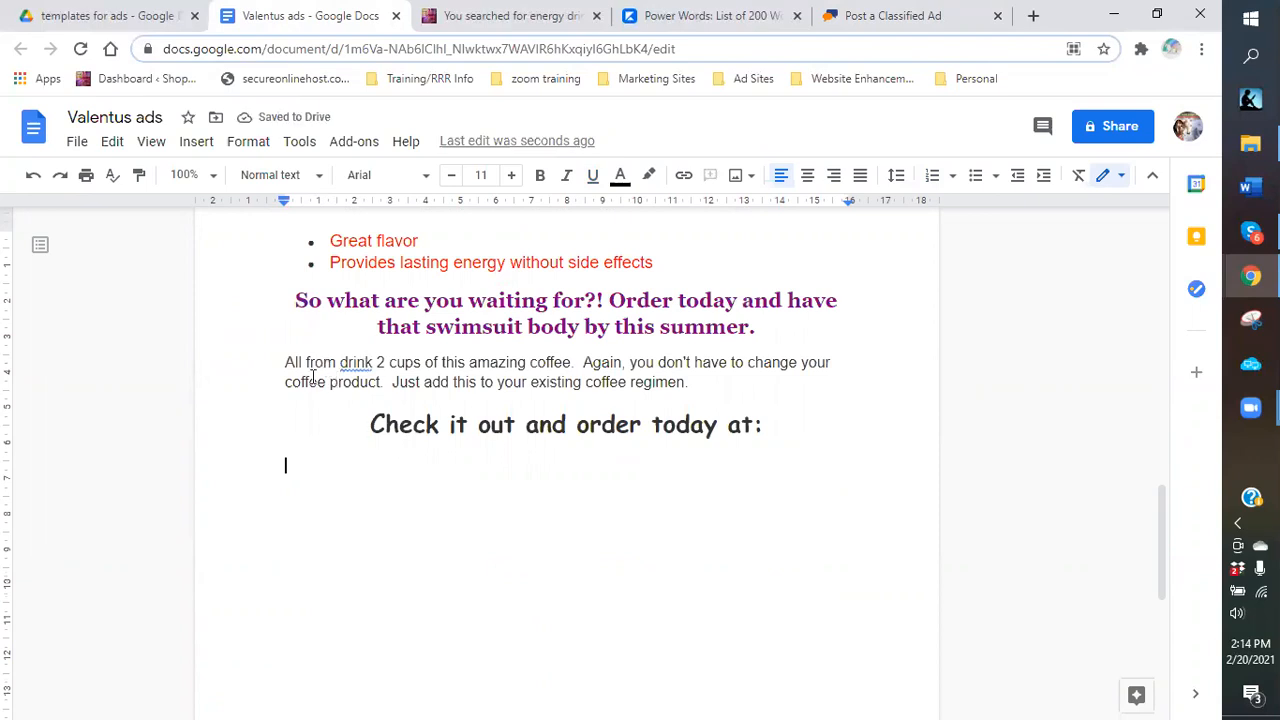
click(373, 362)
text(ing)
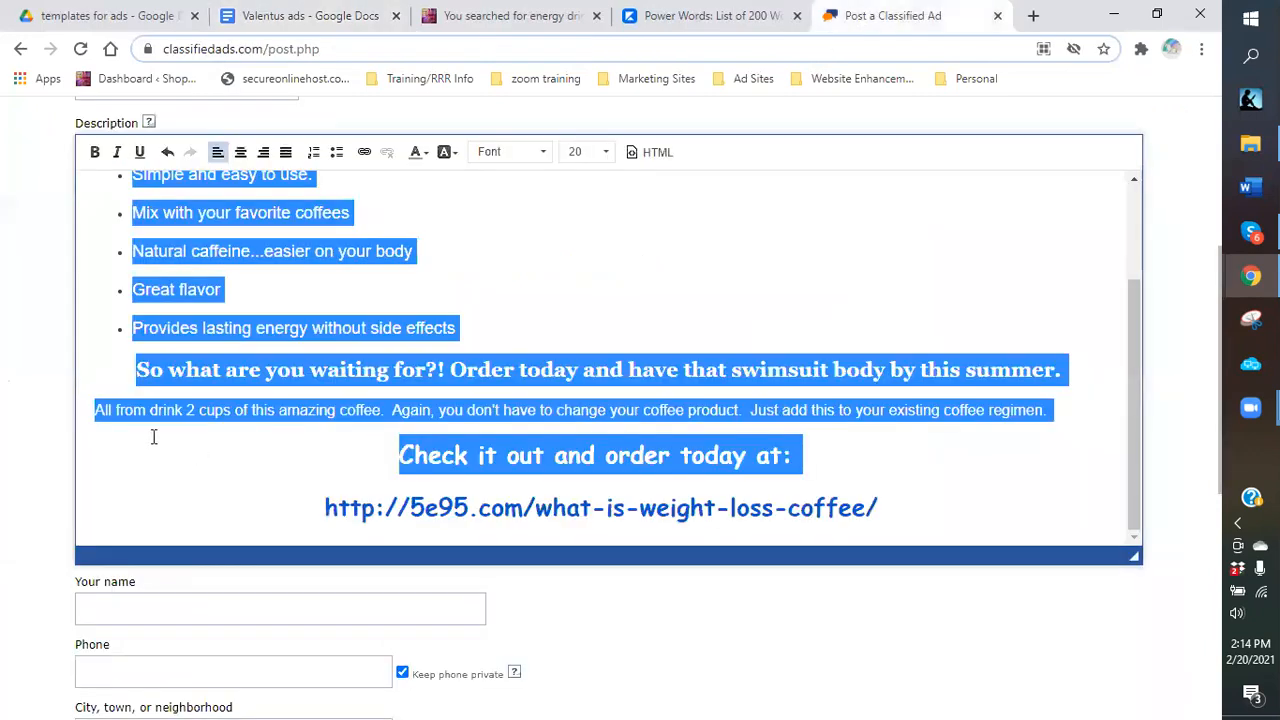
Back on the ad form, change 'drink' to 'drinking' in the description.
click(154, 437)
click(181, 415)
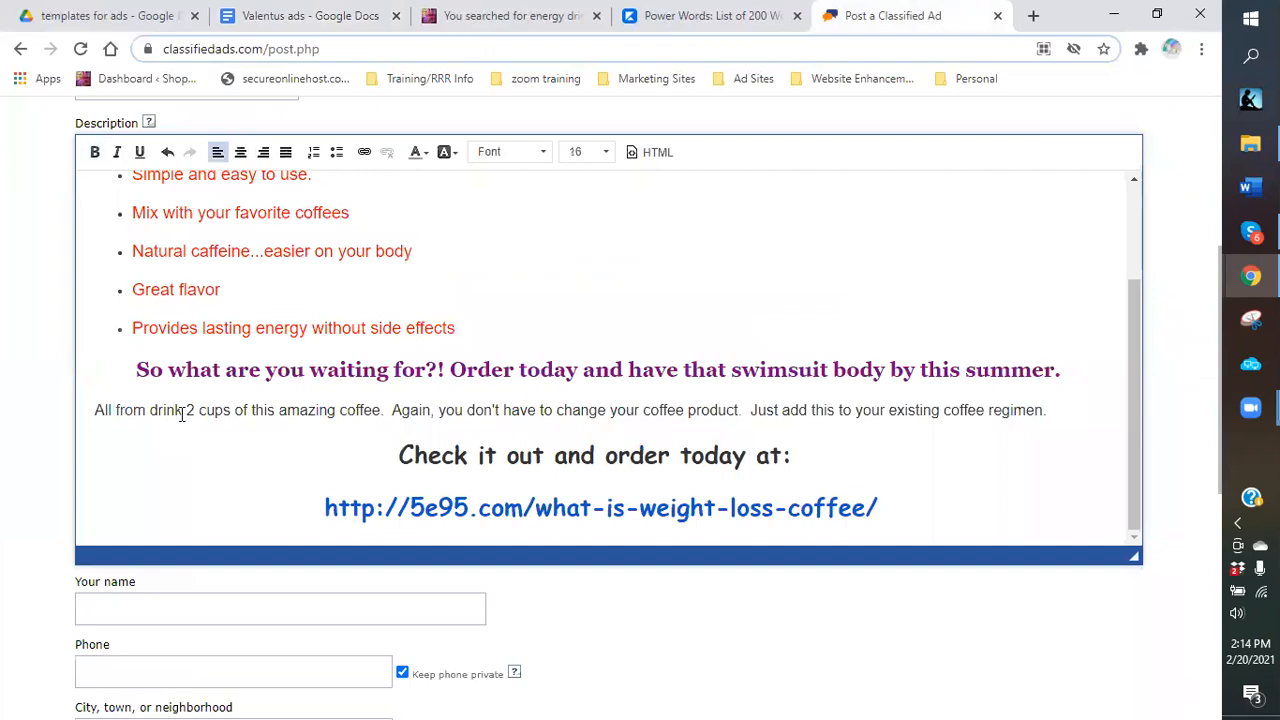
text(ing)
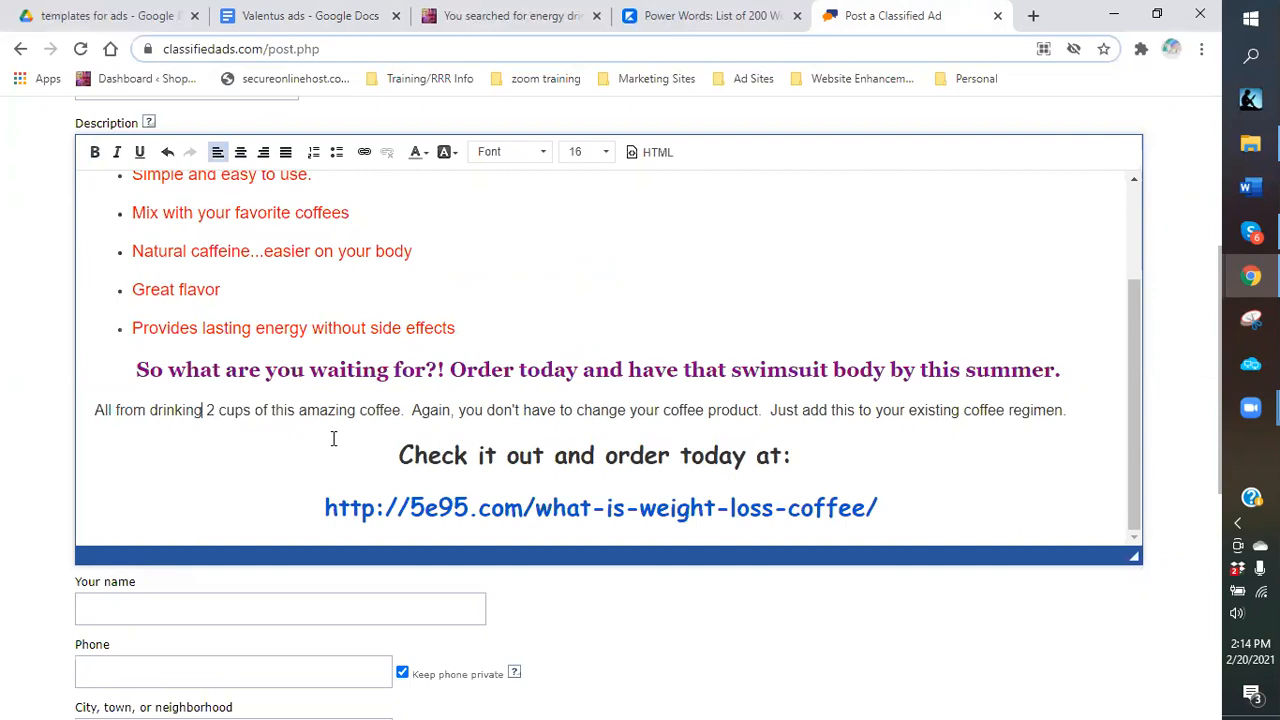
scroll(150, 456, down, 2)
click(148, 412)
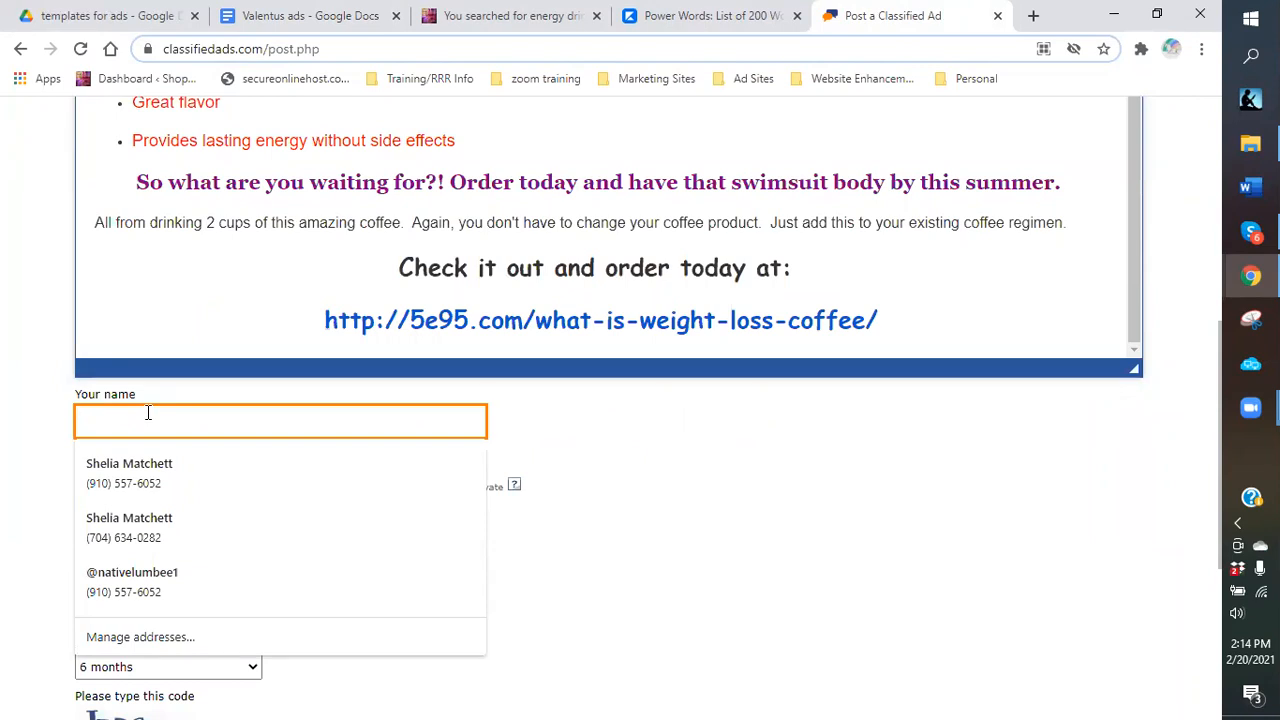
Fill in the seller name from the saved suggestion and enter the contact phone number.
text(Sh)
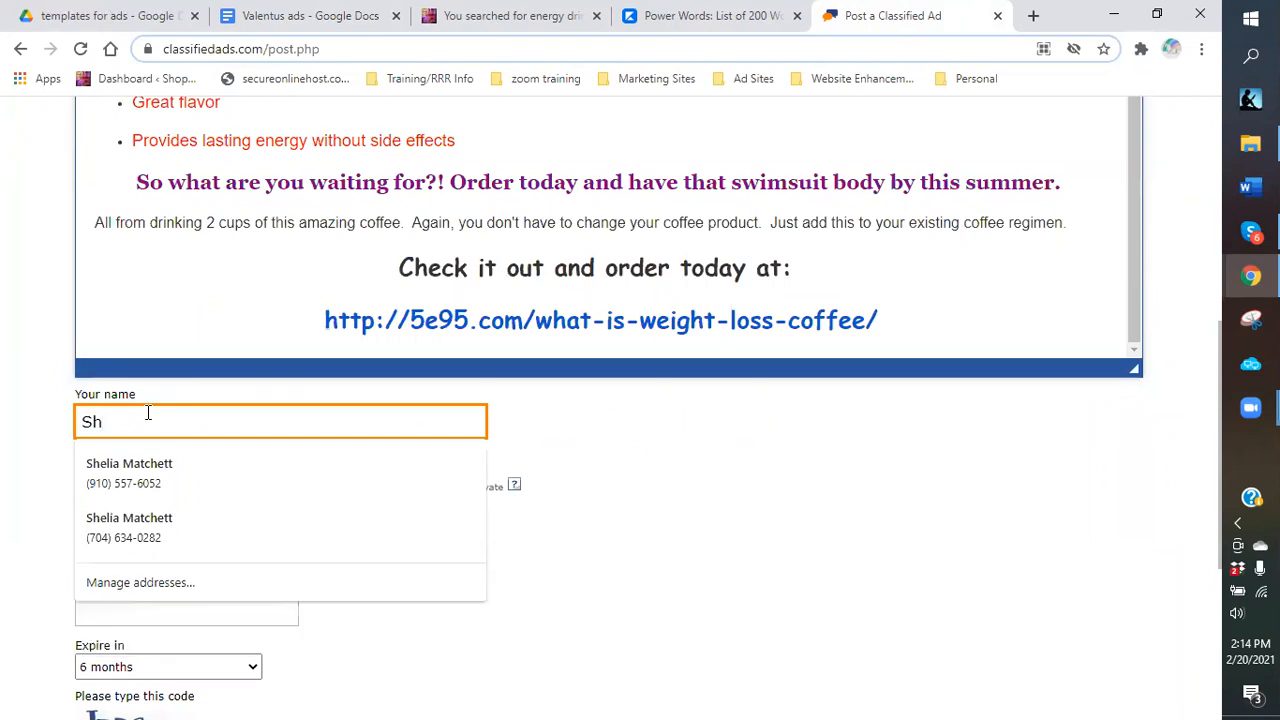
text(op with MamaChief)
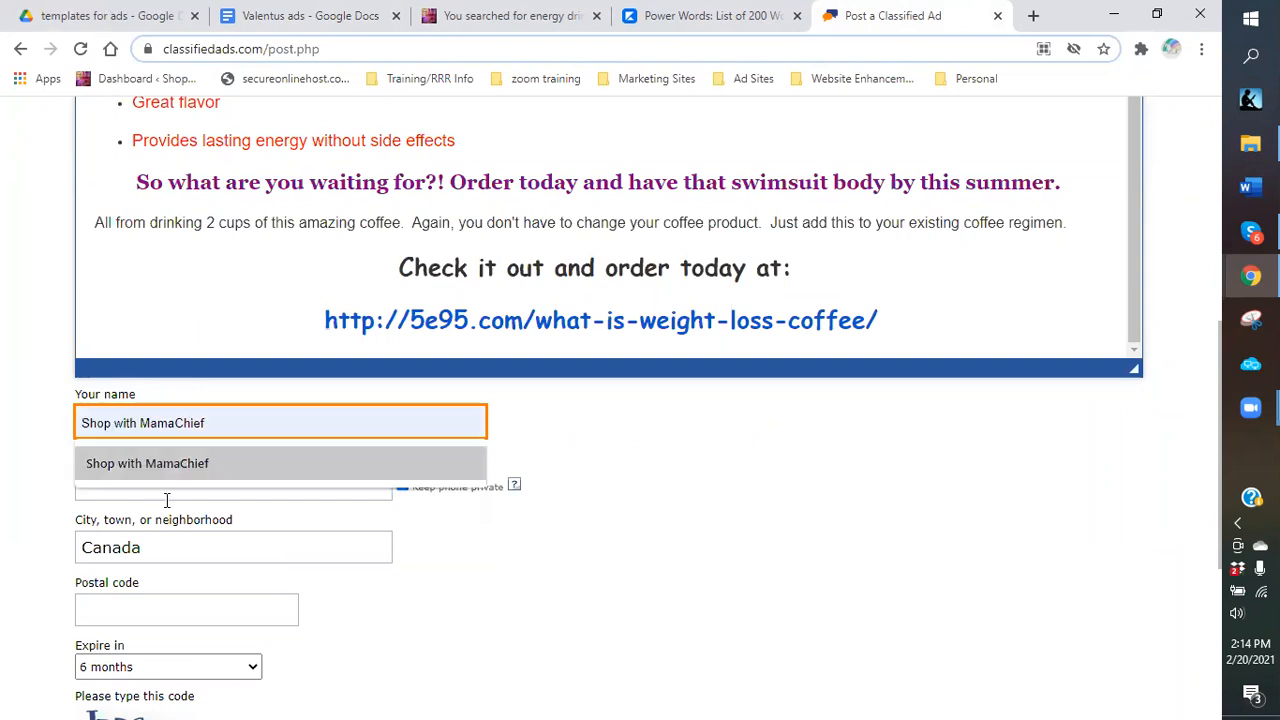
click(178, 469)
click(176, 489)
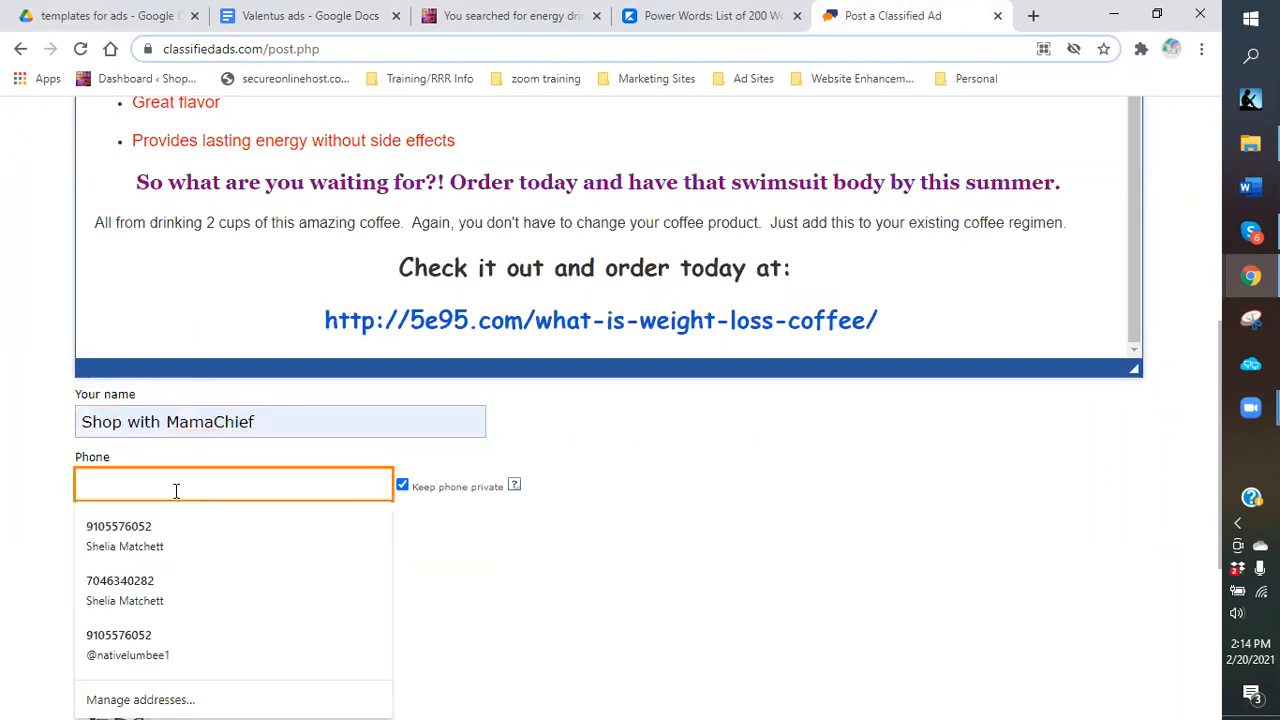
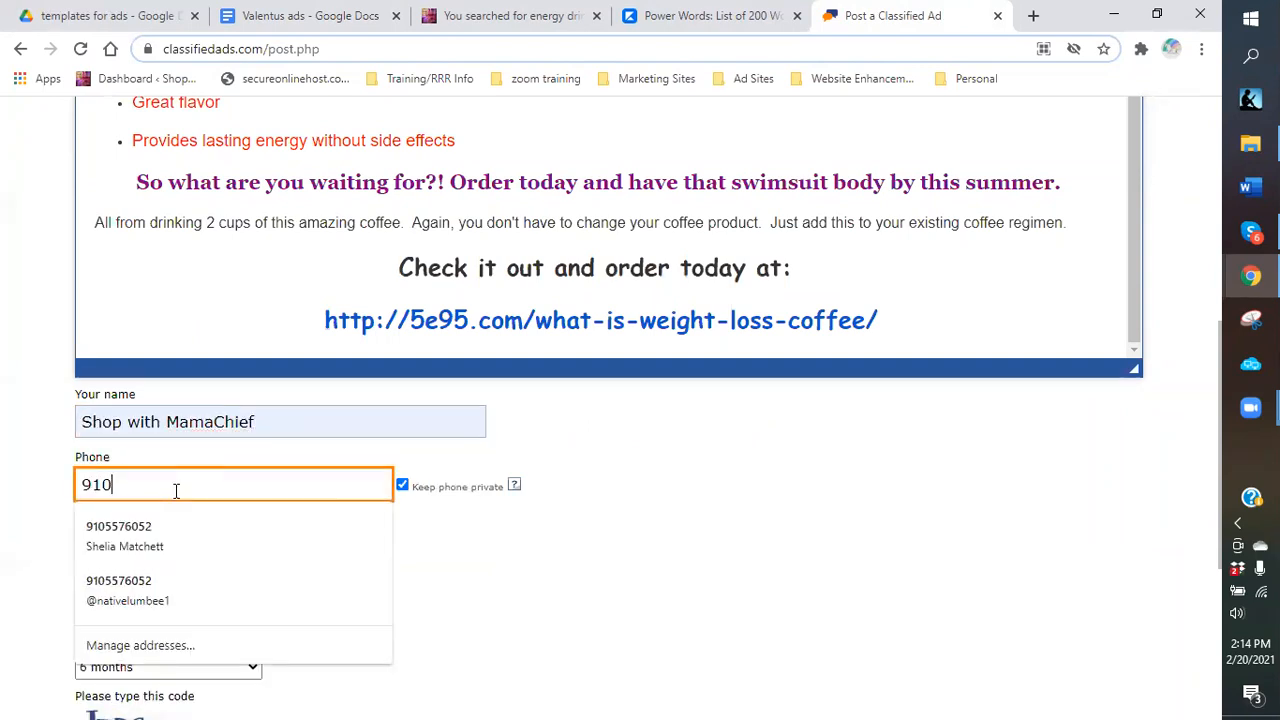
click(530, 590)
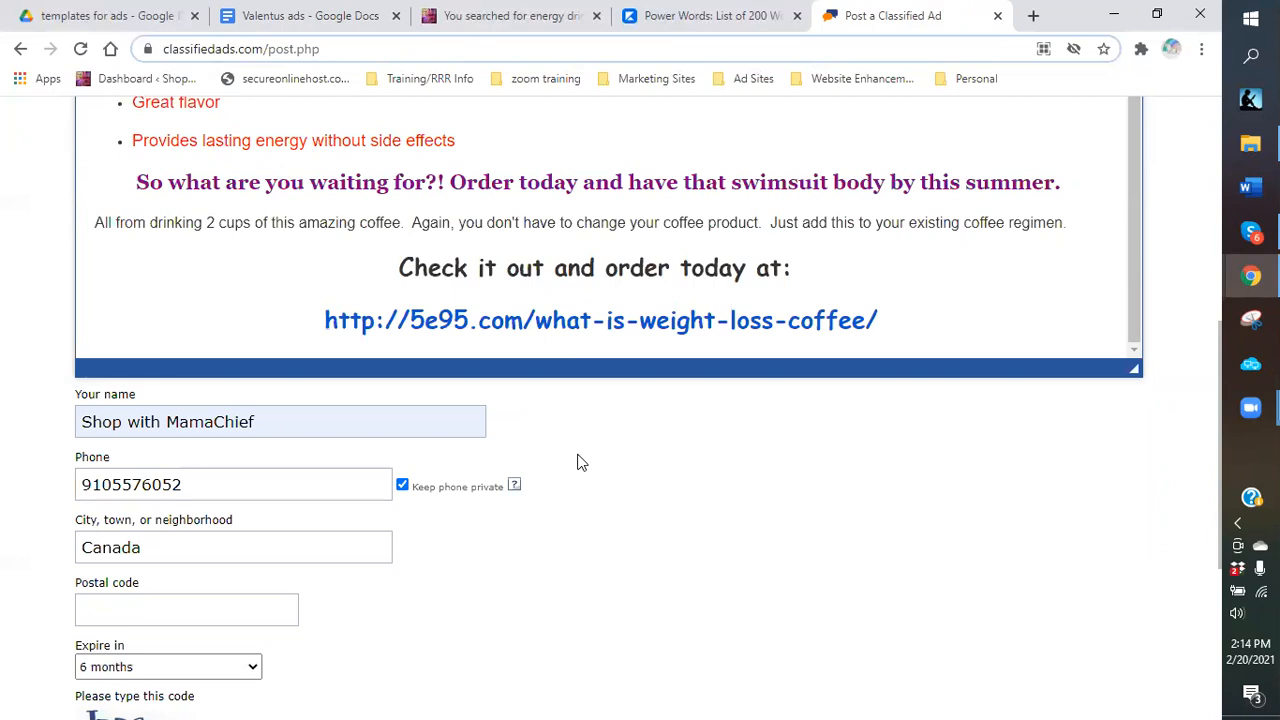
click(337, 473)
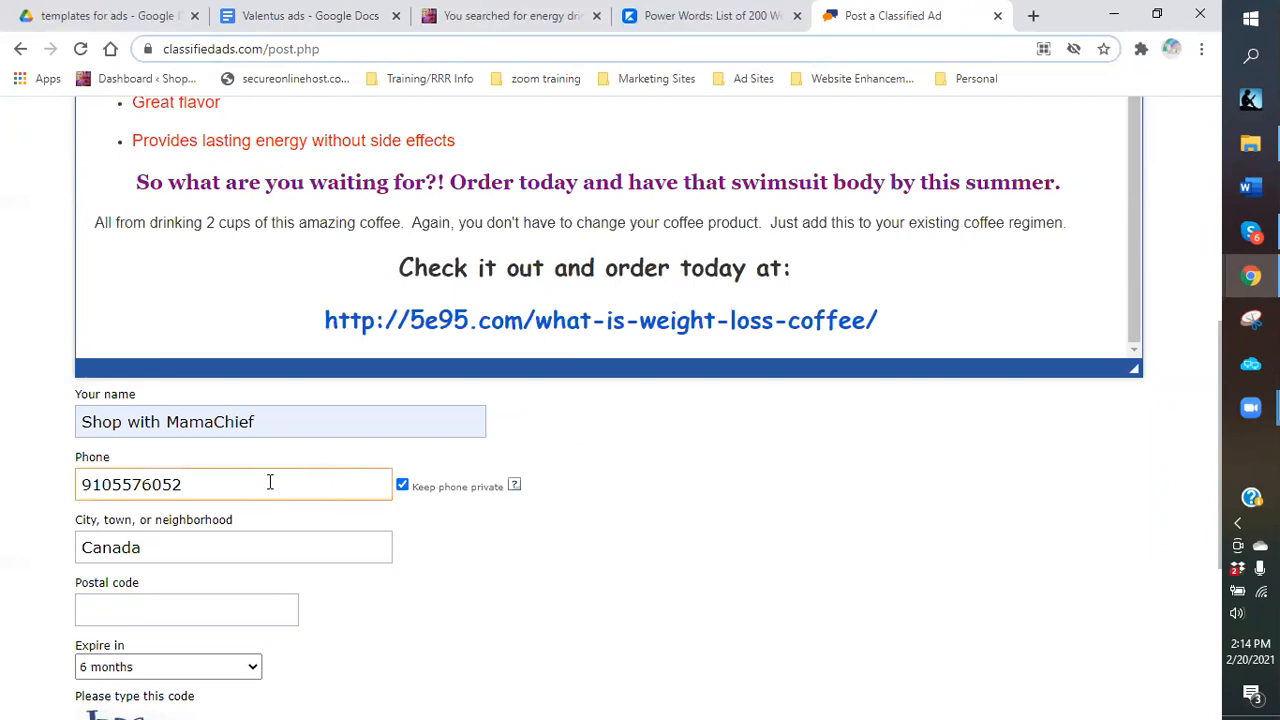
click(284, 393)
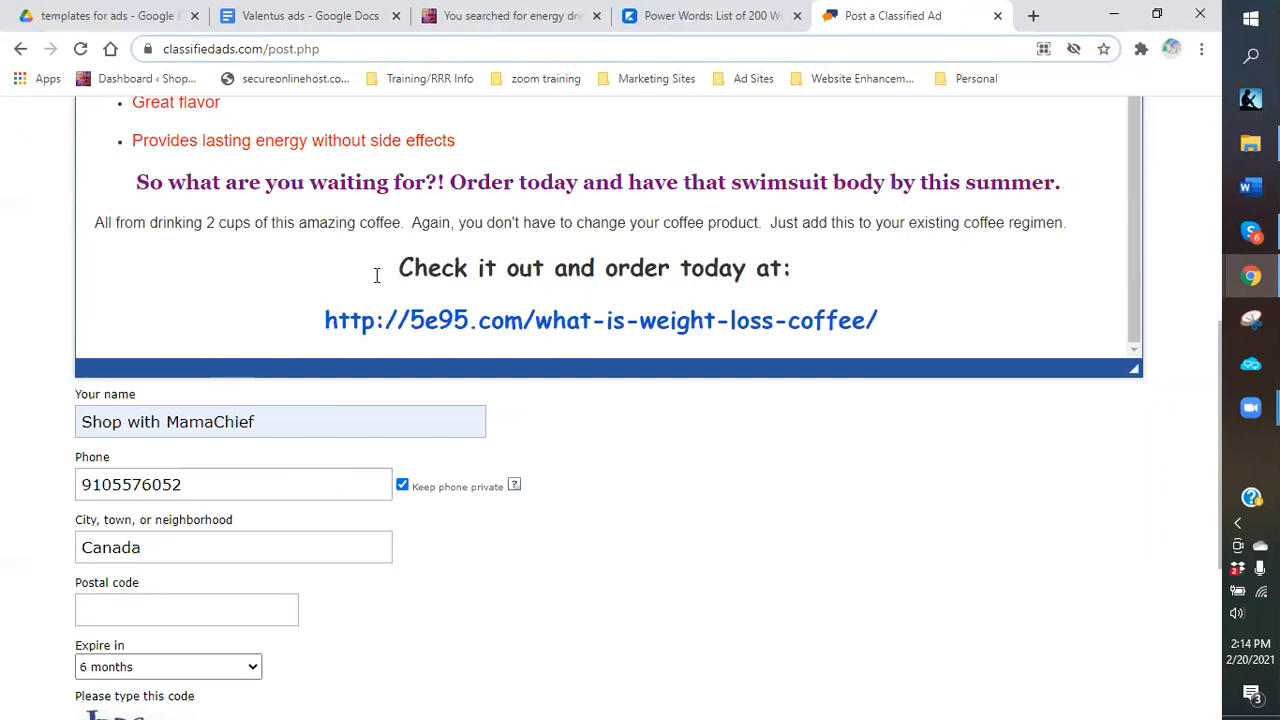
click(270, 496)
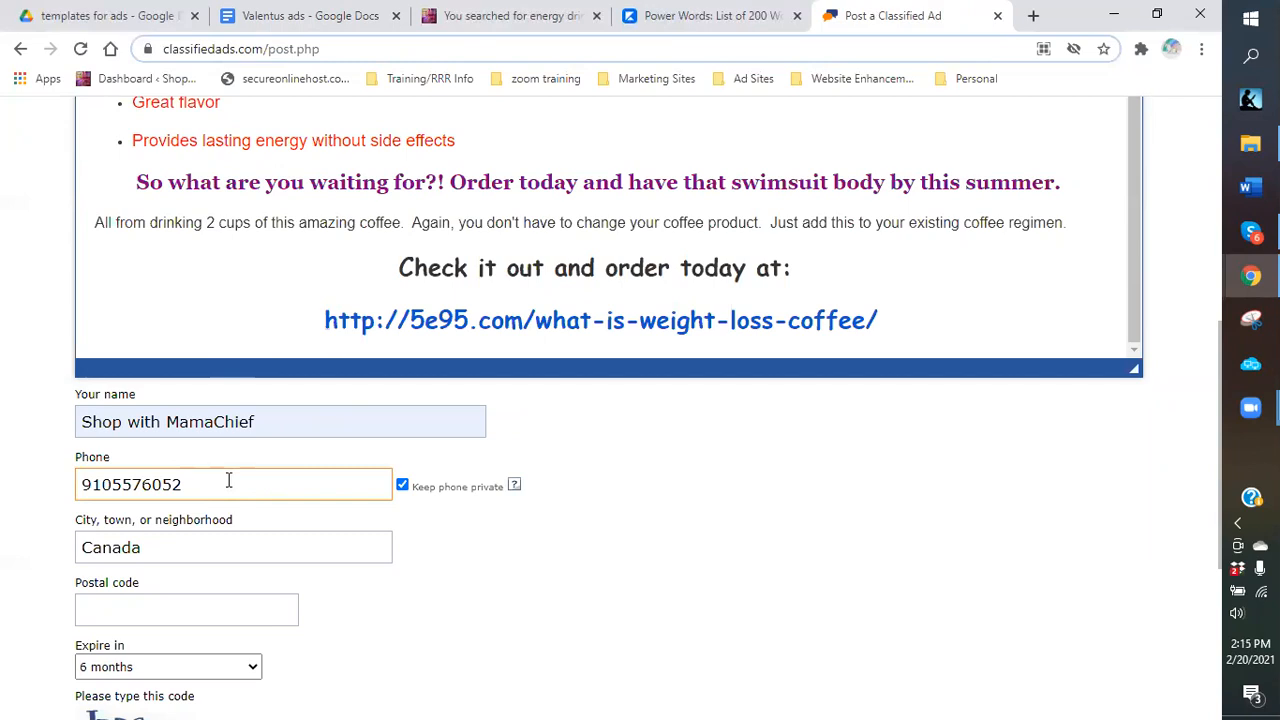
Confirm the city entry is set to Canada.
click(172, 540)
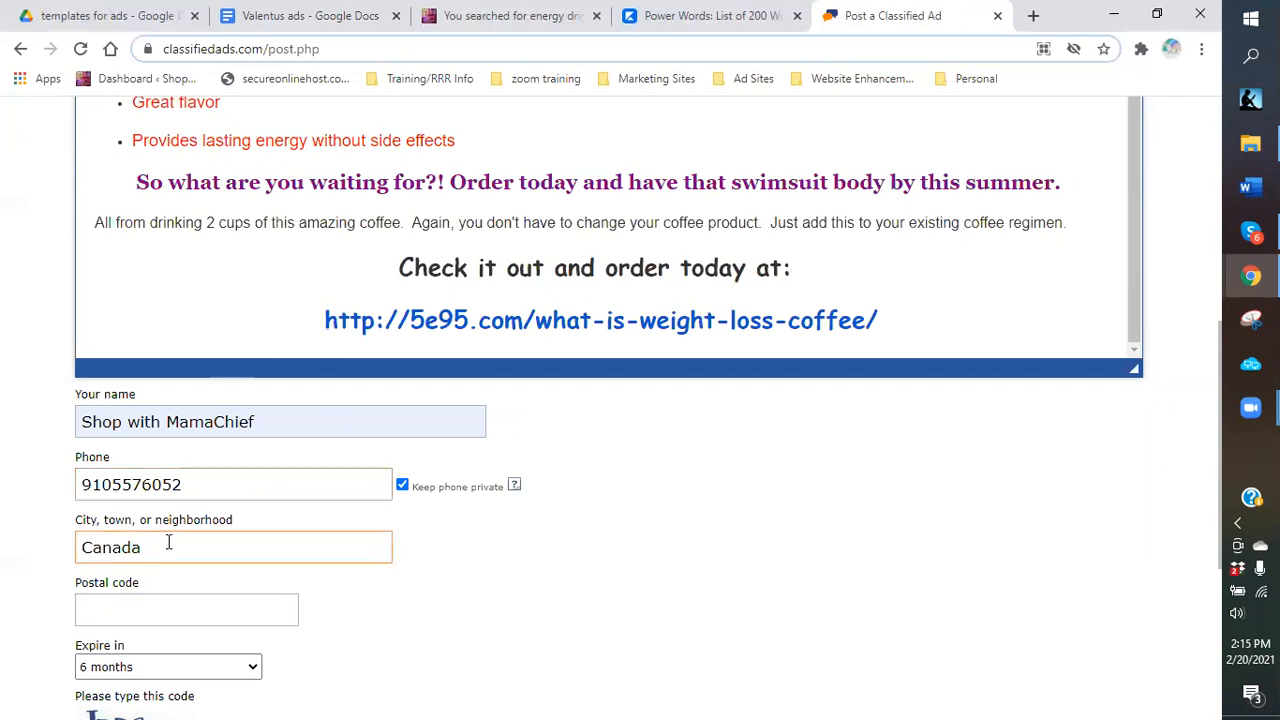
scroll(168, 543, down, 1)
click(160, 477)
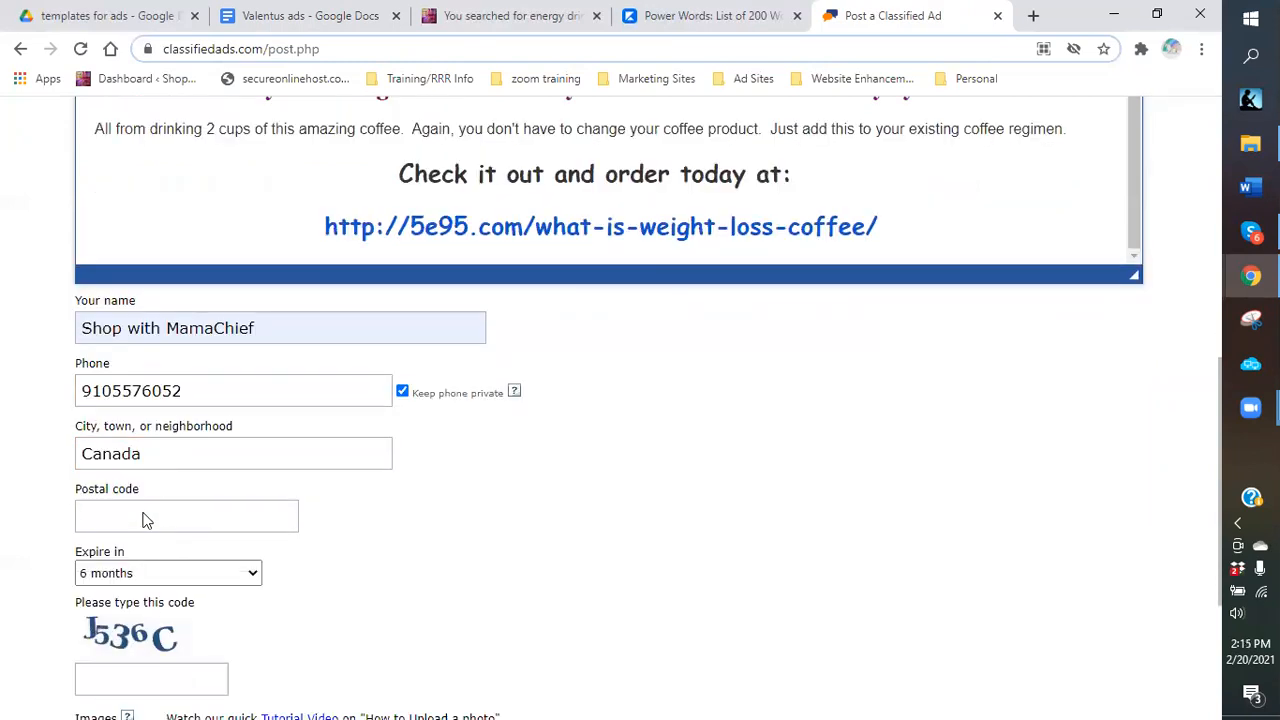
Enter the displayed anti-spam verification code and bring up the image file picker.
scroll(143, 519, down, 3)
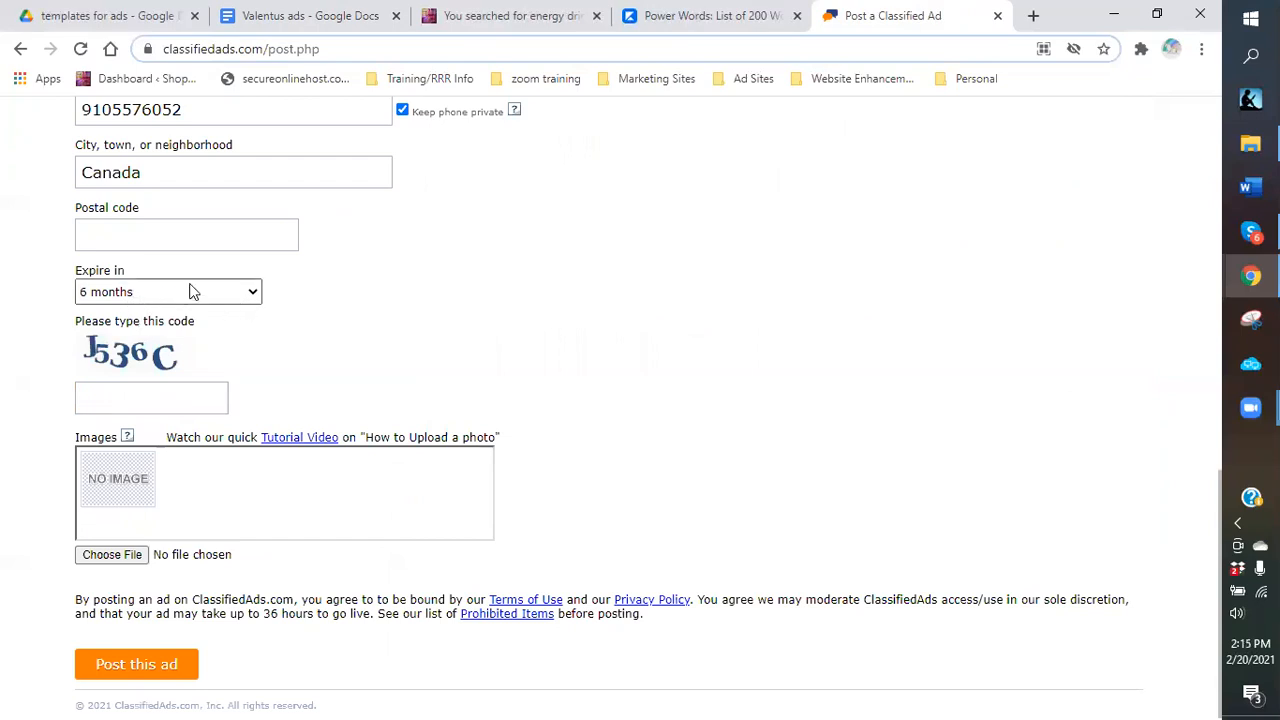
click(131, 390)
click(133, 396)
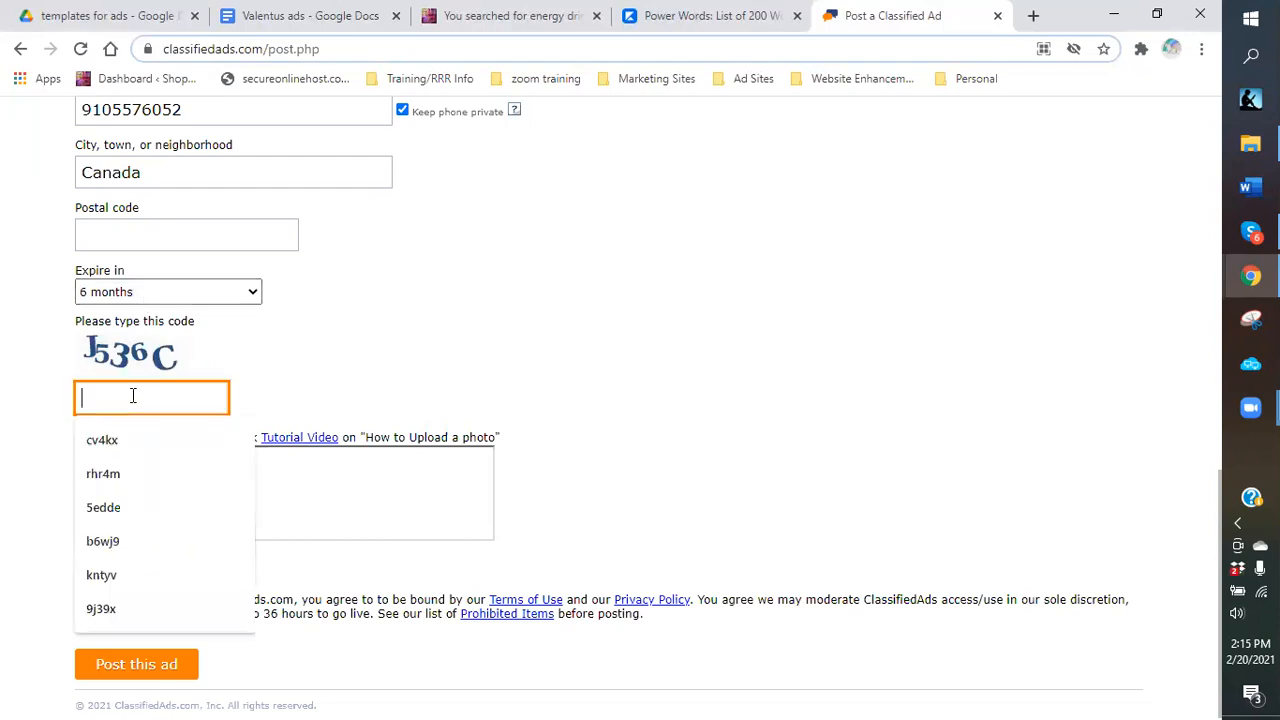
text(j)
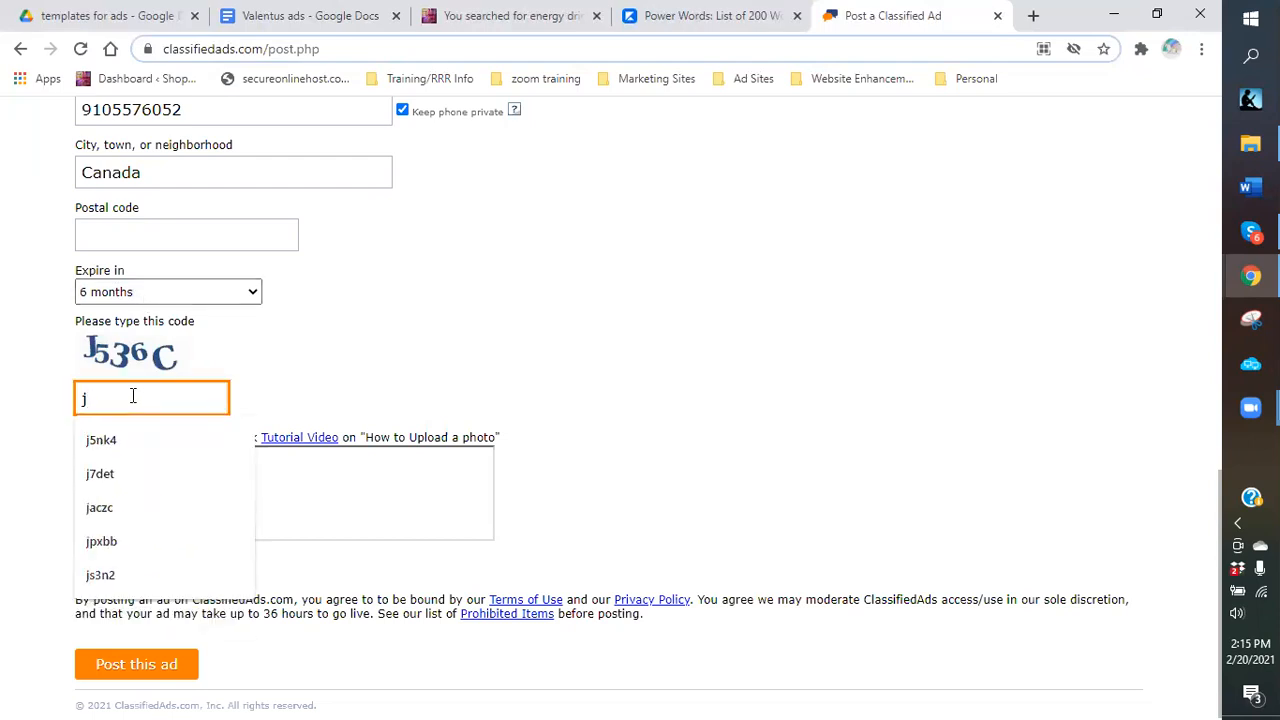
text(536c)
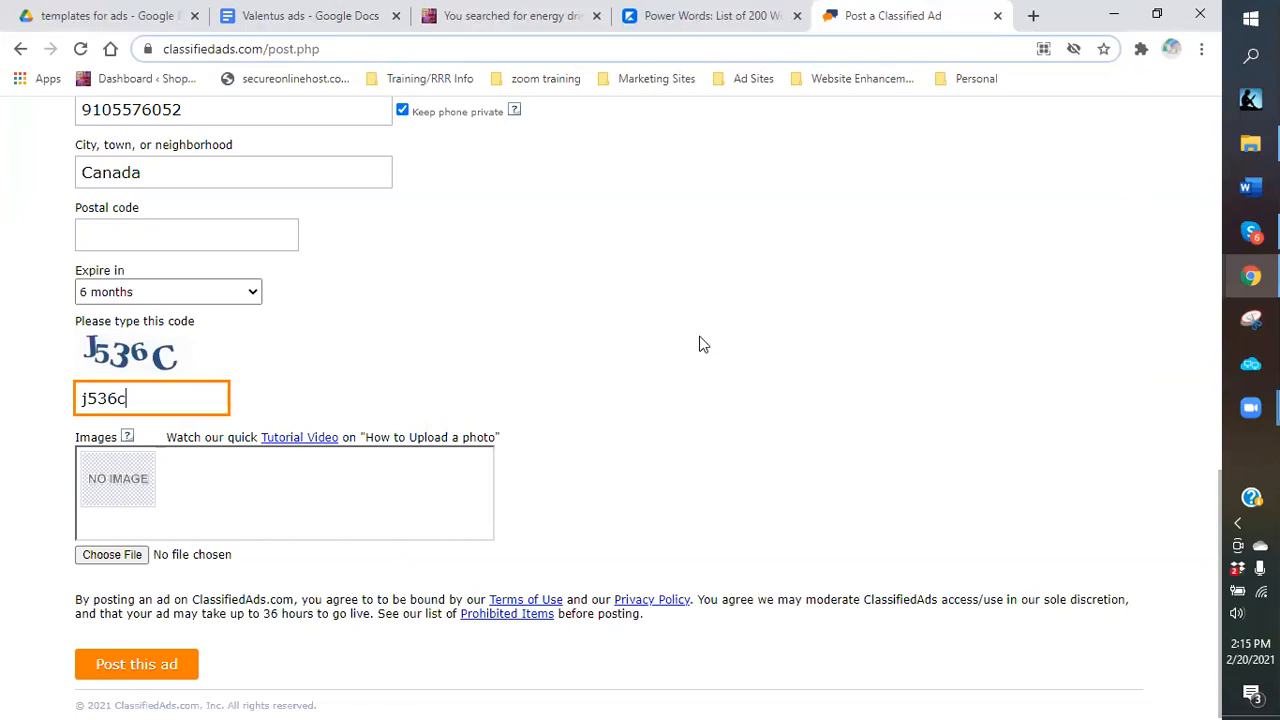
click(100, 562)
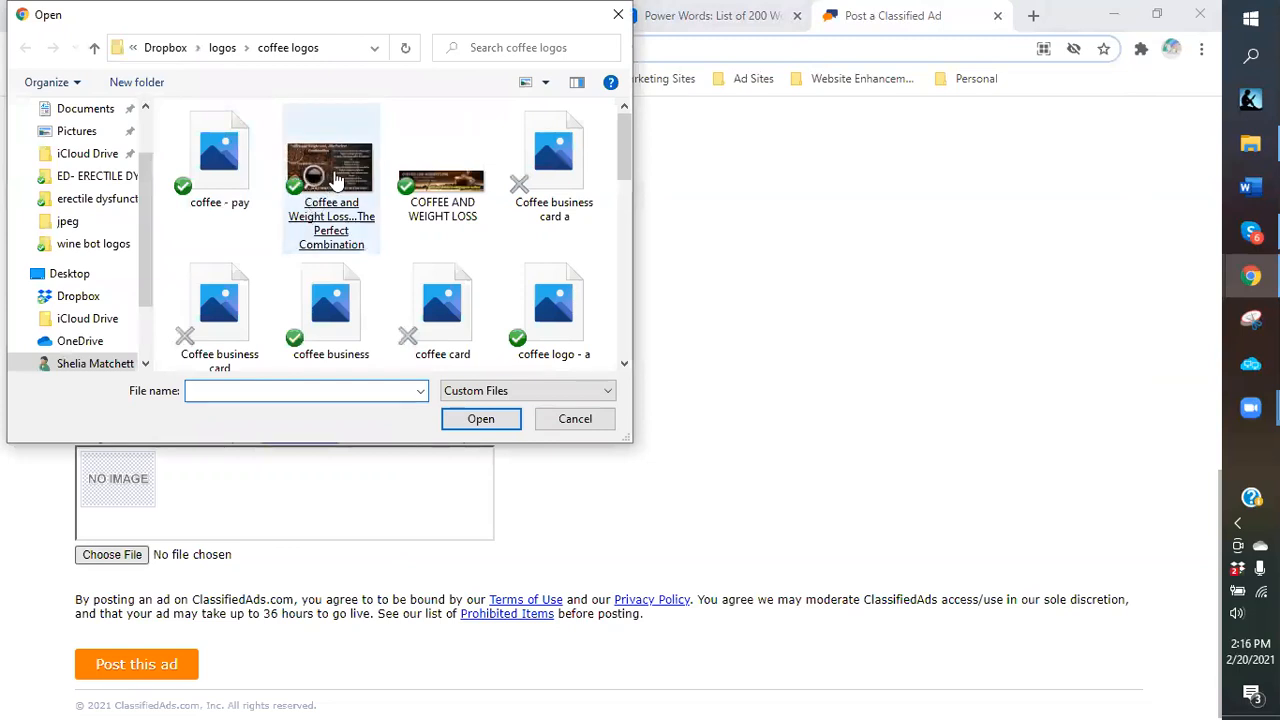
Attach the coffee and weight loss combination image and the 'fat lady sings1 - small' image.
scroll(337, 180, down, 1)
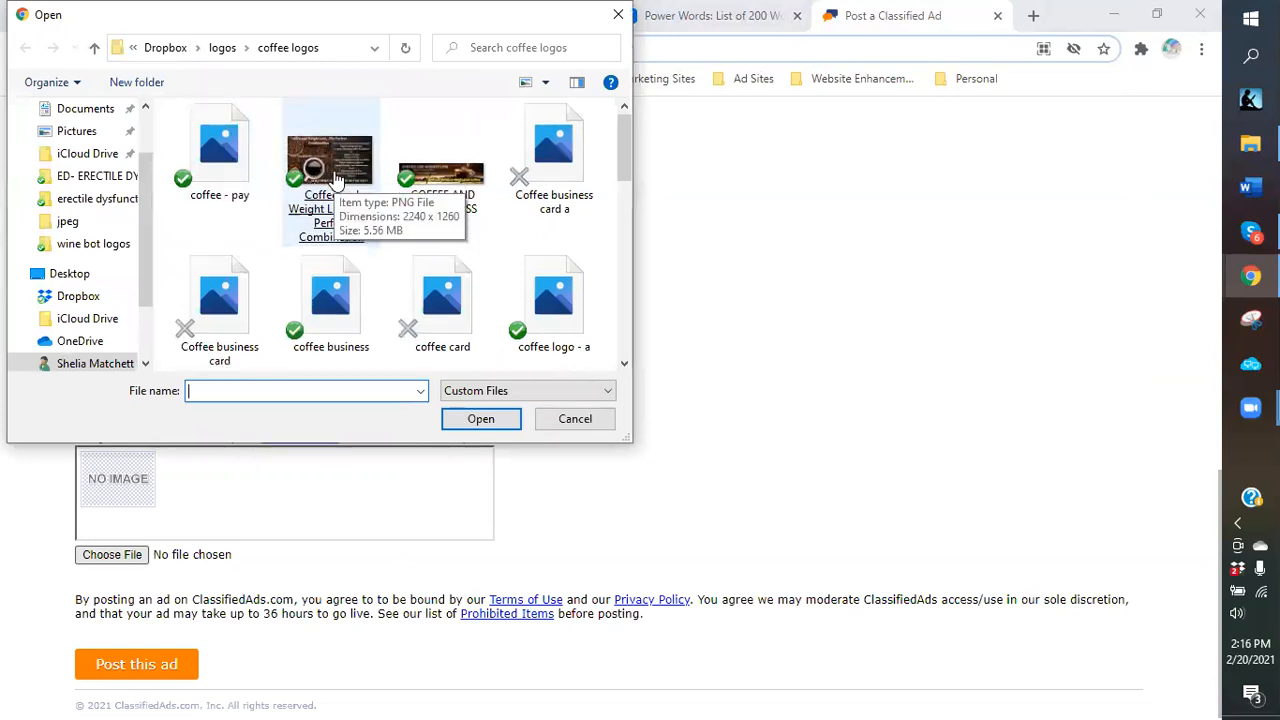
scroll(337, 180, up, 1)
click(337, 180)
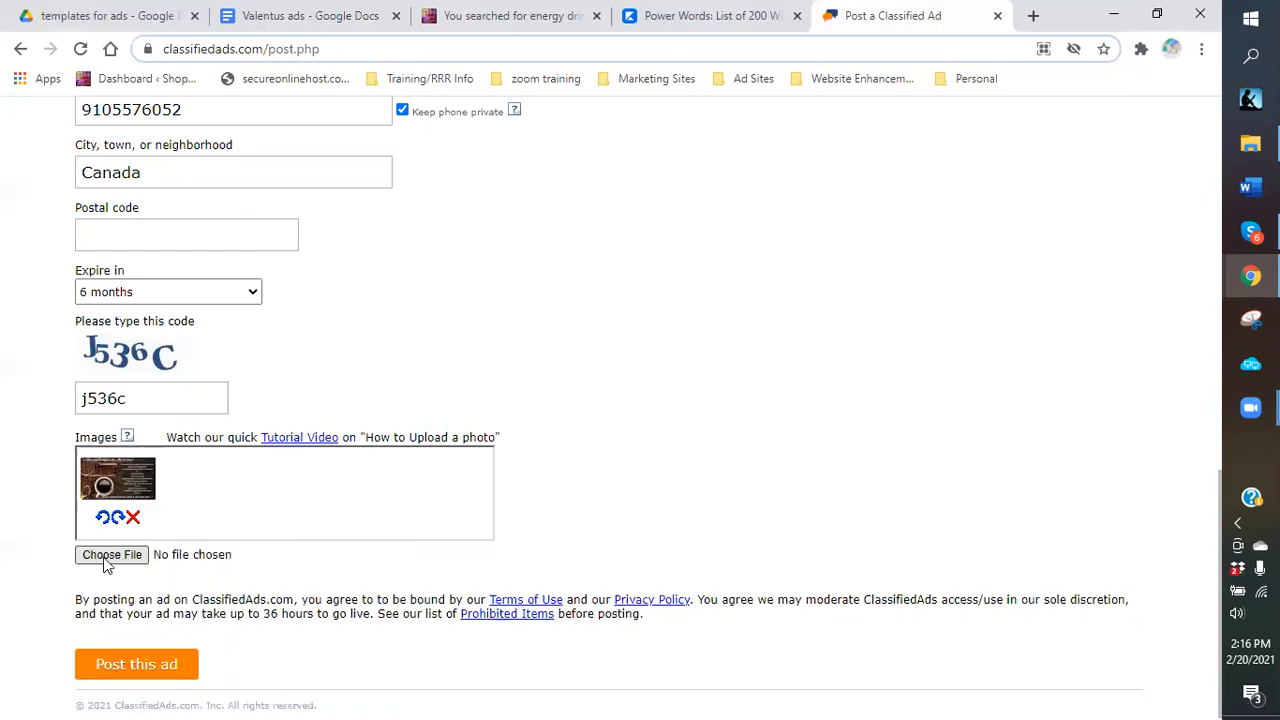
click(107, 558)
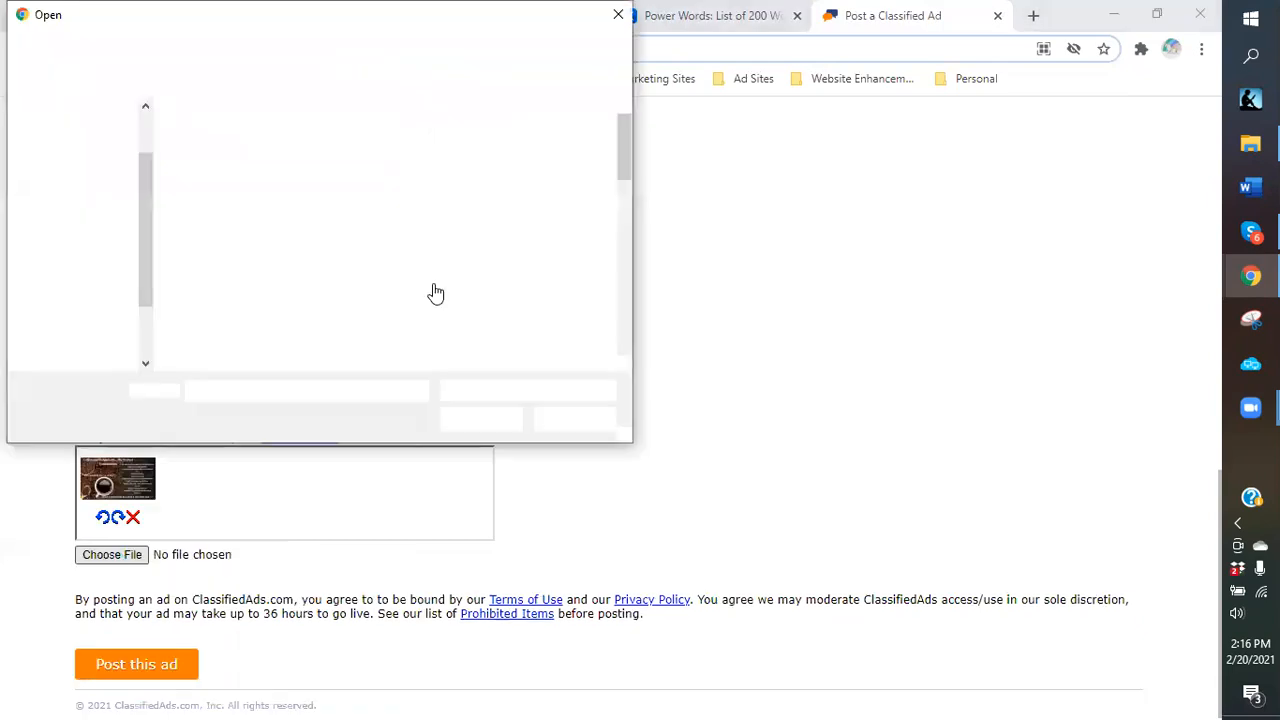
scroll(491, 238, down, 3)
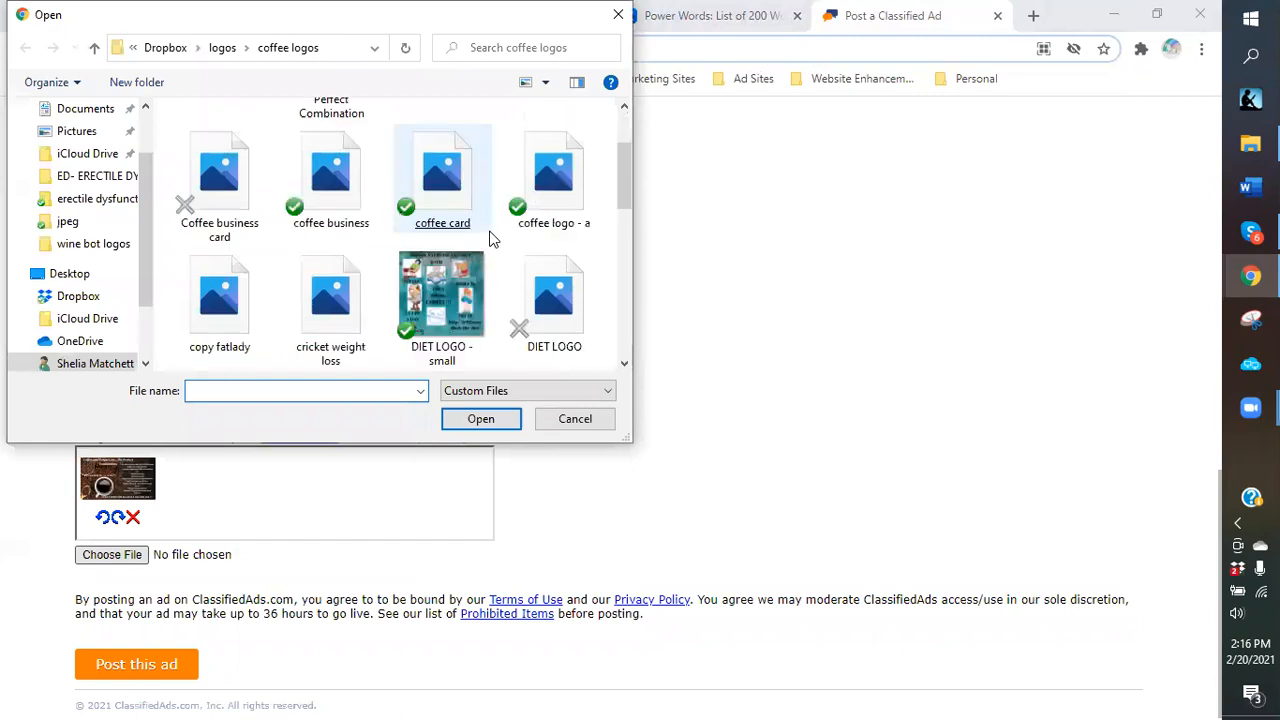
scroll(491, 238, down, 3)
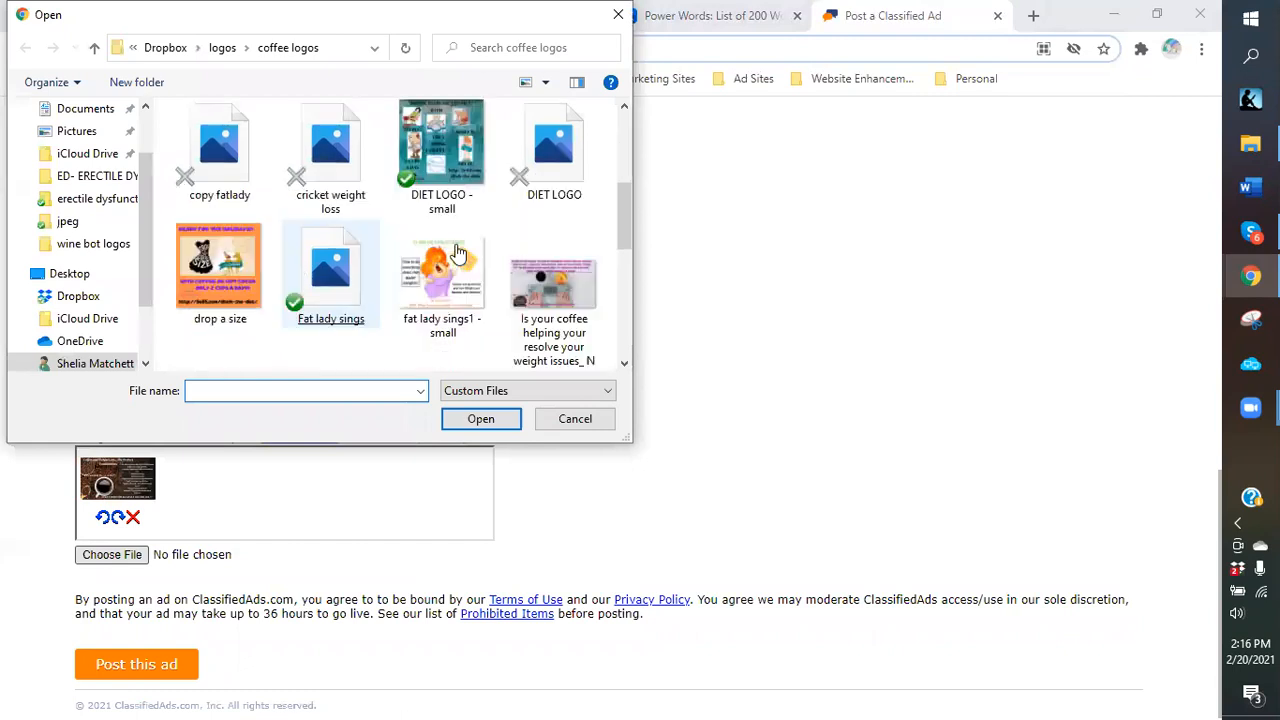
double_click(437, 303)
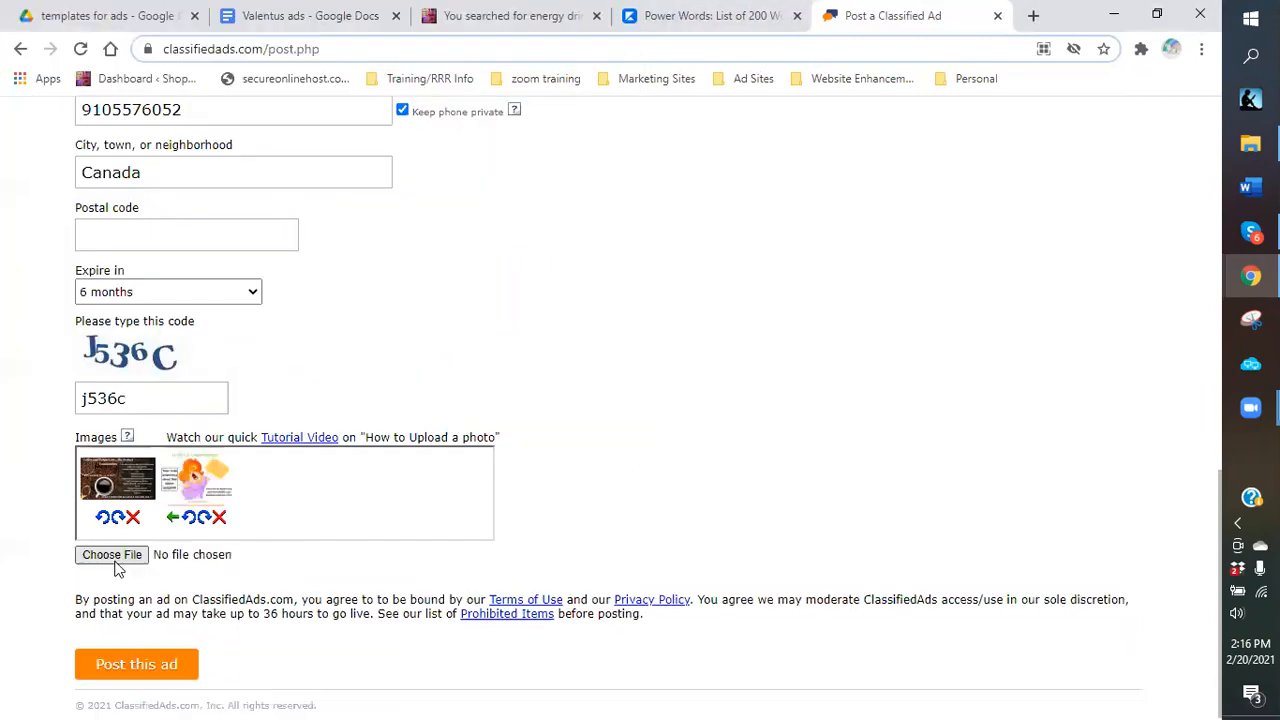
Attach the 'weight loss coffee' and 'WHAT DOES THIS SCENE SAY TO YOU!' images.
click(140, 546)
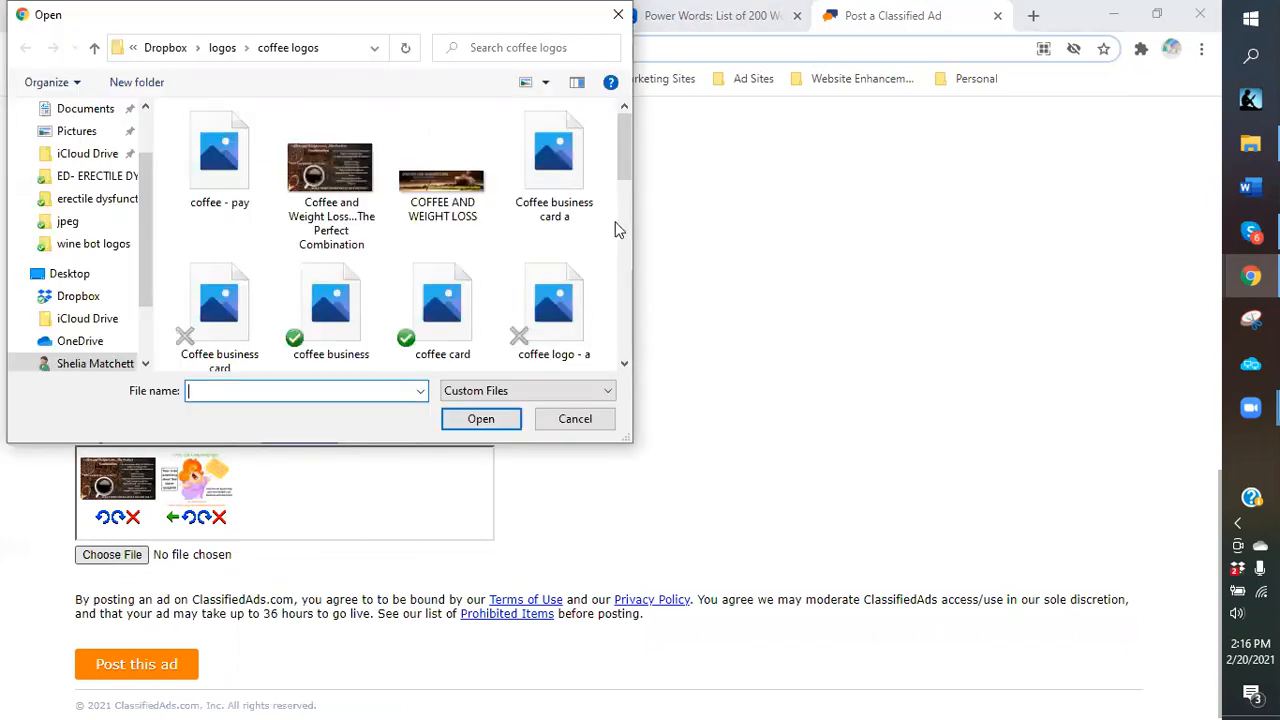
scroll(620, 240, down, 1)
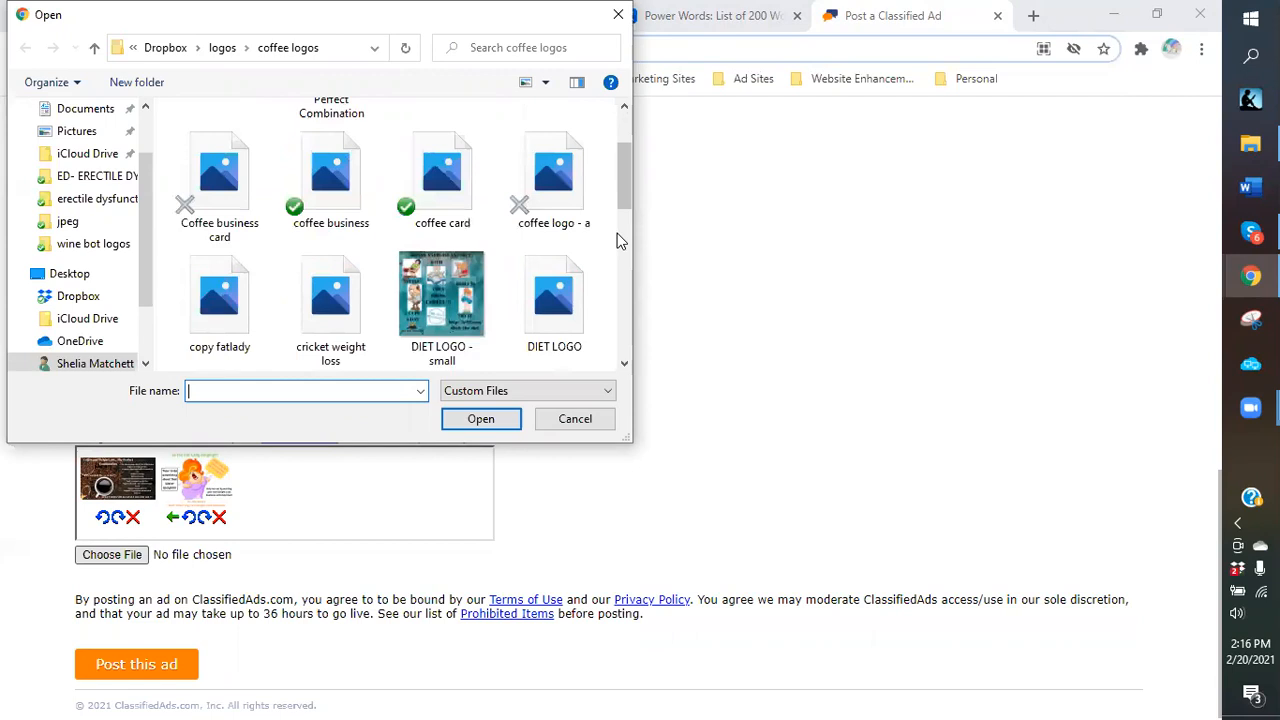
scroll(612, 244, down, 1)
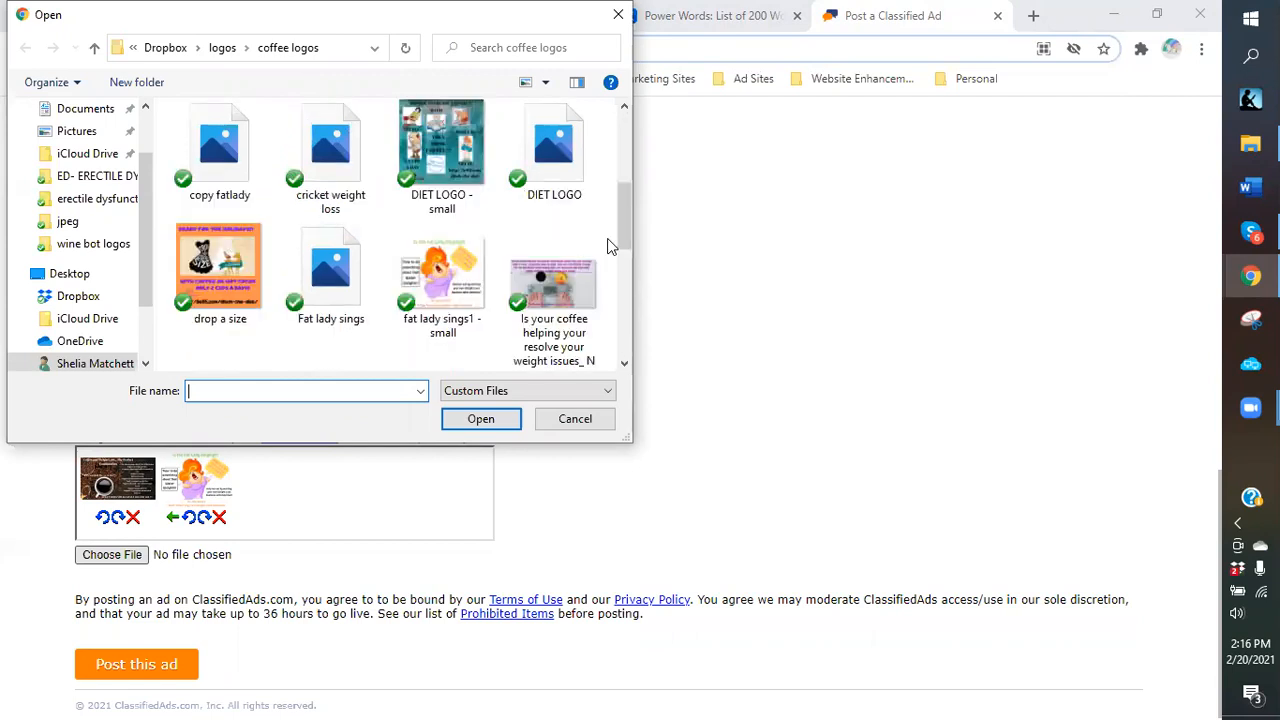
scroll(612, 245, down, 1)
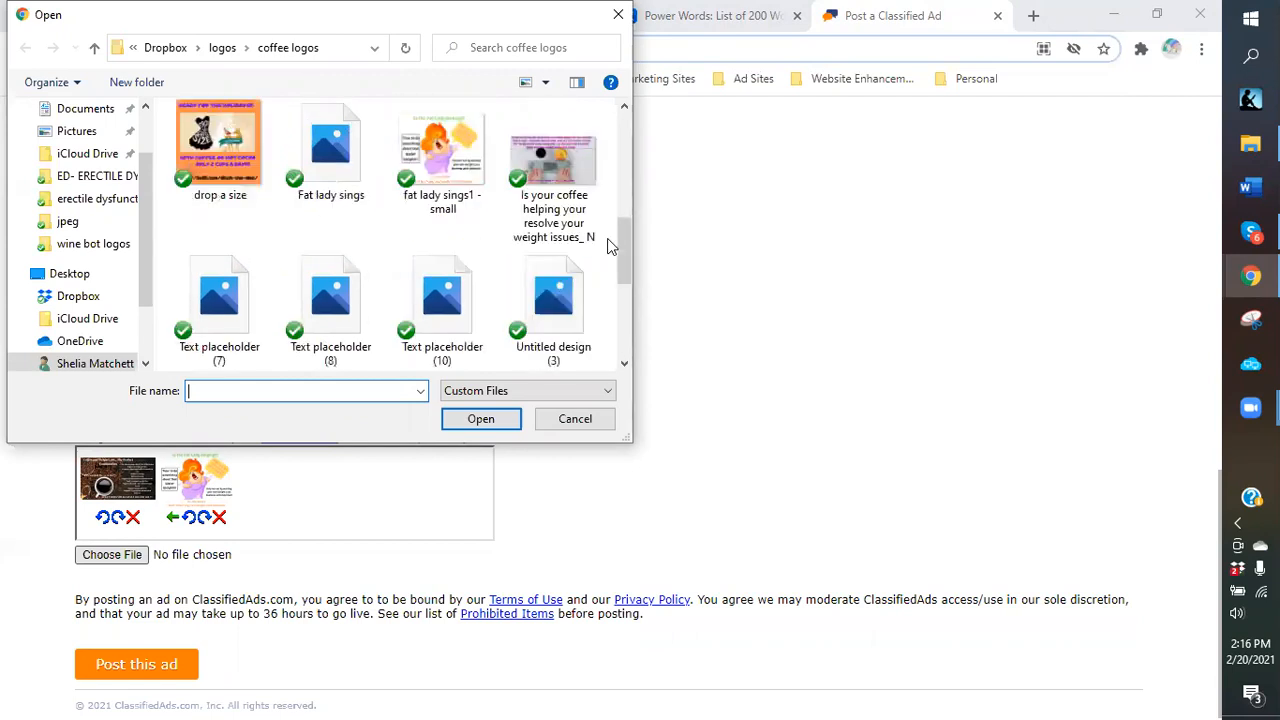
scroll(607, 240, down, 1)
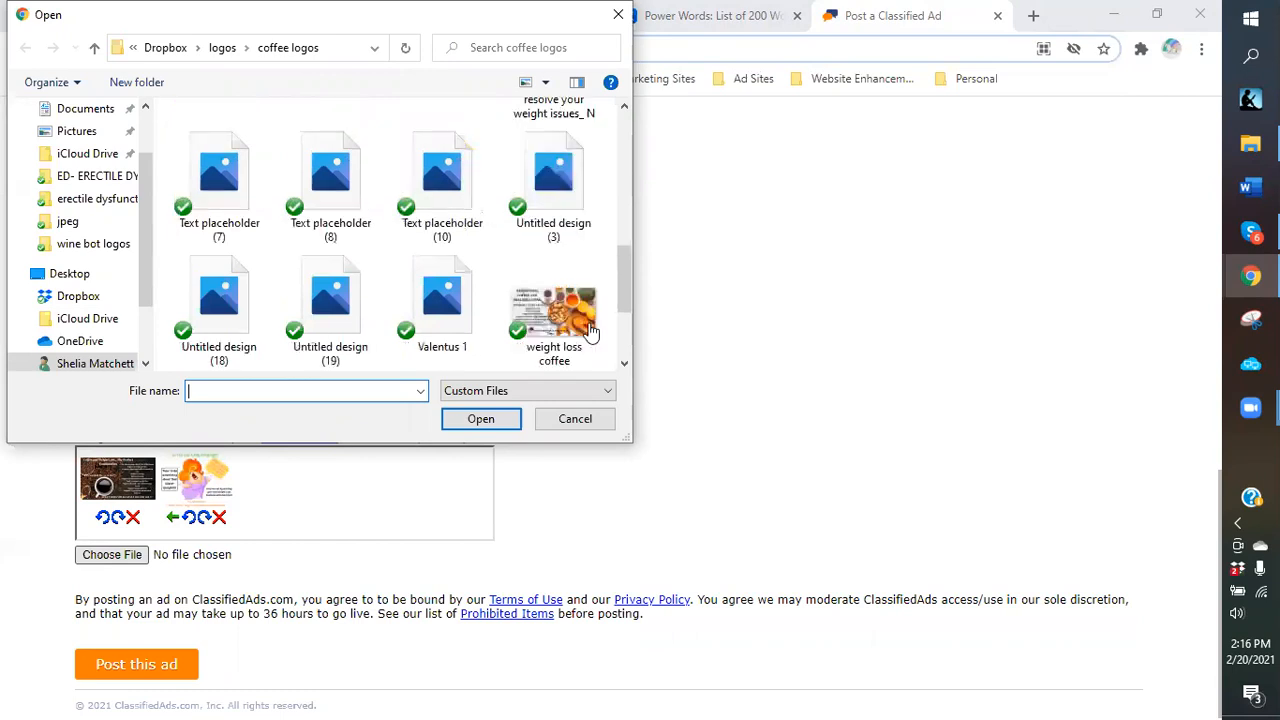
double_click(584, 330)
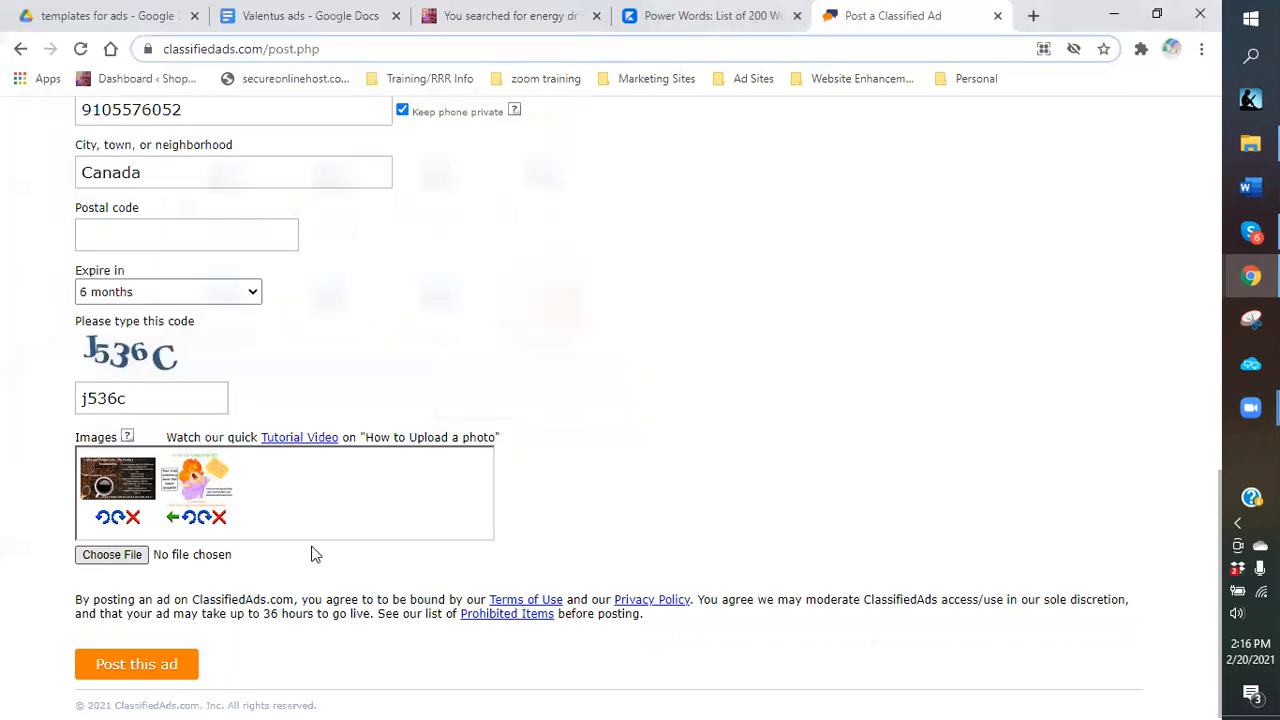
click(118, 557)
scroll(622, 229, down, 3)
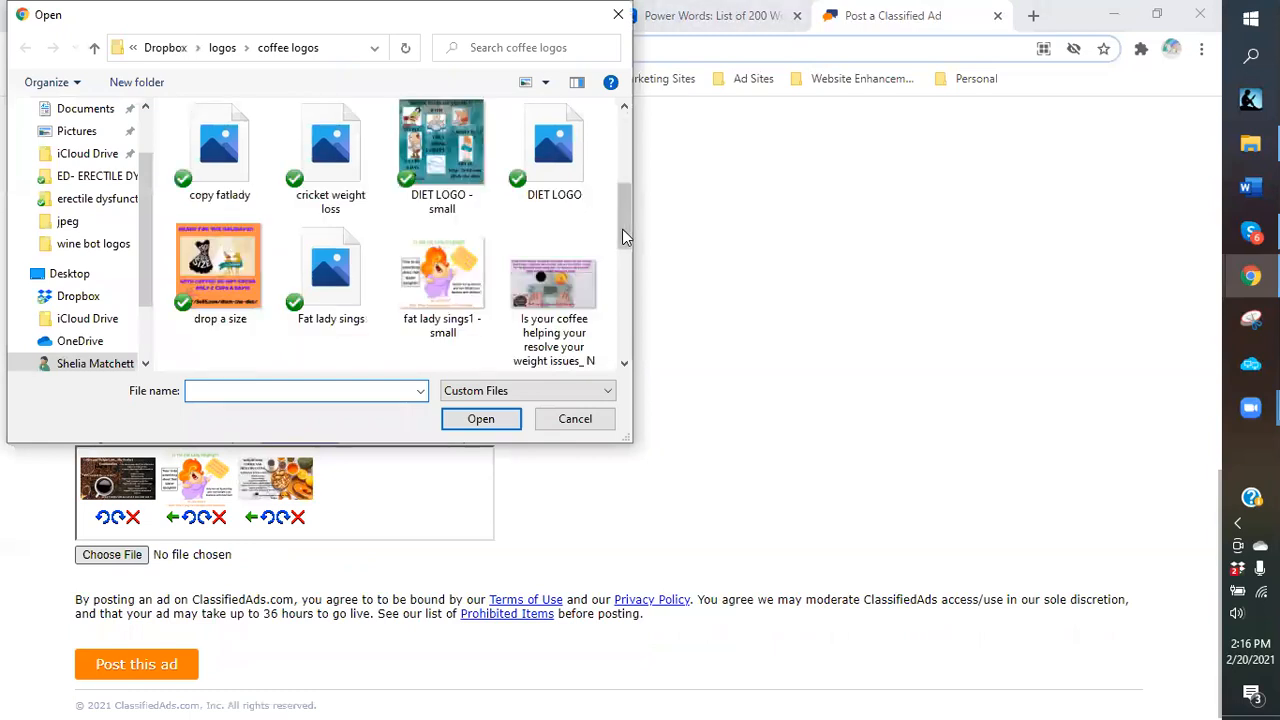
scroll(622, 236, down, 2)
scroll(622, 236, down, 1)
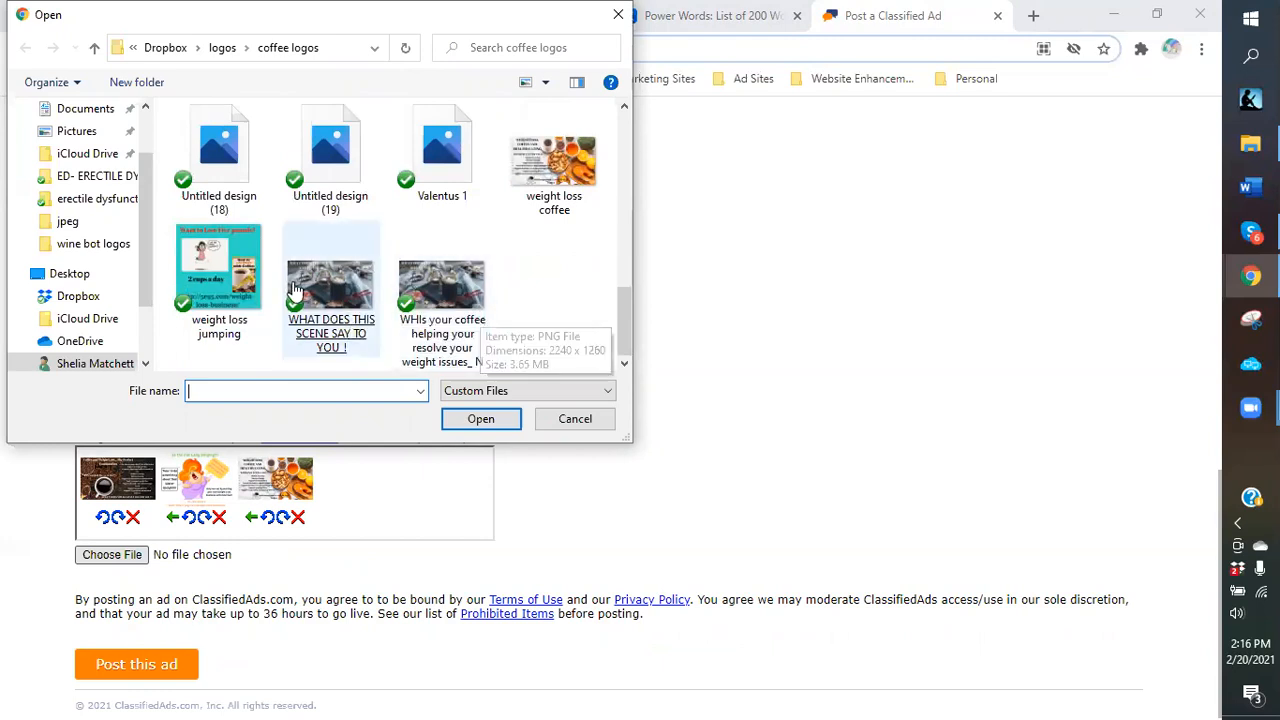
click(357, 279)
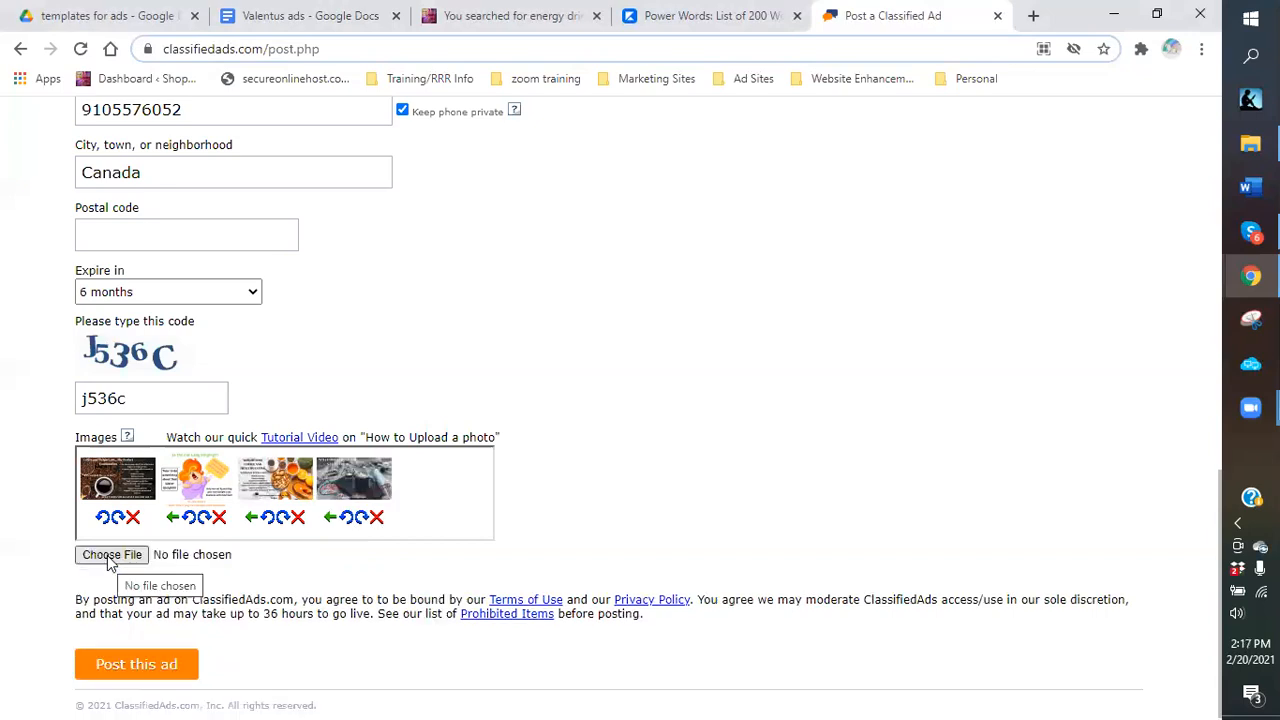
click(110, 556)
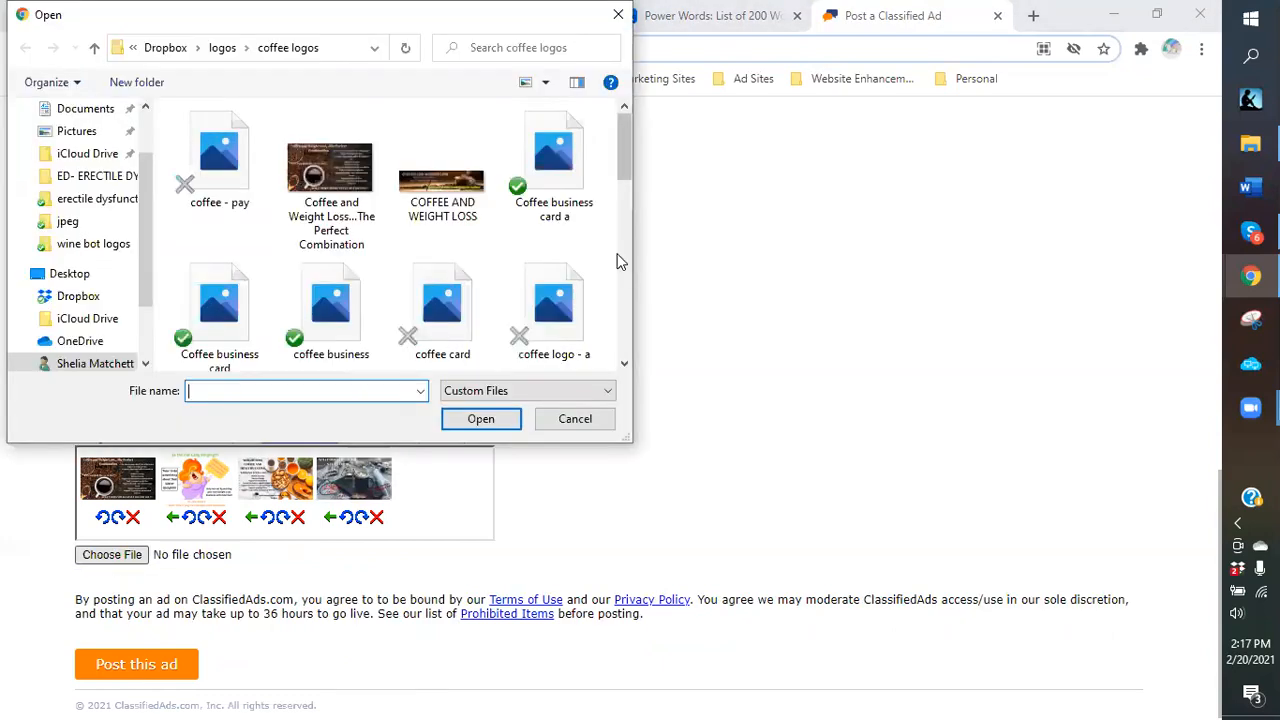
Scroll through the form to check the description, code, five images and Post this ad button.
scroll(620, 261, down, 1)
scroll(617, 261, down, 1)
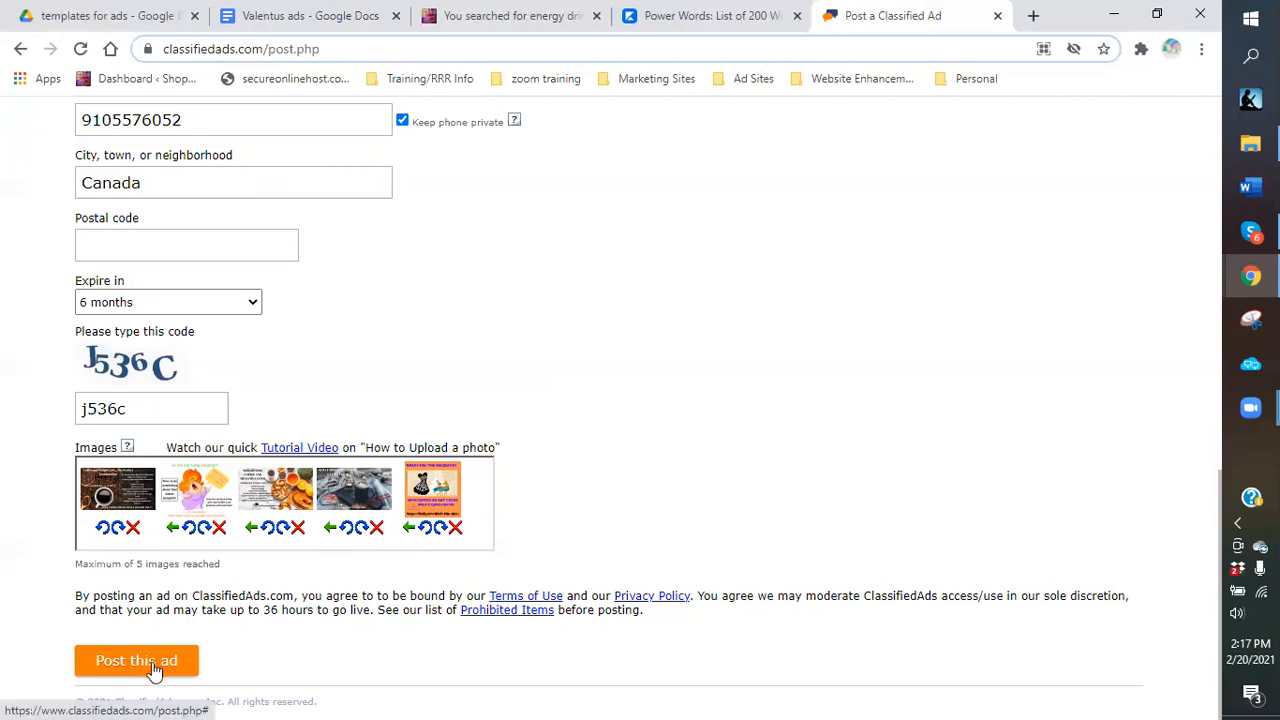
scroll(628, 447, up, 2)
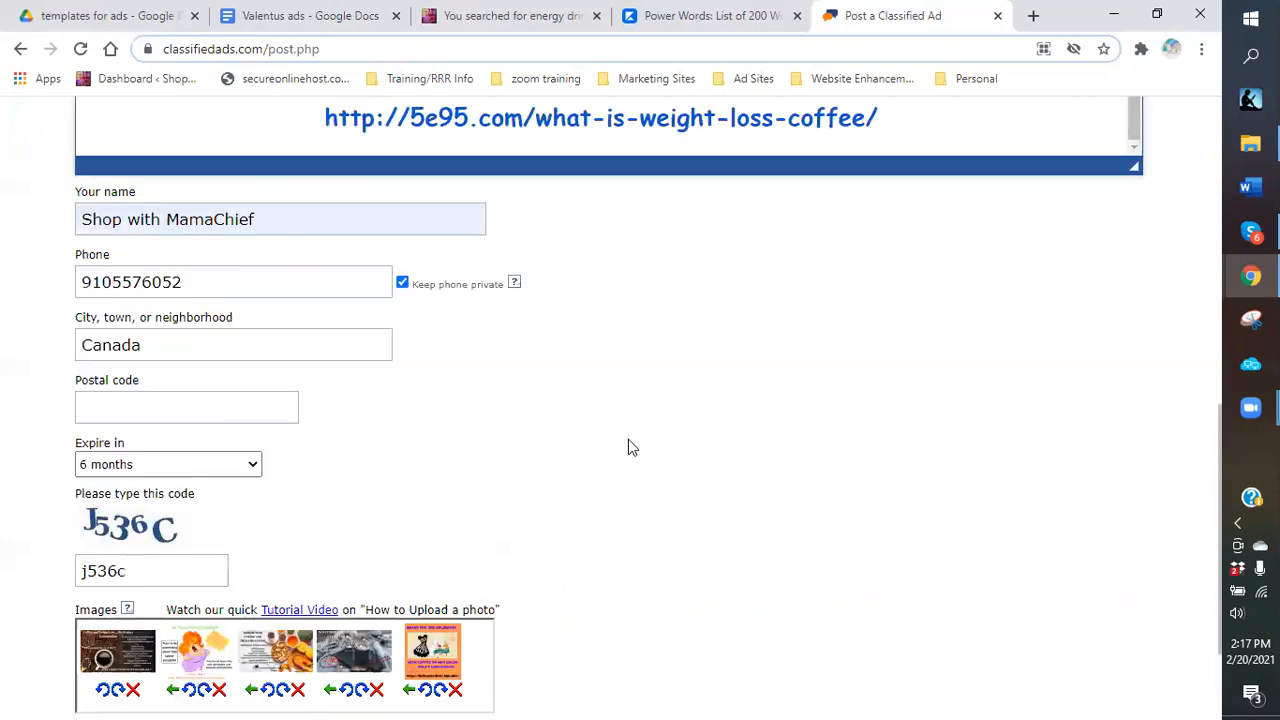
scroll(680, 280, up, 3)
scroll(490, 305, up, 1)
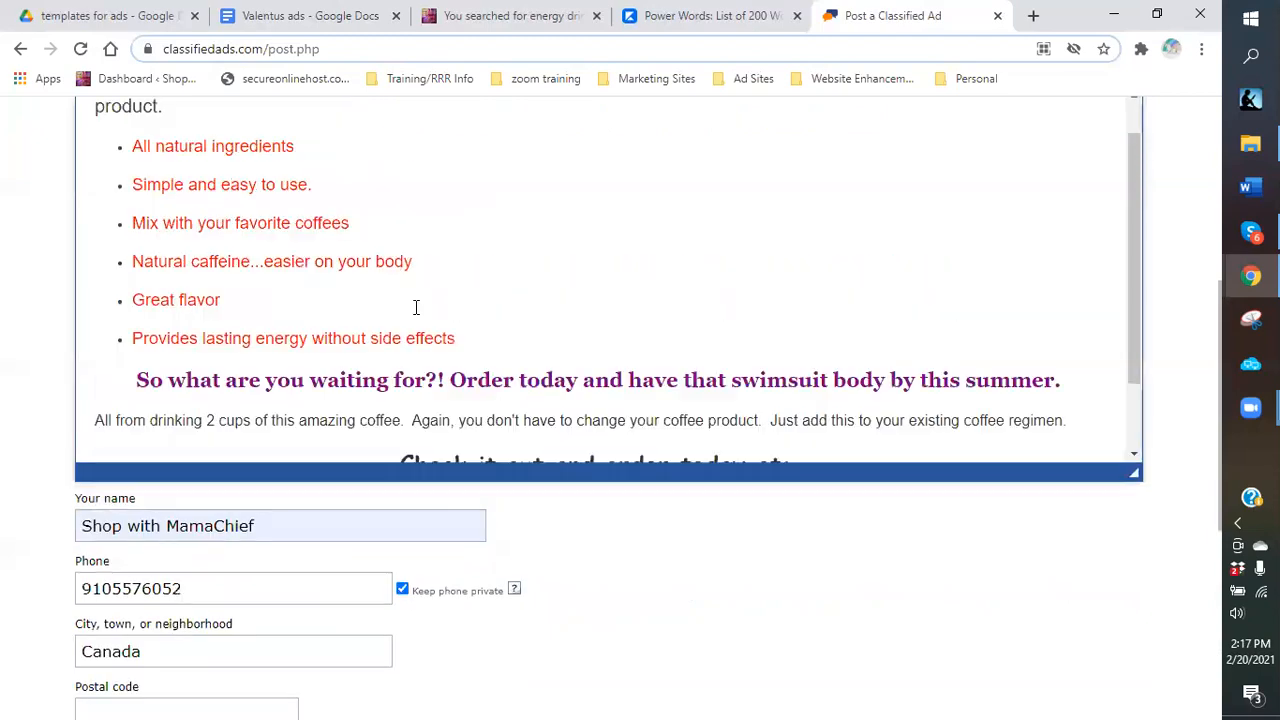
scroll(420, 283, up, 1)
scroll(335, 380, down, 2)
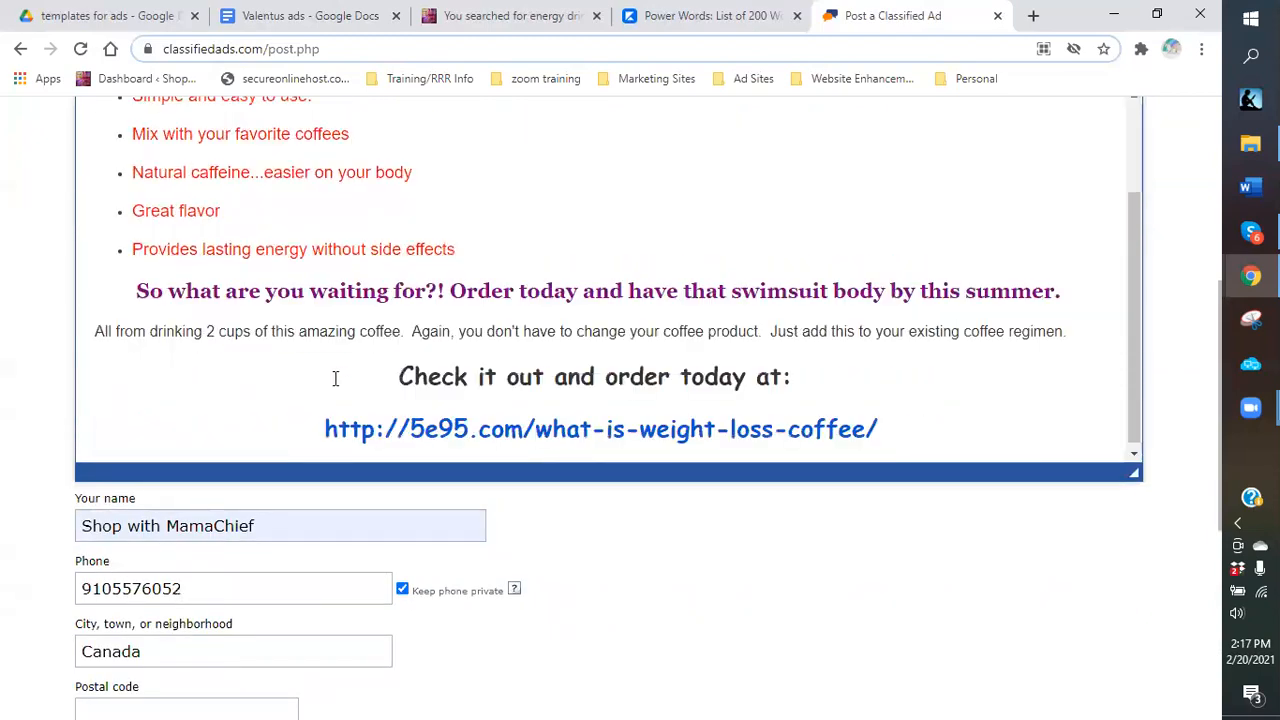
scroll(300, 363, down, 1)
scroll(175, 668, down, 4)
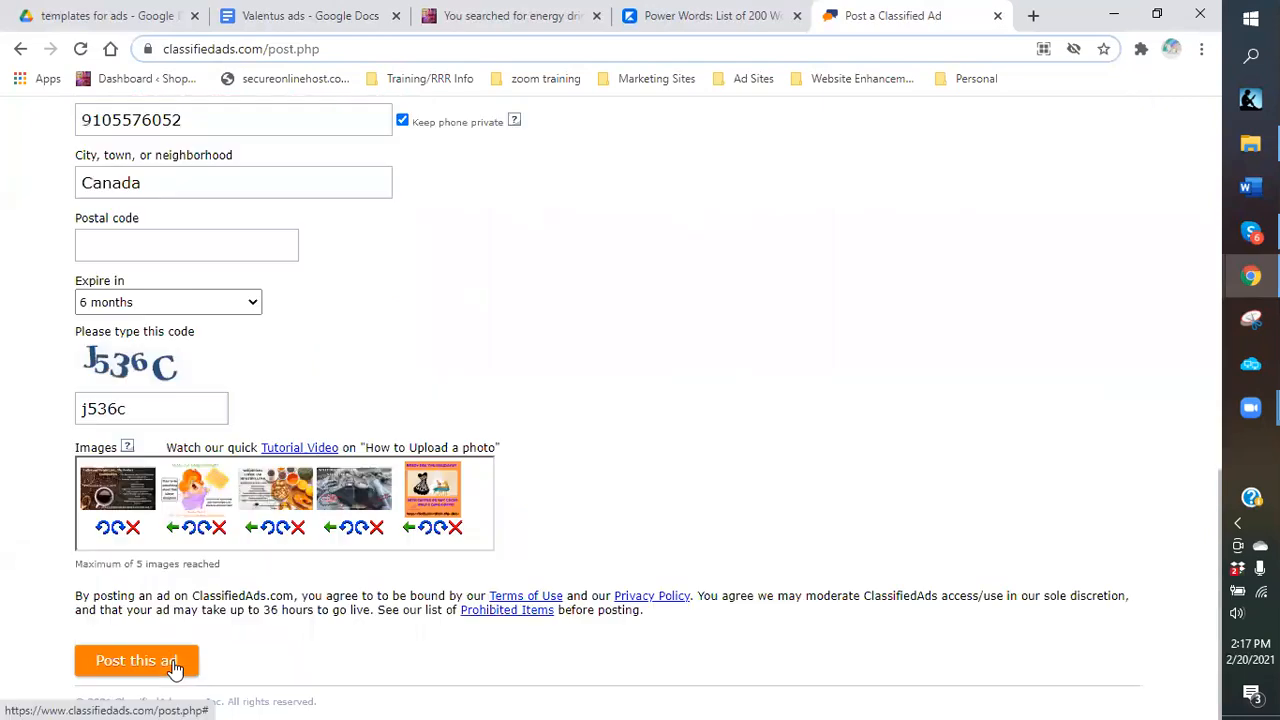
Post the ad and review the live listing with five photos and the $69.95 price.
click(175, 668)
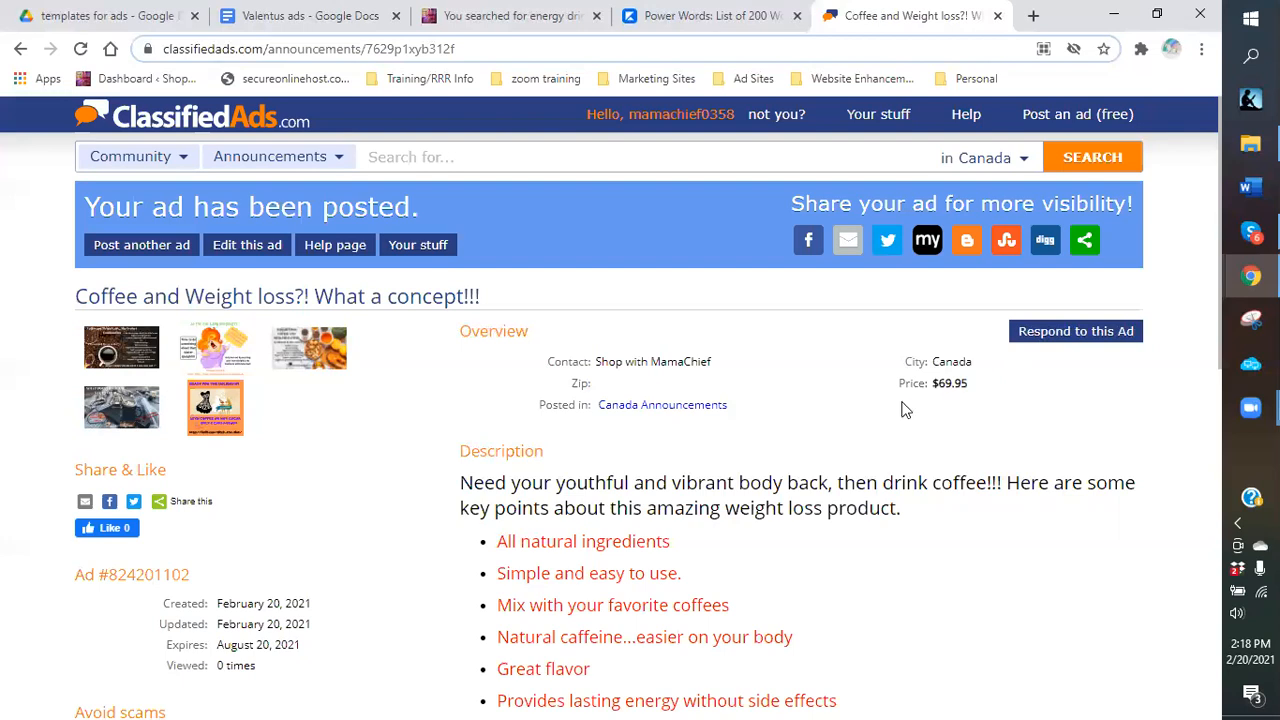
scroll(450, 520, down, 1)
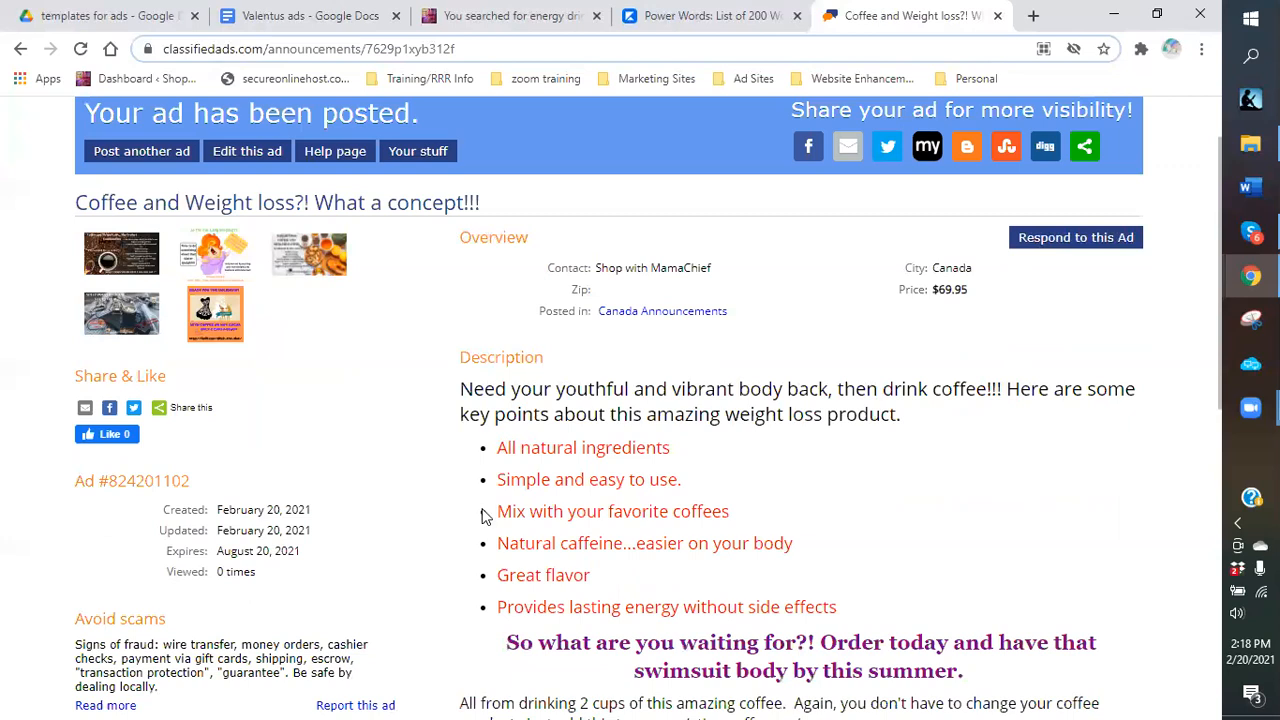
scroll(903, 479, down, 3)
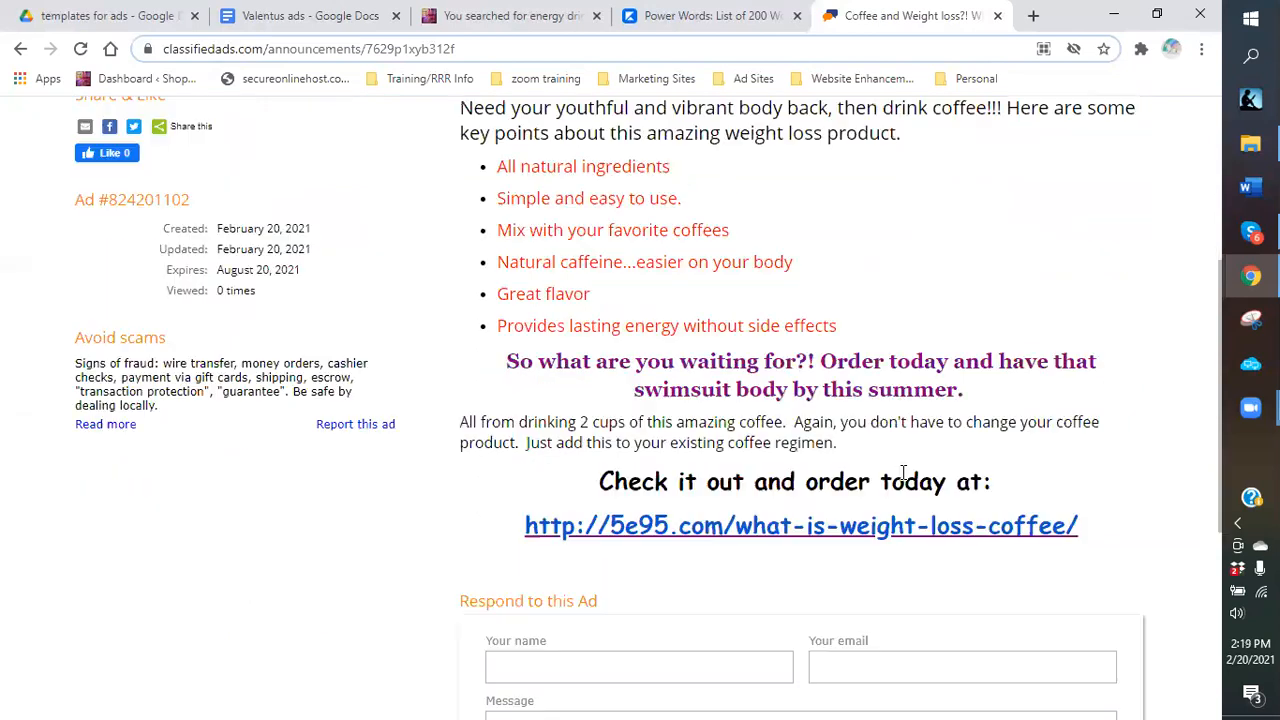
scroll(757, 576, up, 2)
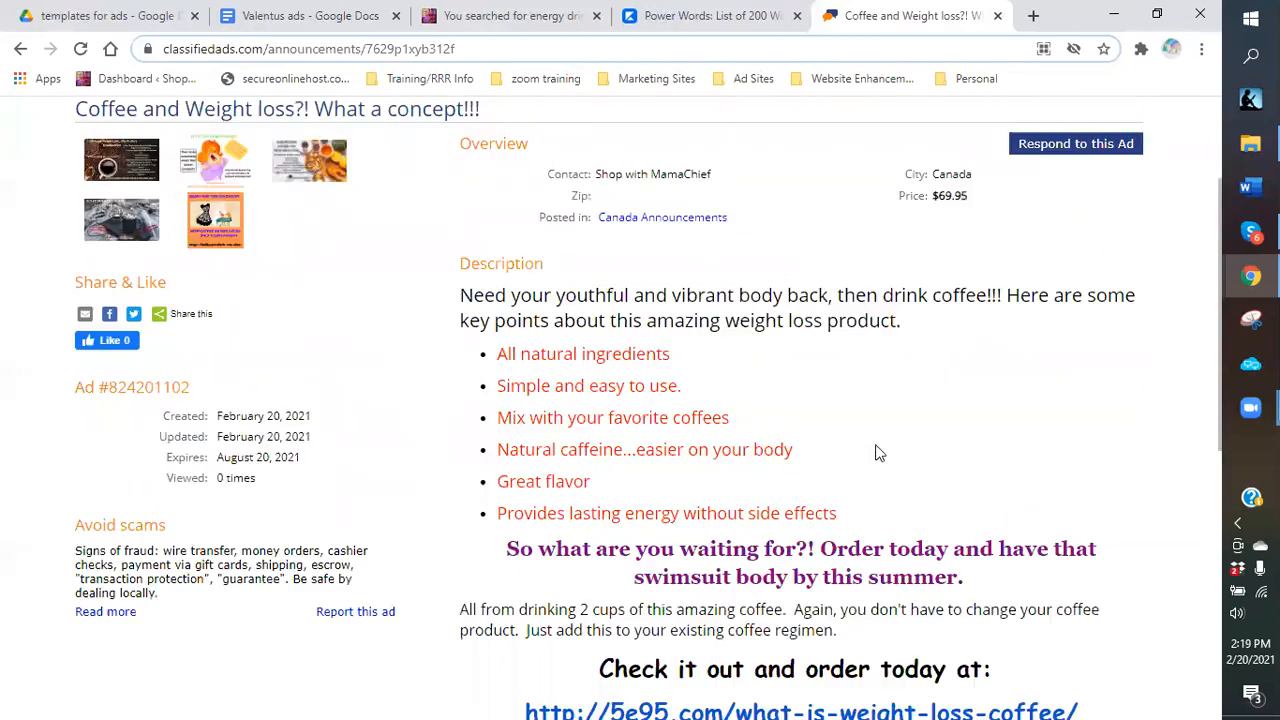
scroll(620, 423, up, 1)
scroll(744, 190, up, 1)
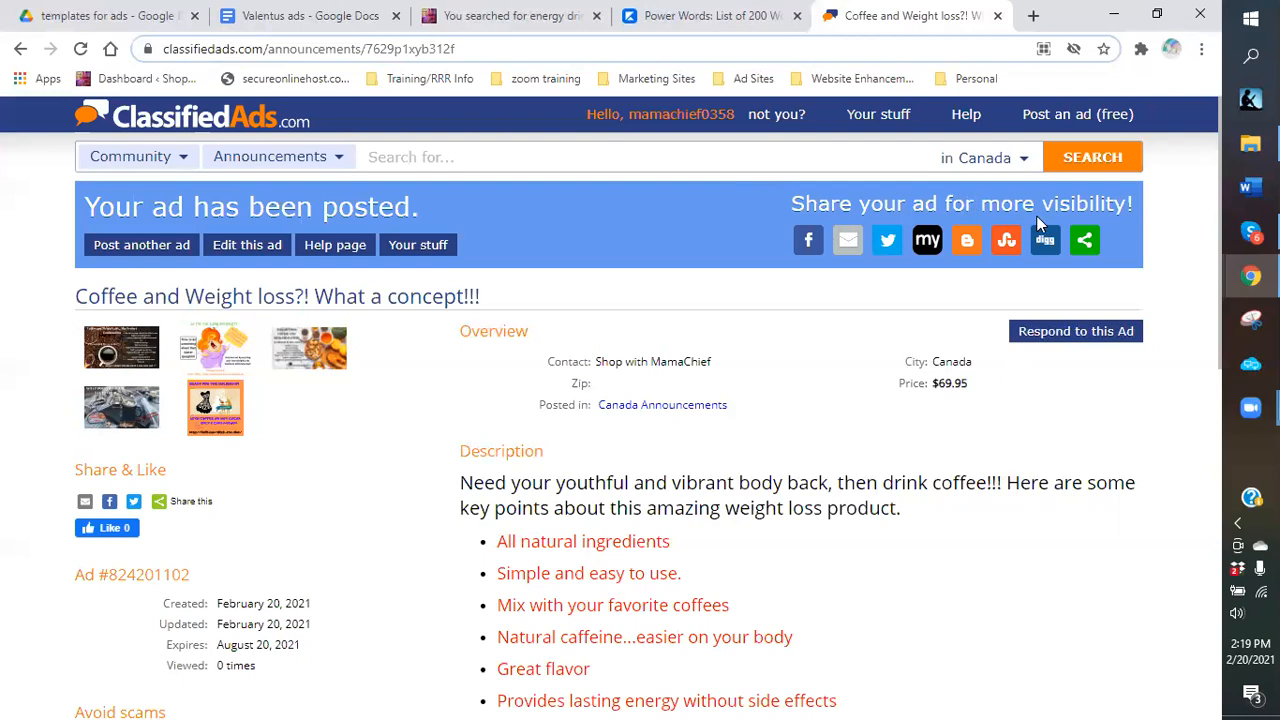
Open a Facebook share window for the 'Coffee and Weight loss?! What a concept!!!' ad from the share list.
click(1086, 250)
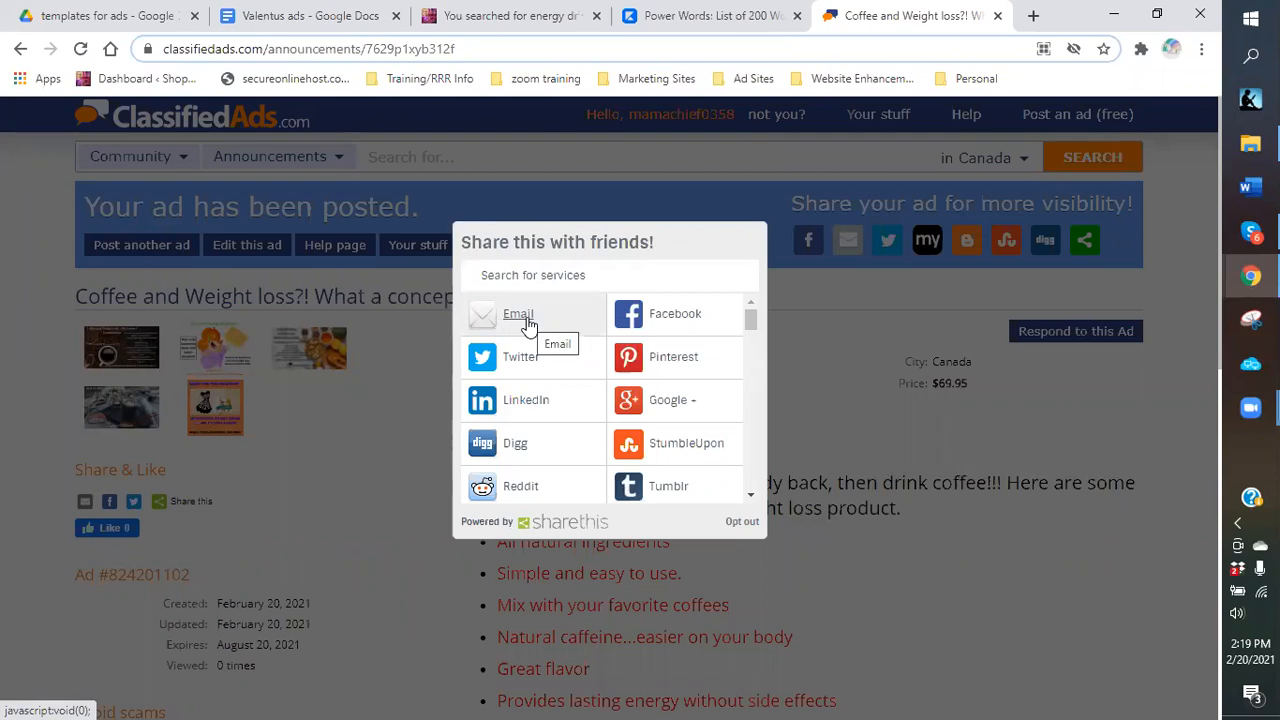
click(680, 318)
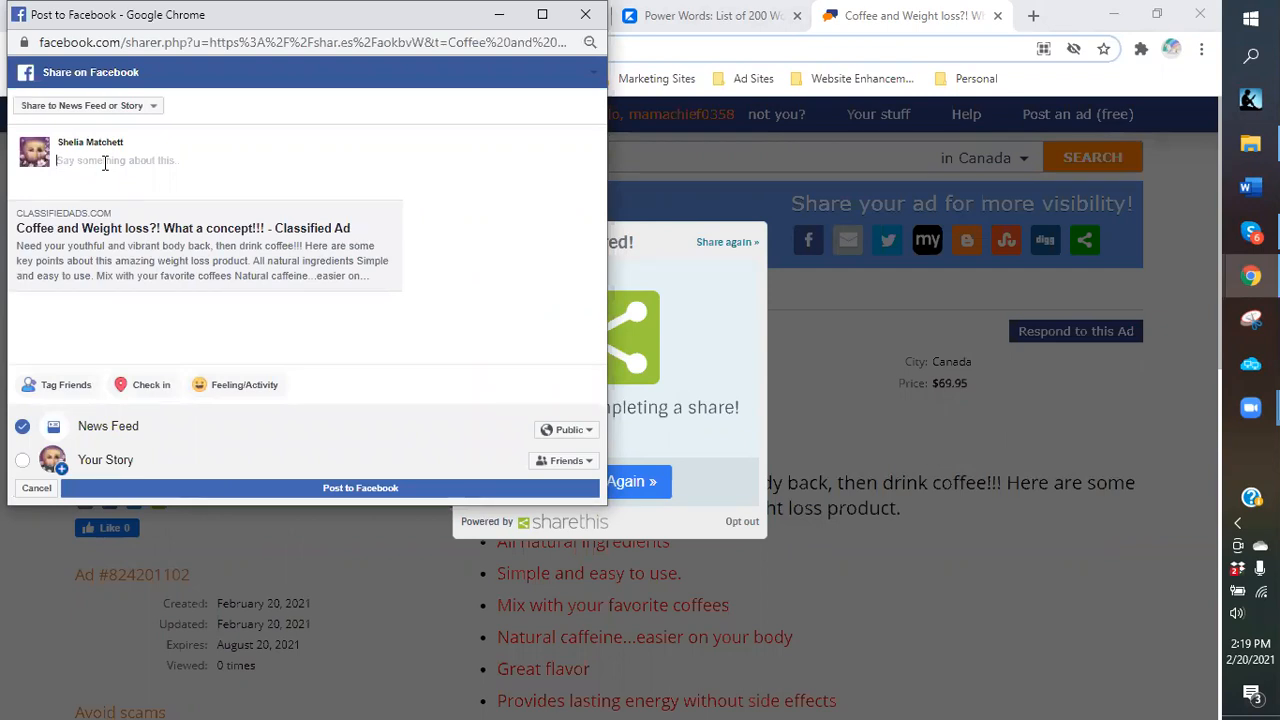
Write the Facebook comment 'Look what I found today!!! Great way to lose those extra pounds with coffee!!!'.
text(Look what I found today!!! Great way to lose th)
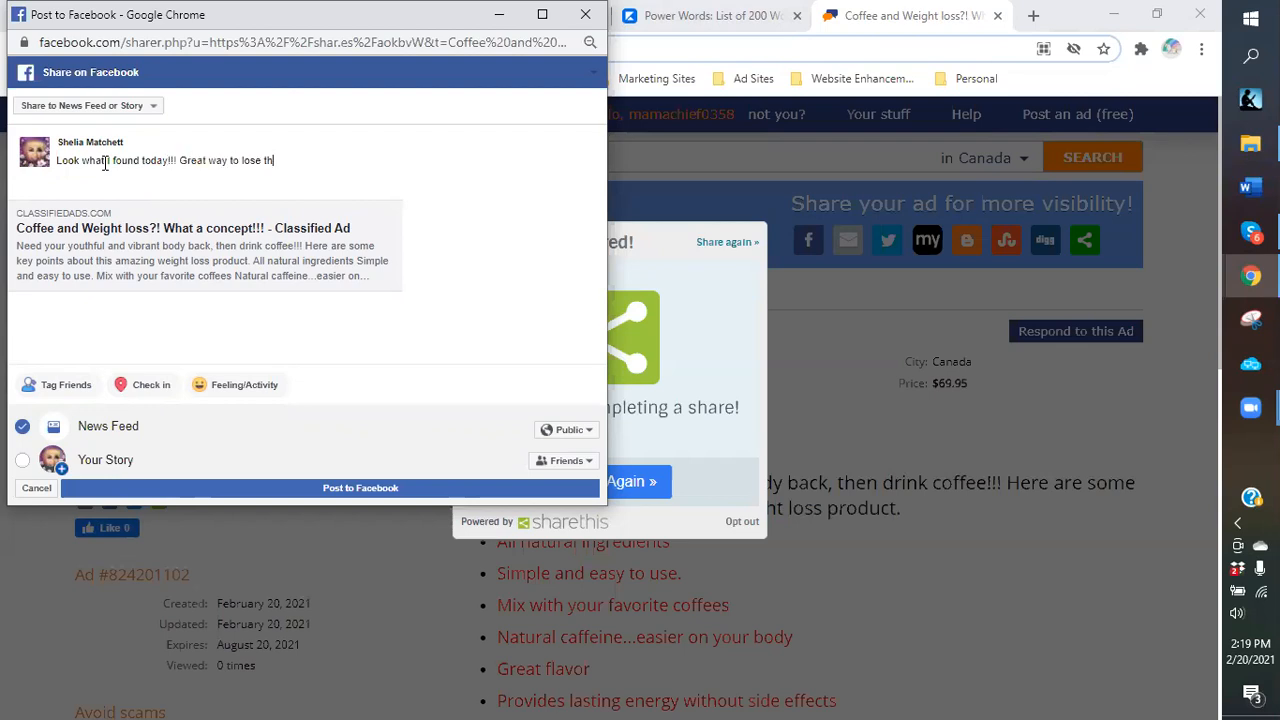
text(ose extra pounds)
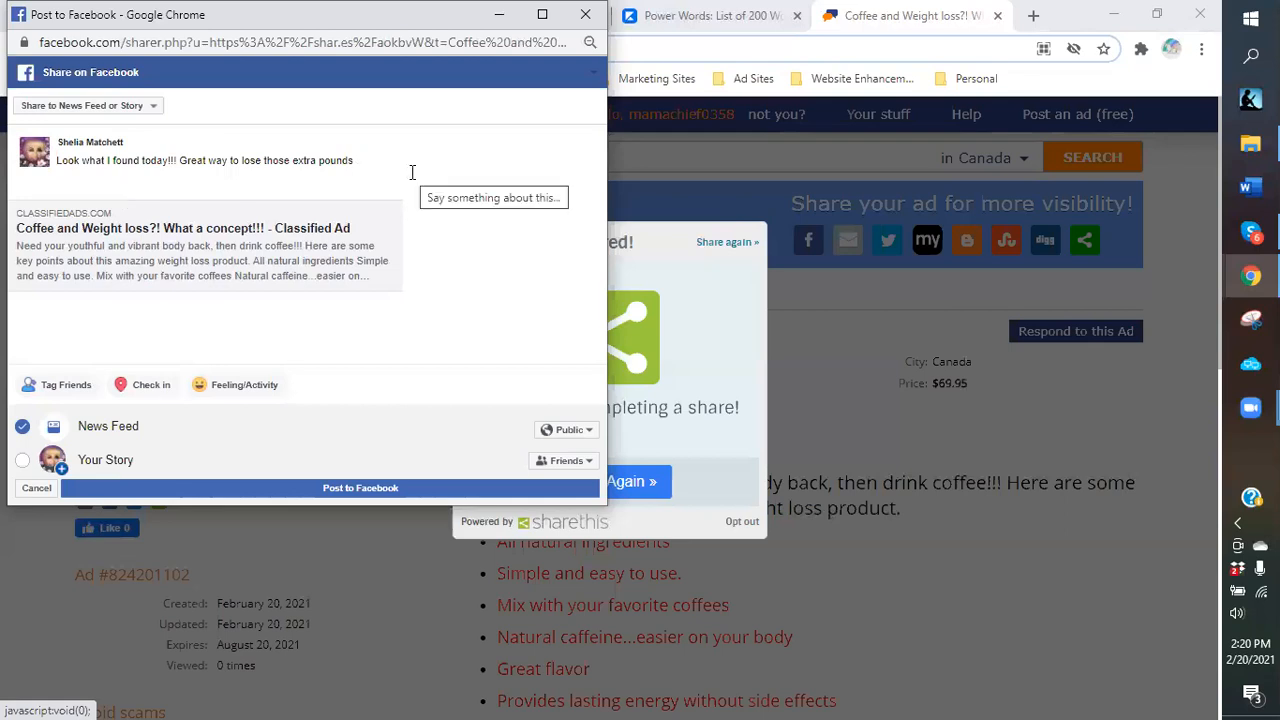
text(wit)
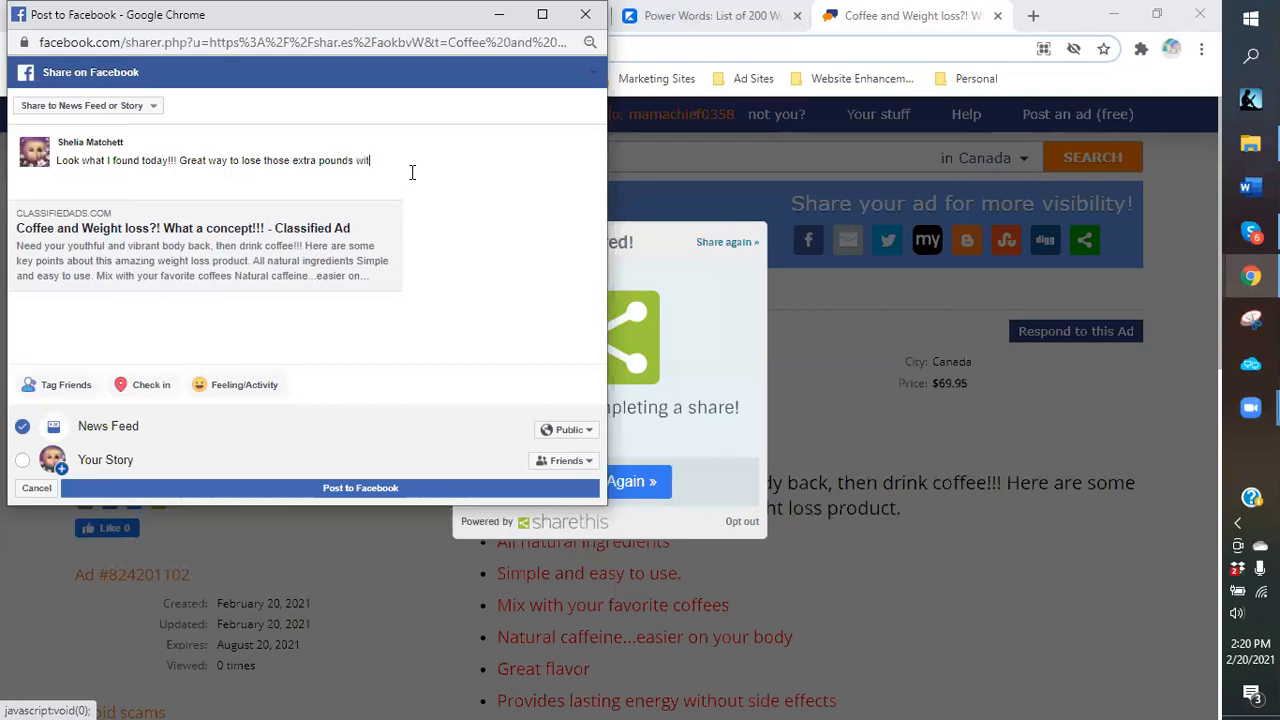
text(h coffee!!!)
Include Your Story, publish the post to Facebook, and bring the ad page back.
click(22, 459)
click(300, 492)
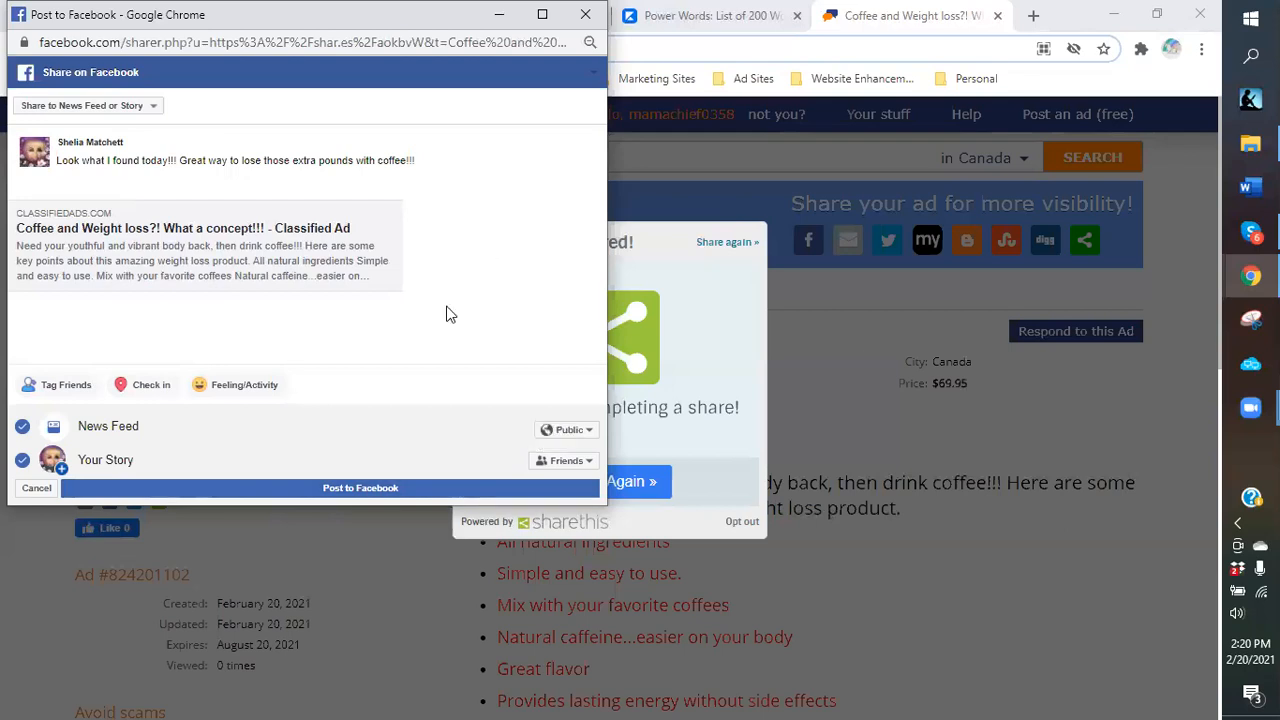
click(349, 490)
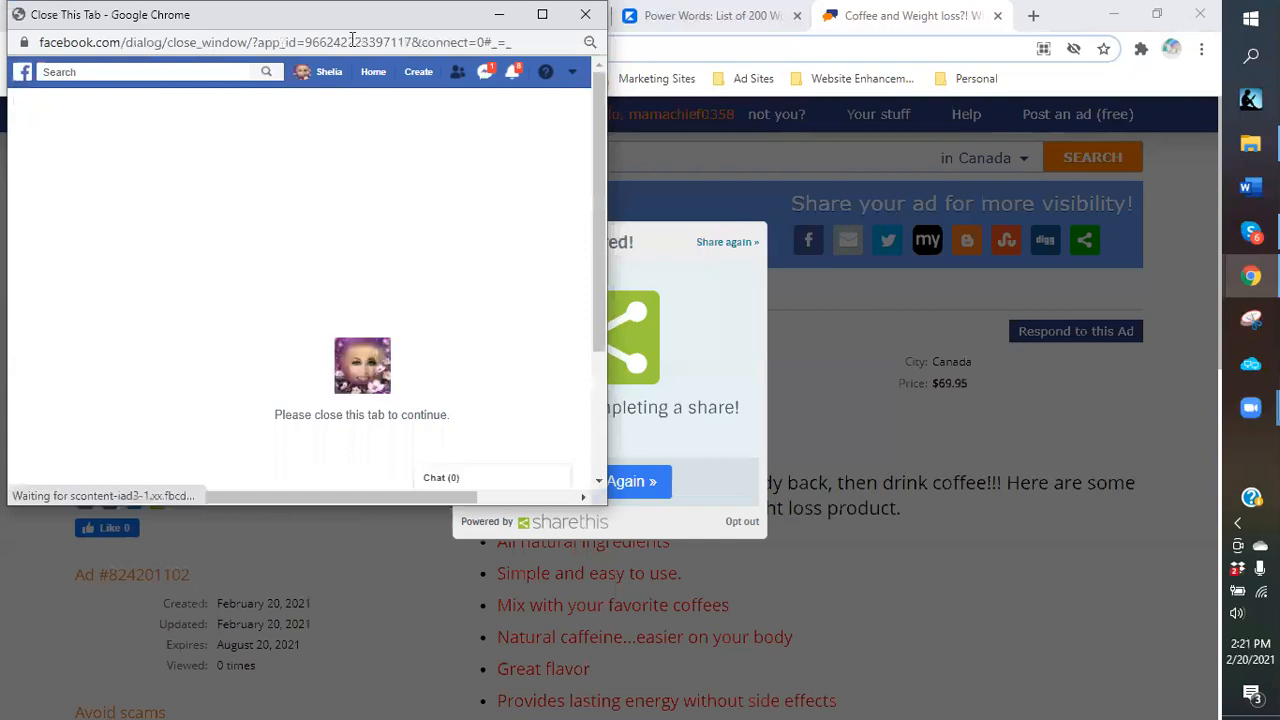
click(600, 485)
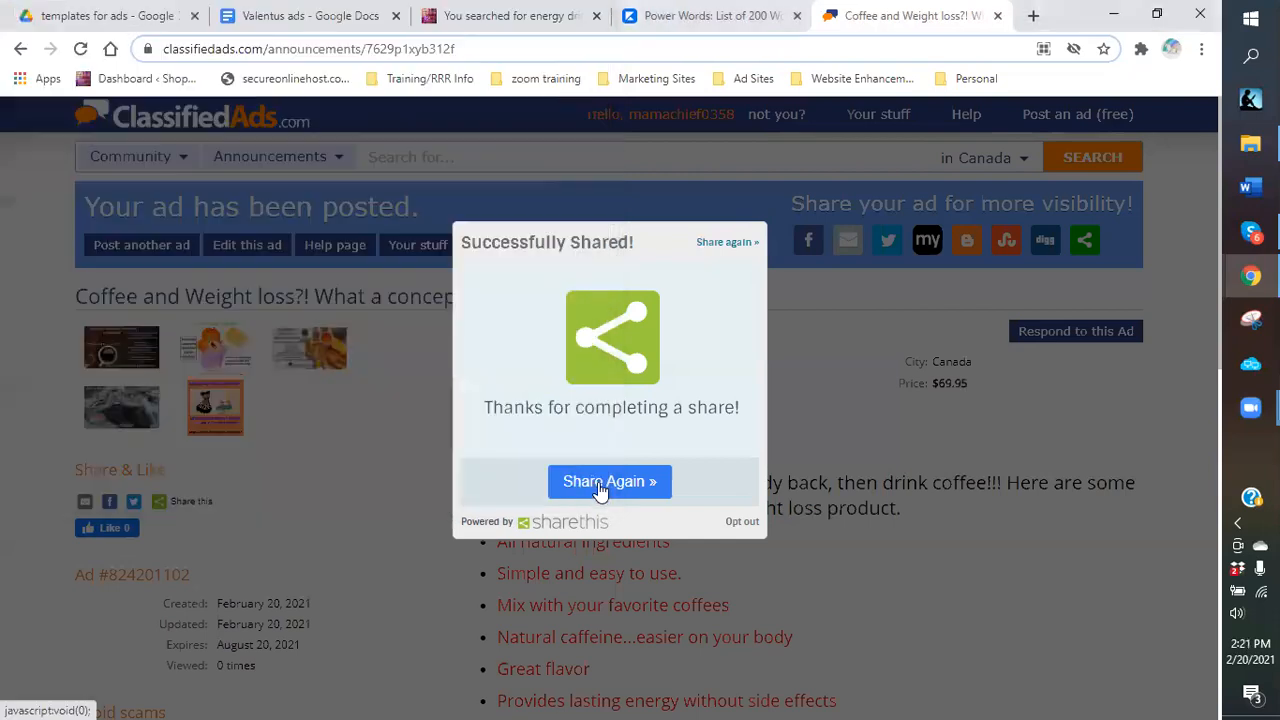
Share the ad to Twitter, adding 'Great way to lose weight!!! Check it out!!!' after the link.
click(604, 483)
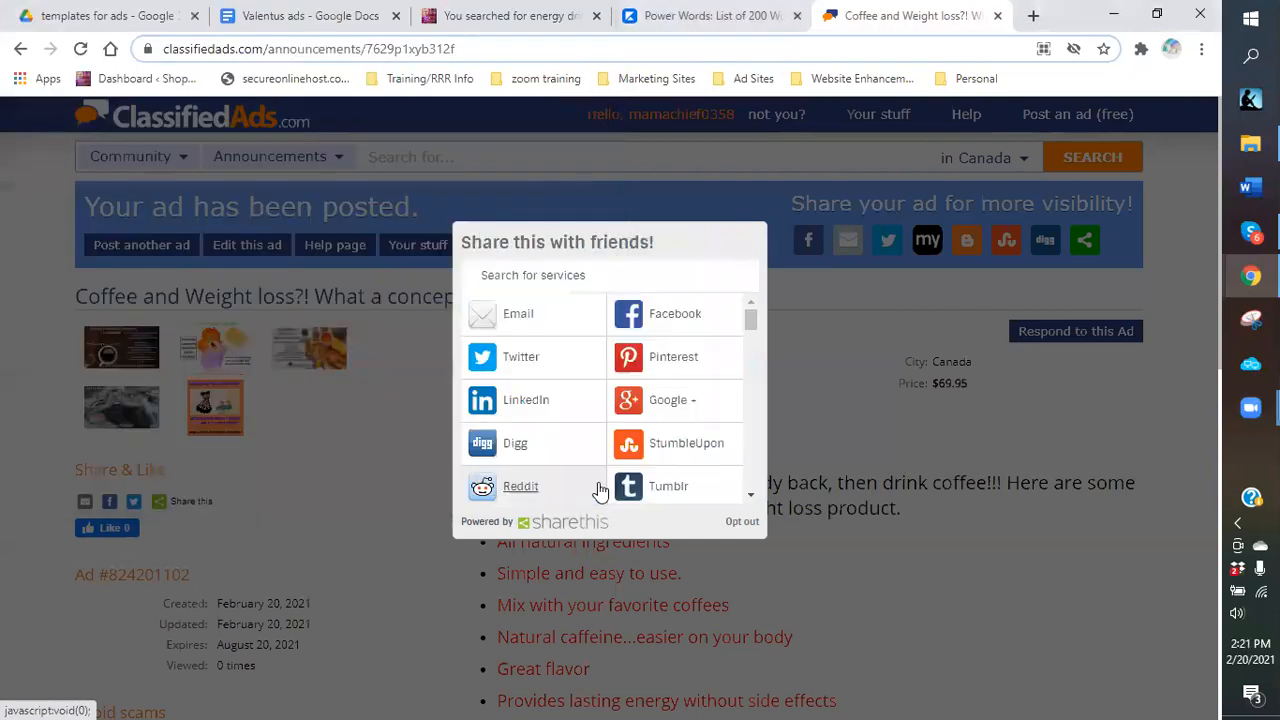
click(541, 364)
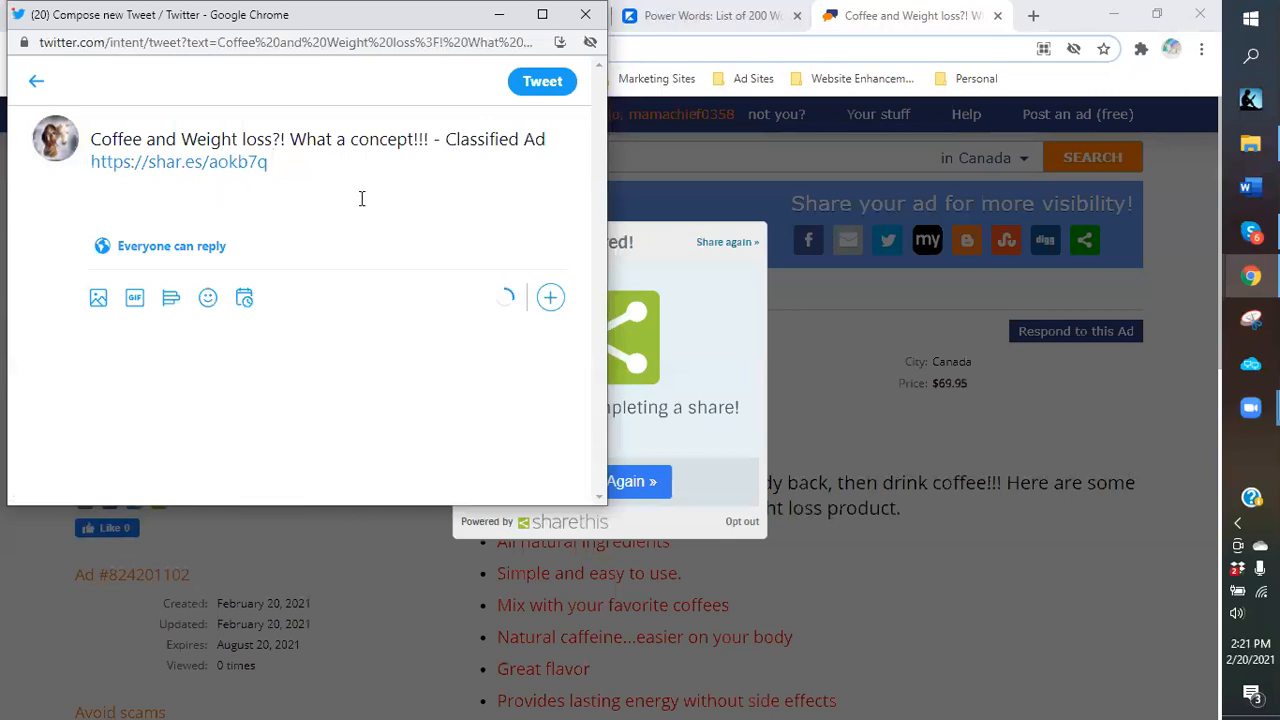
text(-)
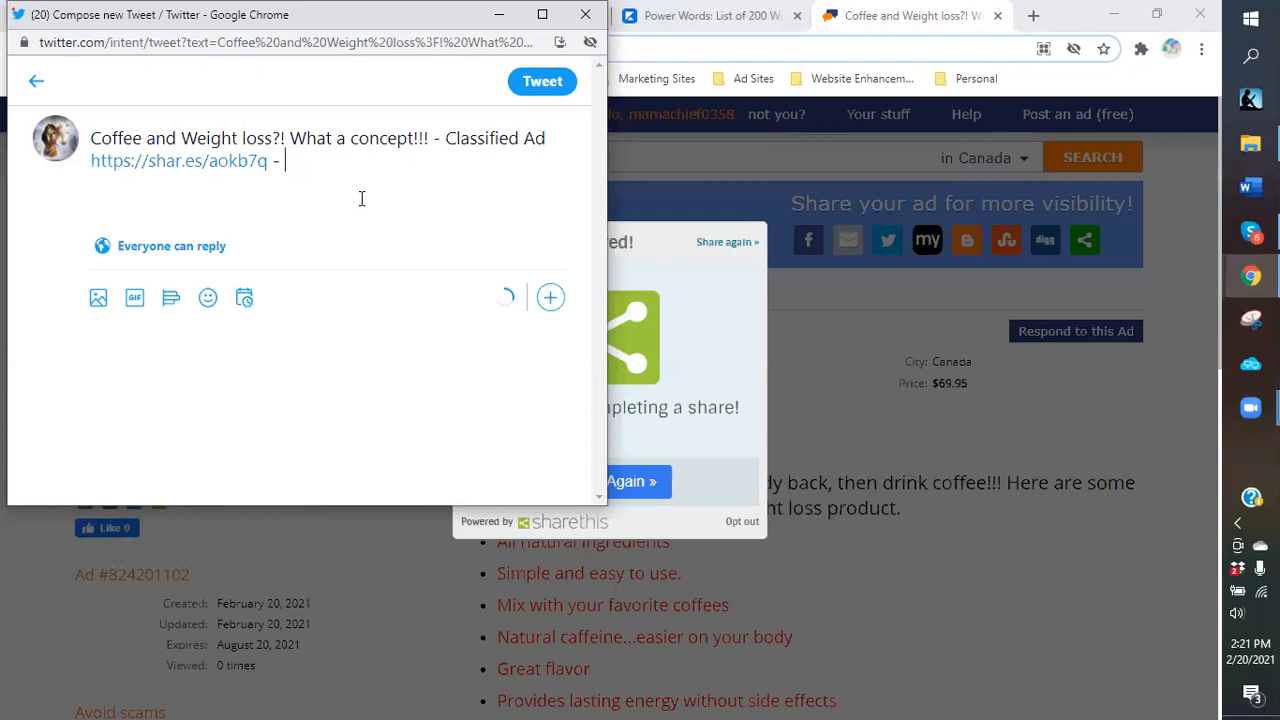
text( Great way to lose weight)
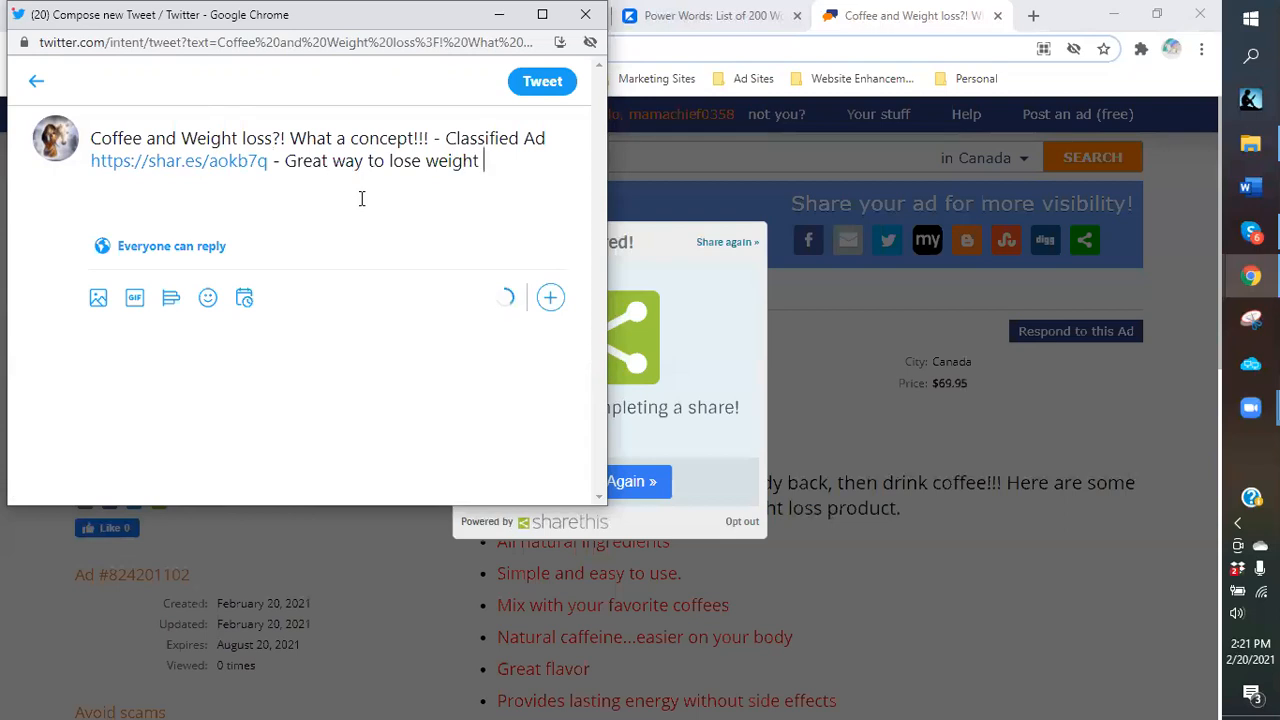
key(BackSpace)
text(!!! c)
key(BackSpace)
text(Check it out)
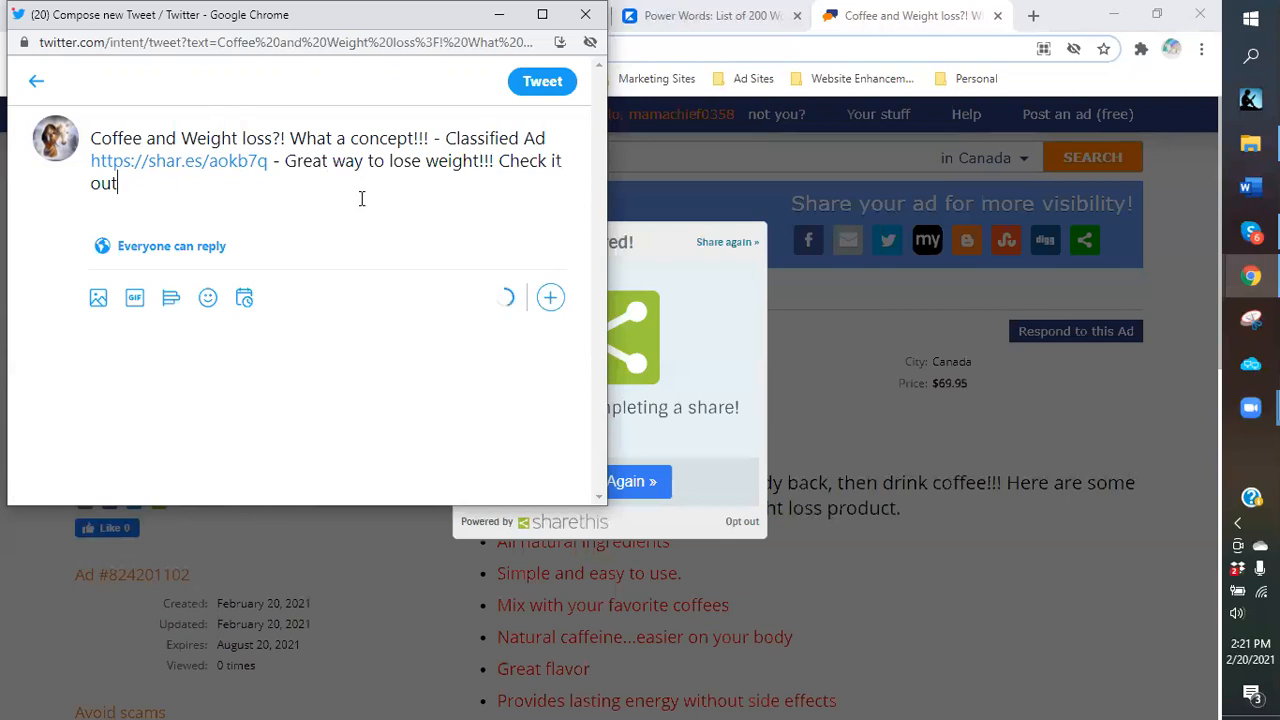
click(131, 200)
text(!!!)
Attach the coffee image and send the tweet.
click(98, 300)
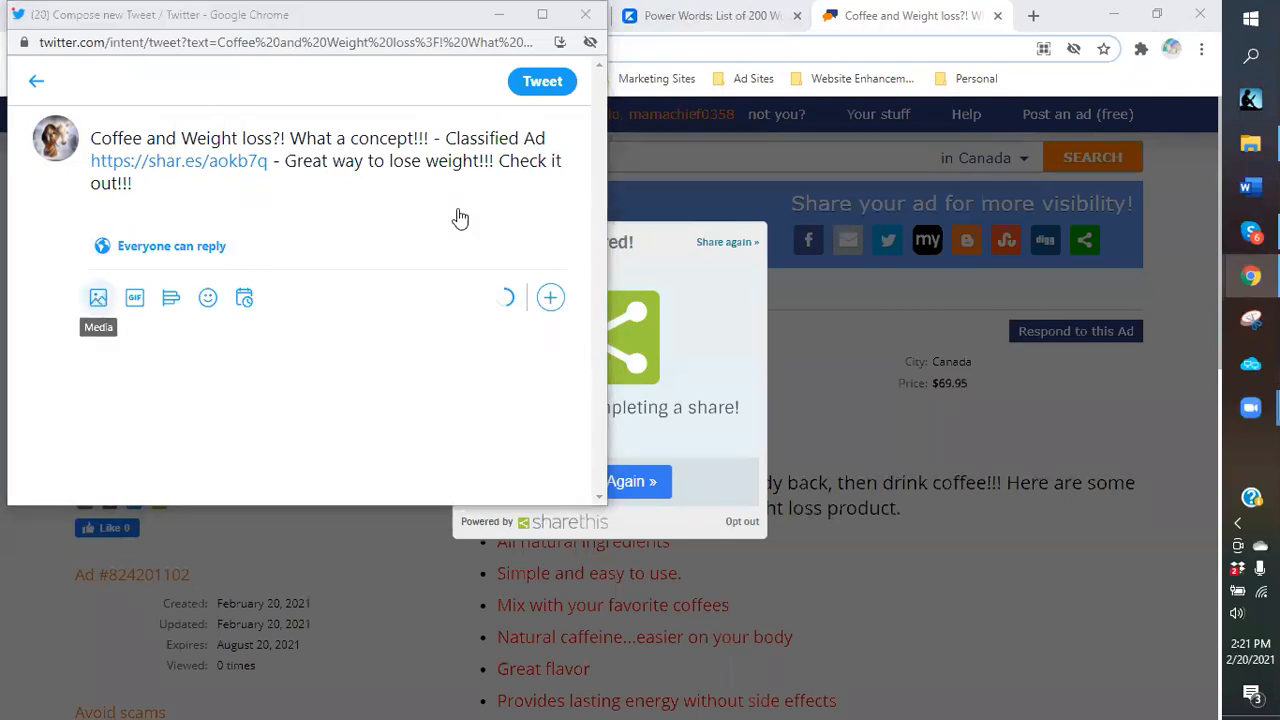
double_click(357, 187)
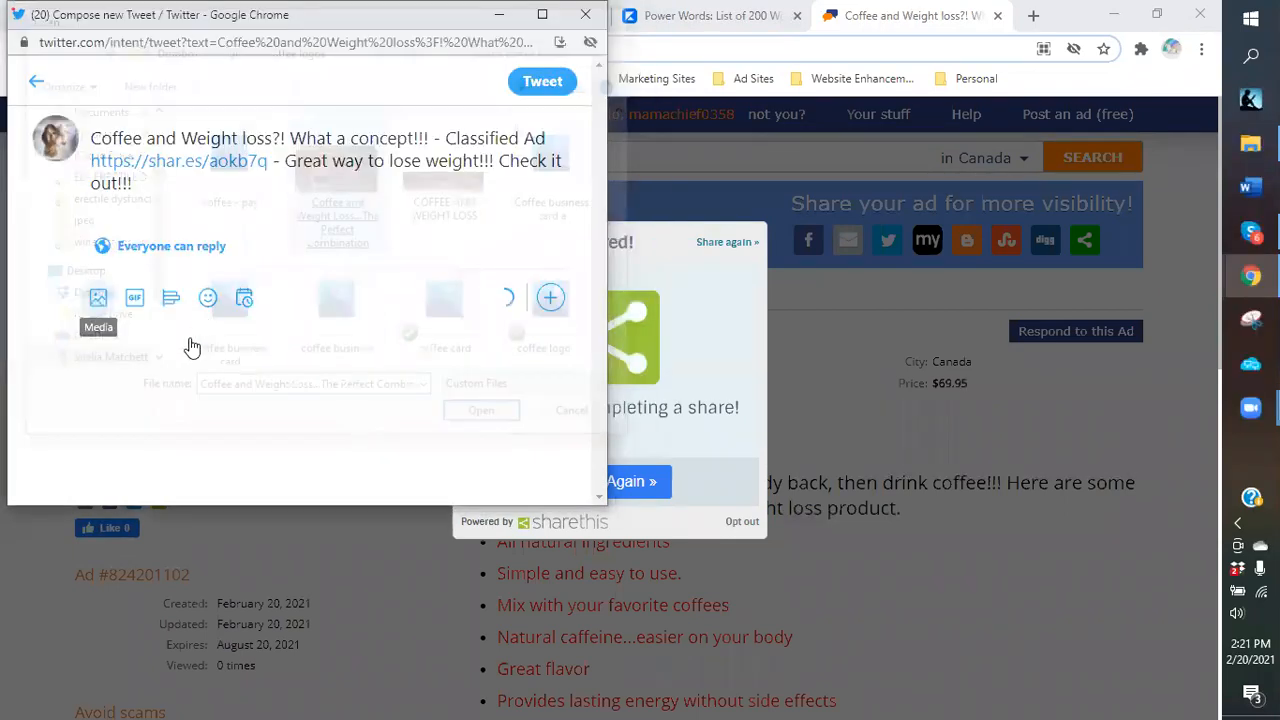
click(537, 86)
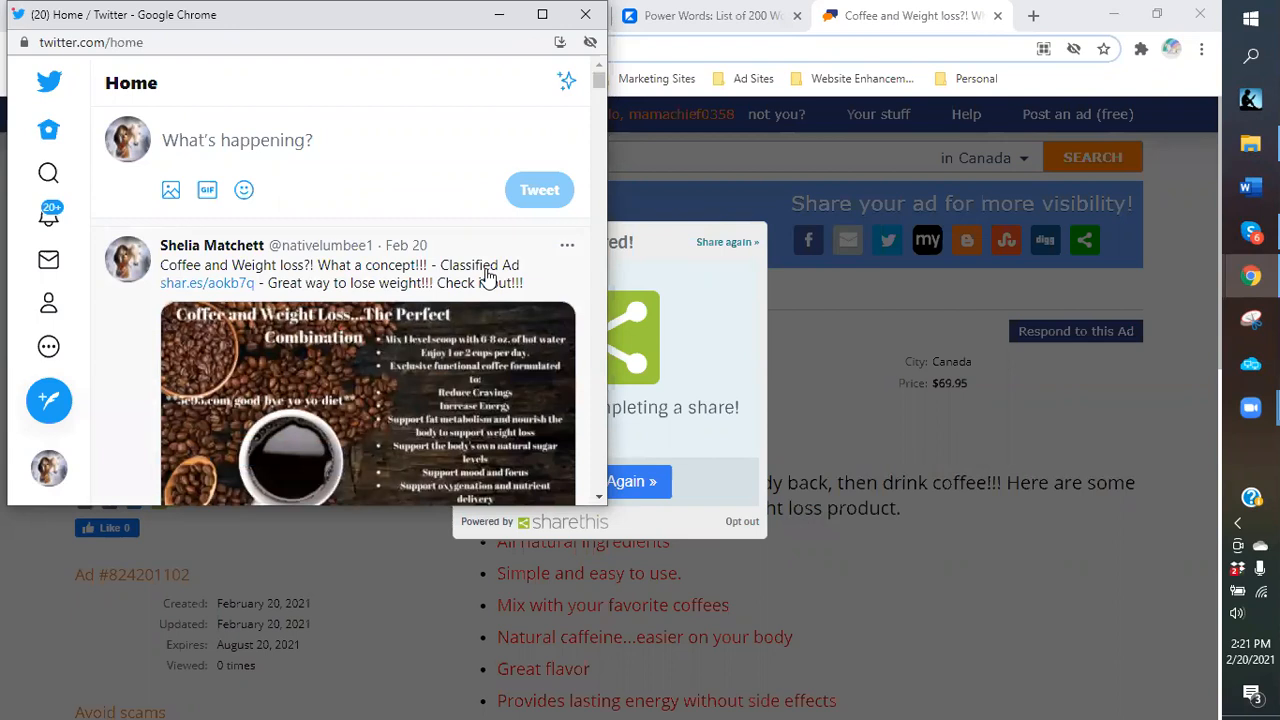
Open the shared ad link and scroll through its title, images, description and order link.
click(182, 287)
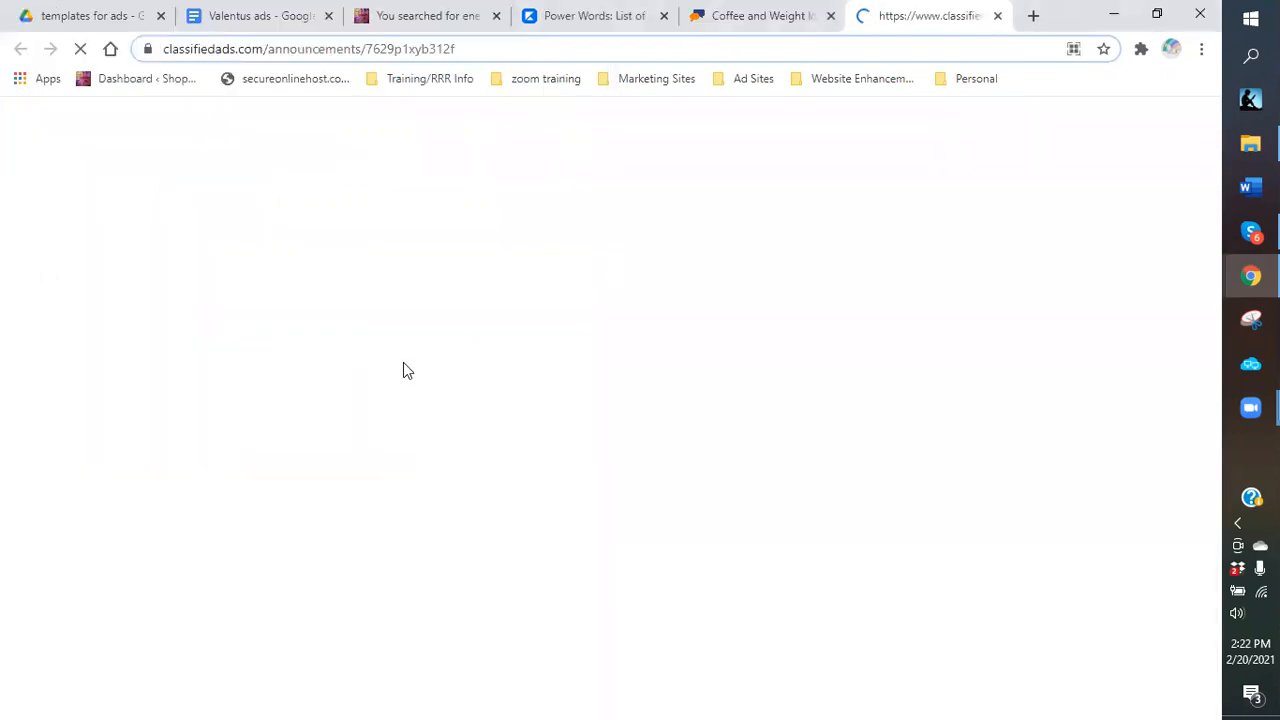
scroll(395, 390, down, 2)
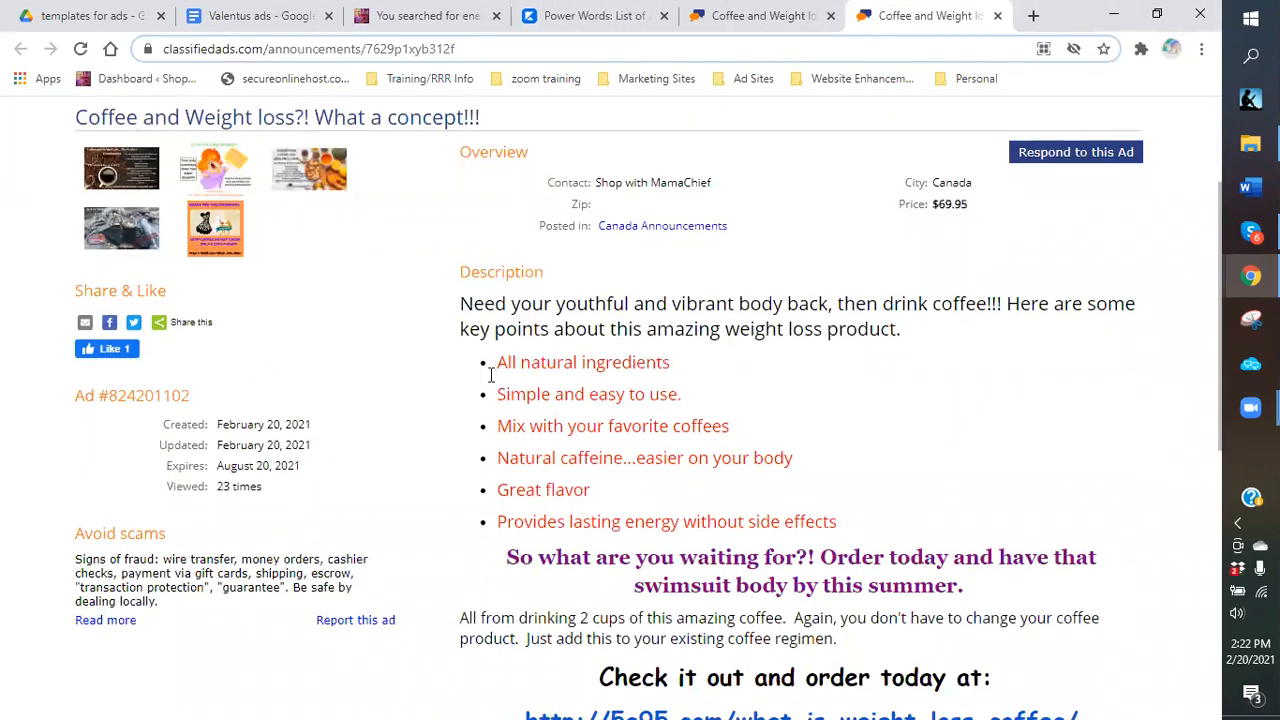
scroll(494, 365, down, 3)
scroll(433, 322, up, 4)
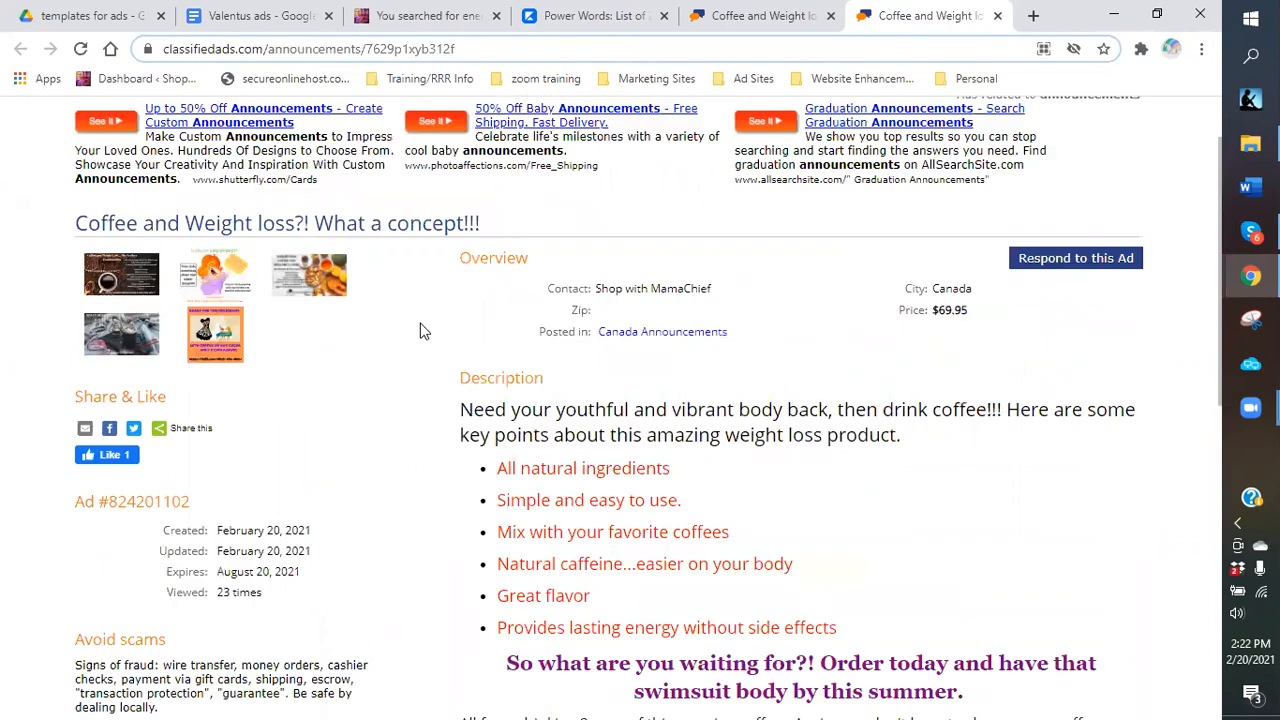
scroll(371, 309, down, 1)
scroll(390, 497, up, 2)
scroll(390, 497, down, 2)
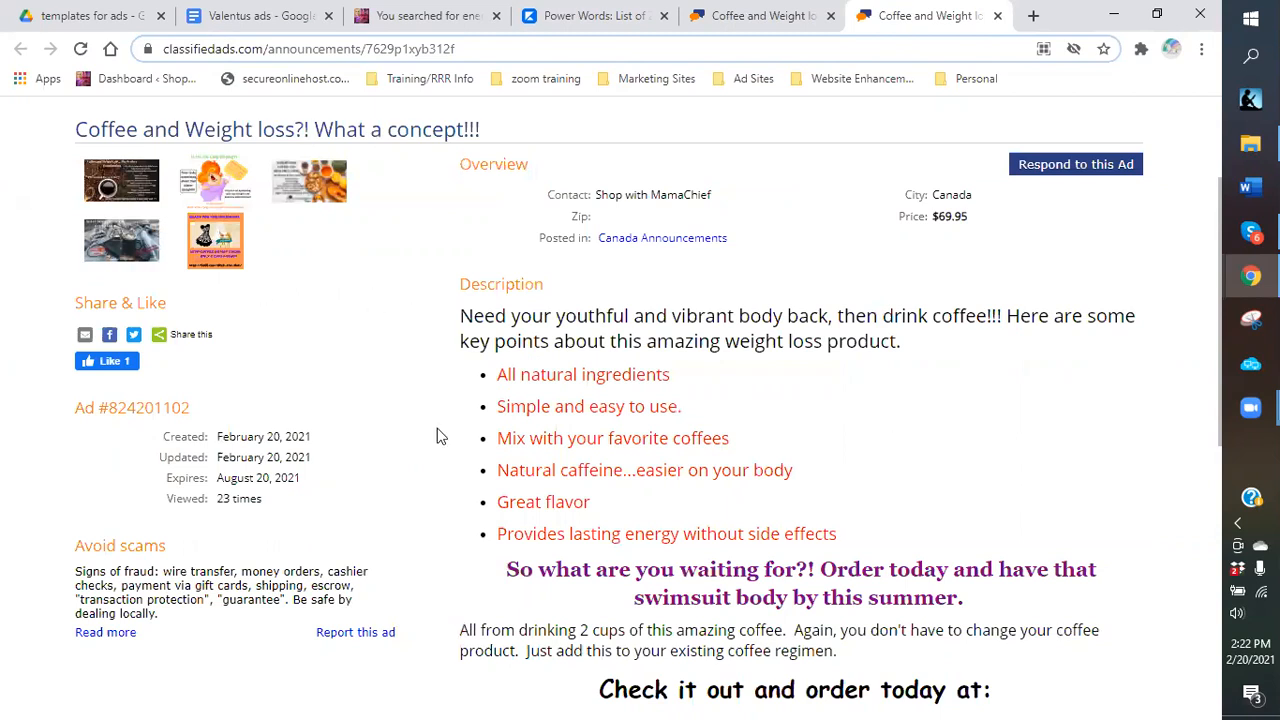
scroll(418, 378, down, 1)
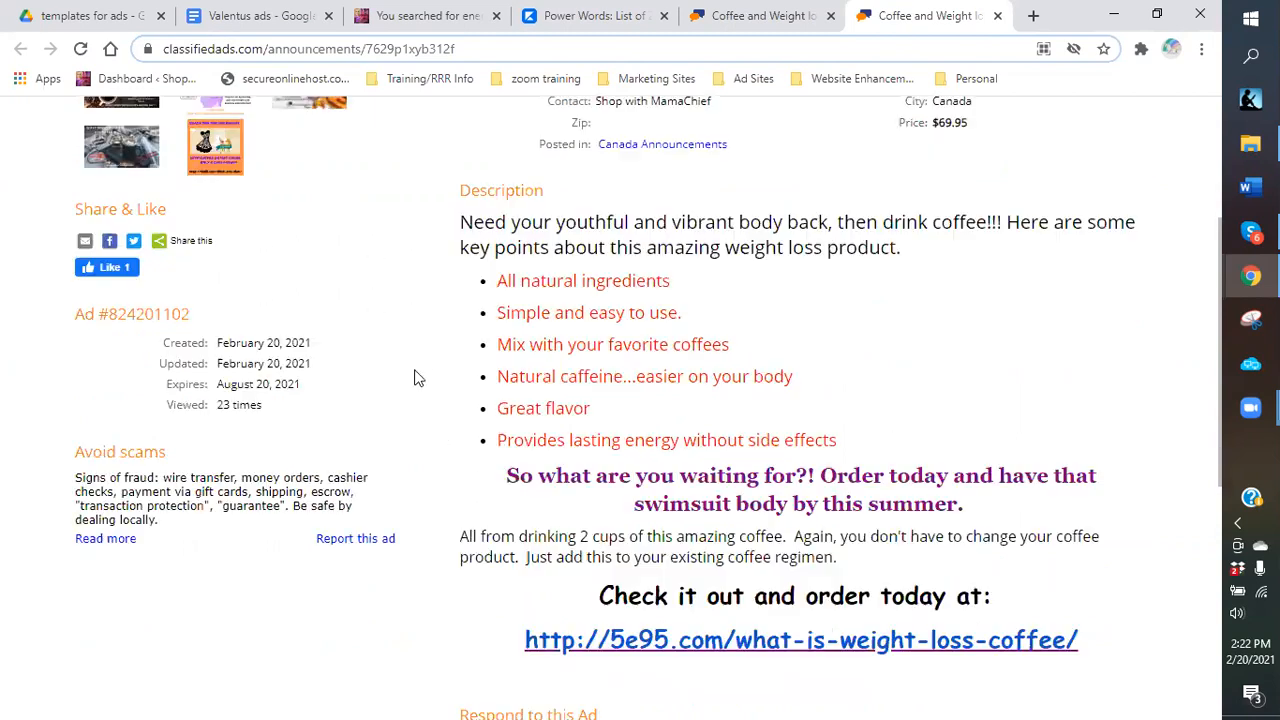
scroll(418, 389, down, 1)
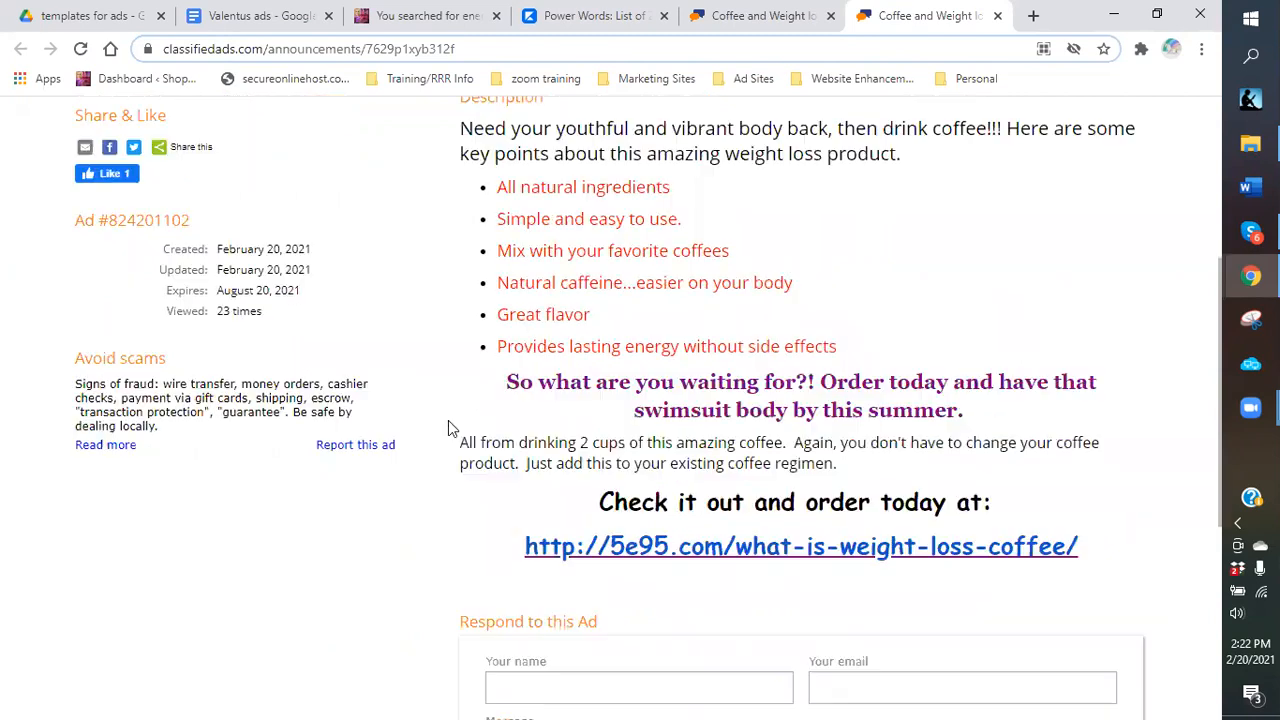
scroll(692, 456, up, 1)
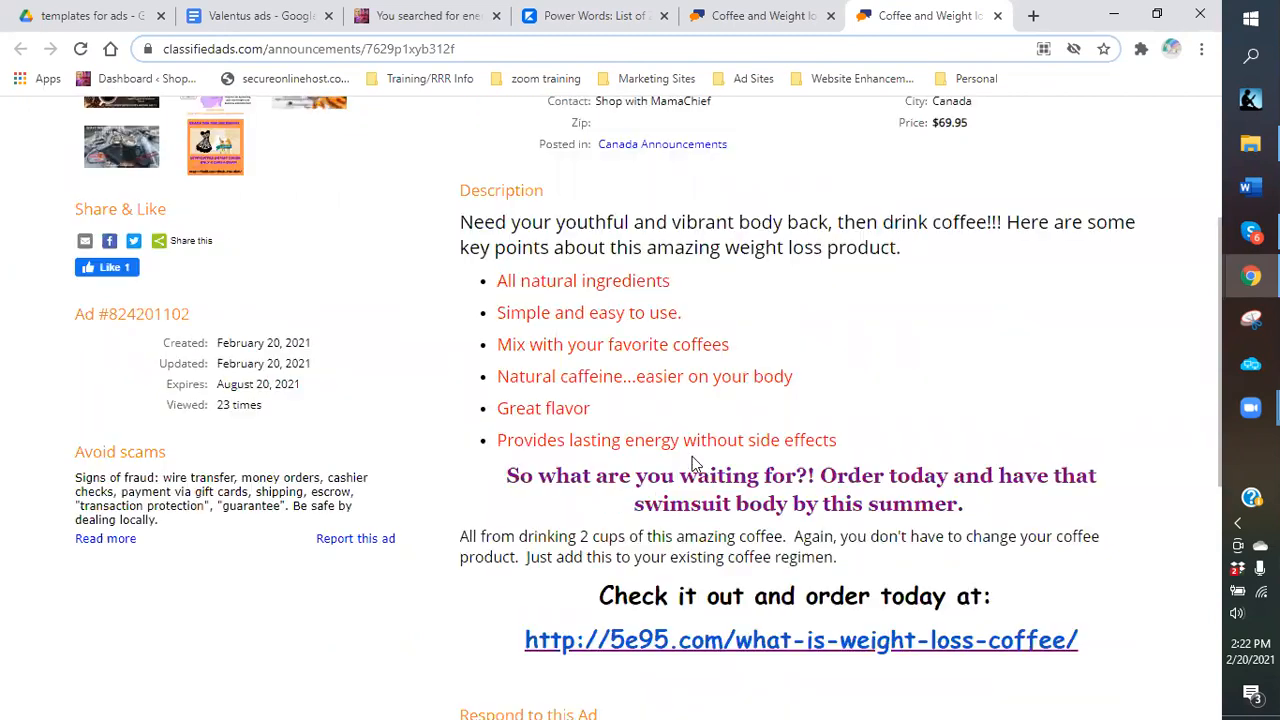
scroll(755, 420, up, 1)
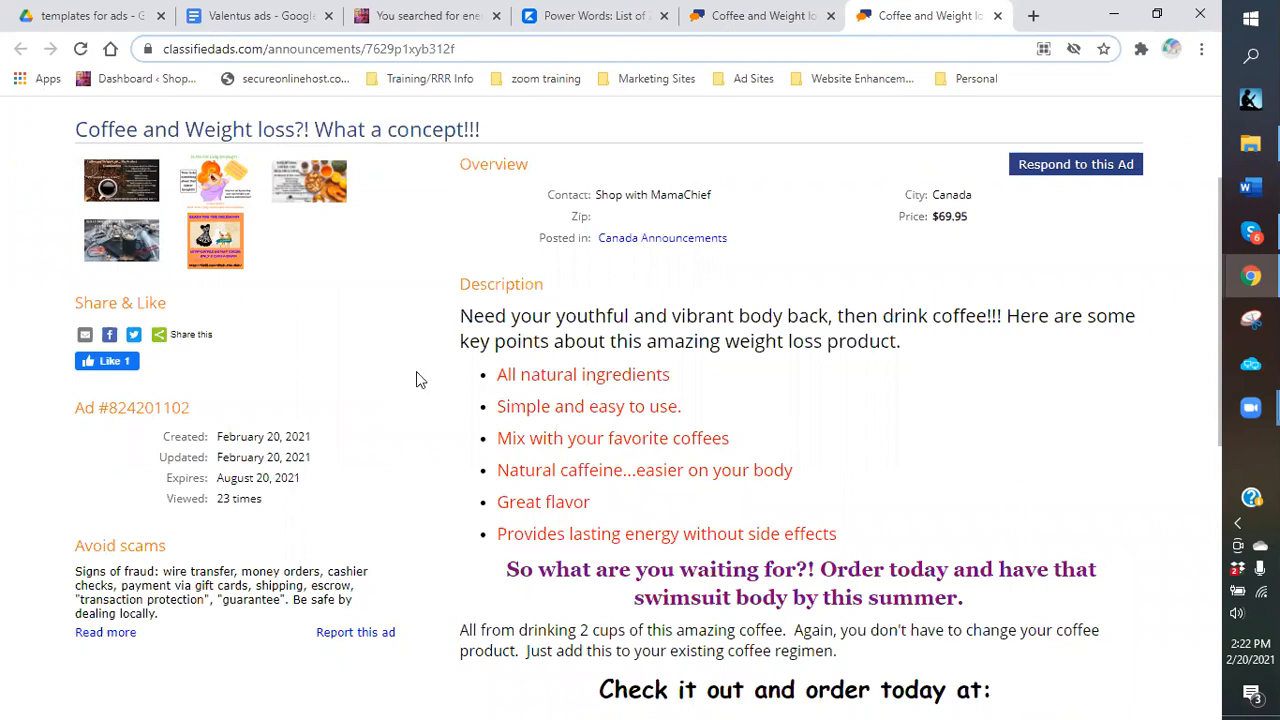
scroll(425, 405, up, 2)
scroll(486, 465, down, 3)
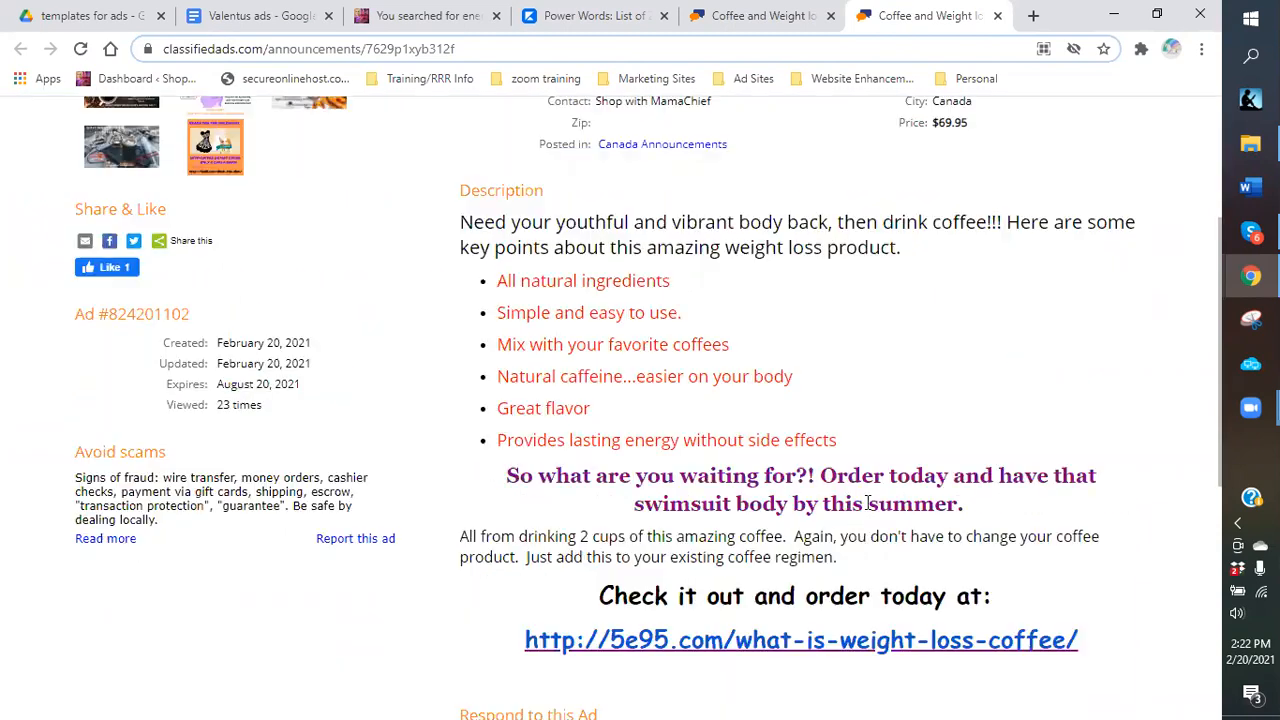
scroll(798, 488, down, 2)
Open the ad's weight-loss coffee link, close the duplicate ad tab, and return to the share panel.
click(792, 456)
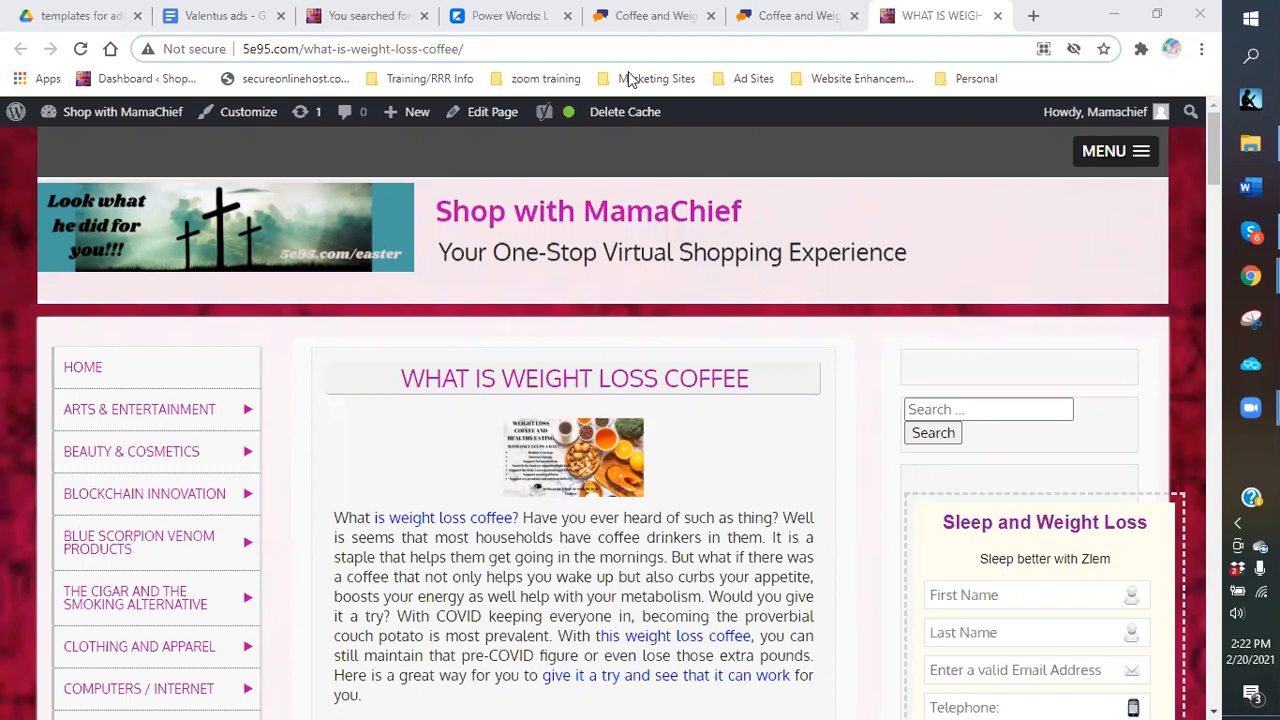
click(785, 16)
click(855, 16)
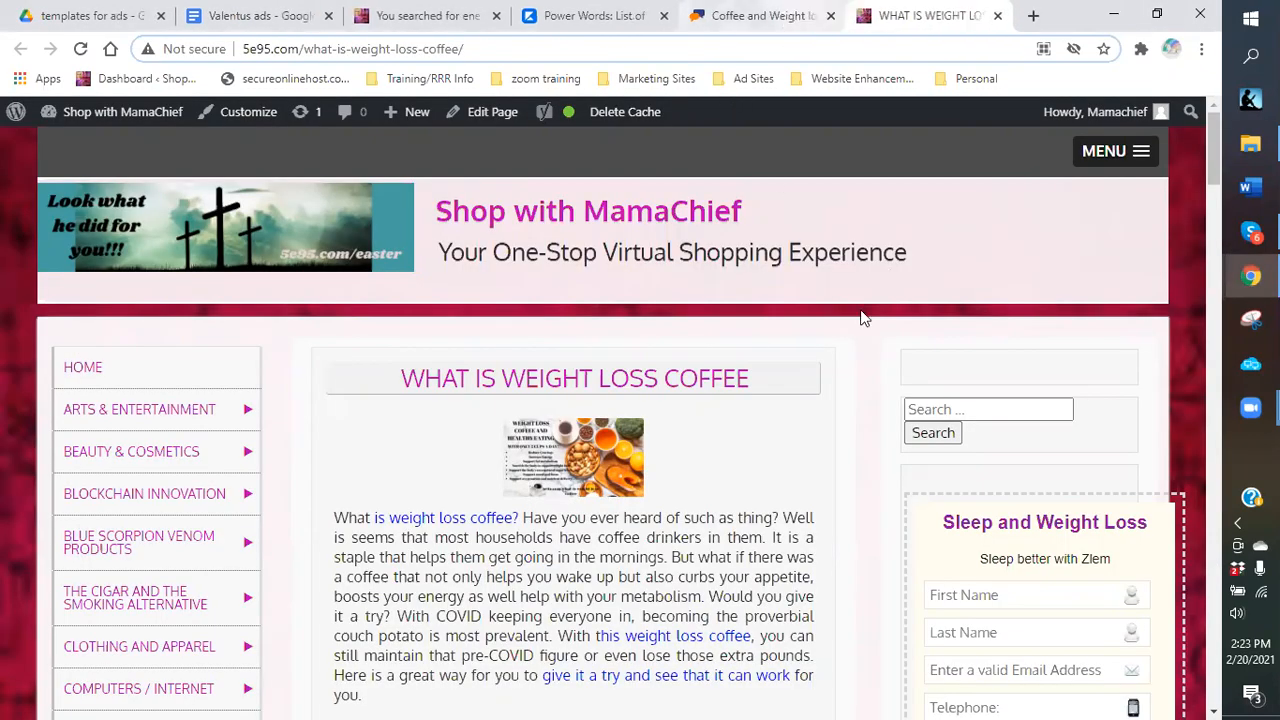
key(ctrl+shift+Tab)
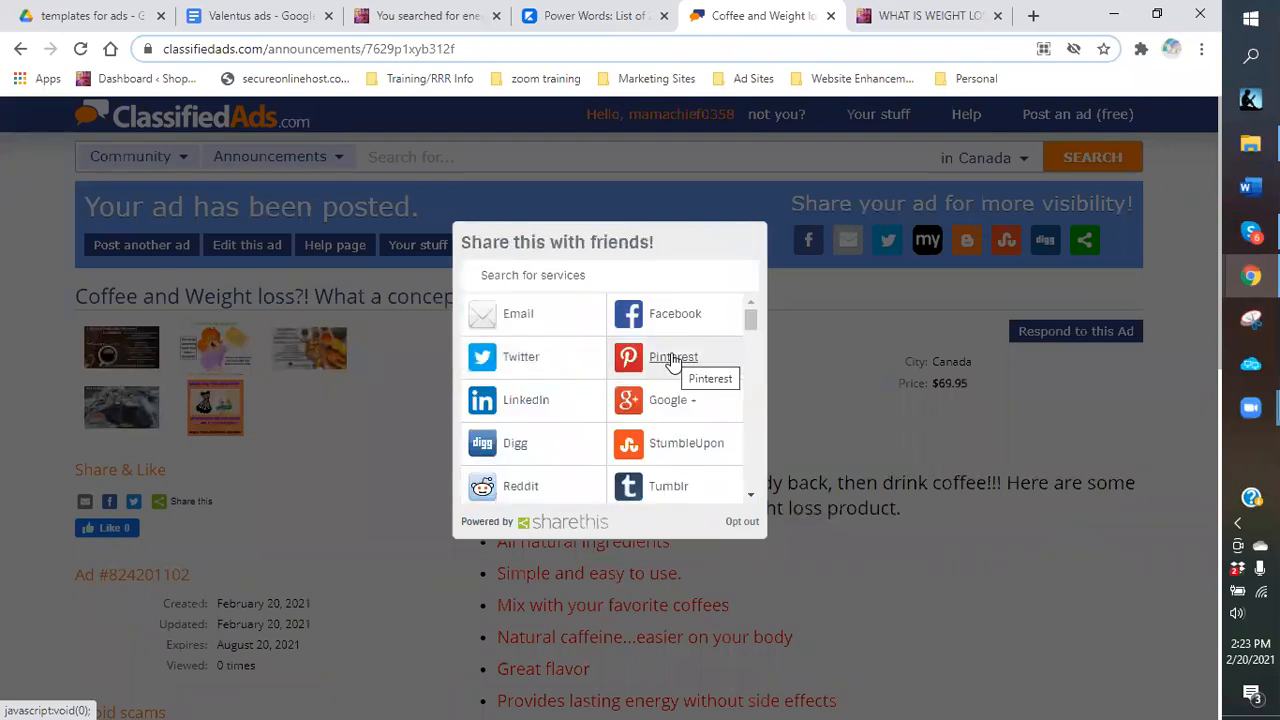
Pick LinkedIn in the ShareThis panel and share the ad as a new post.
click(543, 400)
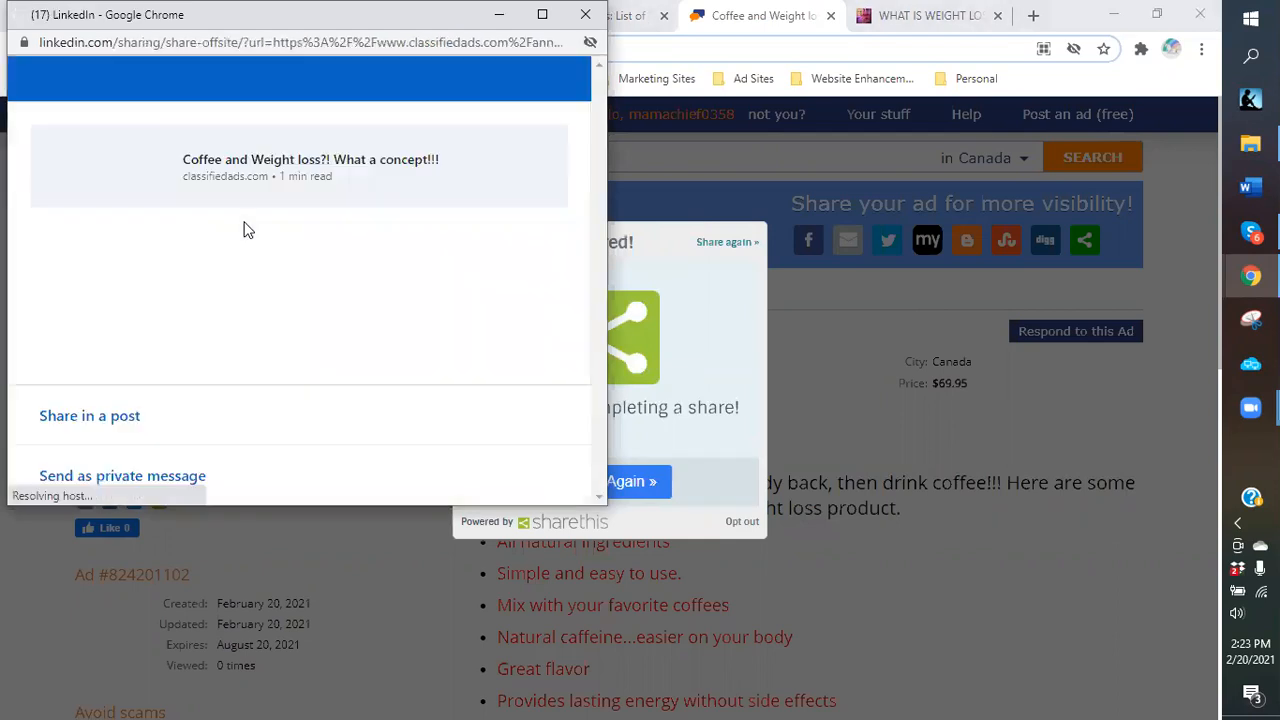
click(75, 418)
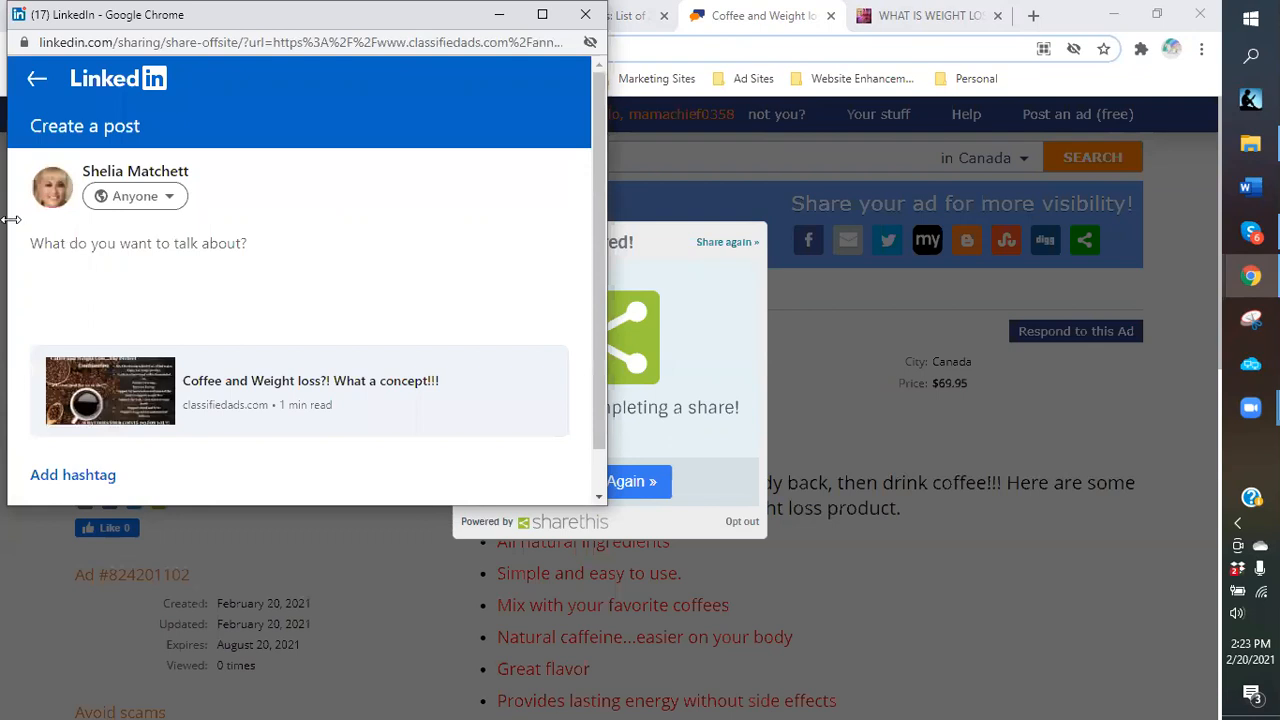
Type the caption 'Looking for a great way to lose those extra pounds? … get those pounds off before the summer begins.'.
text(Looking fo)
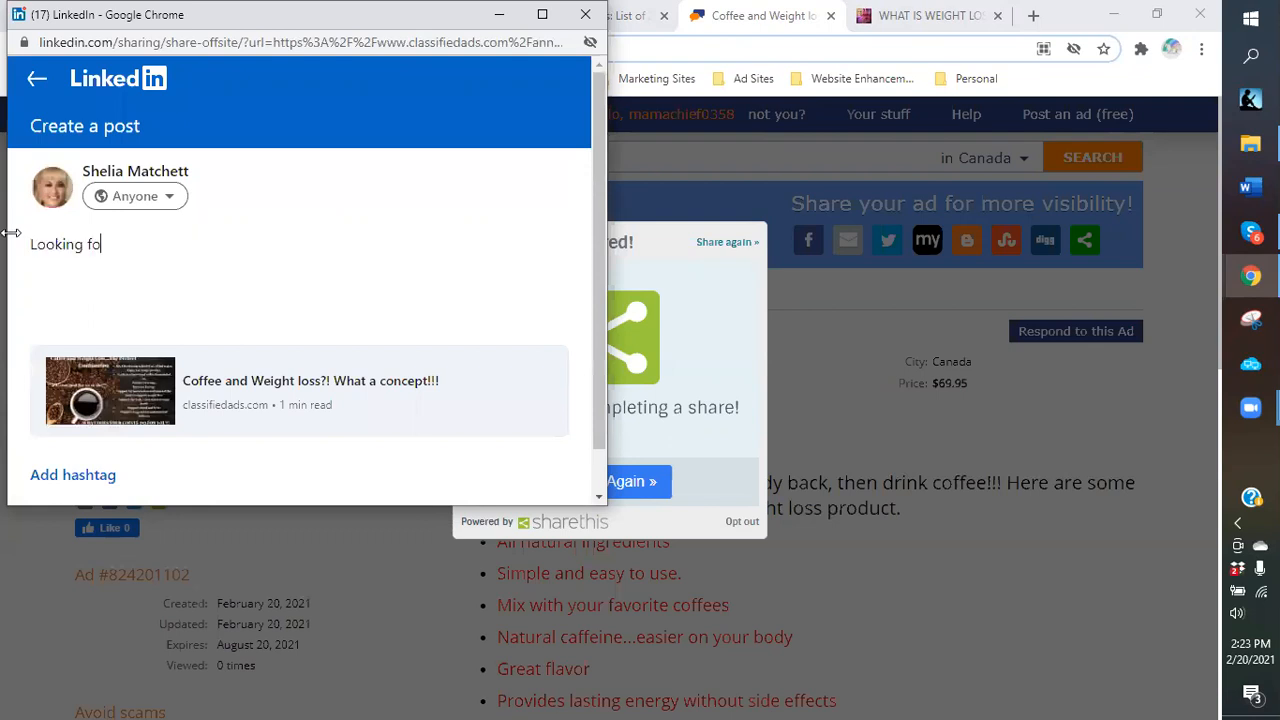
text(r a grewa)
key(BackSpace)
key(BackSpace)
text(at way to lose those )
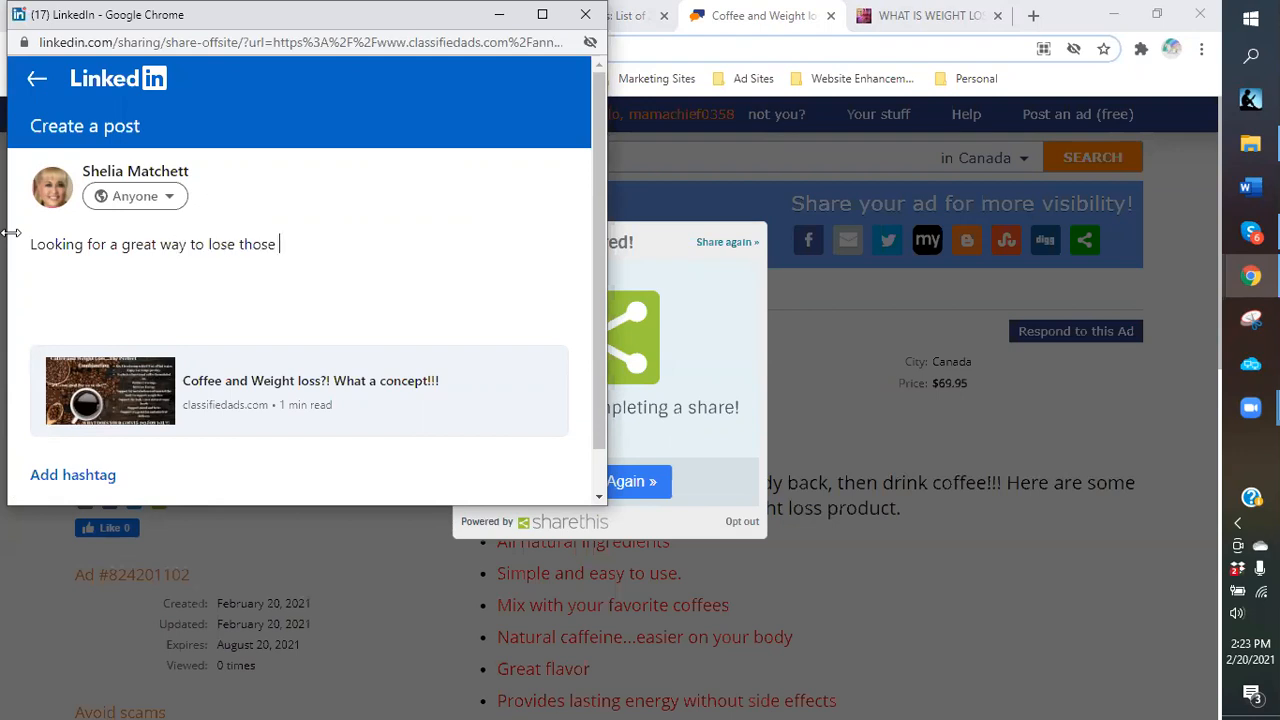
text(extra pounds? Then yo)
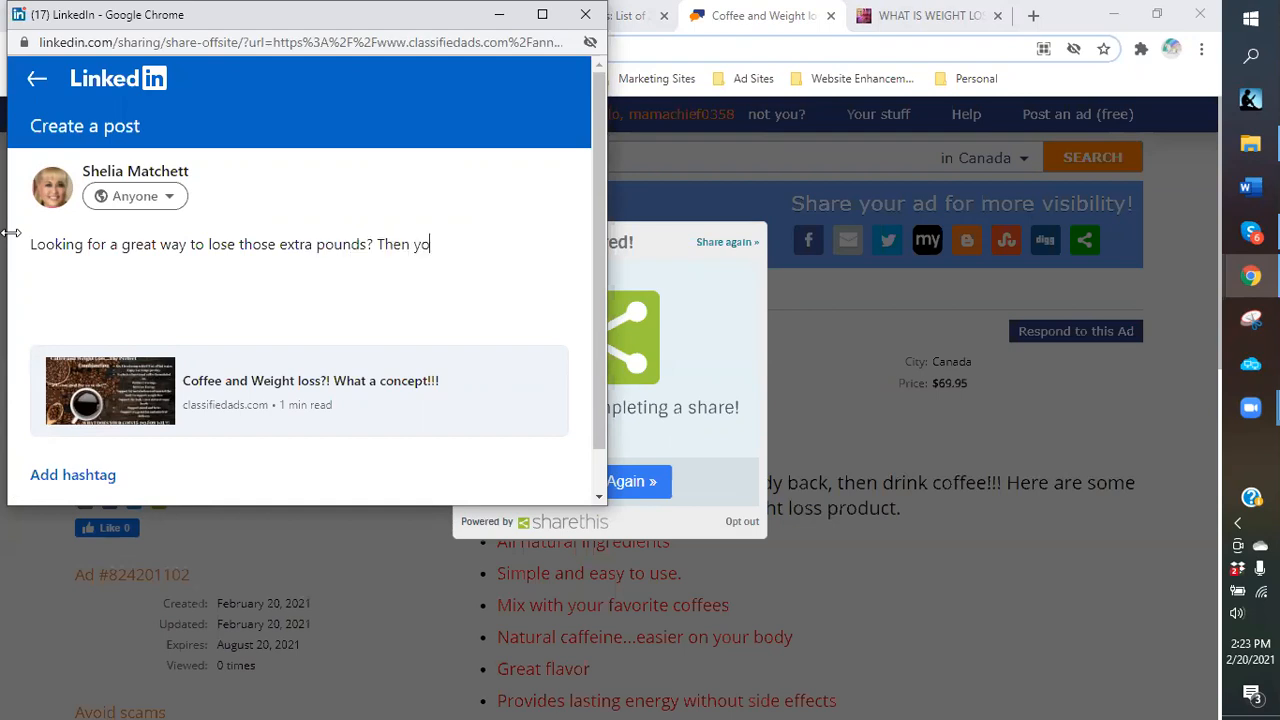
text(u need to read this ad)
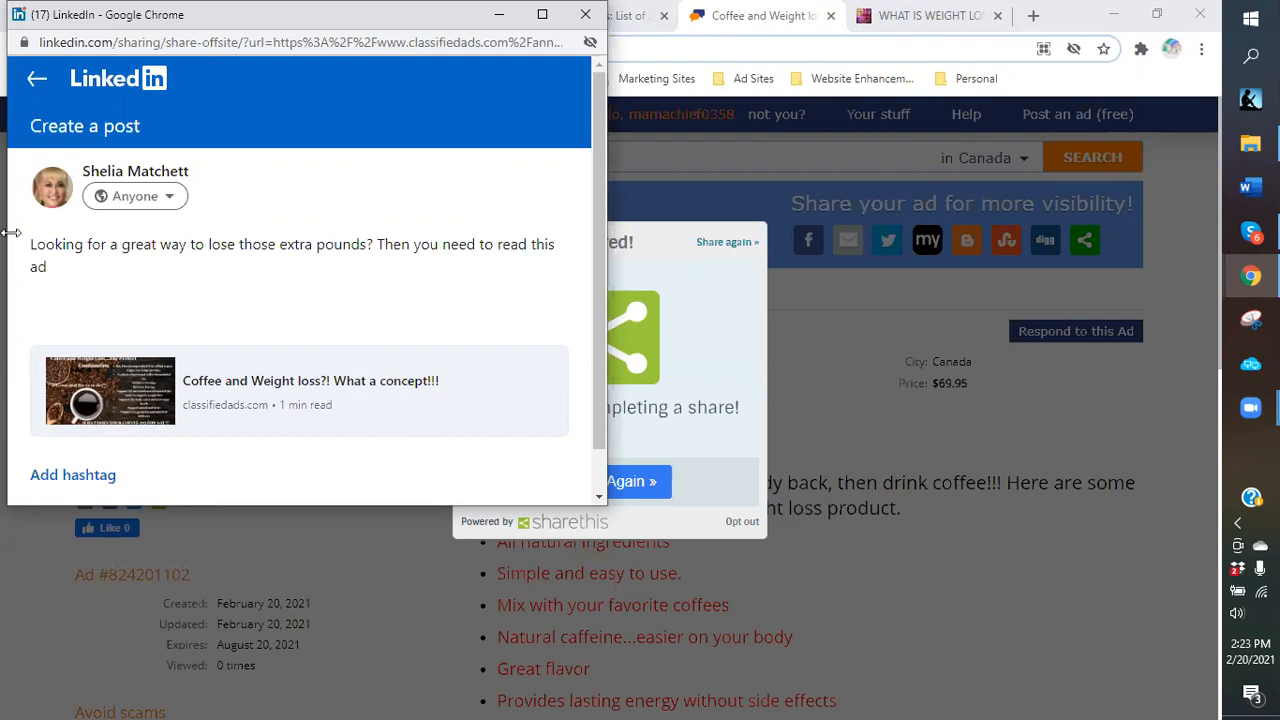
key(BackSpace)
text(rticle.)
text(It may be just what)
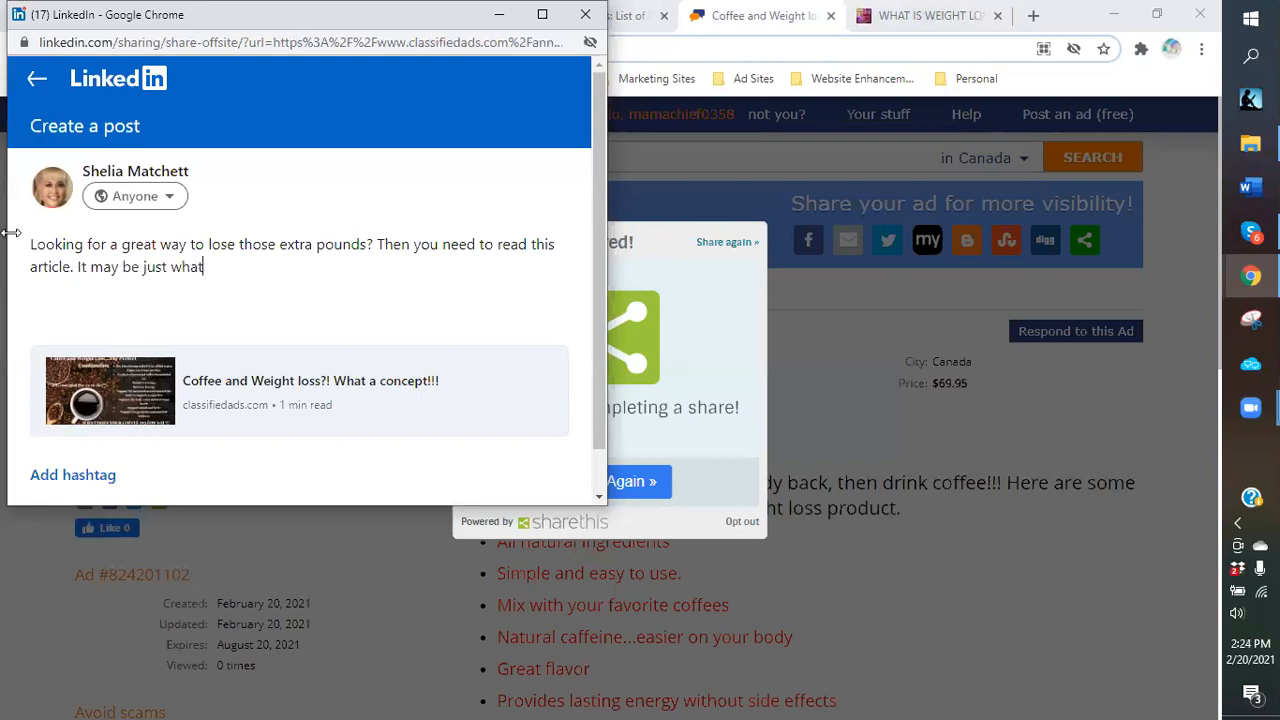
text( you need to get)
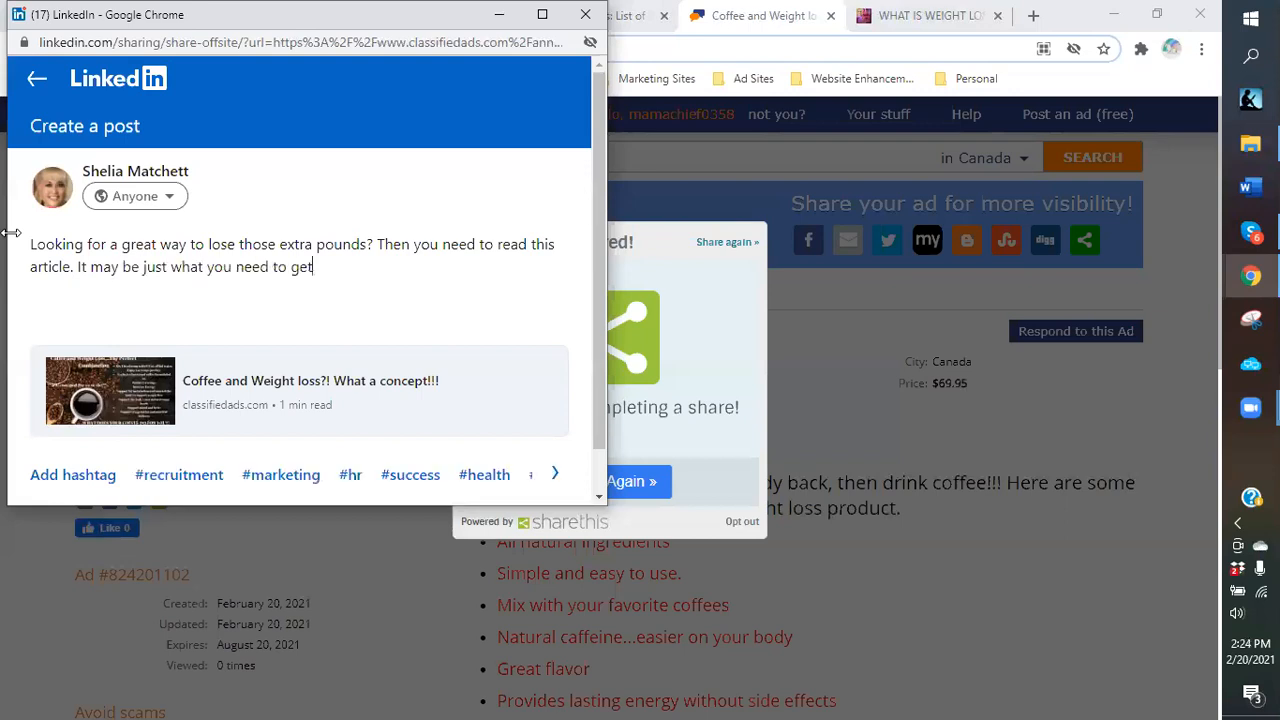
text( those extr)
key(BackSpace)
key(BackSpace)
key(BackSpace)
key(BackSpace)
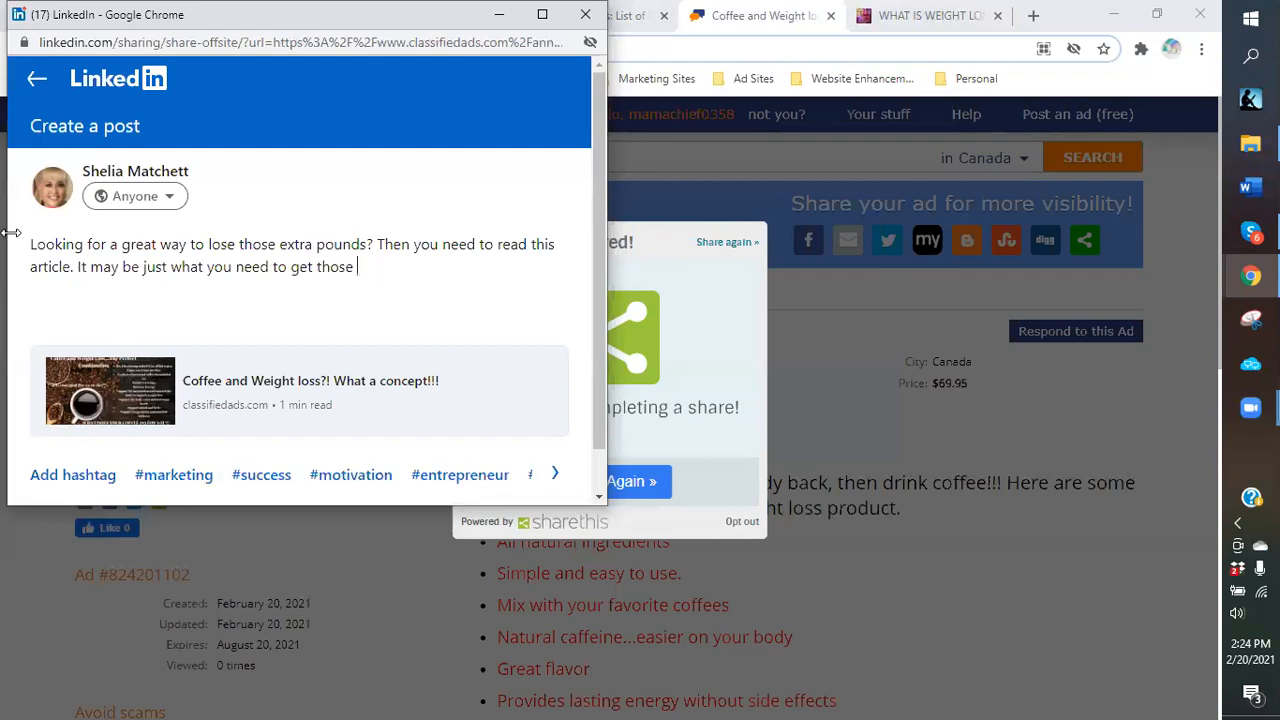
text(pounds off before the)
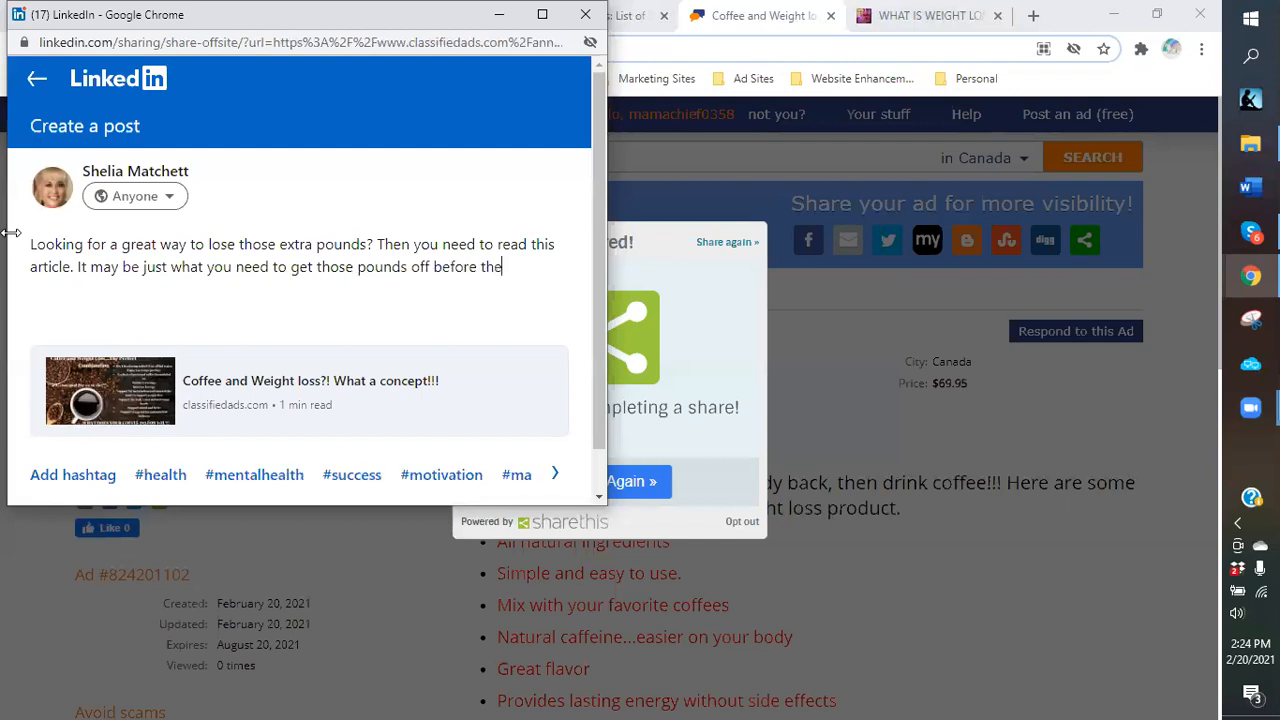
text( summer begins.)
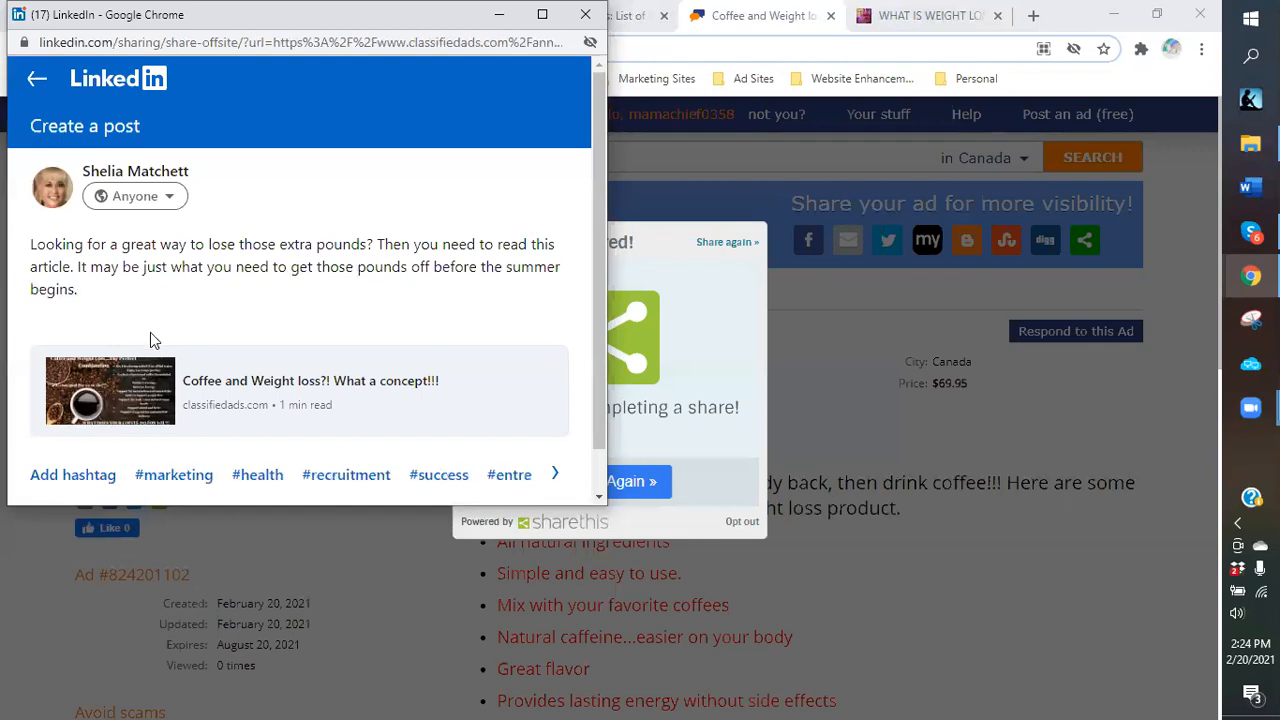
text(  #)
Add the hashtags #coffeeweightloss #weightloss #gethealthy to the LinkedIn post.
text(coffee)
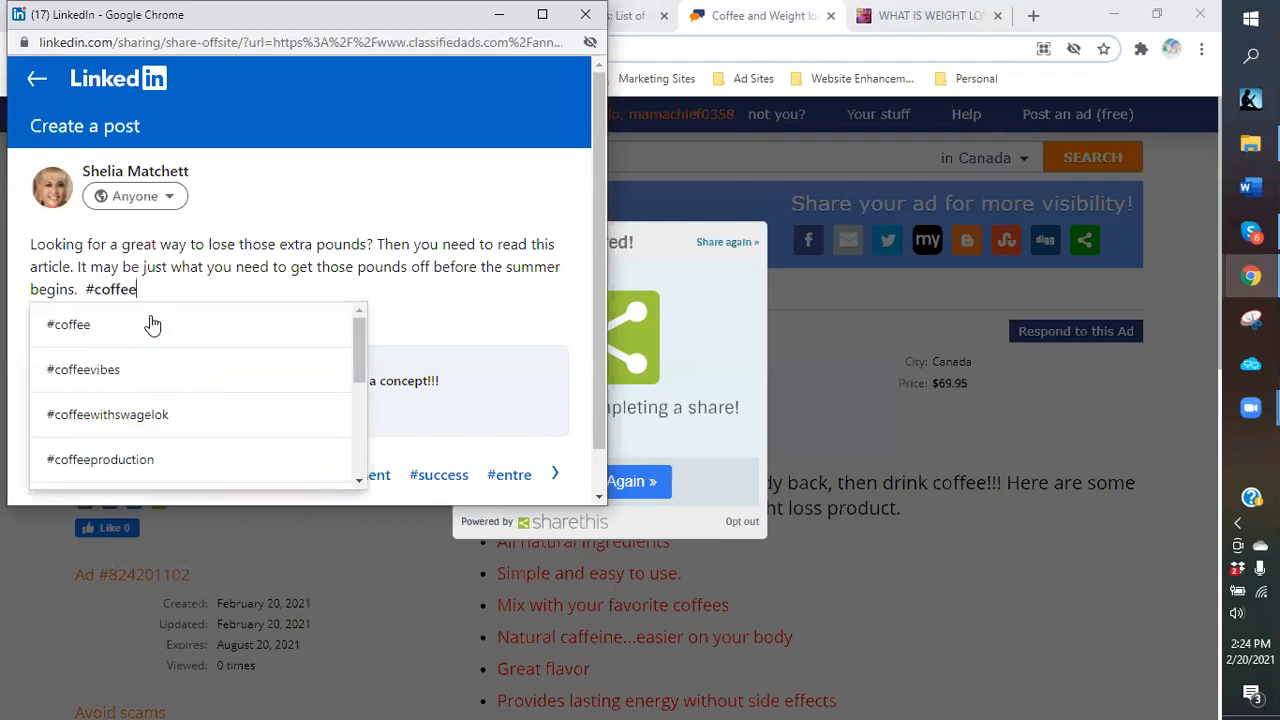
text(lo)
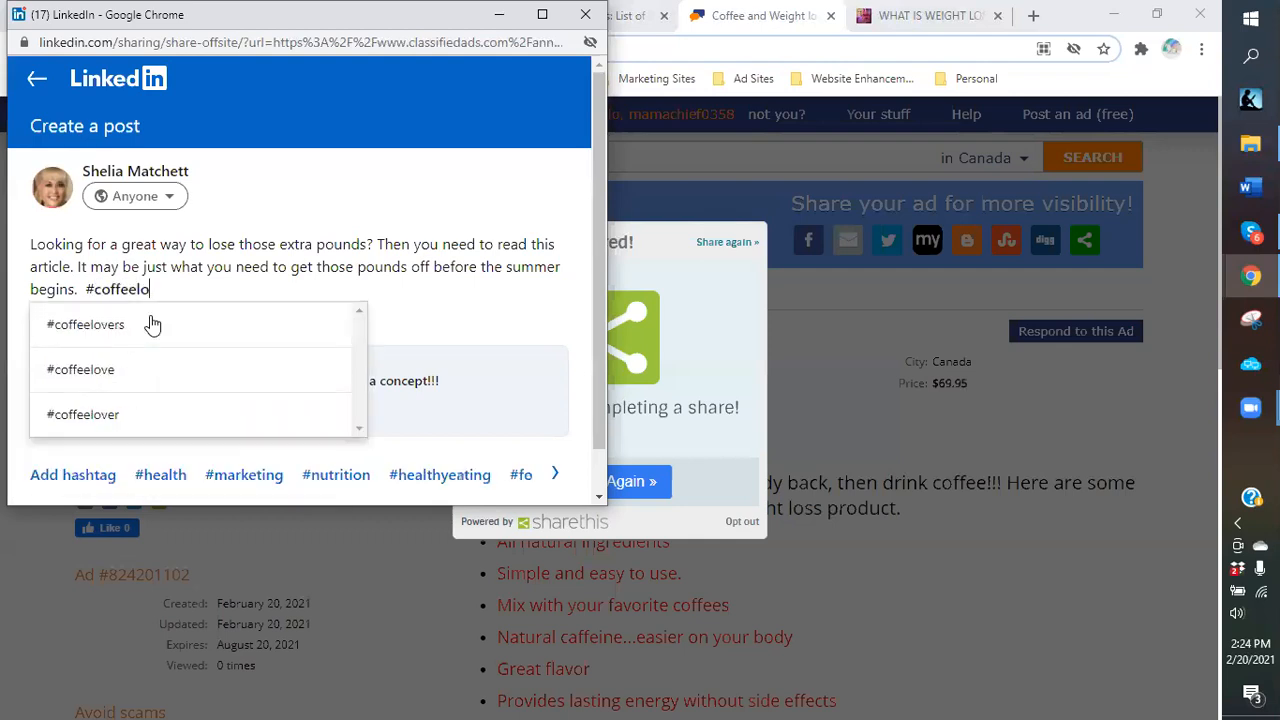
key(BackSpace)
key(BackSpace)
text(weight)
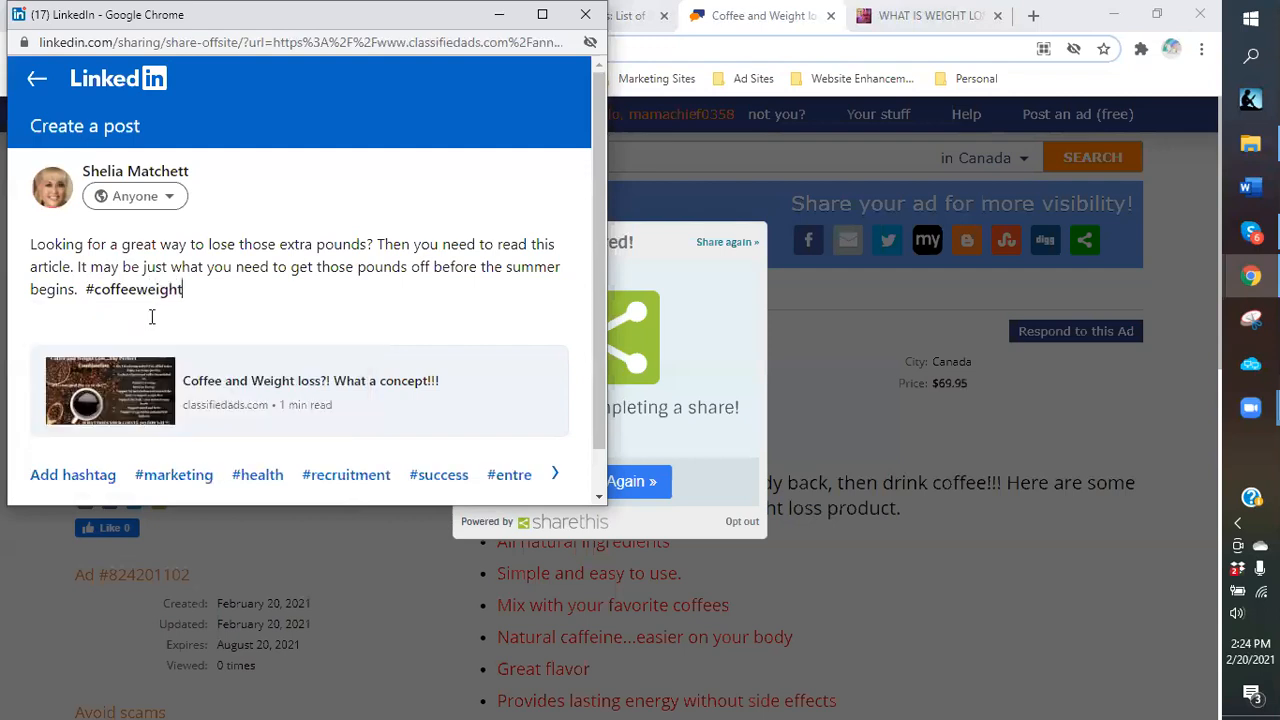
text(loss #weig)
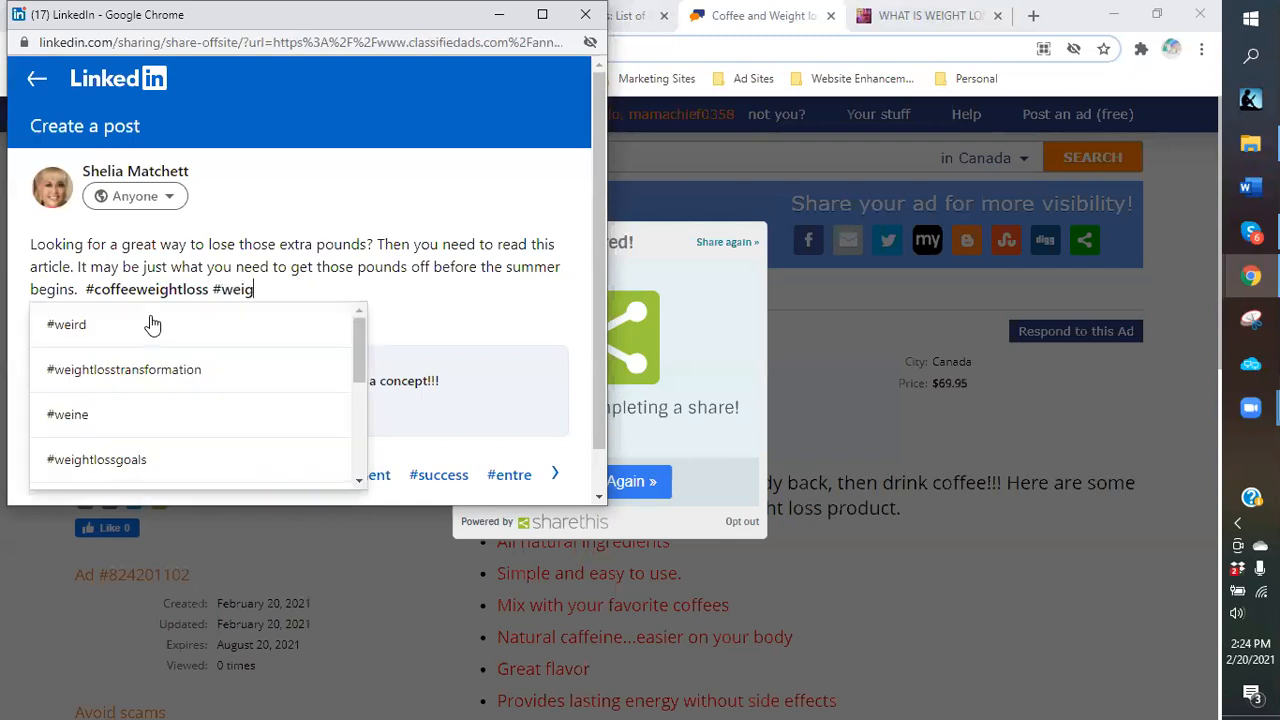
text(htloss )
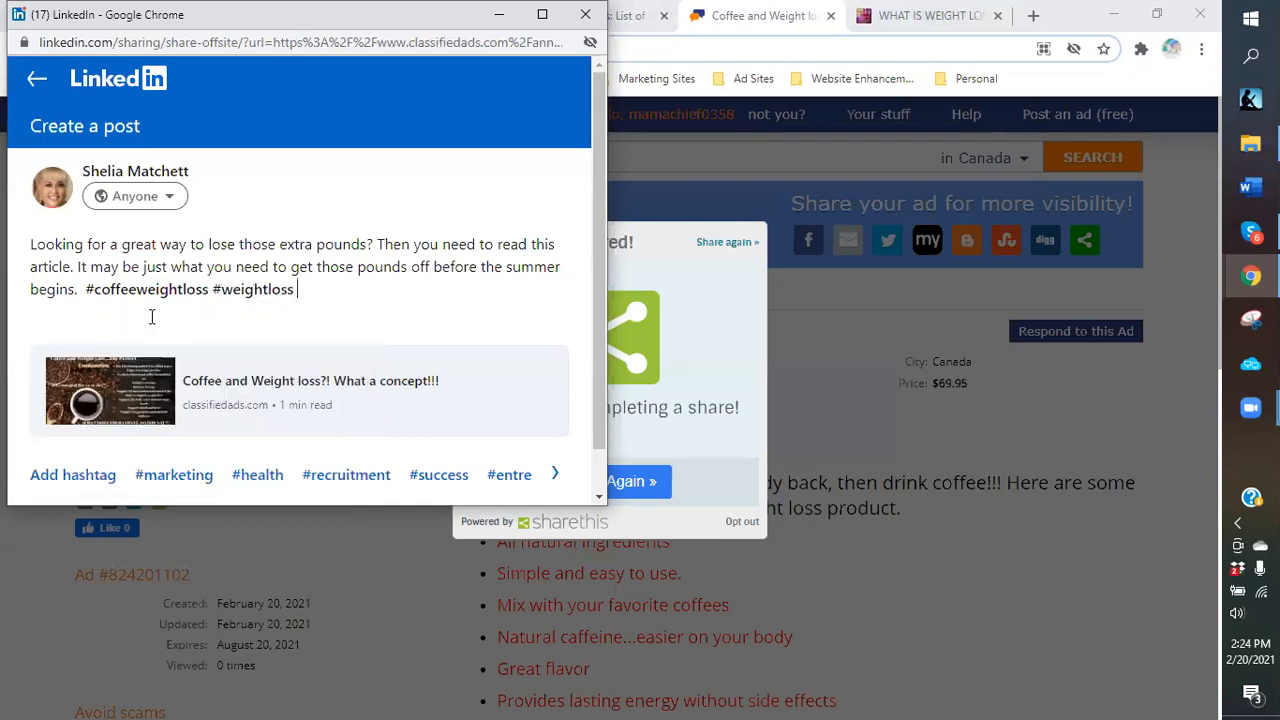
text(#getheal)
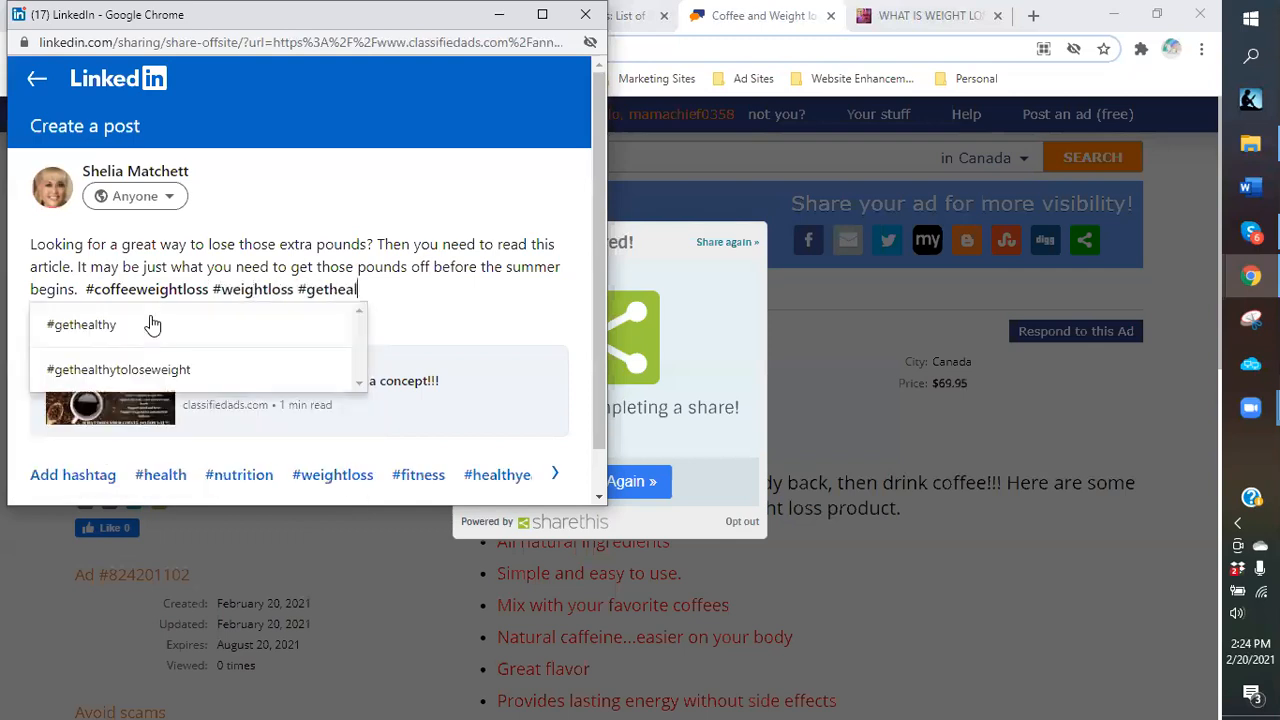
text(thy)
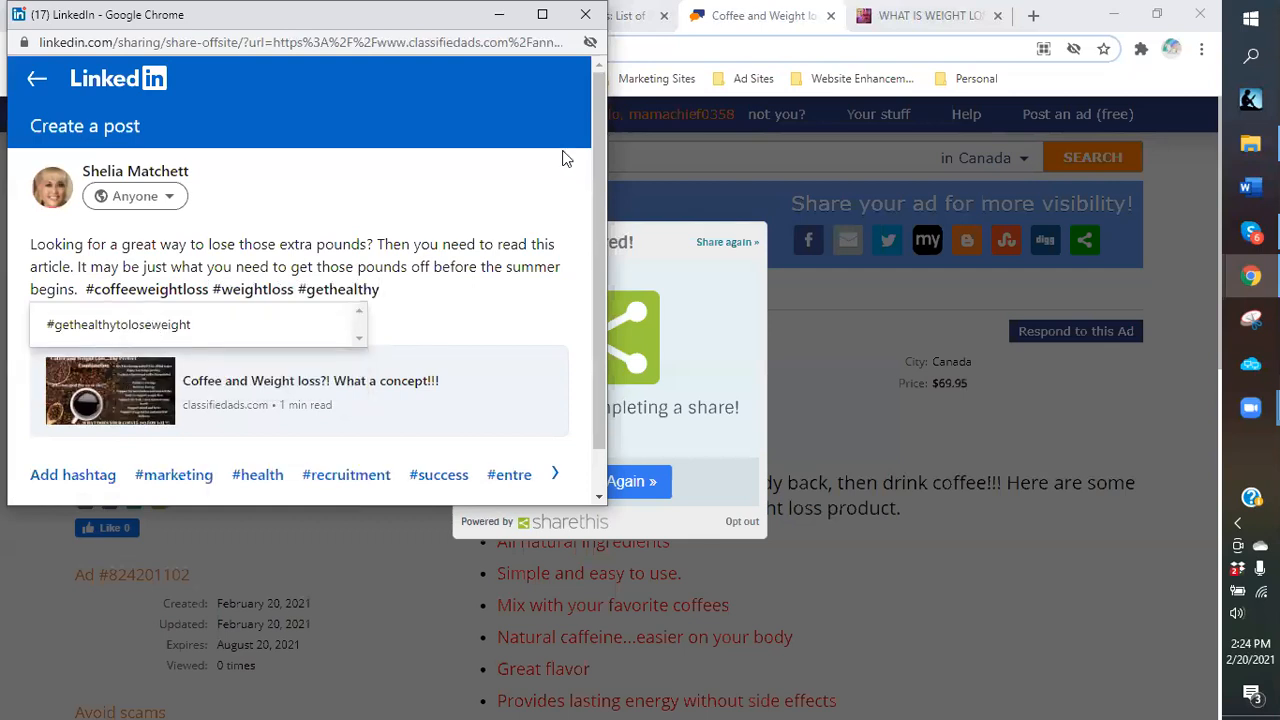
click(436, 303)
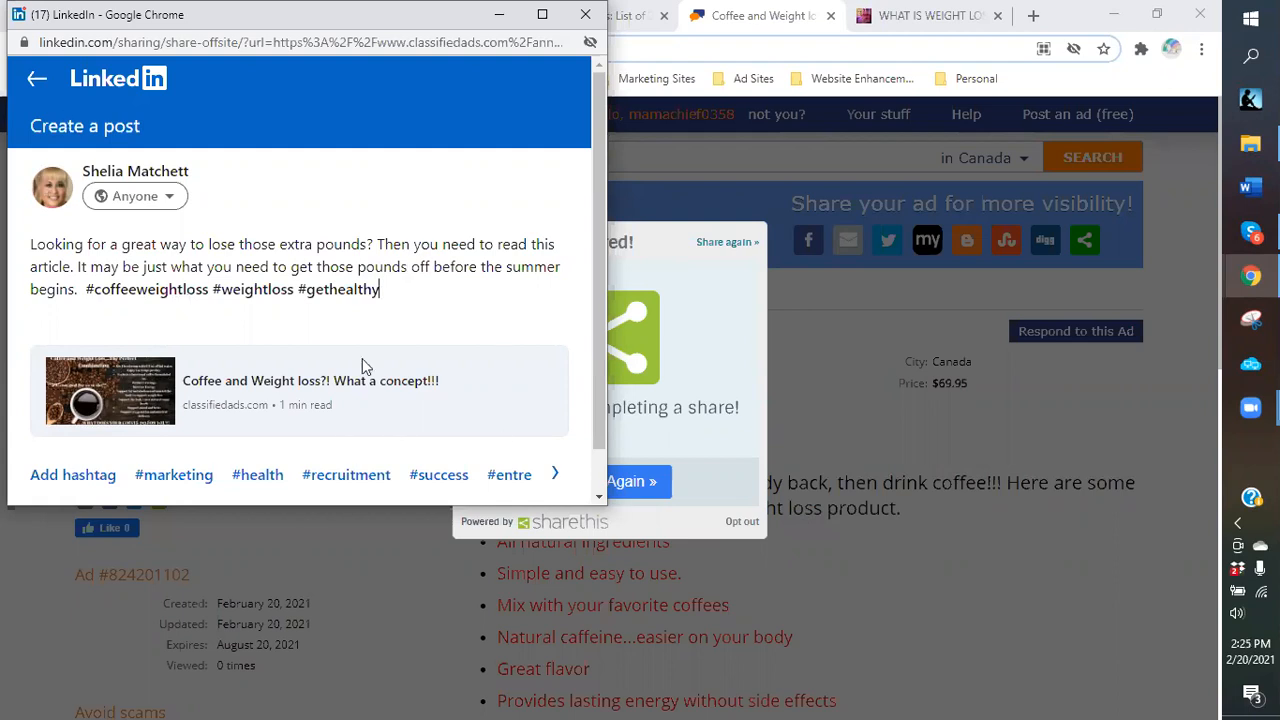
Publish the LinkedIn post and close the share window.
scroll(525, 430, down, 1)
click(541, 479)
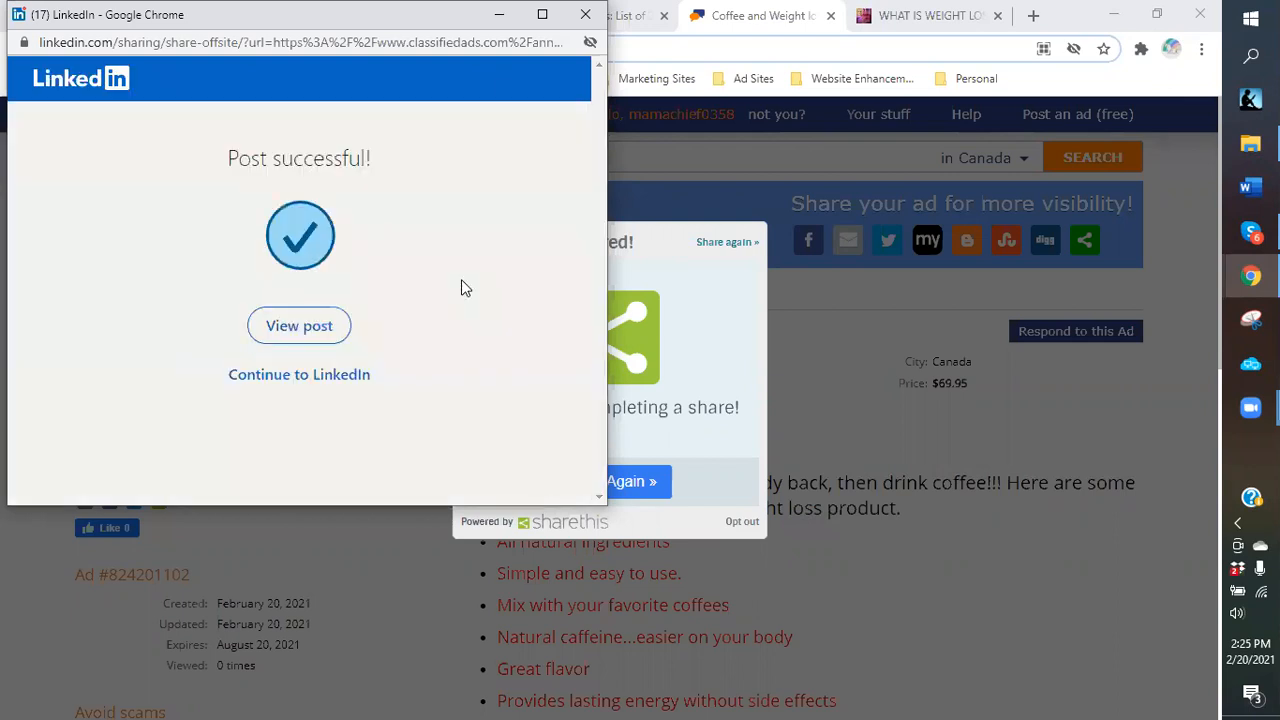
click(587, 17)
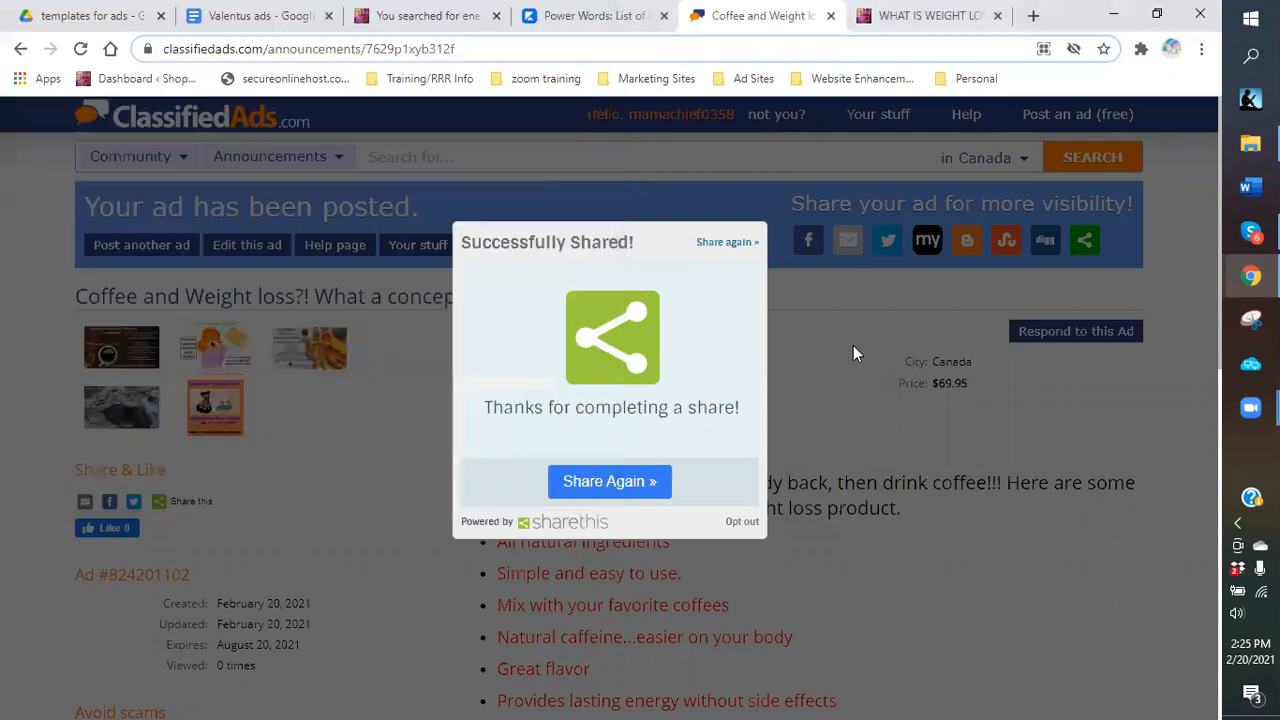
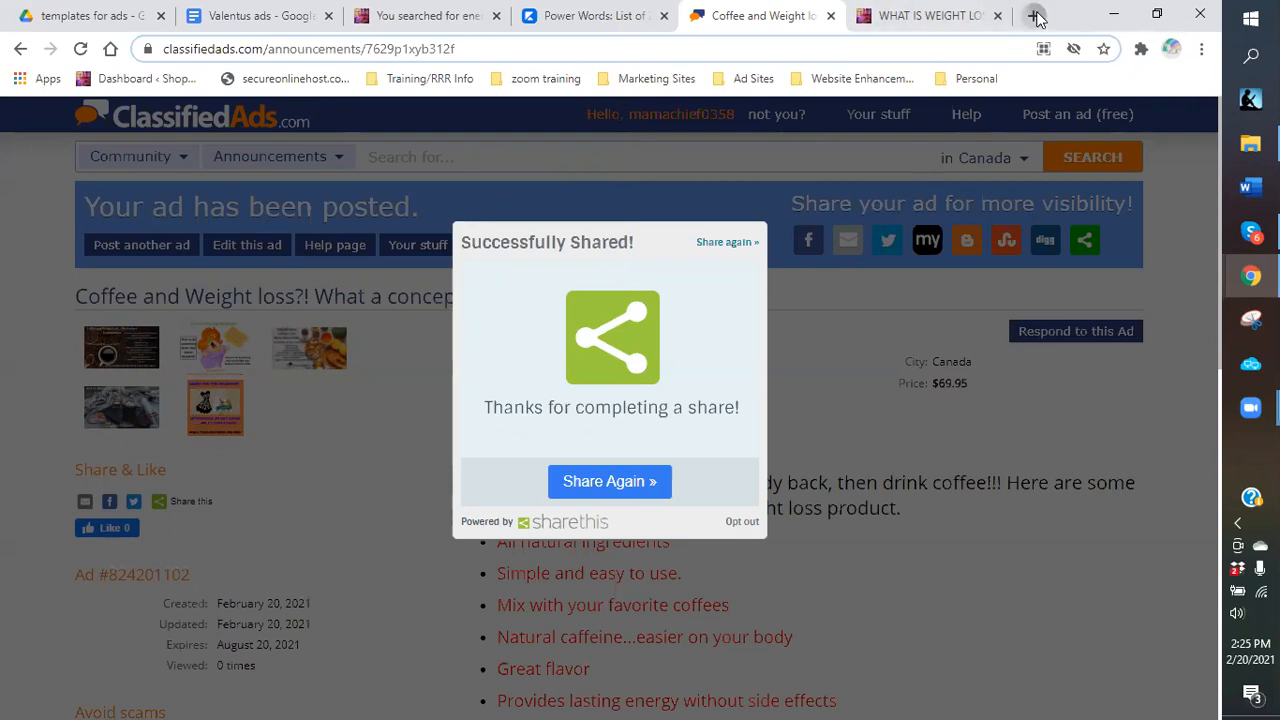
Open a new browser tab on the Google start page and put focus in its address bar.
key(ctrl+t)
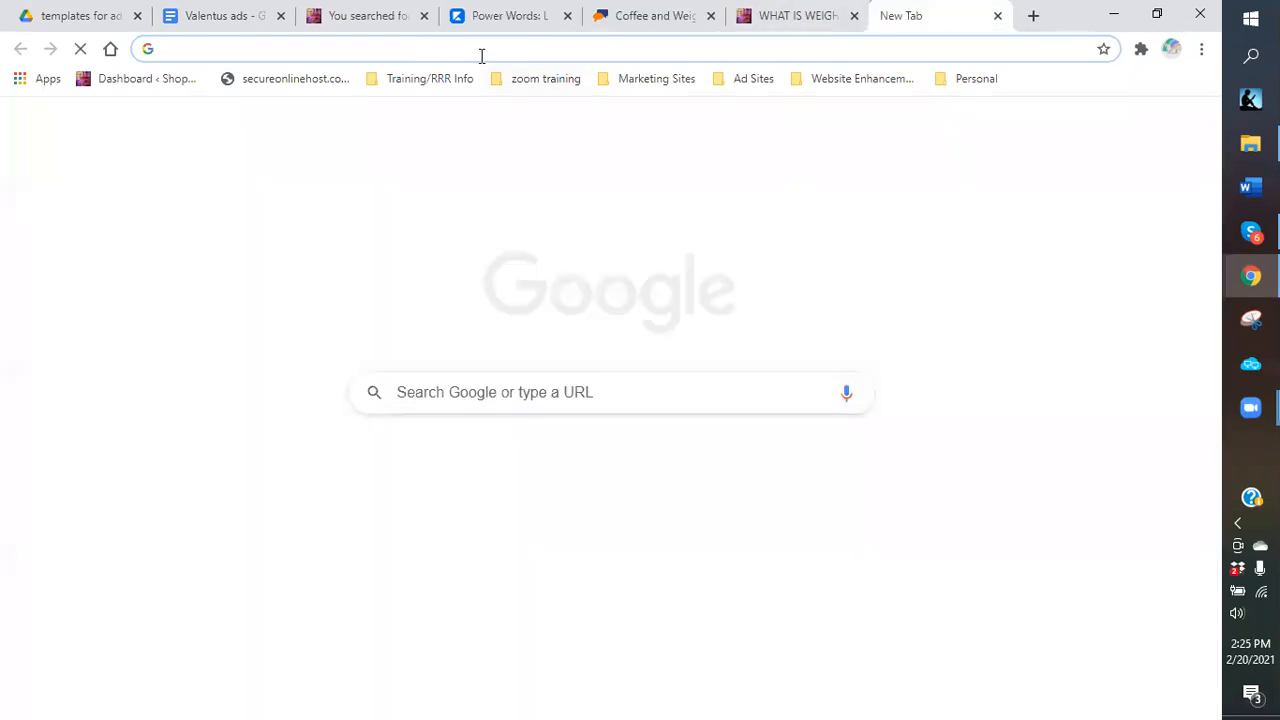
click(481, 56)
Search Google for #shopwithmamachief and scroll through the Facebook, Instagram and Alignable results.
text(#shop)
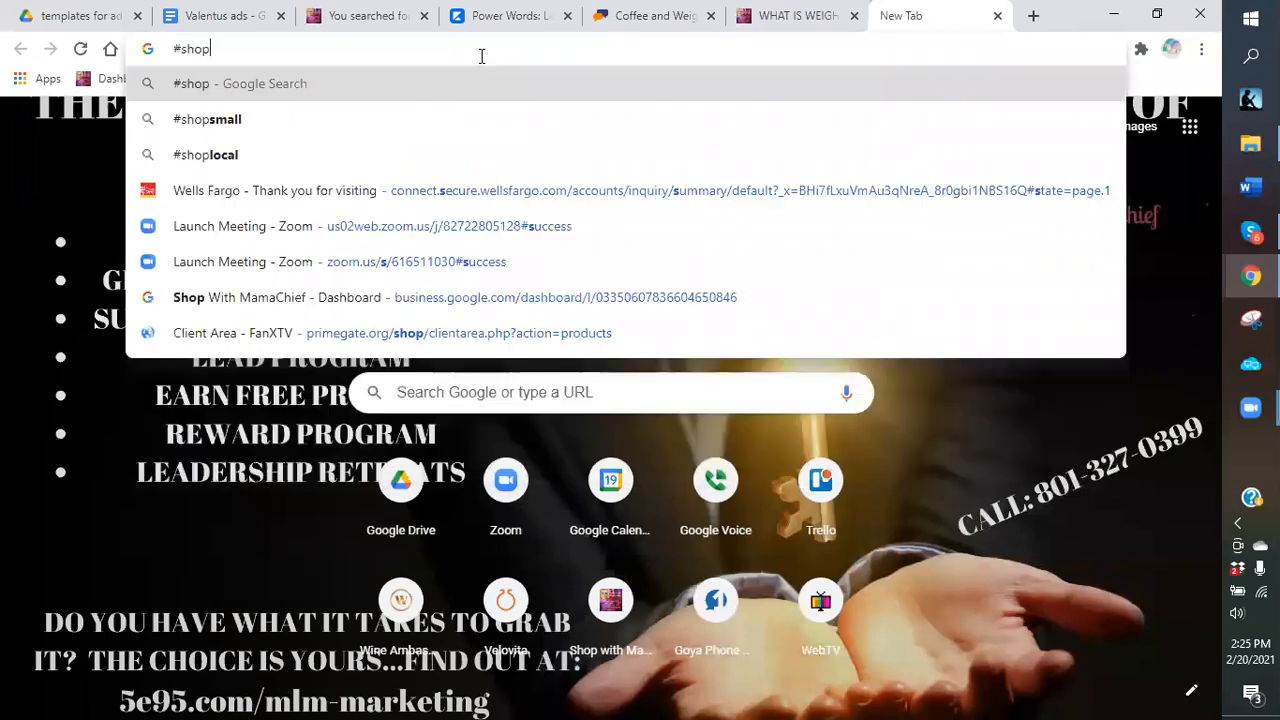
text(withmamachief)
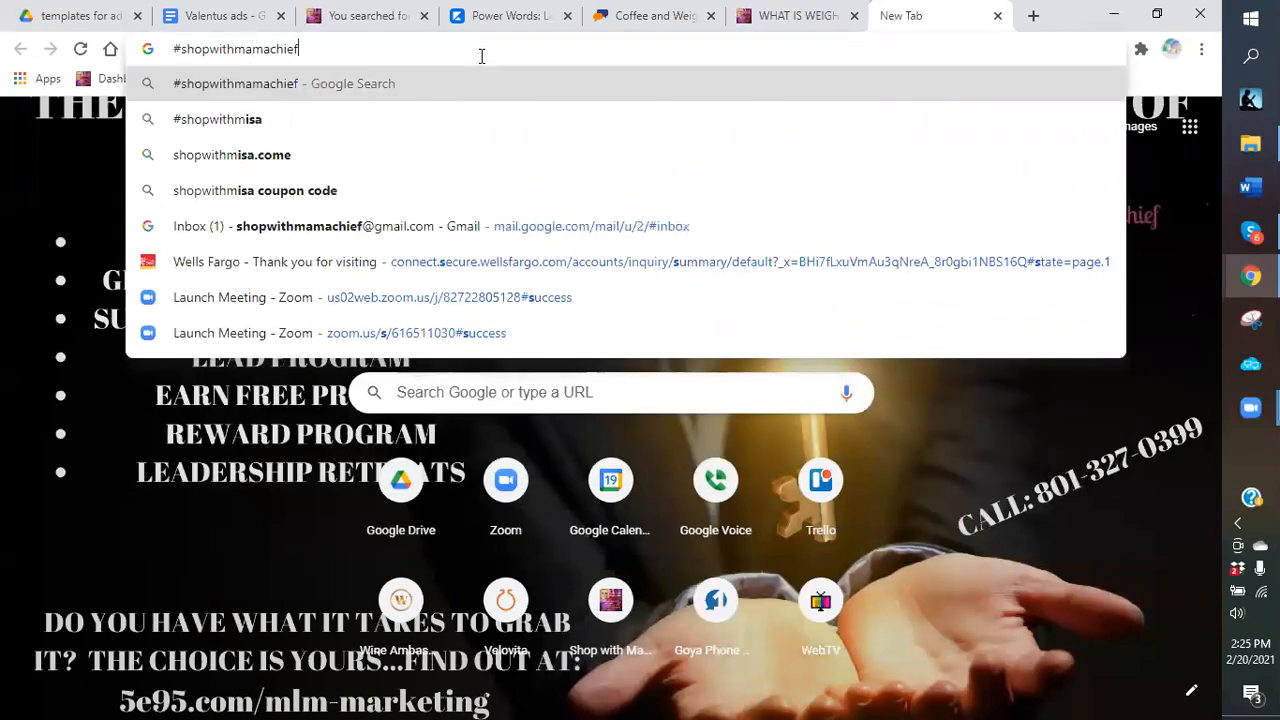
key(Return)
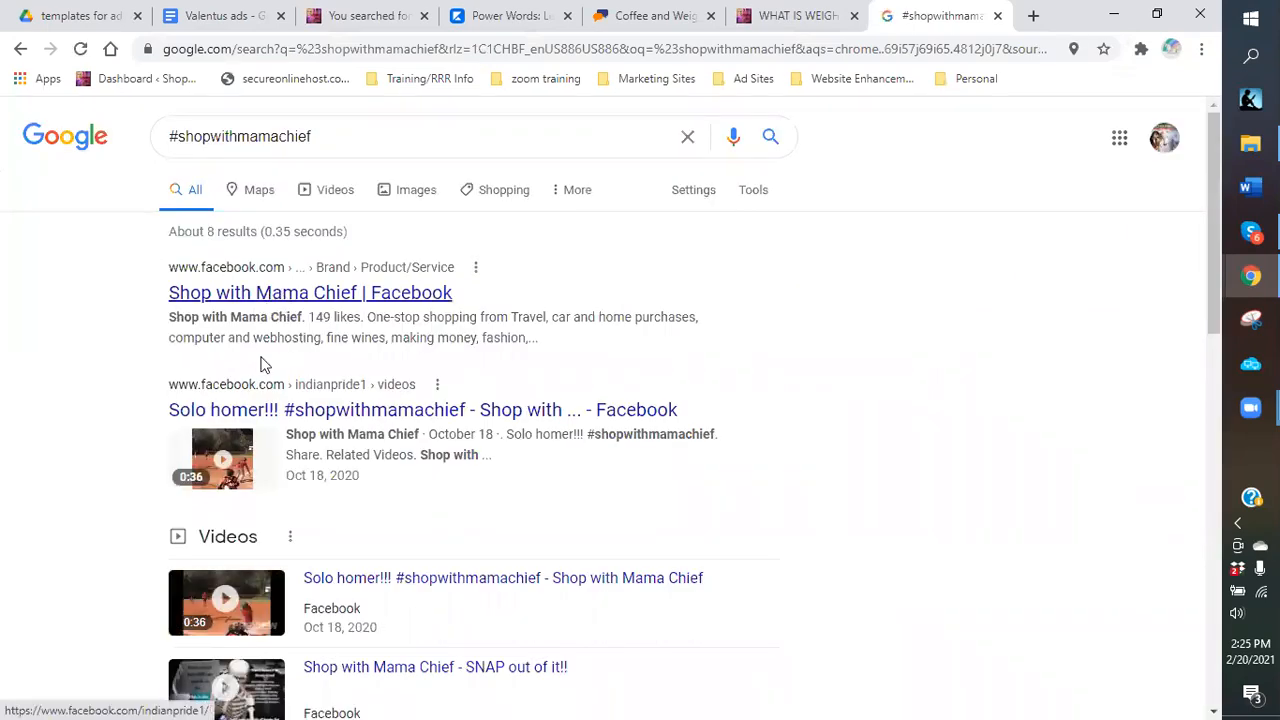
click(363, 413)
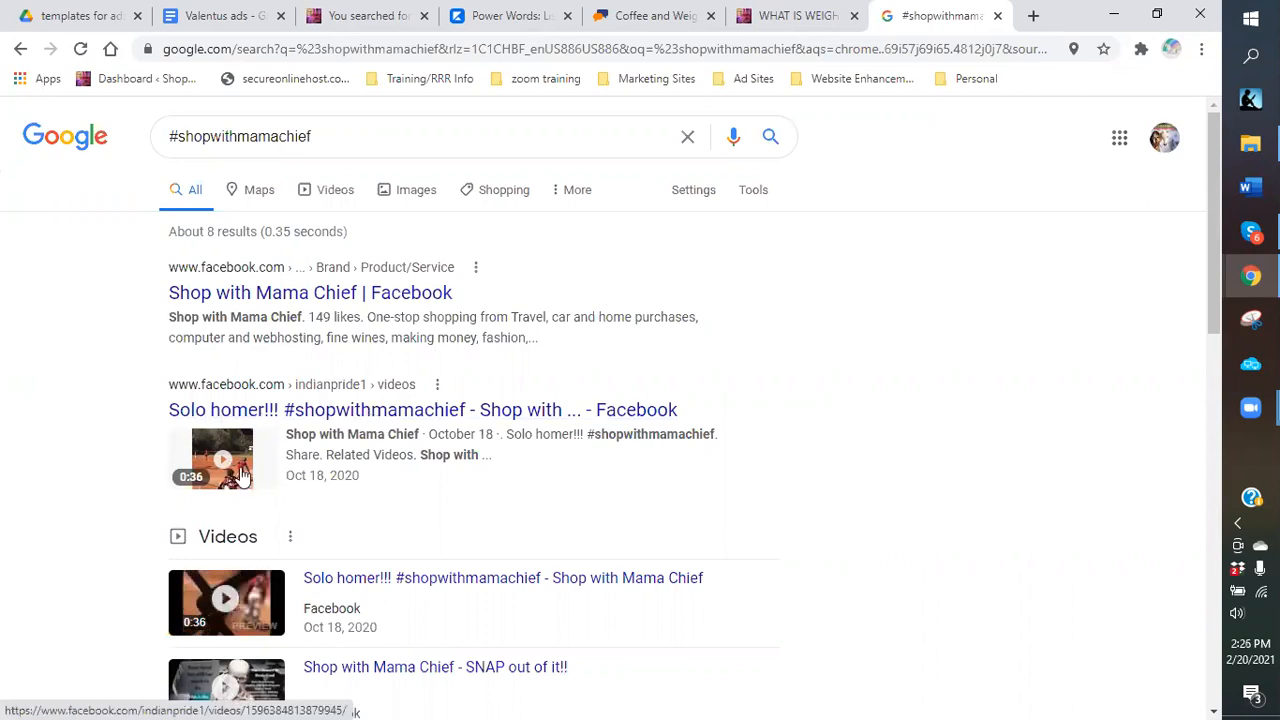
scroll(400, 460, down, 2)
scroll(390, 456, down, 3)
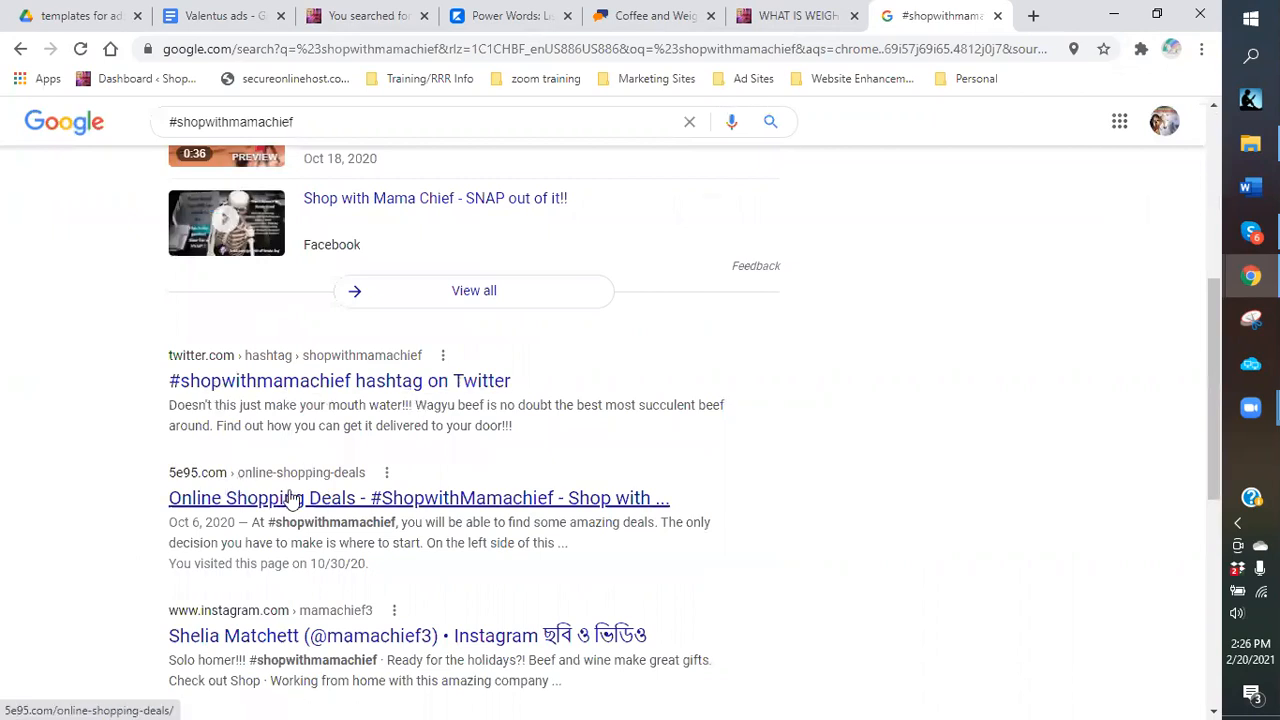
scroll(243, 451, down, 1)
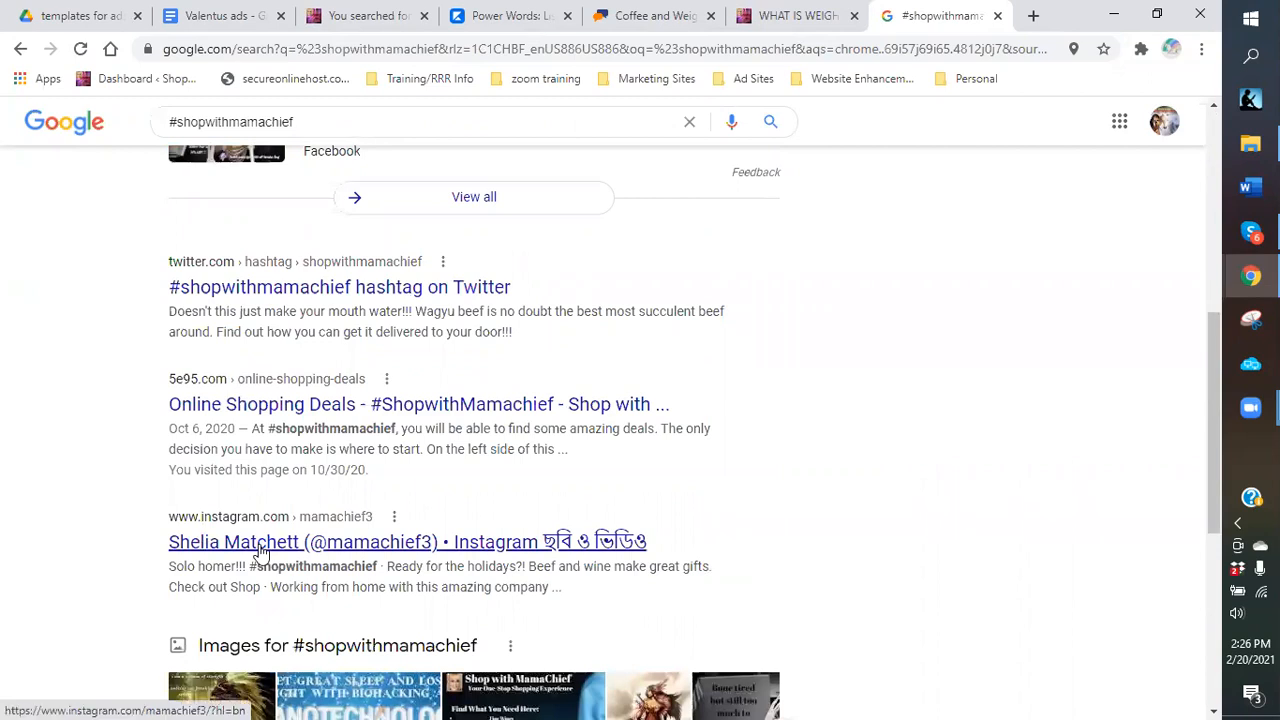
scroll(255, 540, down, 1)
scroll(210, 390, down, 2)
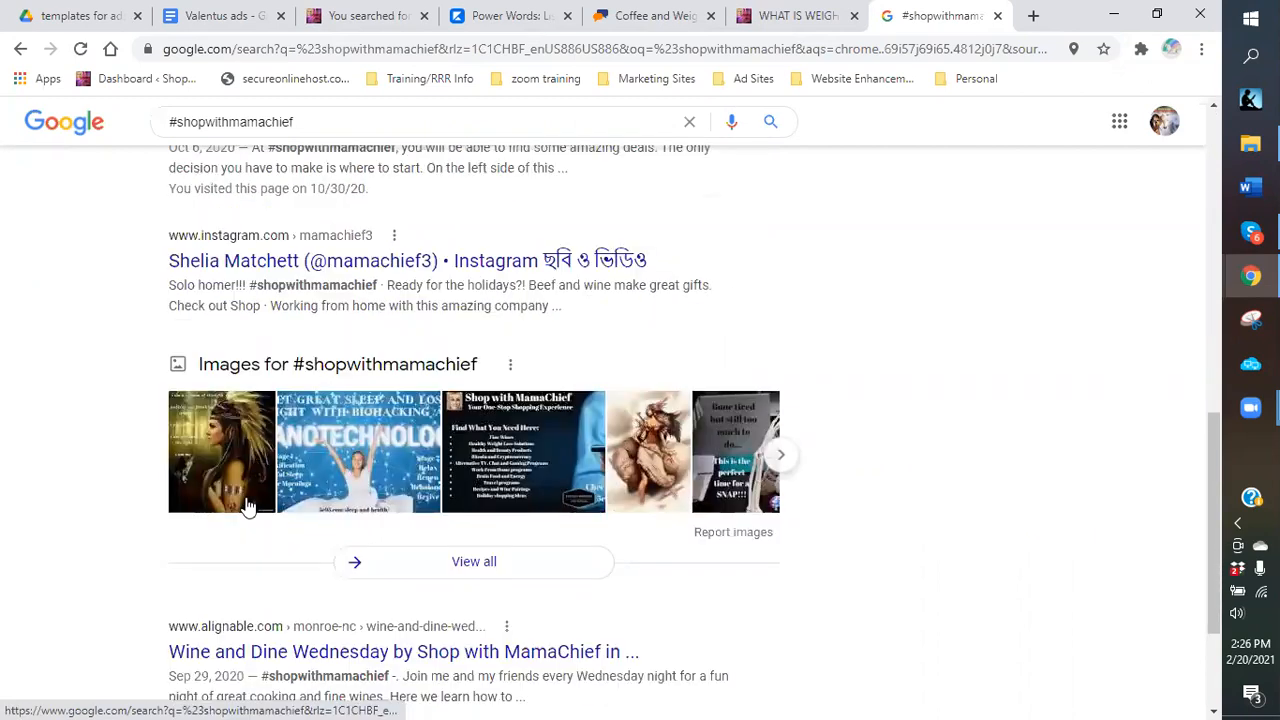
scroll(299, 508, down, 1)
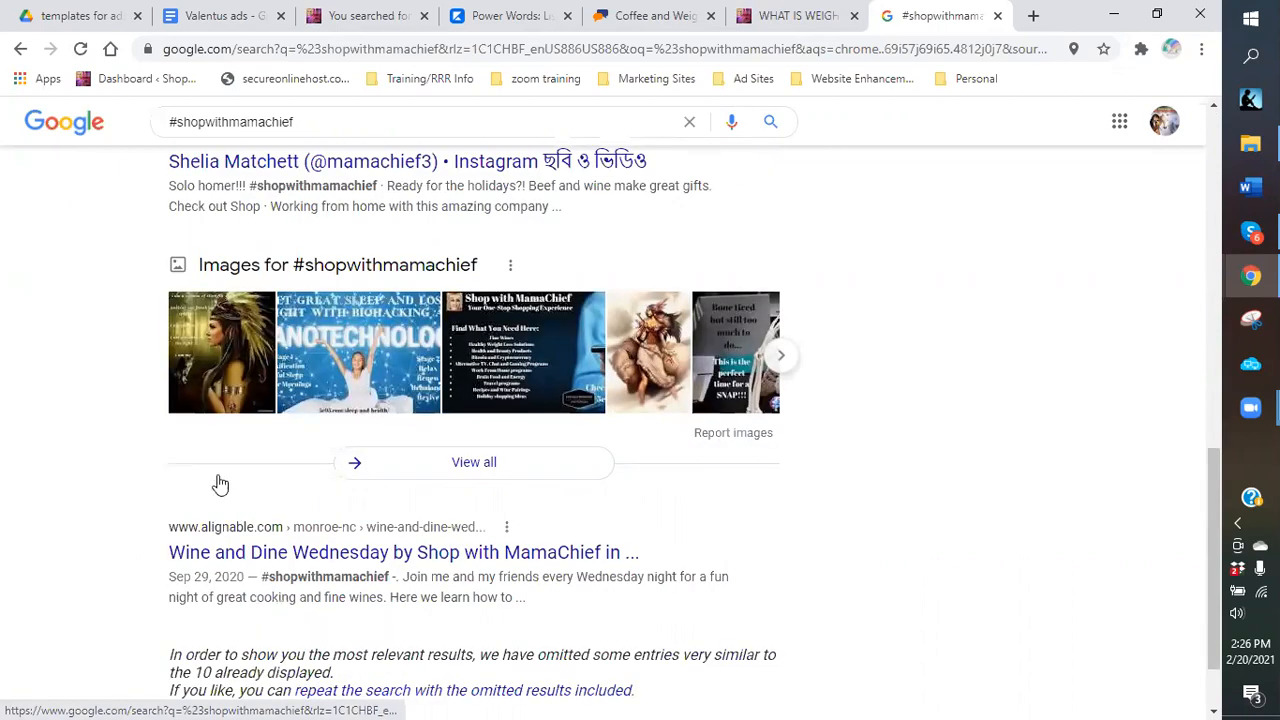
scroll(260, 486, down, 1)
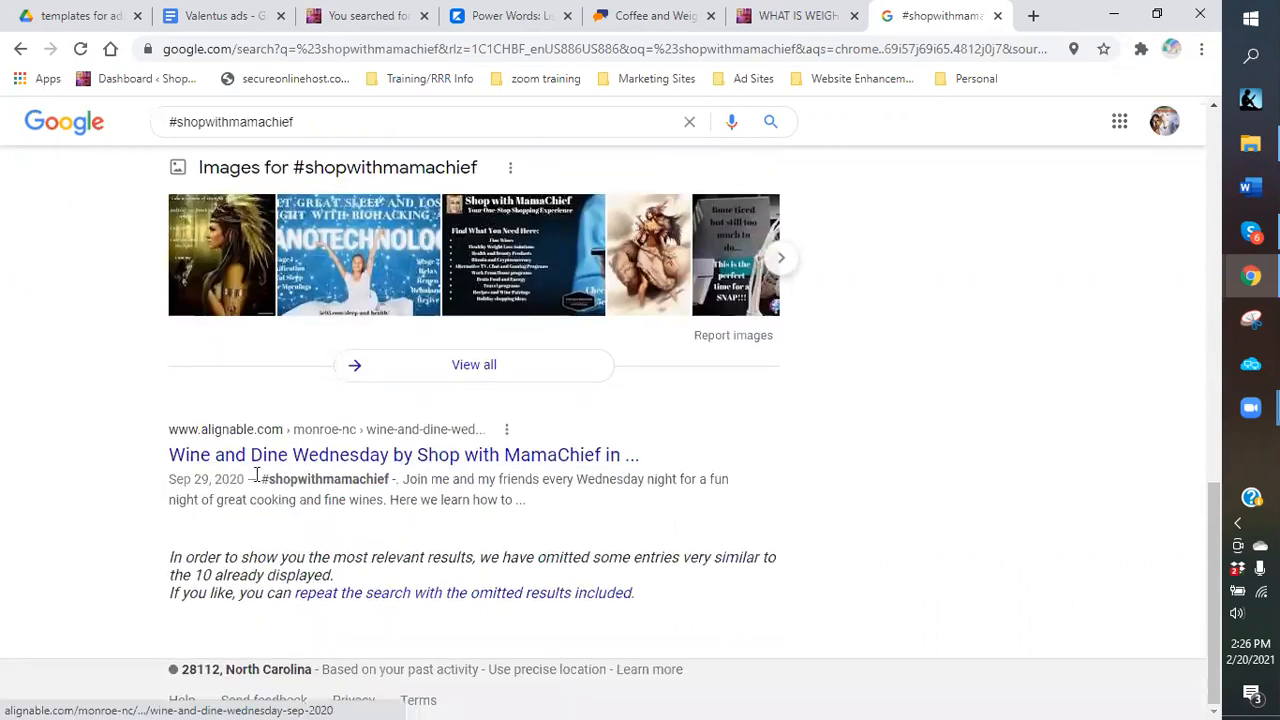
scroll(303, 480, up, 5)
scroll(295, 410, up, 3)
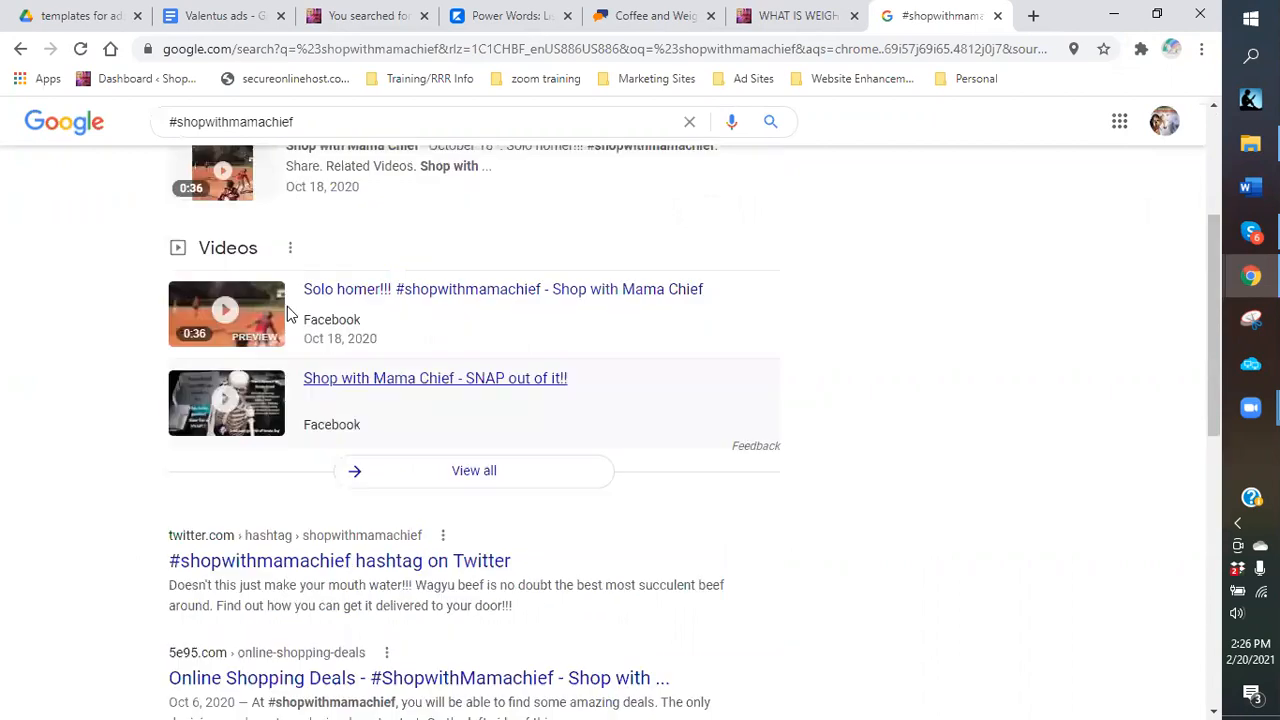
scroll(288, 313, up, 3)
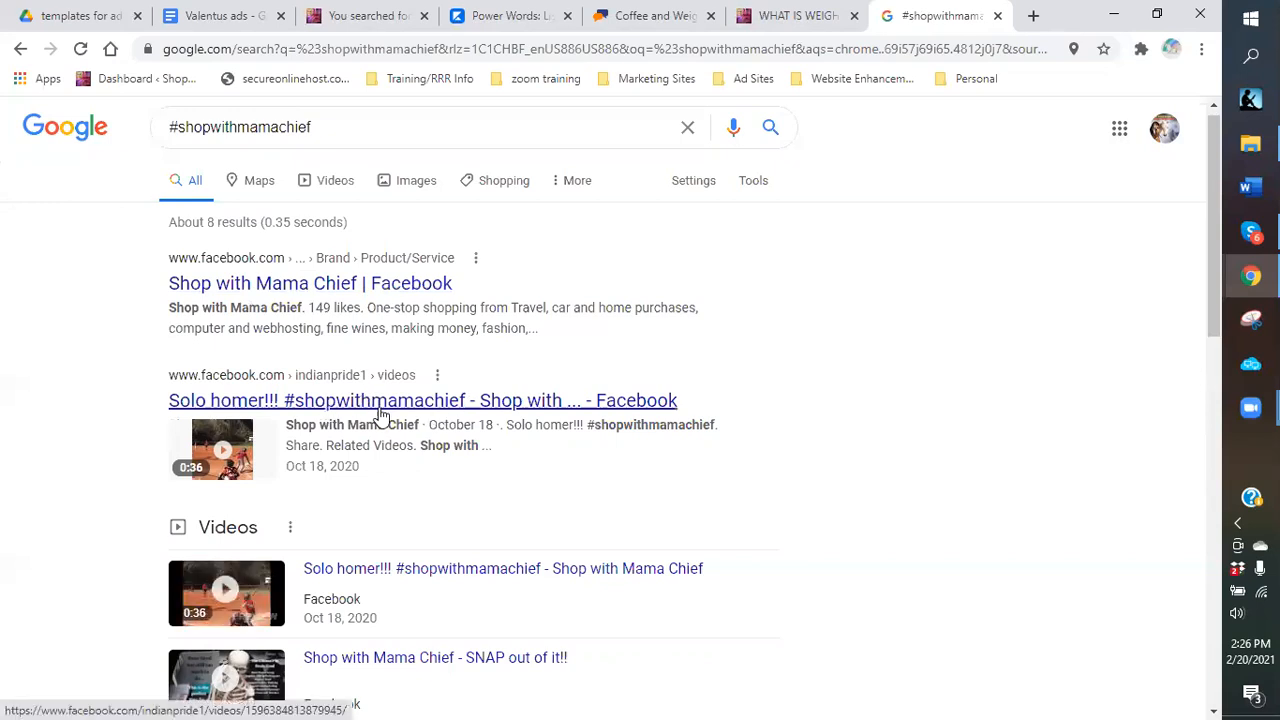
scroll(366, 468, down, 2)
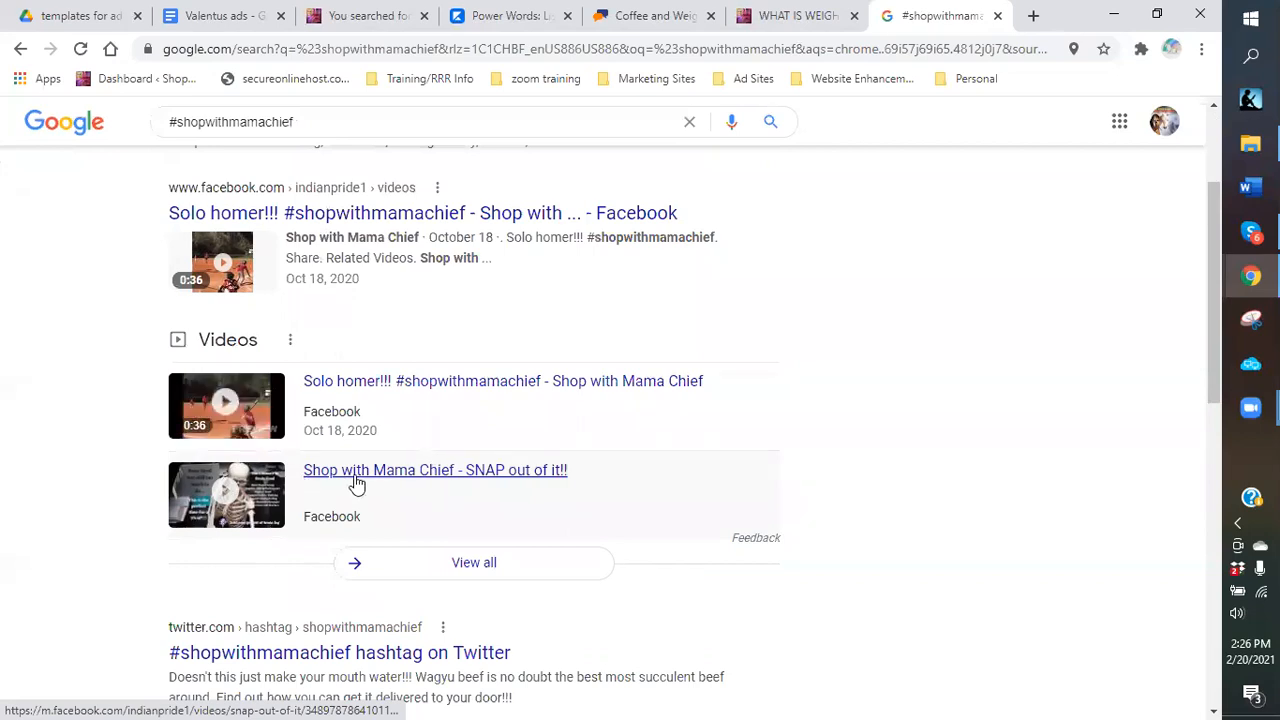
scroll(357, 484, down, 2)
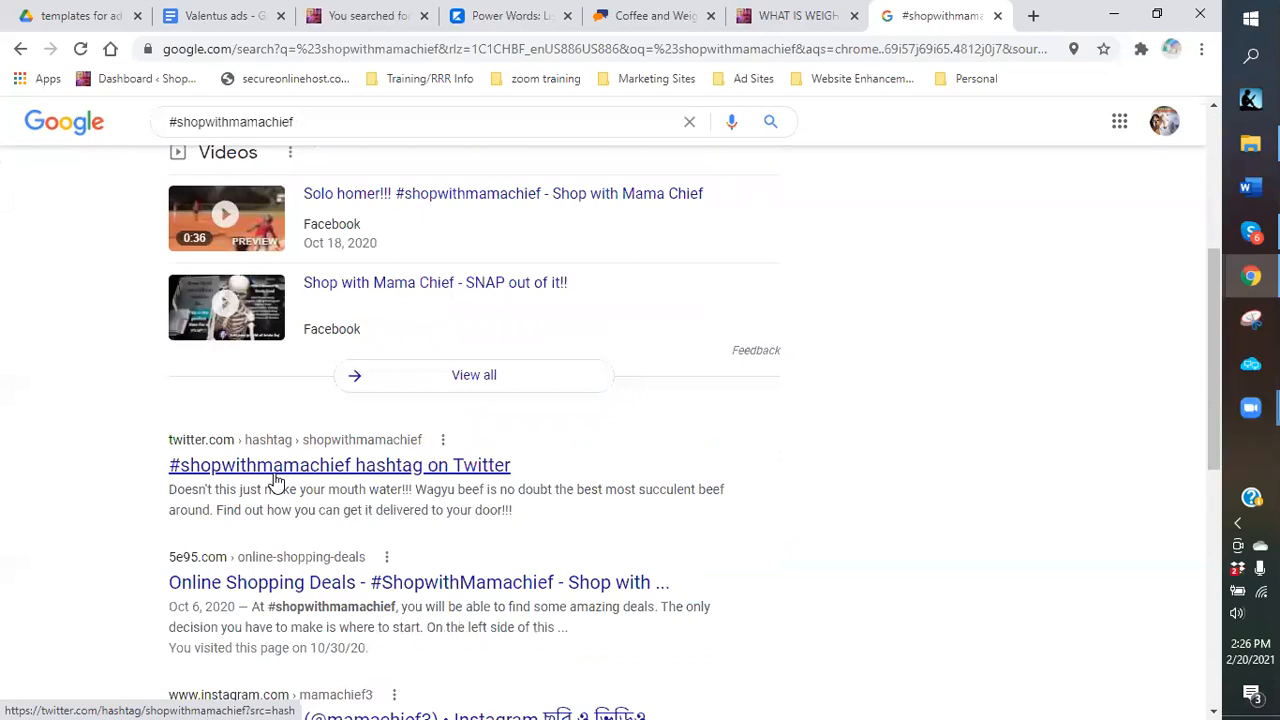
scroll(529, 386, up, 5)
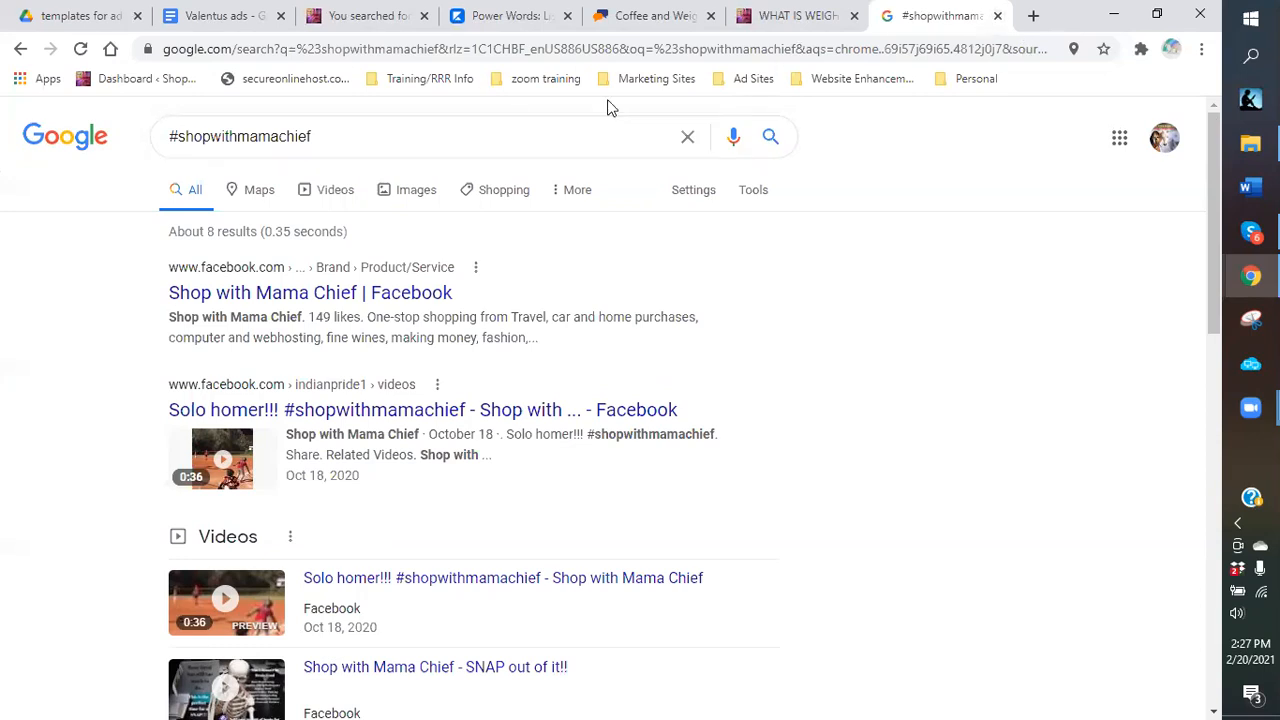
Go back to the coffee ad page and pick Tumblr from the Share Again services list.
click(648, 16)
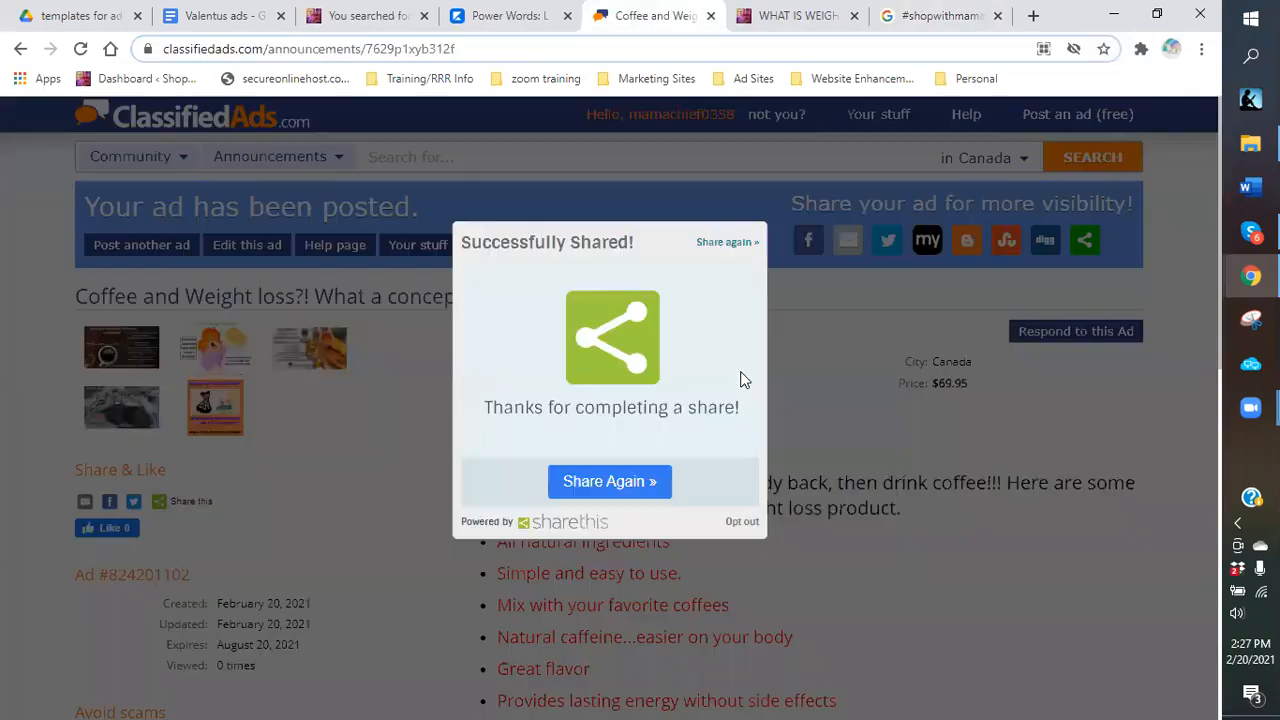
click(600, 488)
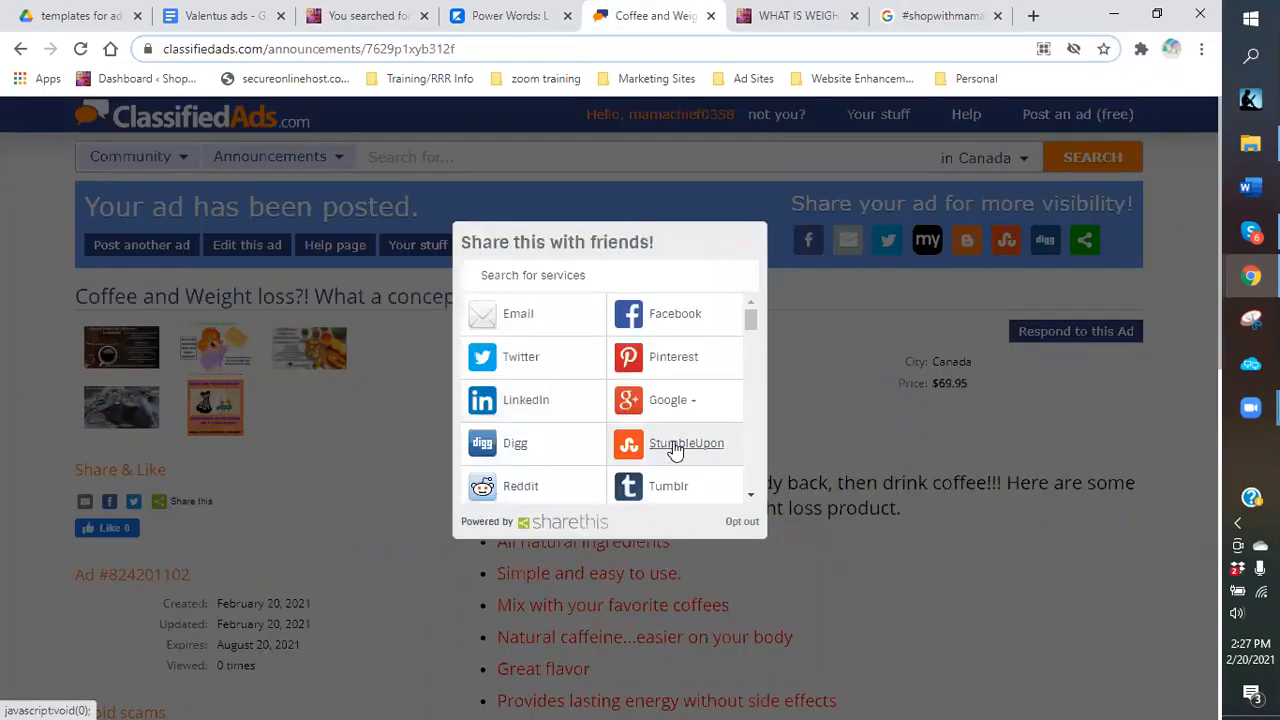
scroll(480, 405, down, 1)
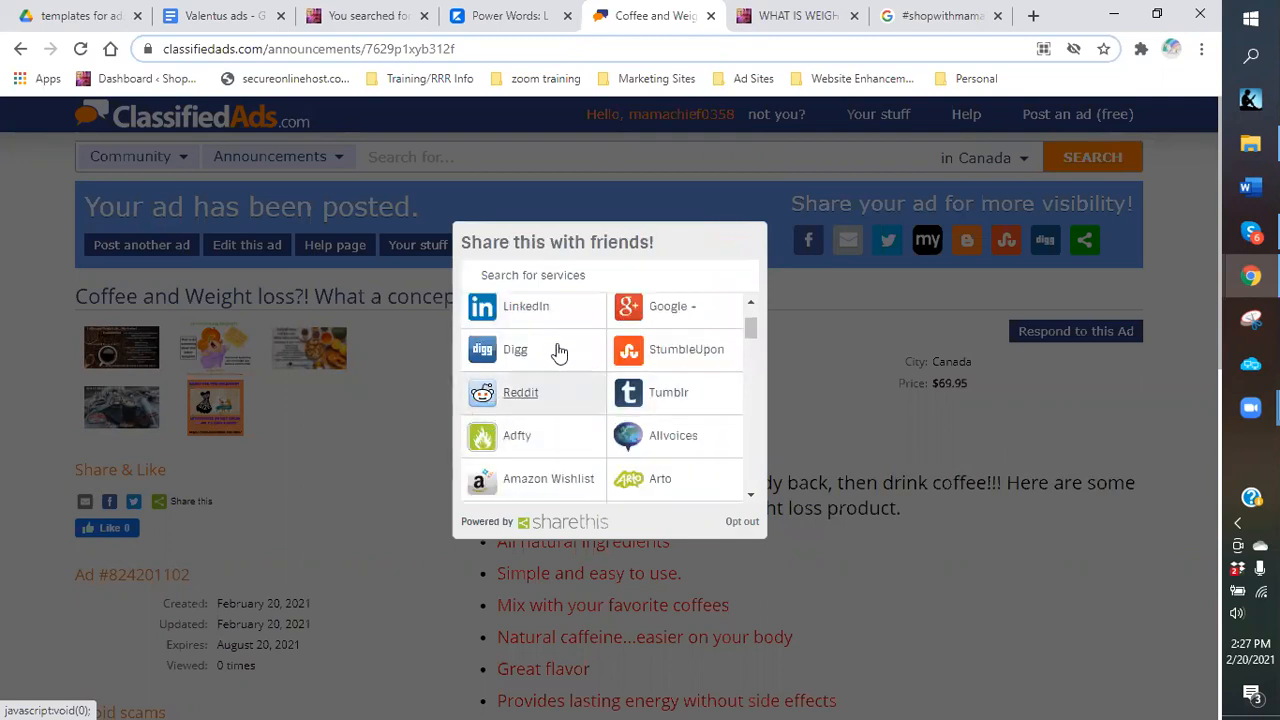
click(668, 393)
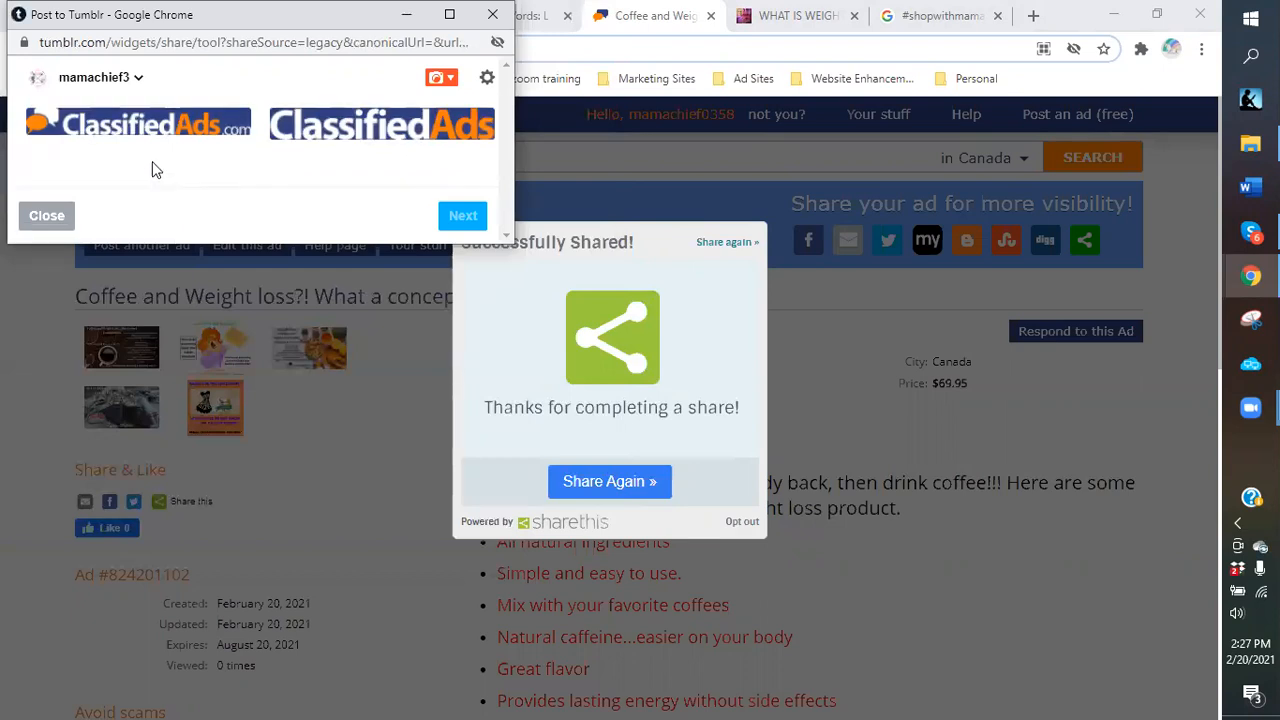
Change the Tumblr post type from Photo to Link and leave the title blank.
click(452, 80)
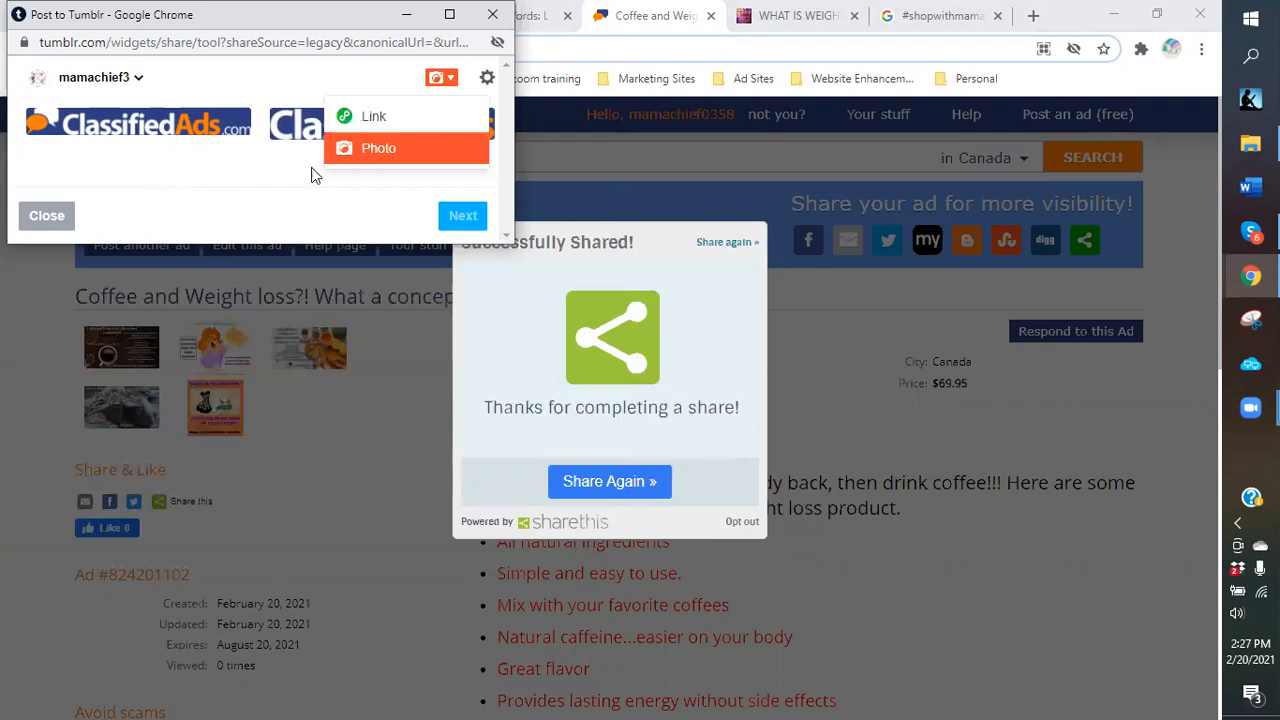
click(409, 142)
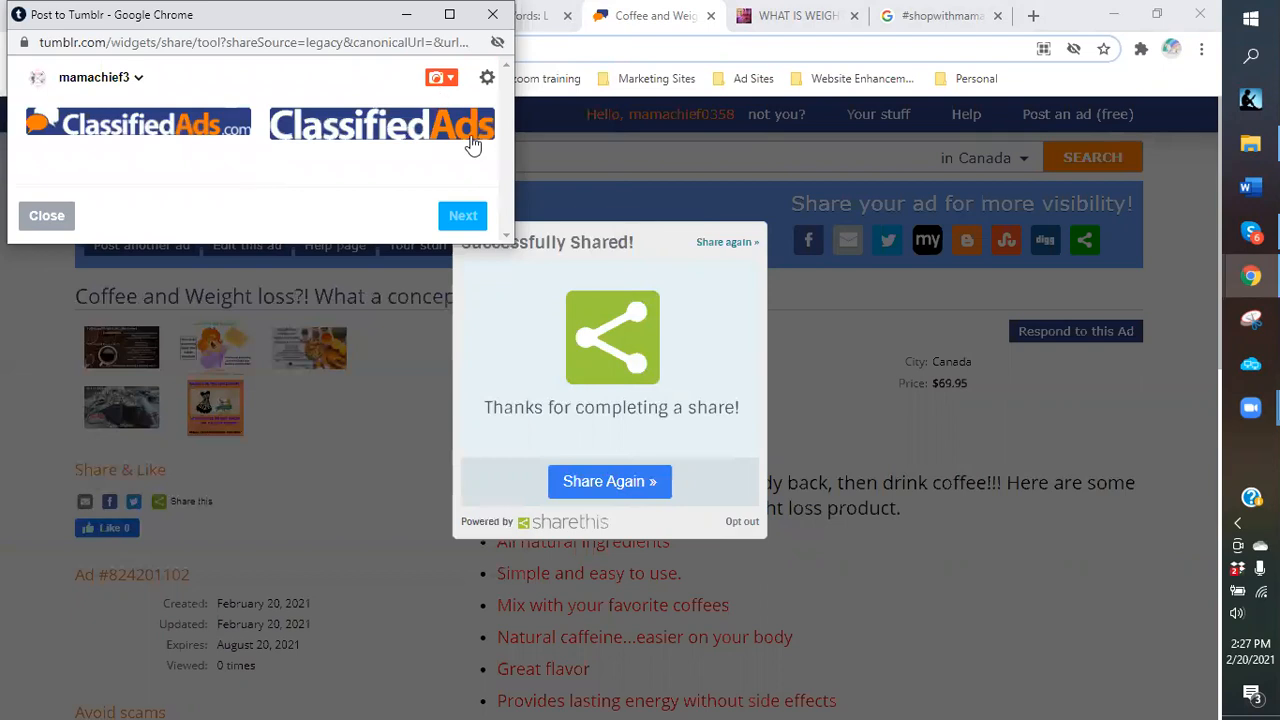
click(449, 84)
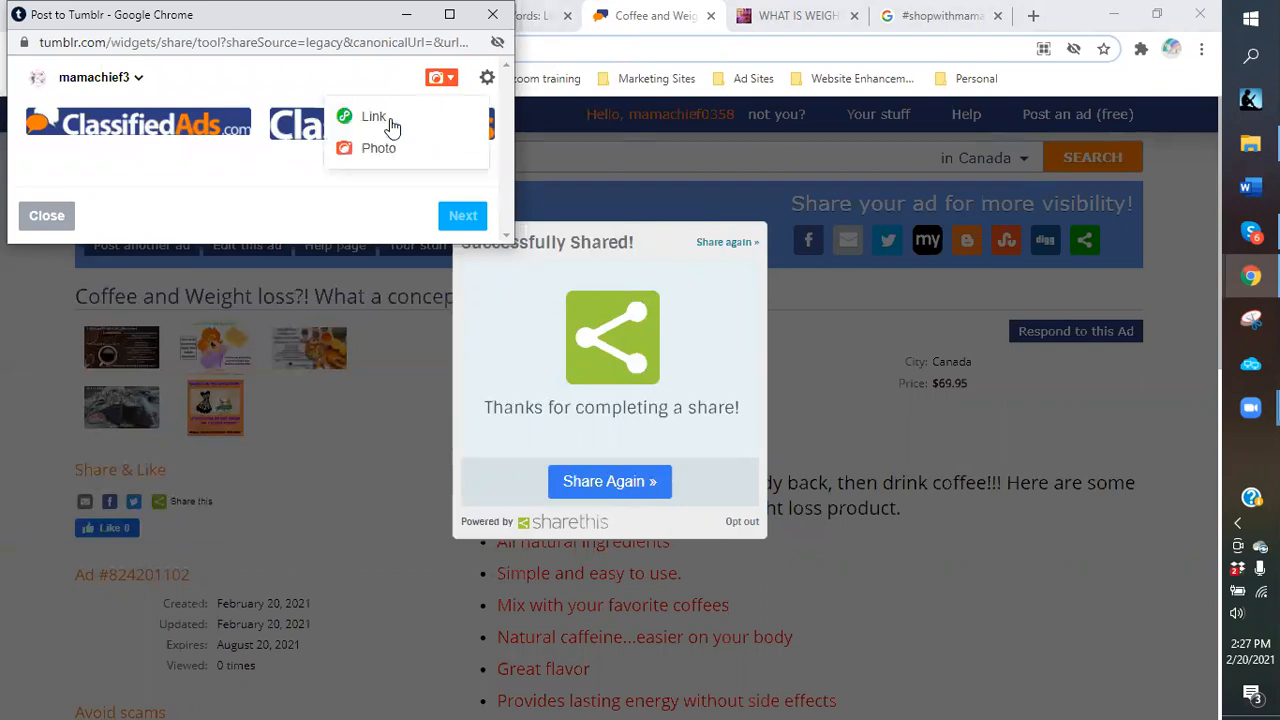
click(244, 167)
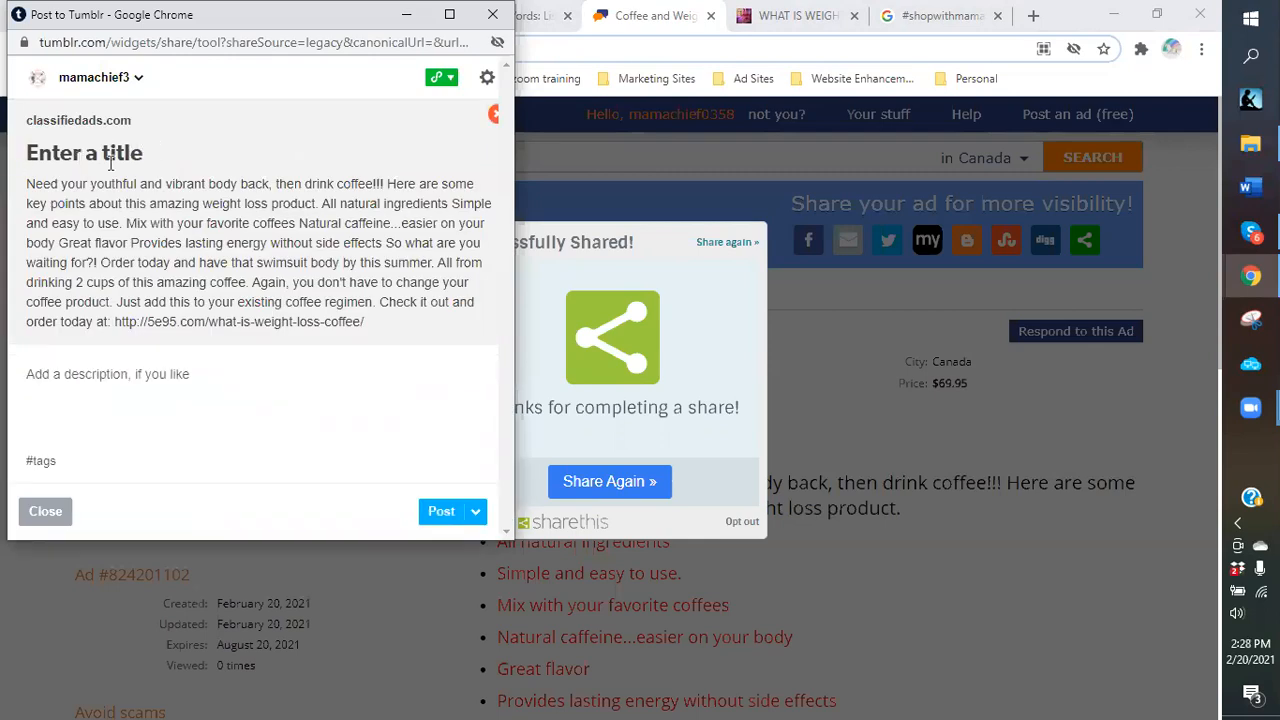
text(We)
key(BackSpace)
key(BackSpace)
click(903, 420)
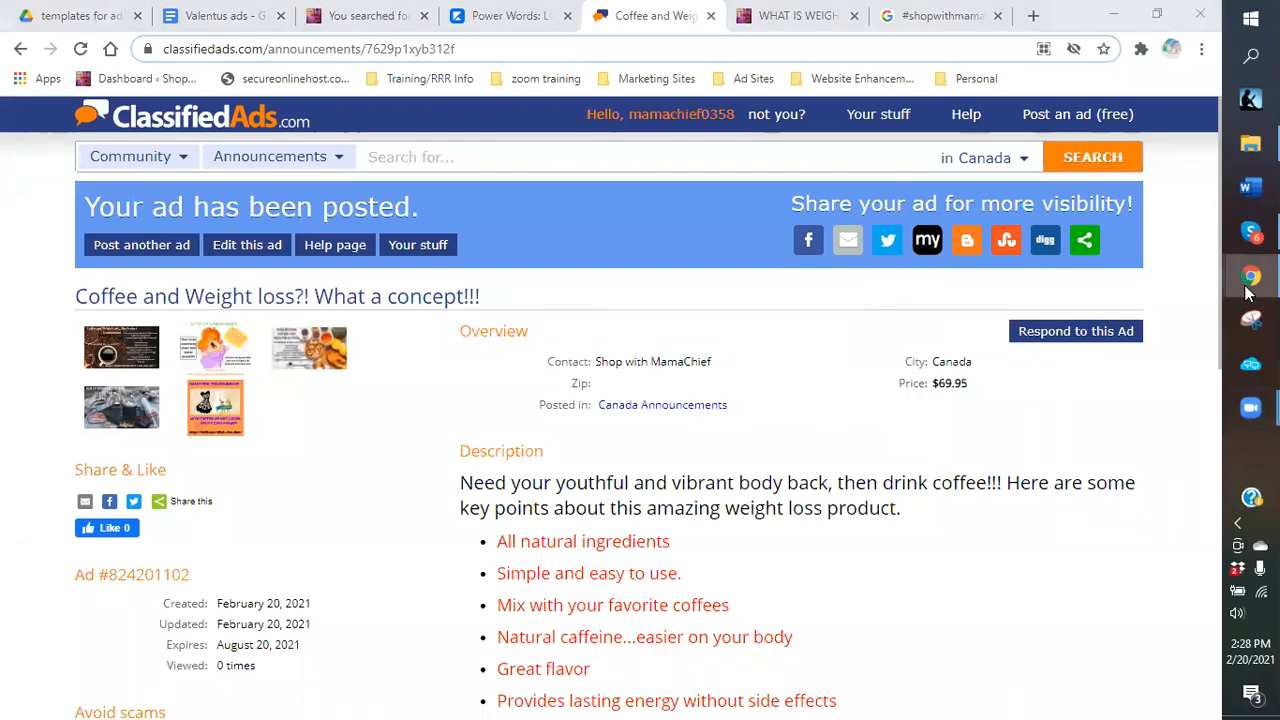
Title the Tumblr post 'Coffee and Weight loss?! What a Concept!!!' and attach the coffee weight-loss image.
mouse_move(1233, 322)
click(1133, 498)
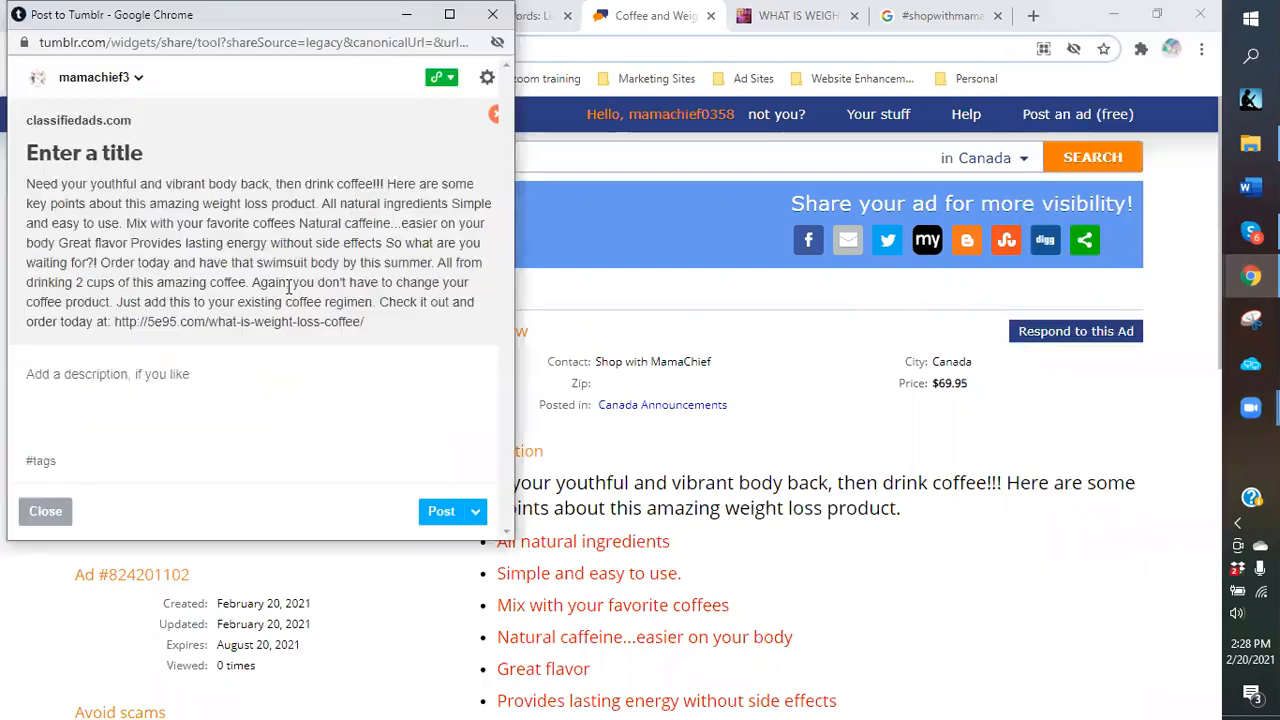
text(Coffee a)
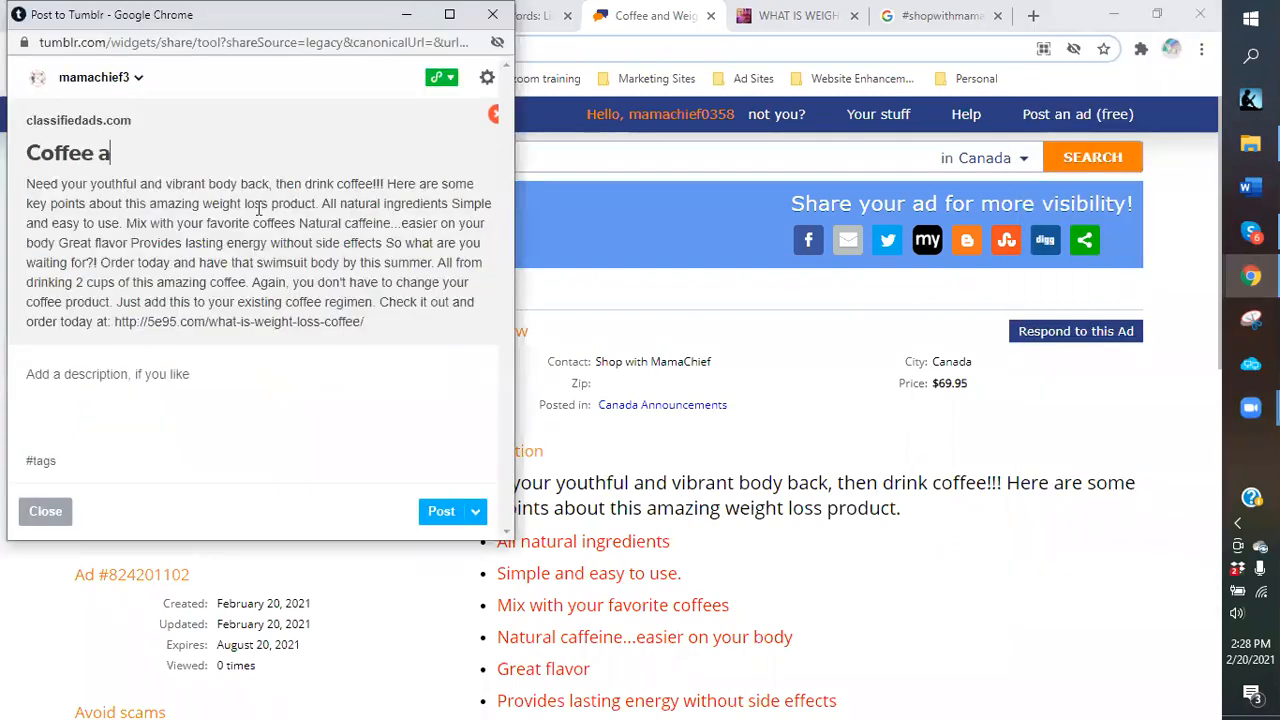
text(nd Weight lo)
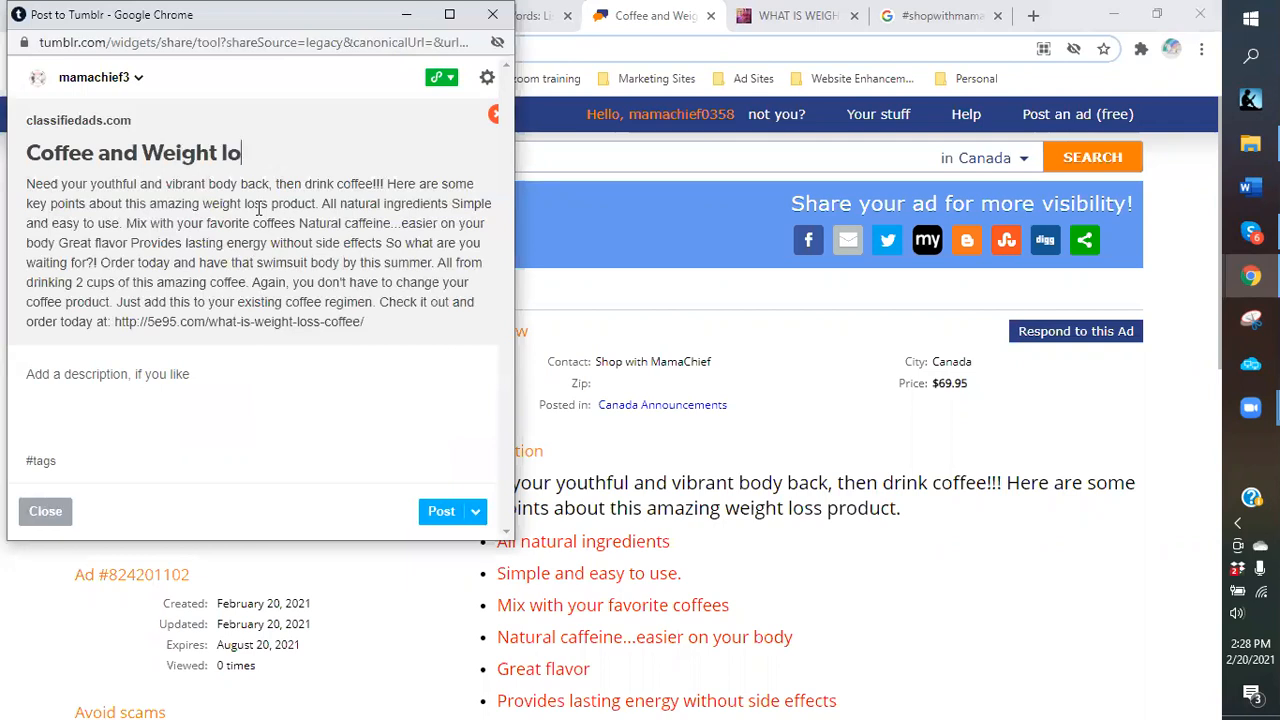
text(ss?! What )
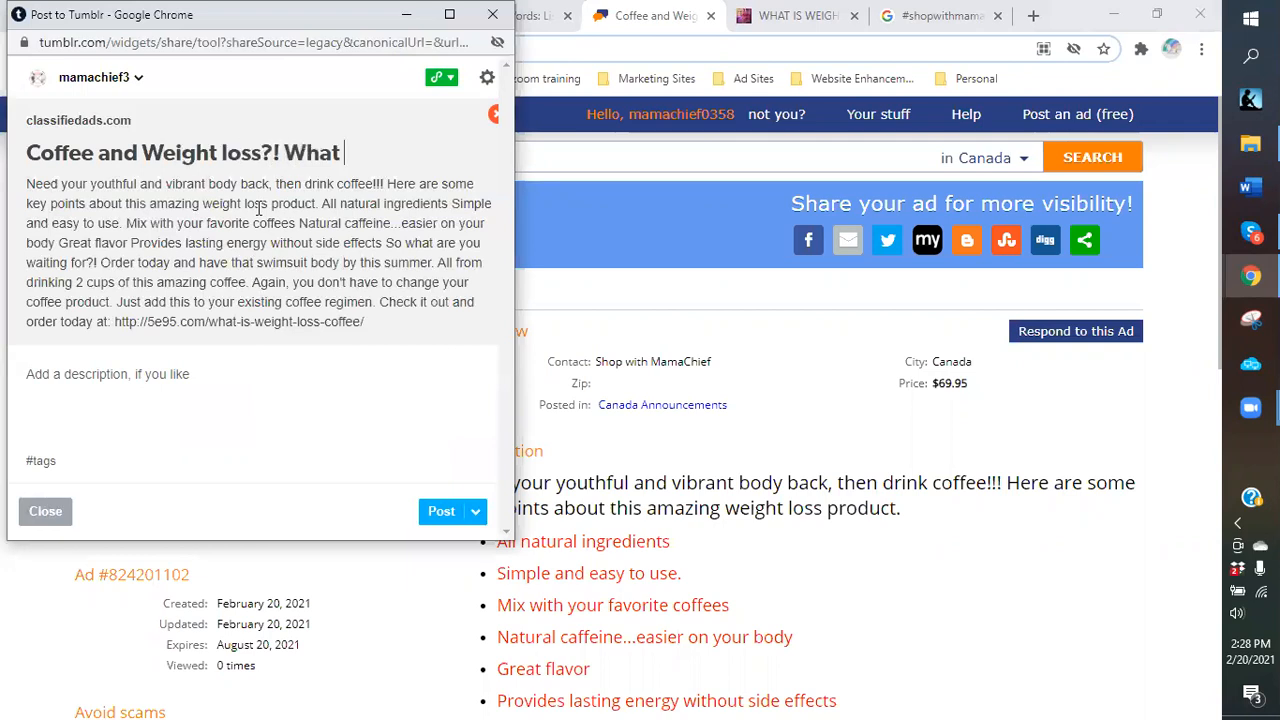
text(a Concept)
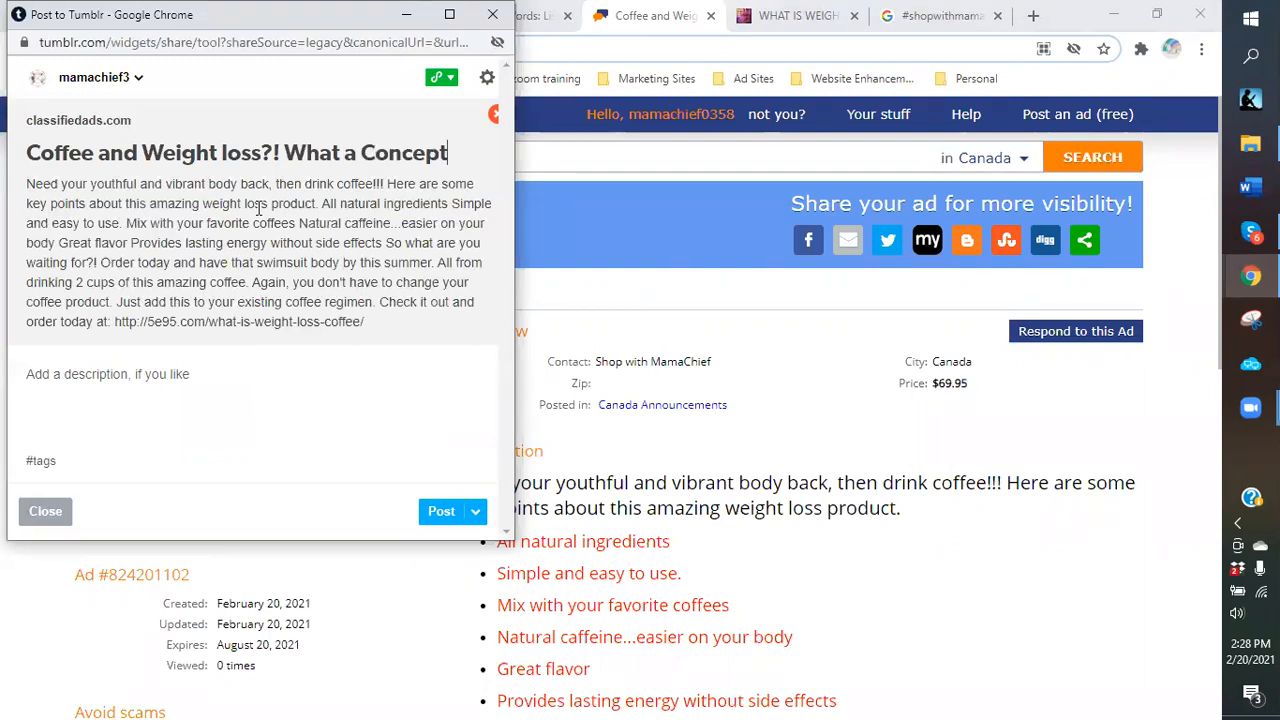
text(!!!)
click(39, 385)
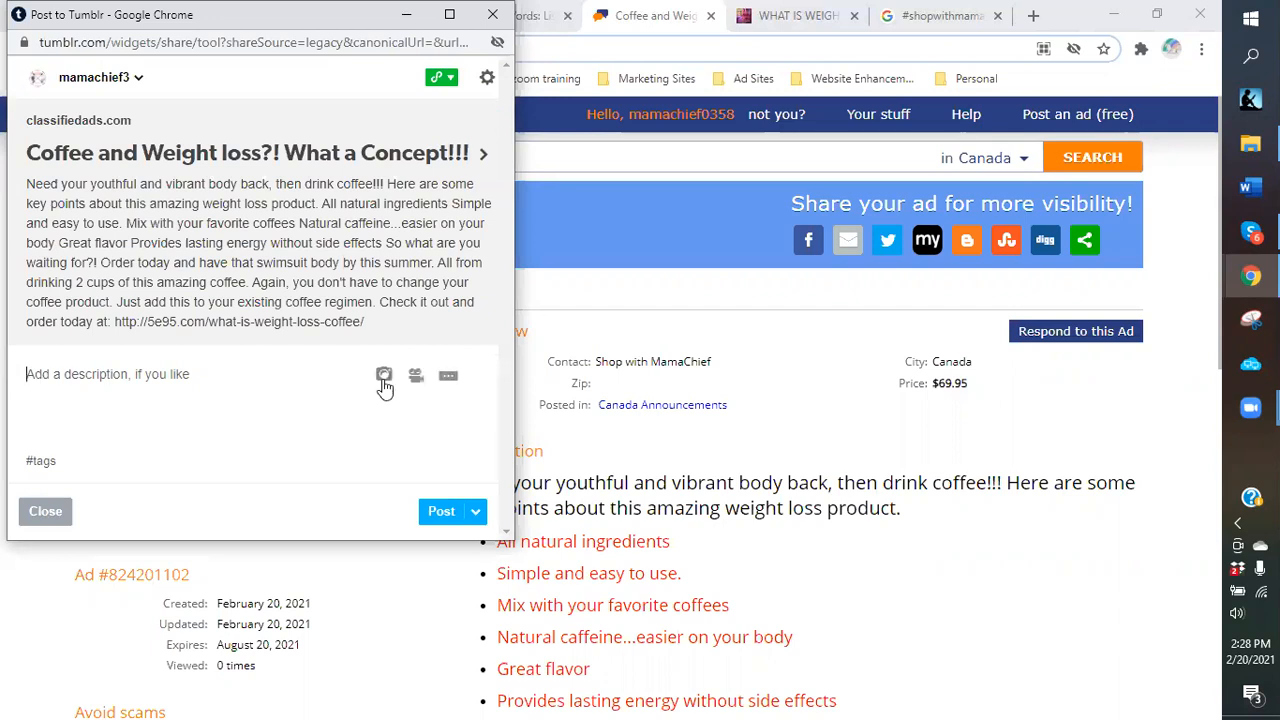
click(384, 378)
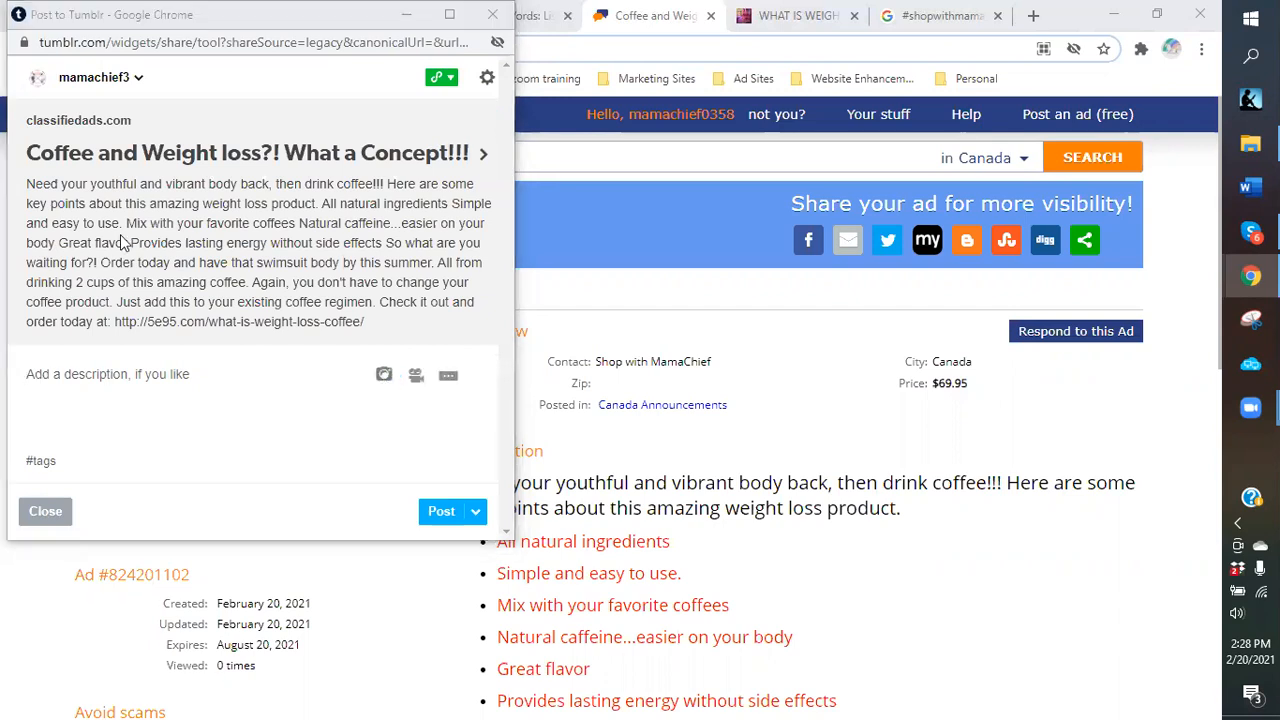
click(340, 188)
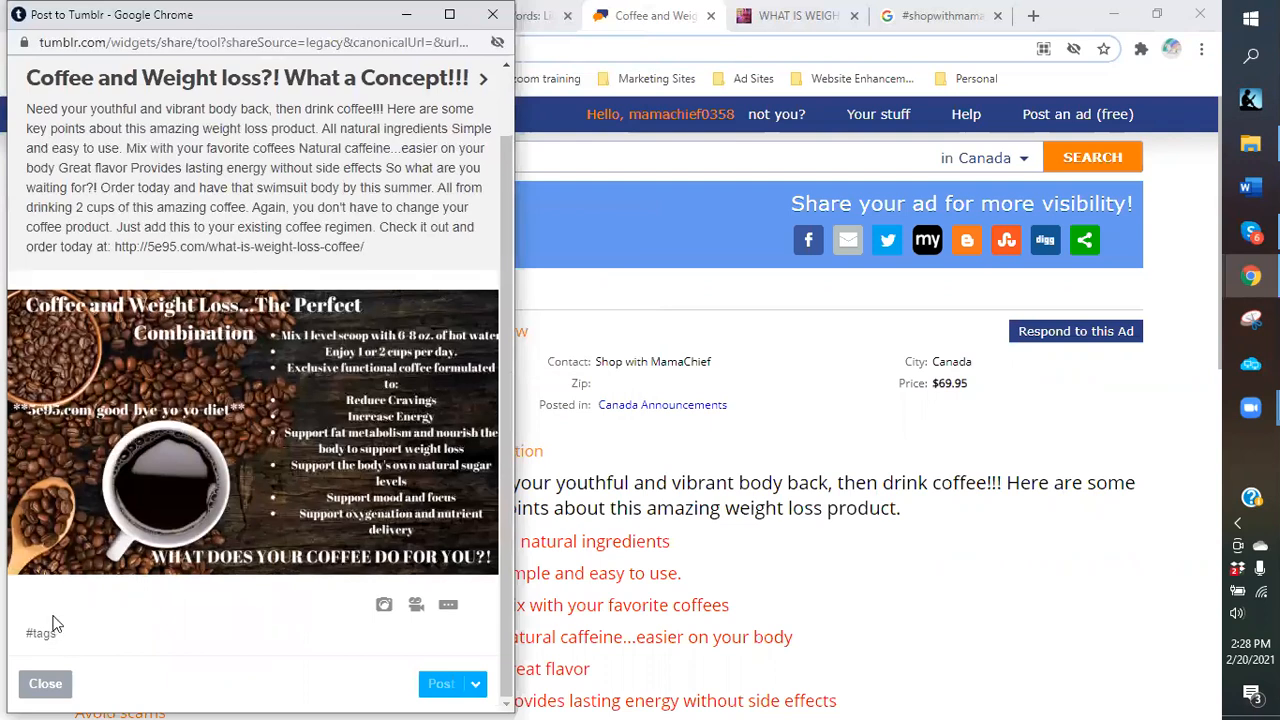
Tag the post #weightloss, #weightlosscoffee, #gethealthy and #shopwithmamachief.
text(#we)
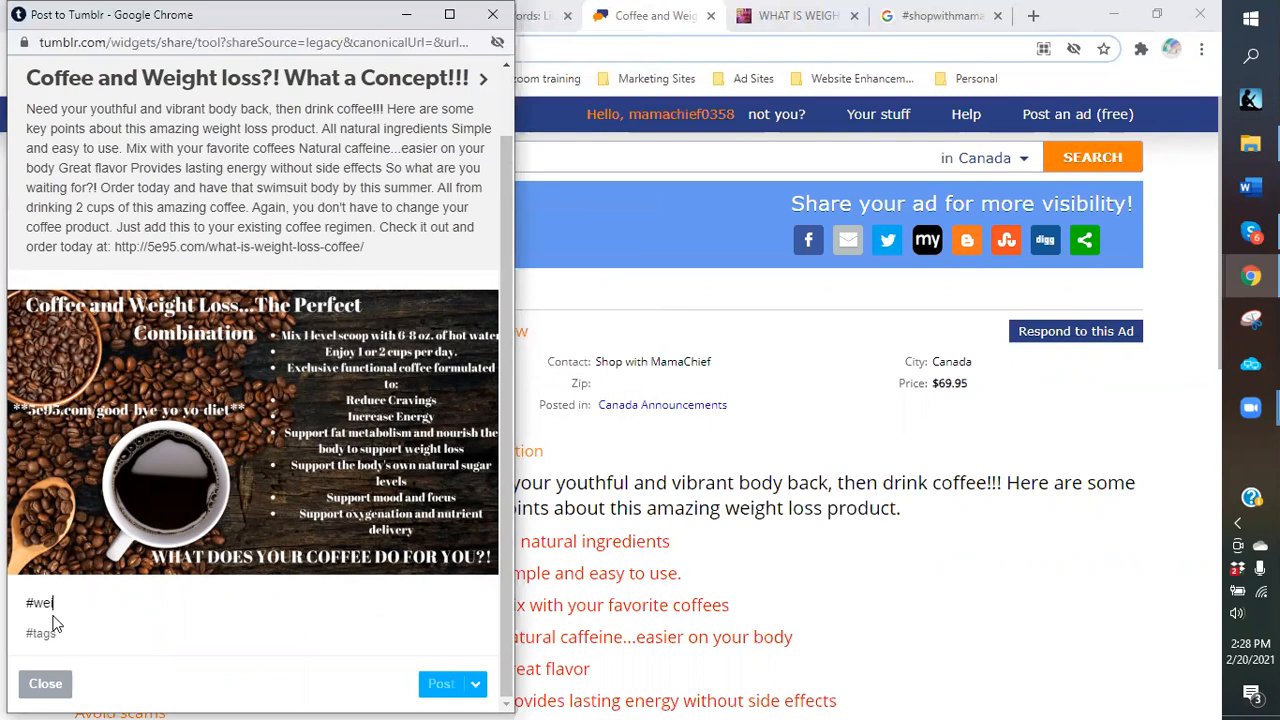
text(ightloss)
text(, #weightlossc)
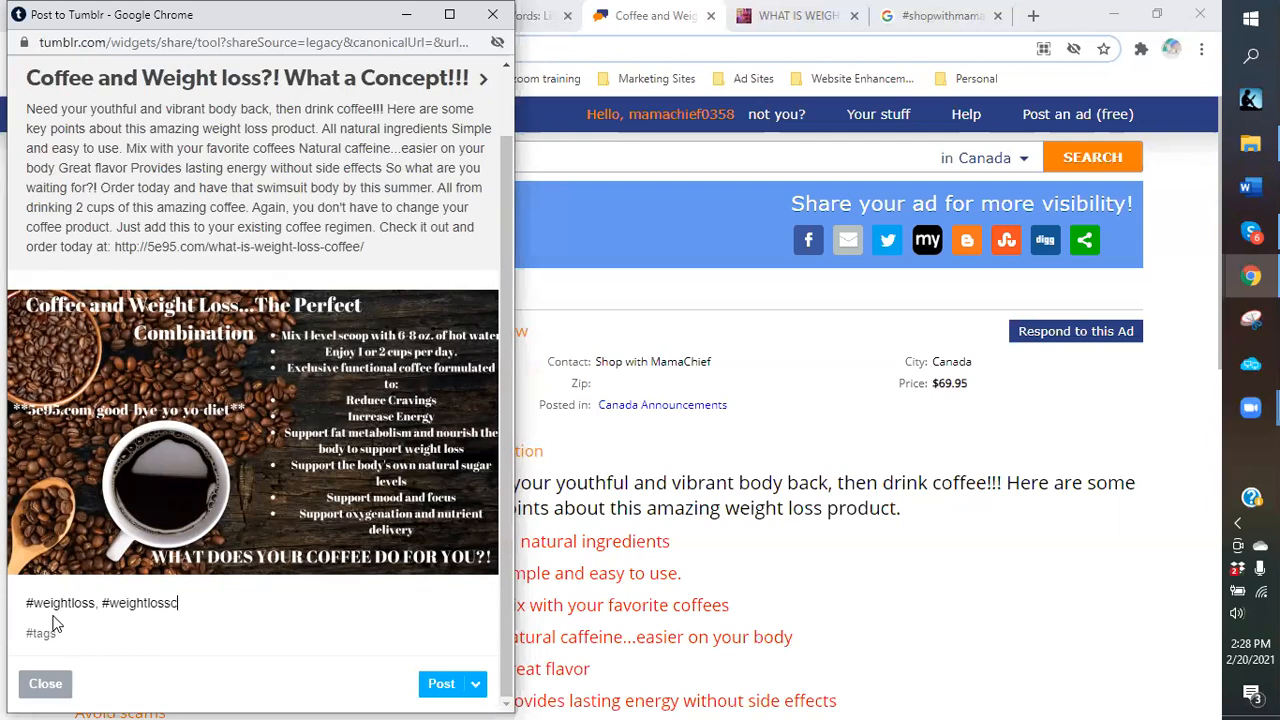
text(offee #gethealthy)
text(#shop)
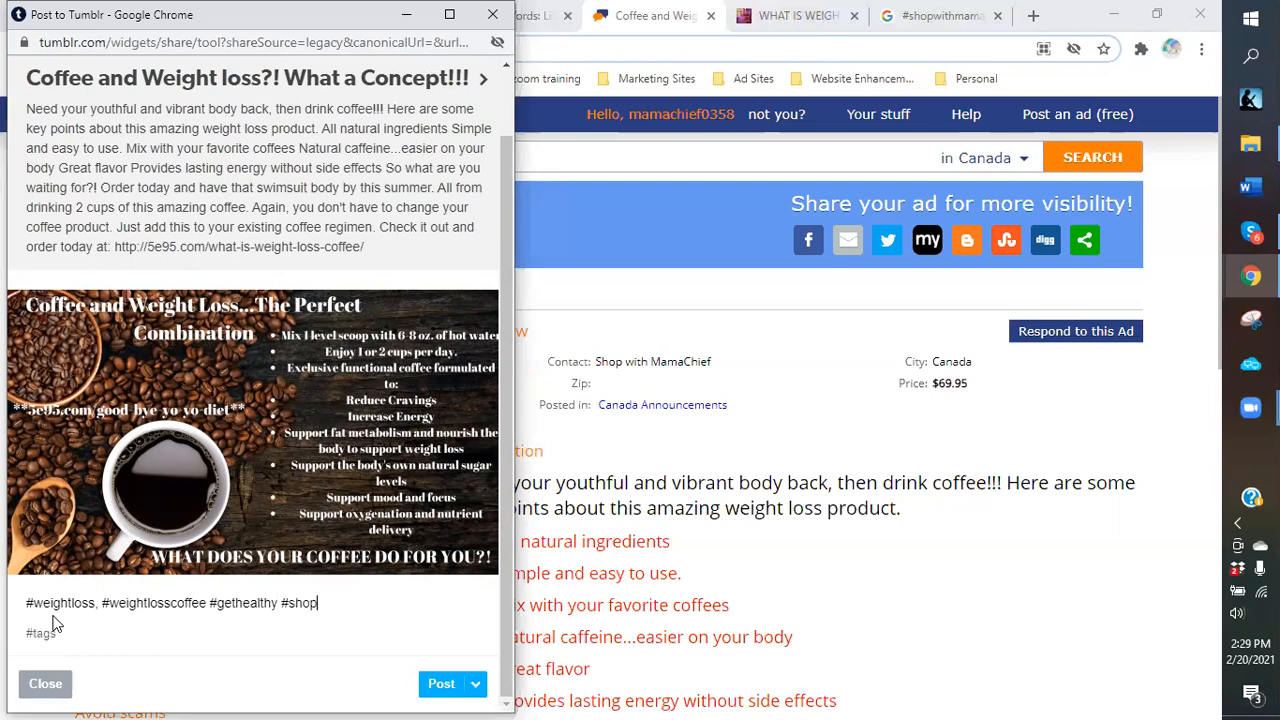
text(withmamachief)
scroll(1042, 598, down, 2)
Publish the tagged post to Tumblr and close the confirmation window.
click(1052, 645)
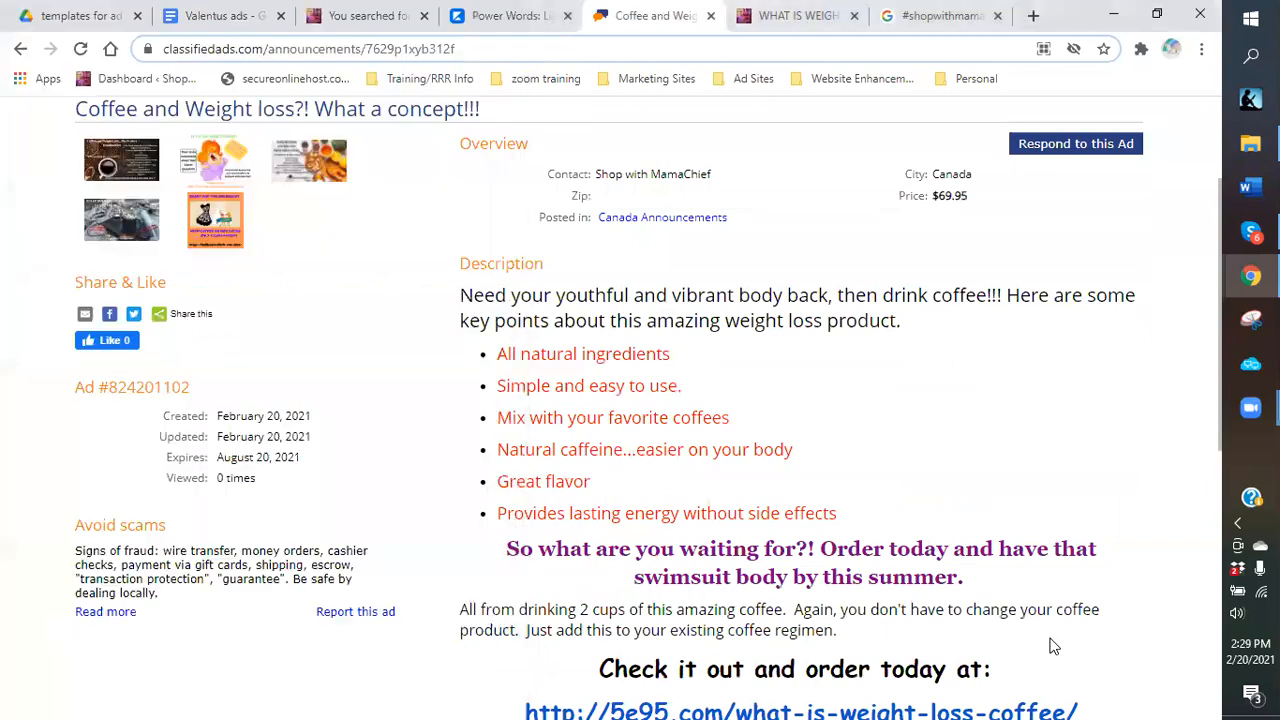
mouse_move(1250, 276)
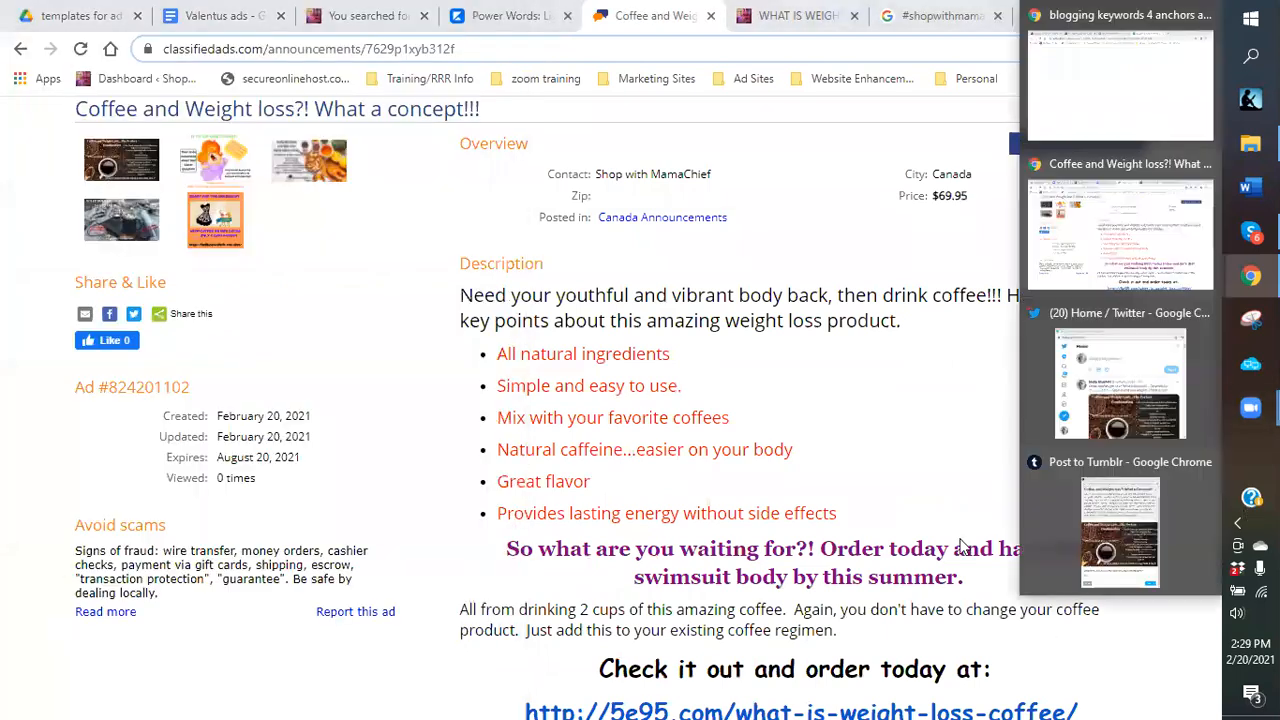
click(1158, 527)
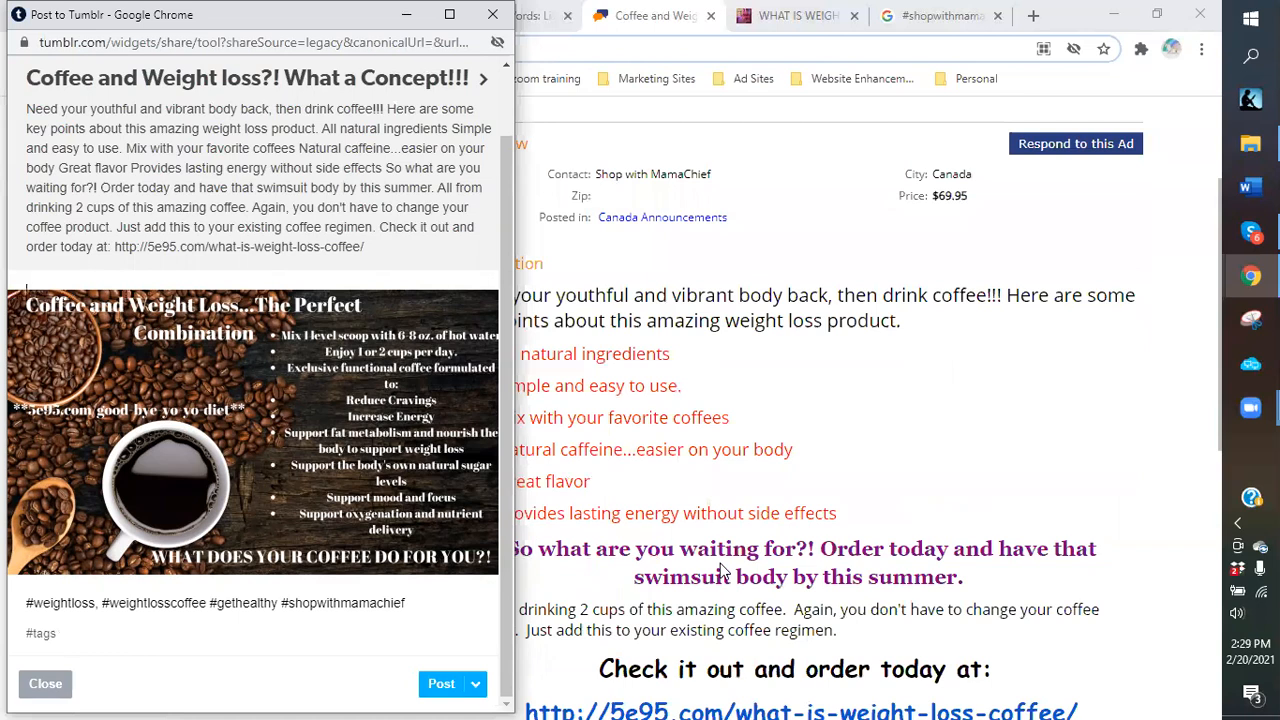
click(445, 690)
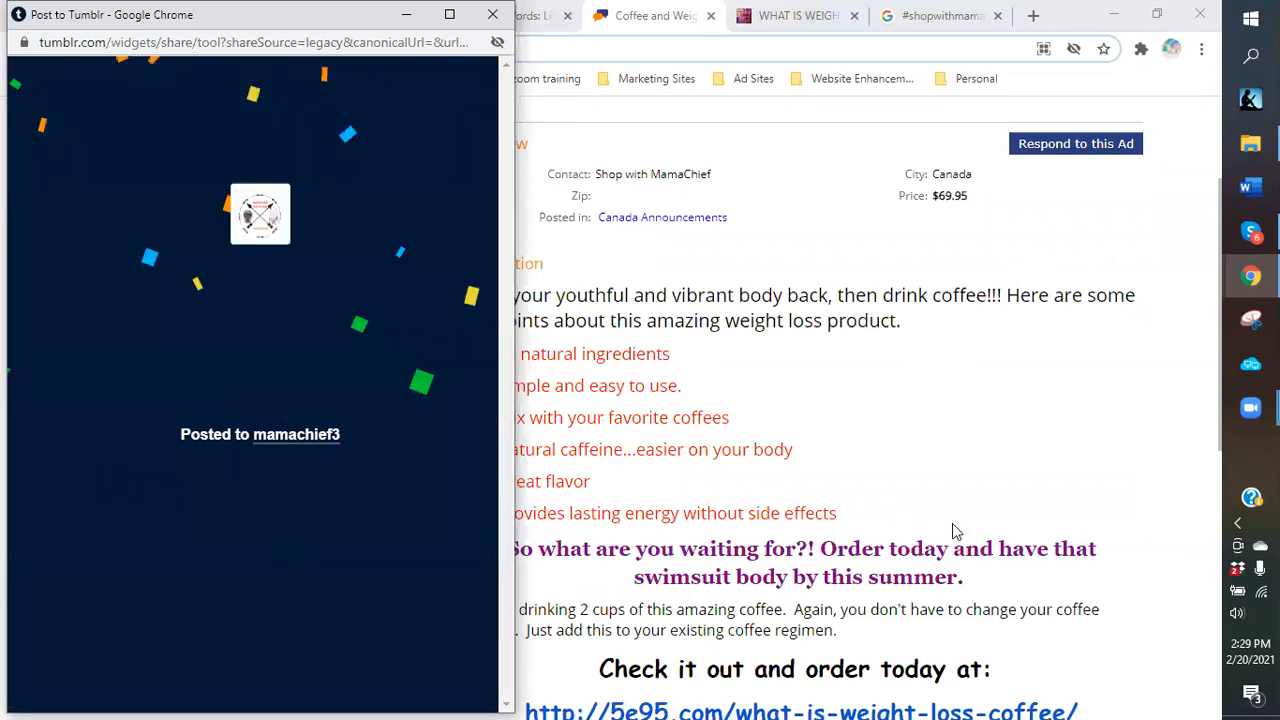
click(492, 14)
scroll(1016, 362, up, 2)
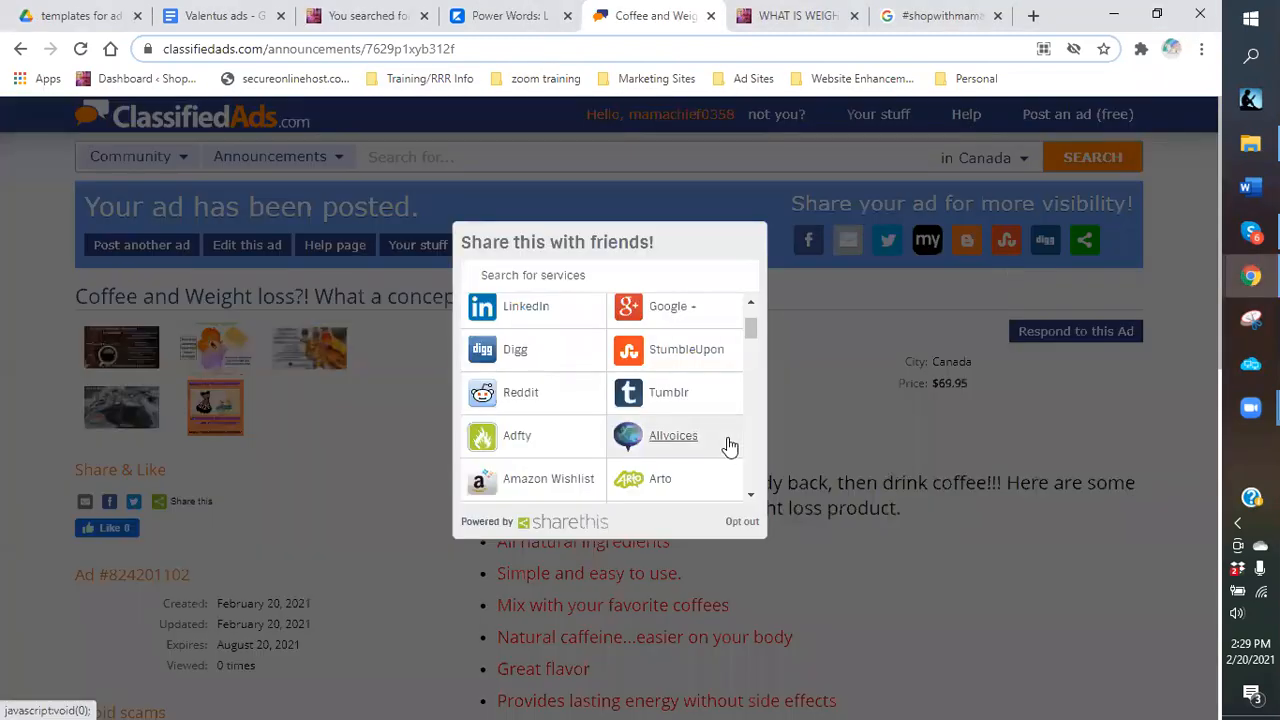
scroll(730, 446, down, 2)
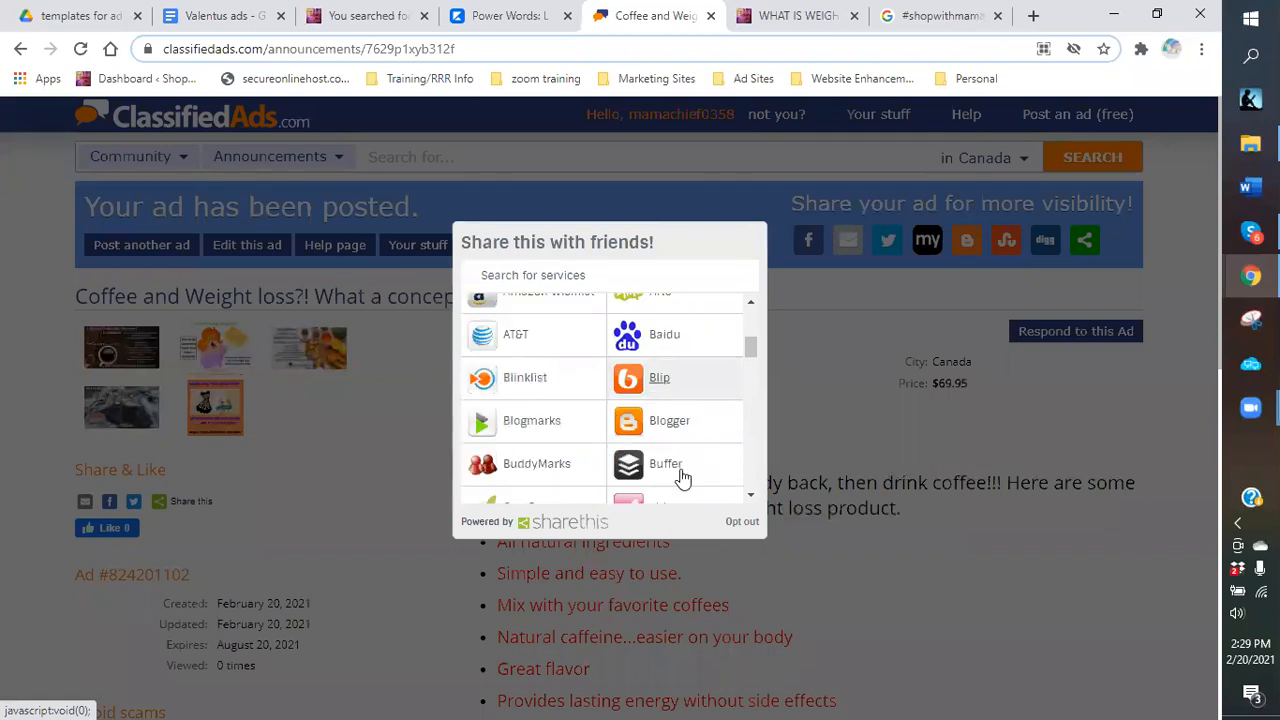
scroll(735, 422, down, 1)
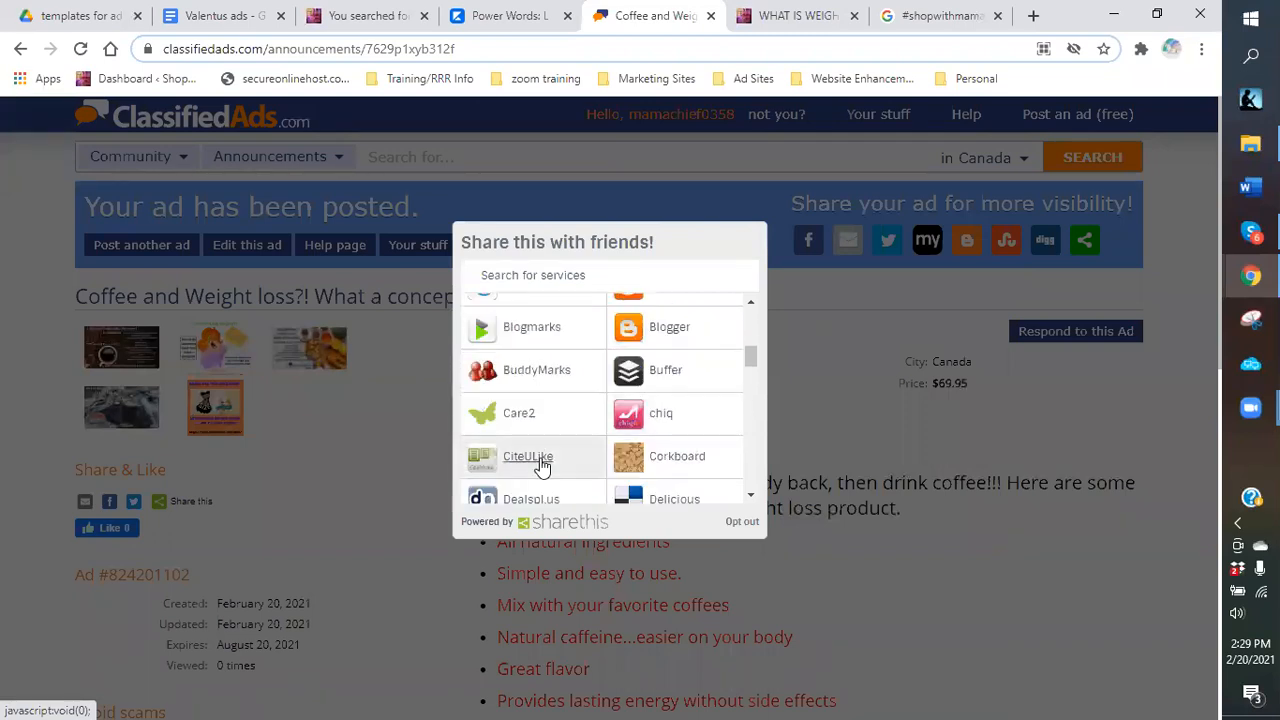
scroll(541, 468, down, 1)
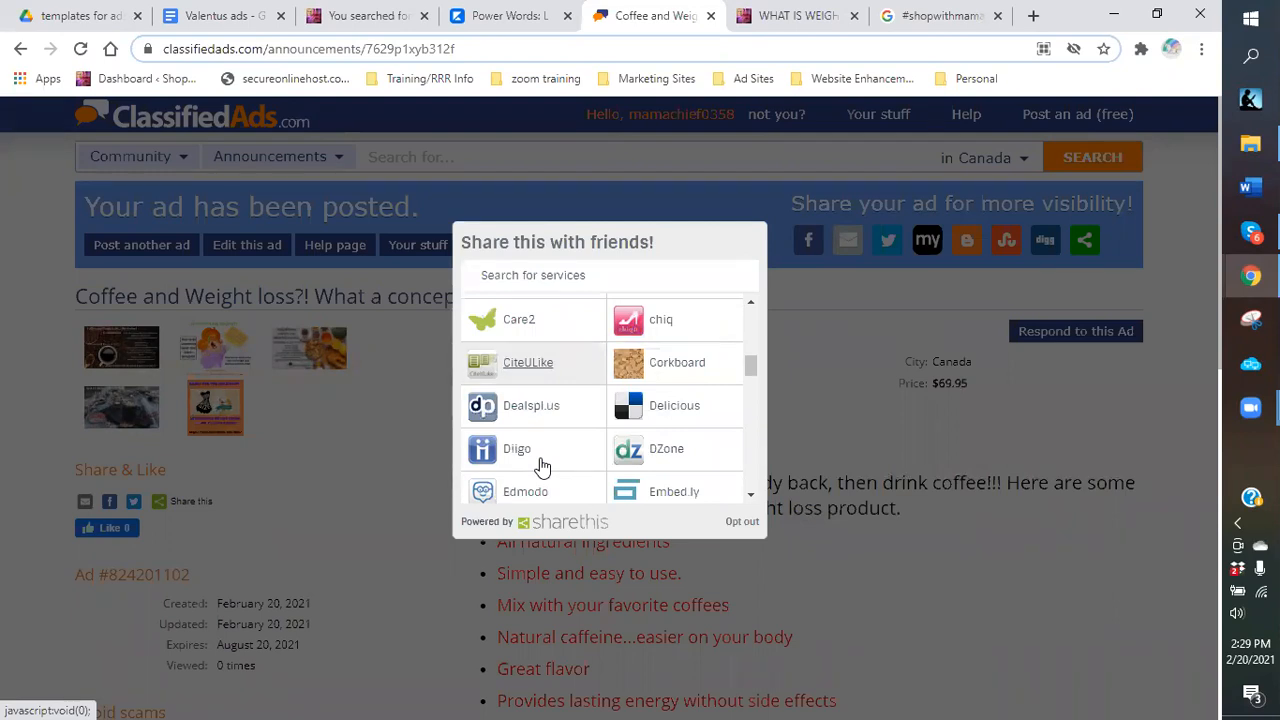
scroll(541, 468, down, 2)
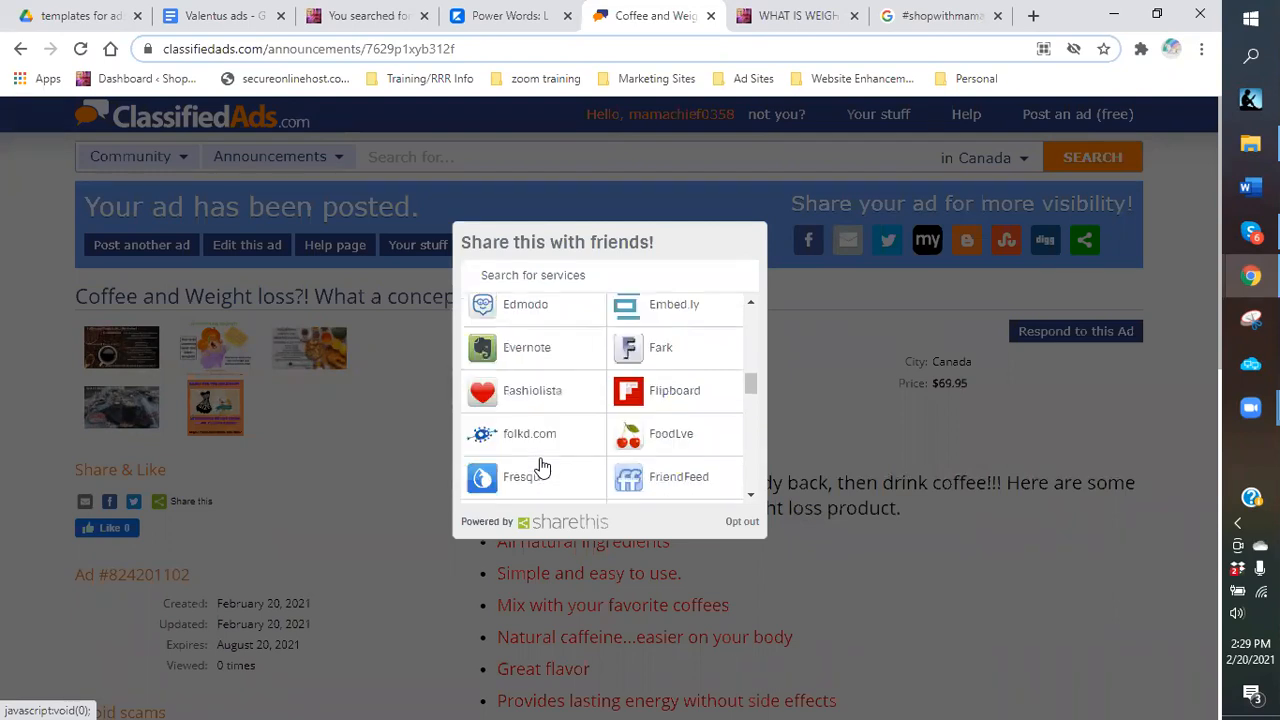
scroll(544, 460, down, 3)
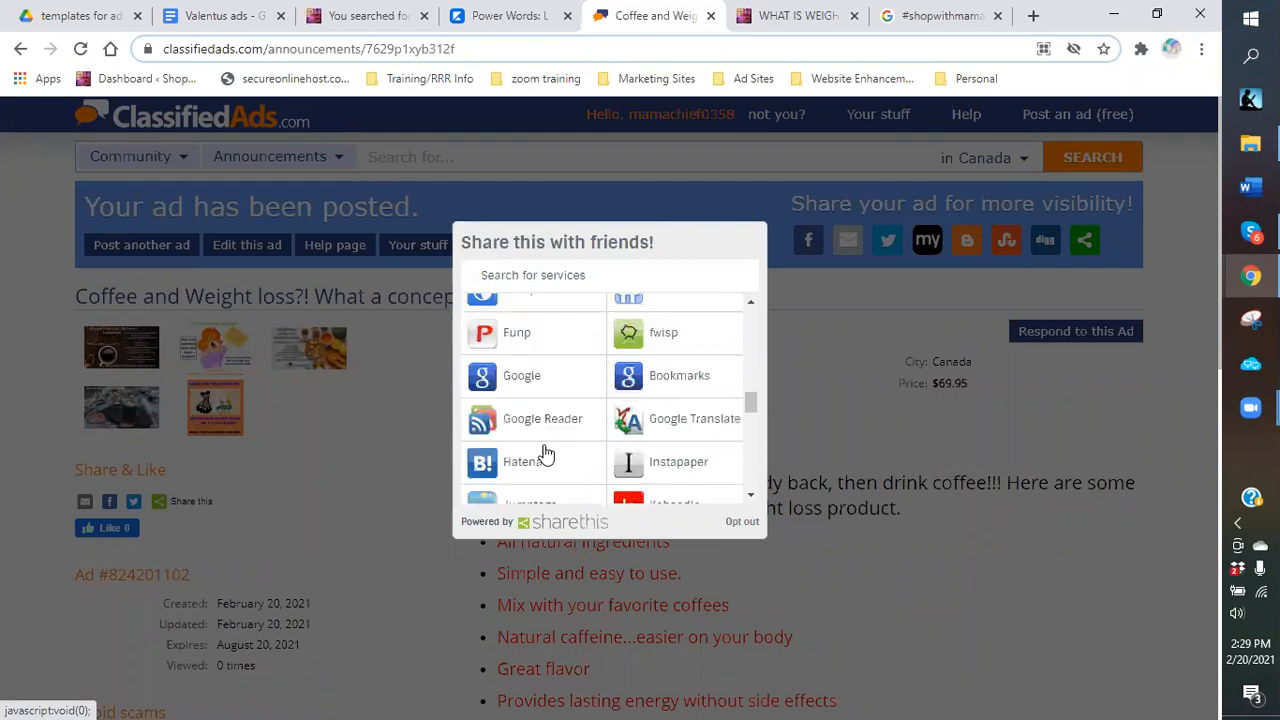
scroll(551, 415, down, 1)
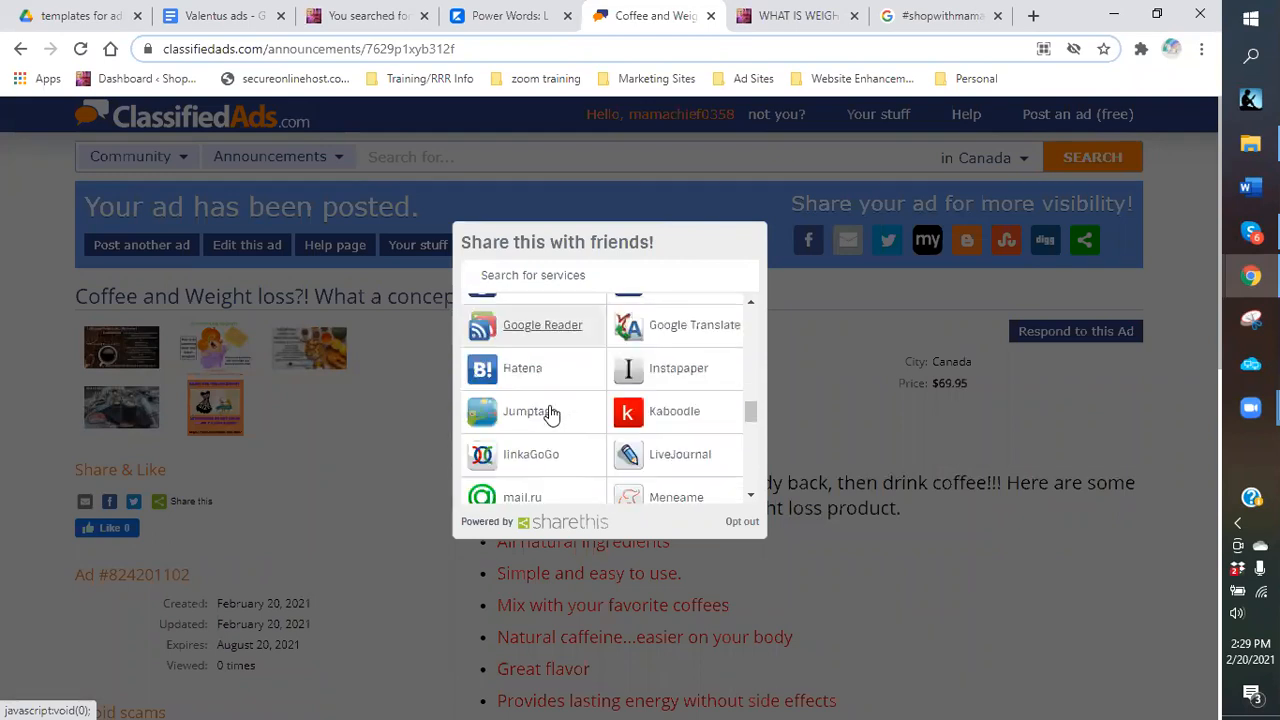
scroll(551, 413, down, 2)
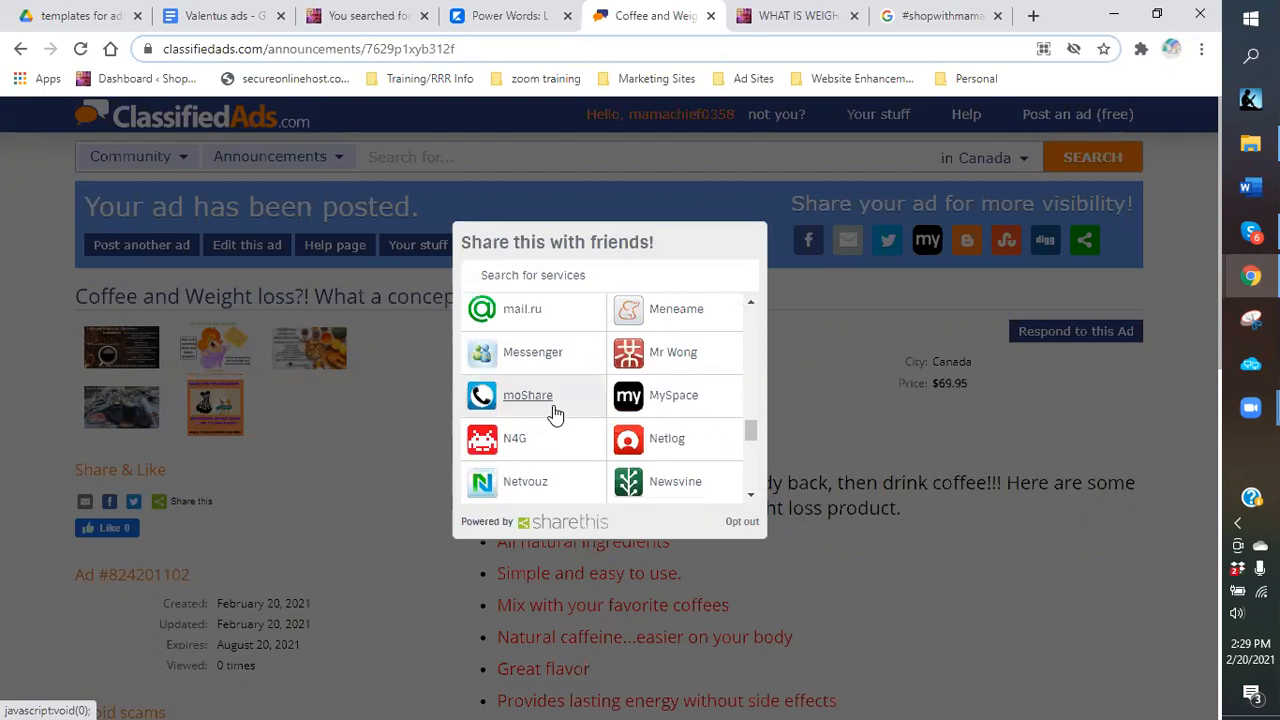
scroll(555, 414, down, 5)
scroll(555, 414, down, 2)
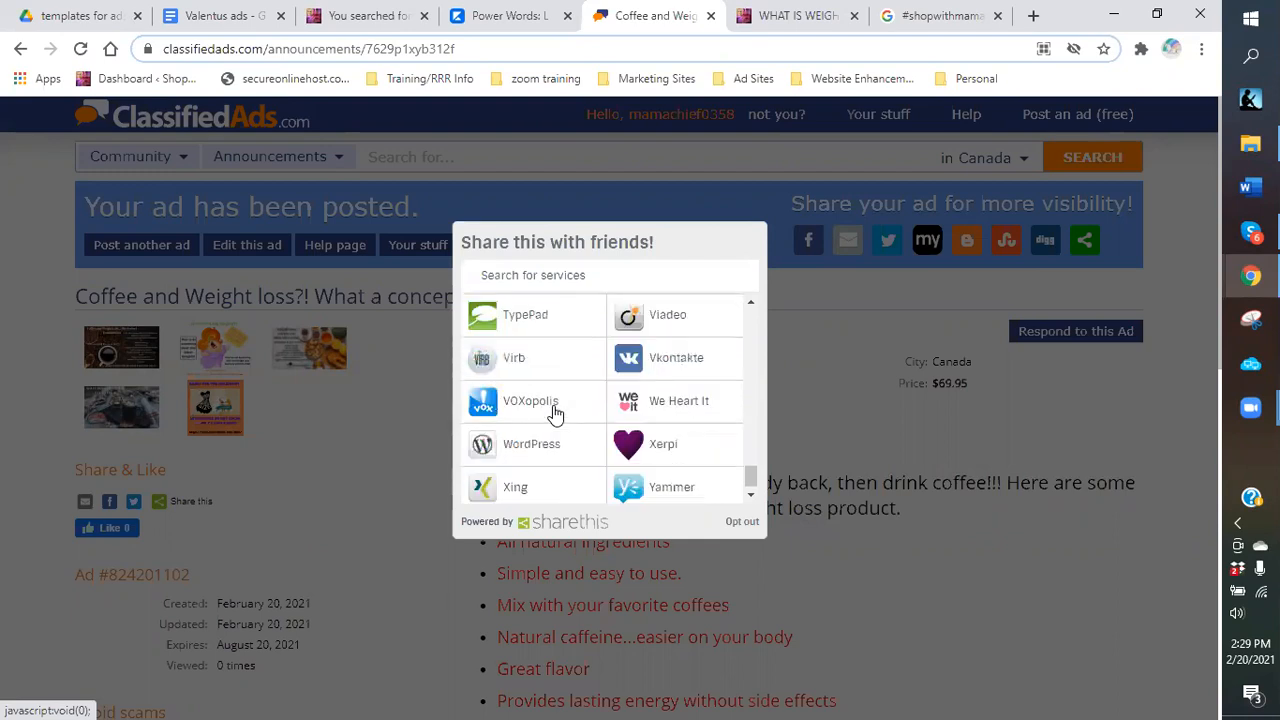
scroll(563, 438, up, 2)
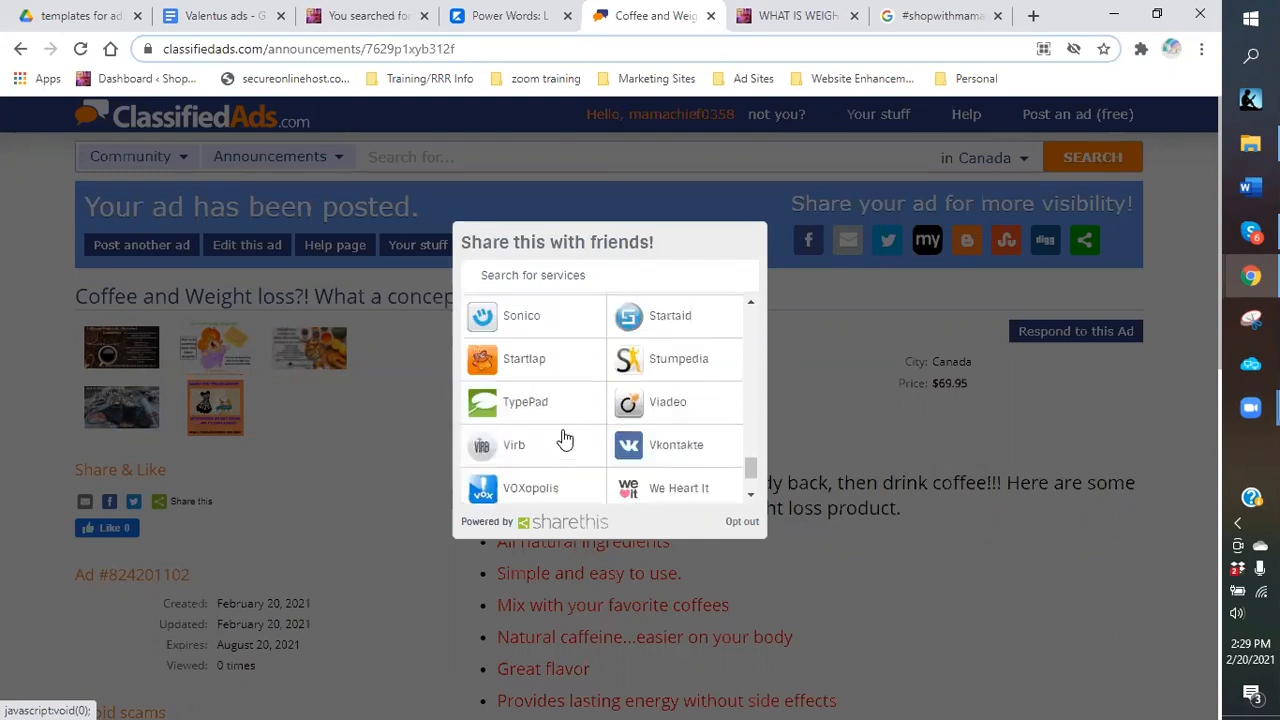
scroll(565, 440, up, 1)
scroll(565, 438, up, 3)
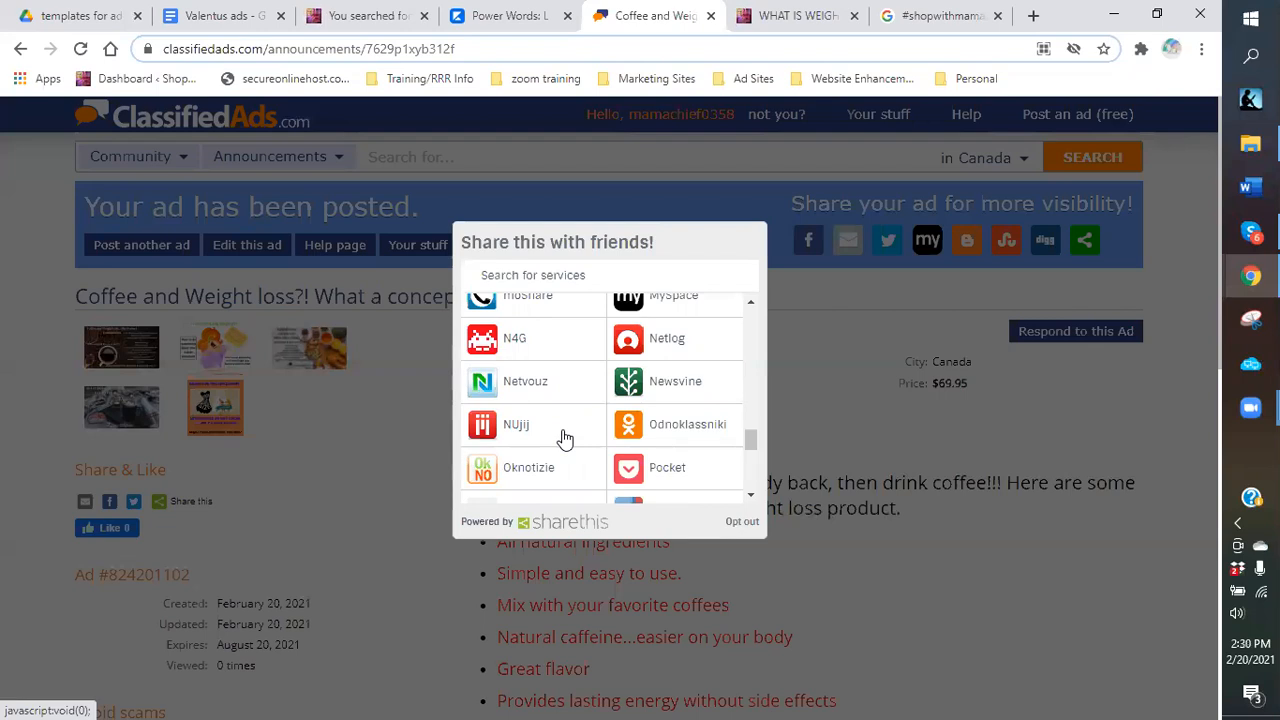
scroll(590, 400, up, 3)
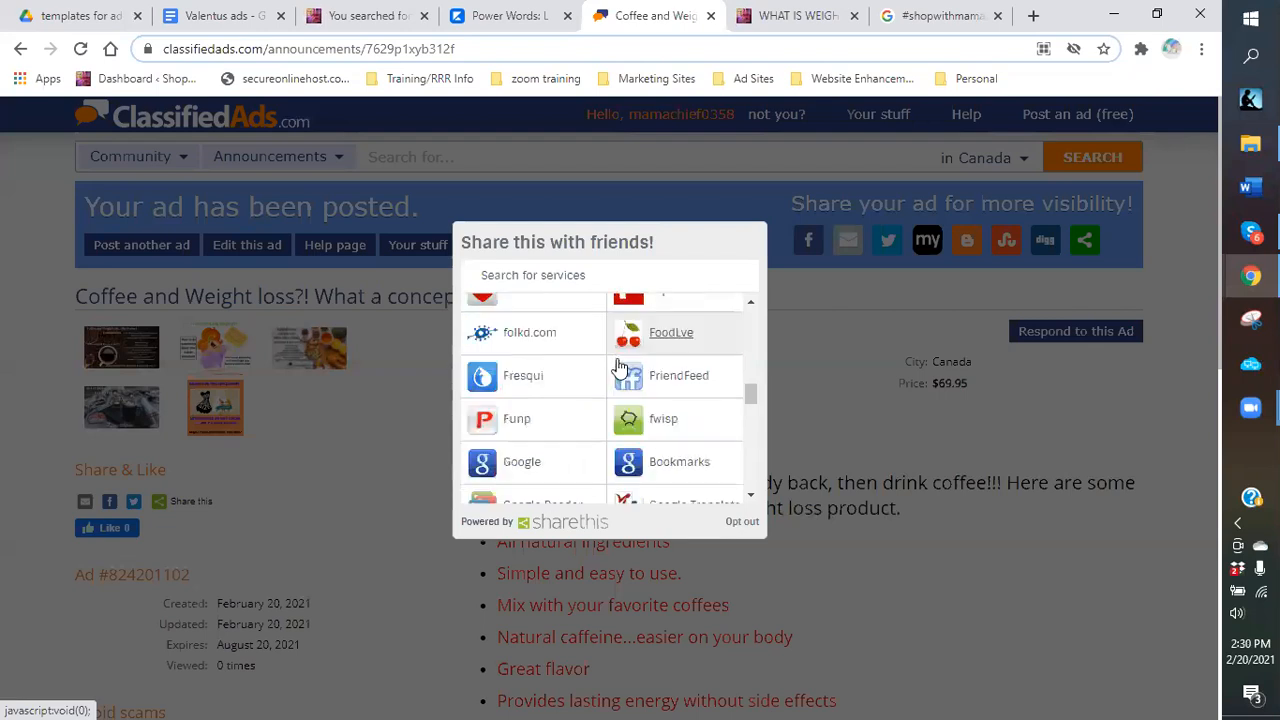
click(853, 545)
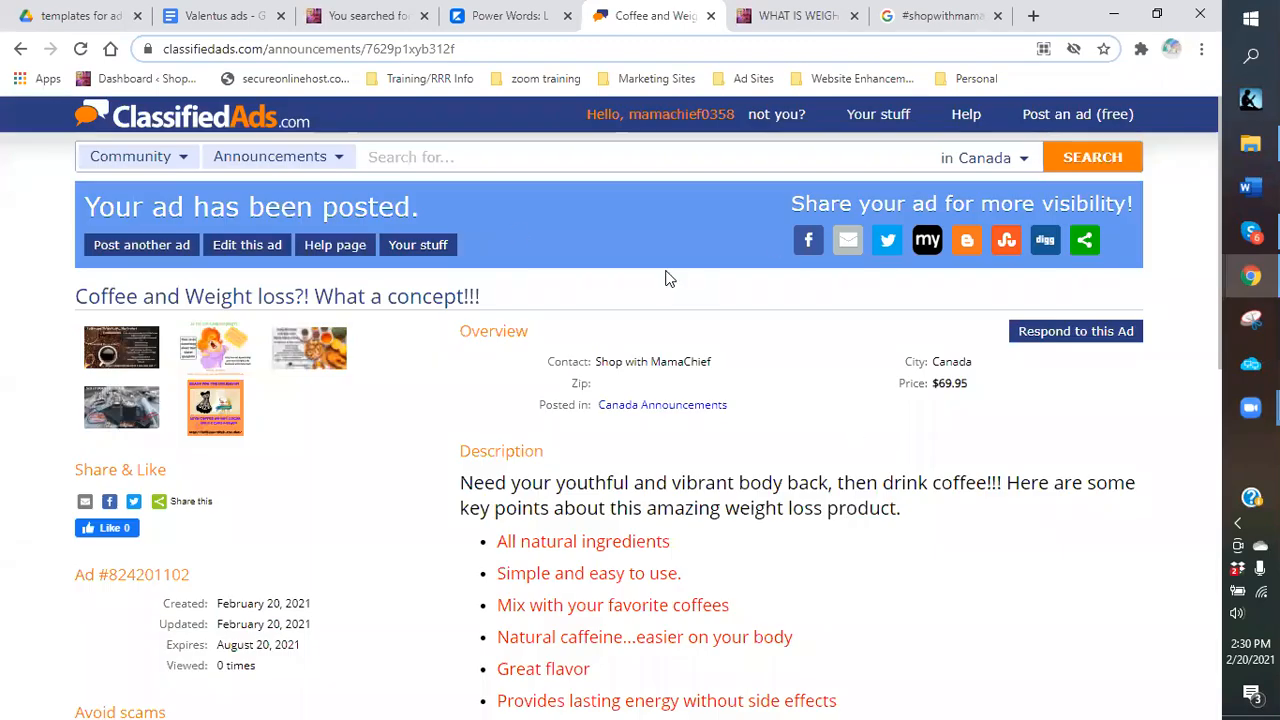
click(873, 120)
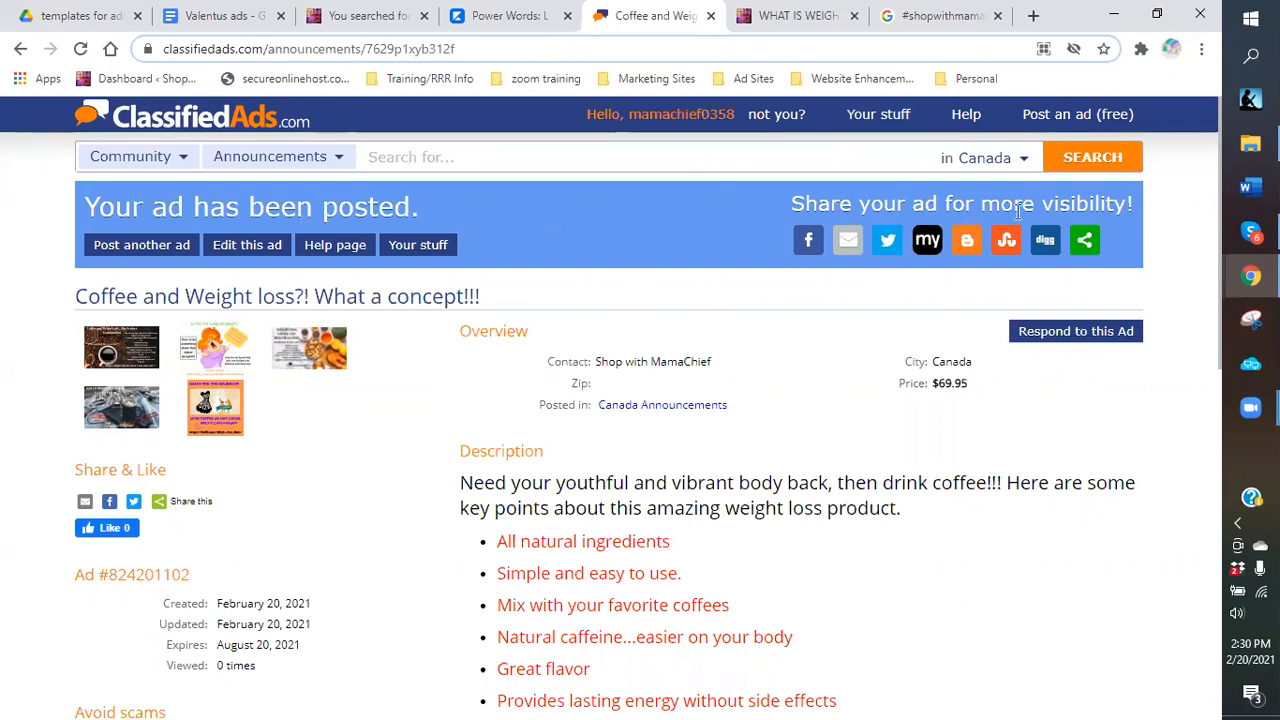
click(1085, 246)
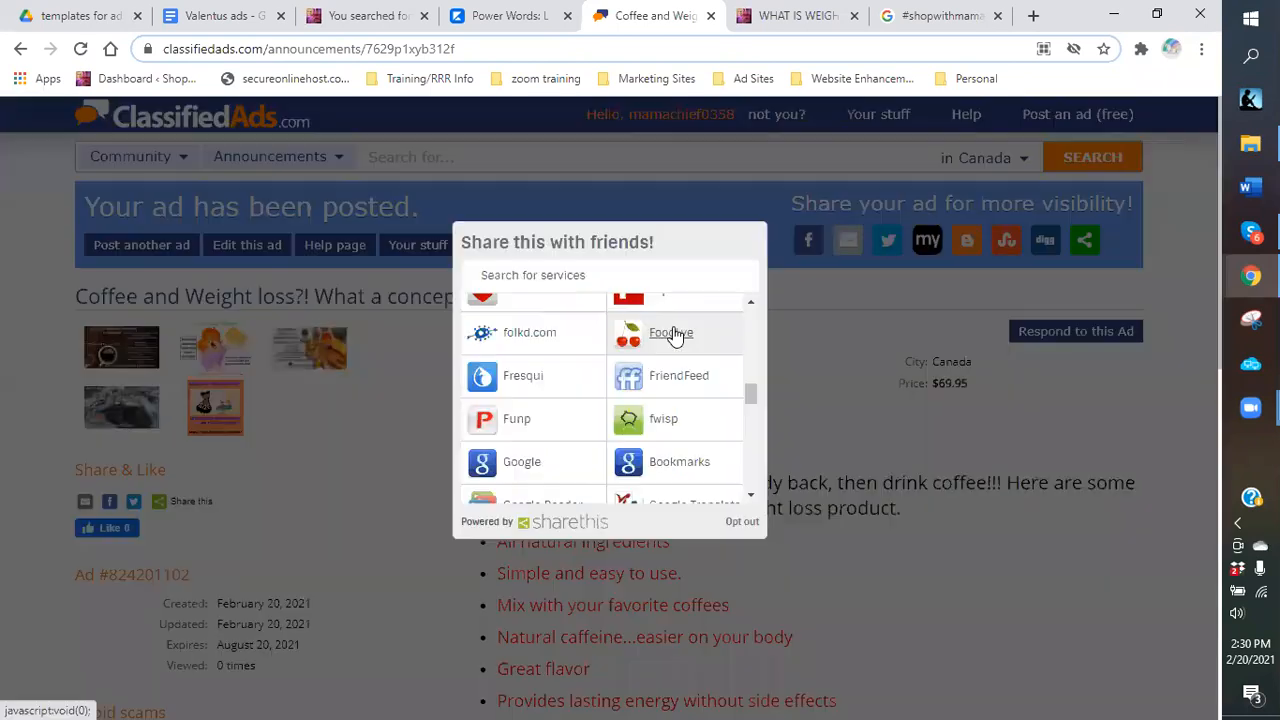
scroll(712, 345, up, 5)
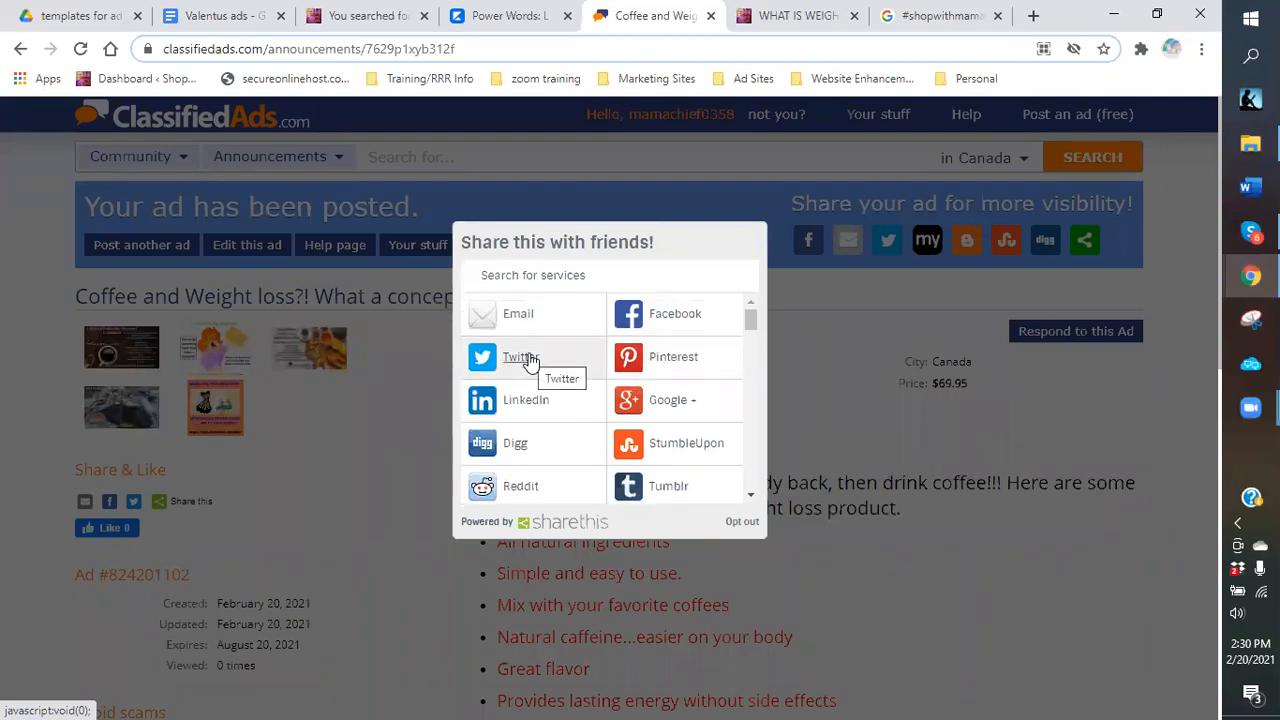
click(855, 405)
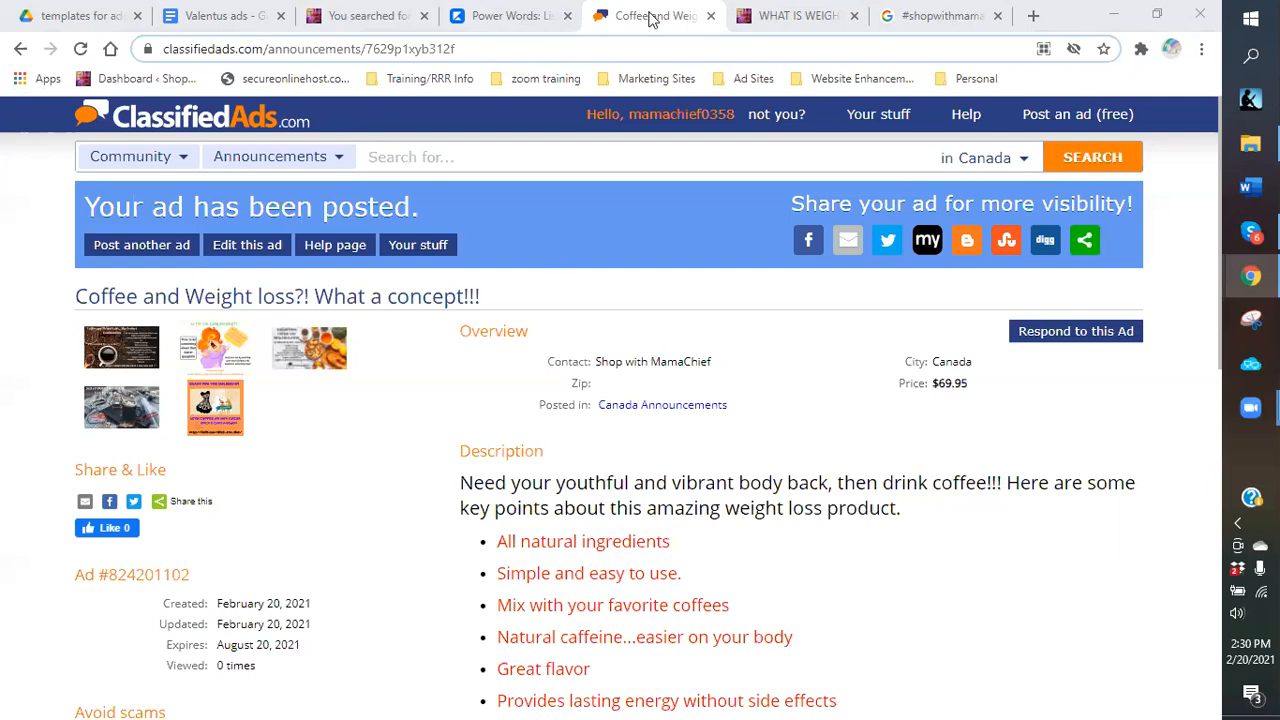
Start a new free ad under the Items for Sale category, Miscellaneous Items subcategory.
click(1058, 116)
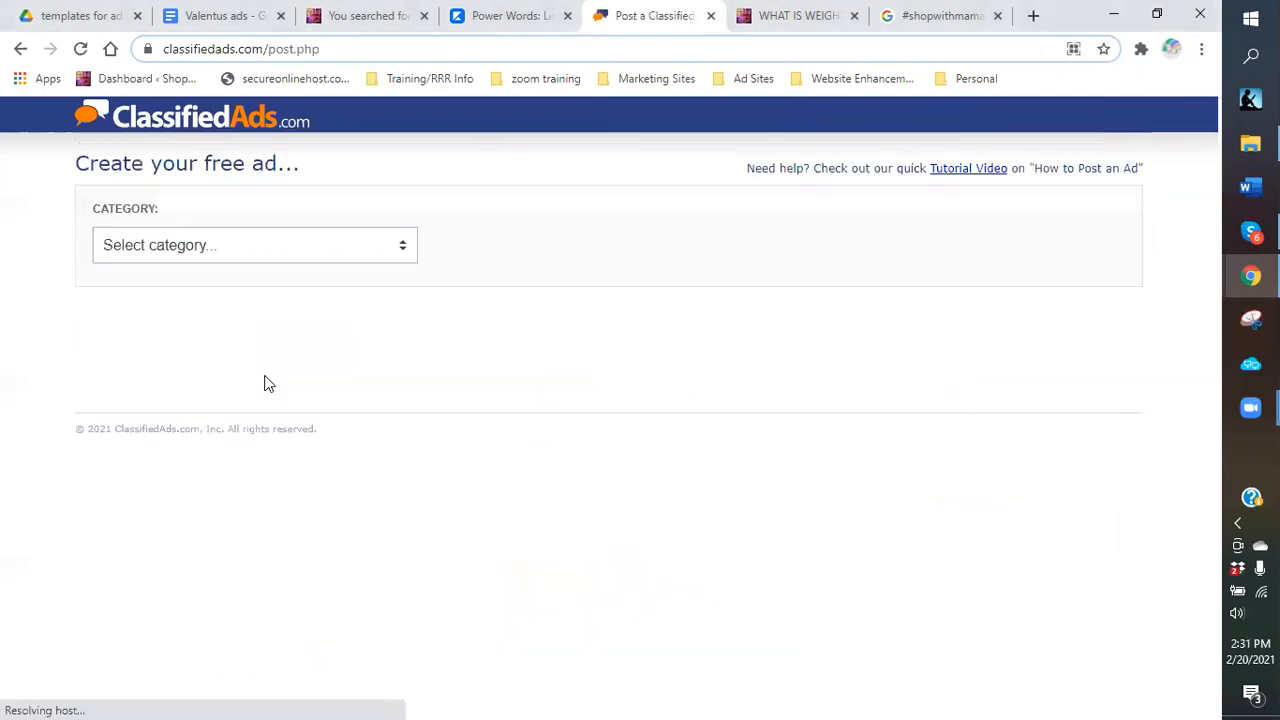
click(400, 250)
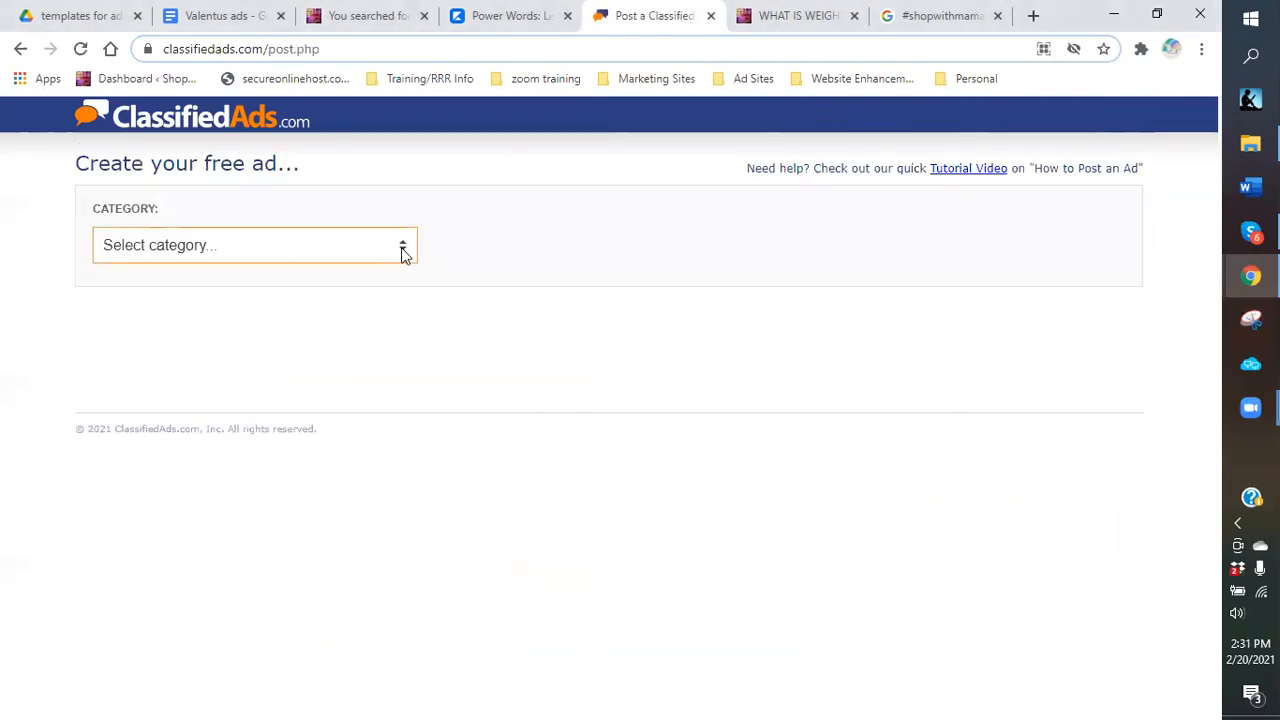
click(403, 253)
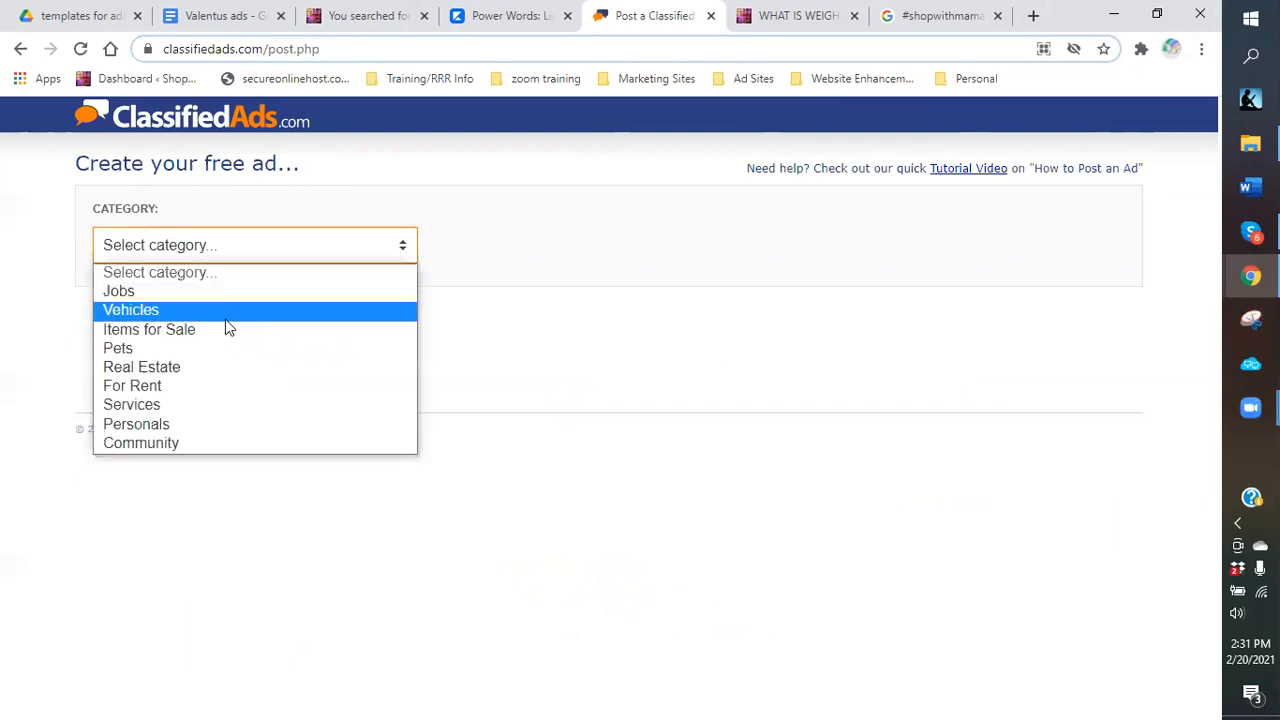
click(226, 330)
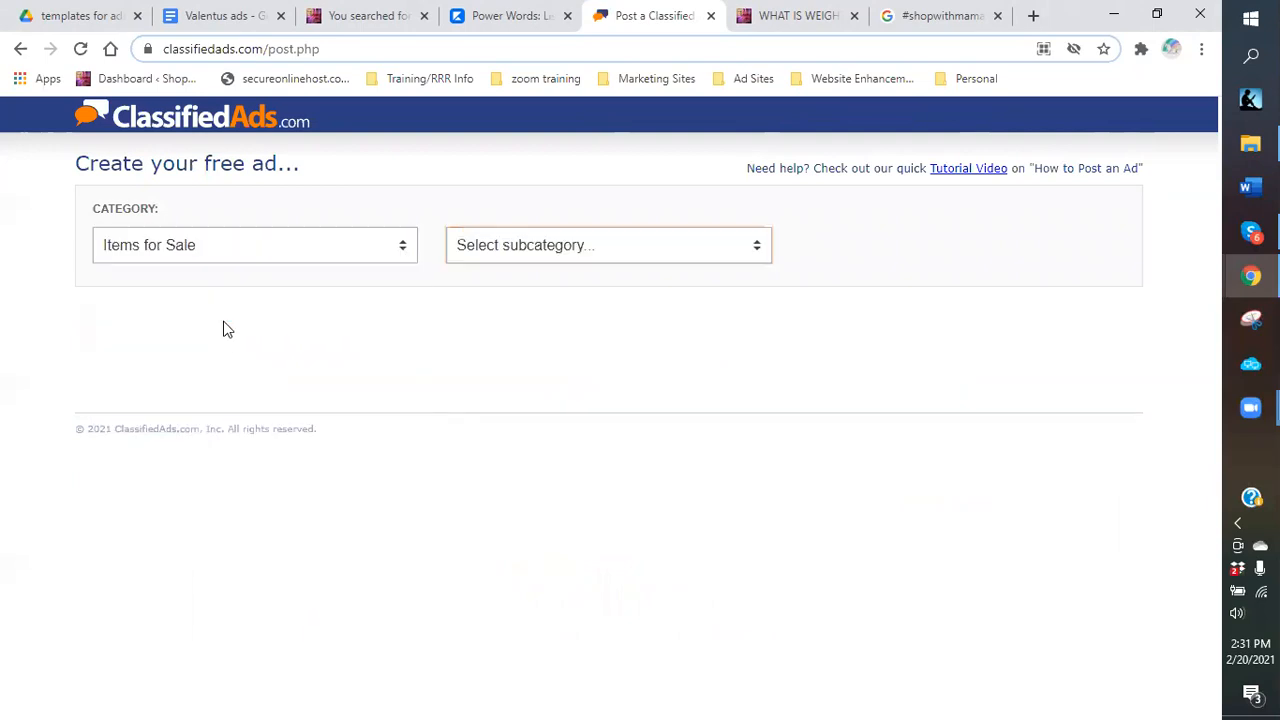
click(755, 252)
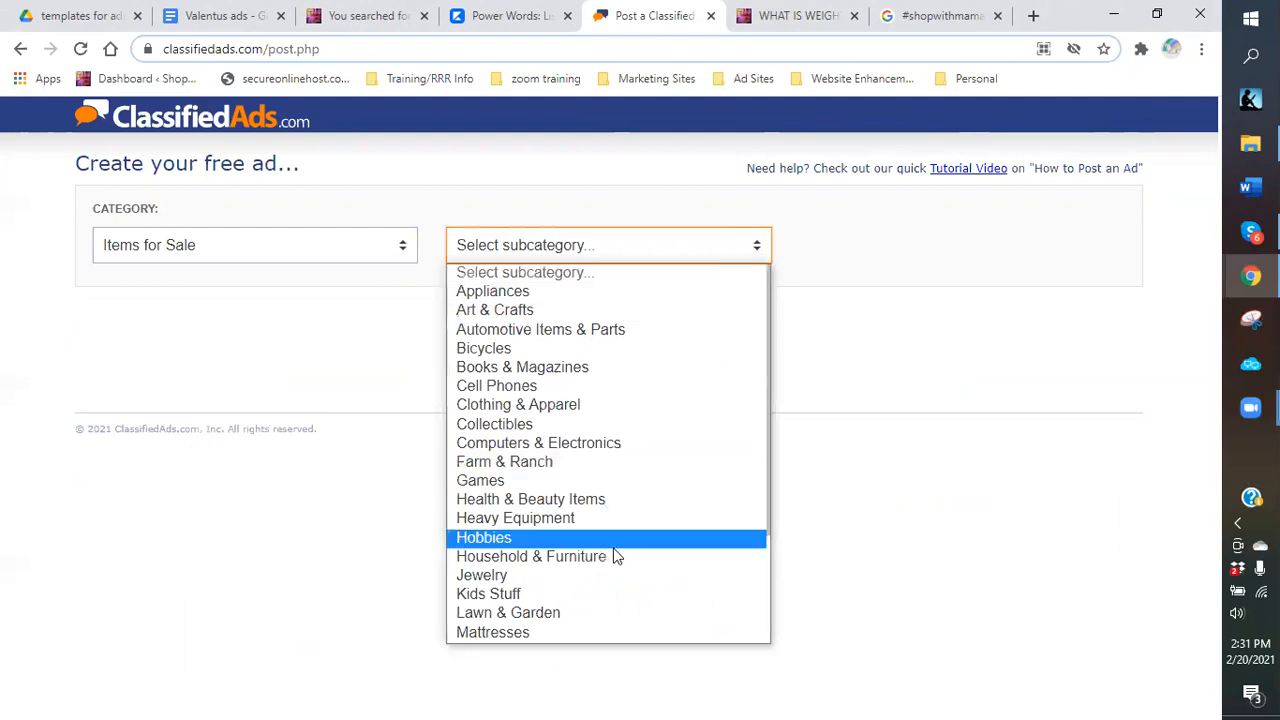
scroll(620, 563, down, 3)
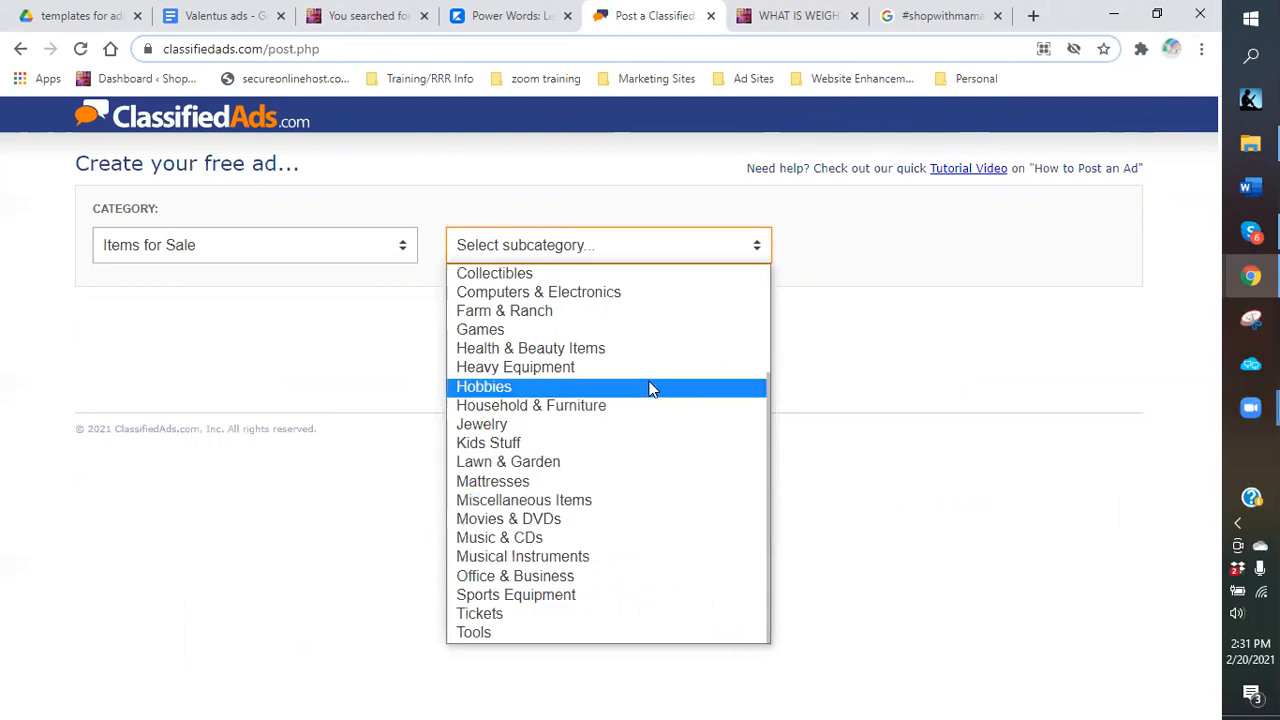
click(645, 199)
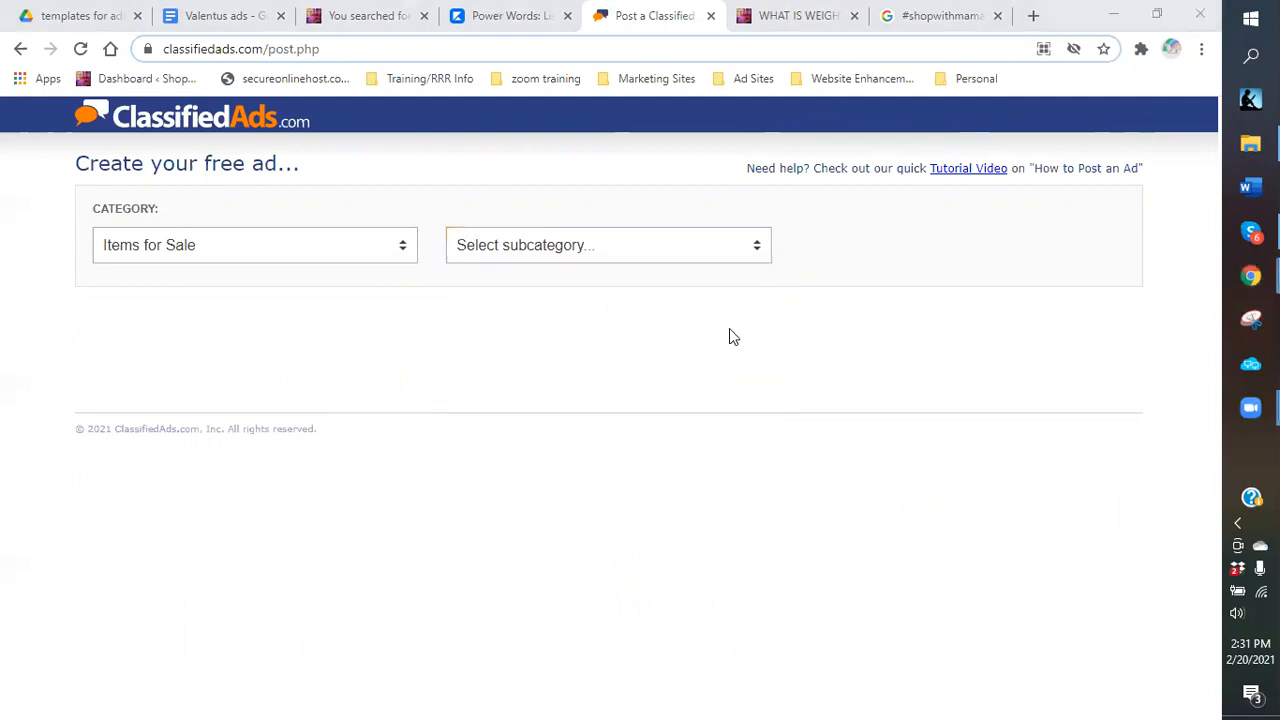
click(758, 252)
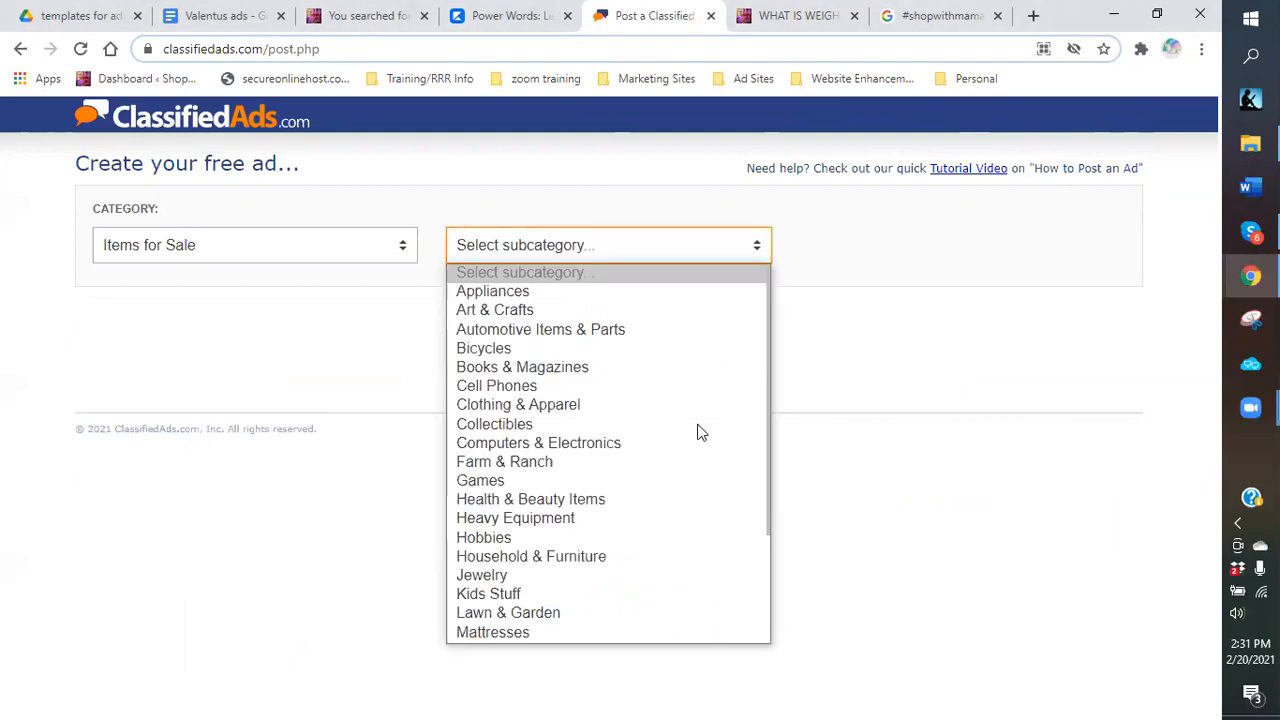
scroll(630, 499, down, 3)
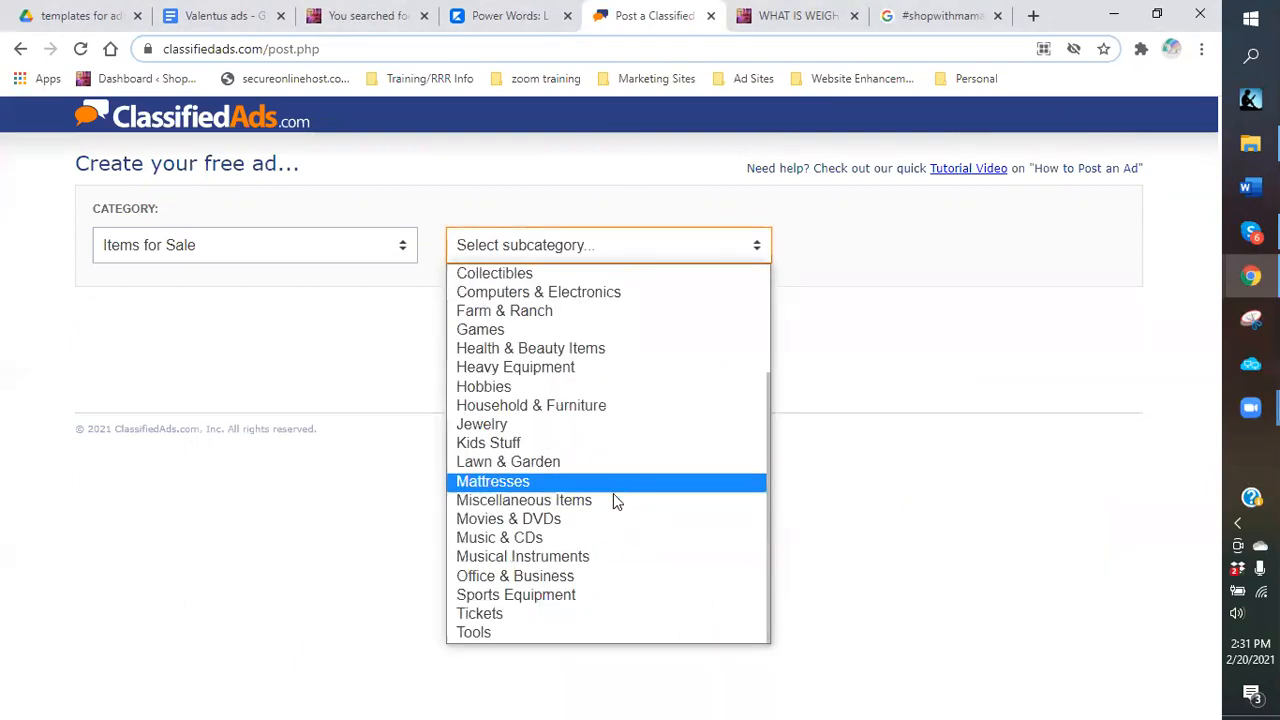
click(609, 491)
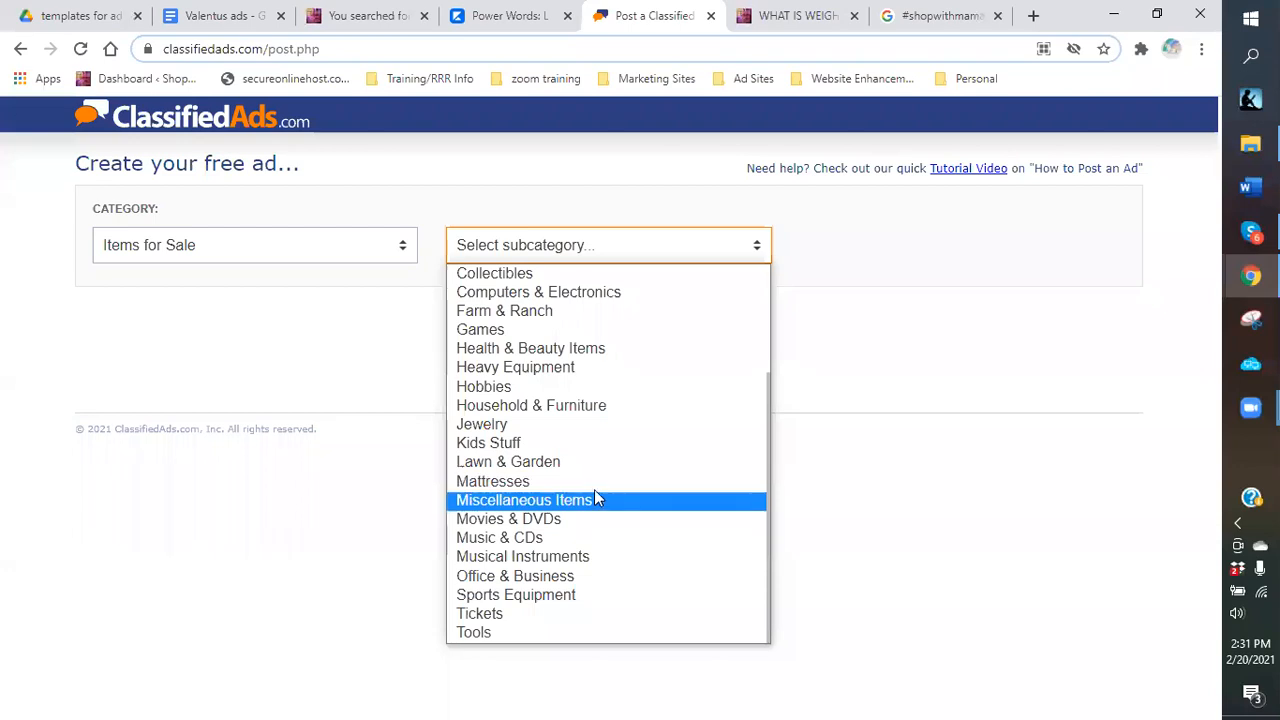
Change the ad location from Canada to Atlanta, GA.
click(160, 319)
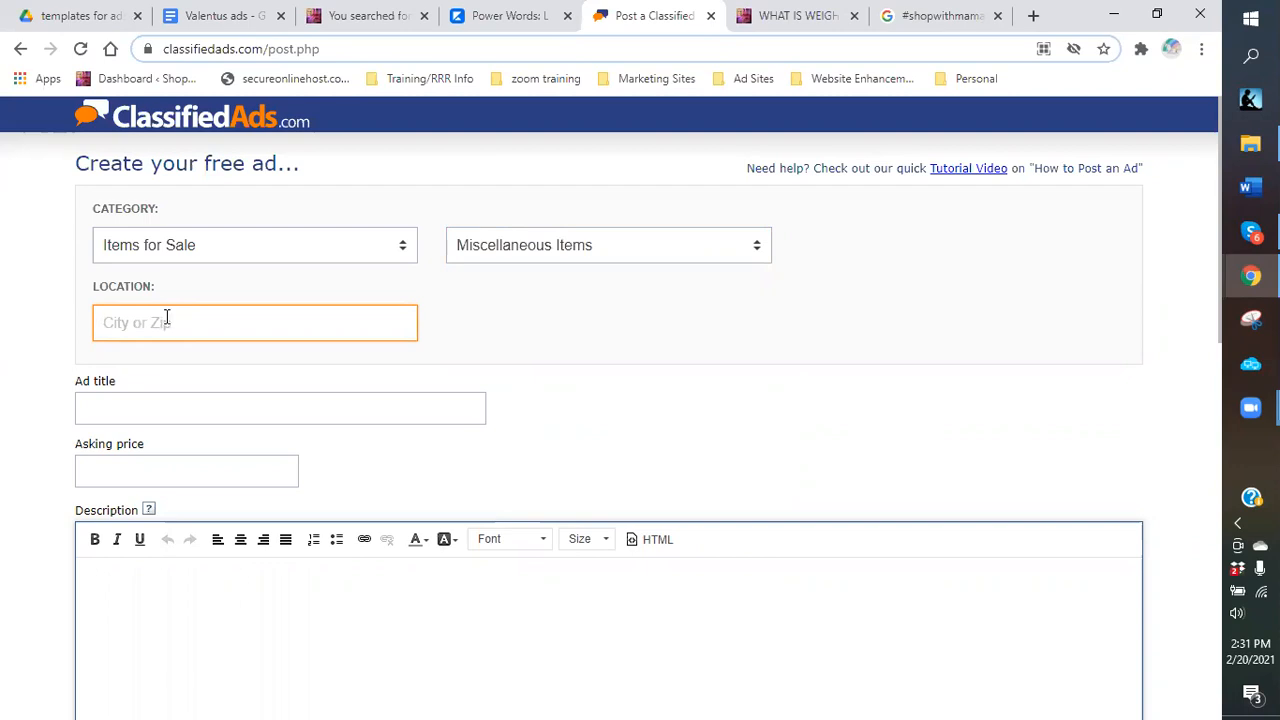
text(atlanta)
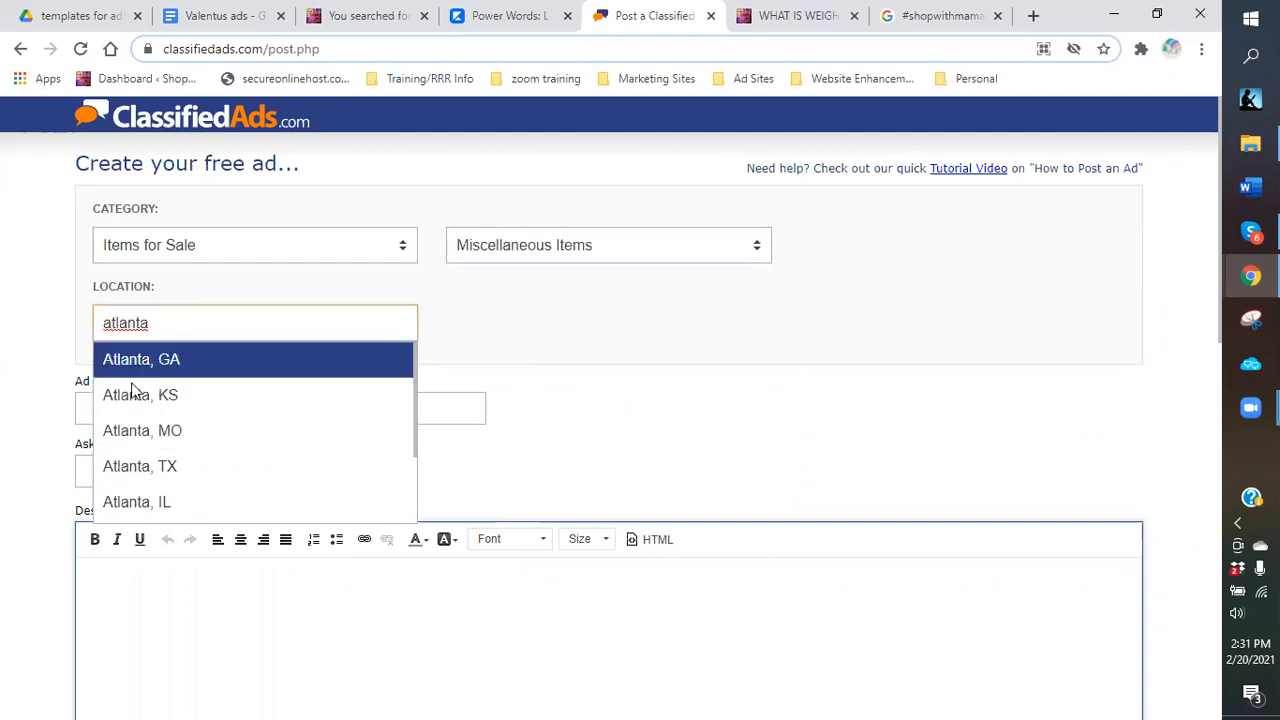
click(172, 398)
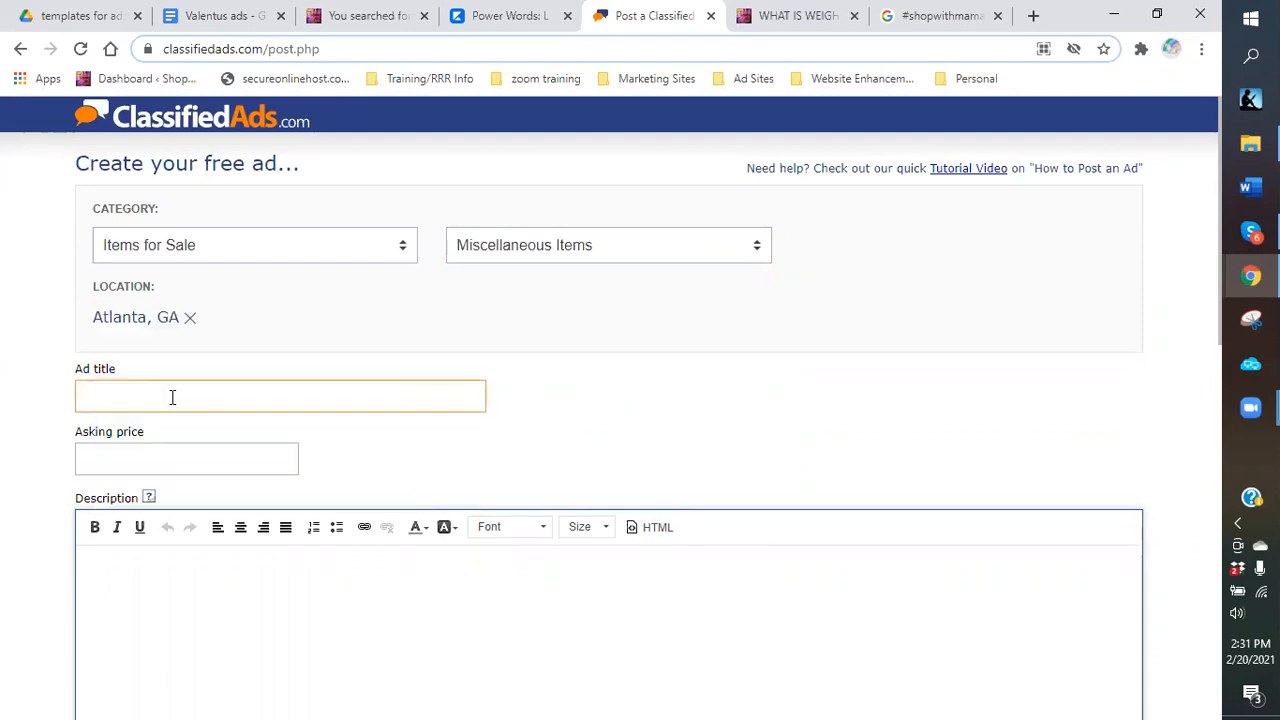
Copy the mlm-marketing link from the Valentus ads document's link list.
click(231, 20)
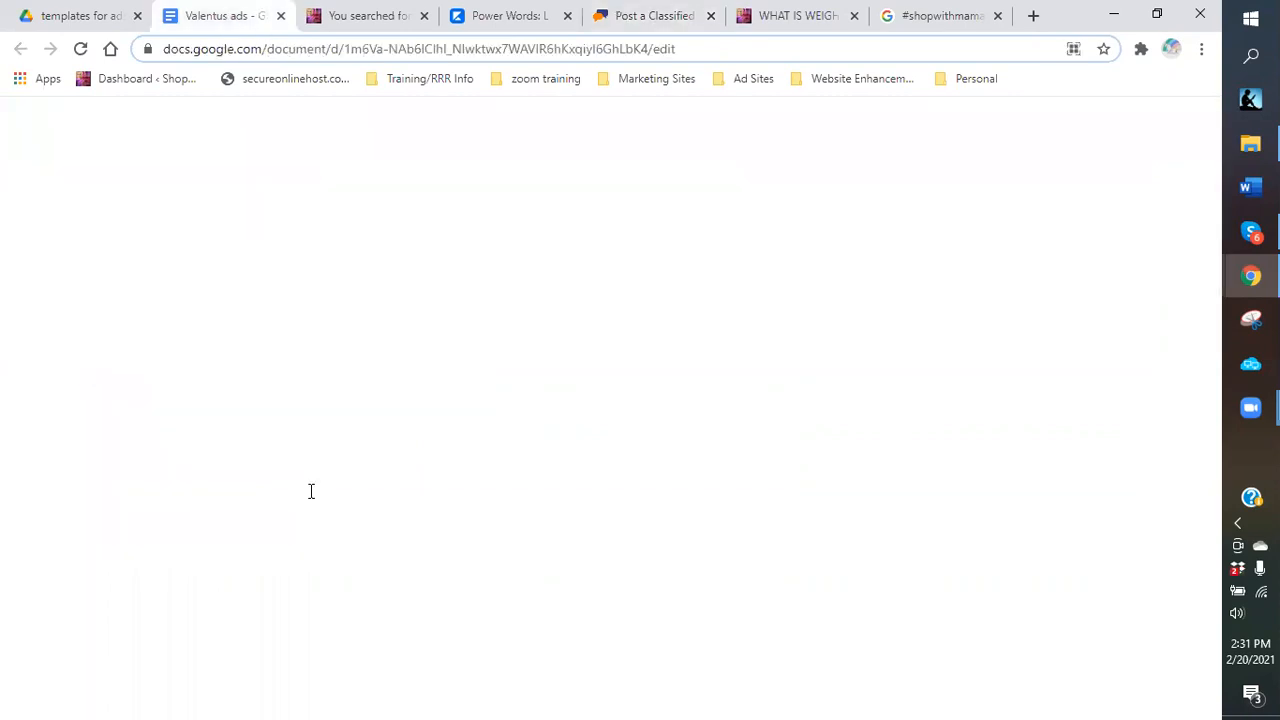
scroll(365, 372, up, 7)
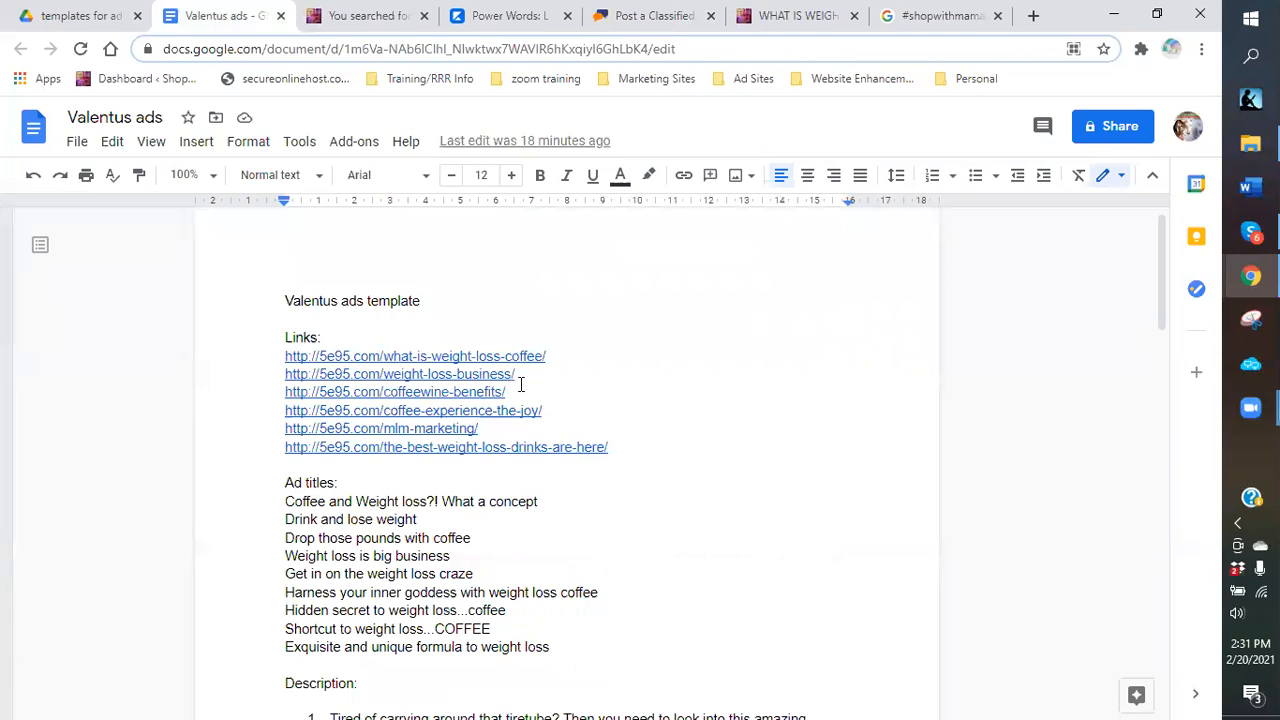
click(518, 374)
shift+click(282, 374)
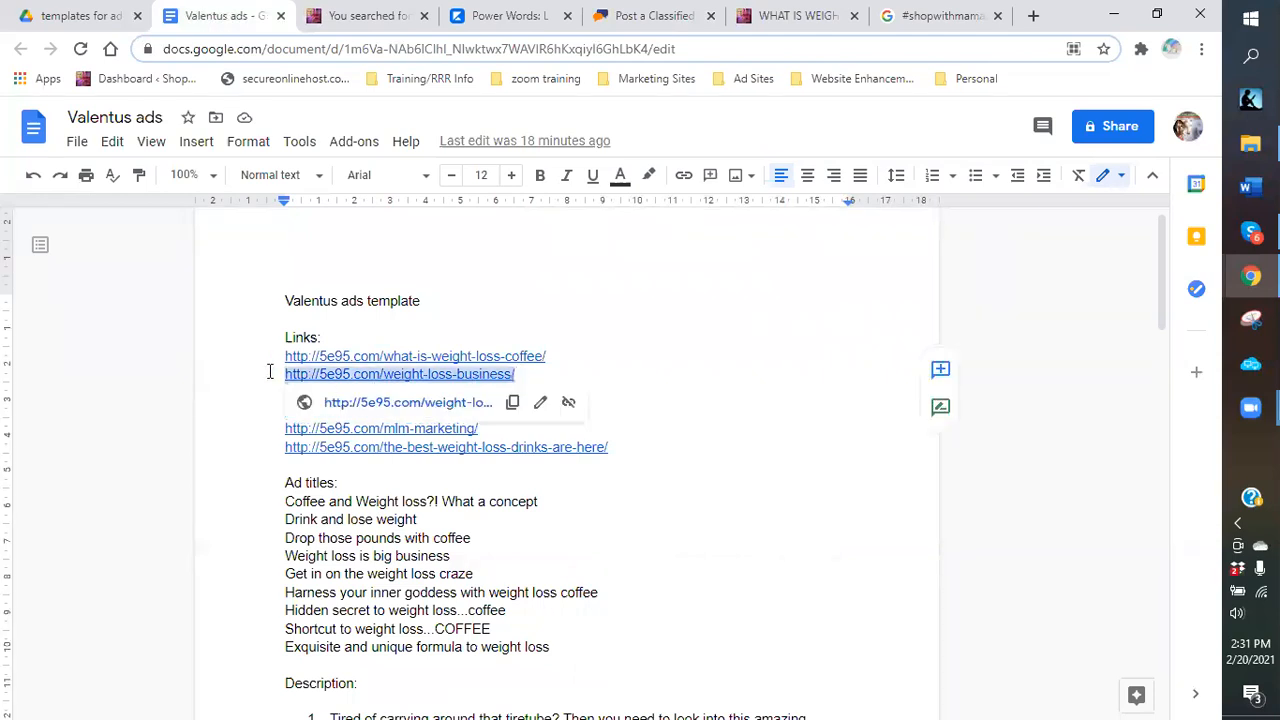
click(496, 430)
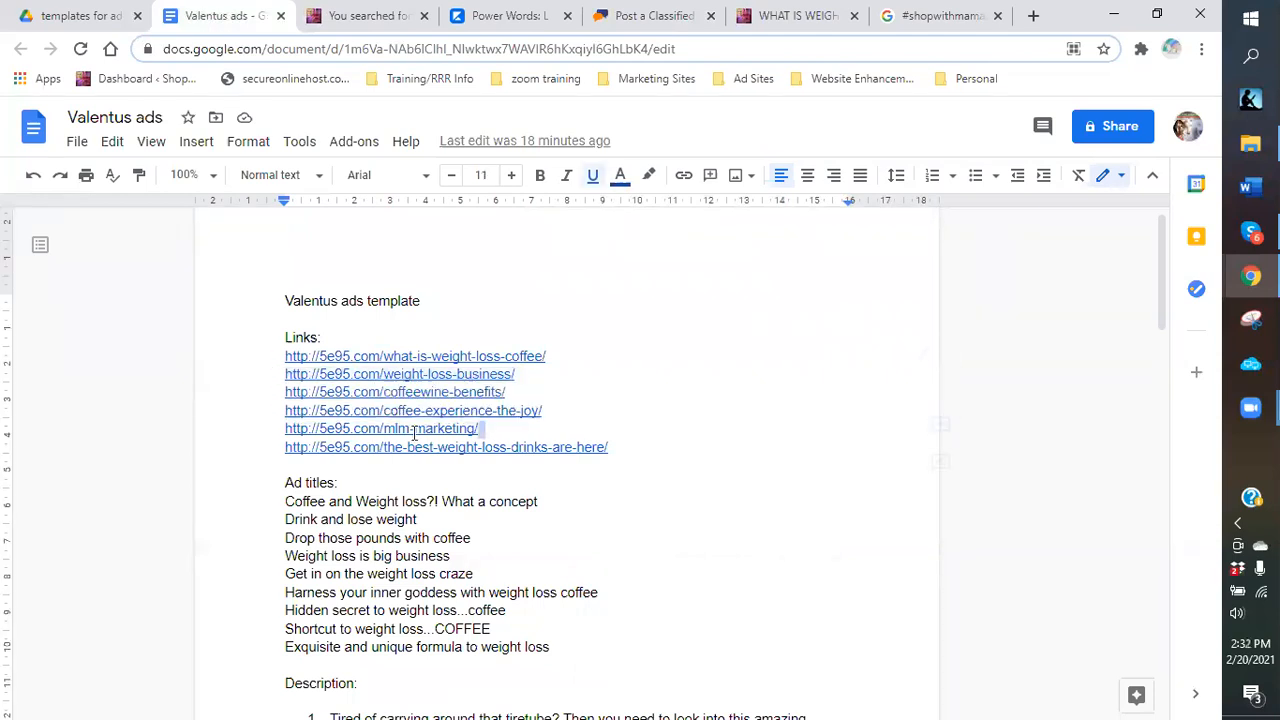
shift+click(284, 430)
right_click(312, 432)
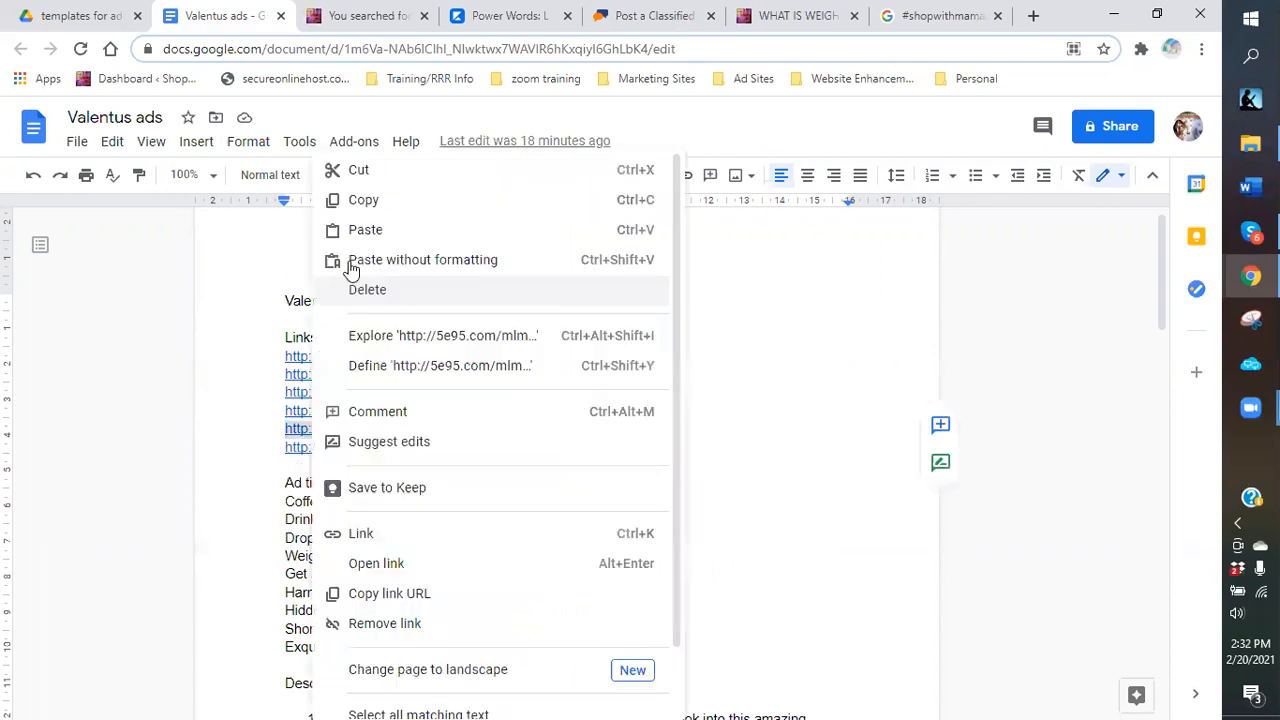
click(360, 201)
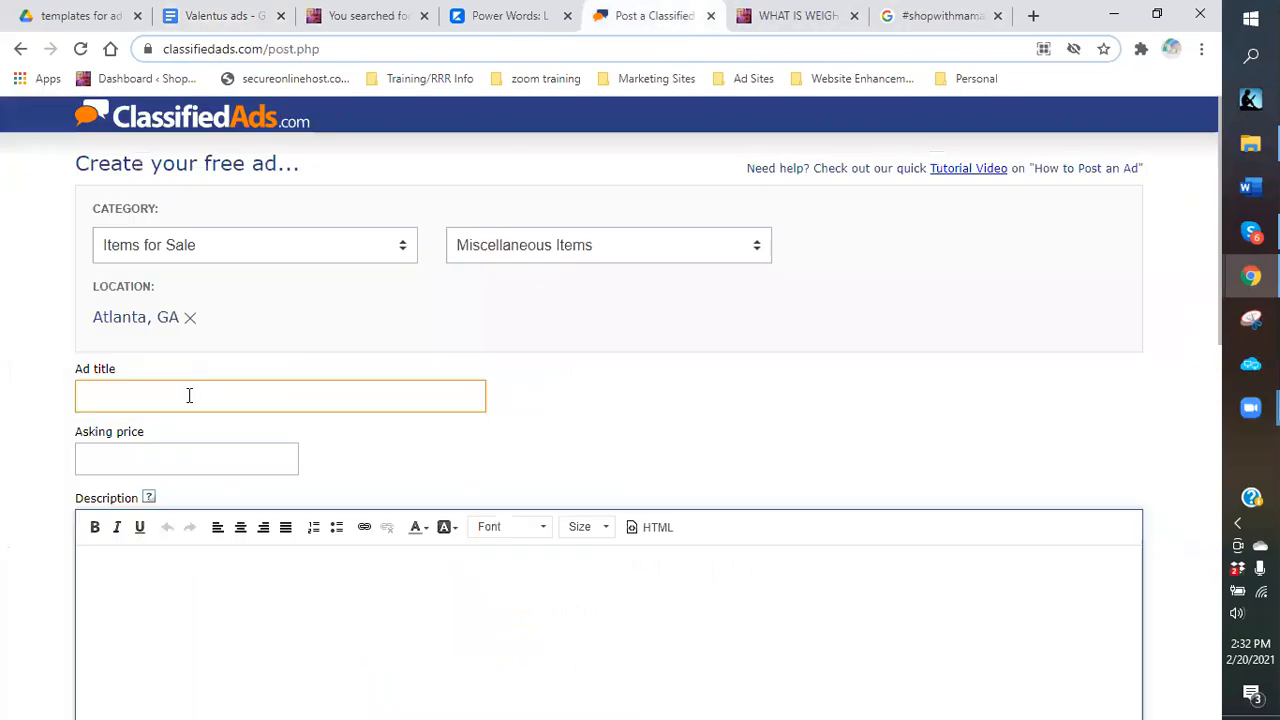
right_click(186, 396)
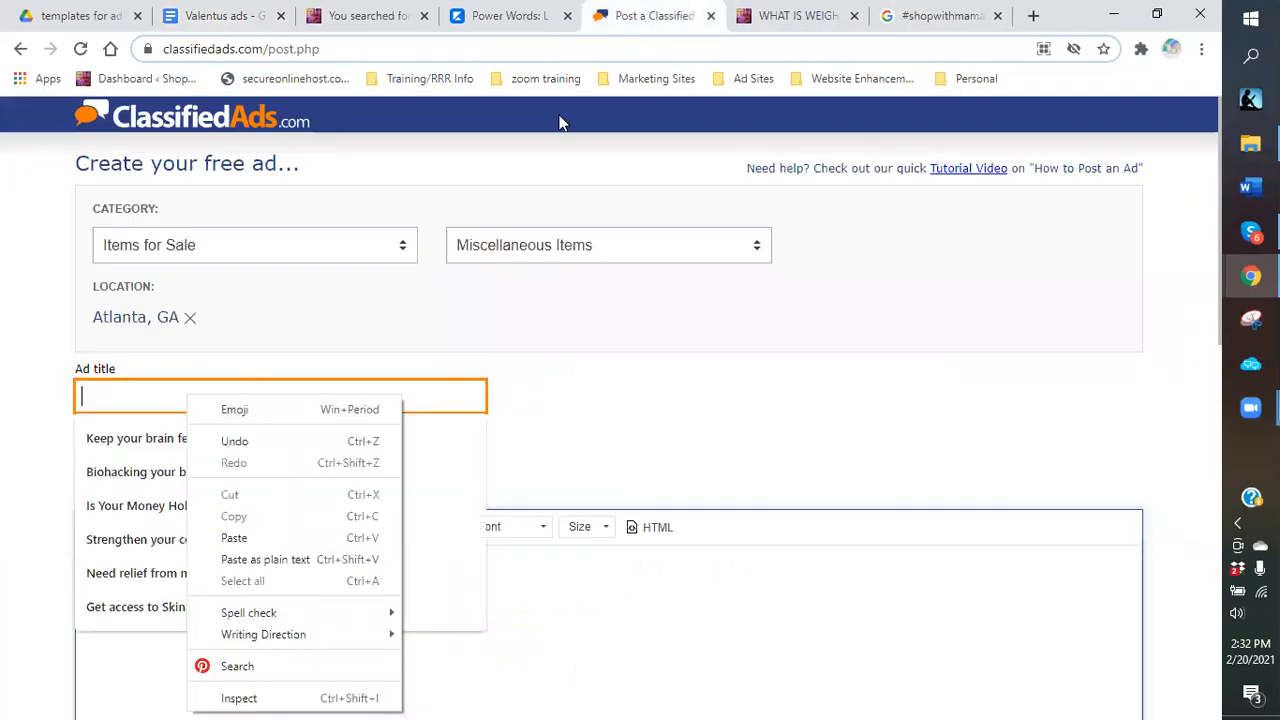
click(800, 17)
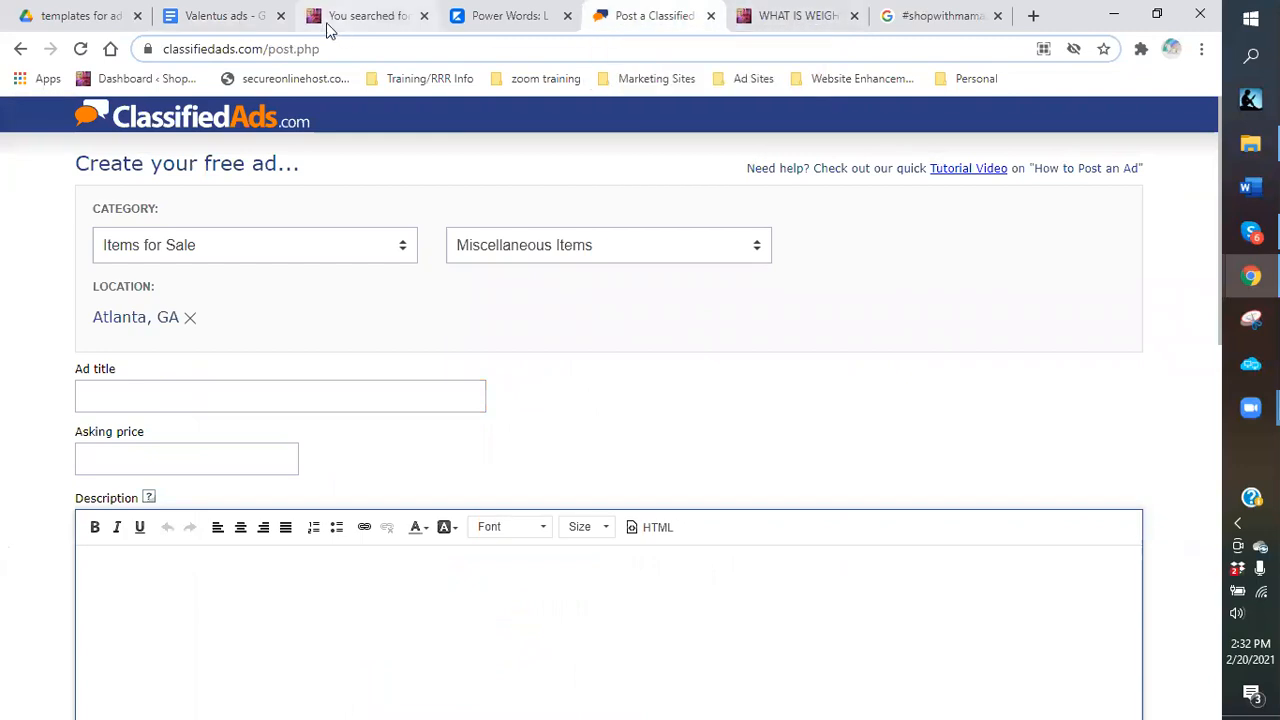
Select and copy the title 'Weight loss is big business' in the Valentus ads document.
click(218, 16)
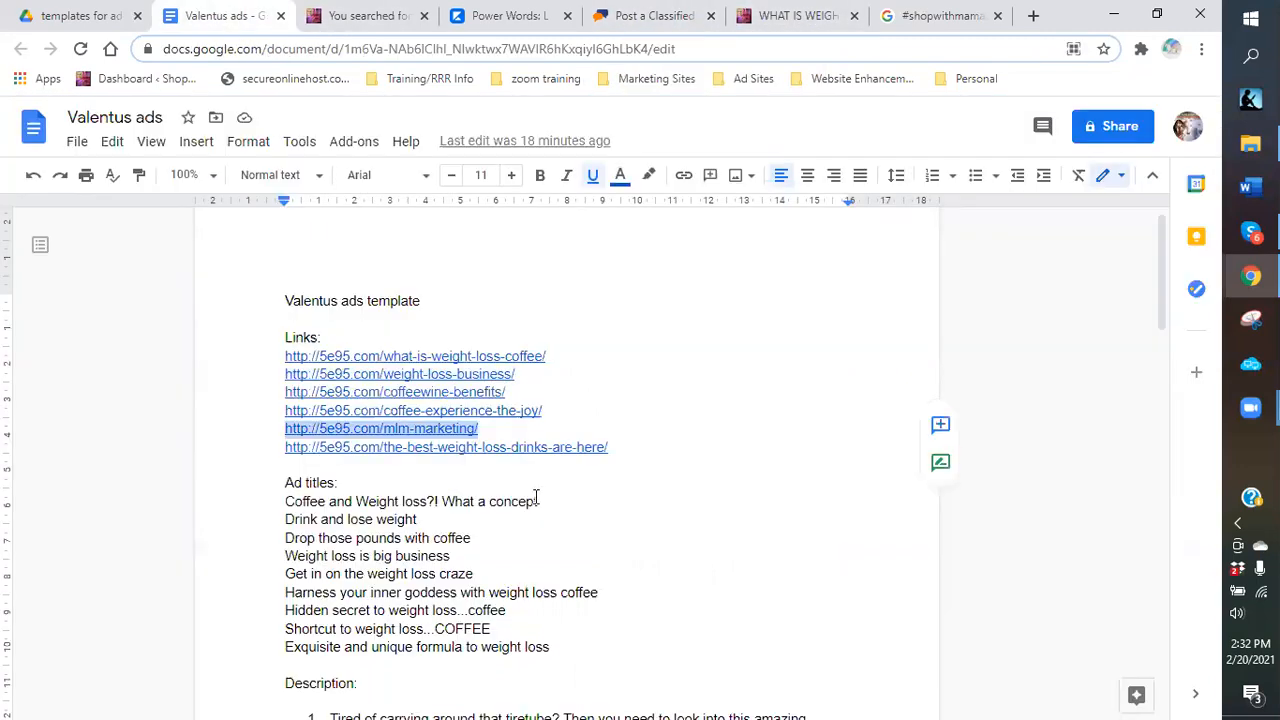
scroll(520, 520, down, 1)
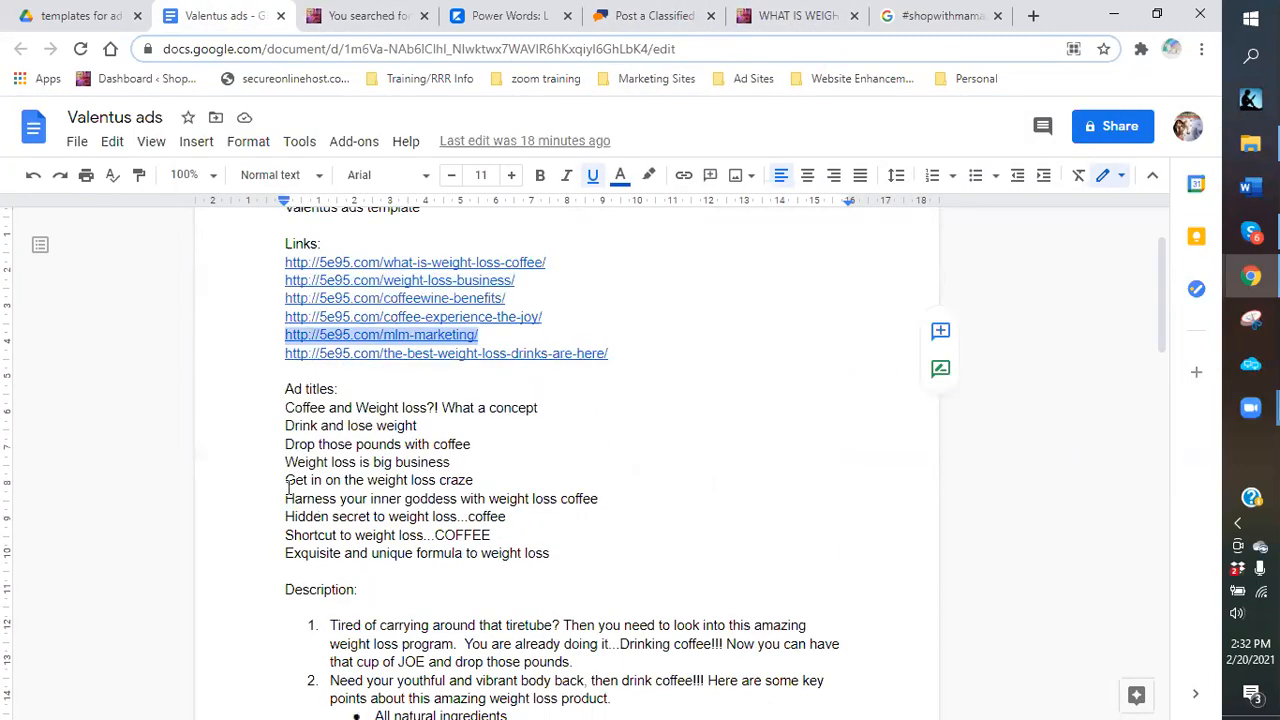
drag(286, 462, 452, 467)
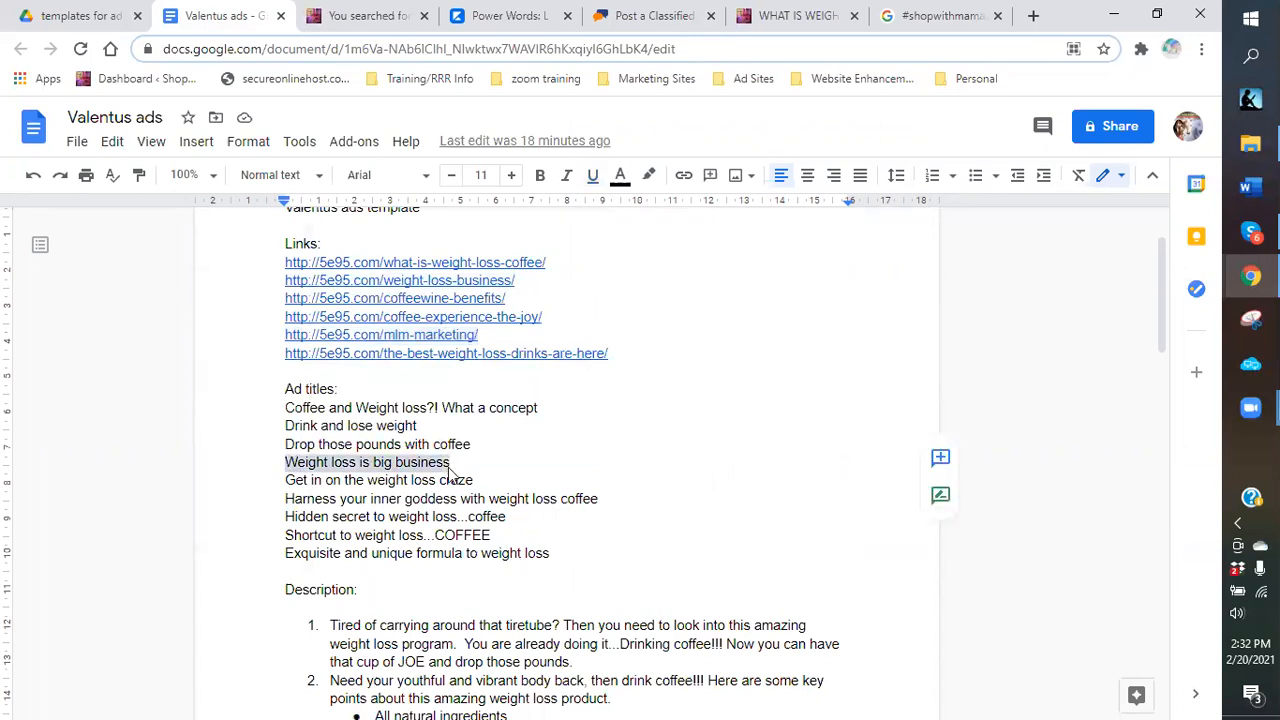
right_click(513, 242)
key(Escape)
Enter the ad title 'Weight loss is big business!!!' and asking price 69.95.
click(625, 15)
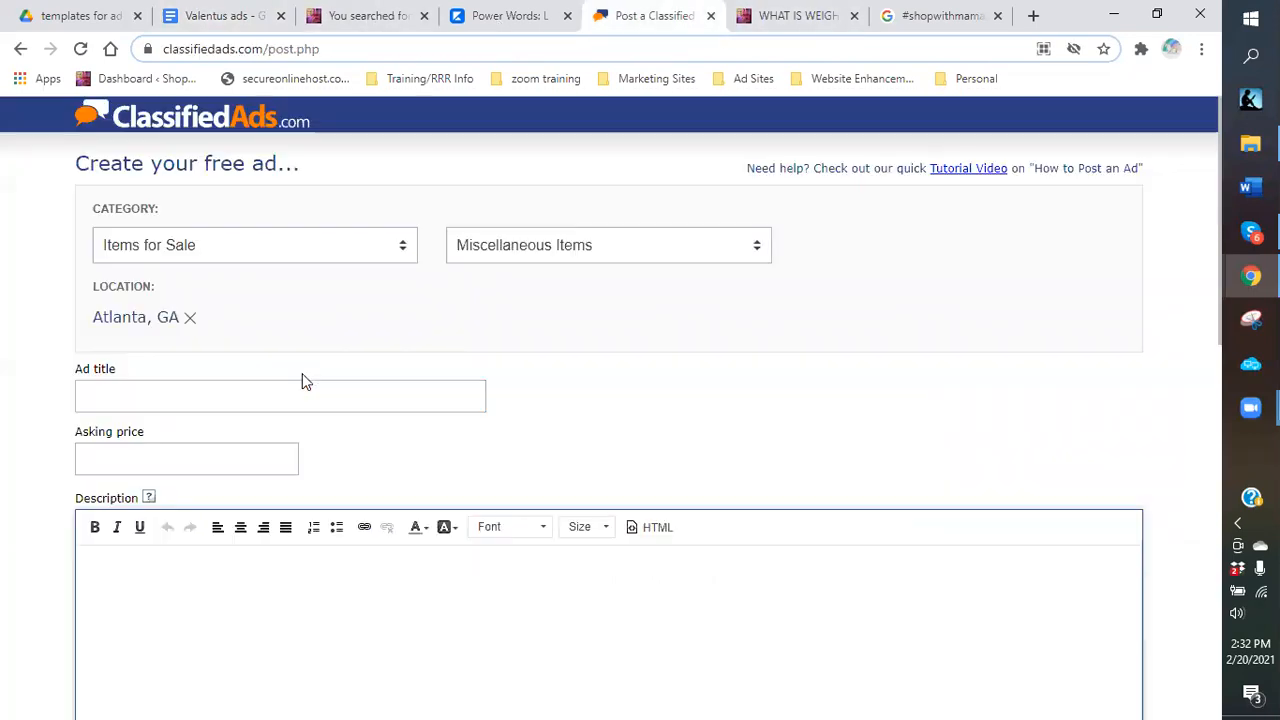
click(143, 394)
right_click(143, 394)
click(197, 540)
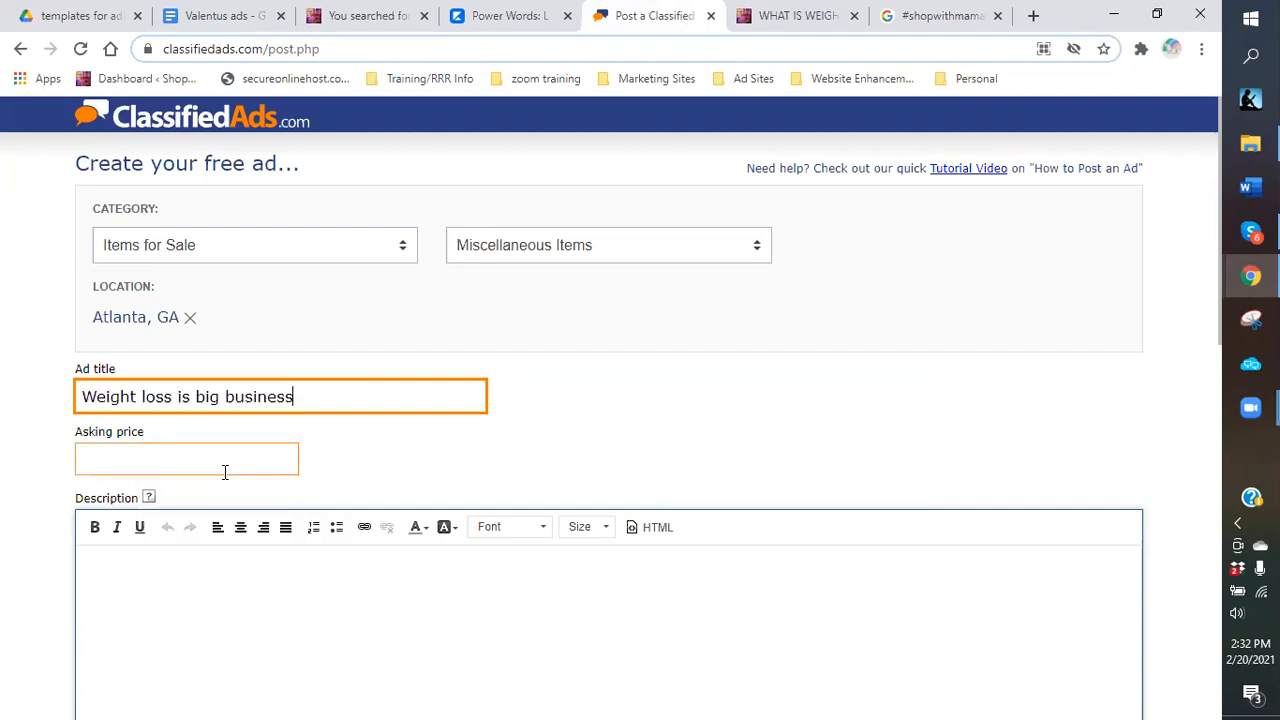
text(!!!)
click(200, 464)
text(69)
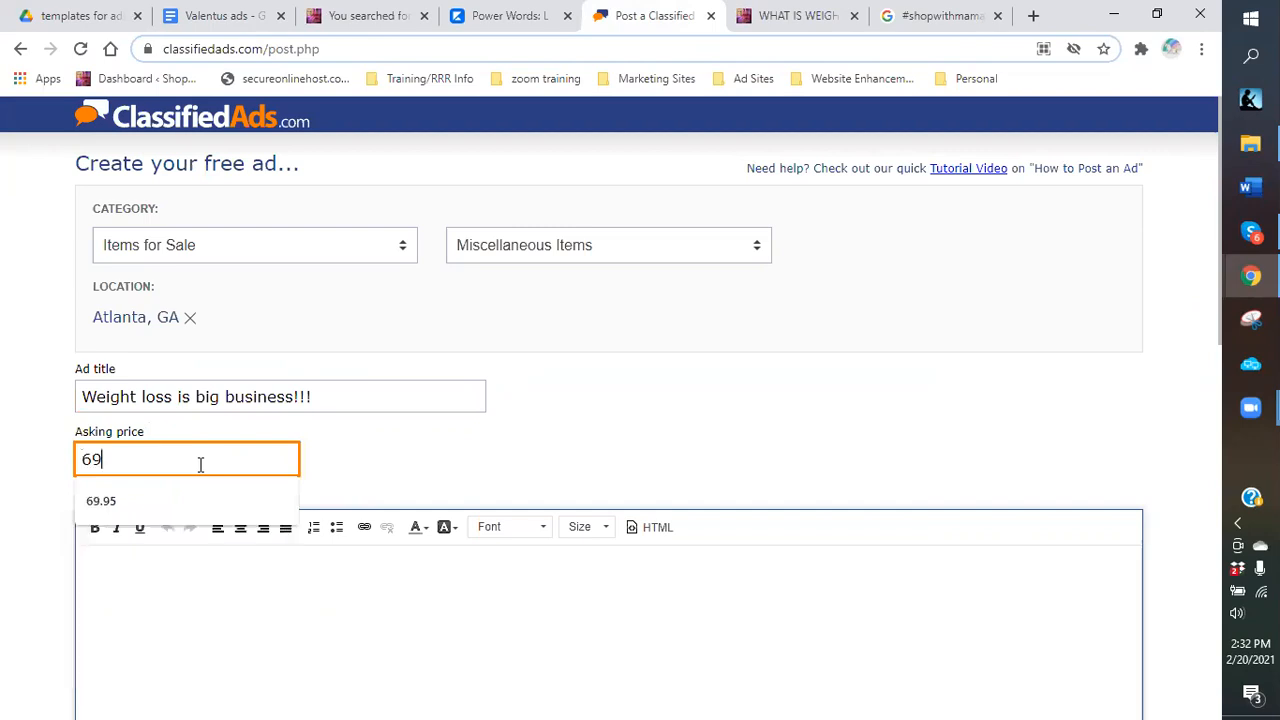
click(101, 501)
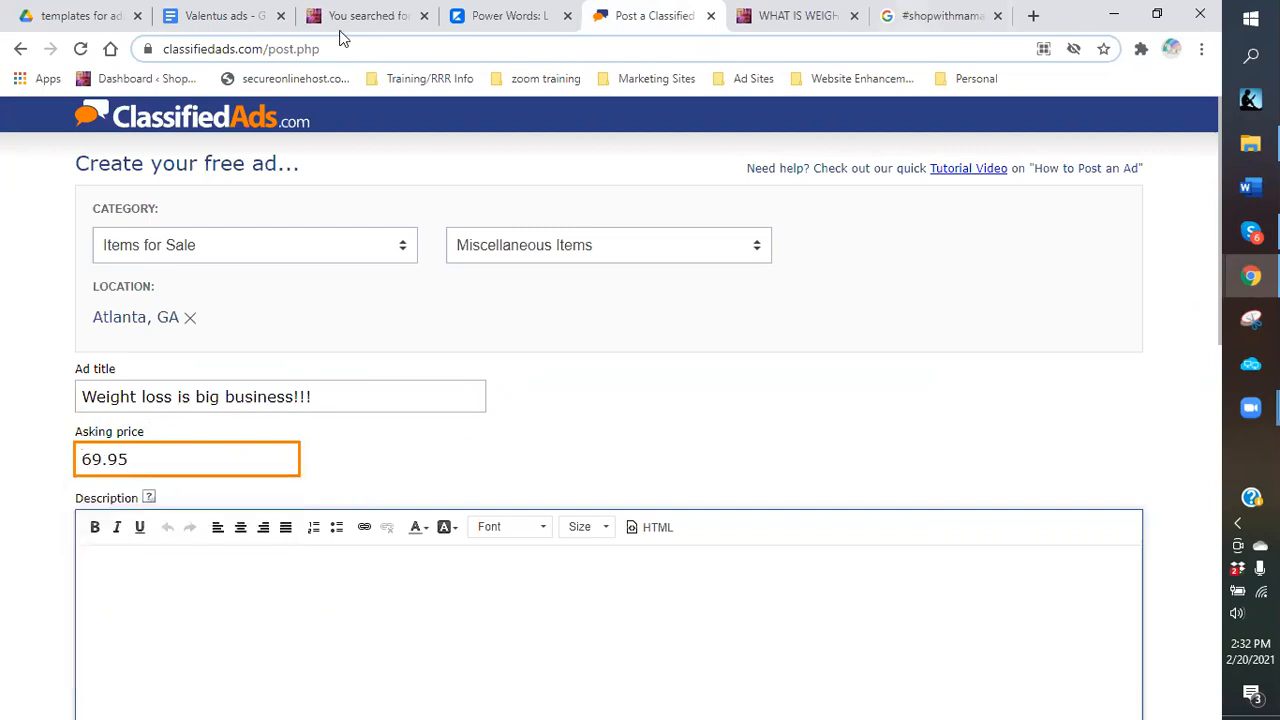
In the Valentus ads document, select the side-income paragraph for the description.
click(240, 16)
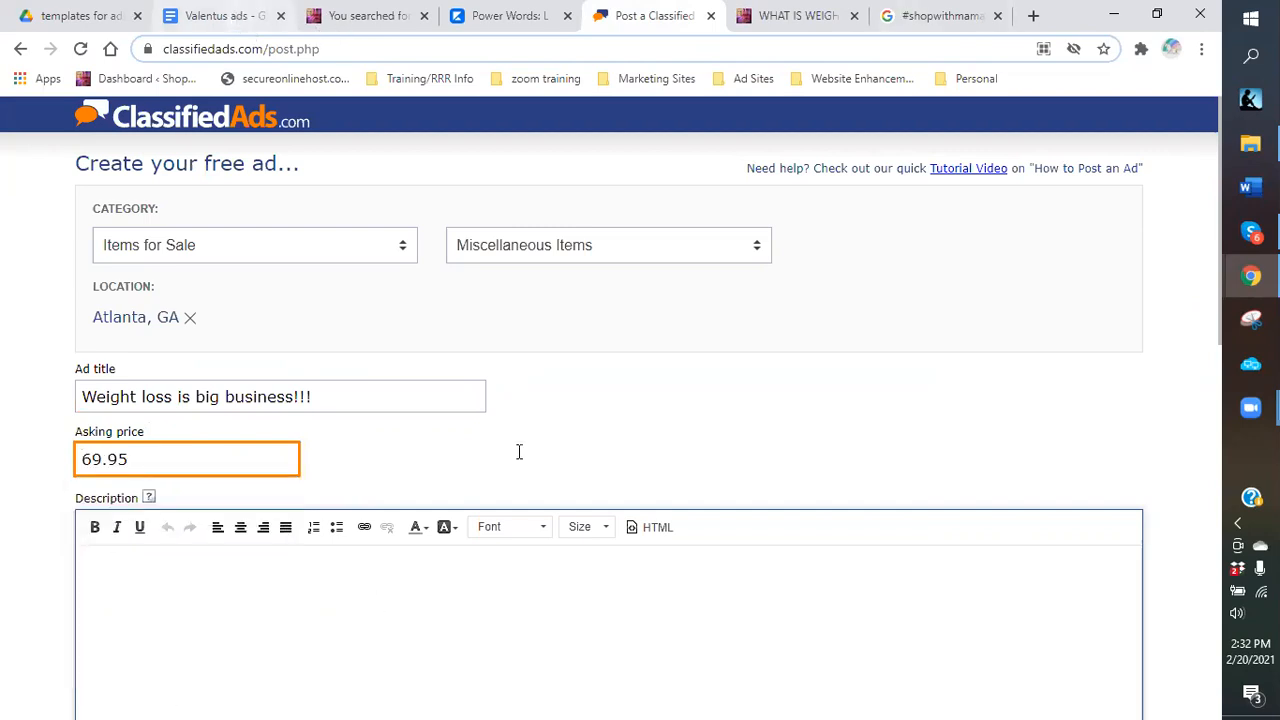
scroll(543, 483, down, 2)
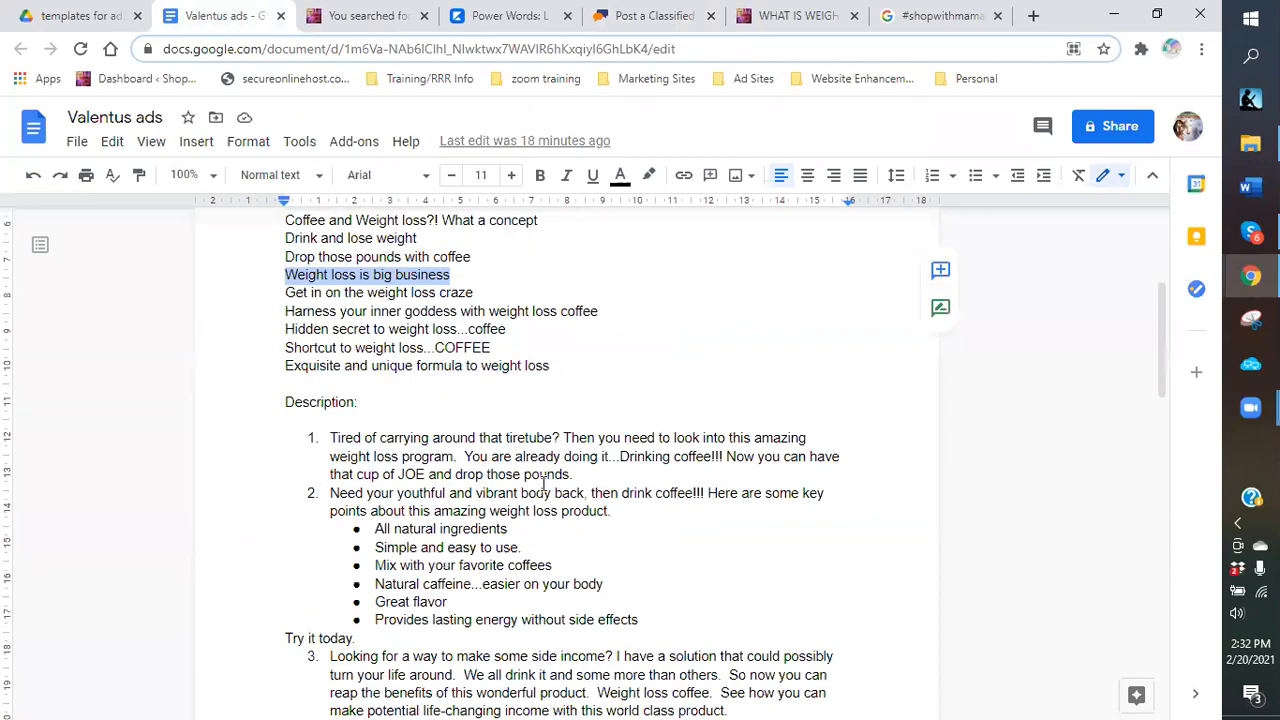
scroll(543, 483, down, 2)
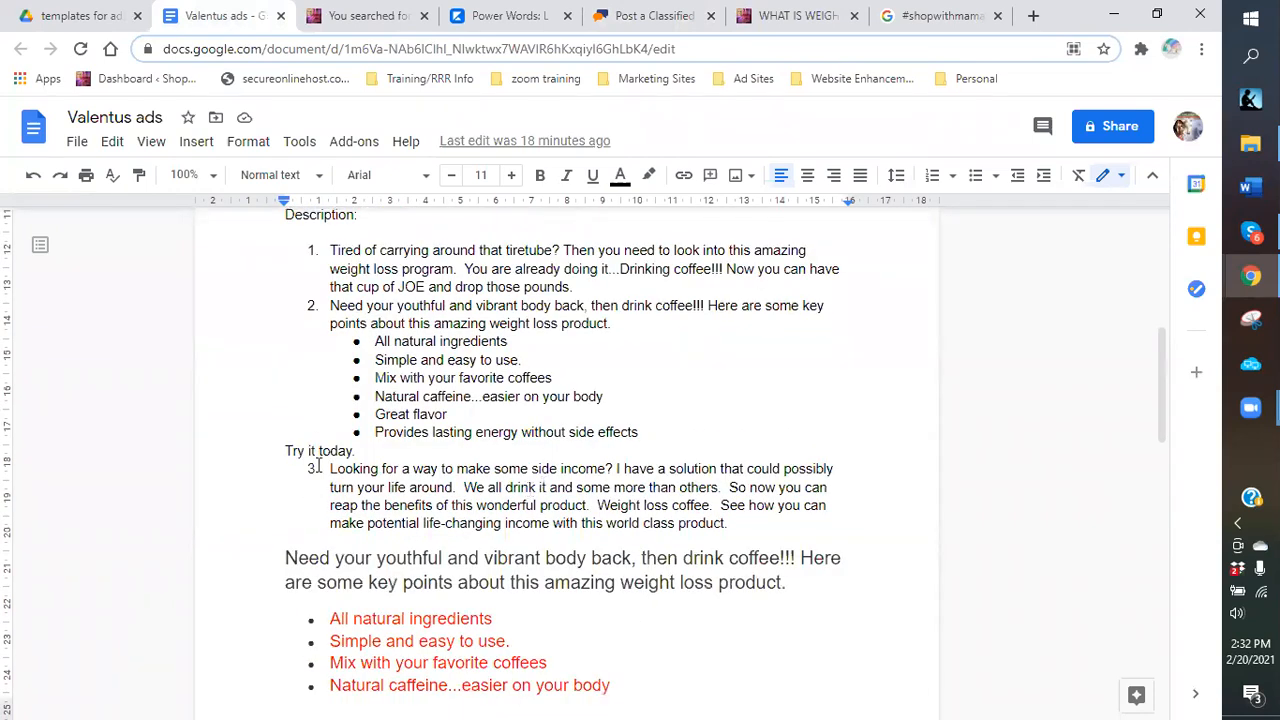
drag(328, 470, 728, 523)
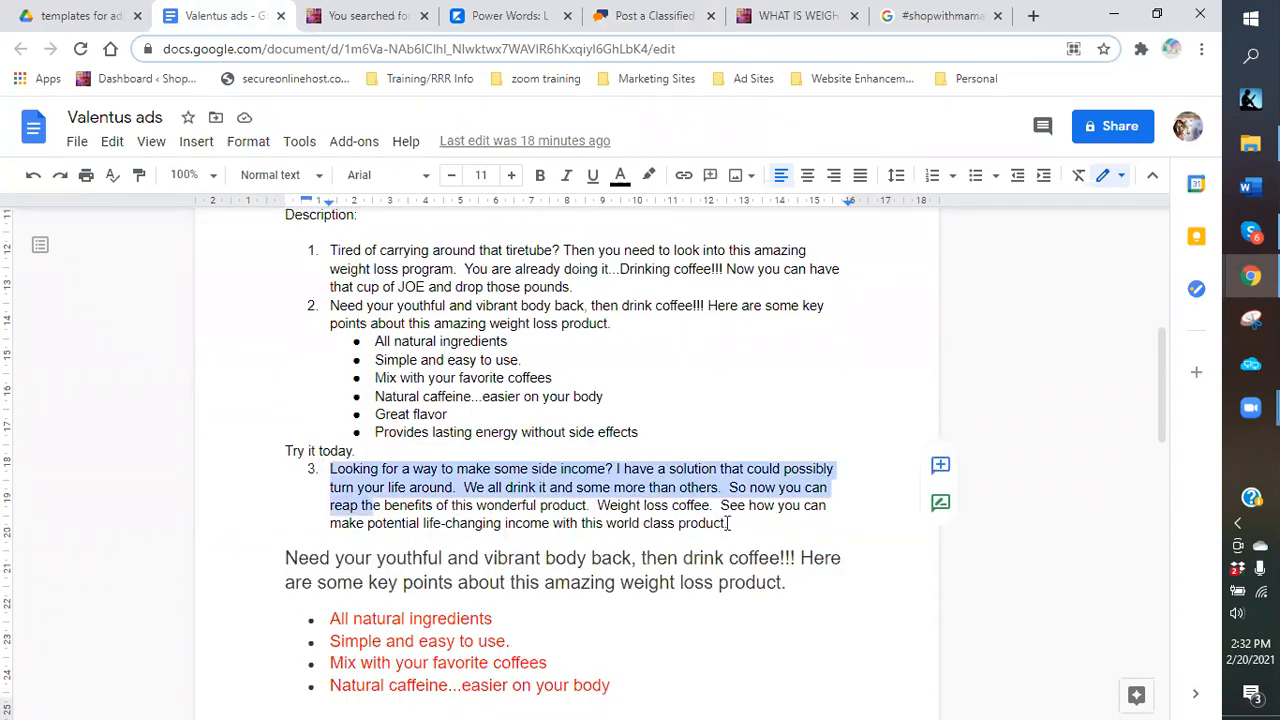
Copy the side-income weight loss coffee paragraph and paste it into the ad's Description box.
right_click(680, 490)
click(728, 200)
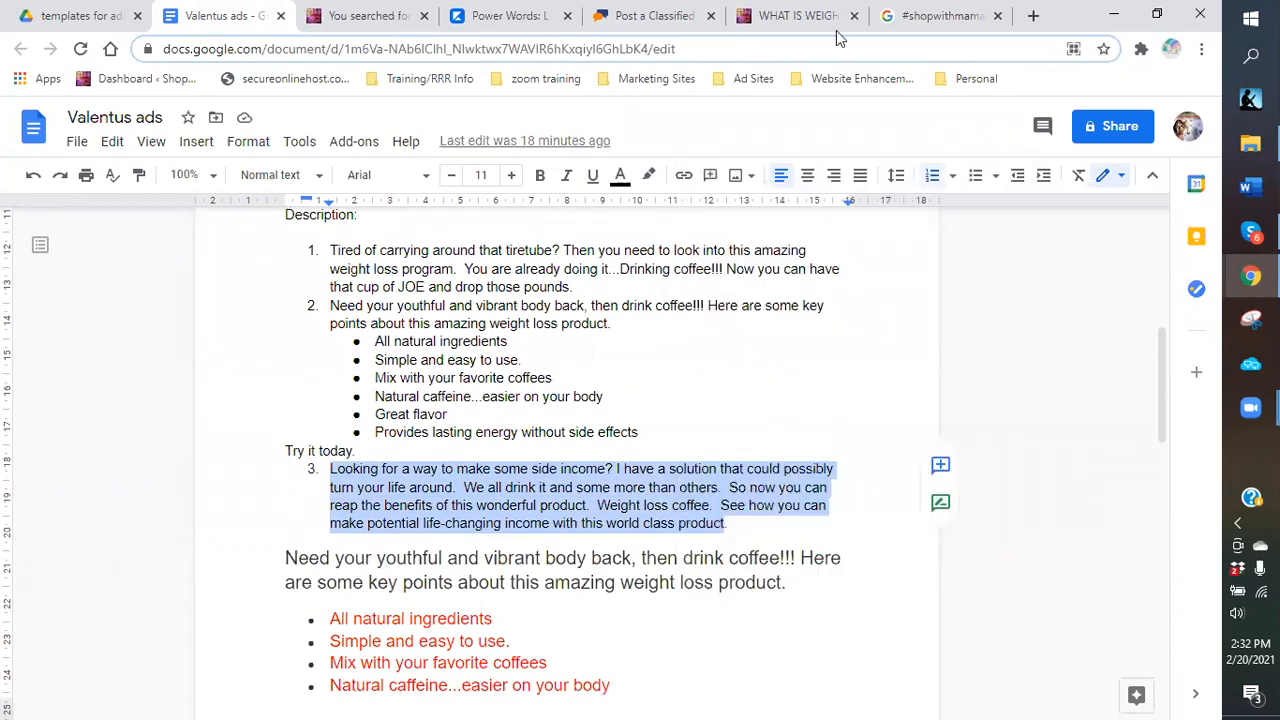
click(660, 16)
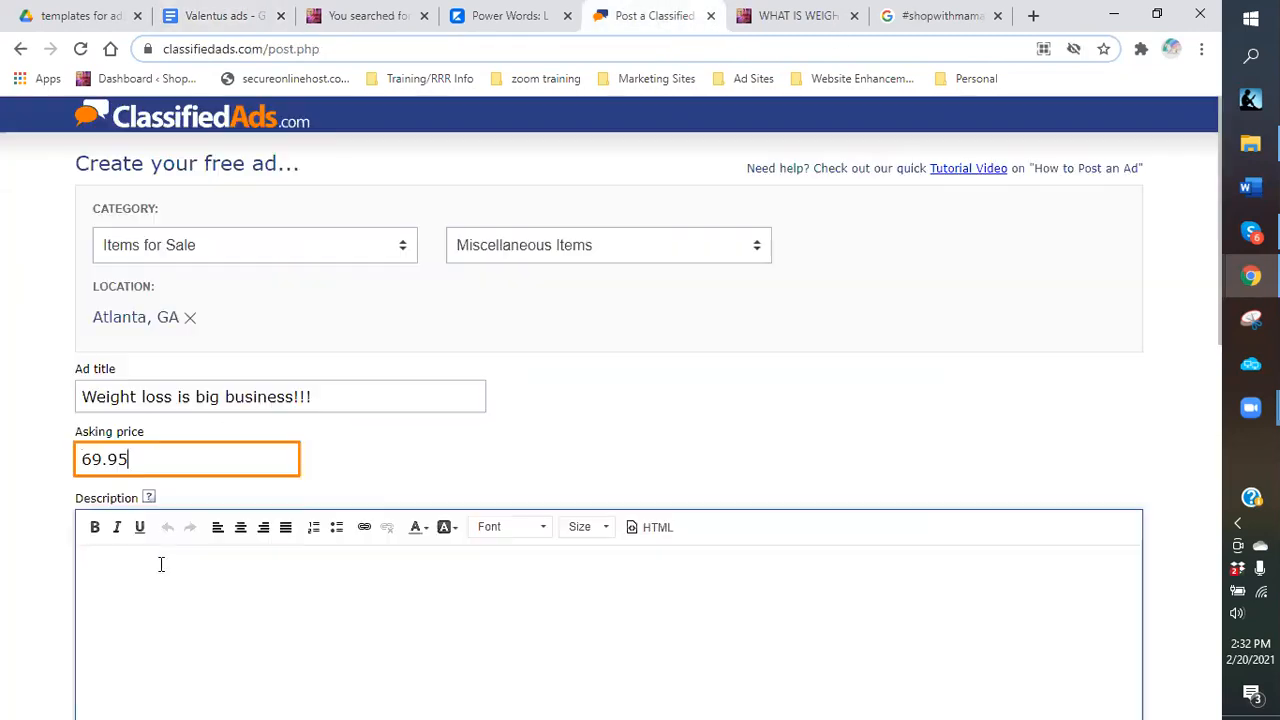
scroll(137, 408, down, 2)
click(137, 410)
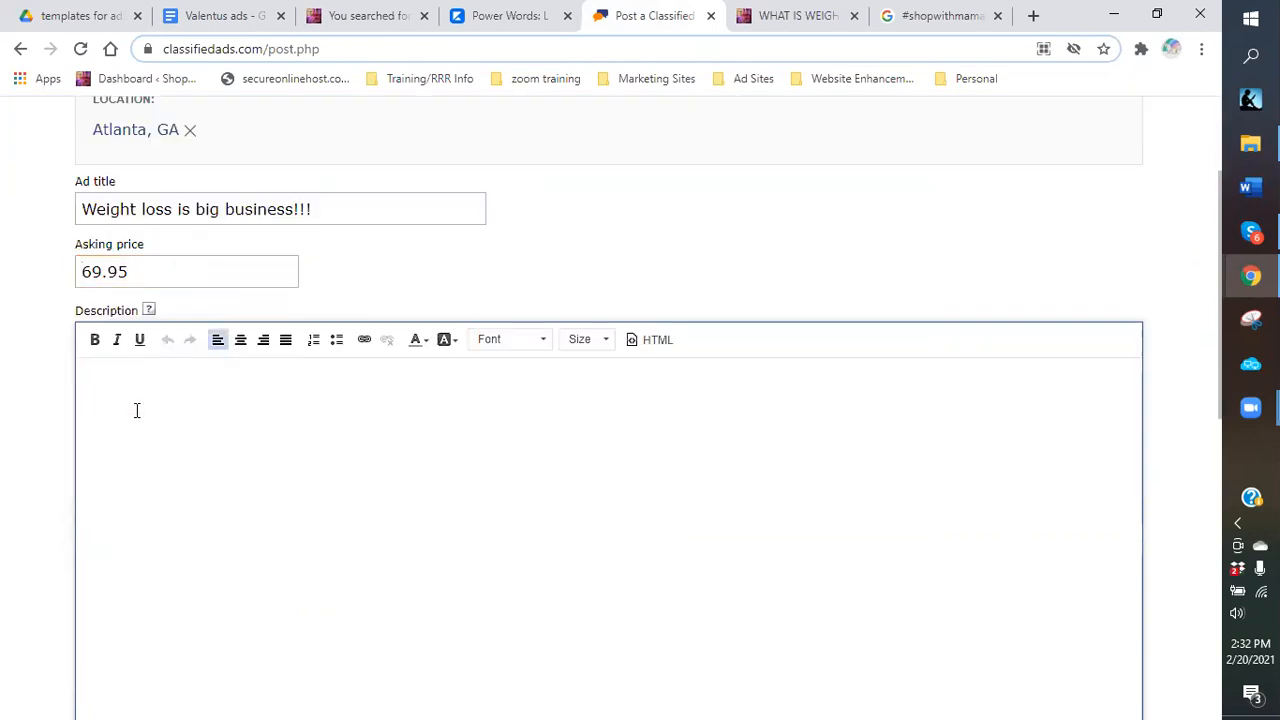
key(ctrl+v)
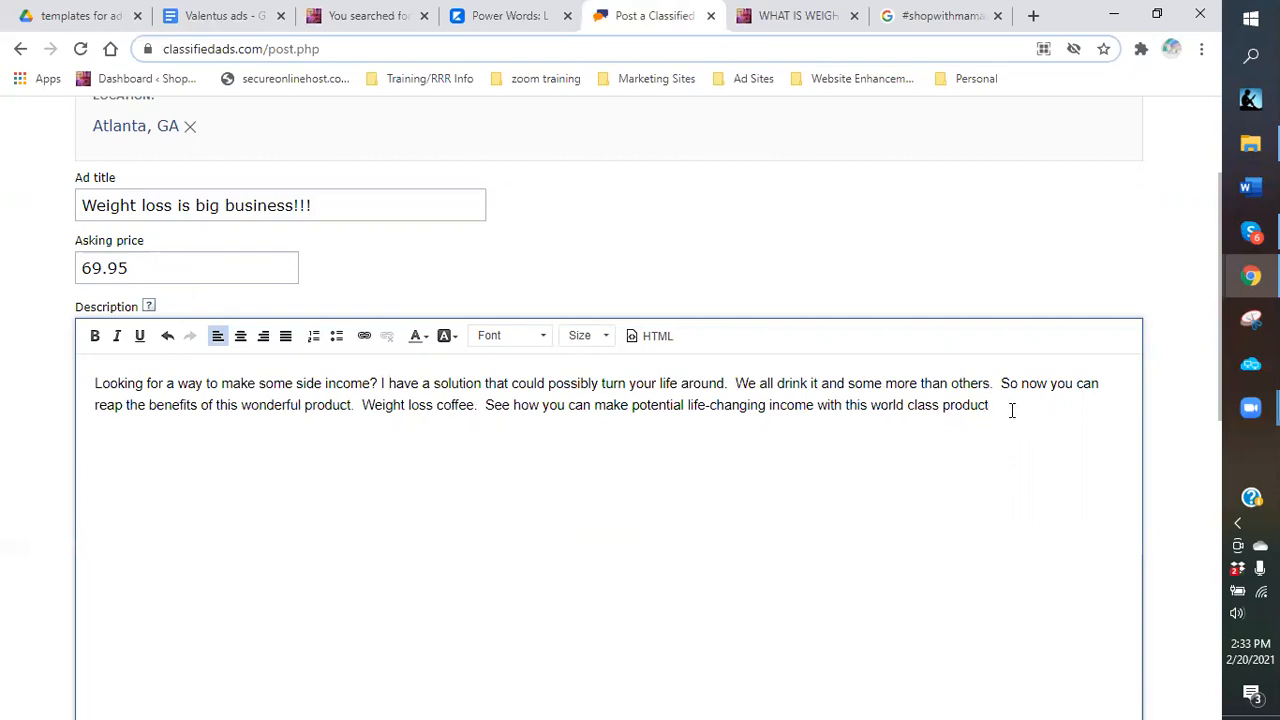
Add a new paragraph: all natural products, no side effects, more energy, melts unwanted pounds.
key(Return)
text(This product is made from a)
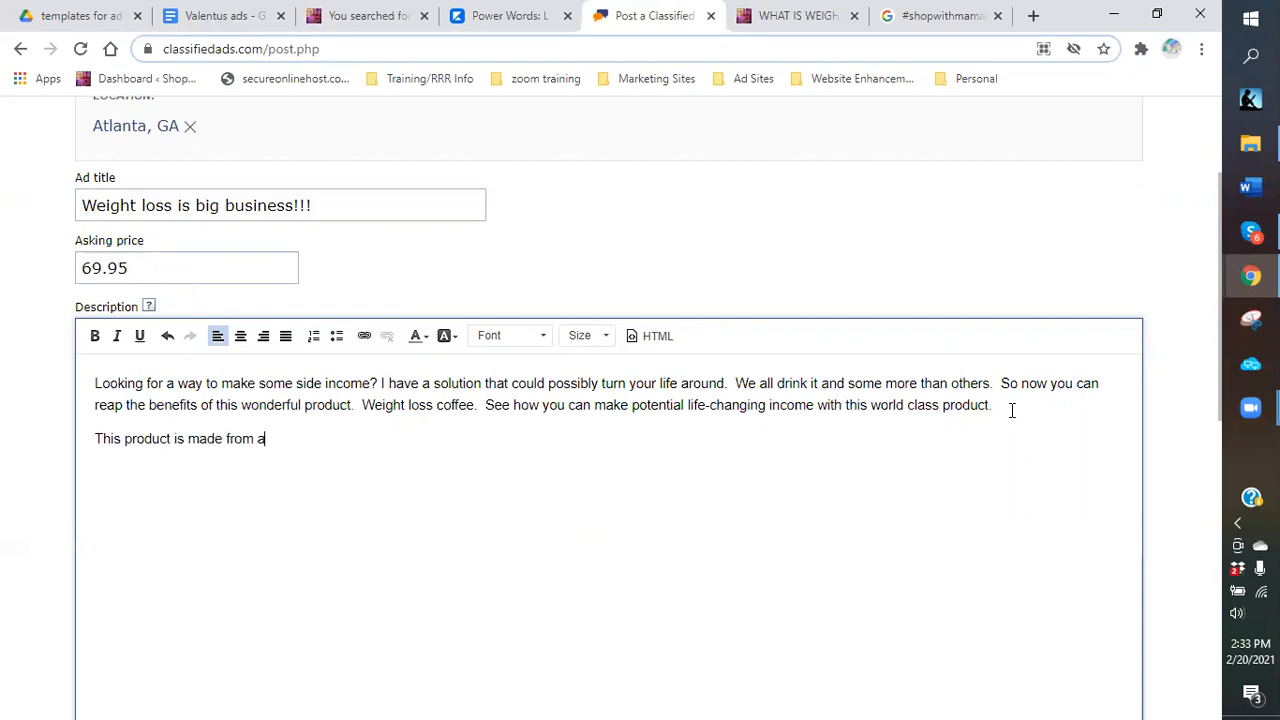
text(ll natural products.  wi)
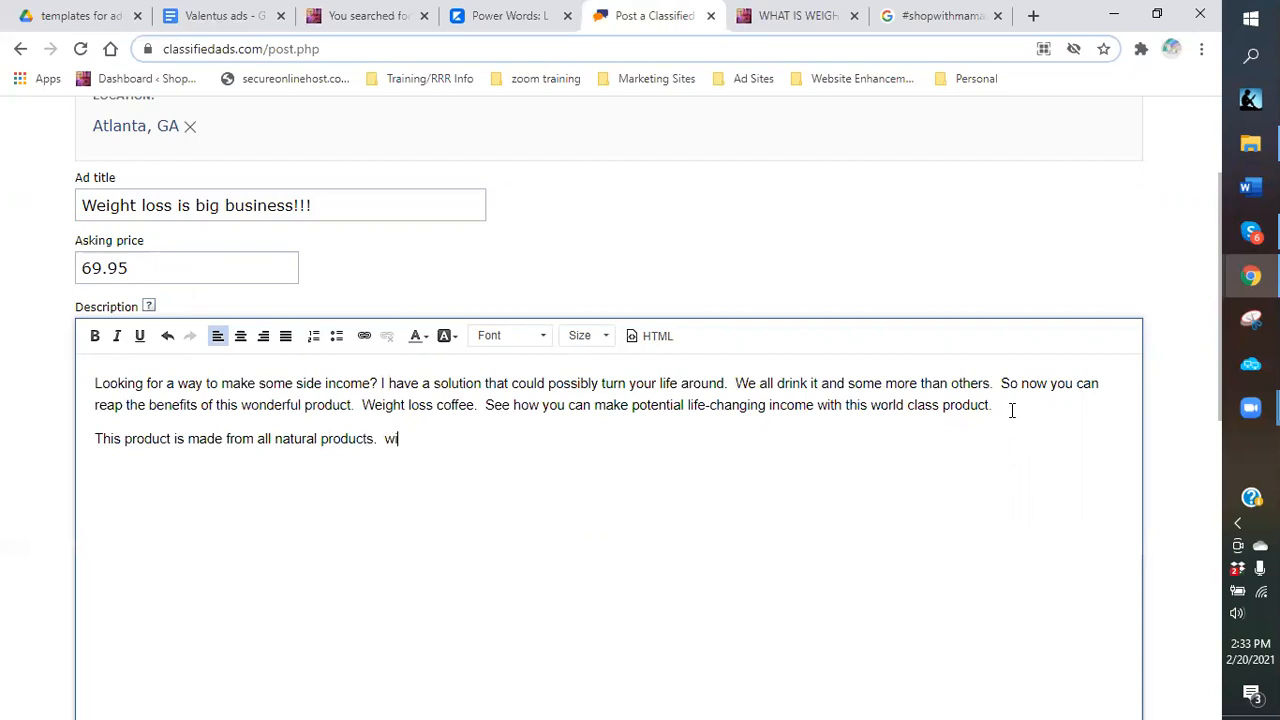
key(BackSpace)
key(BackSpace)
text(With no side effedc)
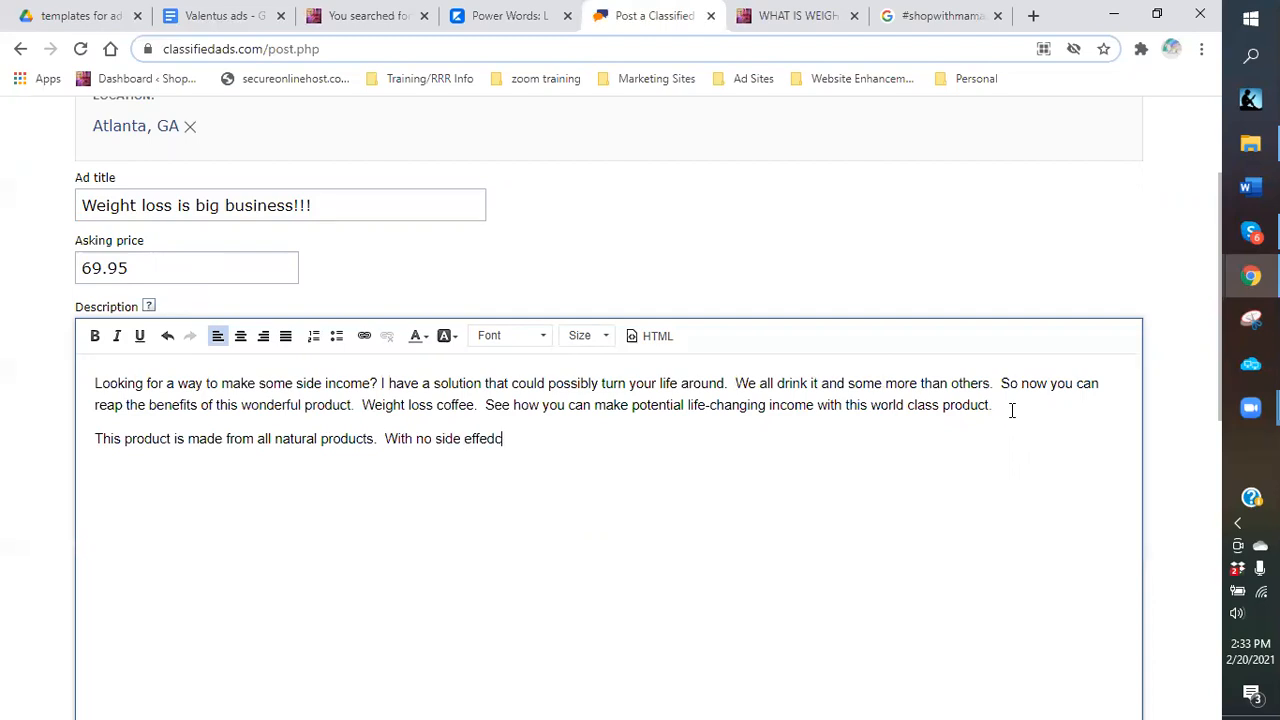
key(BackSpace)
key(BackSpace)
text(cts.)
key(BackSpace)
text(,)
key(BackSpace)
key(BackSpace)
key(BackSpace)
text(s.  It can)
key(BackSpace)
key(BackSpace)
key(BackSpace)
key(BackSpace)
text(increase)
text(s your)
text( i)
text(nergy)
text( level)
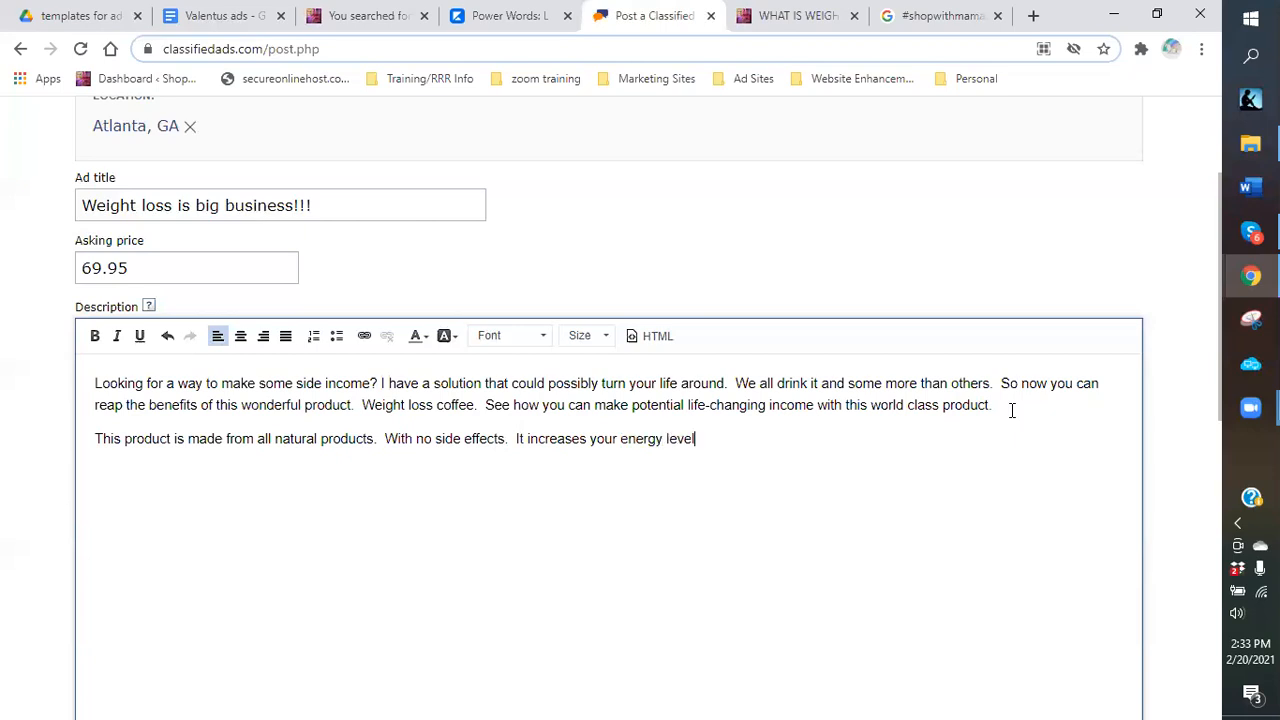
text( as well as has the abilit)
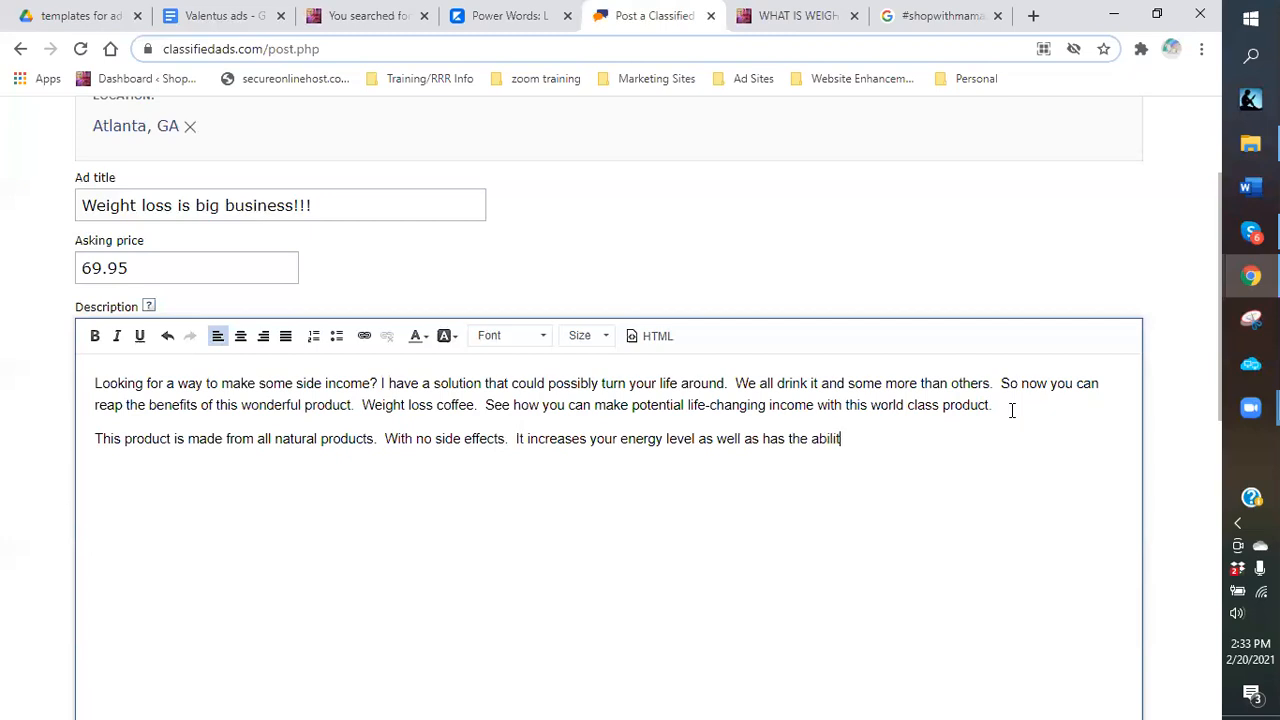
text(y to melt those unw)
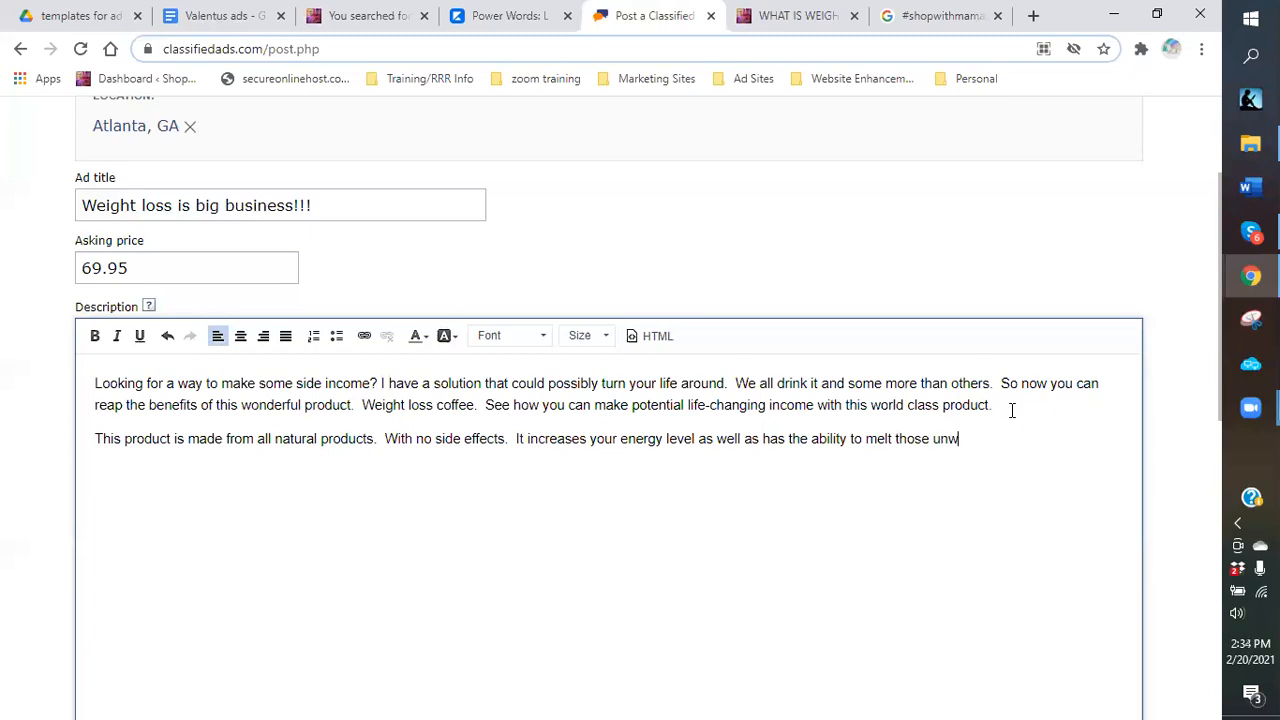
text(anted pounds!!! All you need is ju)
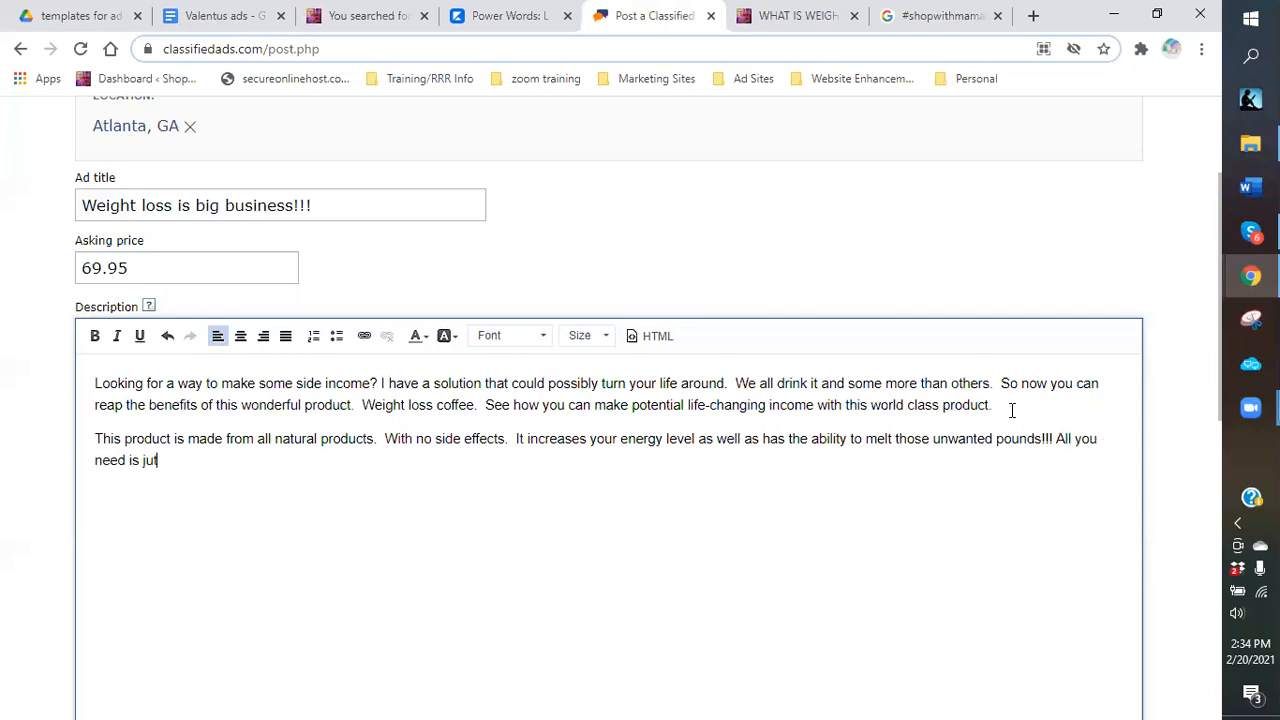
text(st 2 )
text(xu)
Finish the paragraph with the cup of JOE and extra income lines, ending 'COFFEE!!!'.
key(BackSpace)
key(BackSpace)
text(cups a day mix)
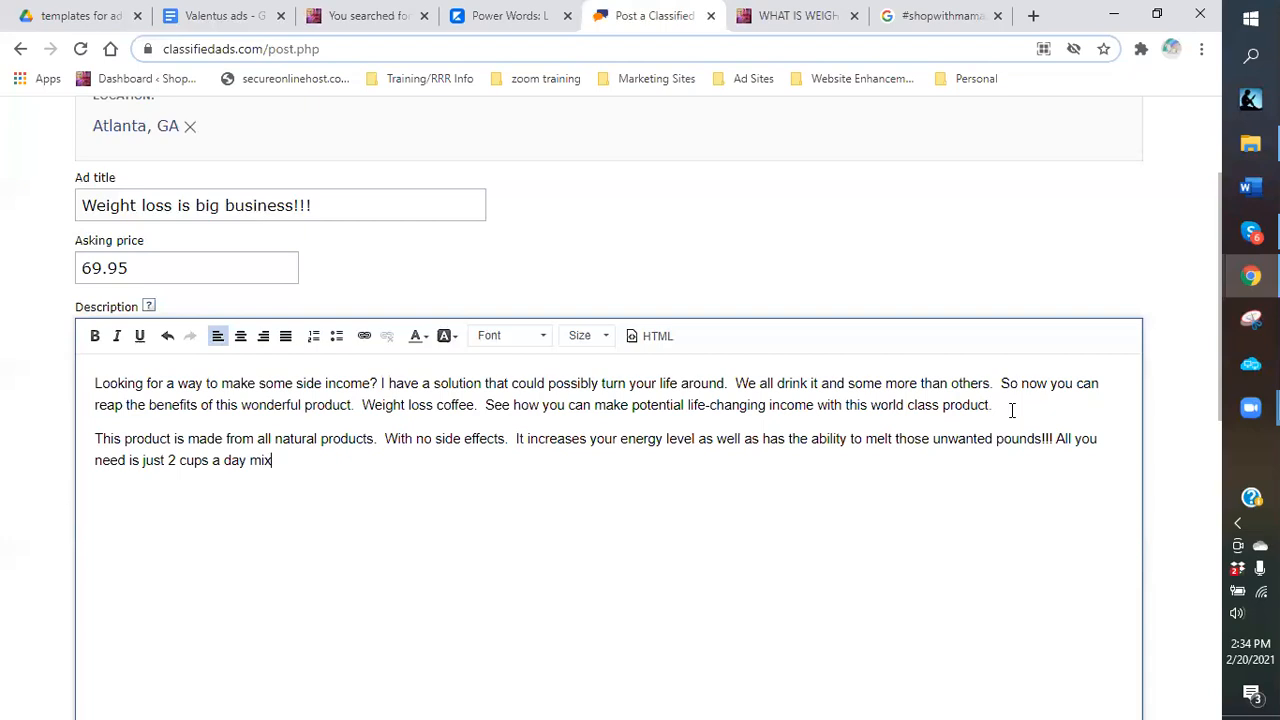
text(ed with your regular cu)
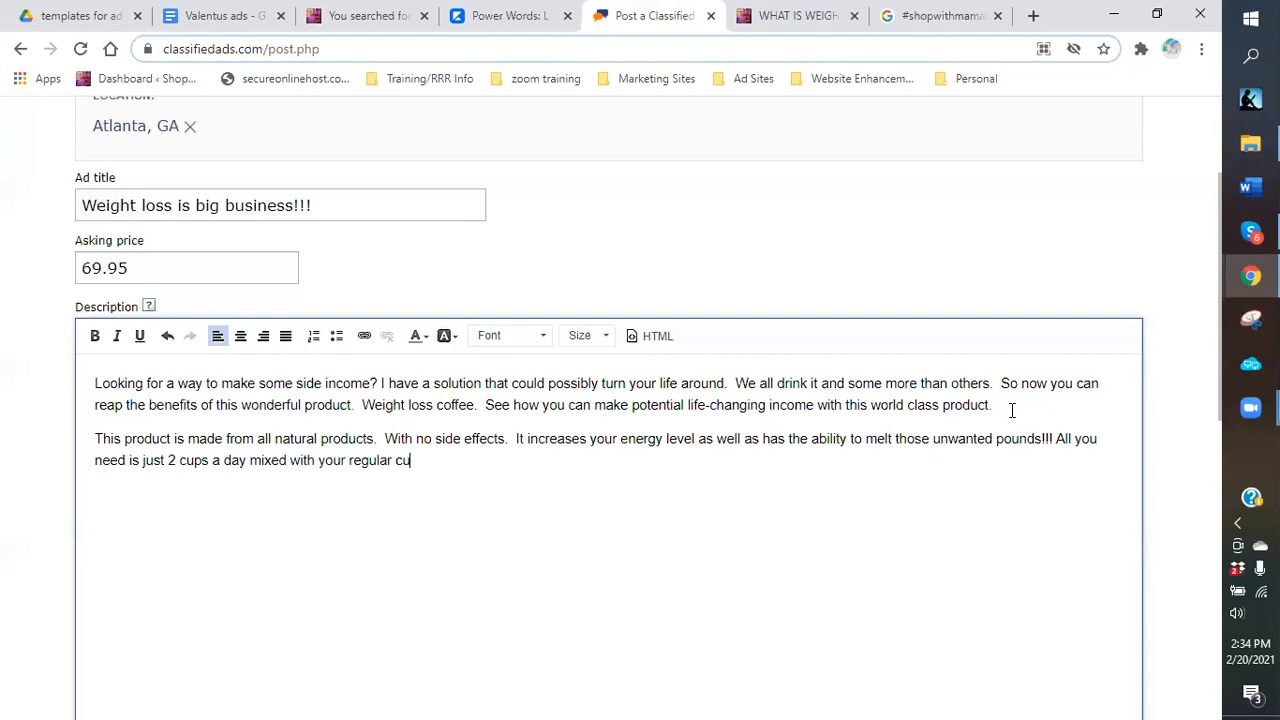
text(p of JOE!!! Check )
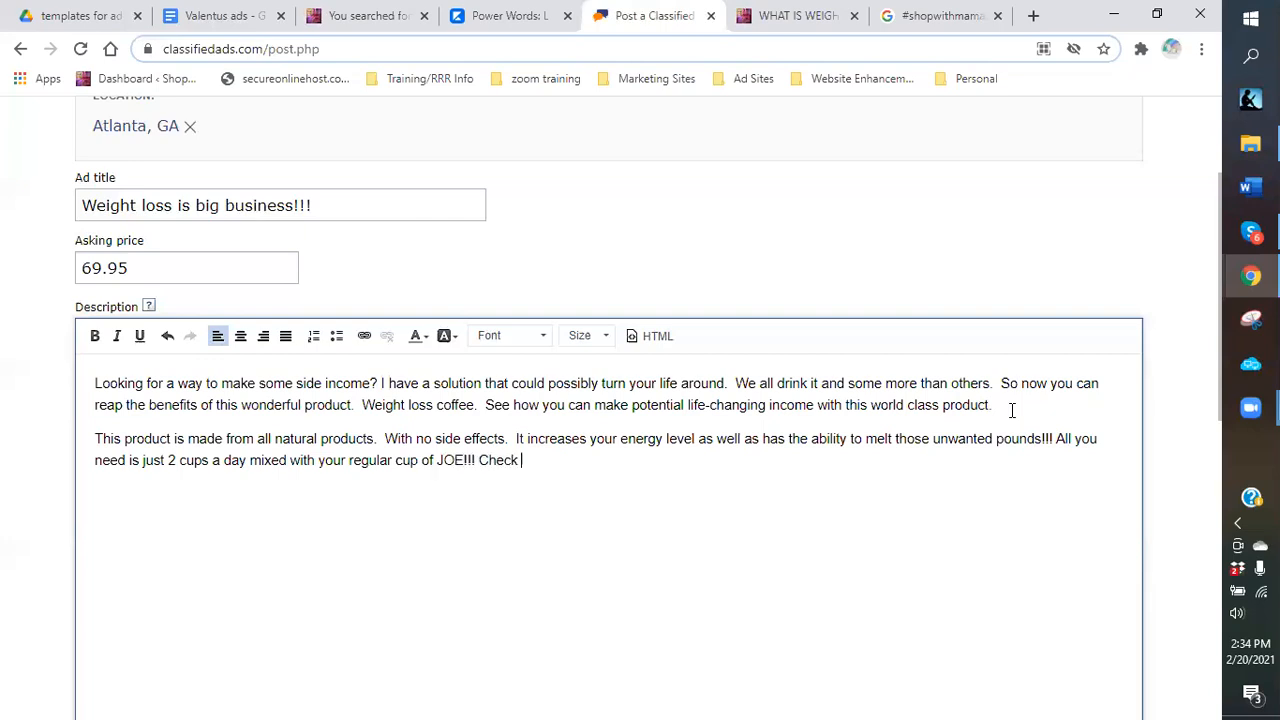
text(it out an)
key(BackSpace)
key(BackSpace)
text(now and get start)
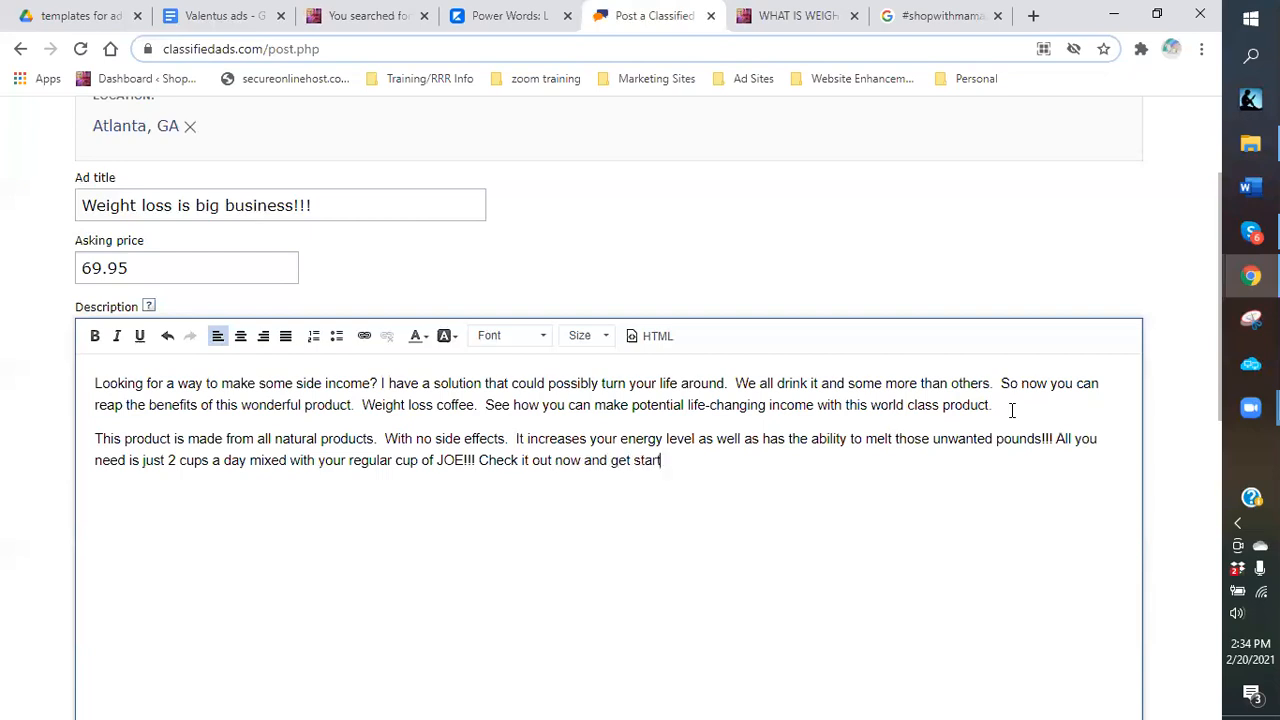
text(ed w)
text(ith thos)
key(BackSpace)
key(BackSpace)
key(BackSpace)
key(BackSpace)
key(BackSpace)
key(BackSpace)
key(BackSpace)
key(BackSpace)
key(BackSpace)
key(BackSpace)
text(making some extra)
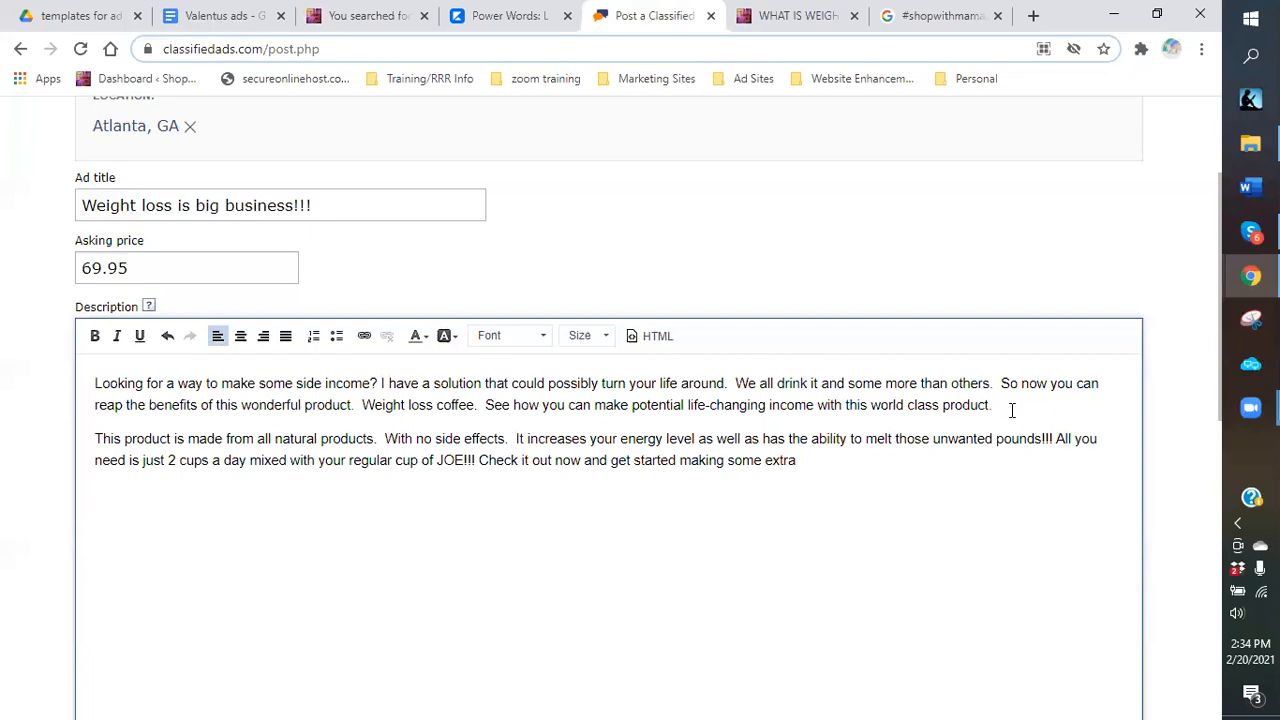
text(income)
text(with some)
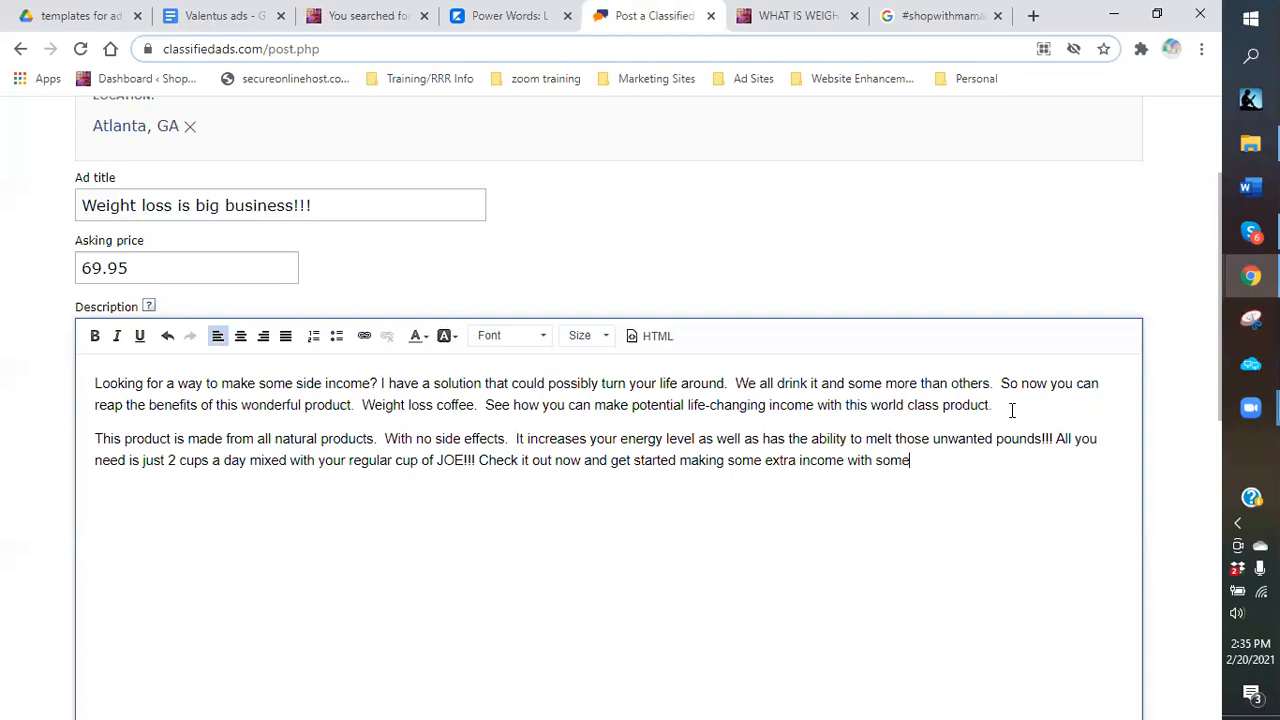
text(thing you are alread)
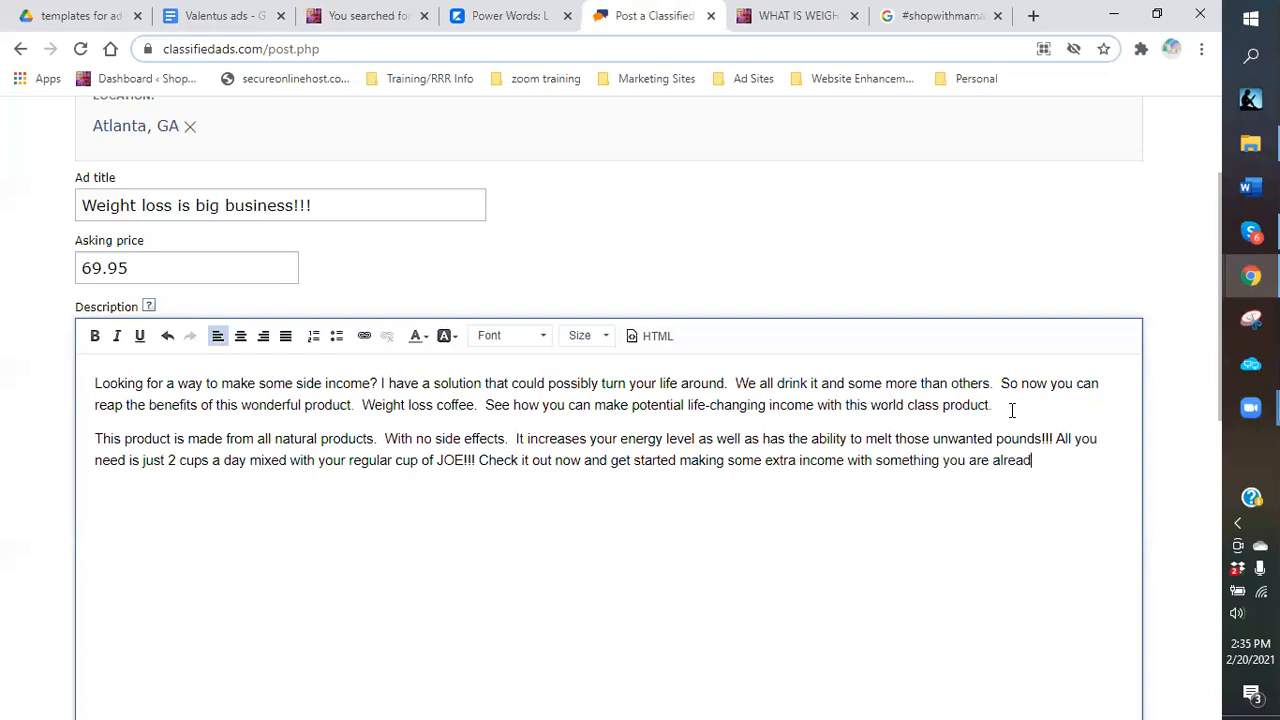
text(y drinking..)
text(.COF)
key(BackSpace)
text(FFEE!)
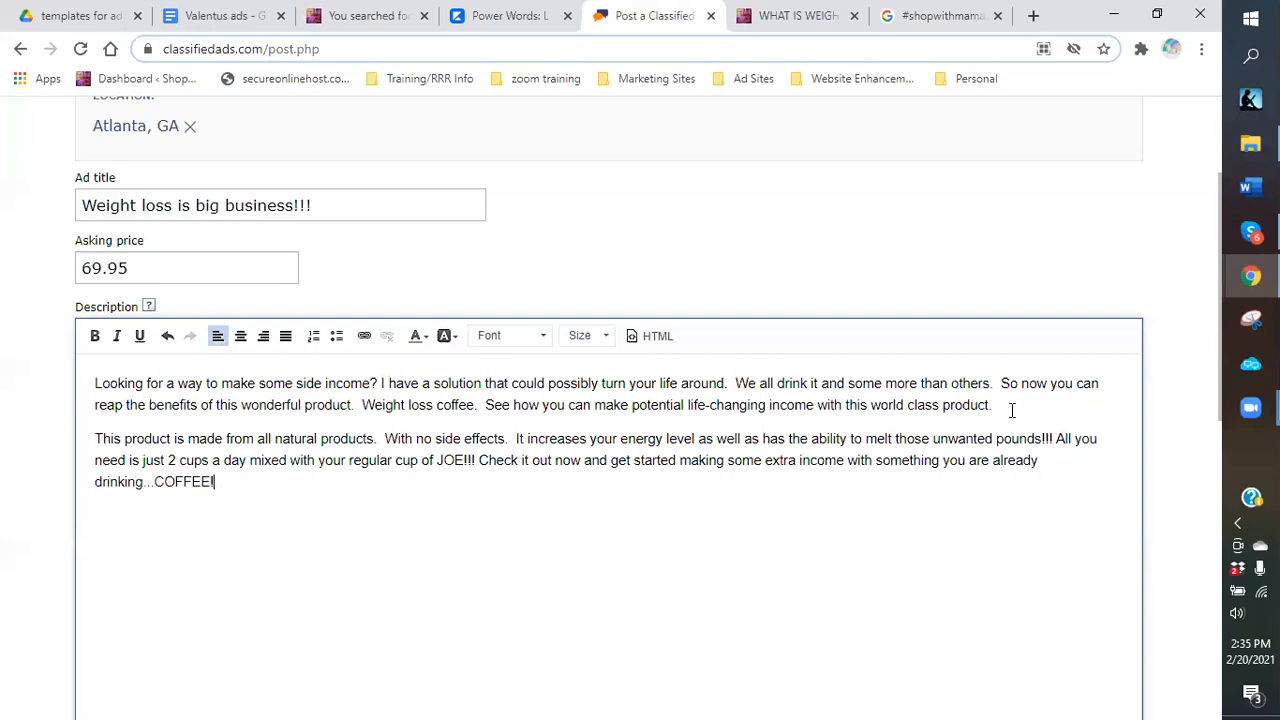
text(!!)
Add a new line reading 'Learn more by following the link:'.
key(Return)
text(Learn more by following the)
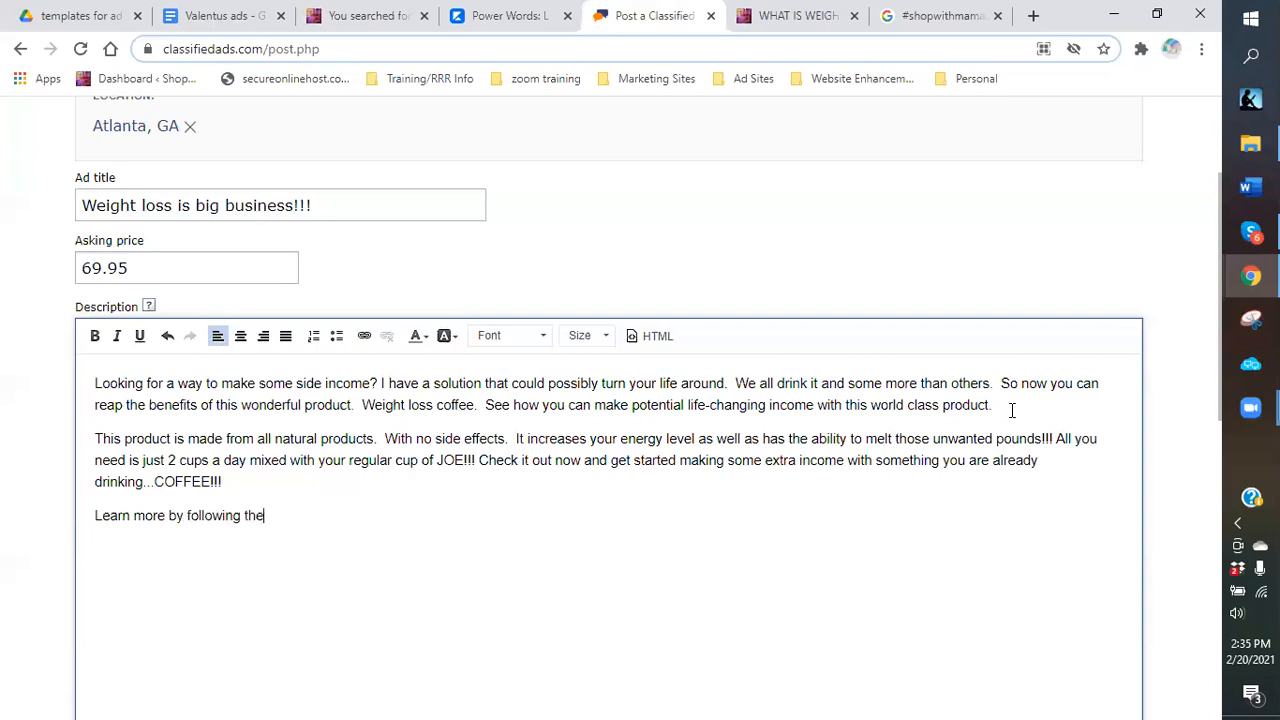
text( link:)
drag(874, 385, 868, 405)
Copy the mlm-marketing link address from the Links list in the Valentus ads document.
click(342, 528)
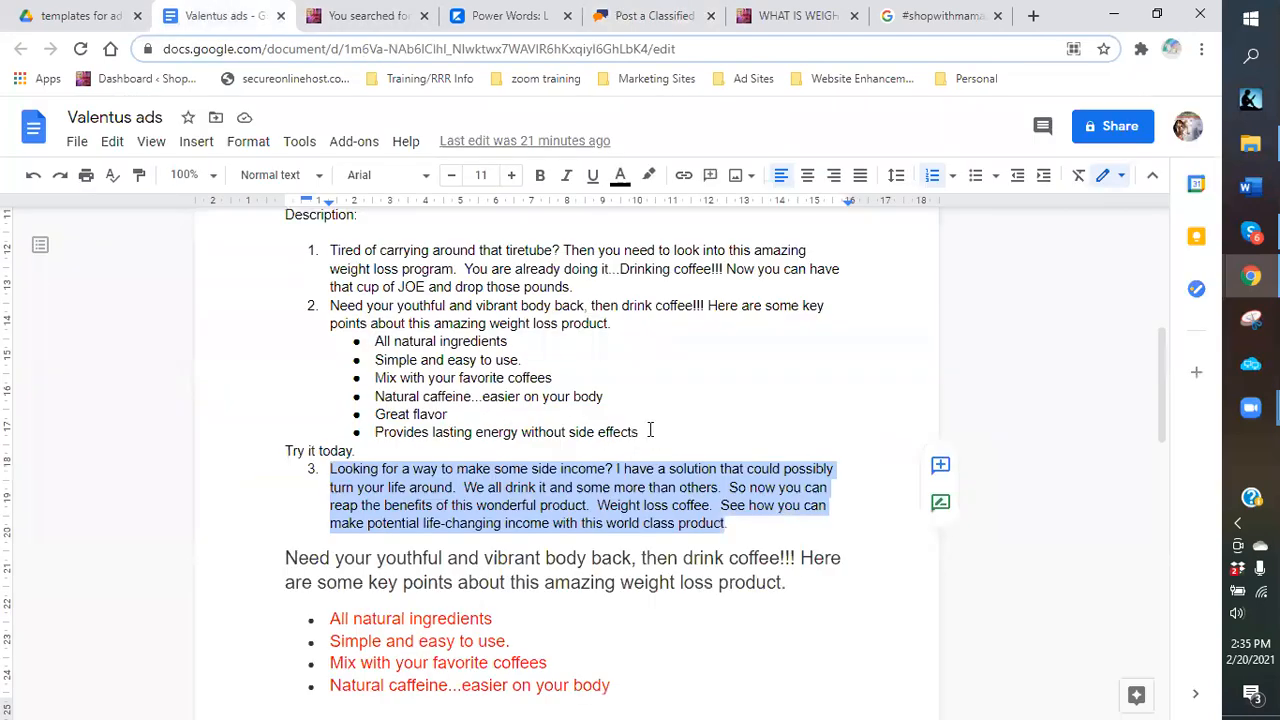
scroll(440, 380, up, 4)
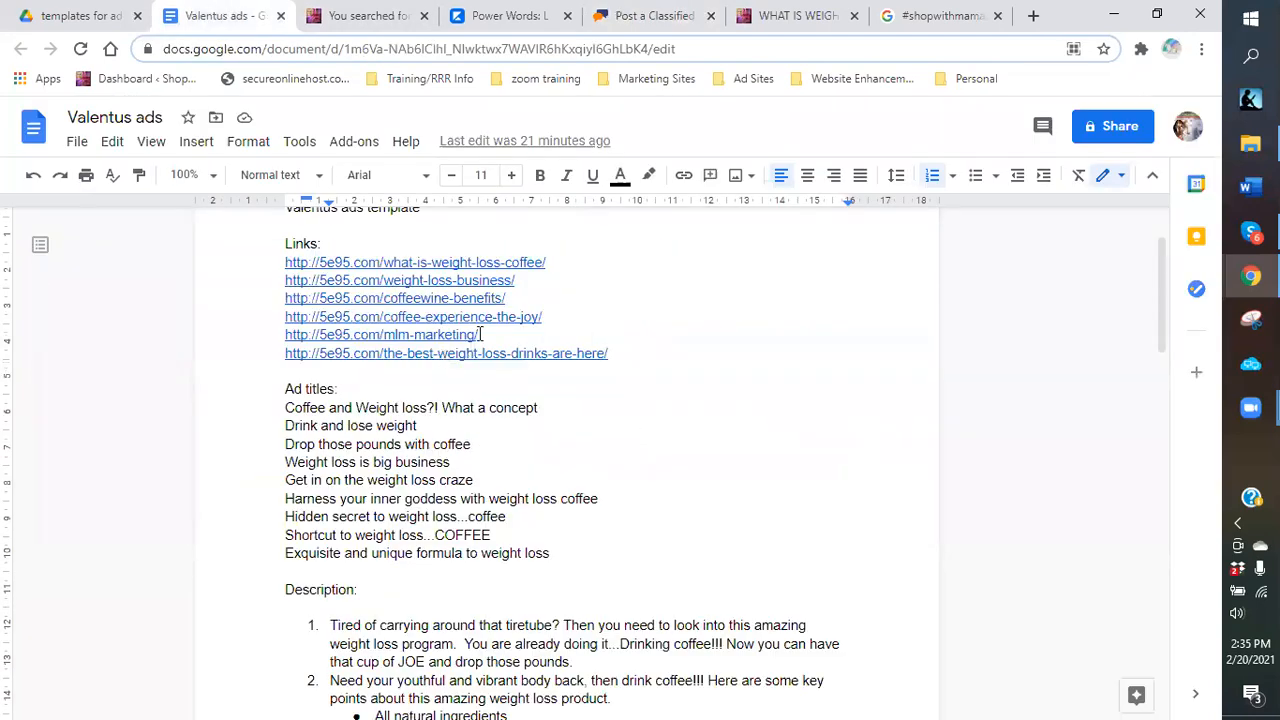
click(481, 334)
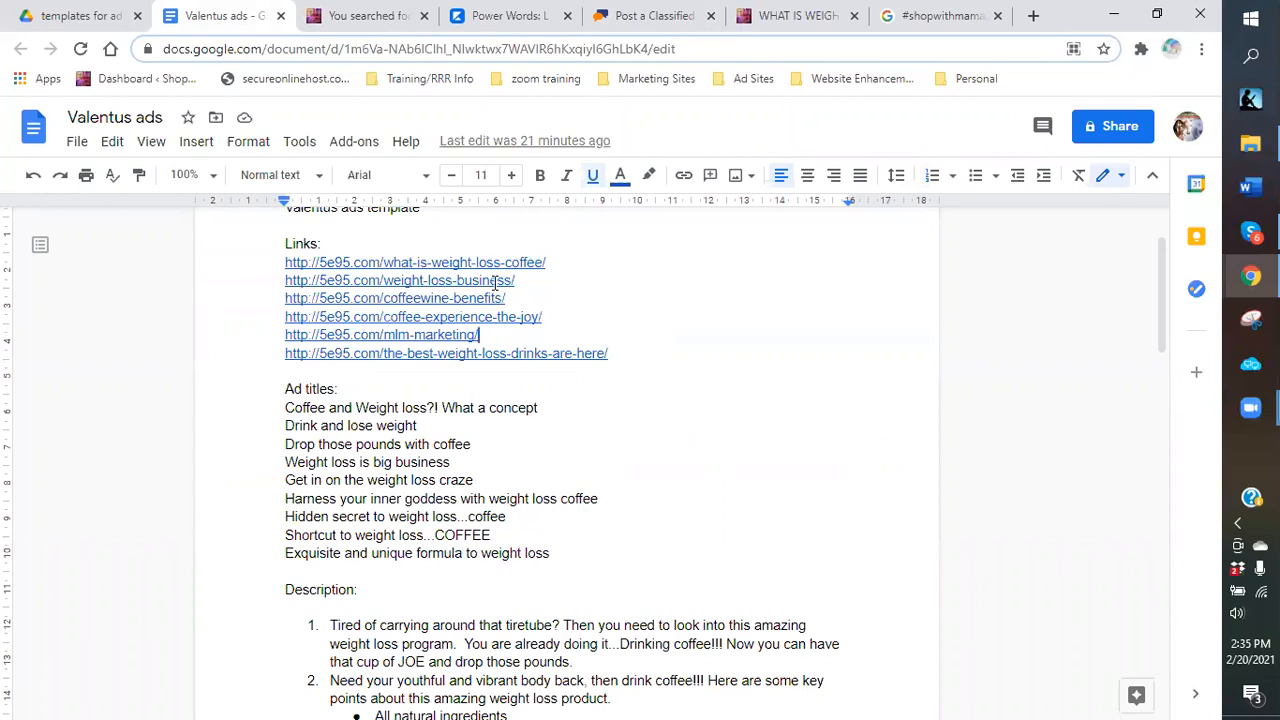
drag(427, 334, 285, 344)
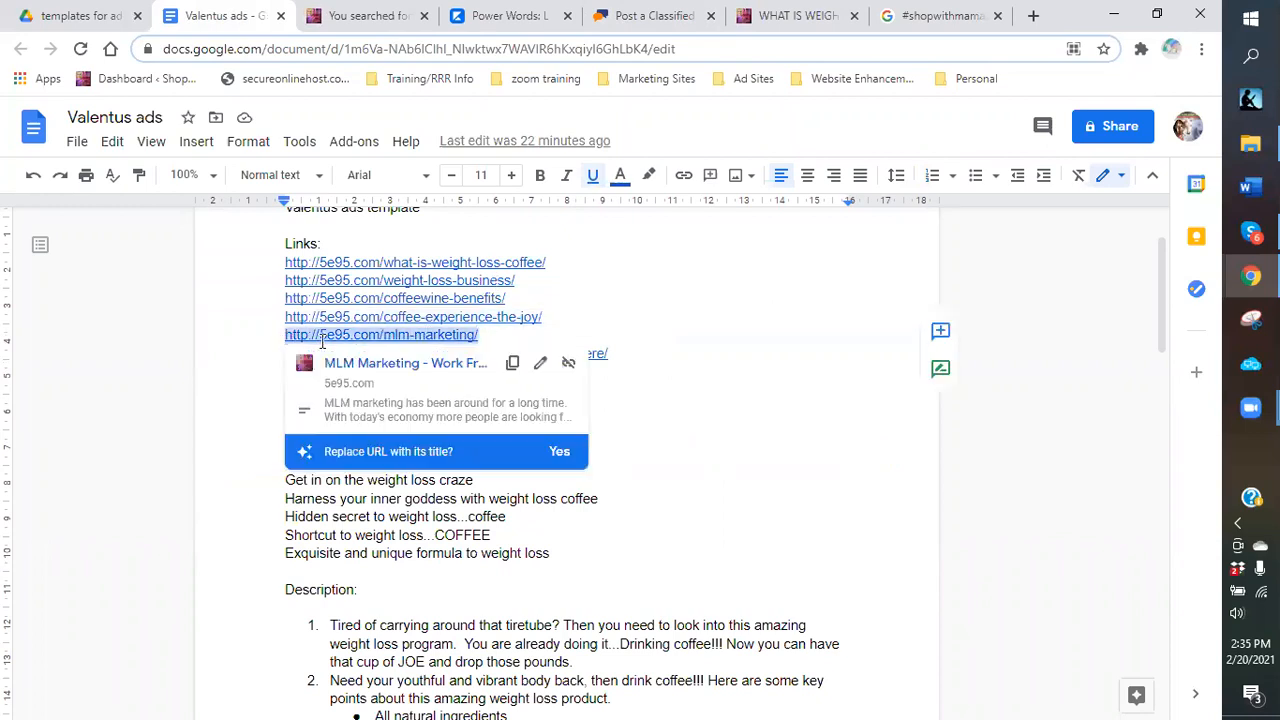
right_click(322, 343)
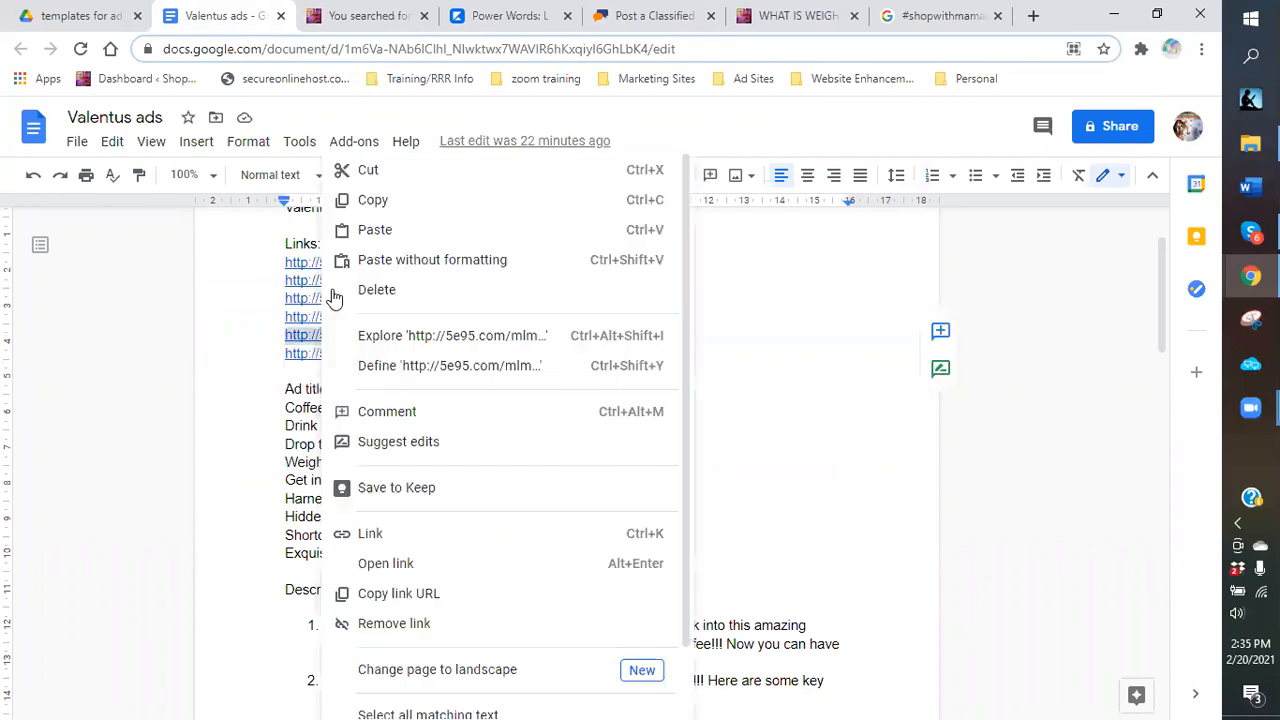
click(367, 203)
double_click(609, 330)
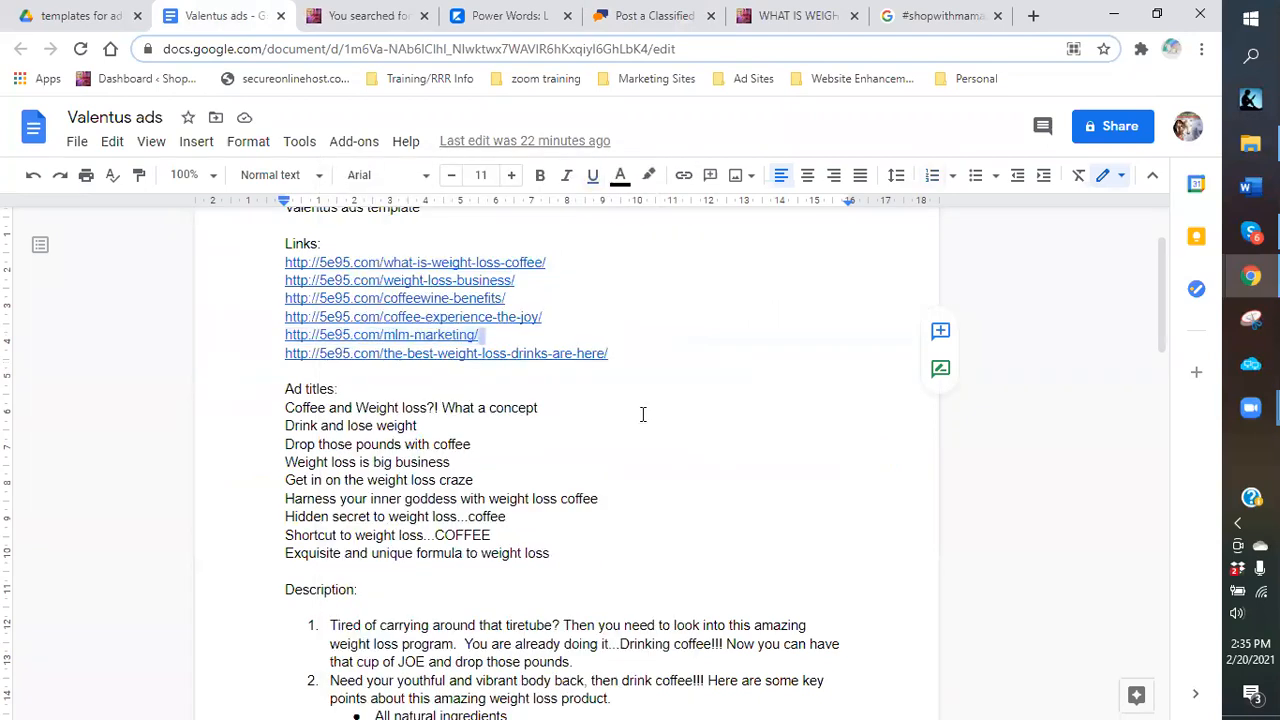
scroll(588, 427, down, 5)
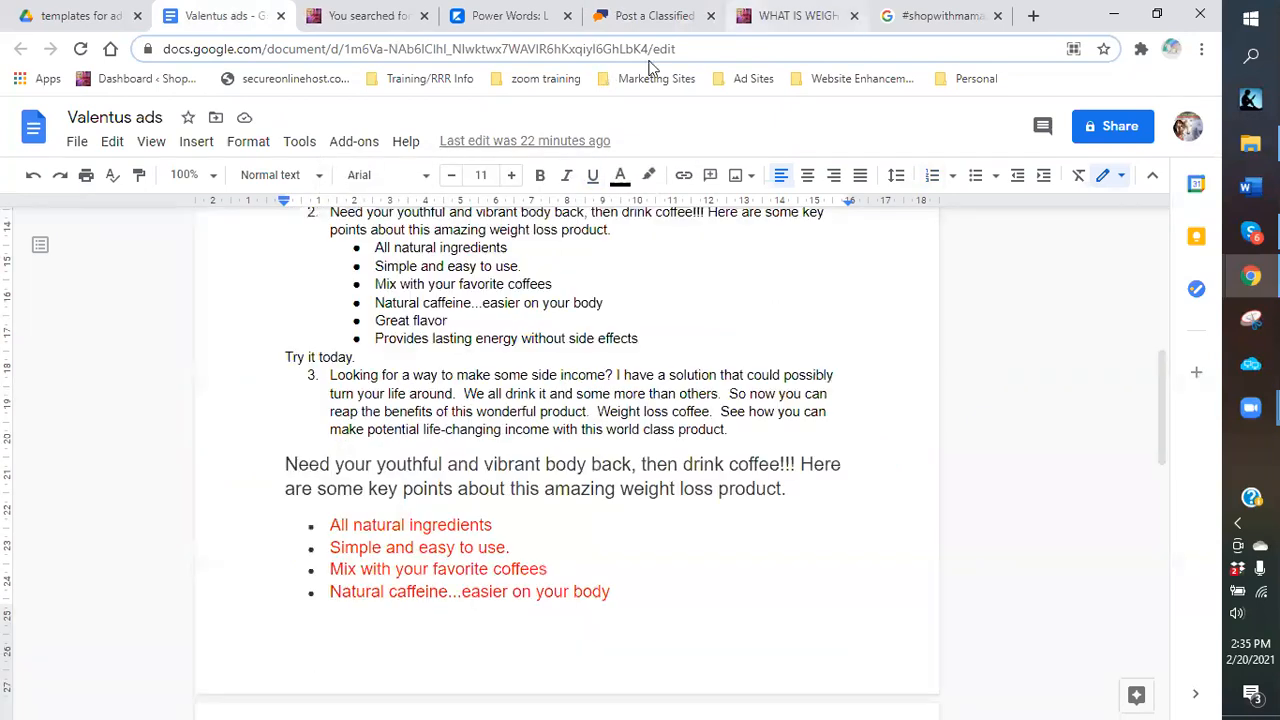
click(645, 16)
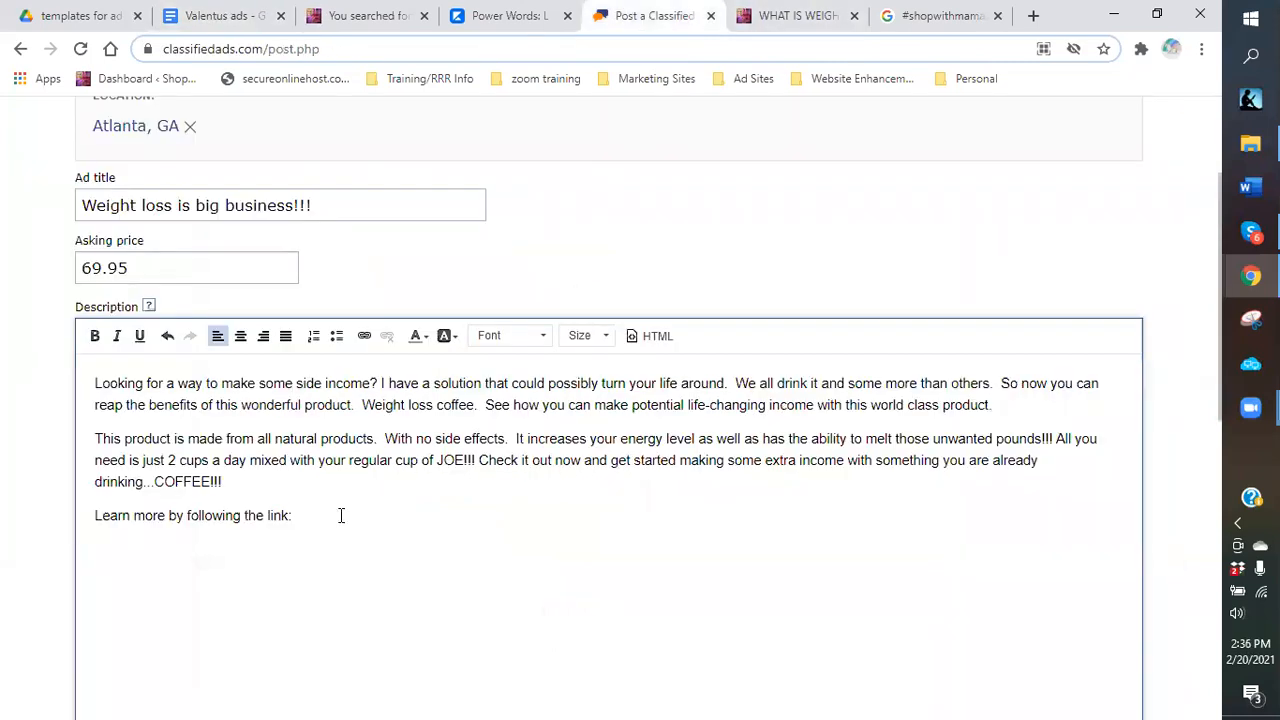
Paste the mlm-marketing link after 'Learn more by following the link:', then copy the whole description.
key(ctrl+v)
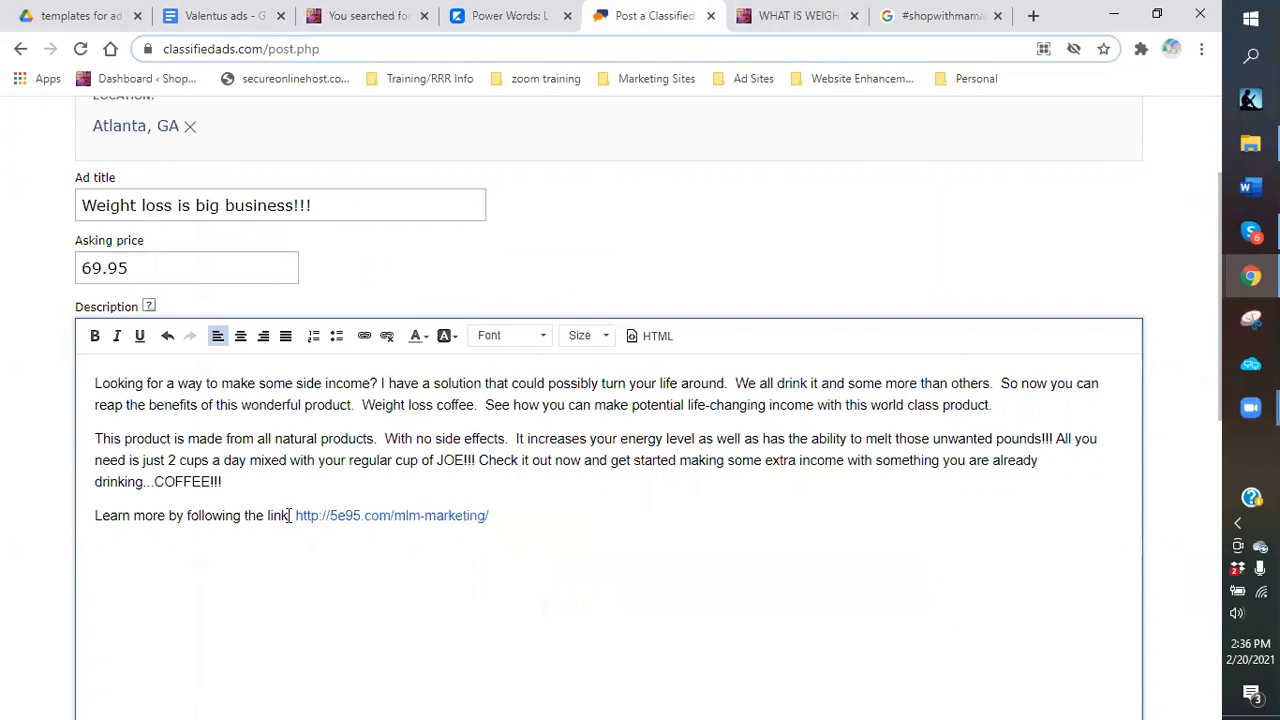
drag(288, 516, 256, 516)
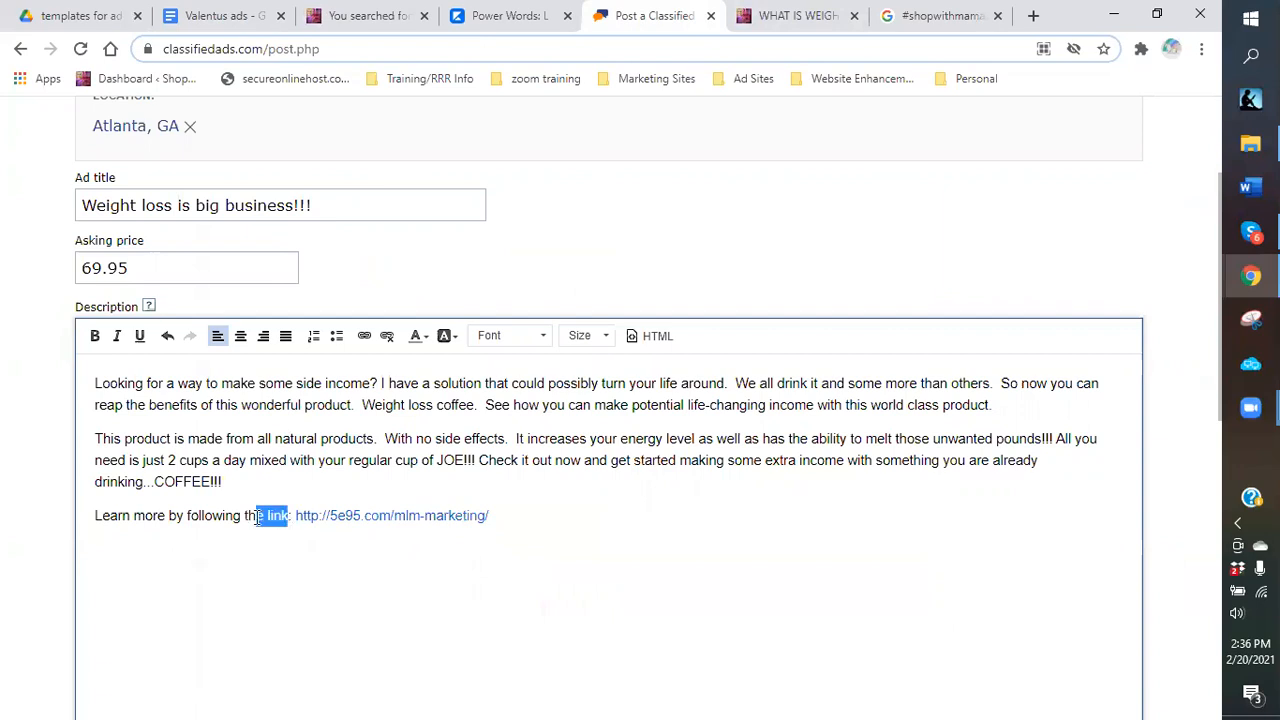
key(ctrl+a)
right_click(103, 393)
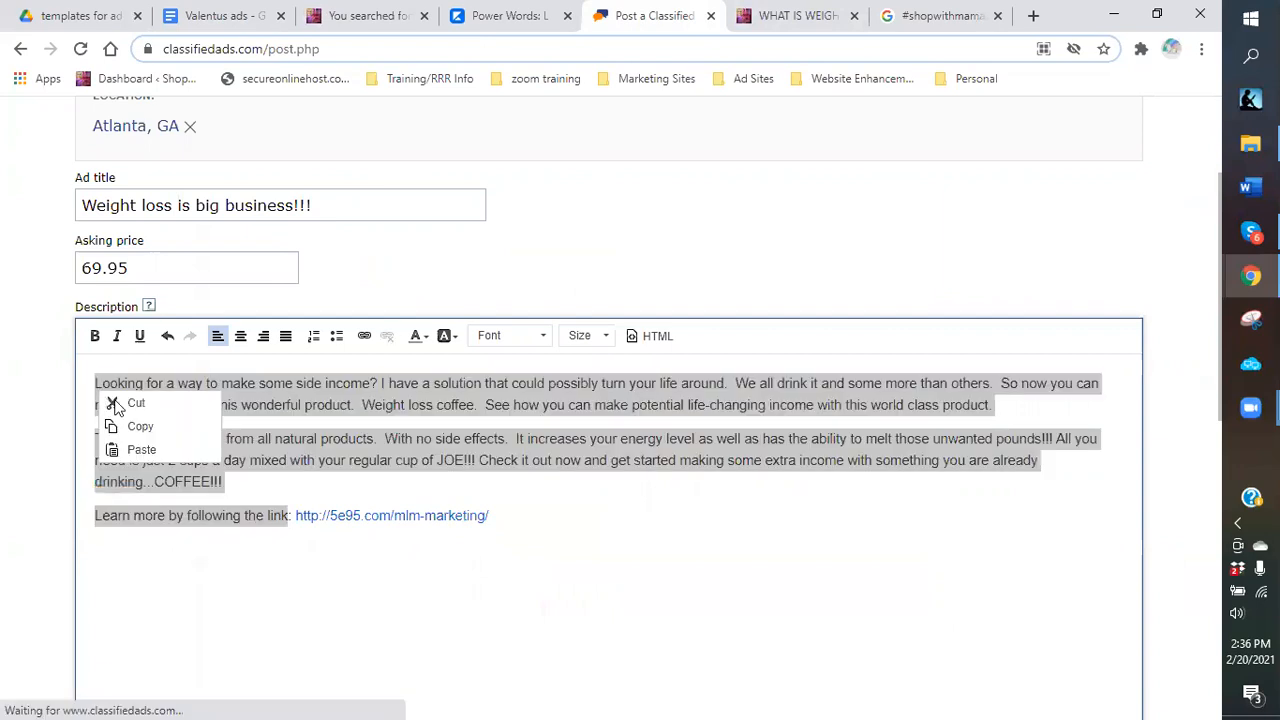
click(170, 437)
click(684, 338)
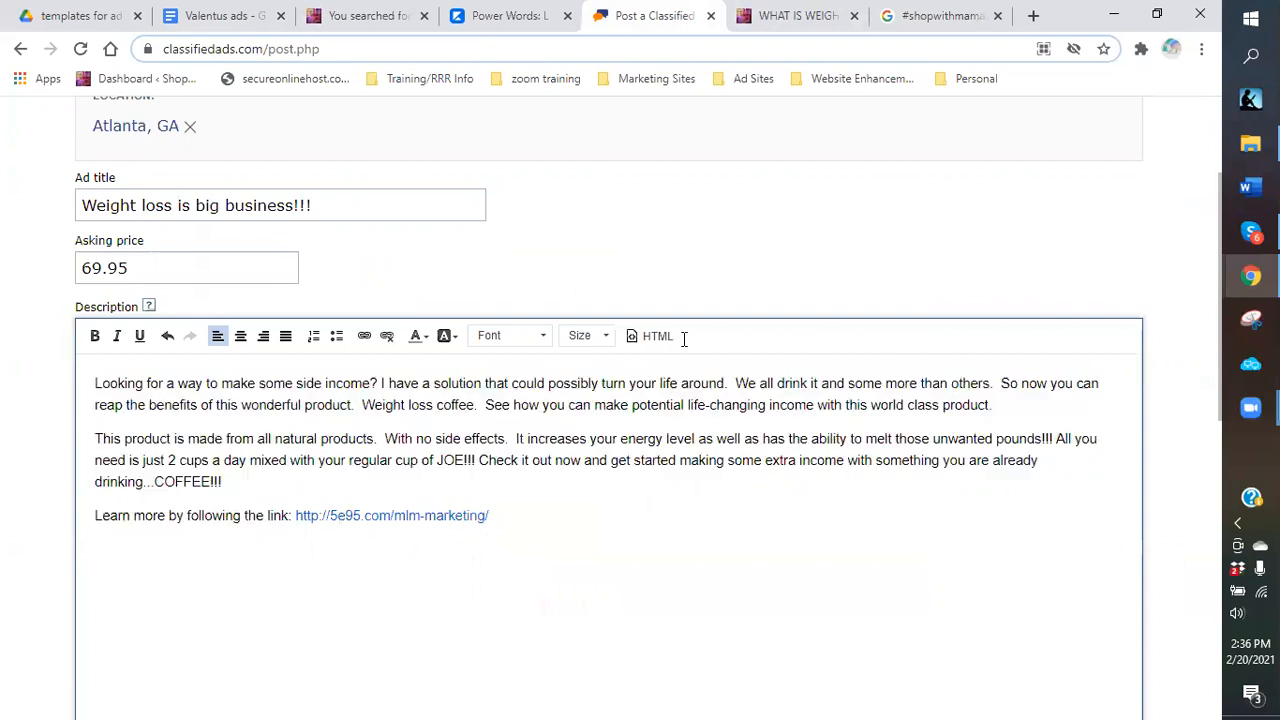
Paste the copied ad text below the 'Check it out and order today at:' heading in Valentus ads.
click(225, 24)
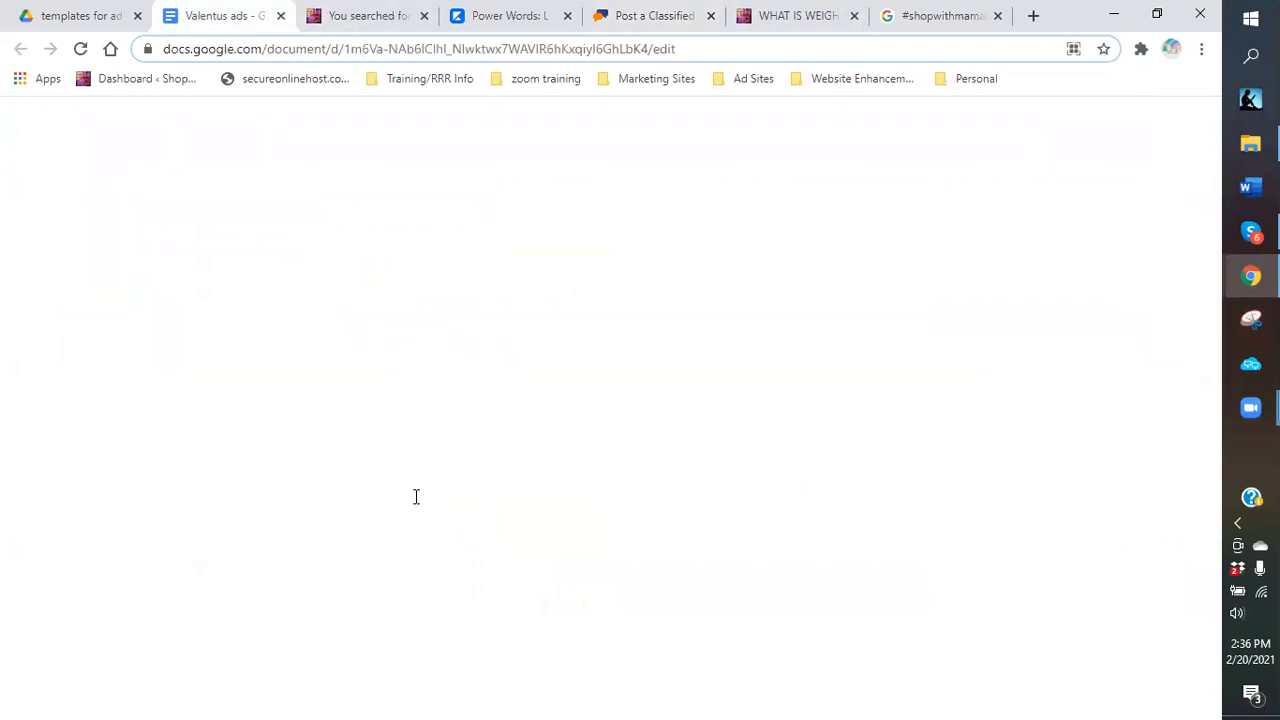
scroll(345, 480, down, 4)
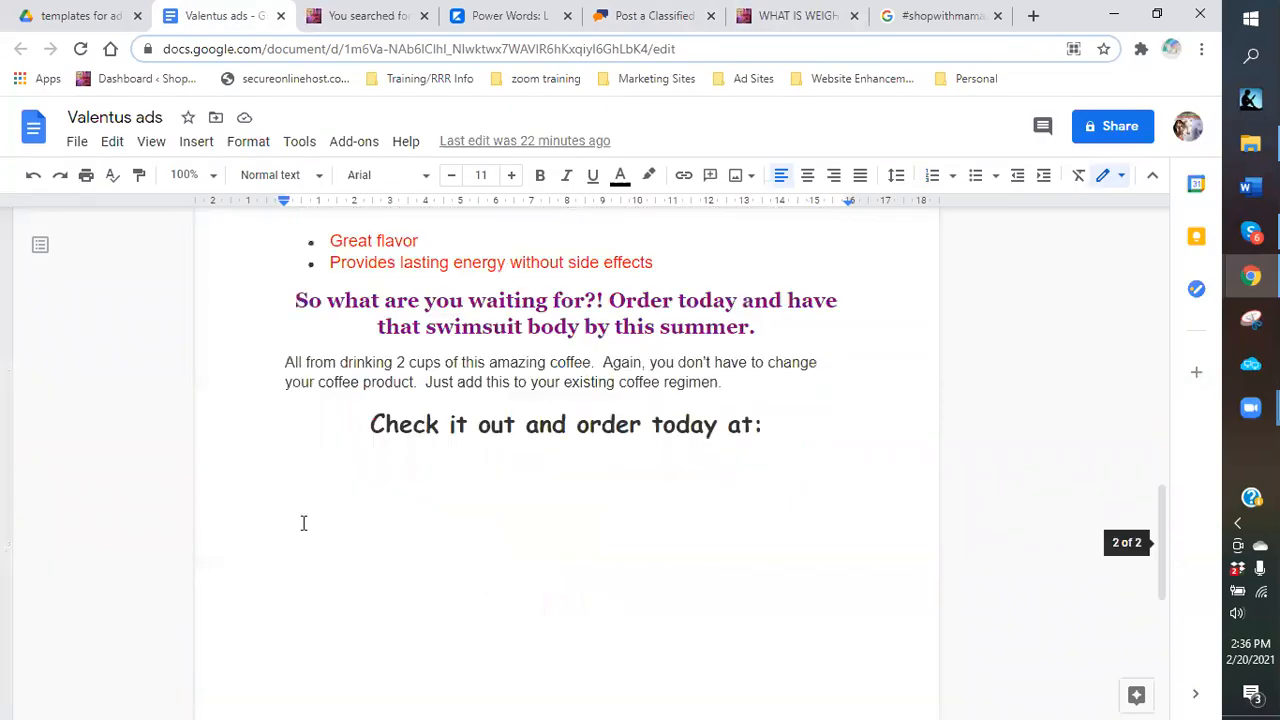
click(294, 482)
click(294, 482)
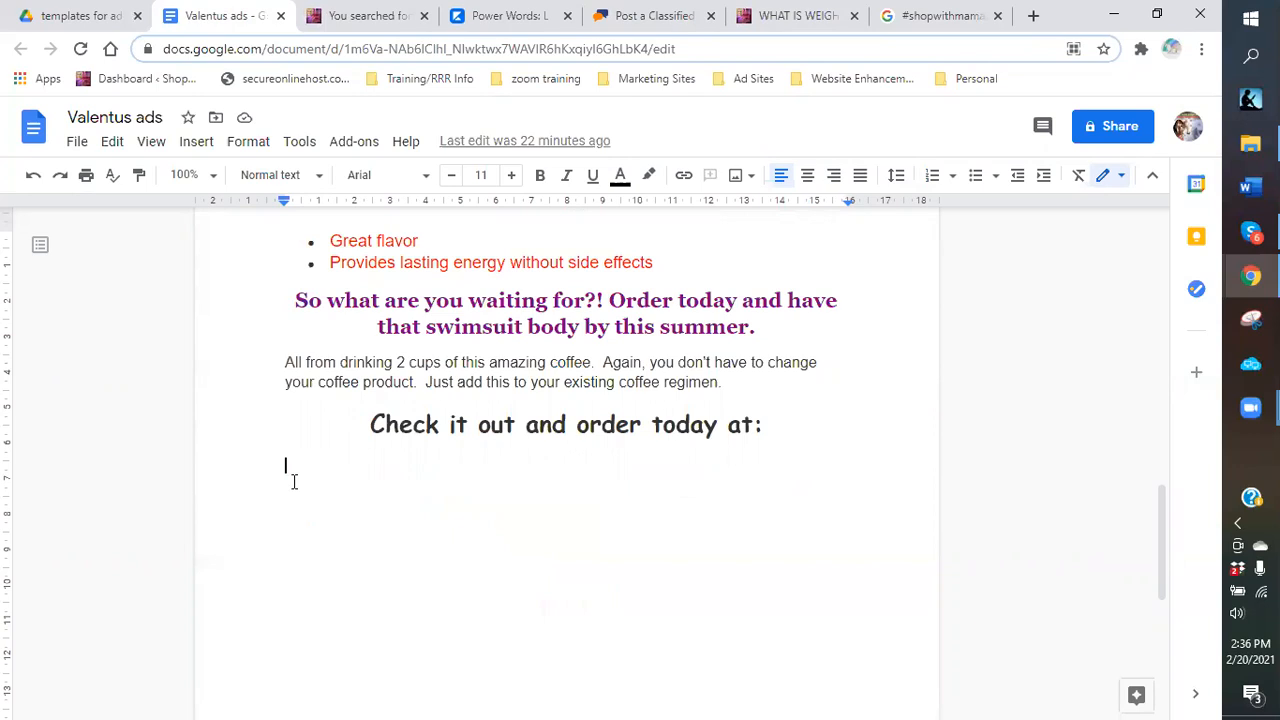
key(ctrl+v)
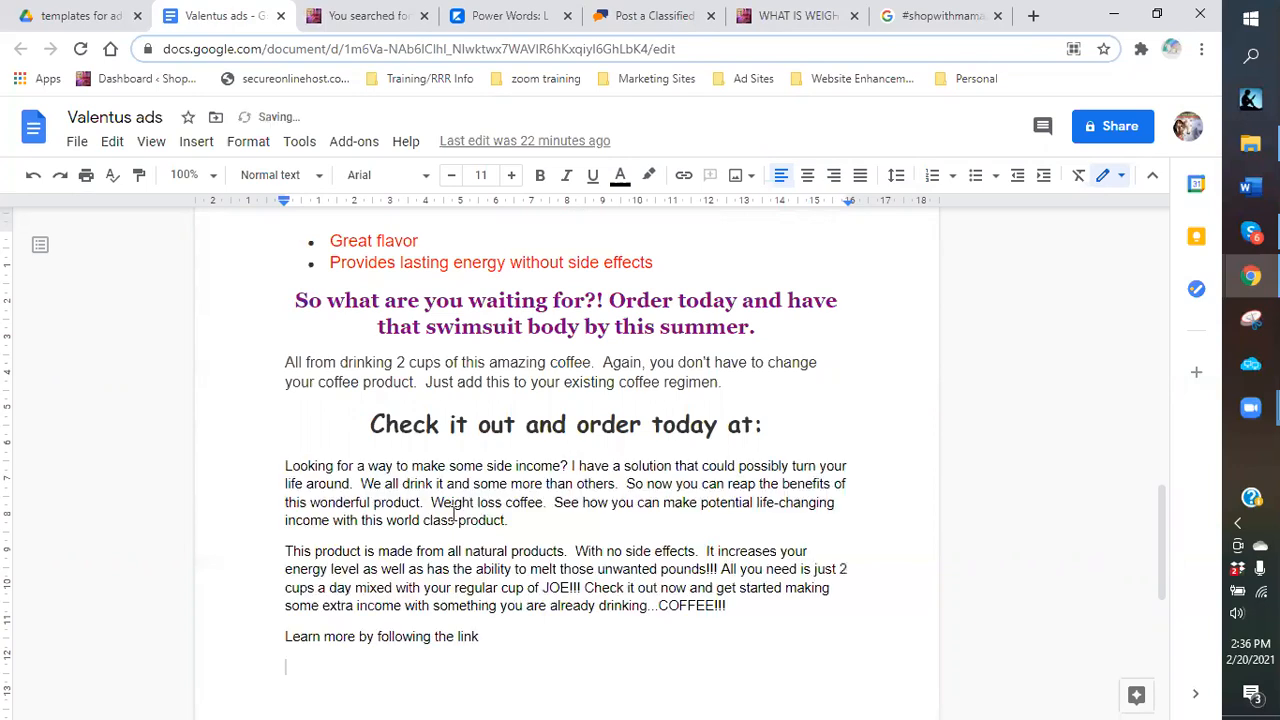
scroll(398, 456, up, 2)
scroll(352, 425, down, 3)
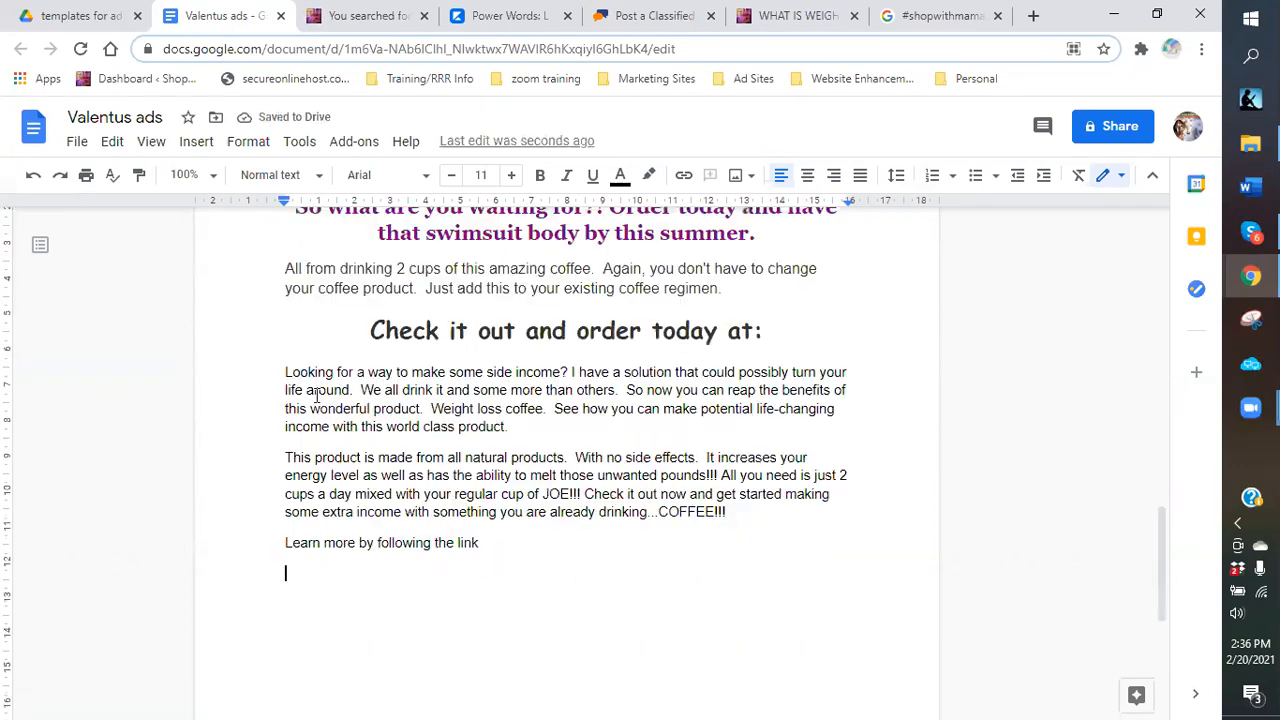
scroll(271, 348, up, 1)
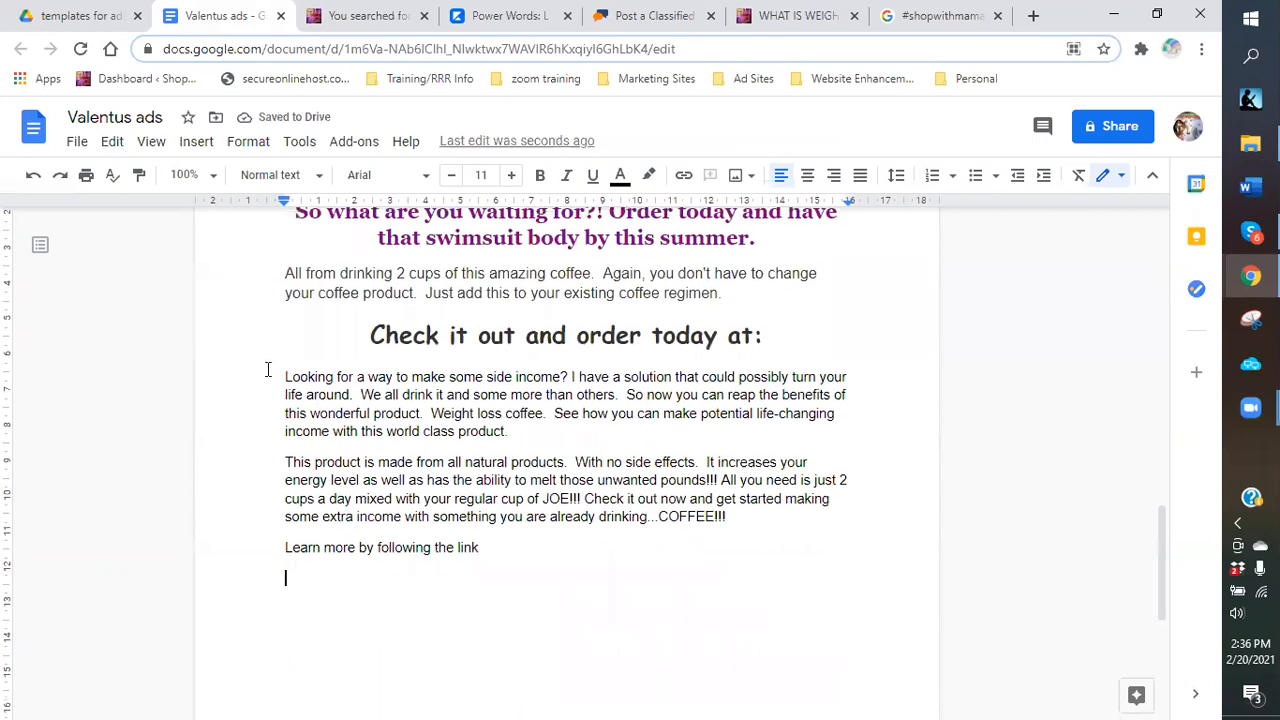
scroll(270, 360, up, 6)
Number the 'Need your youthful' paragraph as item 4 and the side-income paragraph as item 5.
click(269, 375)
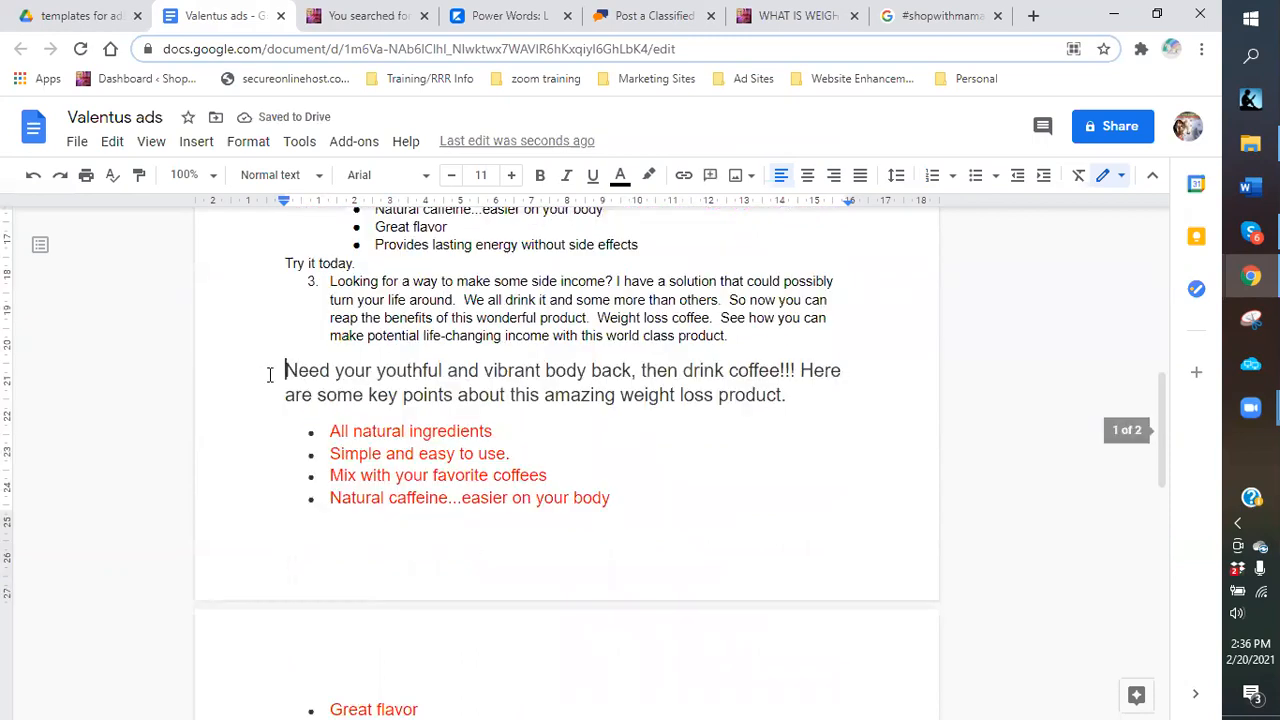
key(ctrl+shift+7)
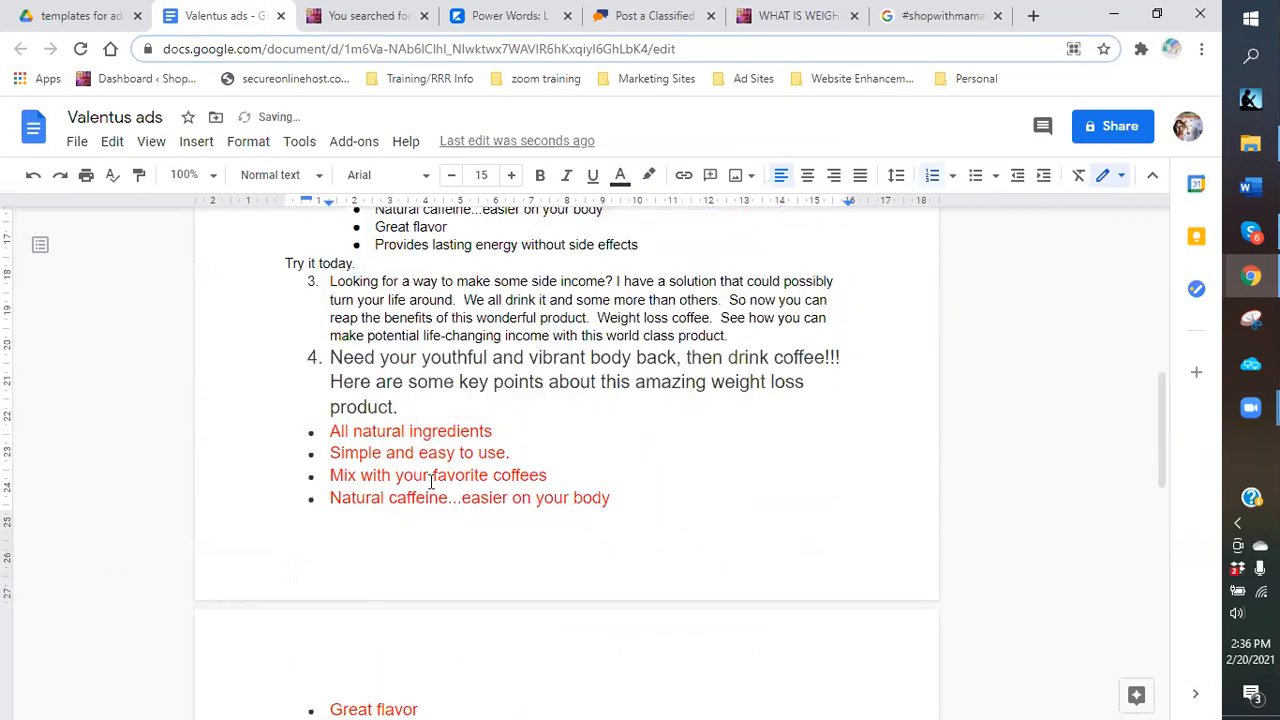
scroll(324, 531, down, 4)
click(287, 559)
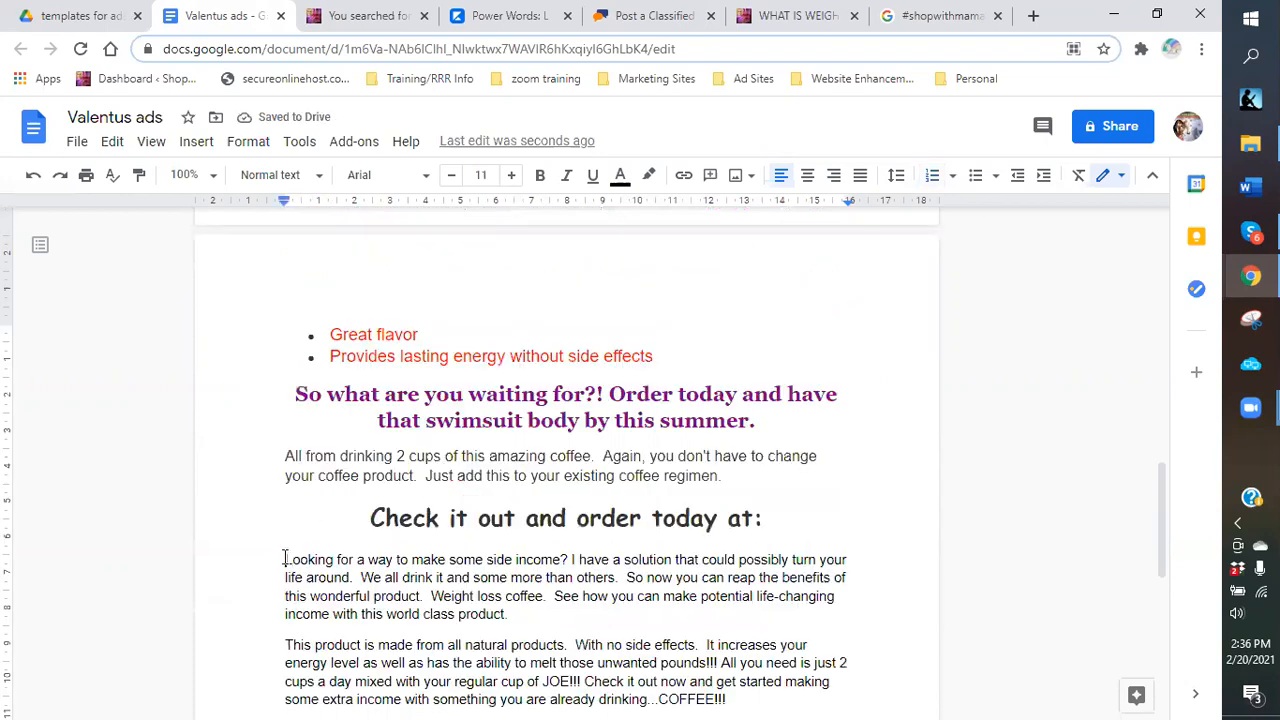
text(5.)
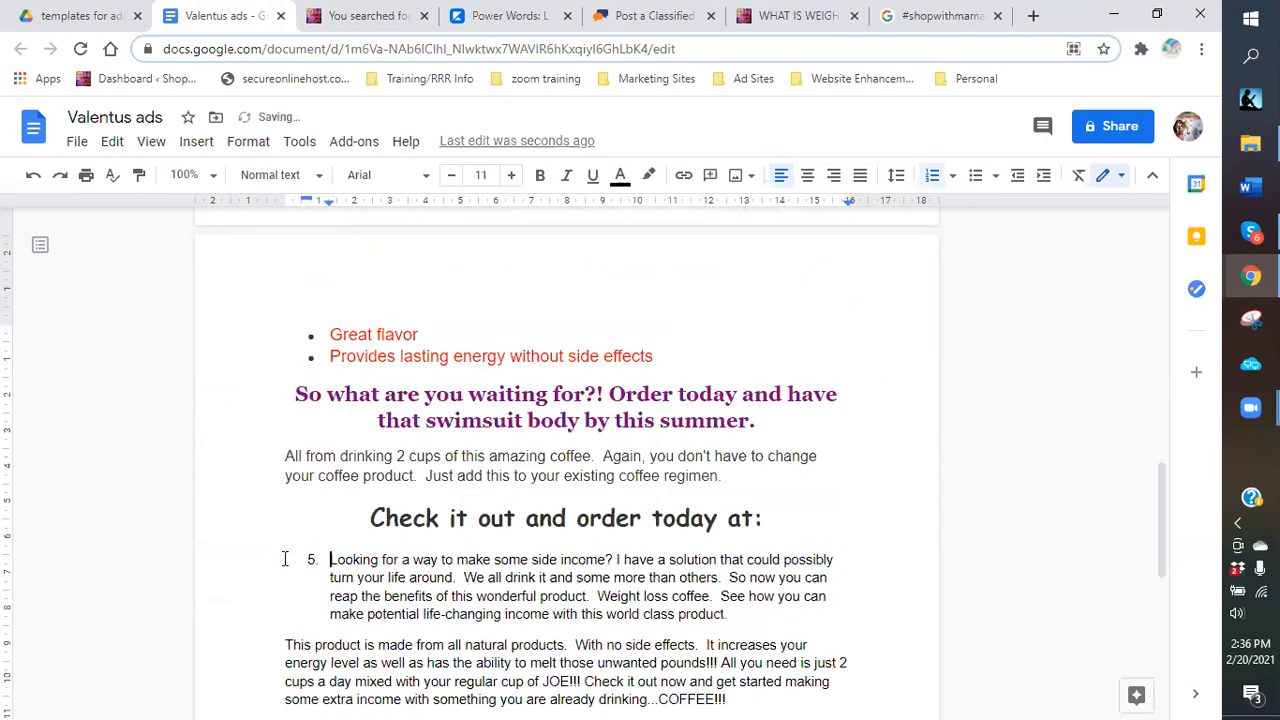
scroll(521, 547, down, 2)
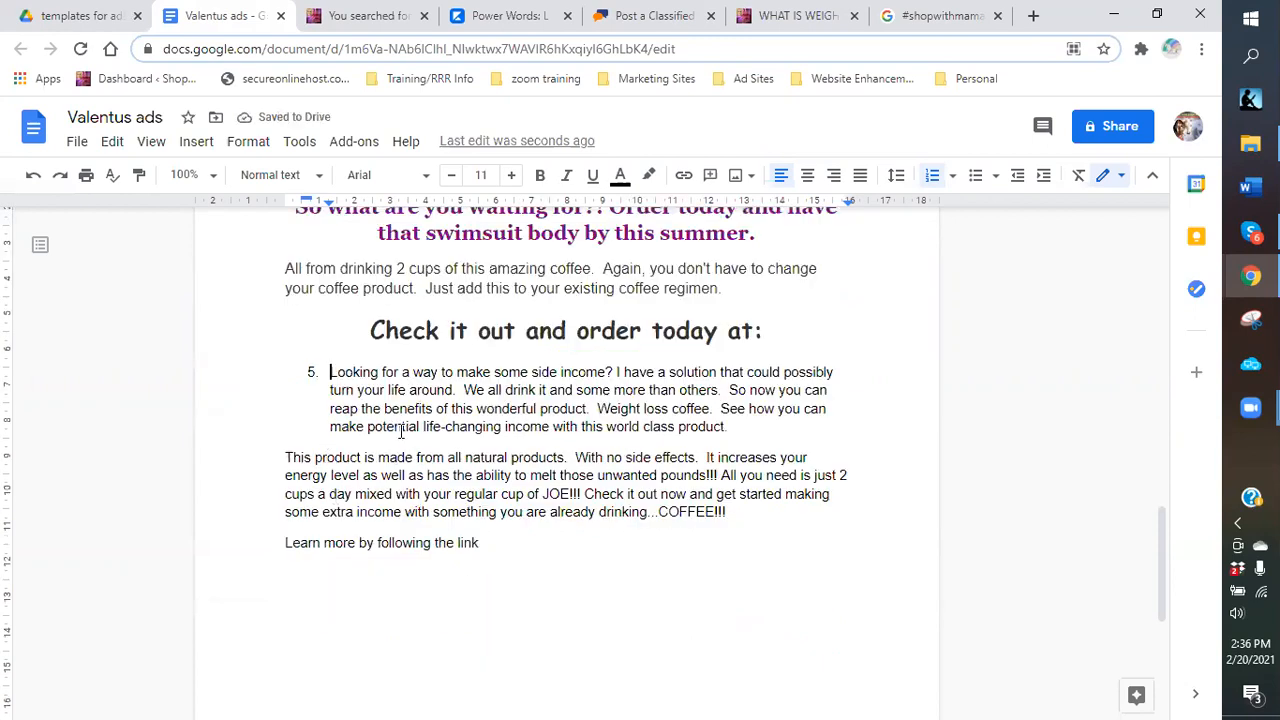
scroll(401, 430, up, 12)
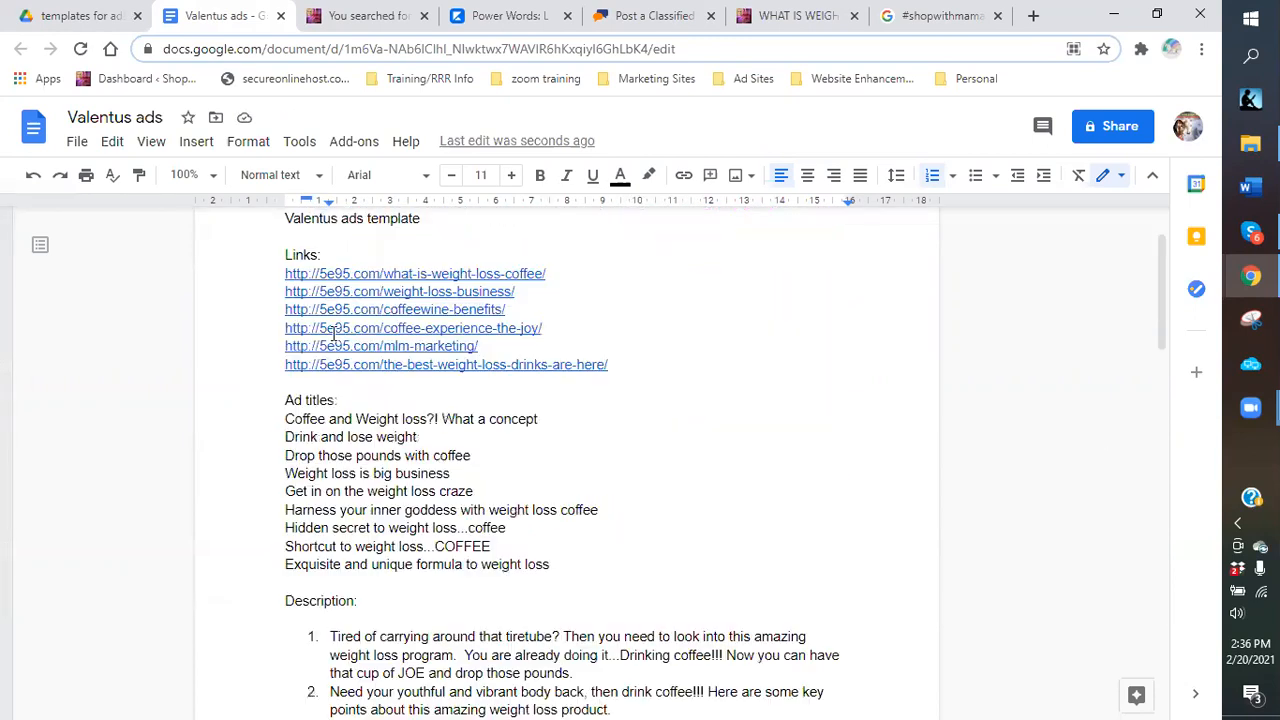
scroll(334, 395, up, 1)
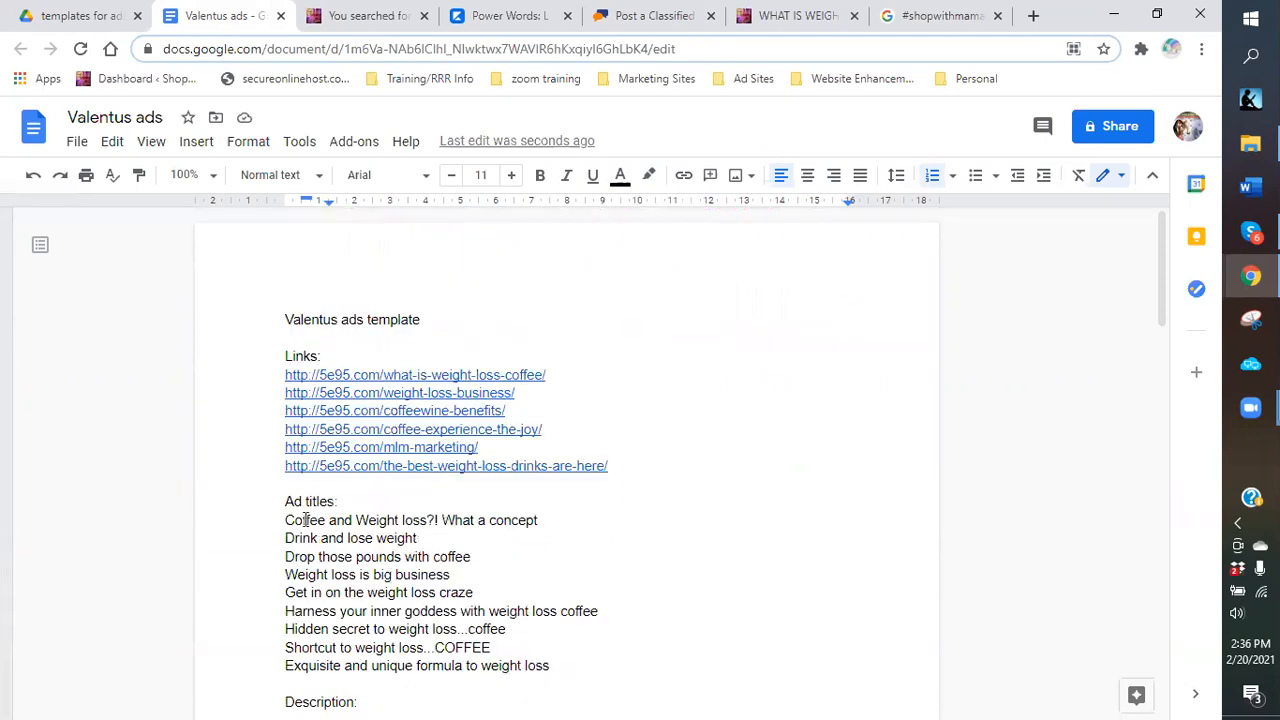
scroll(366, 537, down, 2)
scroll(388, 623, down, 2)
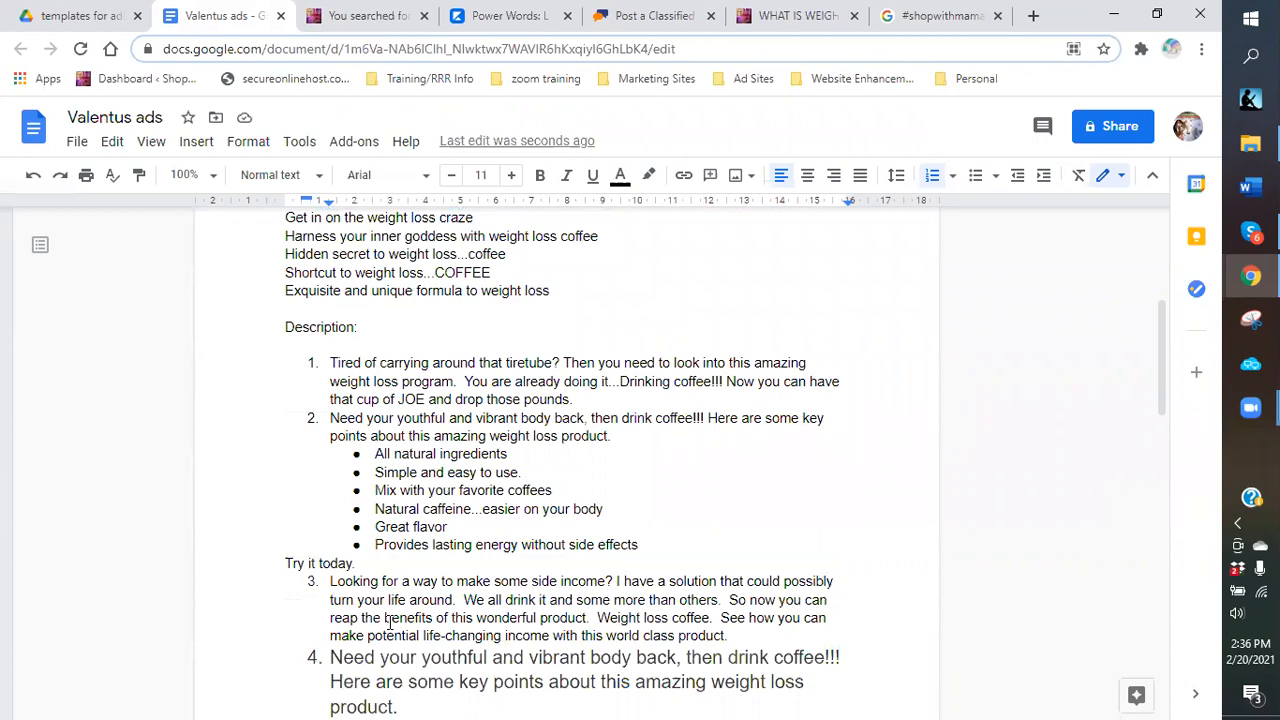
scroll(380, 613, down, 3)
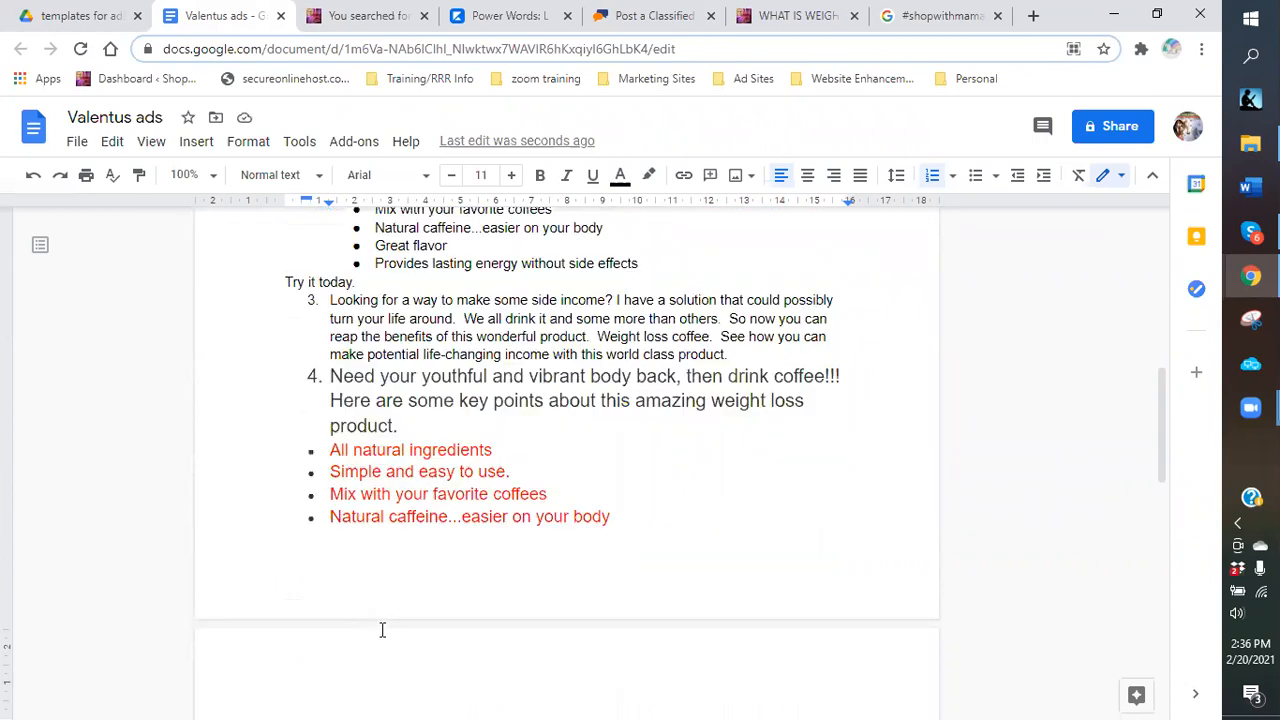
scroll(387, 572, up, 7)
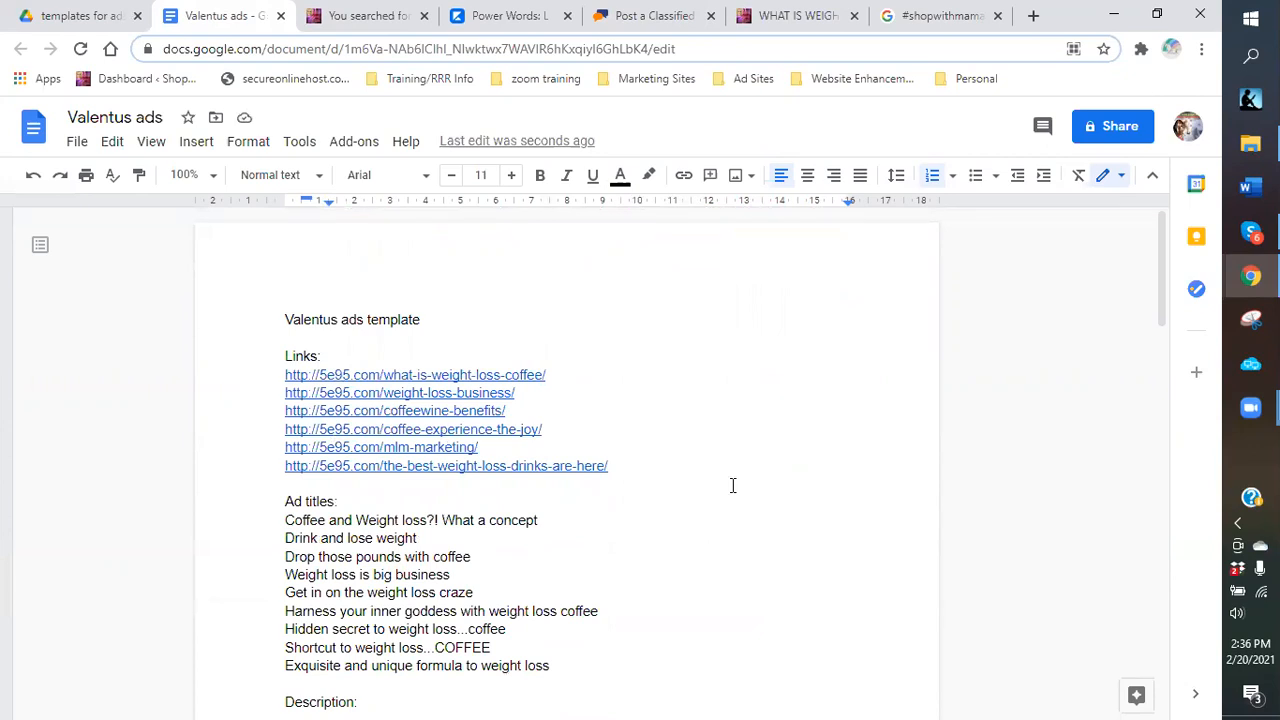
scroll(358, 398, down, 2)
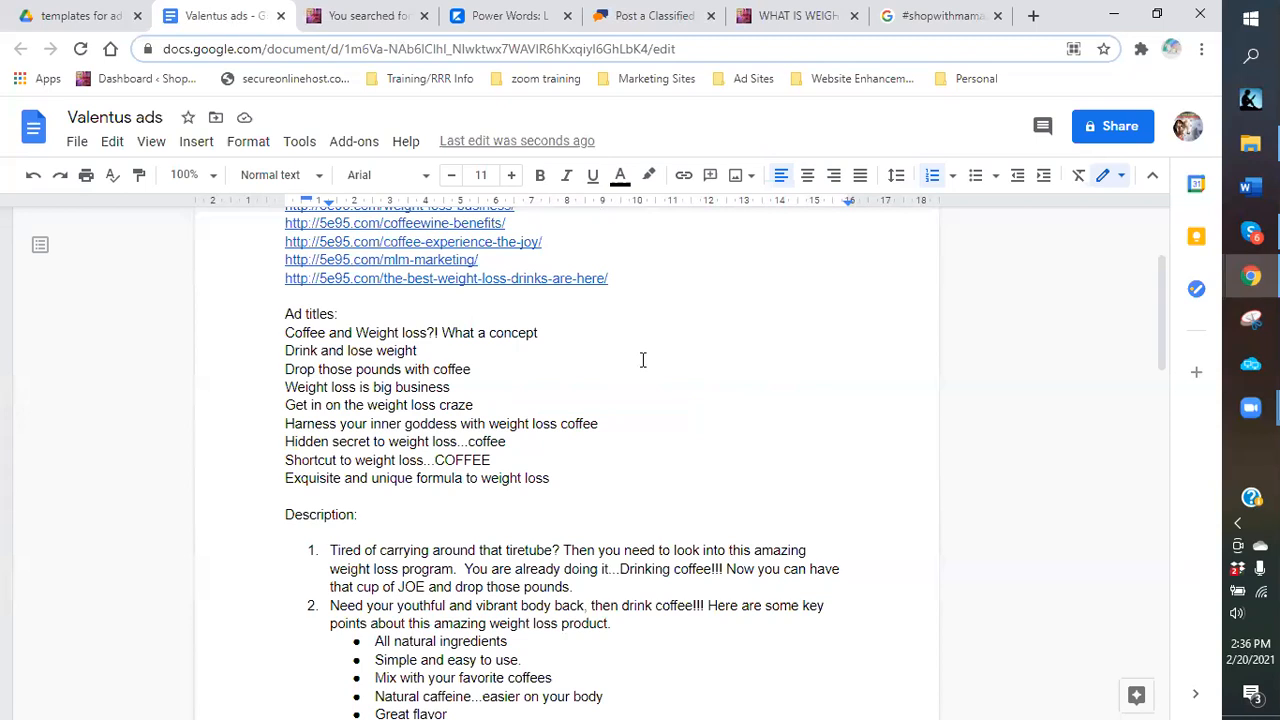
scroll(643, 360, down, 3)
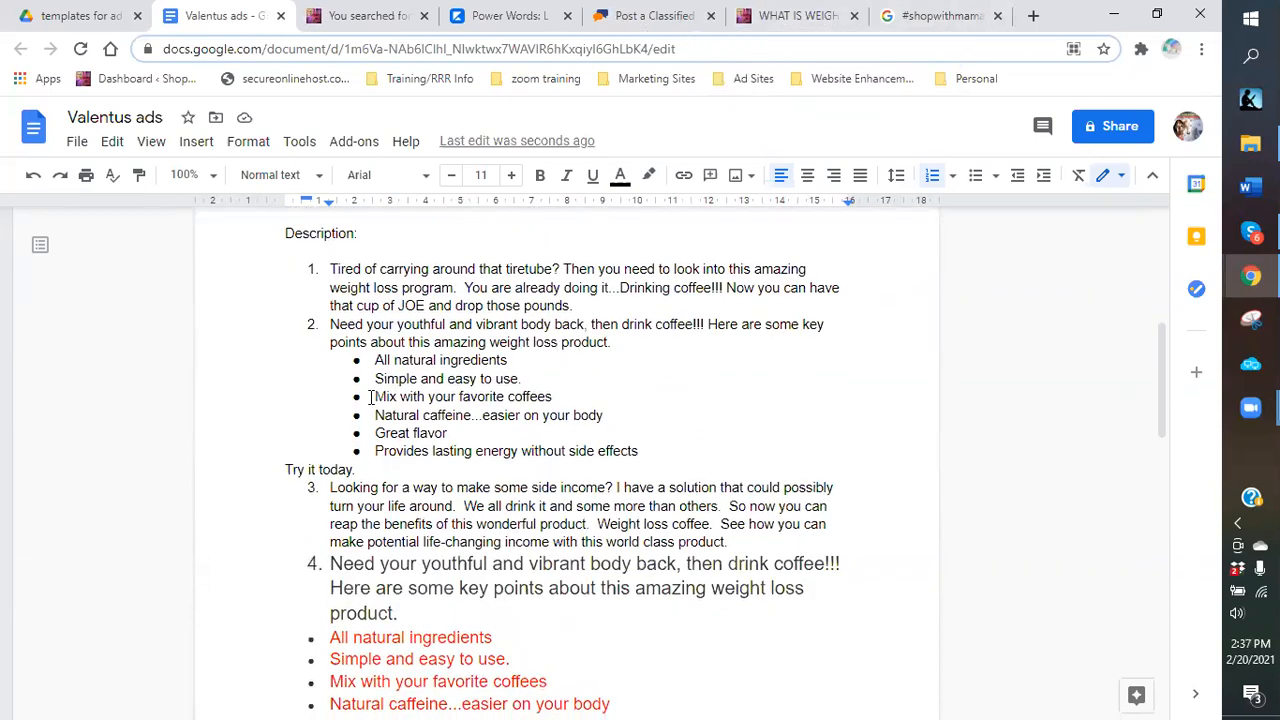
scroll(742, 440, up, 4)
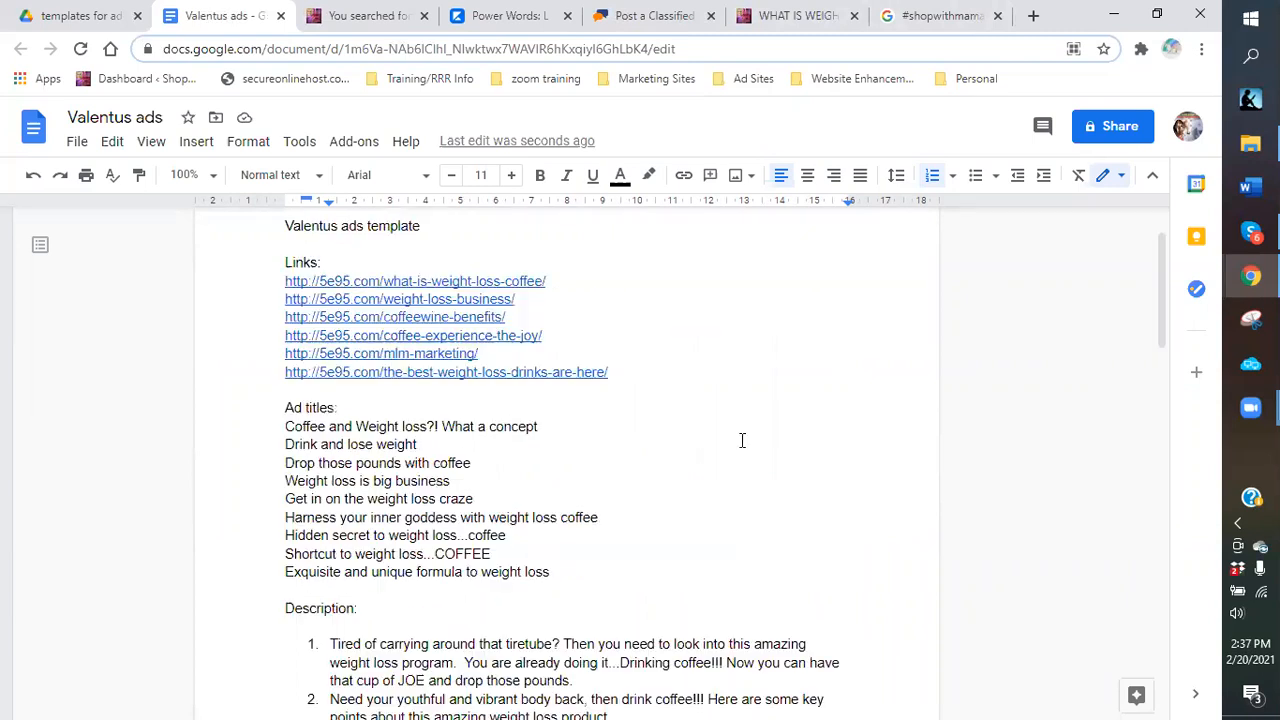
scroll(660, 428, down, 6)
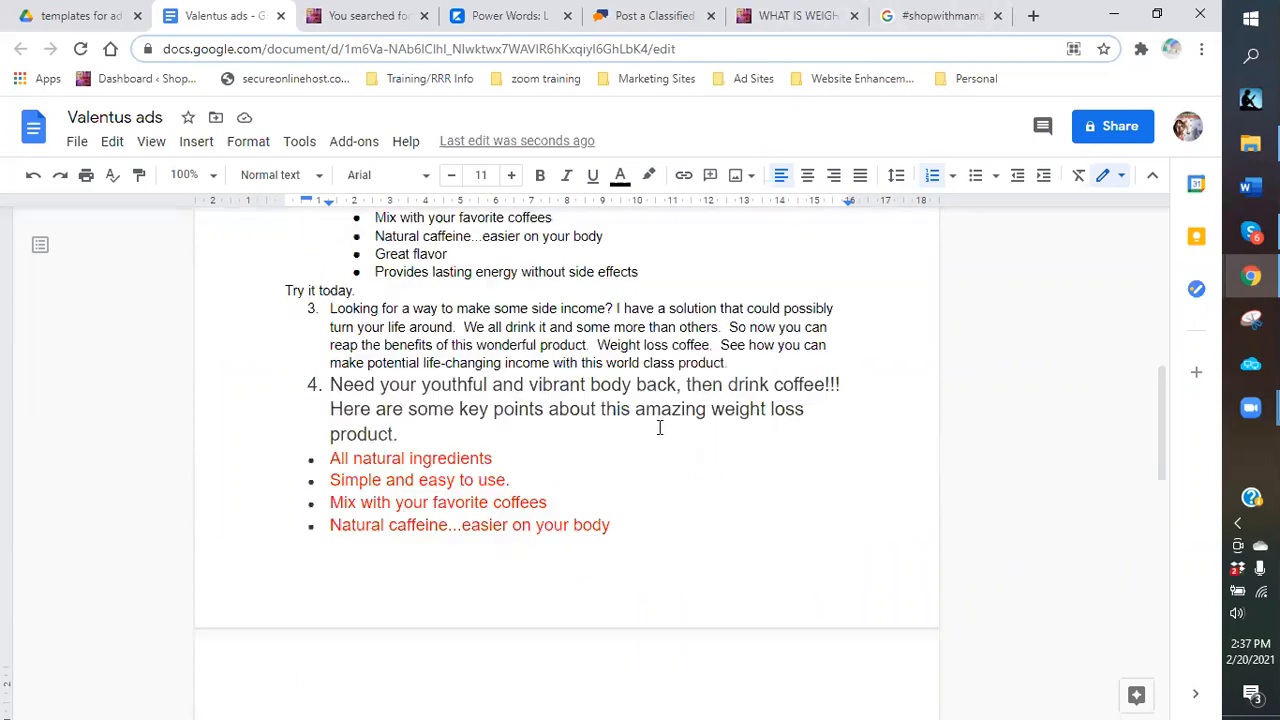
scroll(618, 440, up, 4)
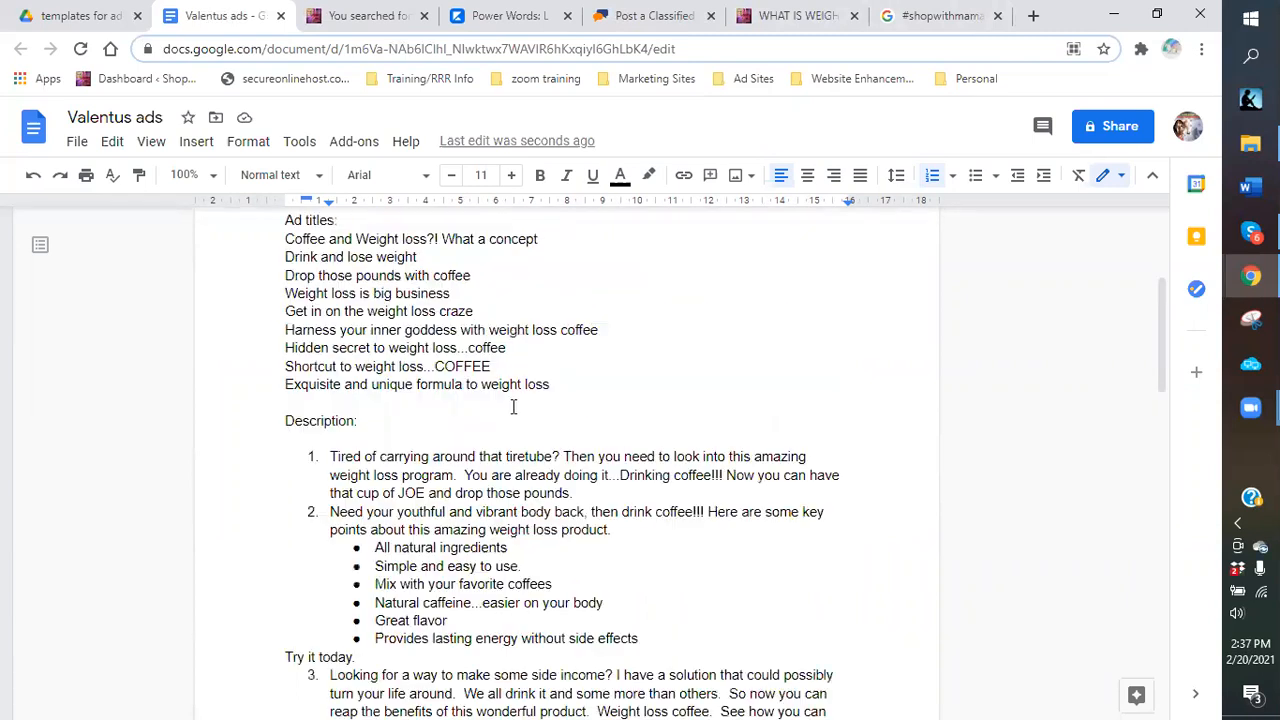
click(586, 388)
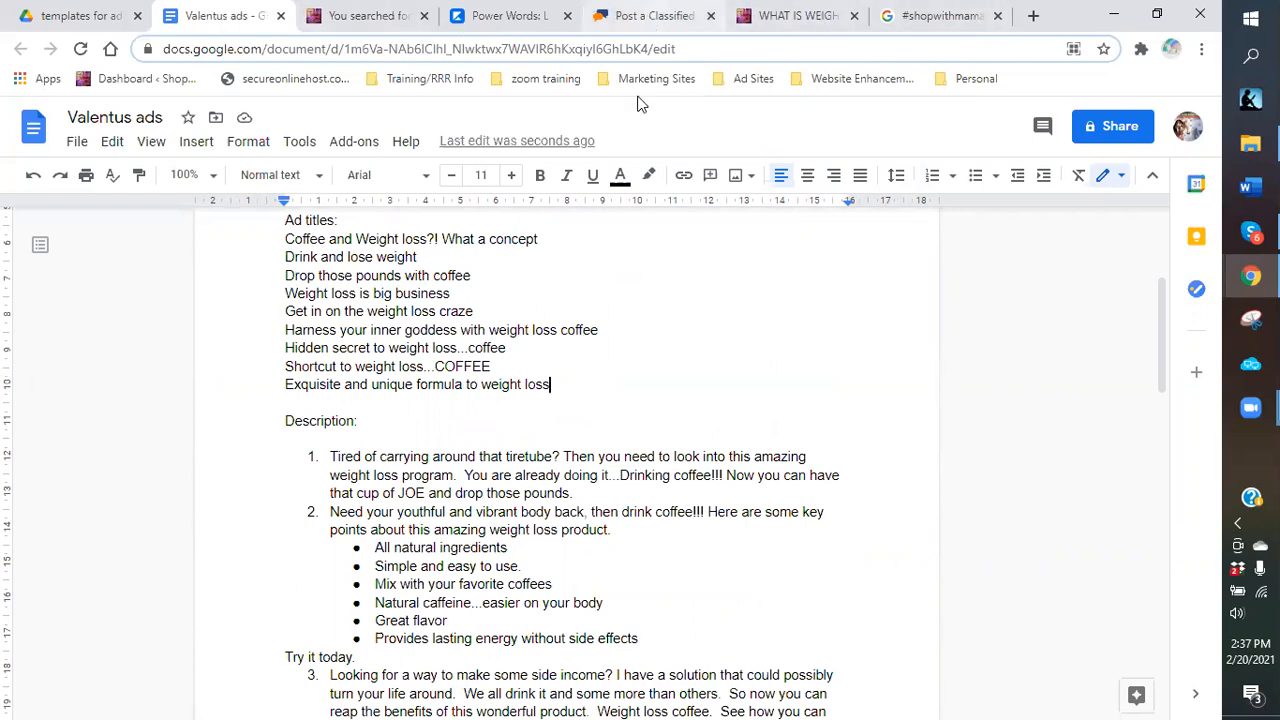
click(654, 16)
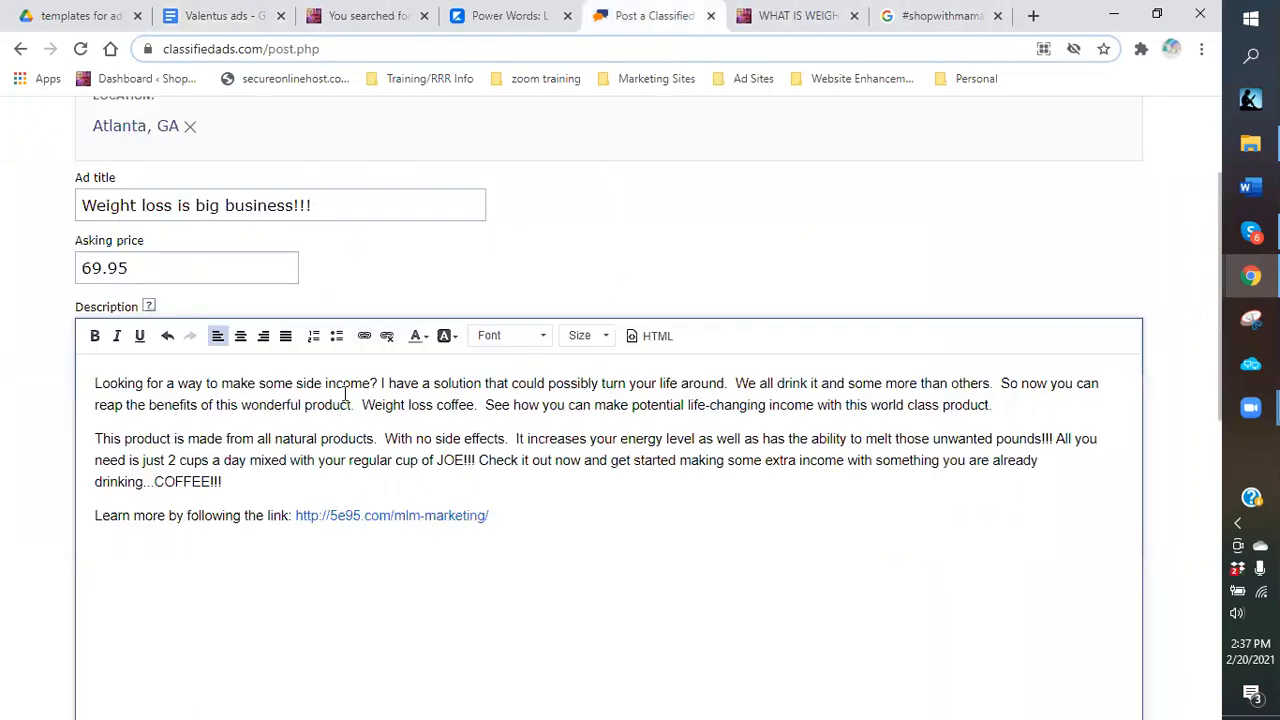
Insert a new first line above 'Looking…' reading MAKE MONEY WITH COFFEE!!!!
click(88, 381)
key(Return)
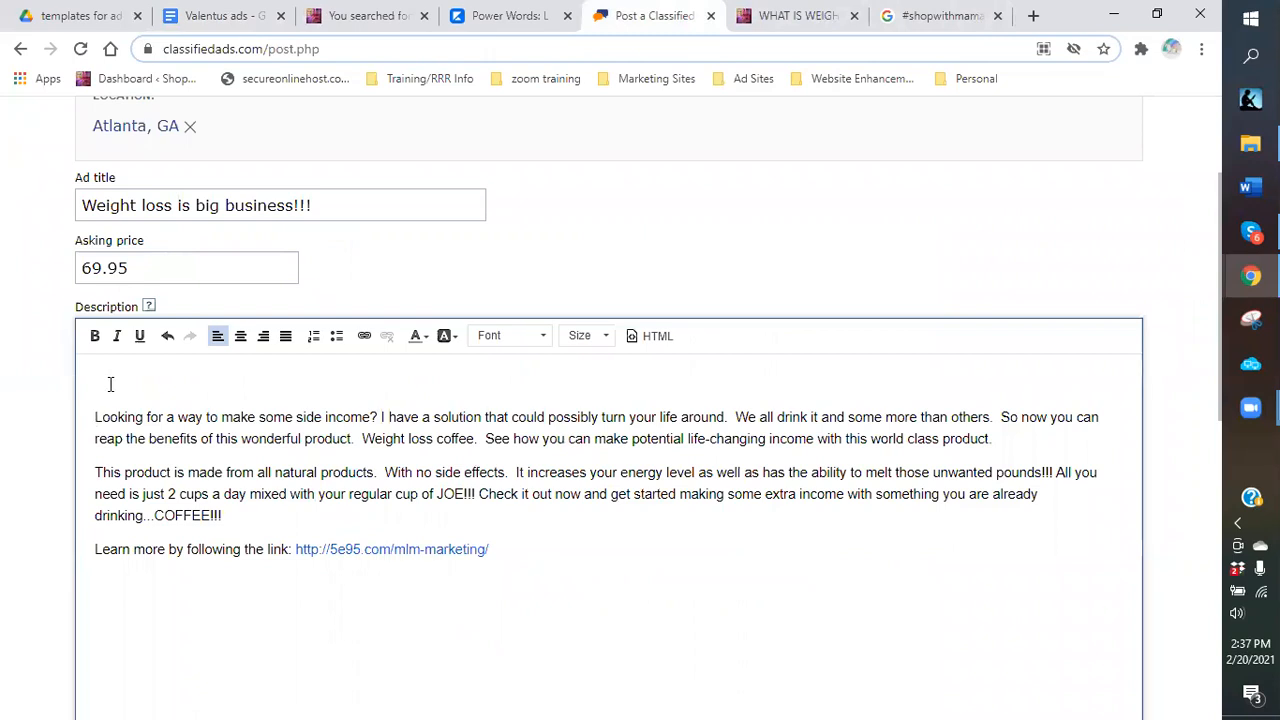
click(110, 384)
text(M)
text(AKE)
text( A LI)
key(BackSpace)
key(BackSpace)
key(BackSpace)
key(BackSpace)
key(BackSpace)
text(MONEY WITH COF)
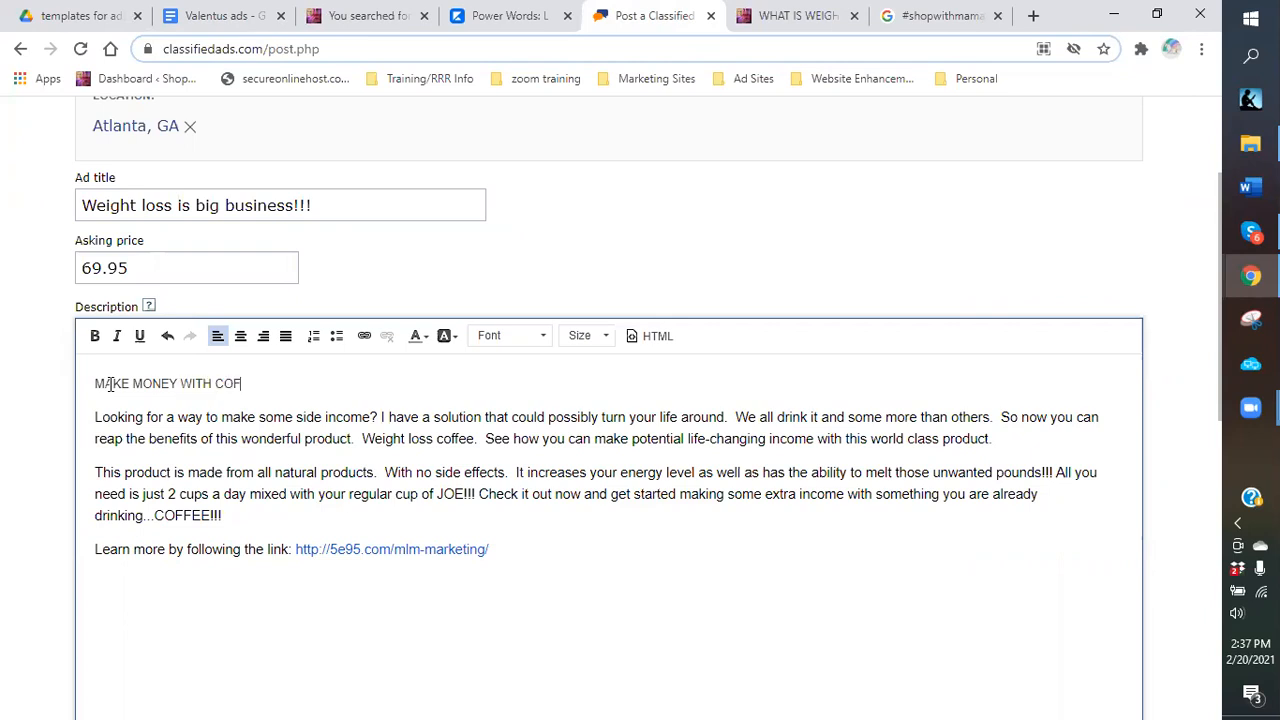
text(FEE!!!!)
Add 'Make Money with Coffee' on a new line below the last ad title in Valentus ads.
click(215, 18)
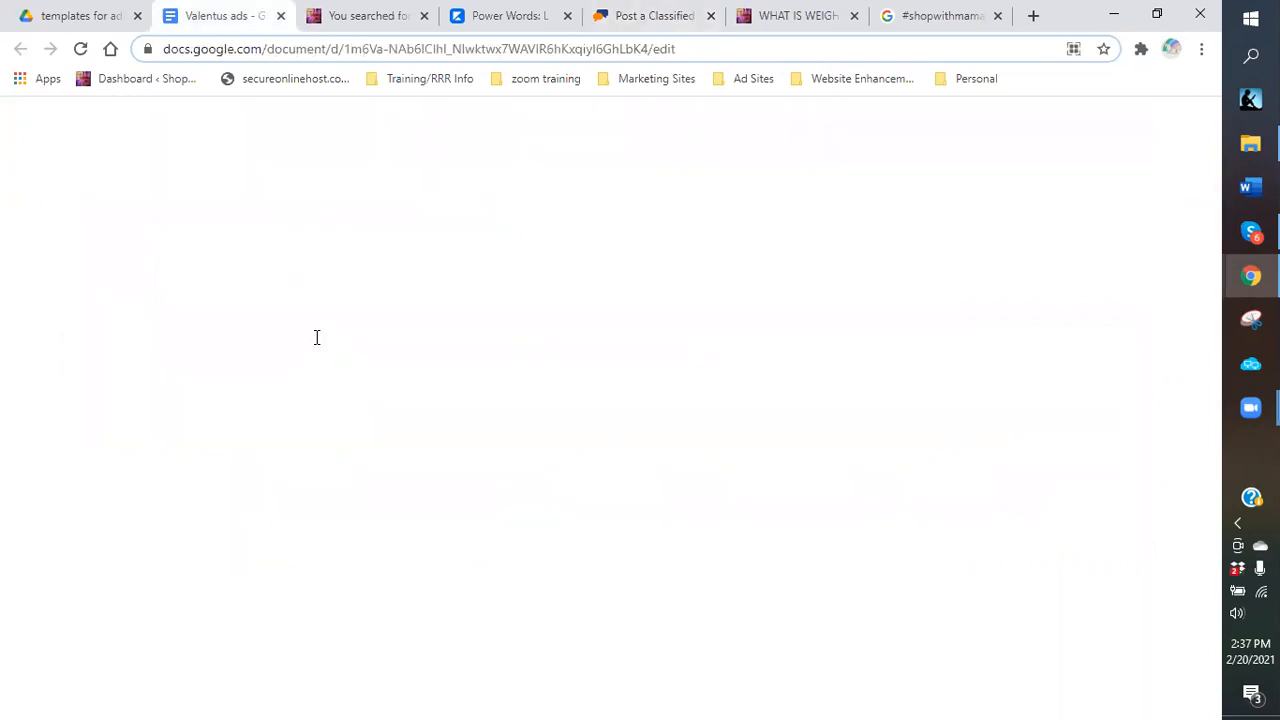
key(Return)
text(mA)
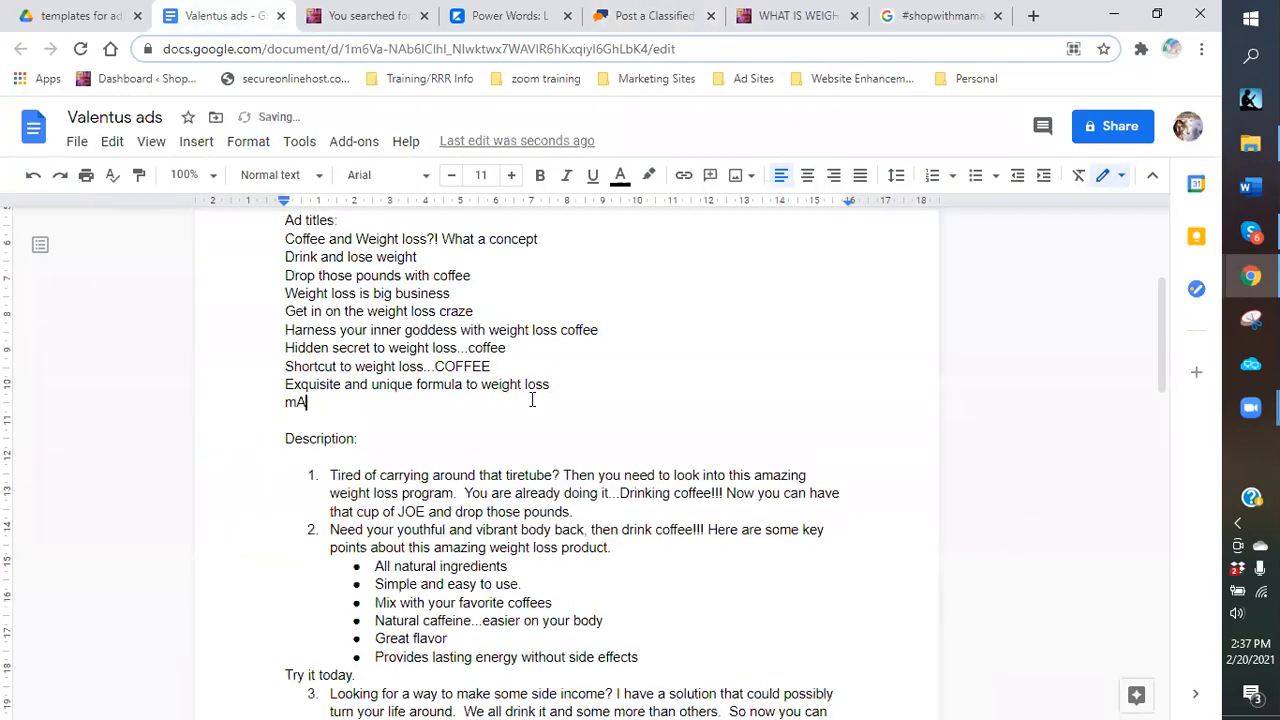
key(BackSpace)
key(BackSpace)
key(BackSpace)
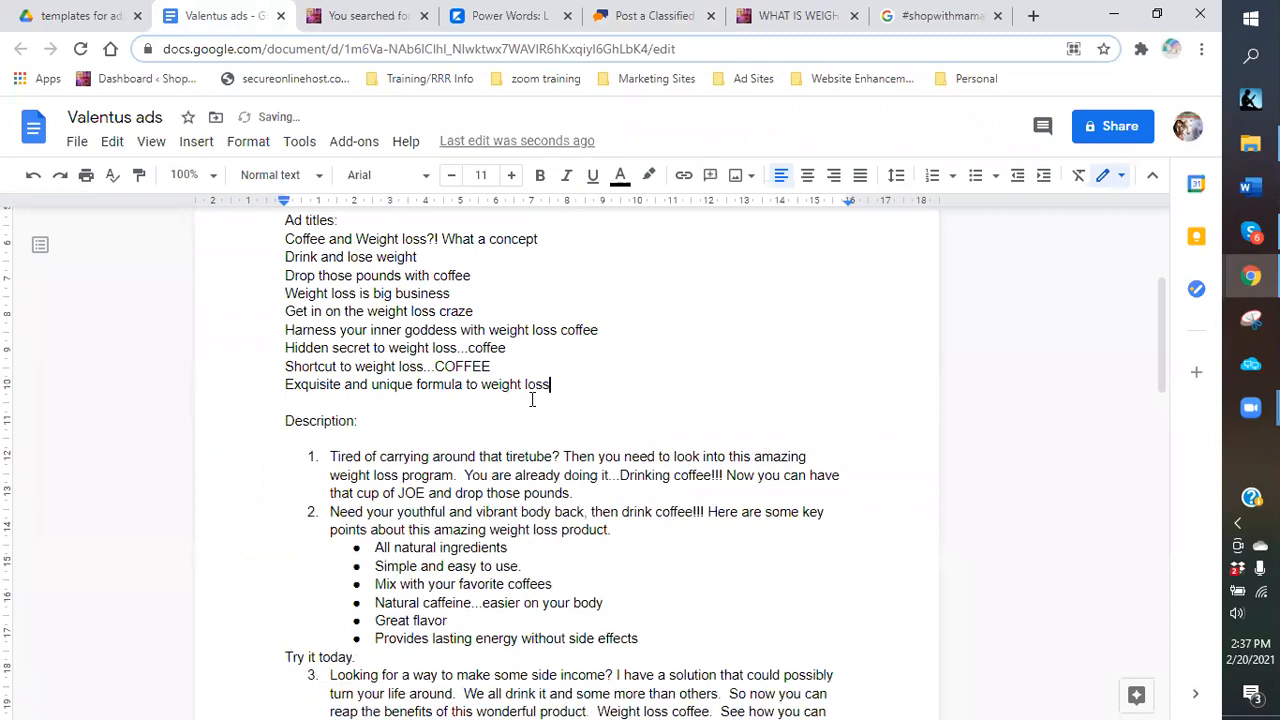
key(Return)
text(Make )
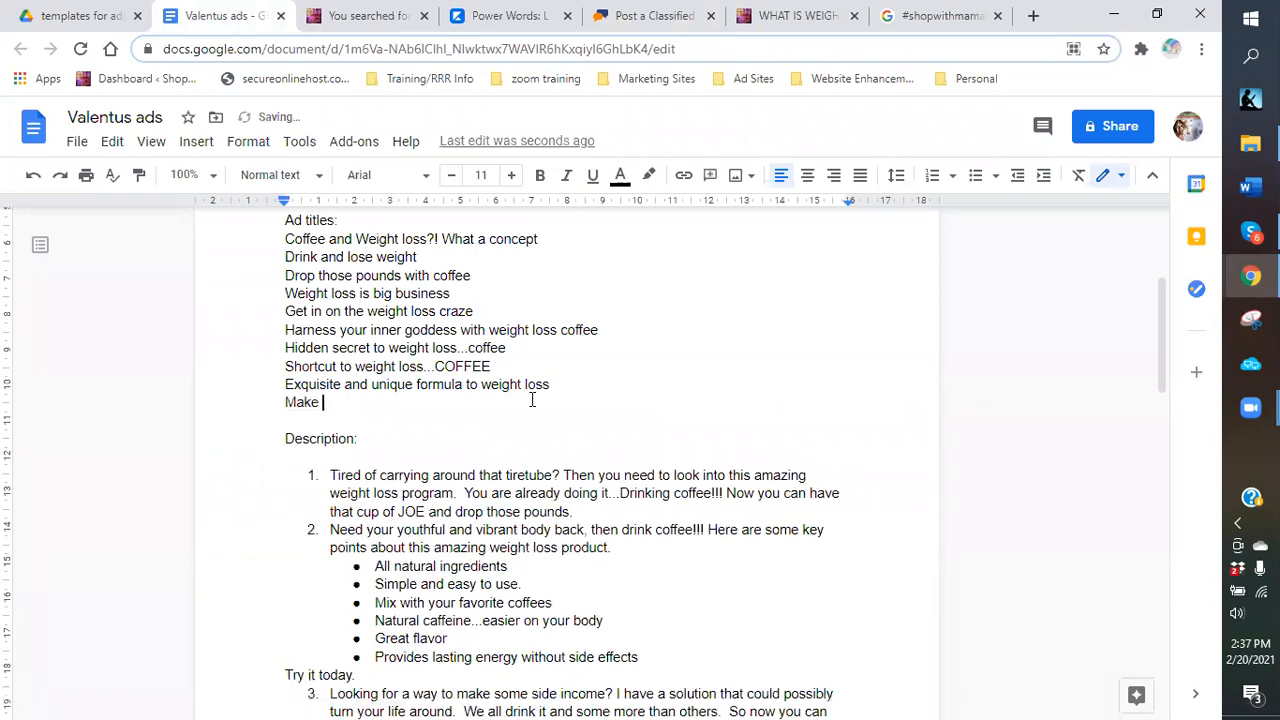
text(Money with Coffee)
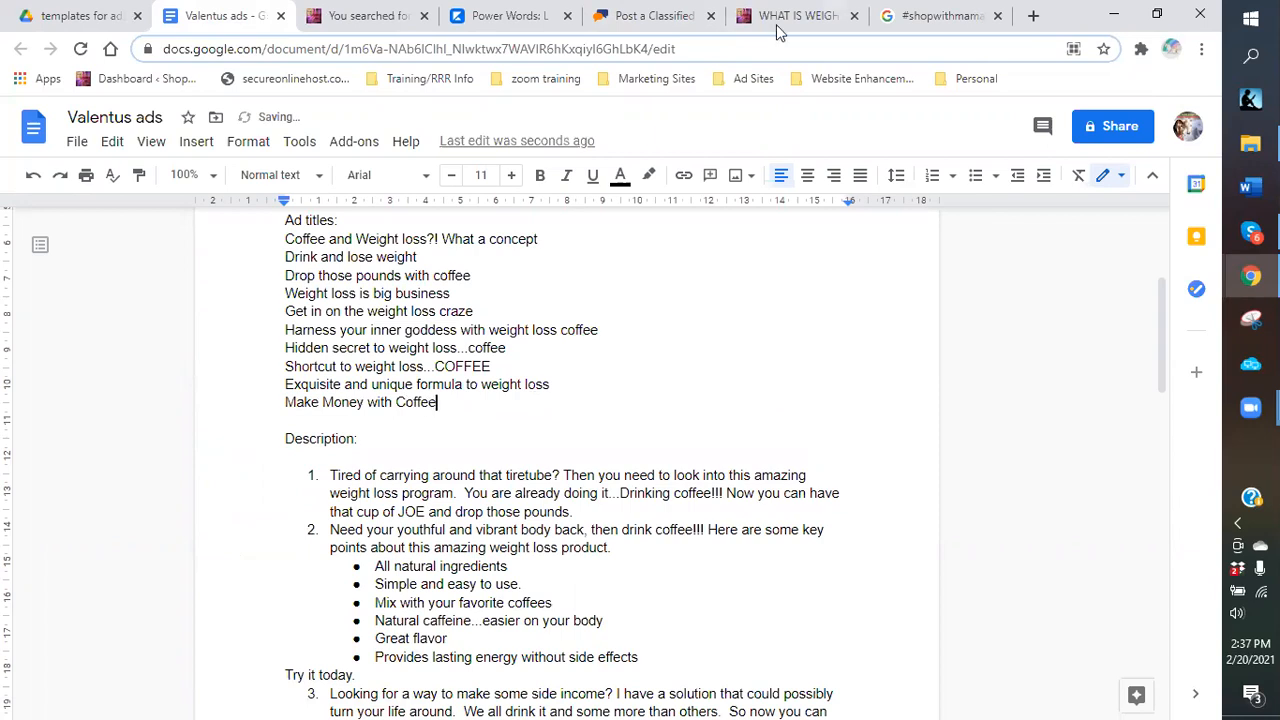
Center the MAKE MONEY WITH COFFEE!!!! heading and set its font to Georgia.
click(645, 16)
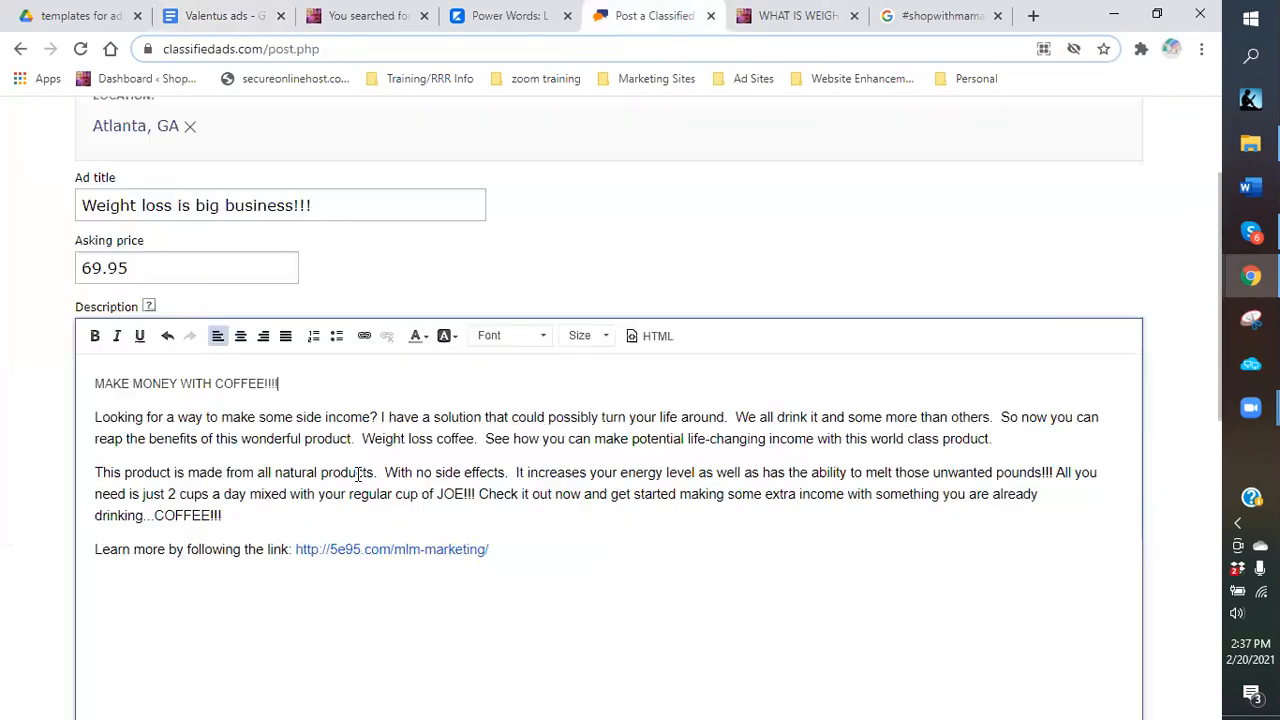
drag(78, 385, 280, 385)
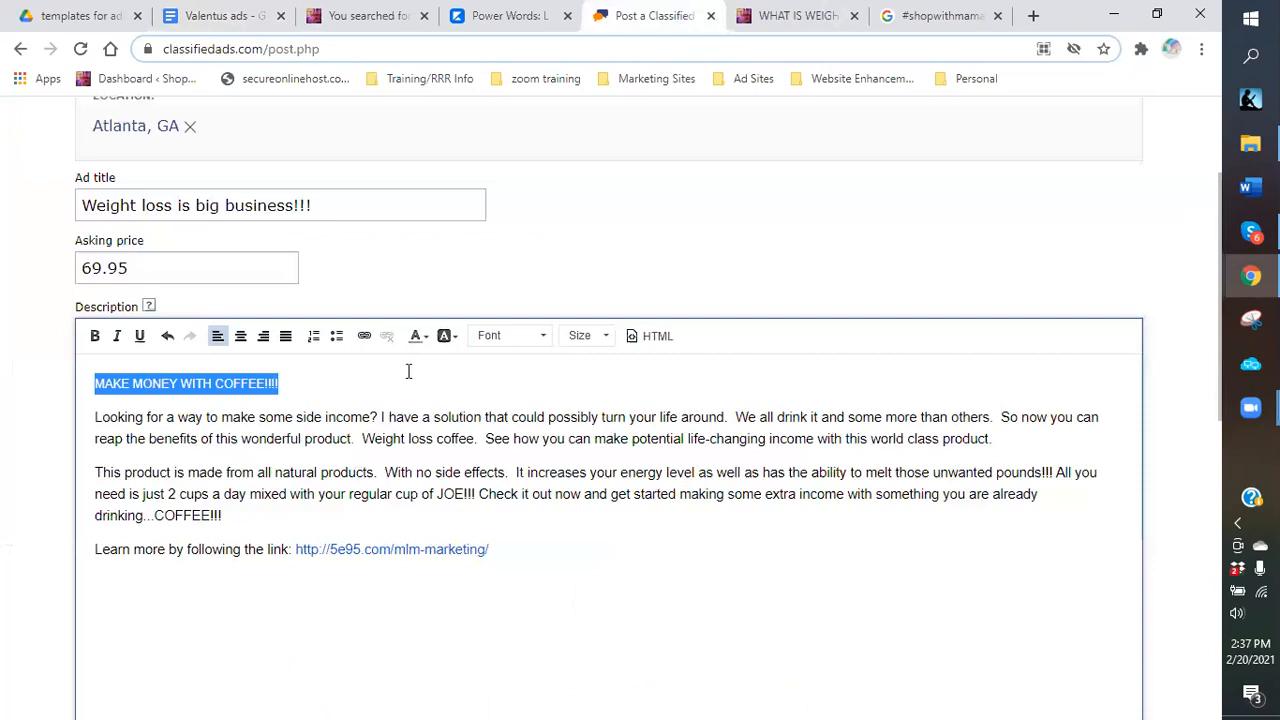
click(240, 336)
click(543, 336)
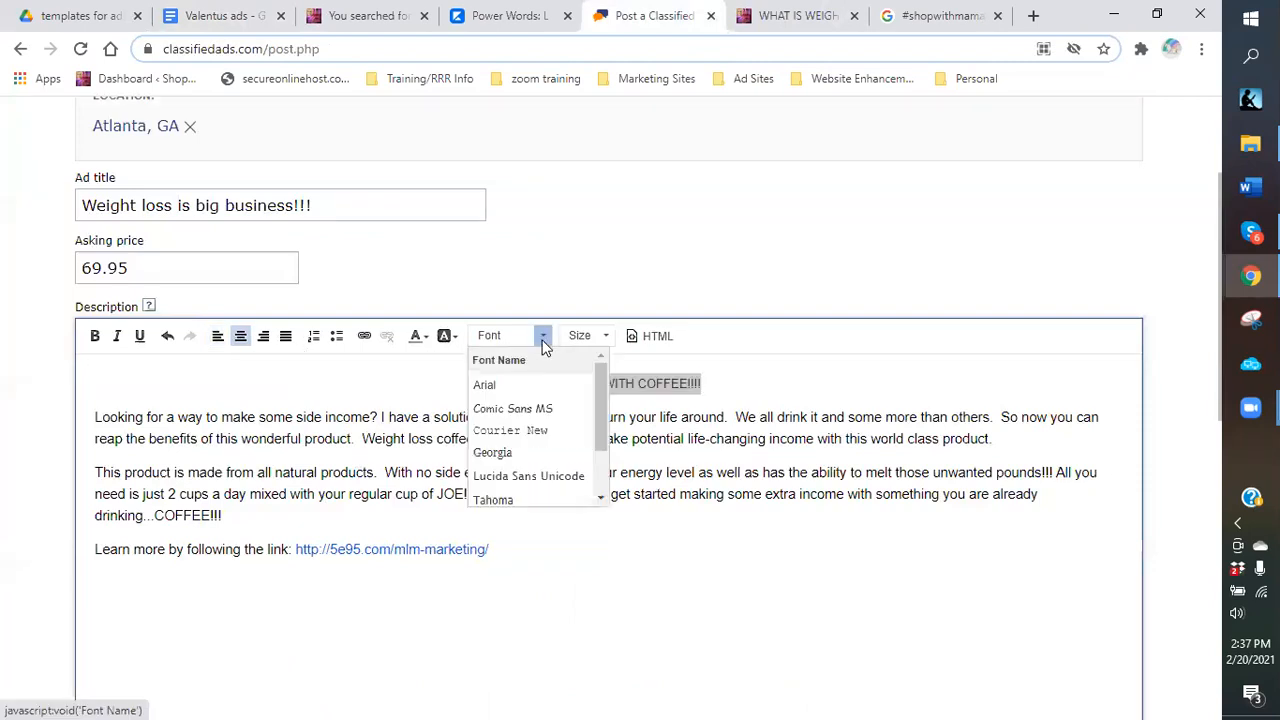
scroll(505, 425, down, 1)
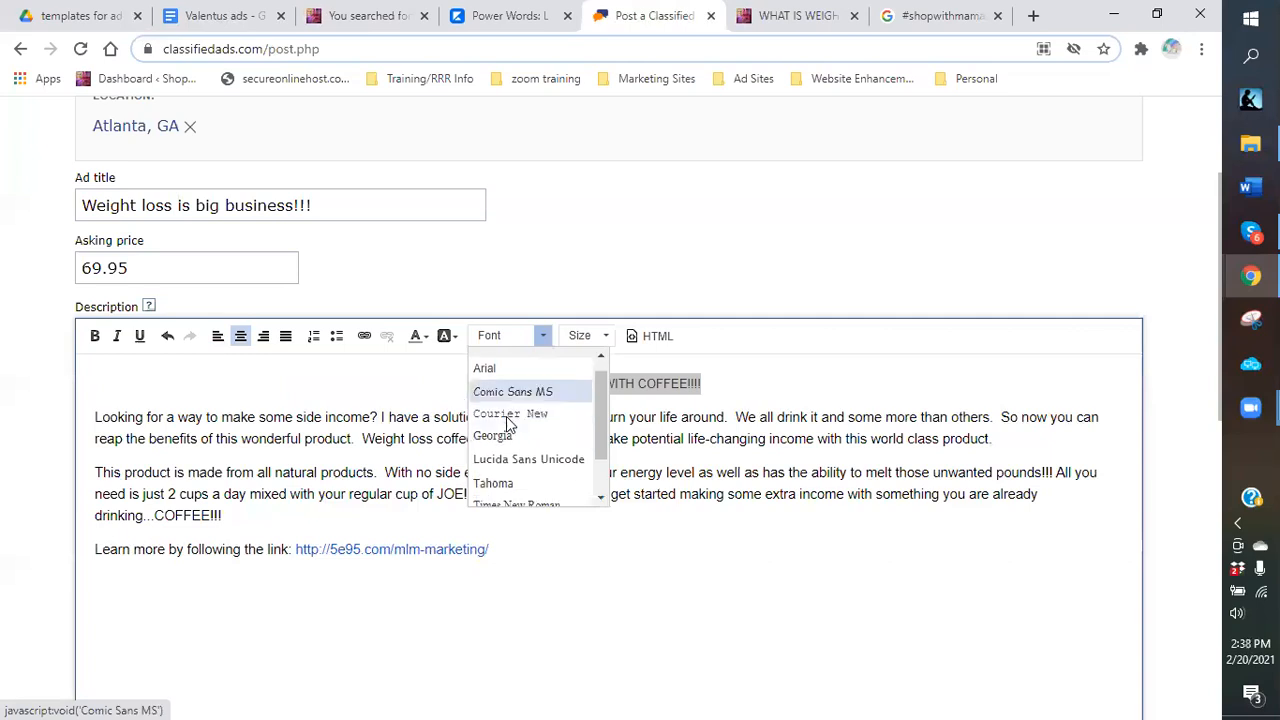
scroll(495, 478, down, 1)
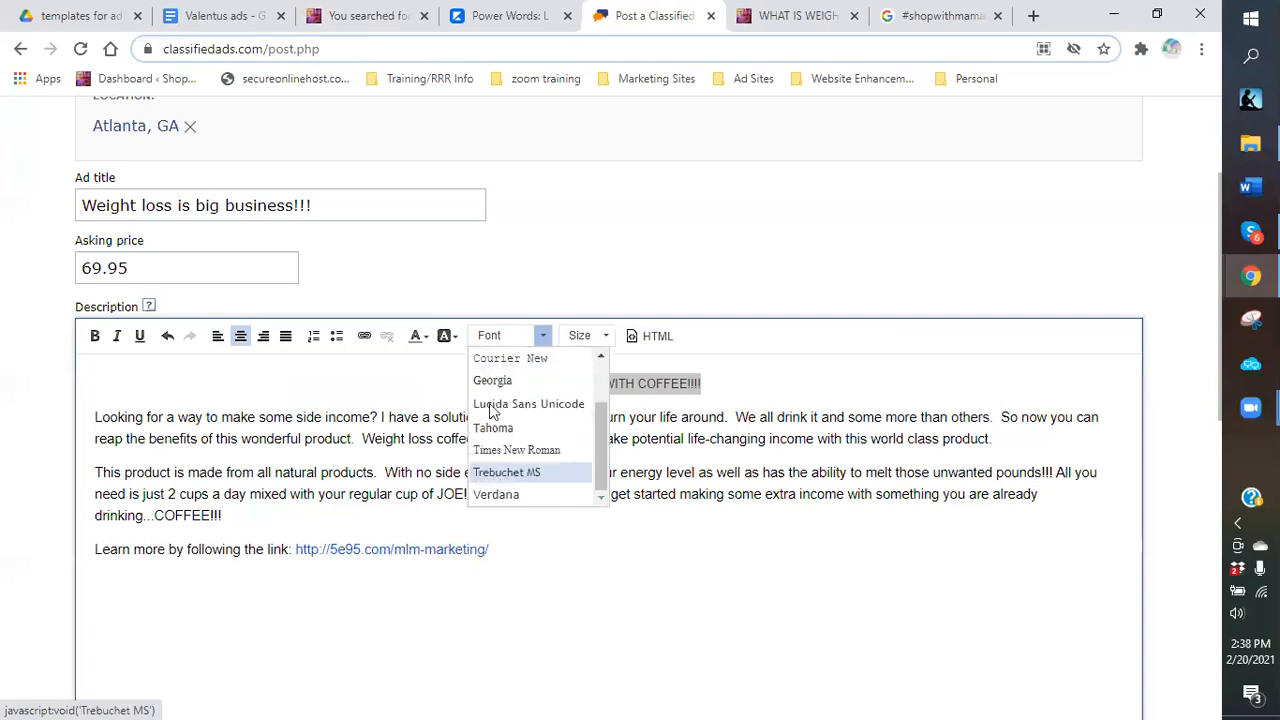
click(557, 377)
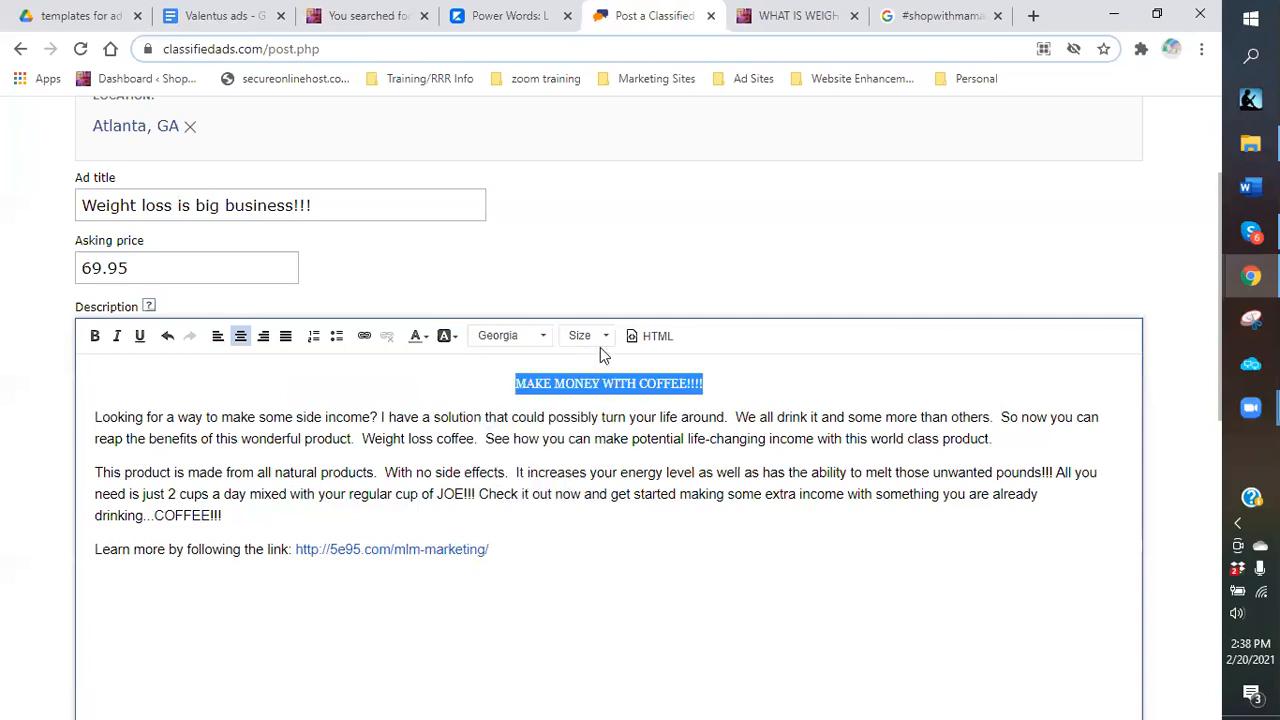
Make the heading size 24, blue and bold.
click(608, 336)
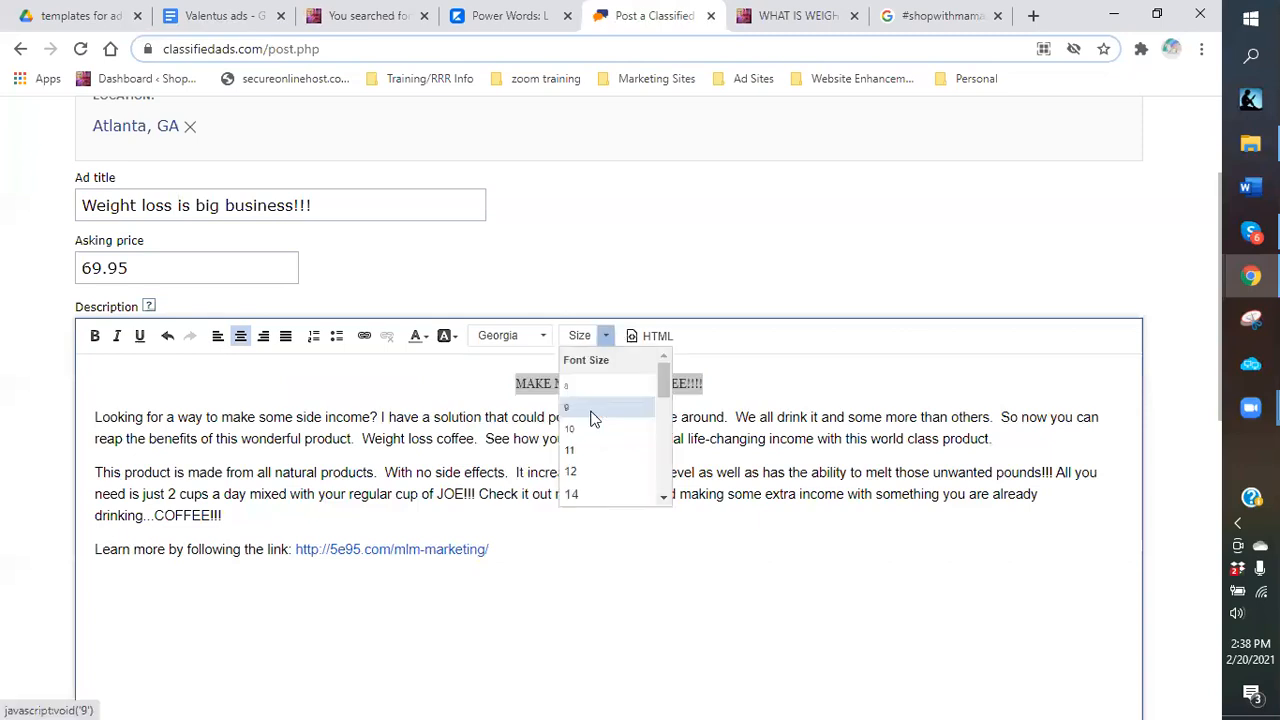
scroll(590, 474, down, 3)
click(586, 452)
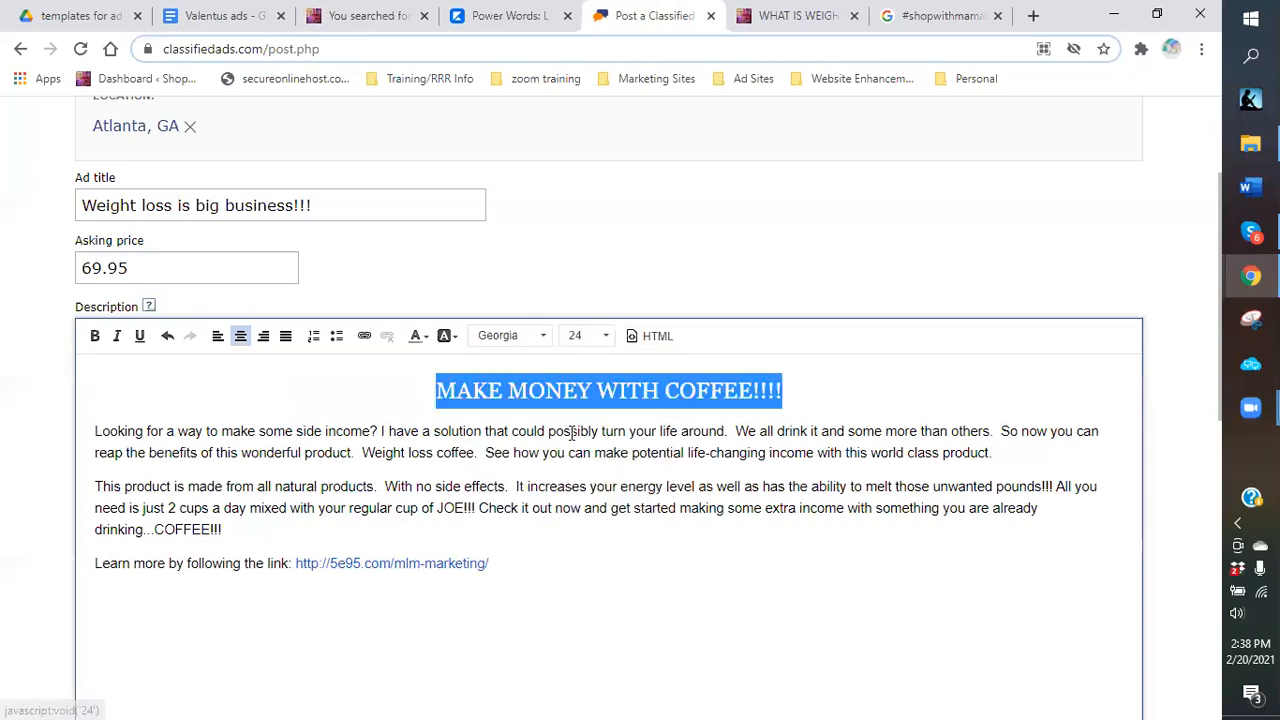
click(418, 337)
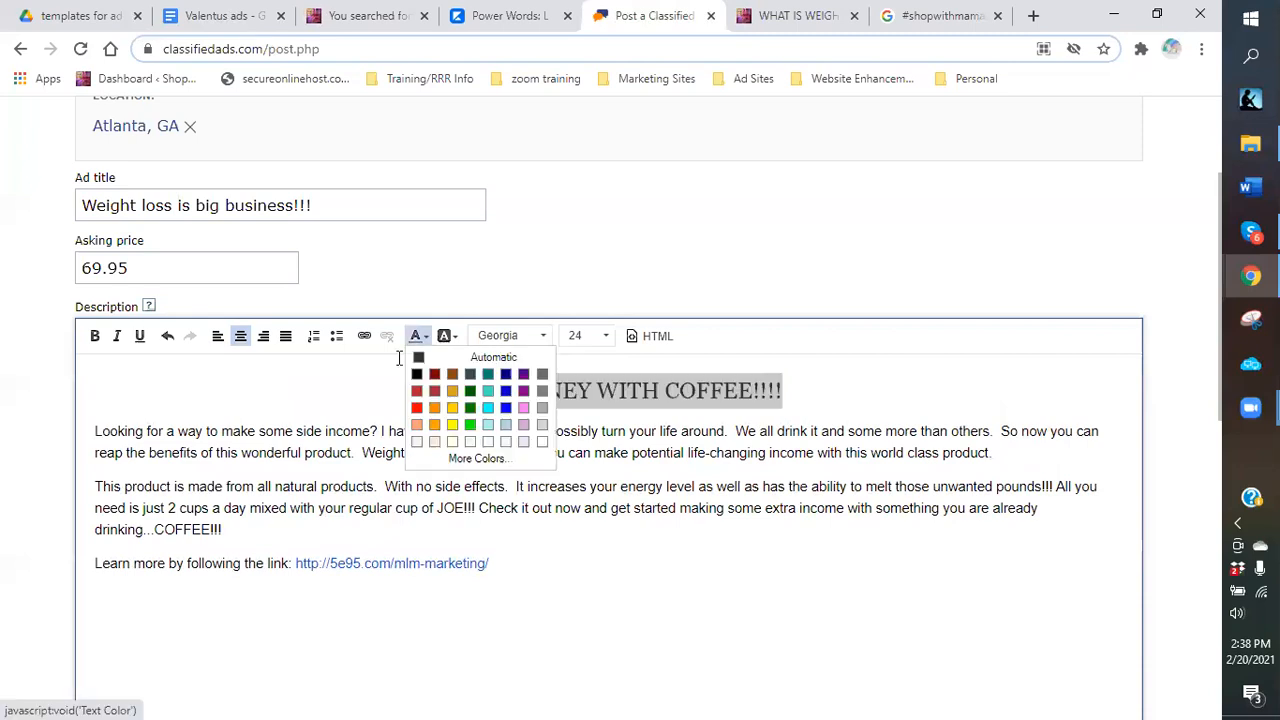
click(505, 410)
click(869, 384)
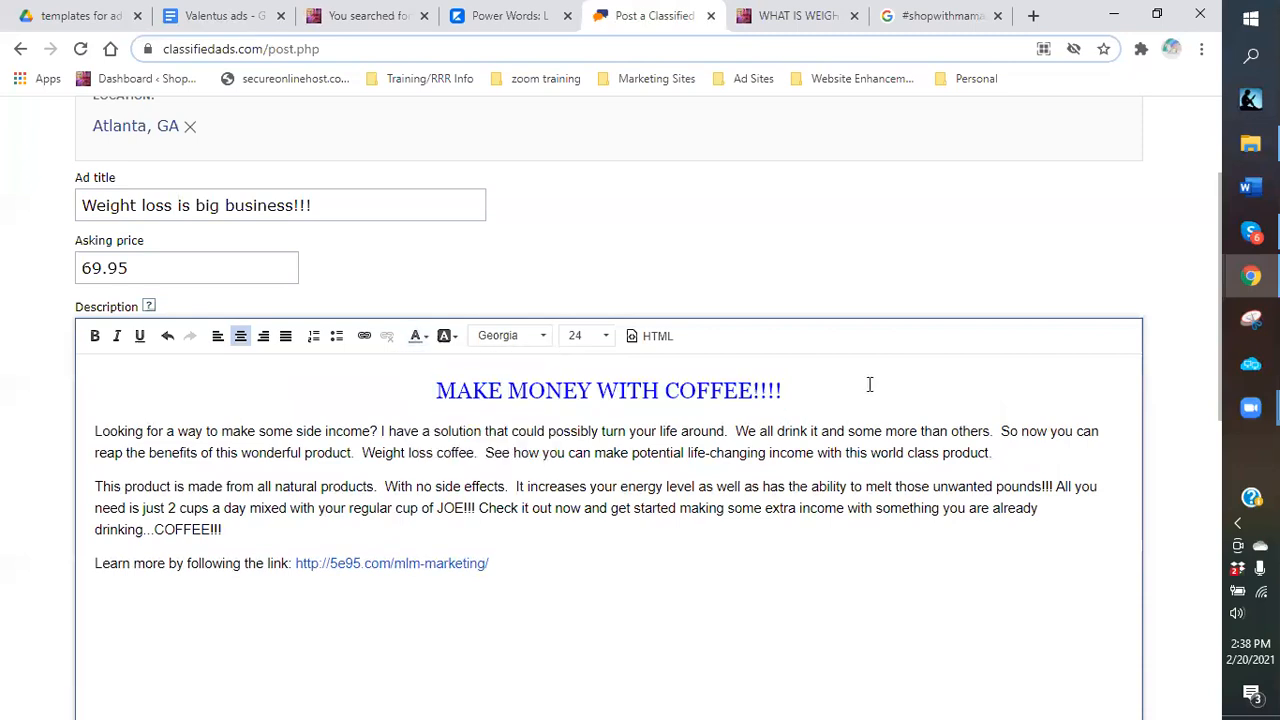
triple_click(416, 383)
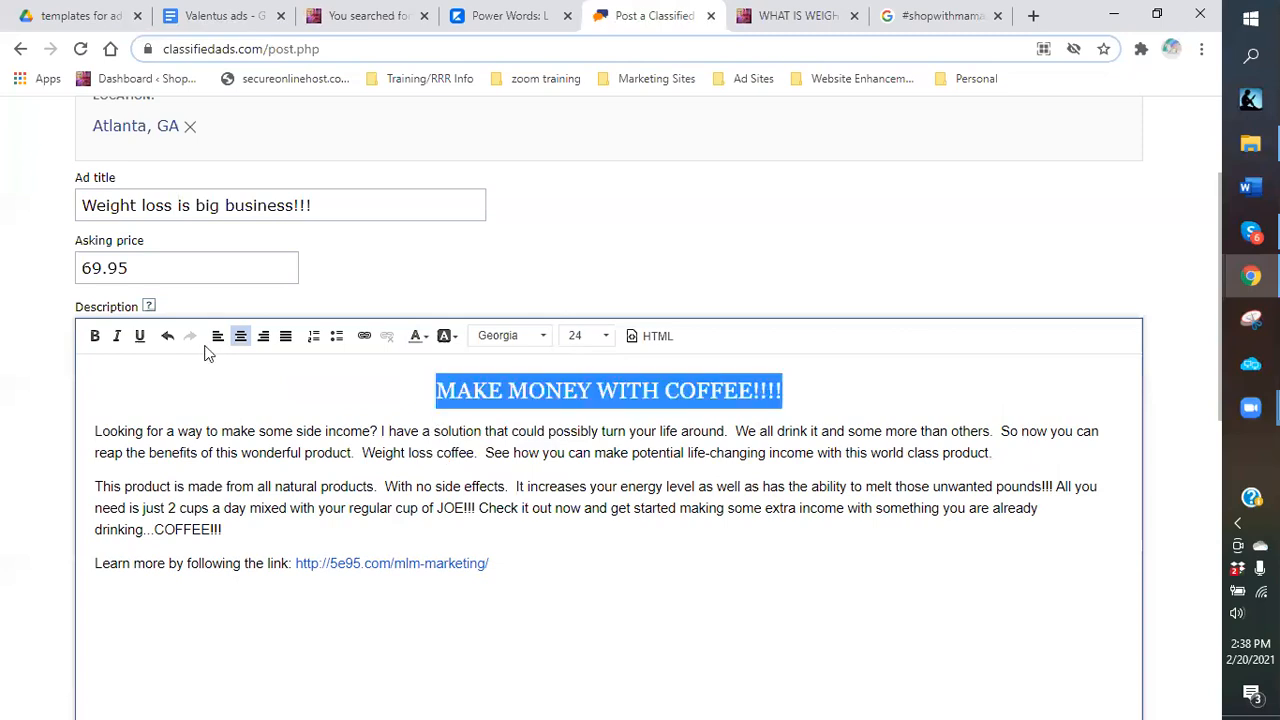
click(96, 337)
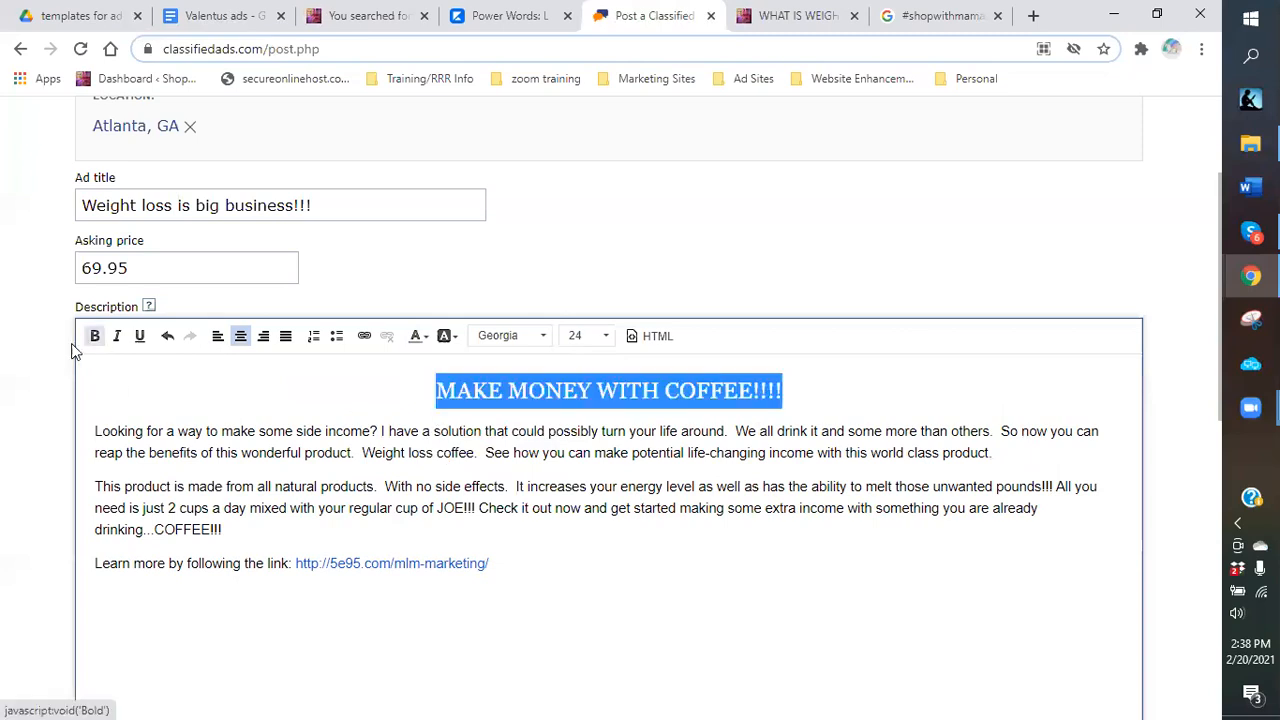
Enlarge the opening paragraph of the description to size 18.
click(300, 408)
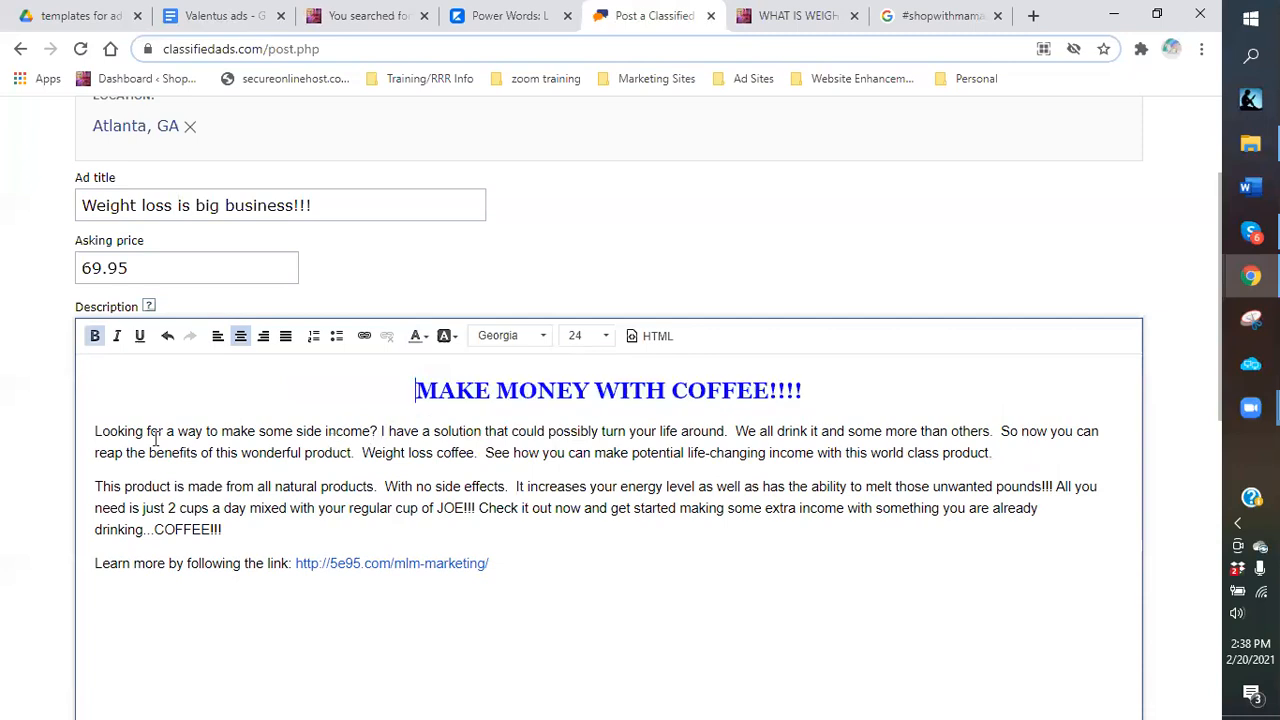
drag(93, 430, 222, 432)
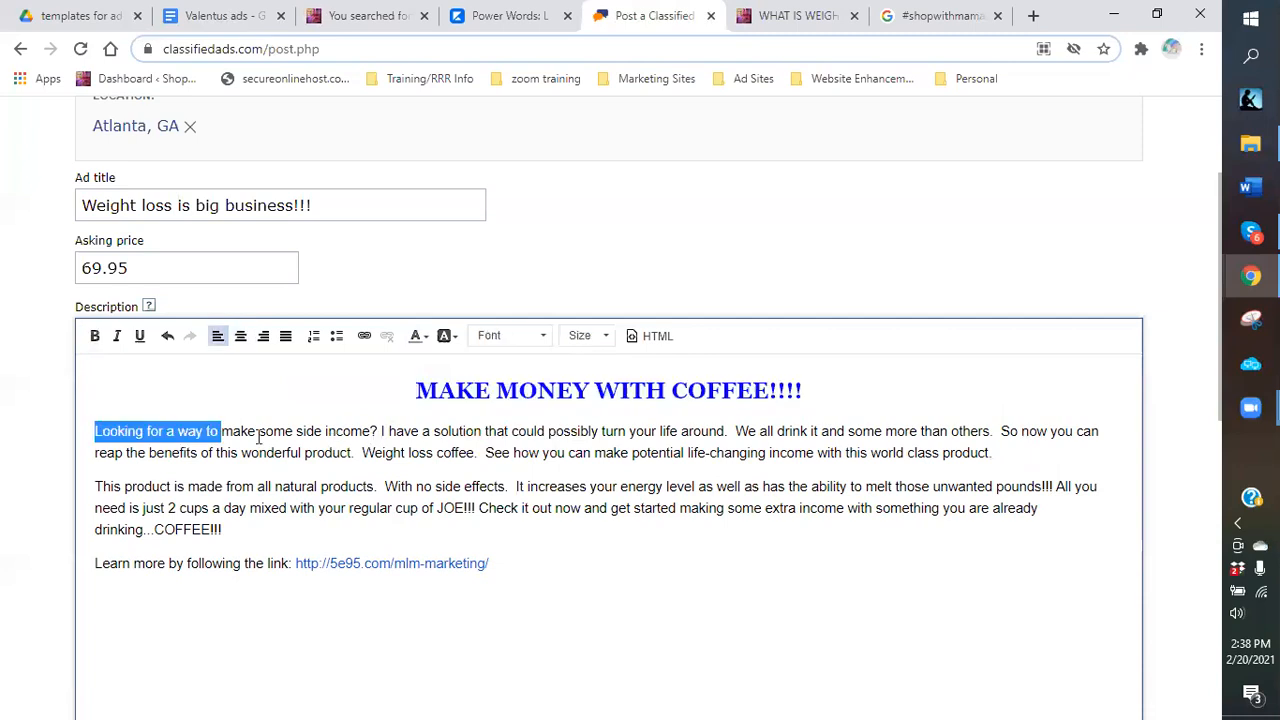
shift+click(948, 432)
shift+click(1006, 452)
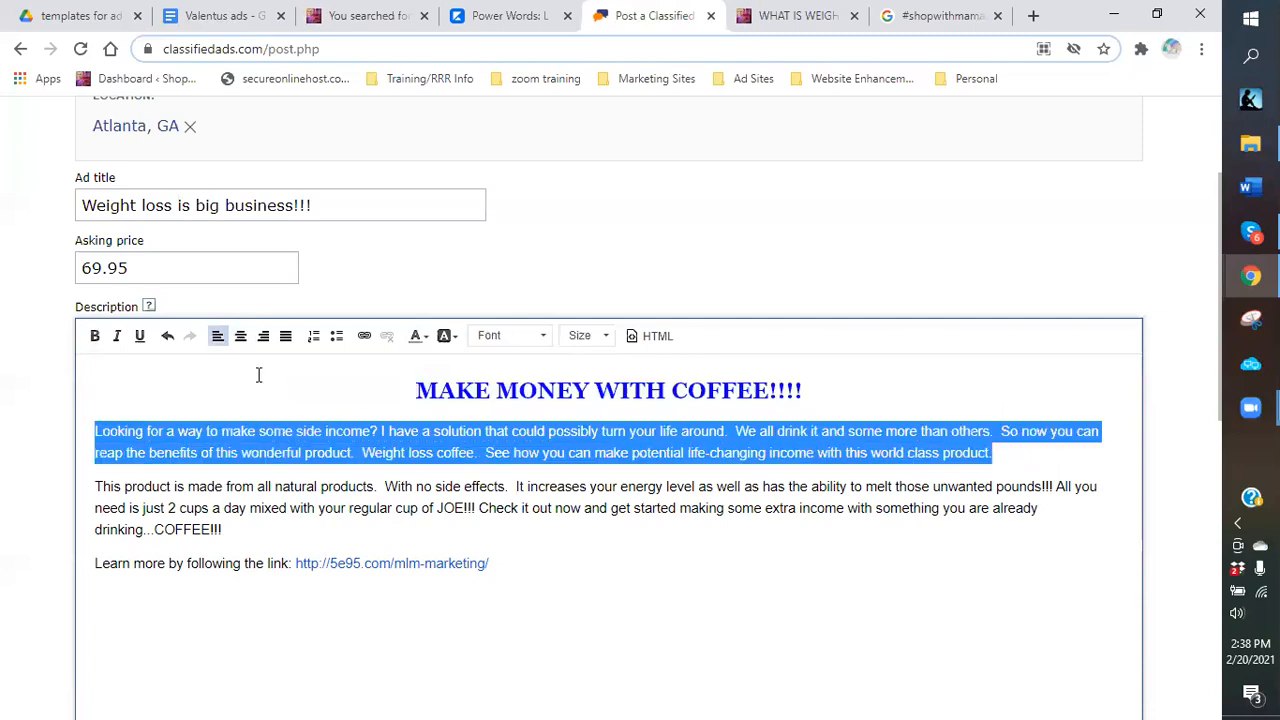
click(606, 337)
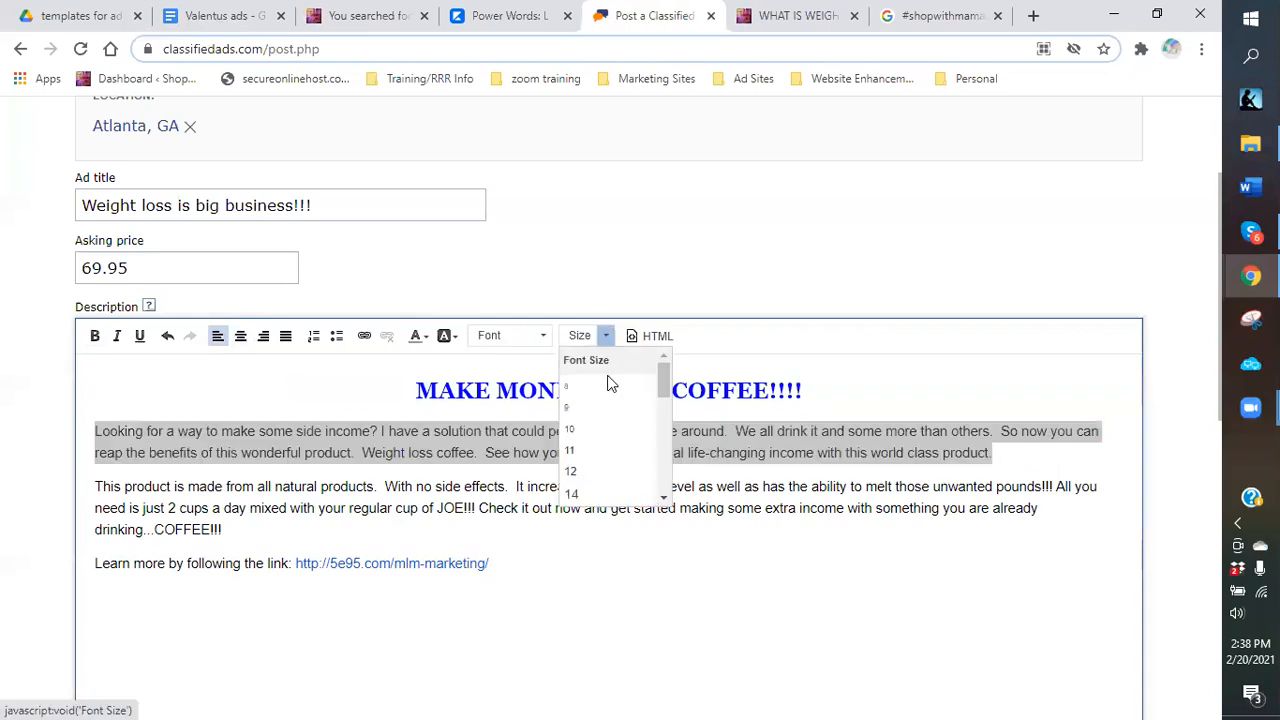
scroll(586, 460, down, 2)
click(586, 451)
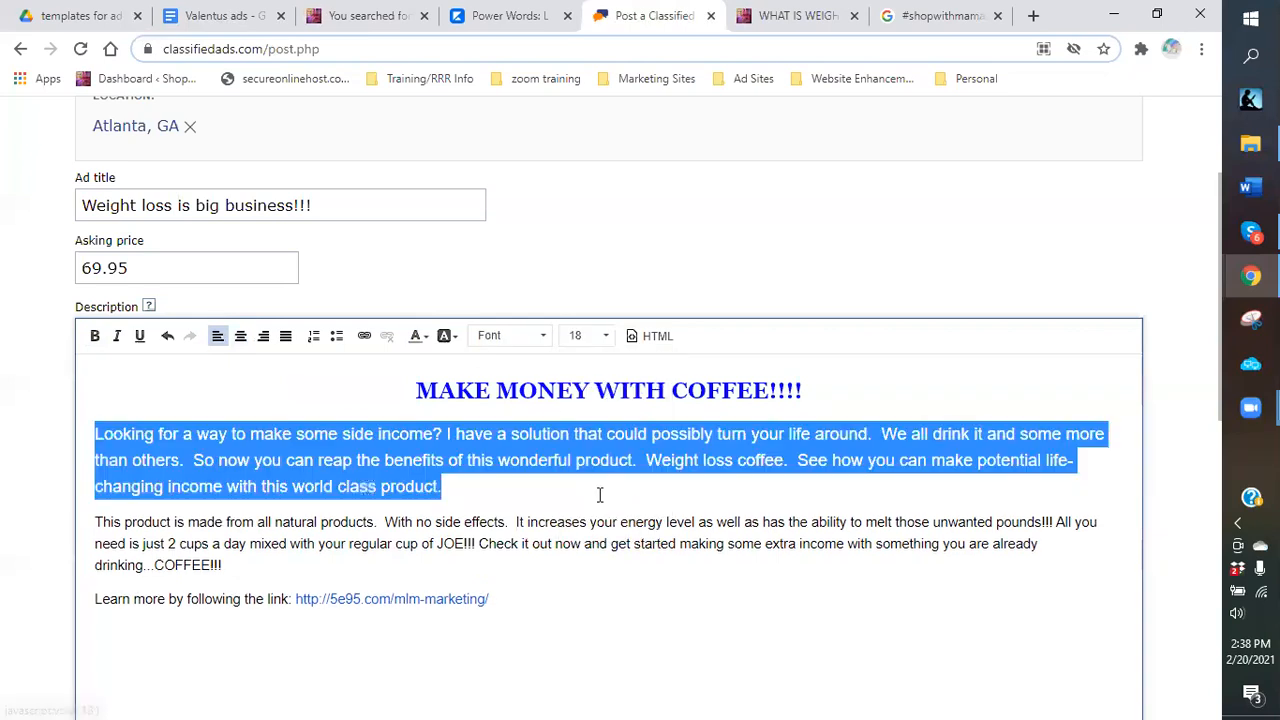
click(640, 460)
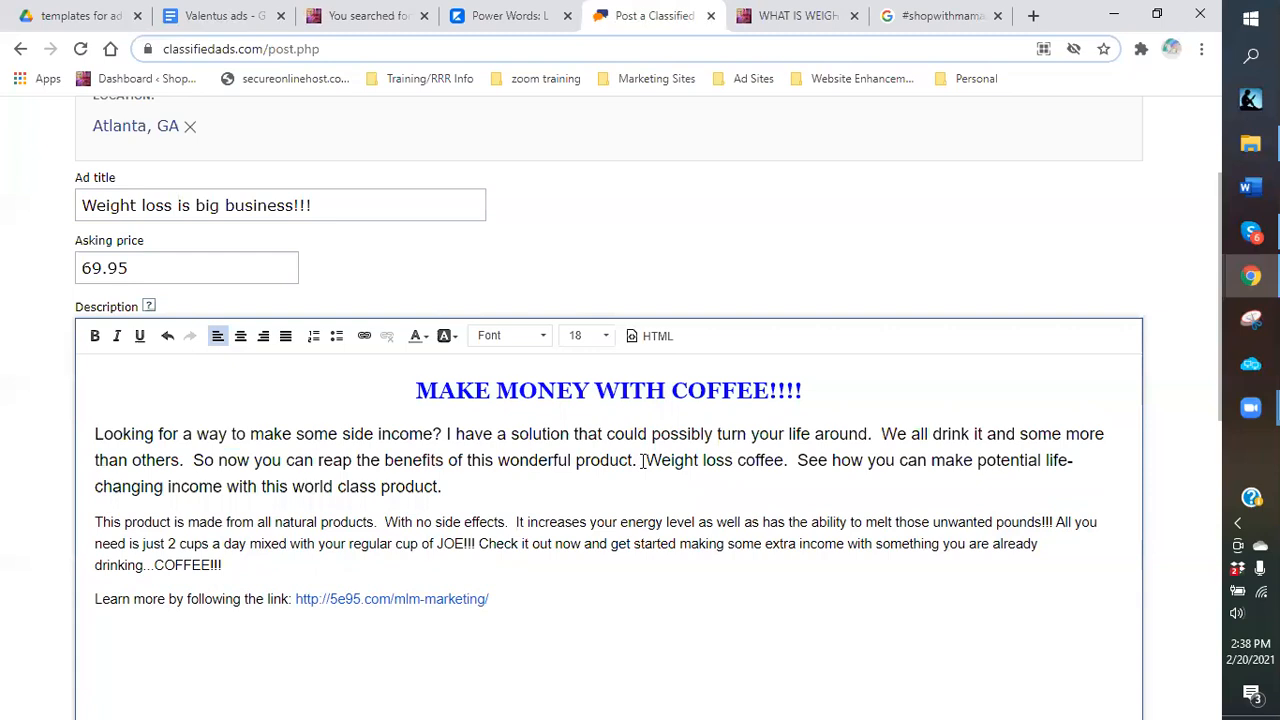
Put 'Weight loss coffee.' on its own line in bold red at size 22.
key(Return)
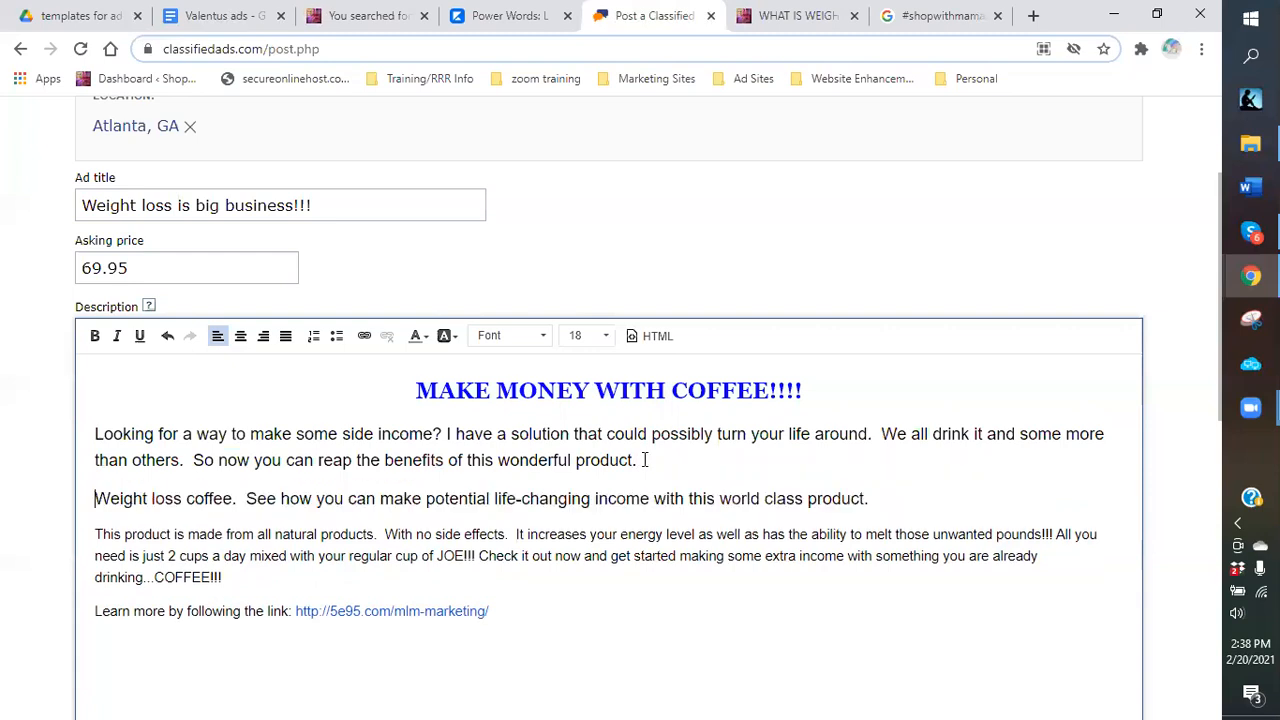
click(246, 499)
key(Return)
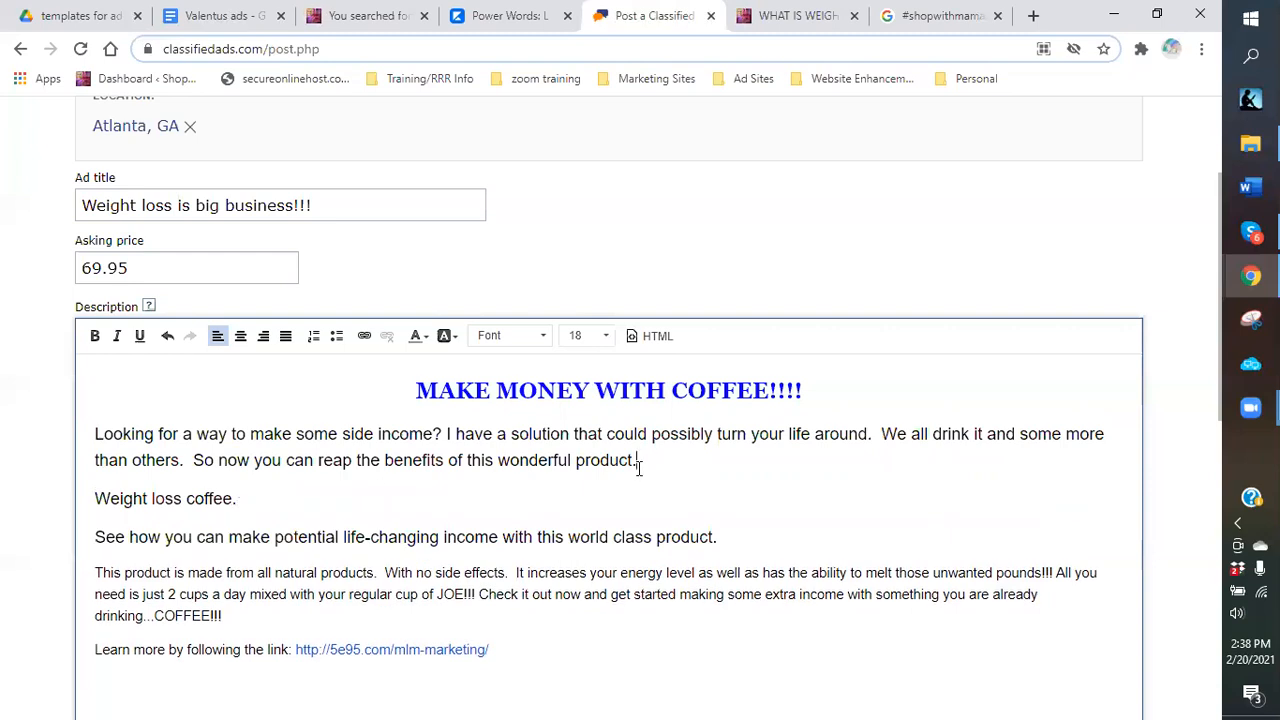
drag(241, 499, 101, 494)
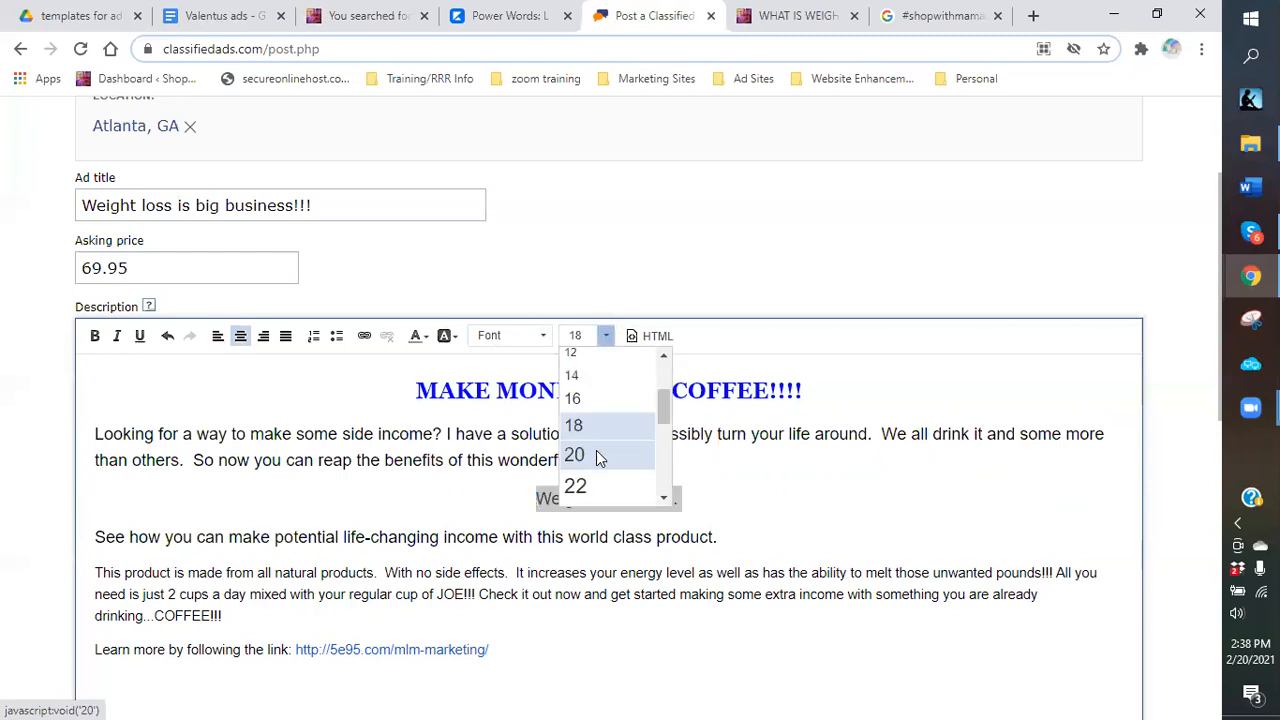
click(590, 482)
click(96, 338)
click(416, 337)
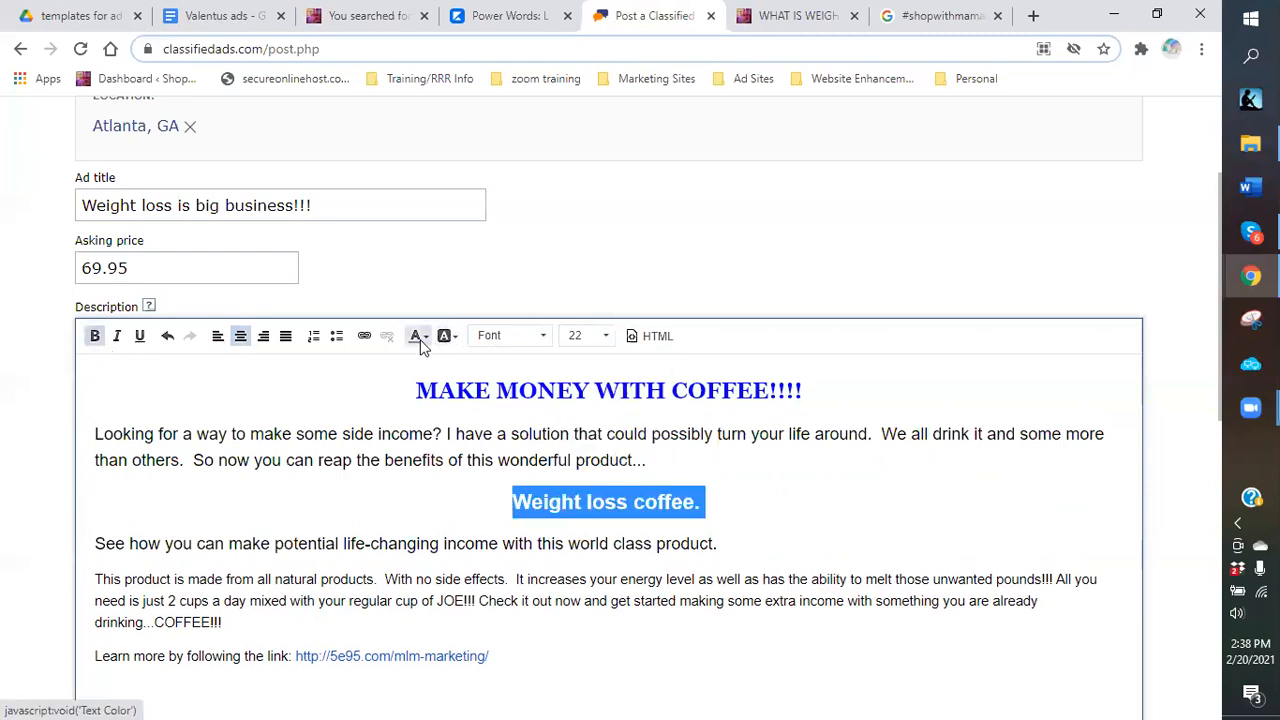
click(417, 391)
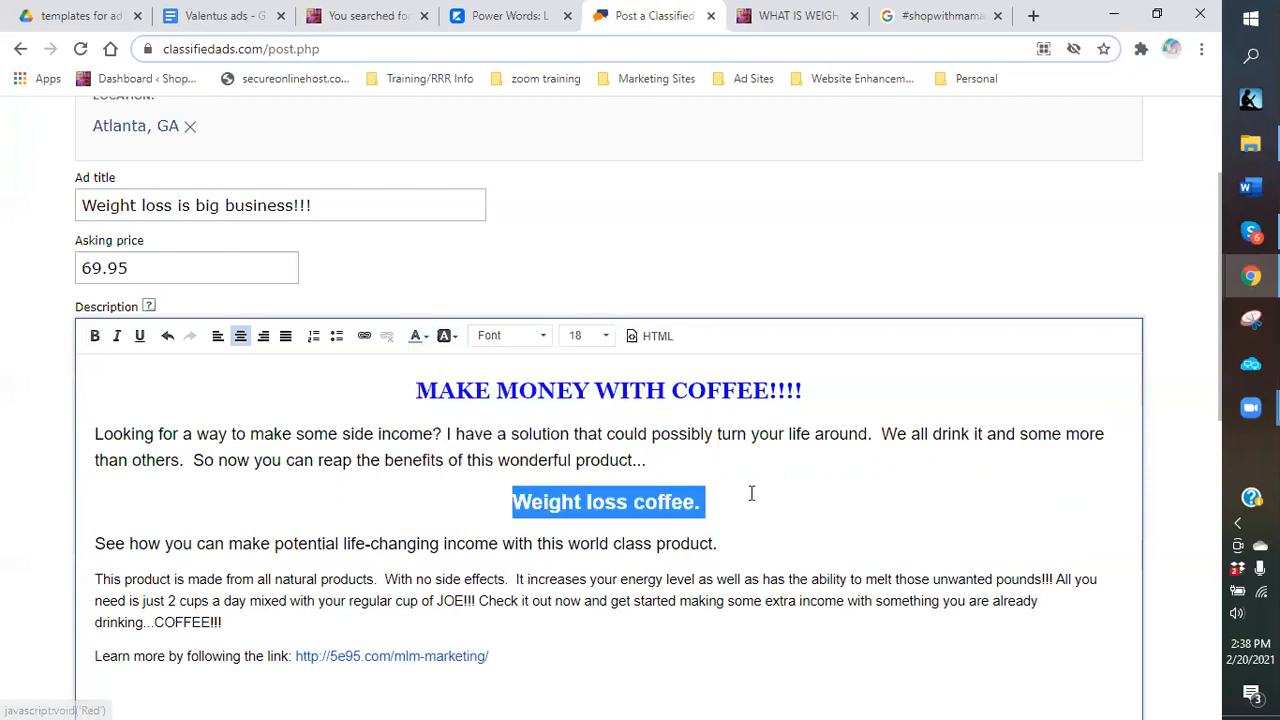
click(802, 513)
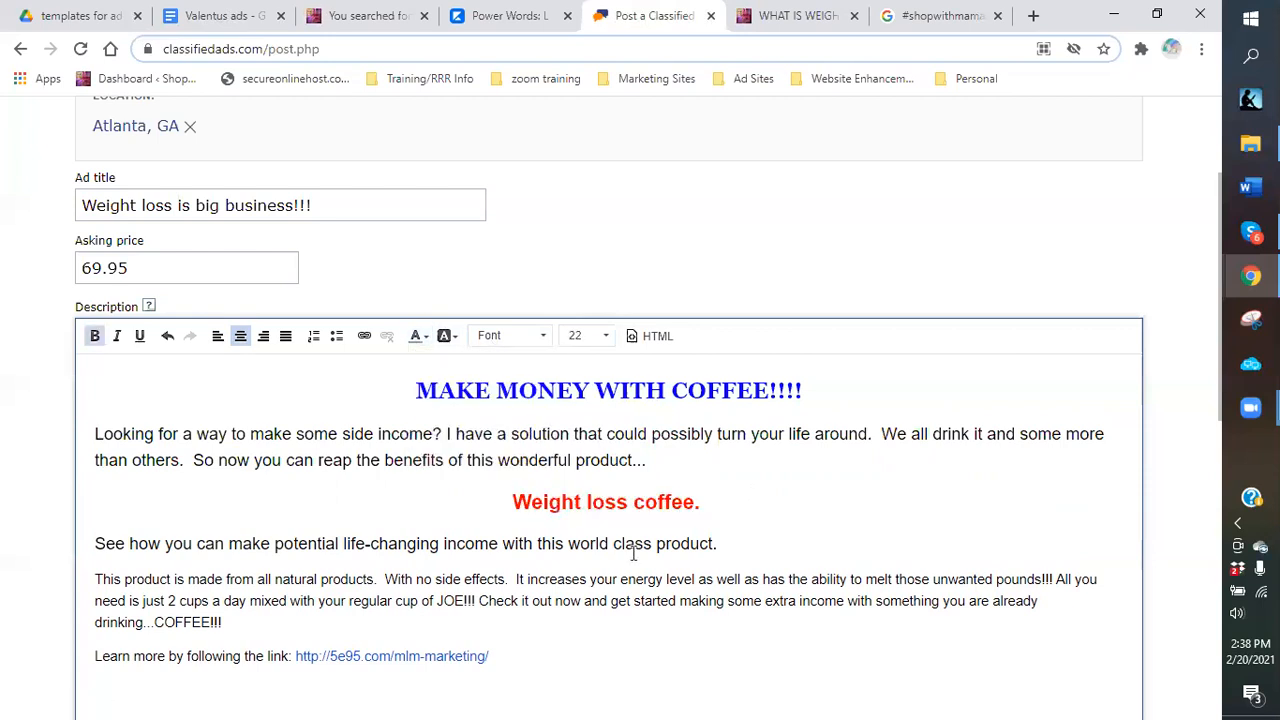
Begin selecting the 'This product is made from all natural products' paragraph.
scroll(100, 397, down, 2)
click(95, 397)
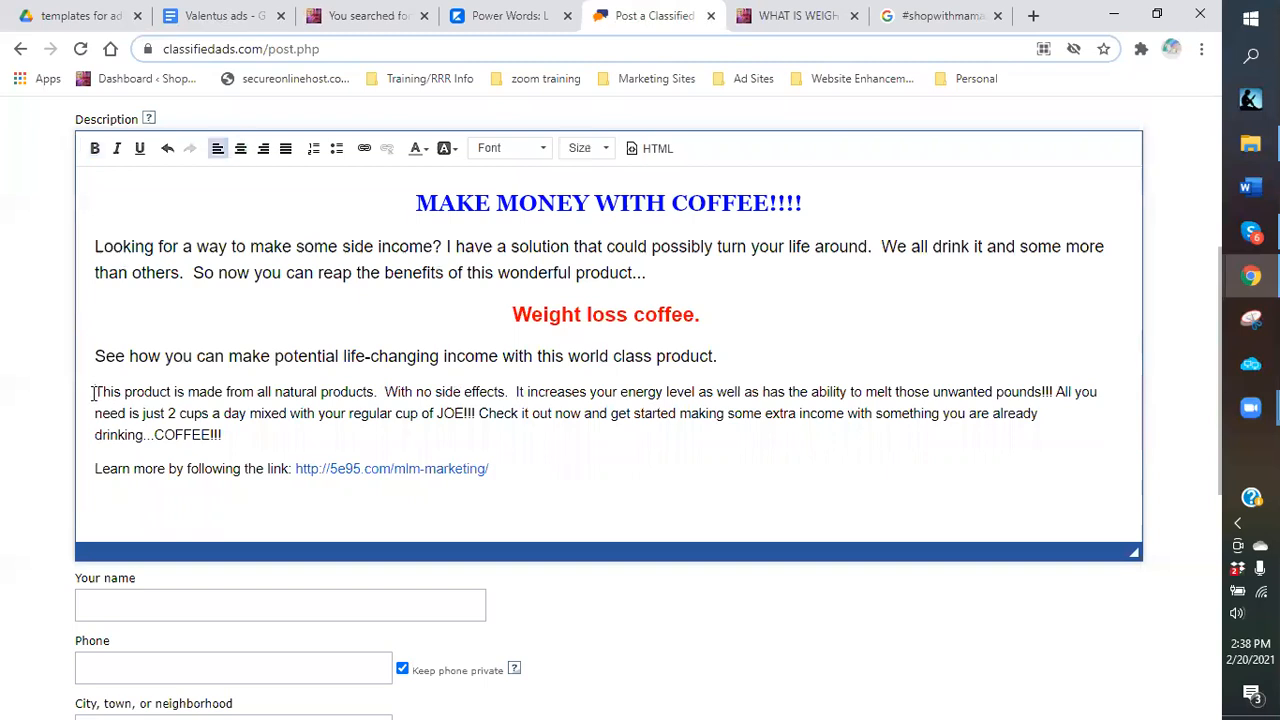
shift+click(268, 448)
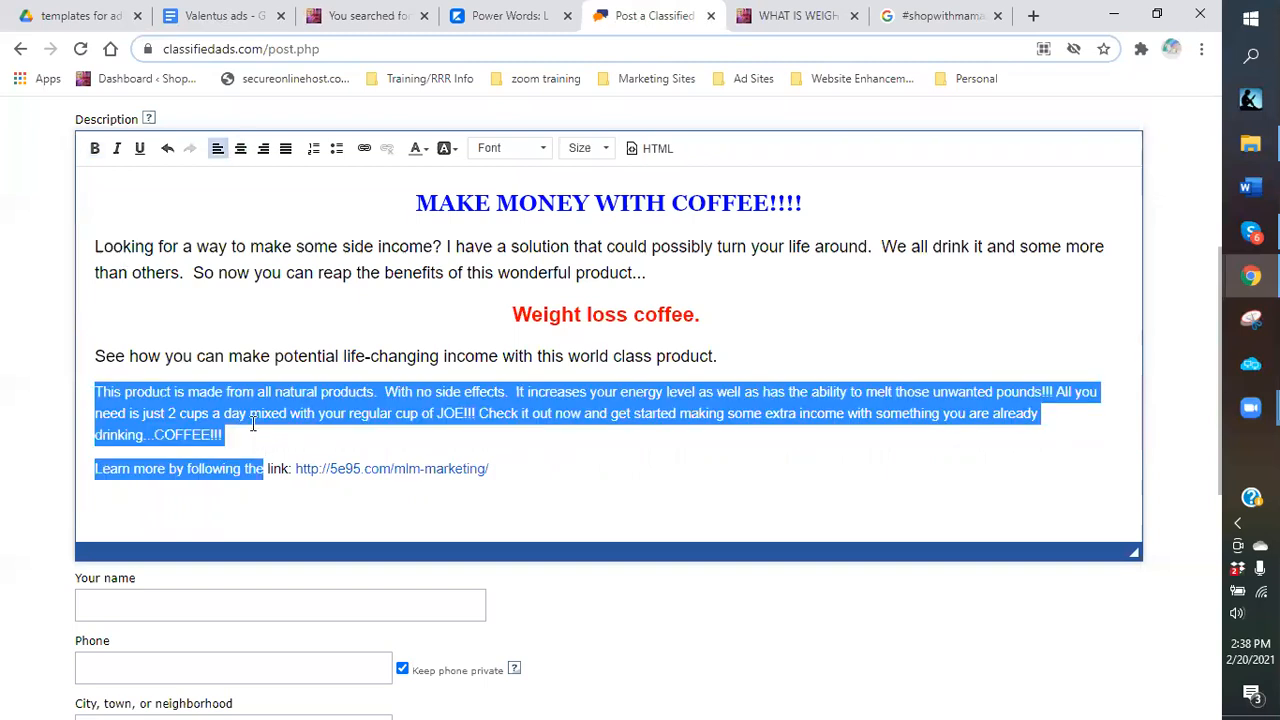
shift+click(124, 435)
Set the 'This product…COFFEE!!!' paragraph to size 20.
shift+click(288, 435)
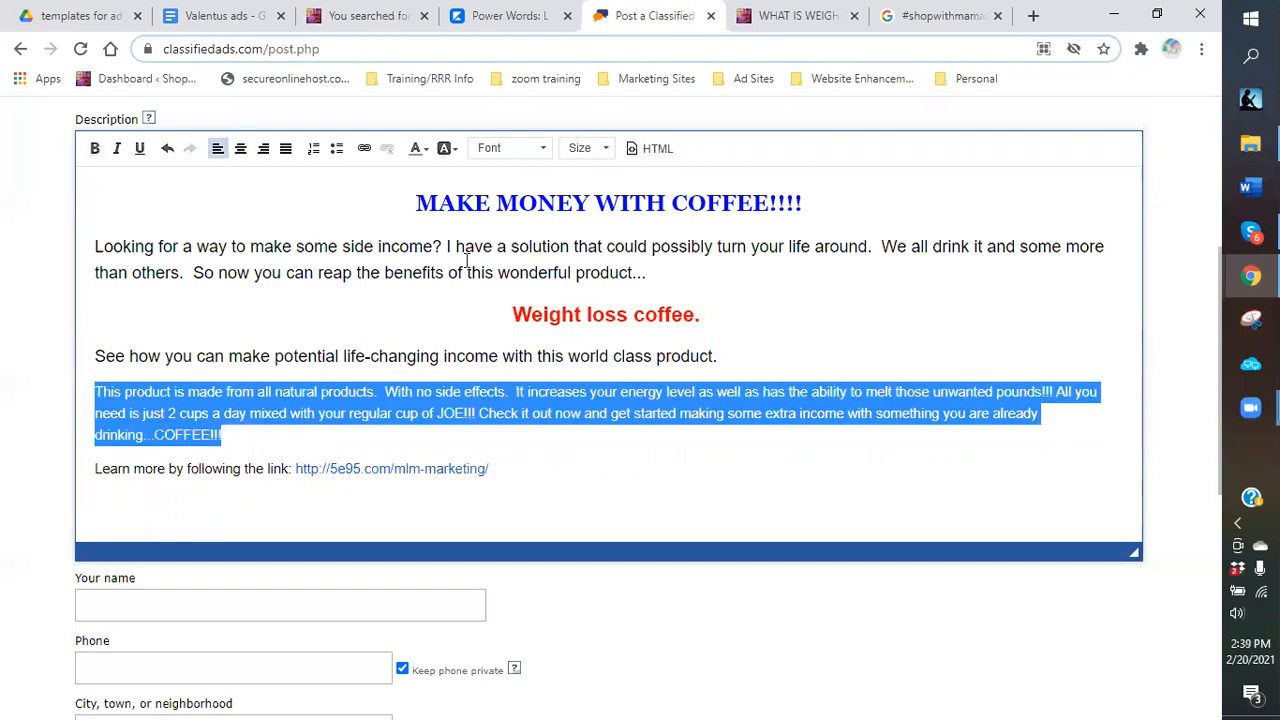
click(590, 148)
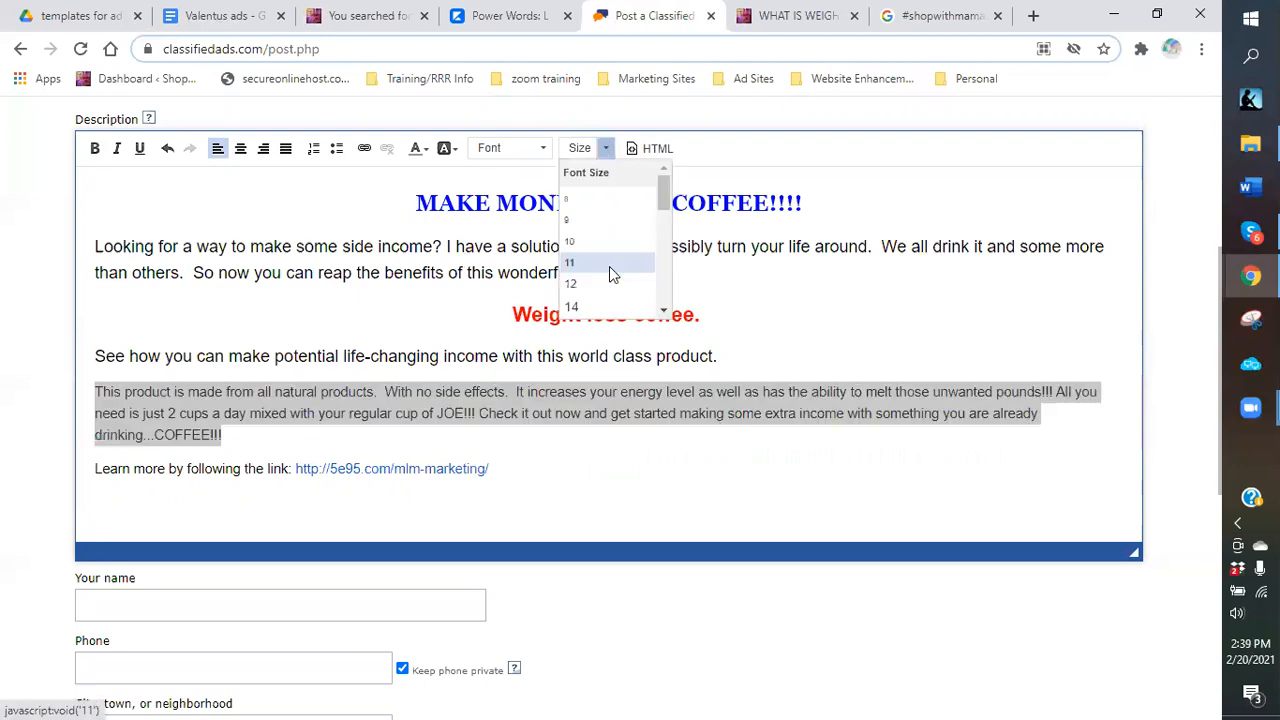
scroll(598, 268, down, 2)
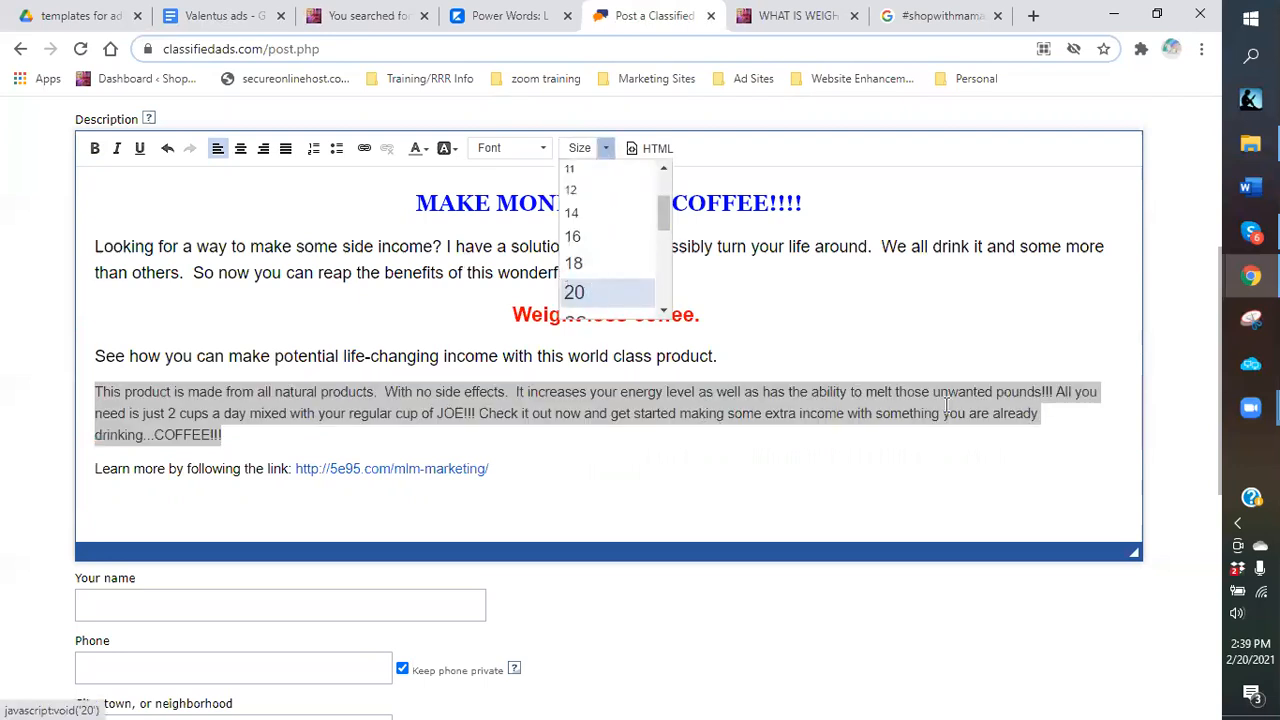
click(591, 291)
click(995, 474)
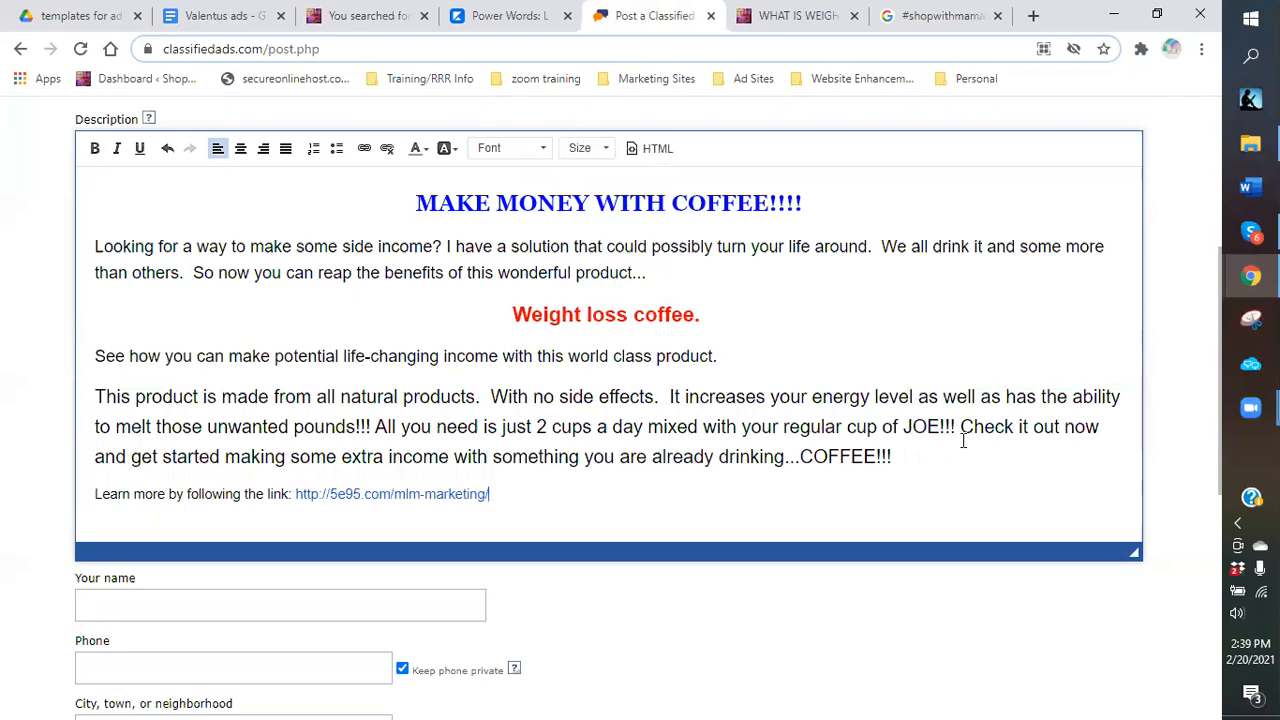
Break the paragraph into separate lines before 'Check it out now' and 'All you need'.
click(963, 430)
key(Return)
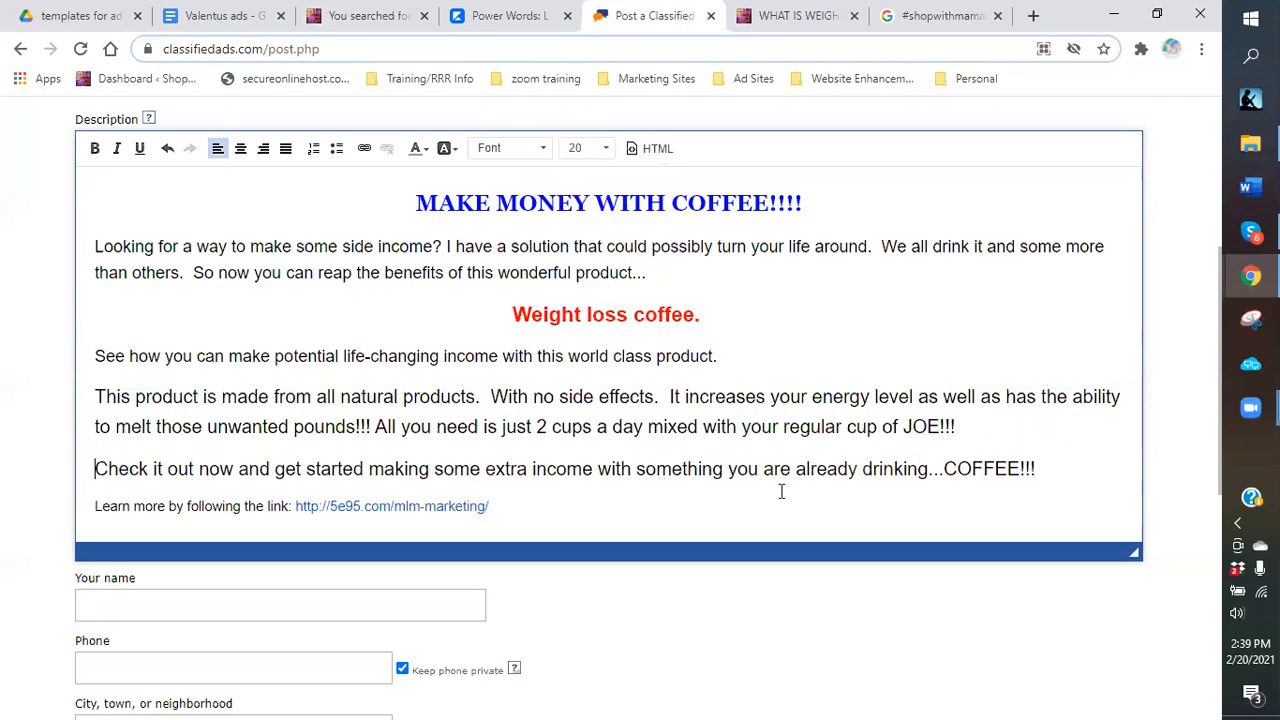
click(376, 427)
key(Return)
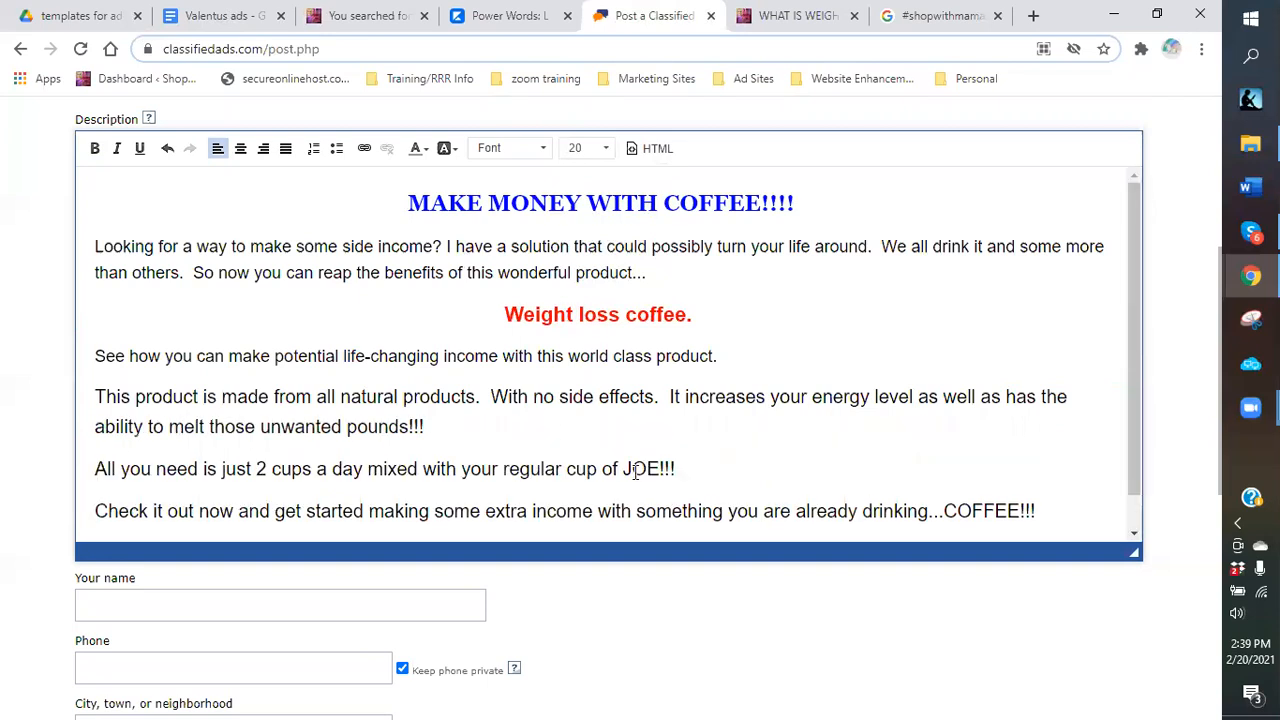
Centre and bold the 'All you need is just 2 cups a day' line.
triple_click(70, 455)
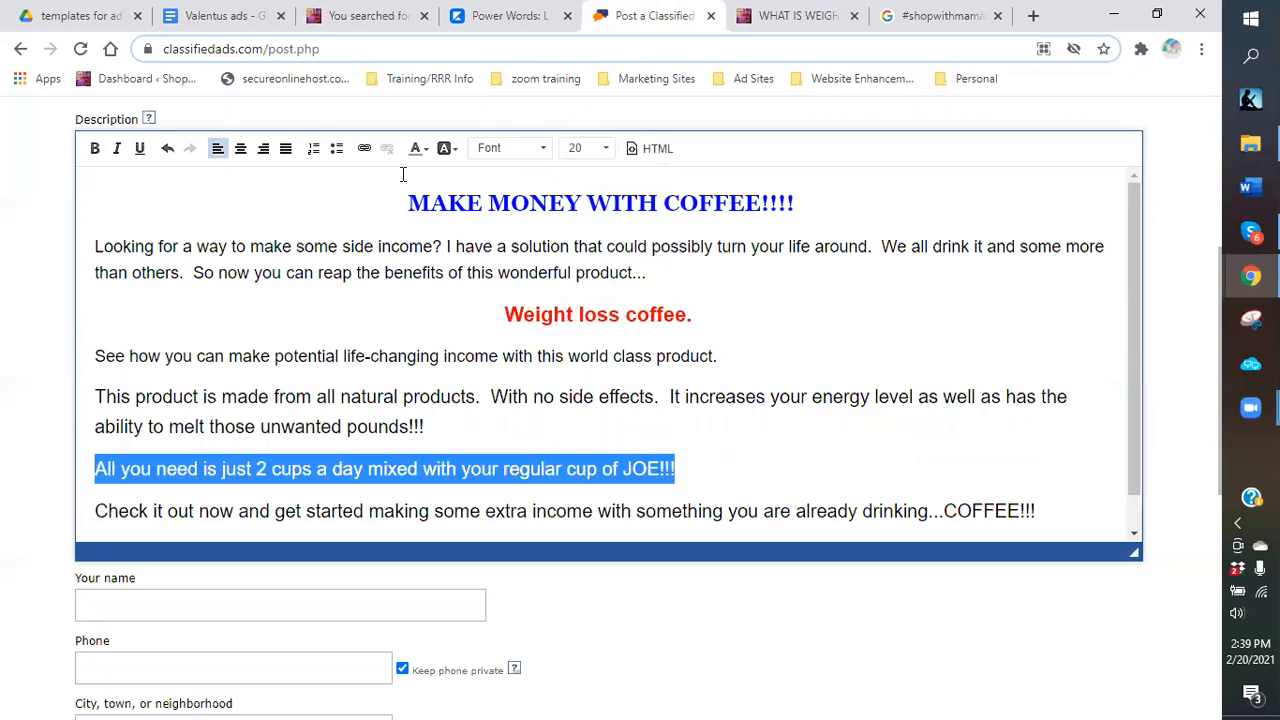
click(241, 150)
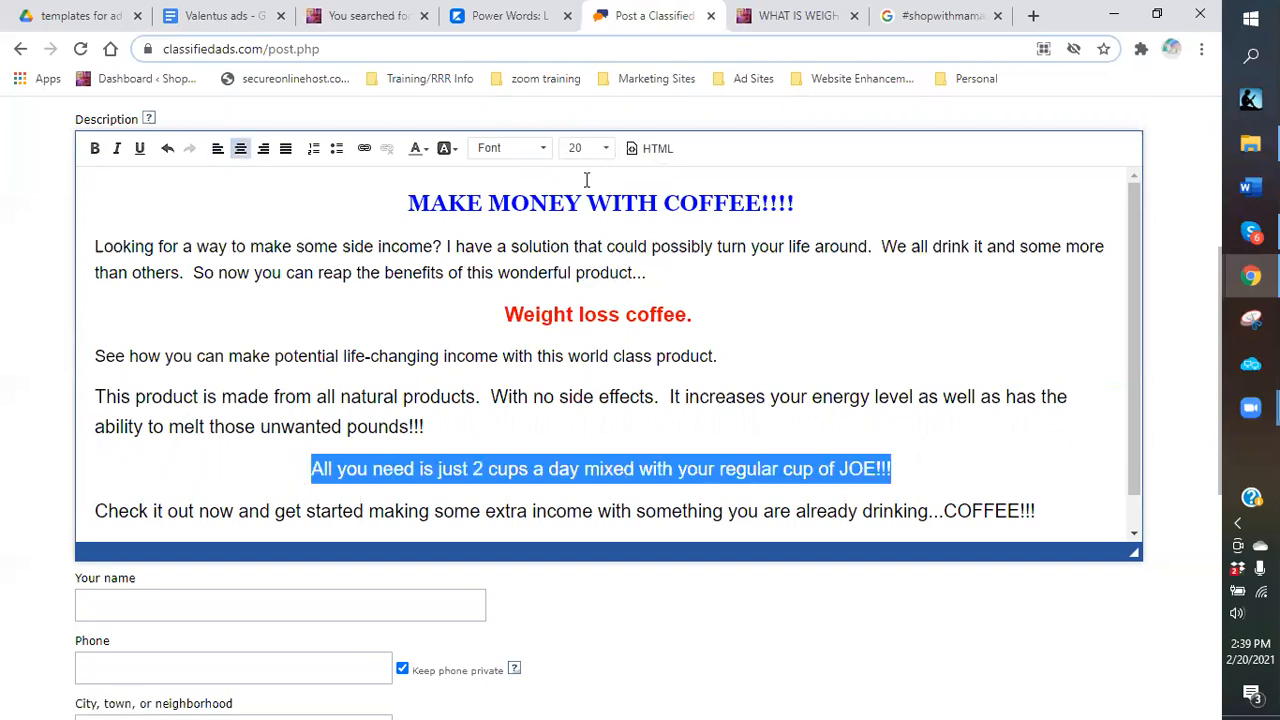
click(95, 148)
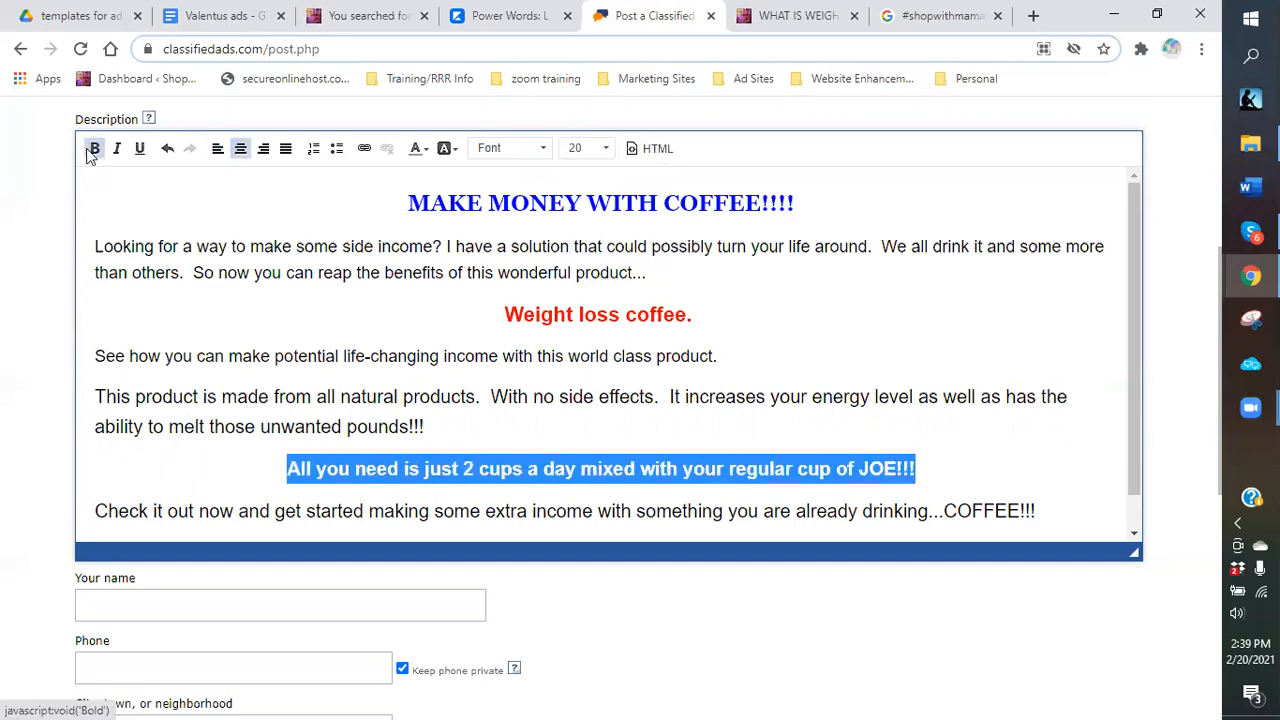
Colour the words '2 cups a day' red.
click(486, 435)
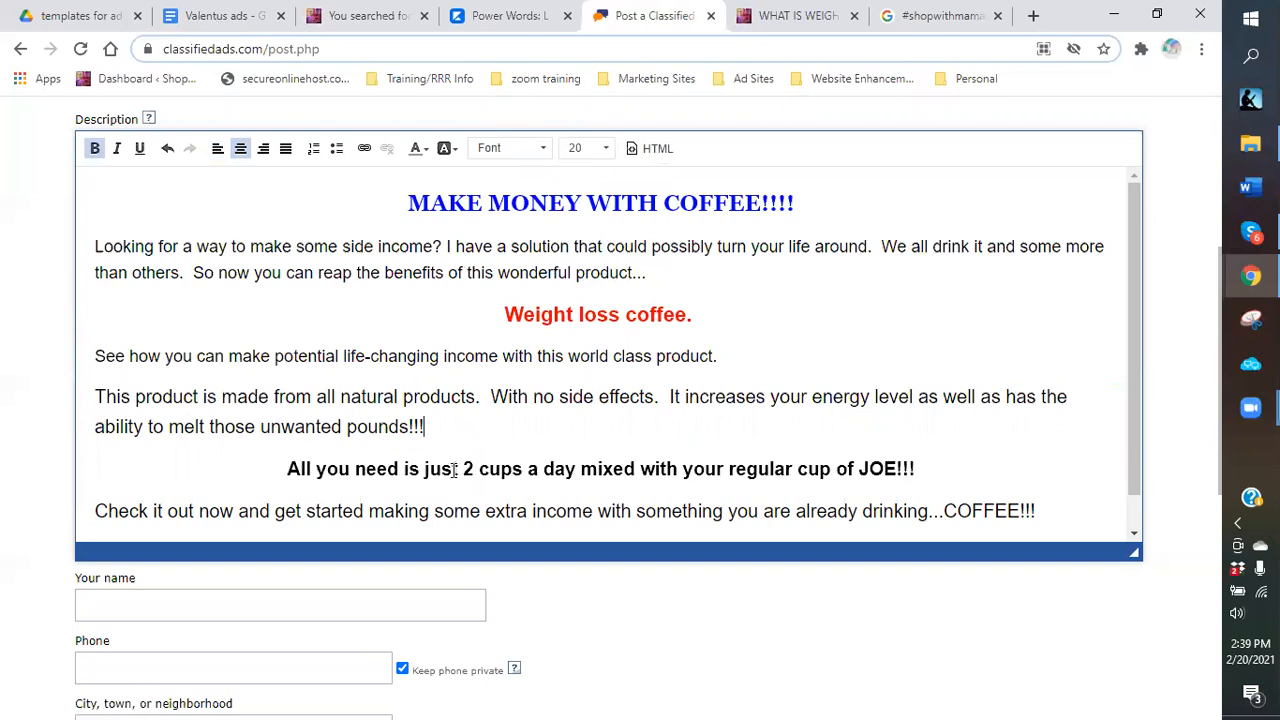
drag(466, 470, 582, 469)
click(420, 148)
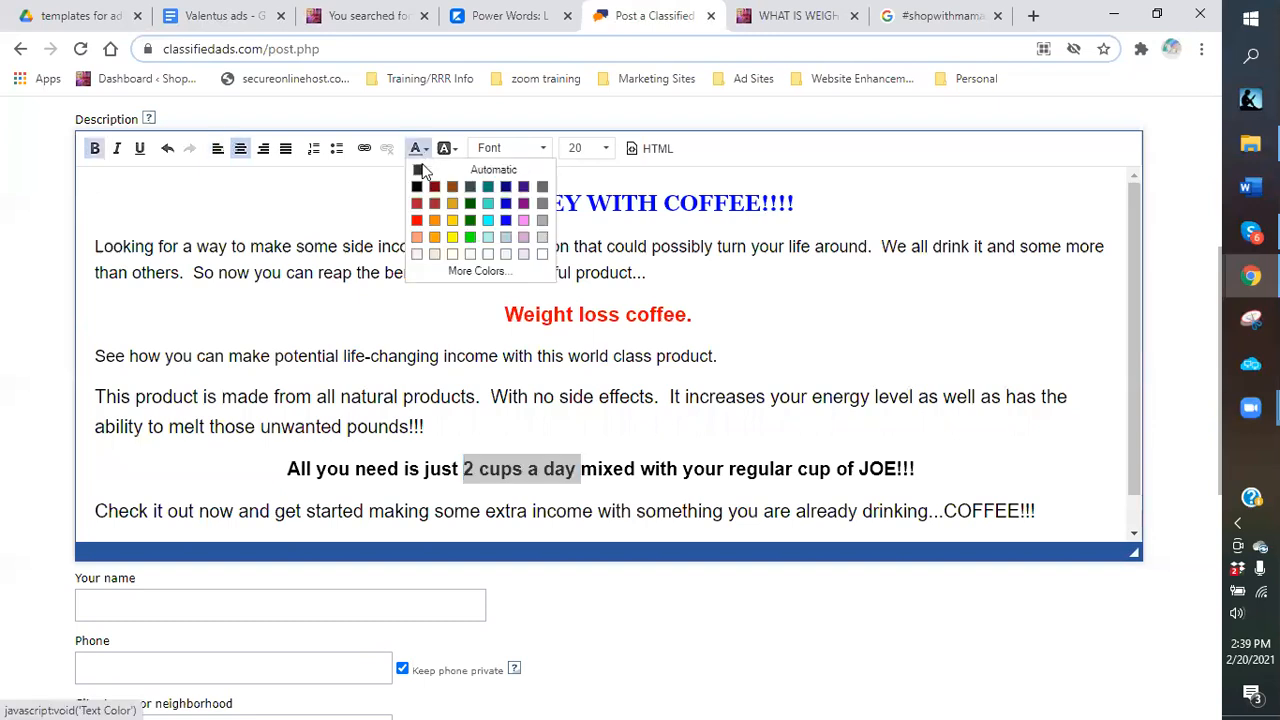
click(416, 222)
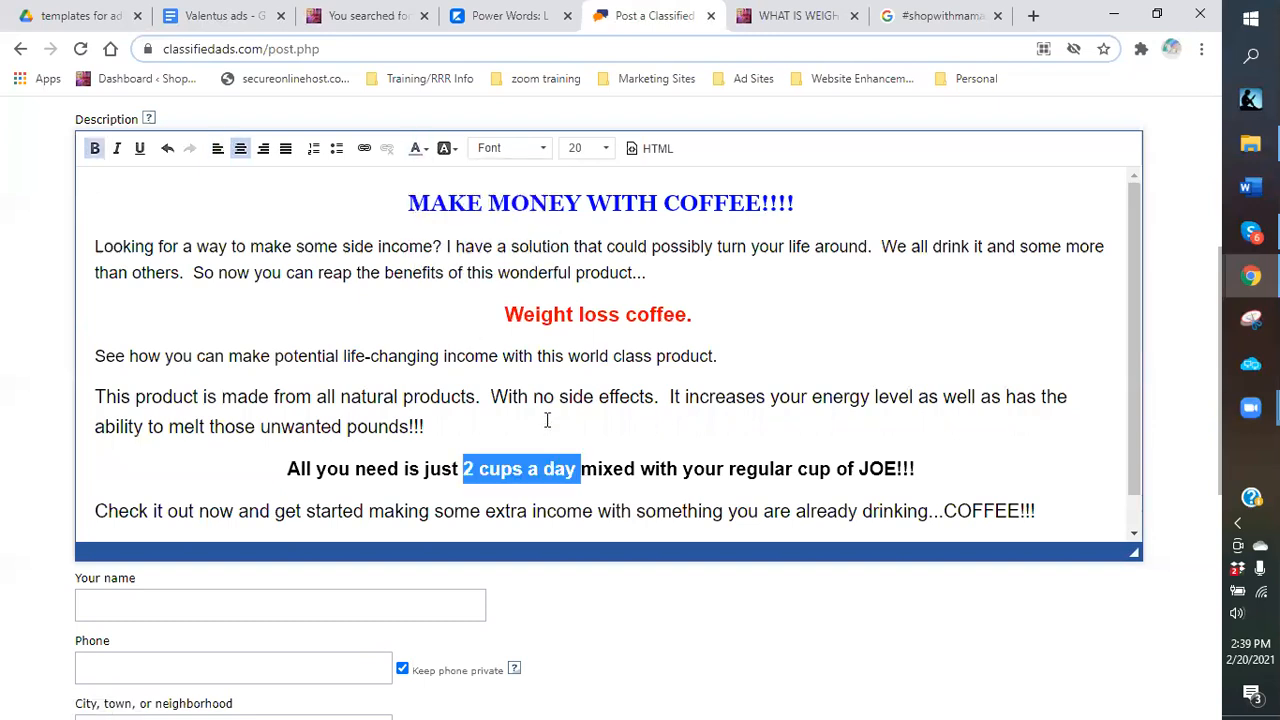
click(493, 455)
Paste the copied text further down and select the closing link line.
click(450, 519)
text(Learn more by following the link: http://5e95.com/mlm-marketing/)
scroll(140, 313, down, 2)
drag(94, 325, 540, 345)
scroll(545, 232, up, 1)
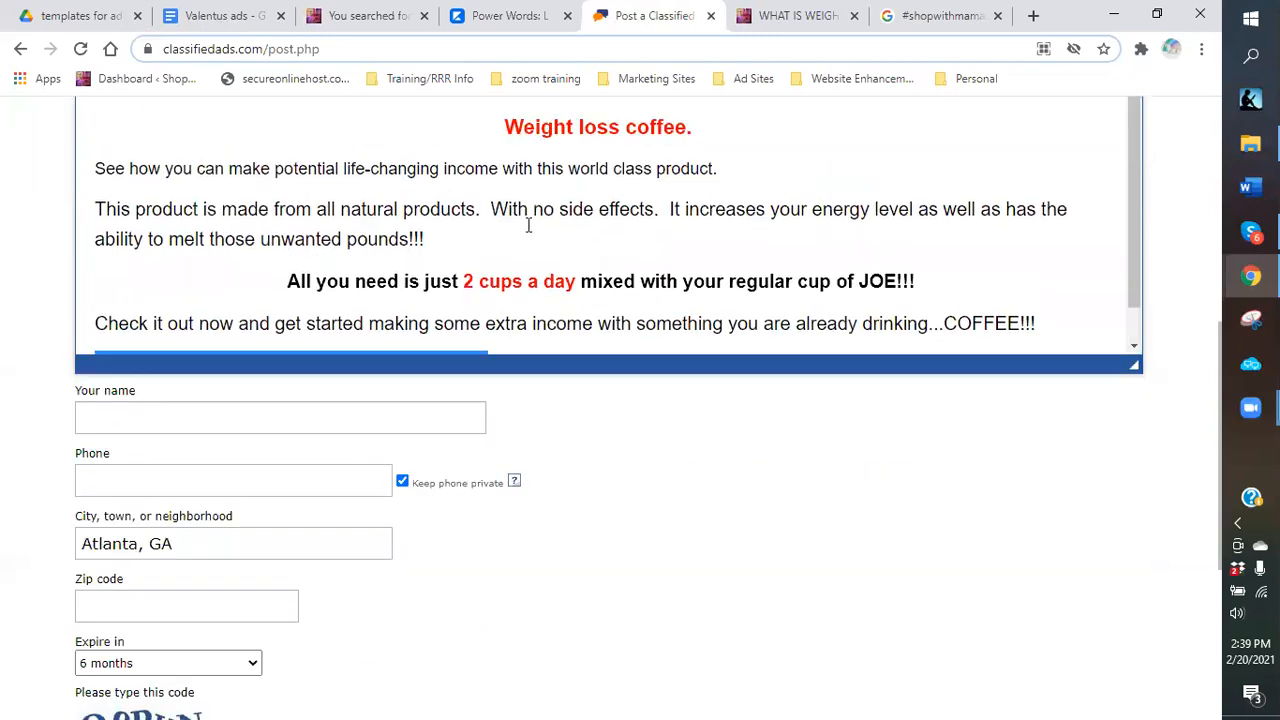
scroll(666, 537, up, 1)
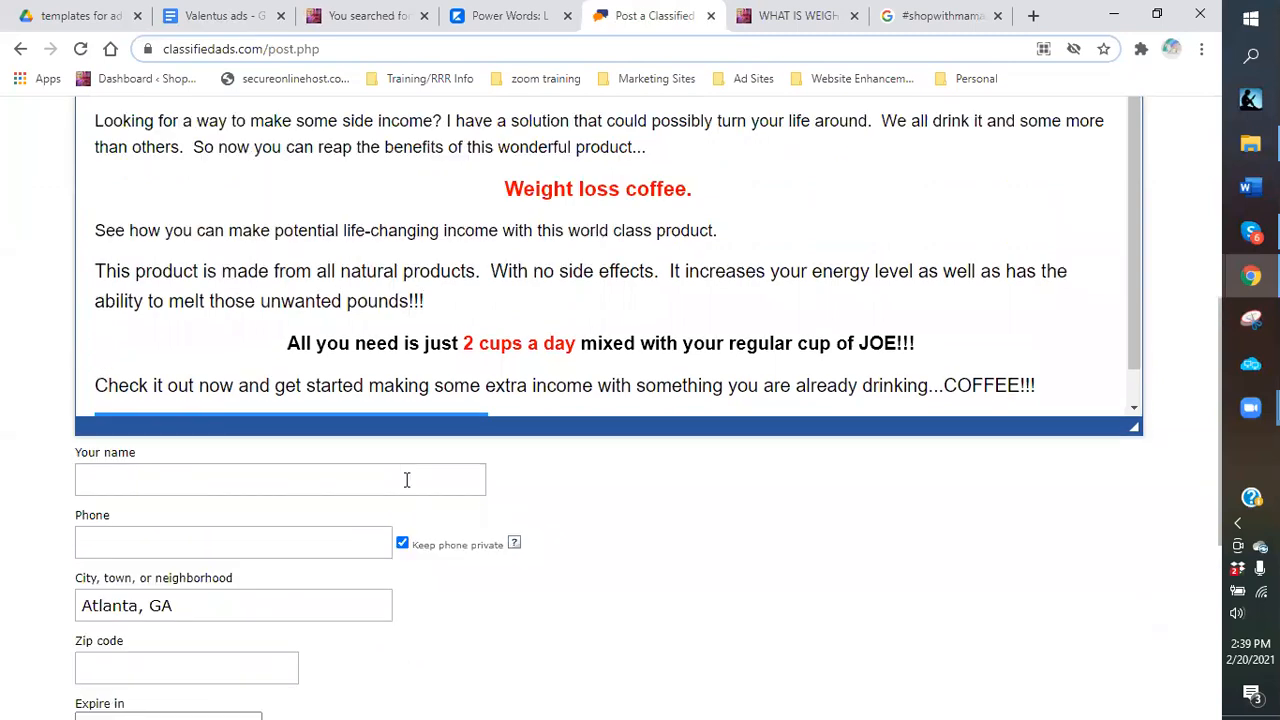
scroll(363, 405, up, 1)
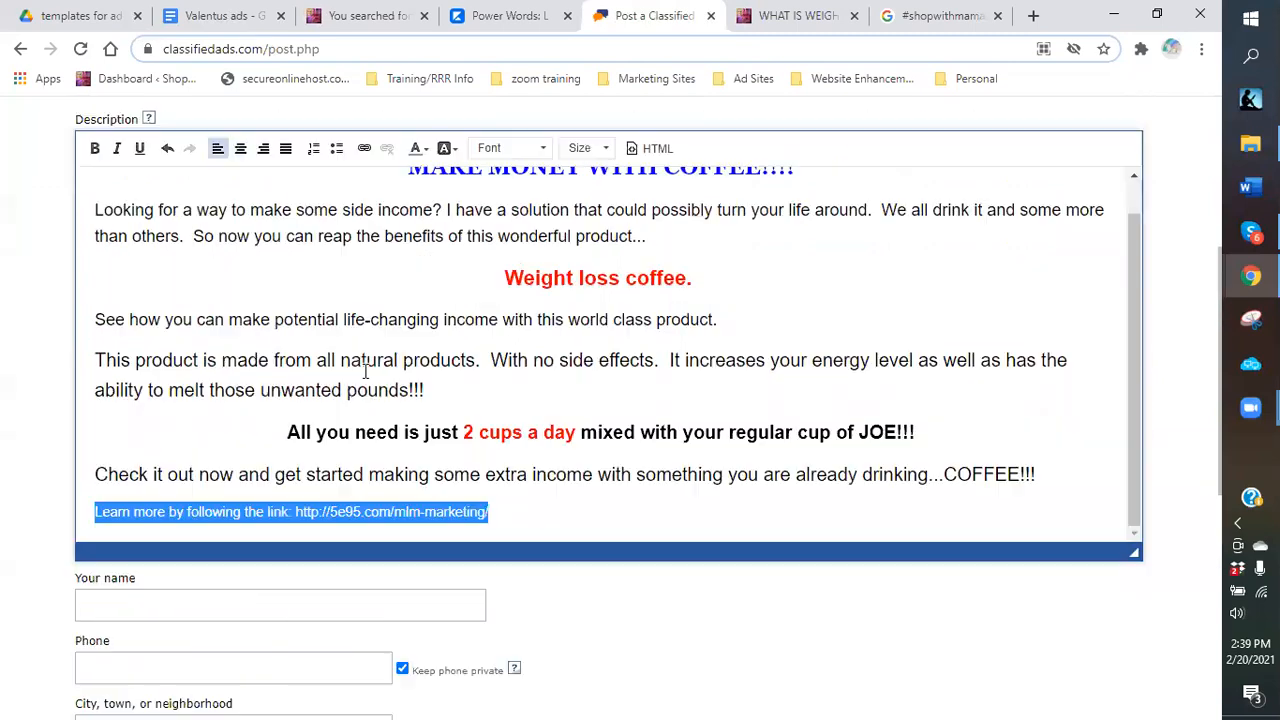
Centre and bold the 'Learn more' link line and set its size to 24.
click(240, 148)
click(95, 148)
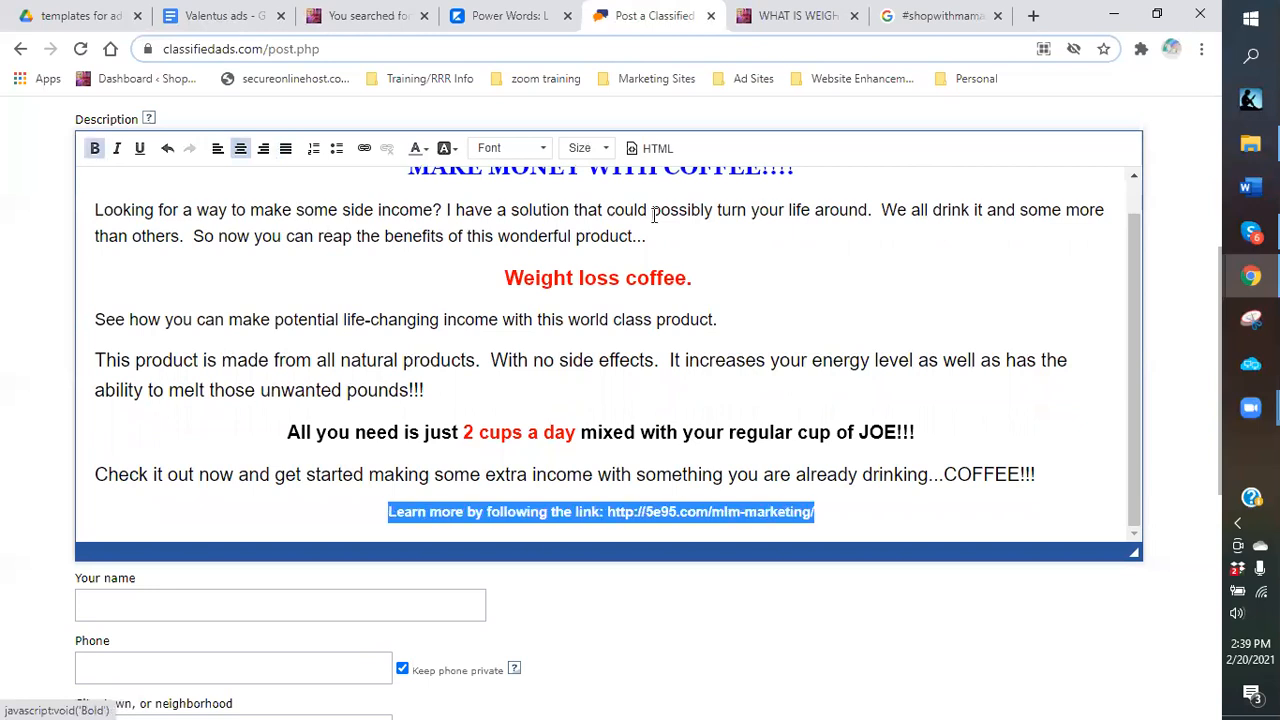
click(605, 148)
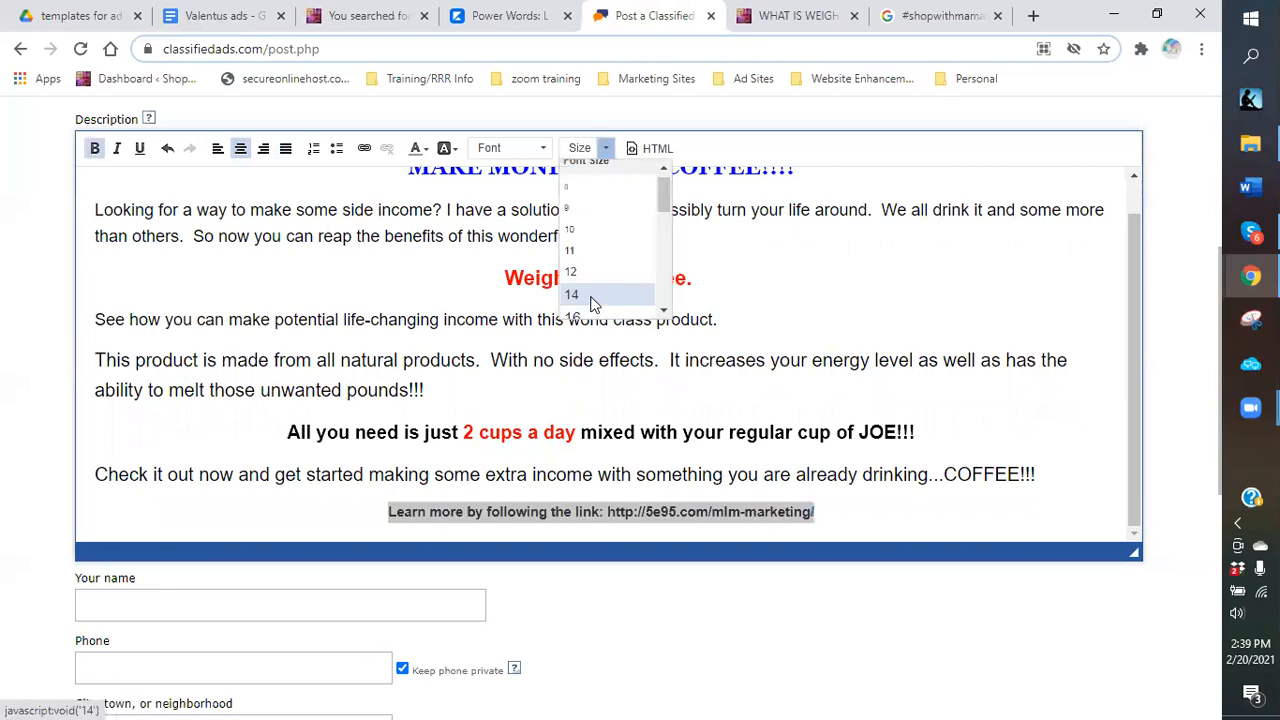
click(589, 270)
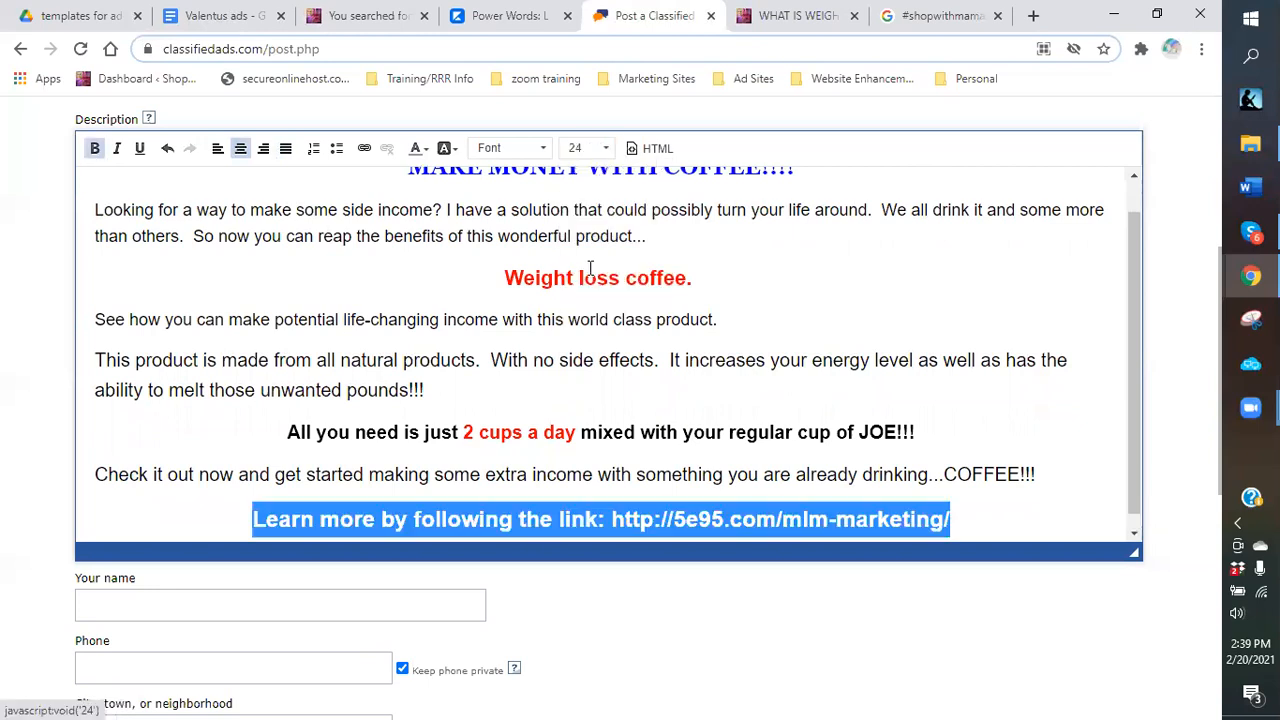
Move the URL onto its own line and colour both link lines red.
click(611, 522)
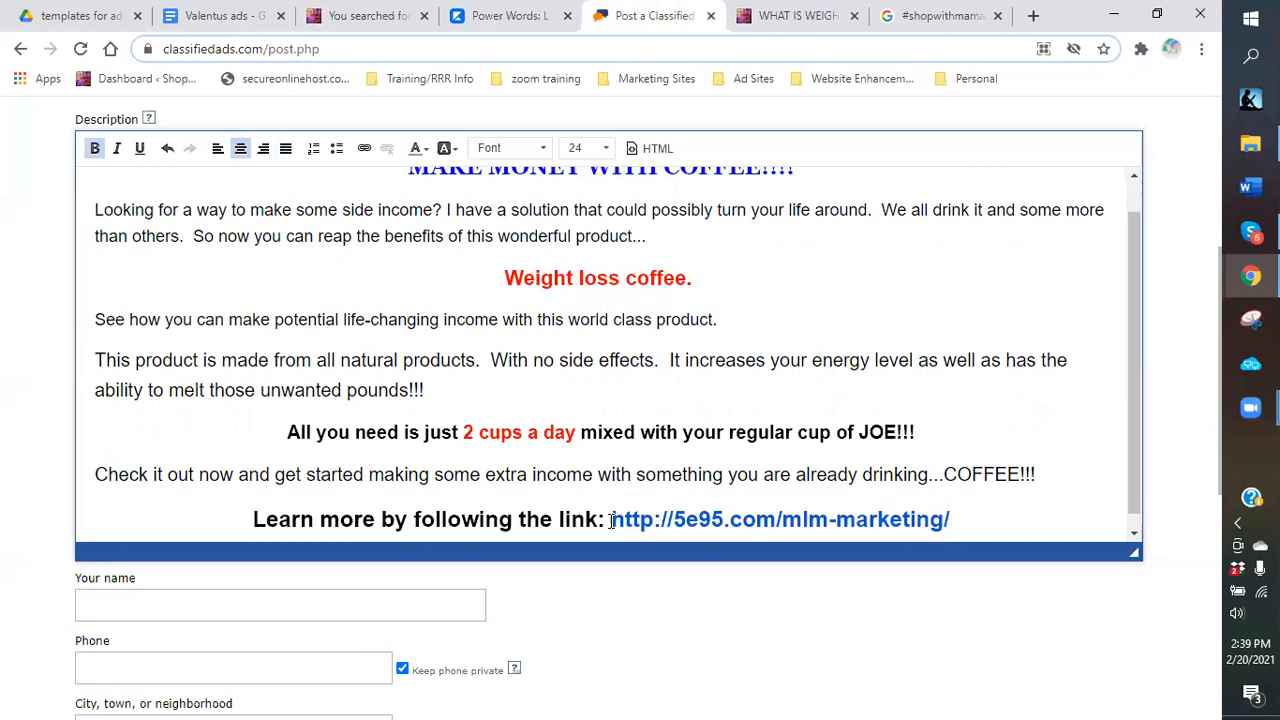
key(Return)
drag(643, 492, 796, 492)
key(shift+Down)
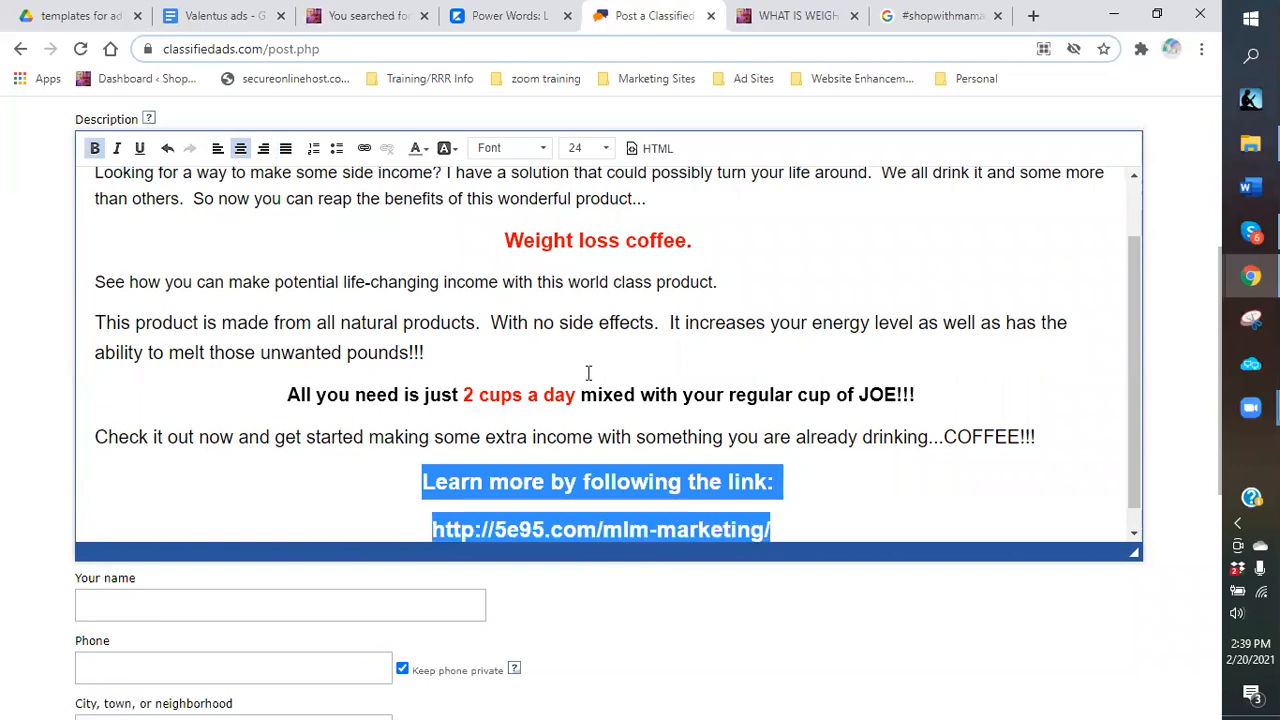
click(426, 152)
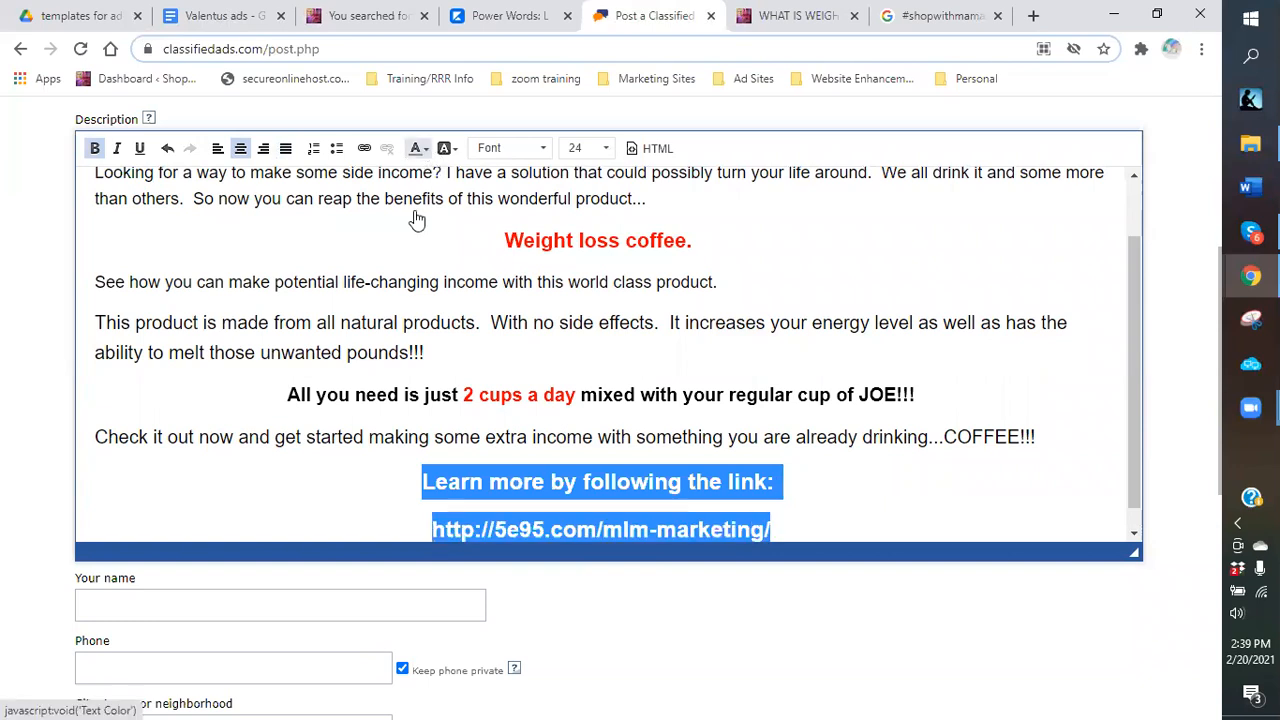
click(886, 489)
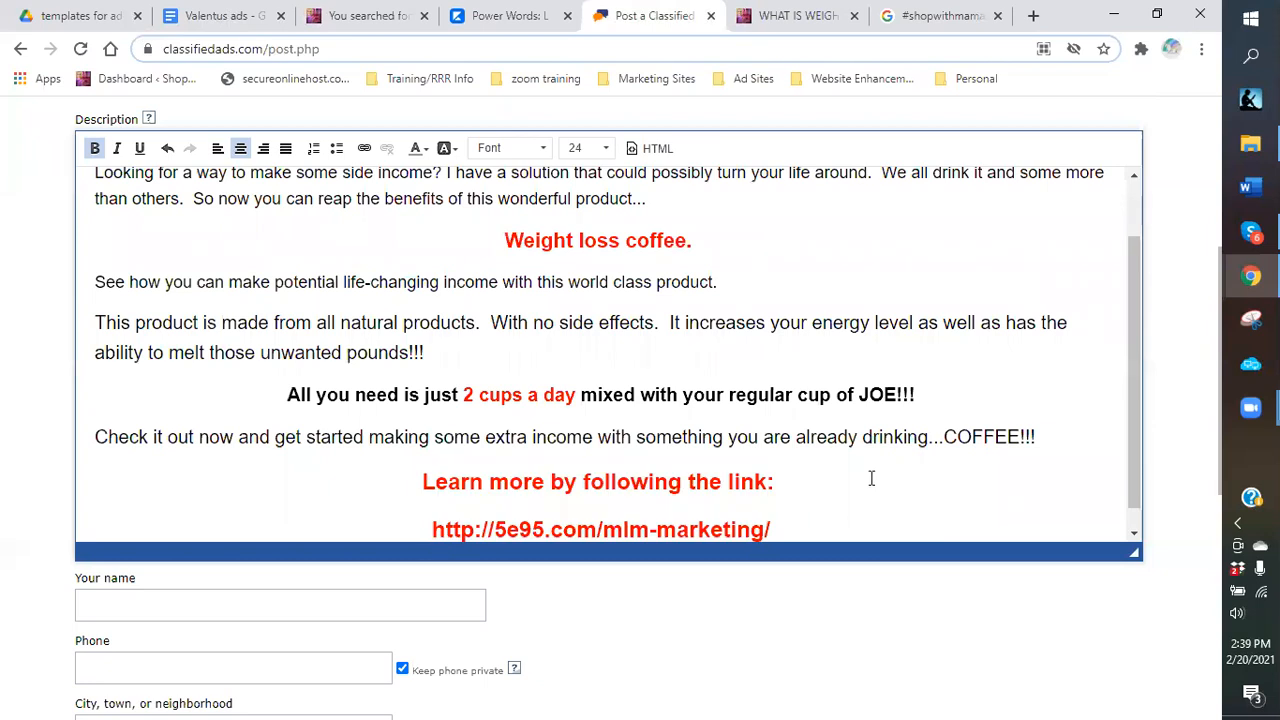
scroll(285, 307, up, 1)
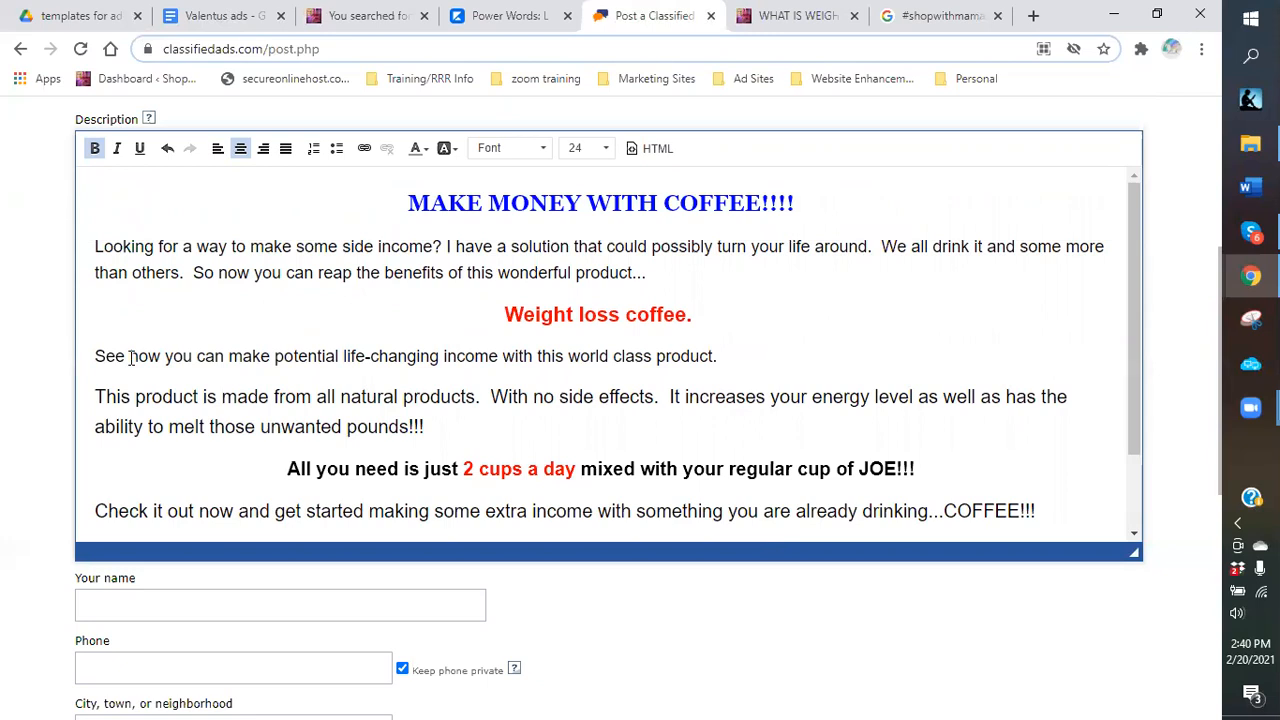
Colour 'With no side effects' red.
drag(494, 399, 650, 393)
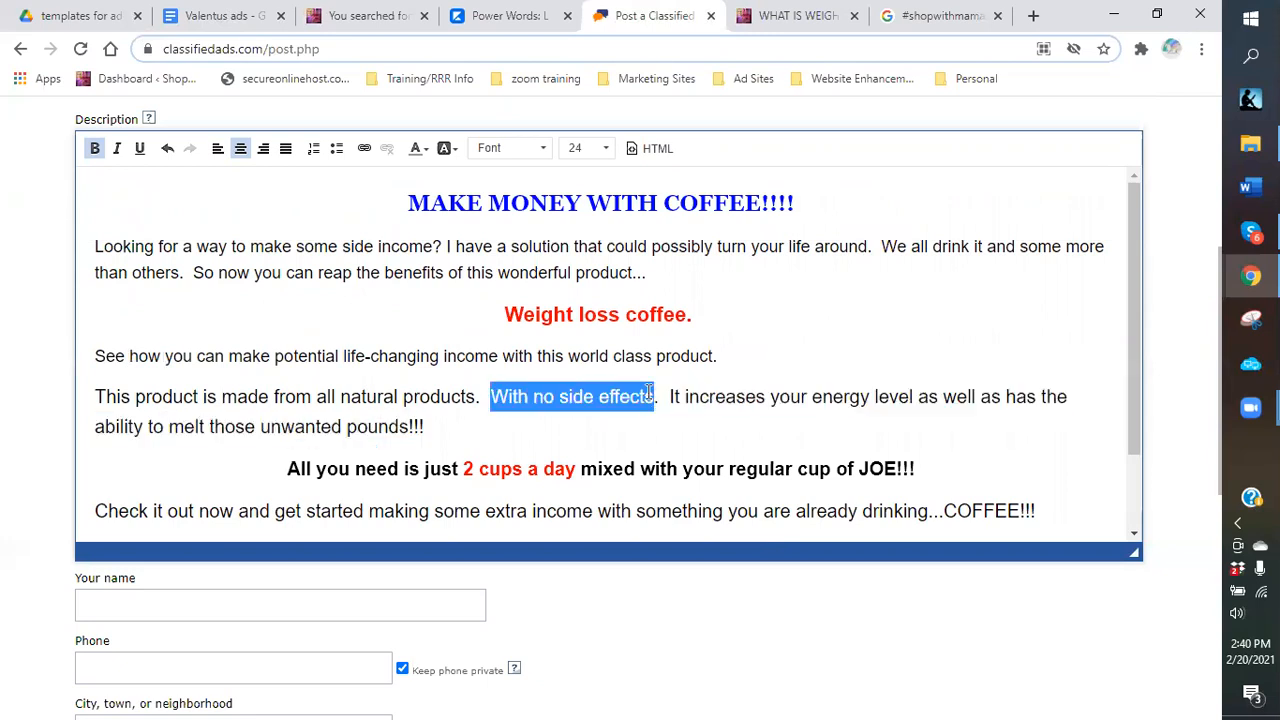
click(422, 152)
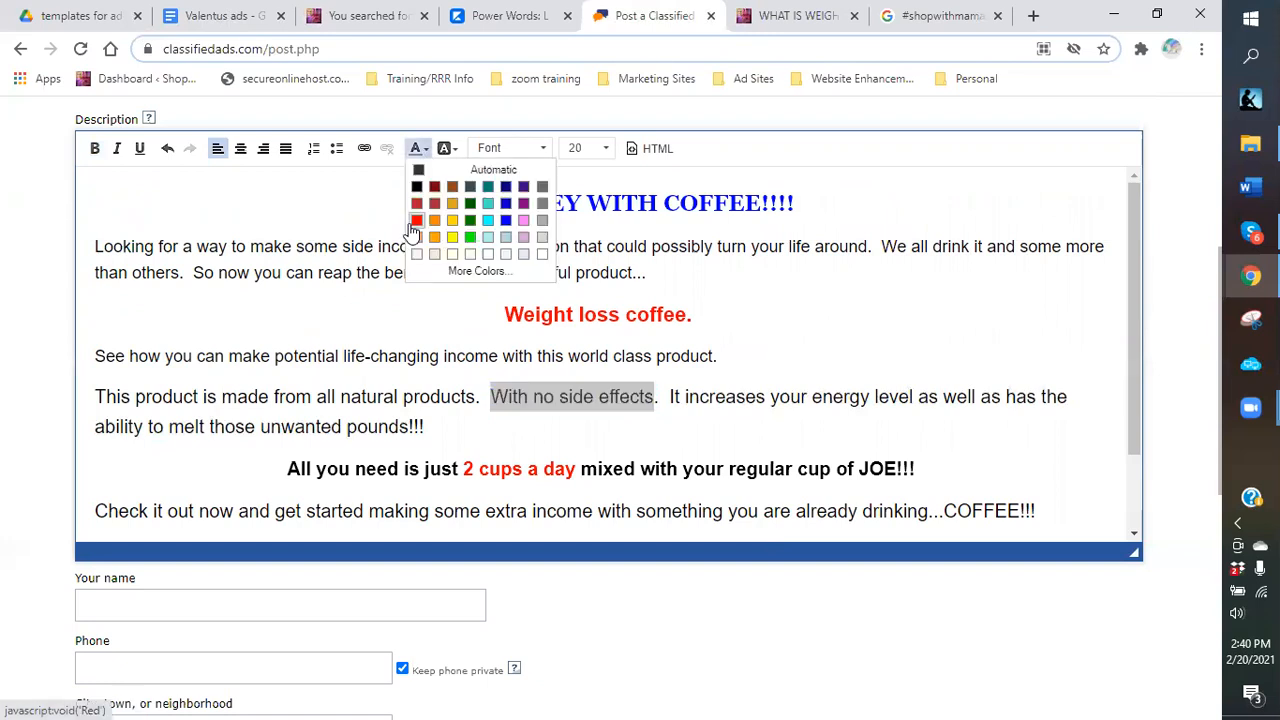
click(416, 222)
click(495, 397)
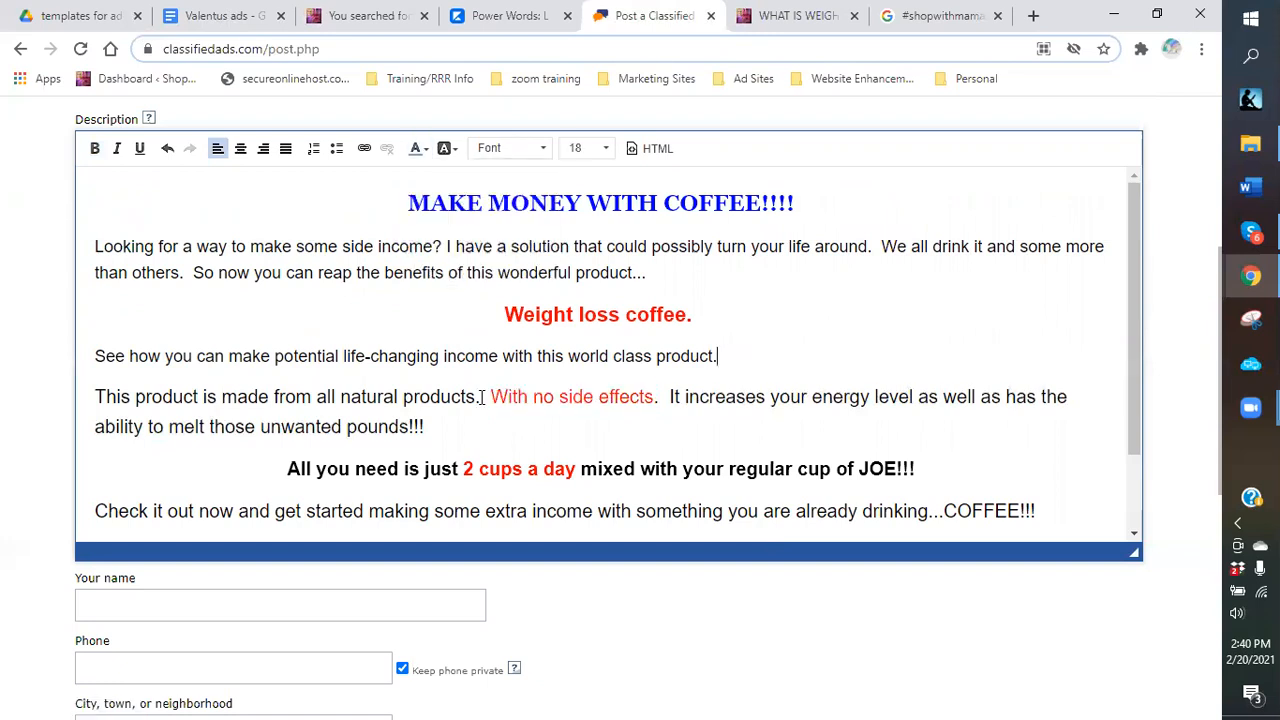
Make the whole phrase through 'It increases your energy' bold and red.
shift+click(655, 397)
shift+click(859, 398)
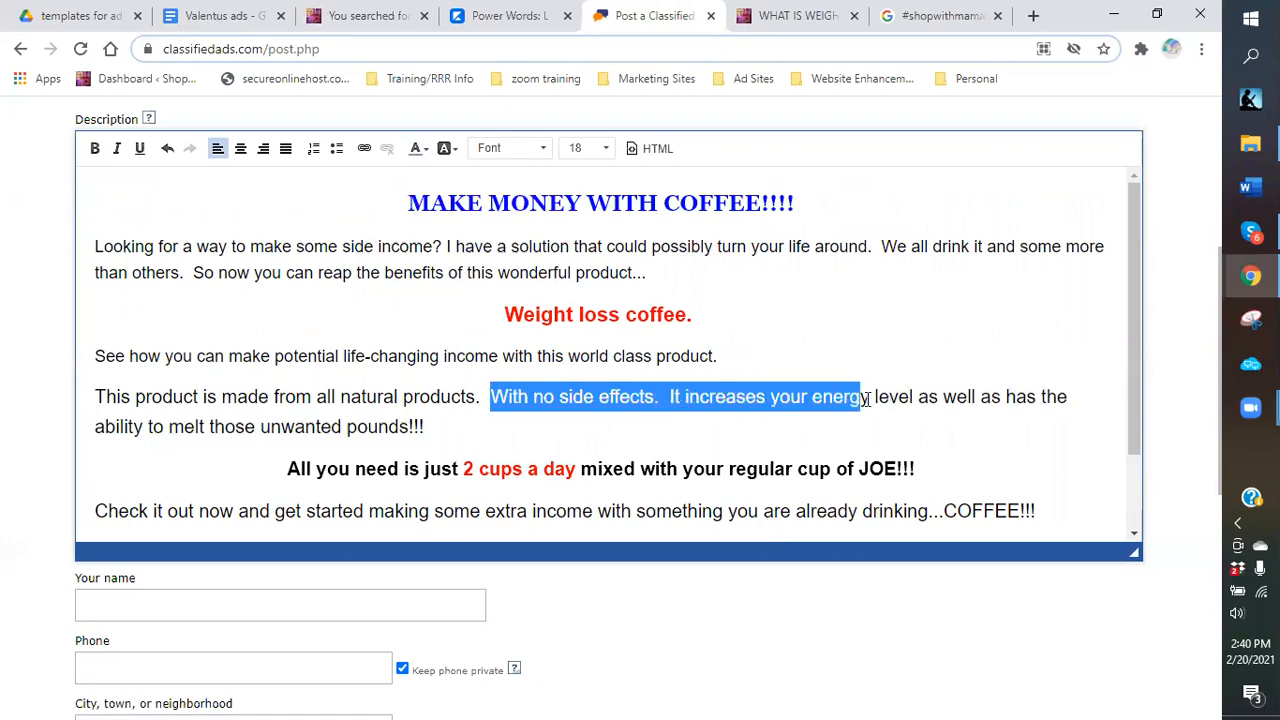
shift+click(868, 397)
shift+click(860, 397)
click(93, 148)
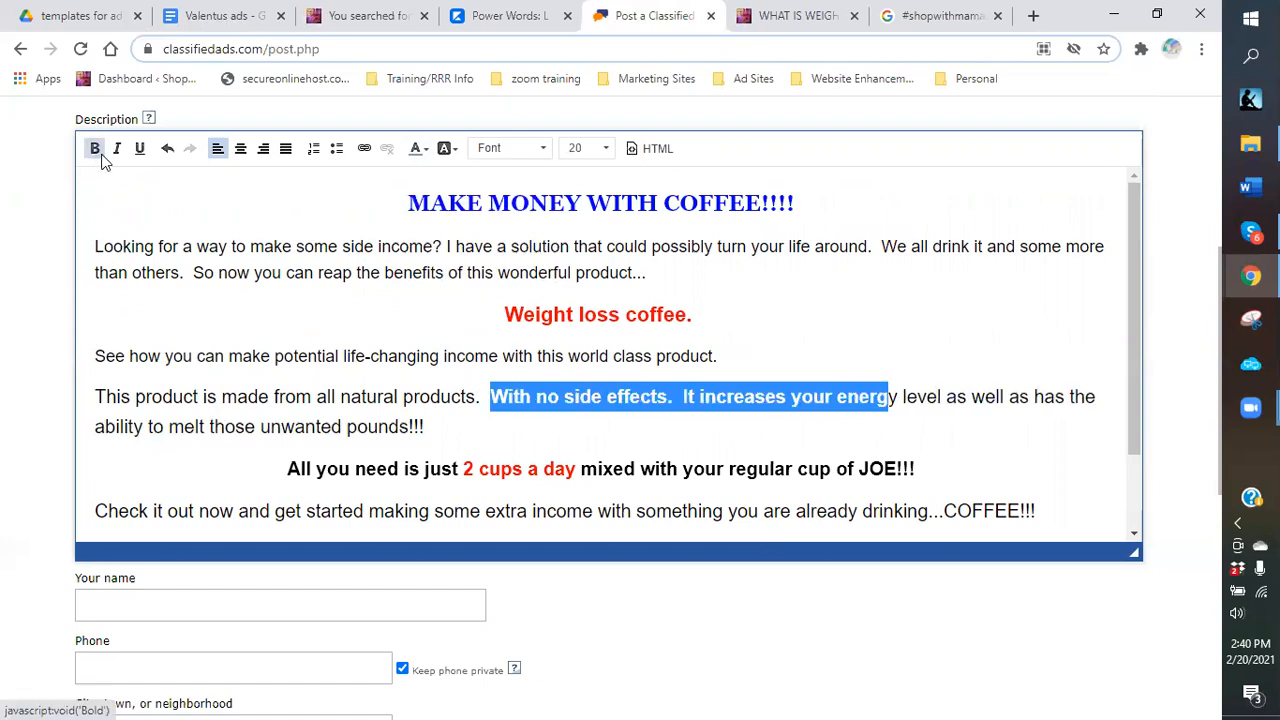
click(424, 150)
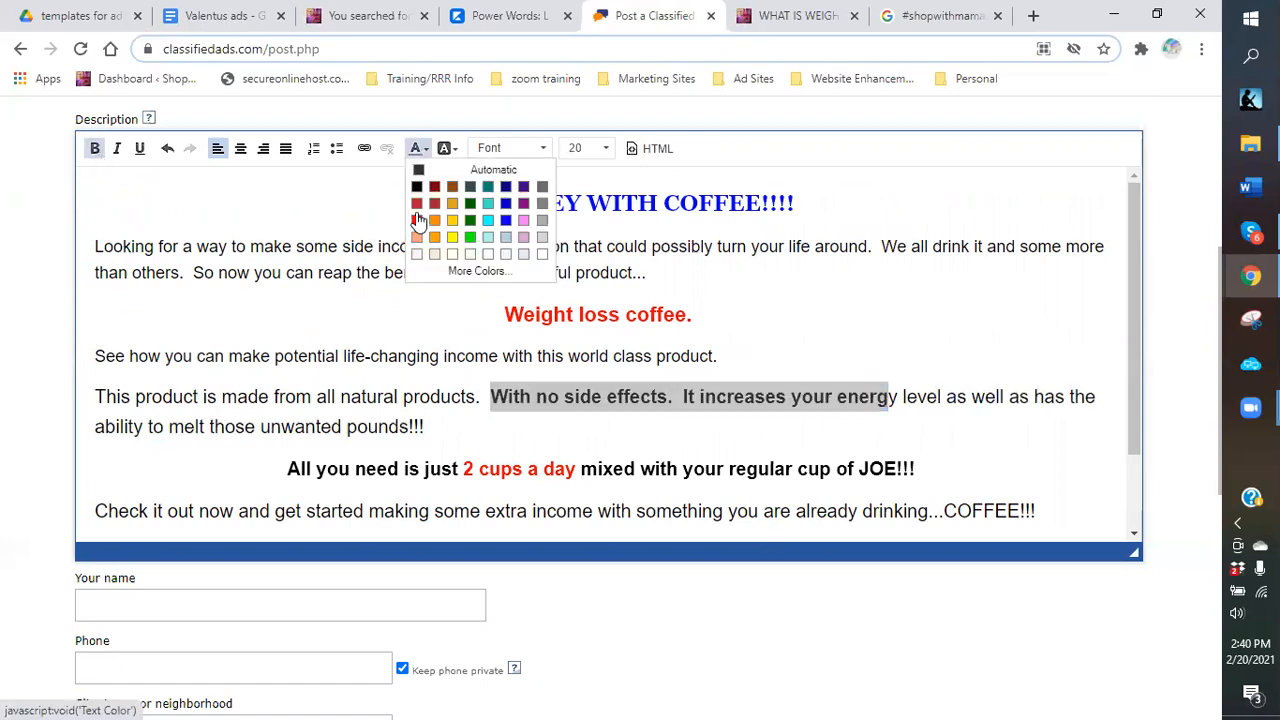
click(418, 226)
click(884, 404)
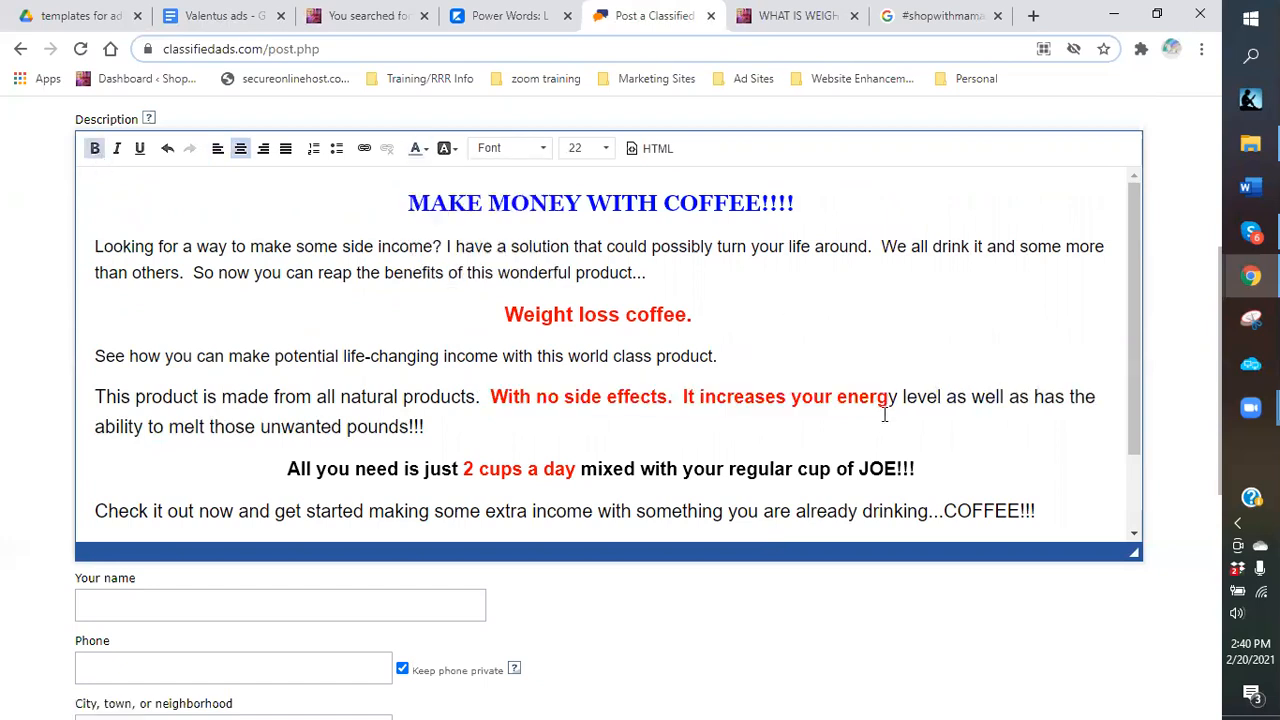
Make the final 'y' of 'energy' red and bold as well.
drag(897, 398, 887, 398)
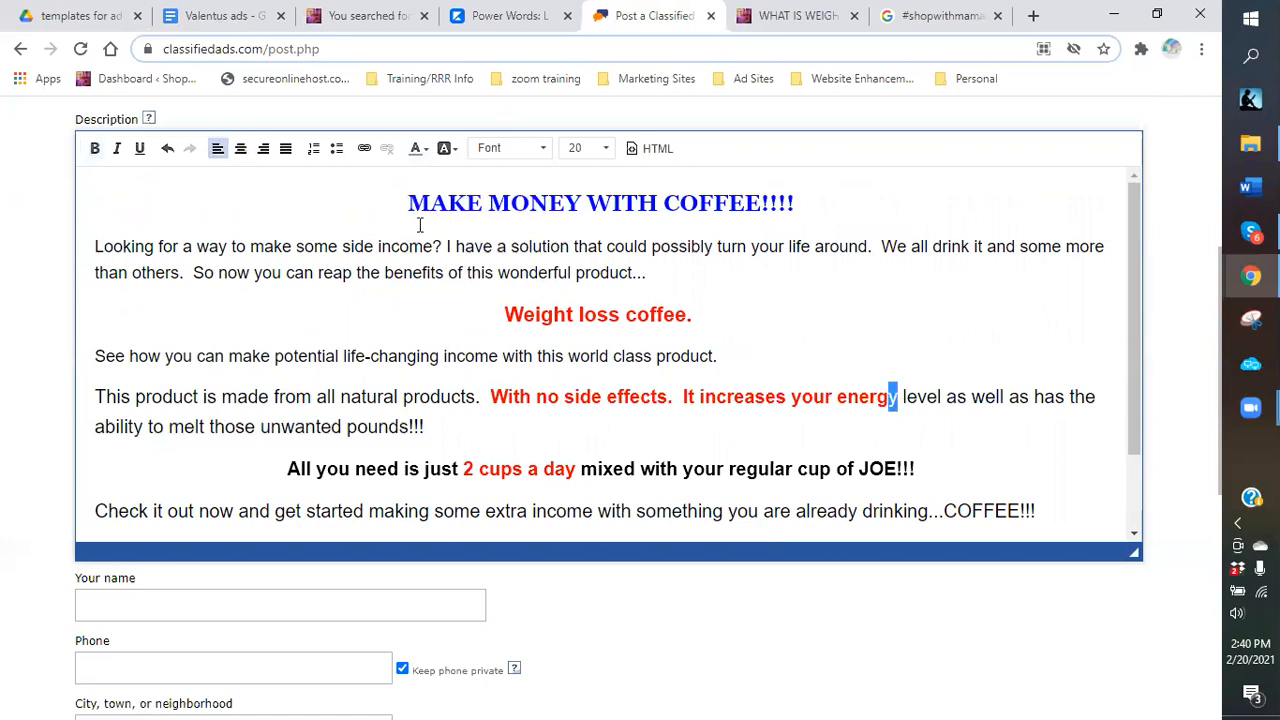
click(418, 160)
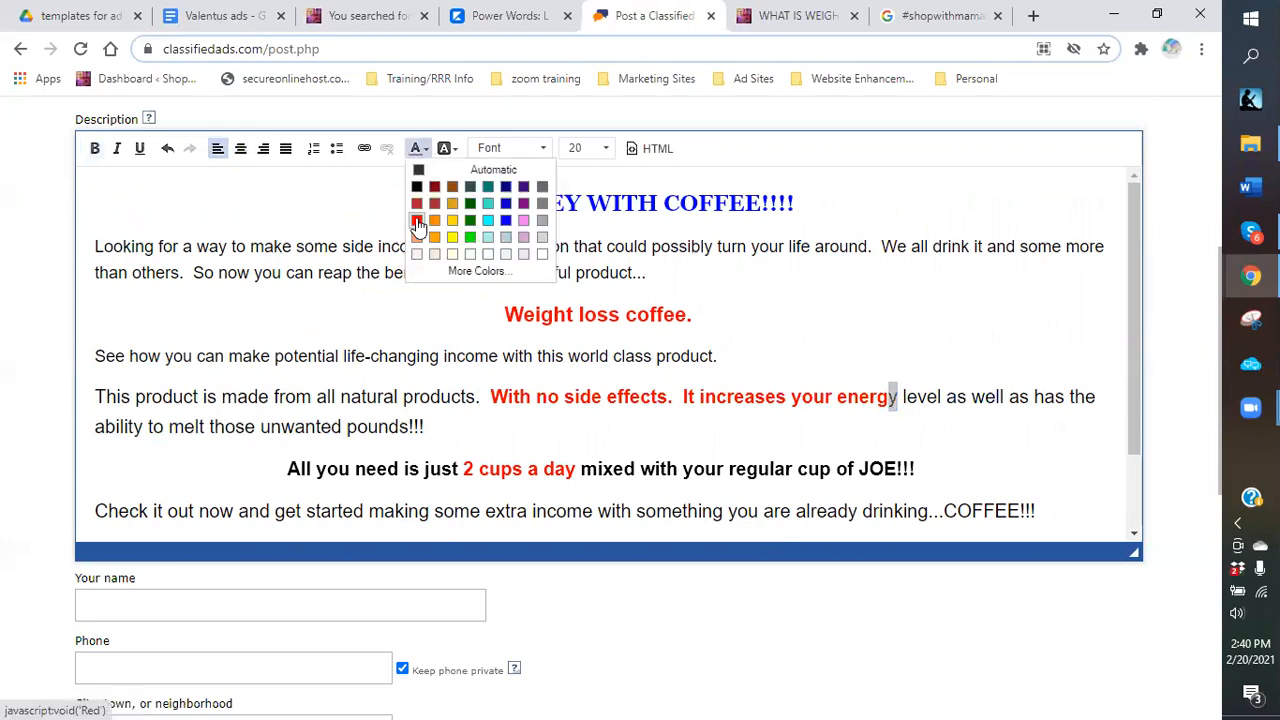
click(418, 218)
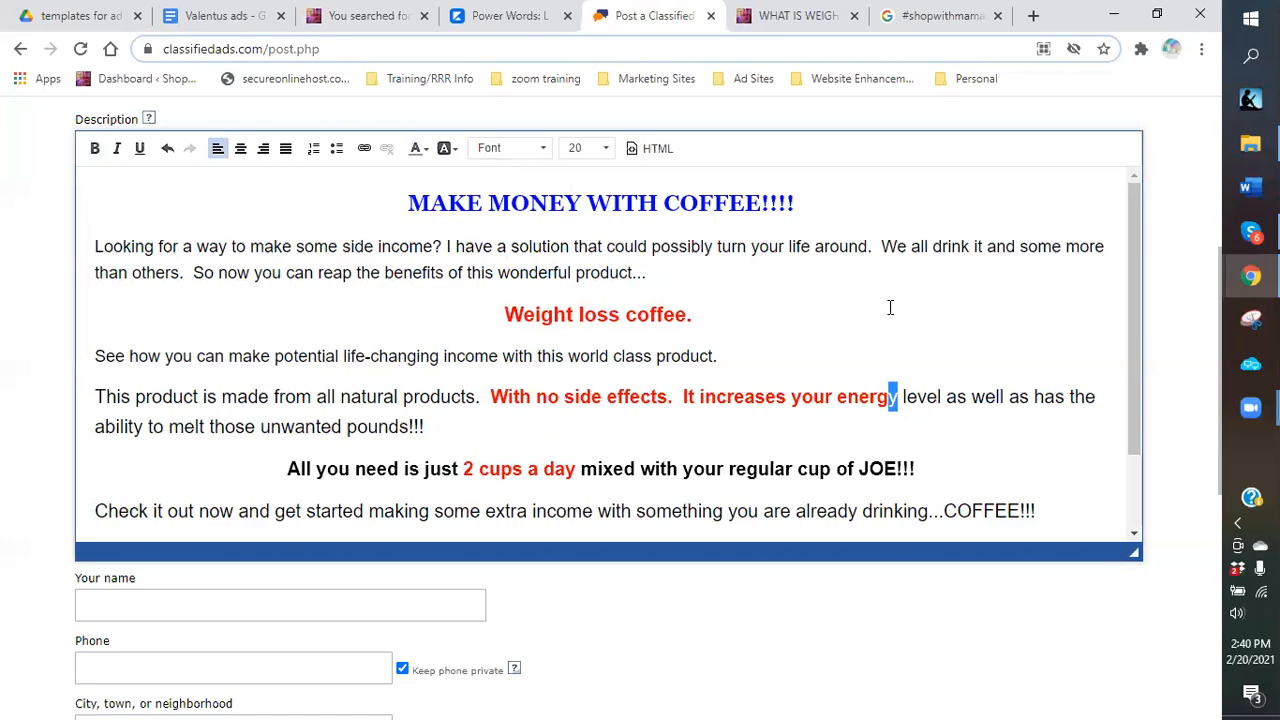
click(897, 395)
drag(903, 398, 887, 398)
click(93, 151)
click(817, 352)
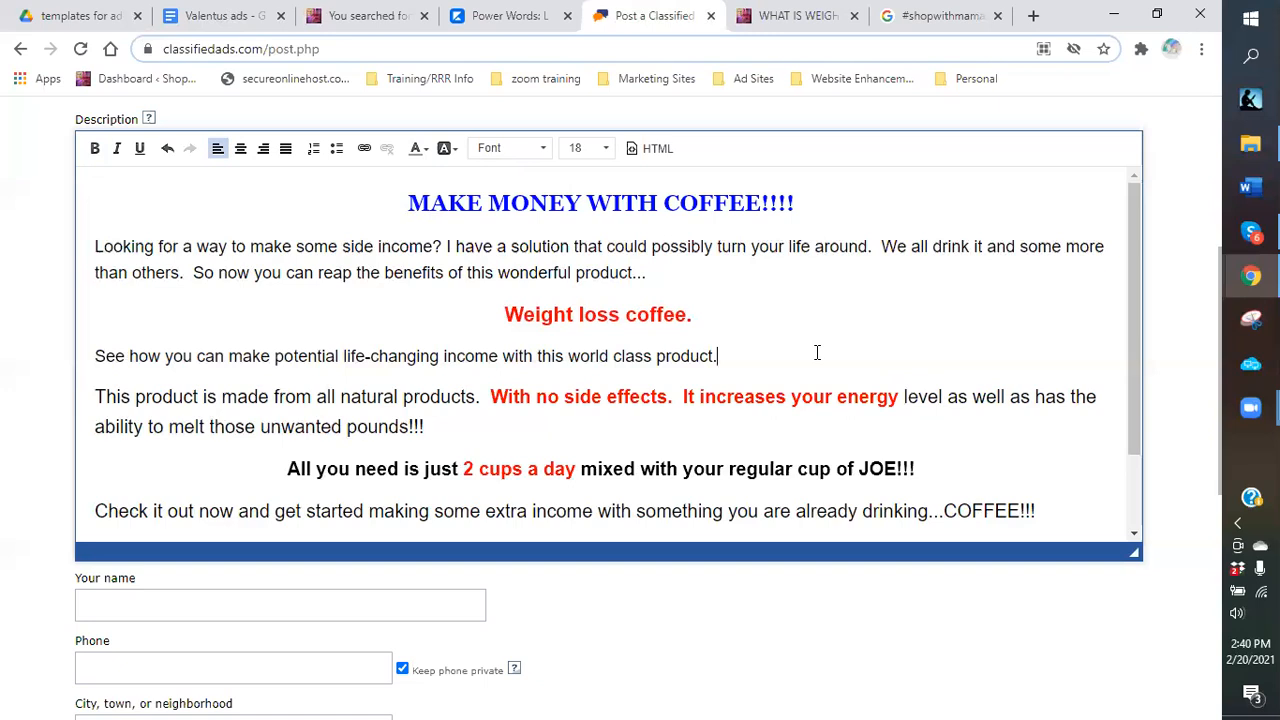
Bold 'drinking...COFFEE!!!' with Ctrl+B.
scroll(990, 416, down, 1)
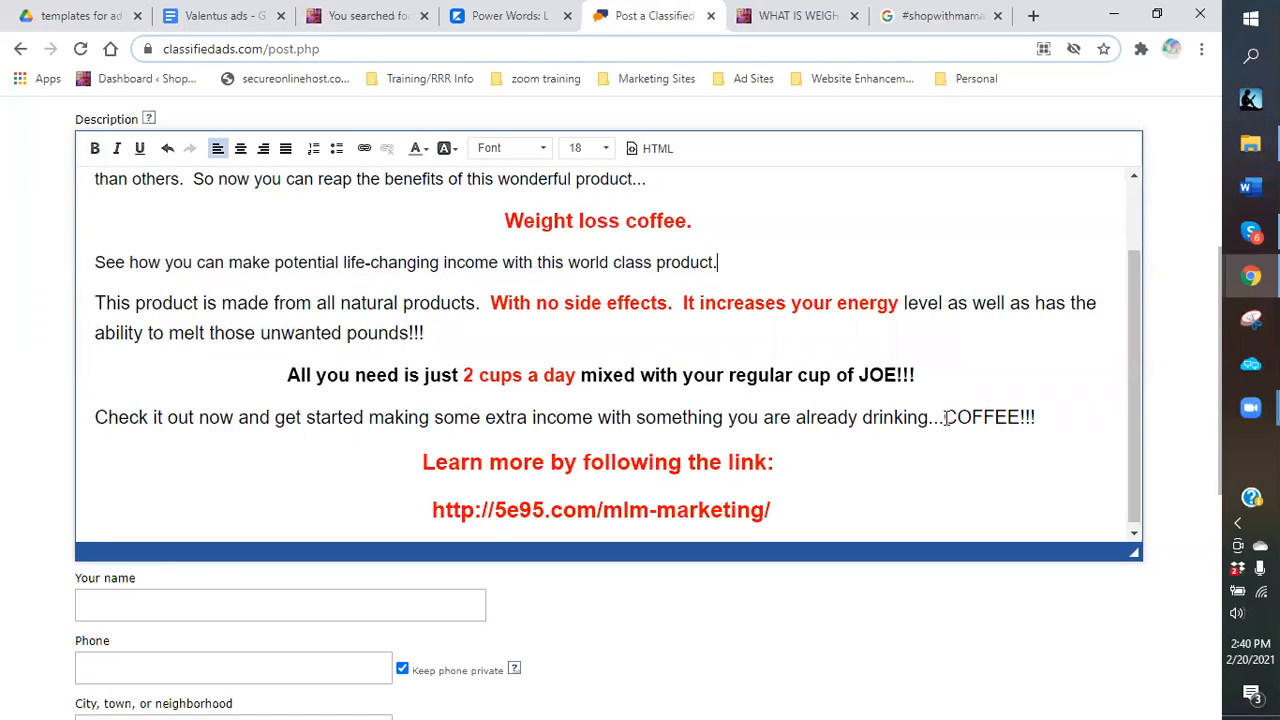
drag(948, 418, 972, 416)
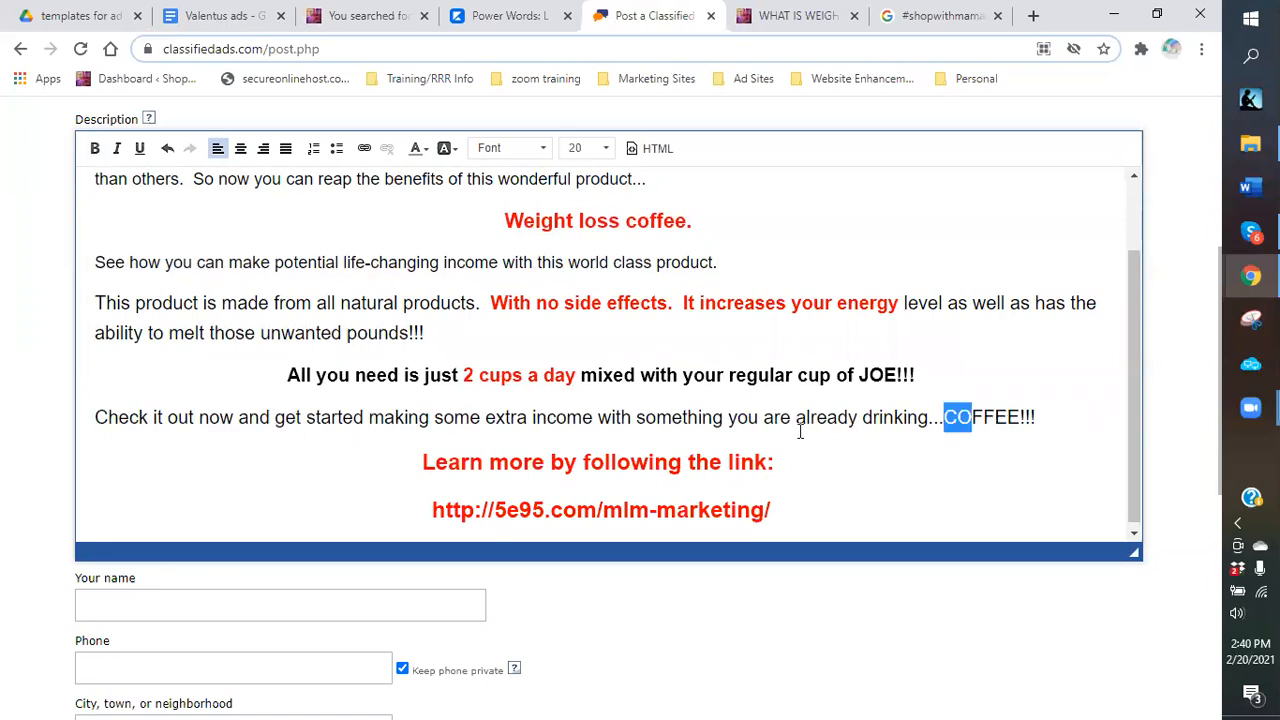
drag(858, 421, 1043, 417)
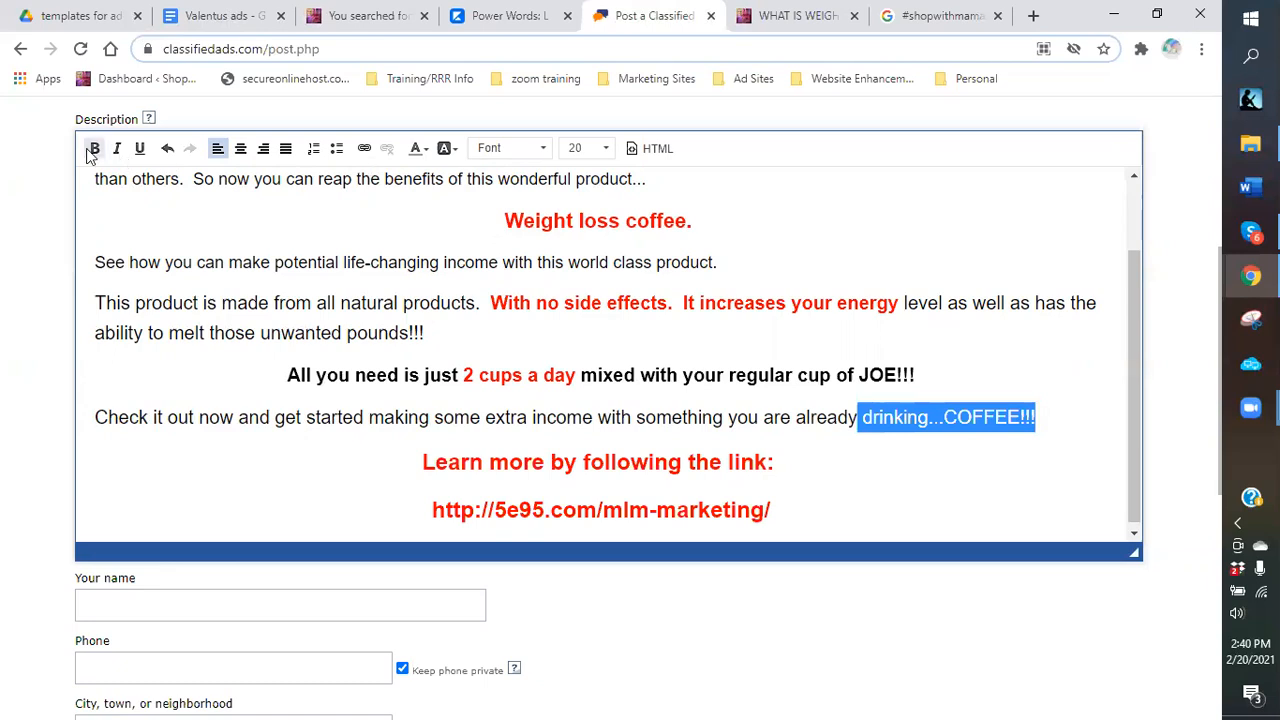
key(ctrl+b)
click(424, 149)
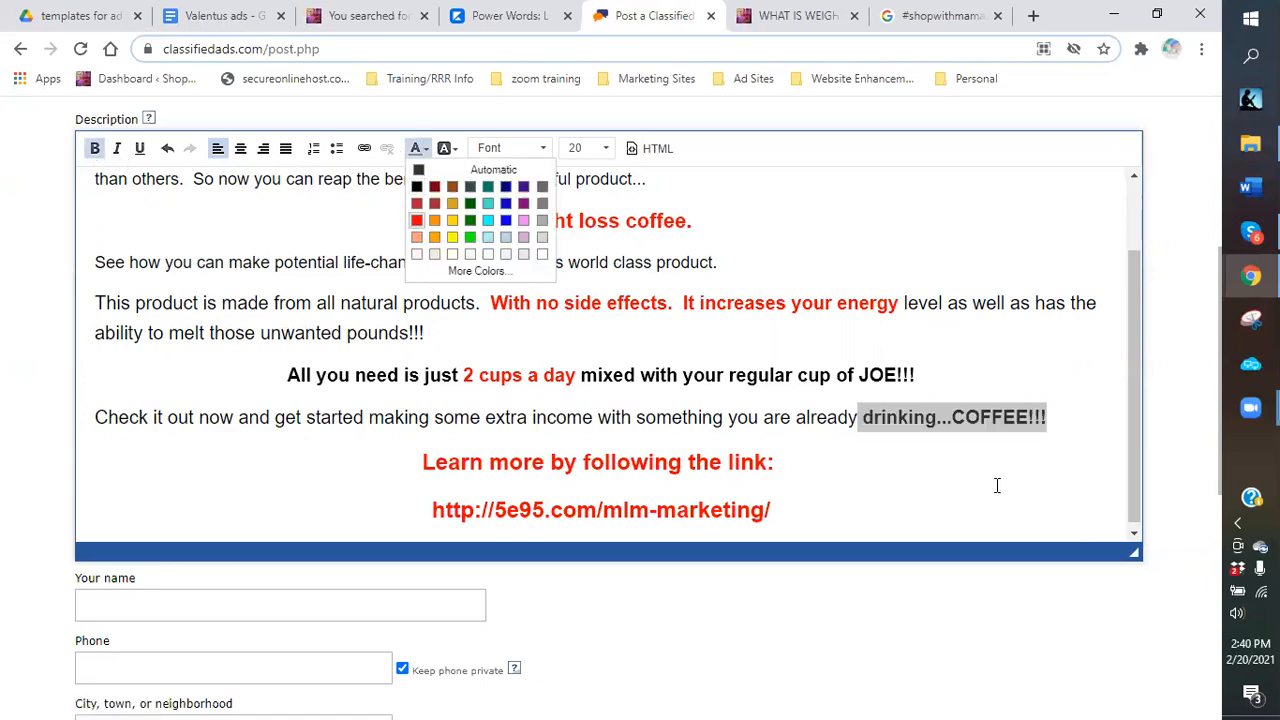
click(902, 449)
Colour 'drinking...COFFEE!!!' red.
drag(864, 418, 1052, 418)
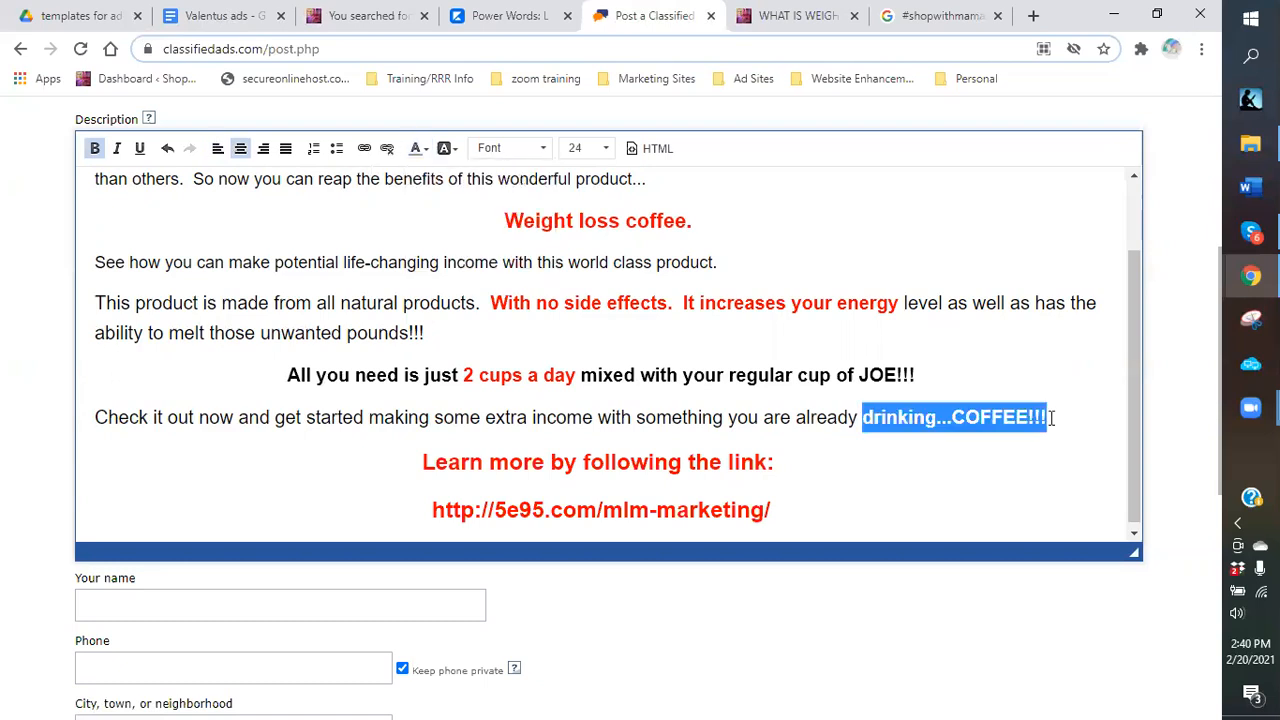
click(416, 149)
click(418, 223)
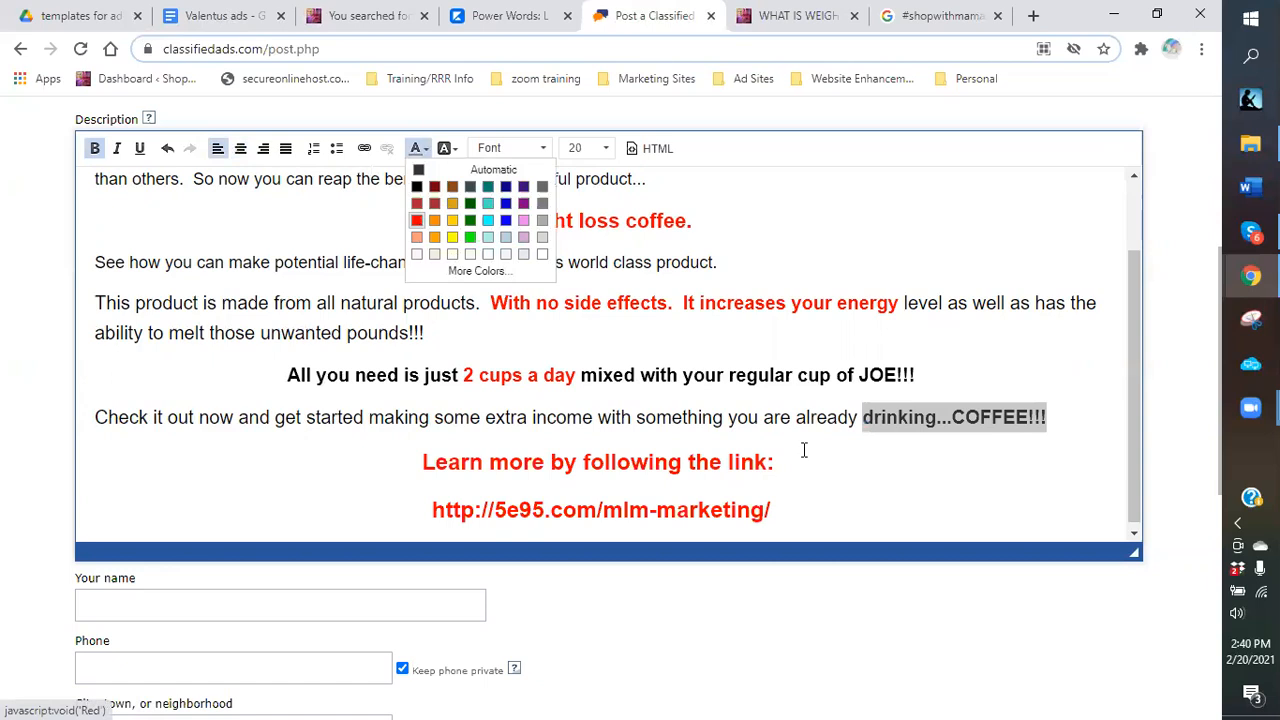
click(866, 480)
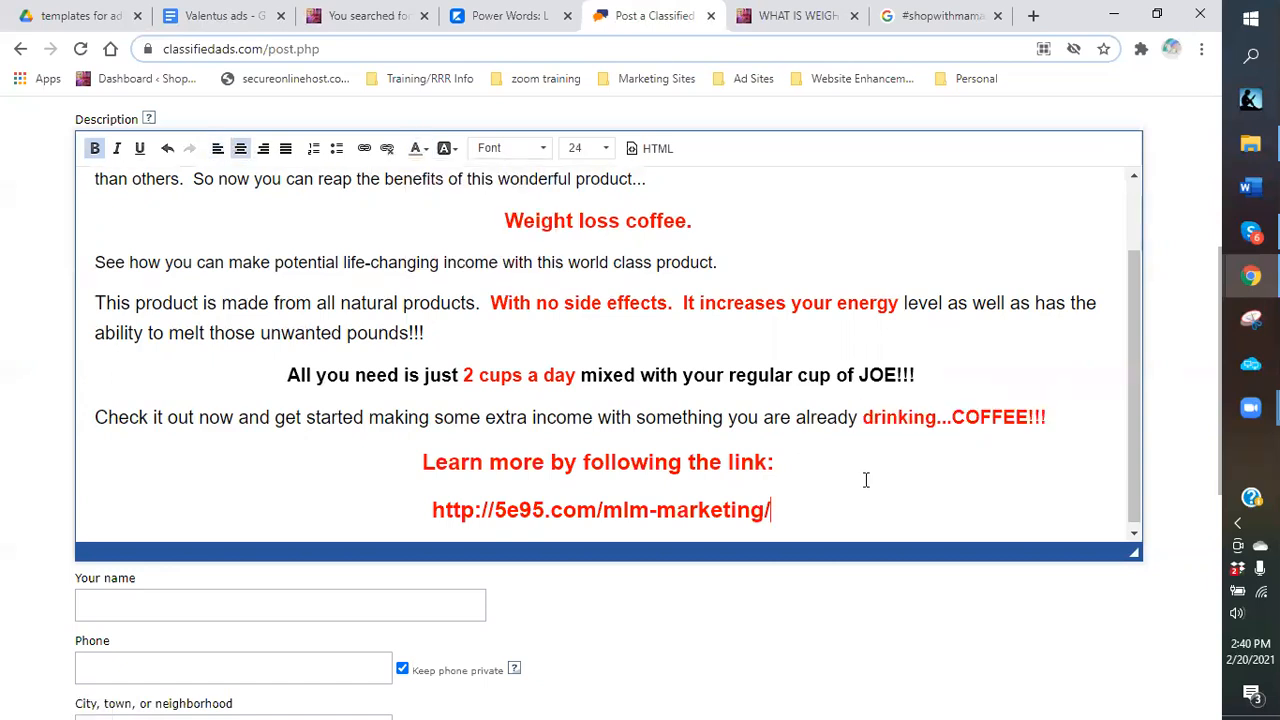
scroll(684, 424, up, 1)
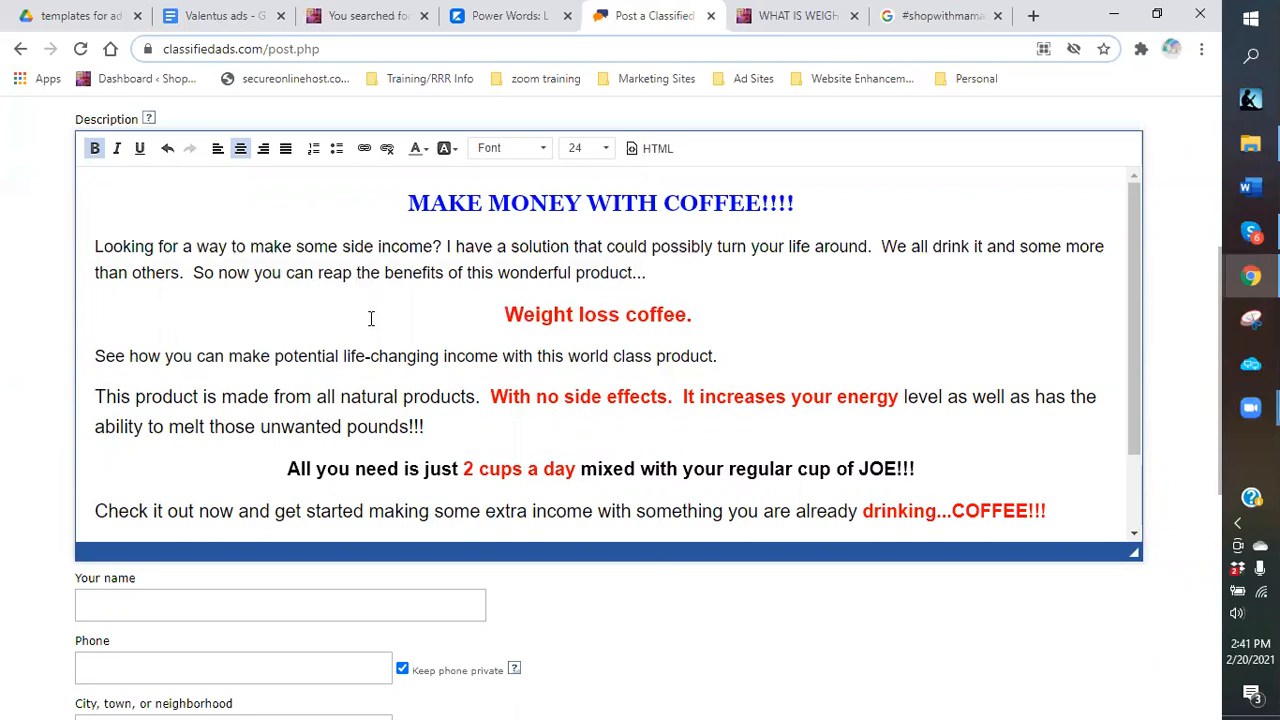
scroll(456, 330, down, 1)
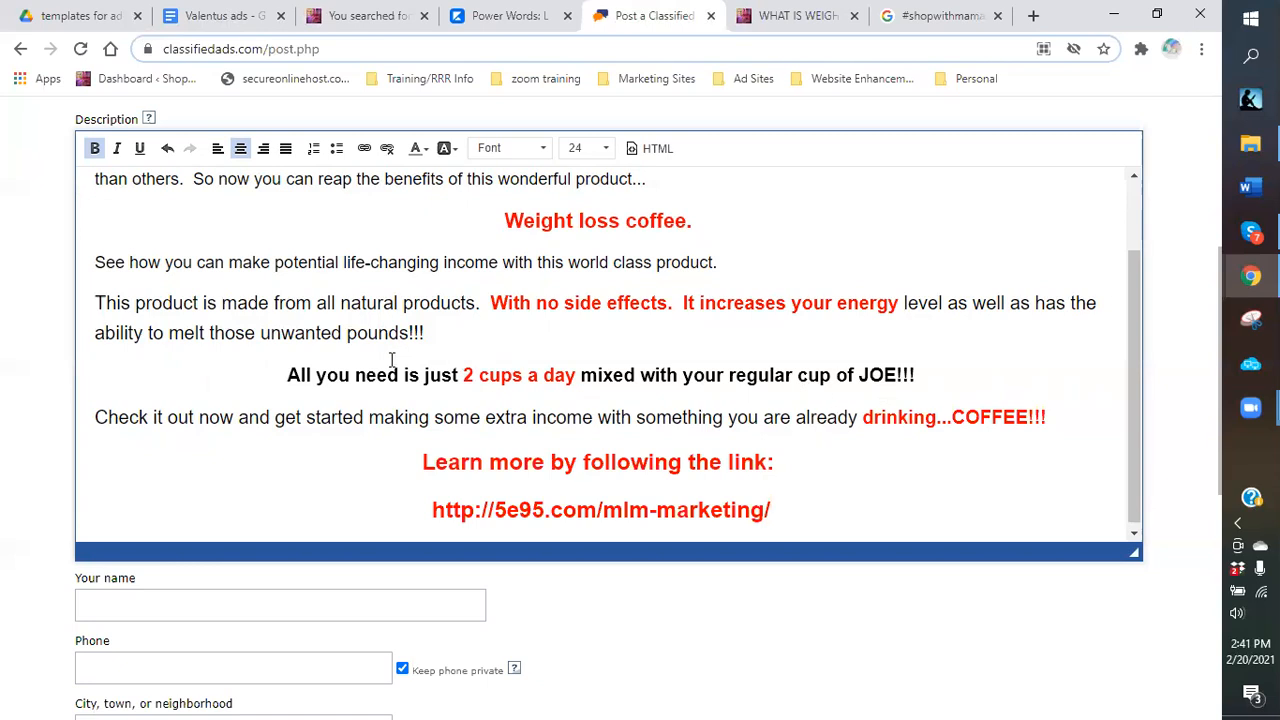
Fill in the poster's name from the saved autofill suggestion and enter the contact phone number.
scroll(391, 360, up, 1)
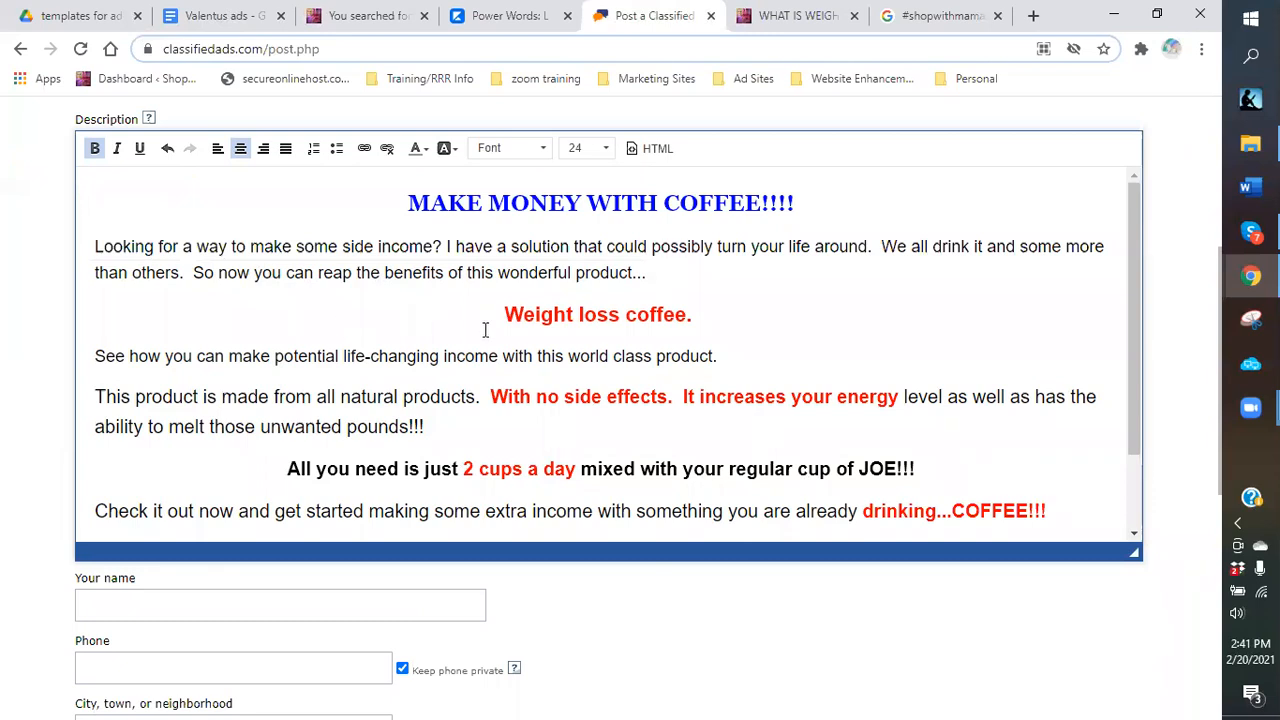
scroll(485, 330, down, 1)
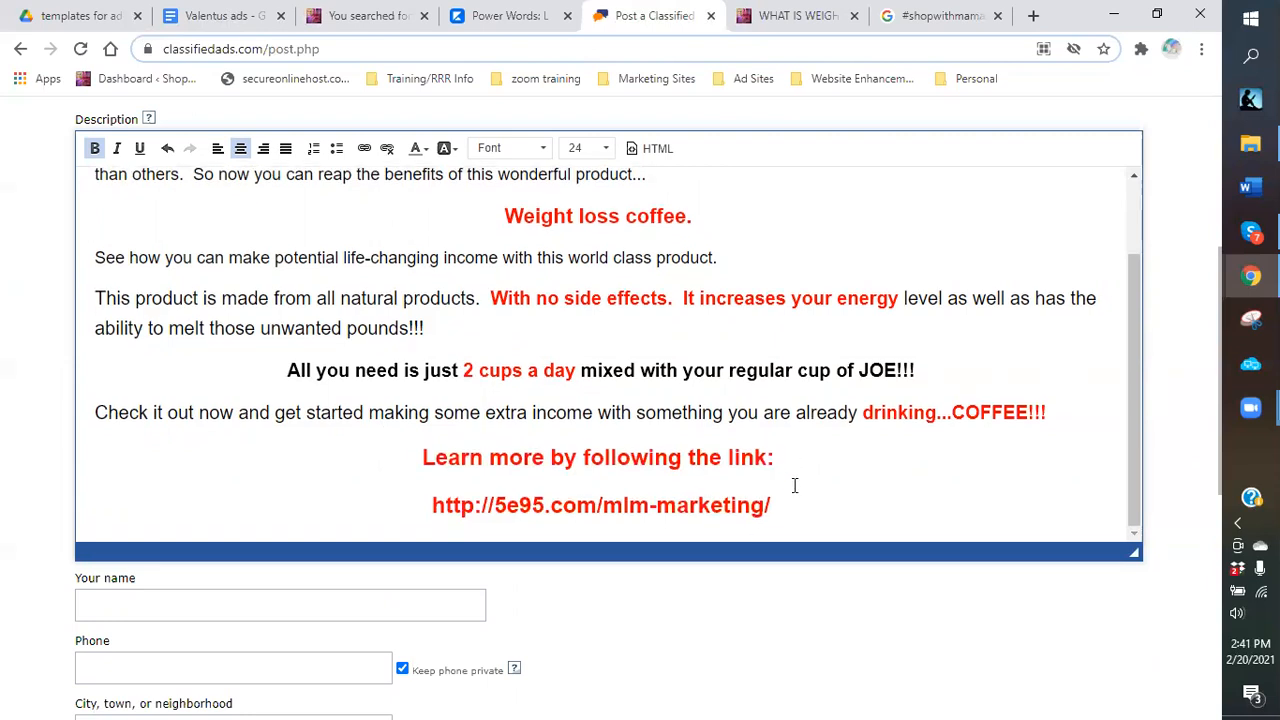
scroll(563, 349, down, 2)
click(251, 425)
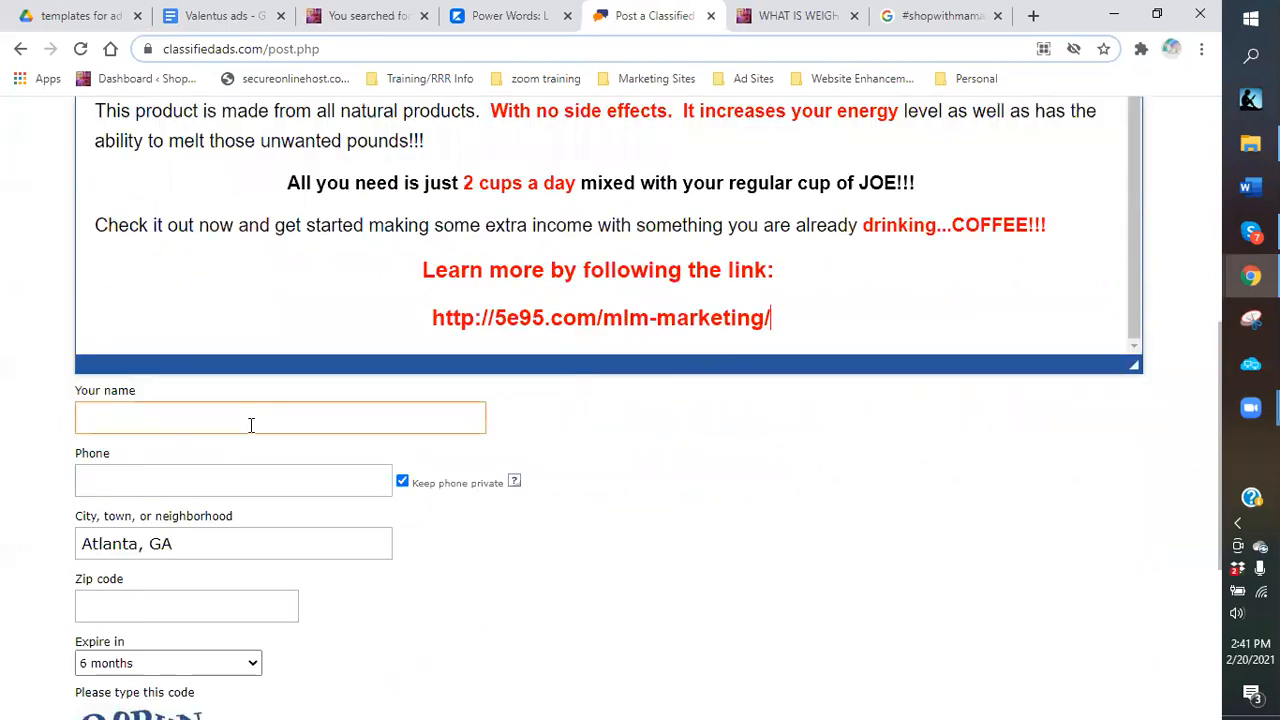
click(251, 422)
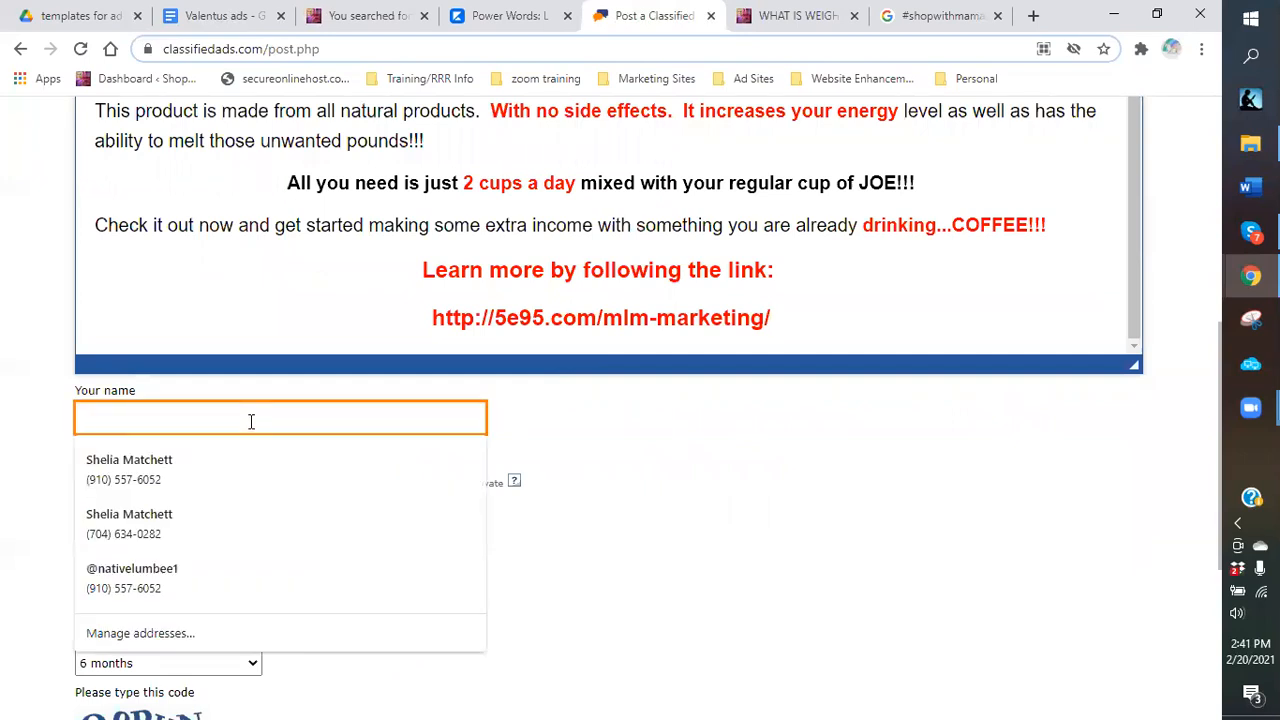
text(shop)
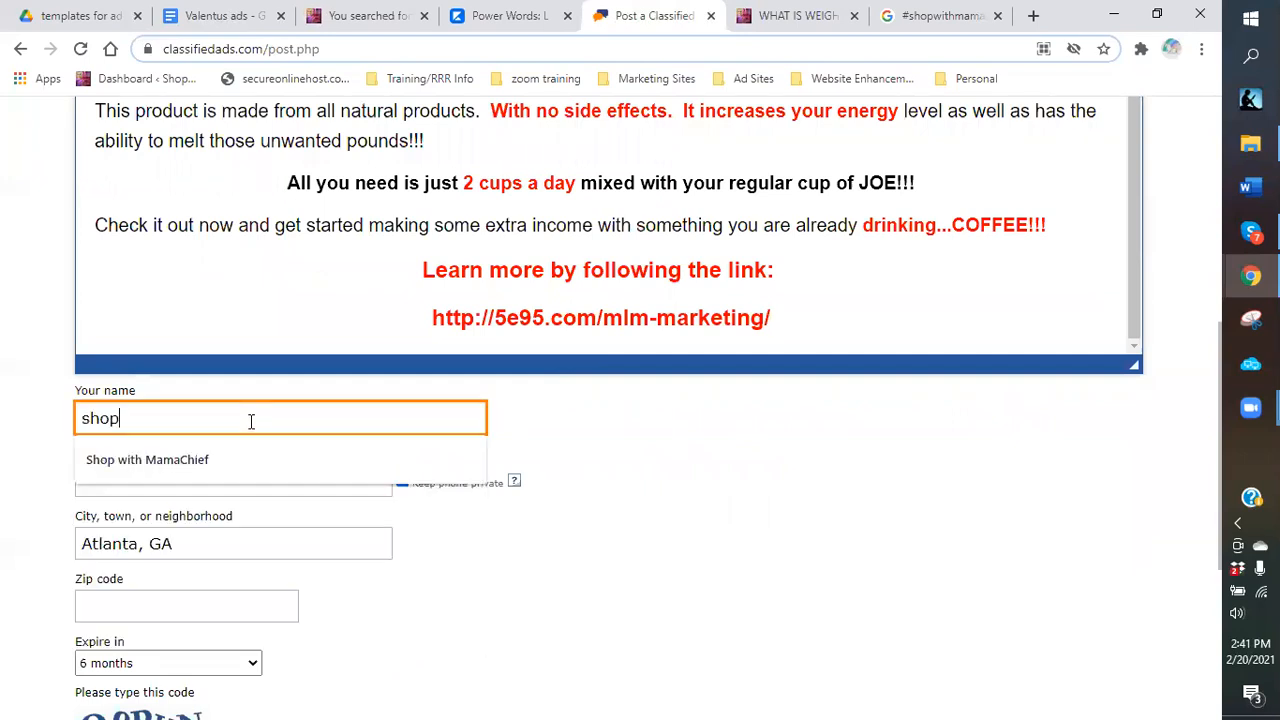
click(186, 455)
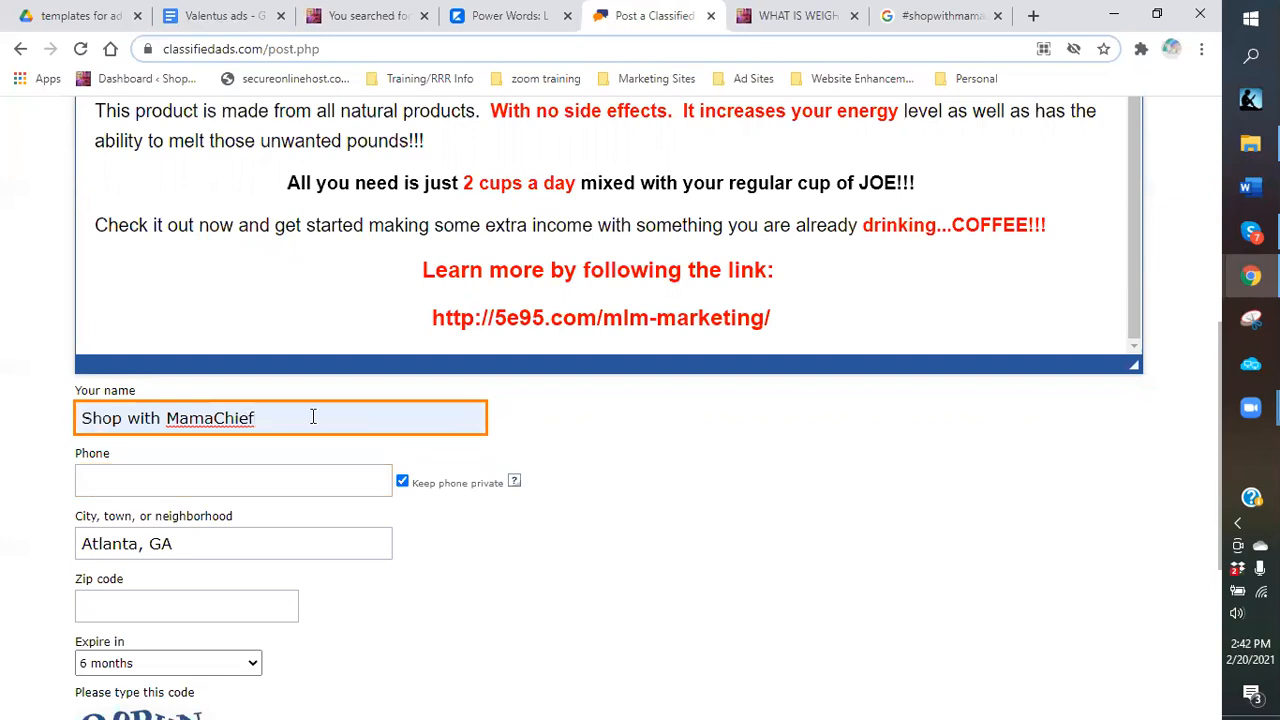
click(219, 487)
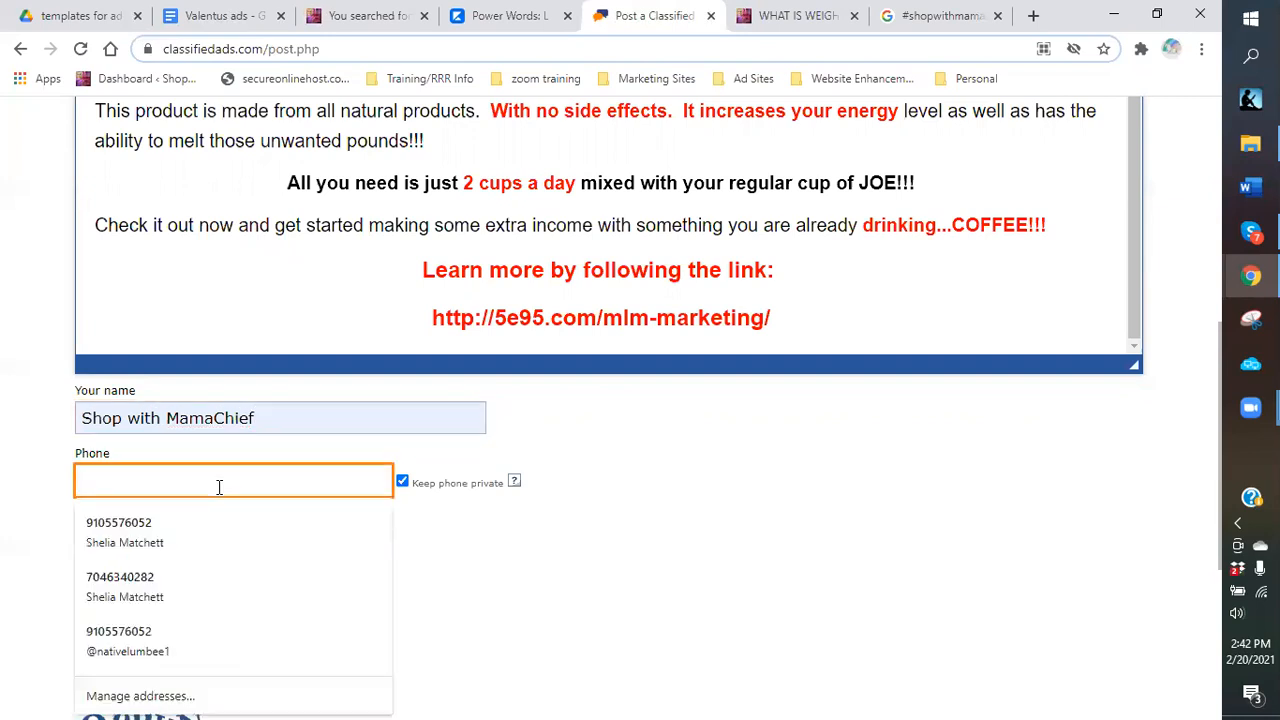
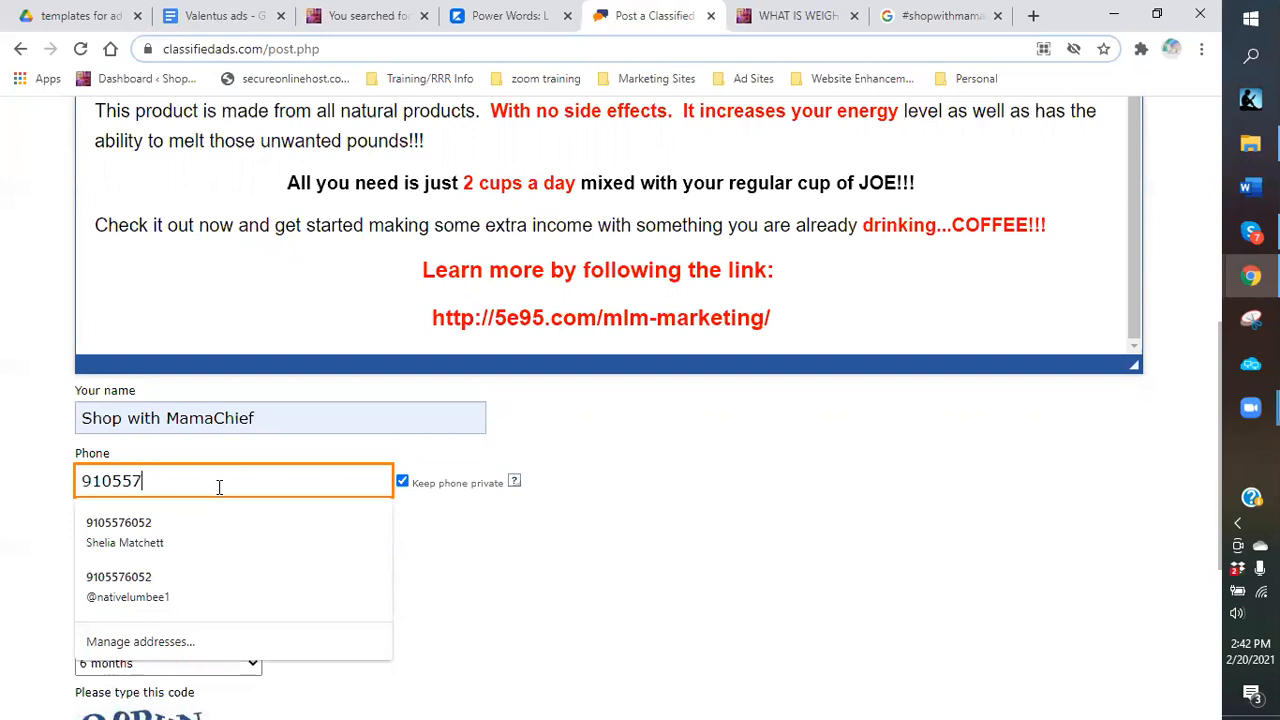
click(505, 548)
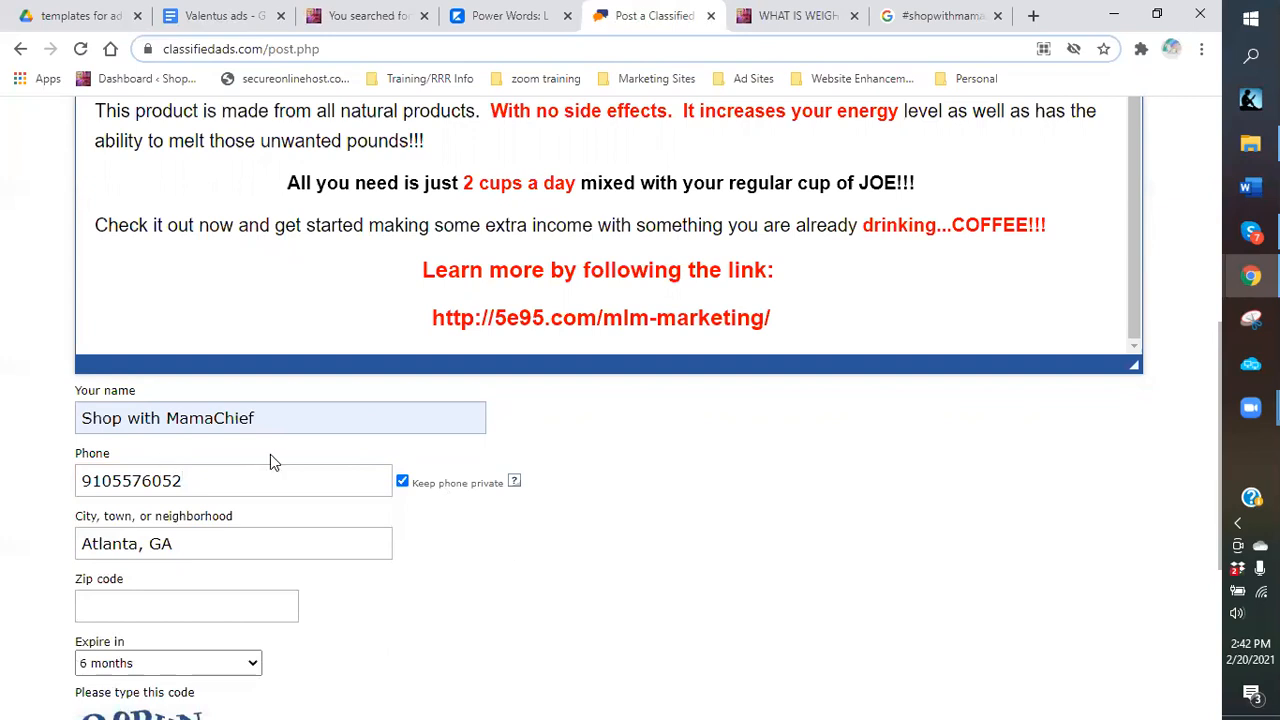
Keep Atlanta, GA as the city and confirm the ad expires in 6 months.
click(199, 542)
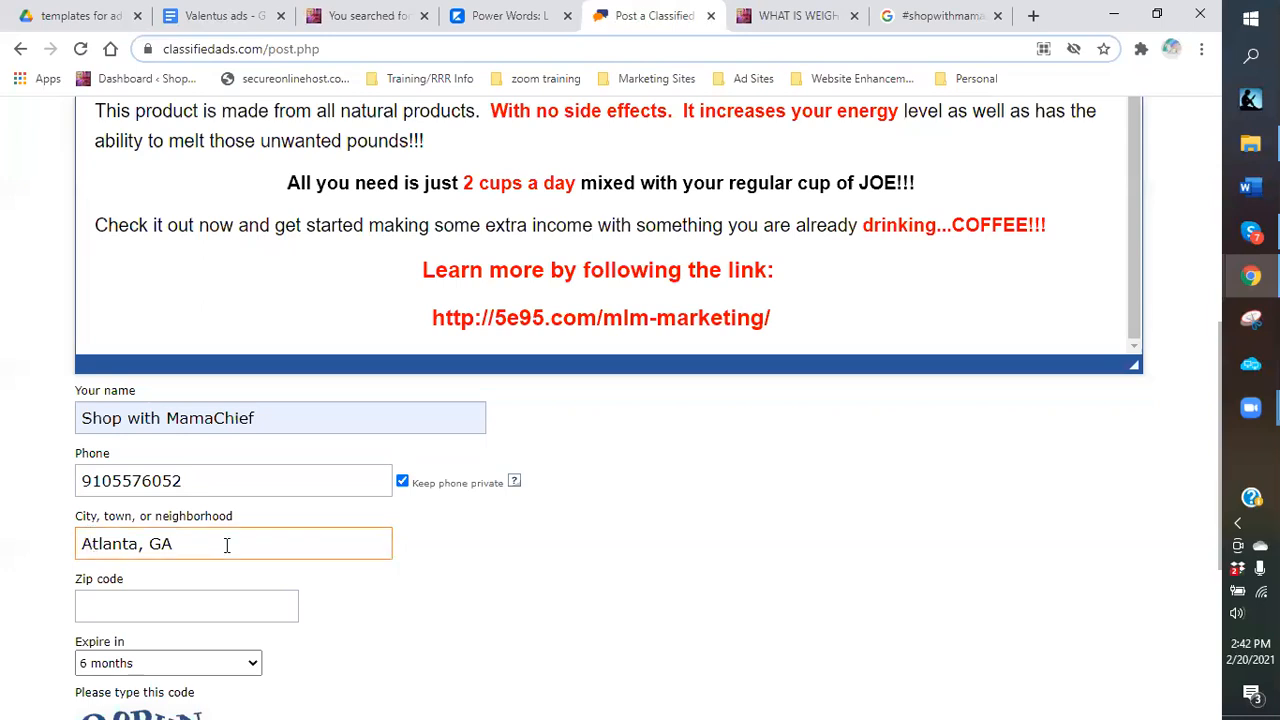
click(268, 525)
scroll(240, 497, down, 2)
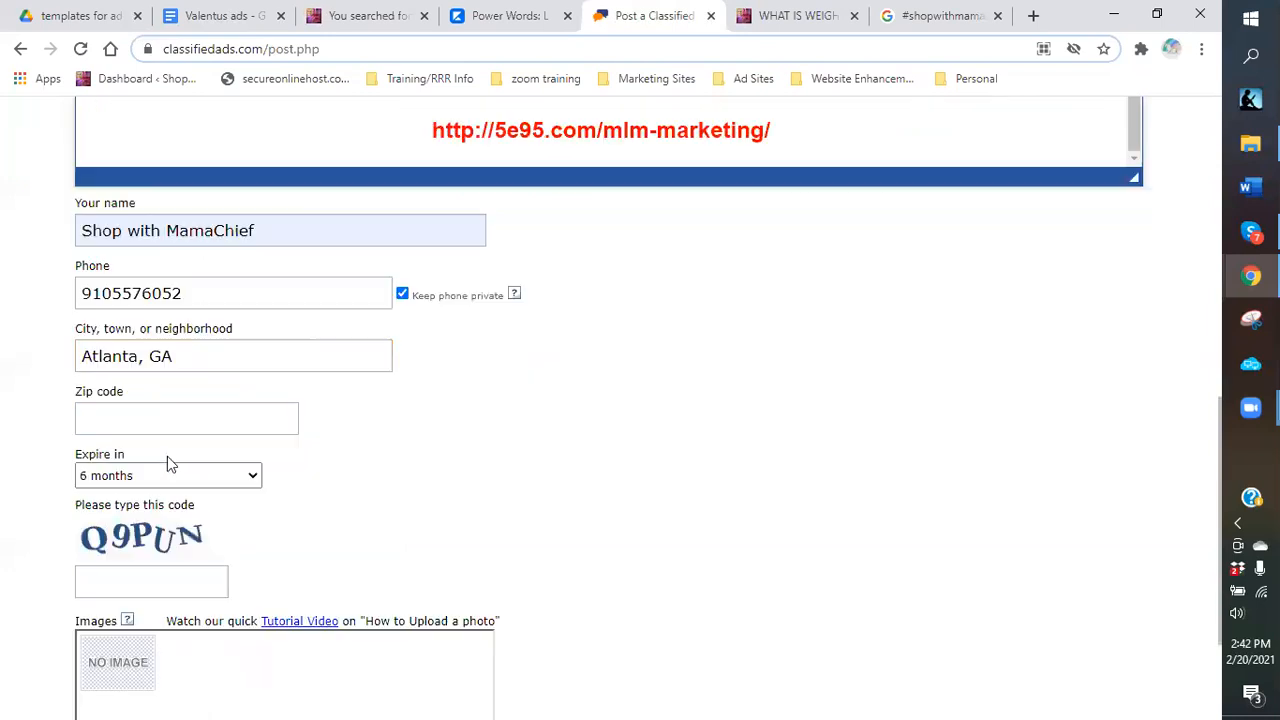
click(116, 425)
click(216, 358)
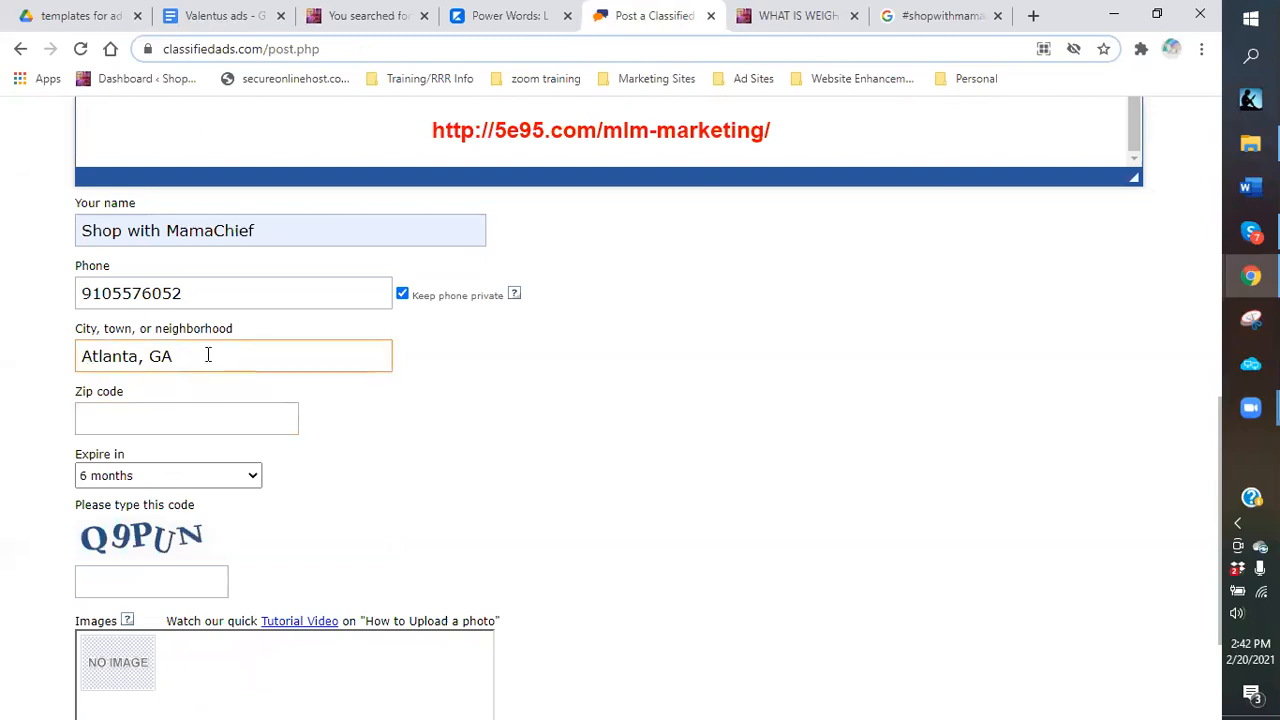
click(118, 462)
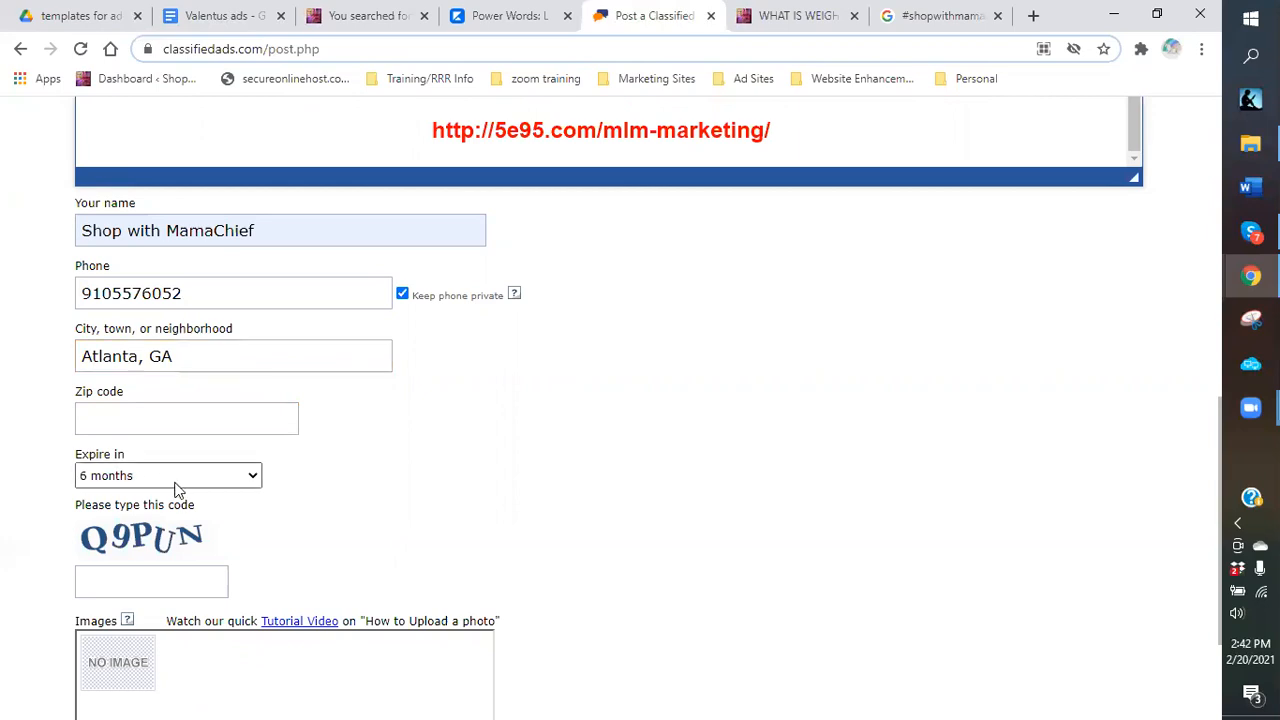
Enter the captcha security code.
scroll(148, 393, down, 2)
click(148, 393)
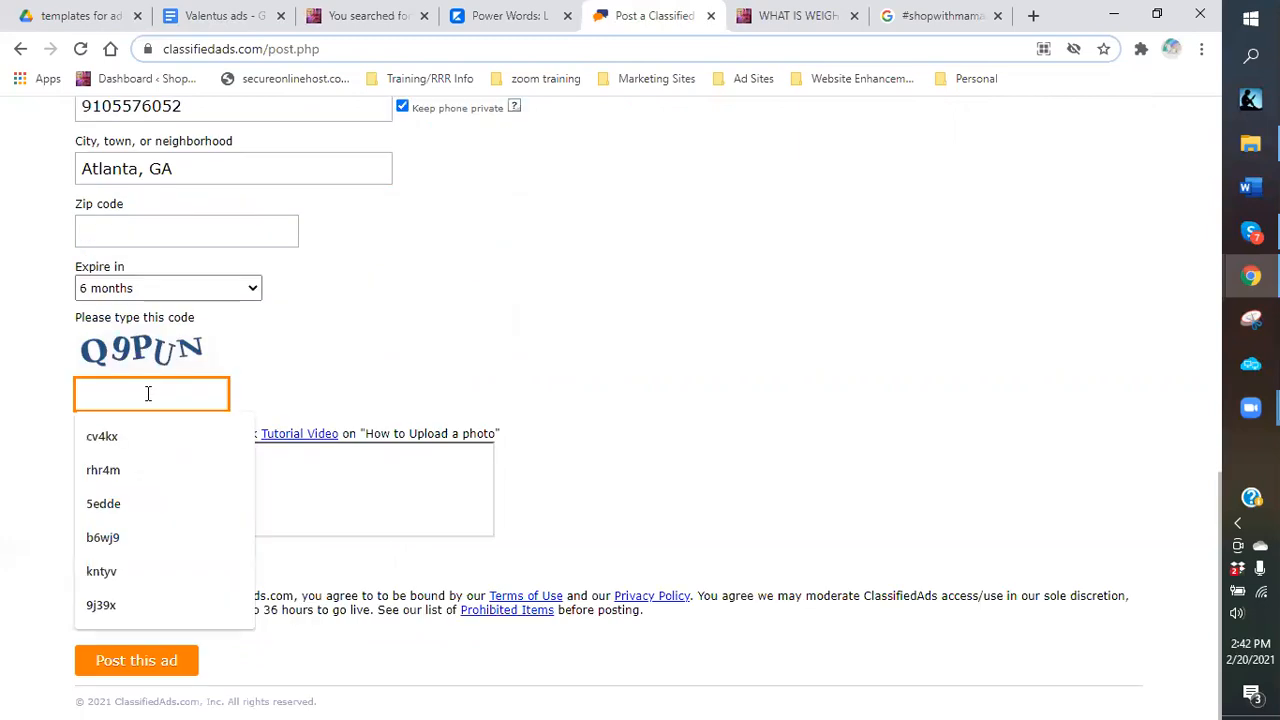
text(q9p)
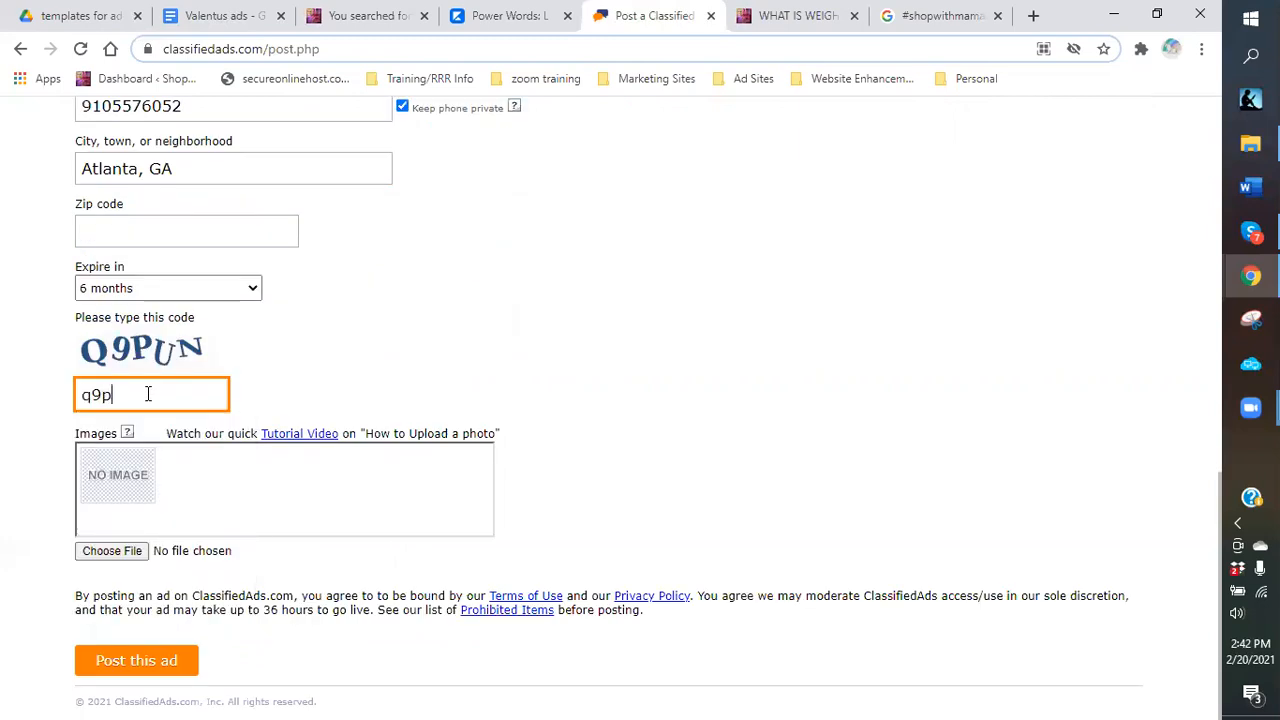
text(un)
Attach the coffee images, including 'Coffee and Weight Loss...The Perfect Combination' and 'COFFEE AND WEIGHT LOSS'.
click(108, 551)
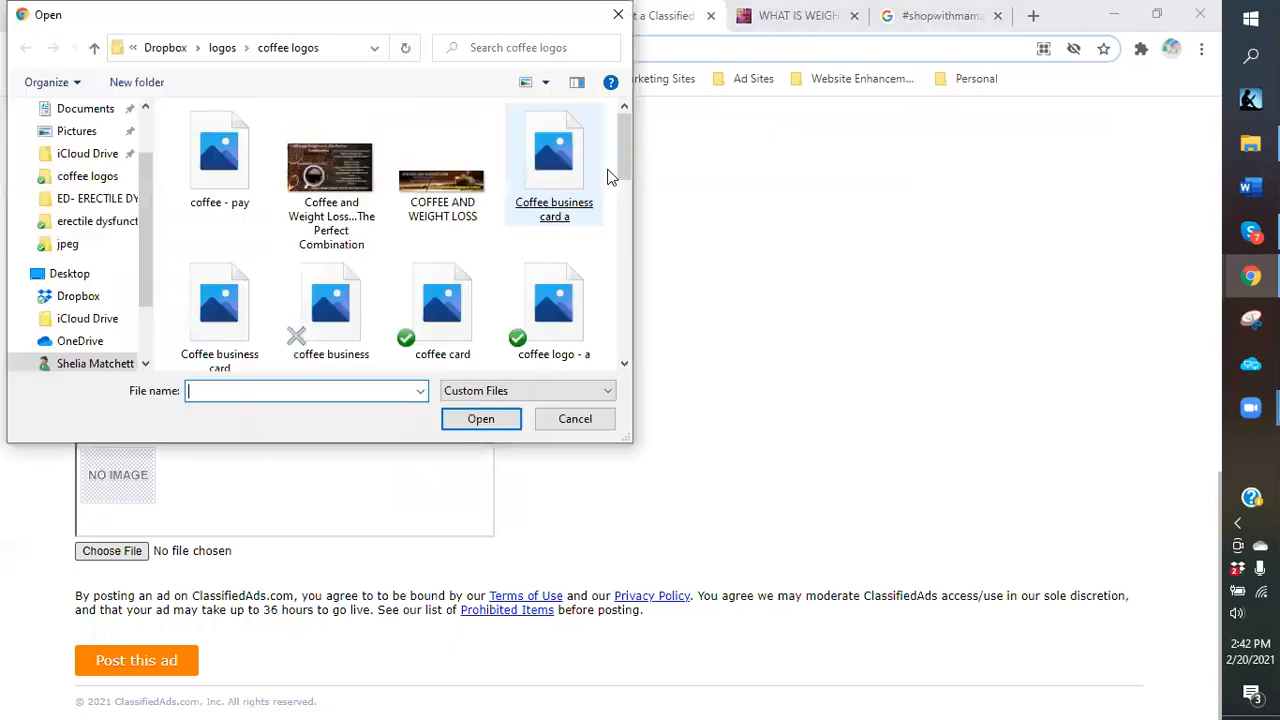
drag(620, 161, 619, 163)
scroll(620, 170, down, 5)
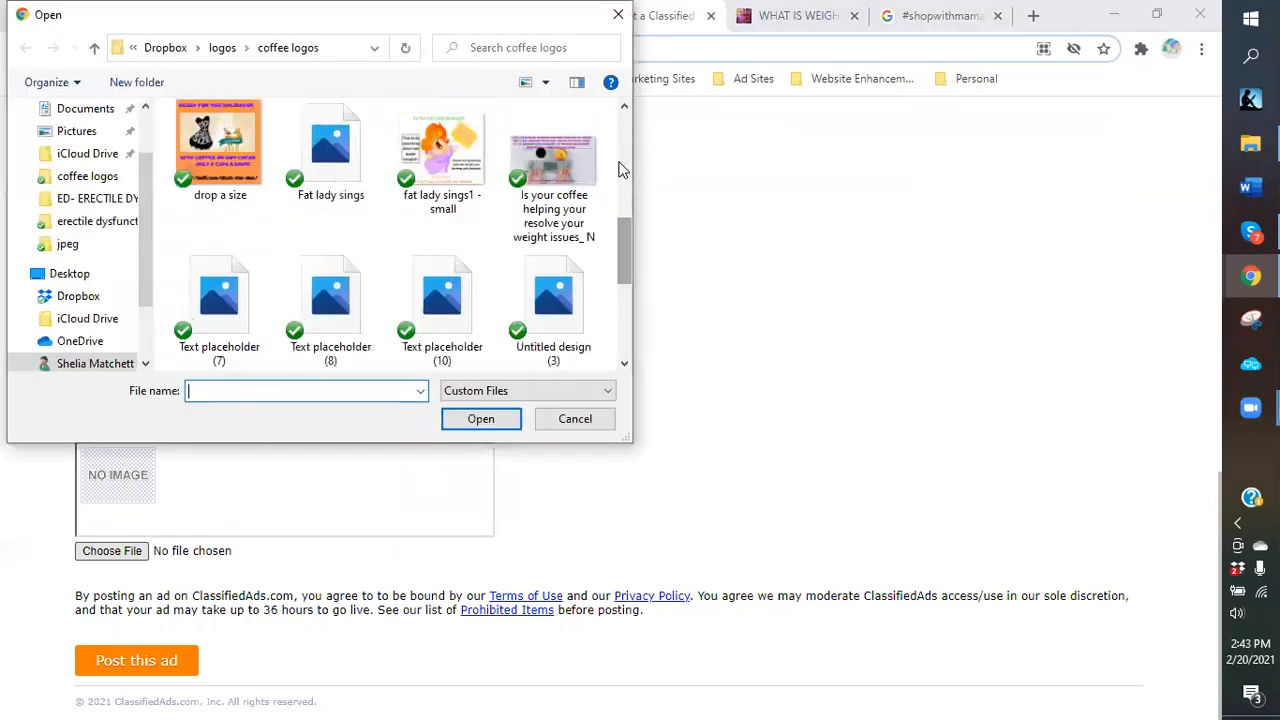
scroll(609, 170, down, 2)
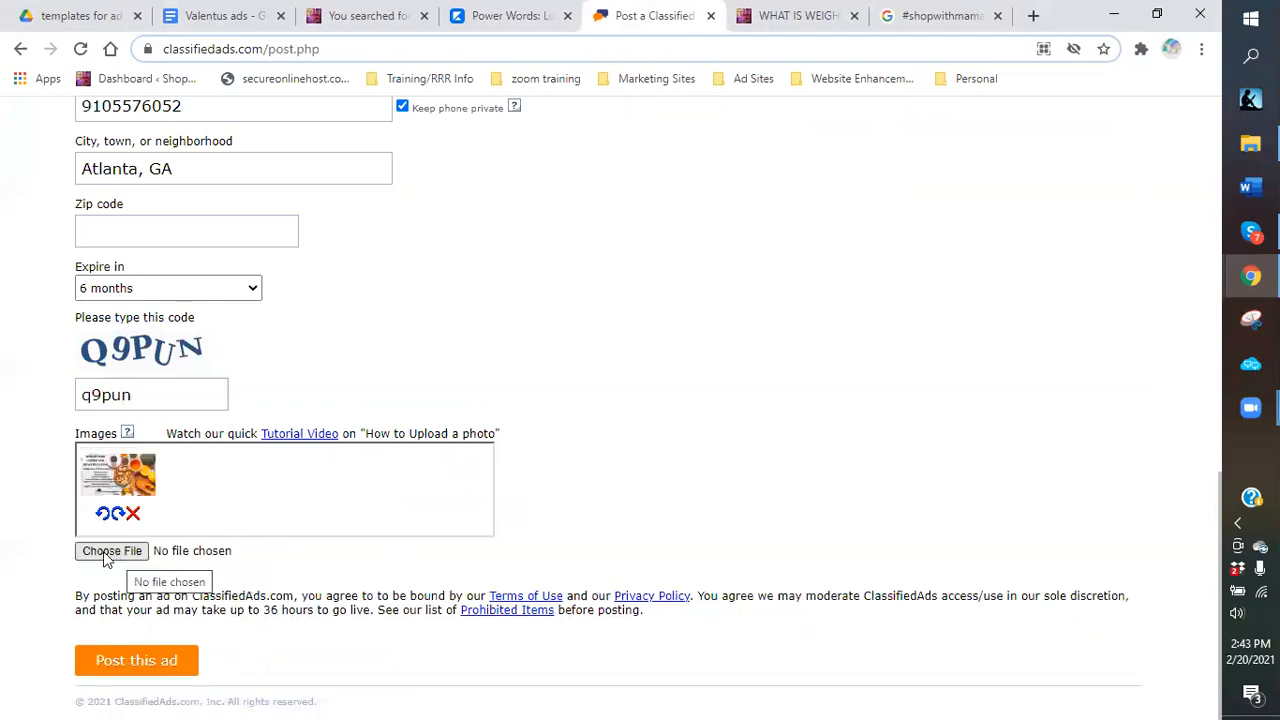
click(108, 556)
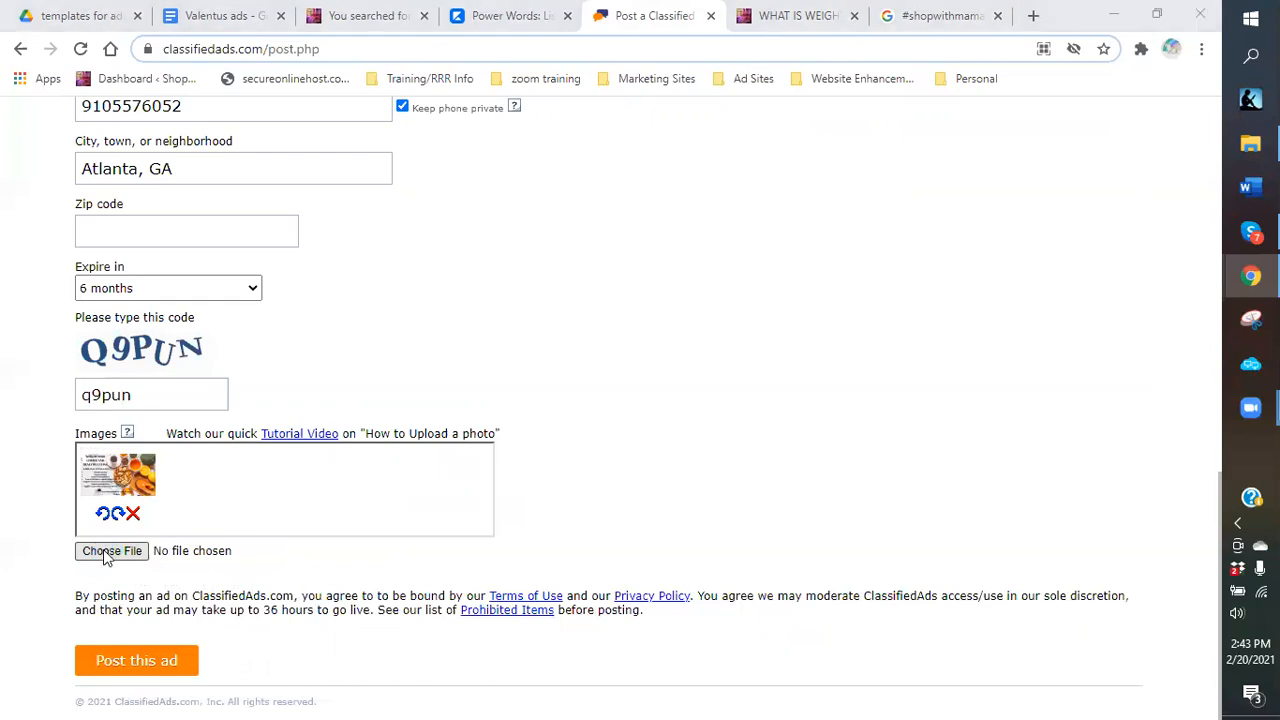
double_click(362, 171)
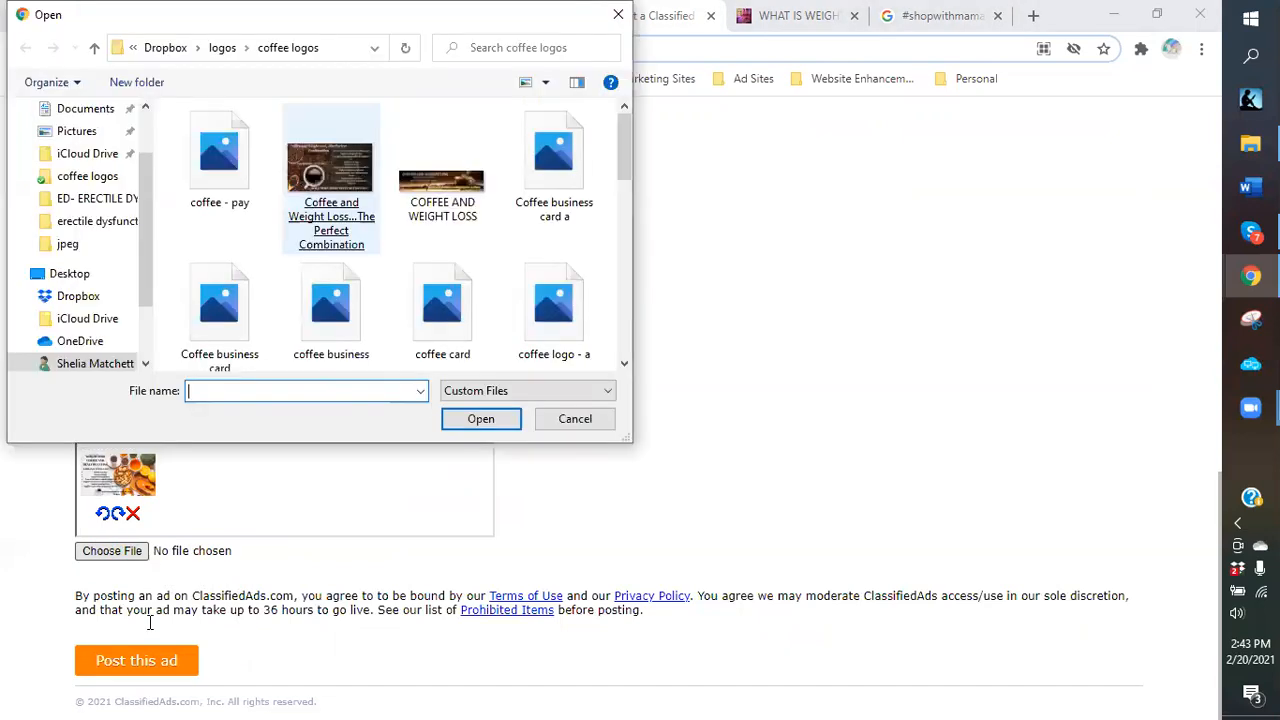
click(110, 551)
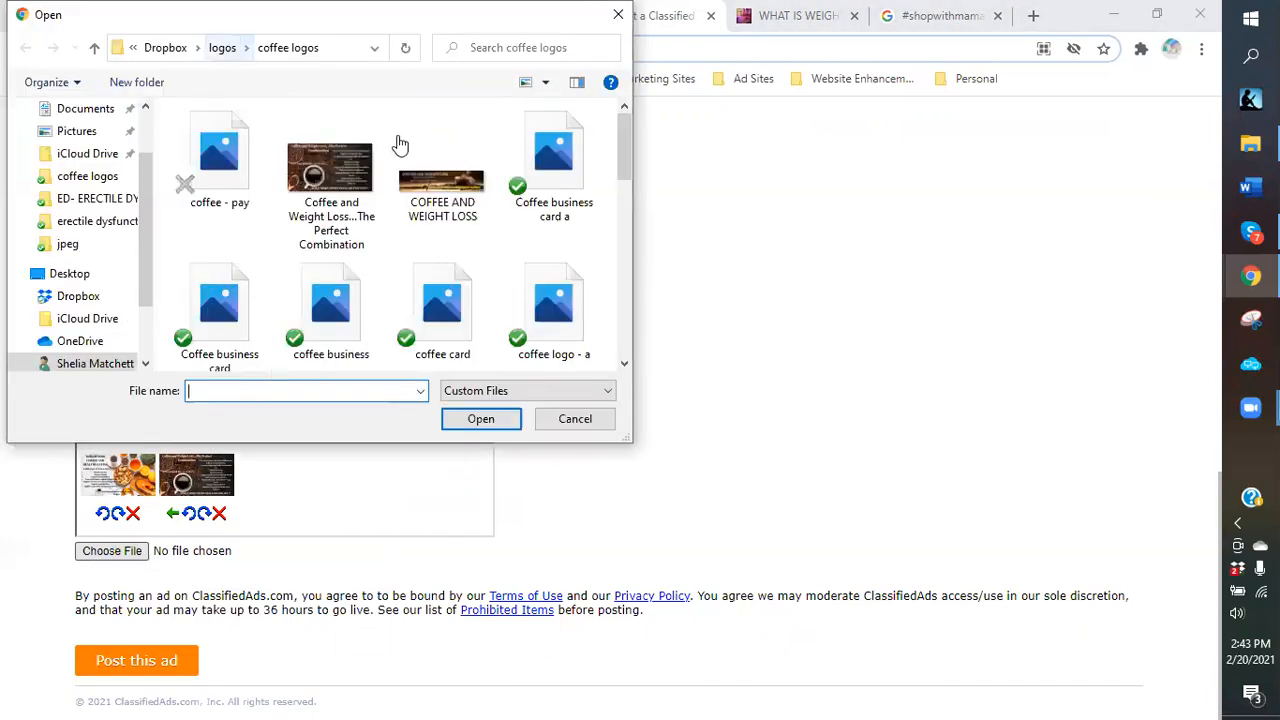
double_click(445, 187)
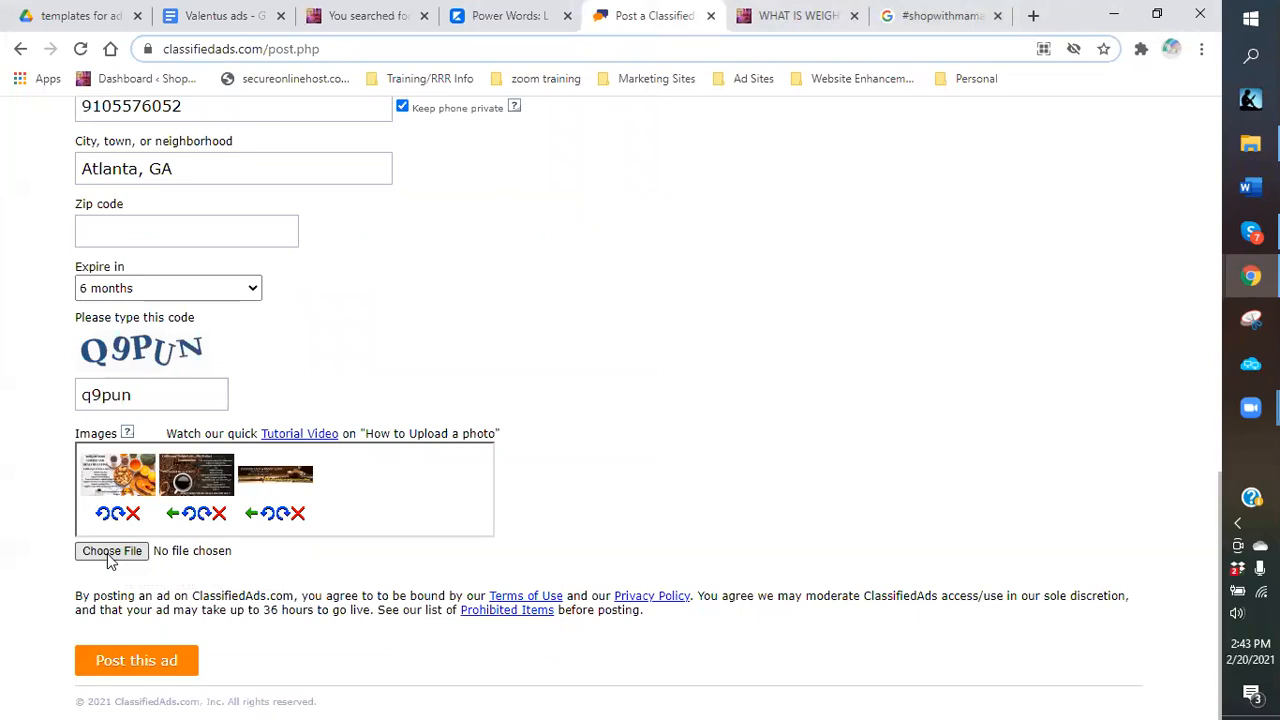
Attach the second BIOHACKING medical-breakthrough image from the logos > nootropics folder.
click(110, 553)
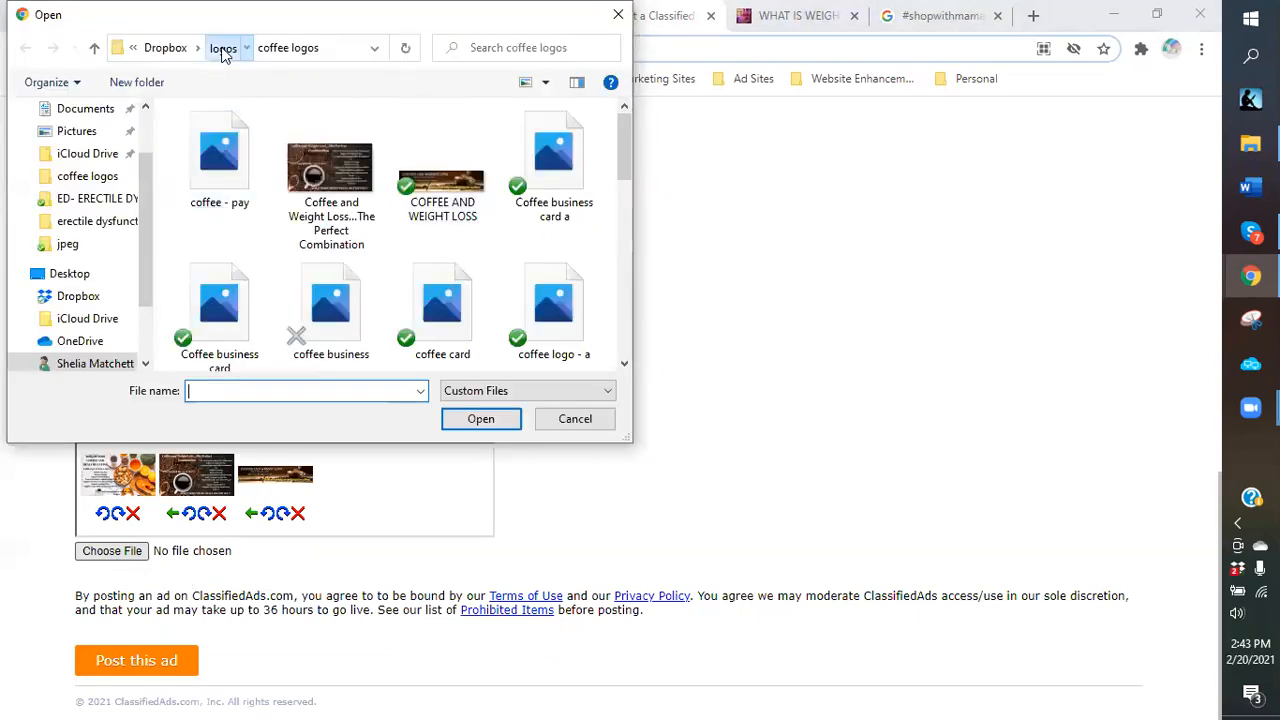
click(223, 48)
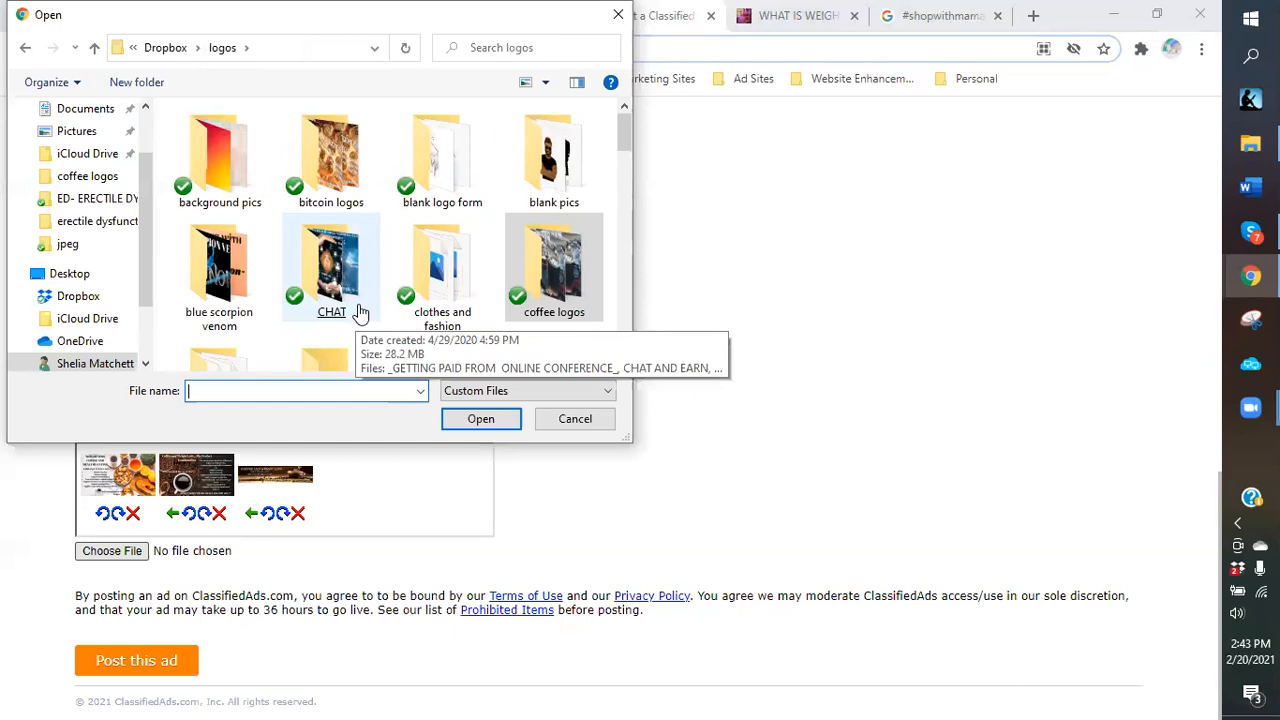
scroll(360, 313, down, 2)
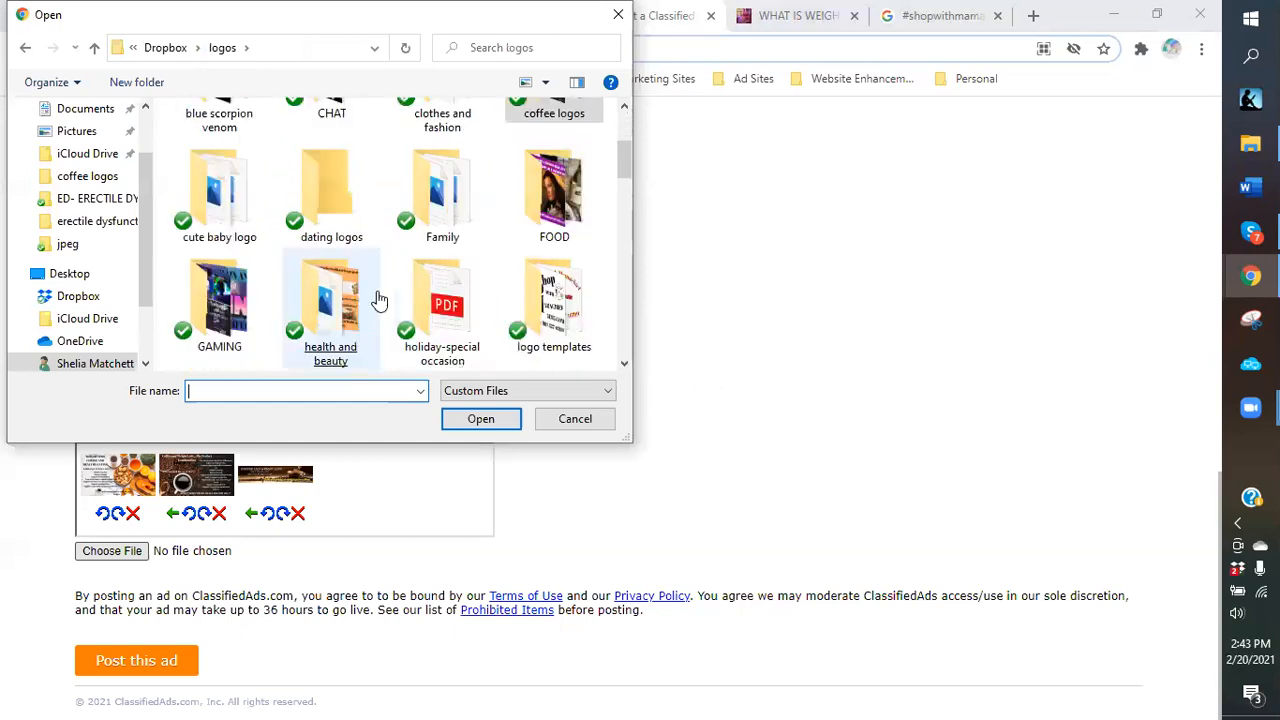
scroll(378, 300, down, 1)
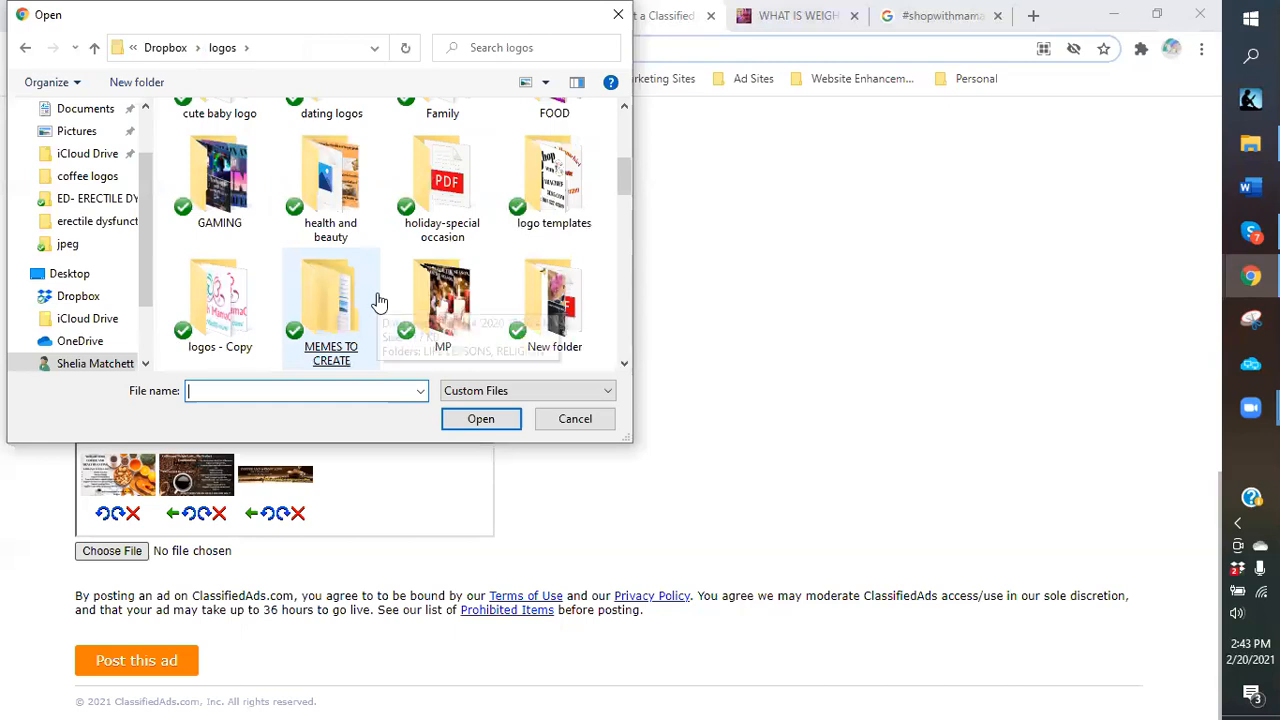
scroll(378, 302, down, 1)
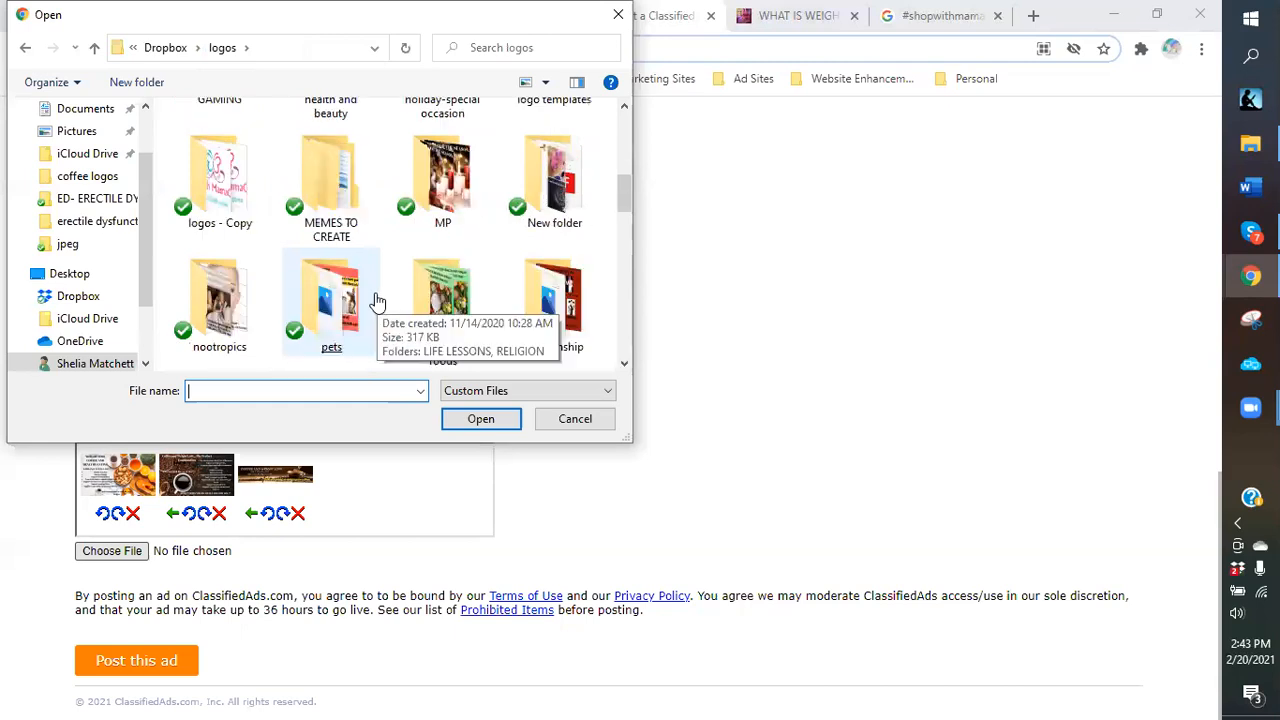
double_click(218, 322)
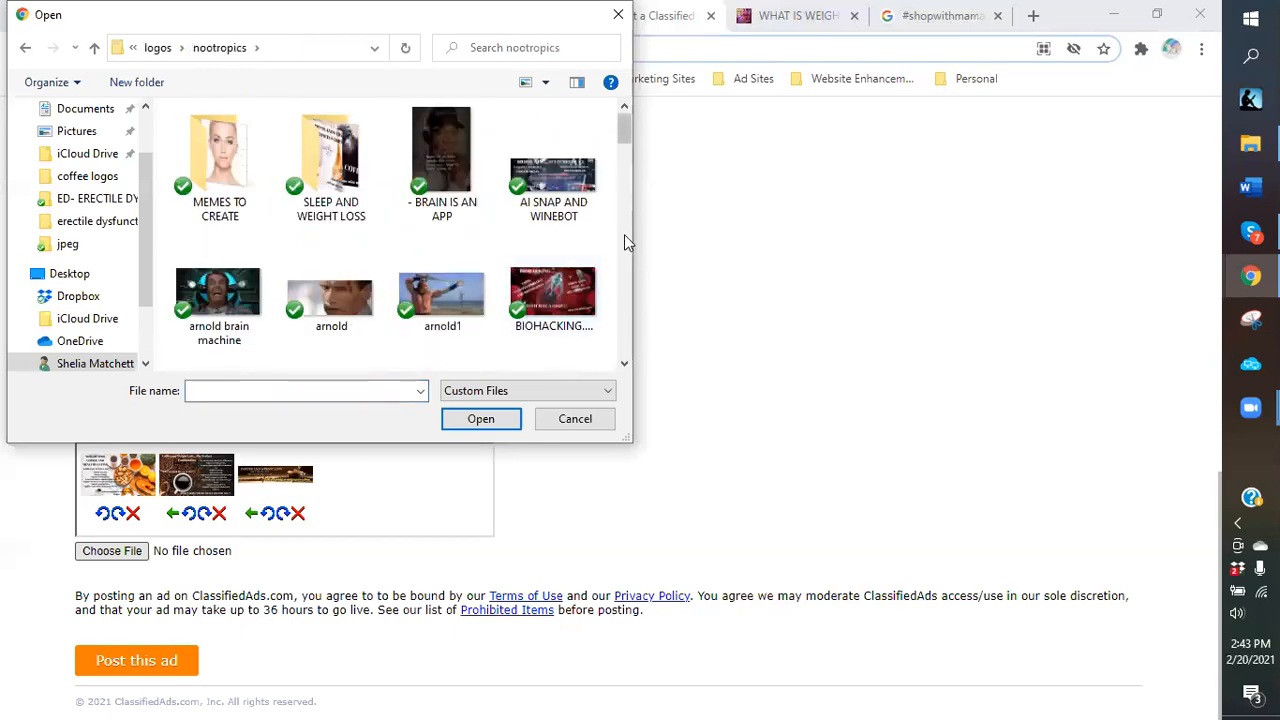
scroll(625, 240, down, 1)
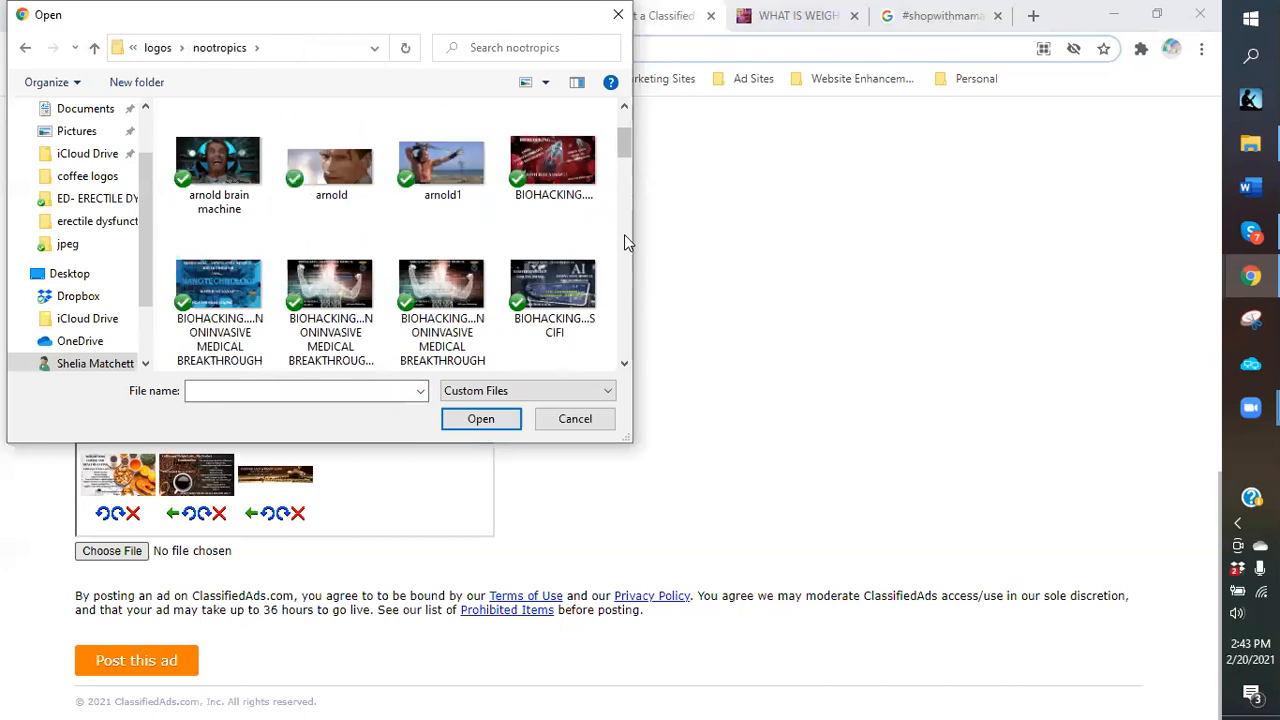
scroll(258, 285, down, 1)
click(256, 282)
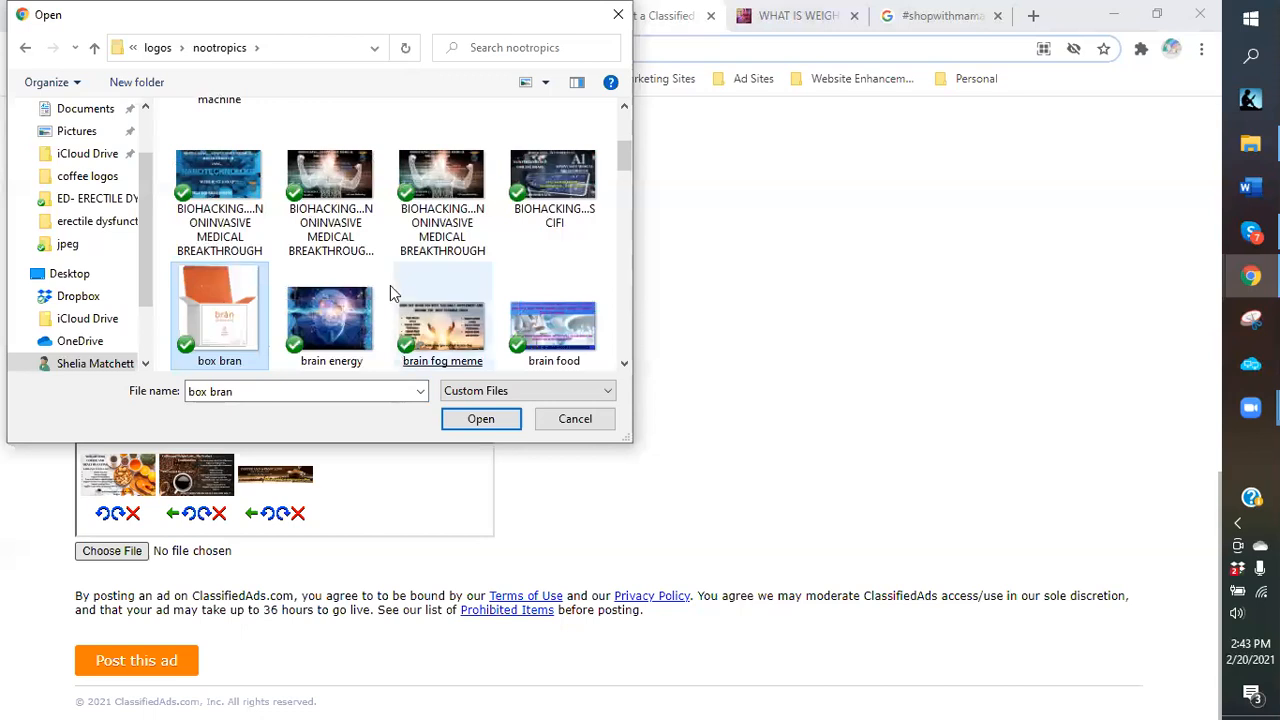
double_click(340, 178)
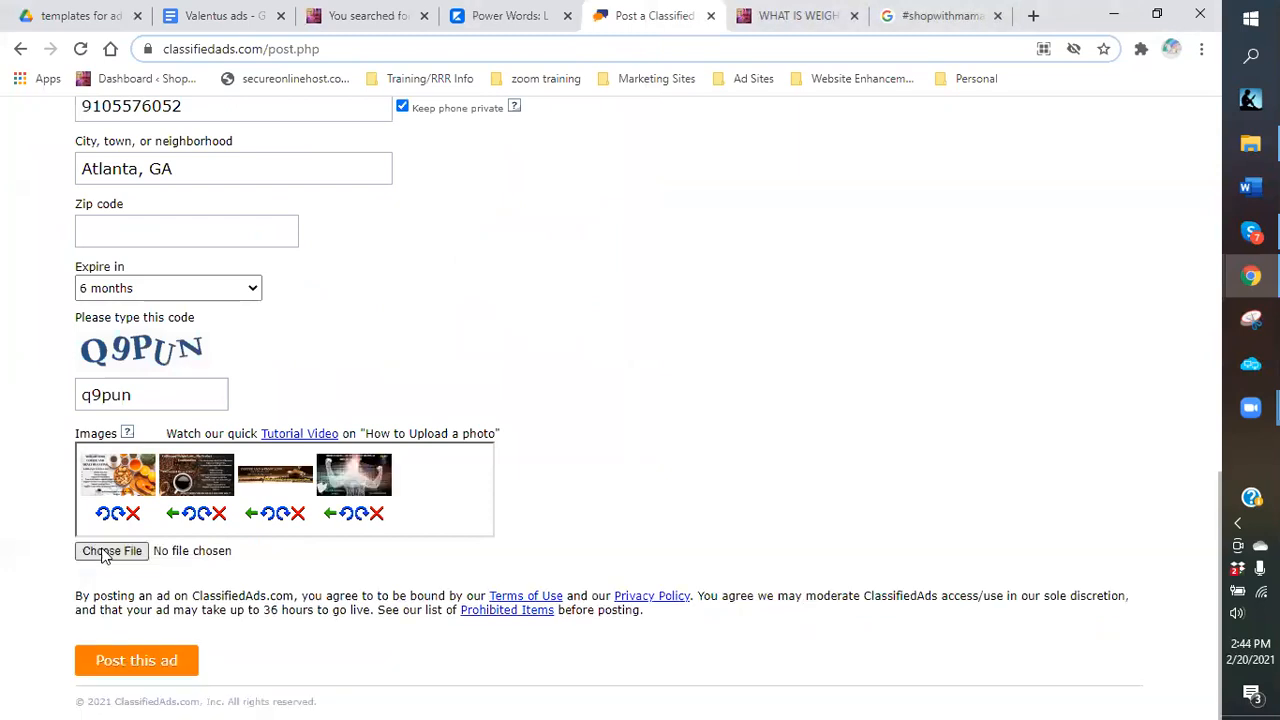
Upload the wine-bottle image from the wine bot logos folder to the ad.
click(105, 551)
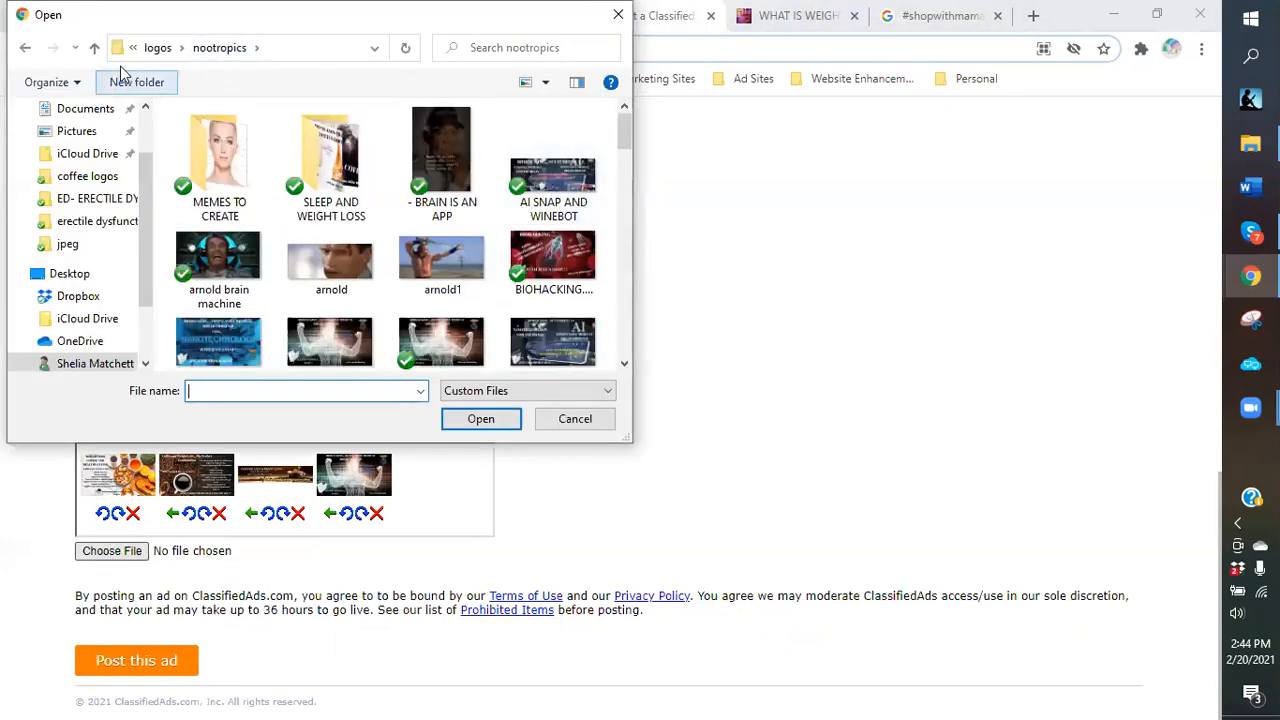
click(158, 48)
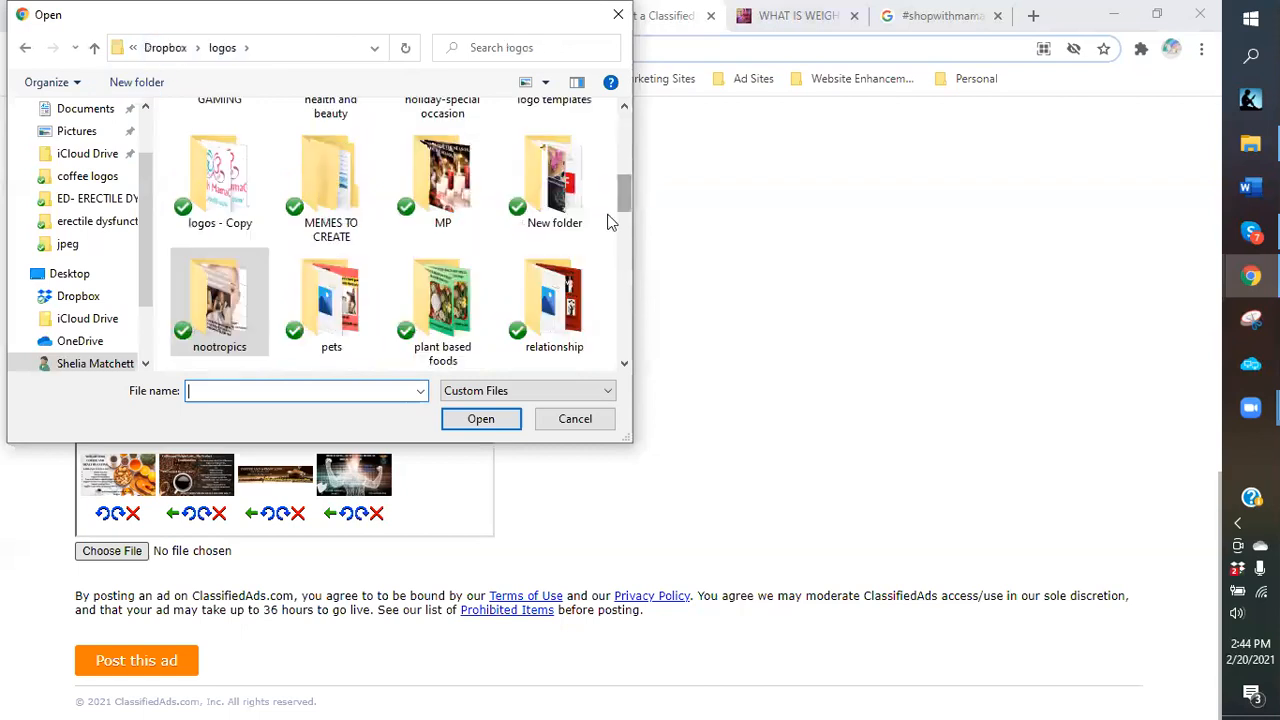
scroll(612, 224, down, 2)
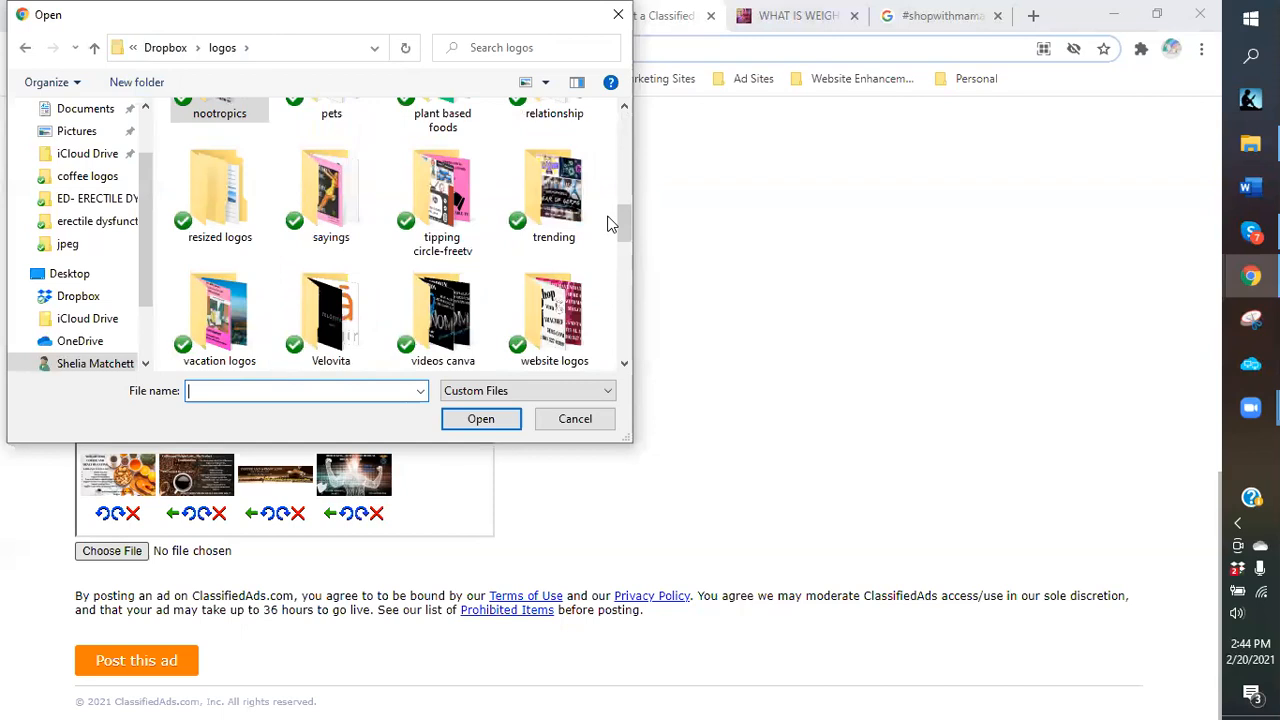
scroll(612, 224, down, 1)
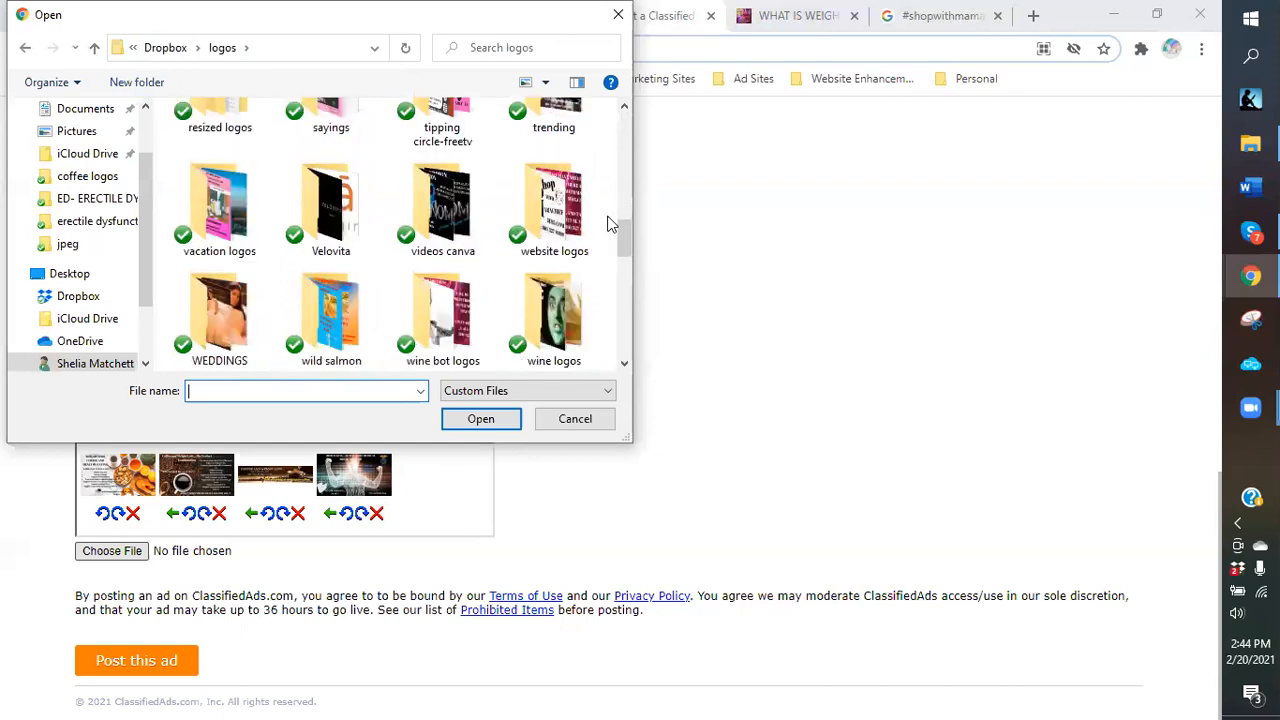
scroll(455, 176, down, 1)
double_click(455, 176)
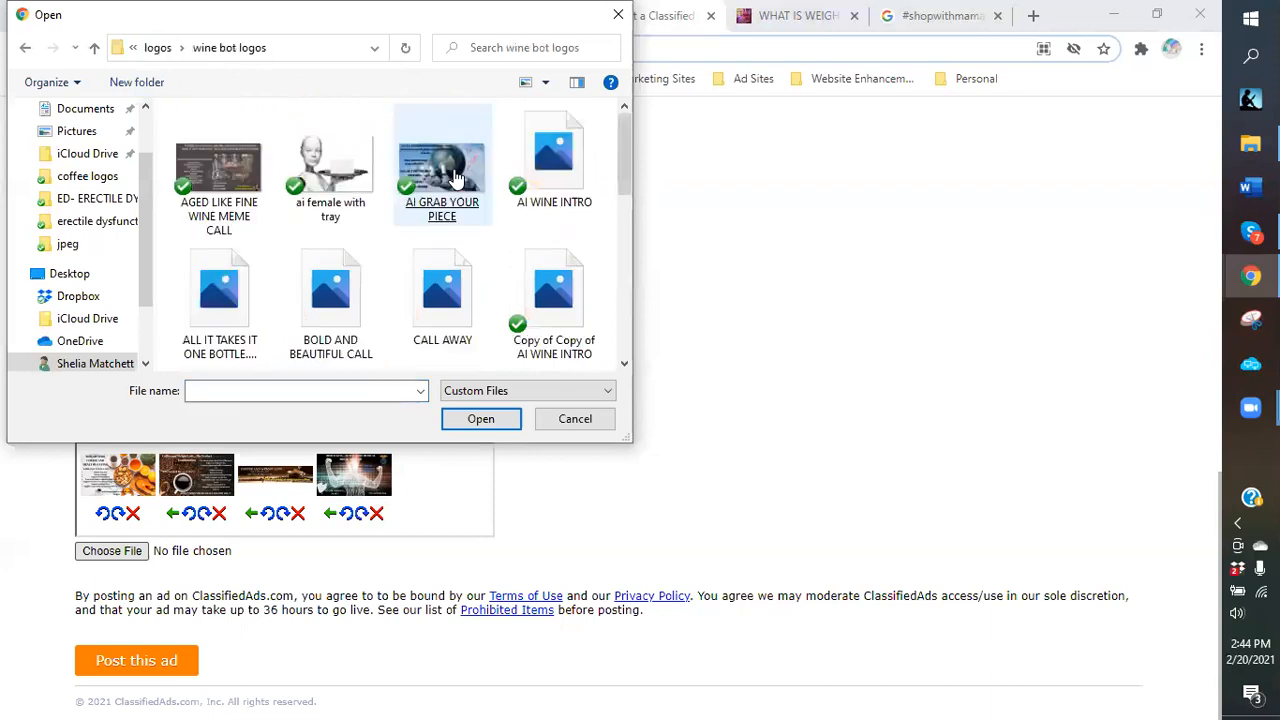
click(455, 176)
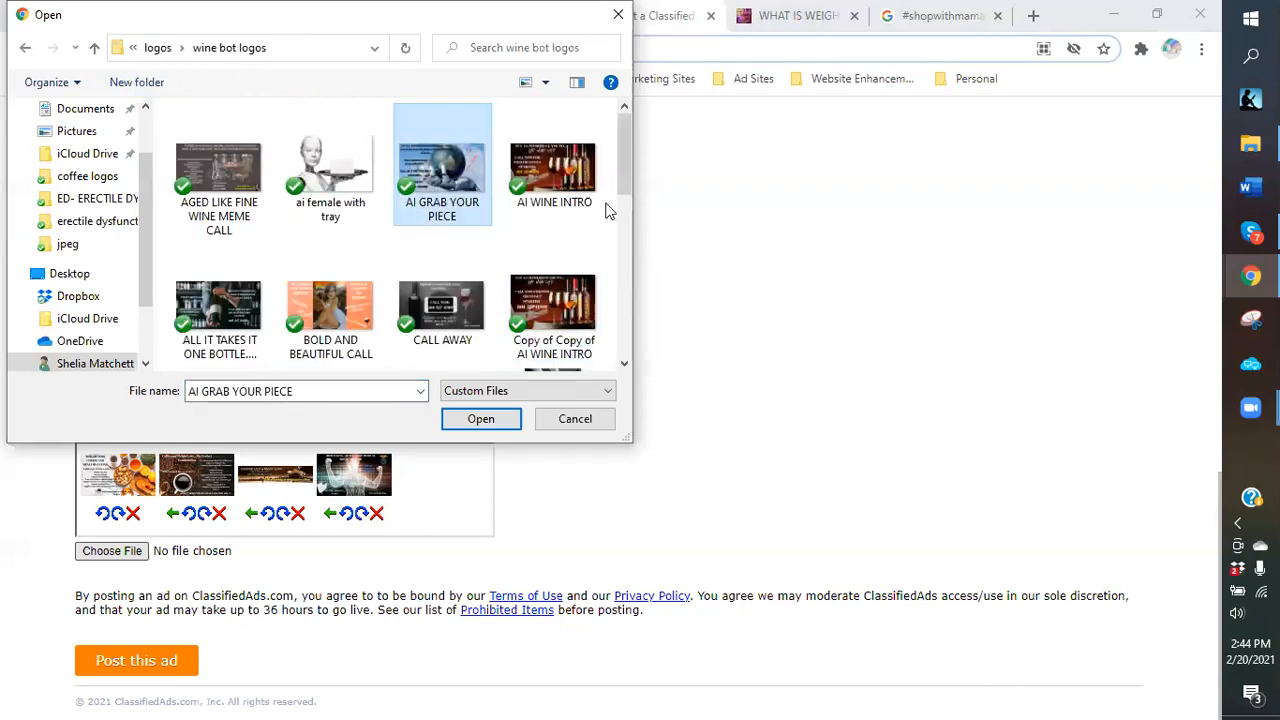
click(567, 194)
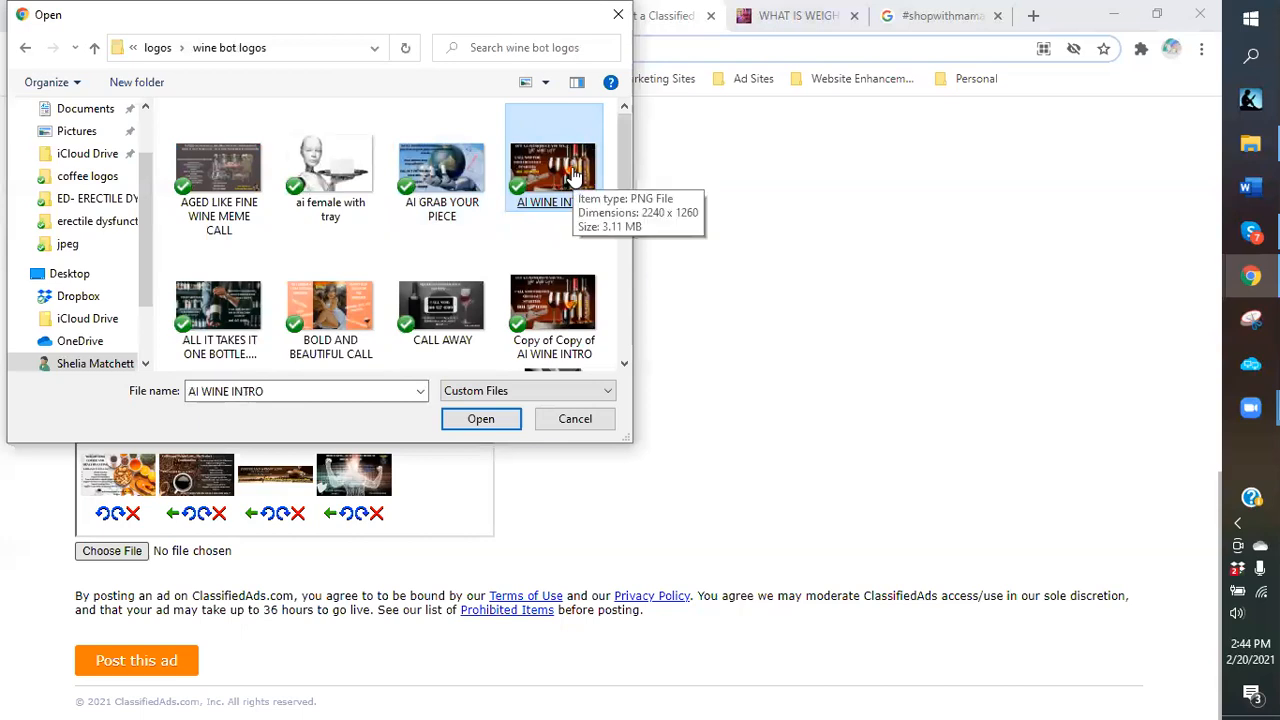
double_click(200, 313)
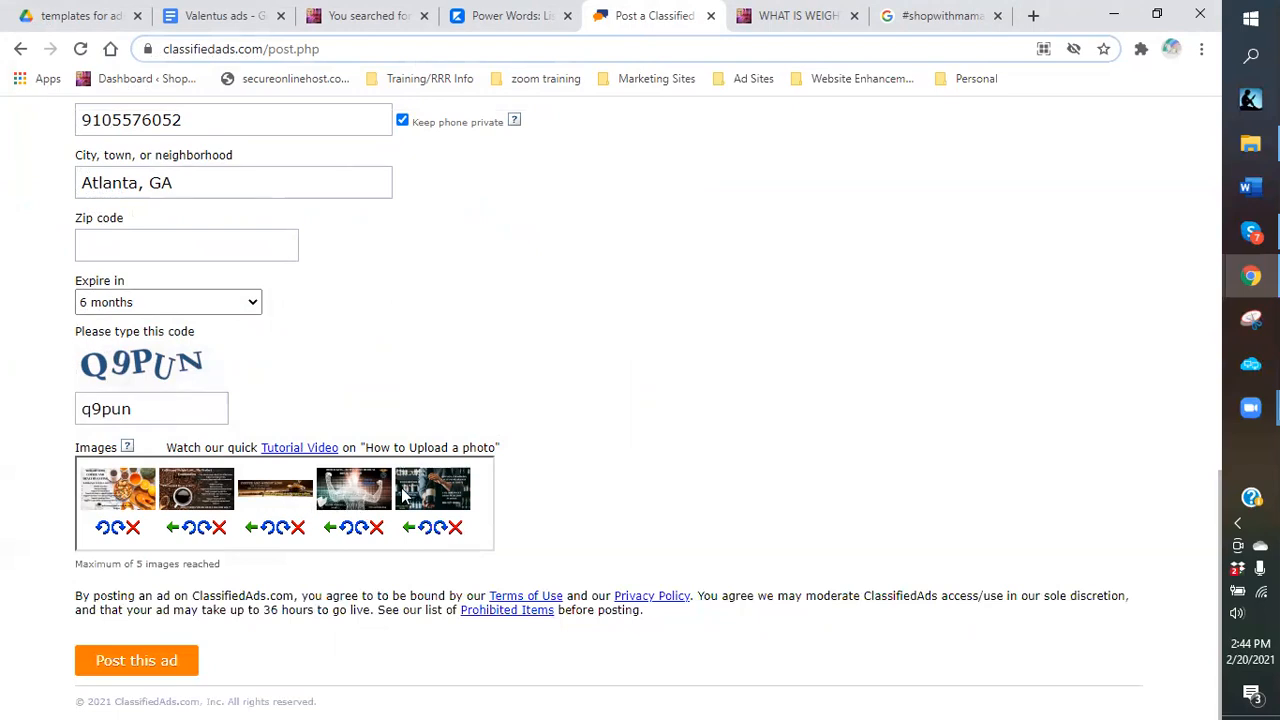
Remove the thin third image from the ad, confirming with OK.
click(297, 530)
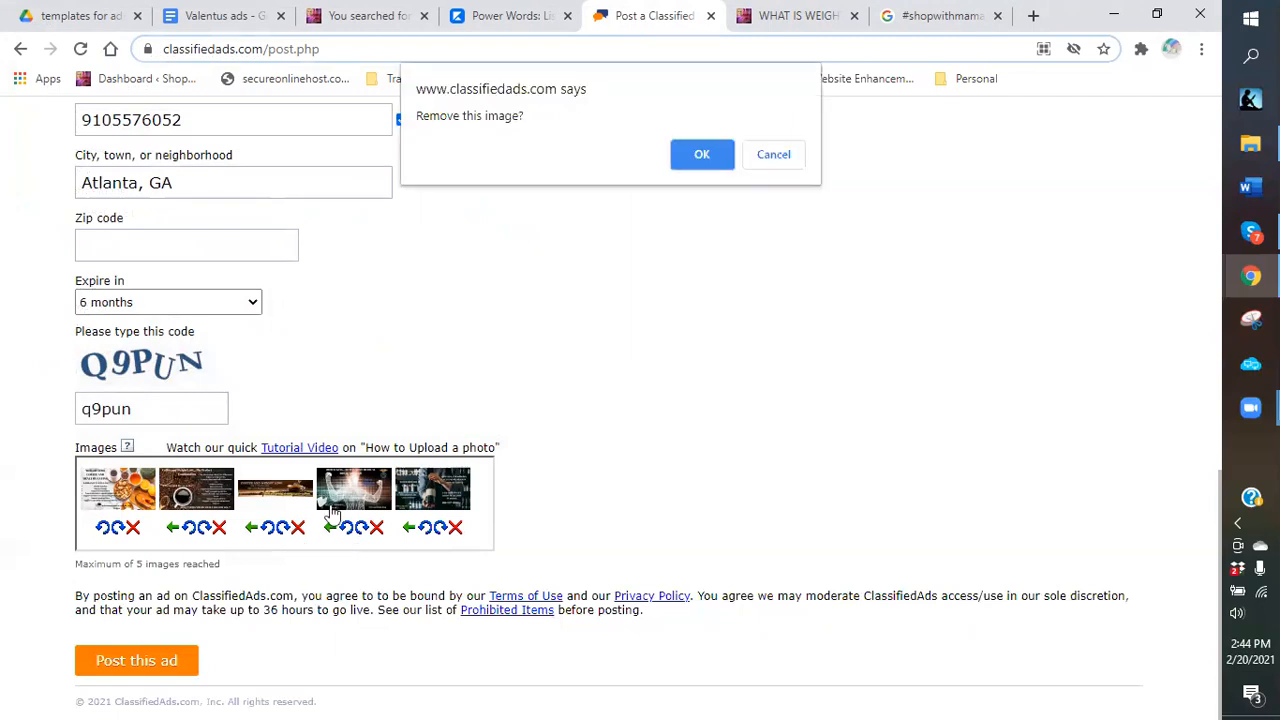
click(701, 157)
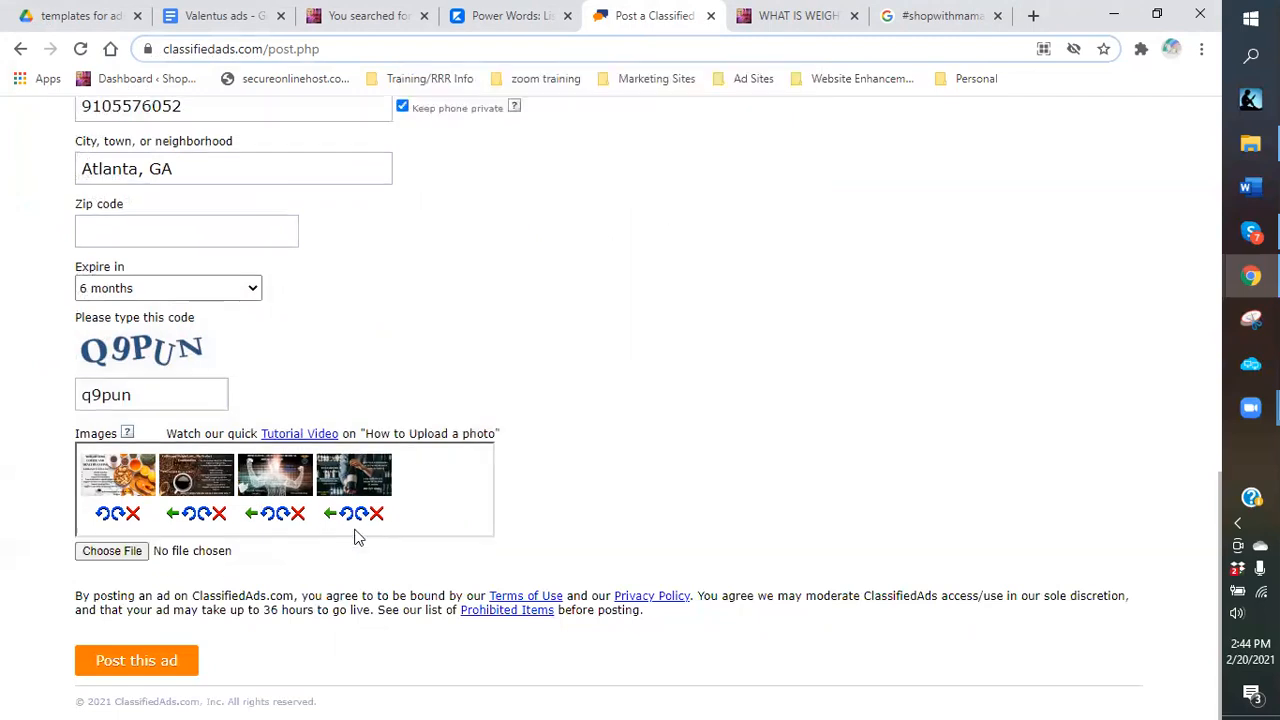
click(93, 554)
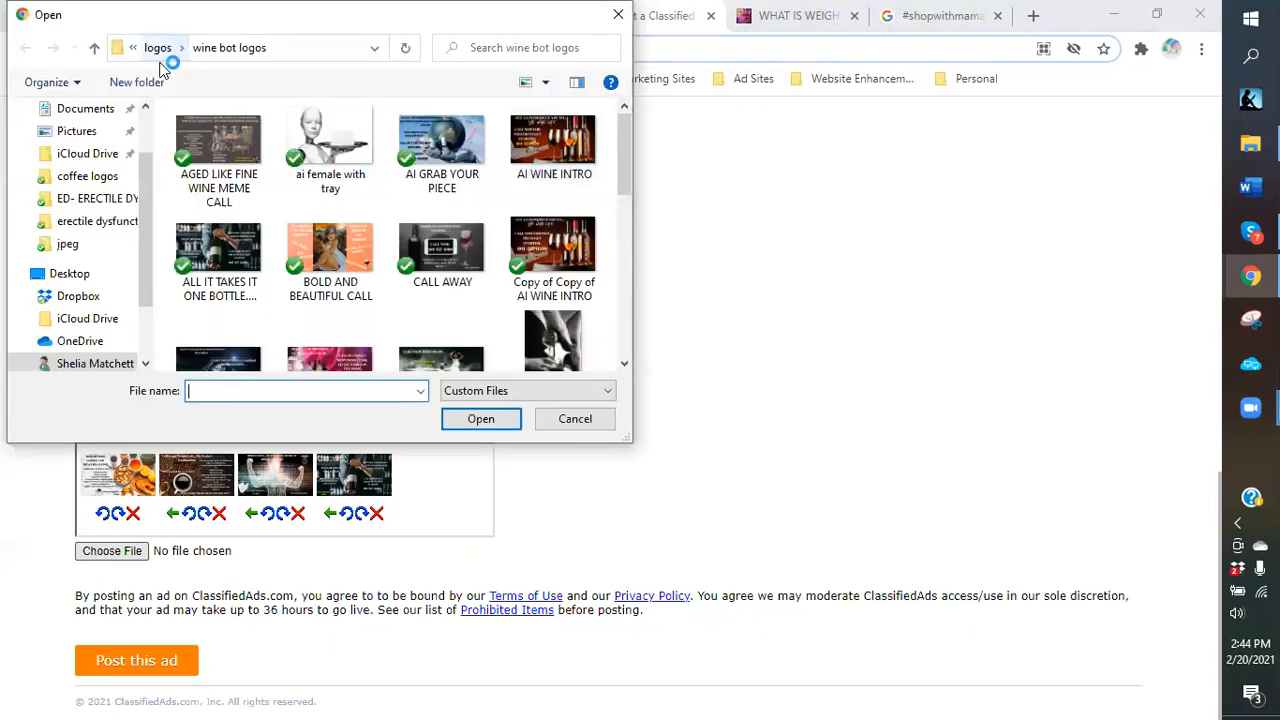
Attach 'THE KEY TO YOUR SUCCESS IS WITHIN REACH!!!!.png' from the work from home folder as the fifth image.
scroll(369, 257, down, 1)
scroll(370, 259, down, 3)
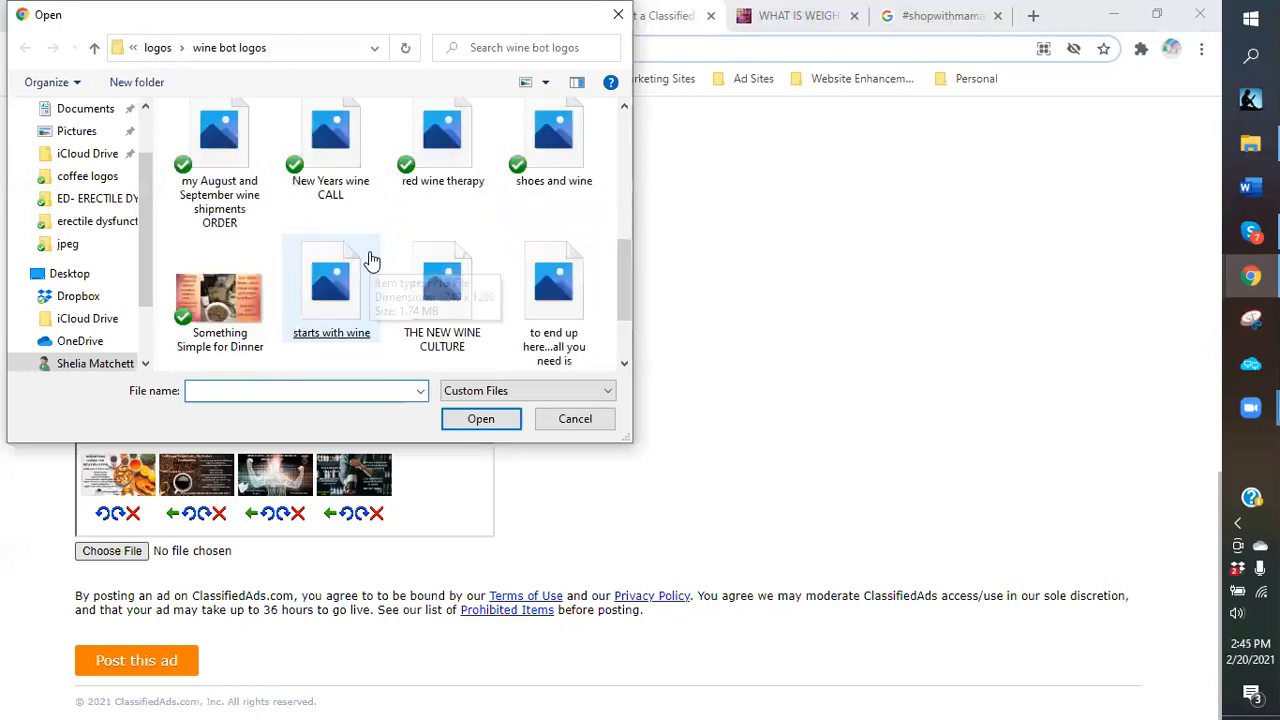
scroll(370, 259, down, 1)
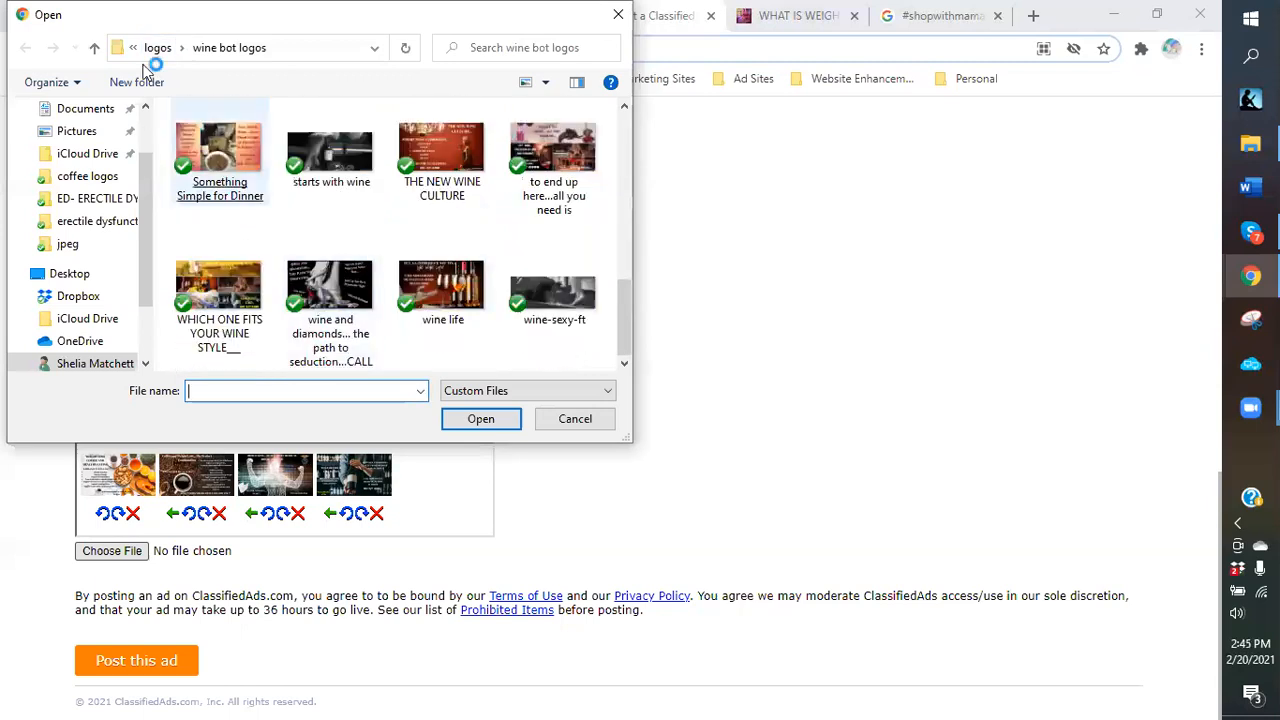
key(alt+Up)
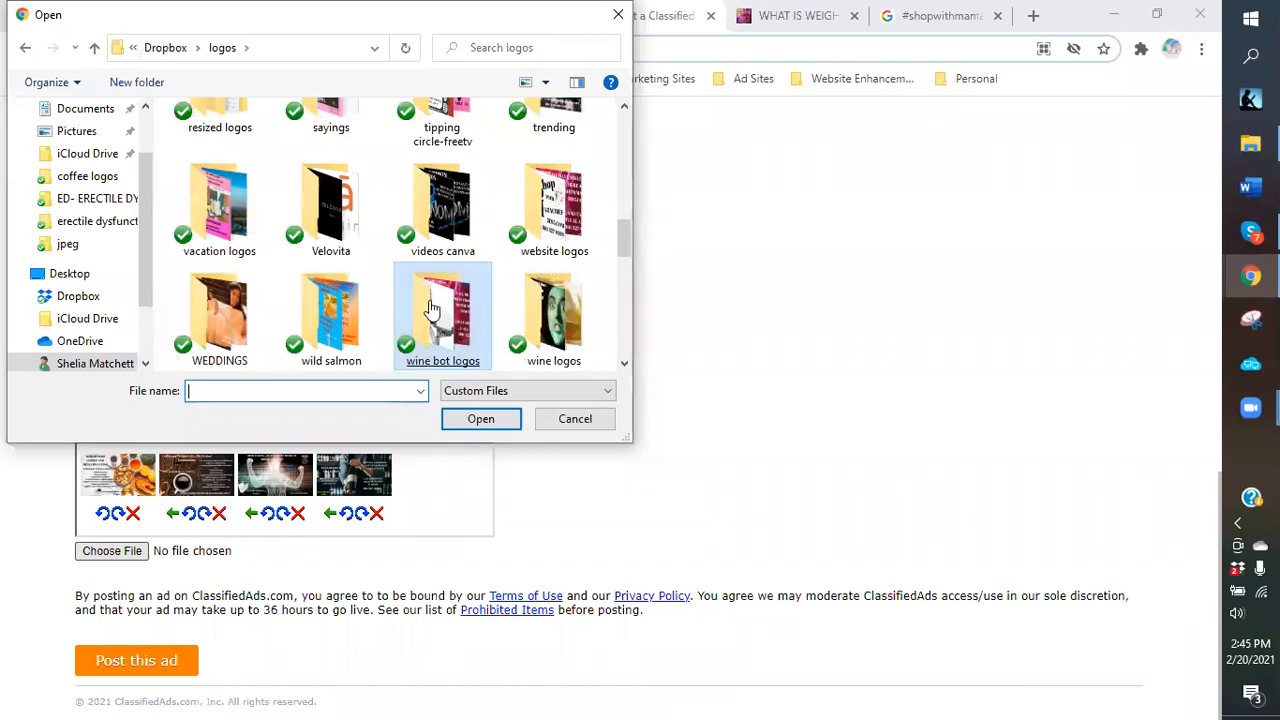
scroll(237, 305, down, 1)
double_click(237, 305)
click(237, 308)
scroll(512, 230, down, 1)
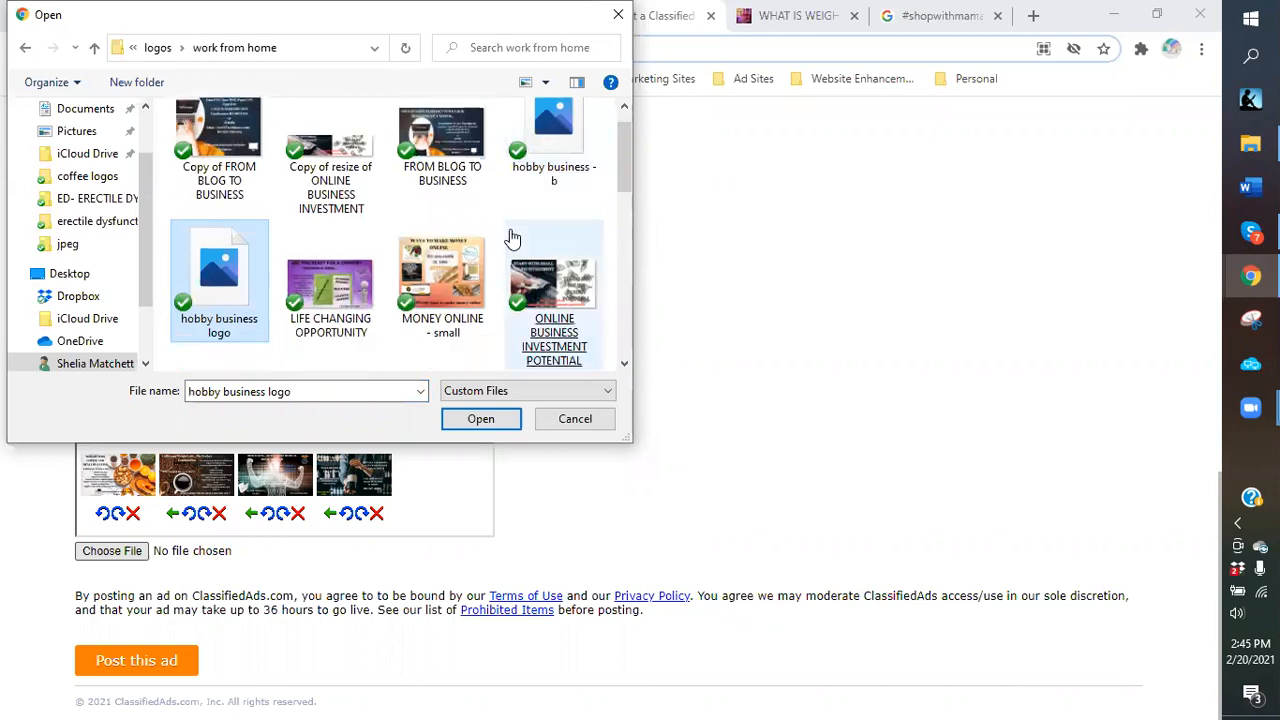
scroll(512, 238, down, 3)
click(230, 312)
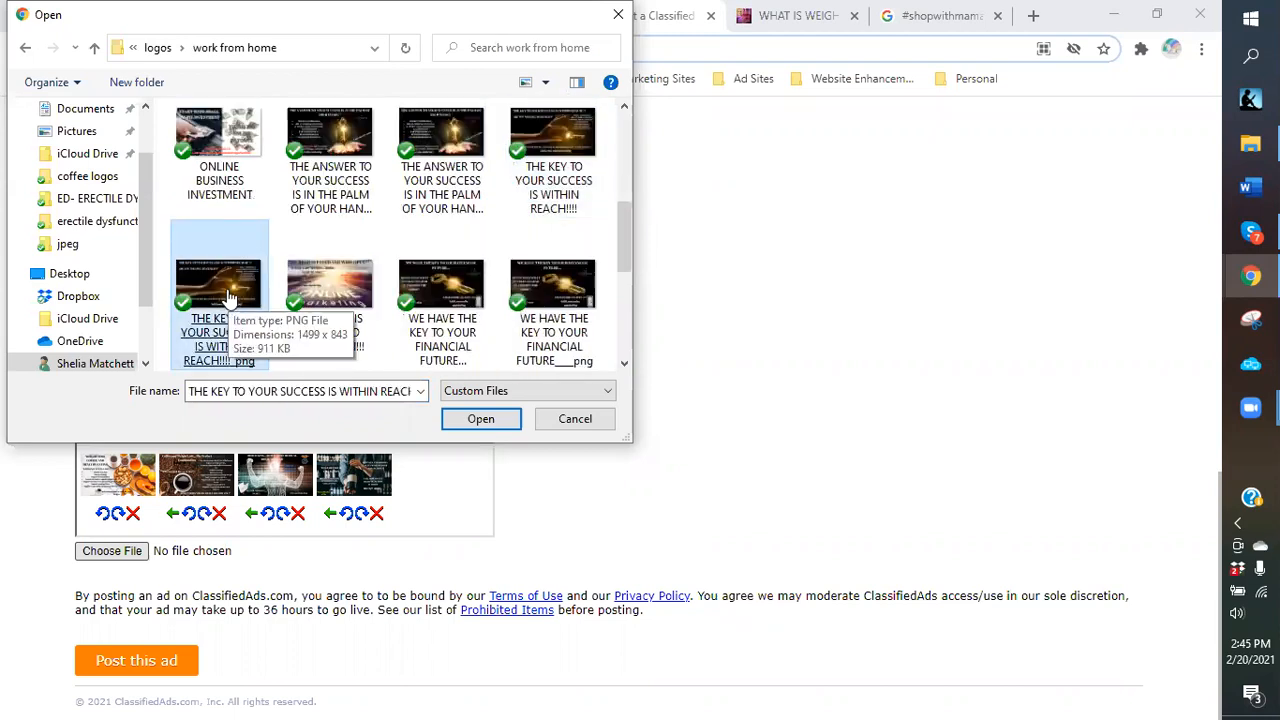
double_click(228, 295)
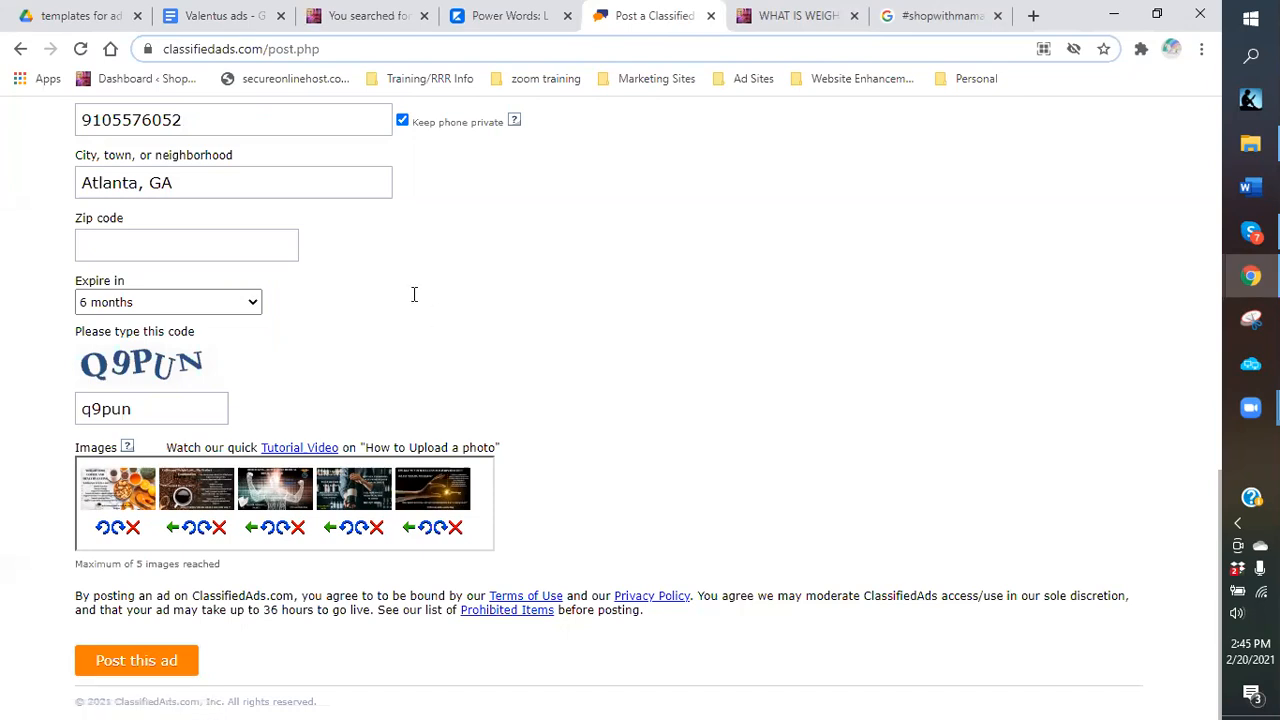
scroll(414, 294, up, 3)
scroll(669, 236, up, 1)
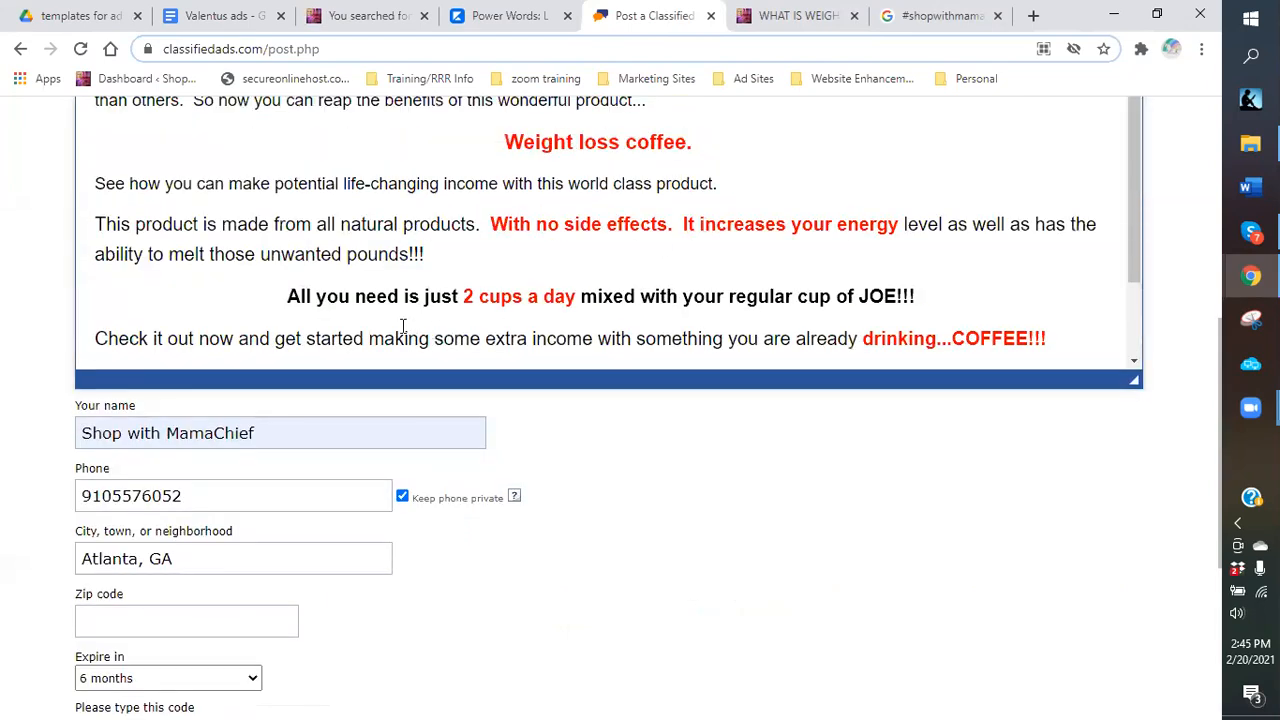
scroll(400, 327, up, 3)
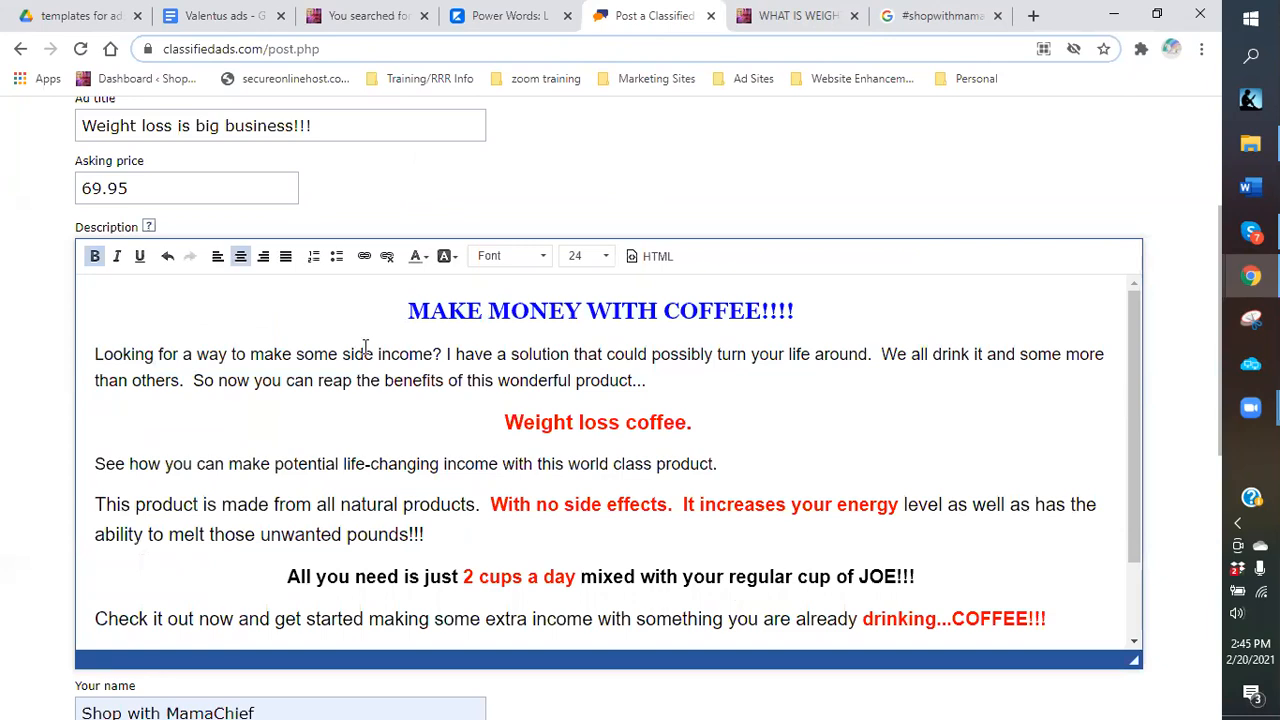
click(219, 195)
scroll(330, 424, down, 3)
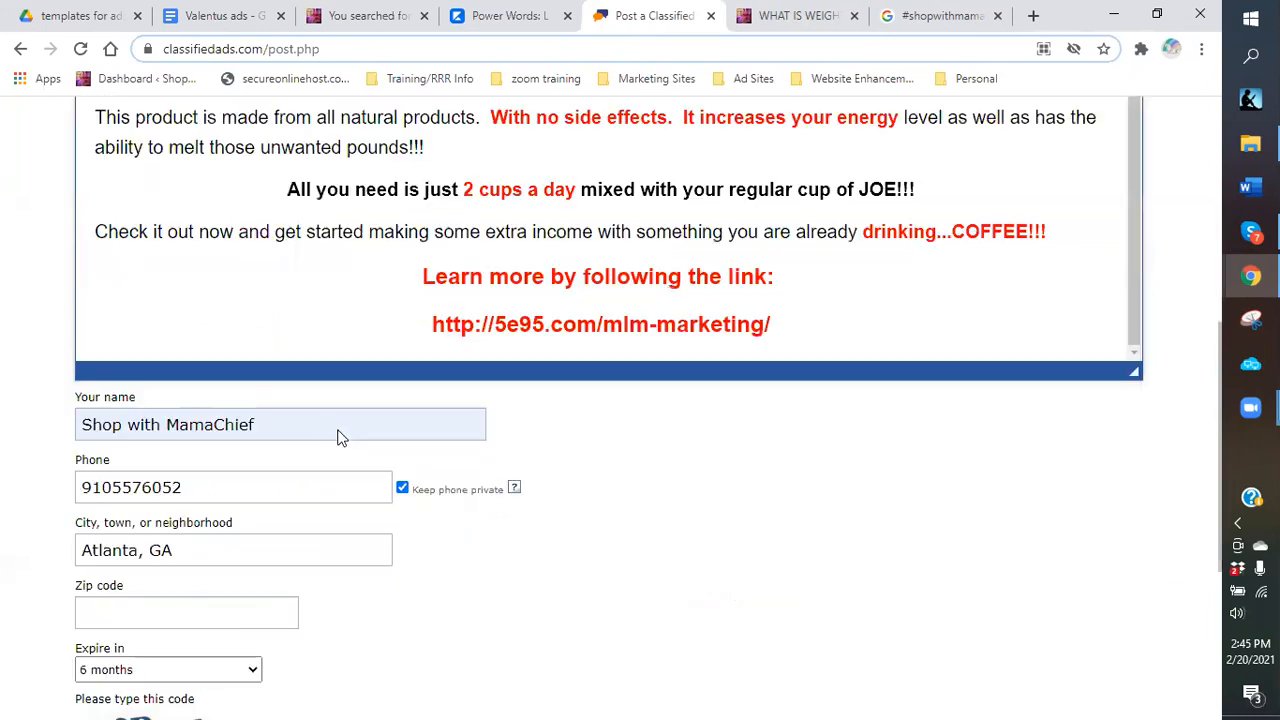
scroll(230, 320, down, 2)
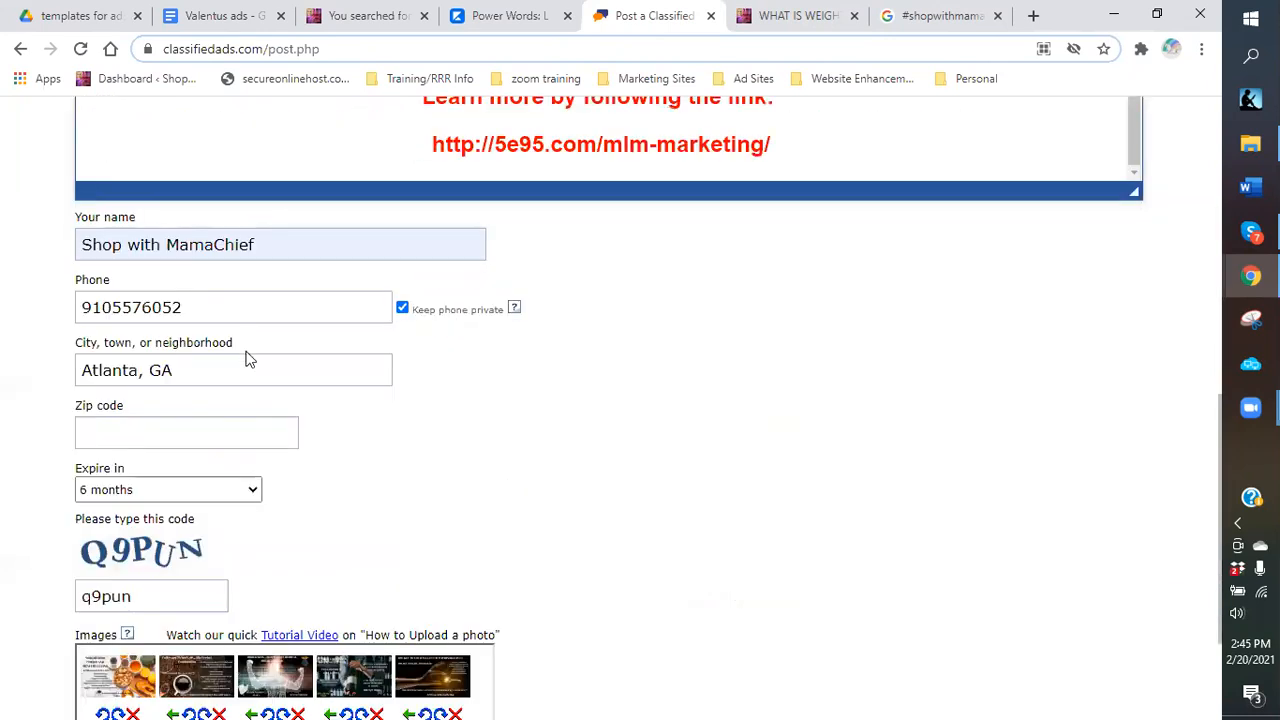
scroll(254, 457, down, 2)
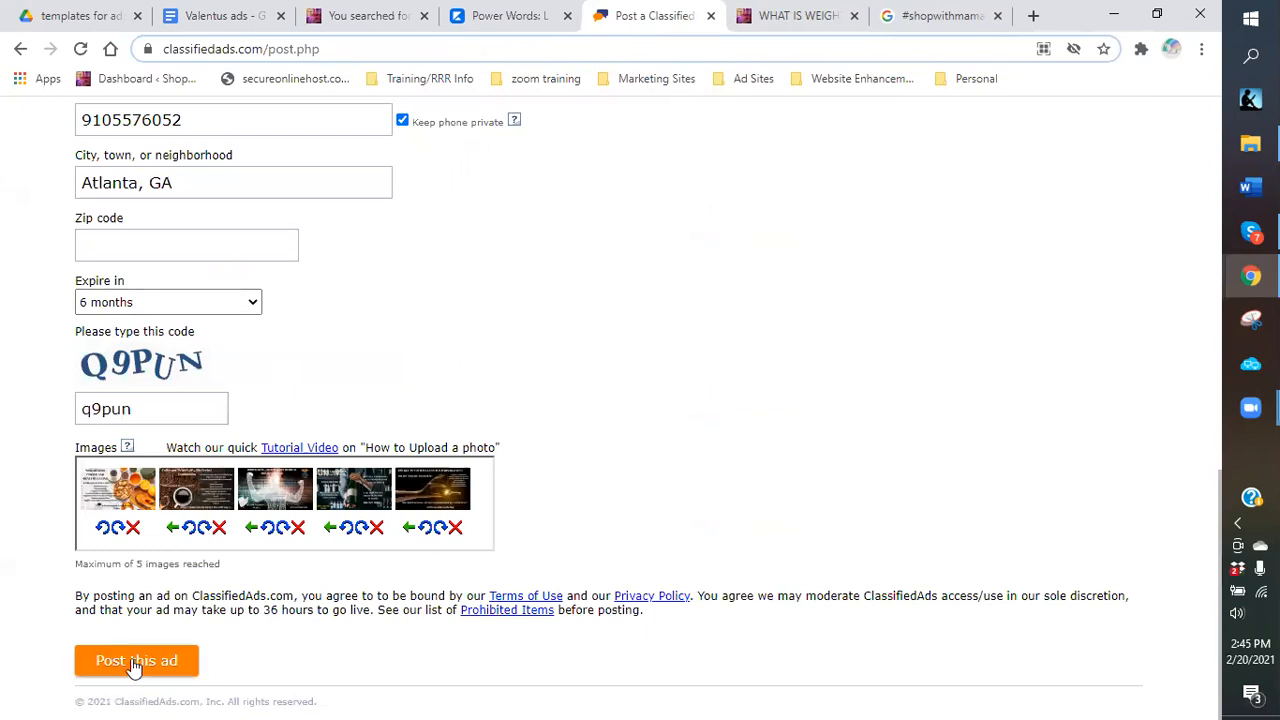
Post the 'Weight loss is big business!!!' ad, review it, then go back to the create-ad page.
click(133, 664)
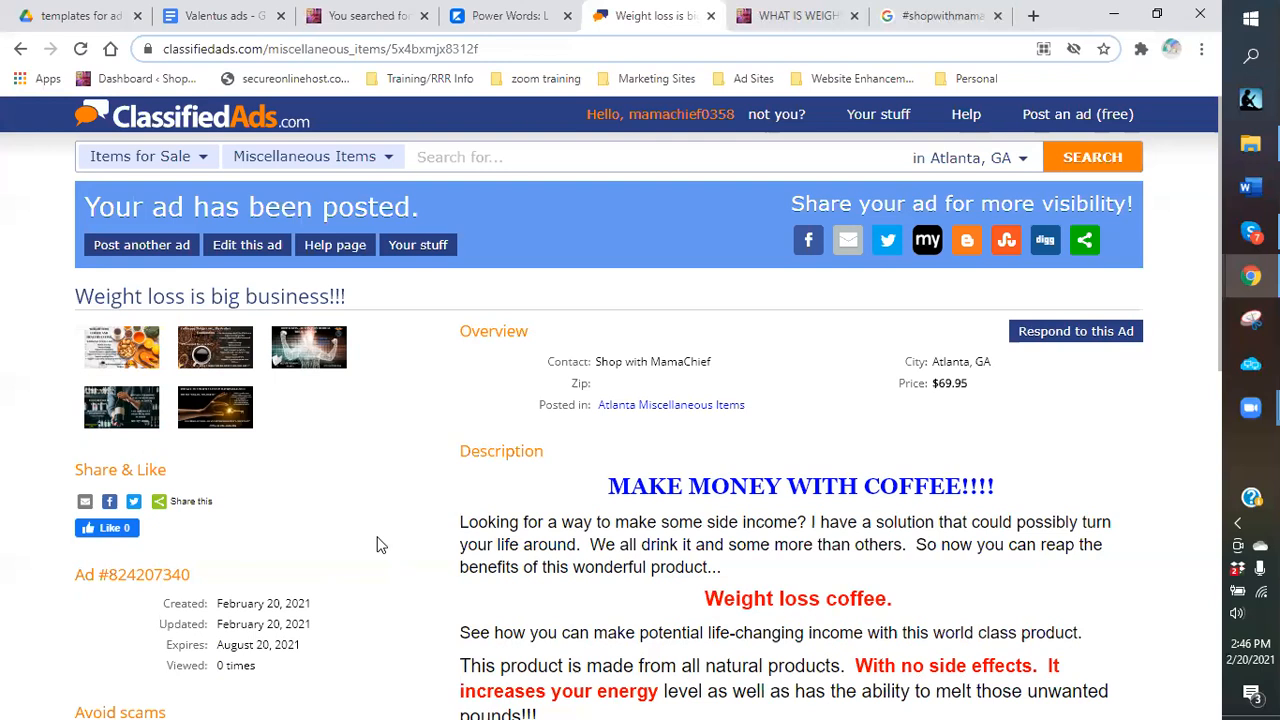
scroll(375, 554, down, 2)
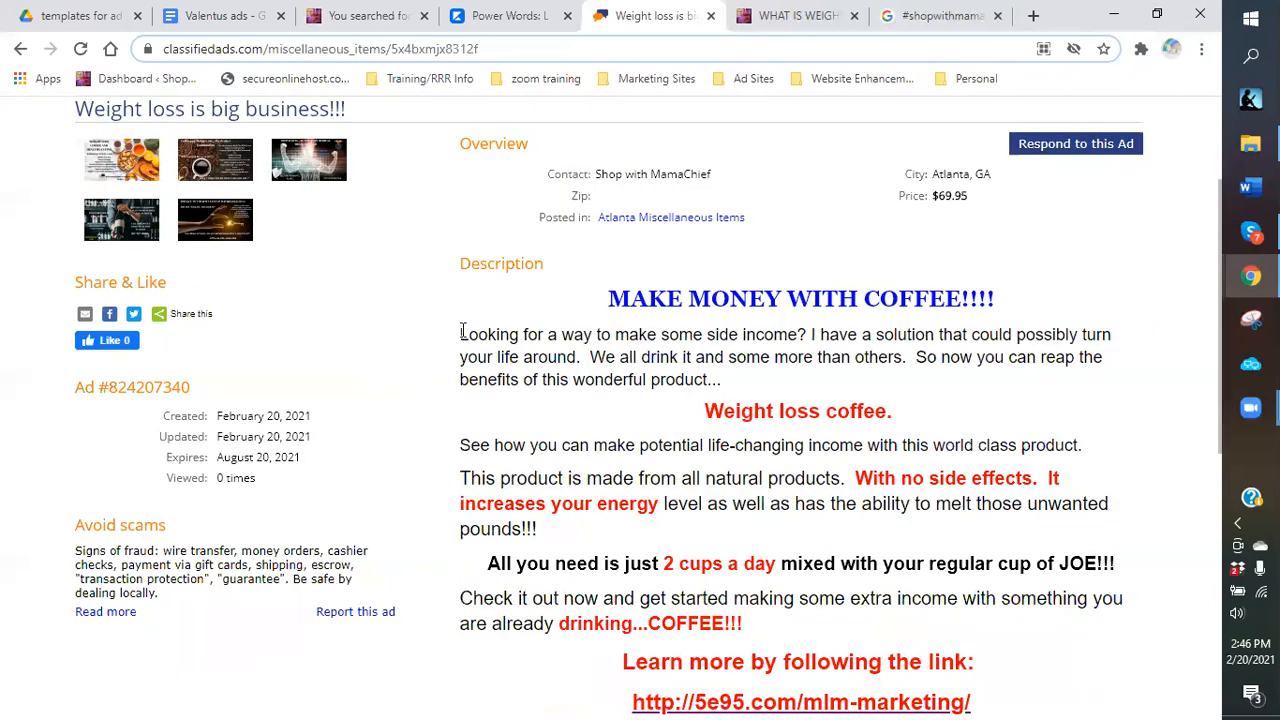
click(17, 52)
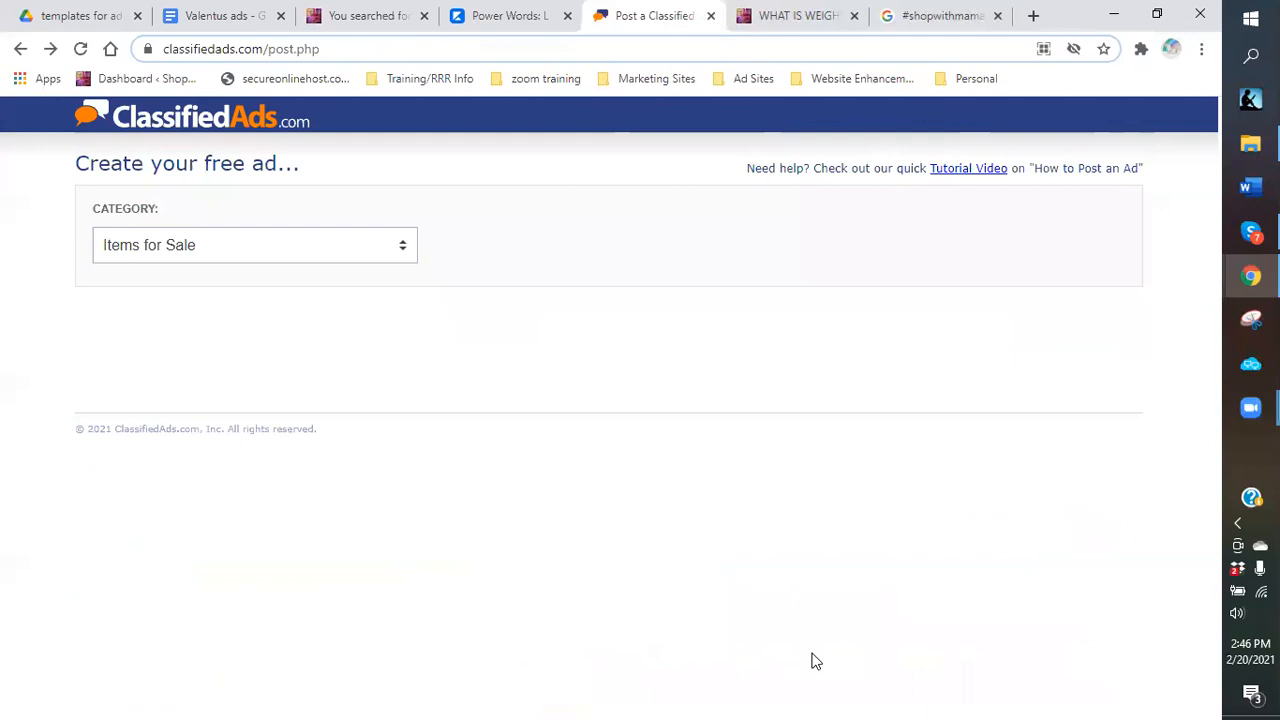
Go forward to the posted 'Weight loss is big business!!!' listing in Atlanta Miscellaneous Items.
click(48, 52)
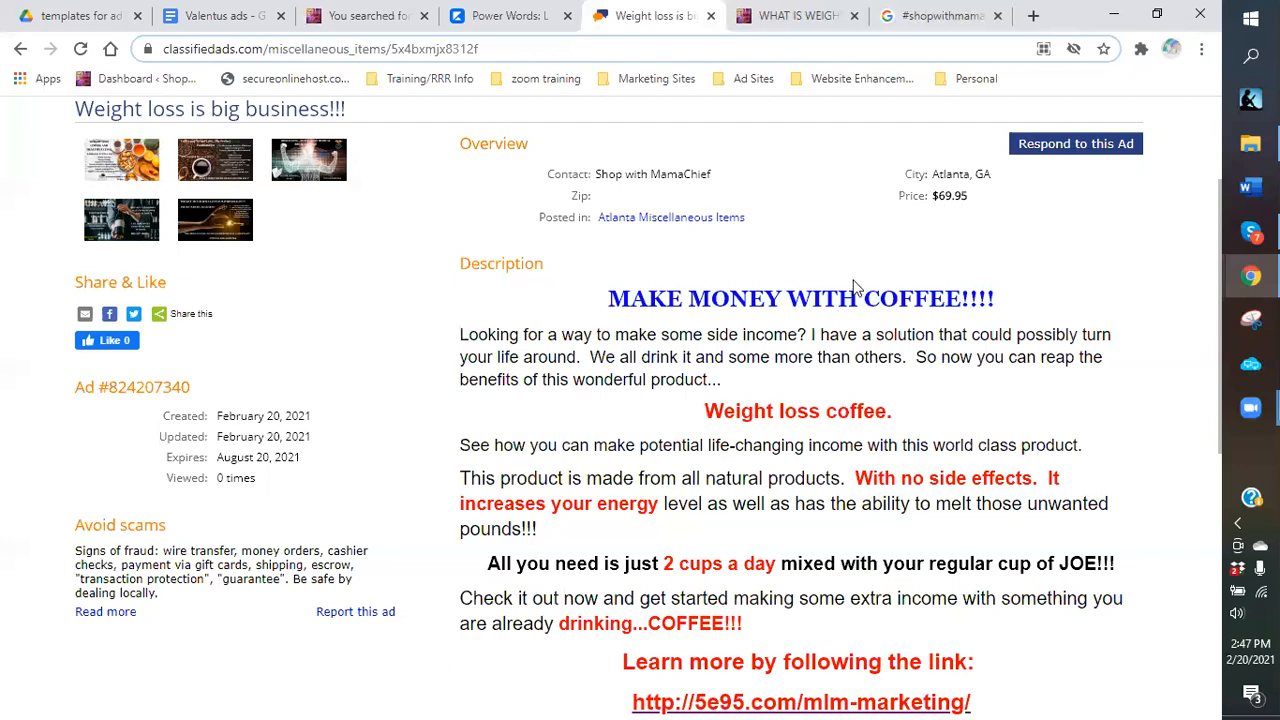
Scroll to the top and open Your stuff to list the account's 107 ads.
scroll(858, 285, up, 2)
scroll(855, 288, down, 2)
scroll(1142, 316, down, 1)
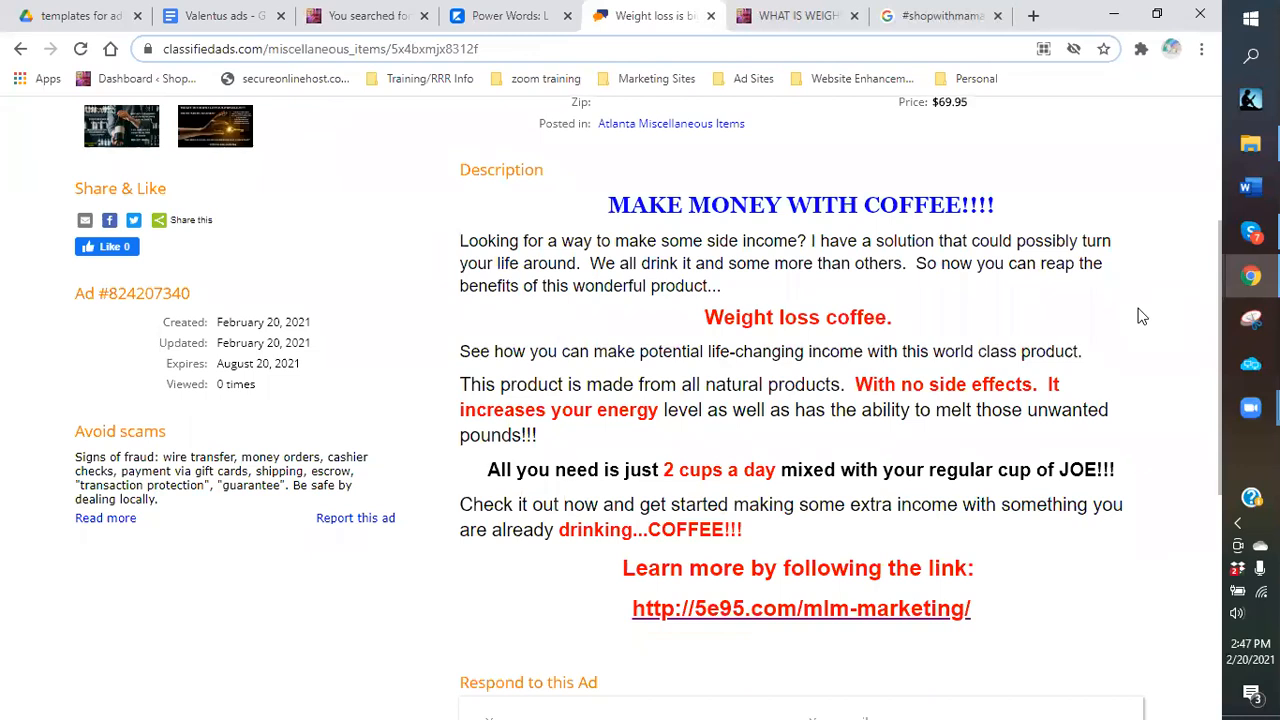
scroll(351, 277, up, 1)
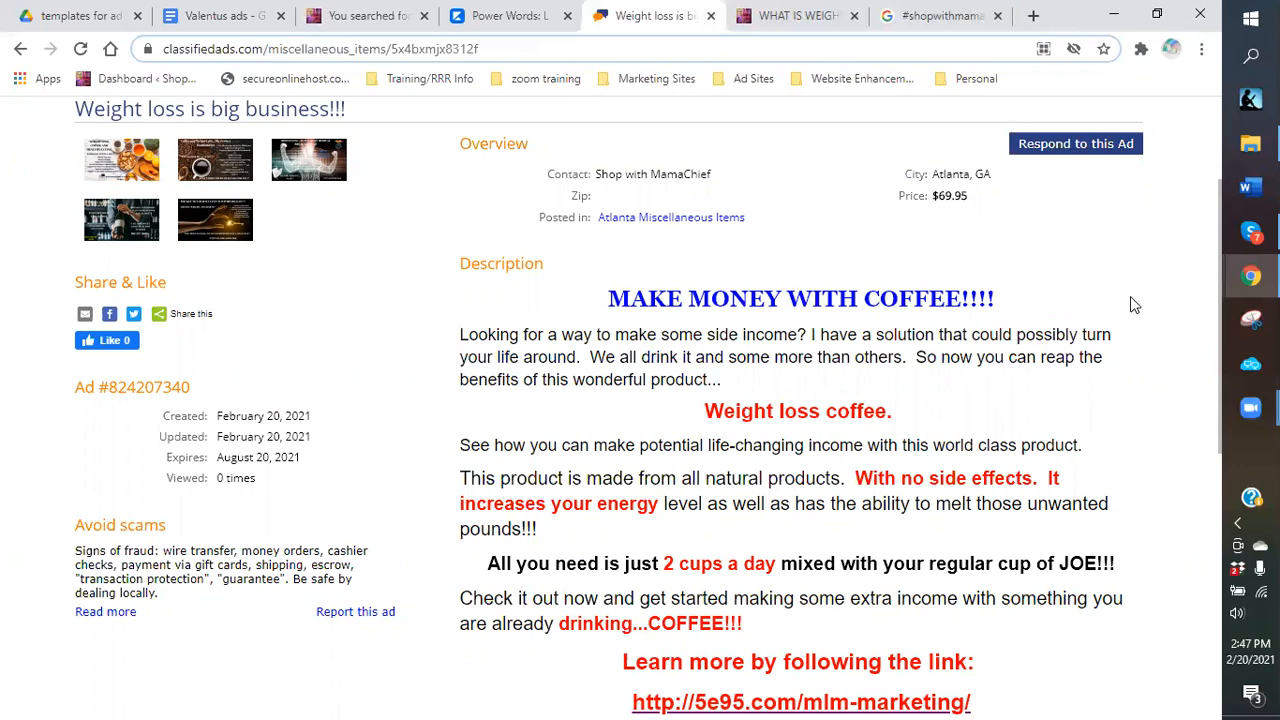
scroll(754, 301, up, 2)
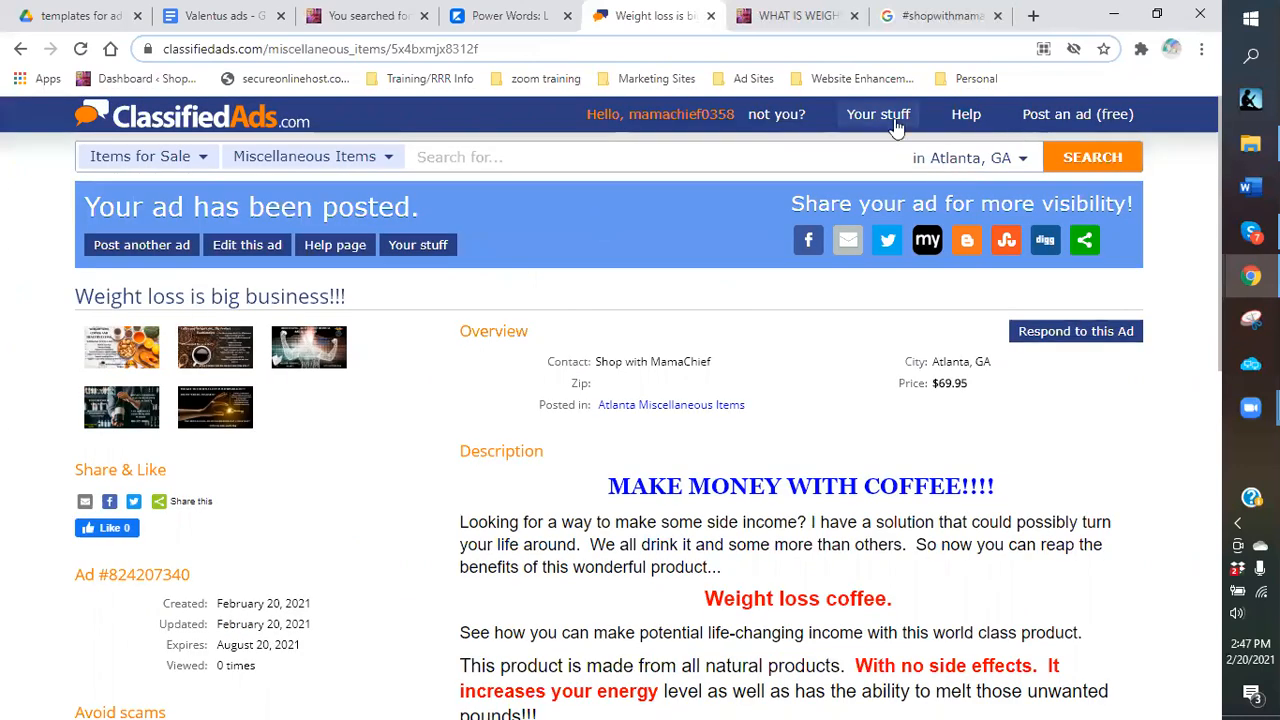
click(866, 124)
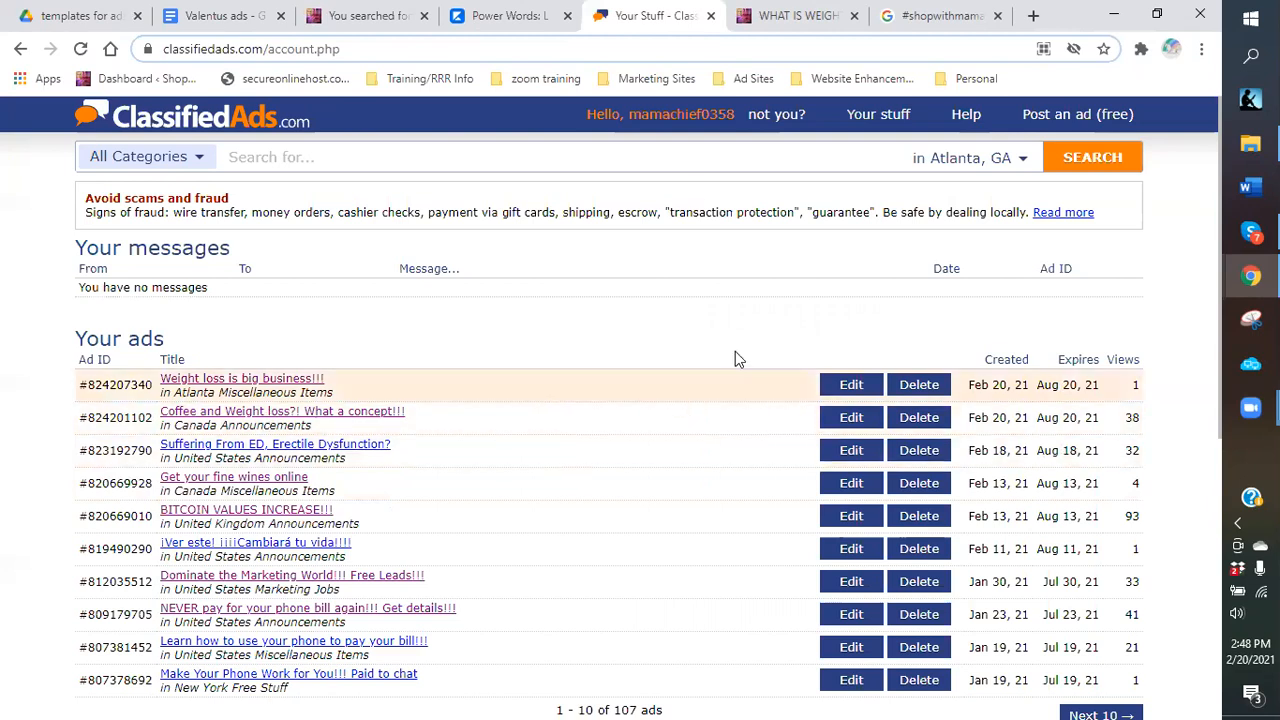
Page through the ad list with Next 10 to the last page, ads 101–107 of 107.
scroll(729, 370, down, 3)
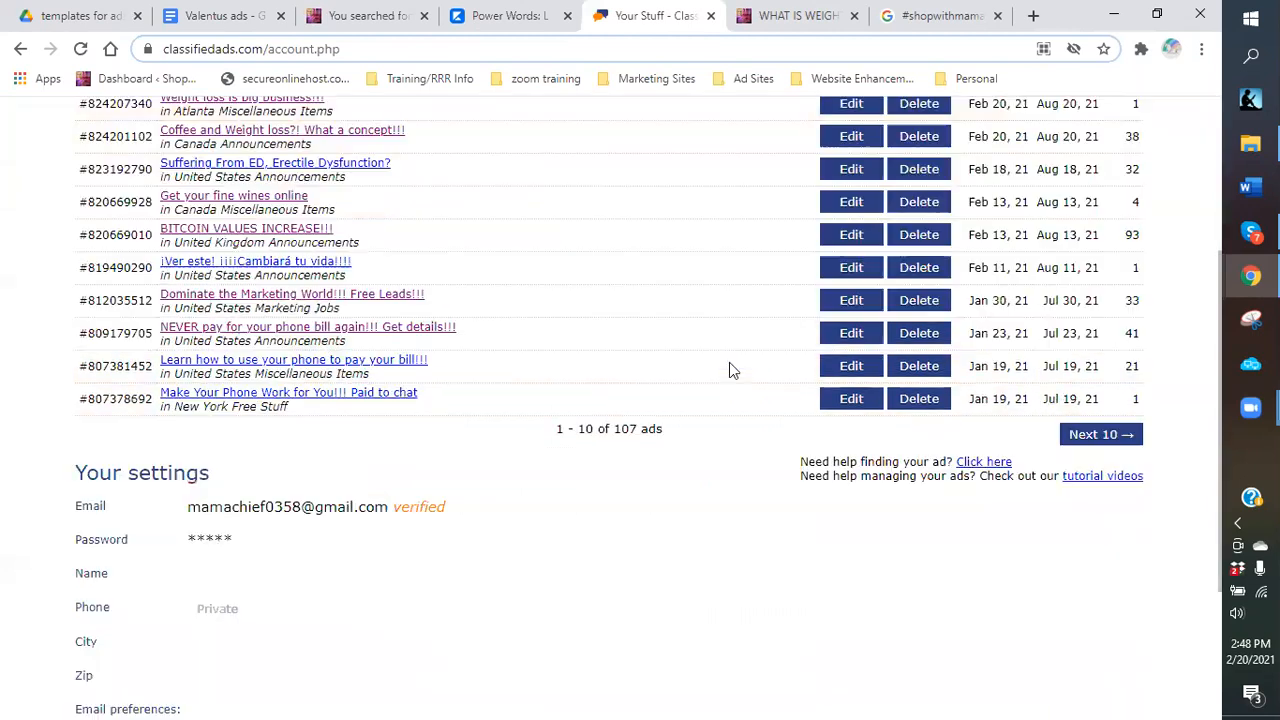
click(1100, 435)
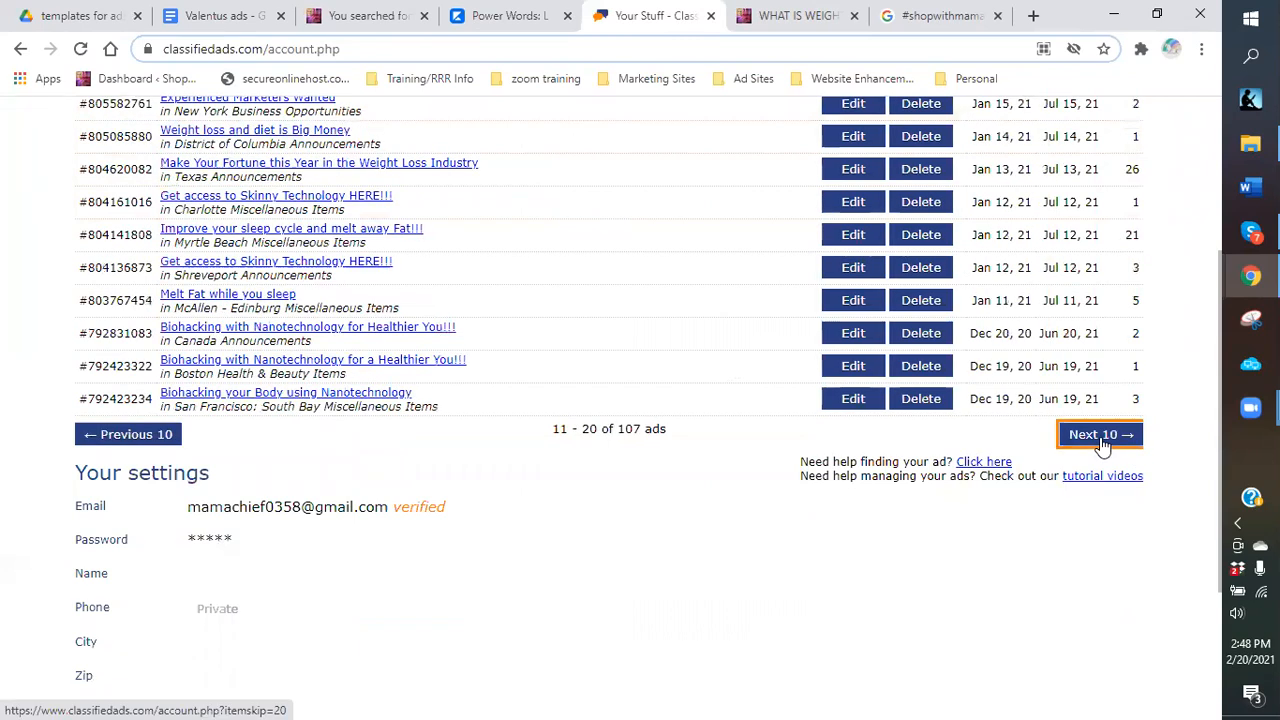
click(1072, 437)
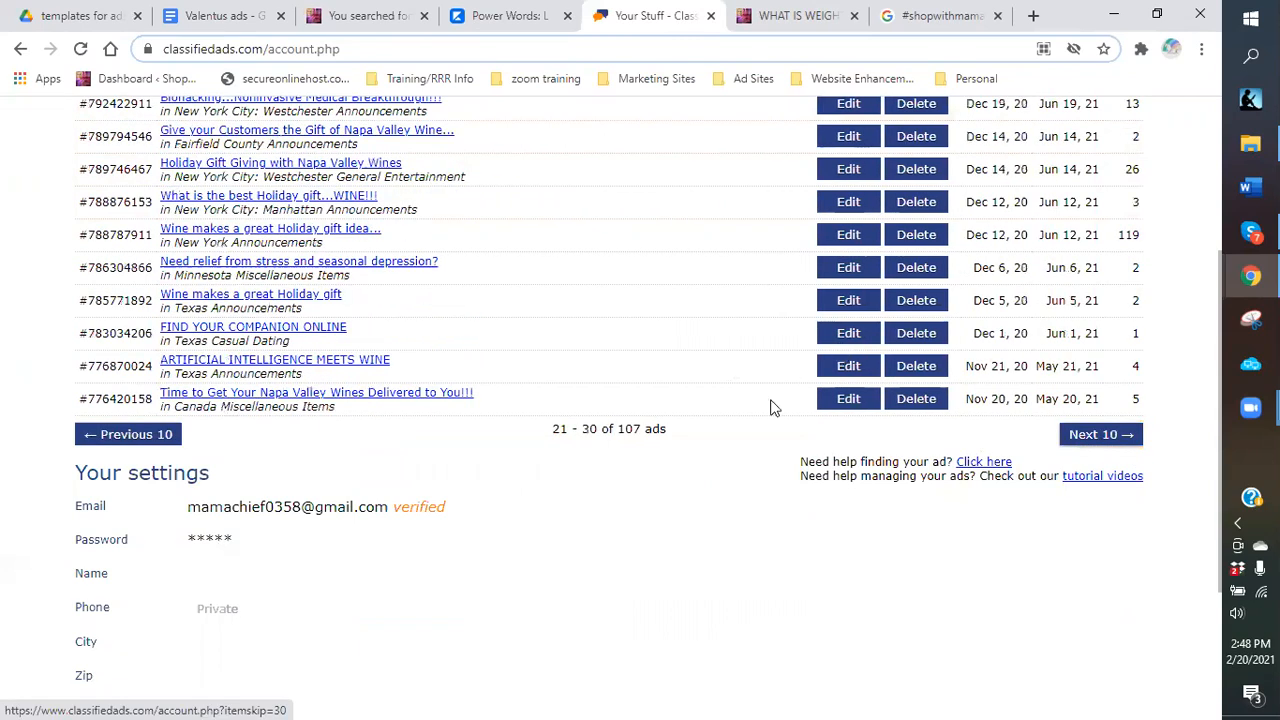
scroll(768, 406, up, 2)
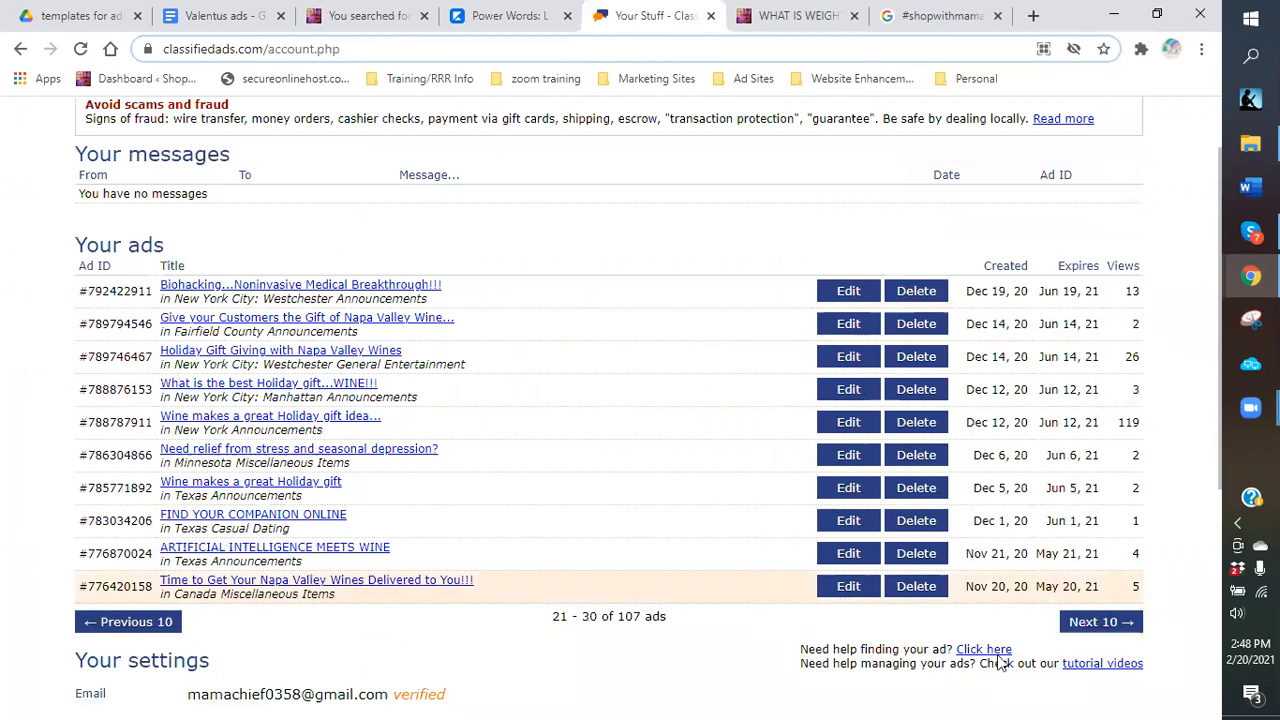
scroll(1135, 545, down, 1)
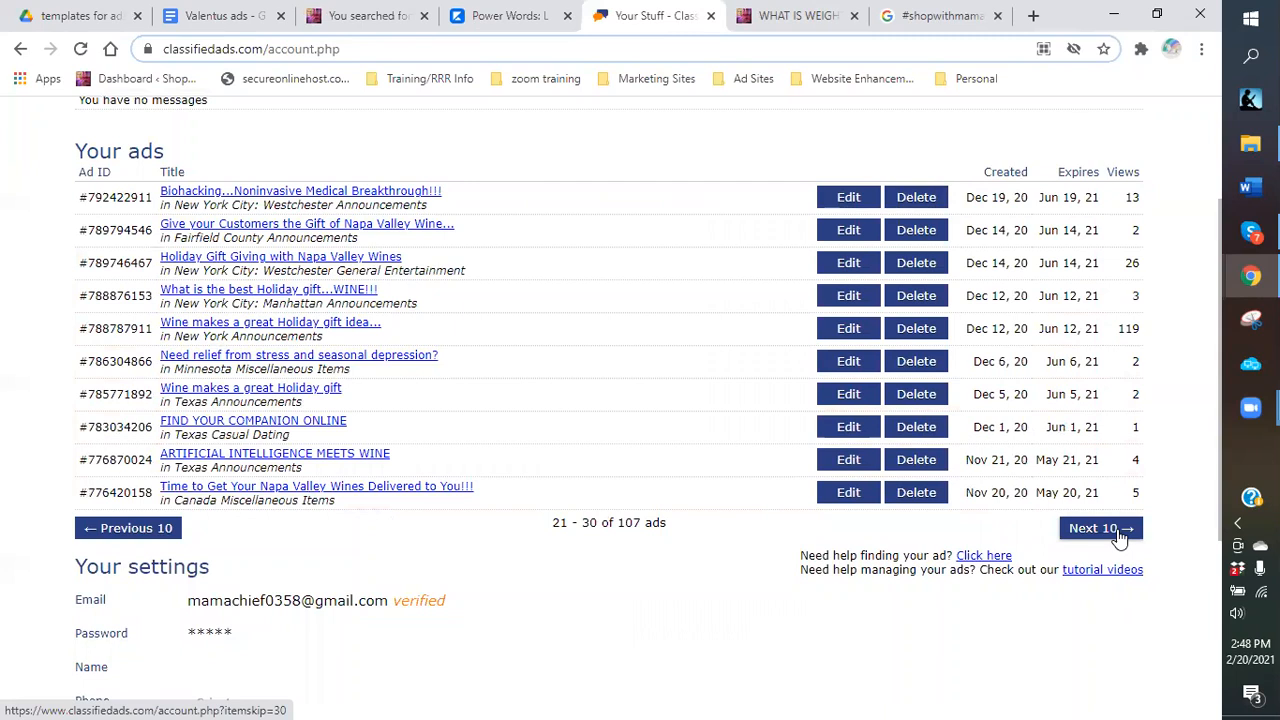
click(1120, 538)
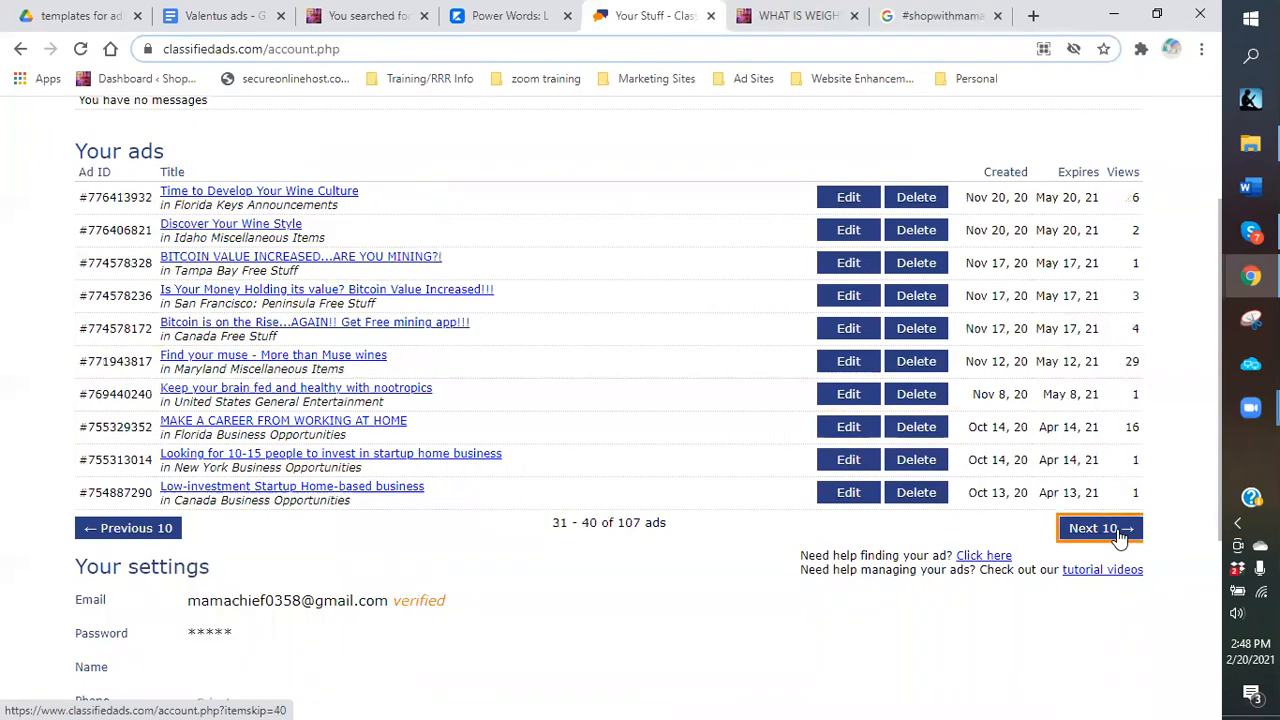
click(1120, 538)
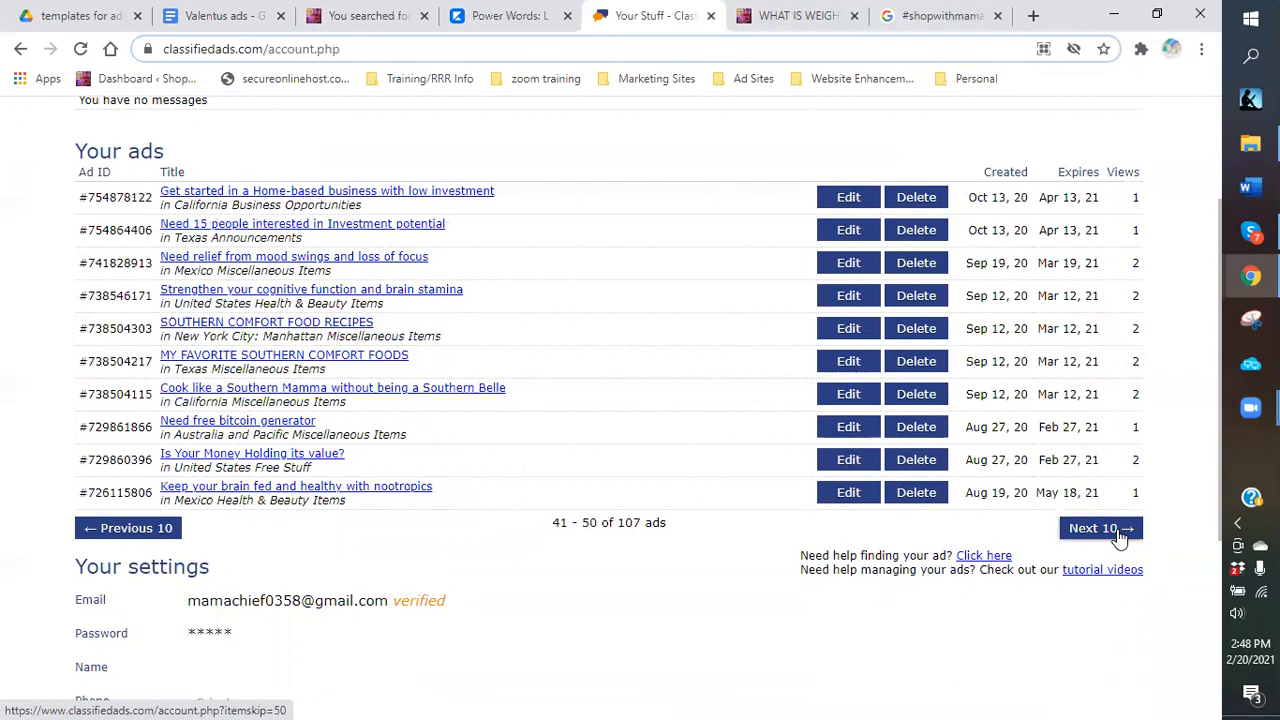
click(1120, 538)
click(1120, 538)
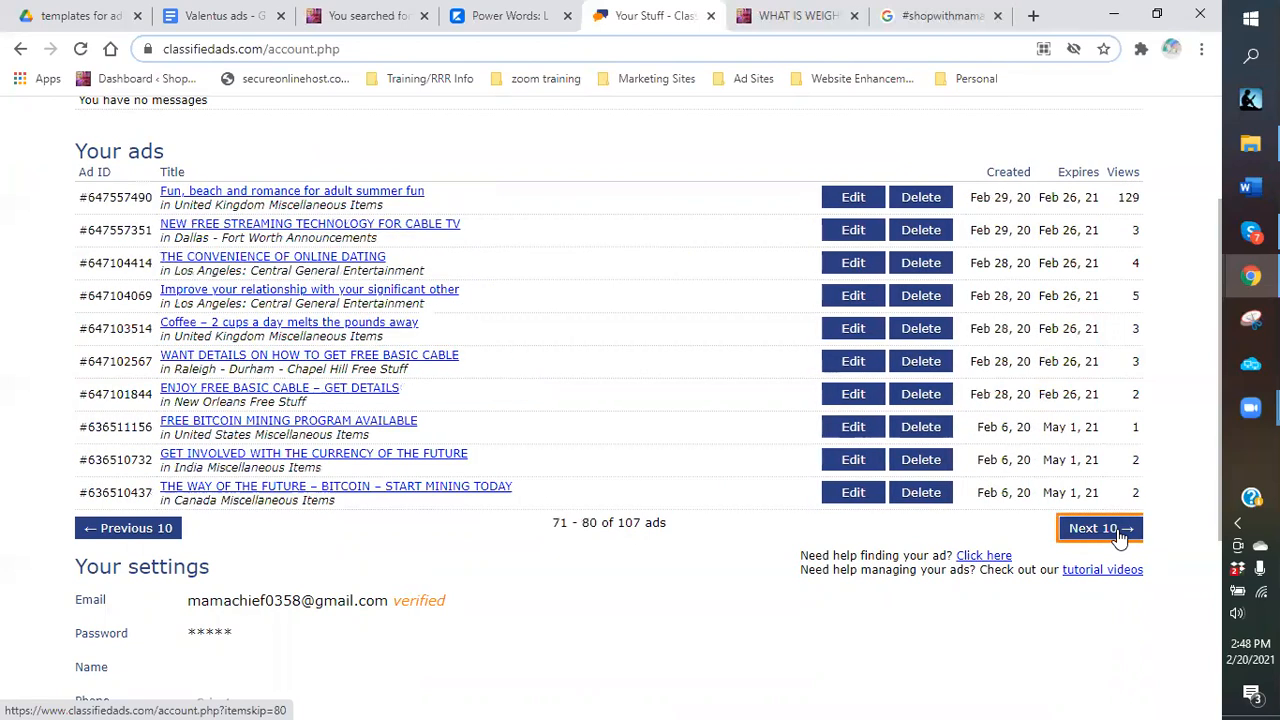
click(1120, 538)
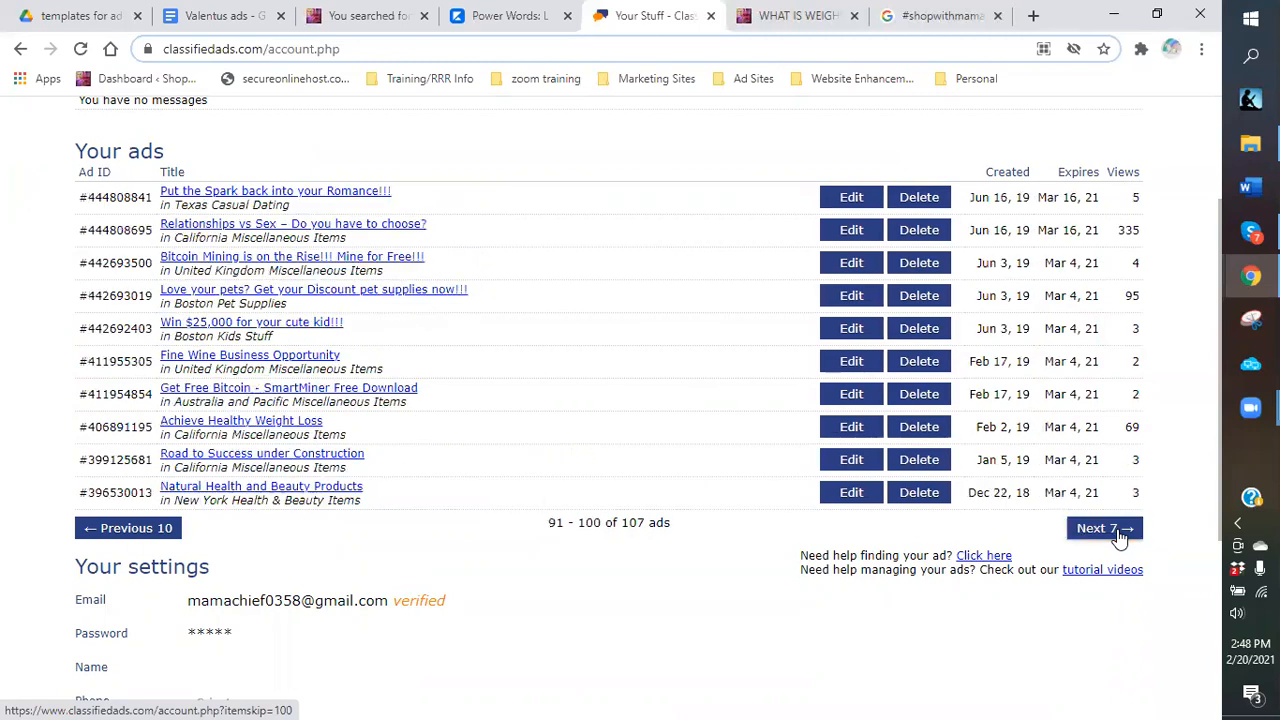
click(1120, 538)
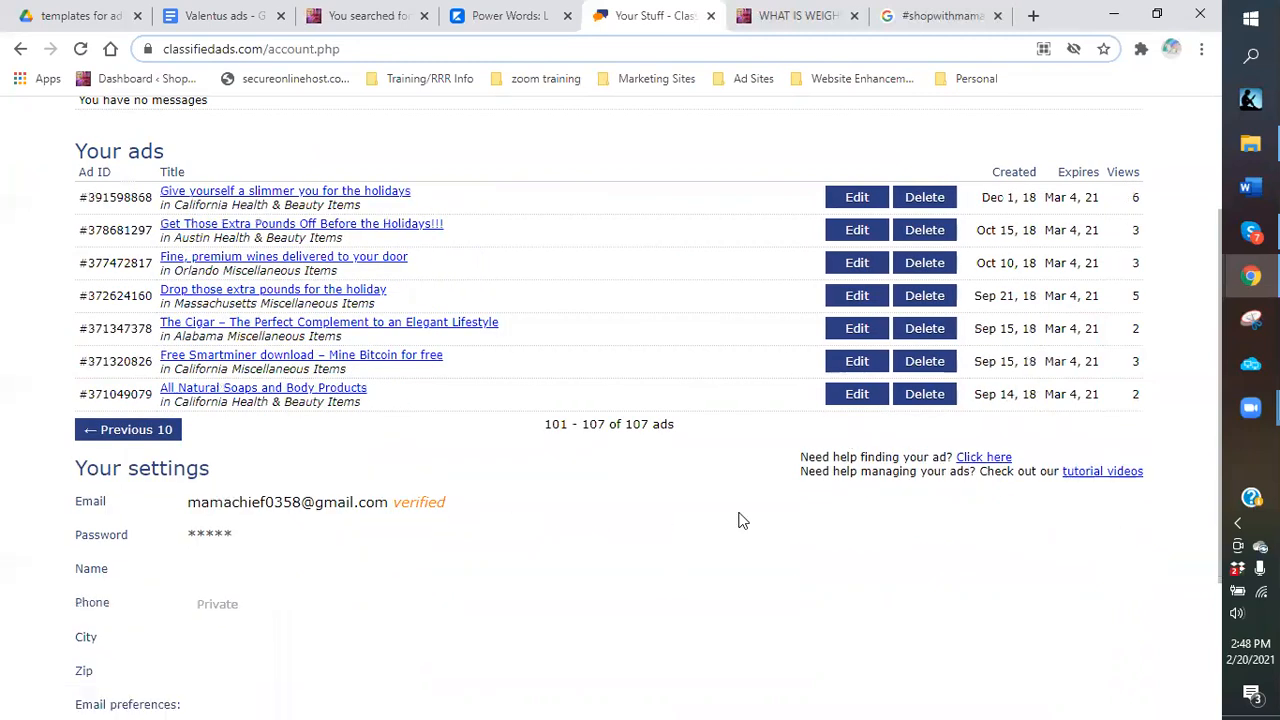
scroll(741, 520, up, 2)
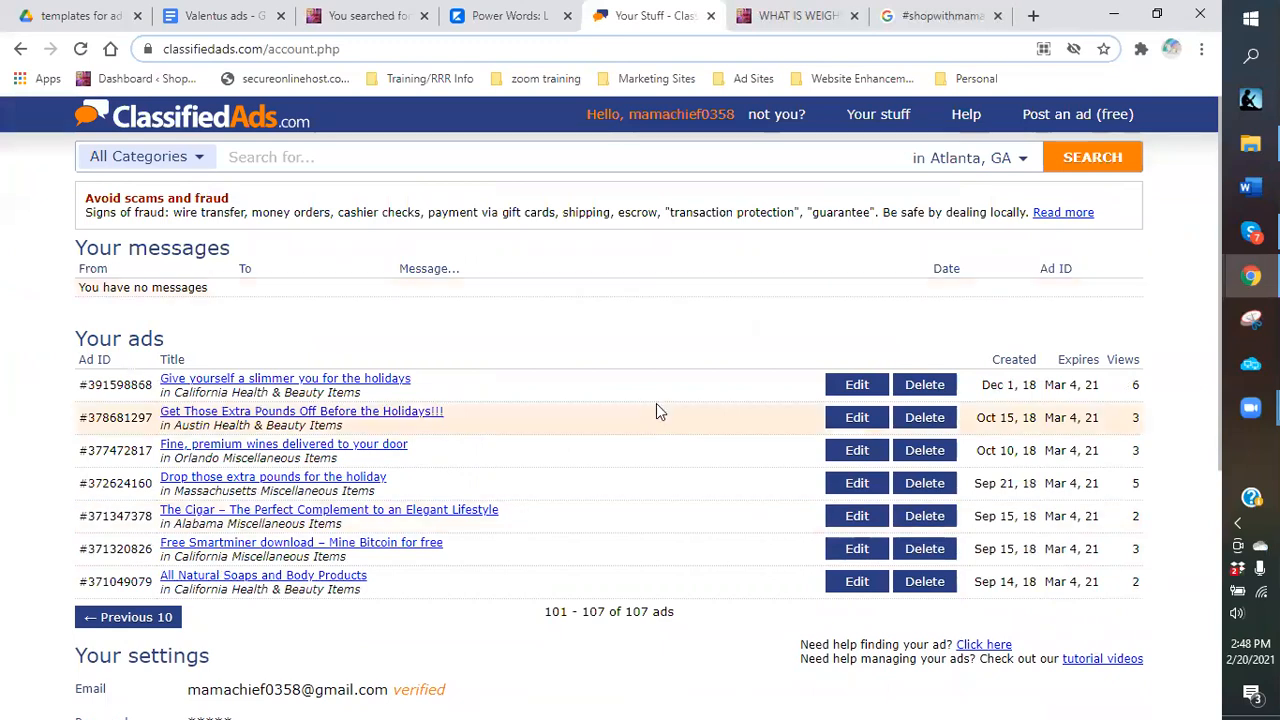
scroll(600, 410, down, 1)
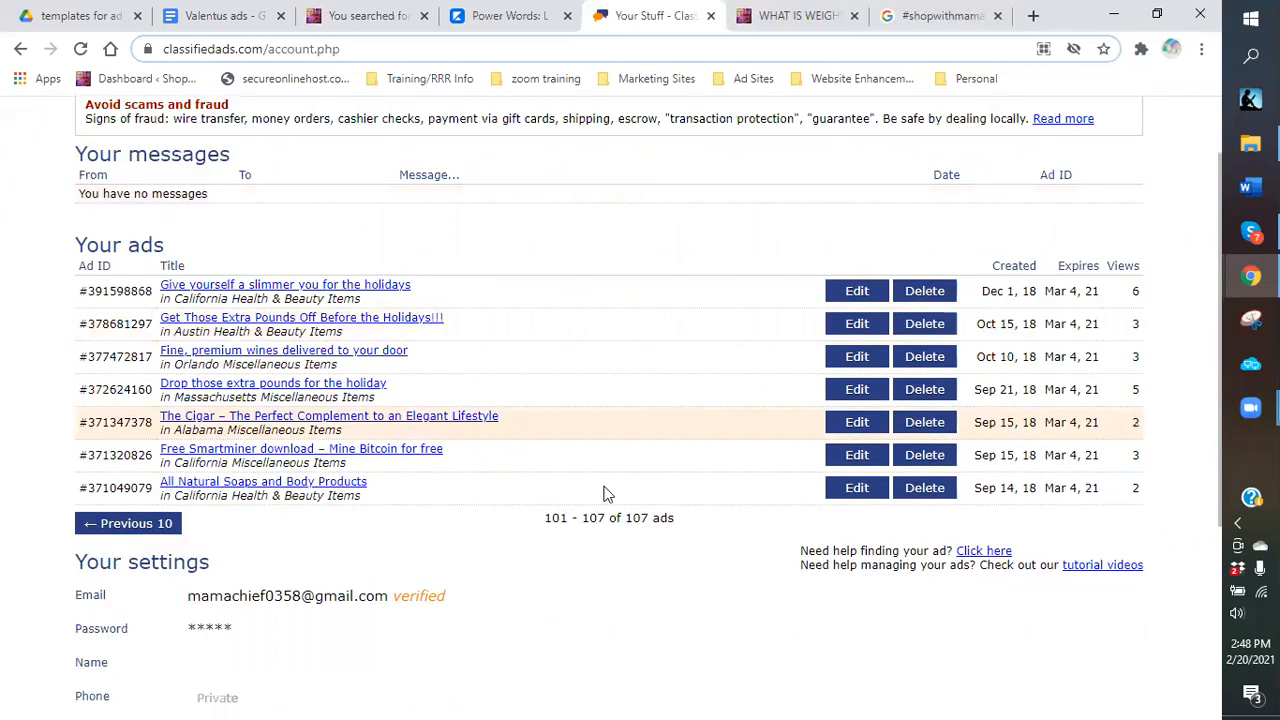
scroll(610, 495, up, 1)
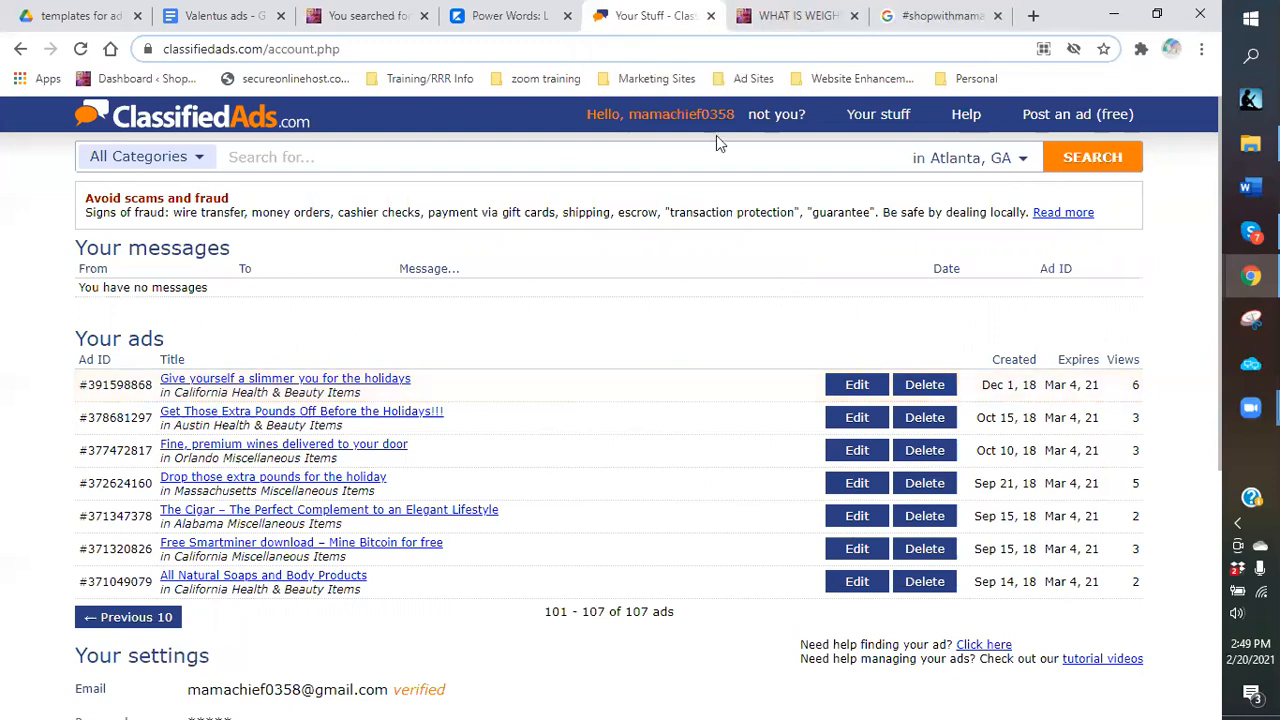
Go to Classifieds For Free via the Ad Sites bookmarks folder.
click(755, 80)
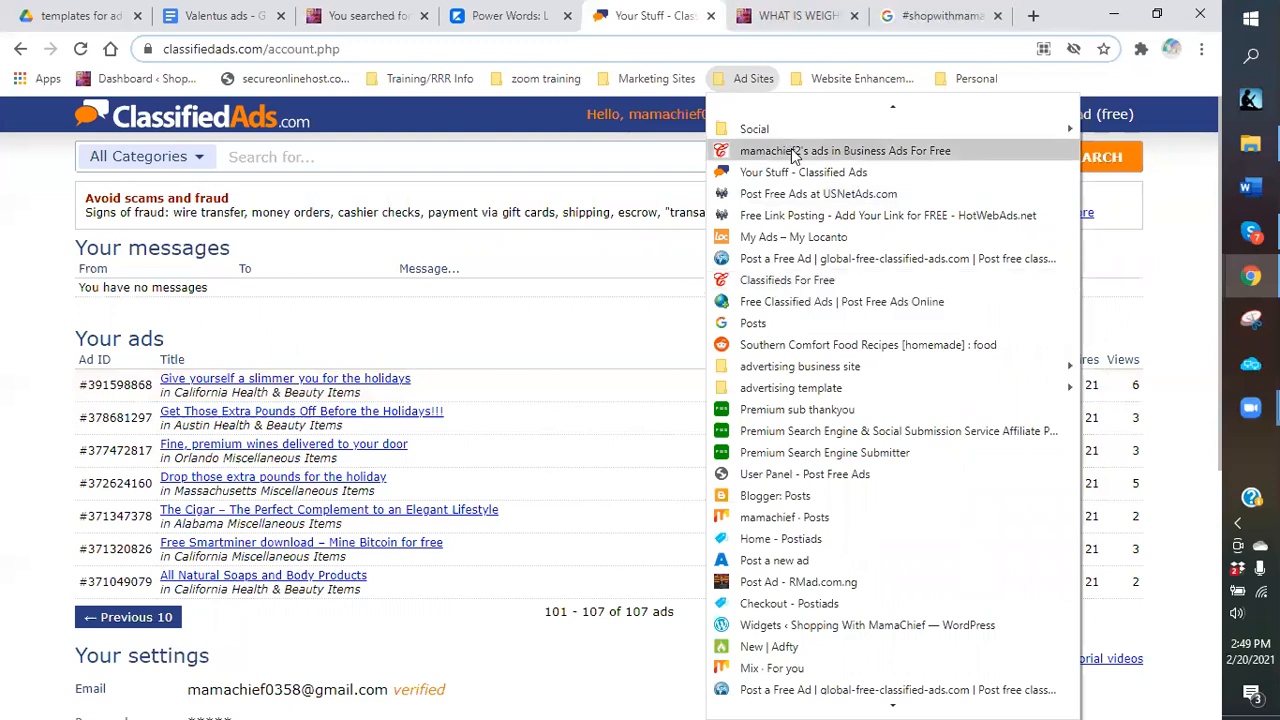
click(786, 280)
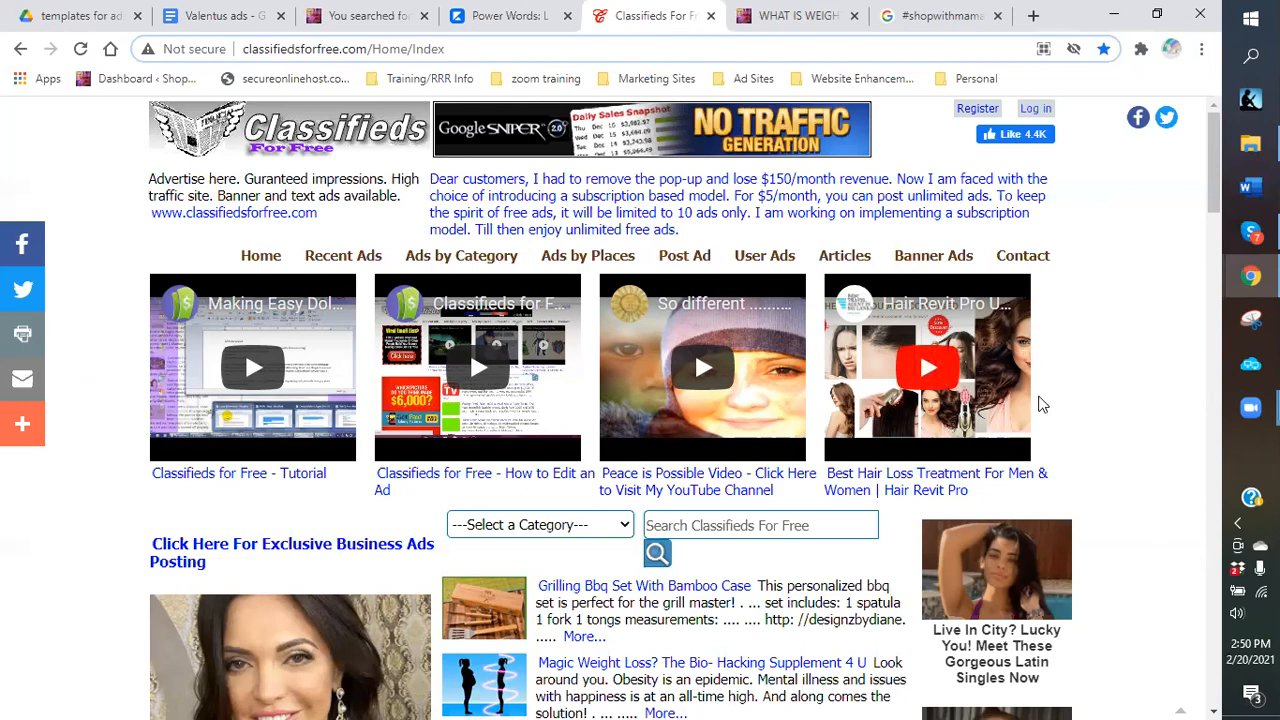
Log in to Classifieds For Free with the saved user name and password.
scroll(1040, 404, down, 1)
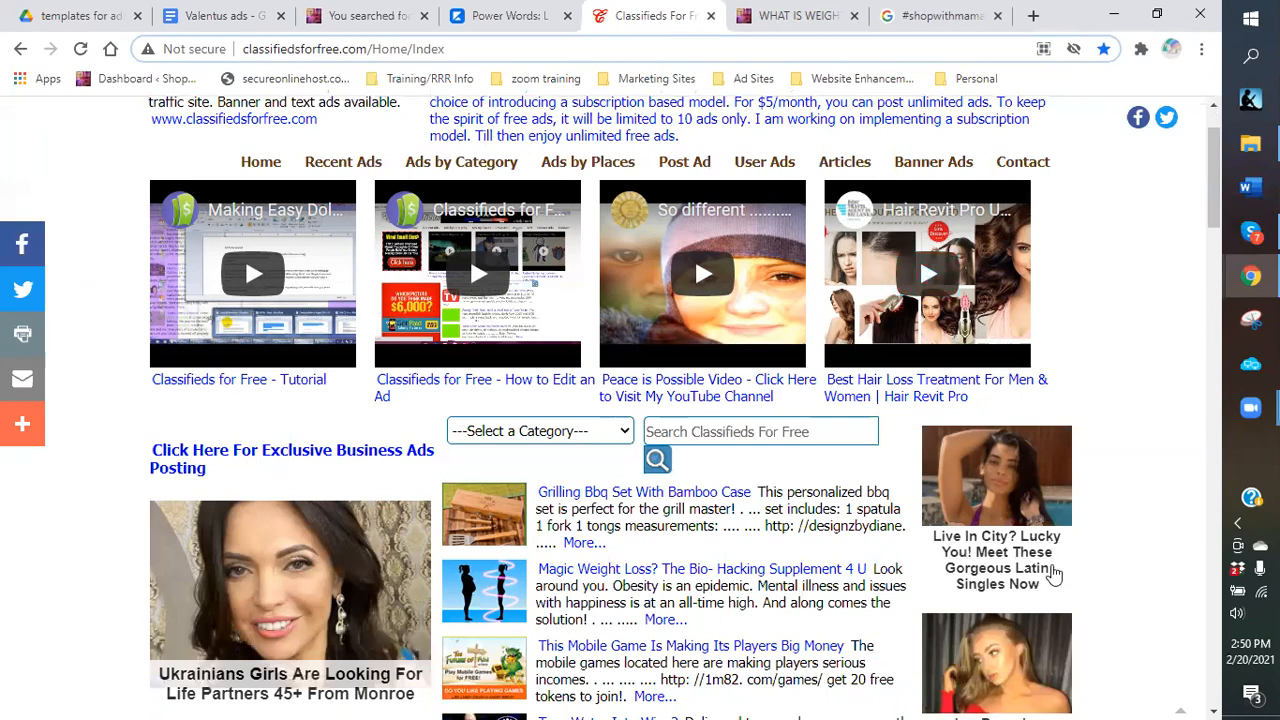
scroll(1132, 575, down, 1)
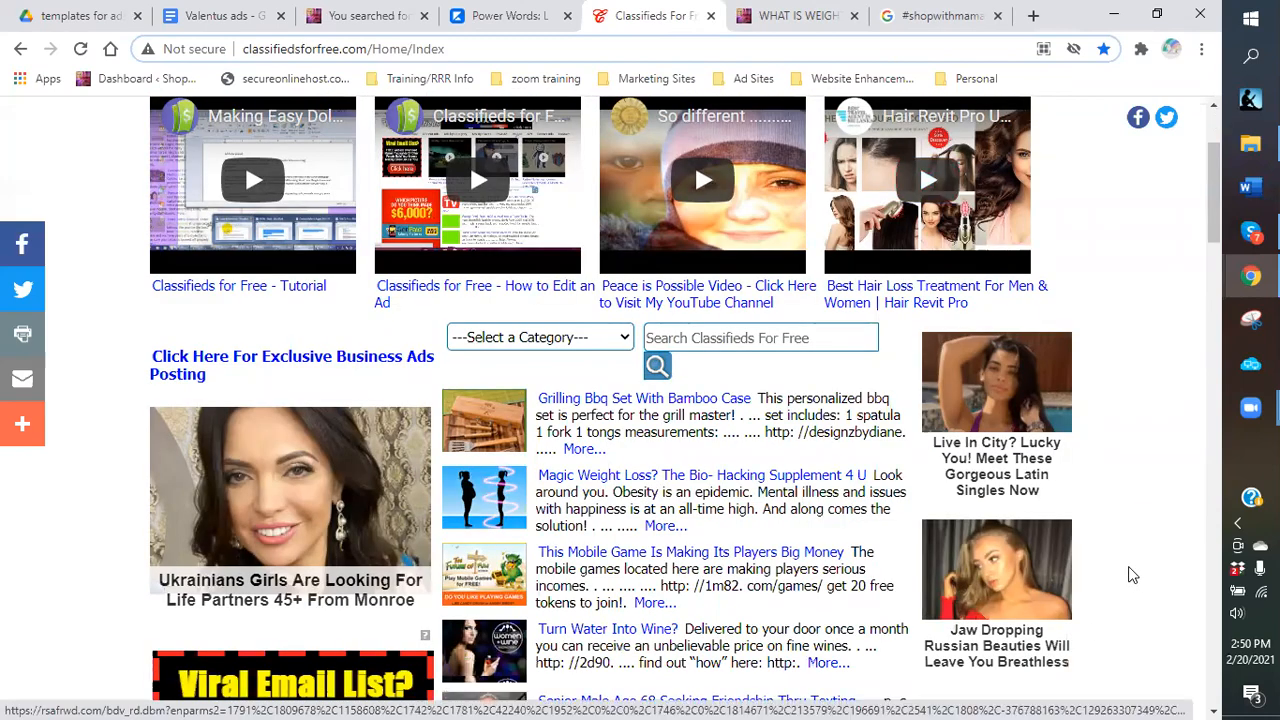
scroll(1132, 575, up, 1)
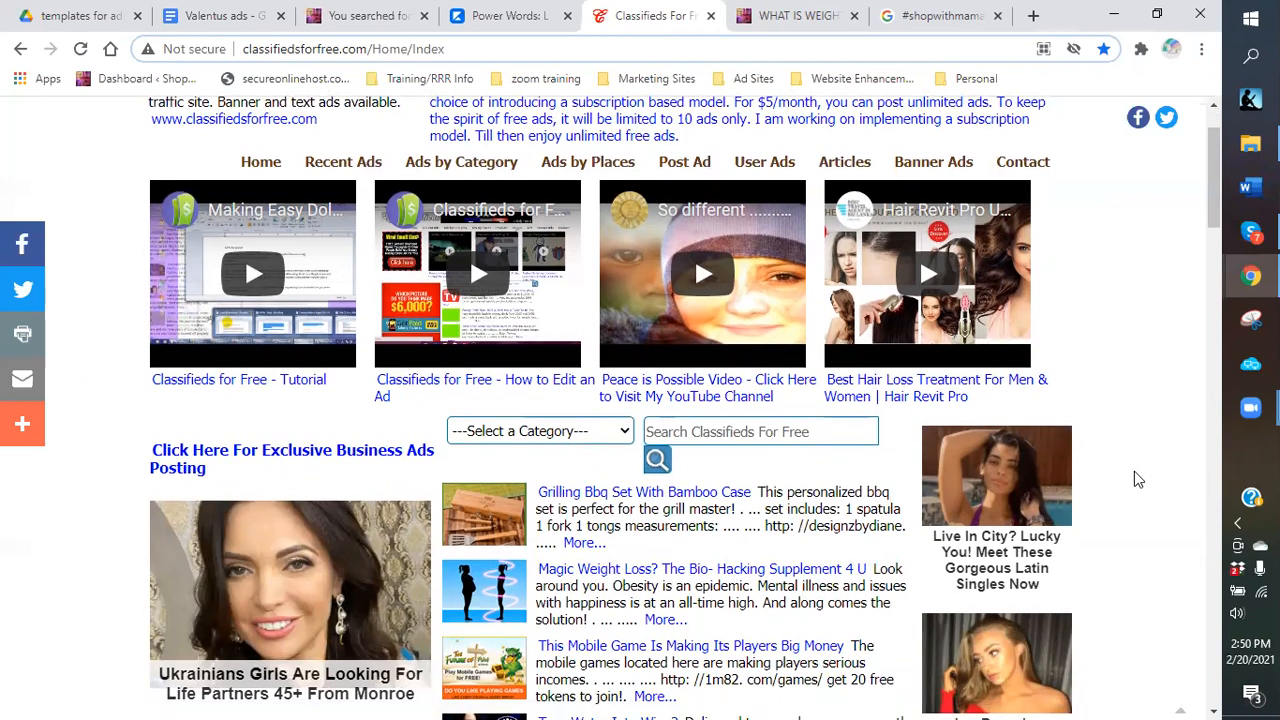
scroll(661, 343, up, 1)
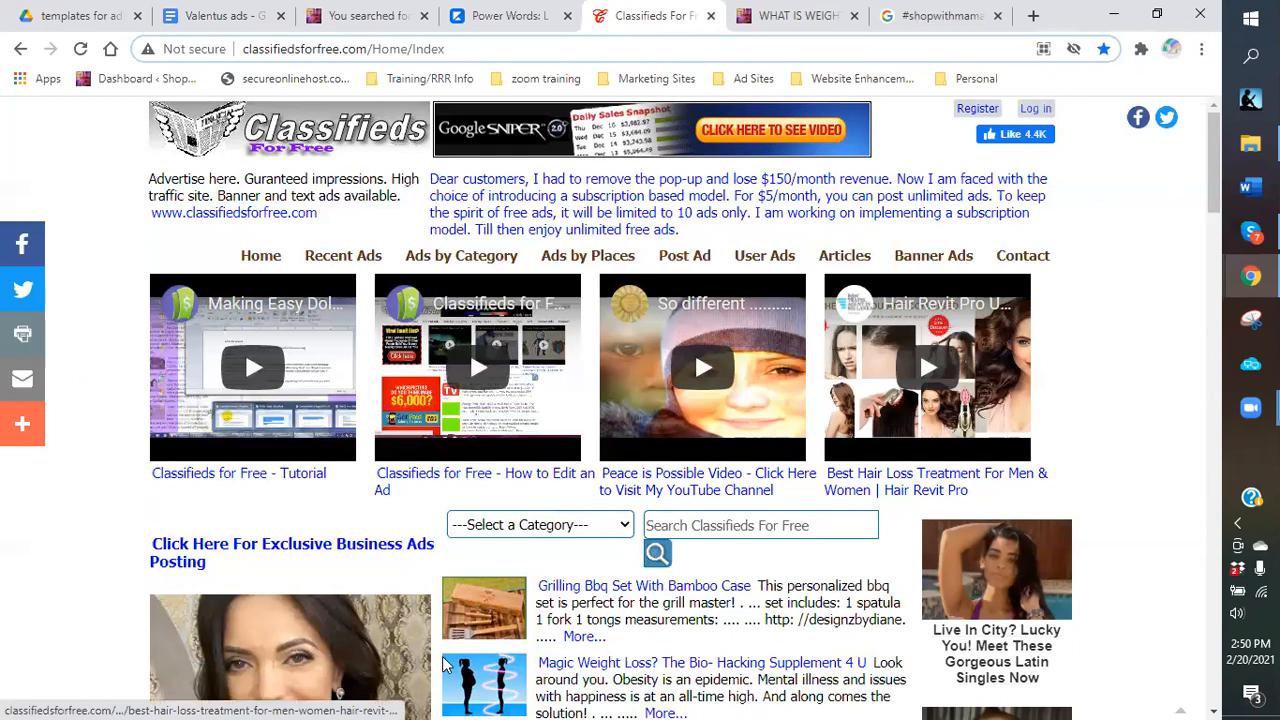
click(1035, 112)
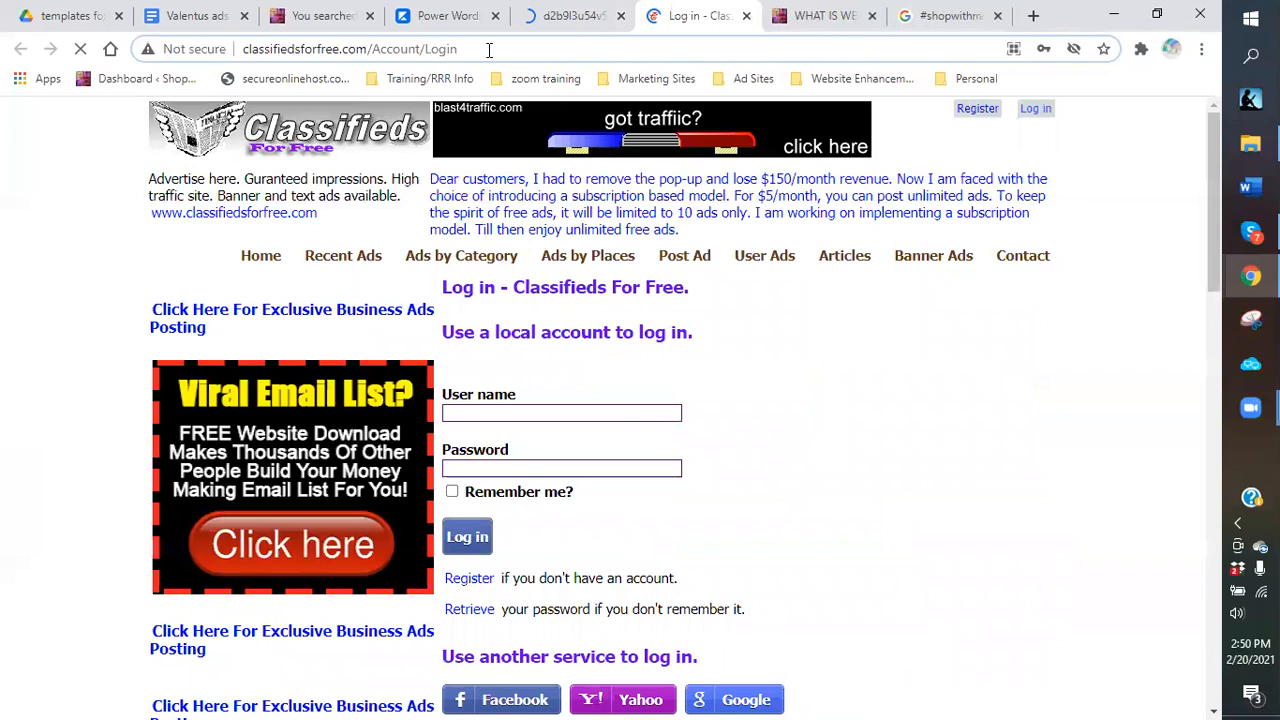
click(621, 16)
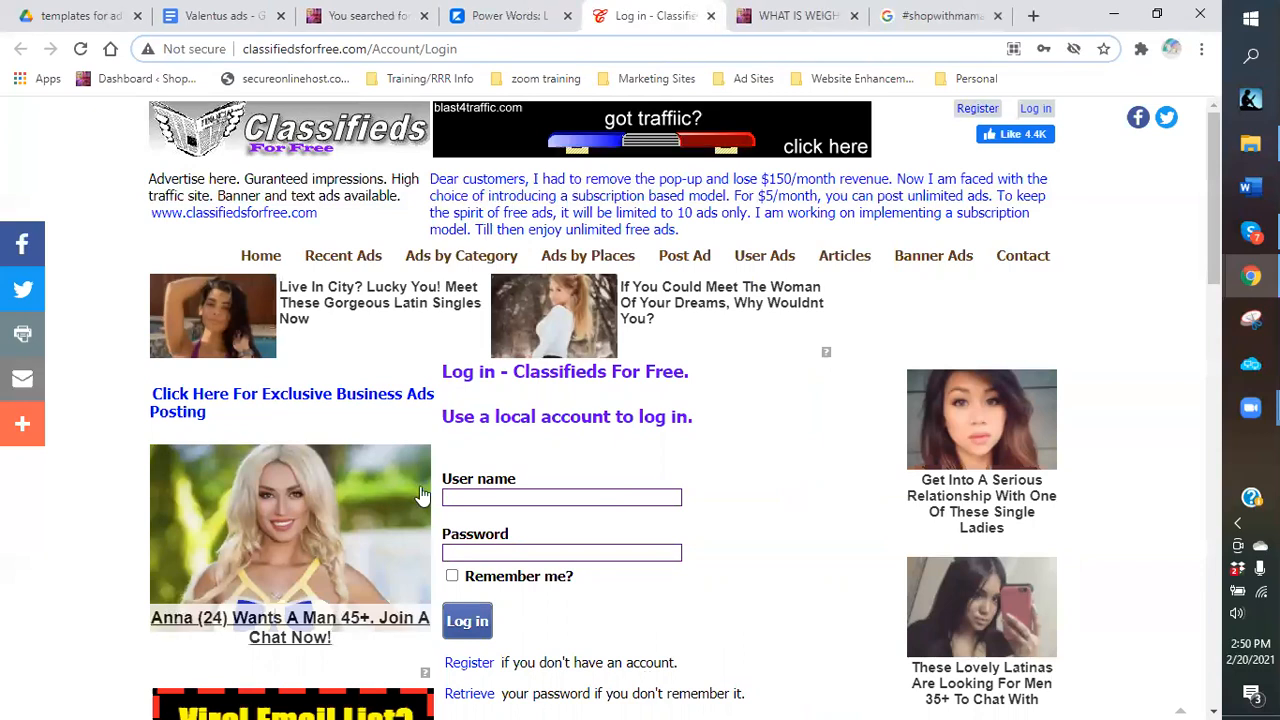
click(508, 497)
click(511, 540)
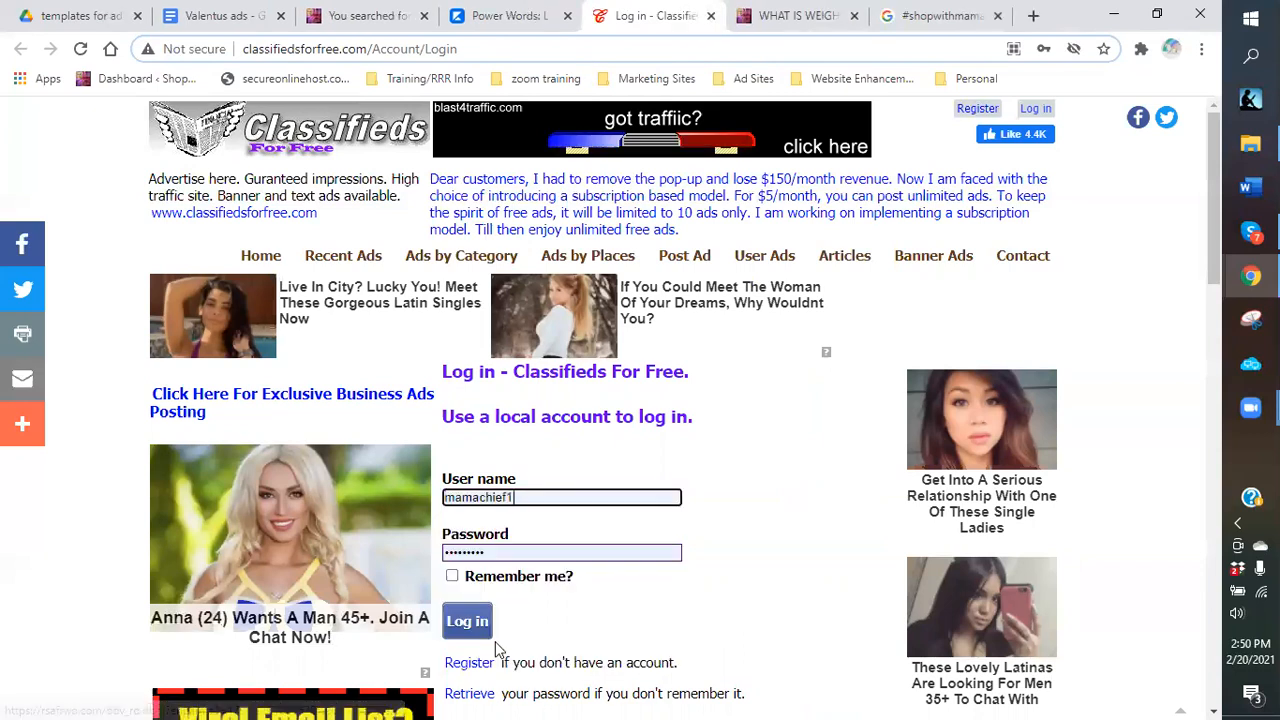
key(Return)
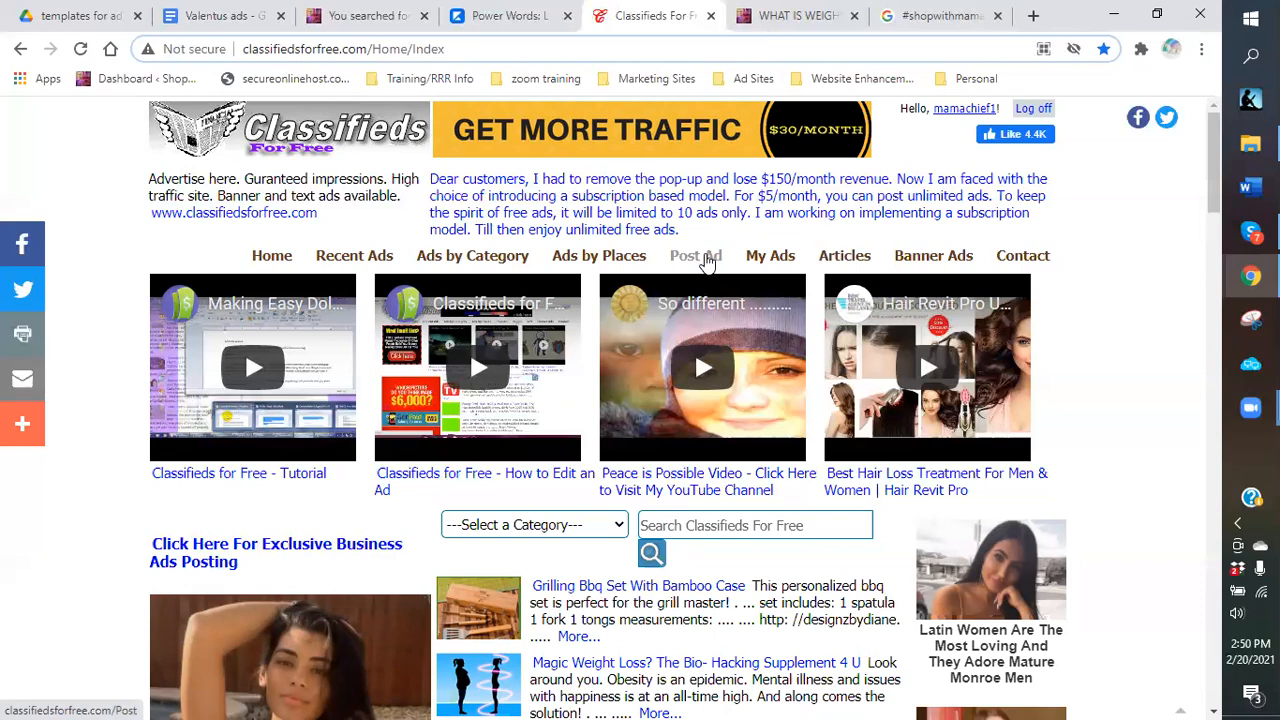
Start a new ad and paste 'Make Money with Coffee' from the Valentus ads document as its Header.
click(707, 262)
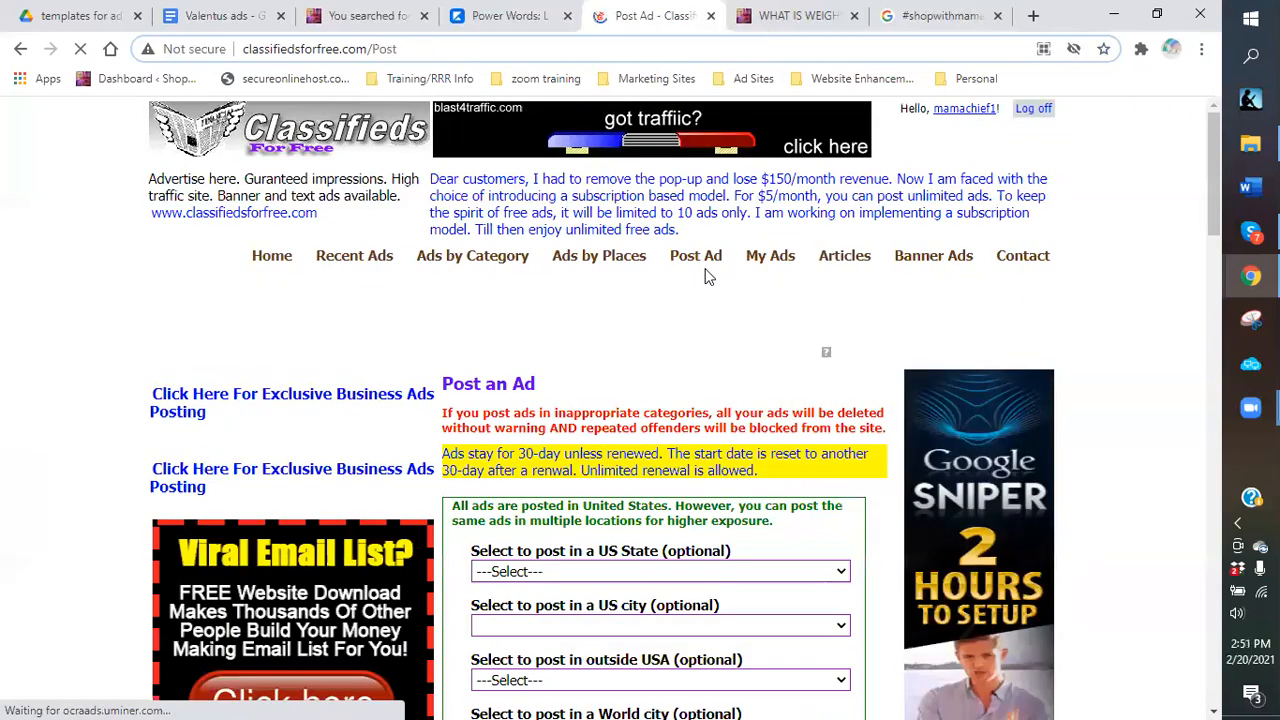
scroll(707, 277, down, 3)
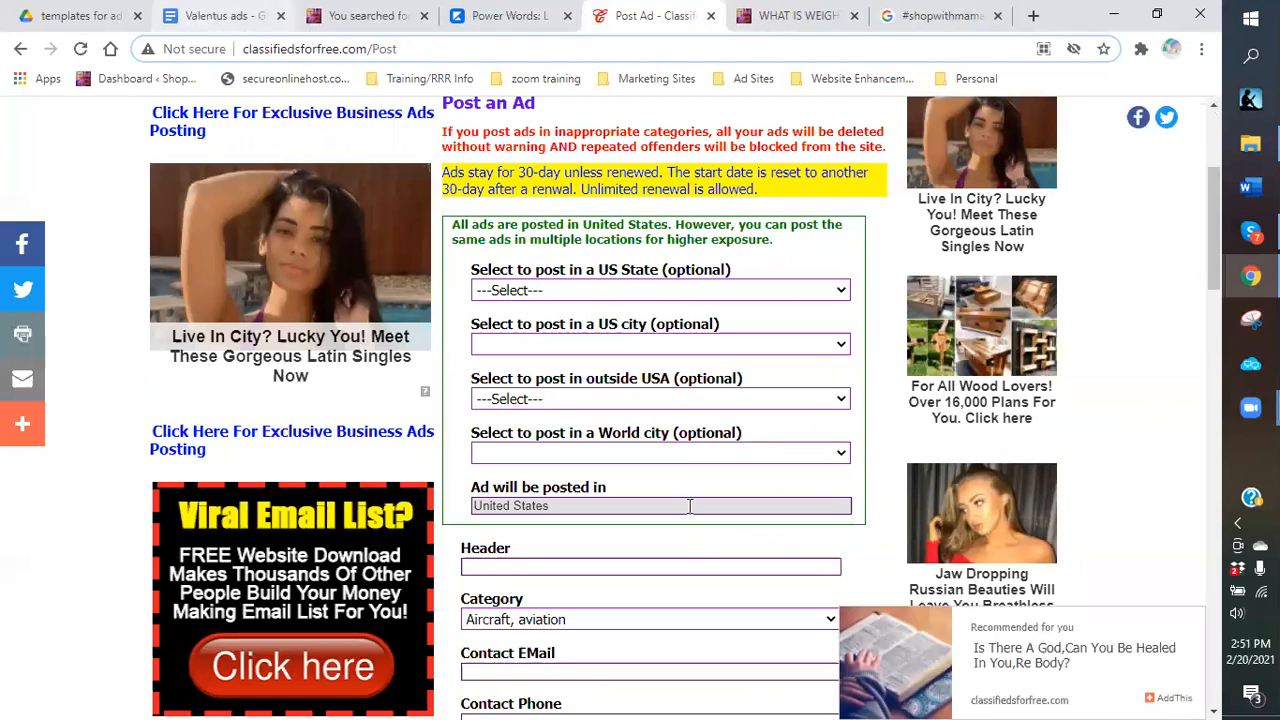
key(ctrl+2)
drag(449, 402, 277, 402)
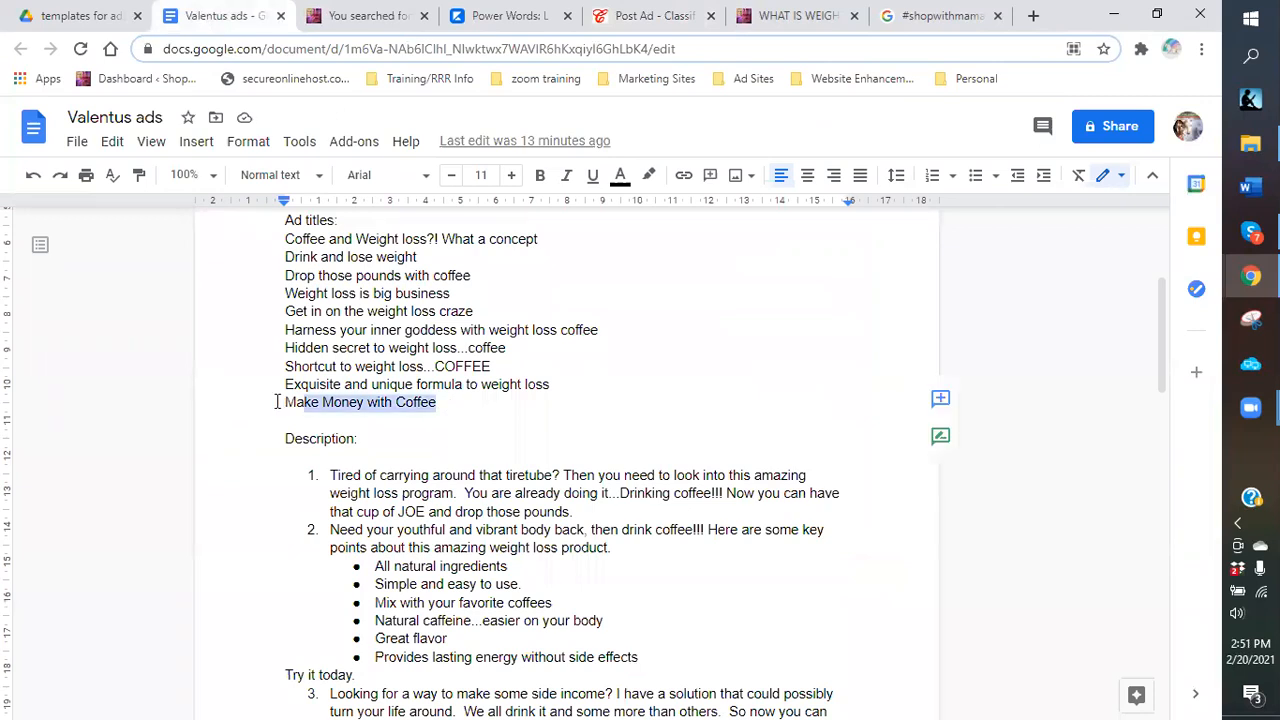
right_click(352, 408)
click(428, 240)
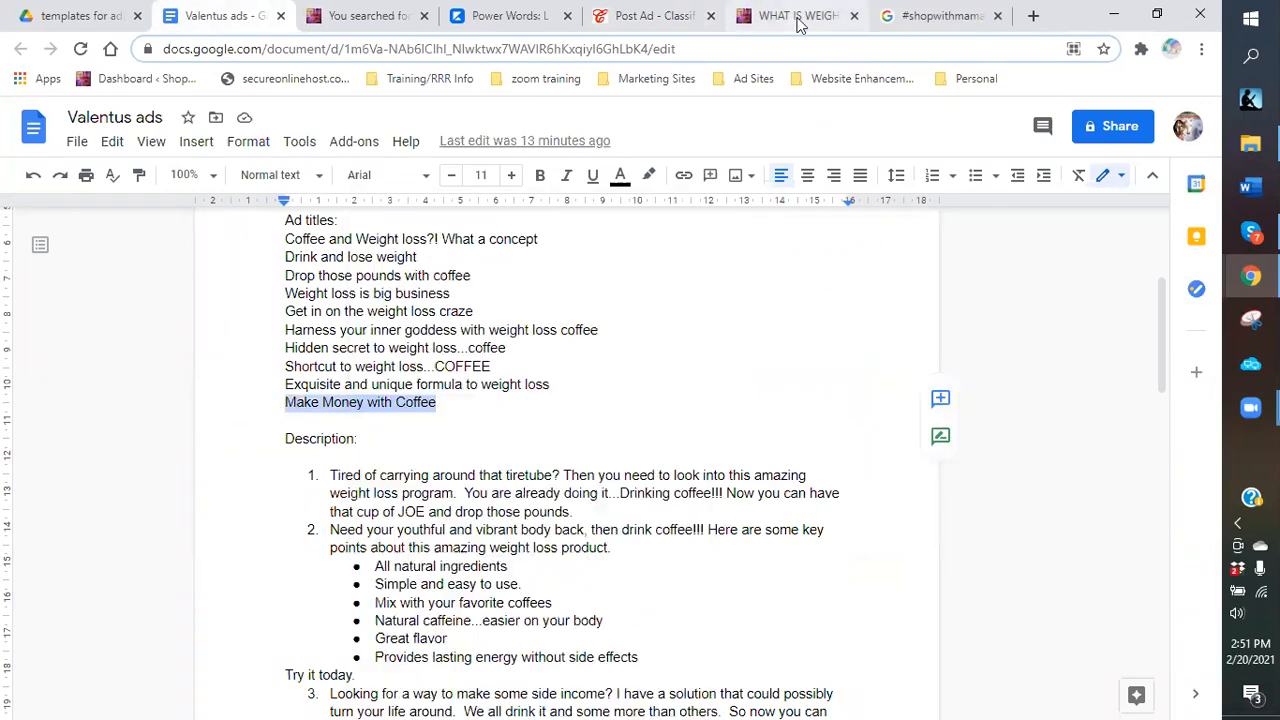
click(655, 30)
click(522, 567)
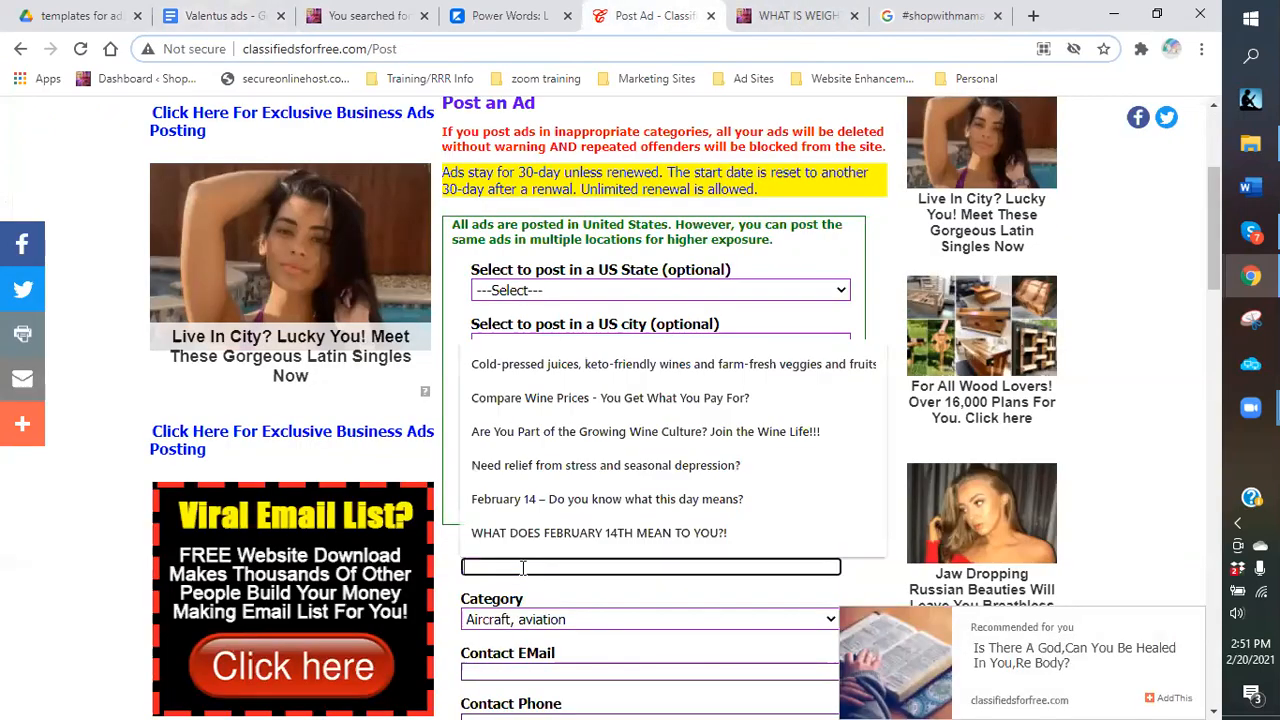
right_click(546, 566)
click(590, 394)
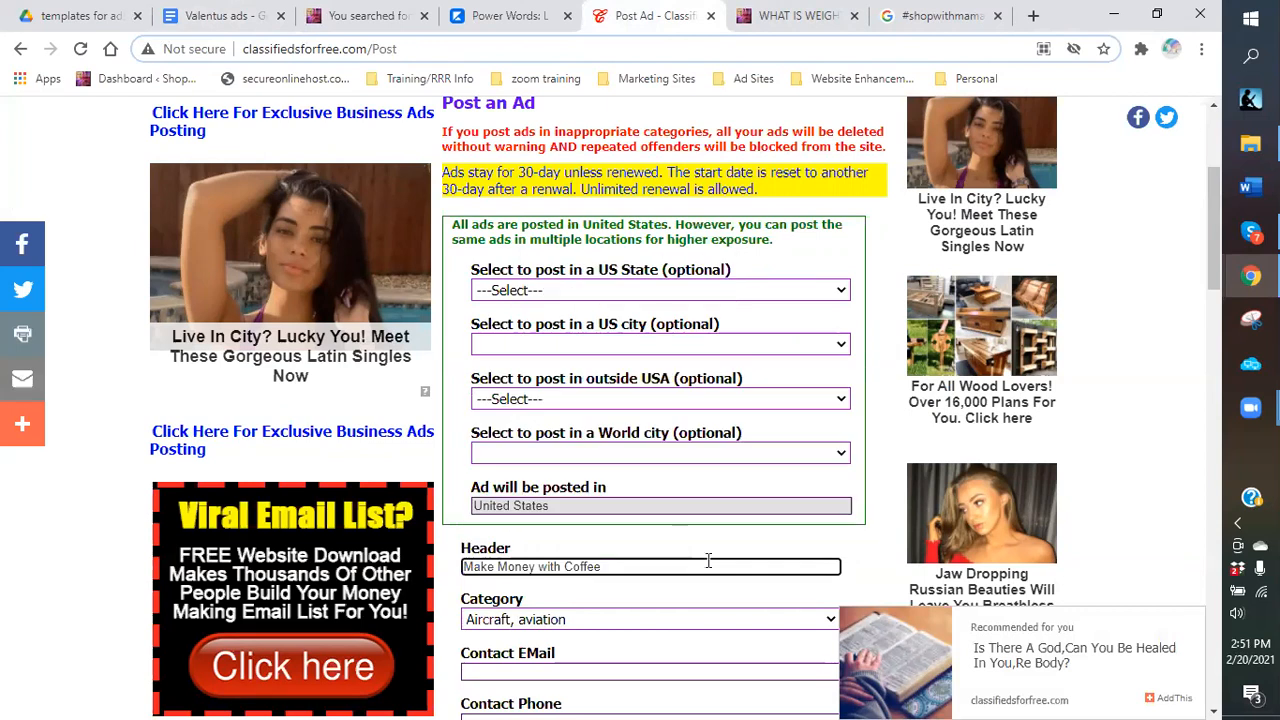
Choose Business opportunities as the ad category.
scroll(660, 530, down, 2)
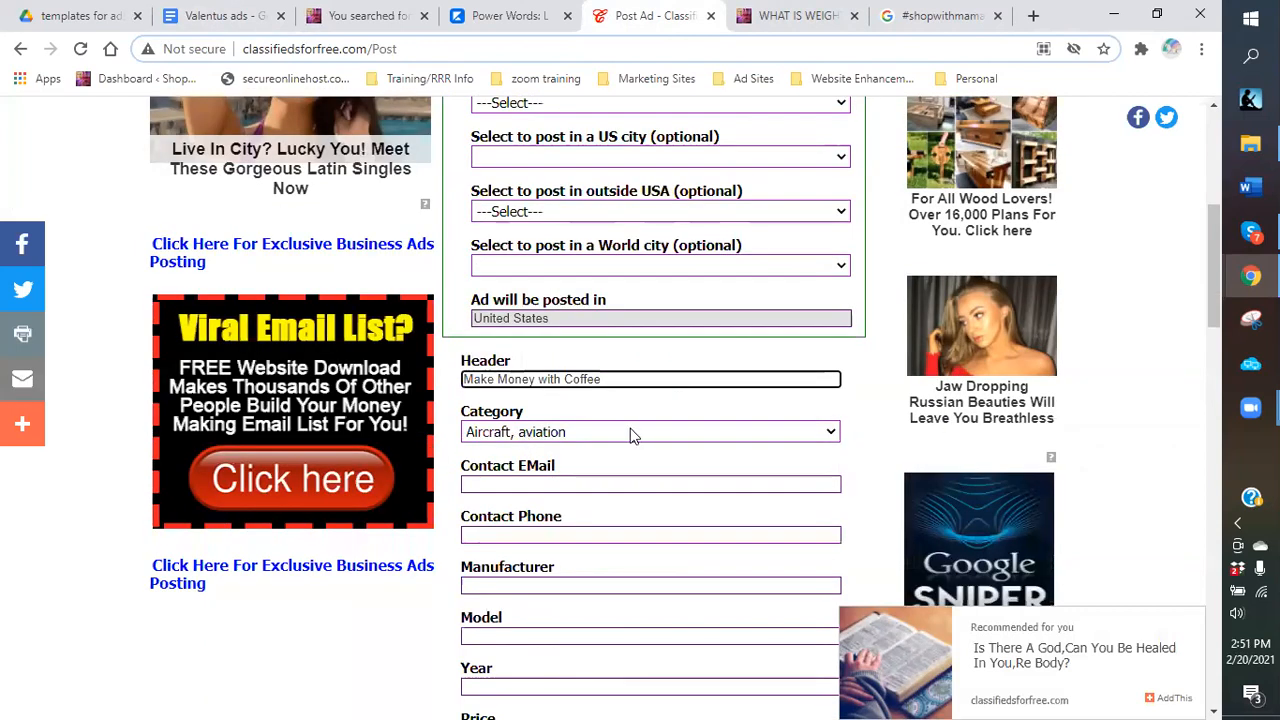
click(829, 433)
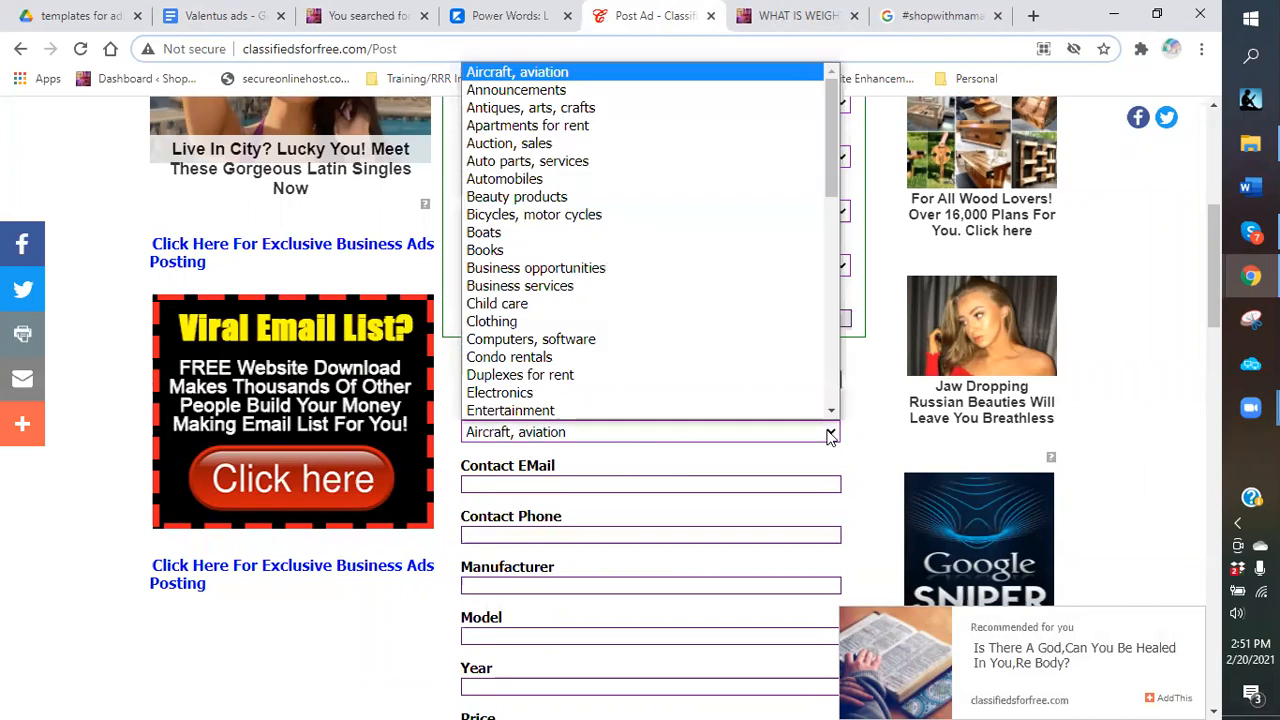
click(611, 270)
Fill in the contact phone number, correcting a typo along the way.
scroll(581, 381, down, 1)
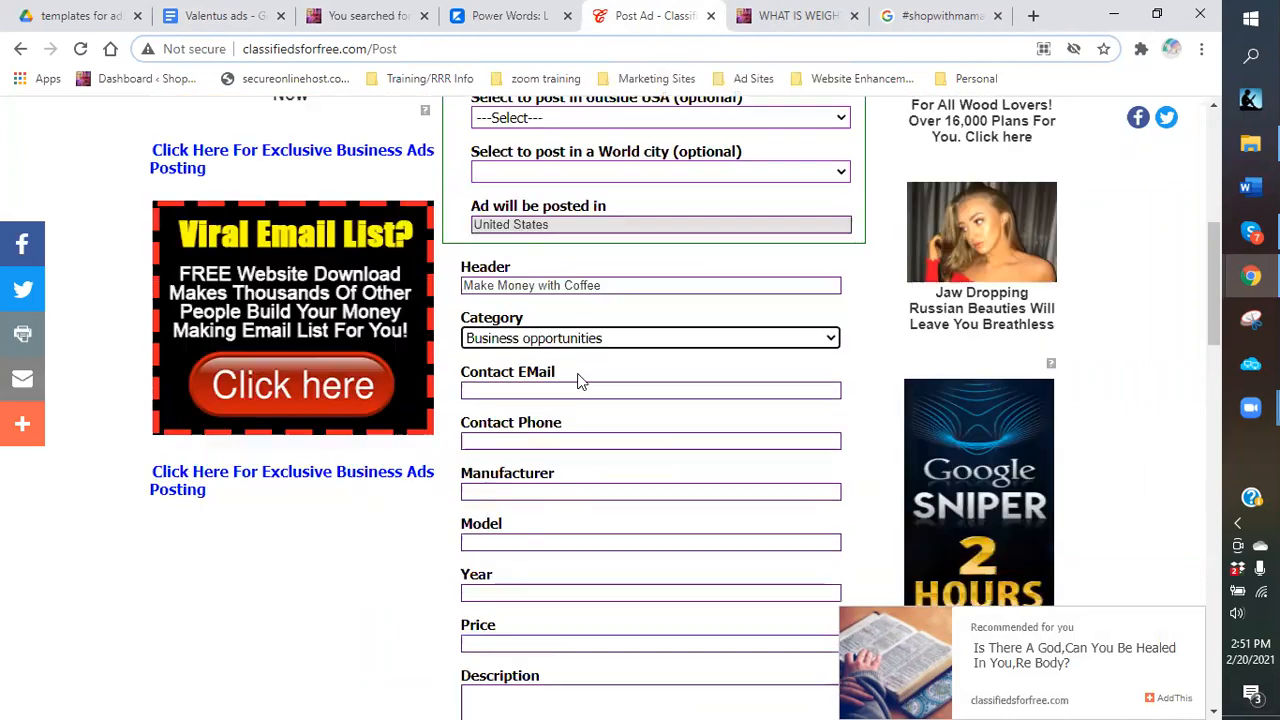
click(577, 437)
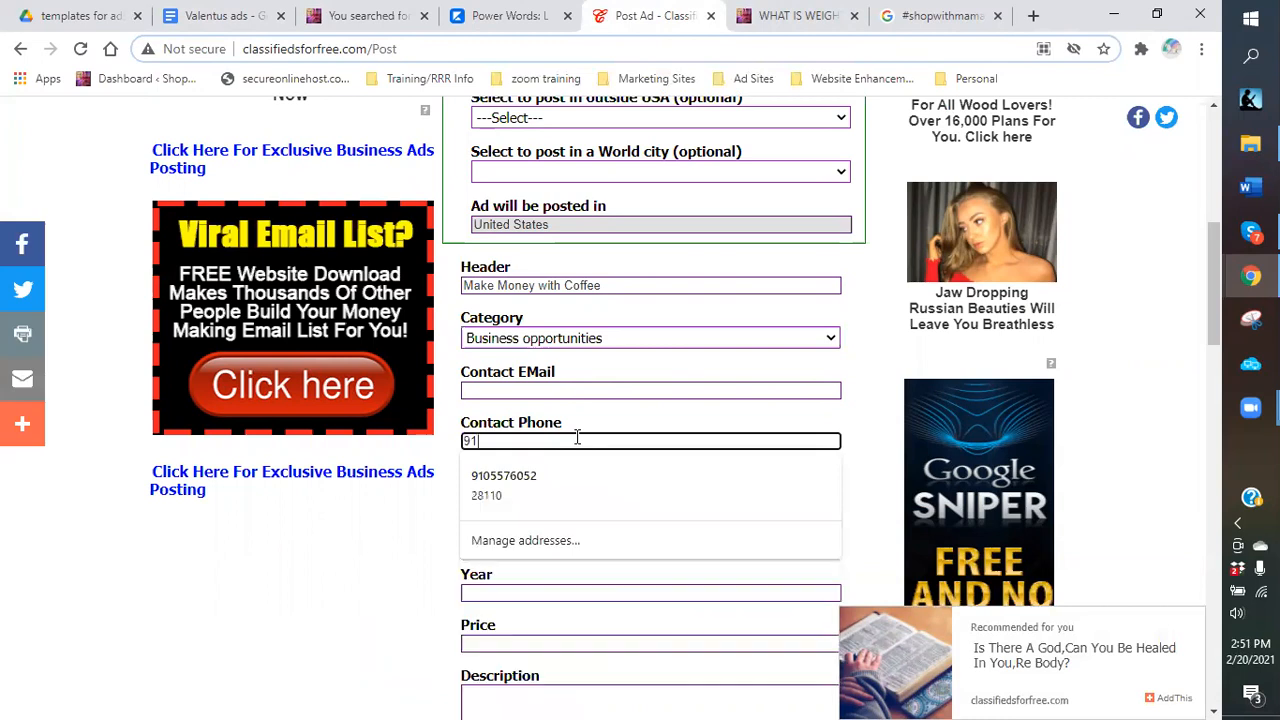
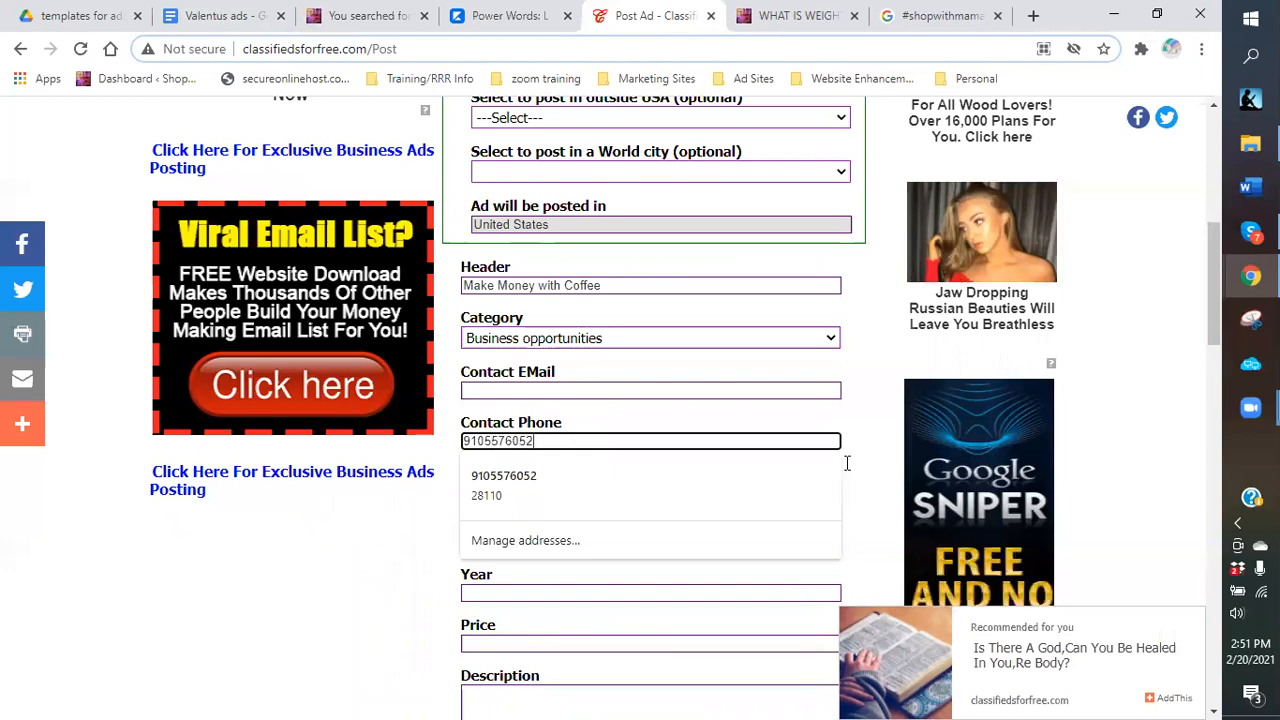
key(Tab)
scroll(600, 430, down, 1)
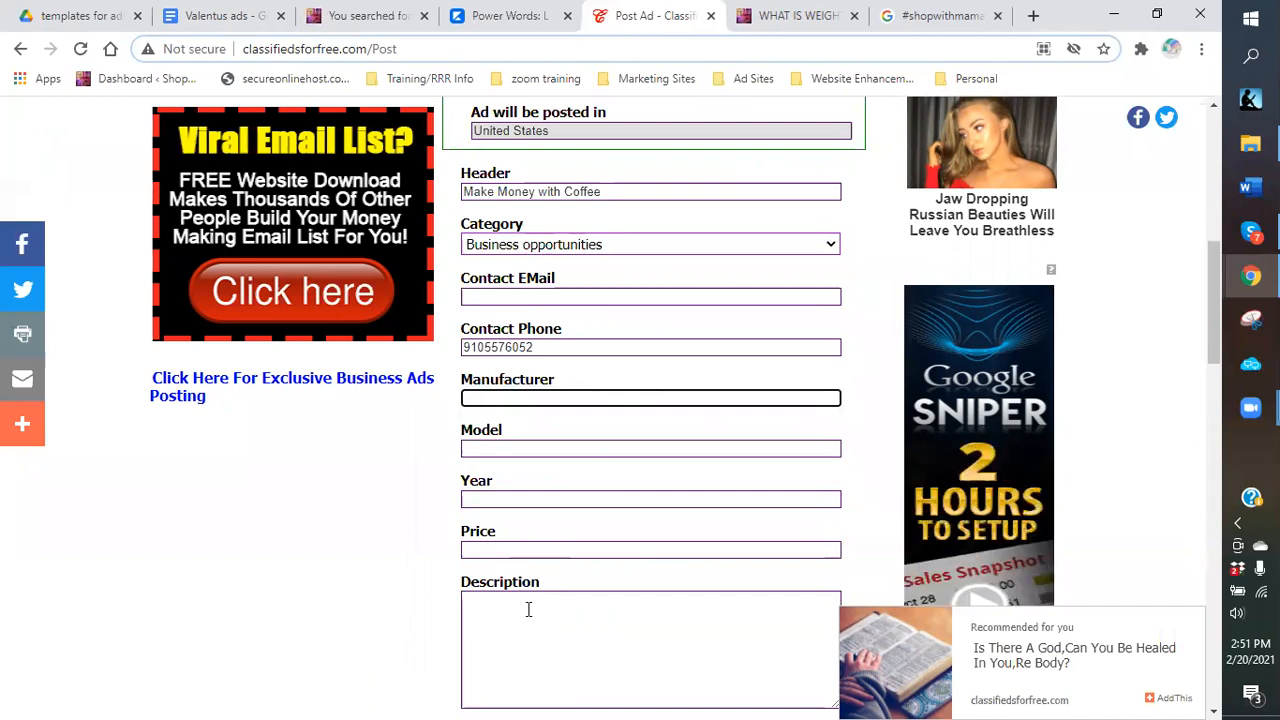
scroll(521, 547, down, 1)
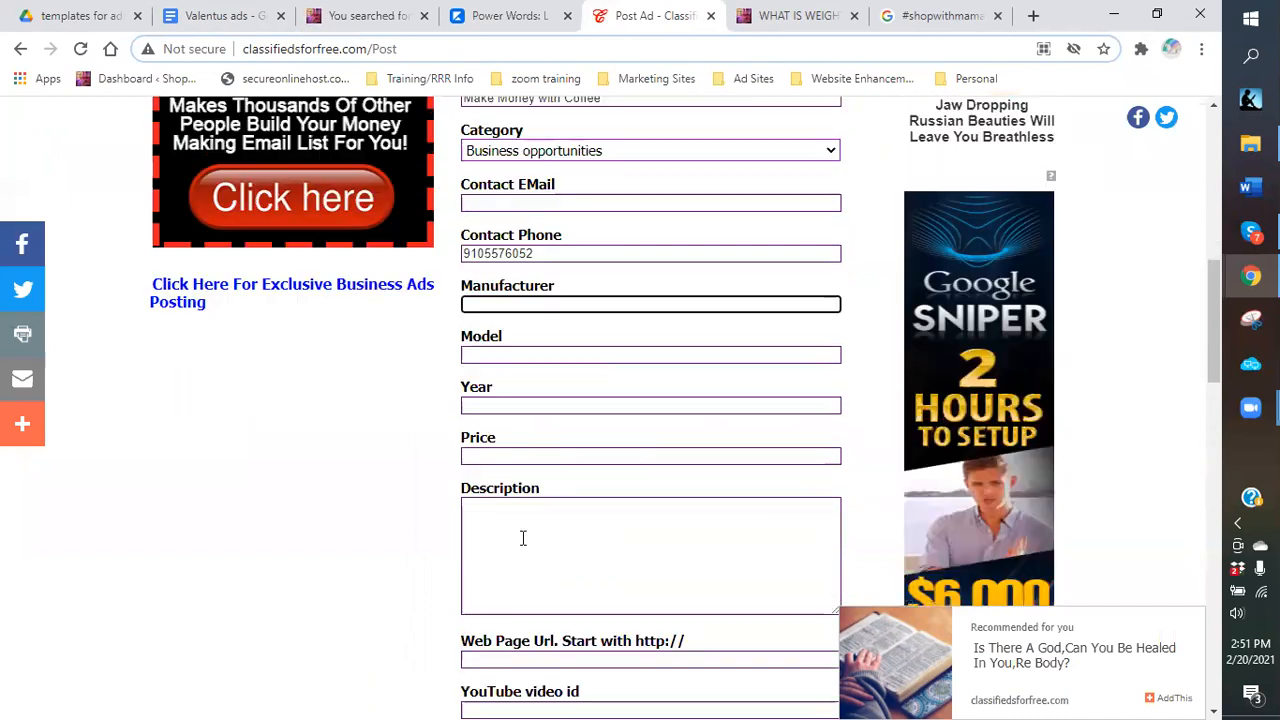
Open the ClassifiedAds.com account page in a new tab from the Ad Sites bookmarks.
click(481, 543)
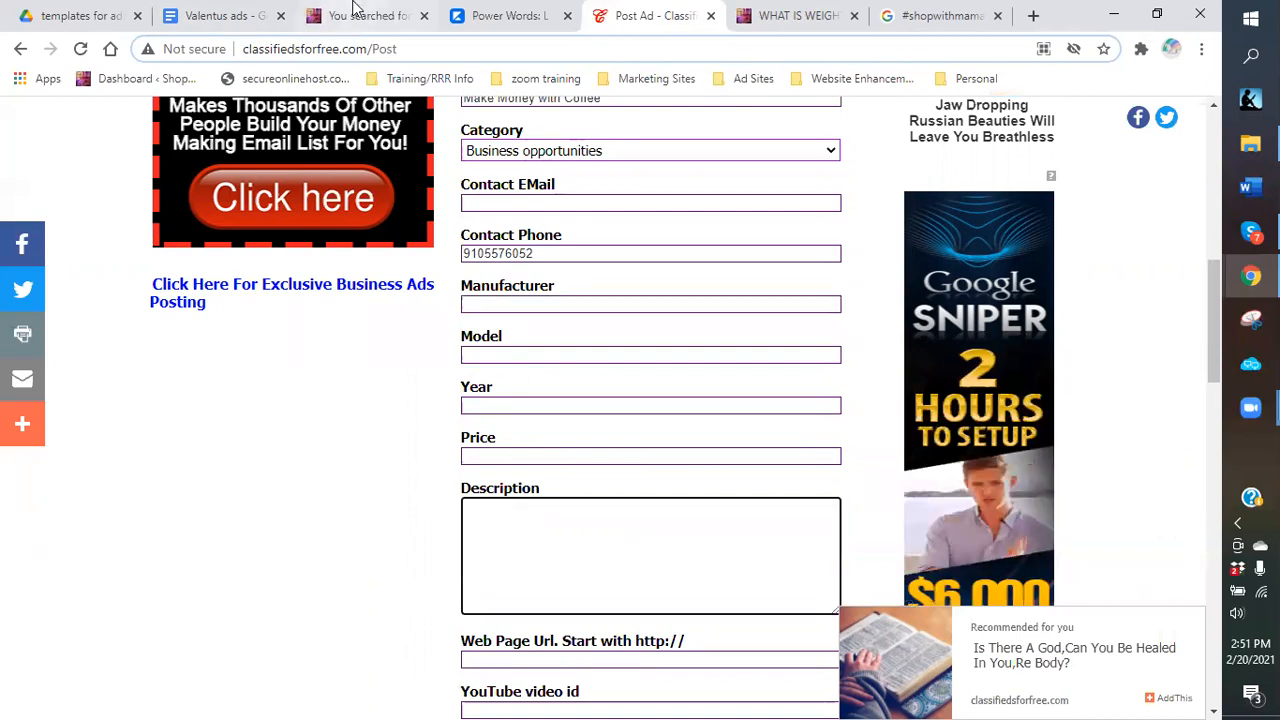
click(214, 20)
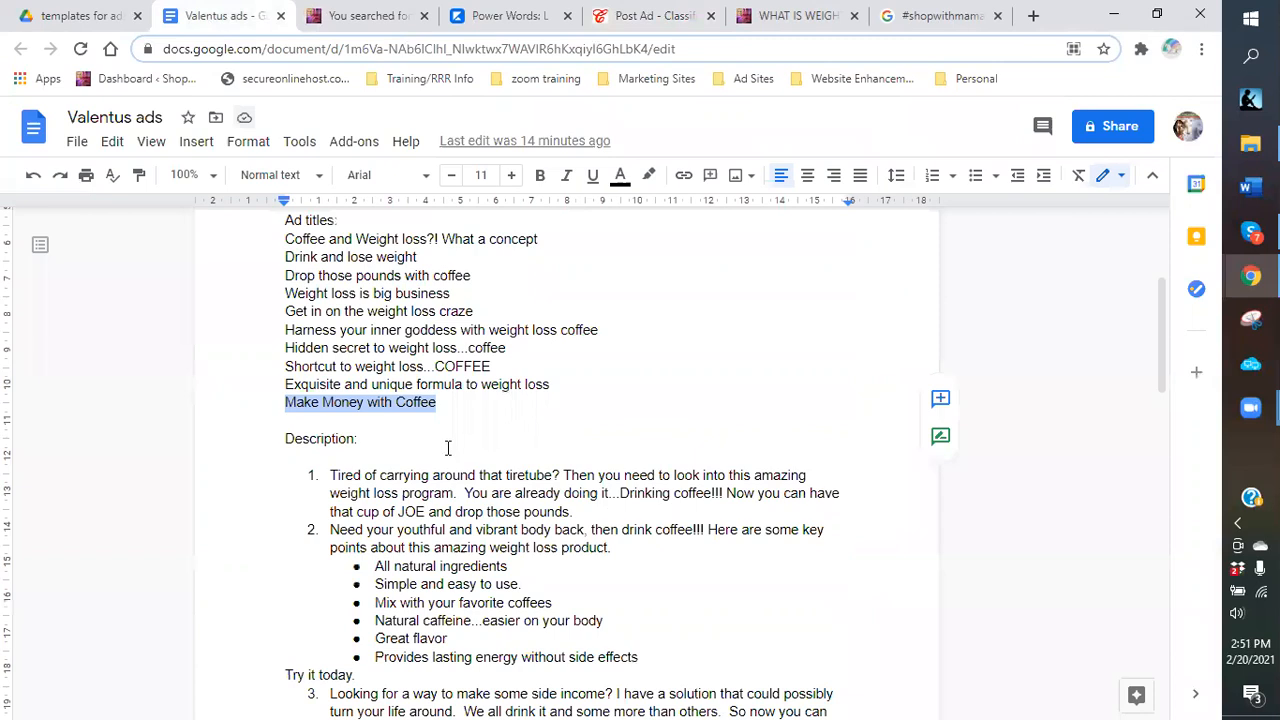
scroll(448, 448, down, 4)
scroll(448, 448, down, 8)
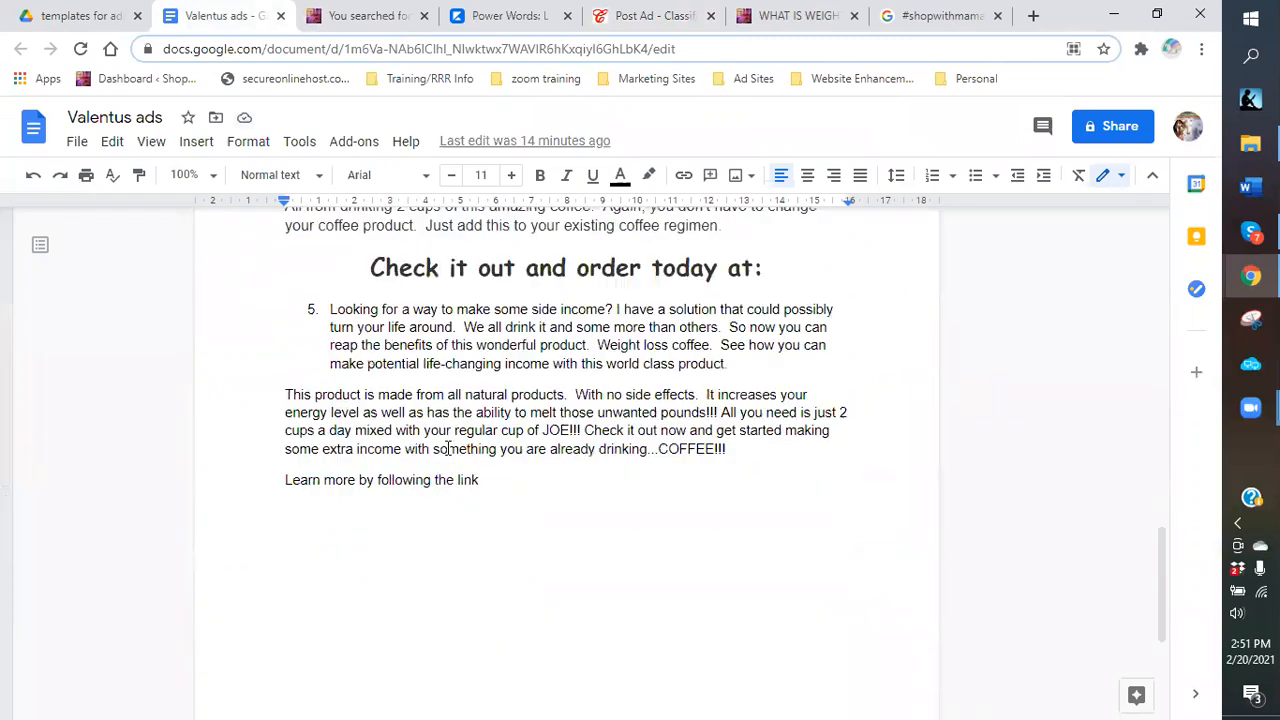
scroll(448, 448, down, 2)
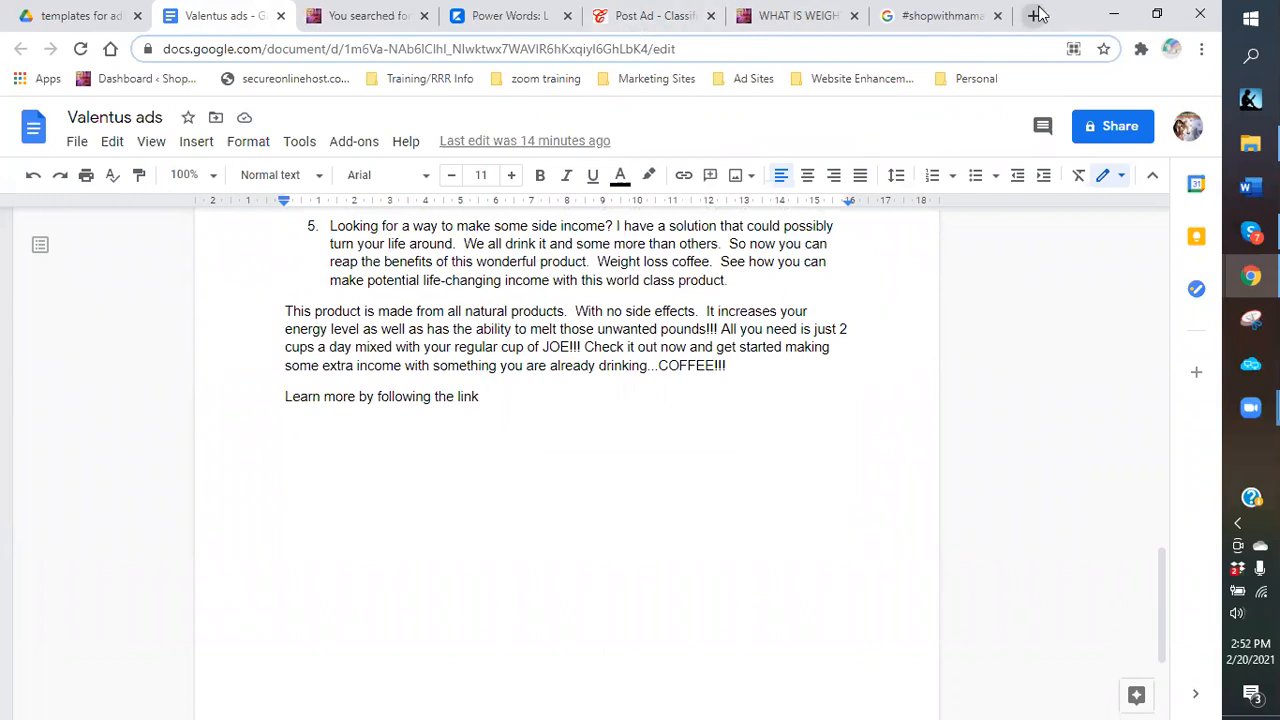
key(ctrl+t)
click(755, 80)
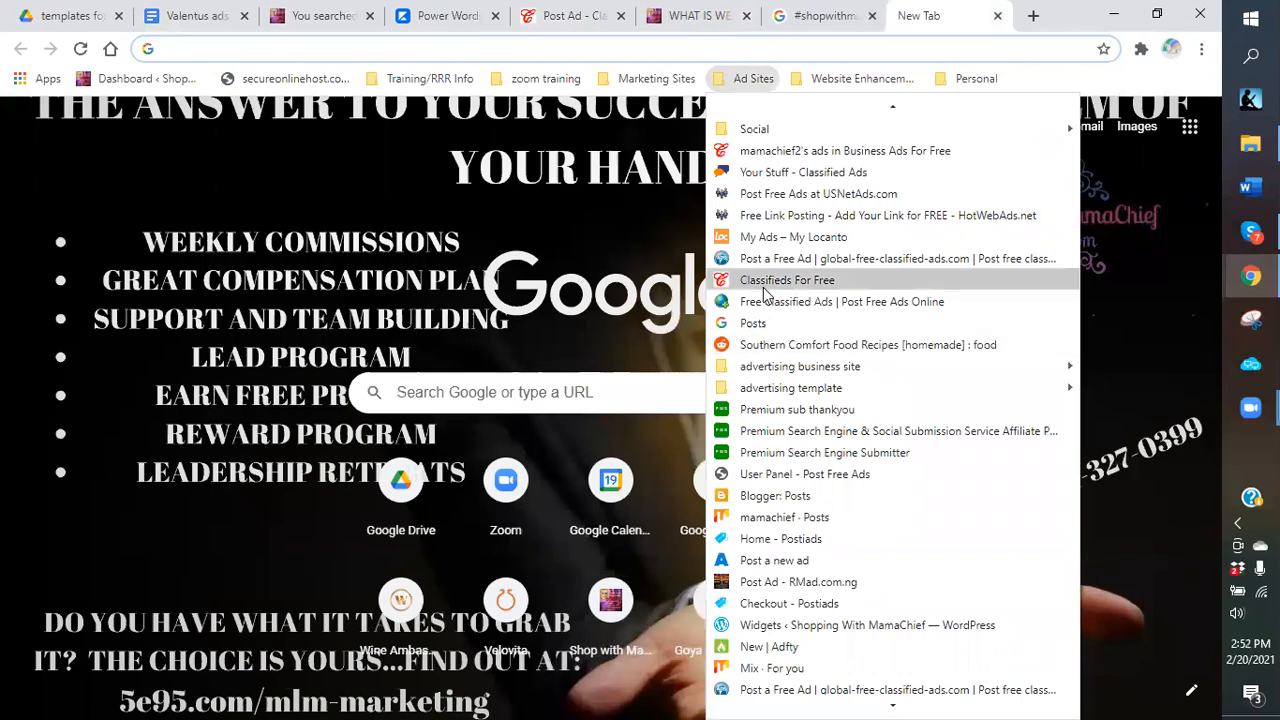
key(Return)
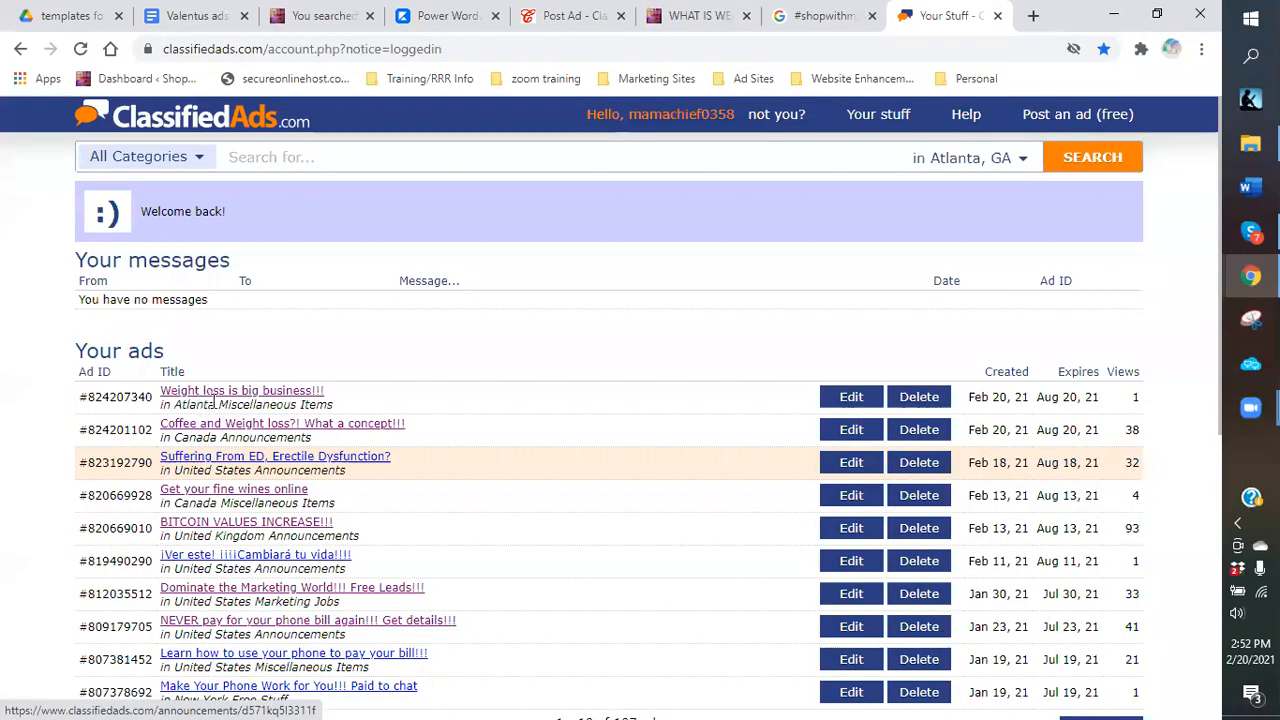
Copy the Weight loss is big business!!! ad text, MAKE MONEY through 'Learn more', into the Description.
click(213, 393)
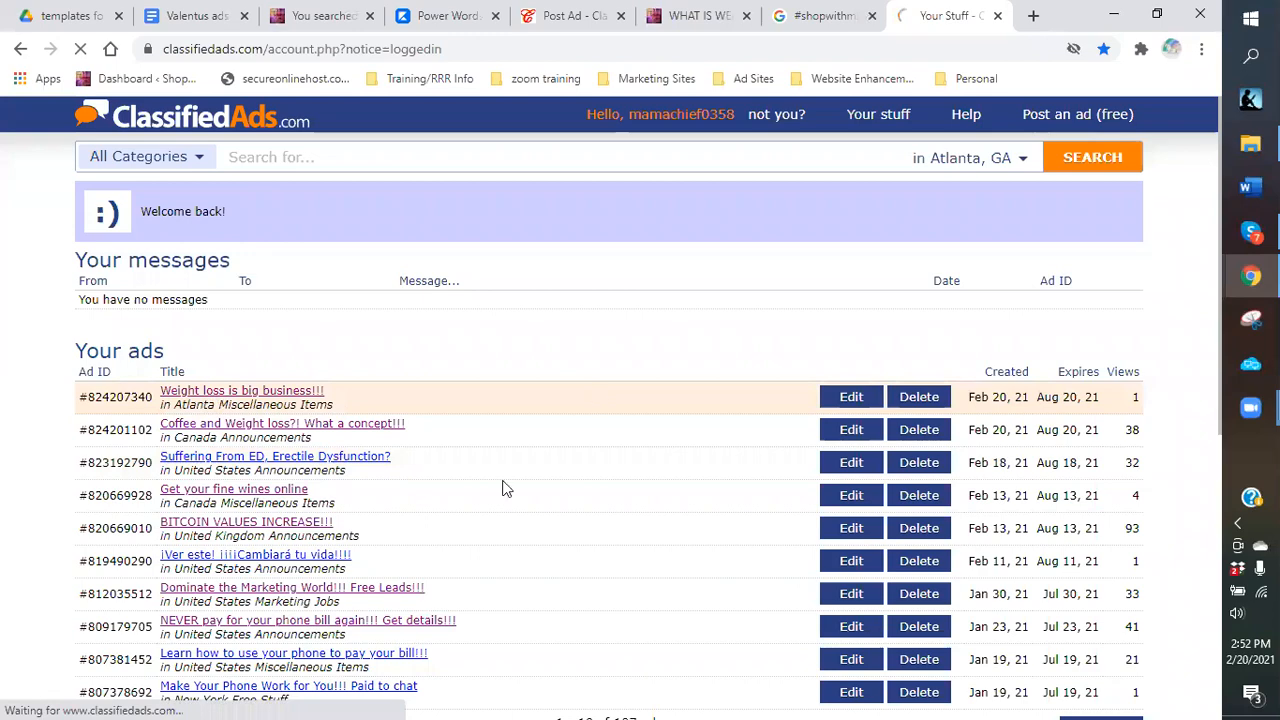
scroll(618, 340, down, 2)
drag(609, 305, 806, 545)
scroll(806, 545, down, 4)
drag(1035, 313, 1033, 313)
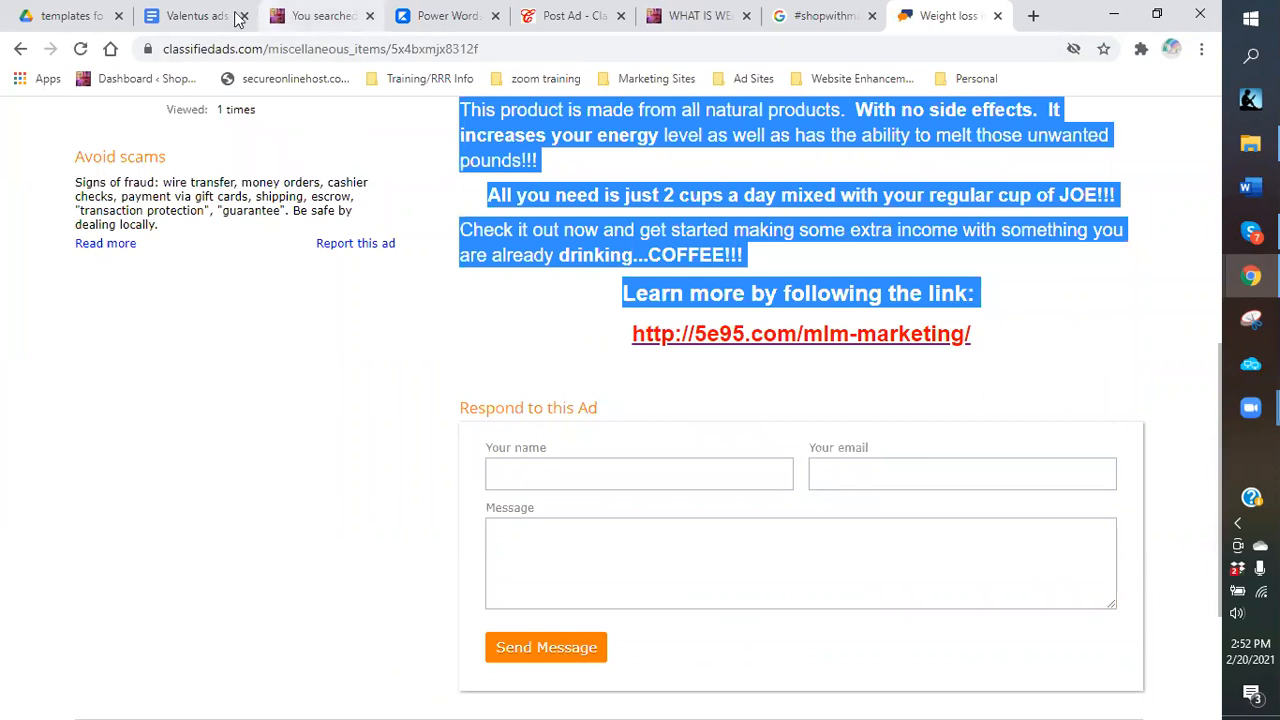
click(827, 18)
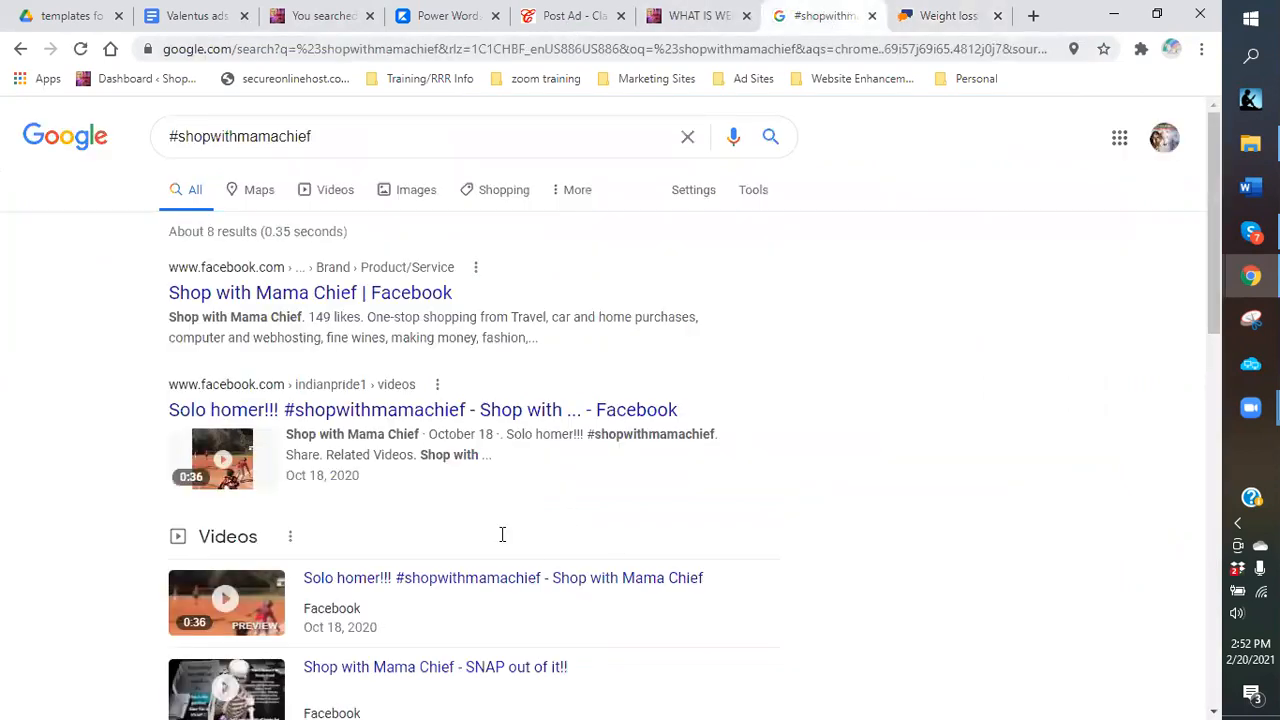
right_click(503, 535)
click(548, 360)
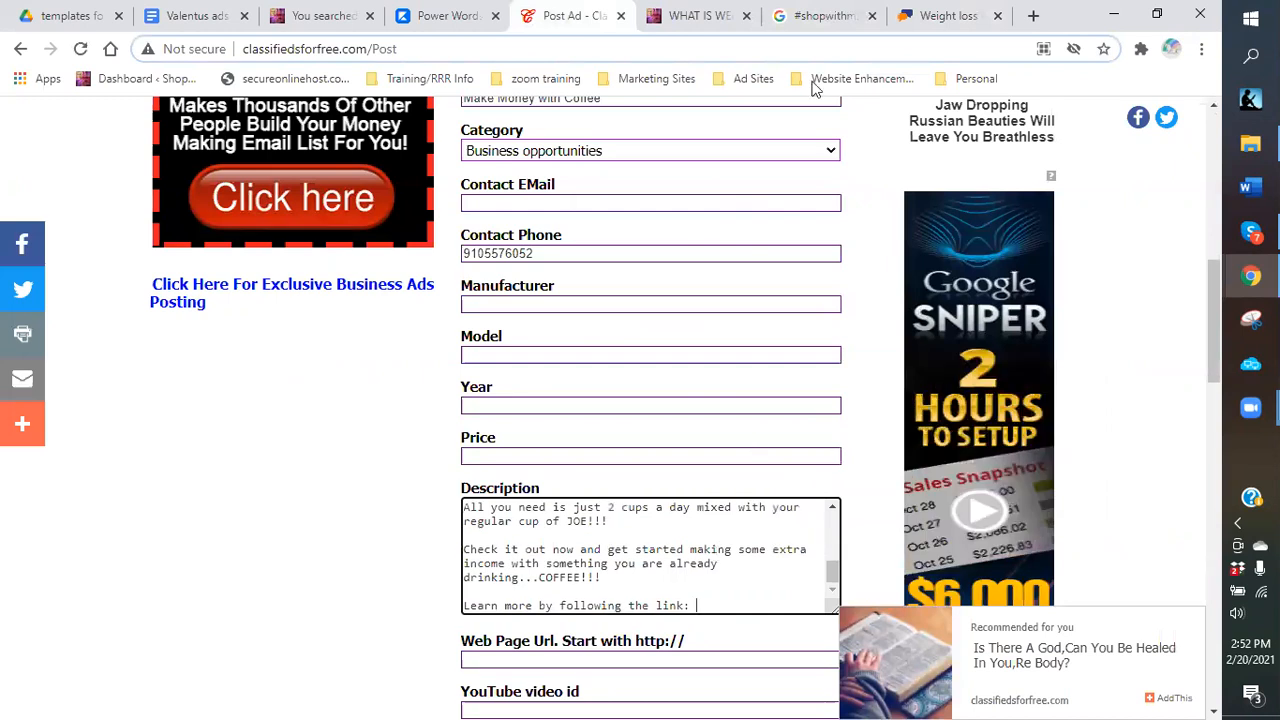
Copy the mlm-marketing URL from the Links list in the Valentus ads document.
click(199, 20)
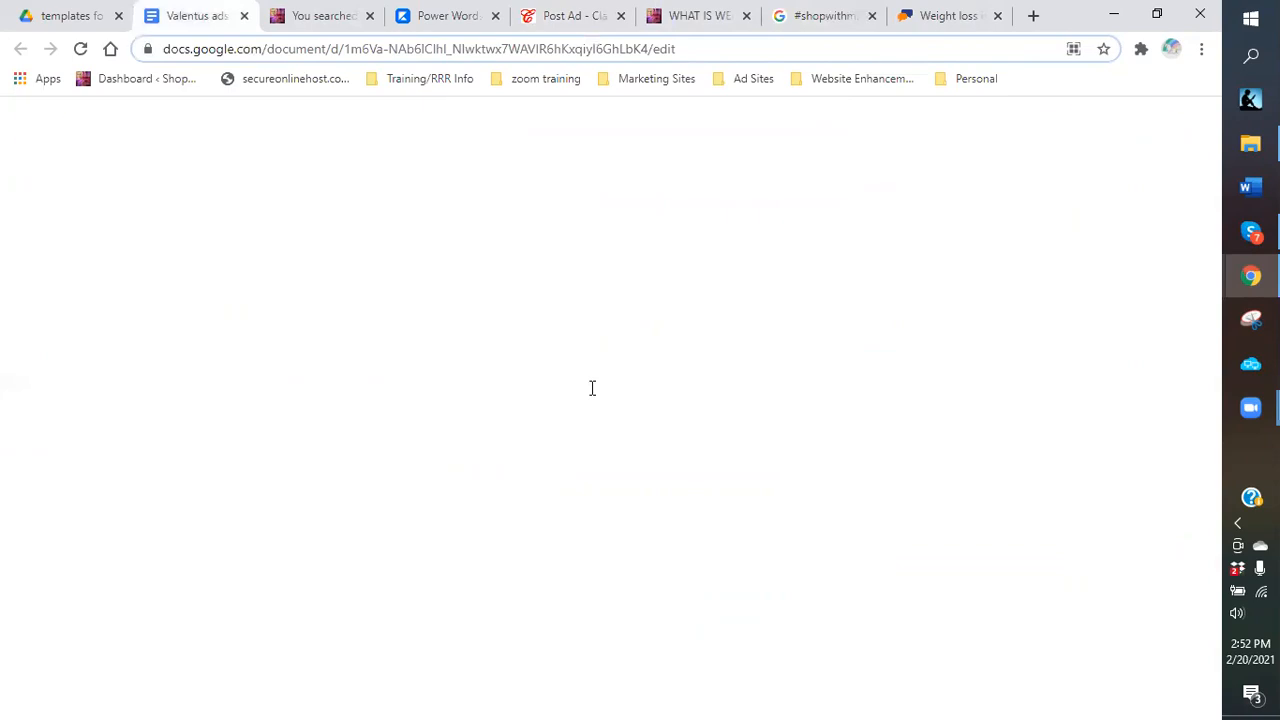
scroll(592, 388, up, 4)
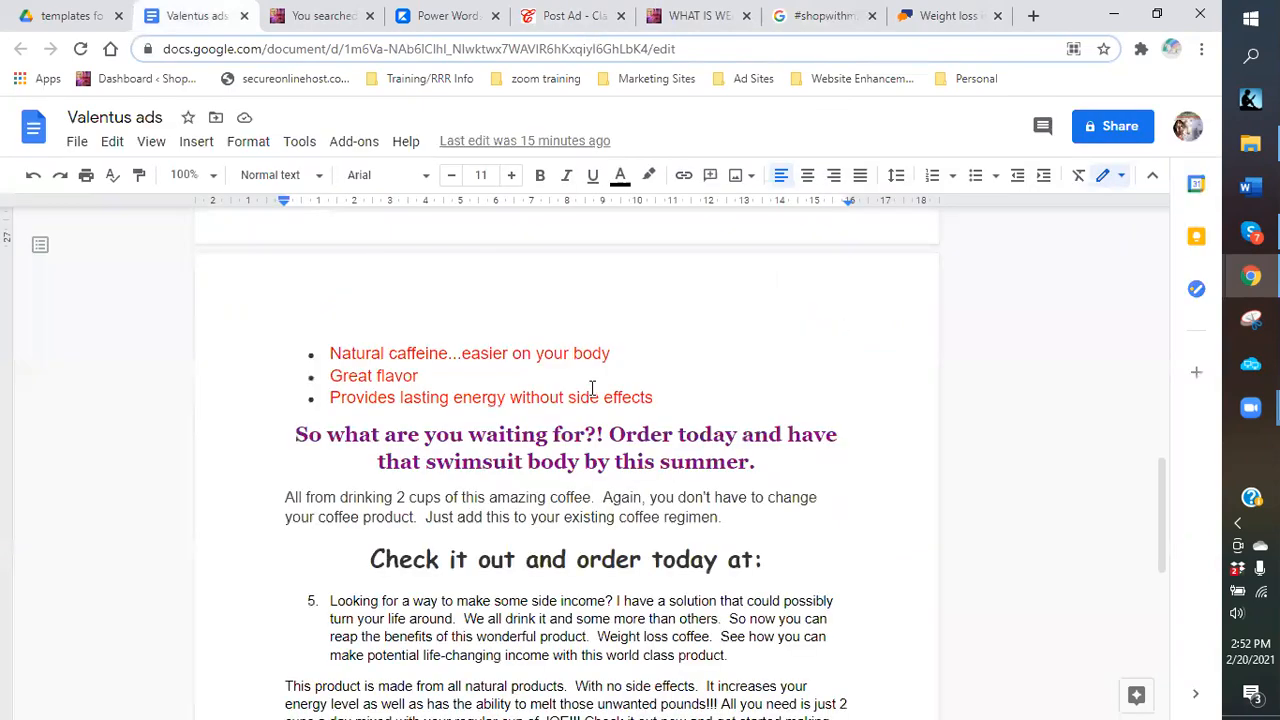
scroll(592, 388, up, 7)
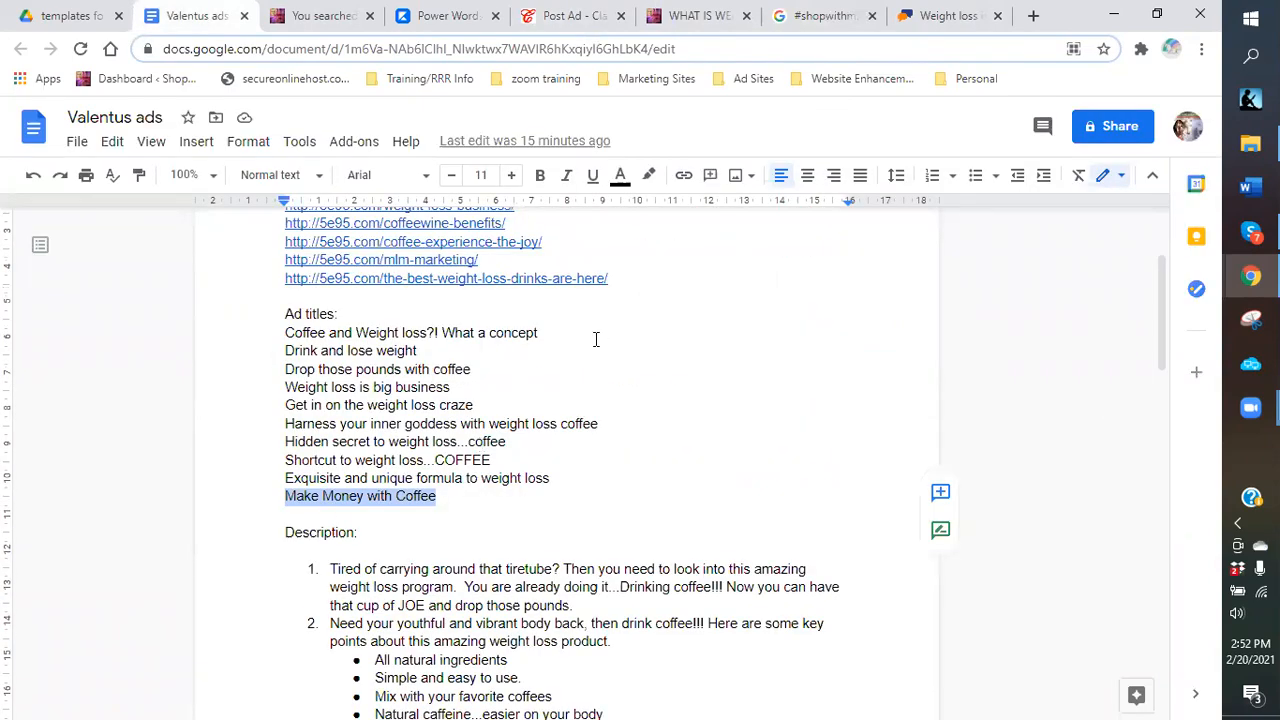
scroll(520, 360, up, 1)
drag(479, 354, 283, 356)
right_click(298, 350)
click(340, 200)
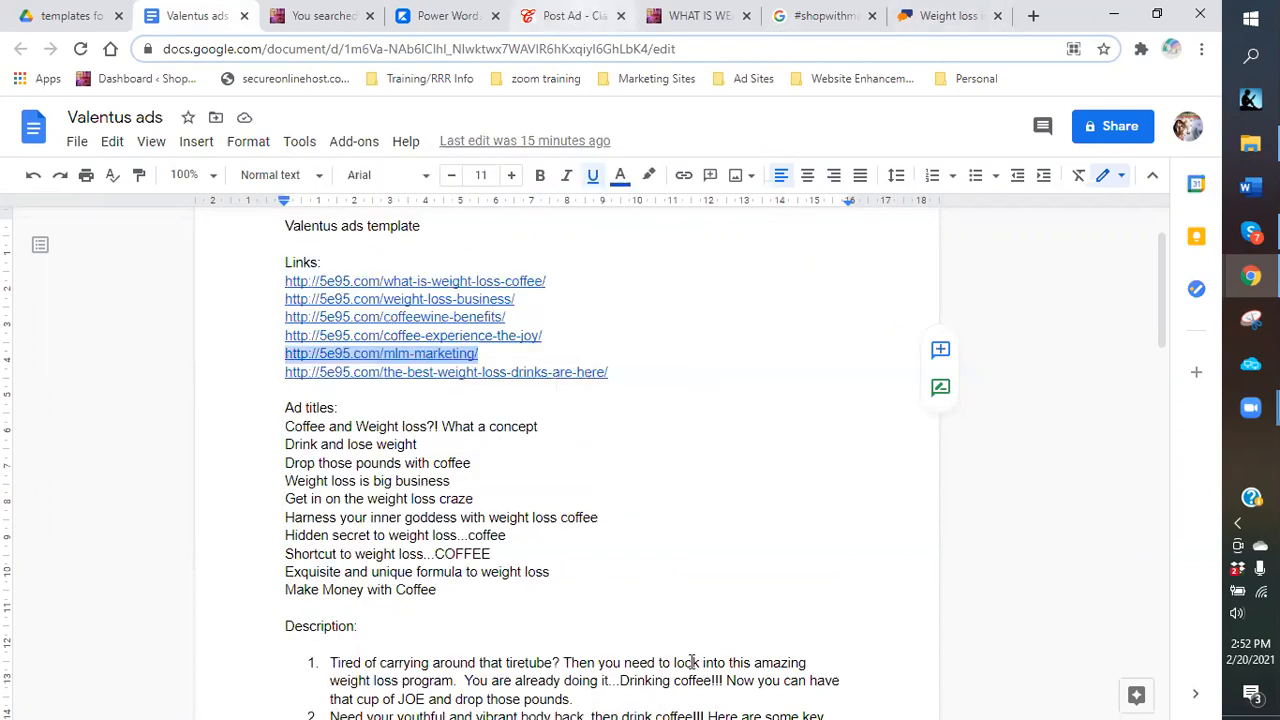
right_click(709, 606)
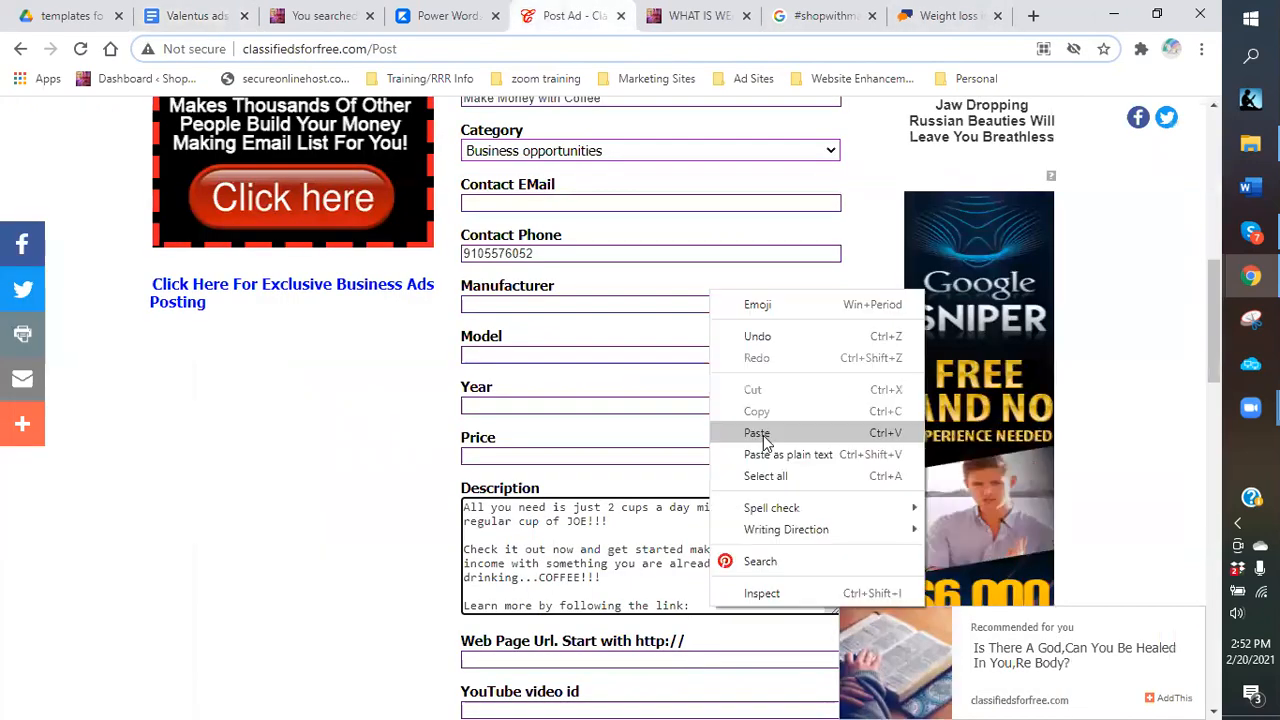
click(762, 433)
scroll(718, 467, down, 3)
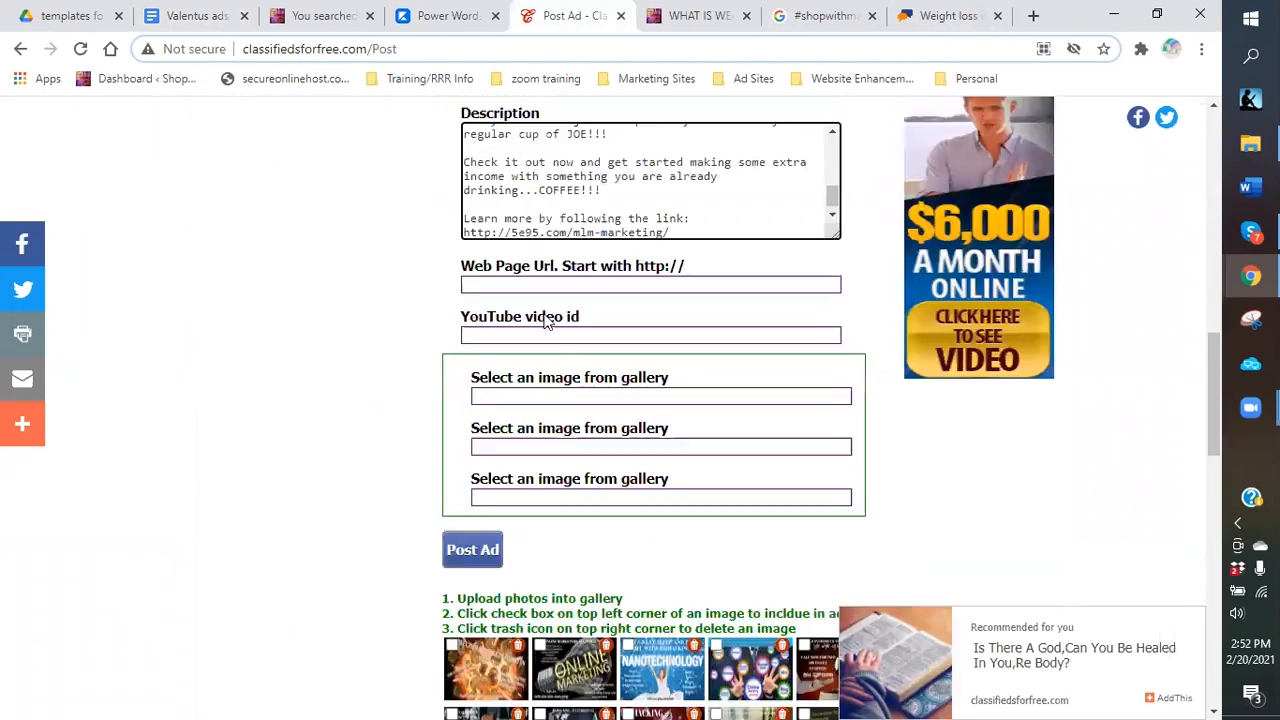
click(522, 285)
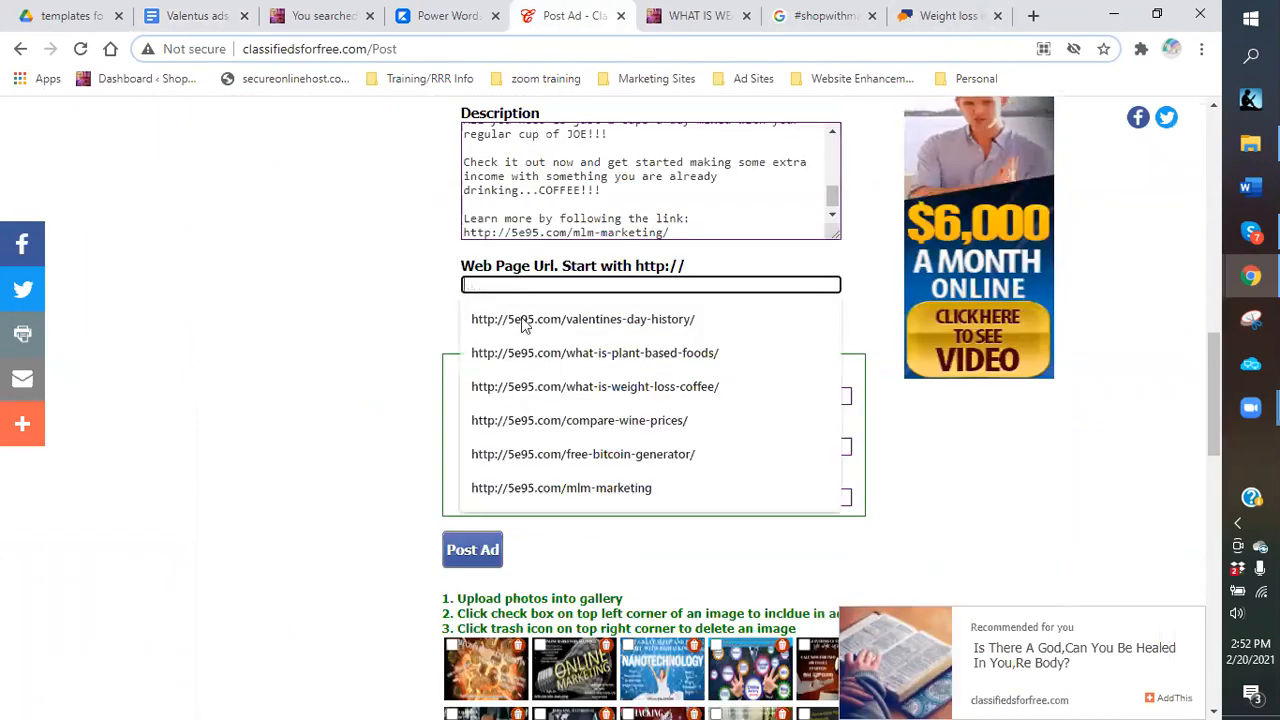
key(ctrl+v)
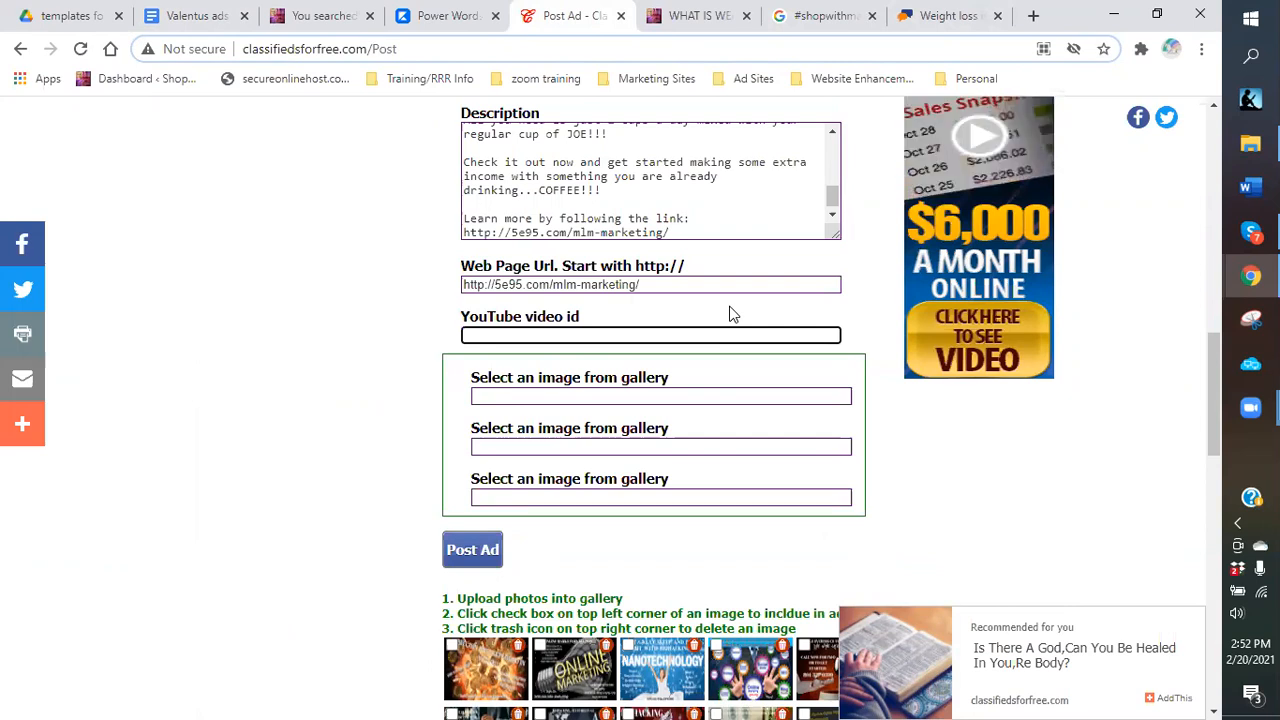
click(627, 334)
Cancel the image file picker and browse the saved ad-image gallery down to the upload controls.
scroll(563, 325, down, 2)
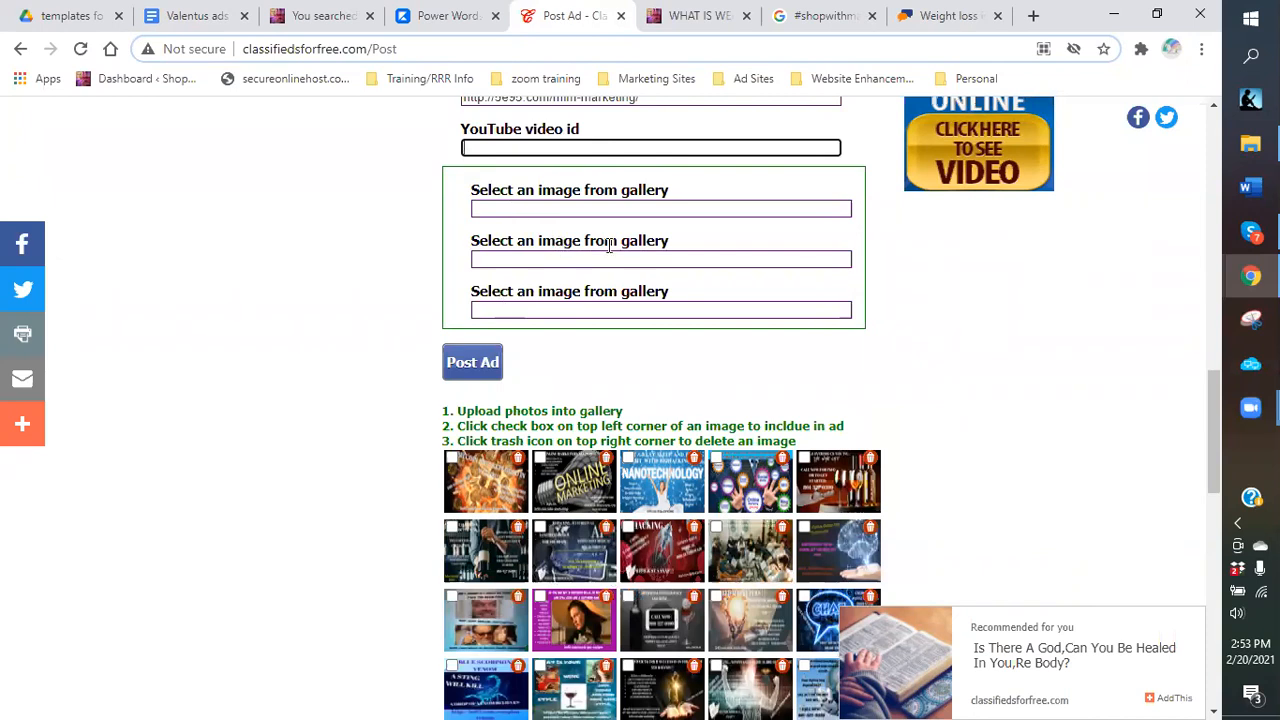
scroll(620, 418, down, 2)
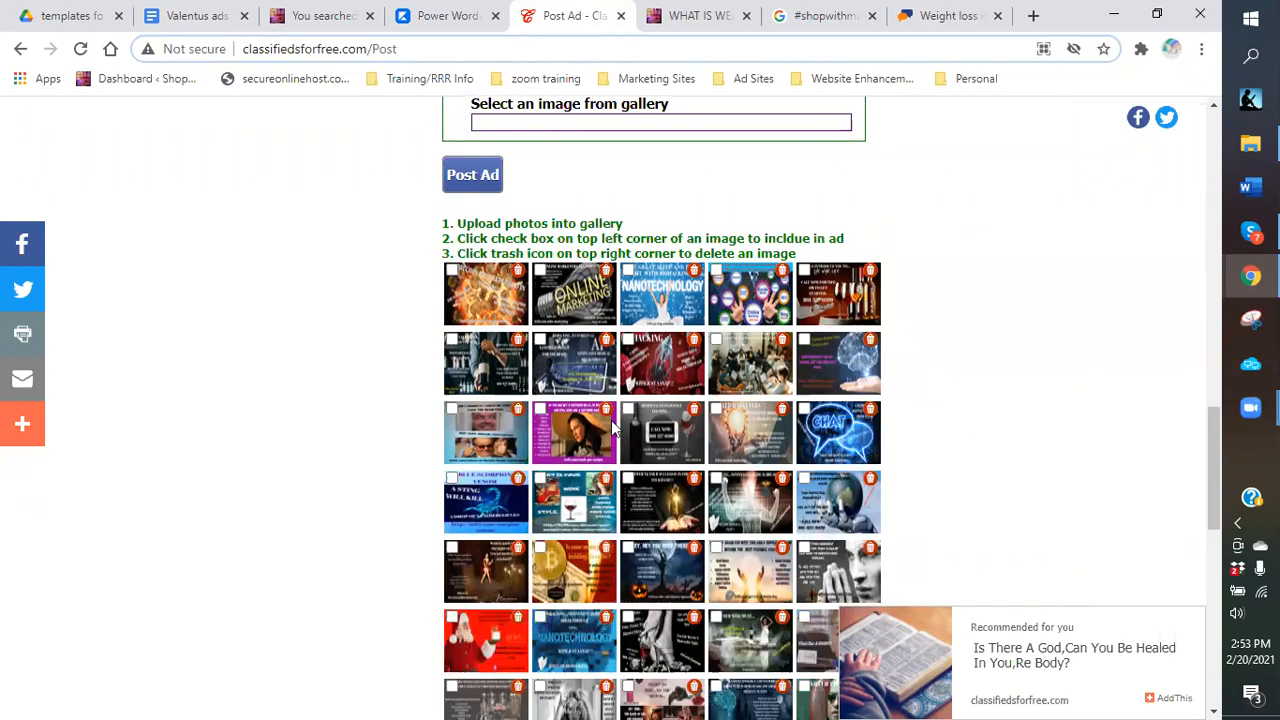
scroll(613, 425, down, 5)
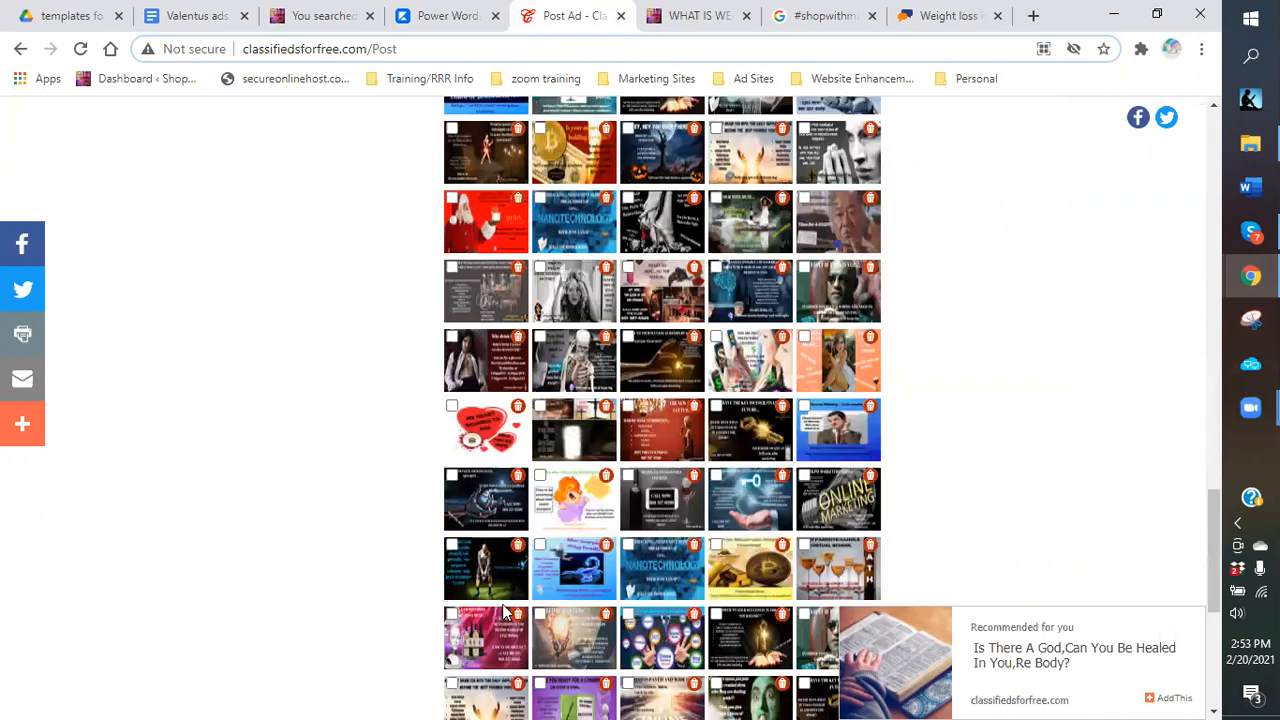
scroll(613, 425, down, 4)
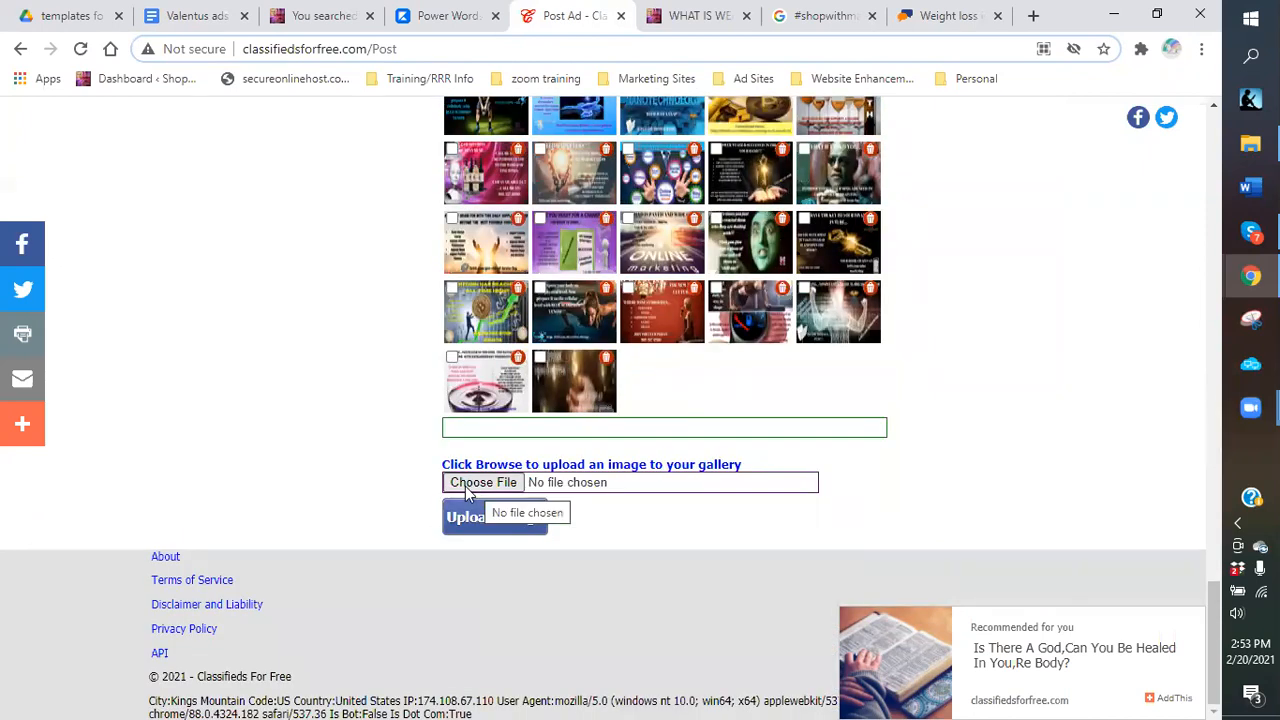
click(467, 490)
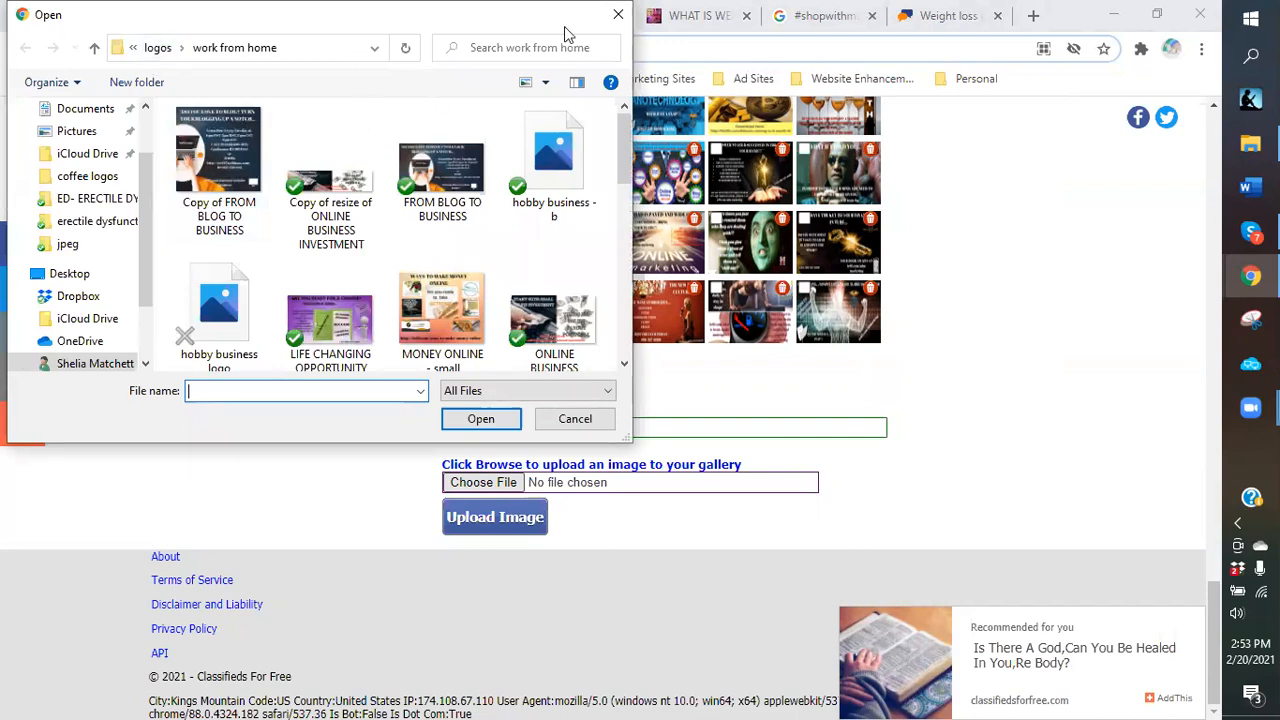
click(569, 422)
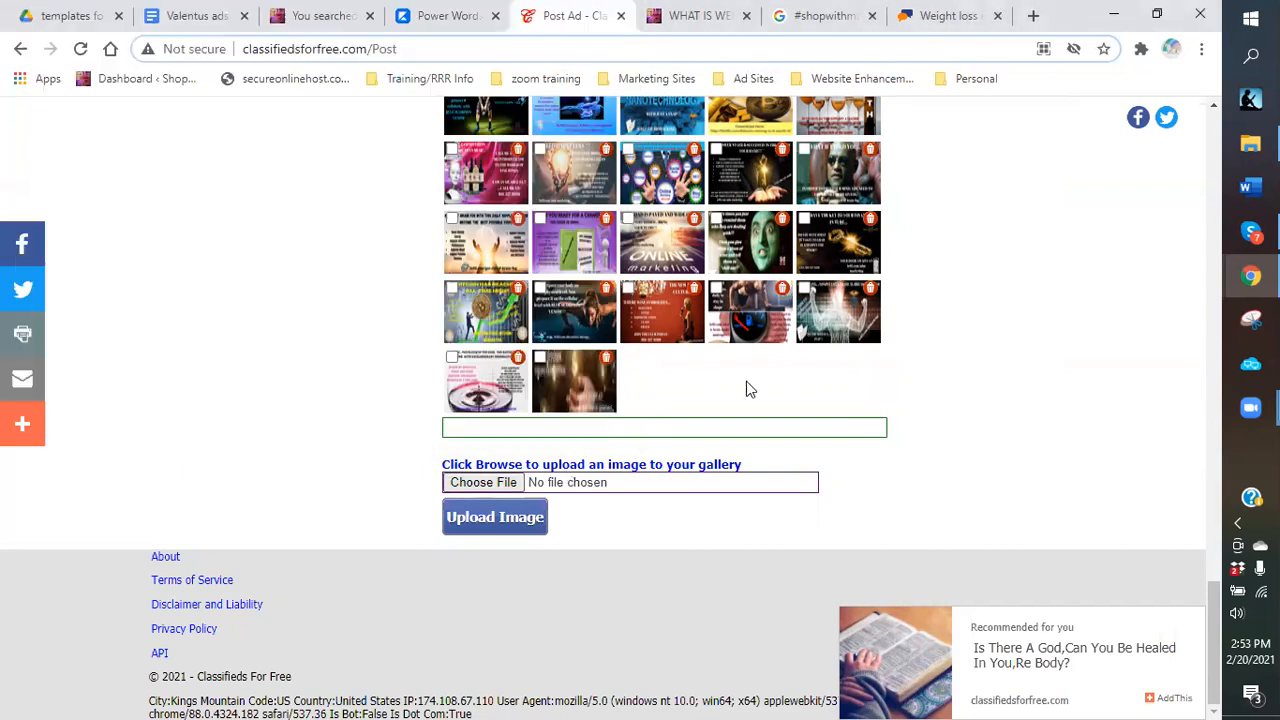
scroll(746, 379, up, 2)
scroll(741, 372, up, 2)
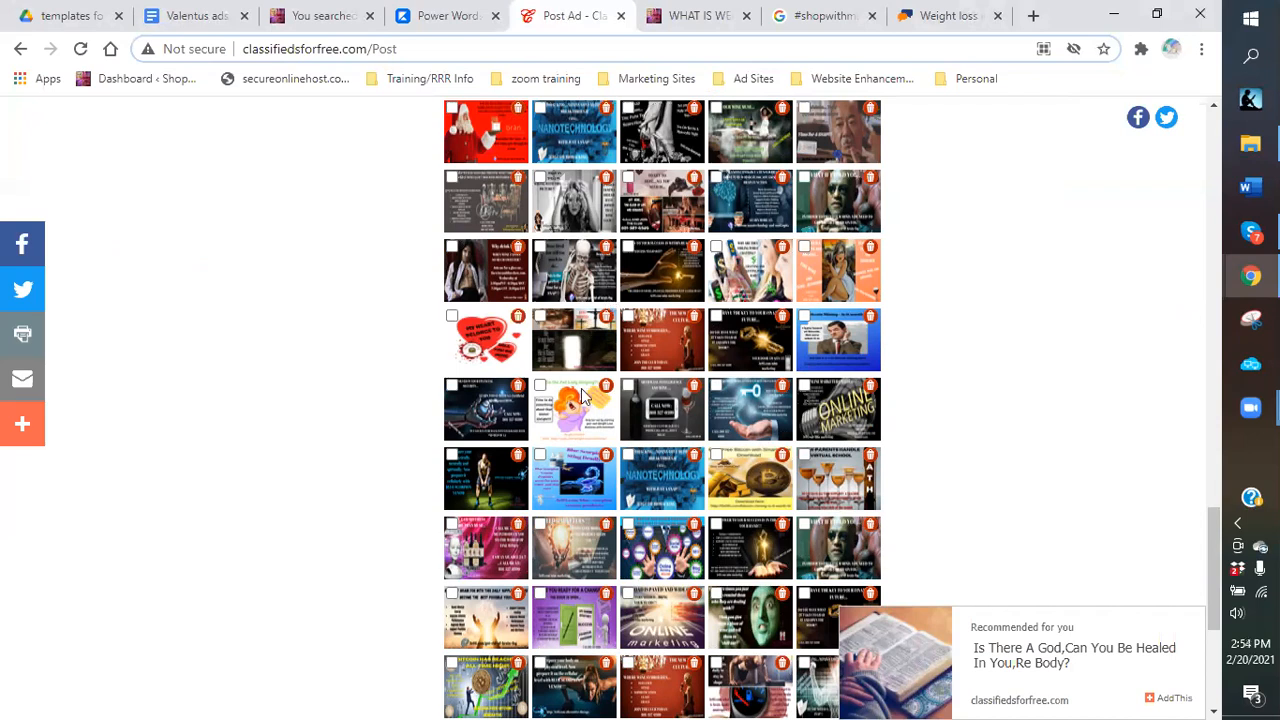
scroll(575, 400, up, 1)
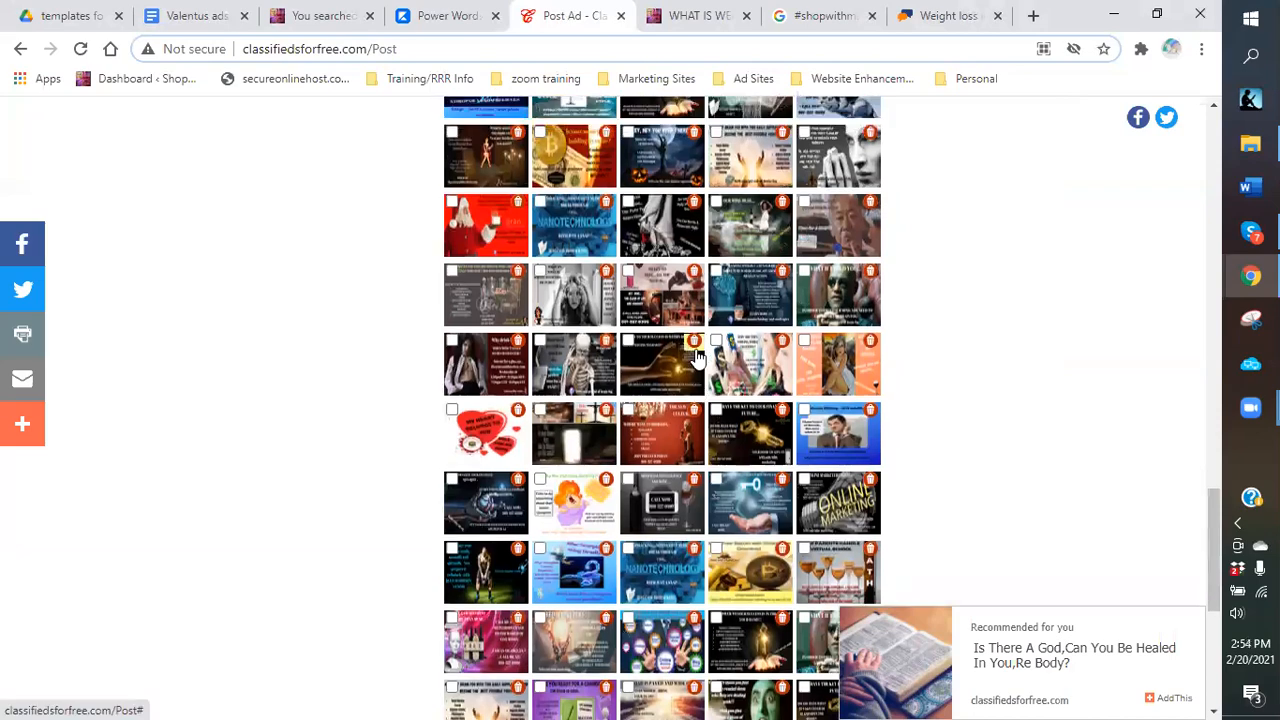
scroll(697, 357, up, 2)
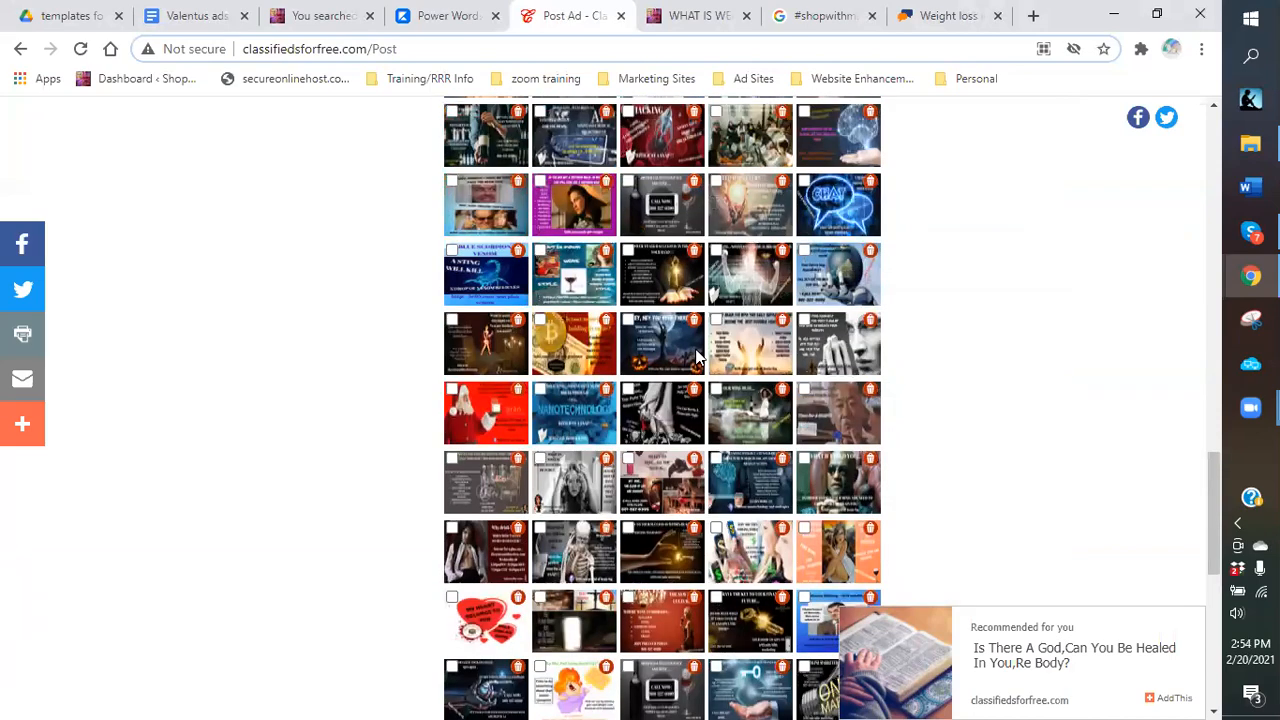
scroll(697, 357, up, 1)
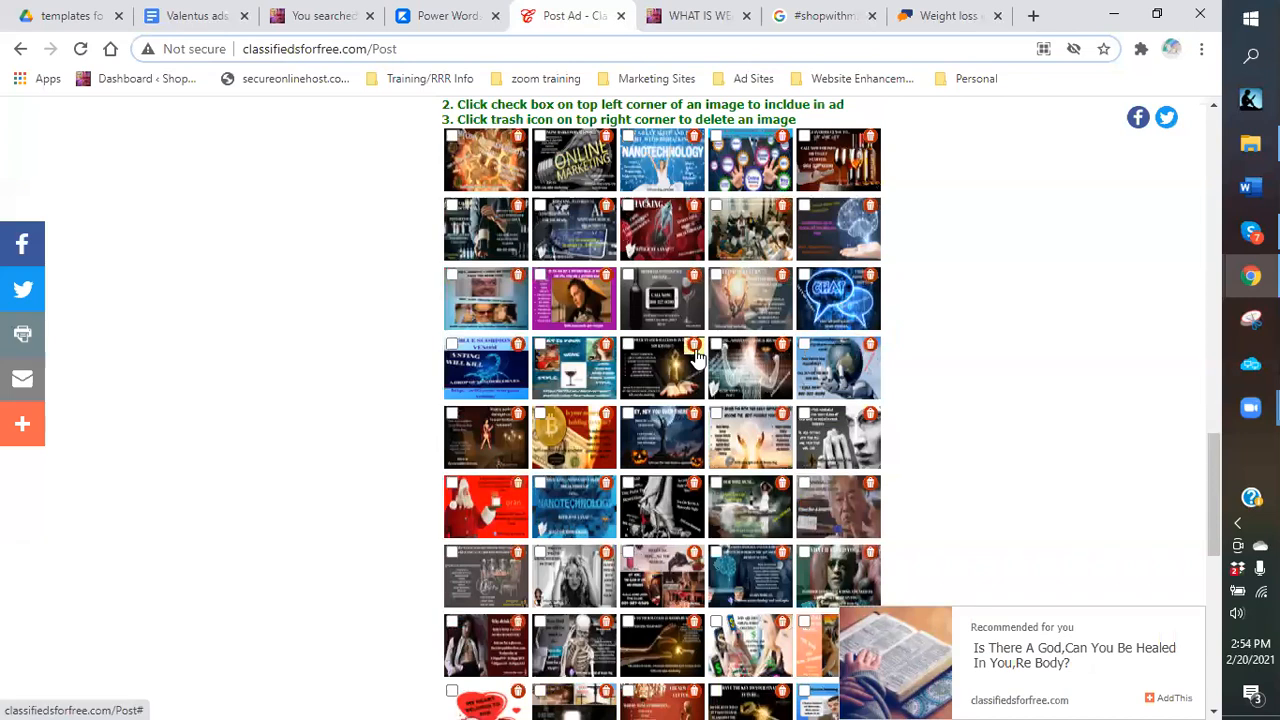
scroll(697, 357, down, 1)
scroll(697, 357, down, 2)
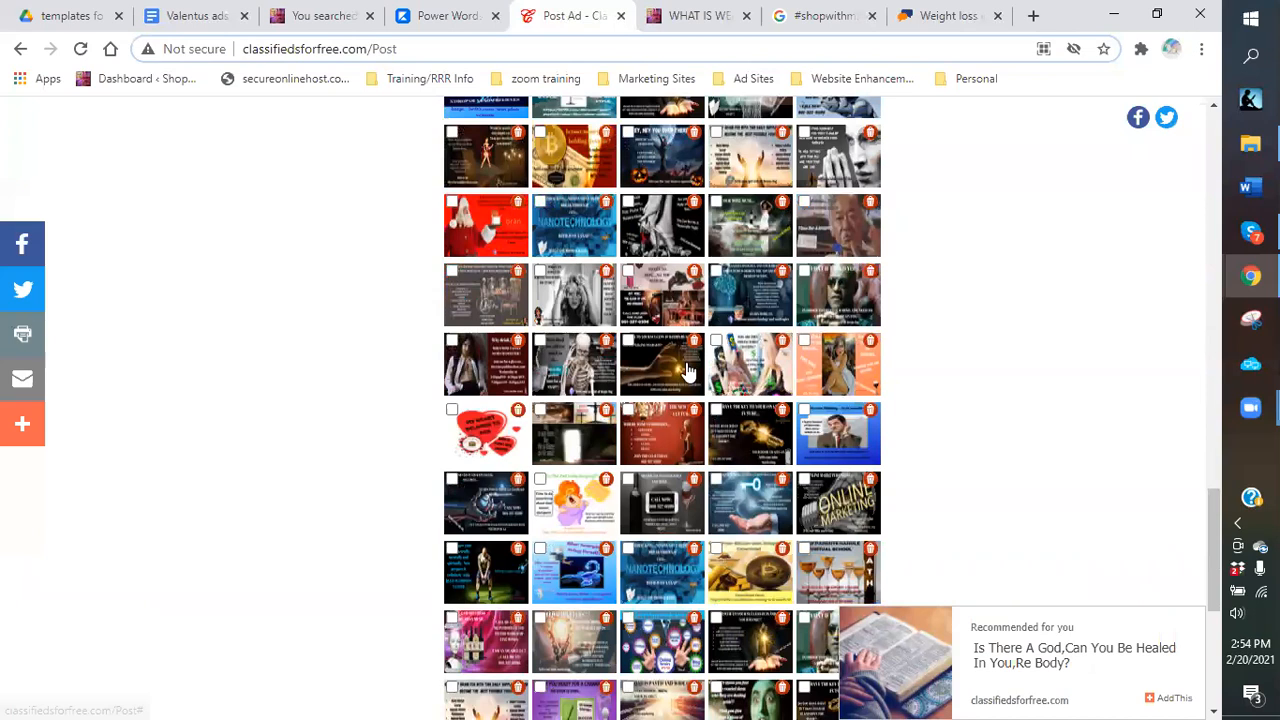
scroll(687, 370, down, 2)
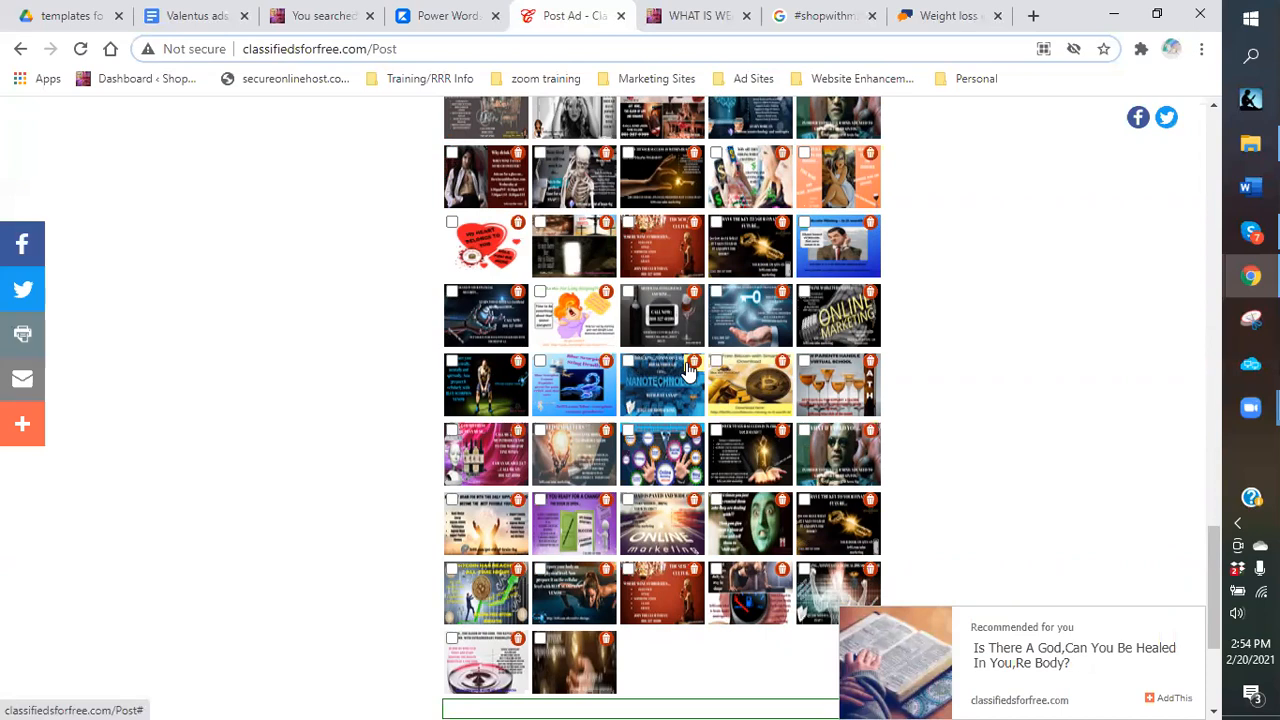
scroll(687, 370, up, 2)
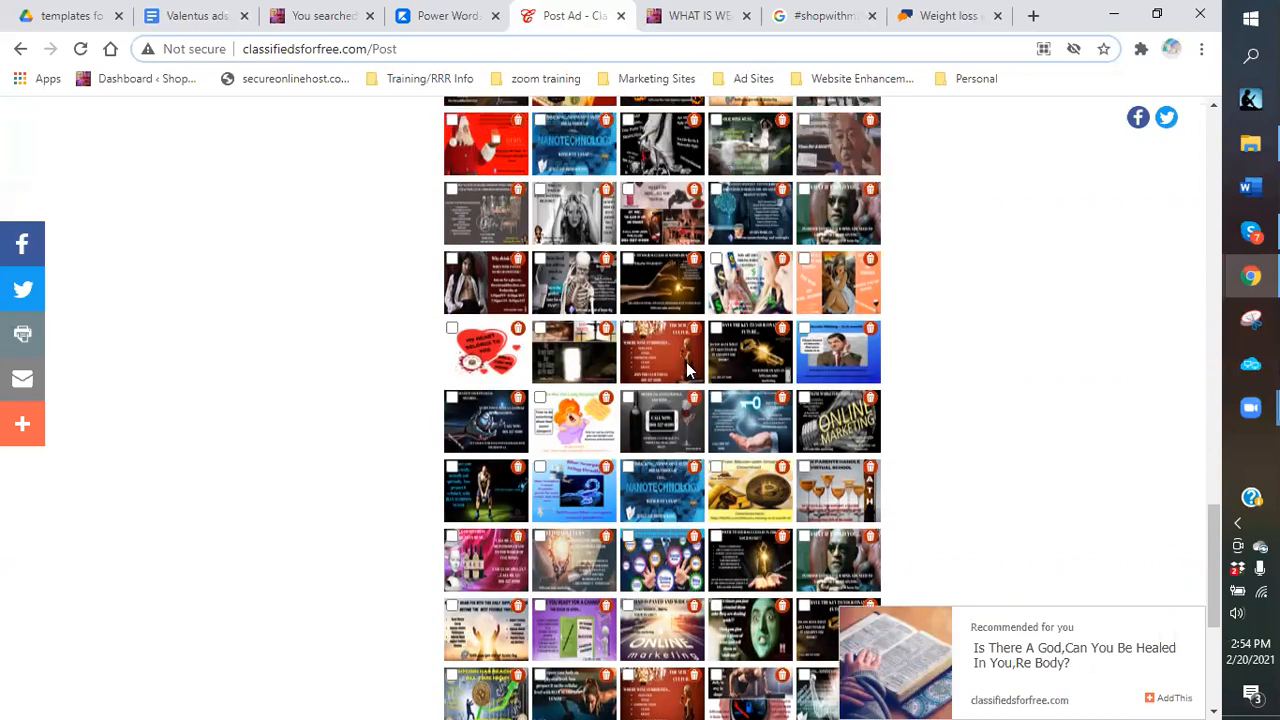
scroll(687, 370, up, 3)
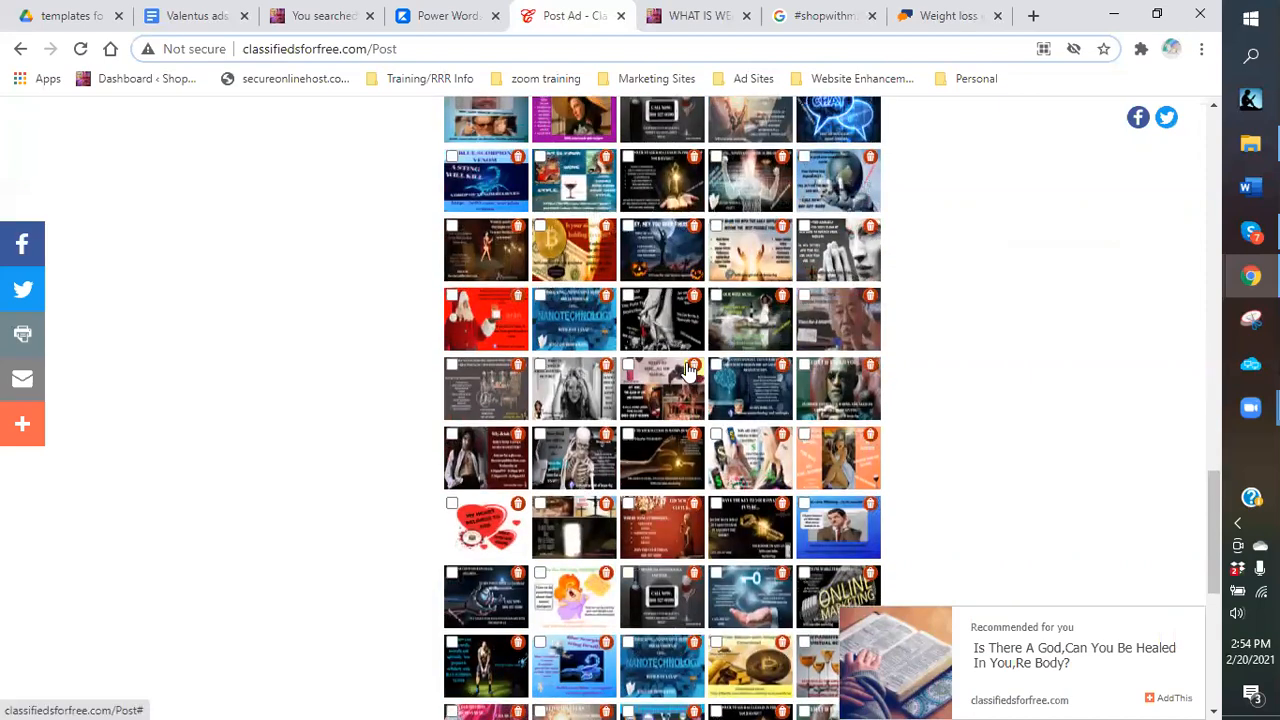
scroll(687, 370, up, 2)
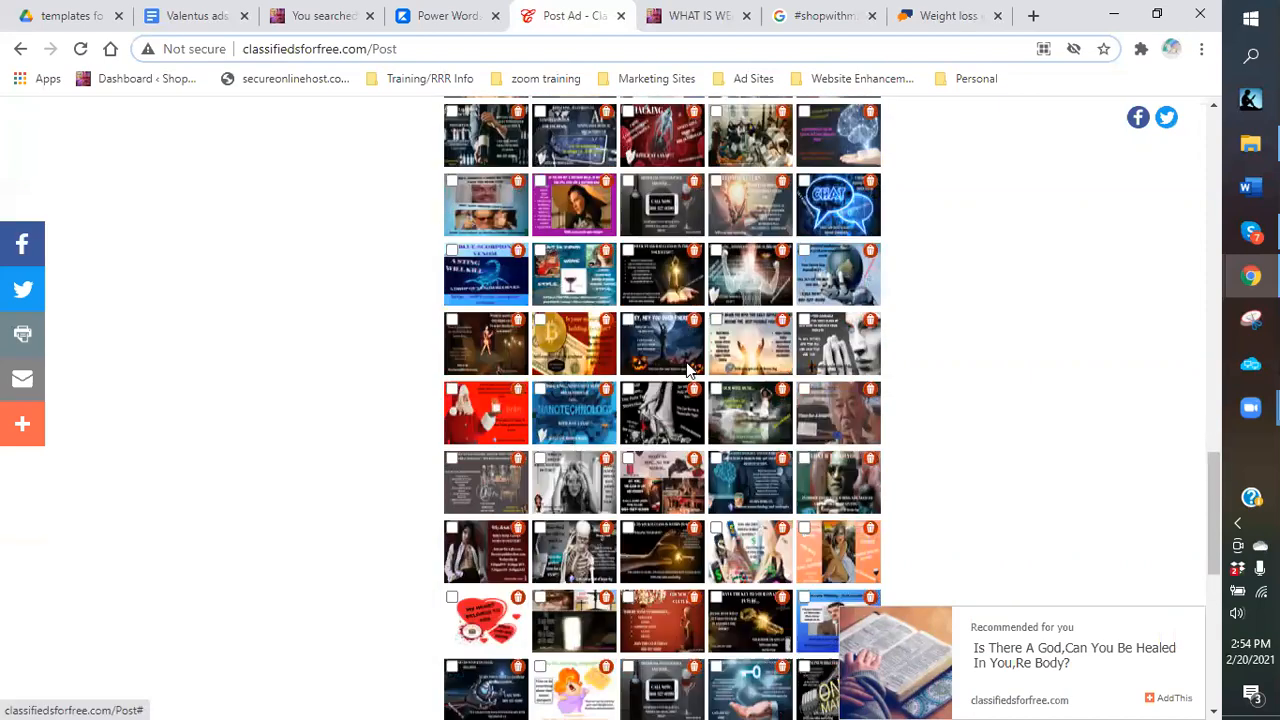
scroll(687, 370, up, 2)
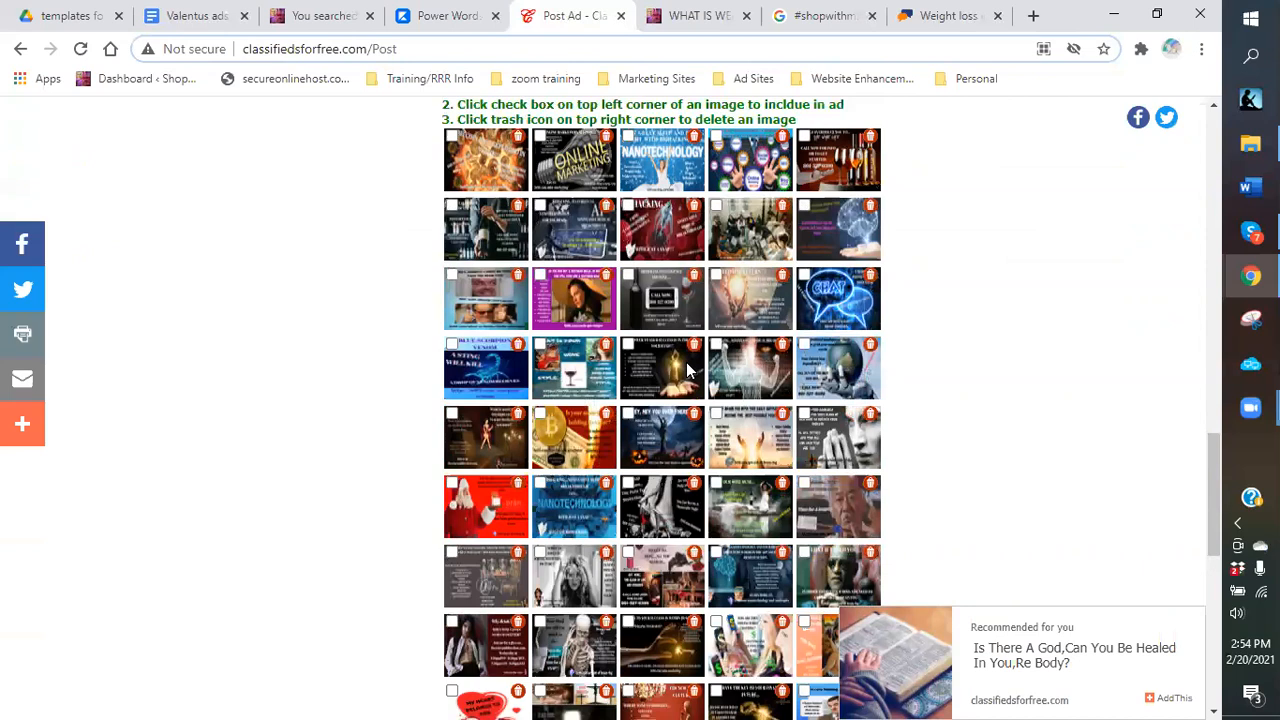
scroll(687, 370, down, 10)
scroll(457, 606, down, 3)
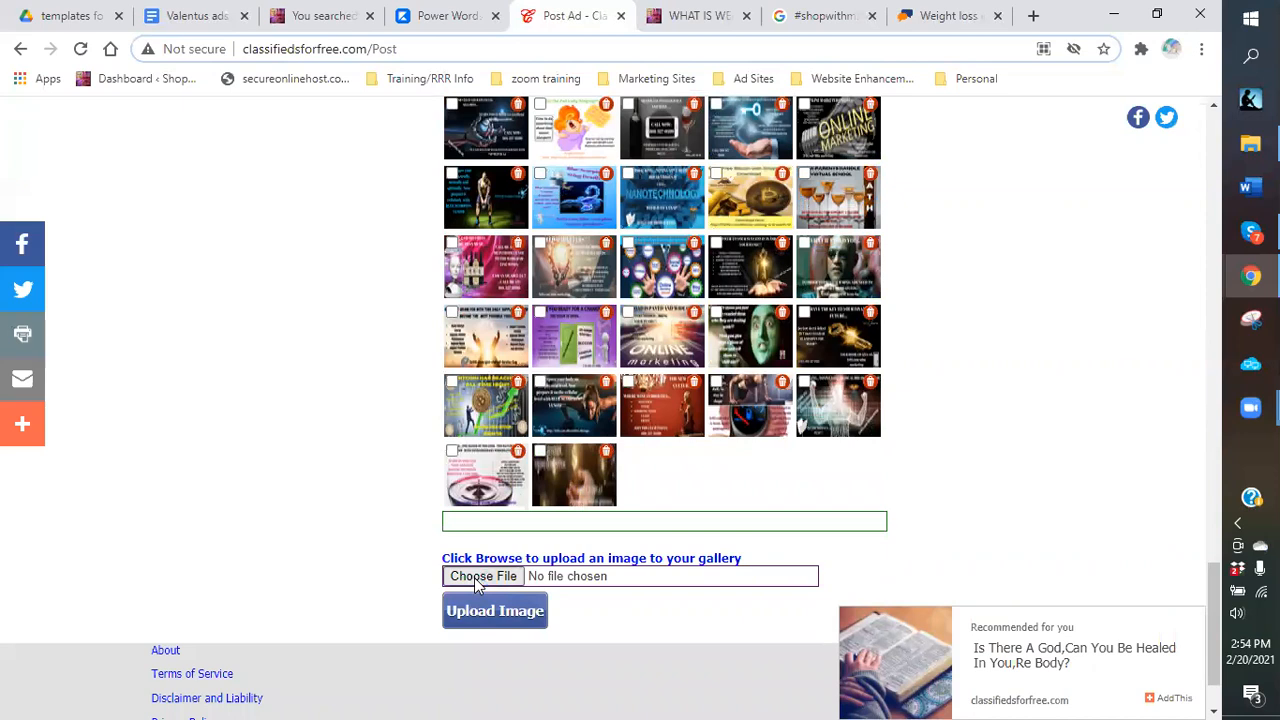
Upload Coffee and Weight Loss...The Perfect Combination.png from Dropbox > logos > coffee logos.
click(476, 577)
click(156, 49)
scroll(538, 225, up, 2)
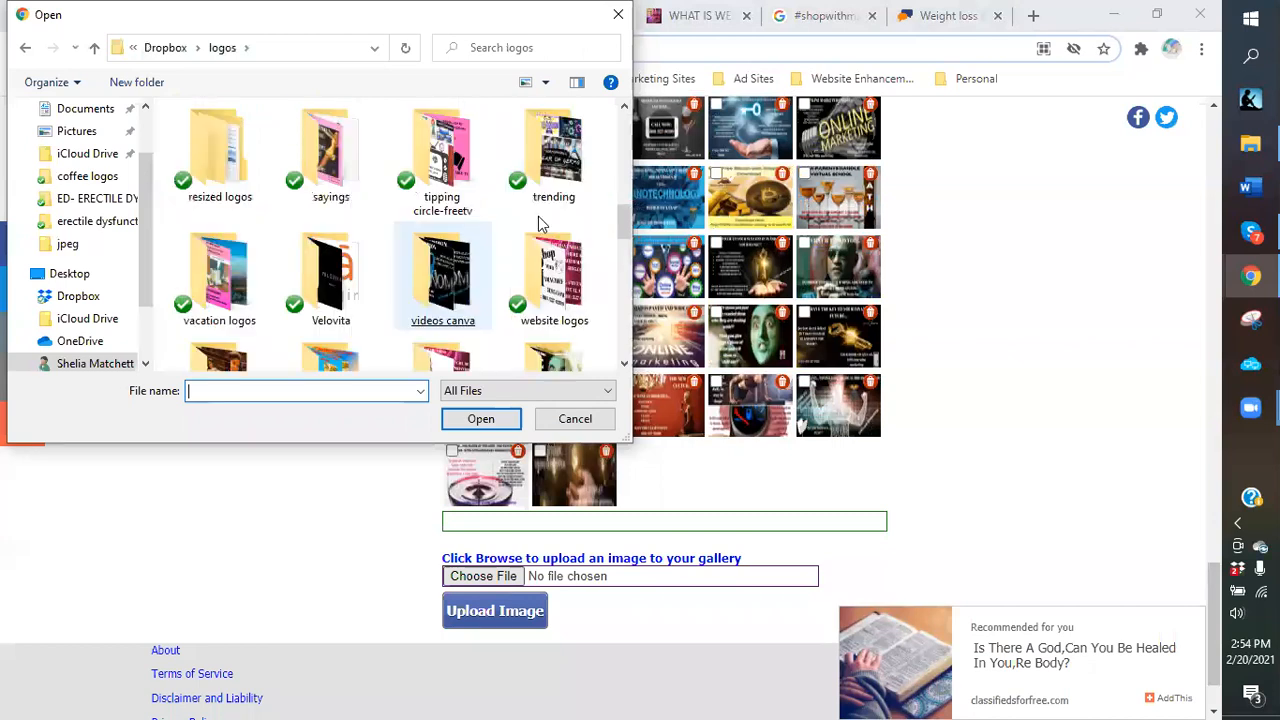
scroll(538, 225, up, 2)
scroll(543, 214, up, 1)
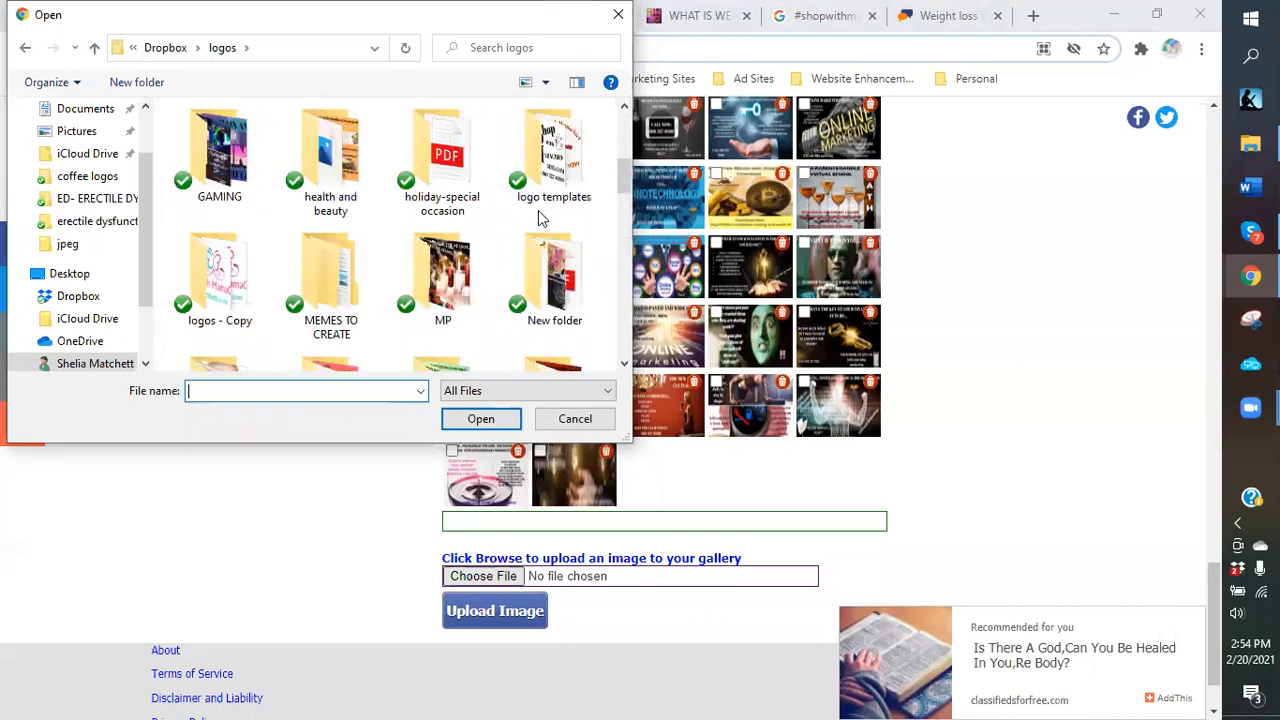
scroll(545, 185, up, 2)
double_click(551, 162)
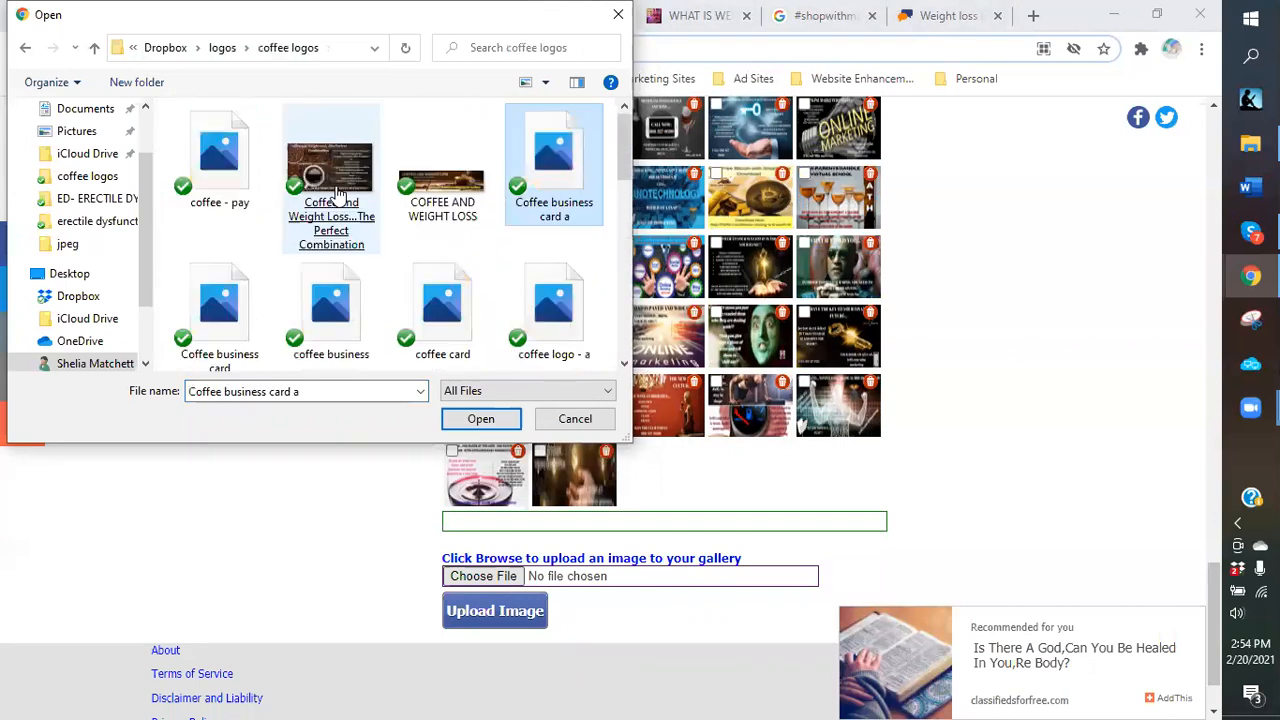
click(333, 178)
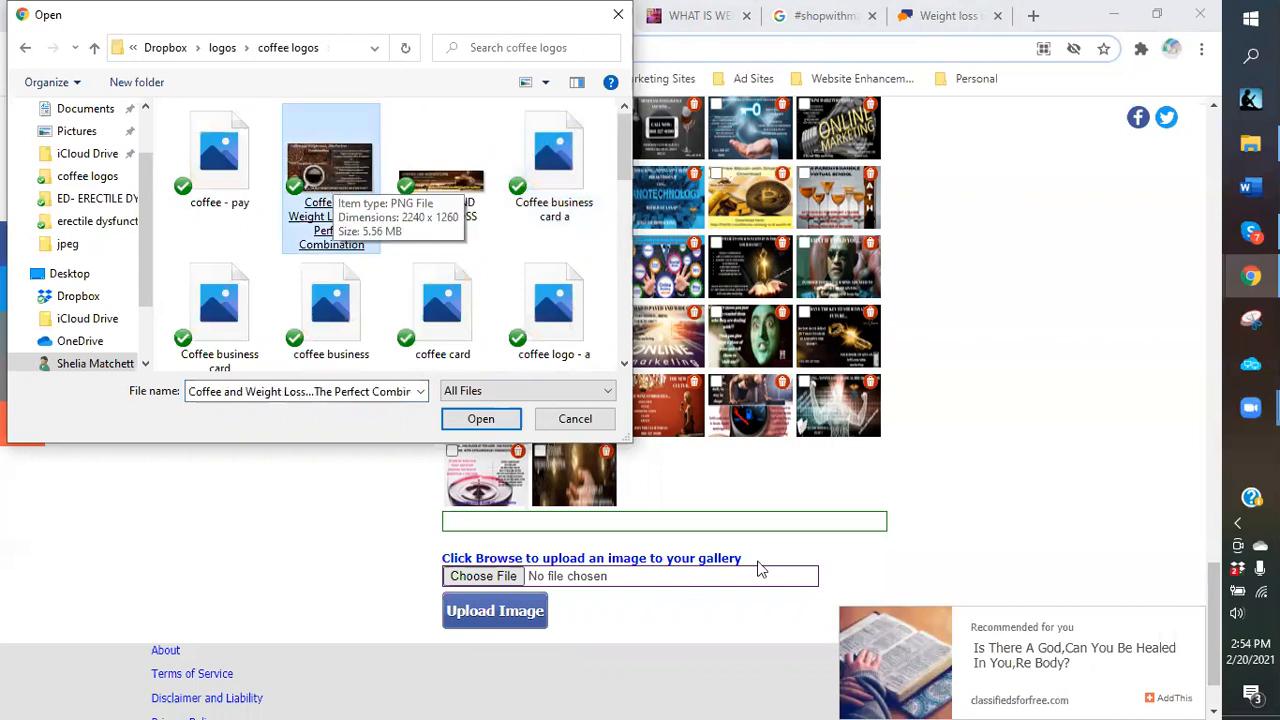
key(Return)
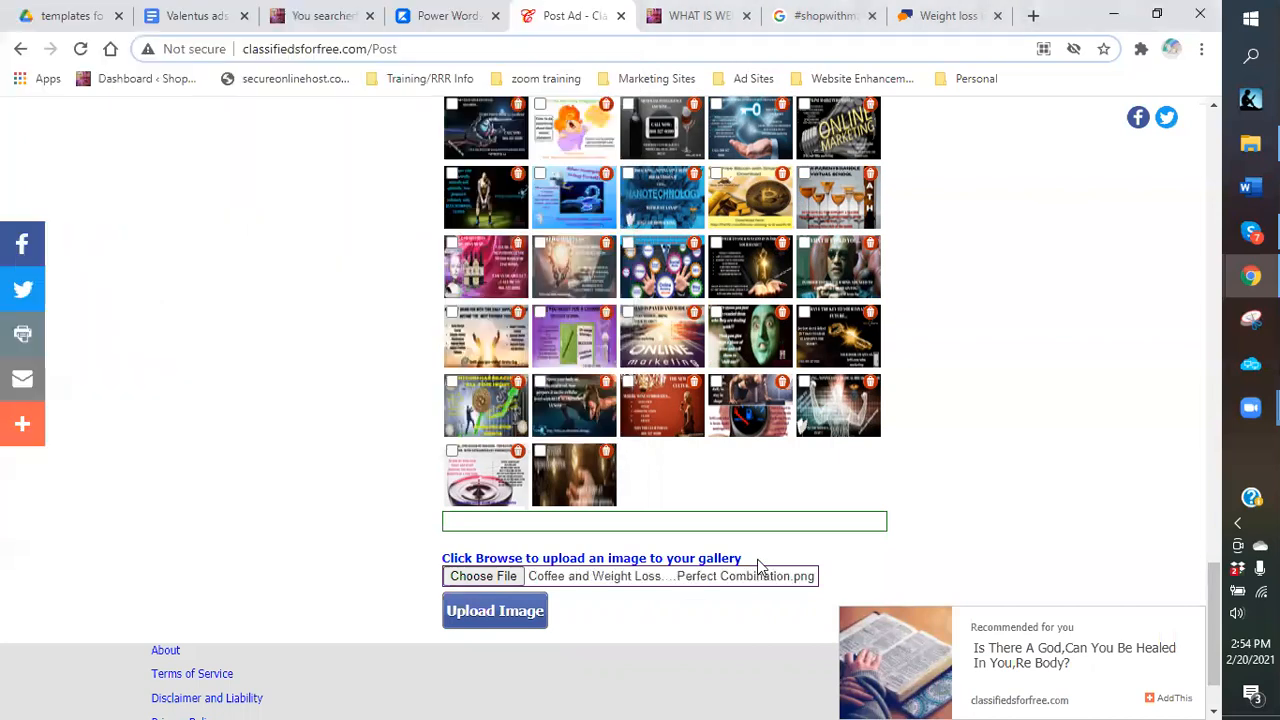
click(509, 619)
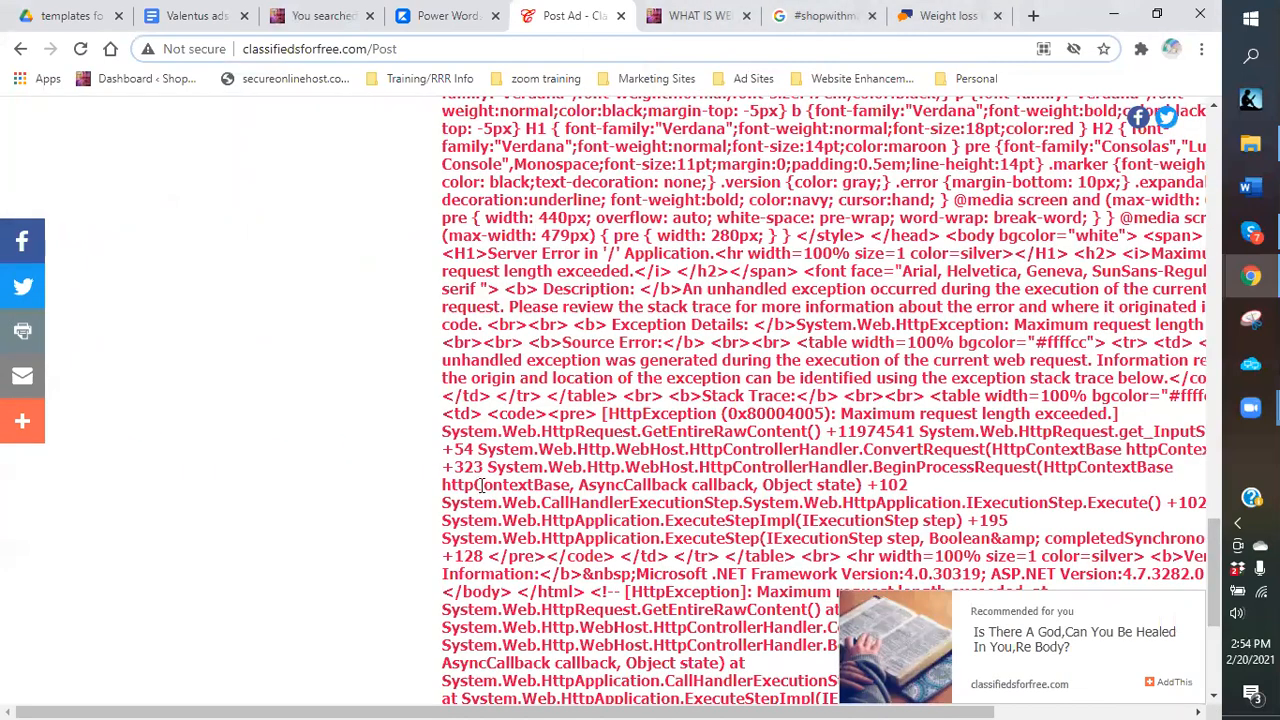
Retry uploading the Coffee and Weight Loss image after the error.
scroll(481, 485, down, 3)
scroll(482, 469, down, 1)
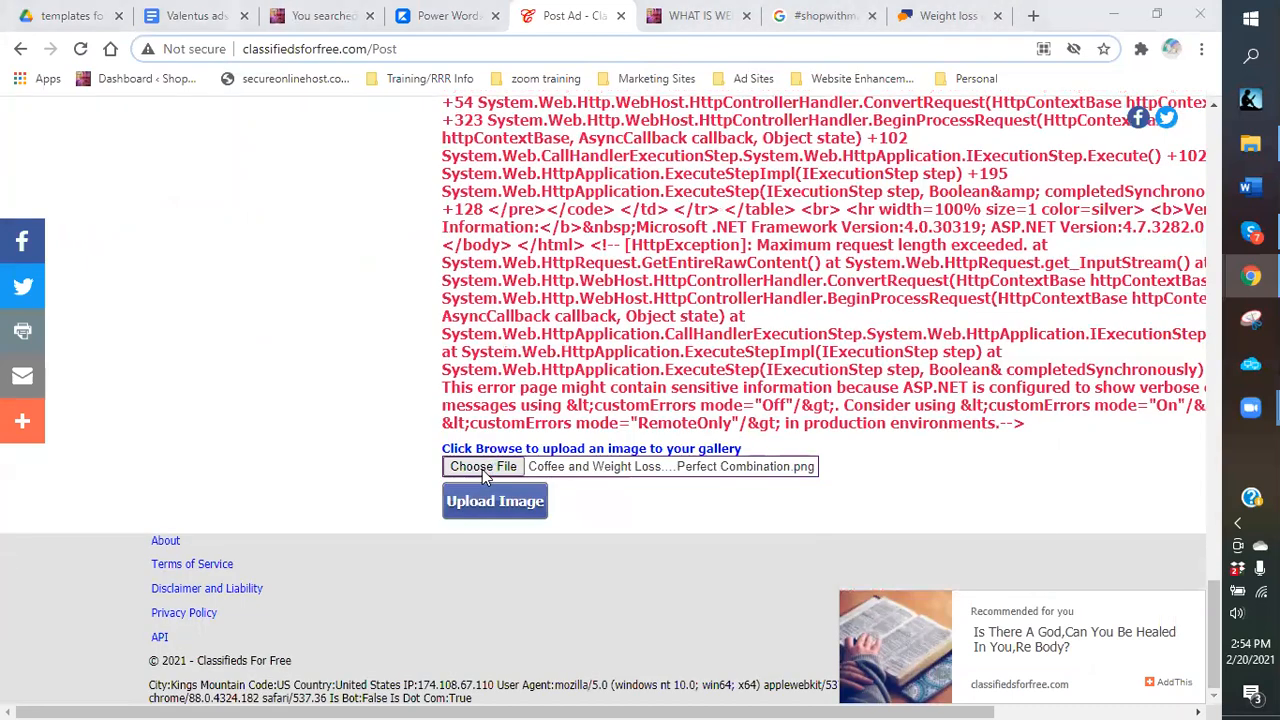
click(483, 467)
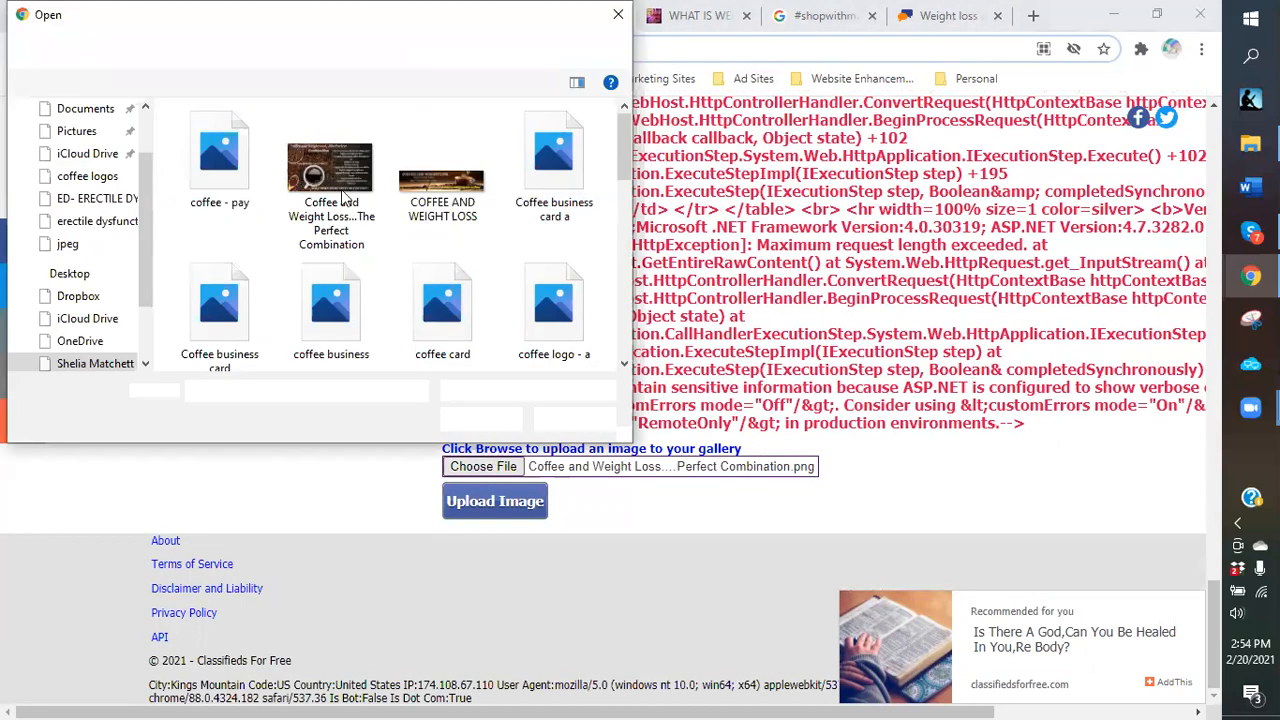
double_click(331, 190)
click(497, 503)
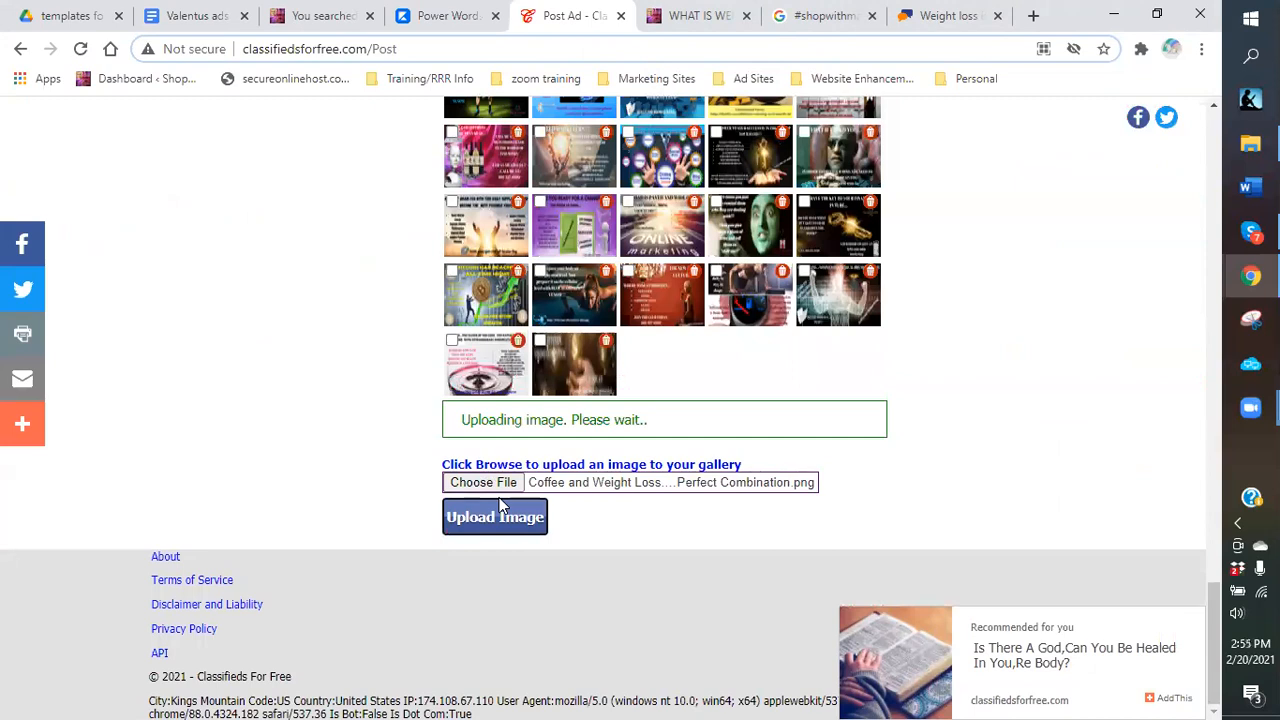
Try uploading a different weight loss coffee image instead.
click(485, 467)
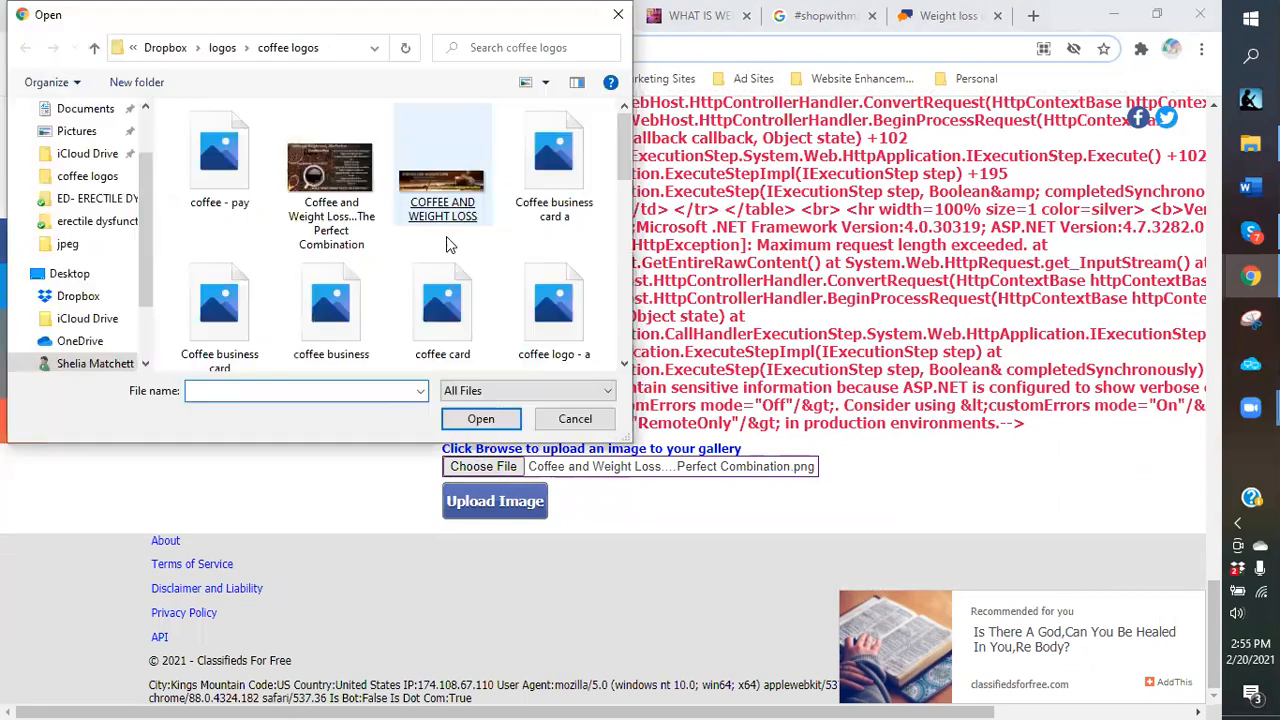
scroll(380, 307, down, 1)
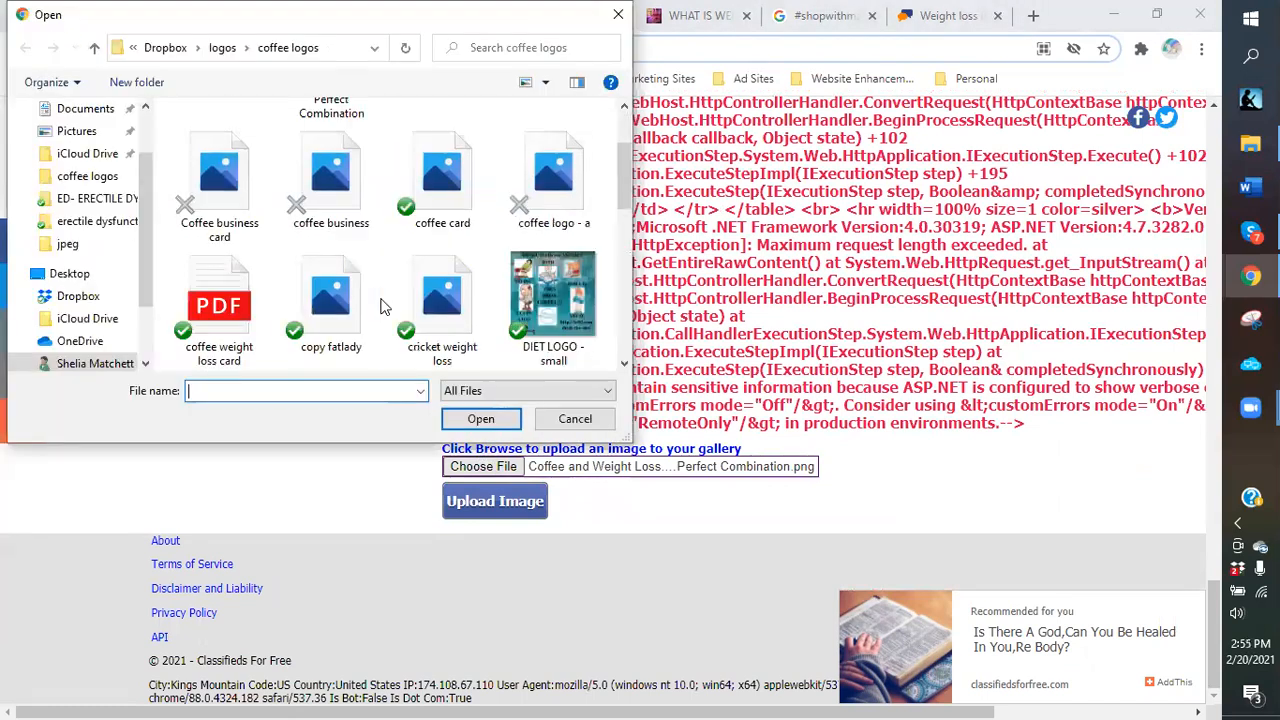
scroll(380, 307, down, 4)
scroll(355, 297, down, 1)
double_click(240, 295)
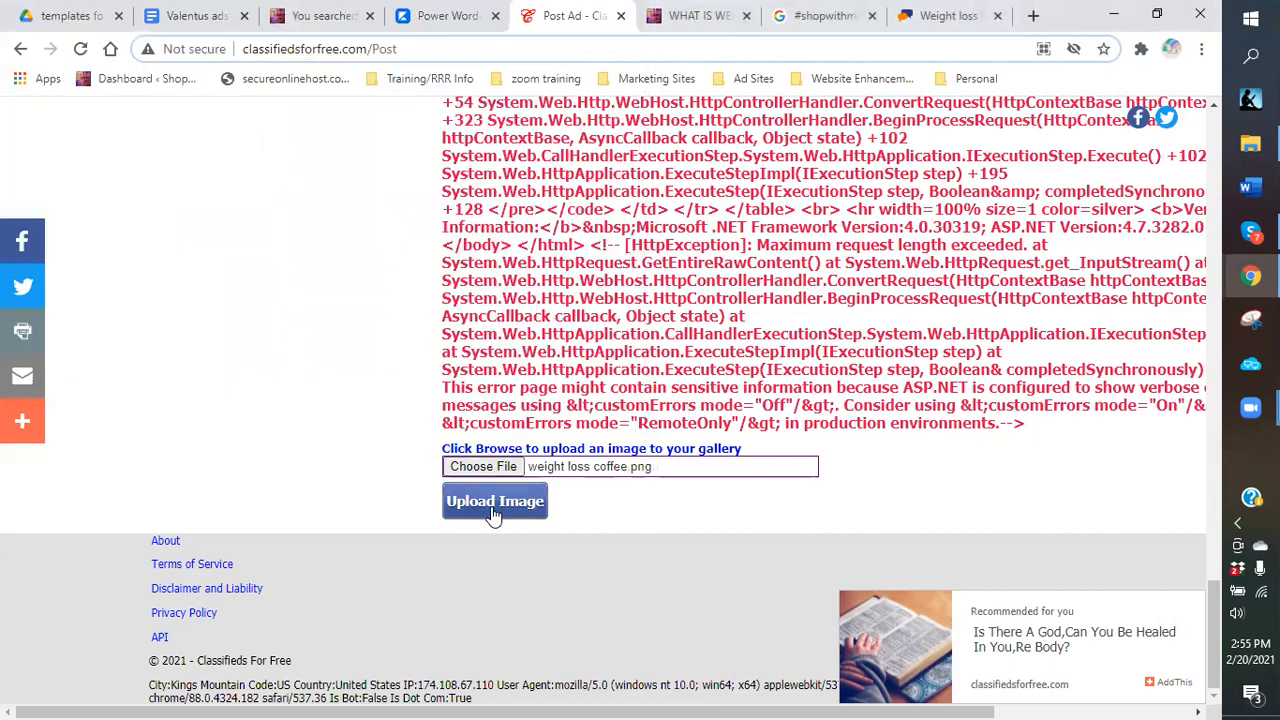
click(493, 512)
Upload WHAT DOES THIS SCENE SAY TO YOU_!.png to the gallery.
click(468, 470)
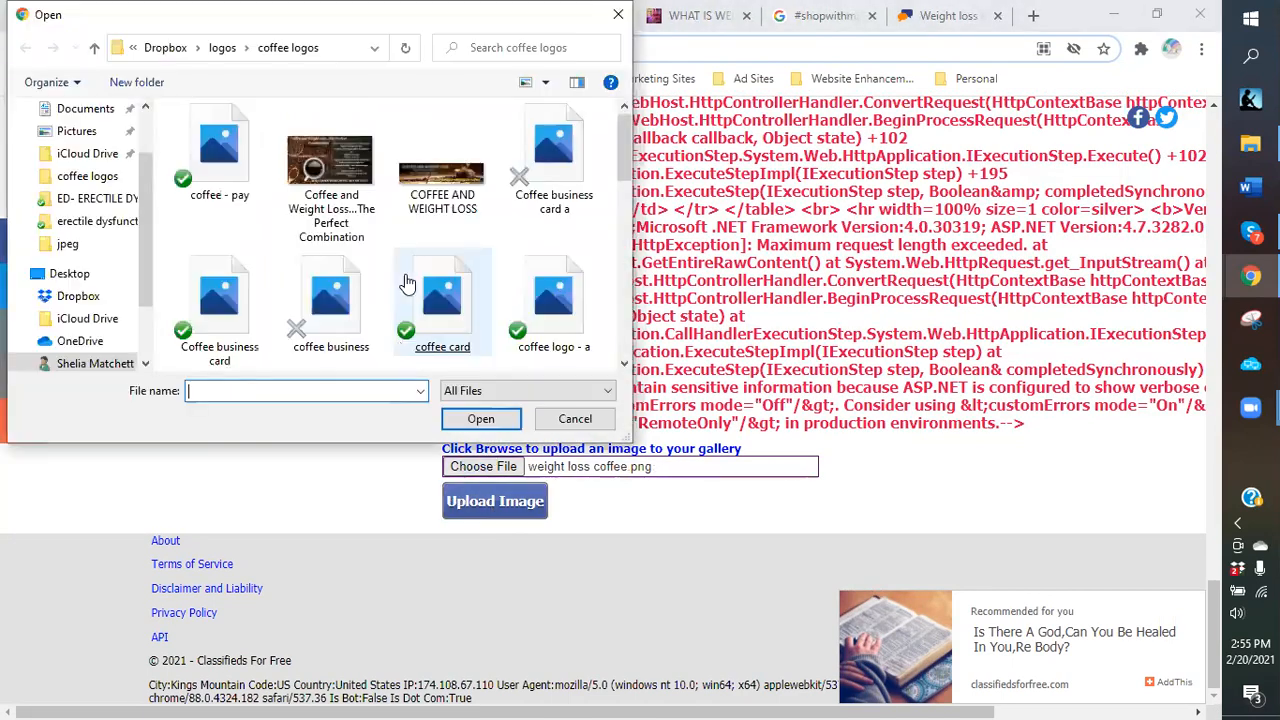
scroll(407, 283, down, 3)
scroll(407, 283, down, 3)
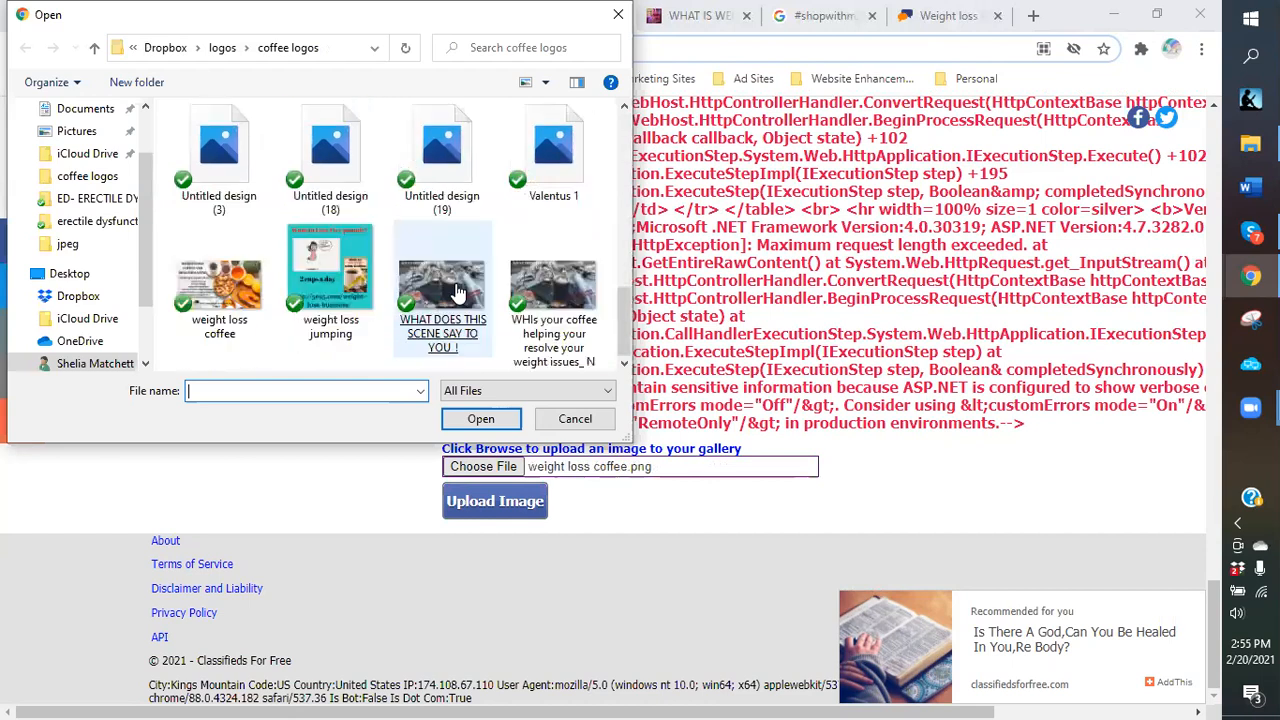
double_click(438, 283)
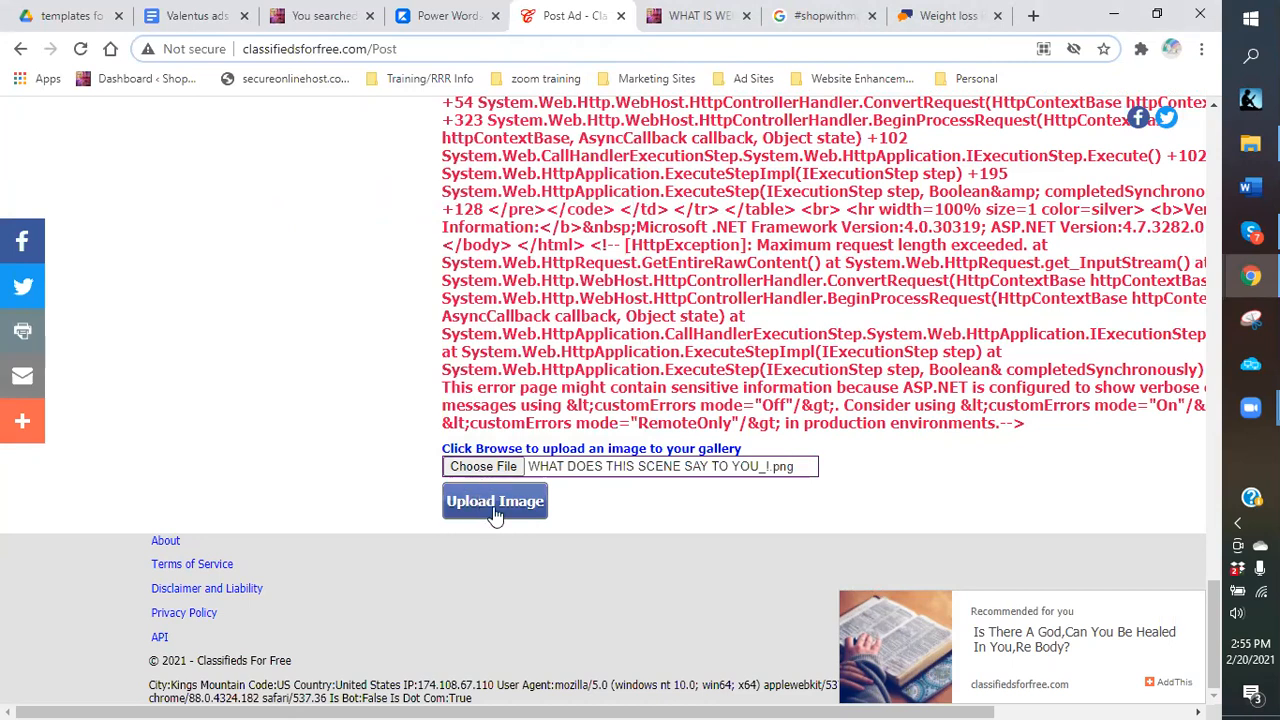
click(495, 503)
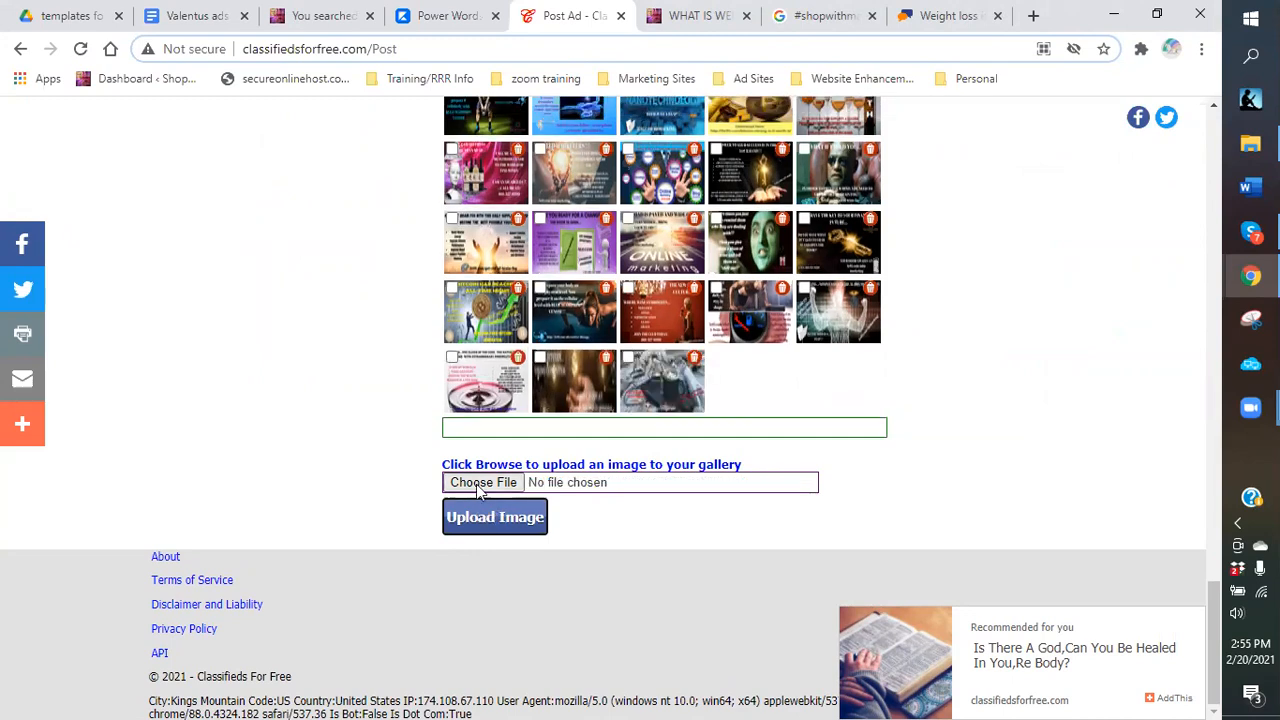
Choose Coffee and Weight Loss...The Perfect Combination.png again and retry the upload twice.
click(480, 484)
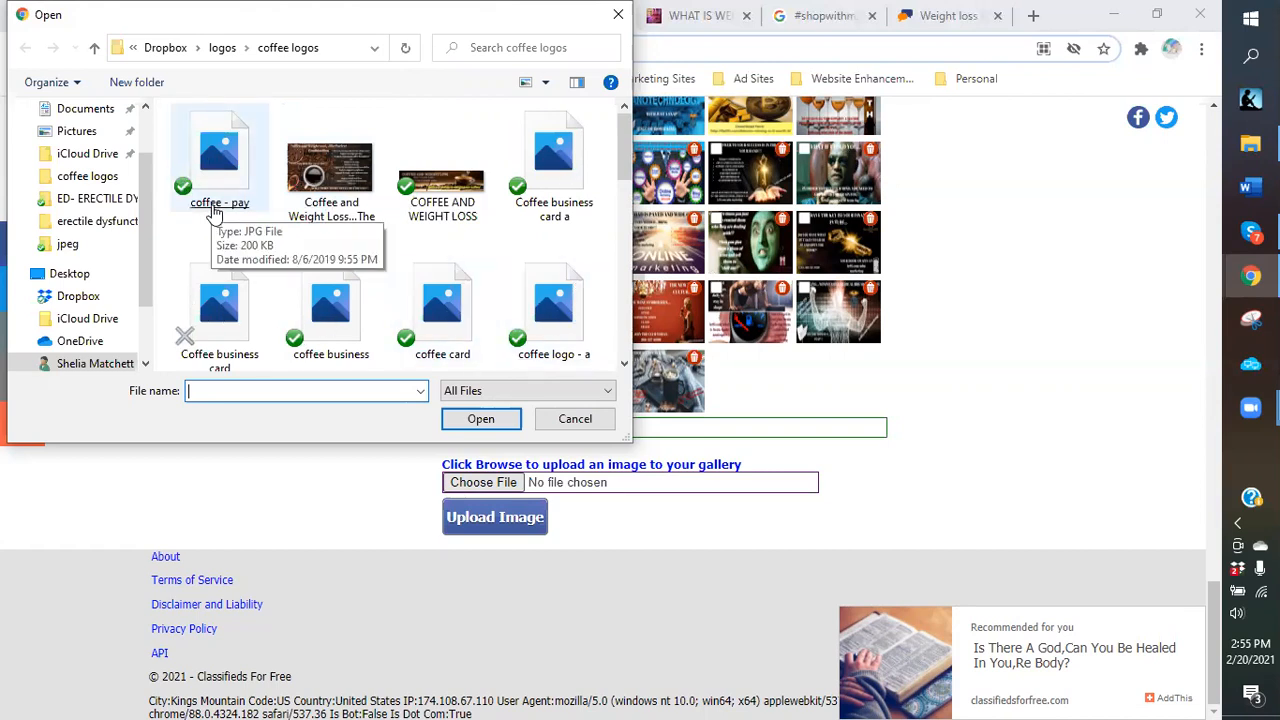
click(338, 175)
key(Return)
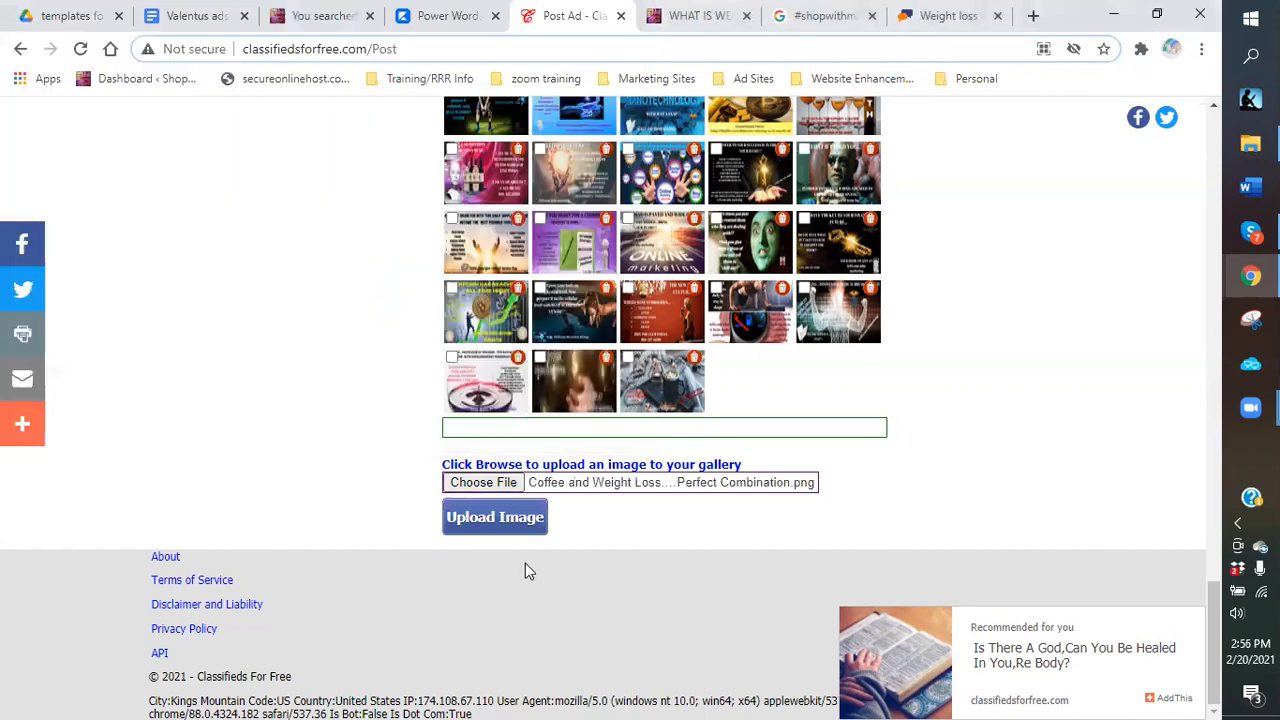
click(490, 527)
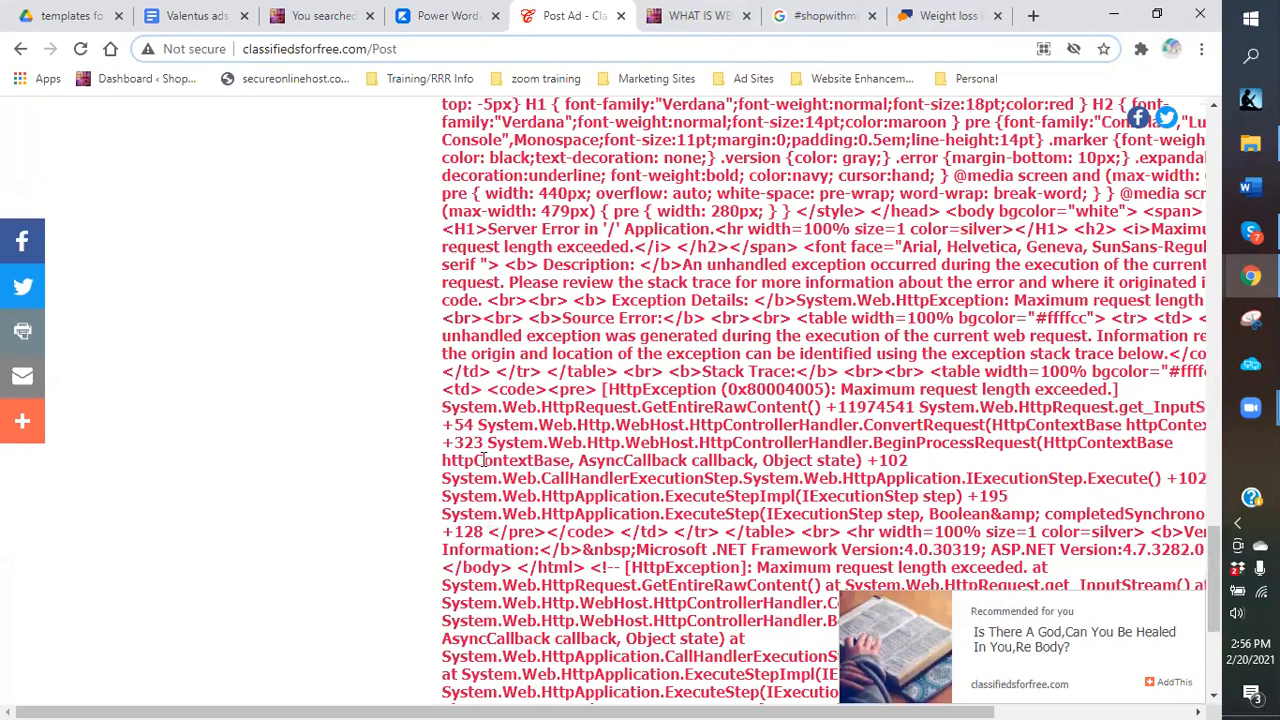
scroll(505, 490, down, 1)
scroll(525, 520, down, 3)
click(518, 510)
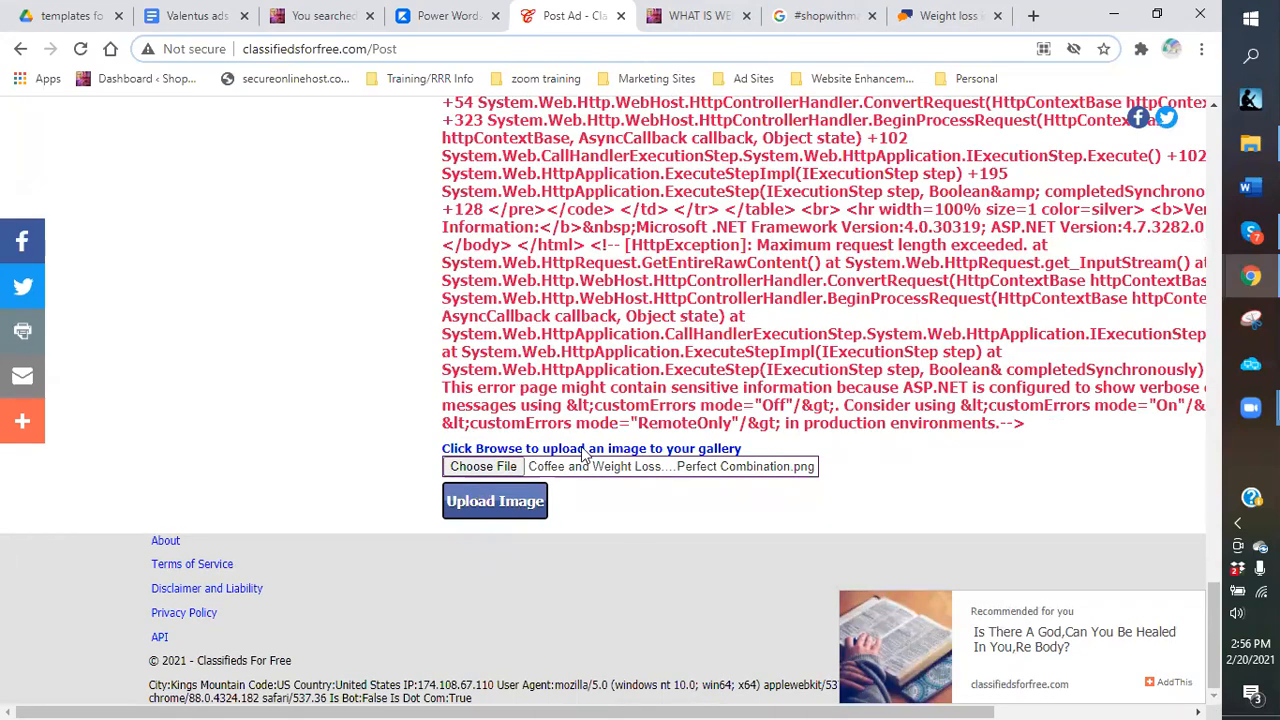
scroll(688, 492, up, 9)
scroll(443, 547, up, 1)
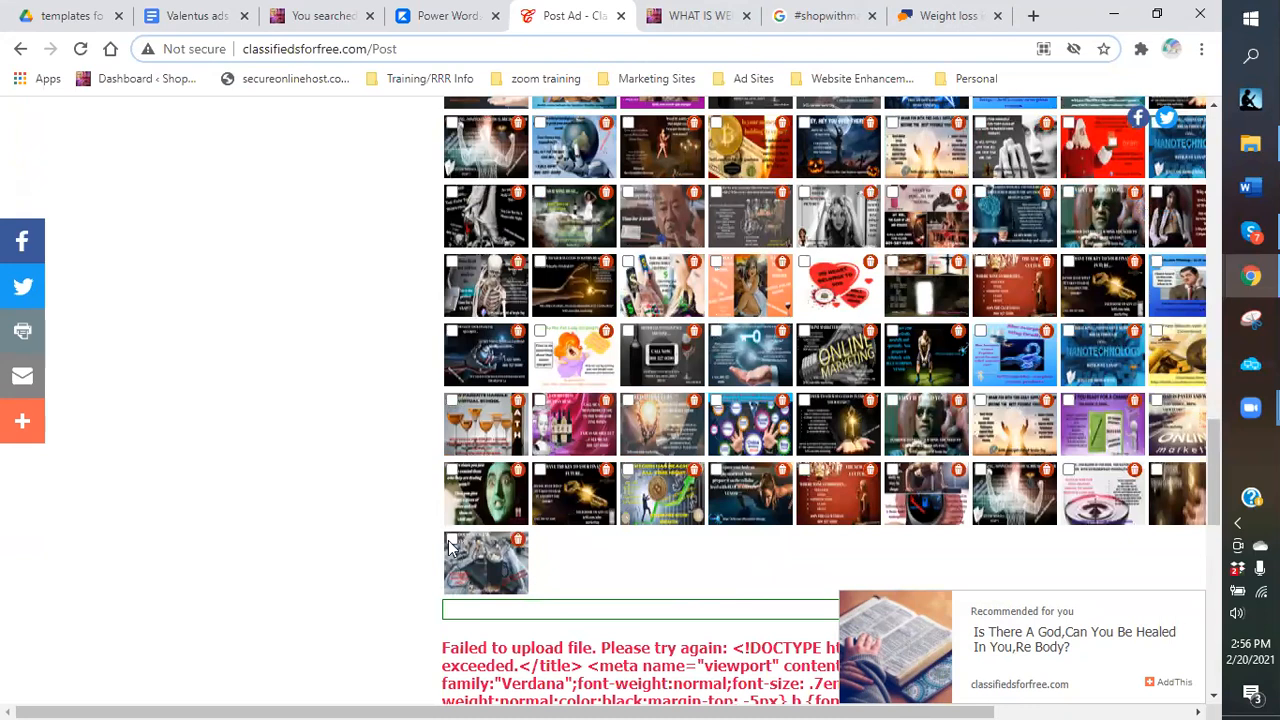
Tick the new upload, Online Marketing and key-to-success thumbnails, then check the three image fields.
click(451, 540)
scroll(479, 367, up, 2)
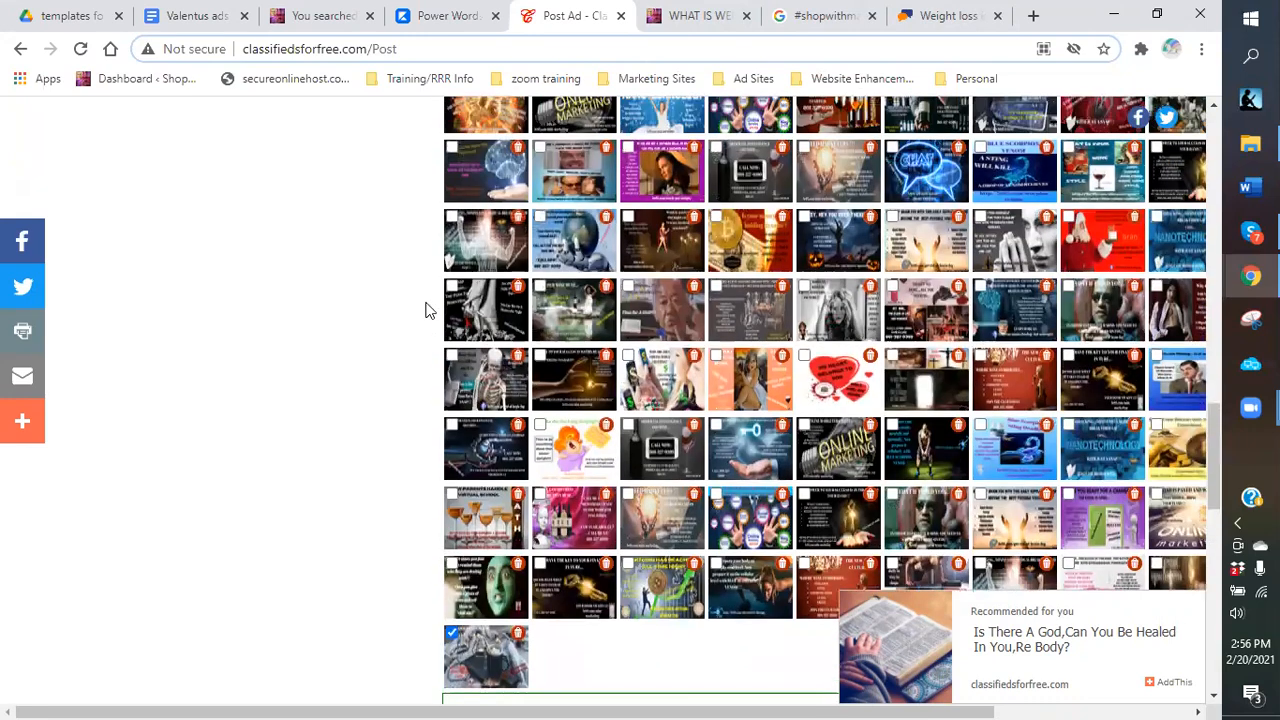
scroll(425, 310, up, 2)
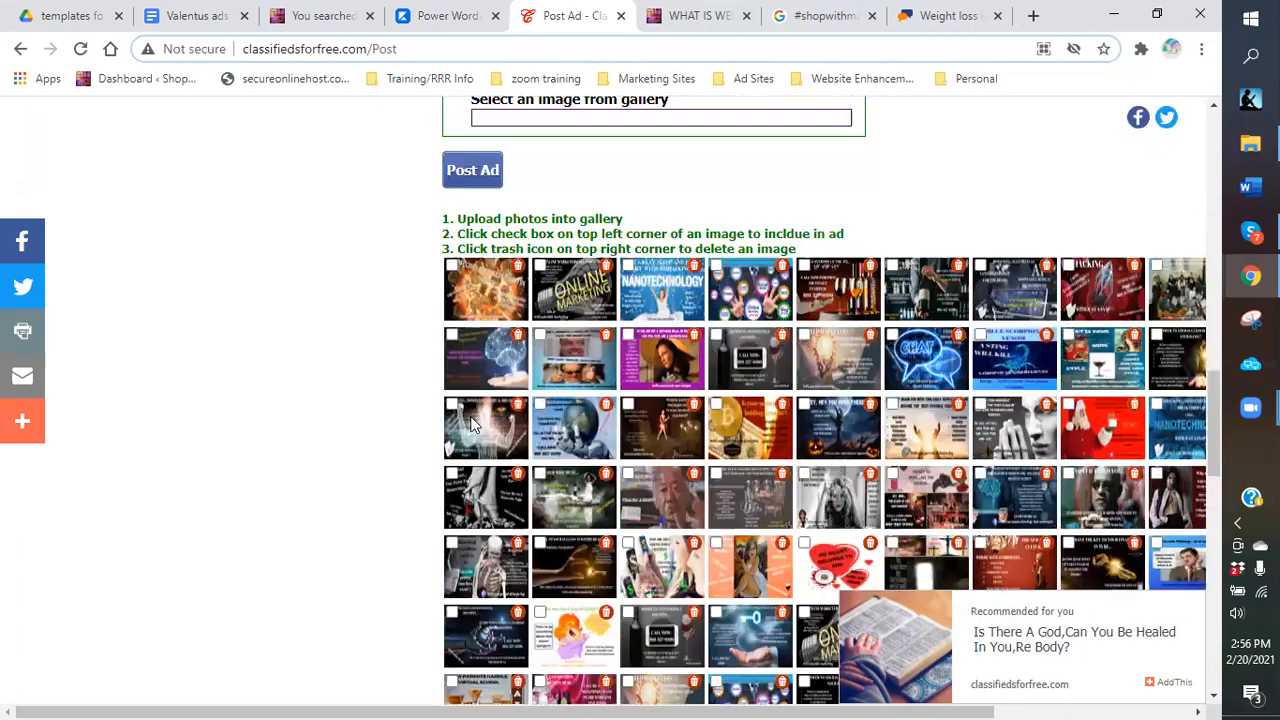
click(540, 268)
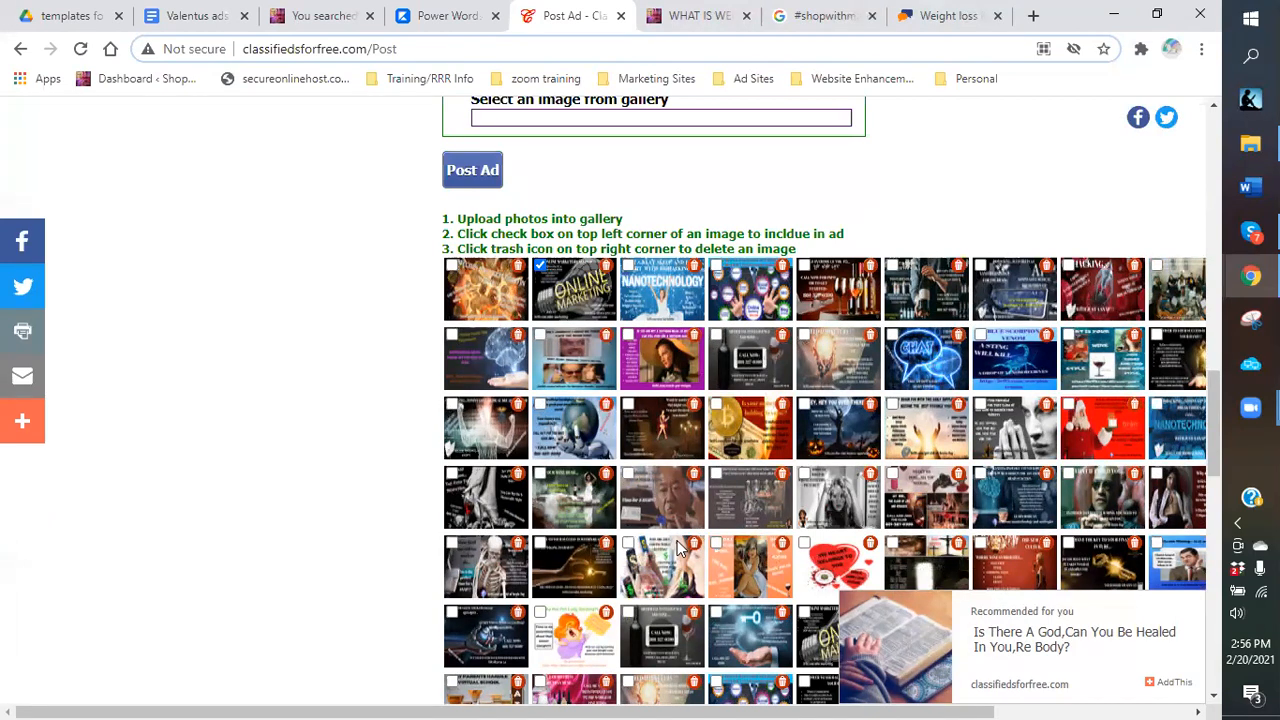
click(543, 544)
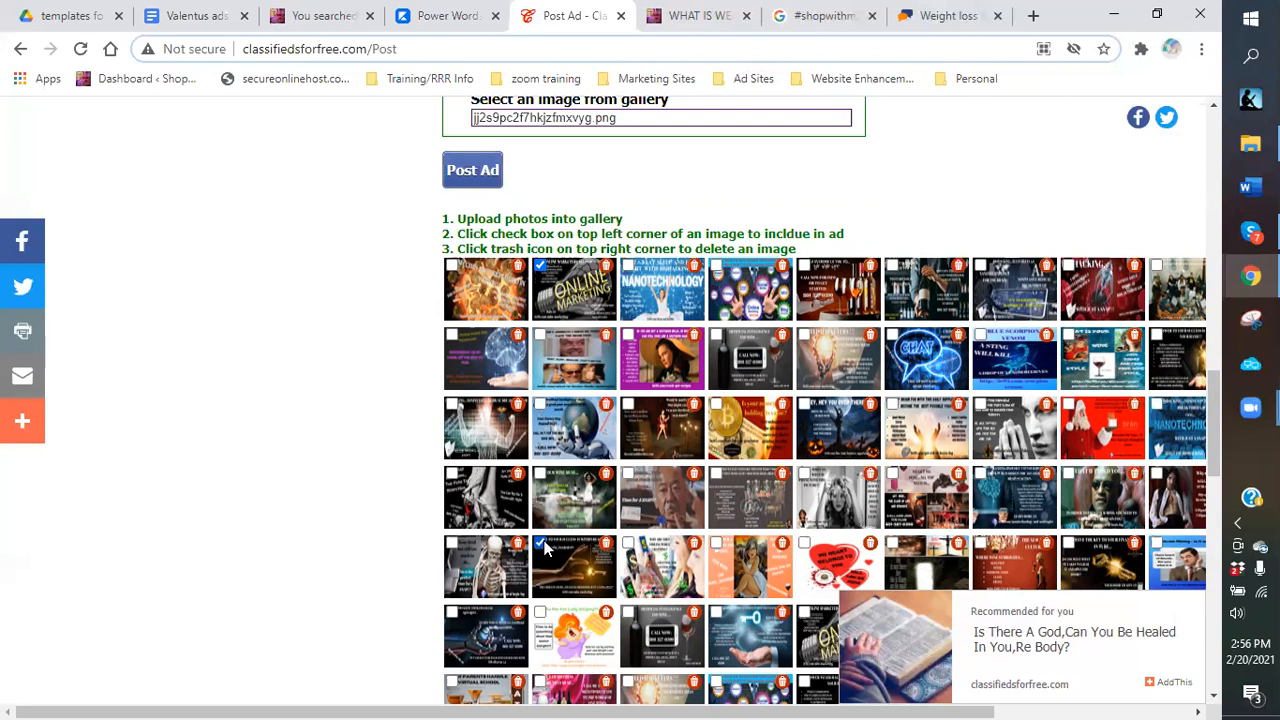
scroll(545, 548, down, 1)
scroll(558, 556, down, 1)
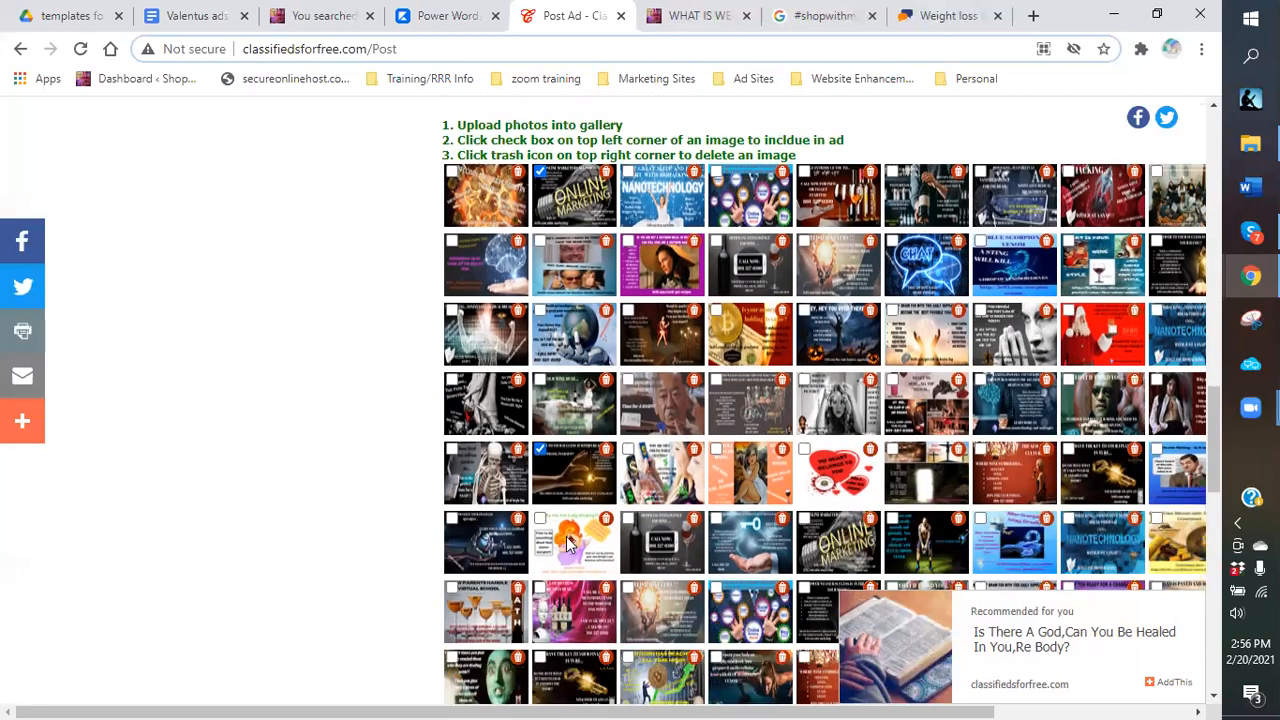
scroll(555, 518, down, 2)
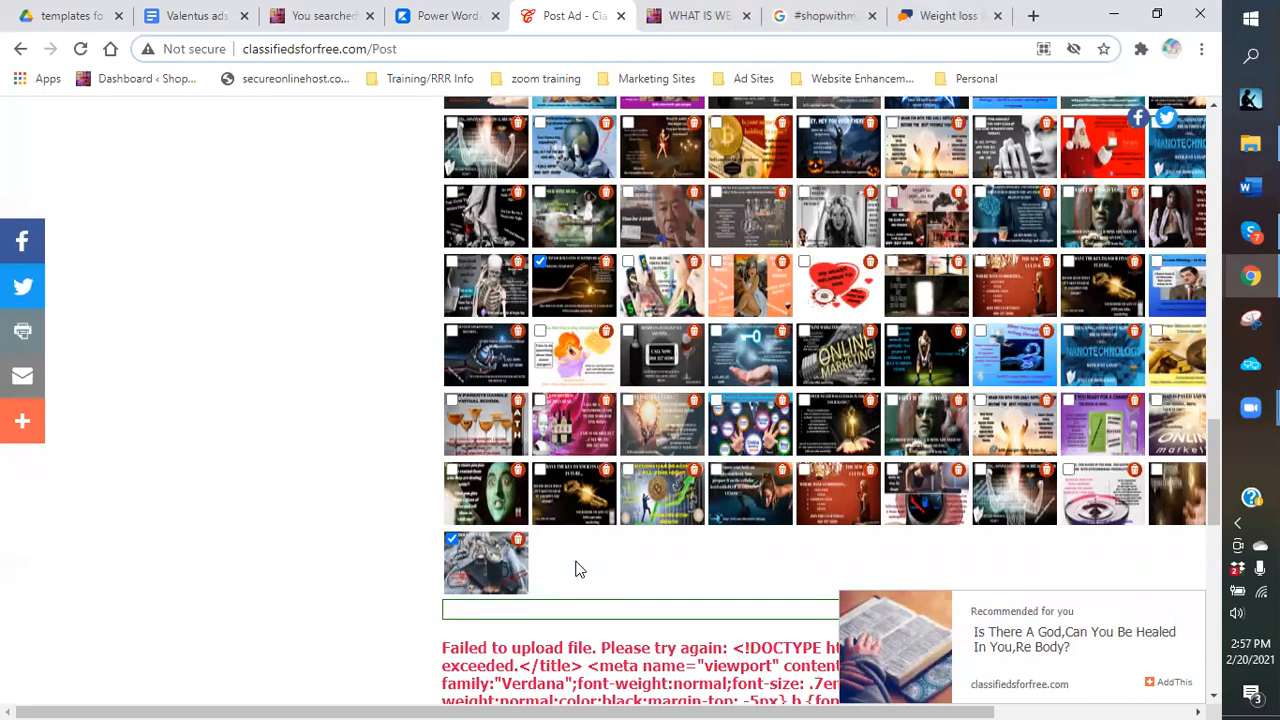
scroll(583, 557, up, 12)
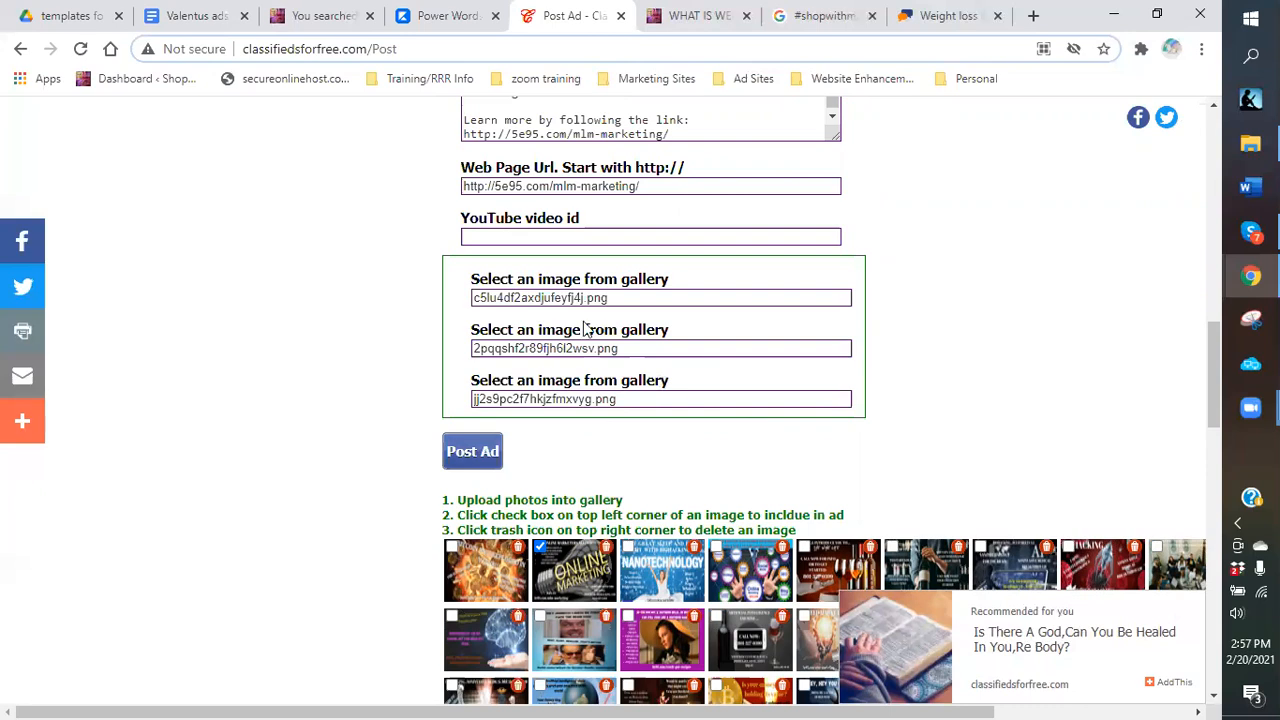
scroll(585, 330, up, 3)
scroll(578, 335, up, 2)
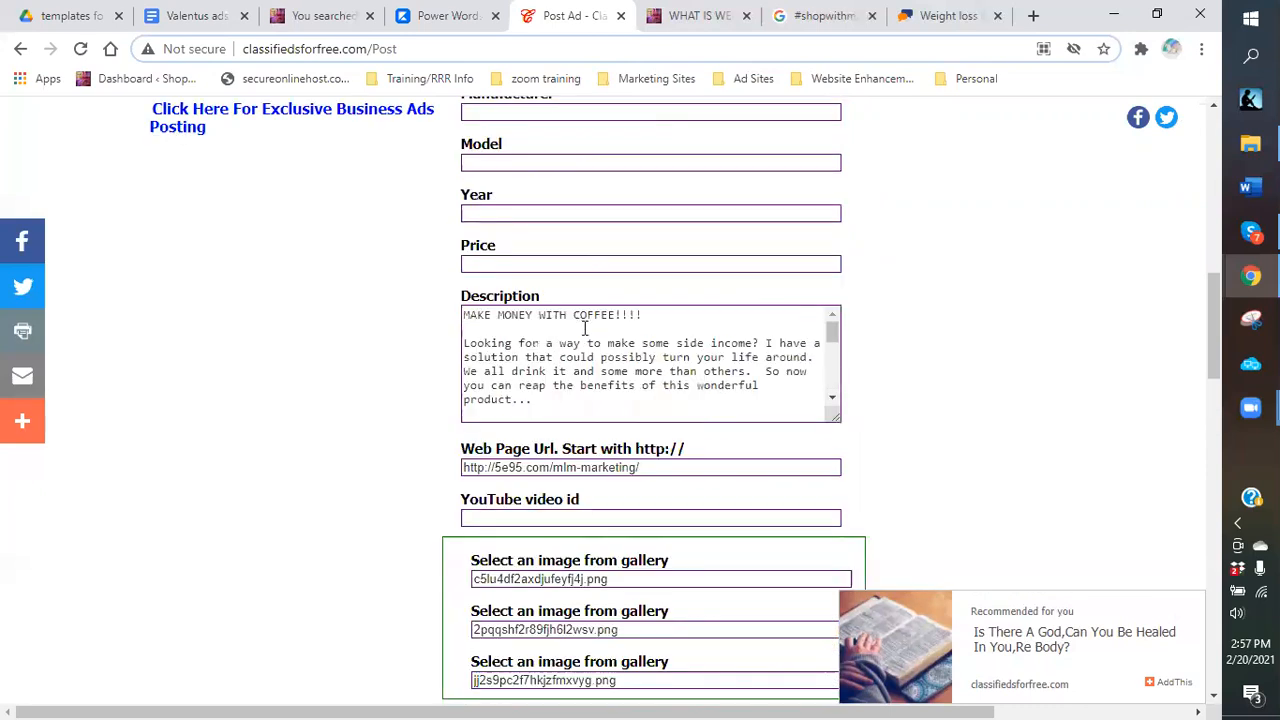
scroll(578, 341, down, 2)
scroll(610, 350, up, 2)
scroll(617, 357, up, 1)
Post the coffee ad in the United States and review its confirmation page with three images.
scroll(608, 362, down, 3)
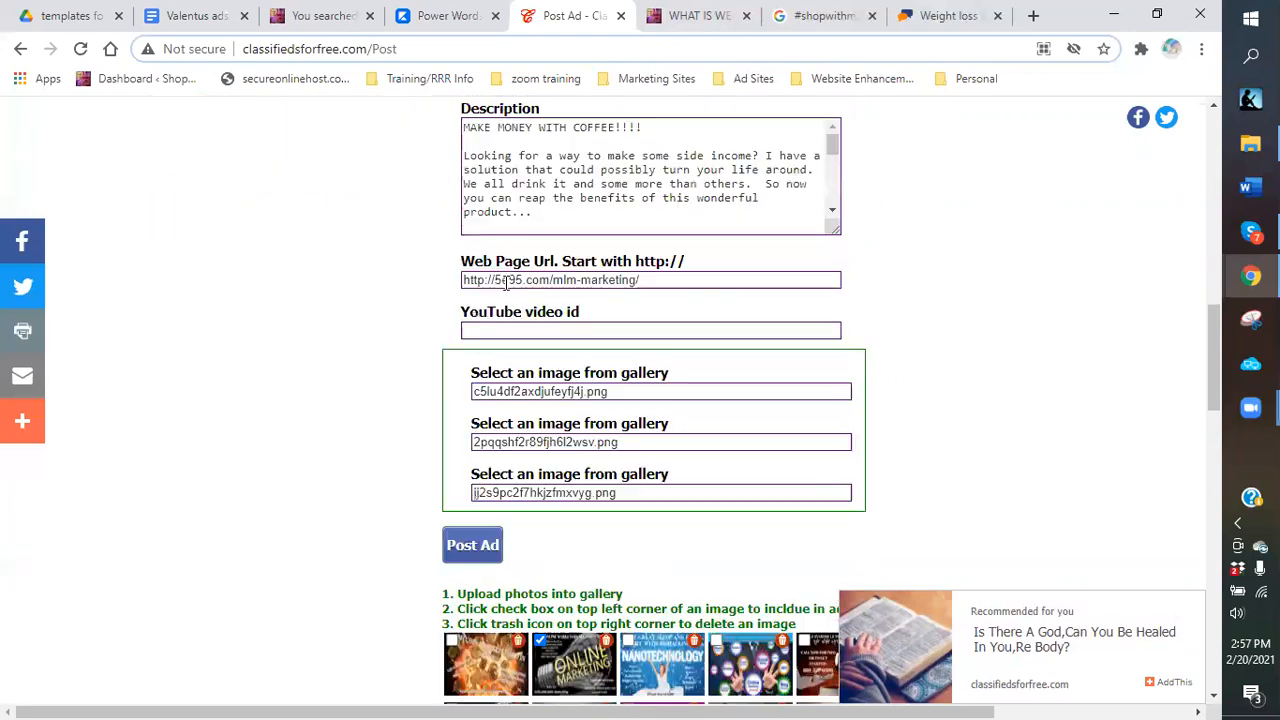
scroll(478, 370, down, 2)
click(474, 360)
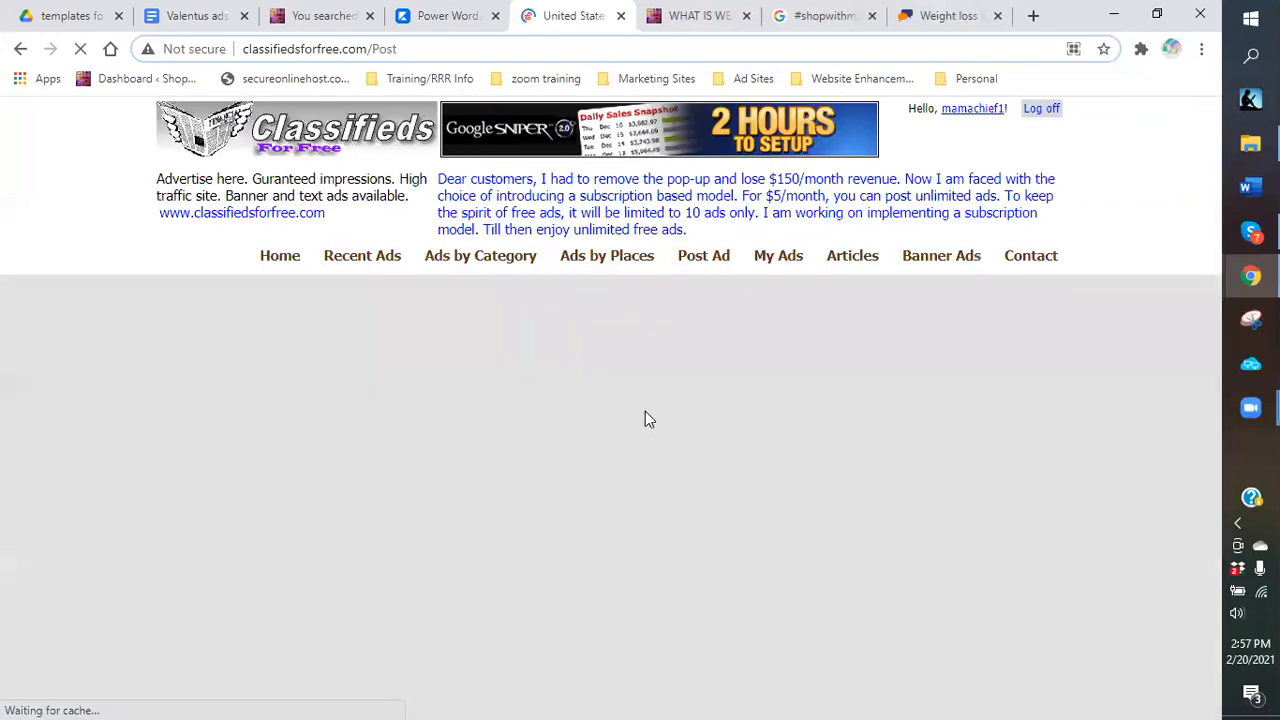
scroll(653, 329, down, 2)
scroll(653, 329, down, 3)
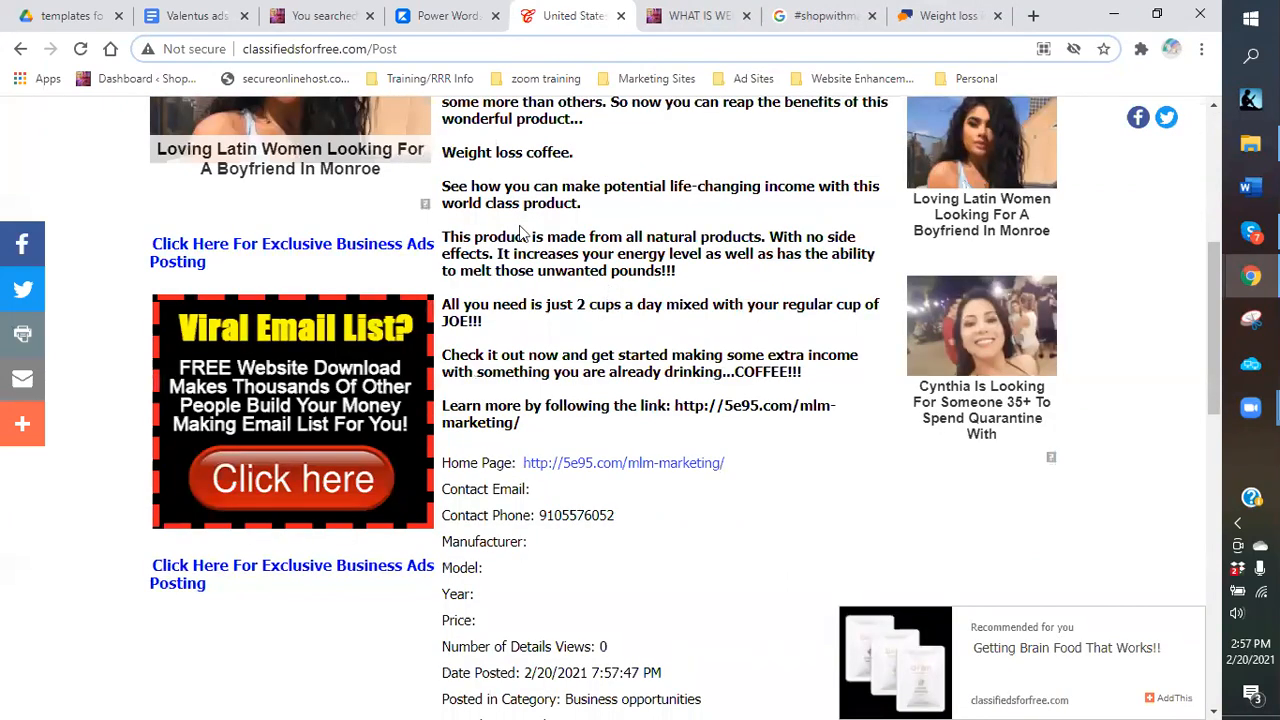
scroll(560, 228, down, 4)
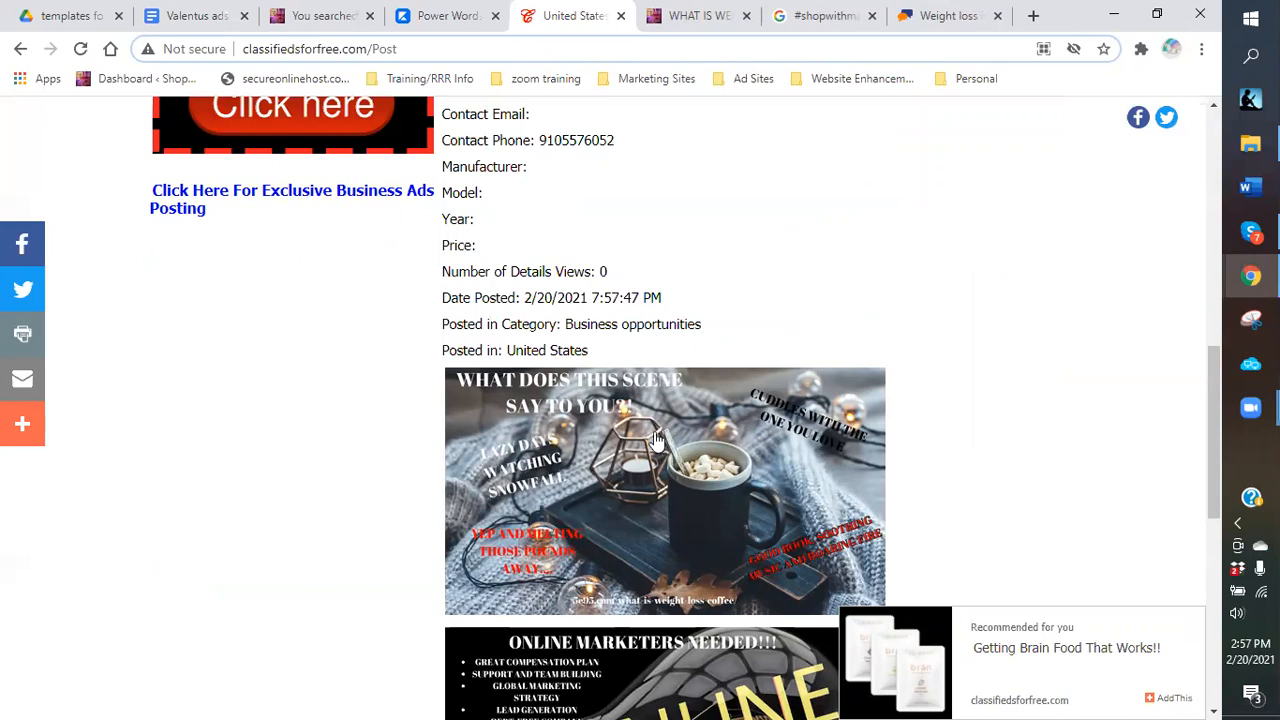
scroll(664, 447, down, 2)
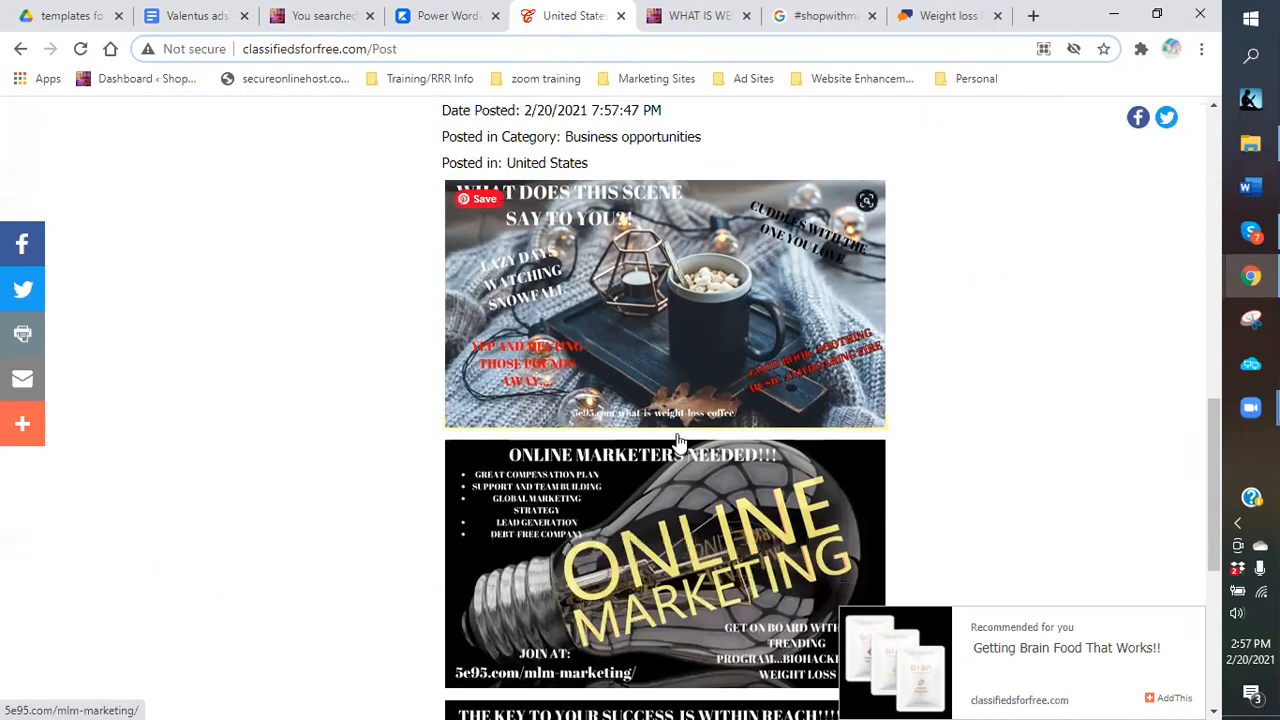
scroll(679, 444, down, 2)
scroll(620, 372, down, 3)
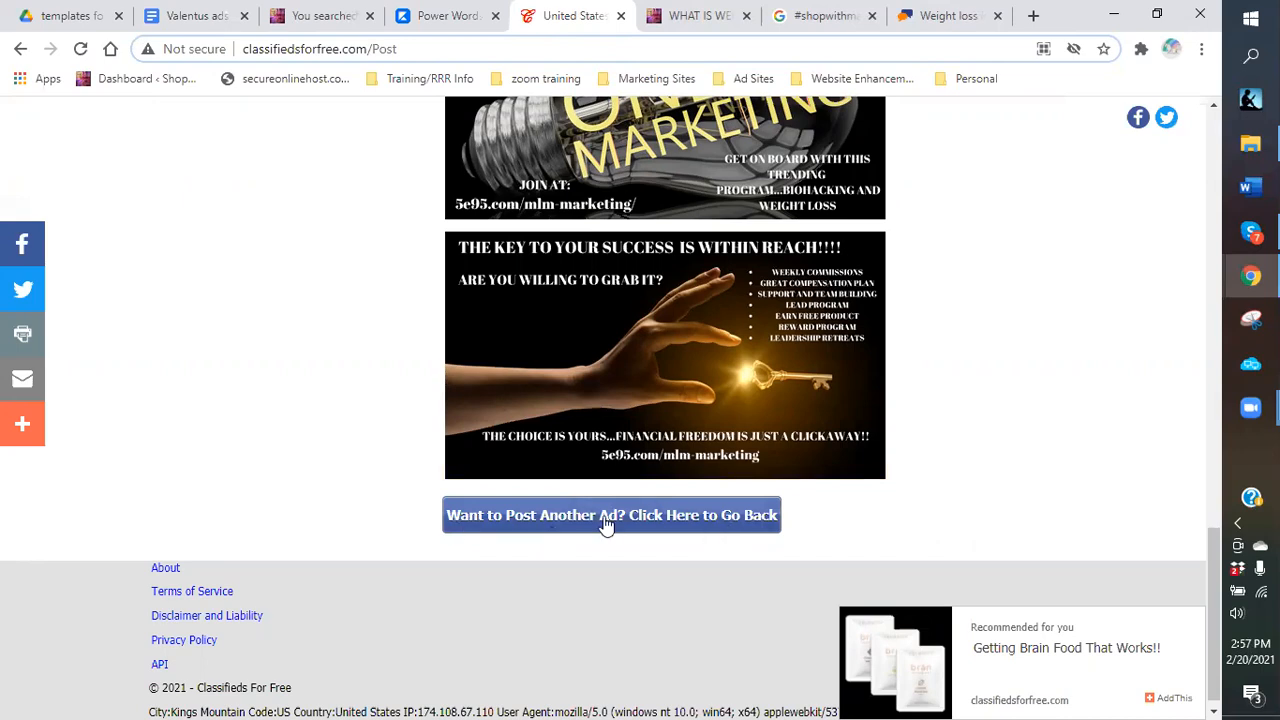
Return to the posting form and post the coffee ad with Australia as the location.
click(543, 518)
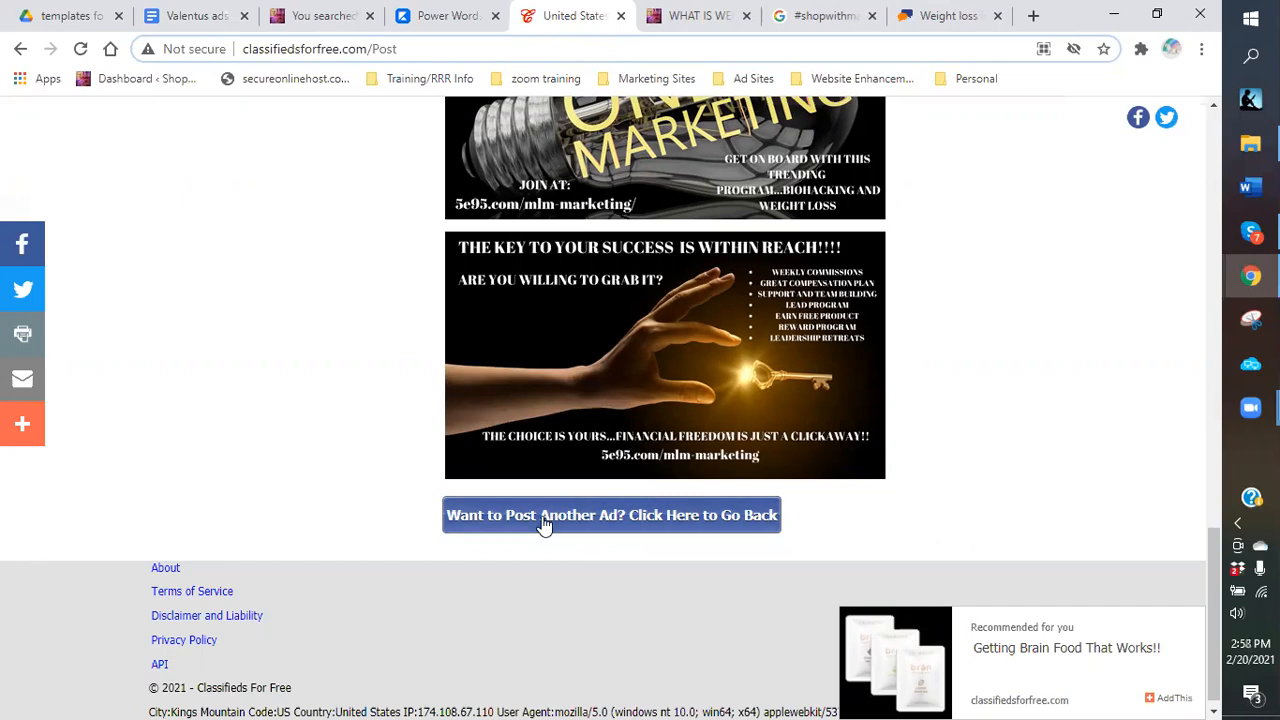
click(543, 518)
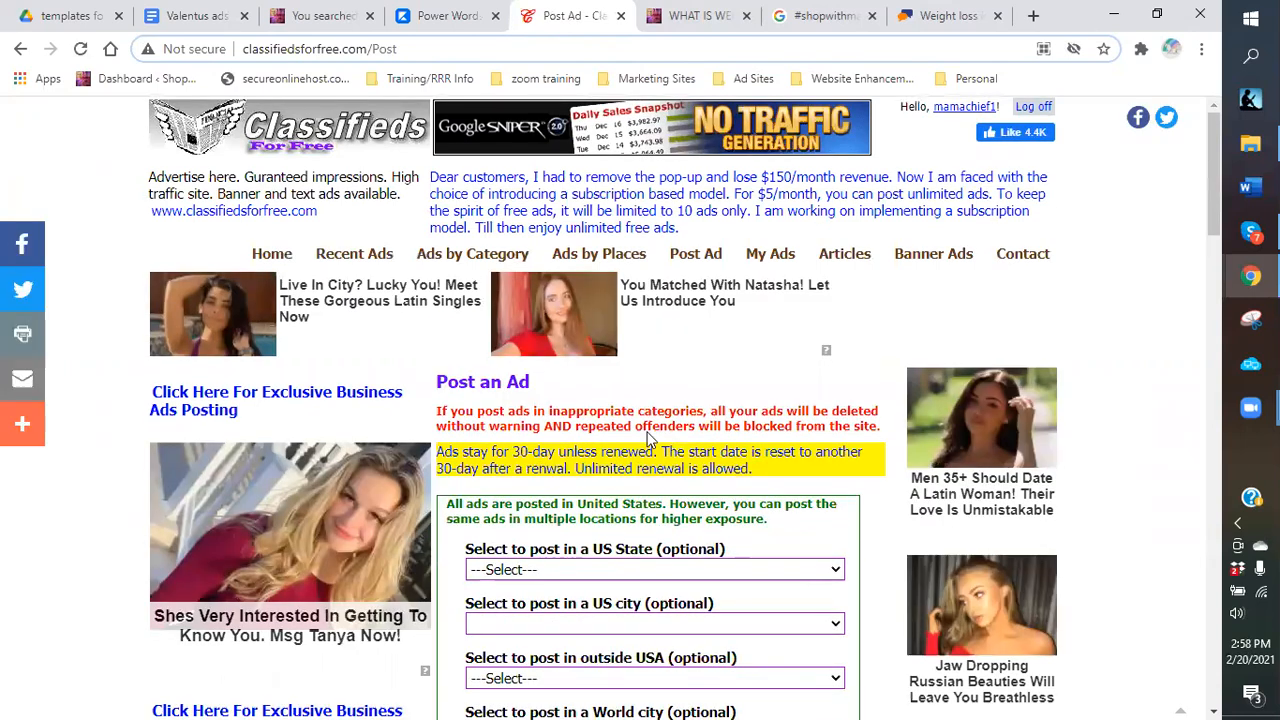
scroll(646, 438, down, 2)
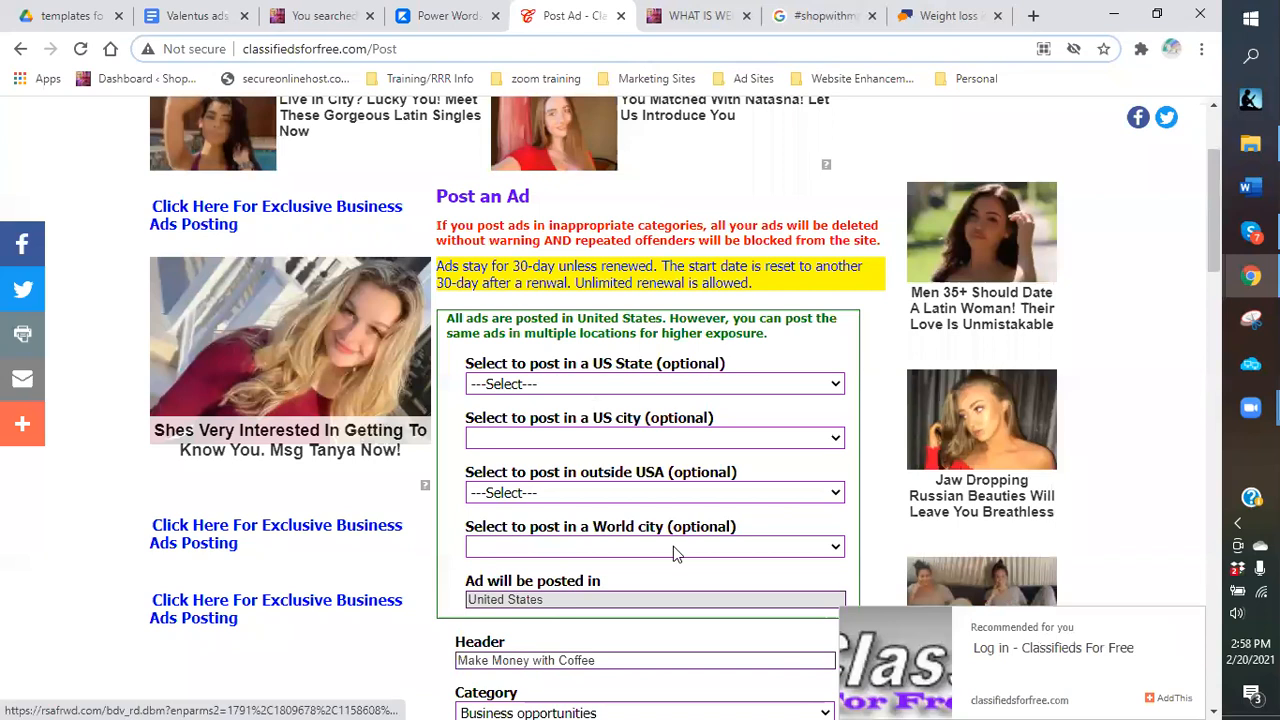
scroll(663, 430, down, 1)
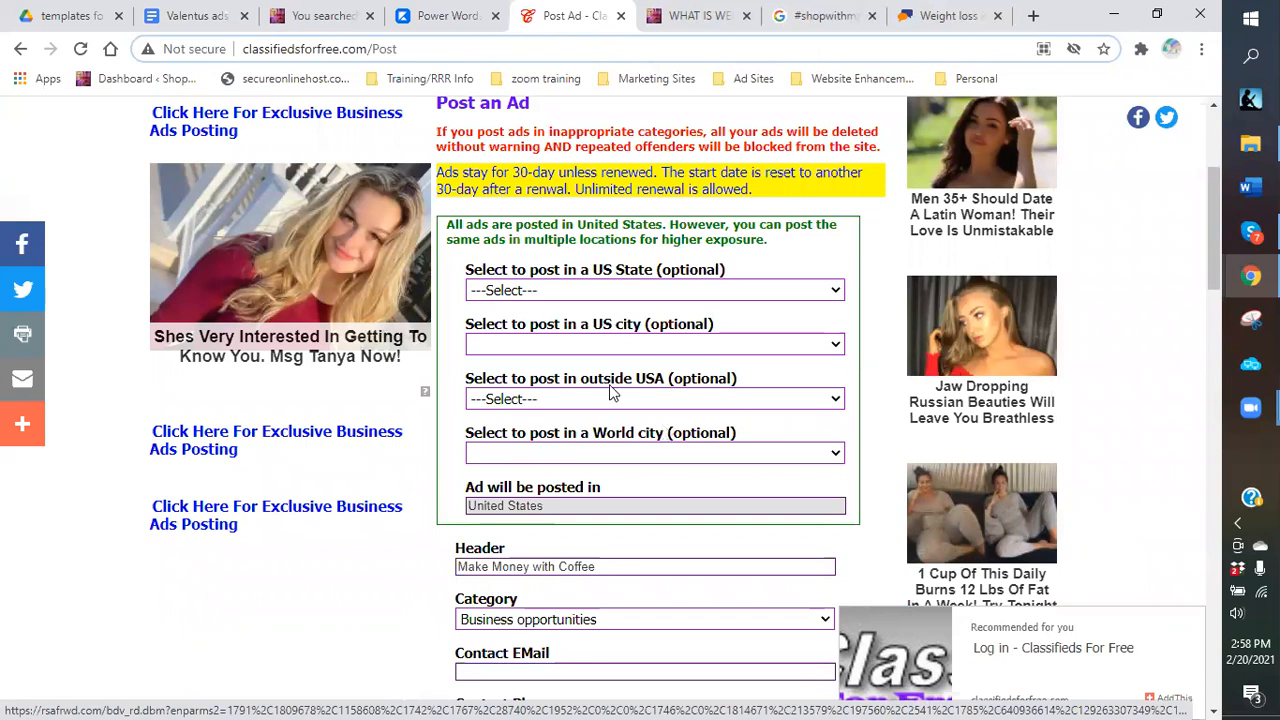
click(837, 402)
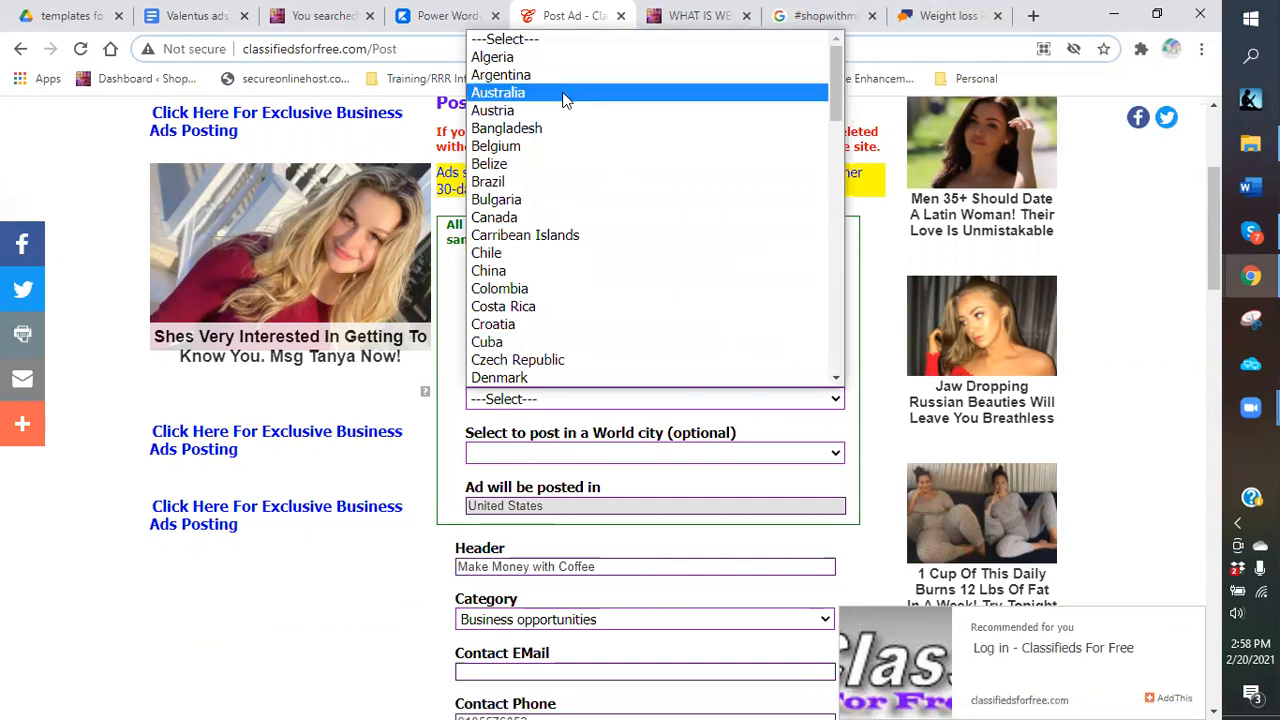
scroll(856, 422, down, 15)
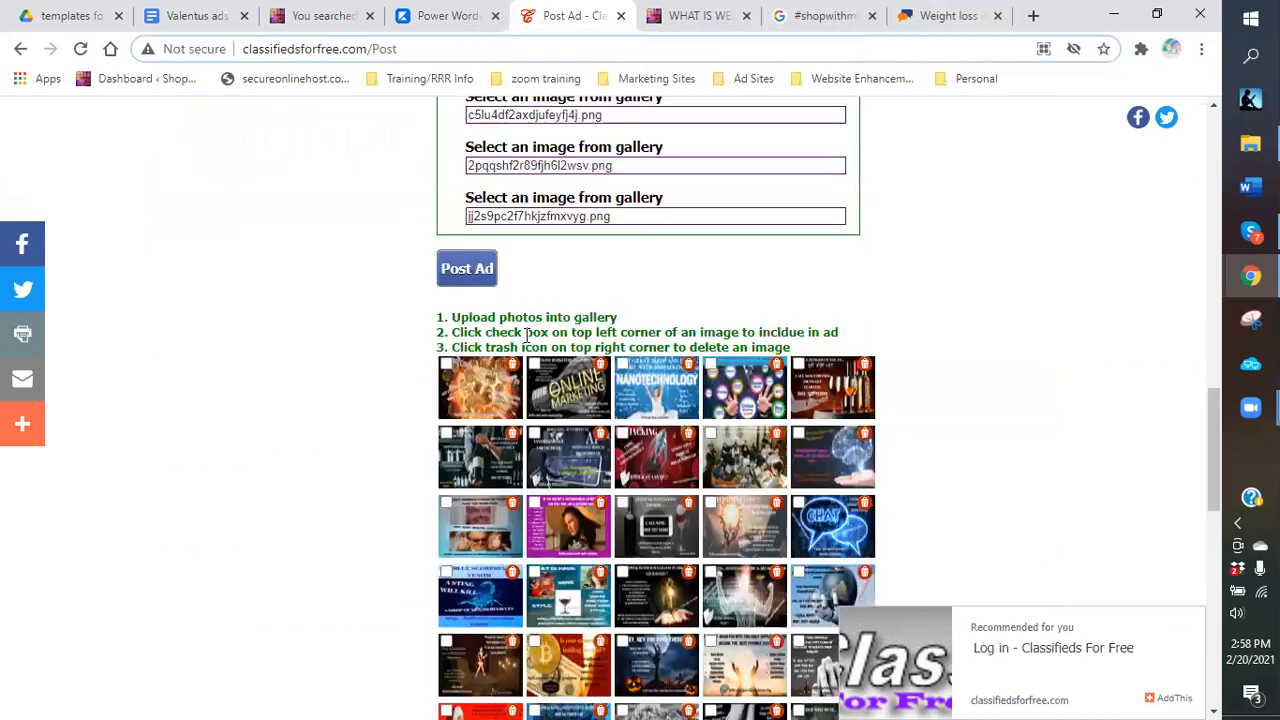
click(466, 269)
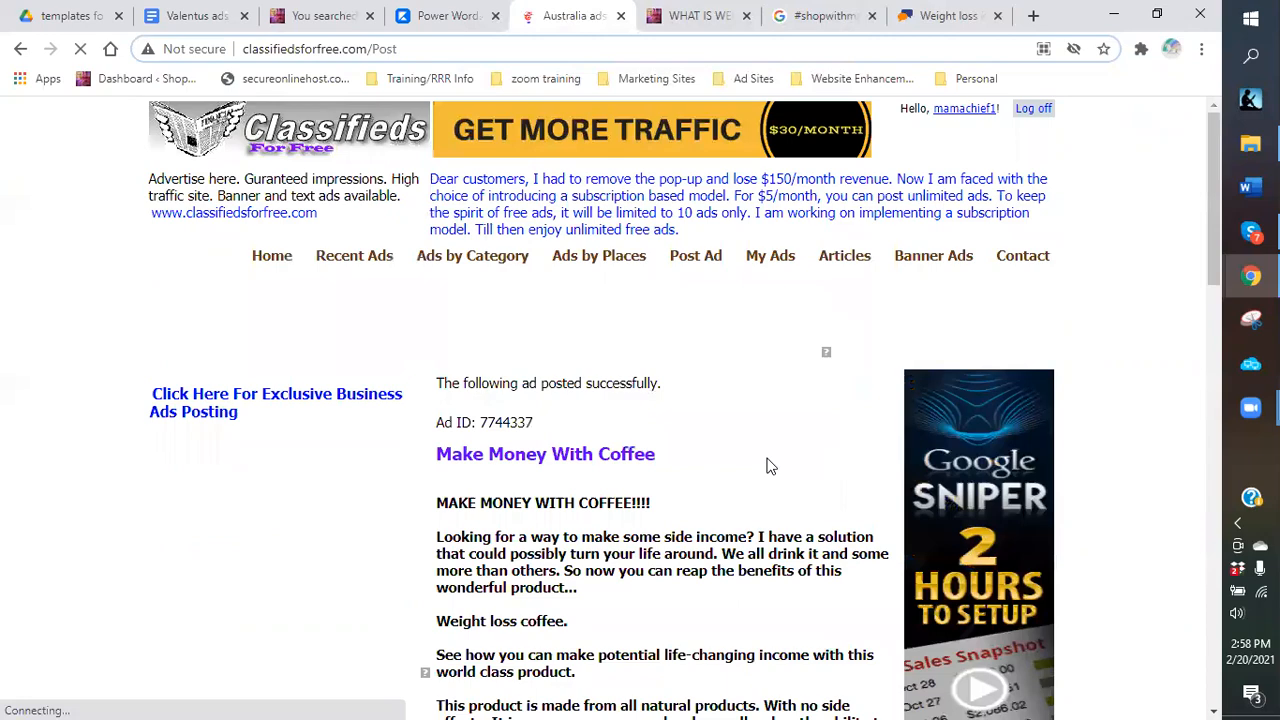
scroll(770, 466, down, 15)
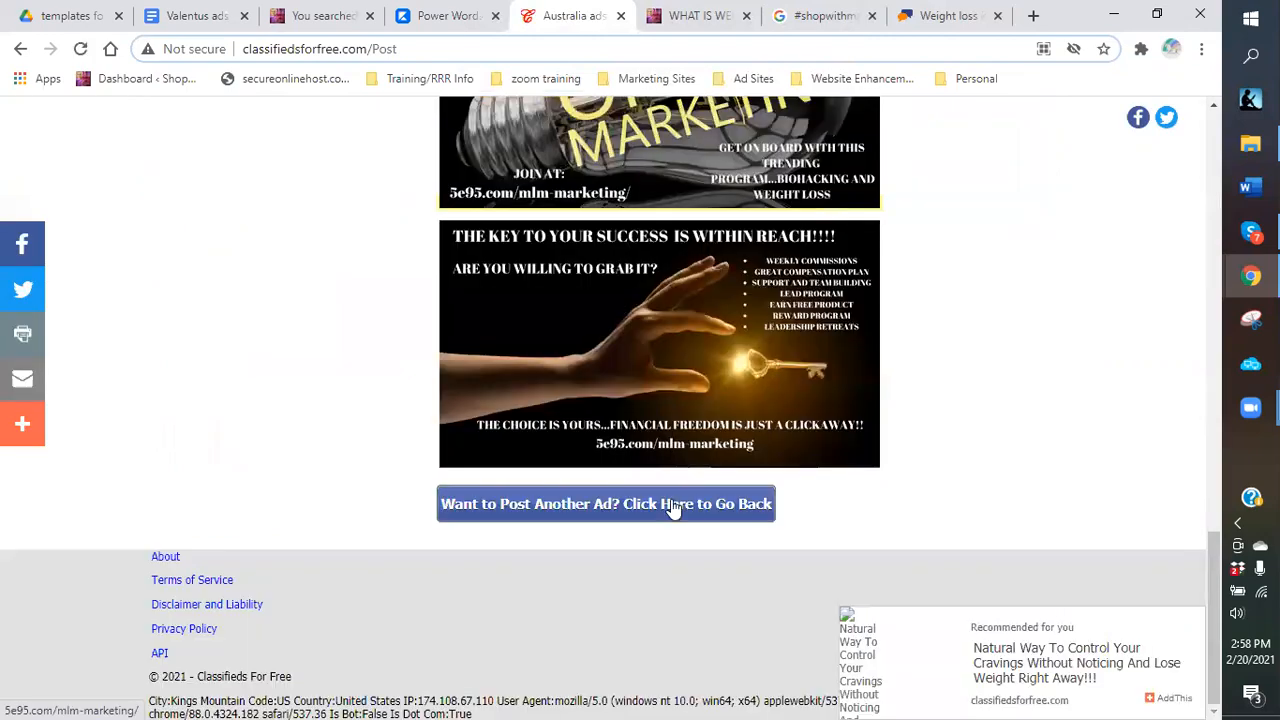
Post the coffee ad again with Bangladesh chosen from the outside-USA countries.
click(674, 508)
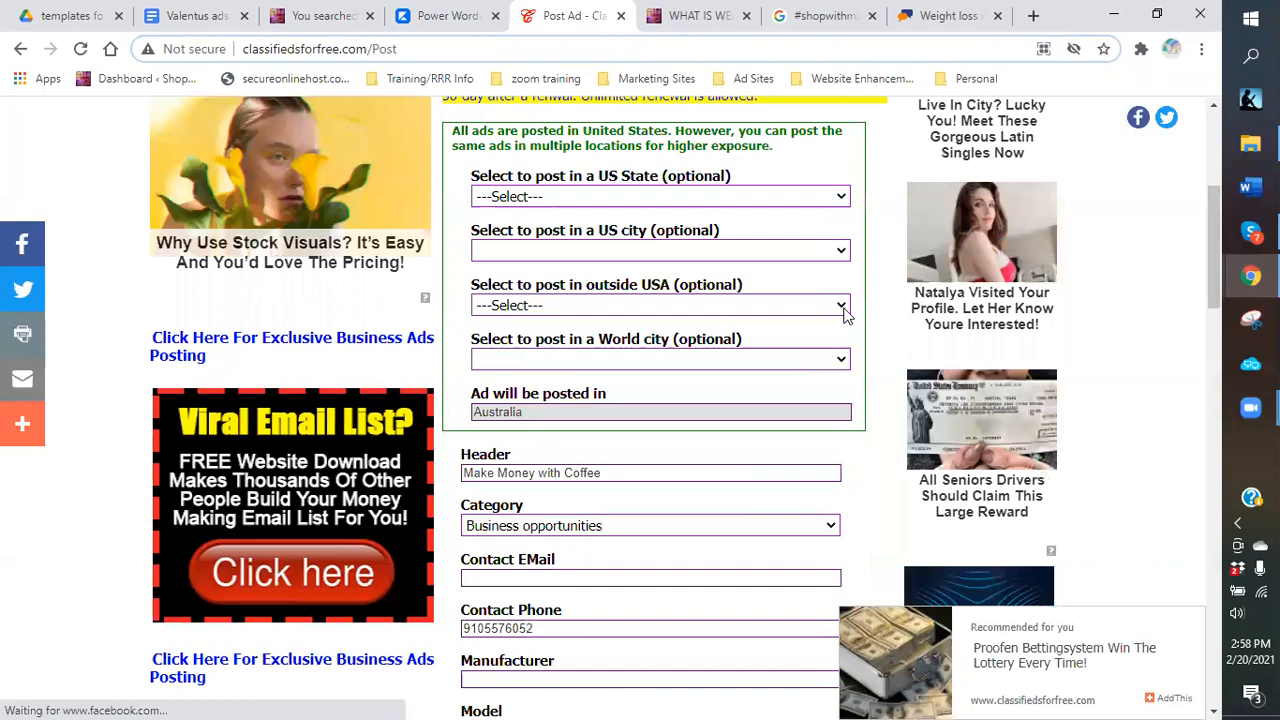
click(838, 307)
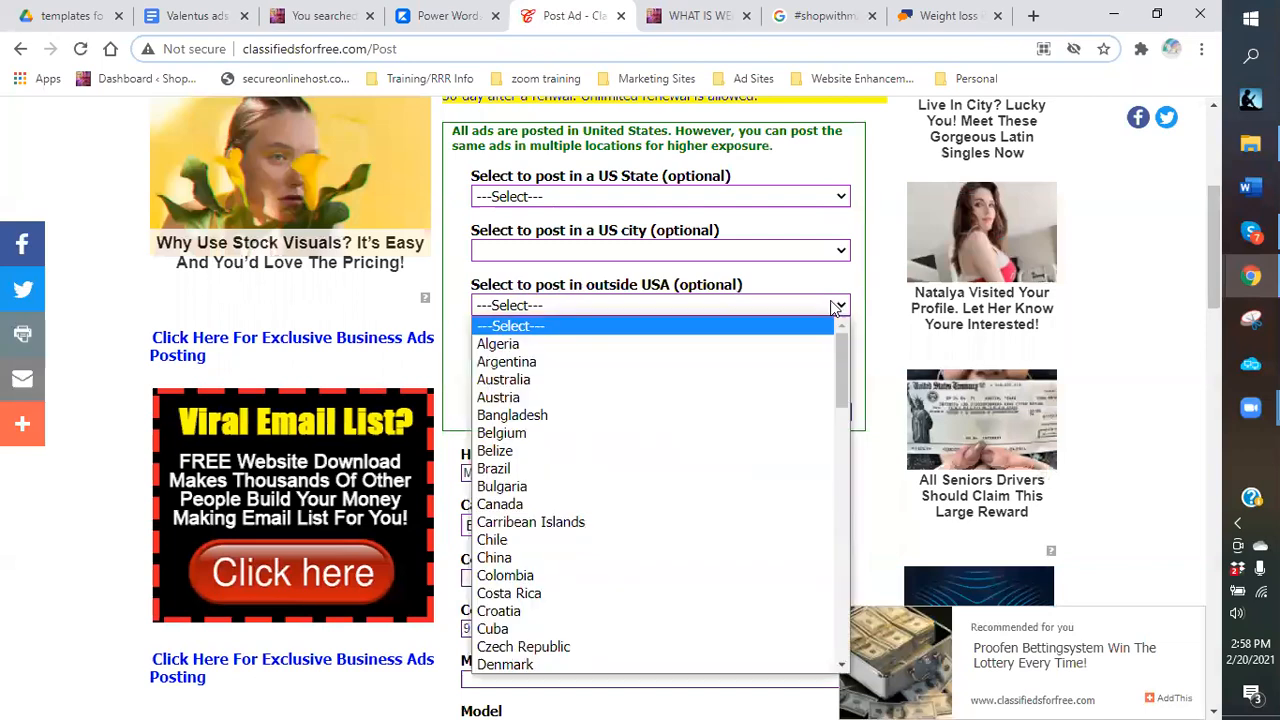
click(648, 415)
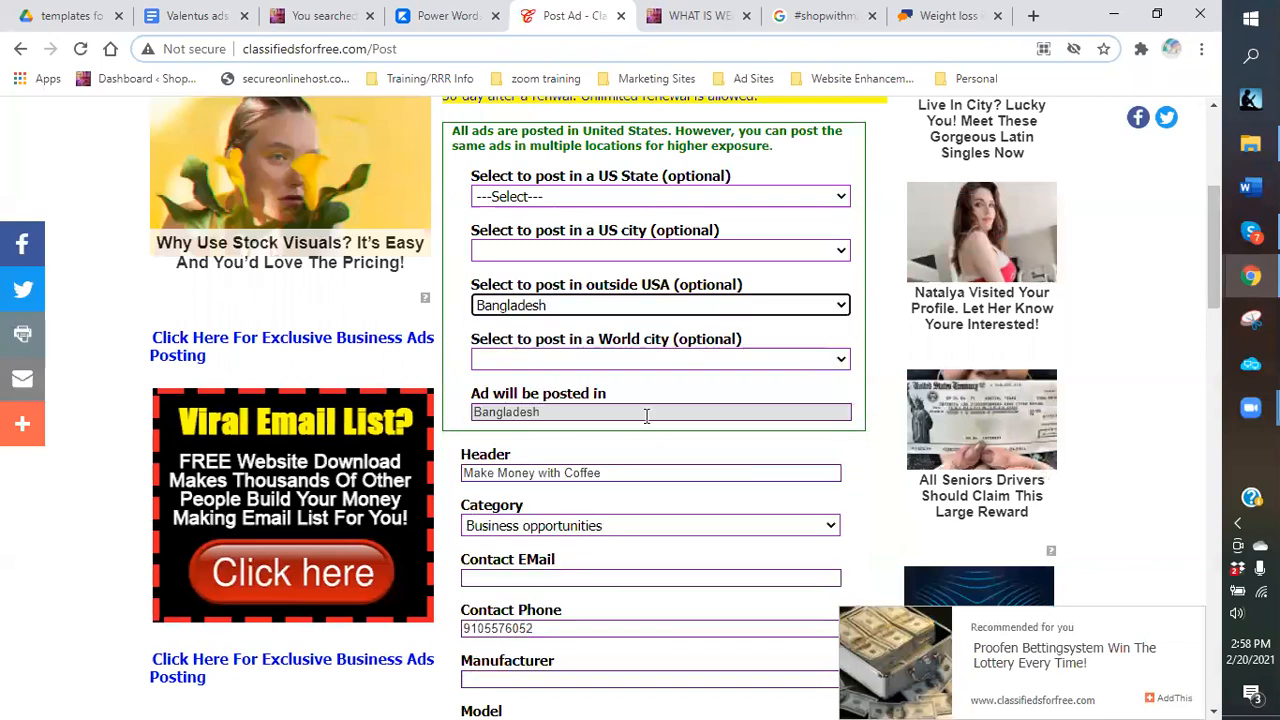
scroll(843, 472, down, 5)
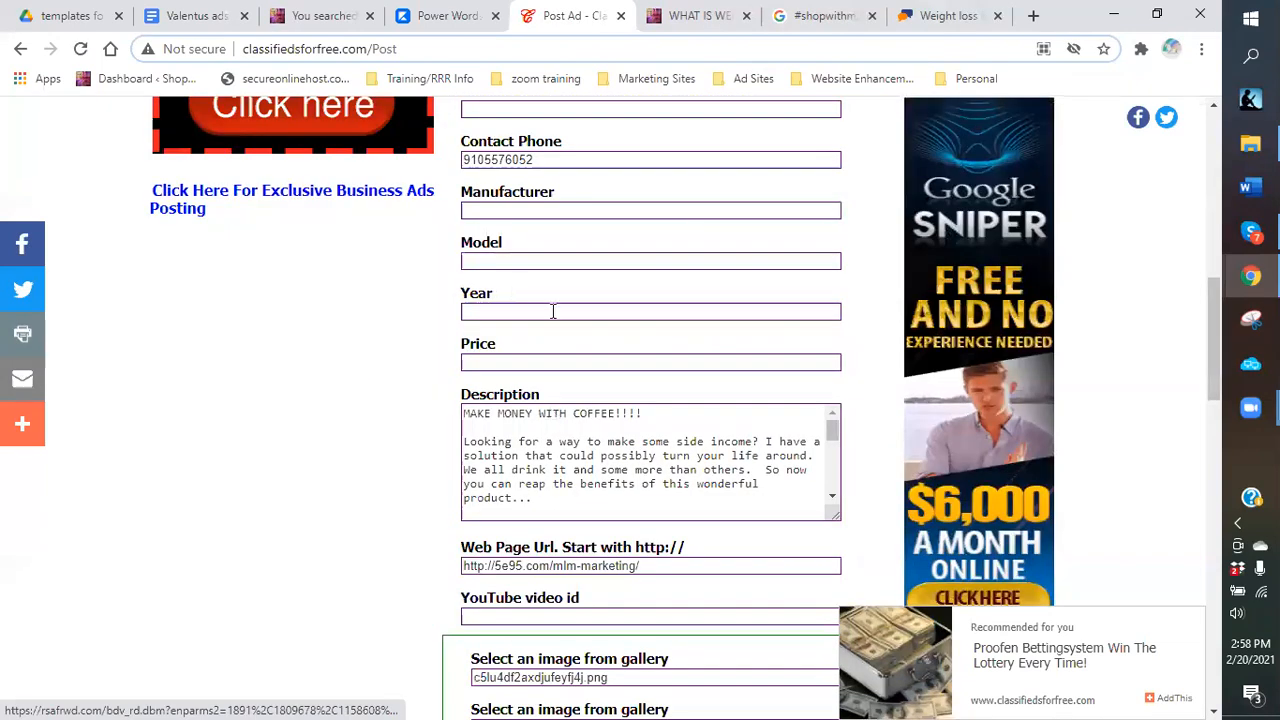
scroll(553, 311, down, 6)
click(450, 272)
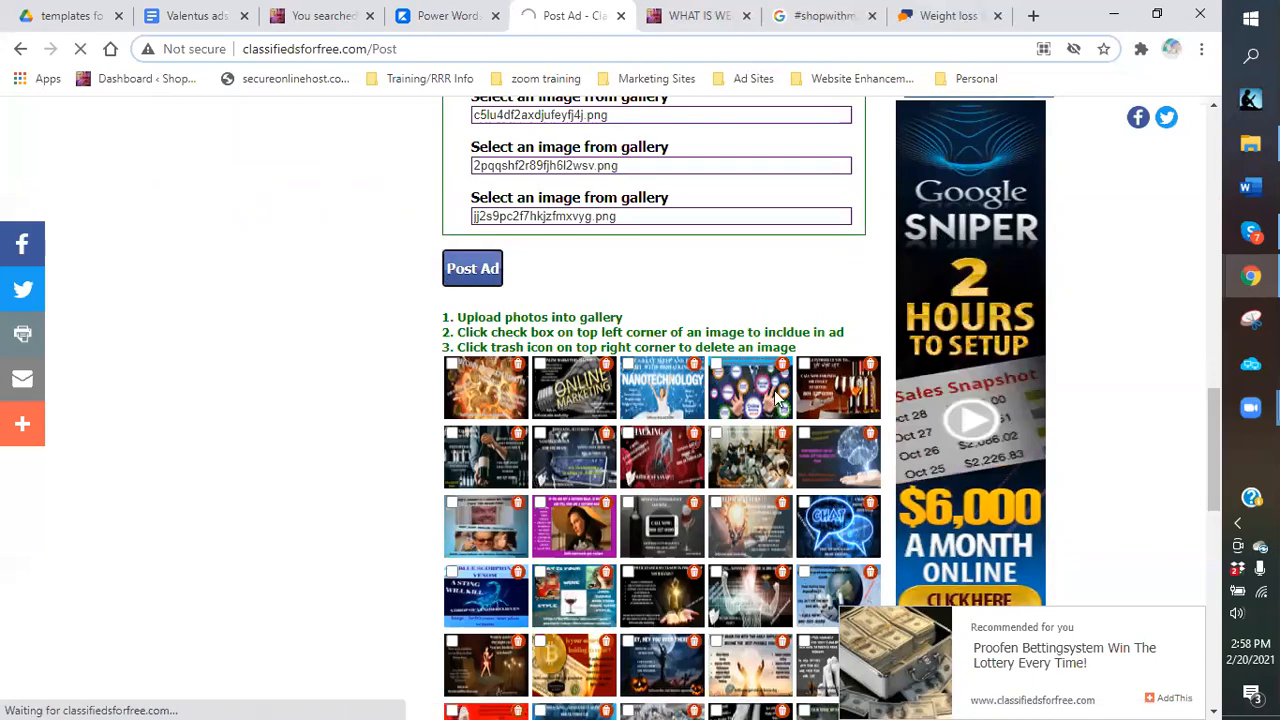
scroll(737, 397, down, 15)
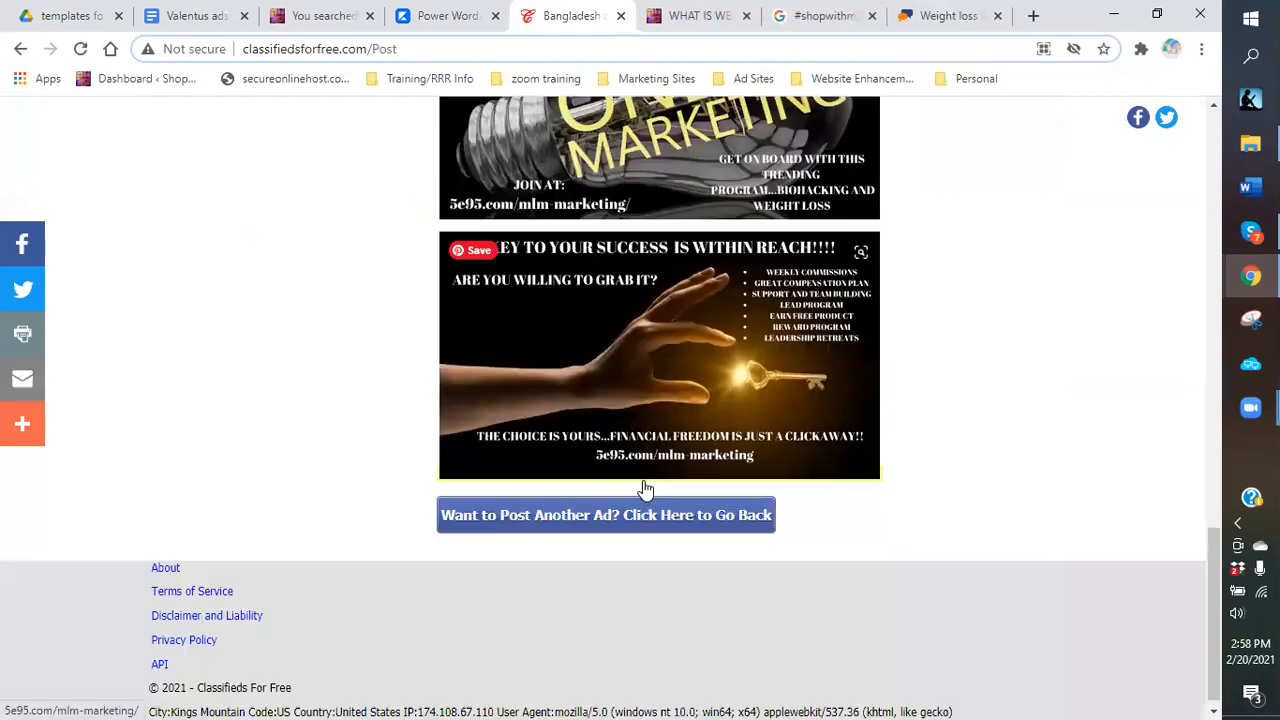
click(650, 516)
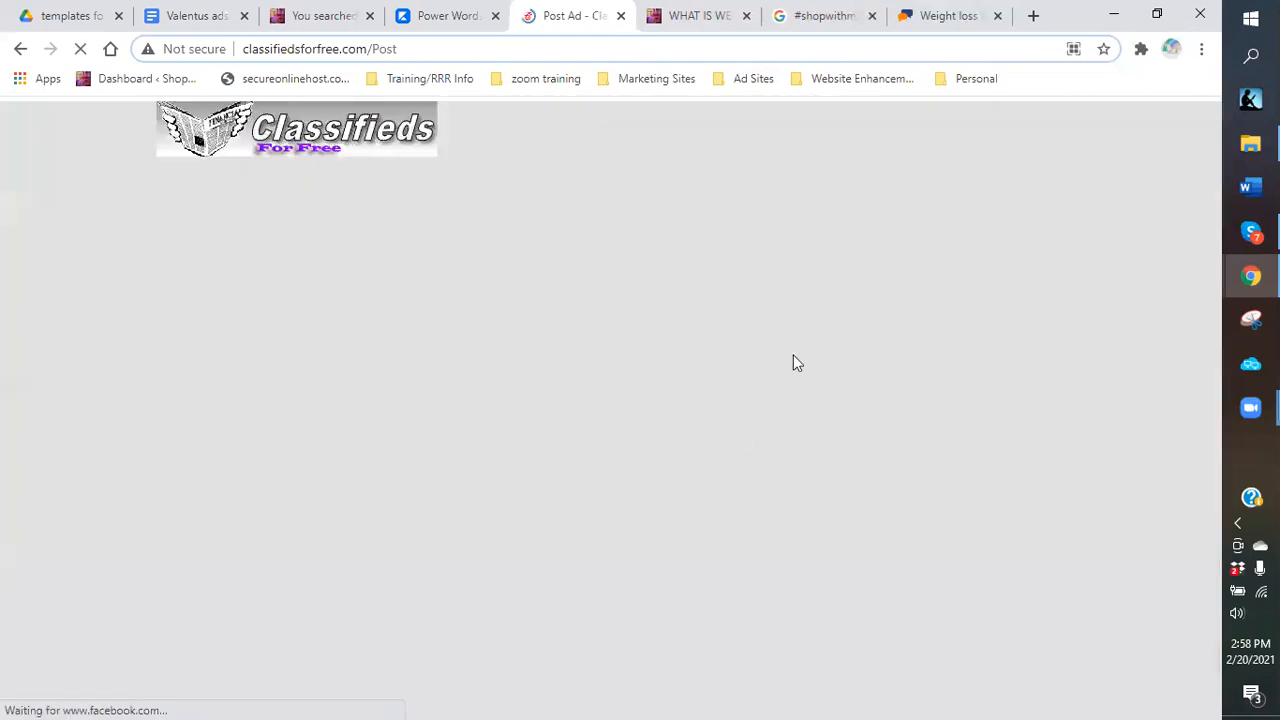
Post the coffee ad with Canada as the outside-USA location.
click(837, 400)
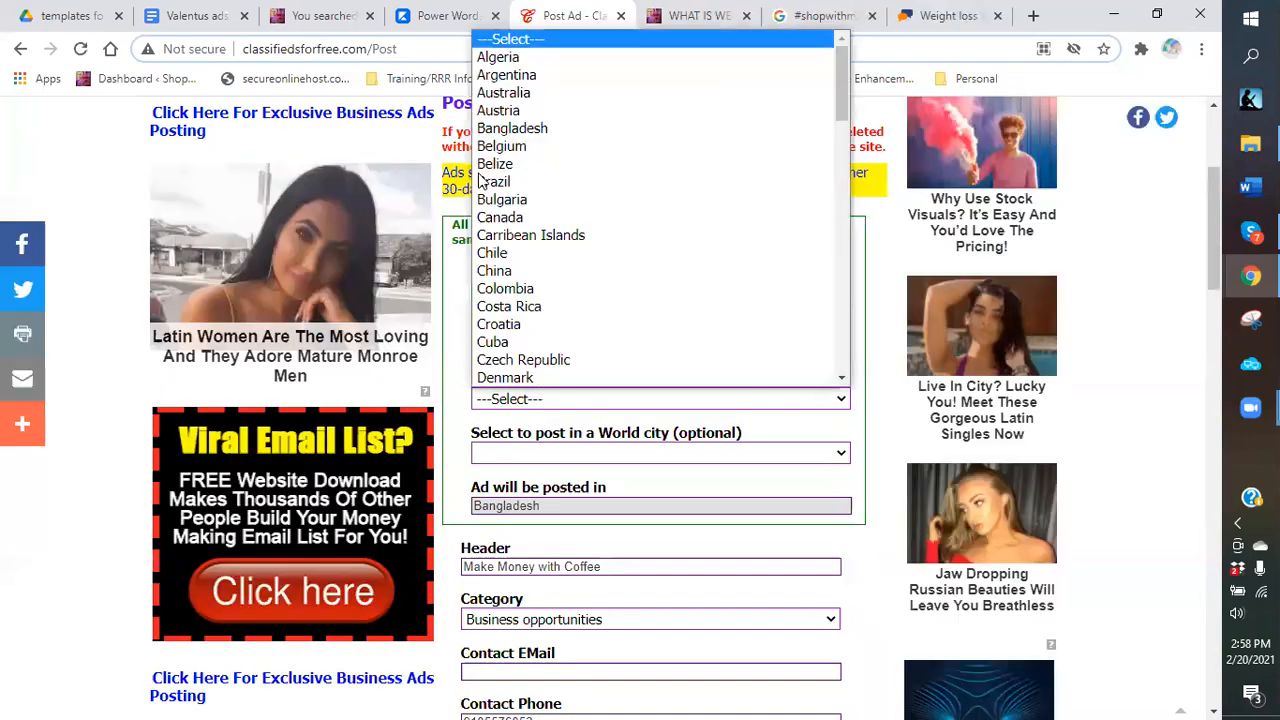
click(505, 218)
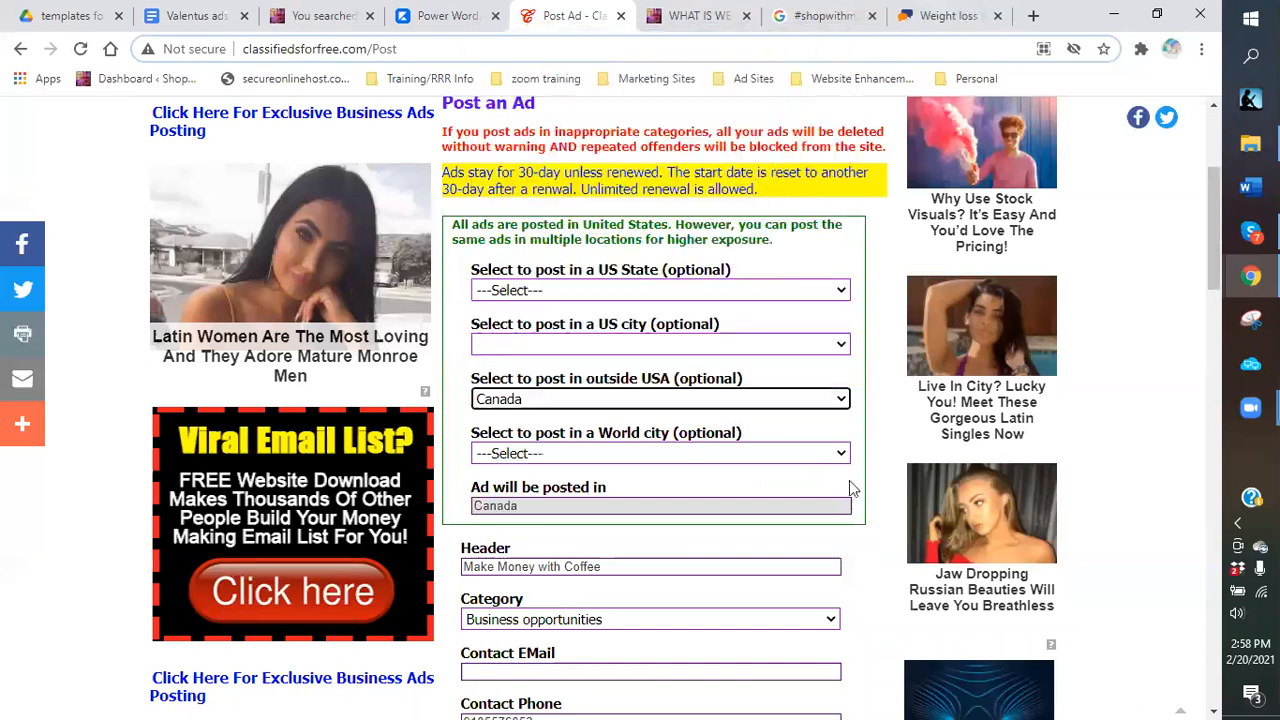
scroll(557, 434, down, 10)
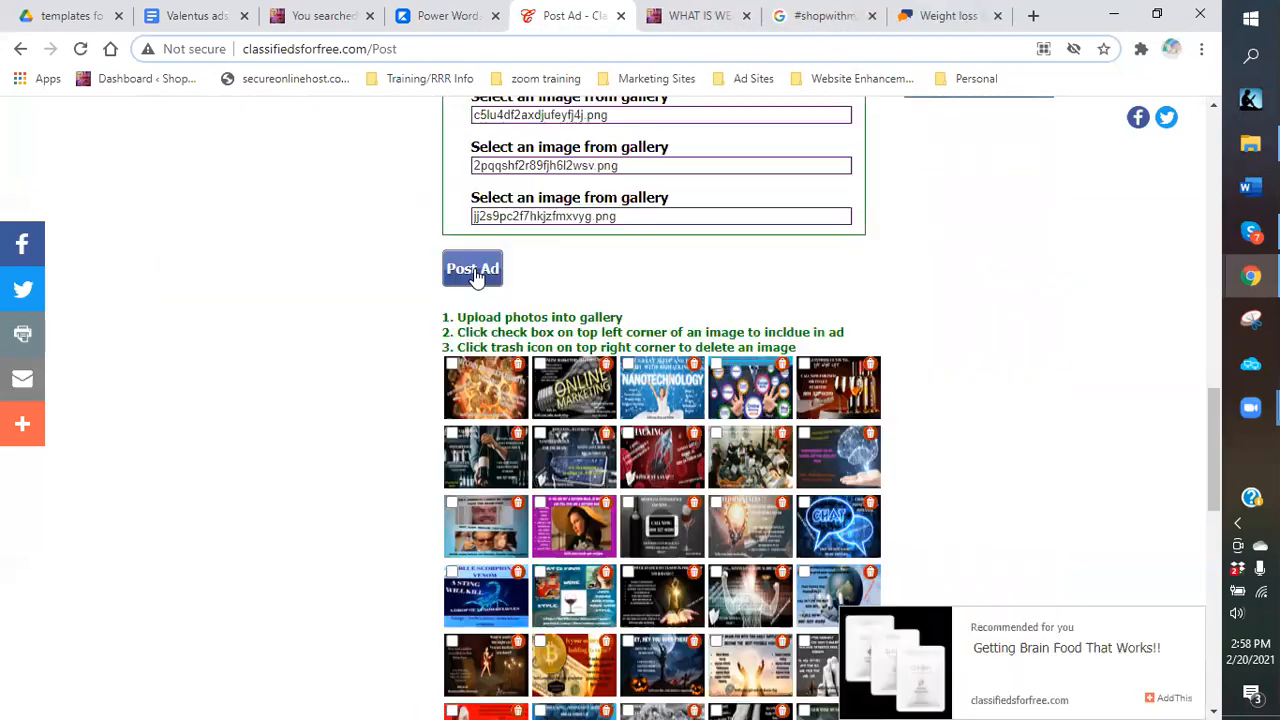
click(472, 269)
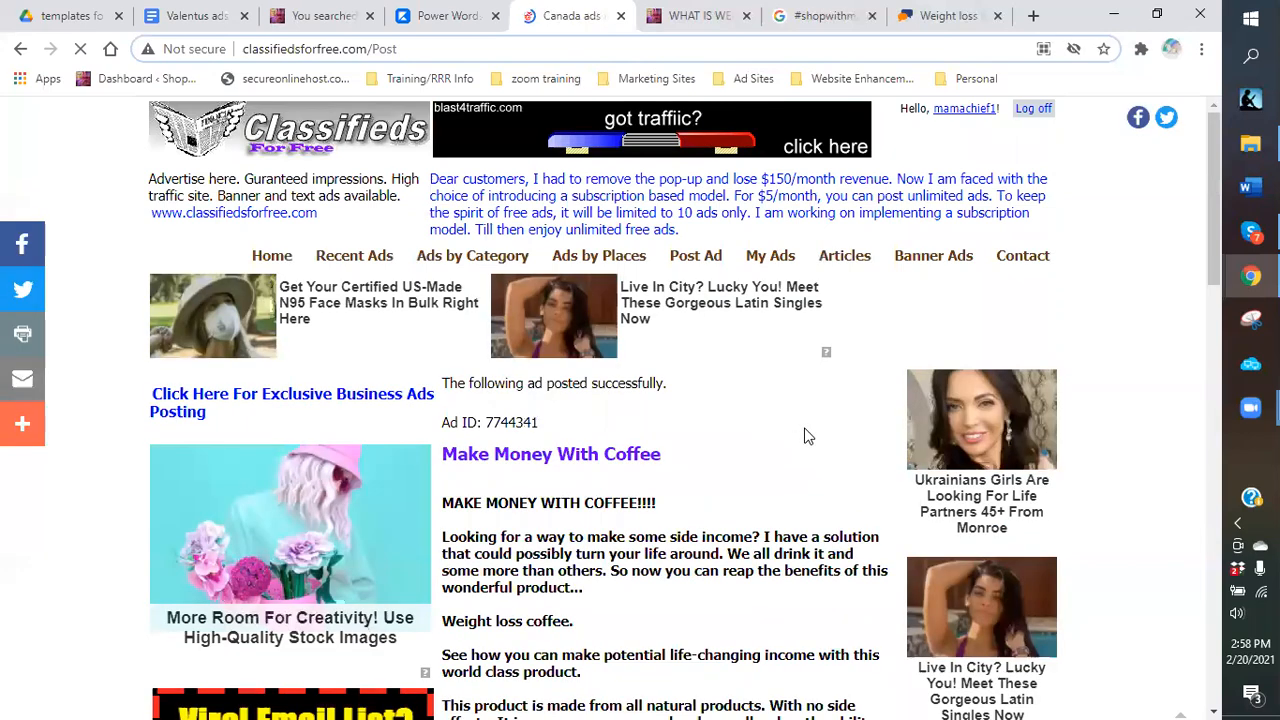
scroll(807, 436, down, 15)
scroll(680, 612, down, 1)
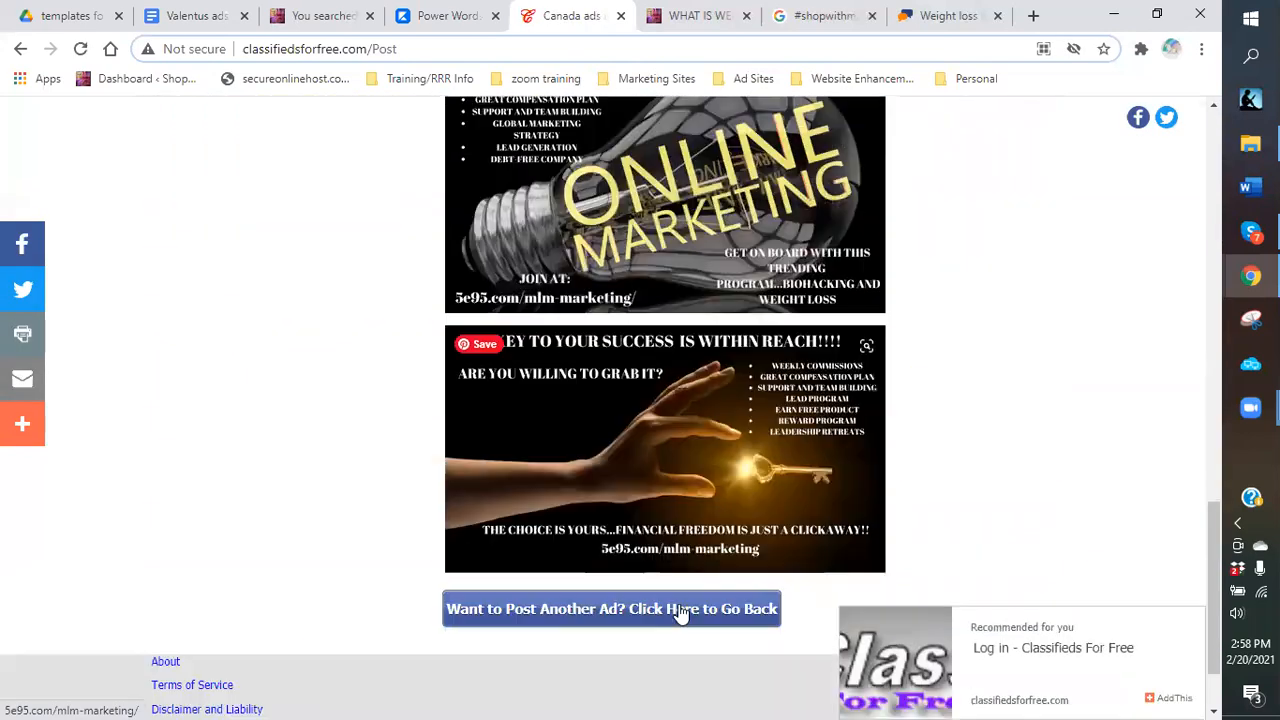
Post the coffee ad once more with Alabama as the US state.
click(680, 612)
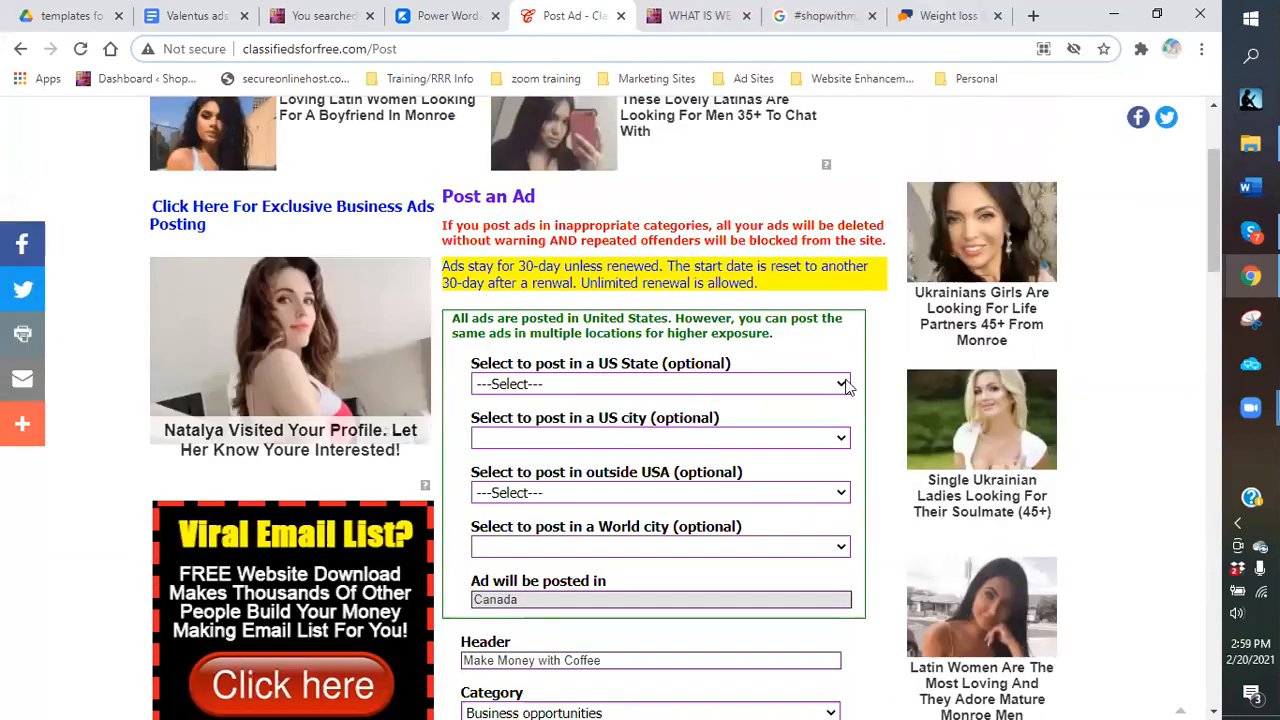
click(845, 385)
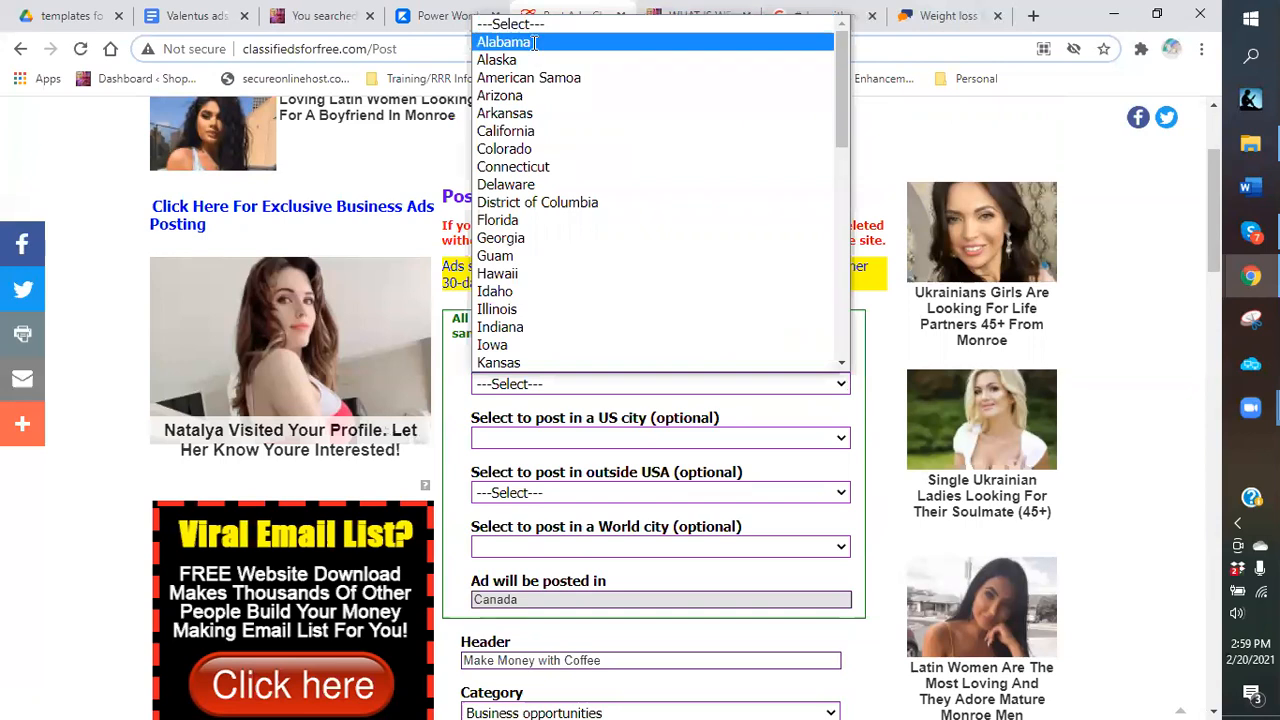
key(Return)
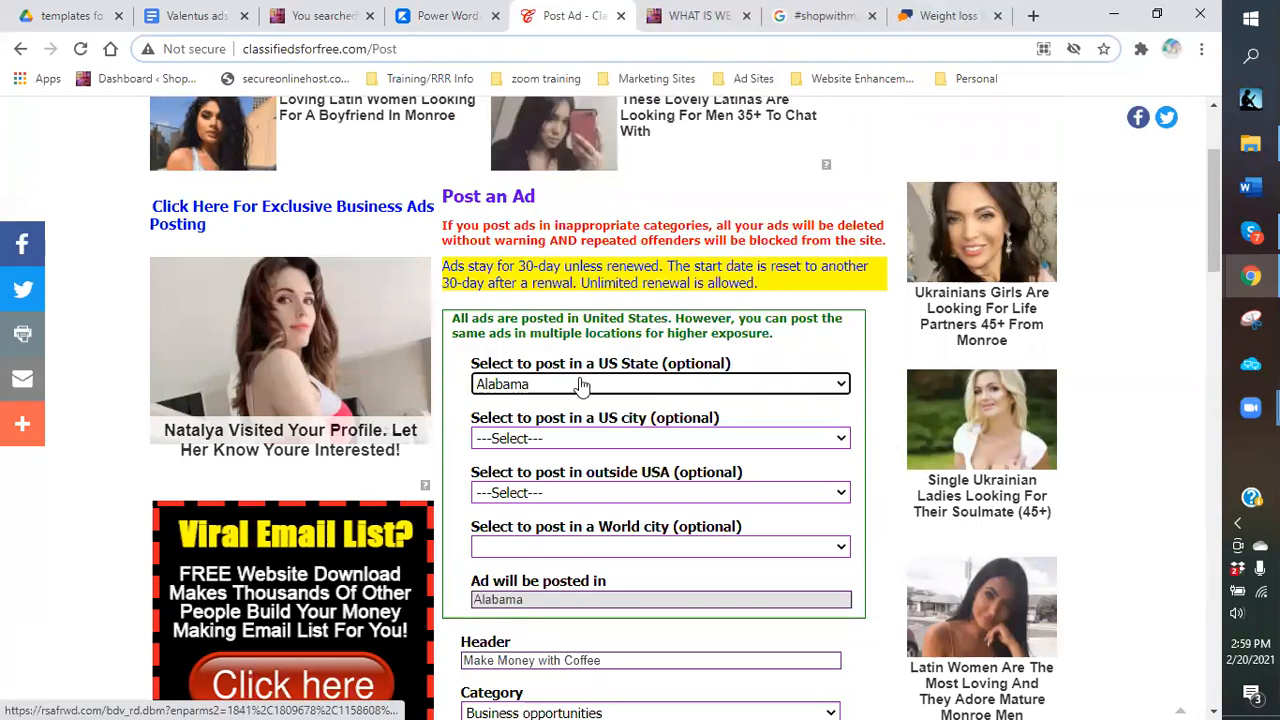
scroll(889, 449, down, 6)
scroll(461, 232, down, 3)
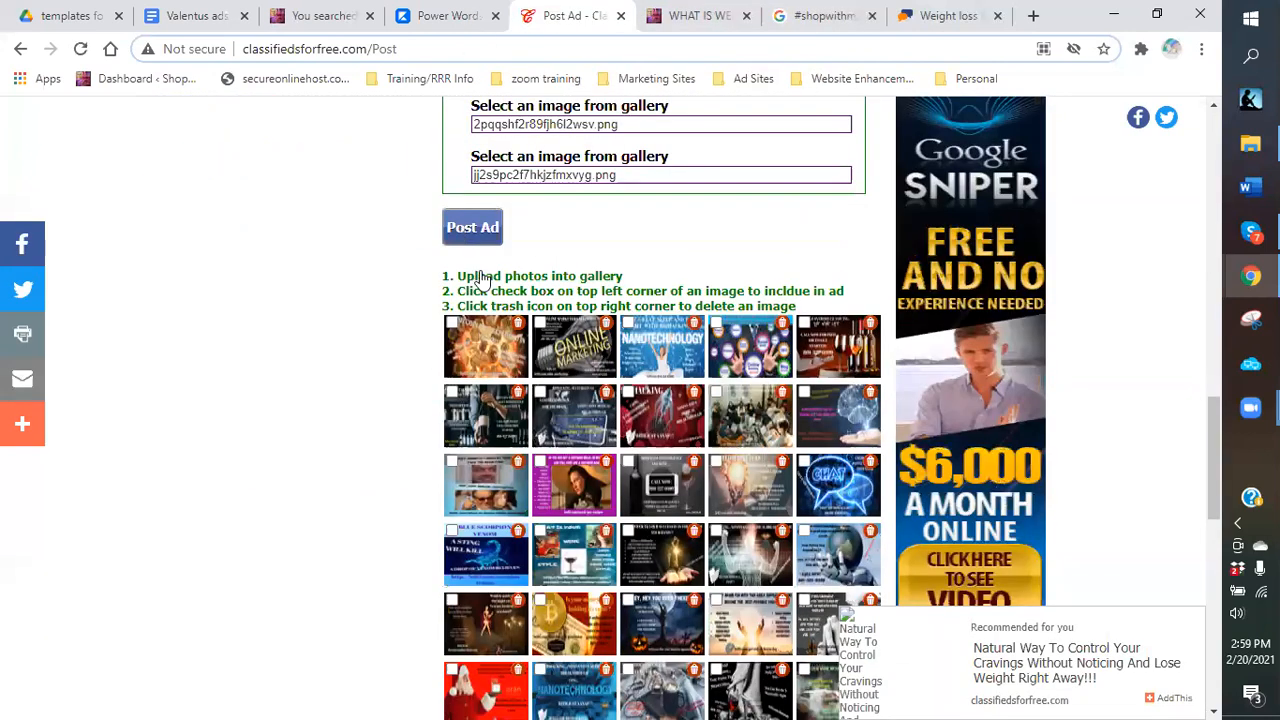
scroll(463, 277, up, 1)
click(478, 271)
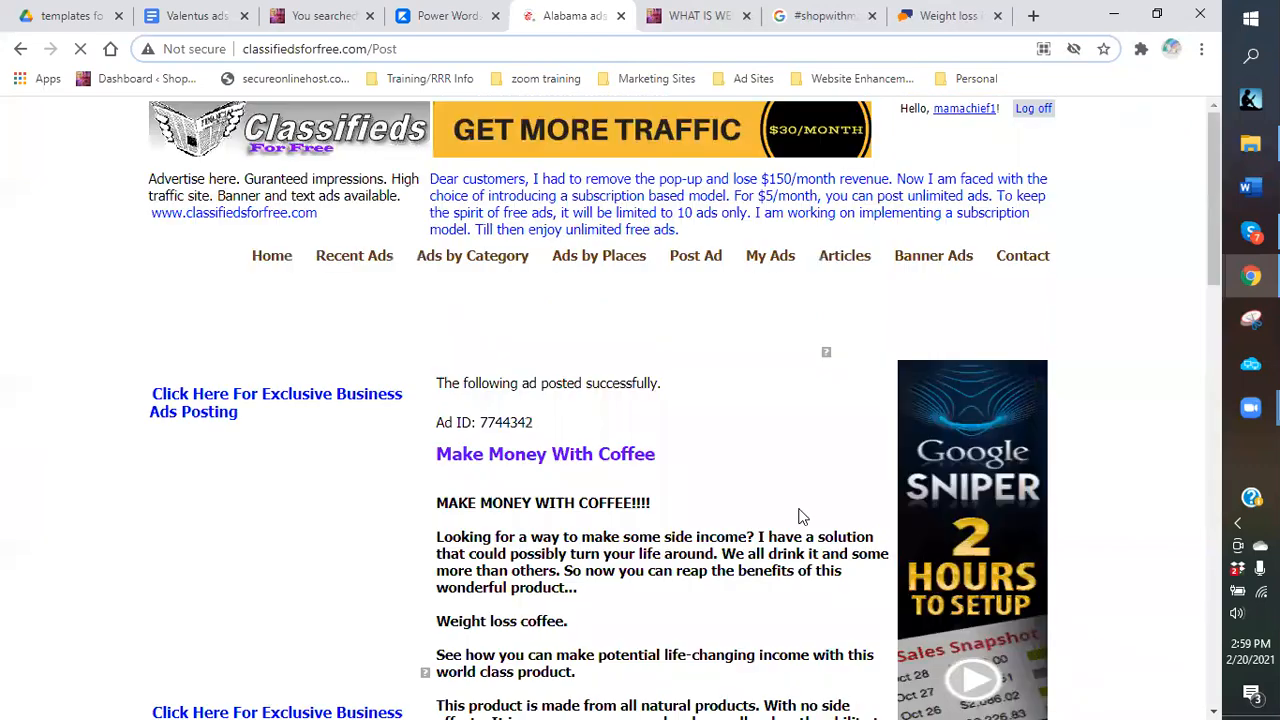
scroll(797, 514, down, 3)
scroll(797, 514, down, 10)
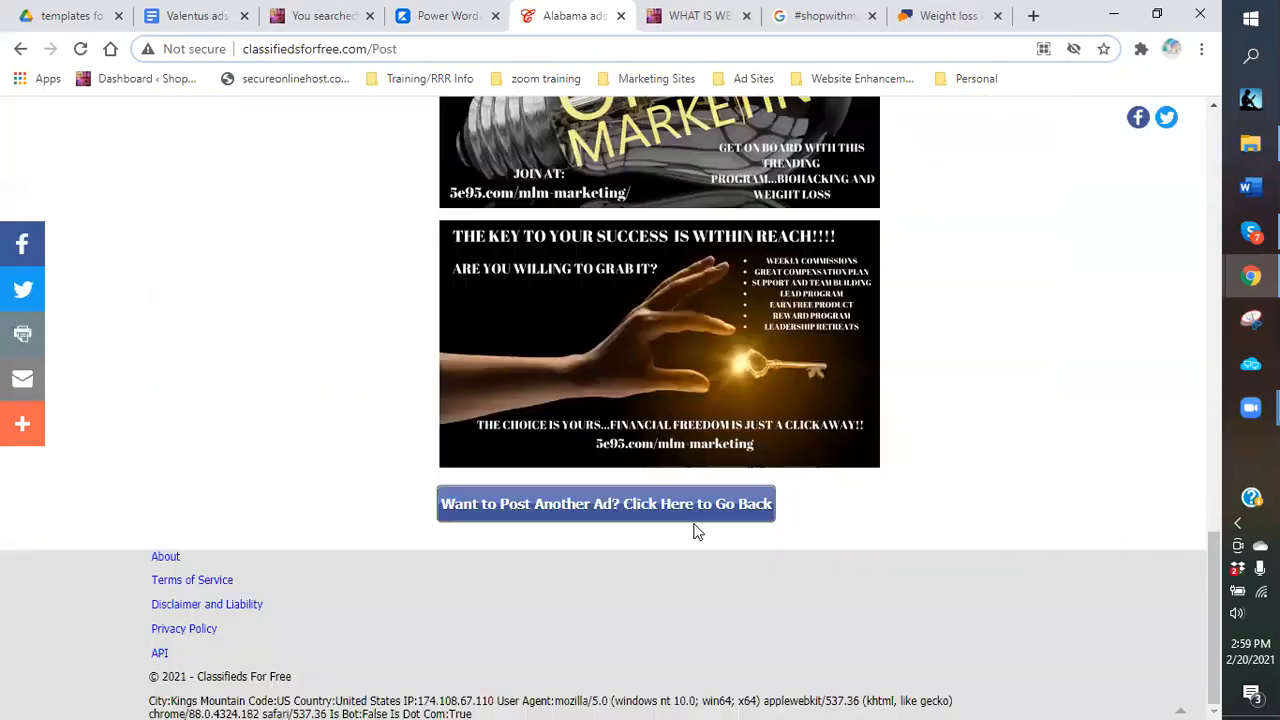
click(695, 504)
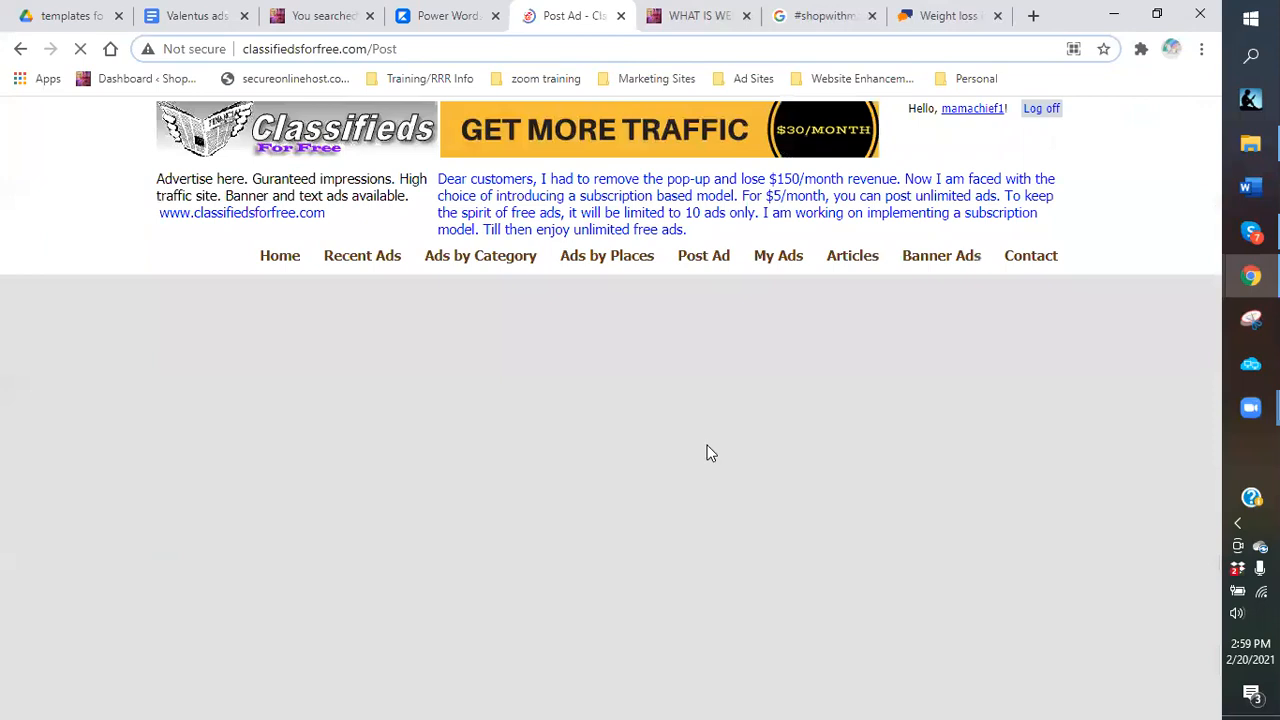
Post the coffee ad with state Alabama and city Birmingham.
scroll(647, 325, down, 2)
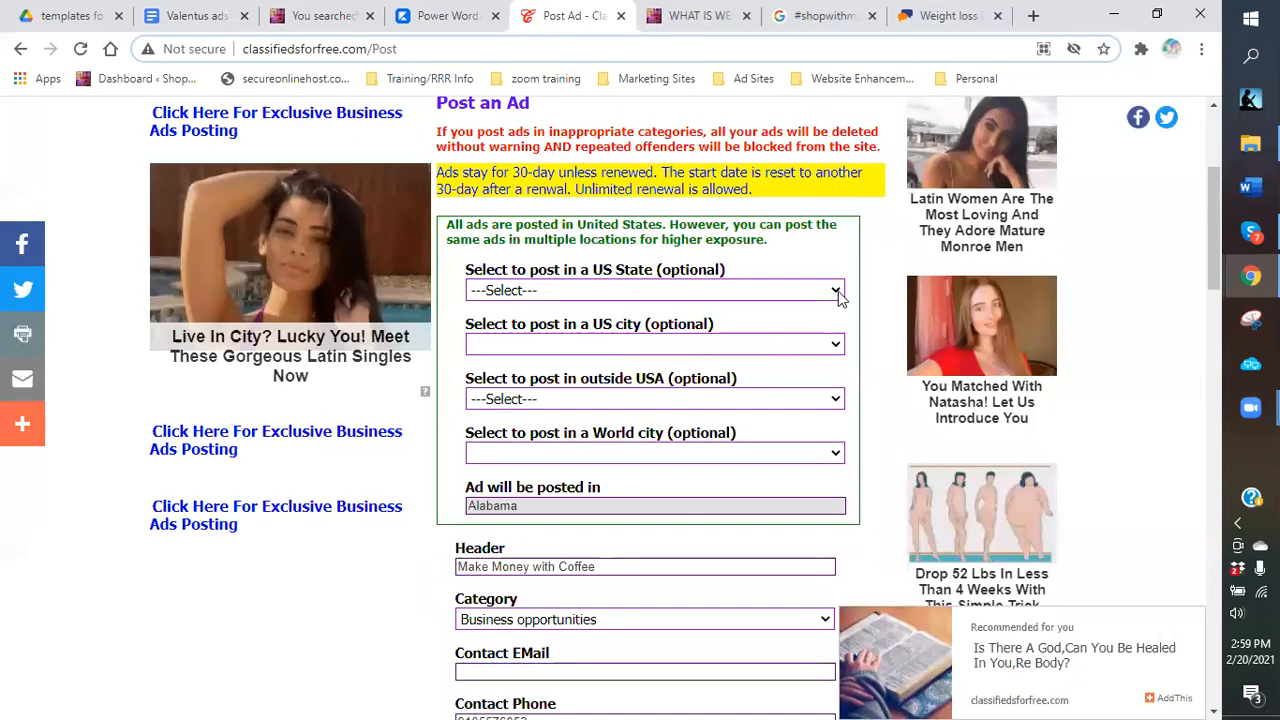
click(838, 290)
click(714, 330)
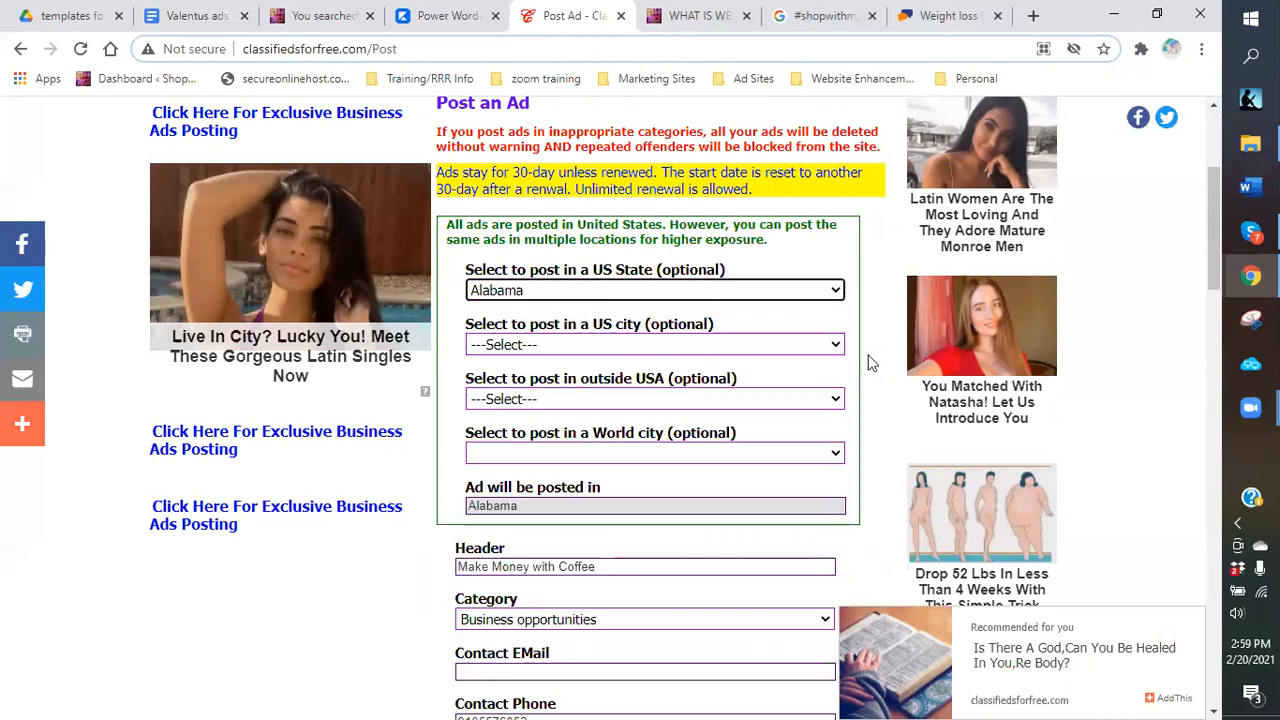
click(836, 345)
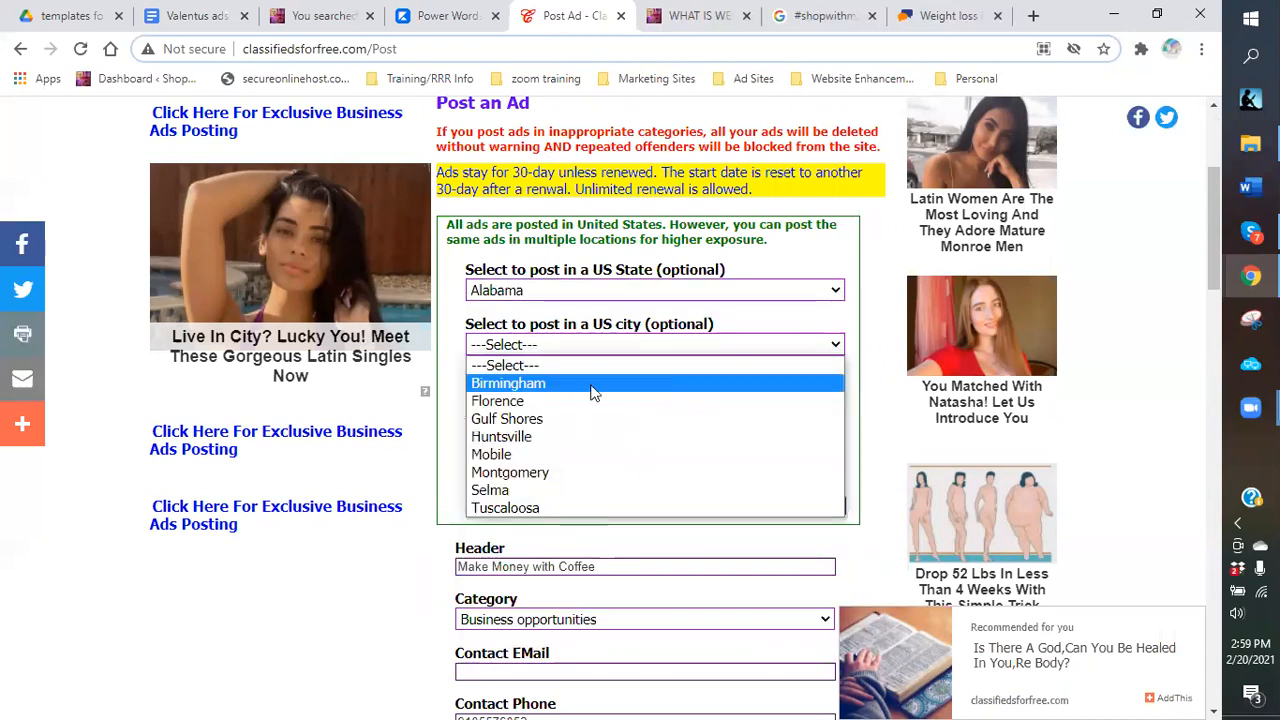
click(864, 452)
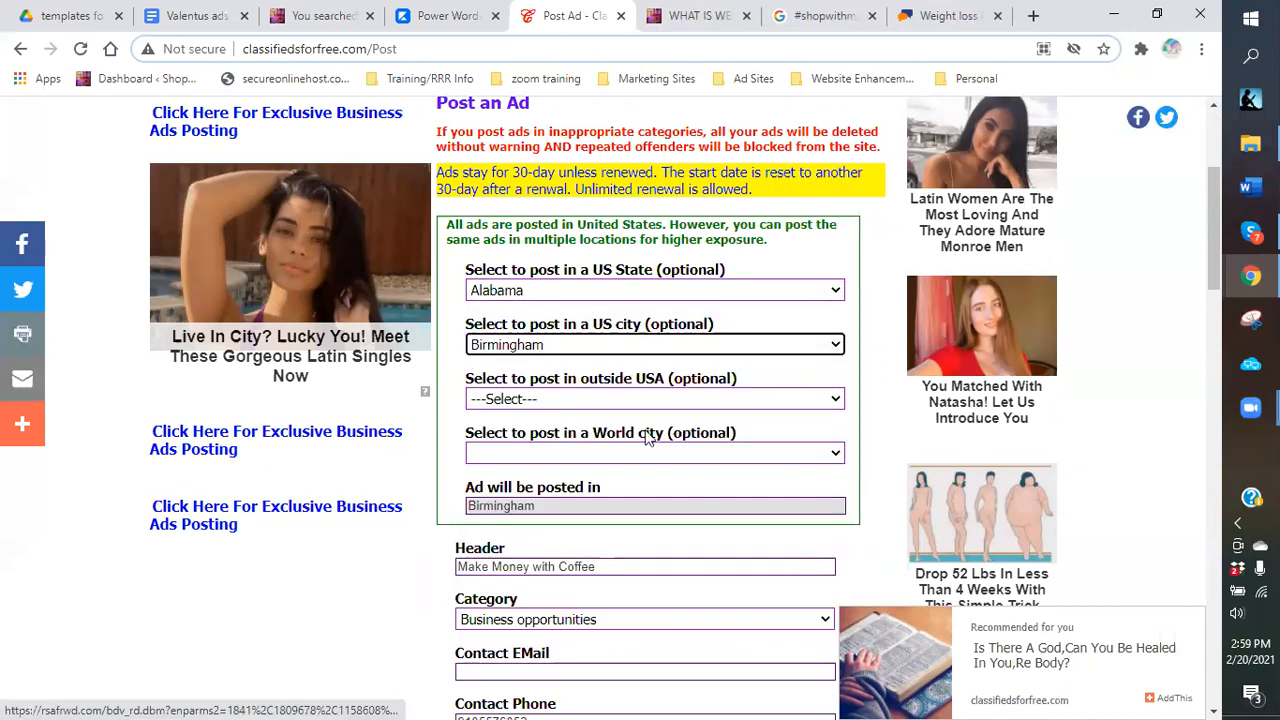
scroll(420, 165, down, 8)
scroll(420, 165, down, 3)
click(466, 270)
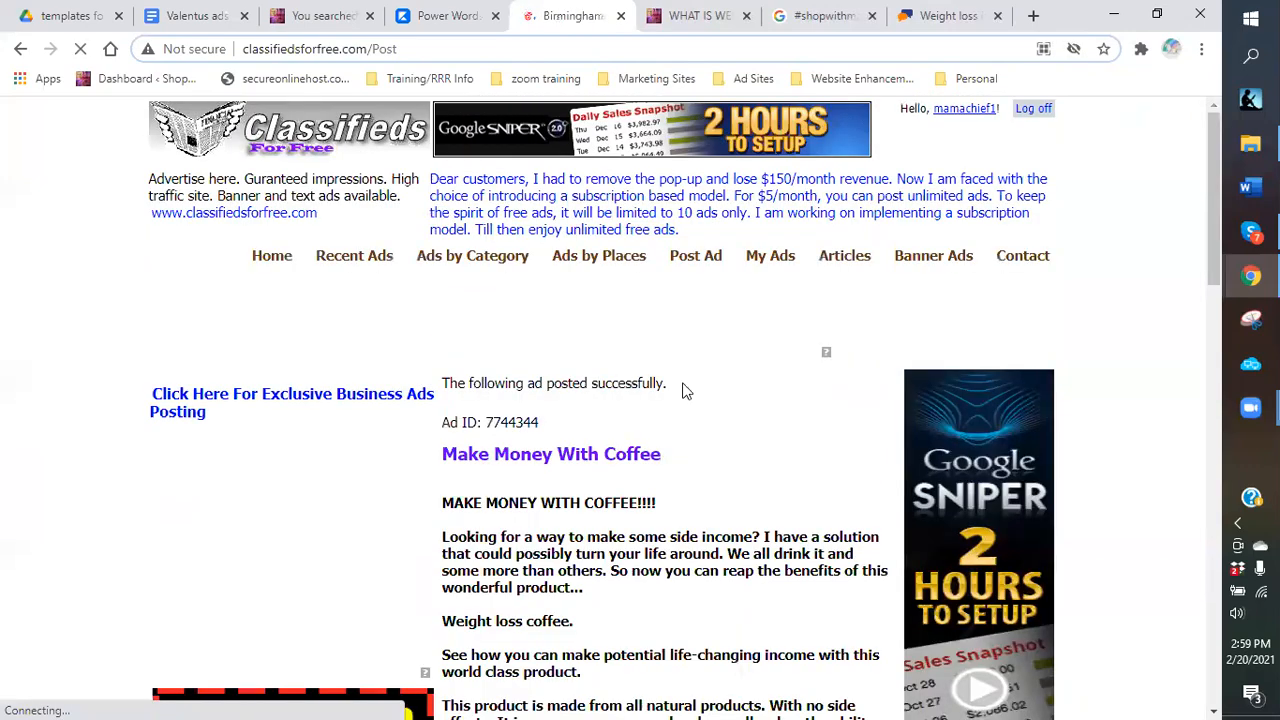
Review the Birmingham confirmation (Ad ID 7744344) and go to the My Ads list.
scroll(685, 390, down, 4)
scroll(726, 376, down, 4)
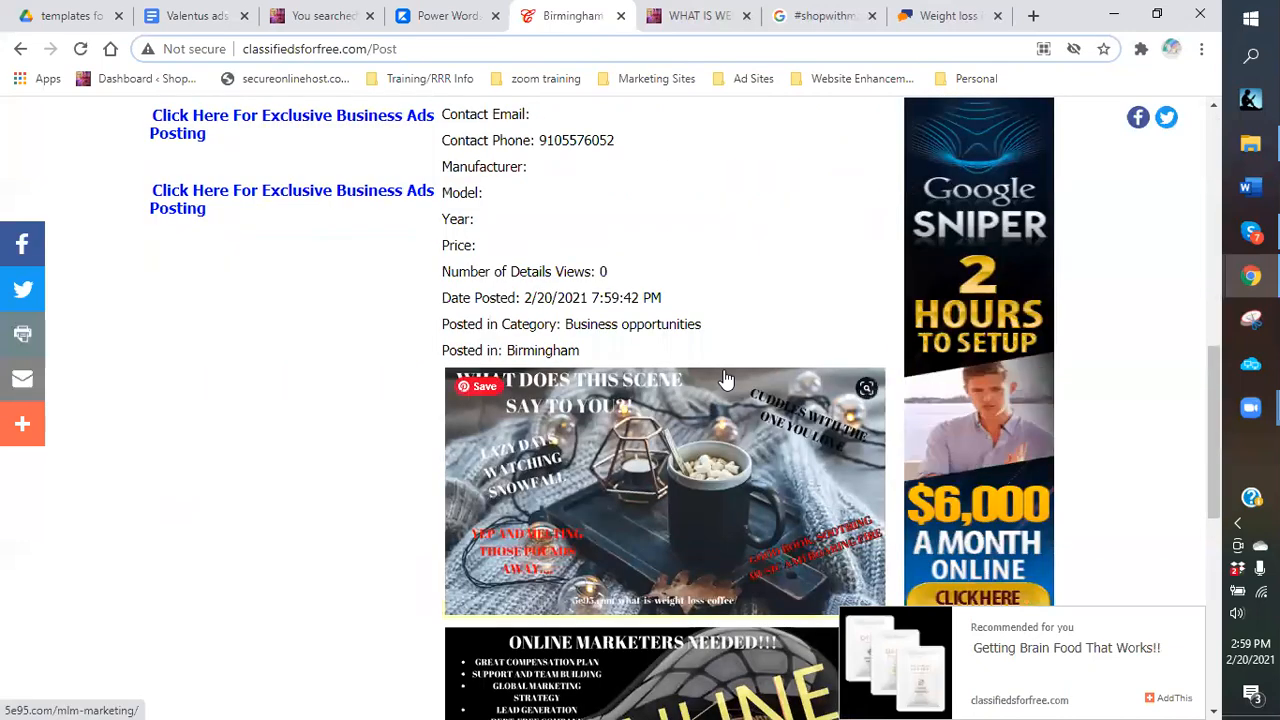
scroll(726, 378, down, 6)
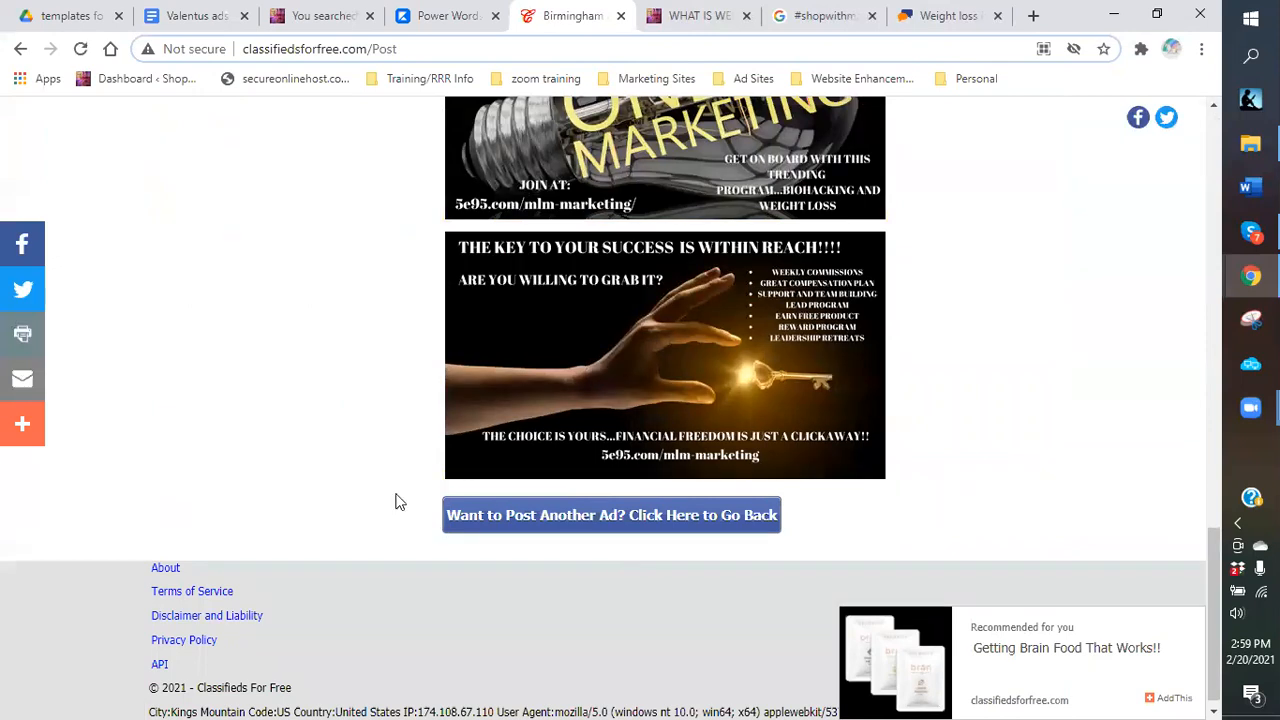
scroll(673, 398, up, 5)
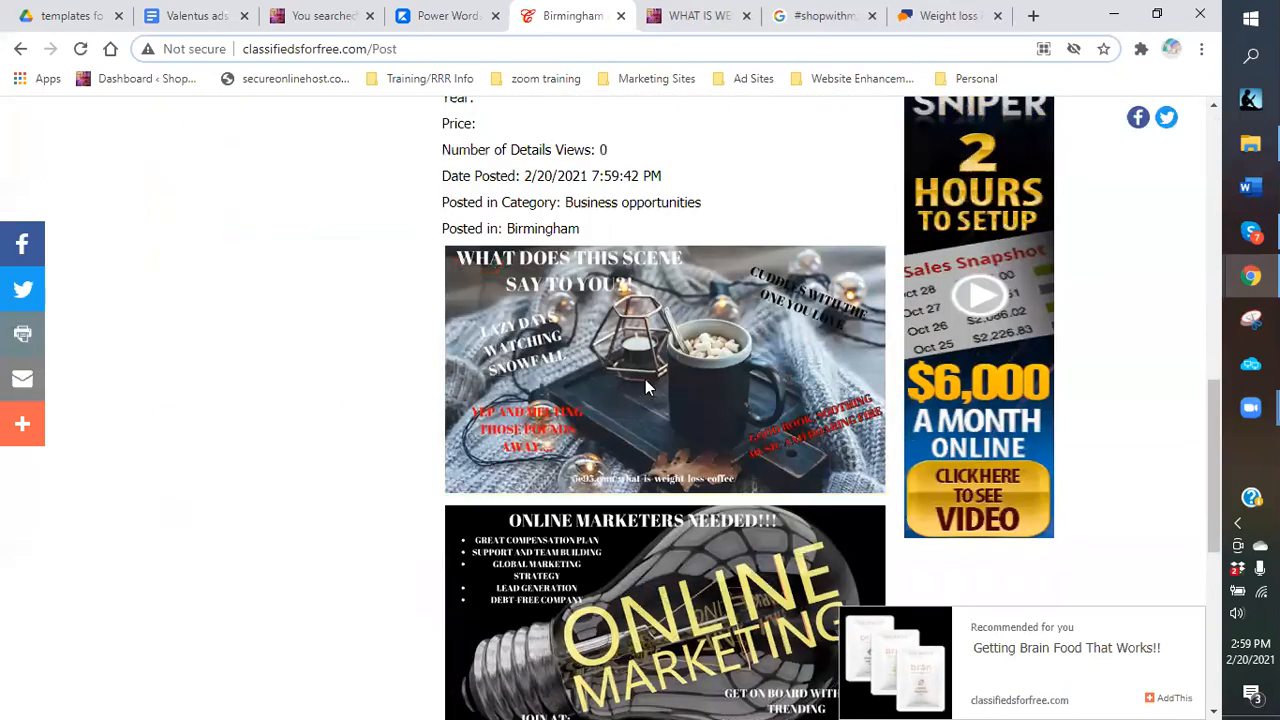
scroll(700, 385, up, 3)
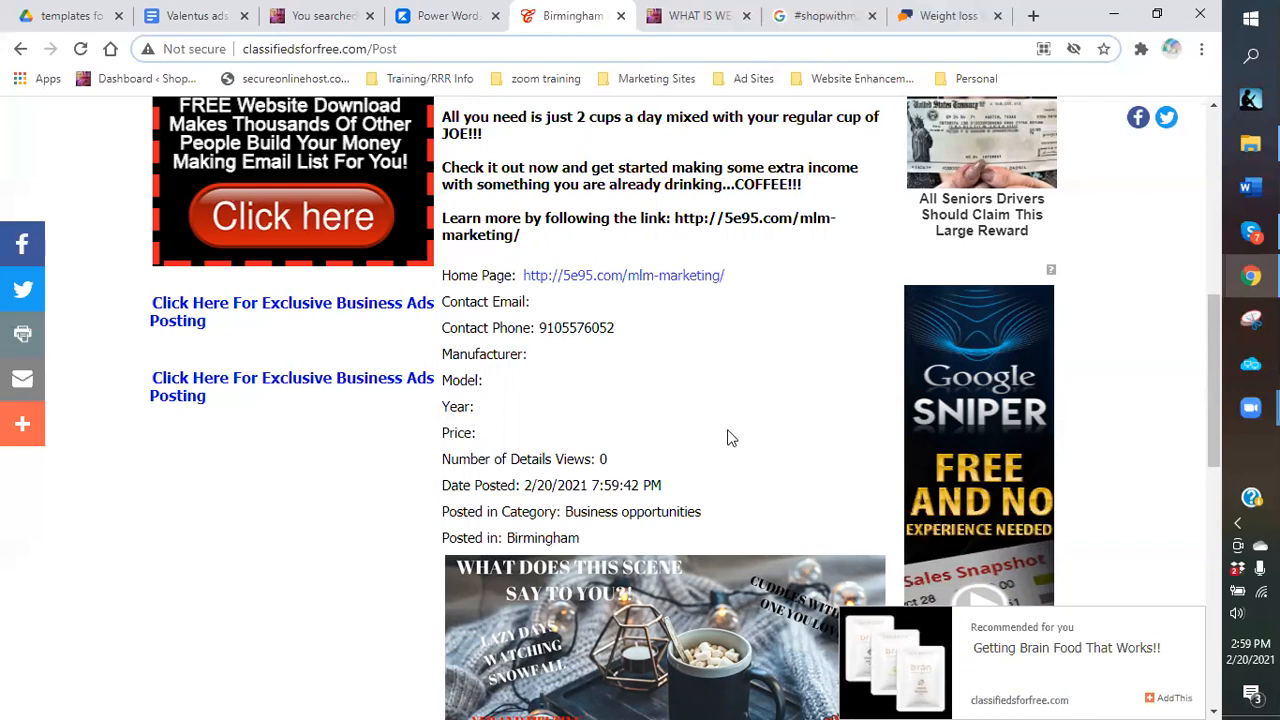
scroll(731, 457, up, 10)
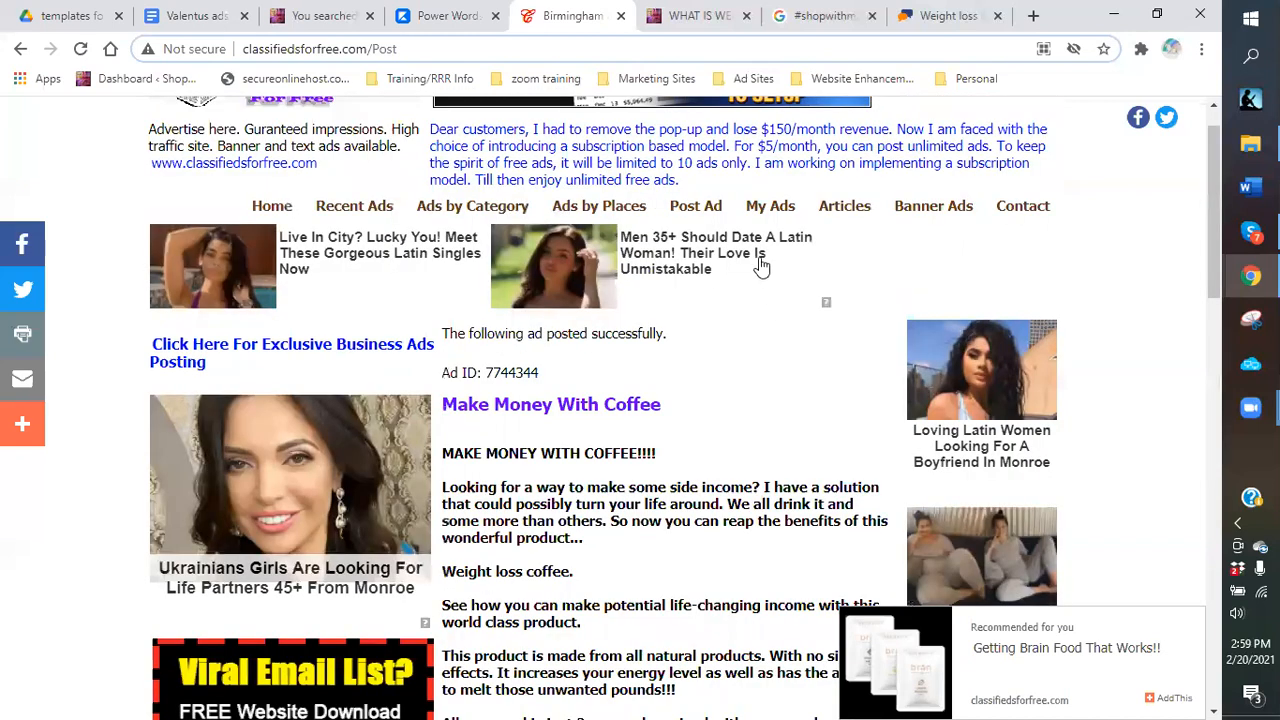
click(758, 260)
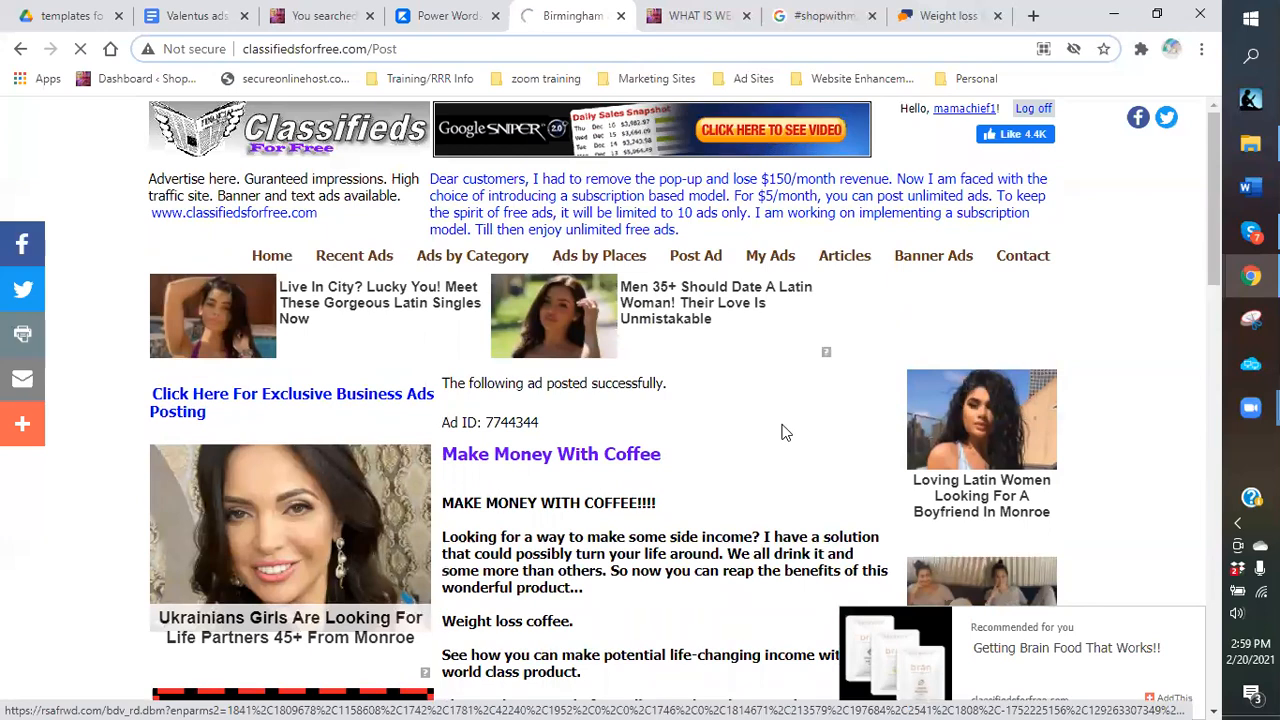
Close the weight loss coffee article tab and renew all 4902 posted ads at once.
click(752, 17)
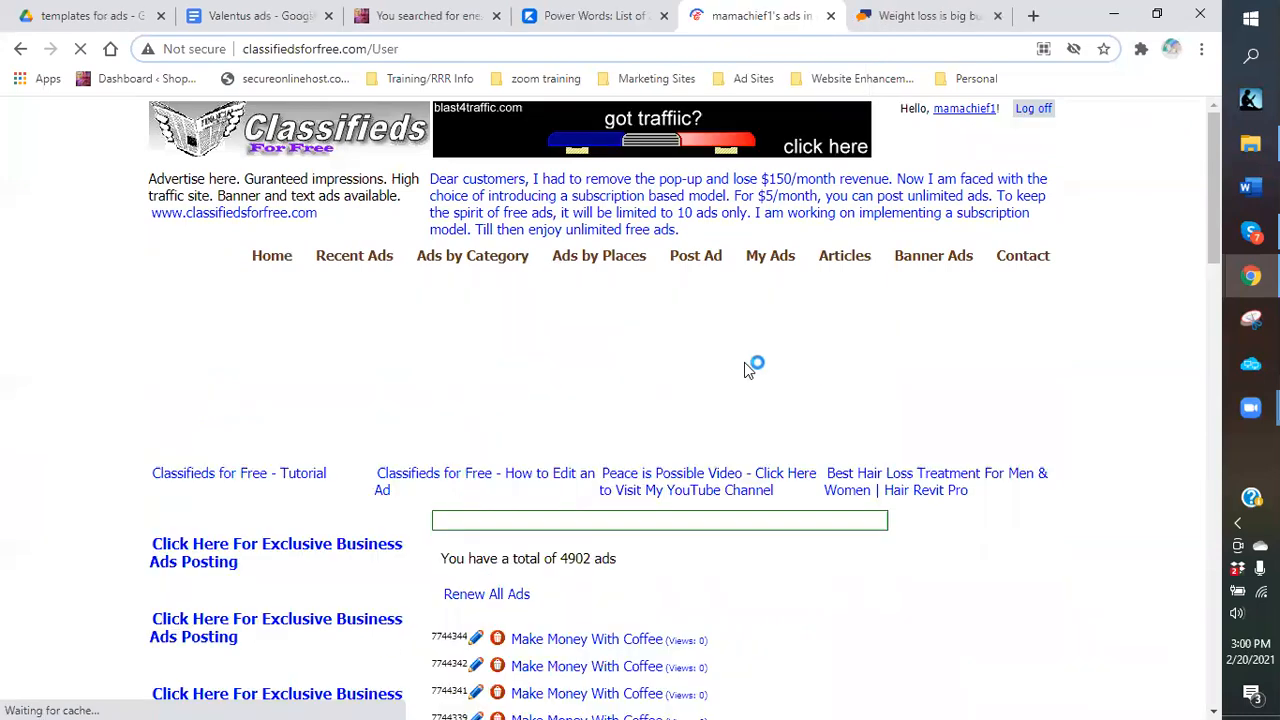
scroll(468, 322, down, 3)
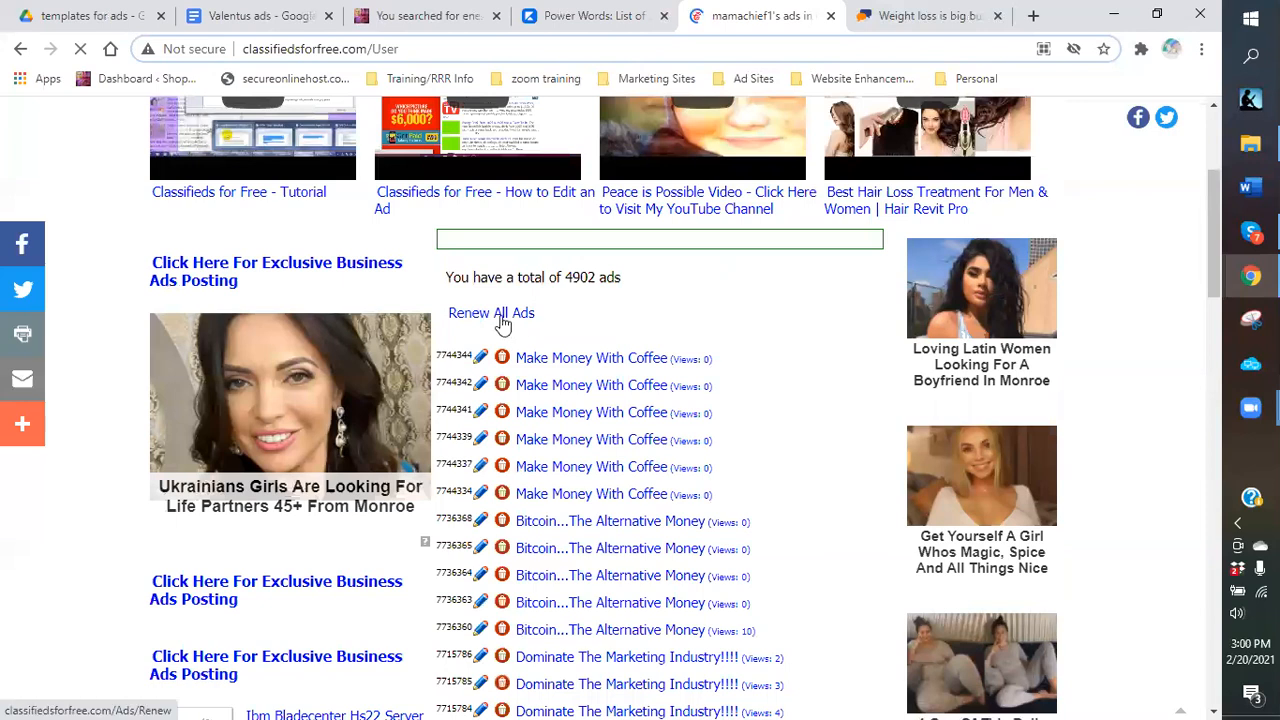
click(500, 315)
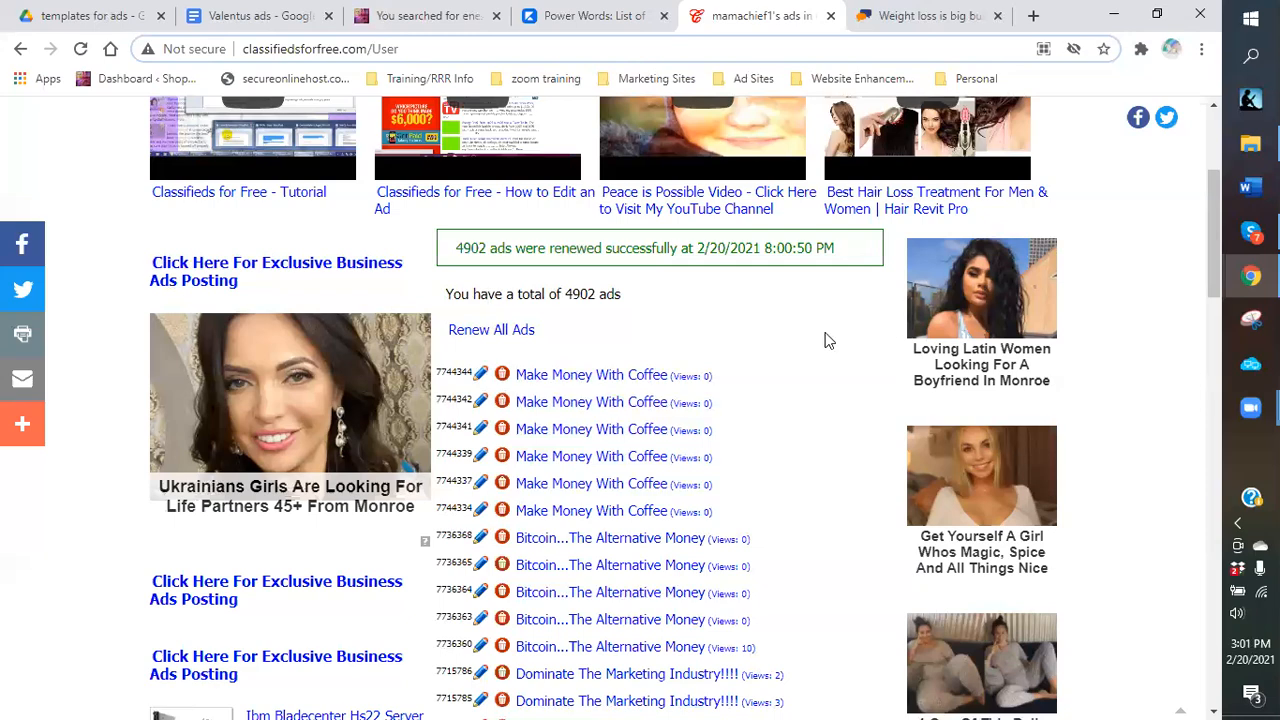
scroll(827, 341, down, 1)
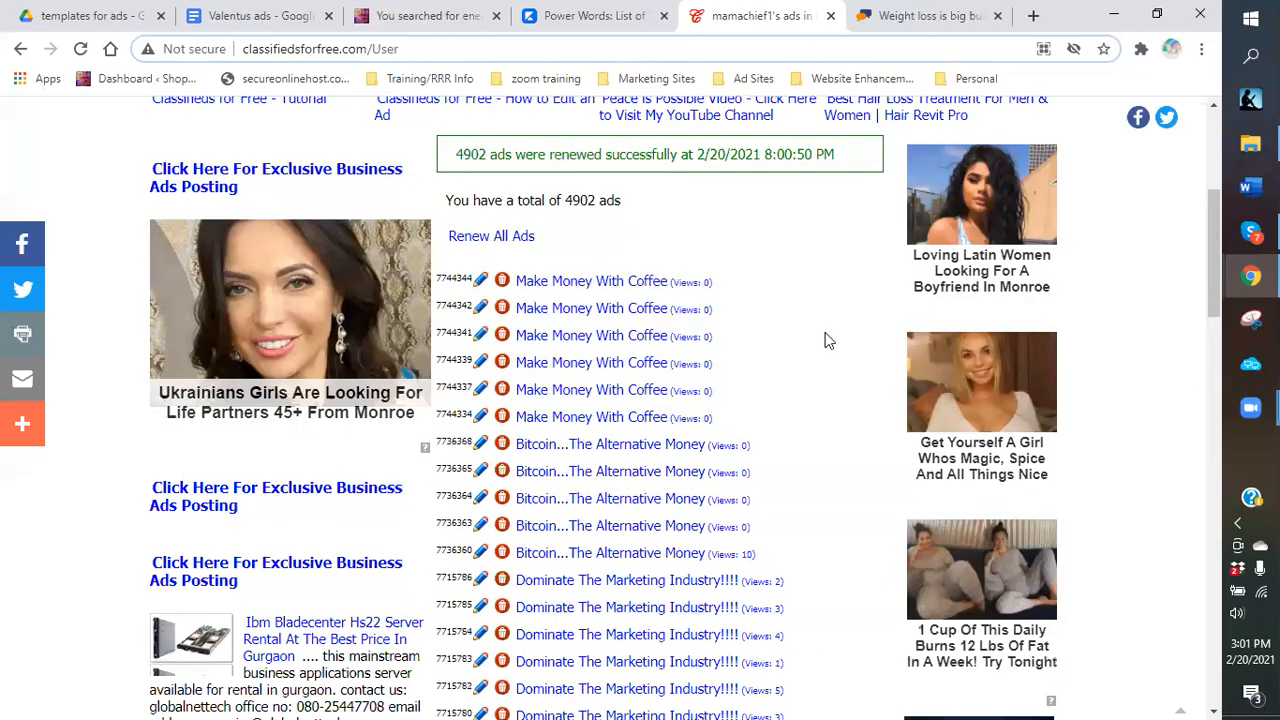
scroll(826, 340, down, 1)
scroll(827, 341, down, 2)
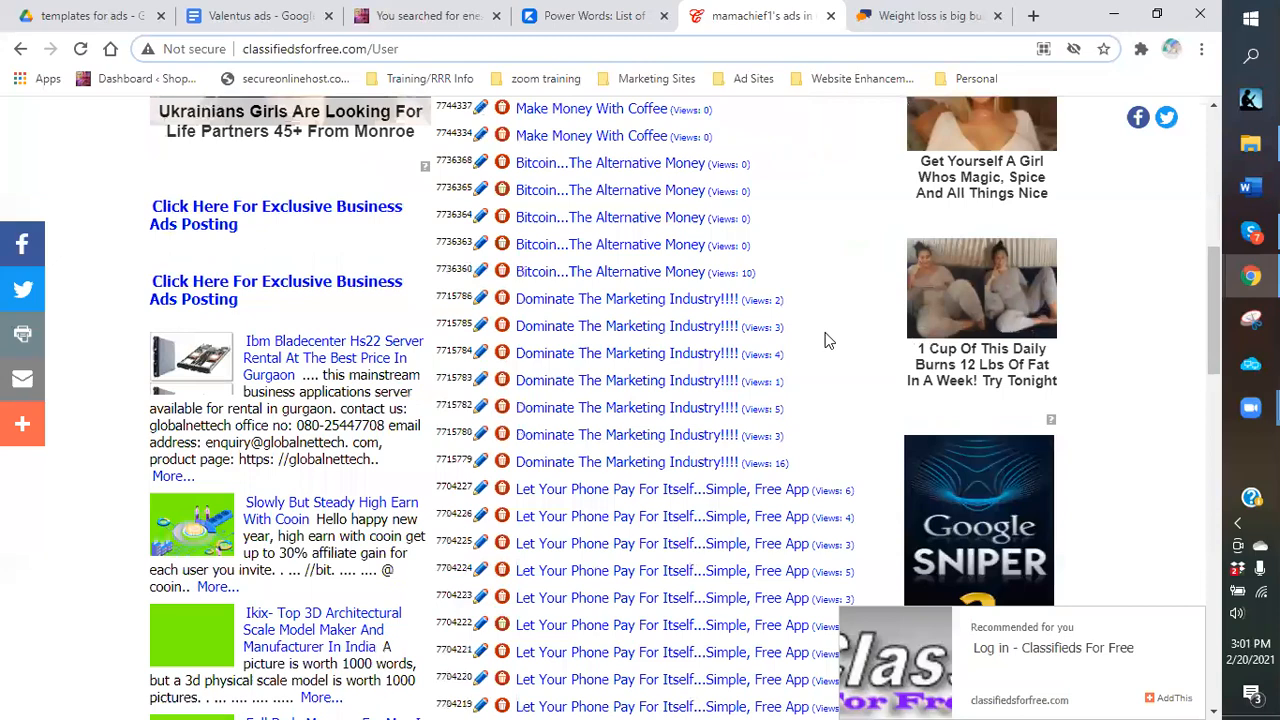
scroll(826, 341, down, 4)
scroll(826, 341, up, 4)
scroll(826, 341, up, 1)
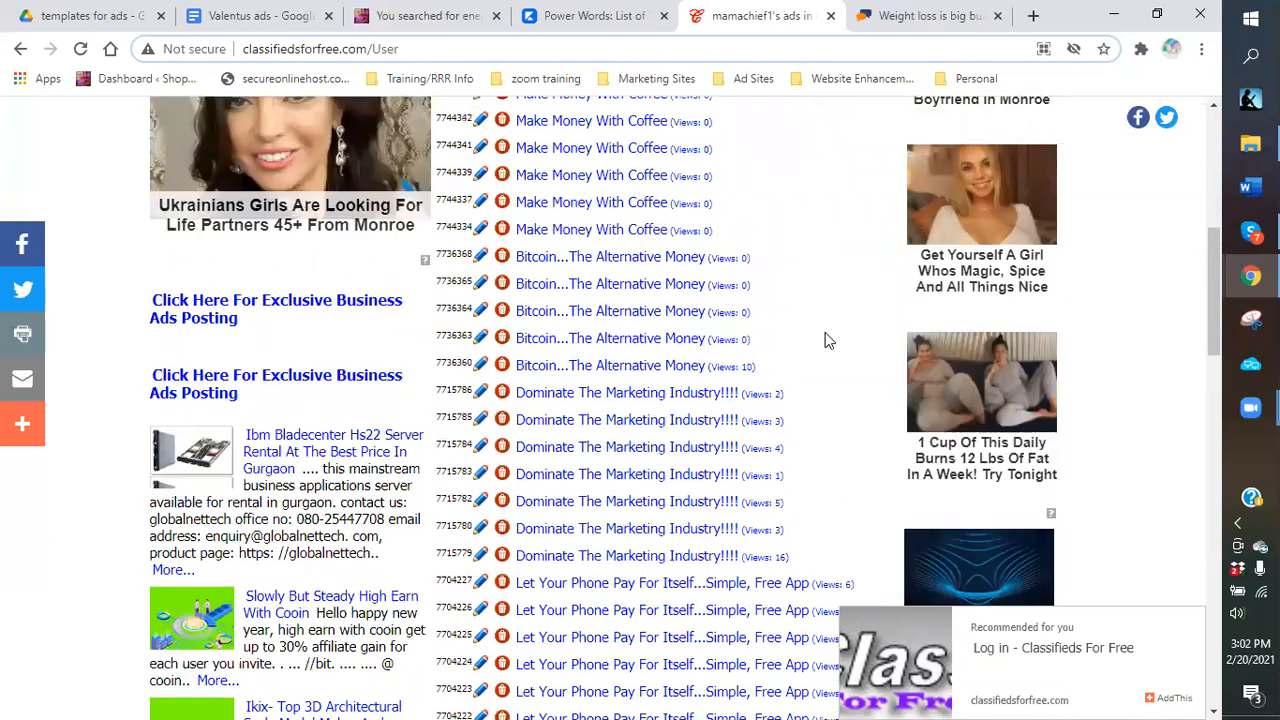
scroll(760, 322, up, 3)
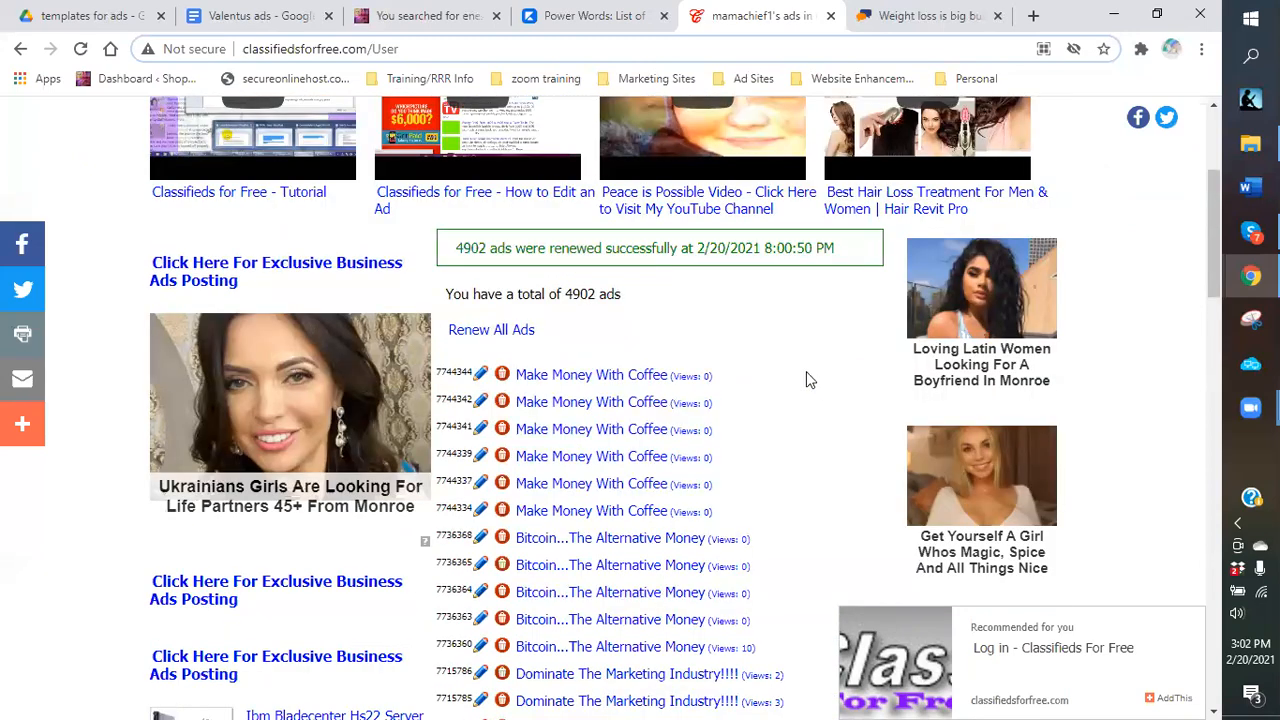
scroll(815, 388, down, 3)
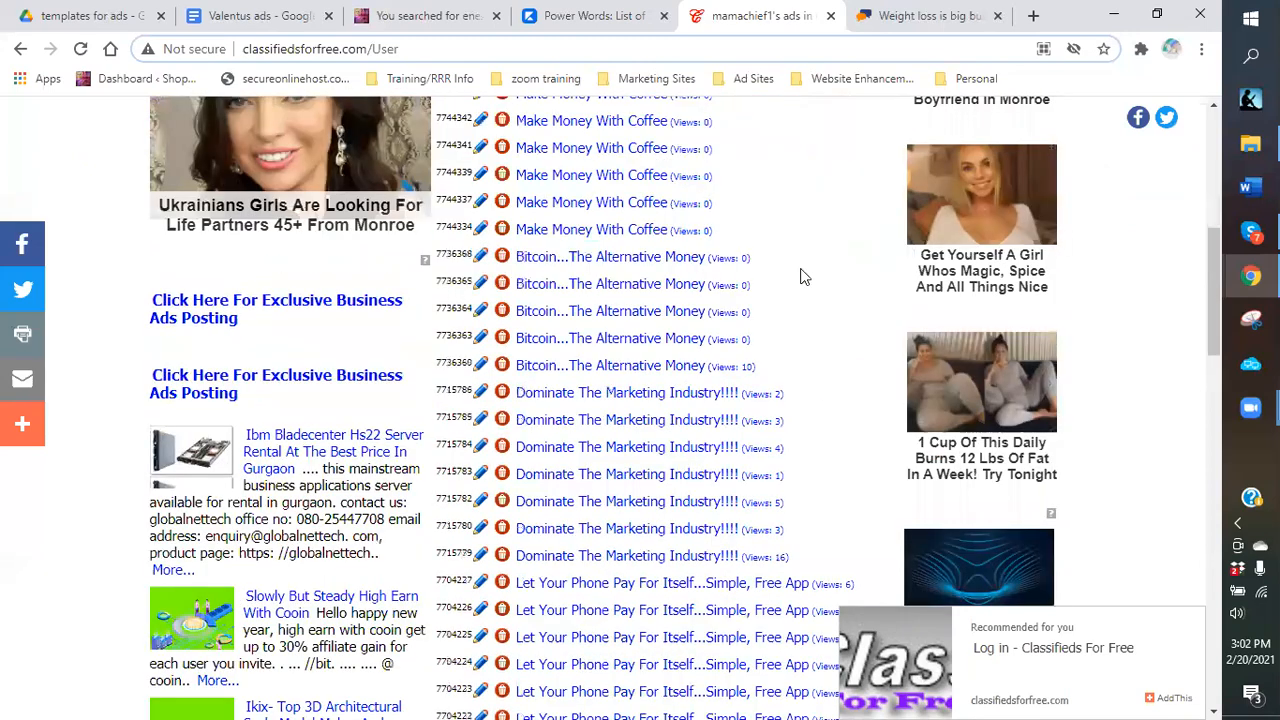
scroll(803, 277, down, 2)
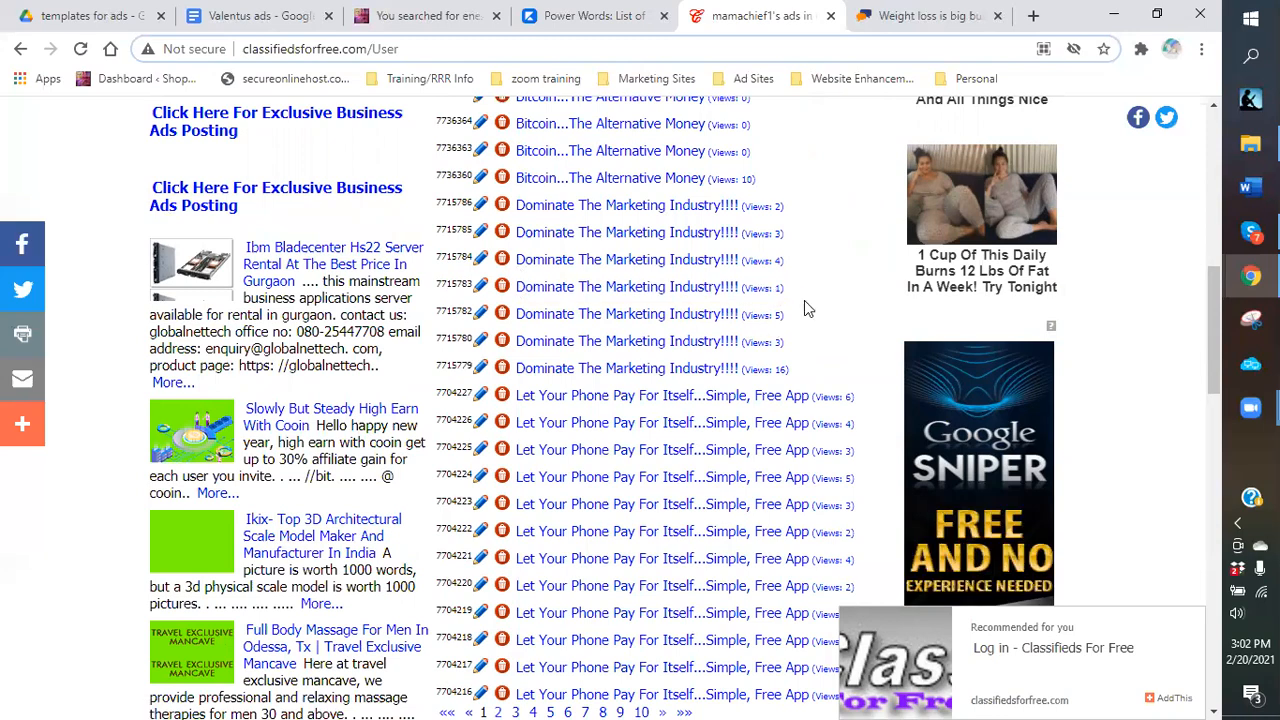
scroll(804, 300, up, 2)
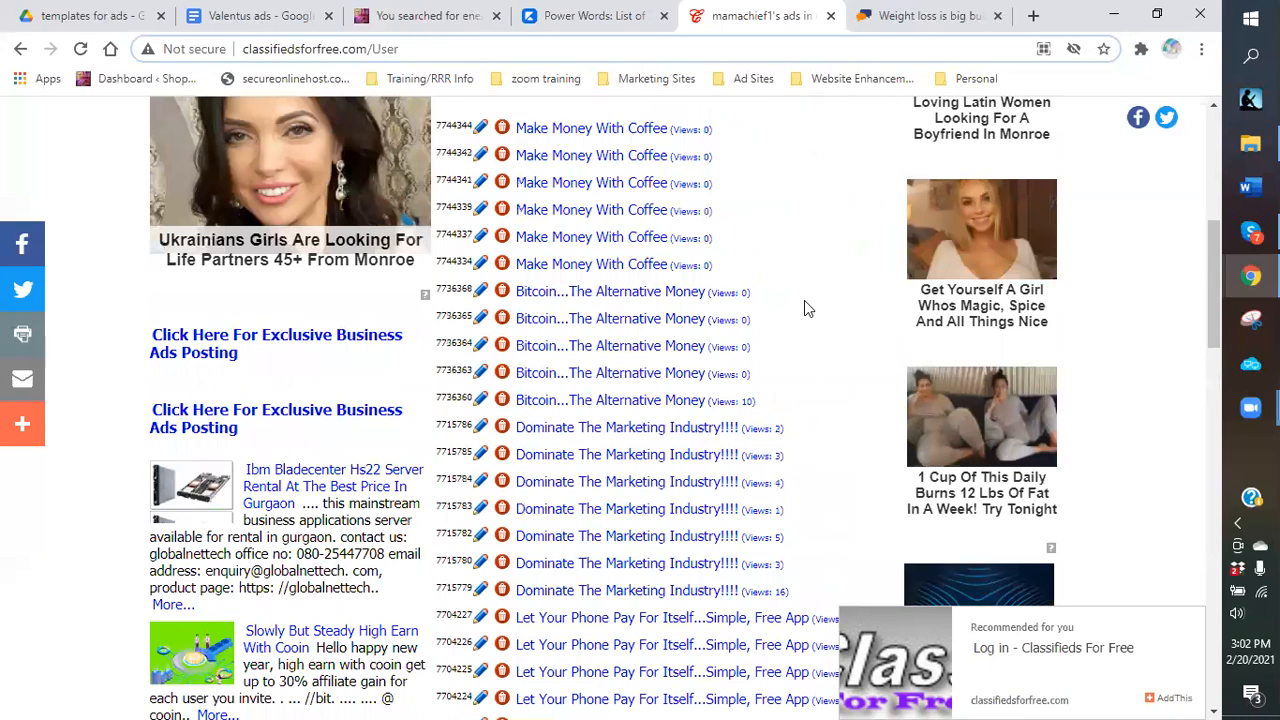
scroll(806, 379, up, 2)
scroll(806, 379, up, 1)
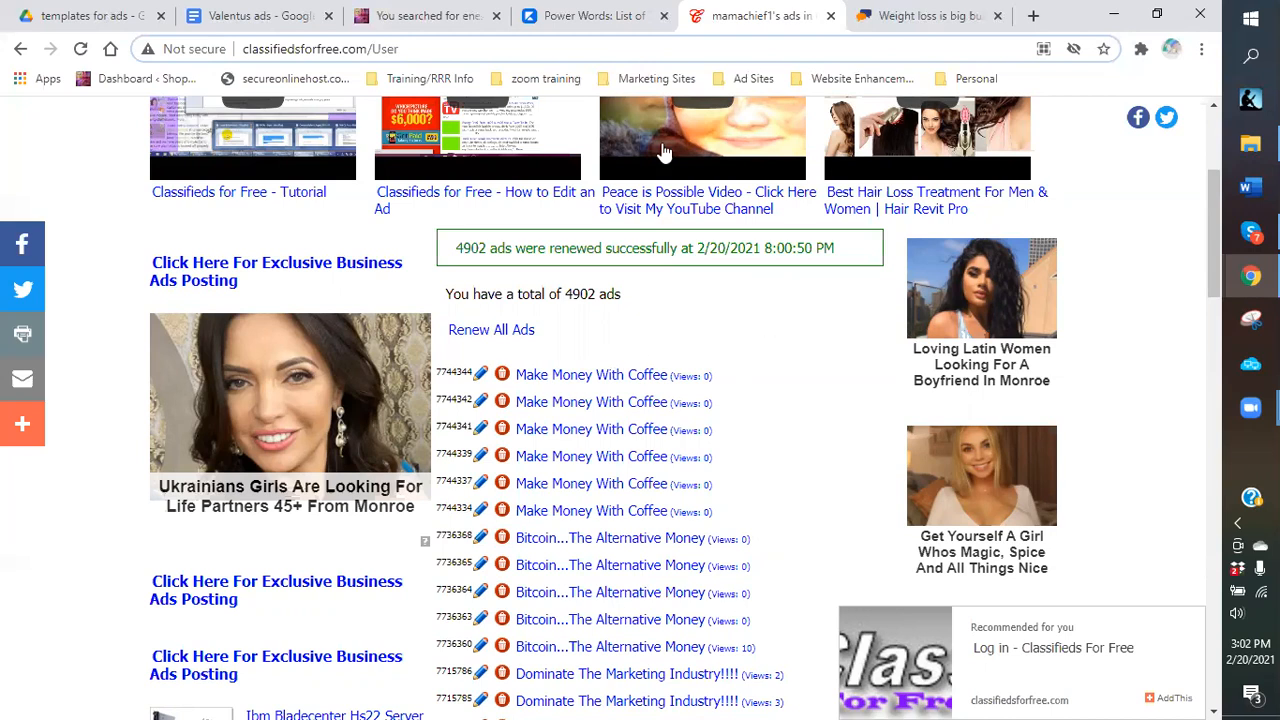
Start Renew All Ads again for the 4902 ads, then switch to the Valentus ads document.
click(744, 80)
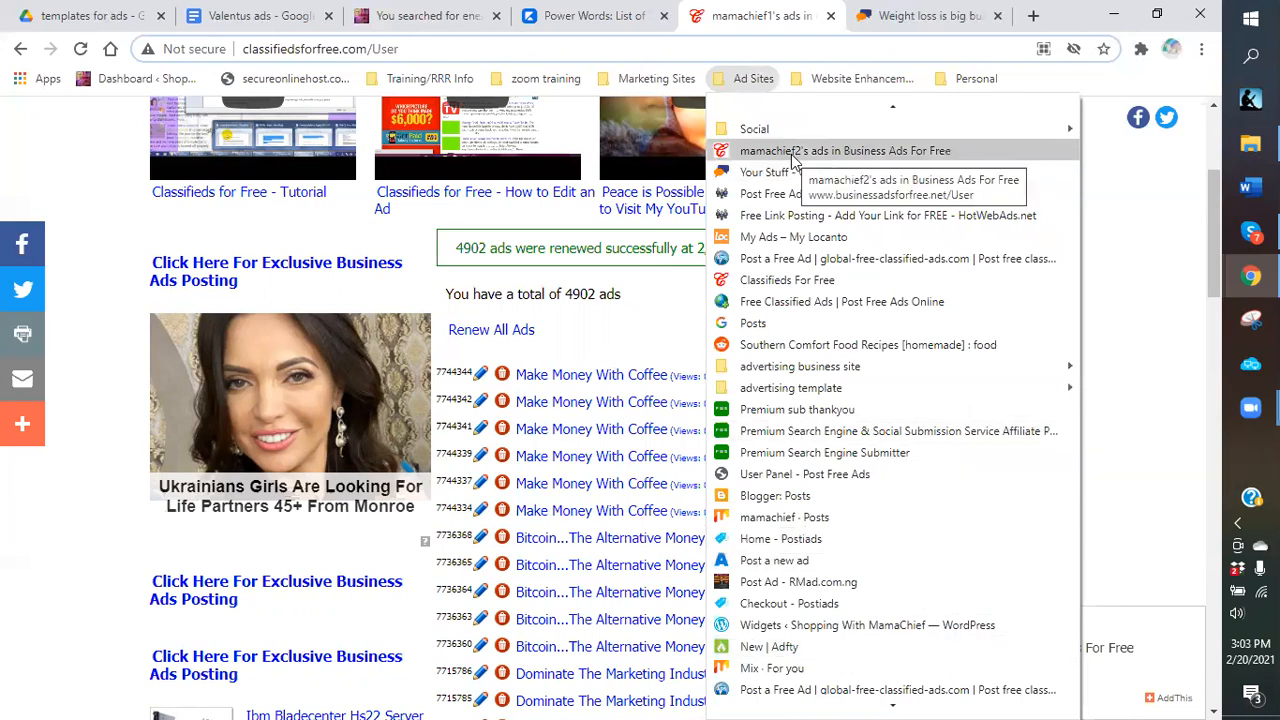
click(645, 331)
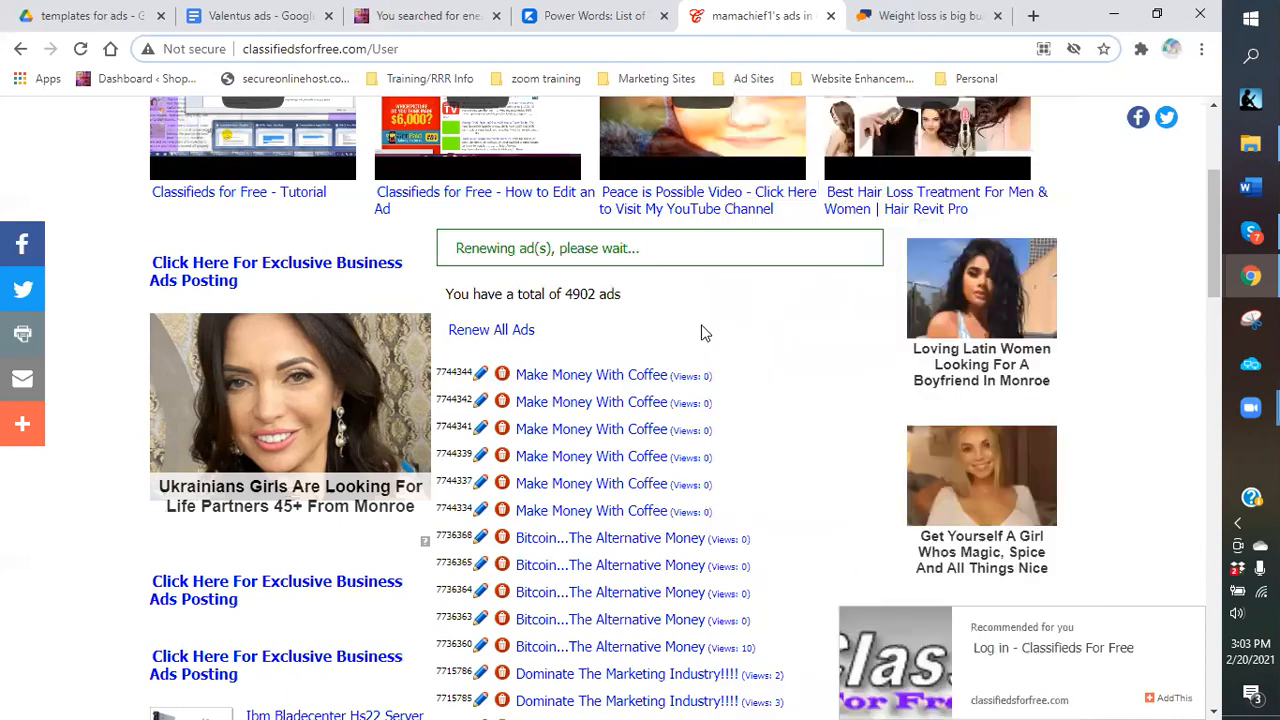
click(268, 18)
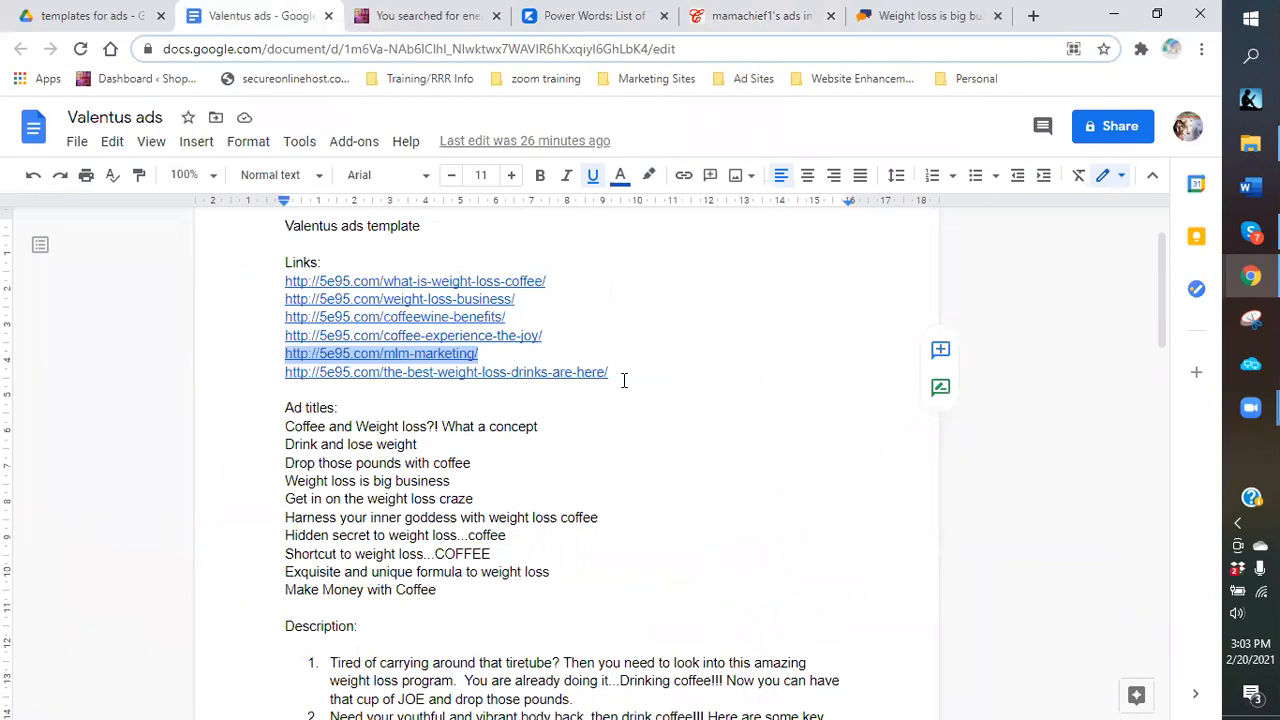
click(543, 446)
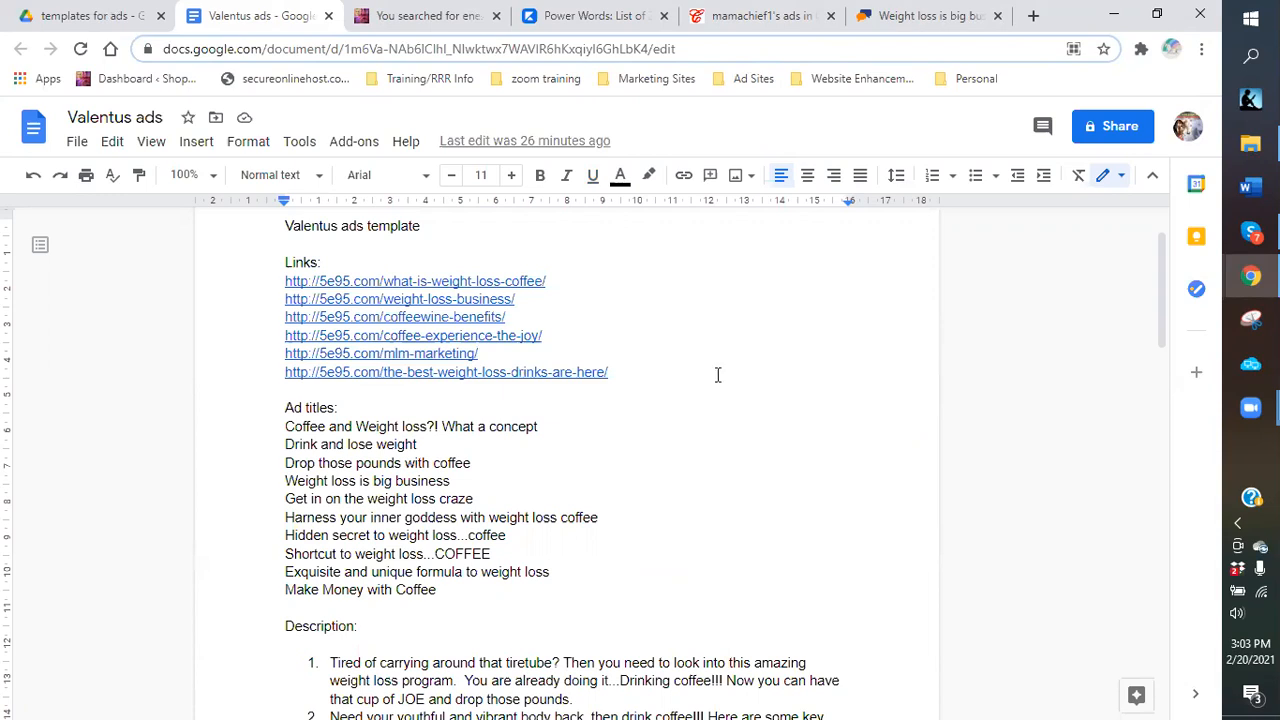
scroll(691, 440, down, 2)
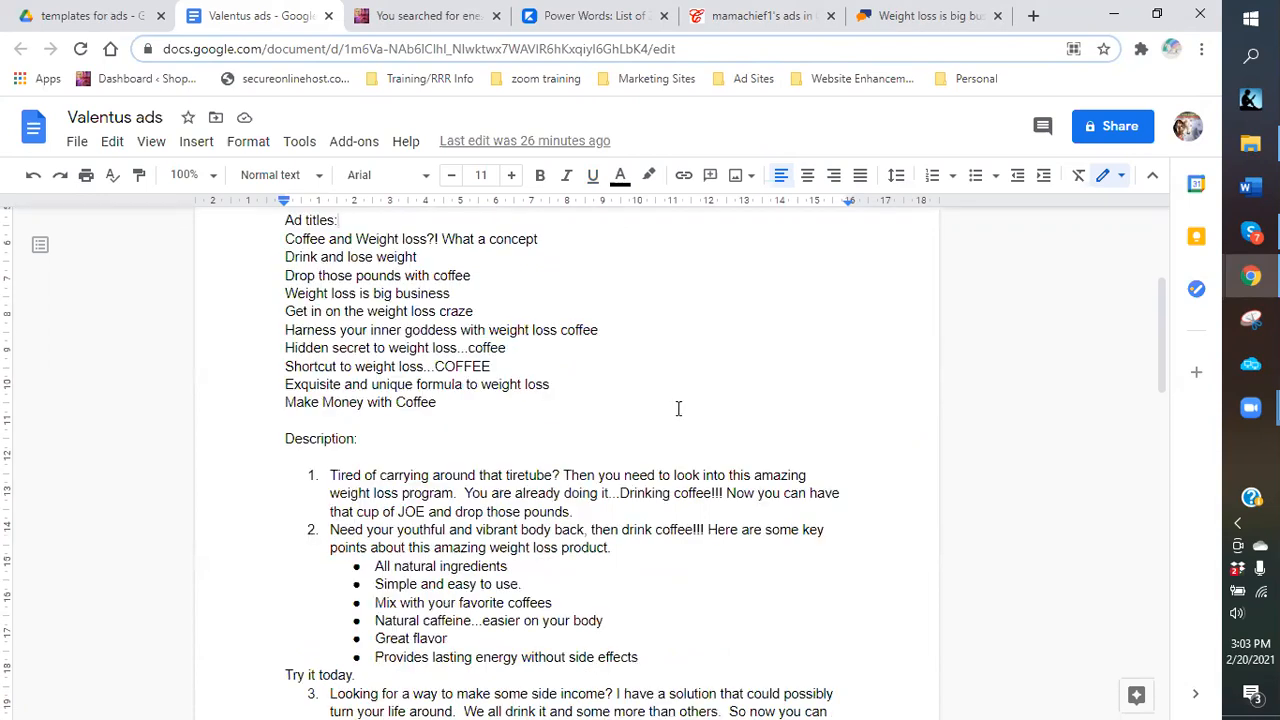
scroll(660, 514, down, 3)
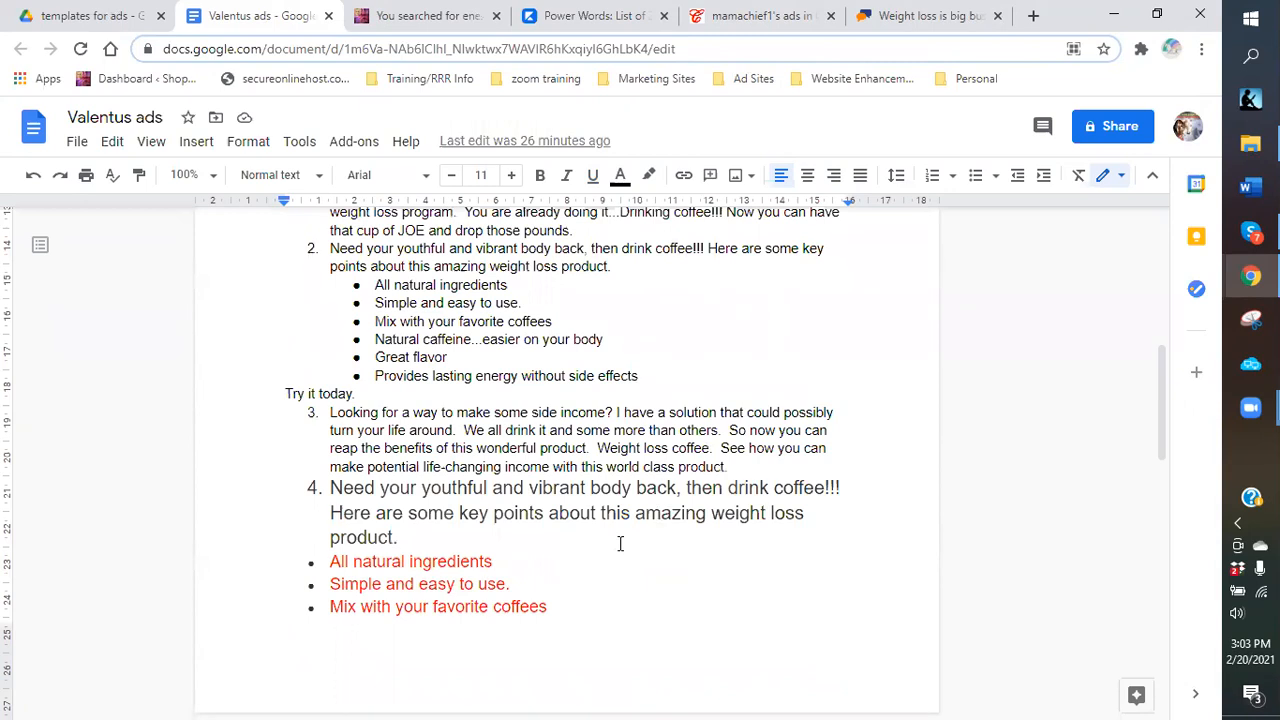
scroll(646, 477, up, 6)
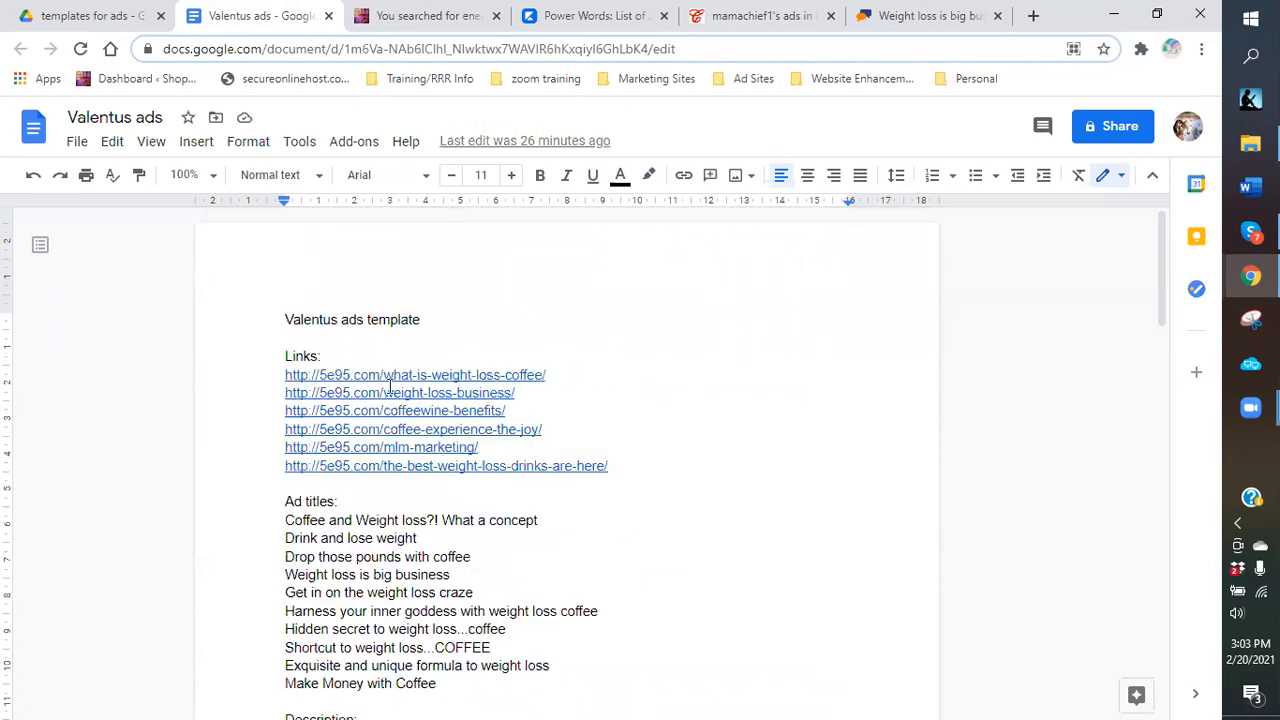
scroll(390, 385, down, 5)
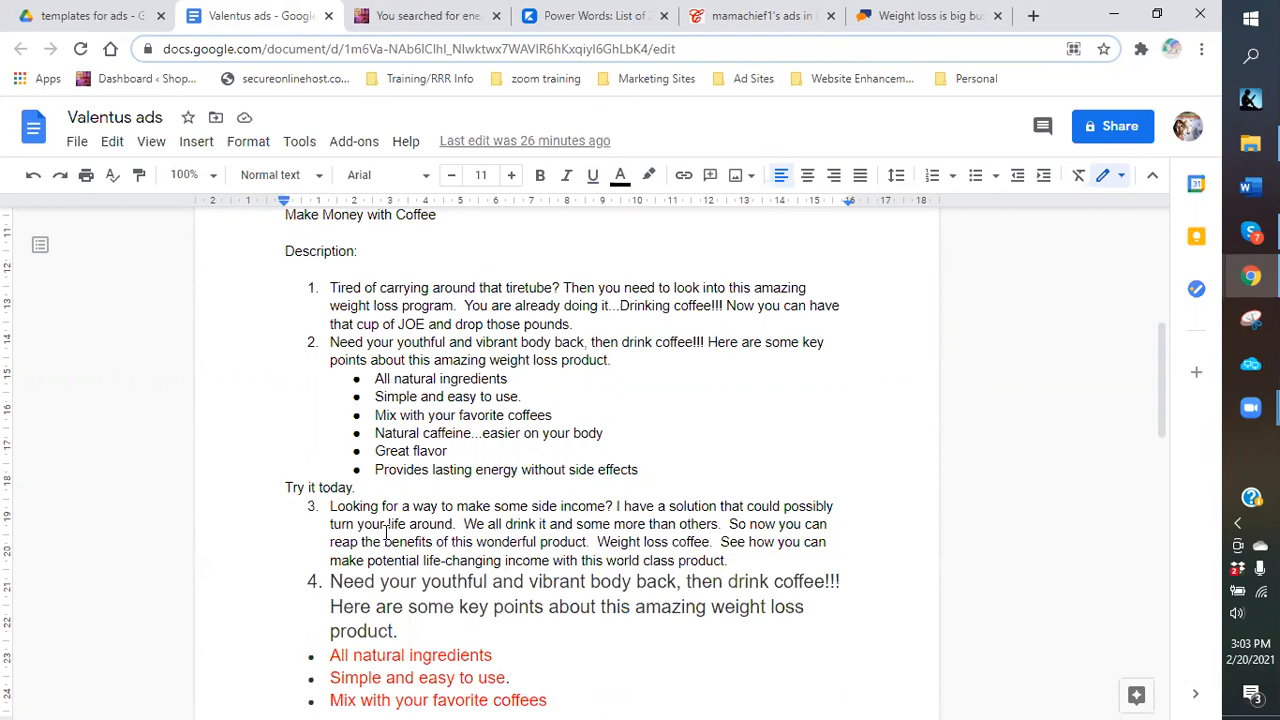
scroll(191, 489, down, 1)
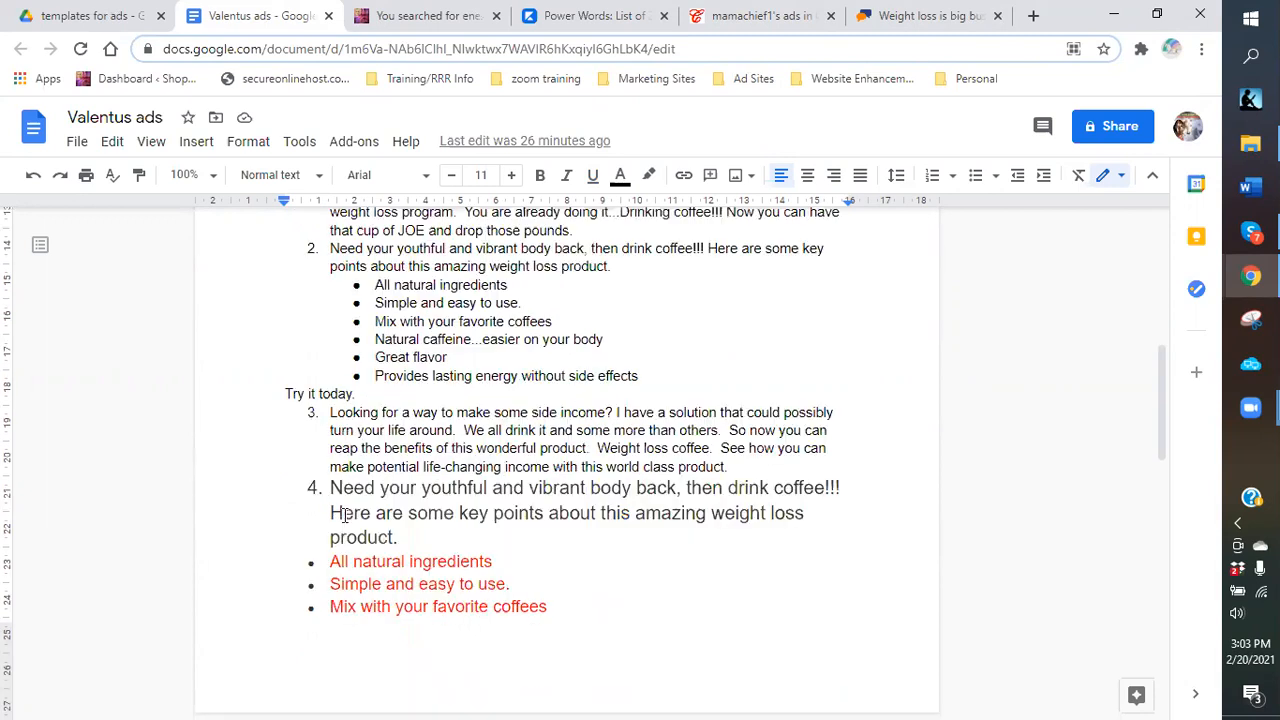
scroll(343, 513, down, 1)
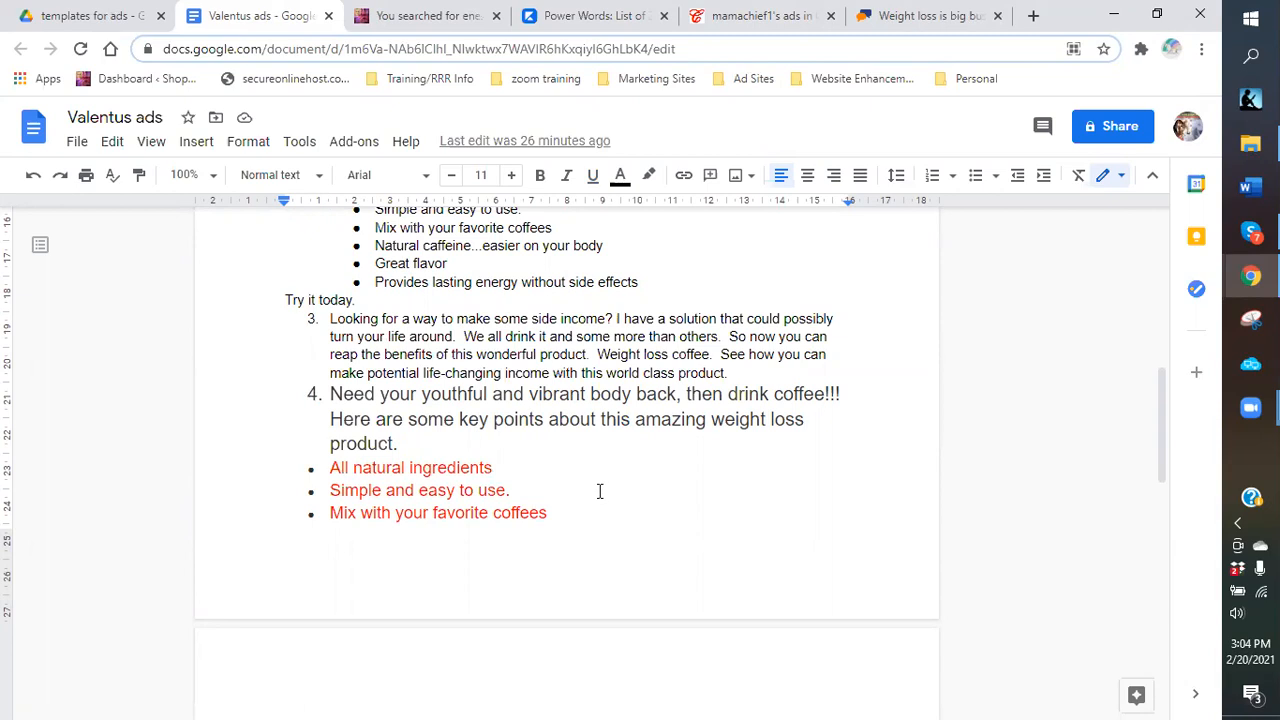
scroll(602, 445, down, 2)
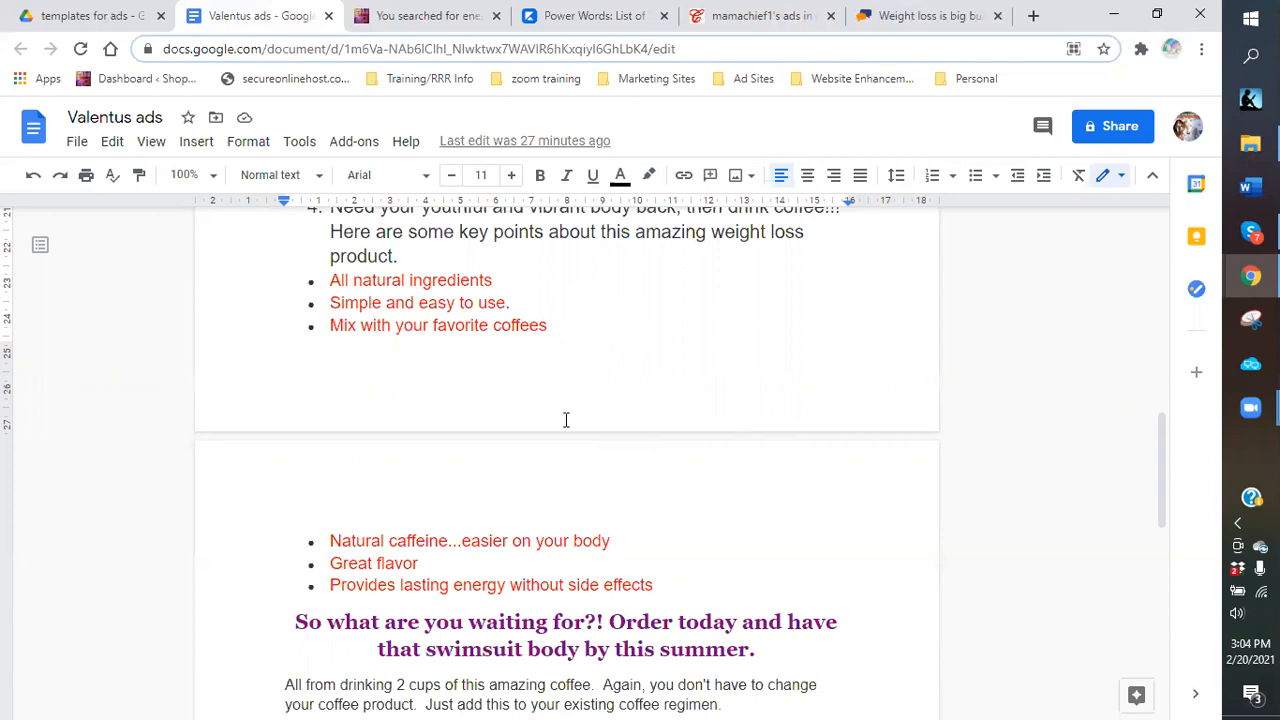
scroll(565, 420, down, 4)
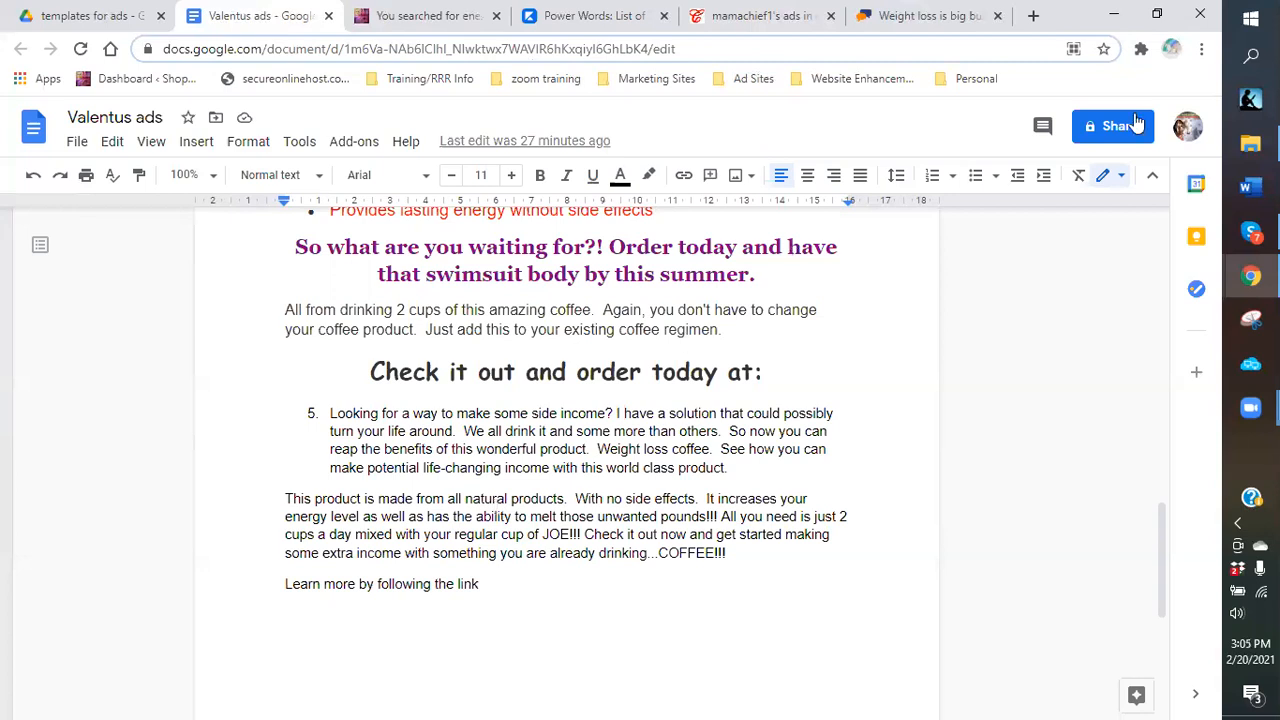
Open the templates folder inside Dropbox in File Explorer.
click(1250, 143)
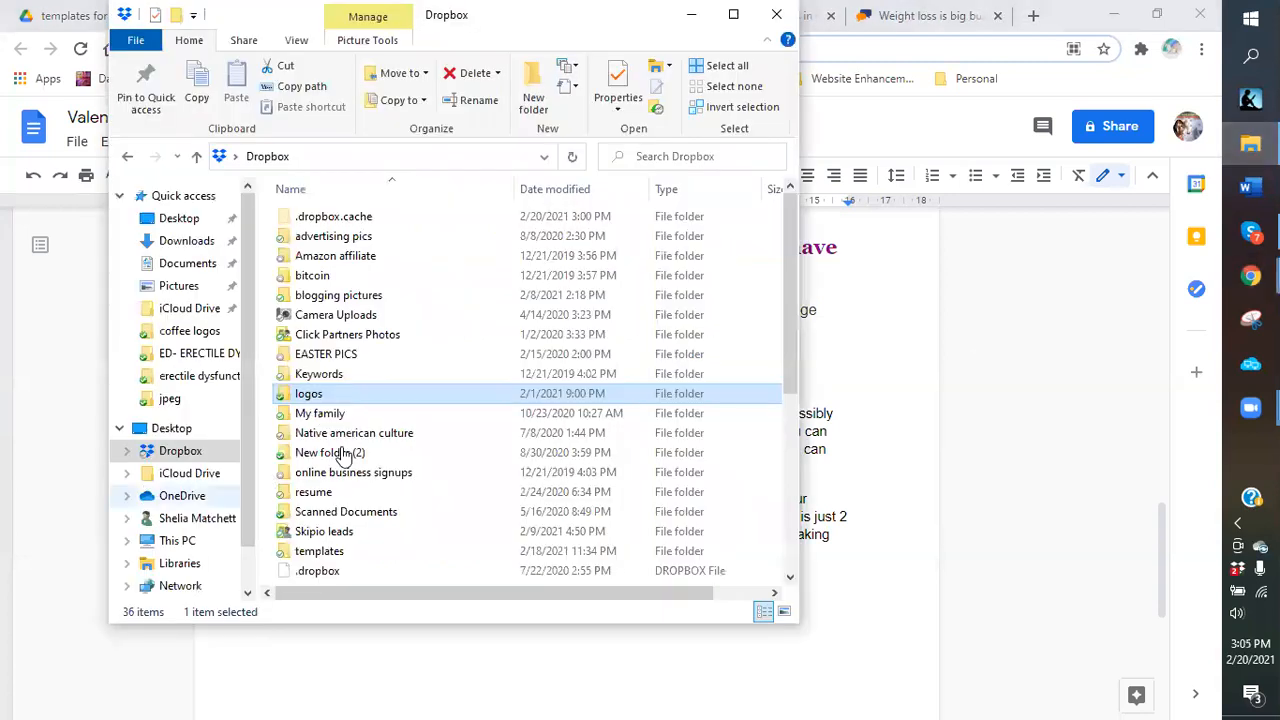
scroll(334, 510, down, 1)
click(336, 497)
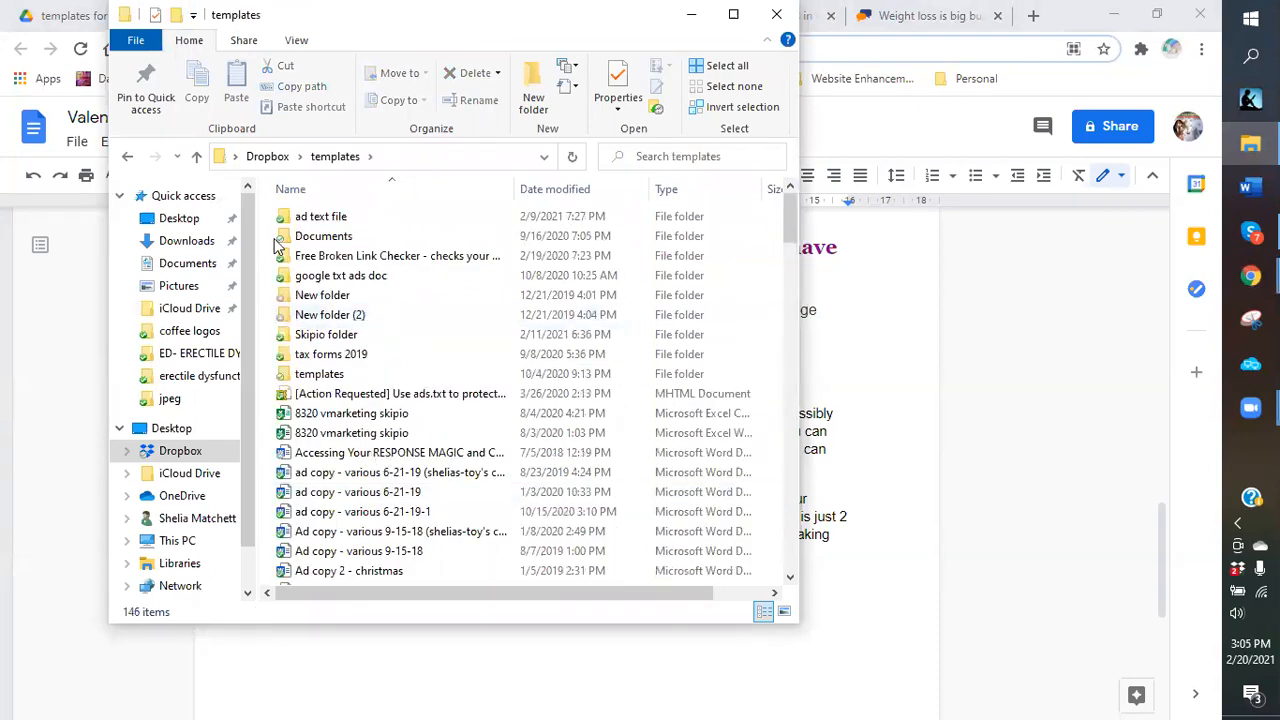
click(399, 258)
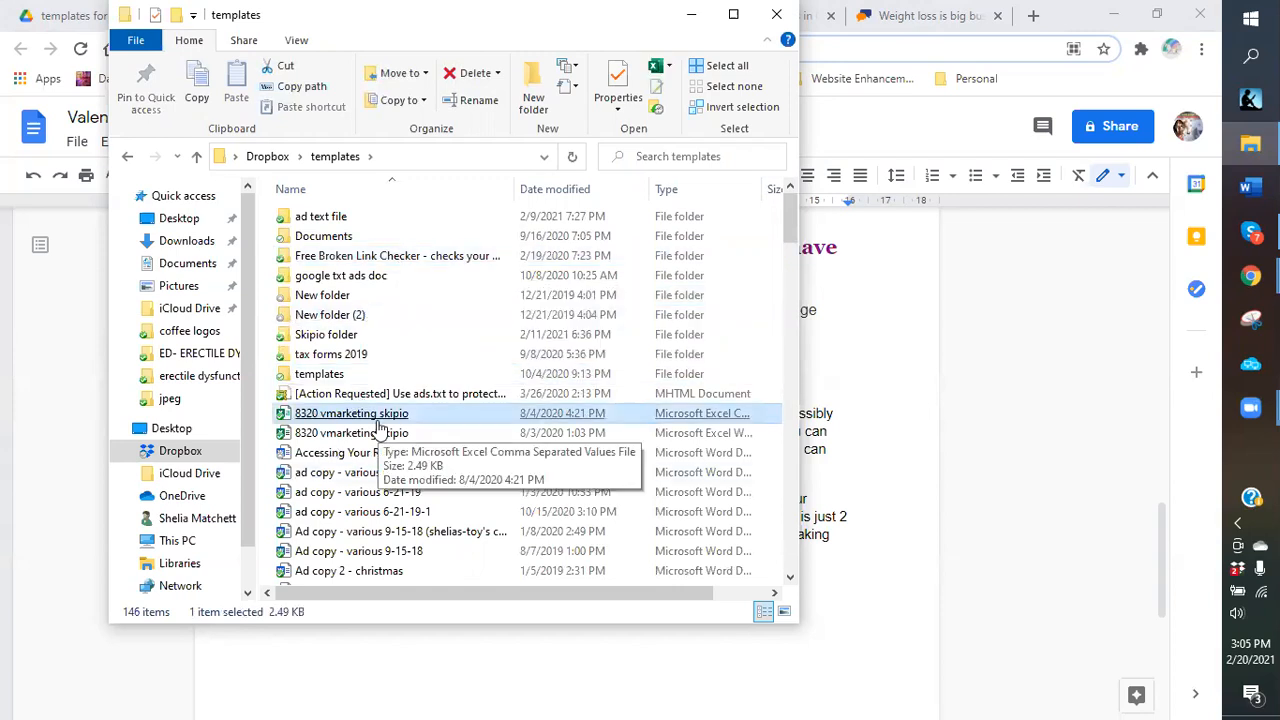
Find and select the New student information sheet document among the 146 template files.
scroll(379, 428, down, 1)
scroll(379, 428, down, 1)
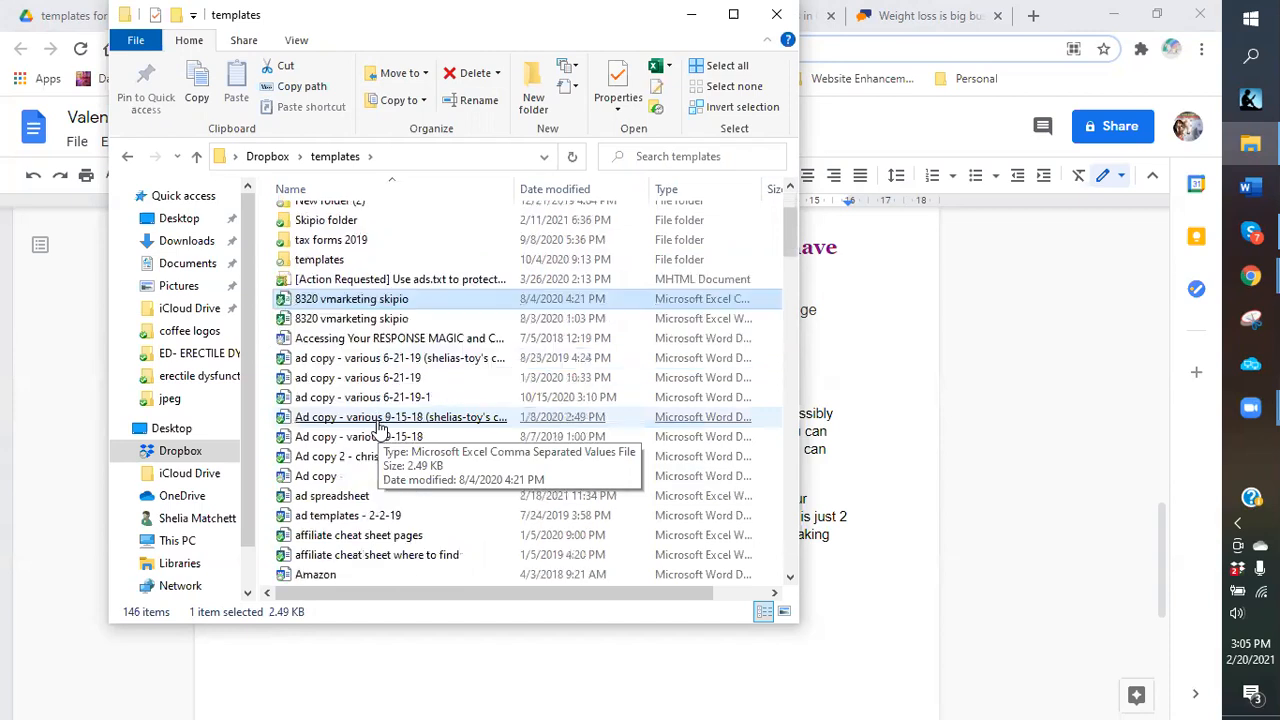
click(397, 498)
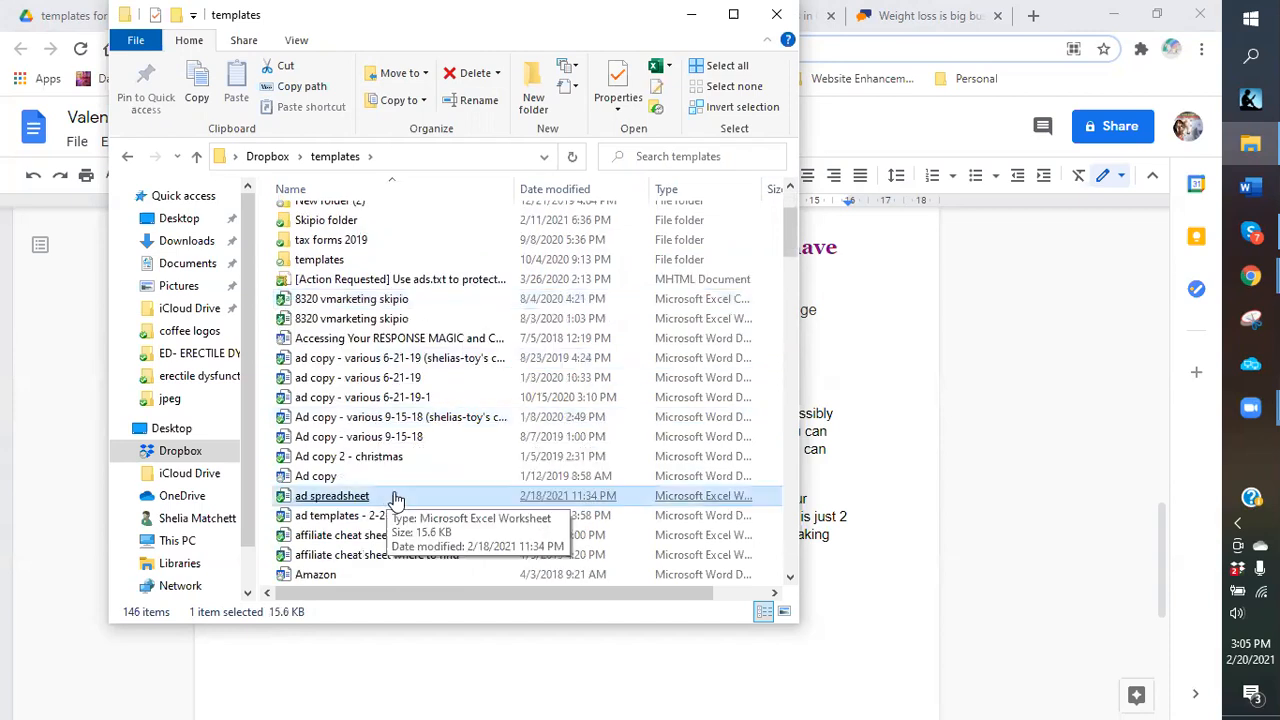
scroll(397, 498, down, 6)
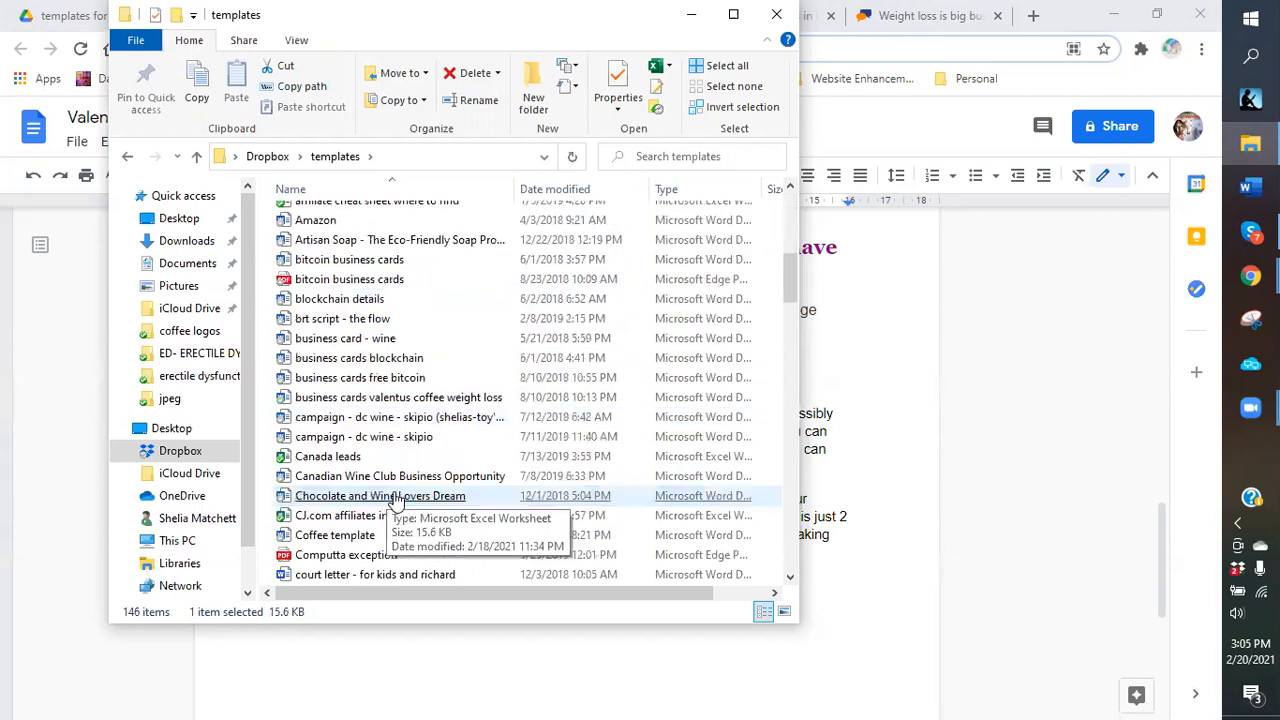
scroll(397, 500, down, 7)
scroll(397, 500, down, 5)
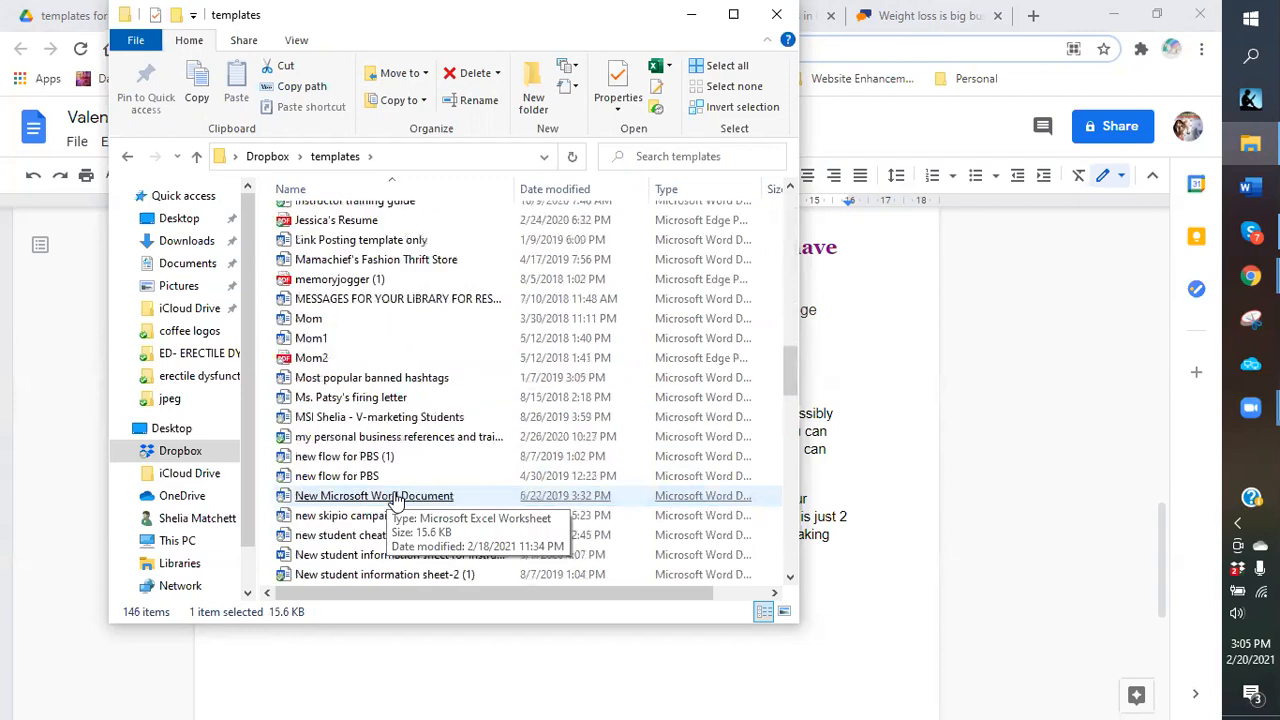
scroll(337, 510, down, 1)
click(334, 500)
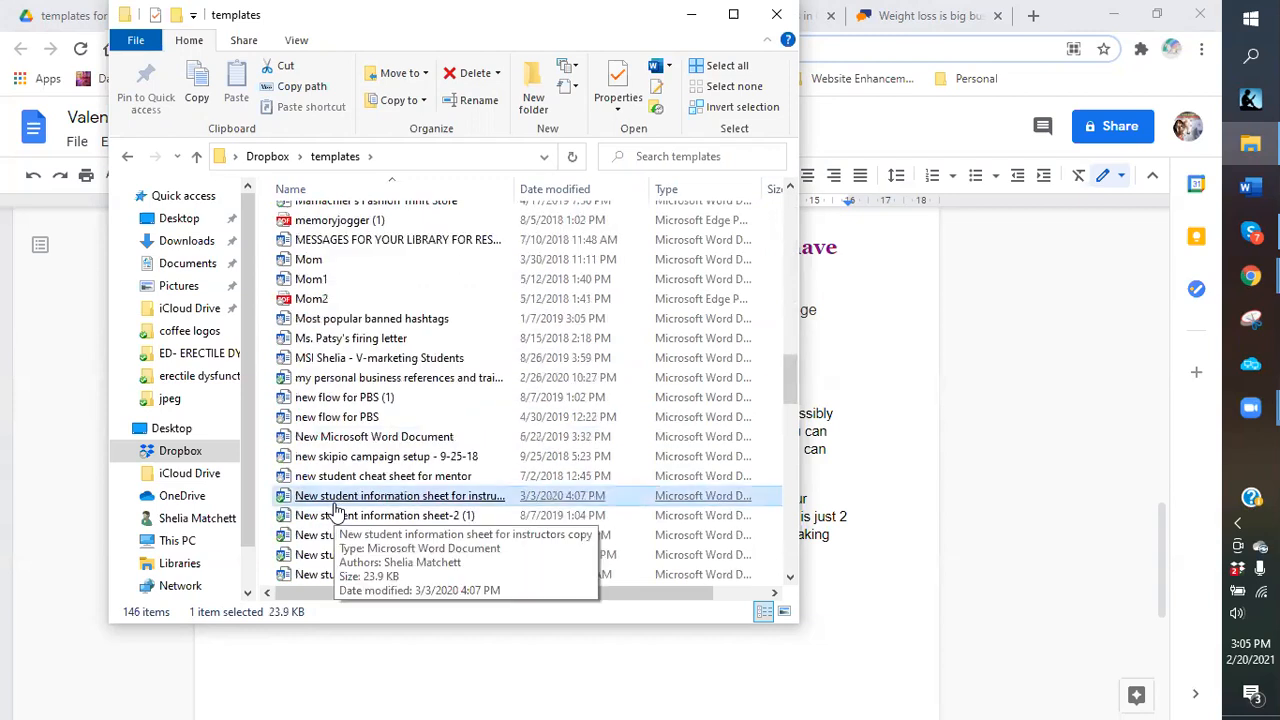
Open 'New student information sheet-2' in Word, minimizing the other Word window and File Explorer.
double_click(333, 500)
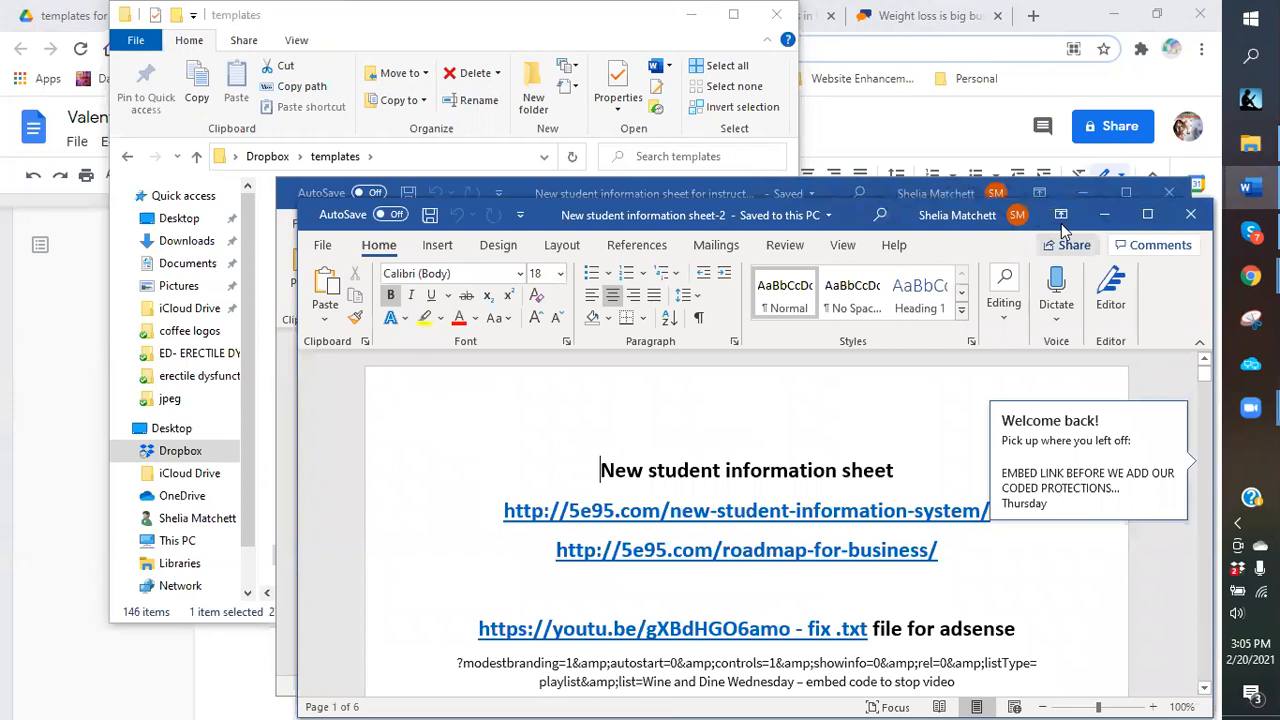
click(1092, 190)
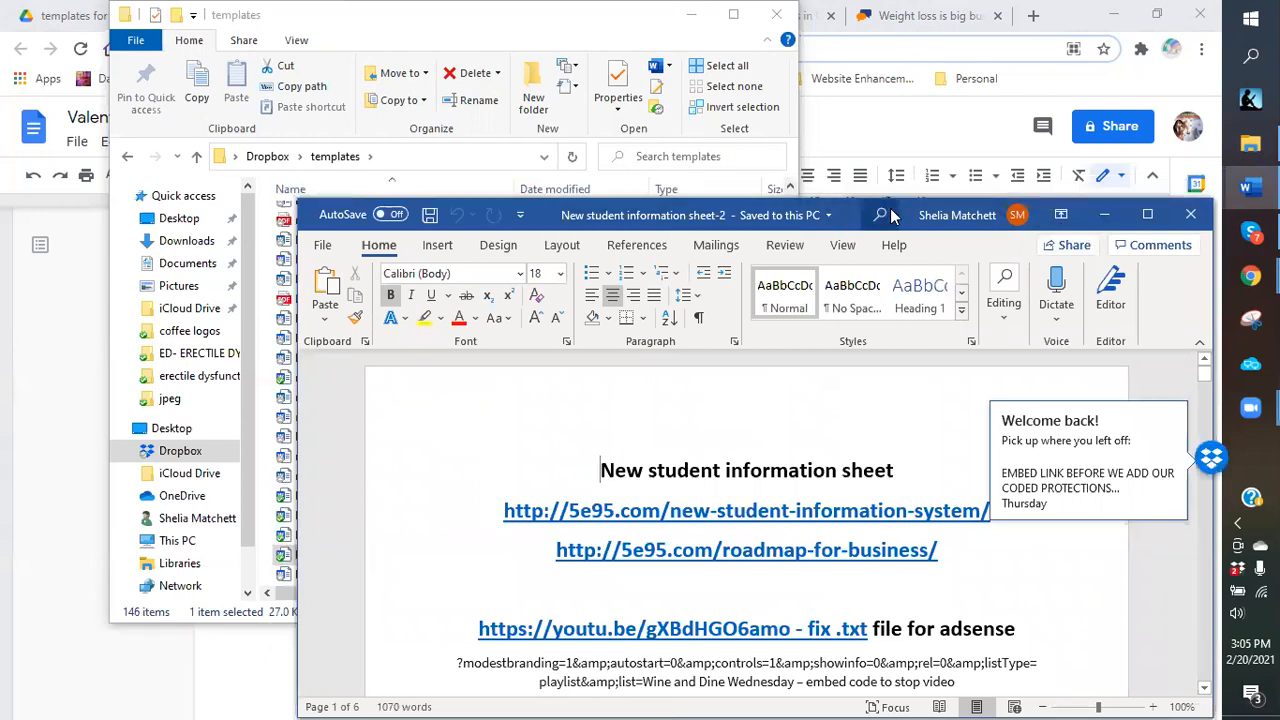
drag(900, 217, 884, 115)
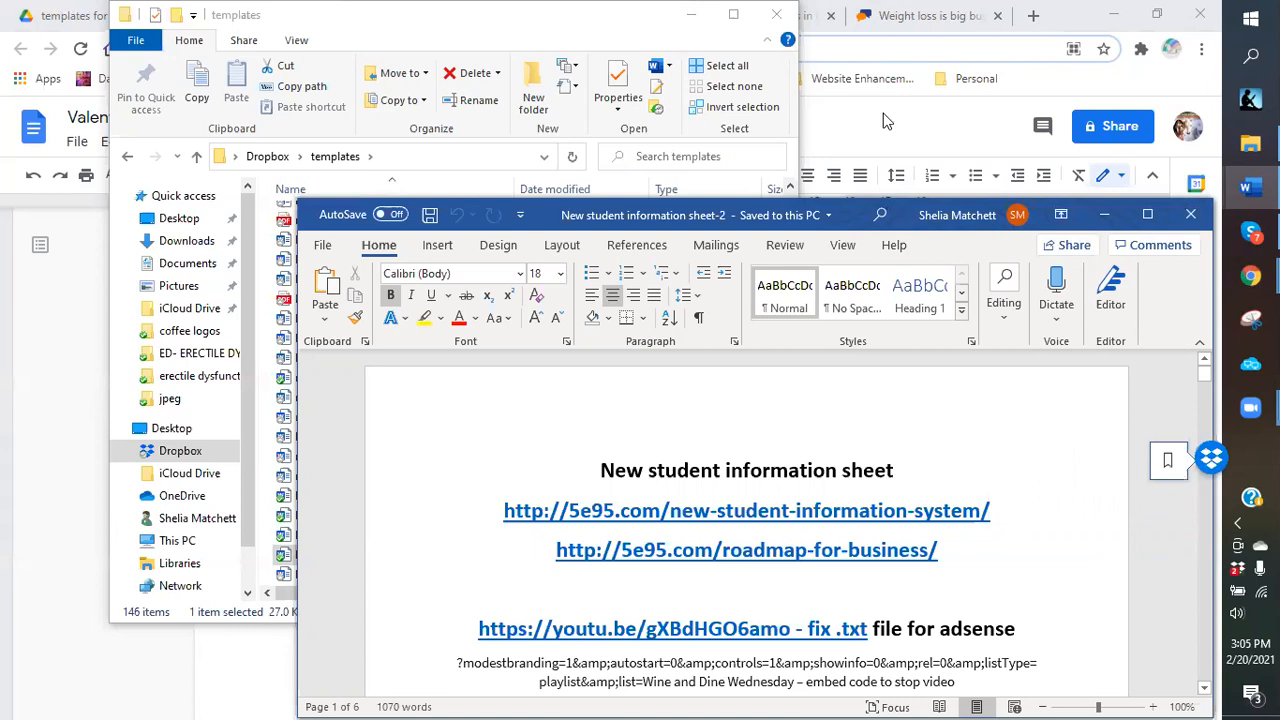
click(691, 15)
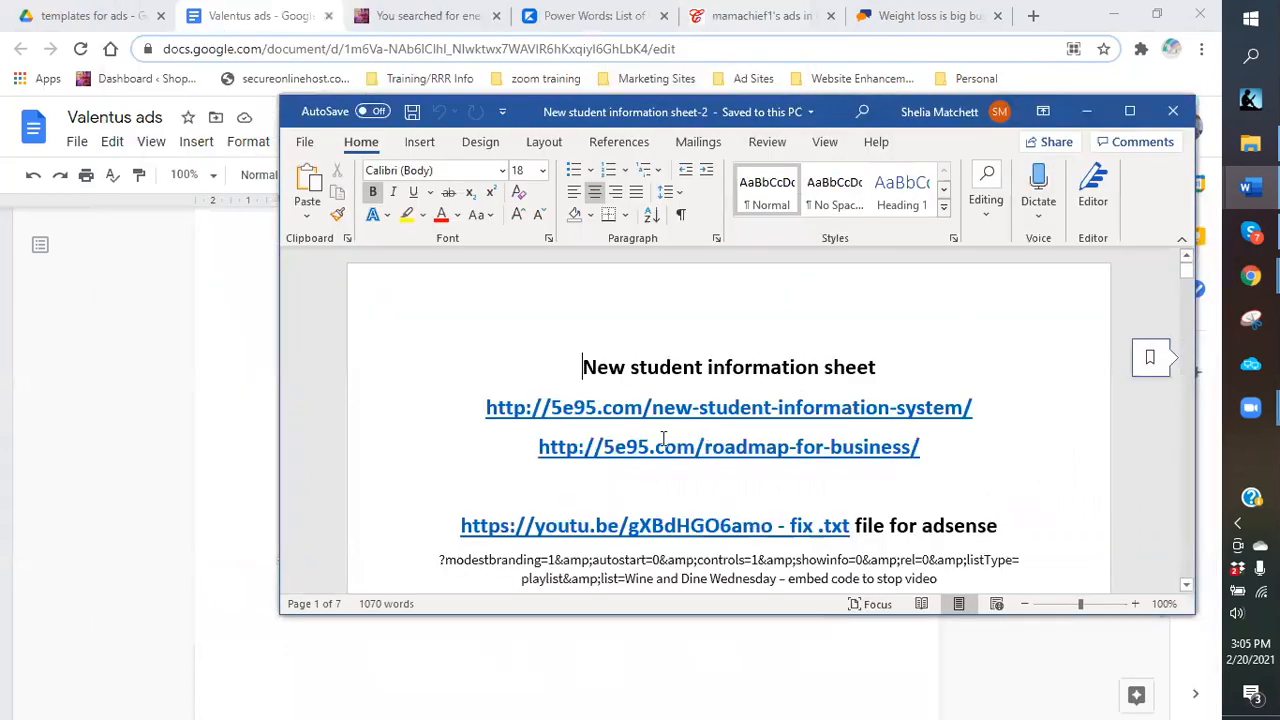
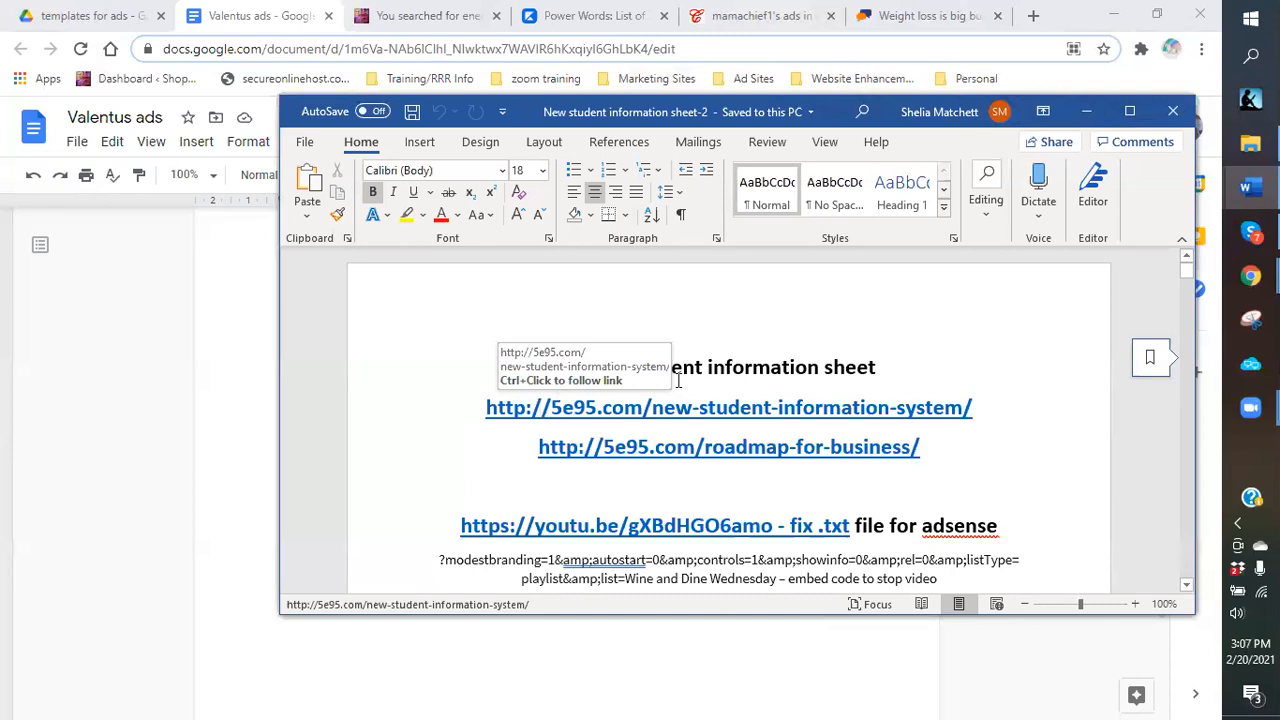
Scroll to the training links and copy the 'My Youtube channel' heading with its link.
scroll(678, 380, down, 10)
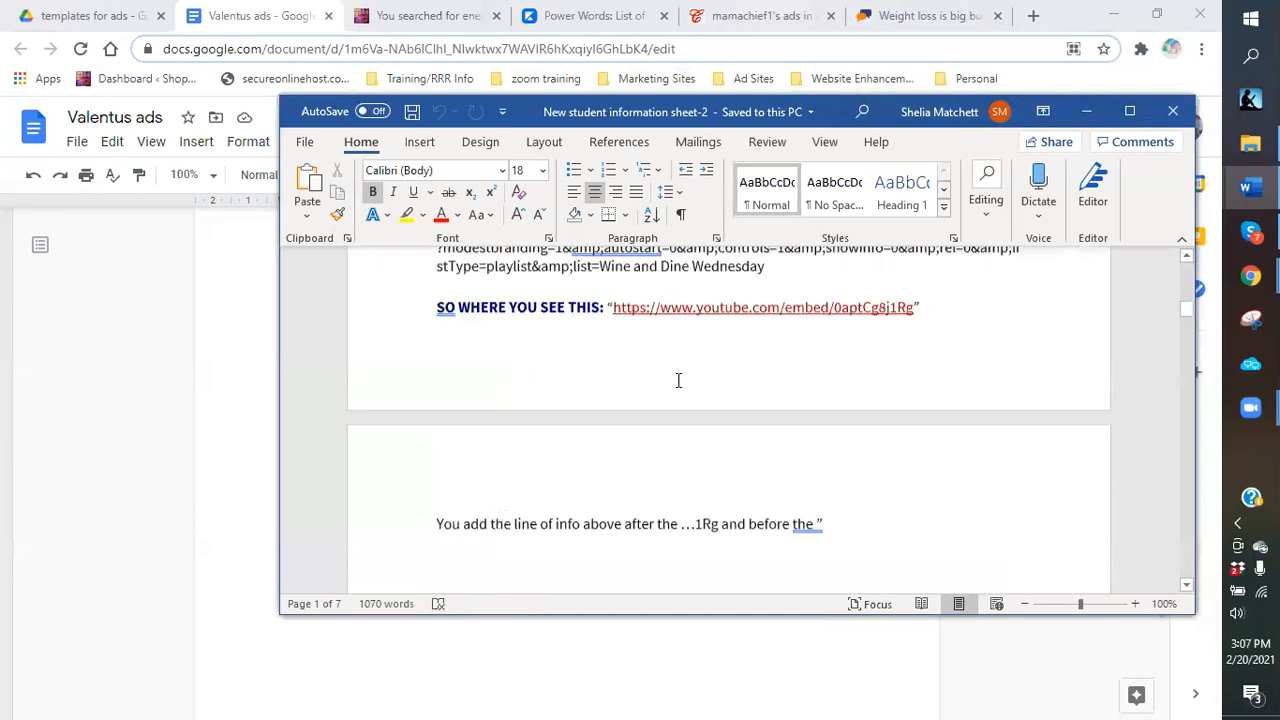
scroll(678, 380, up, 5)
scroll(678, 380, down, 10)
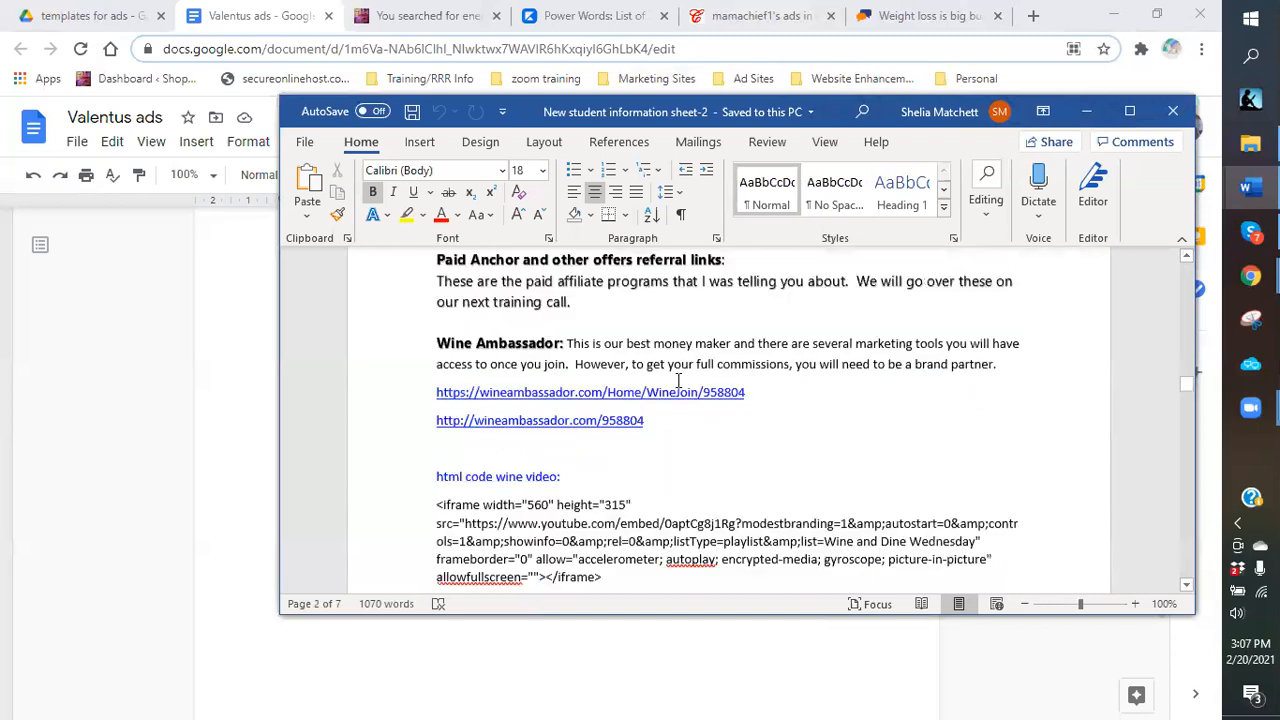
scroll(678, 380, down, 5)
scroll(678, 380, down, 5)
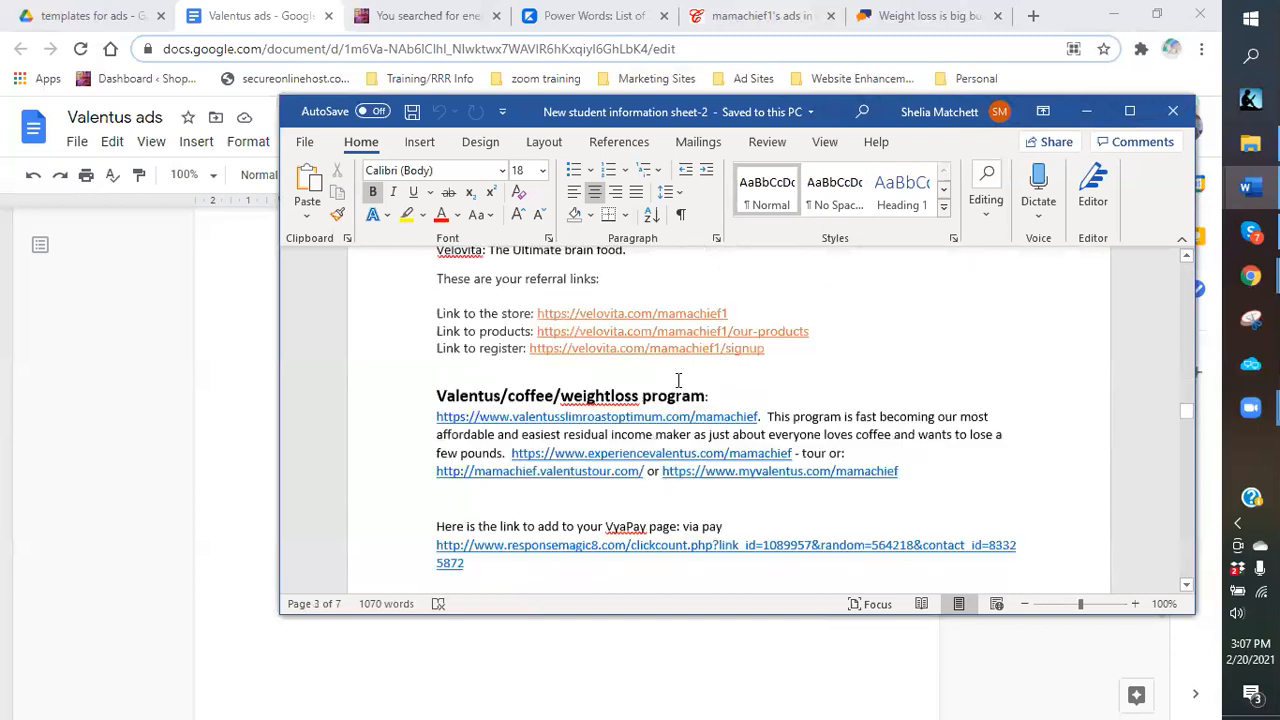
scroll(678, 380, down, 5)
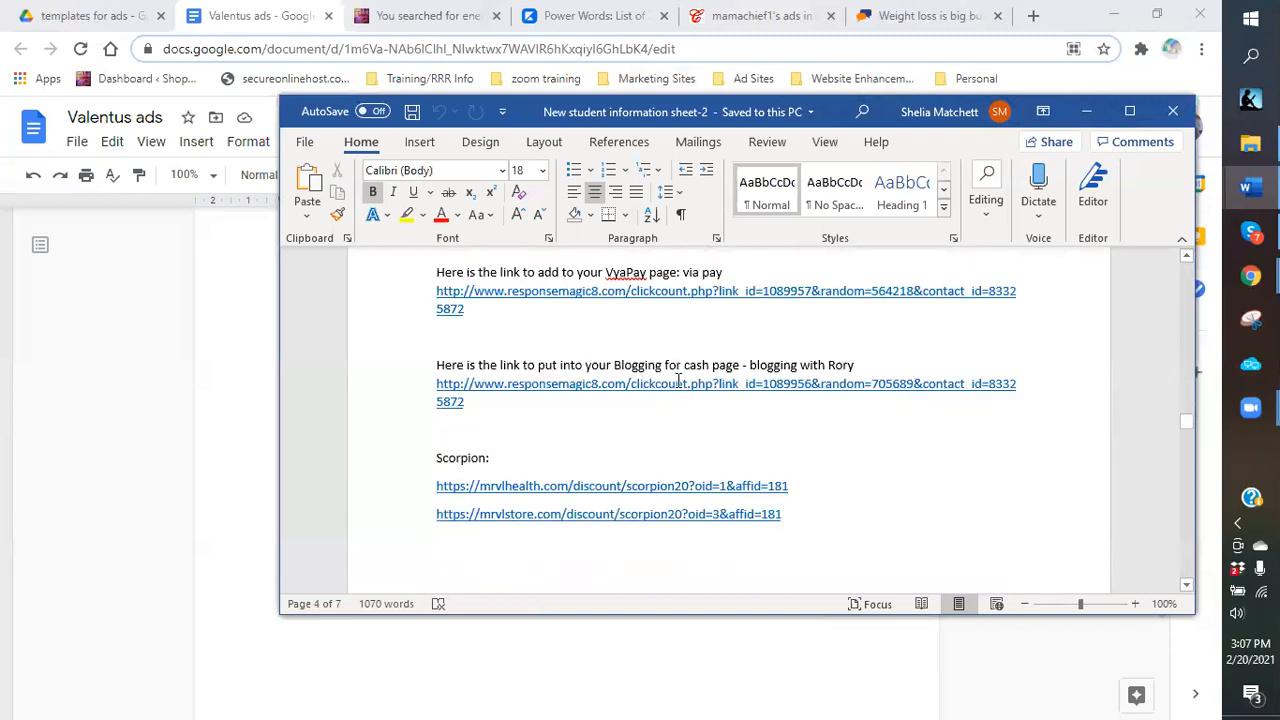
scroll(678, 380, down, 5)
scroll(678, 380, down, 10)
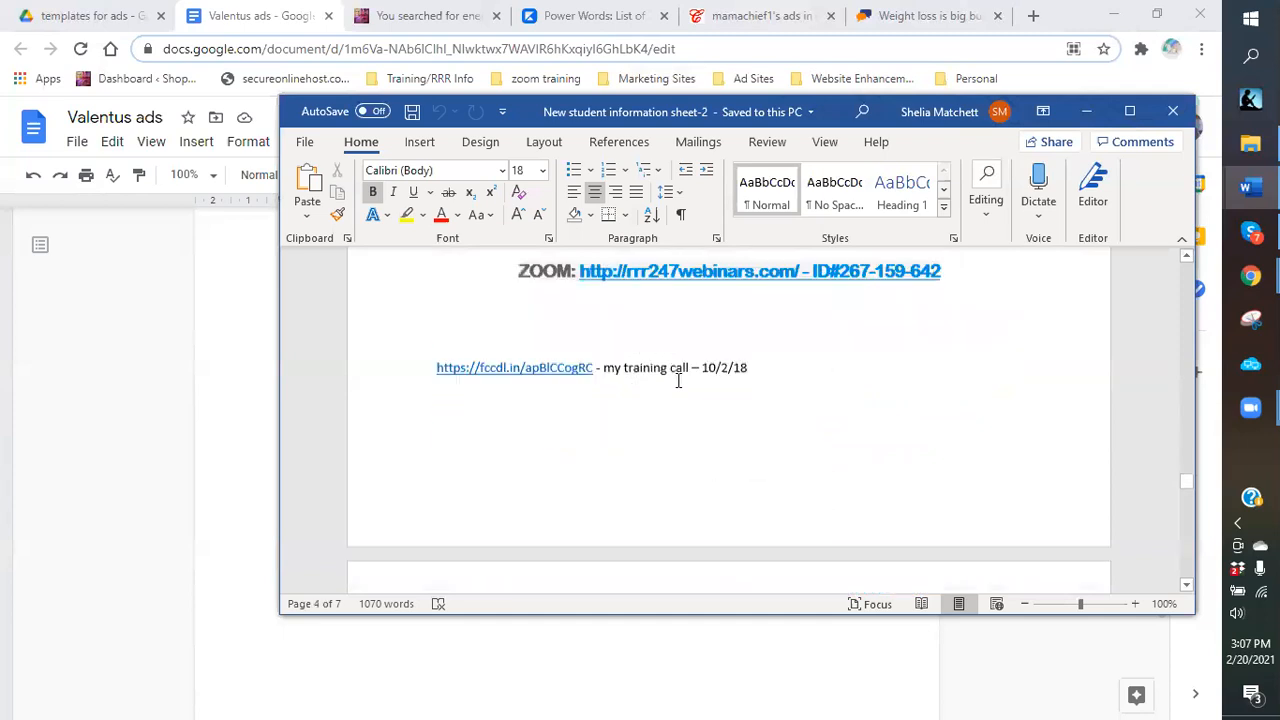
scroll(678, 380, down, 8)
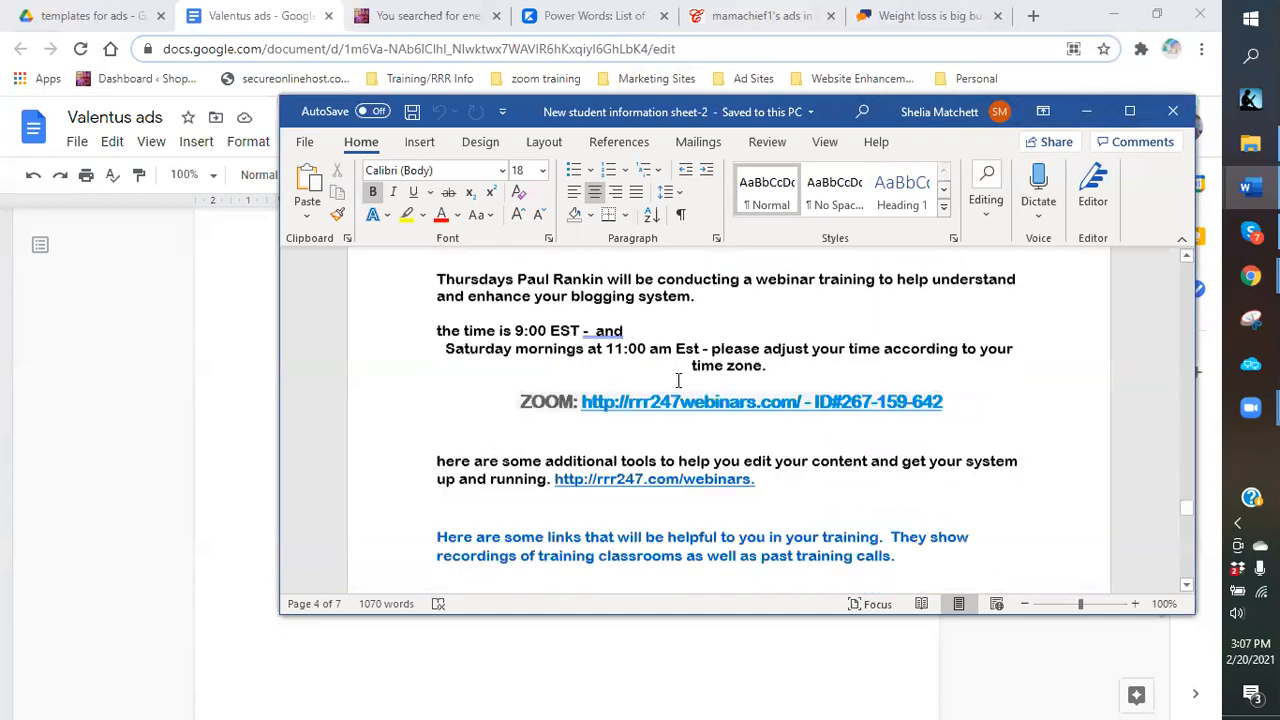
scroll(678, 380, down, 4)
drag(437, 392, 903, 423)
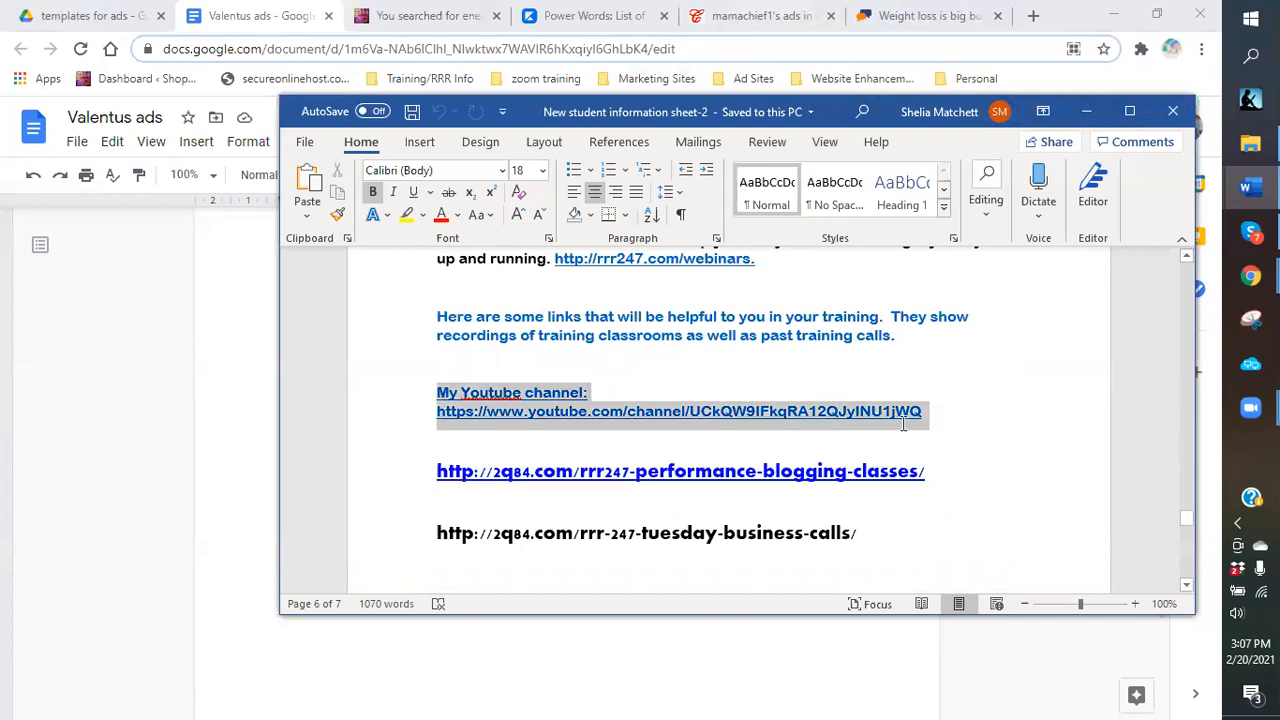
right_click(828, 412)
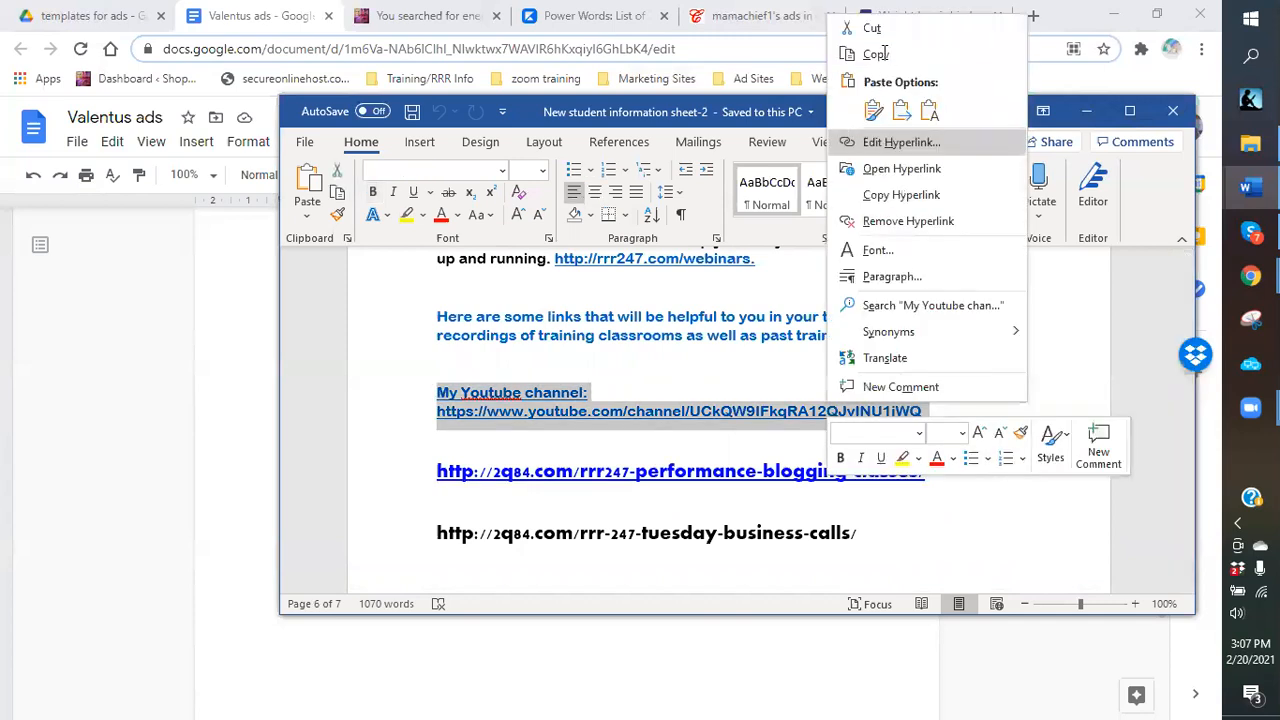
click(876, 55)
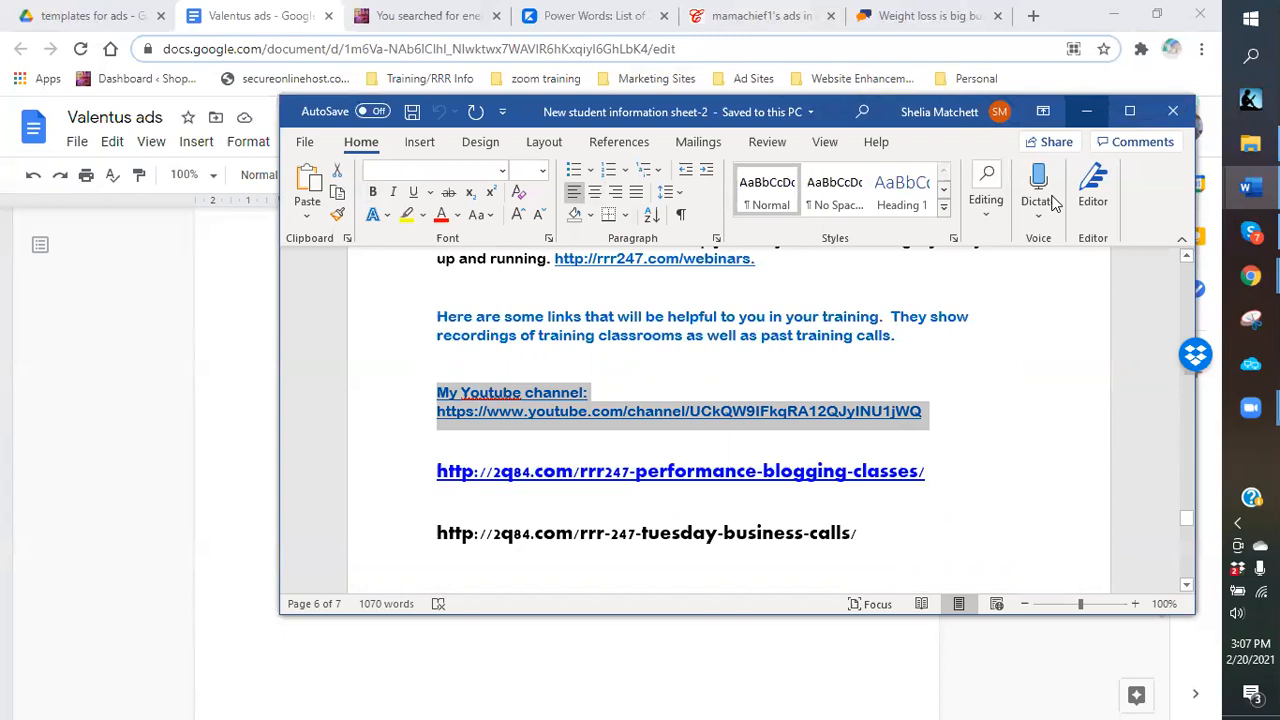
Return to the Valentus ads Google Doc and place the cursor after 'Learn more by following the link'.
key(alt+Tab)
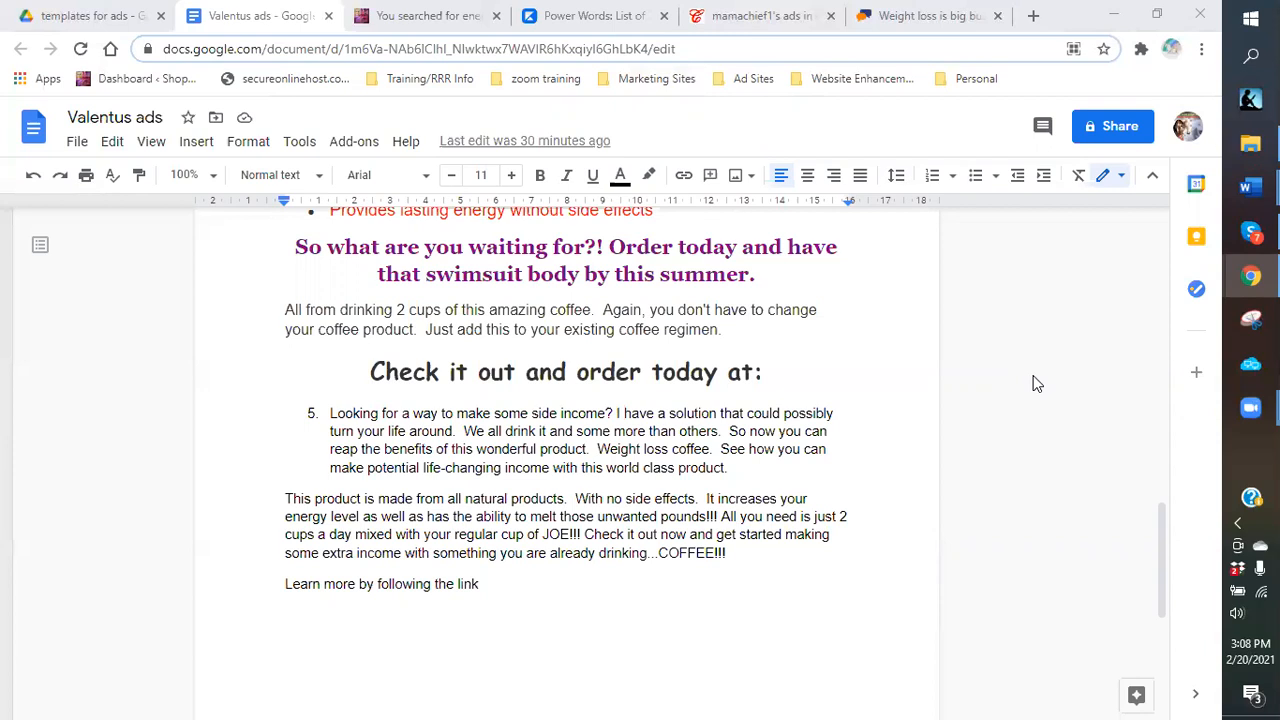
click(487, 583)
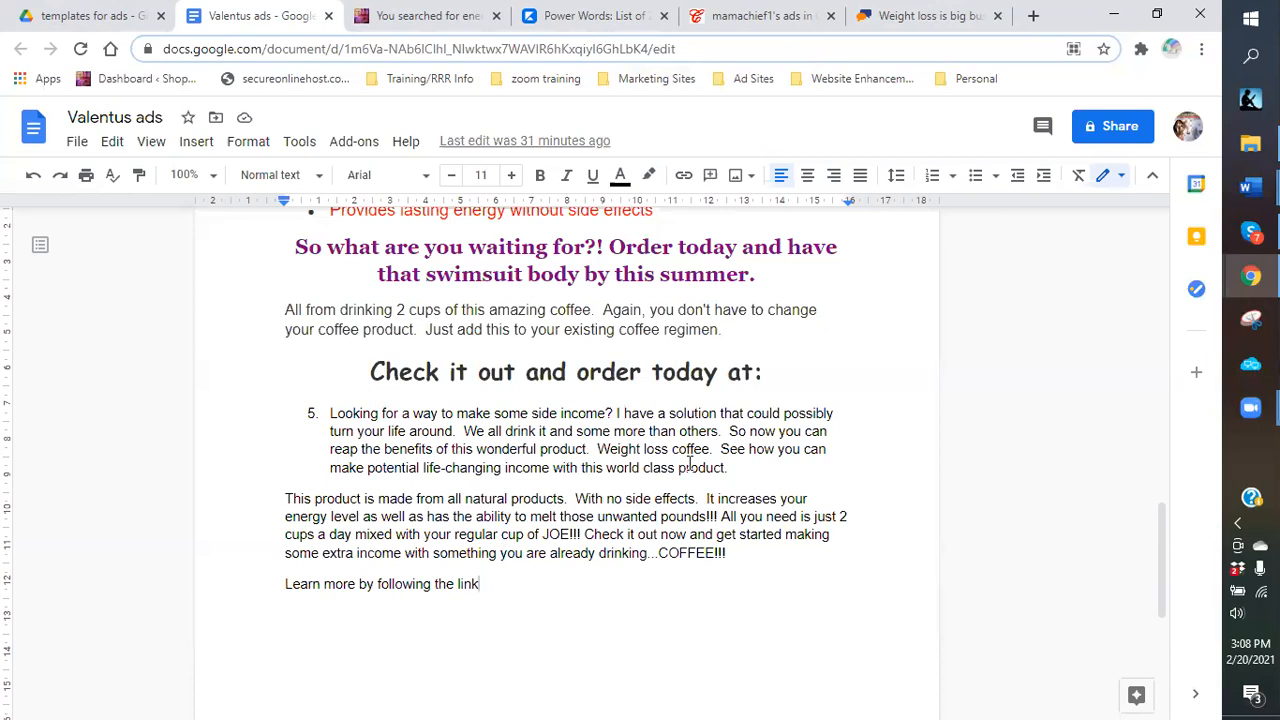
scroll(690, 463, up, 4)
mouse_move(1250, 143)
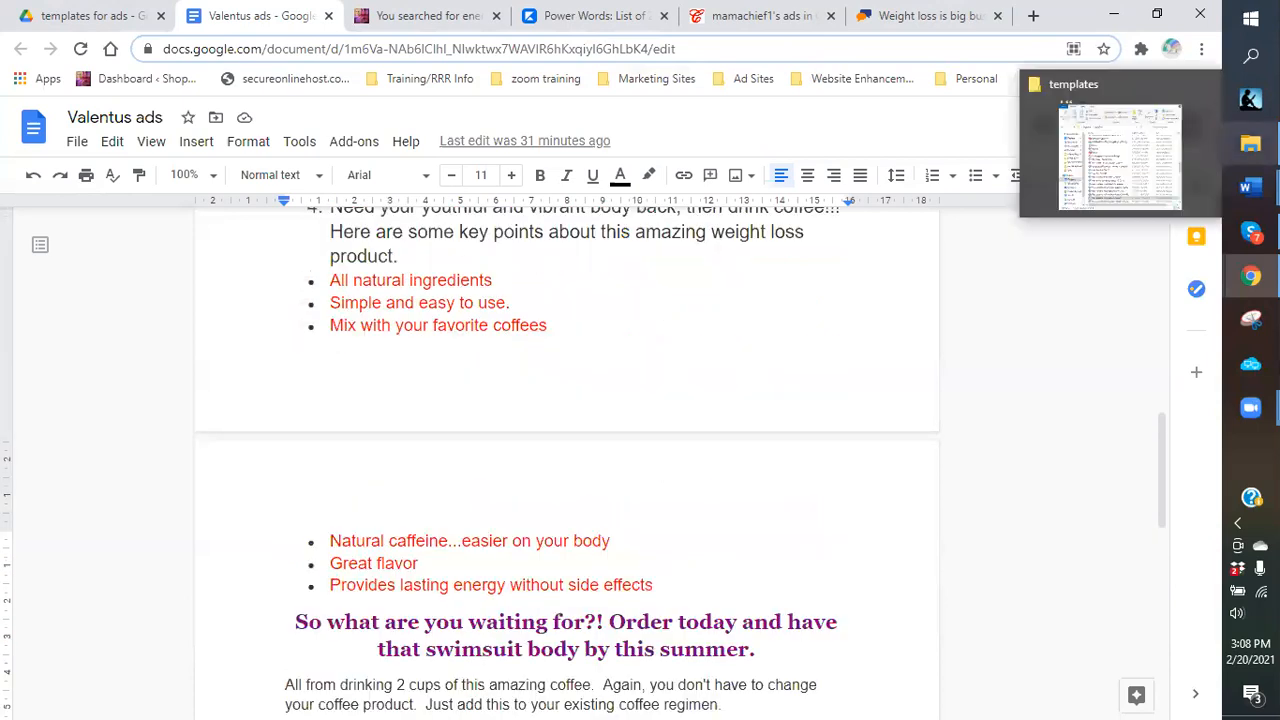
click(1120, 157)
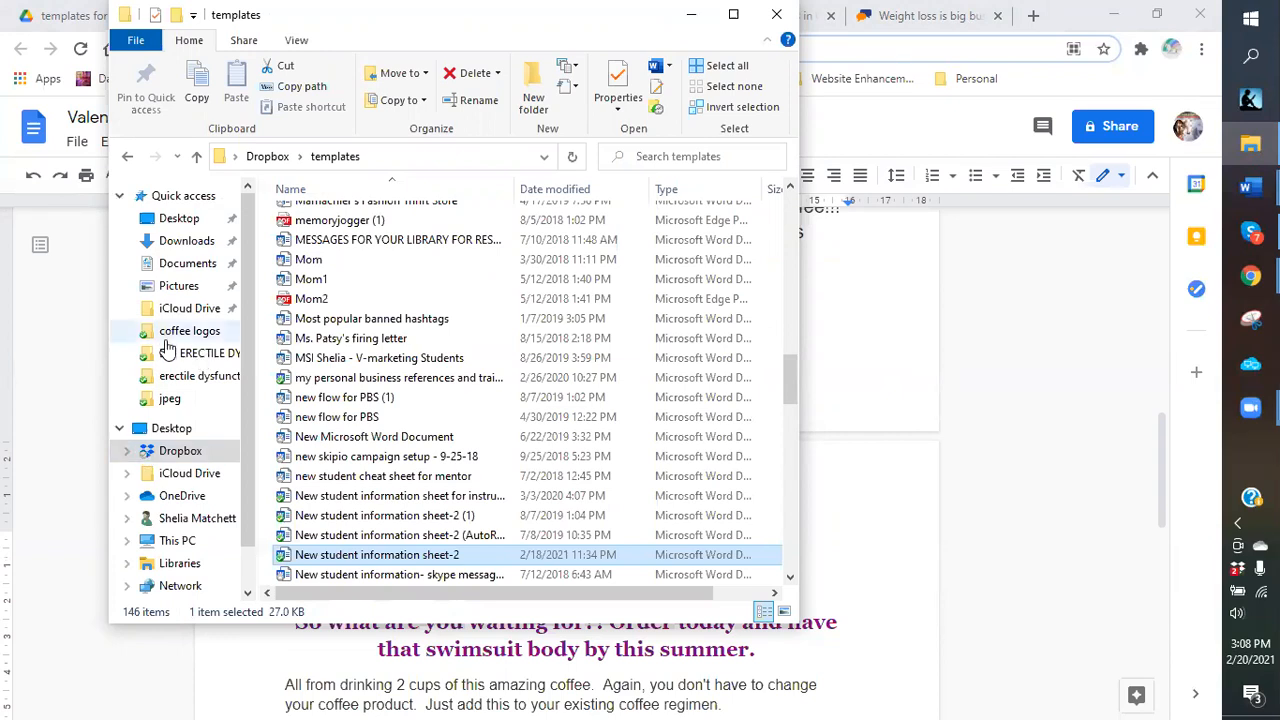
click(368, 302)
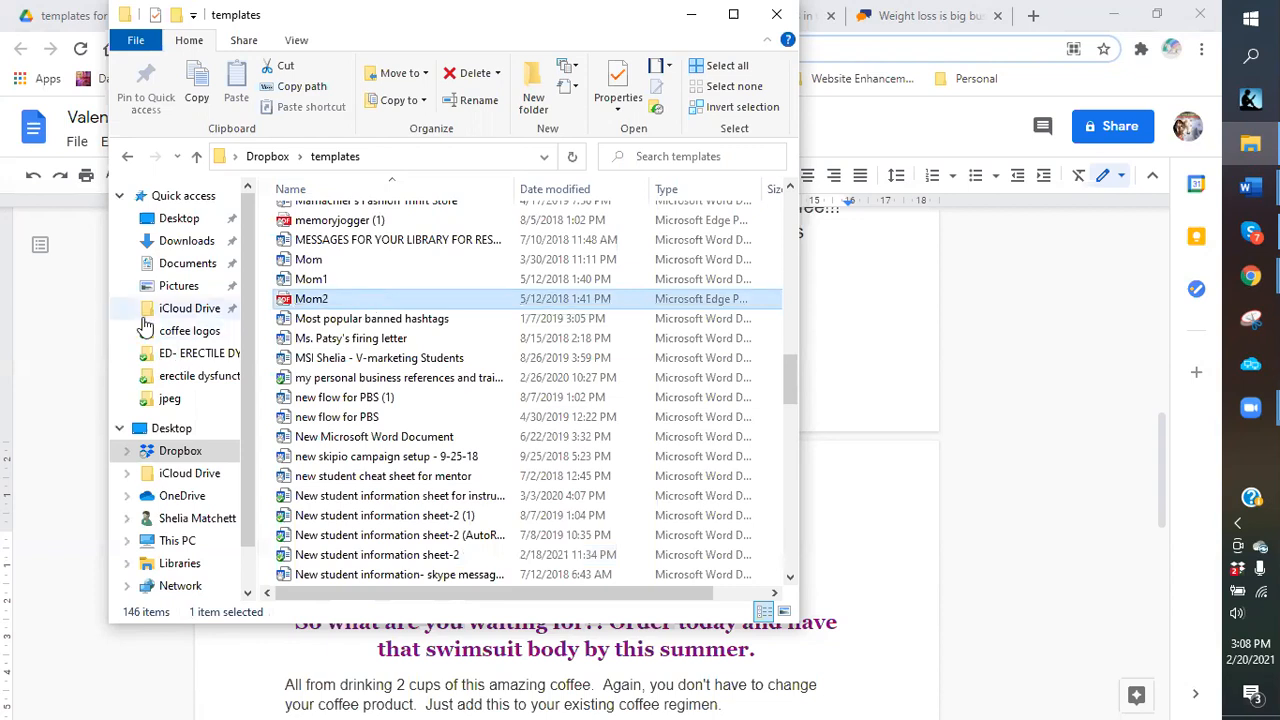
scroll(192, 500, down, 1)
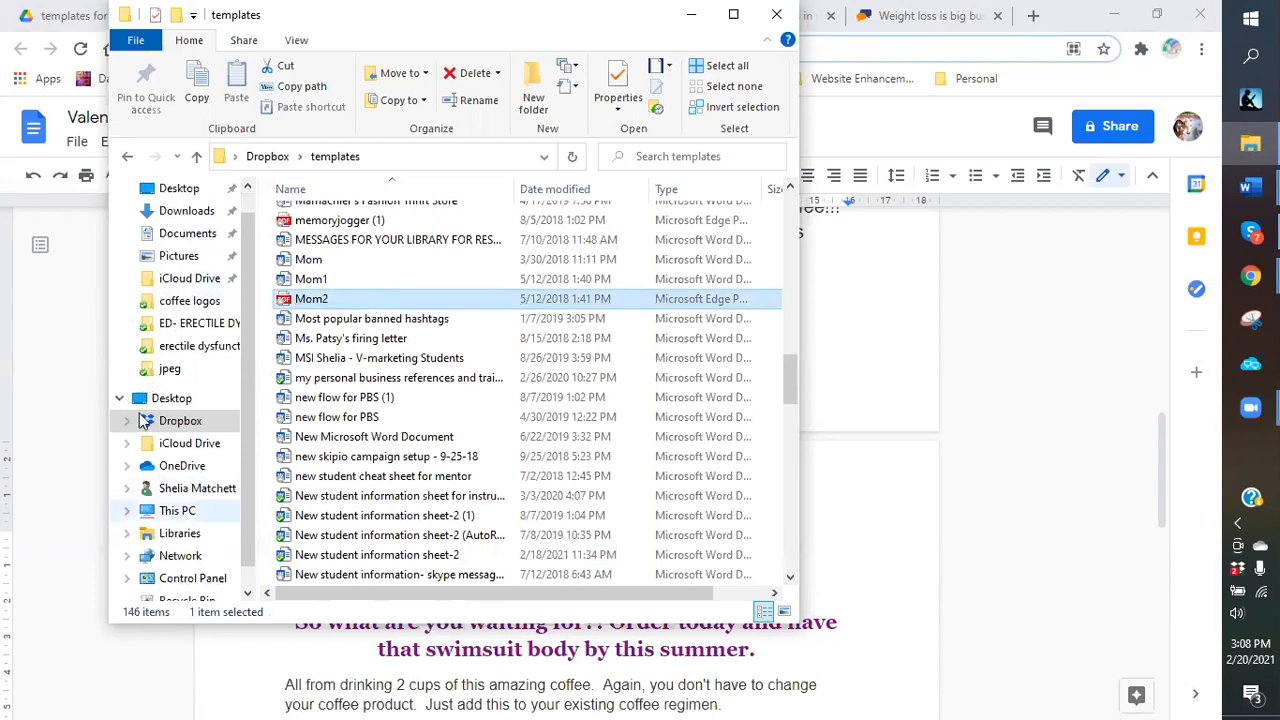
scroll(367, 391, up, 2)
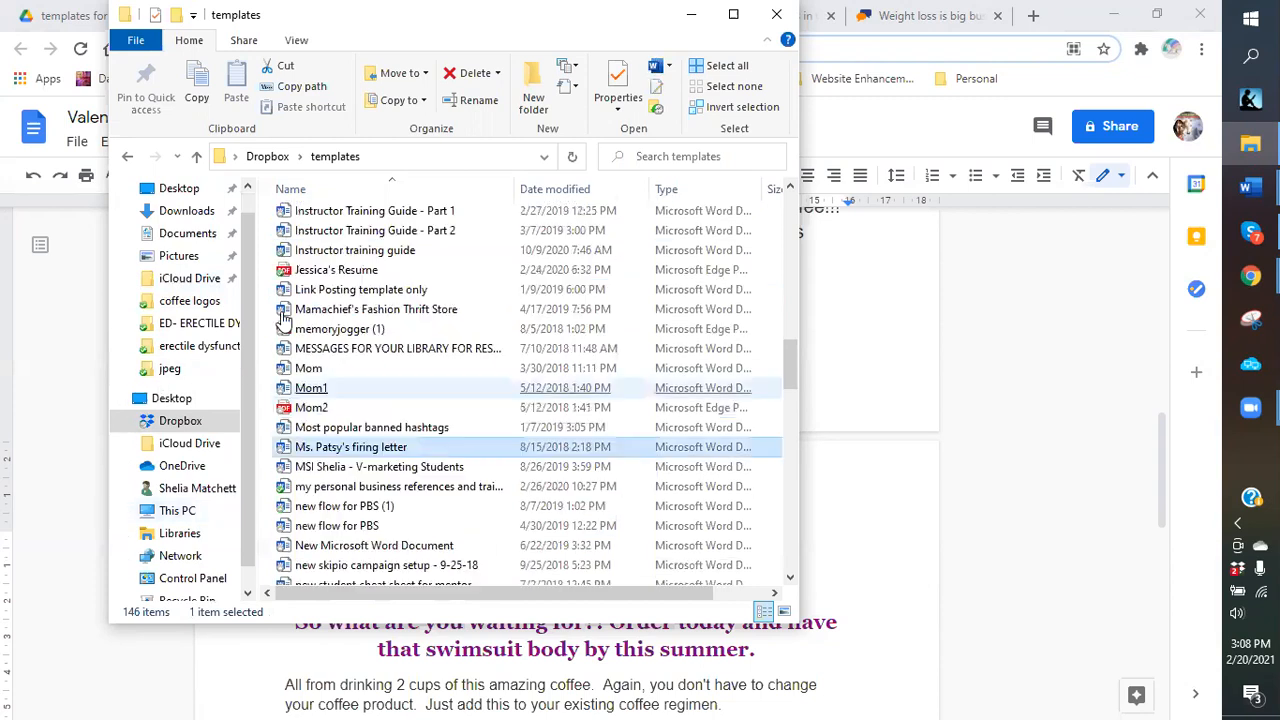
scroll(361, 227, up, 2)
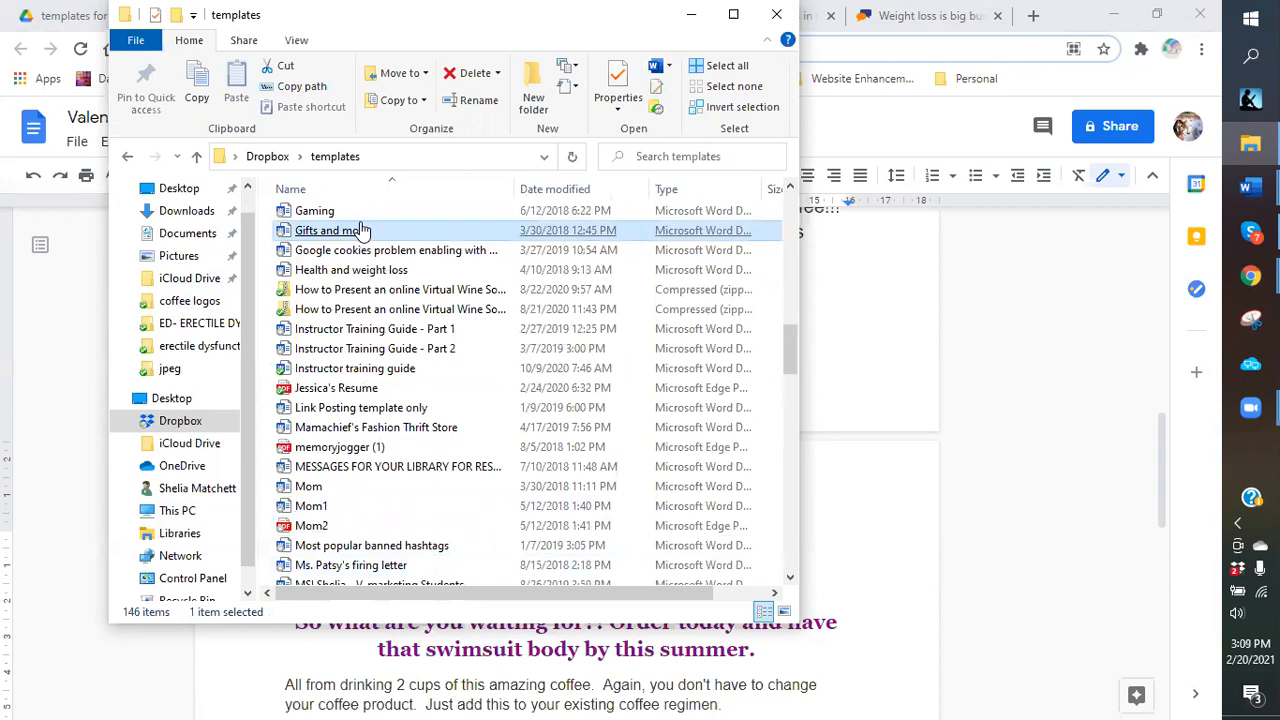
click(355, 467)
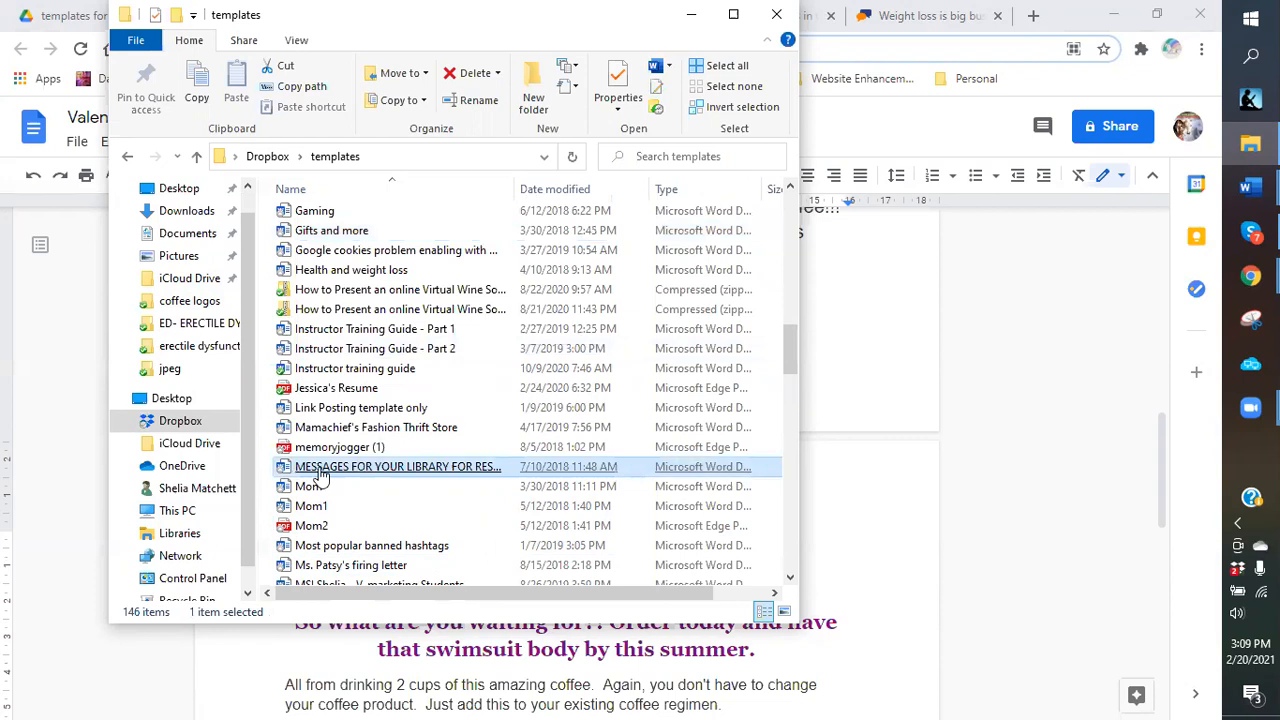
click(694, 16)
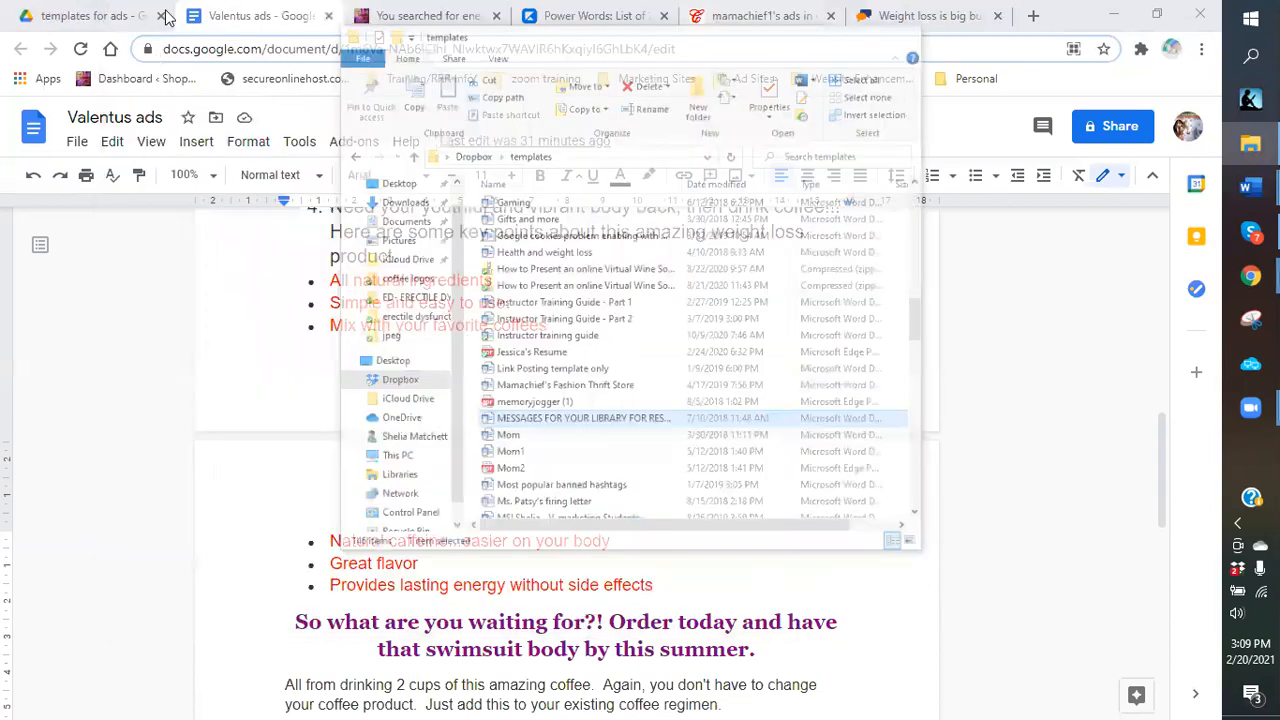
Create a new folder named 'velovita' inside the ad templates training folder.
scroll(514, 340, up, 15)
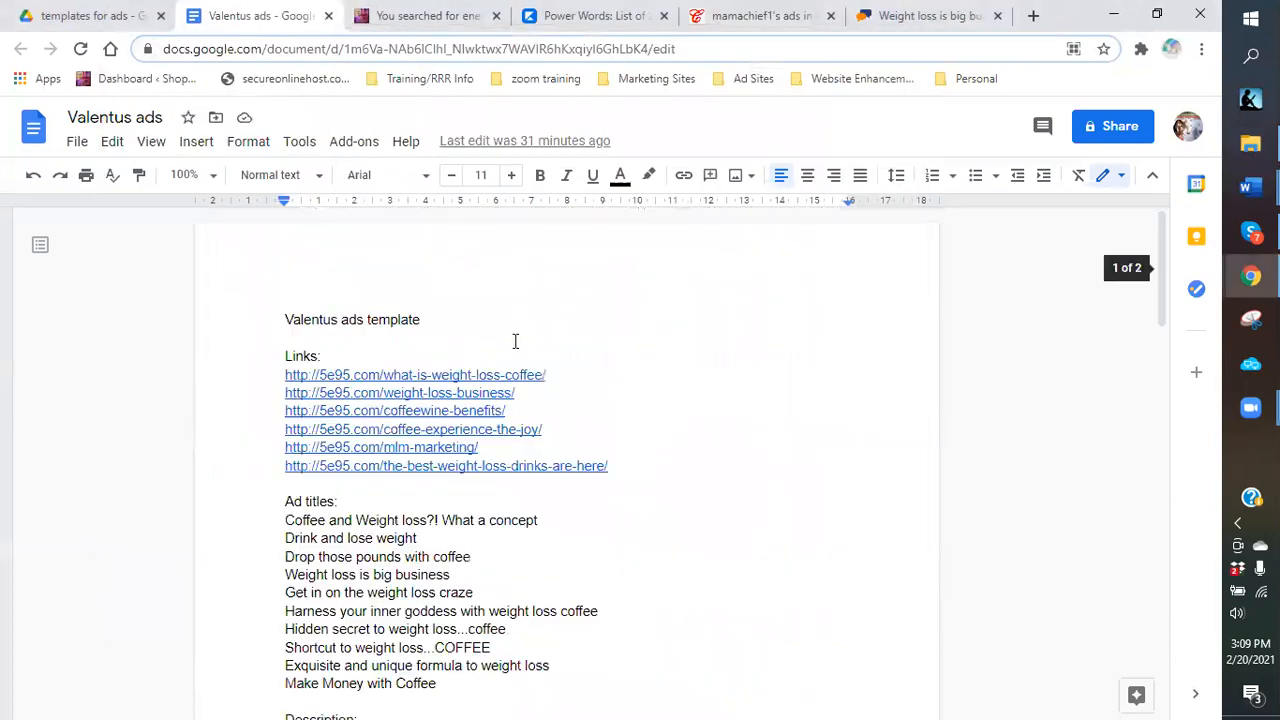
click(75, 16)
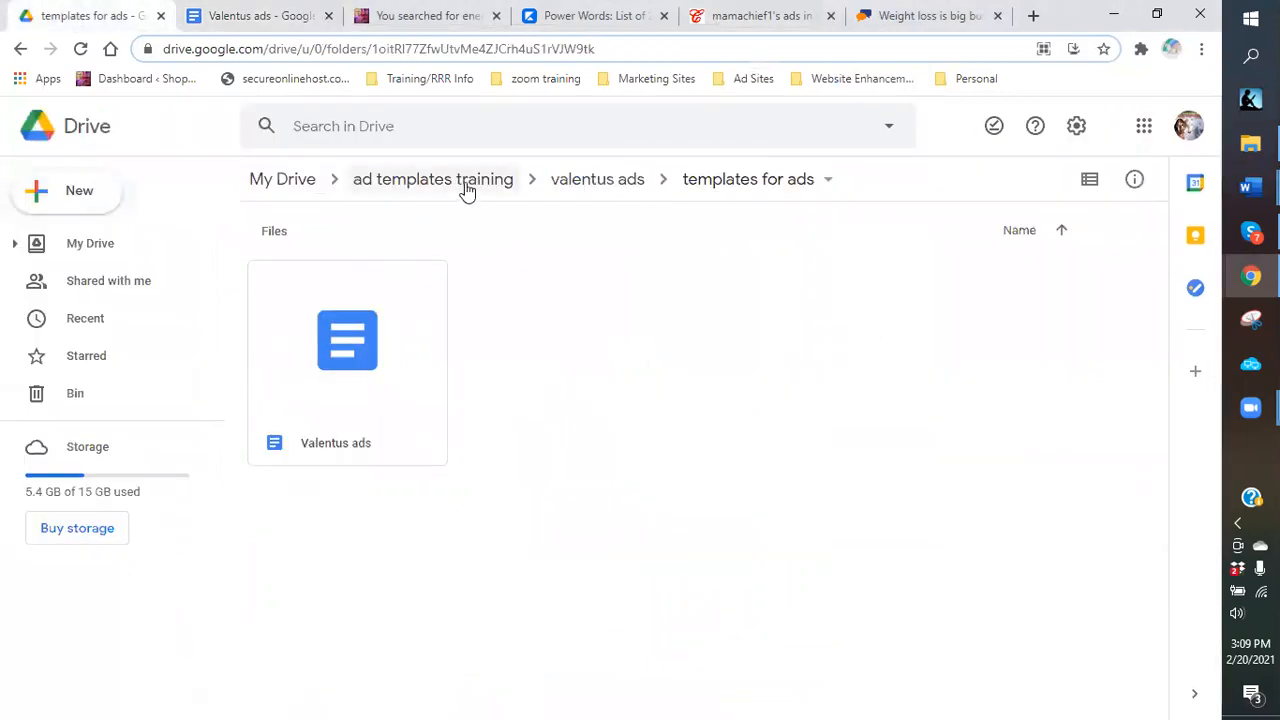
click(465, 182)
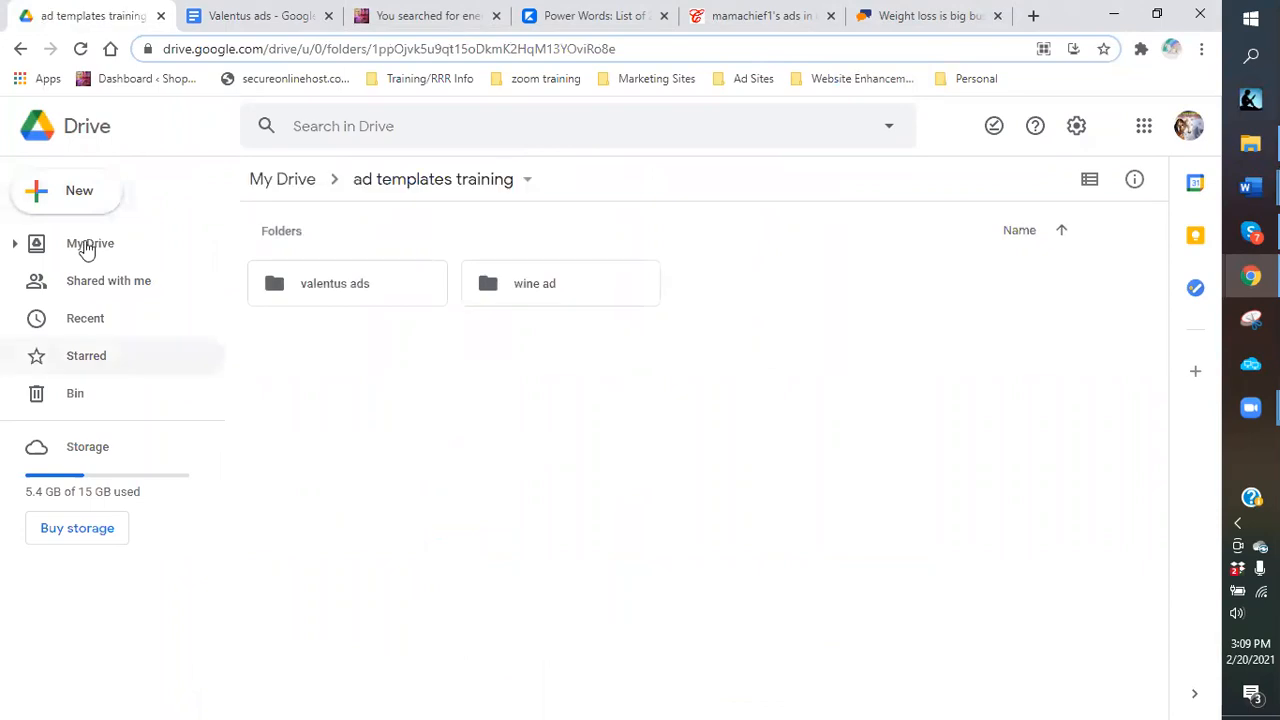
click(72, 202)
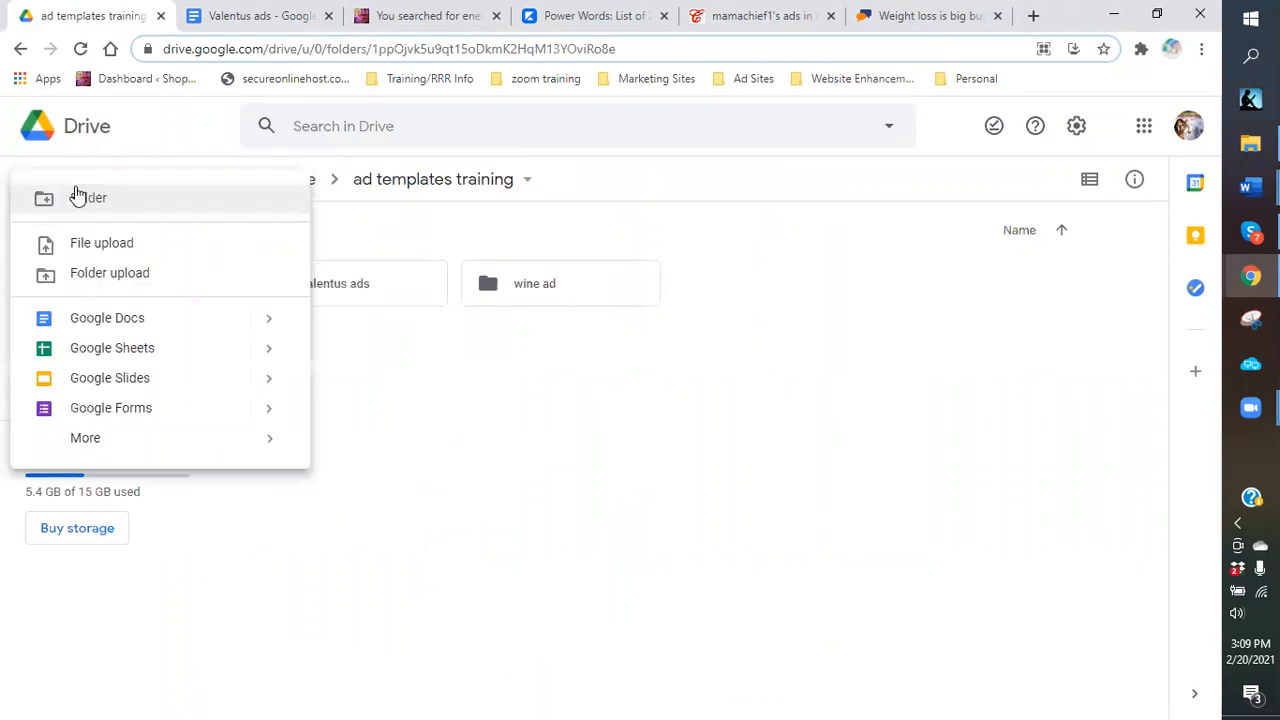
click(77, 205)
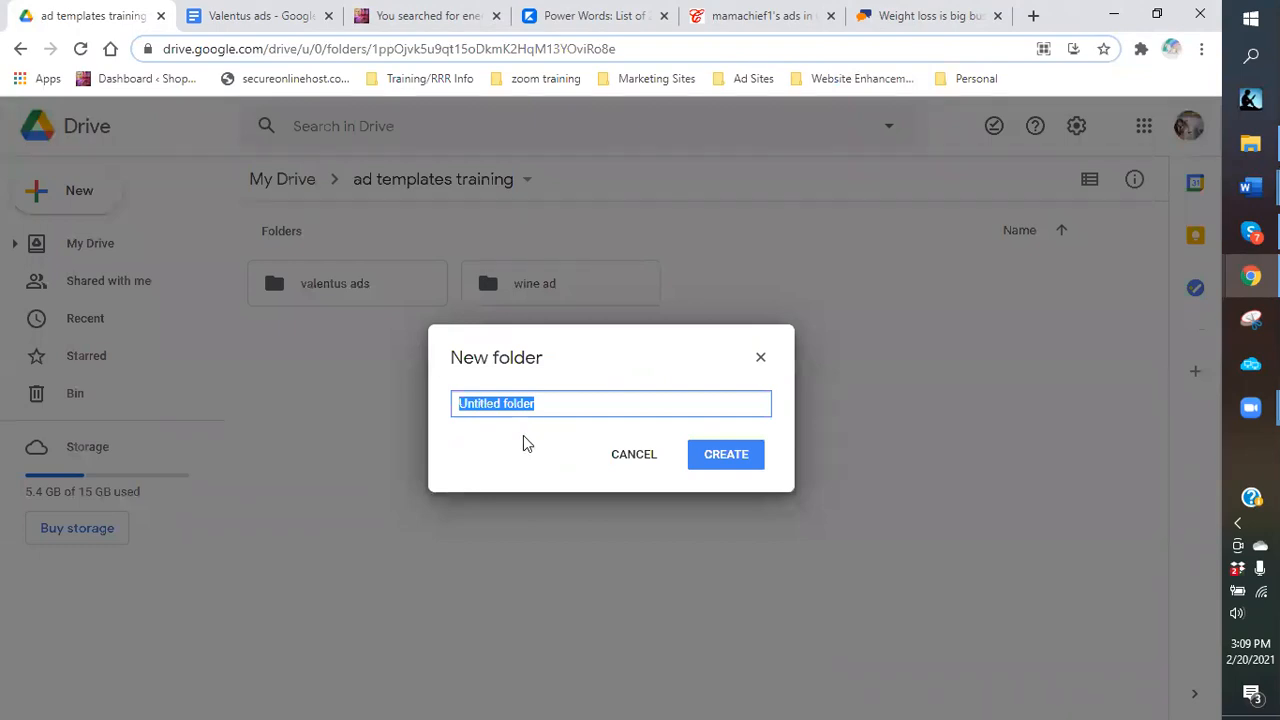
text(ve)
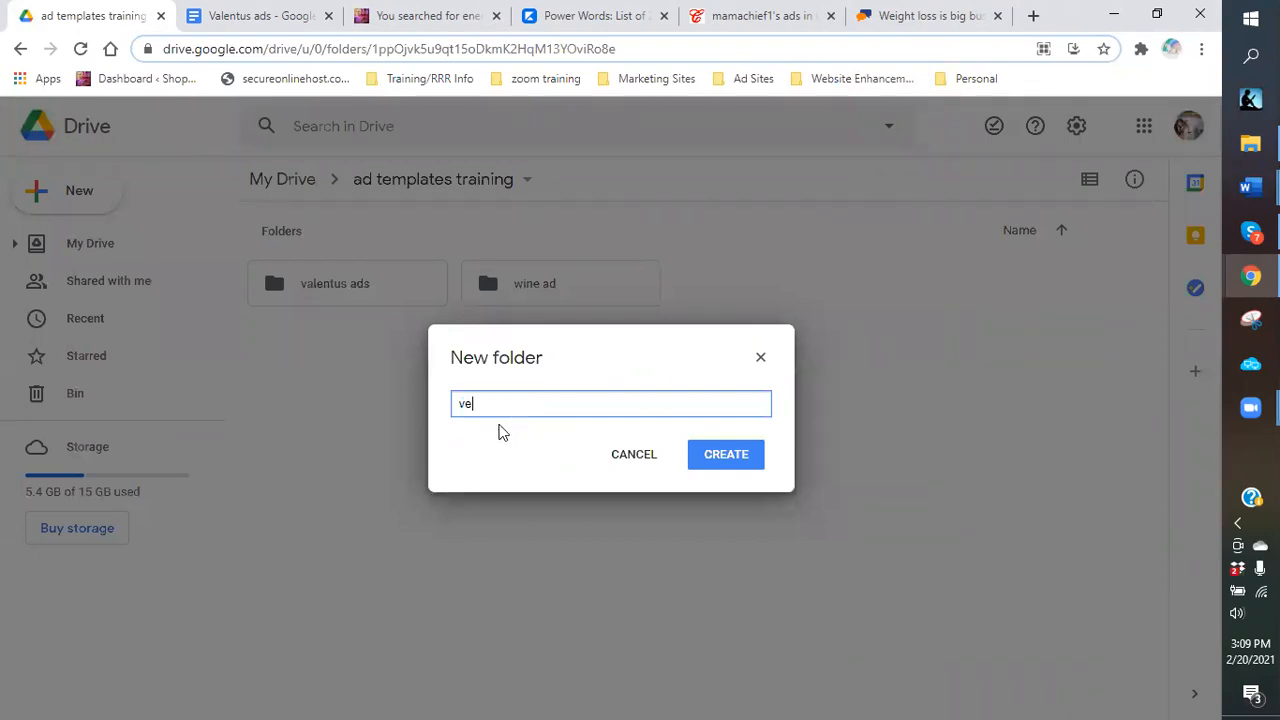
text(lovite)
key(BackSpace)
text(a)
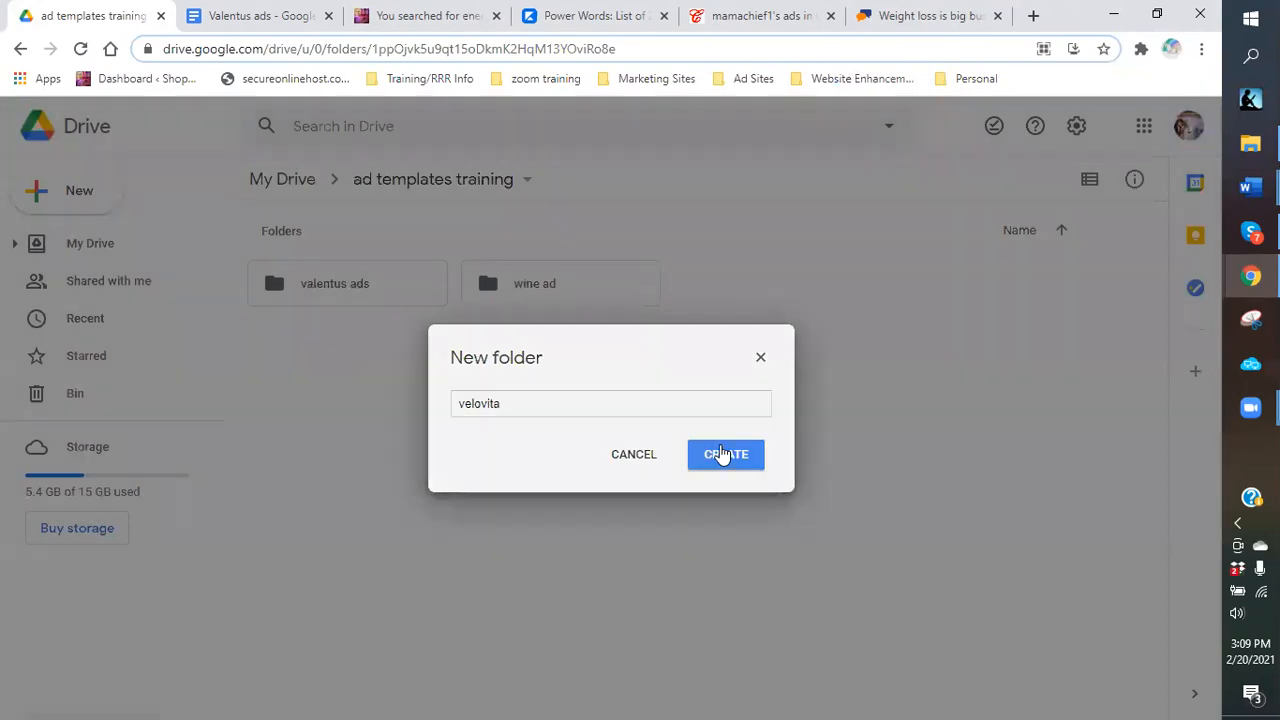
click(722, 454)
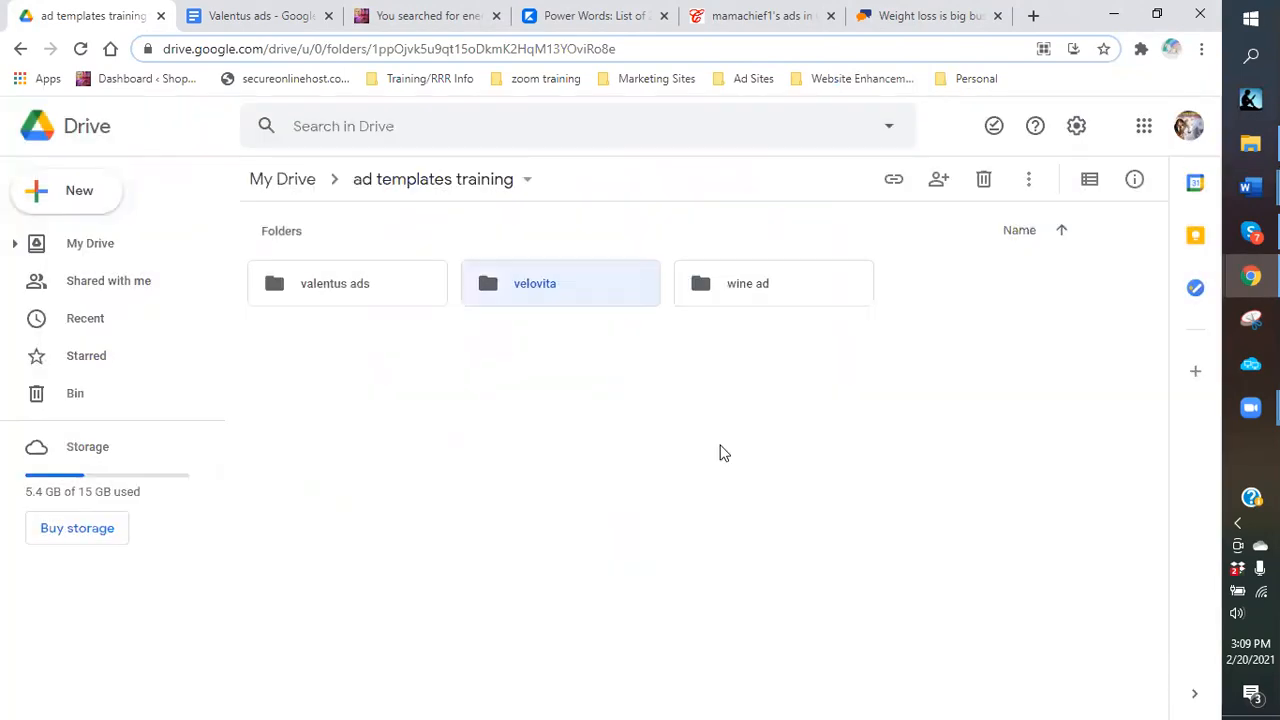
Open the velovita folder and start a new folder inside it.
double_click(530, 286)
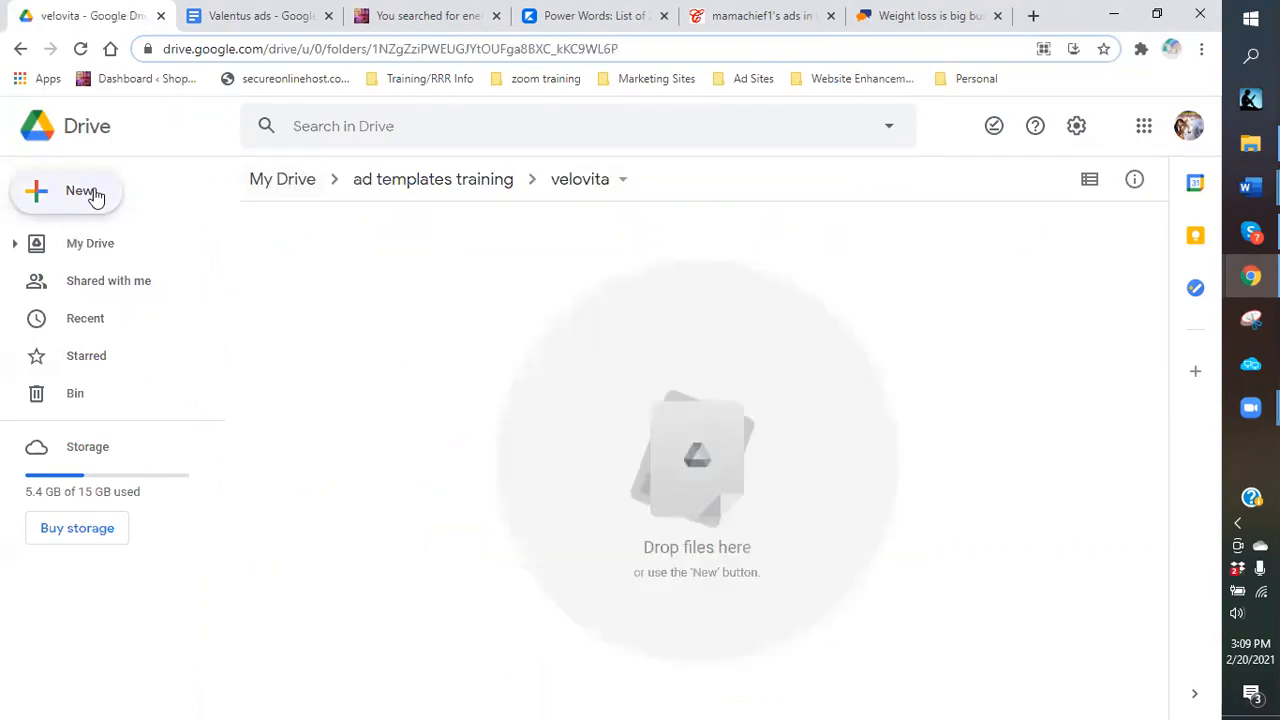
click(95, 197)
click(91, 206)
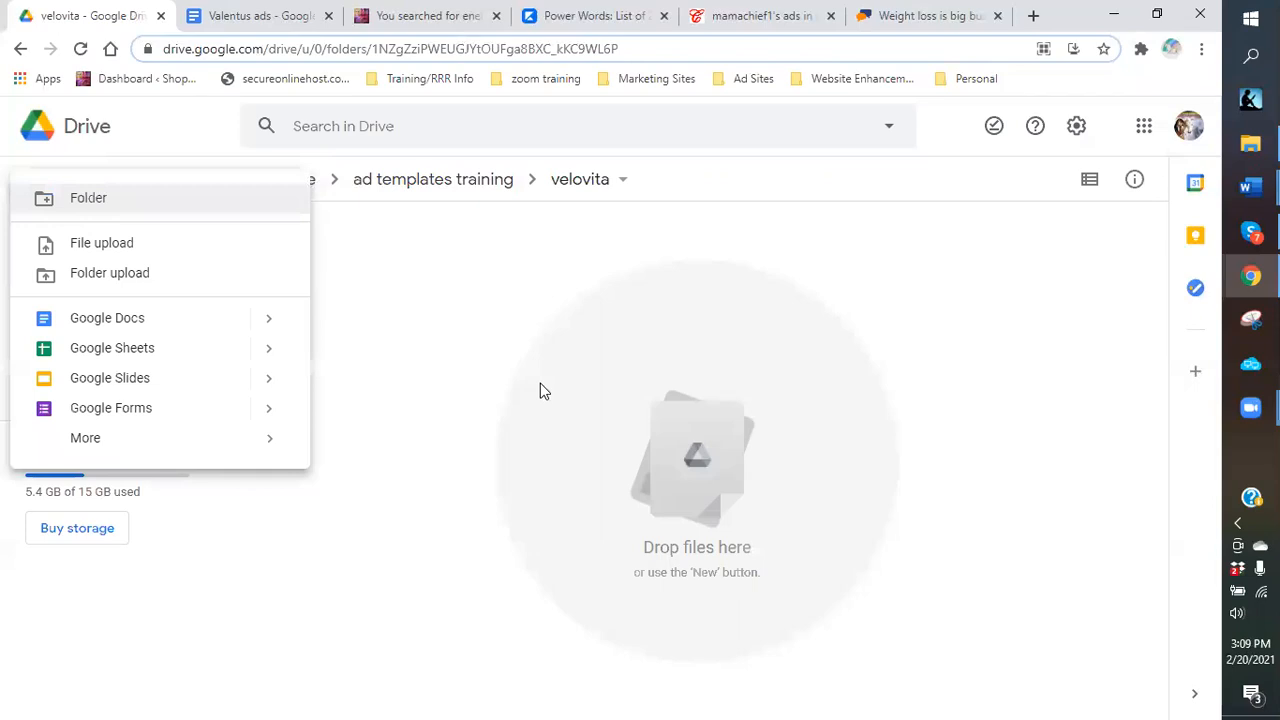
Name the new subfolder 'images', create it, and open it.
text(images)
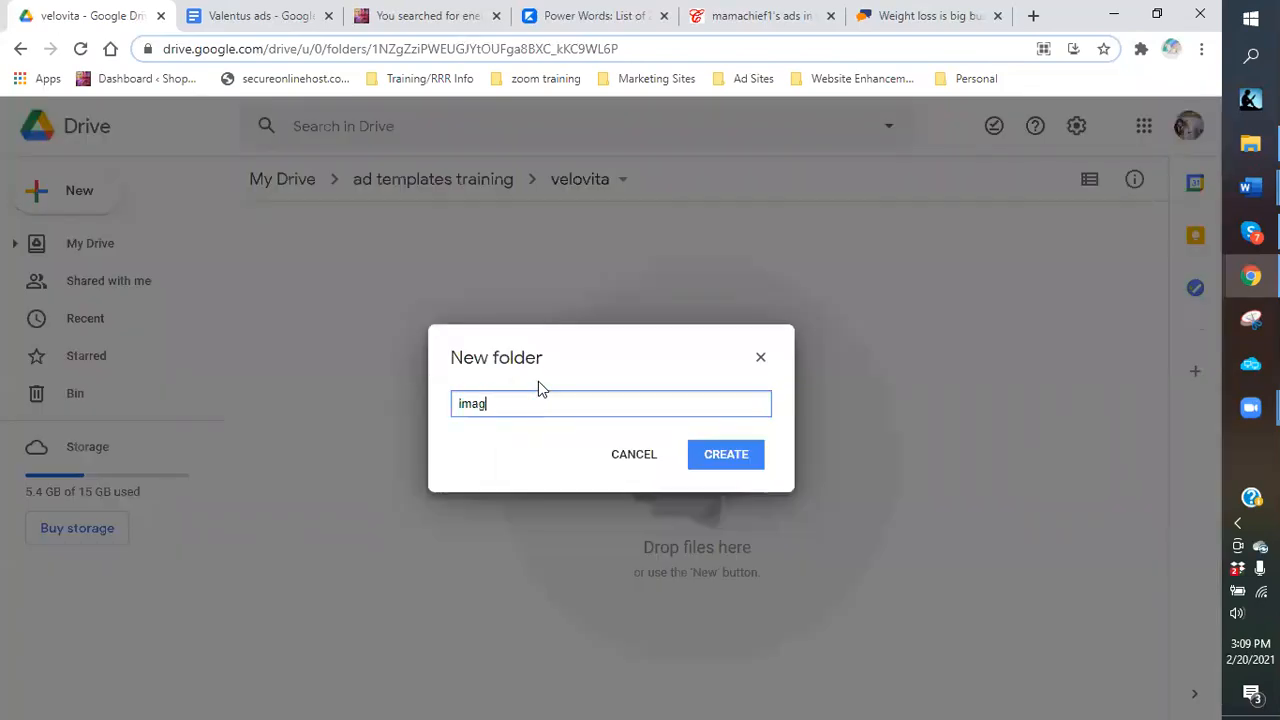
click(746, 462)
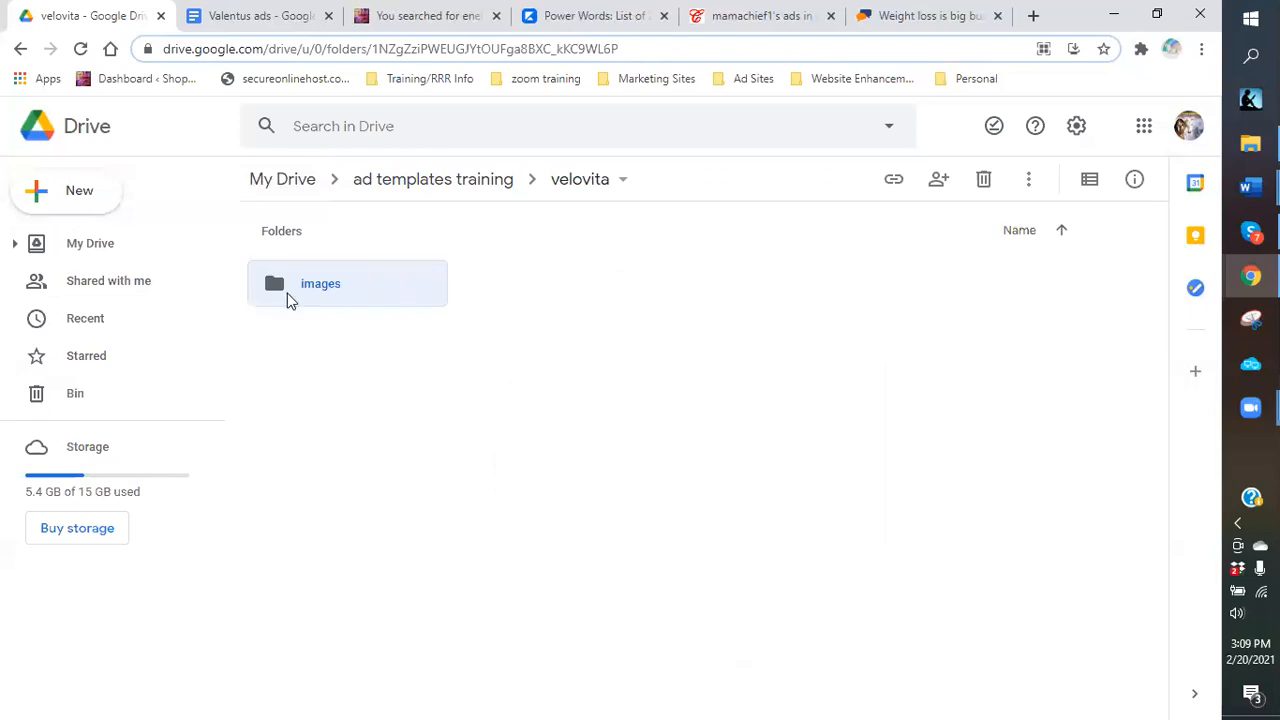
double_click(300, 284)
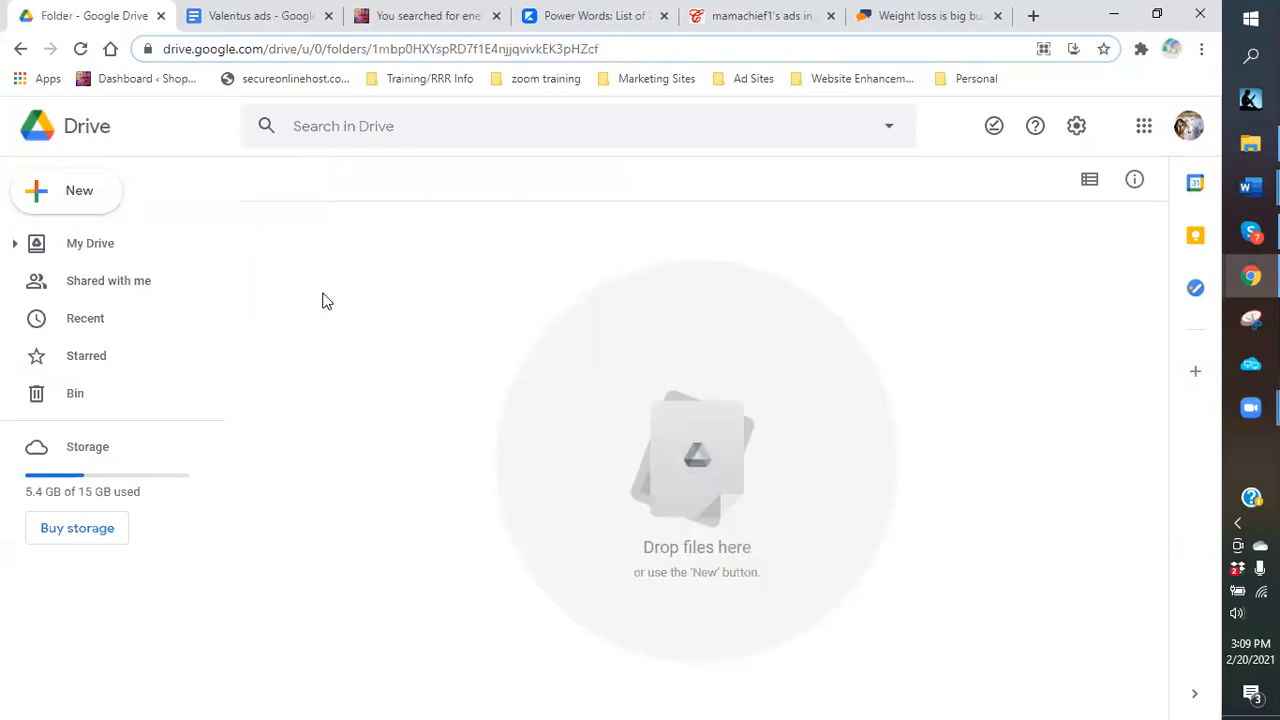
click(86, 196)
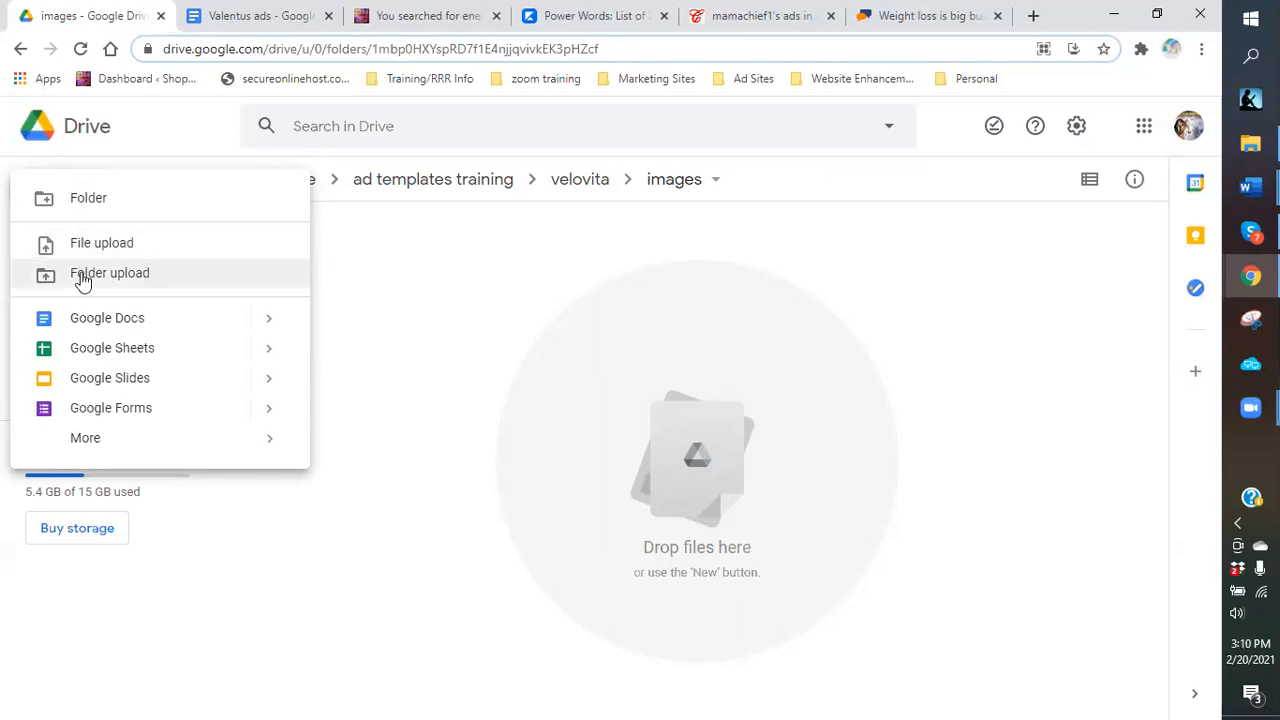
Start a folder upload and browse to logos > nootropics, checking the SLEEP AND WEIGHT LOSS folder.
click(84, 280)
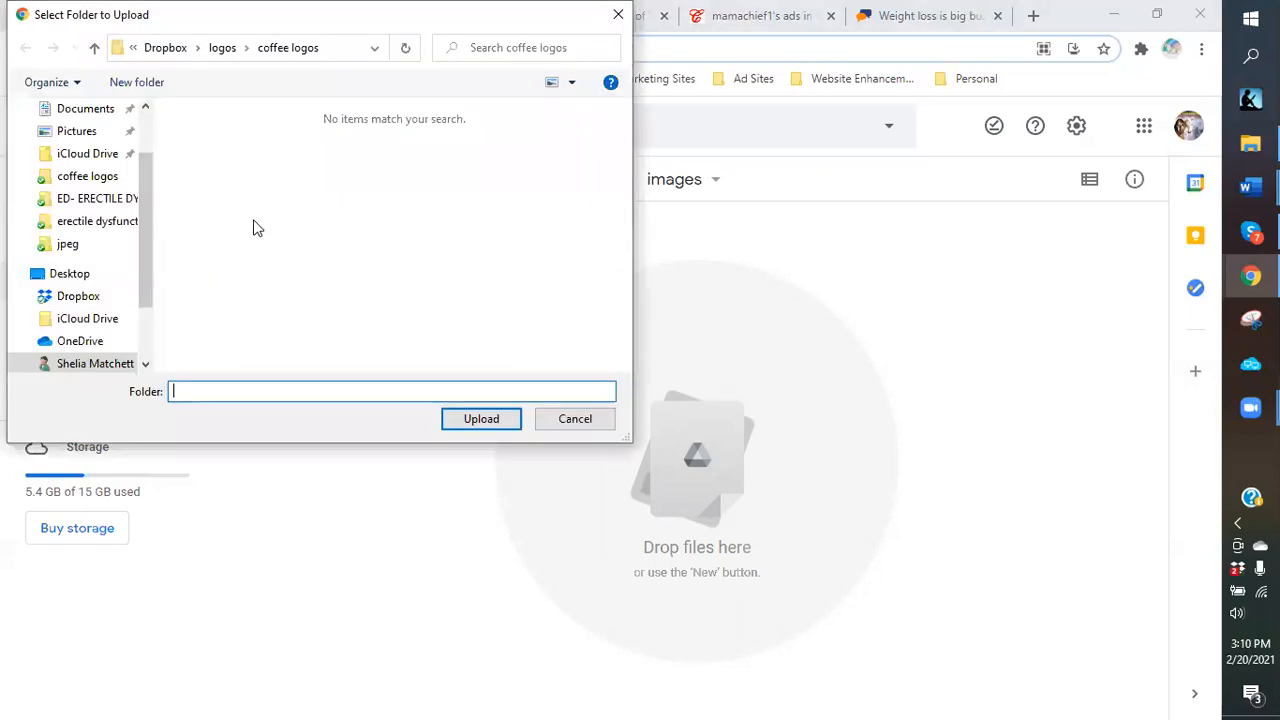
click(220, 52)
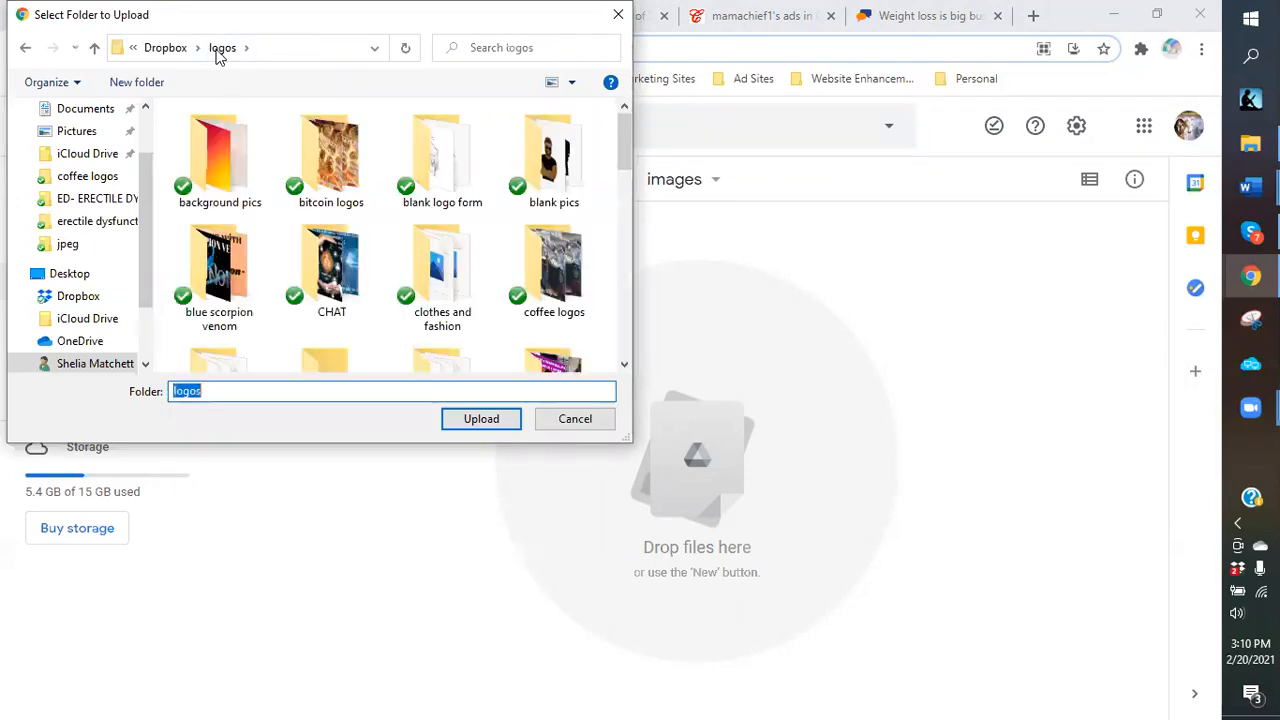
scroll(626, 291, down, 1)
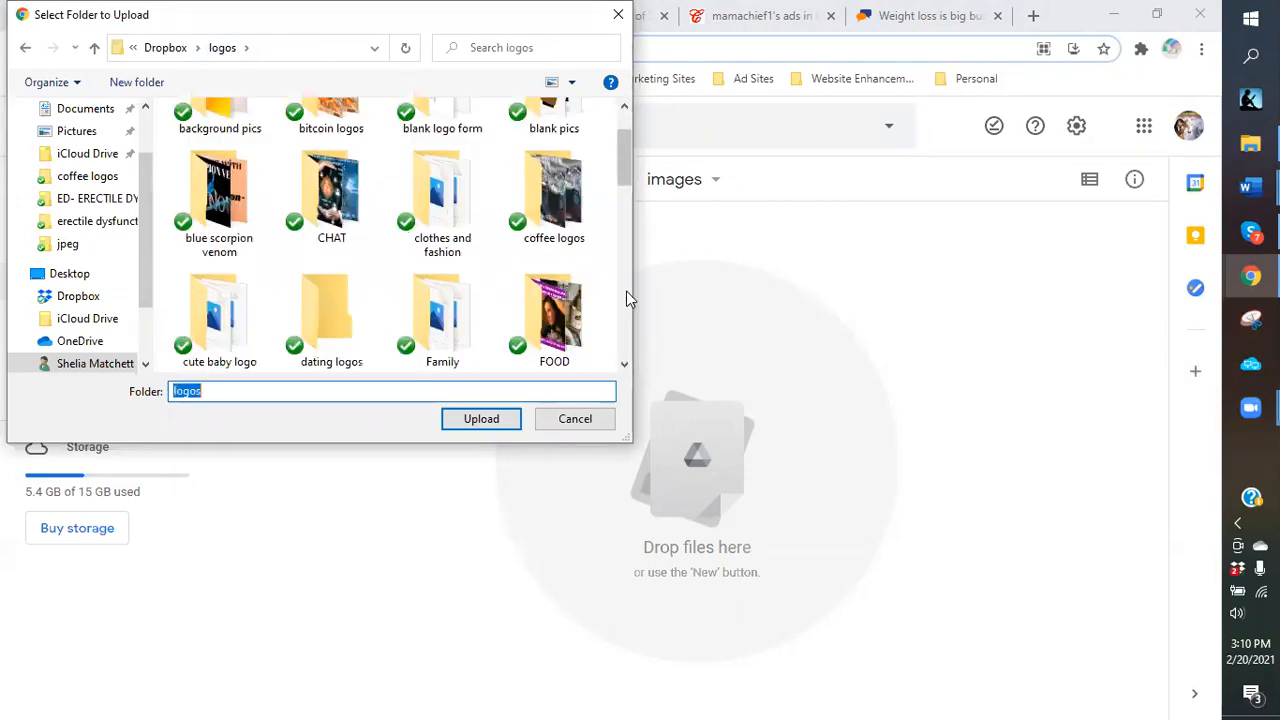
scroll(626, 291, down, 1)
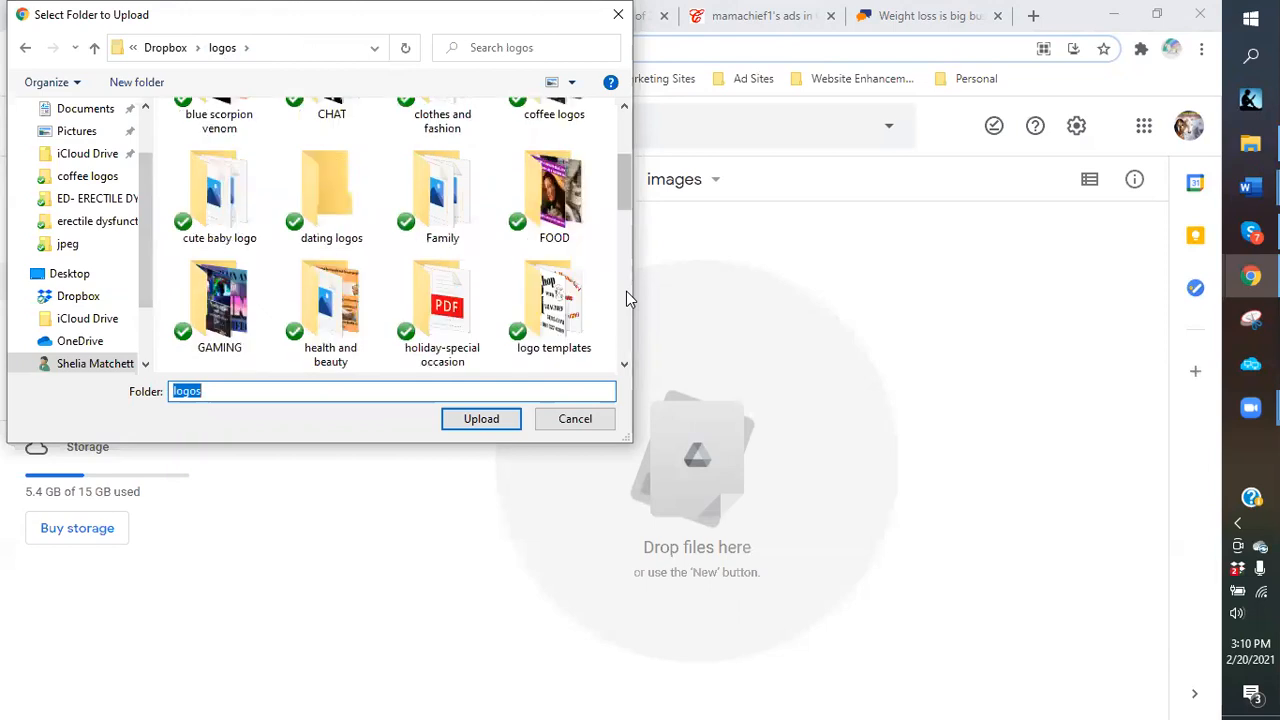
scroll(626, 291, down, 1)
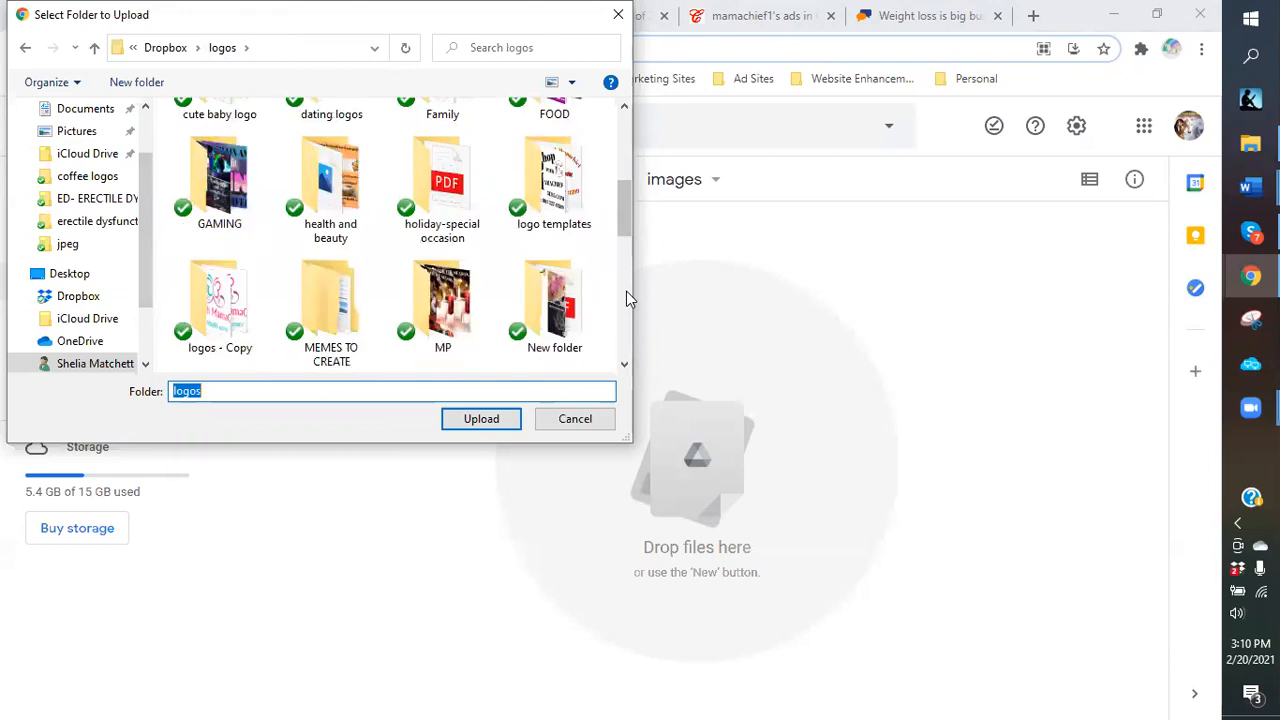
scroll(626, 291, down, 1)
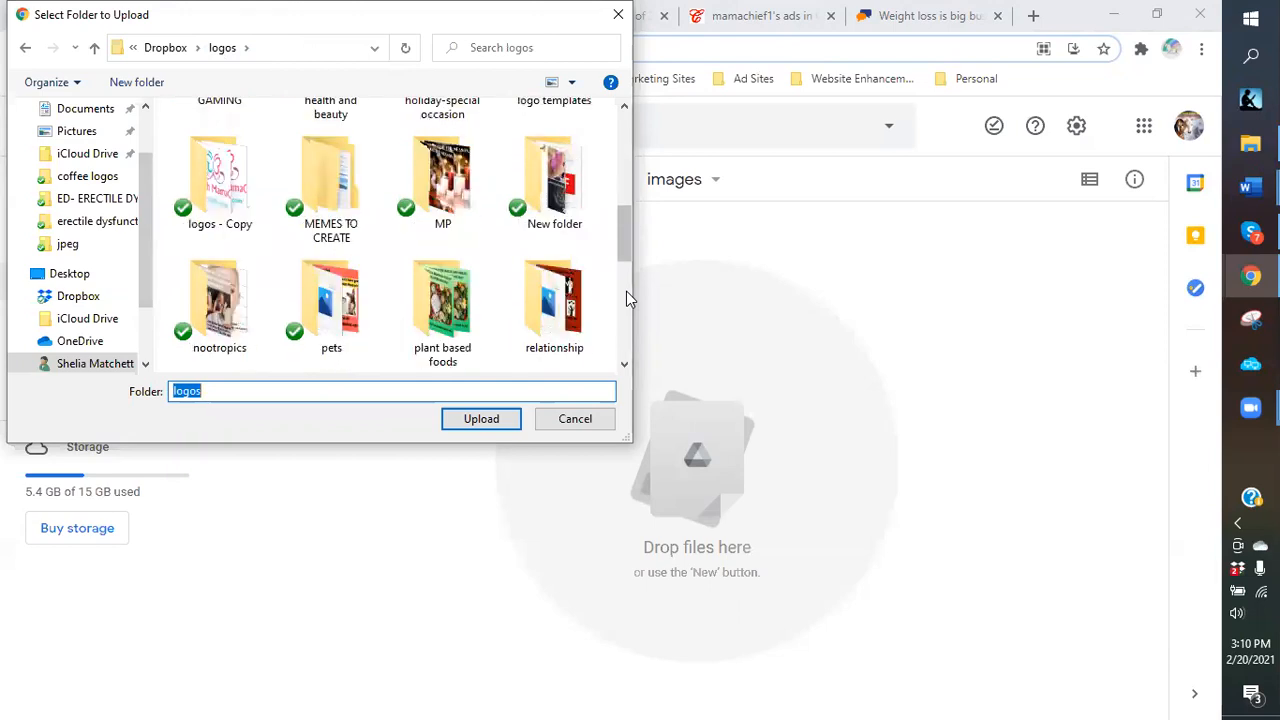
double_click(200, 305)
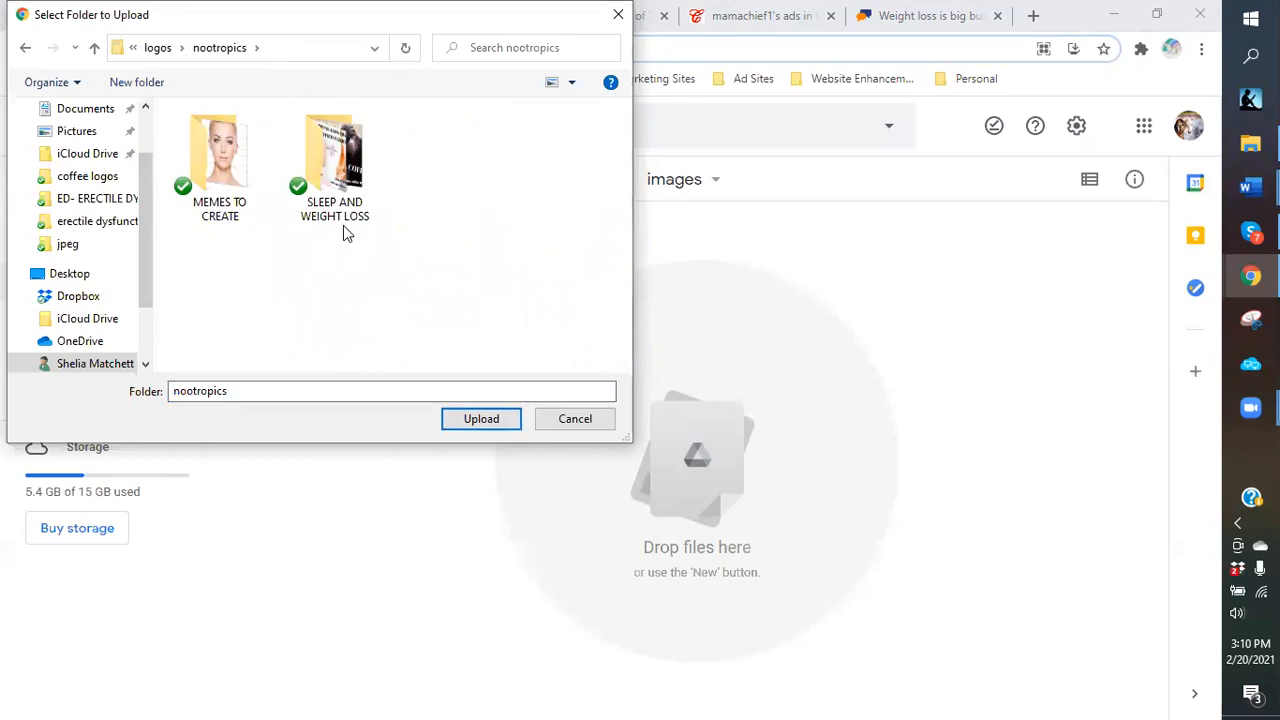
double_click(315, 165)
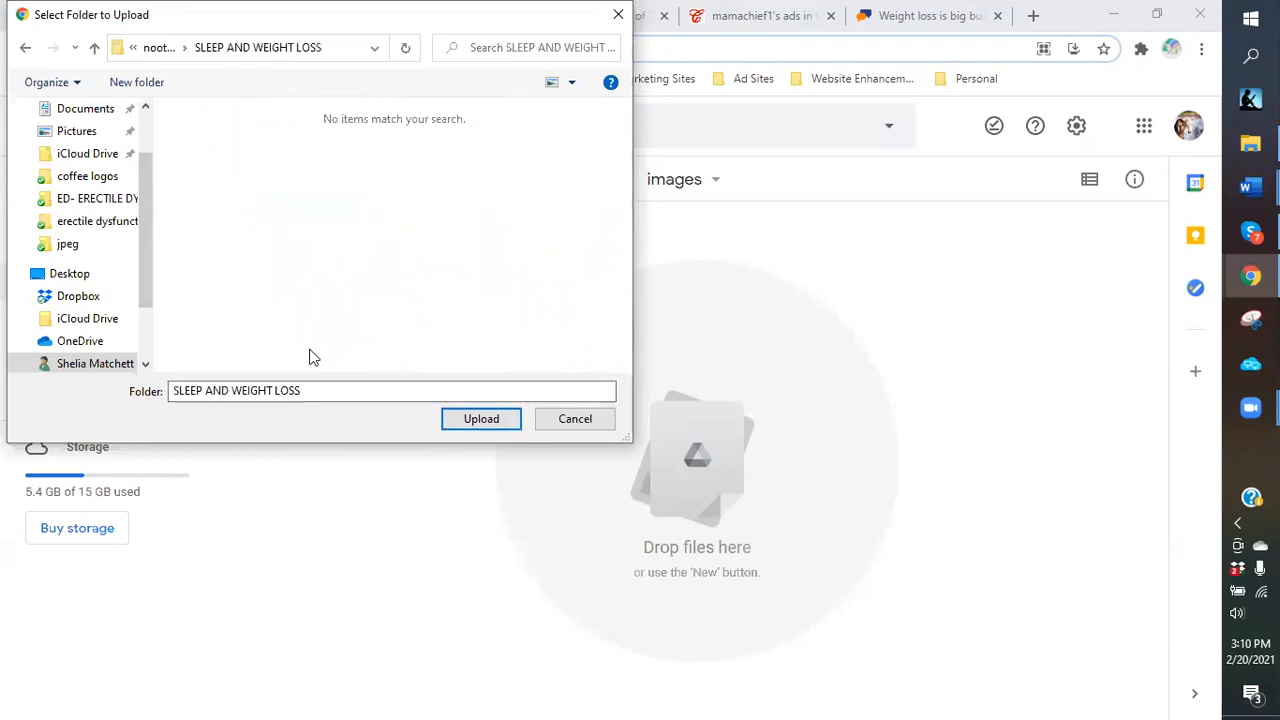
click(25, 50)
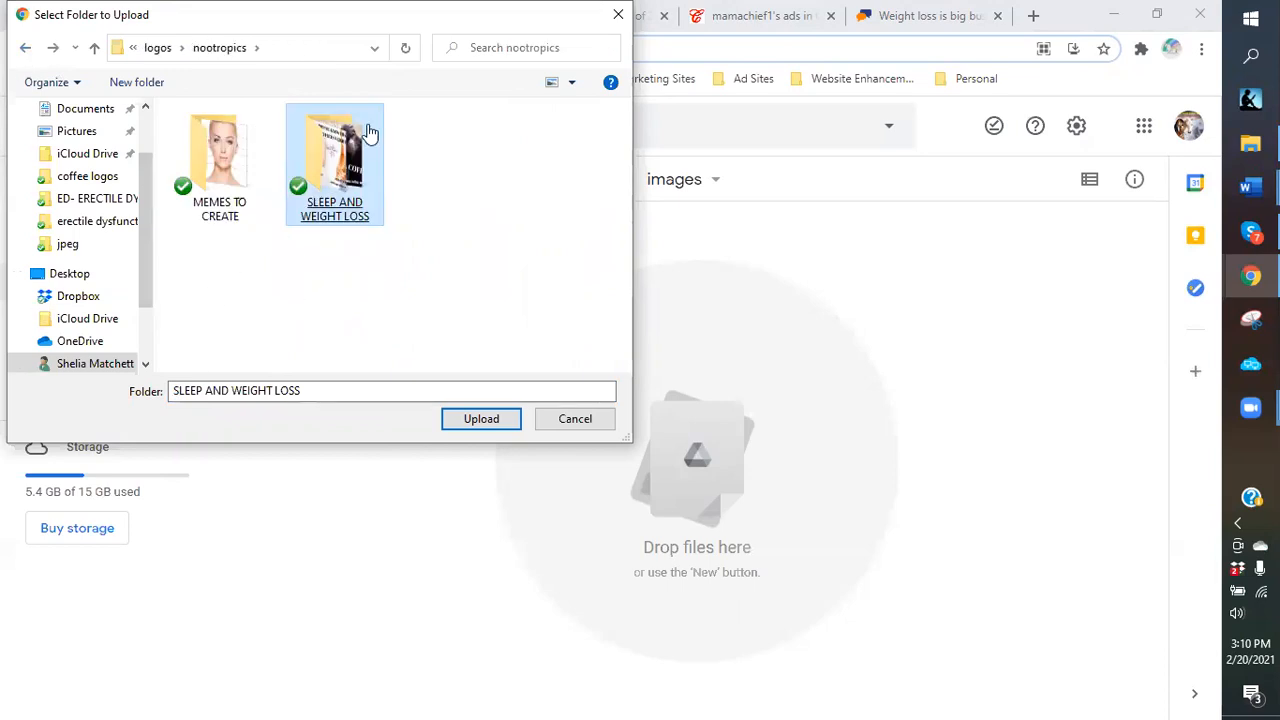
Upload the SLEEP AND WEIGHT LOSS folder's 2 files, view it, then return to images.
click(482, 420)
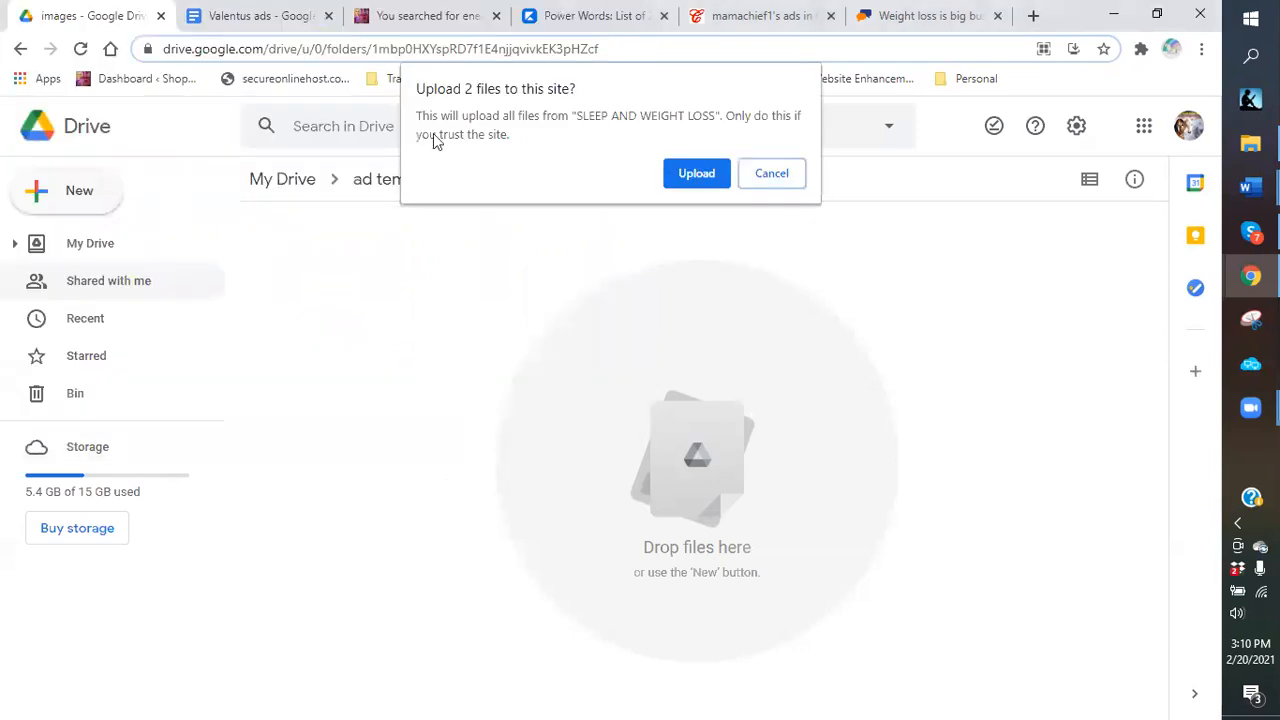
click(684, 176)
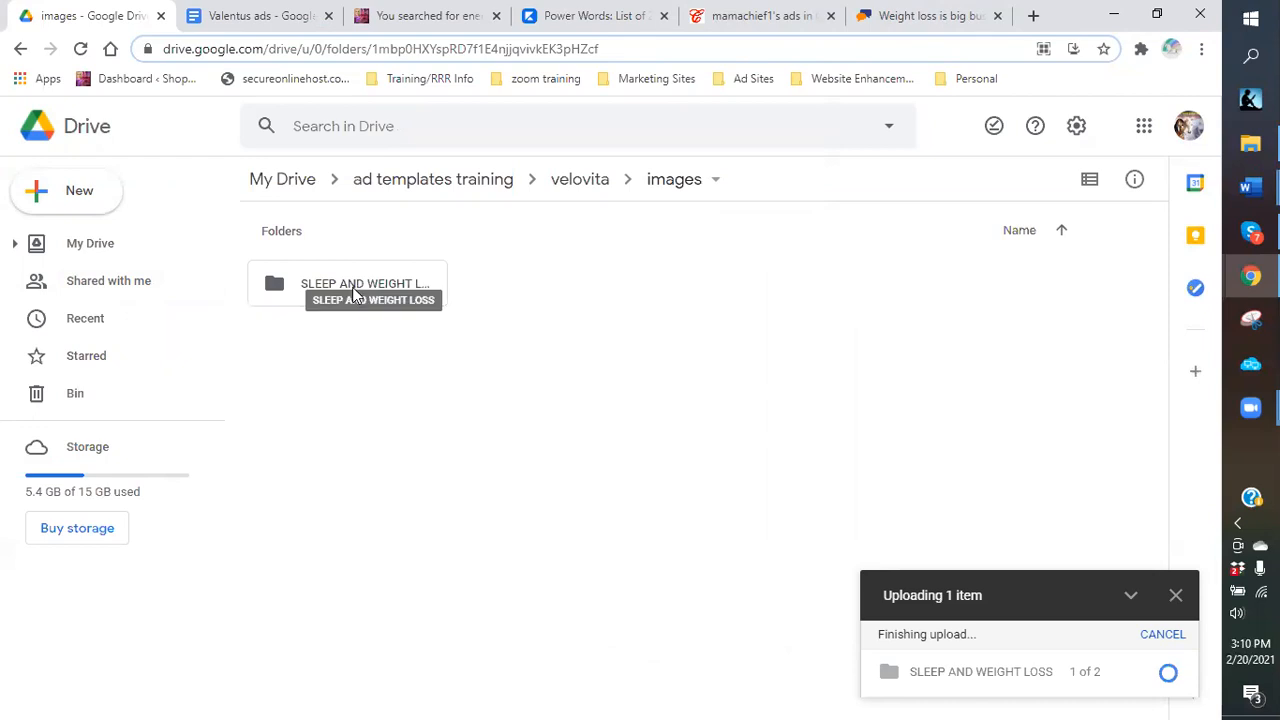
click(352, 290)
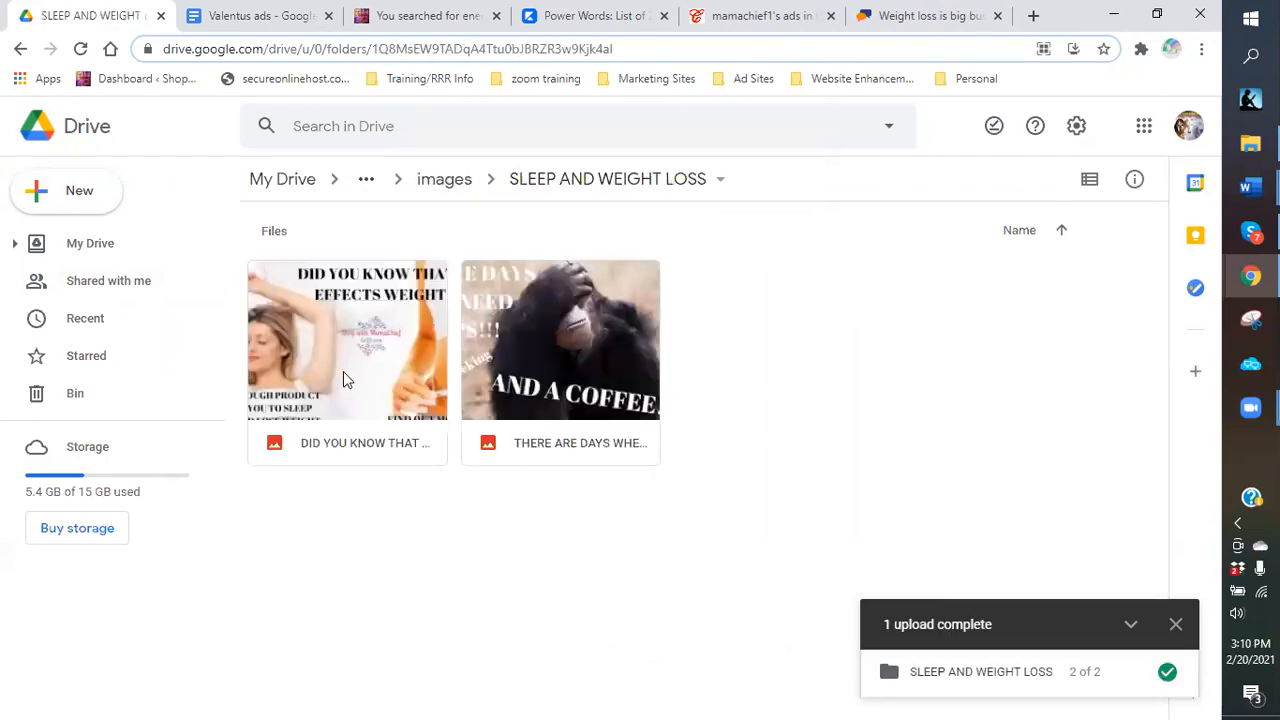
click(450, 182)
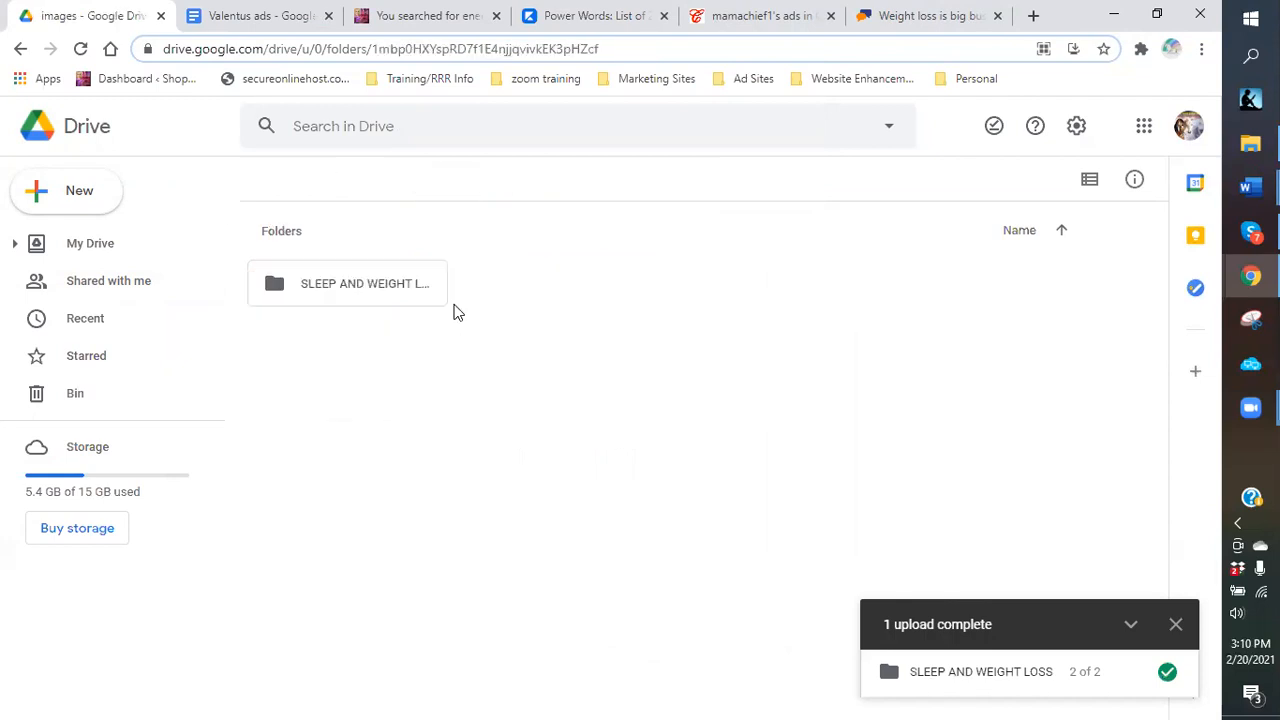
Start another folder upload and browse back to logos, previewing the nootropics folder's contents.
click(78, 197)
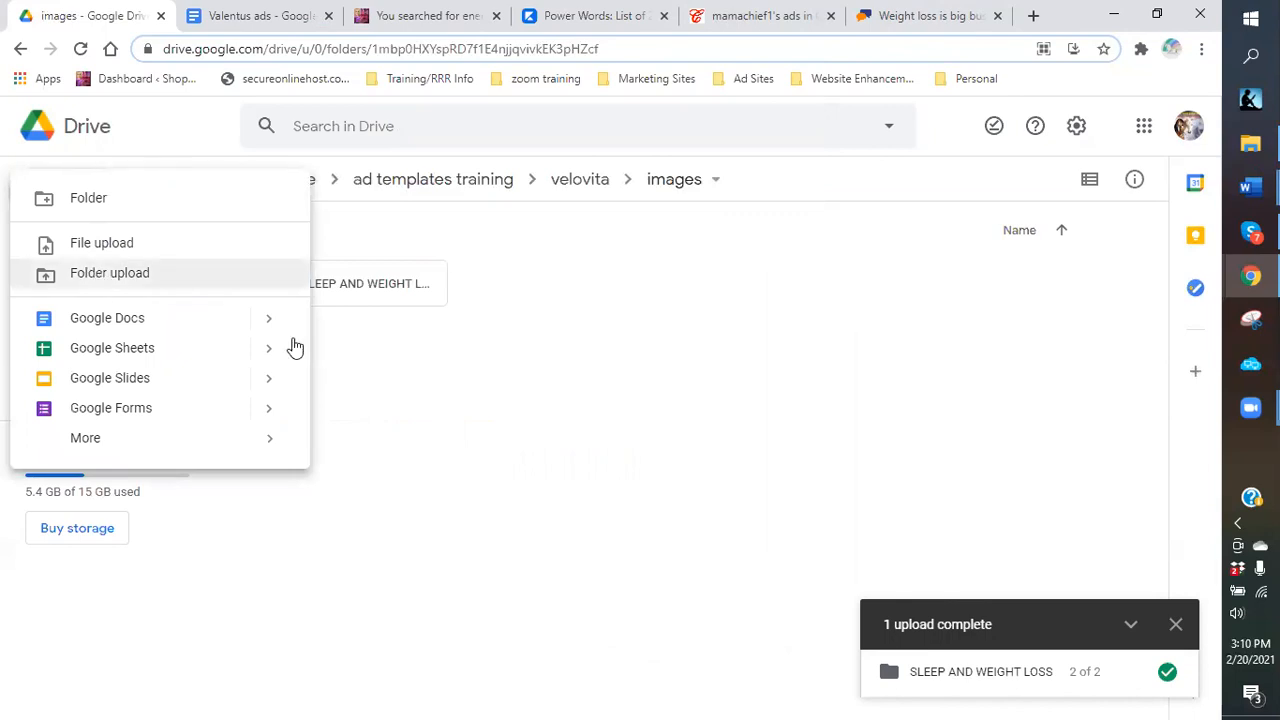
click(577, 441)
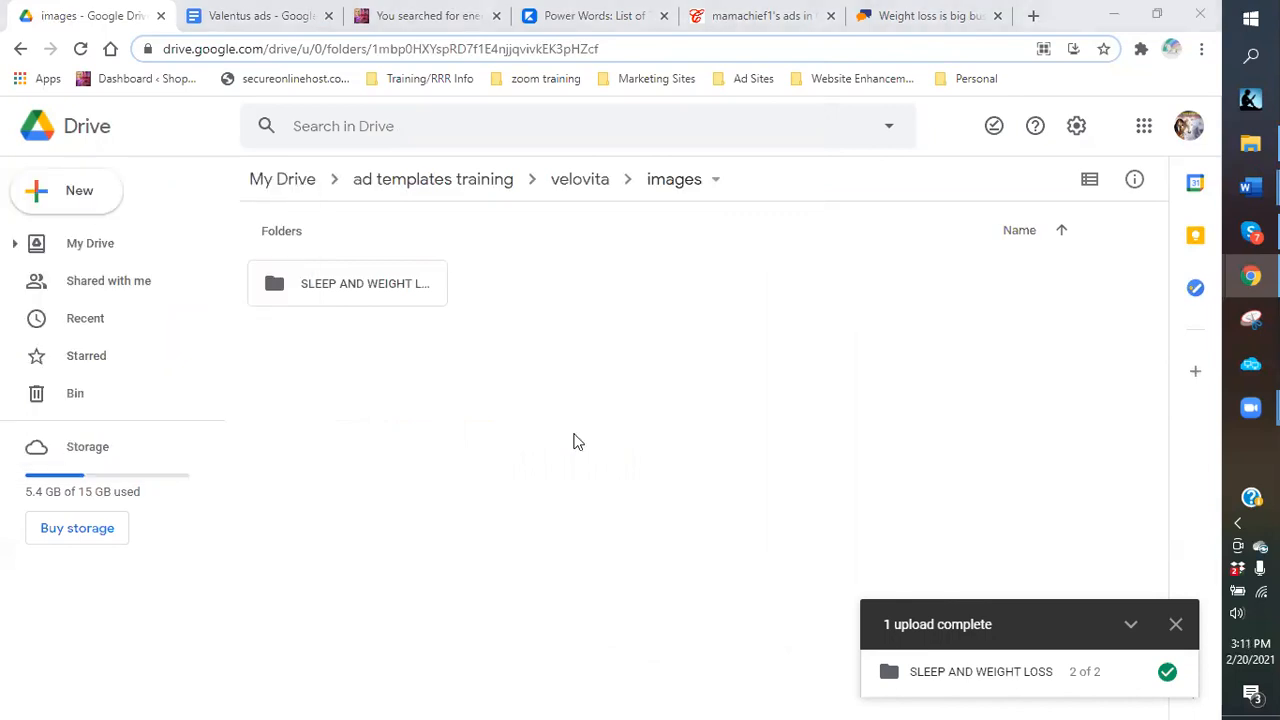
click(152, 50)
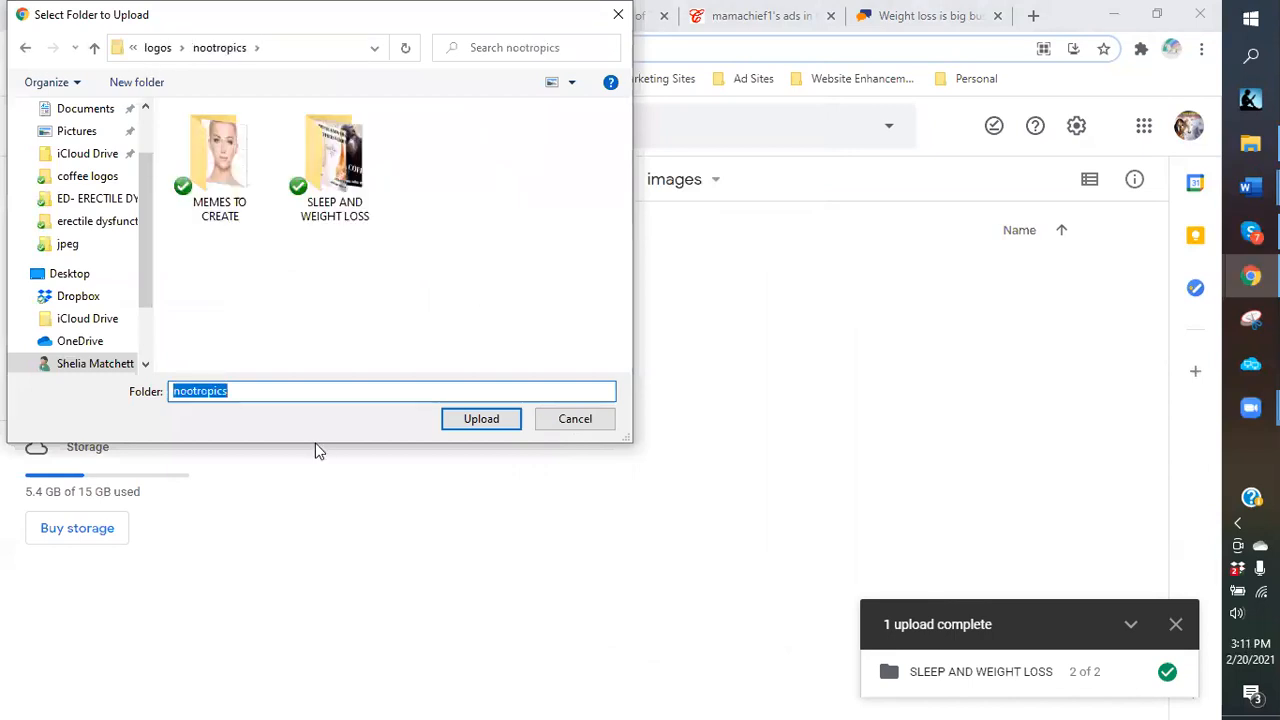
click(152, 50)
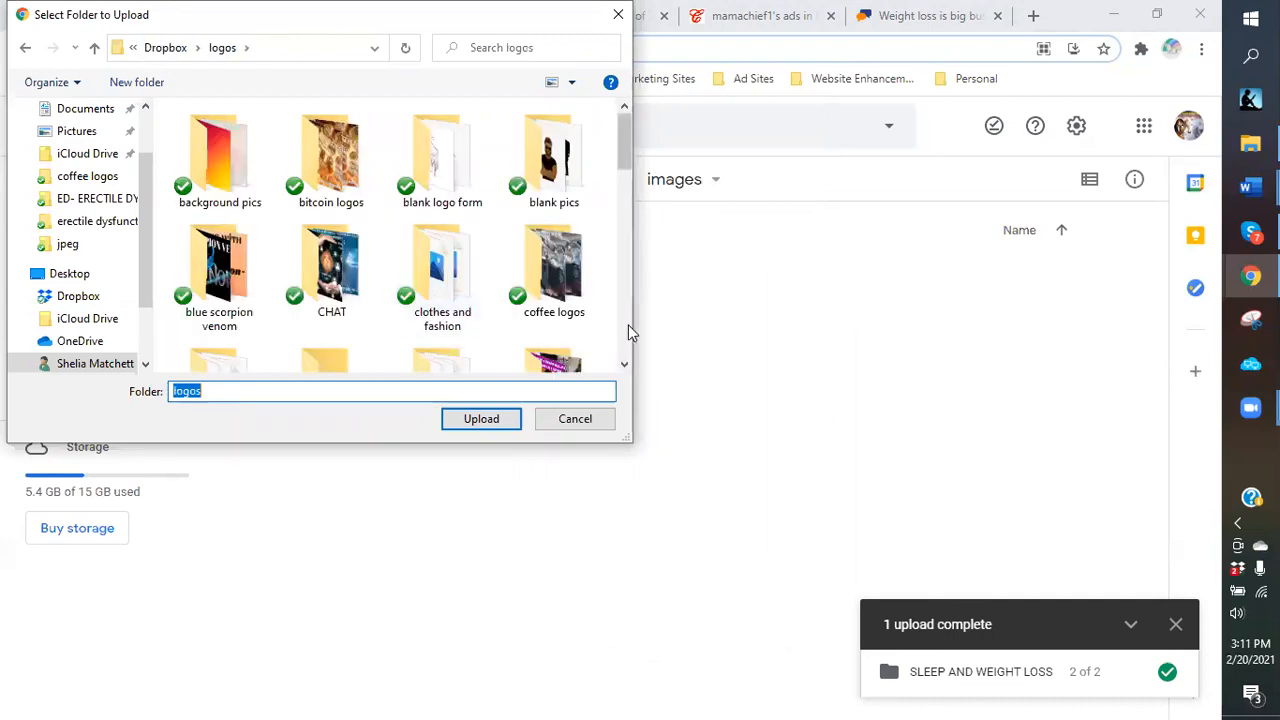
scroll(628, 324, down, 2)
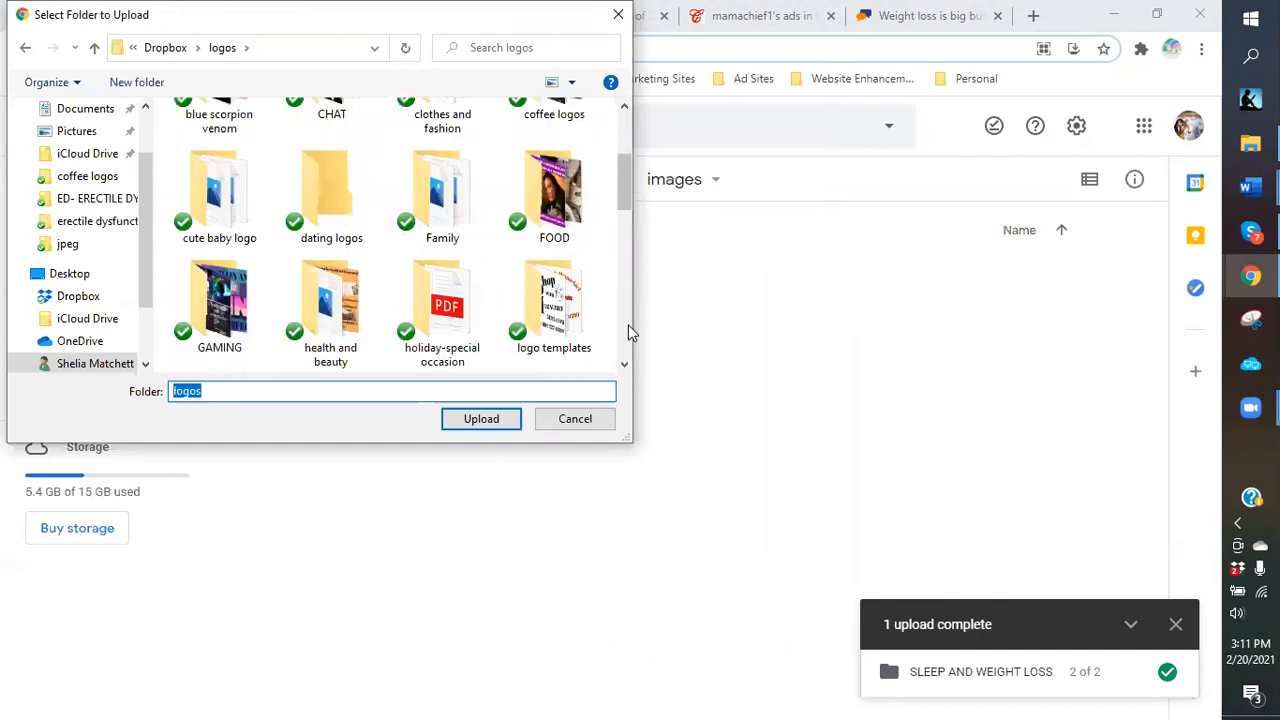
scroll(628, 324, down, 2)
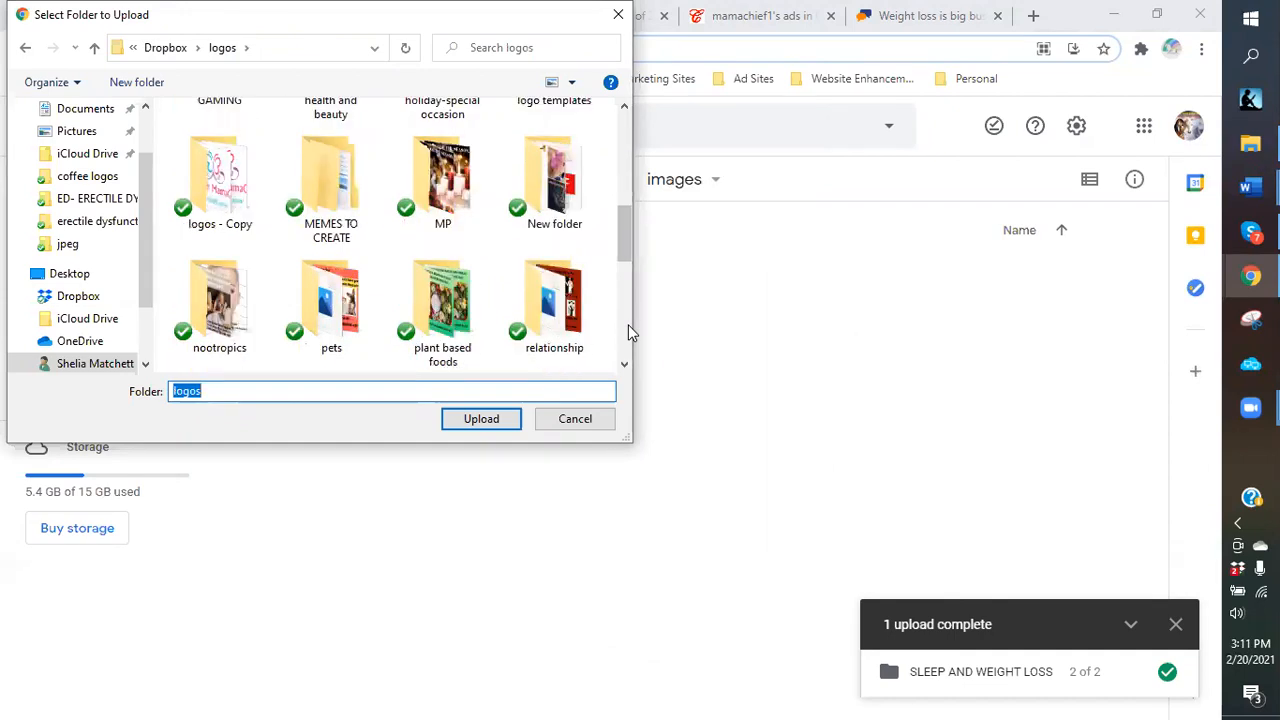
click(203, 314)
double_click(266, 310)
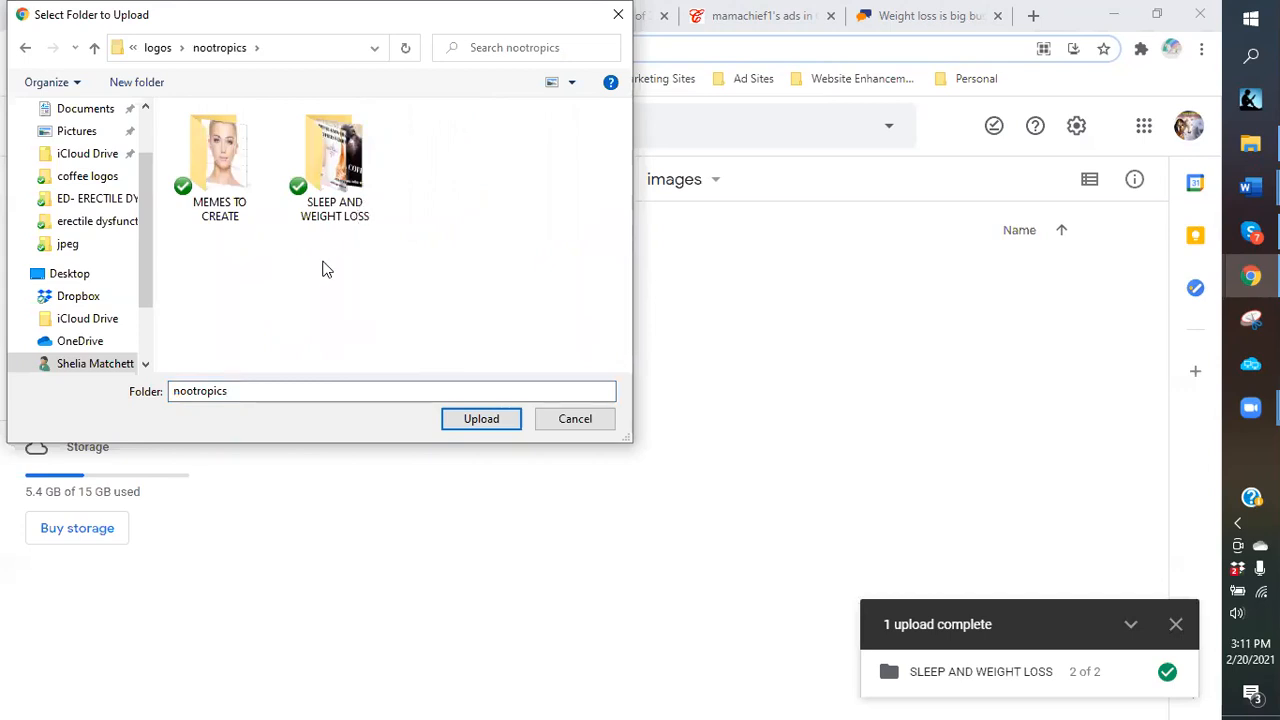
click(155, 49)
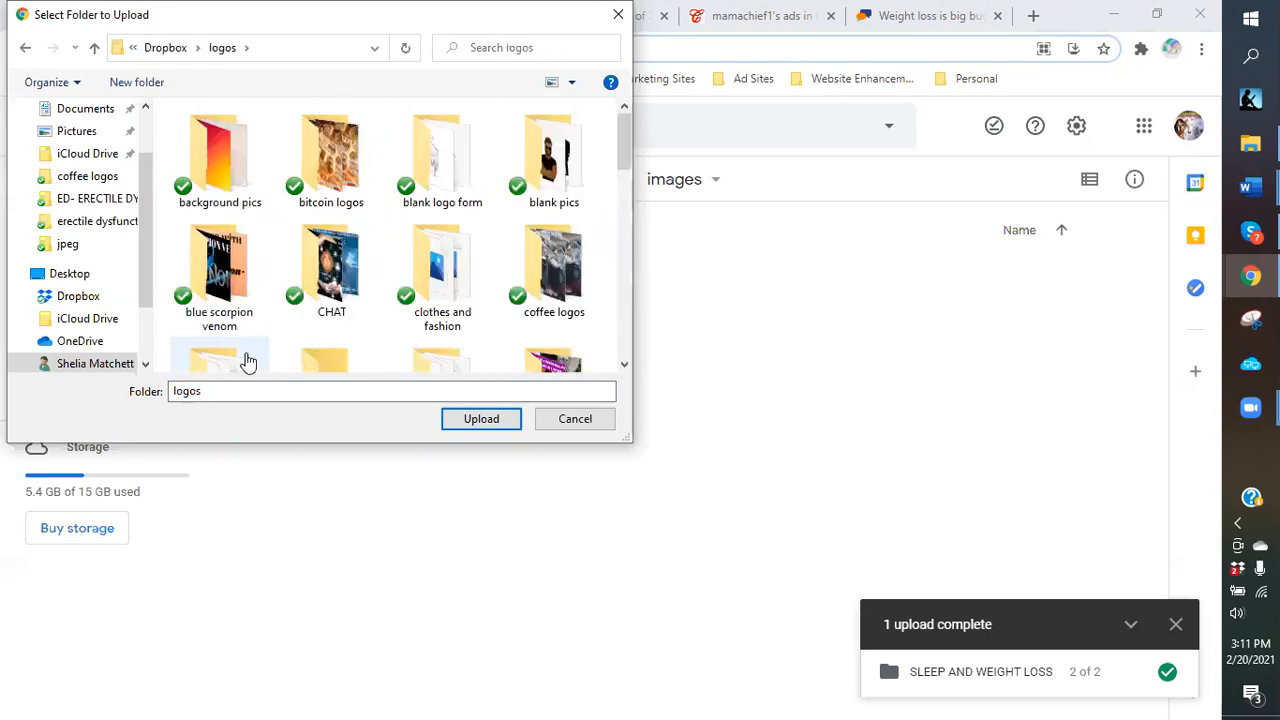
Upload the nootropics folder and confirm sending all its files.
key(g)
scroll(202, 360, down, 1)
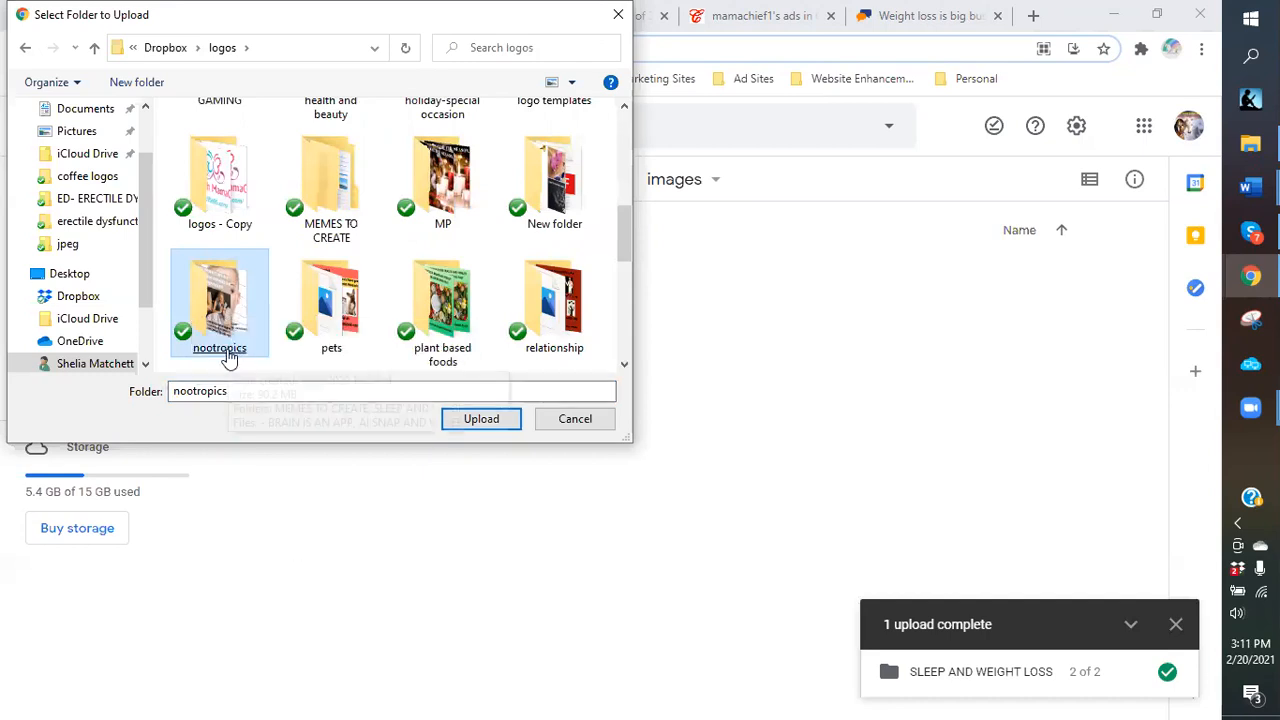
click(491, 422)
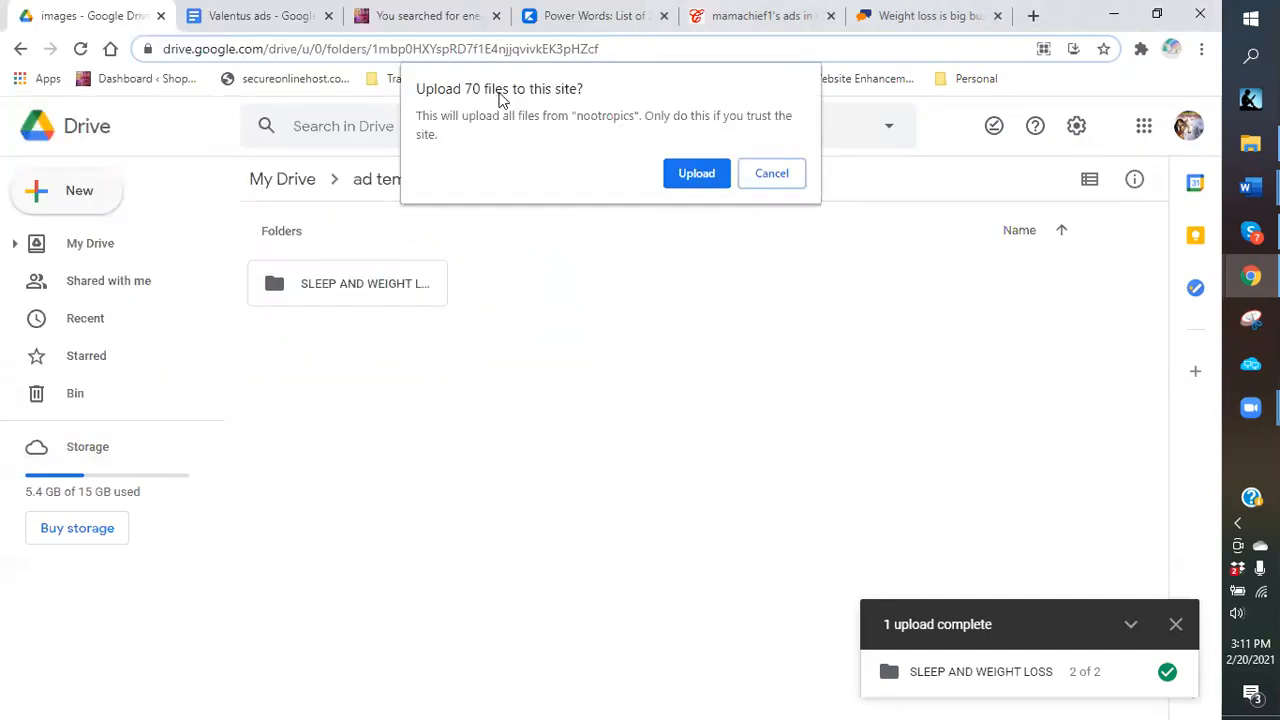
click(681, 181)
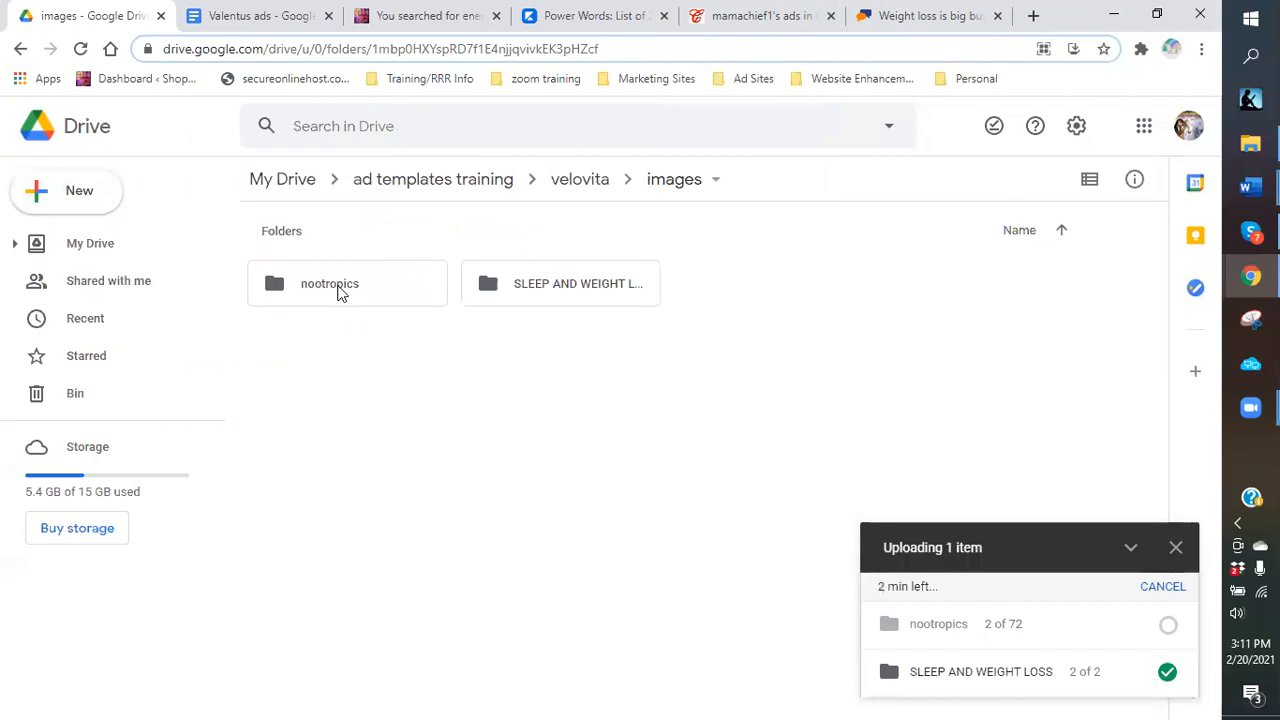
Open the uploaded nootropics folder and browse its images, keeping the 72-file upload running.
click(338, 290)
double_click(338, 290)
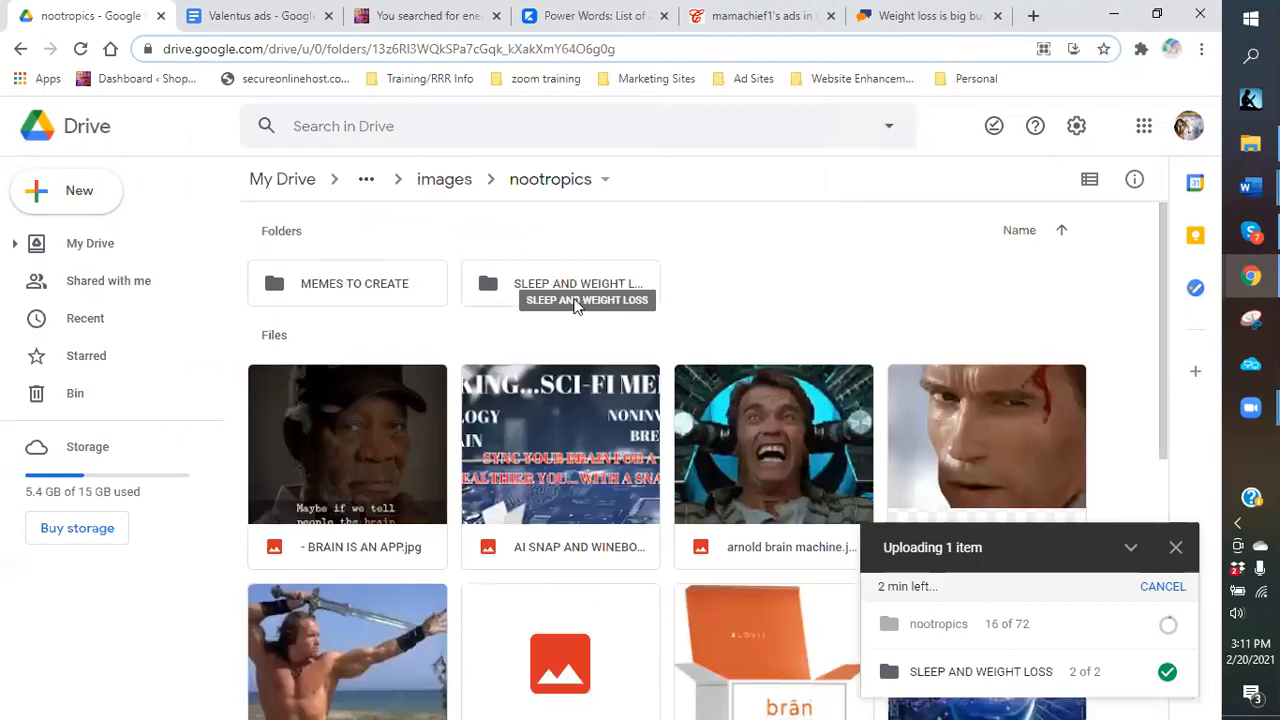
scroll(511, 334, down, 2)
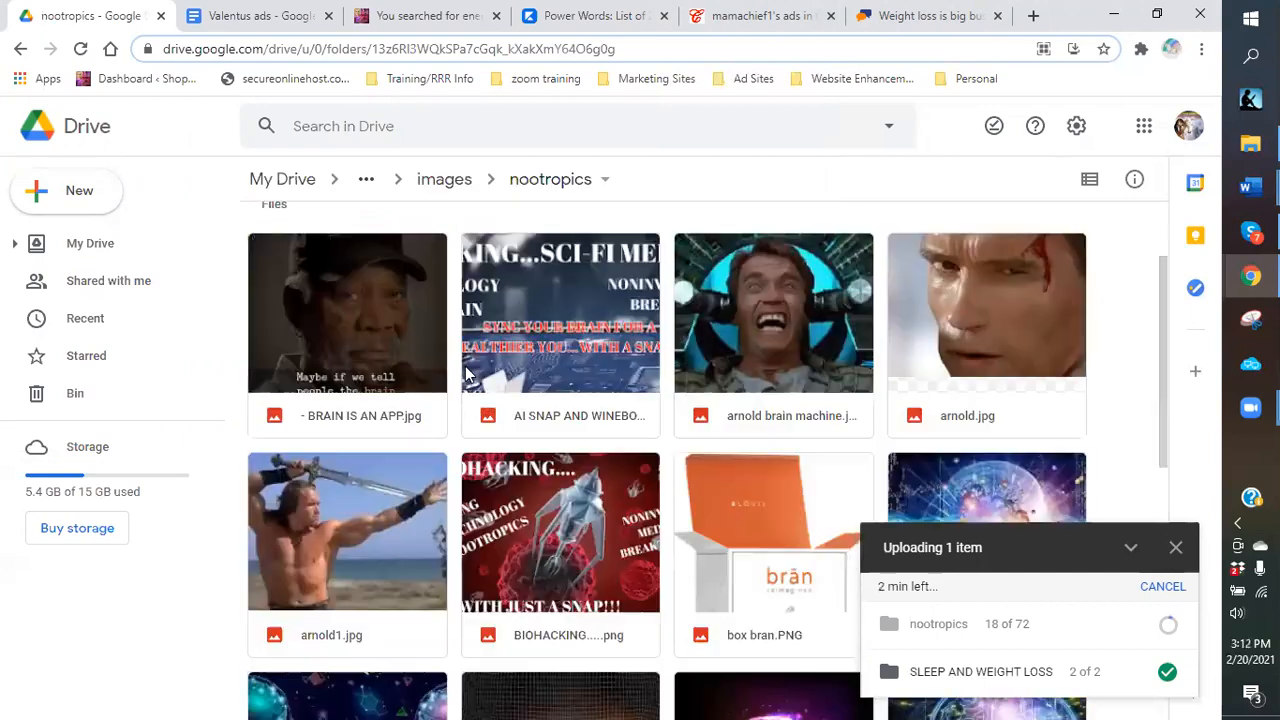
scroll(750, 590, down, 1)
scroll(1020, 572, down, 1)
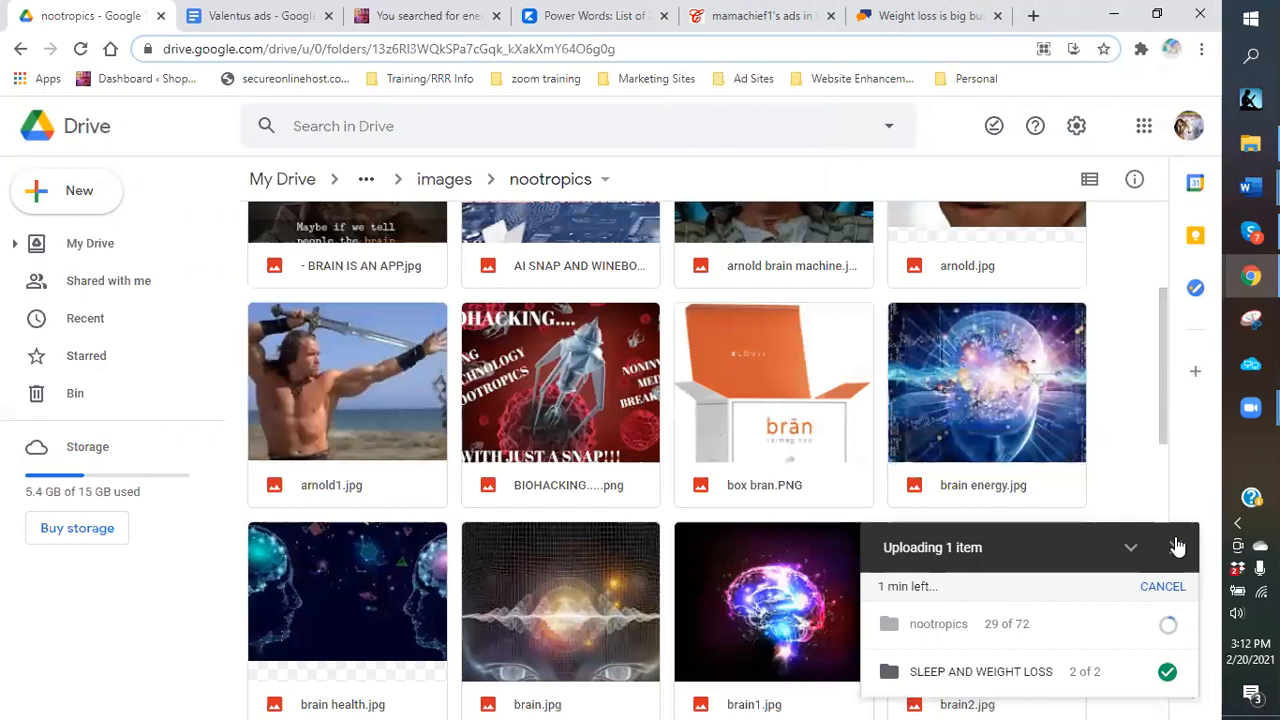
click(1176, 547)
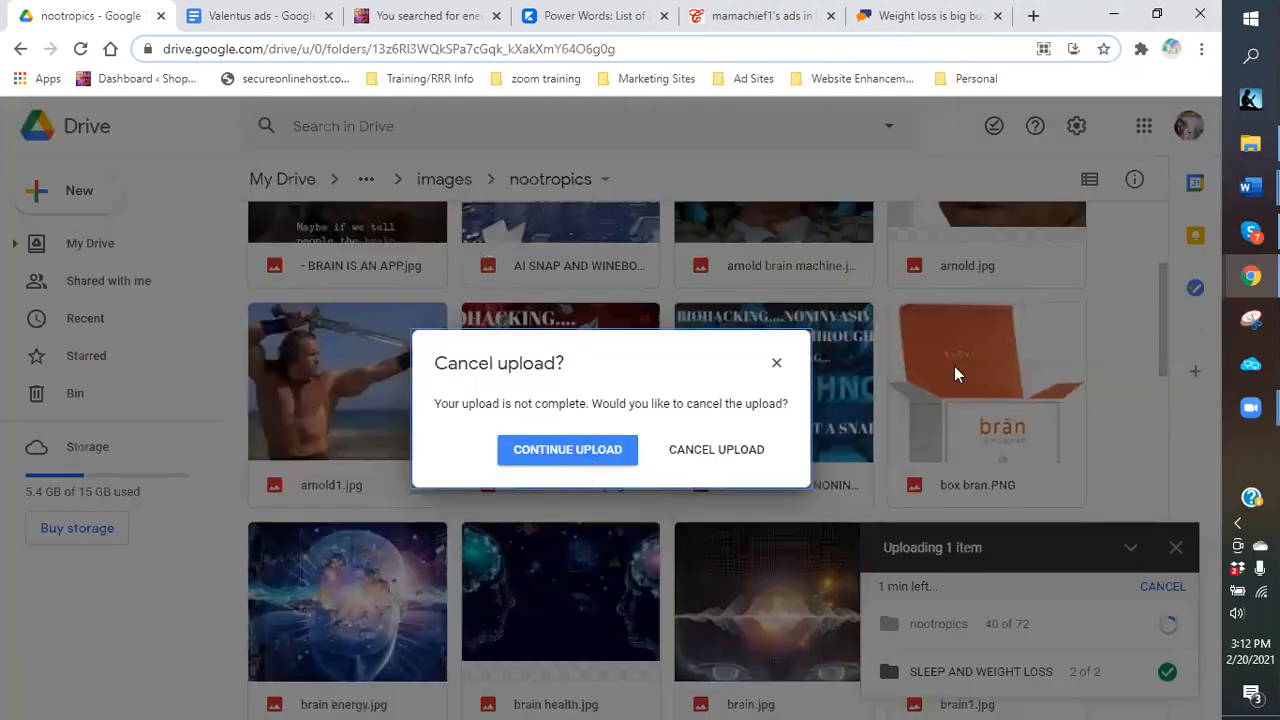
click(776, 362)
scroll(628, 457, down, 1)
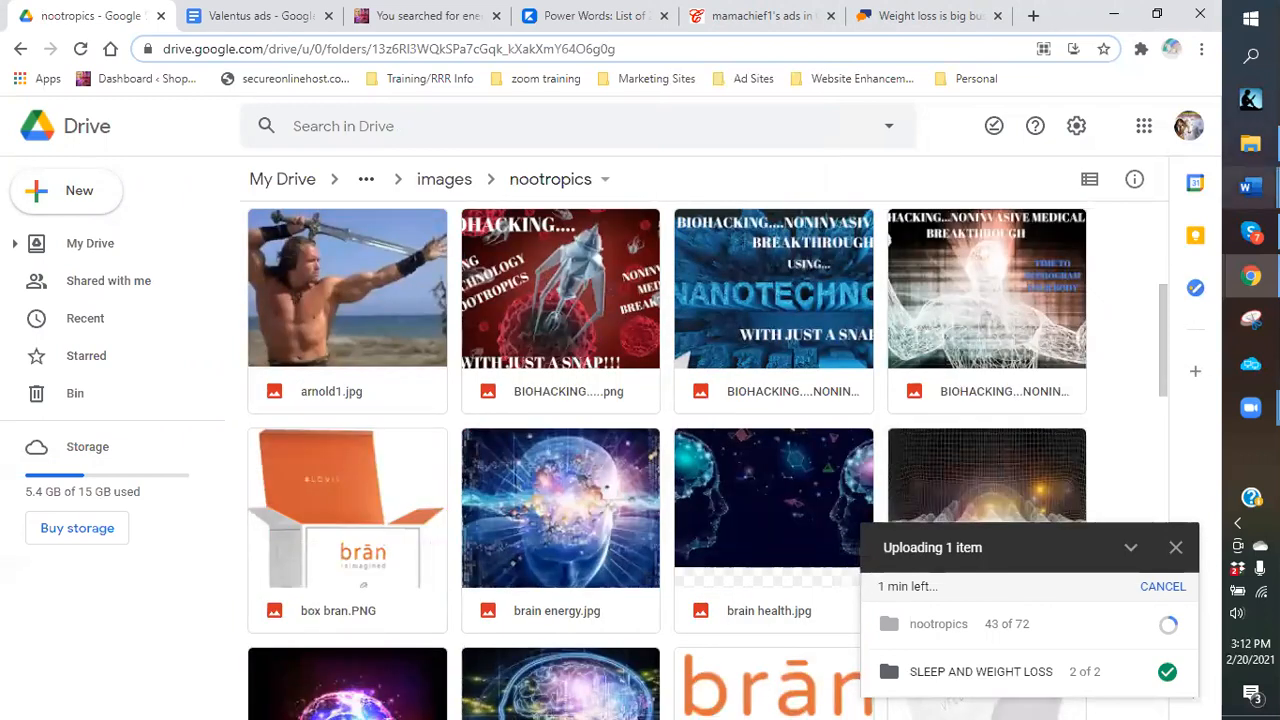
mouse_move(1250, 143)
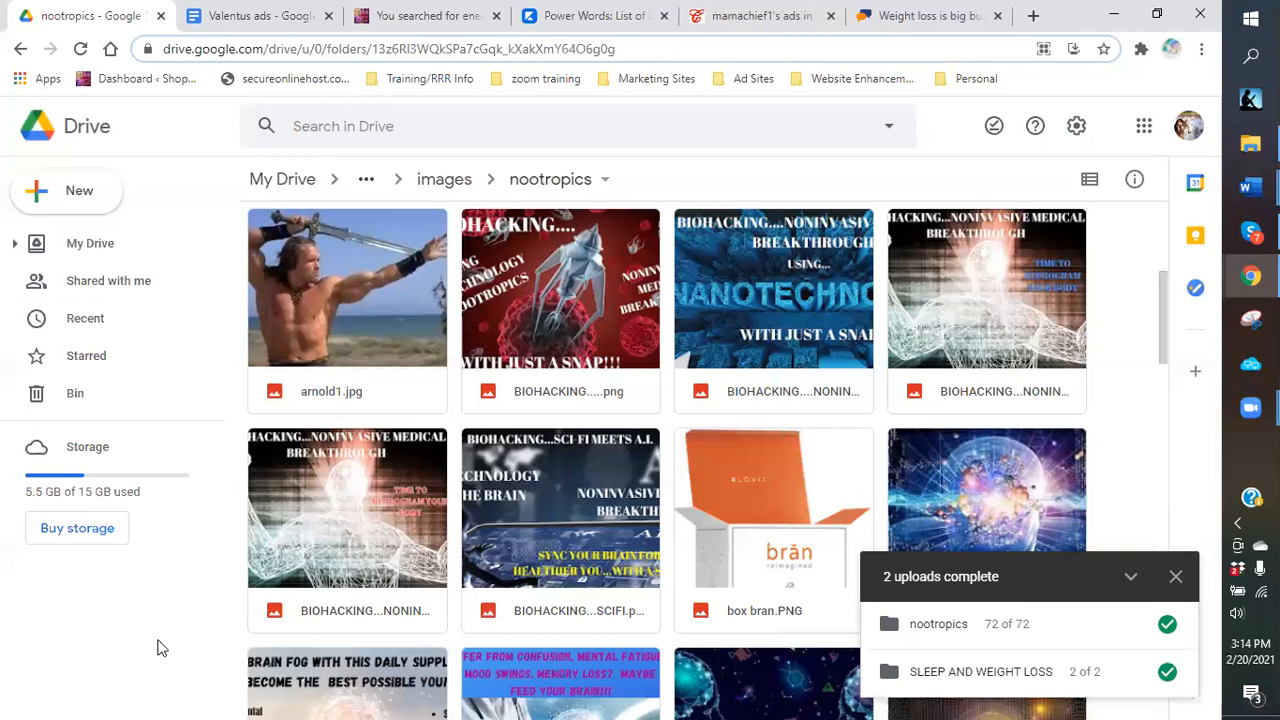
click(1177, 578)
scroll(1168, 465, up, 4)
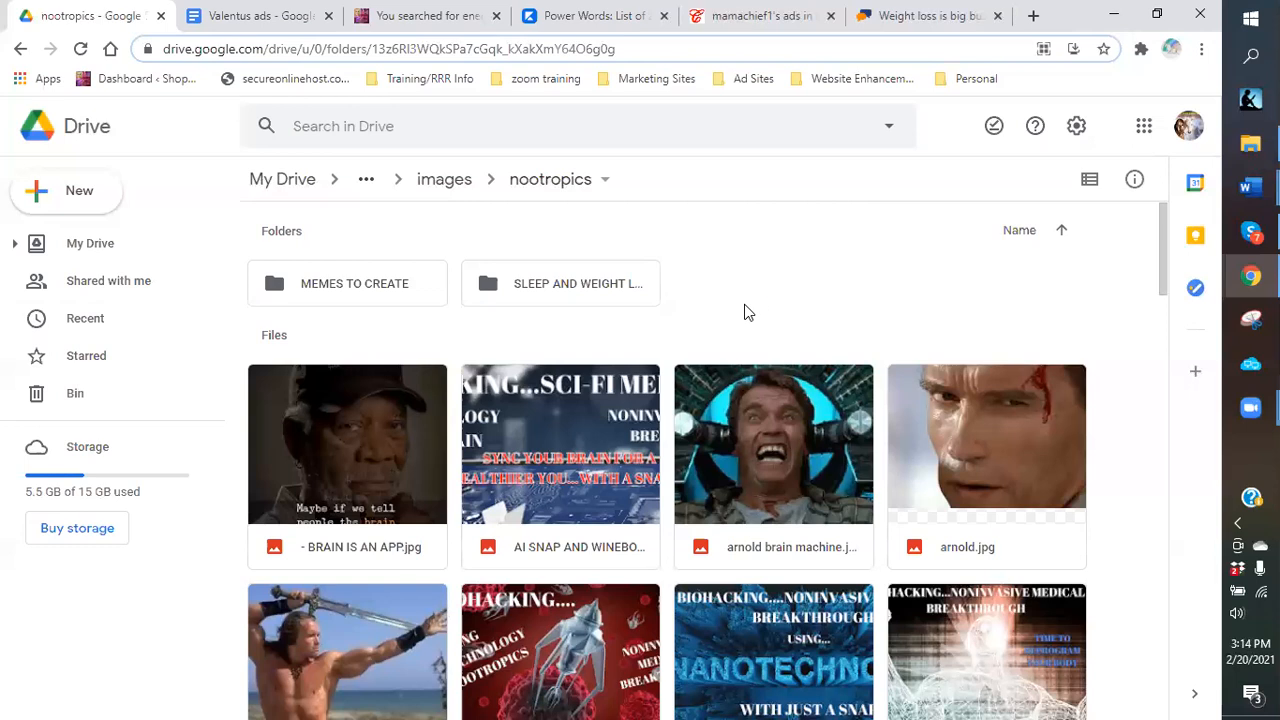
click(70, 199)
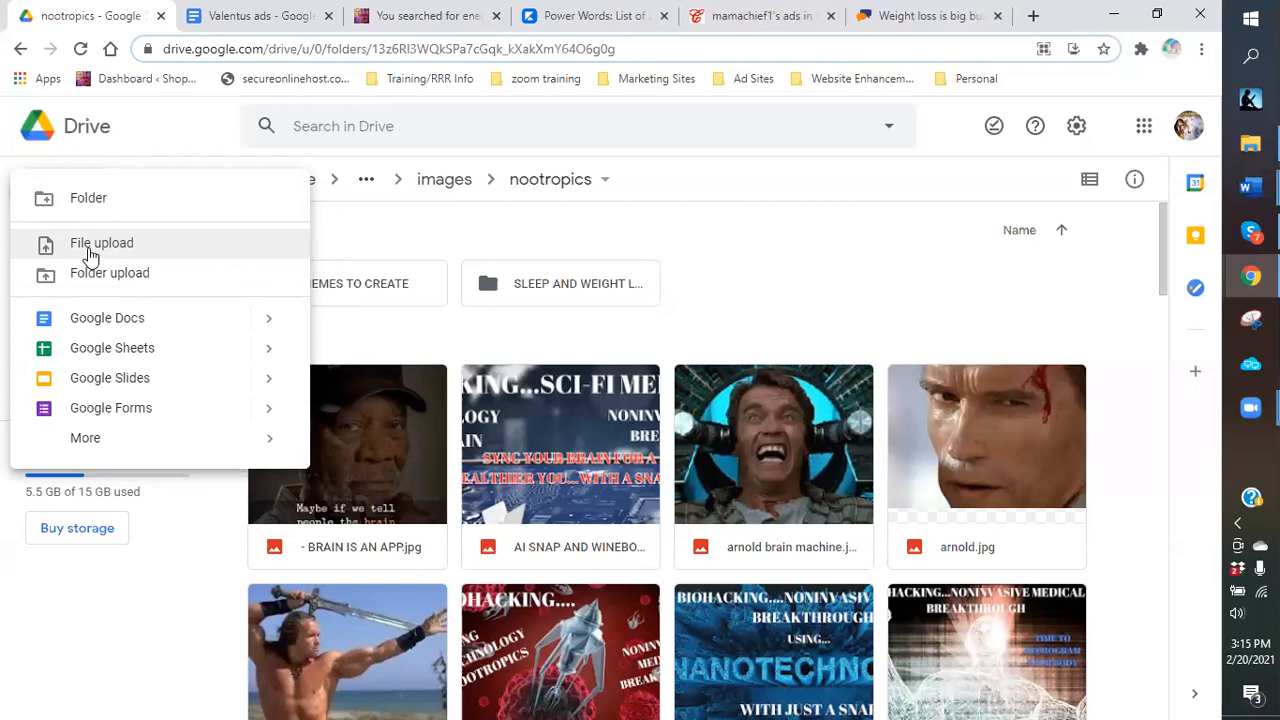
click(427, 231)
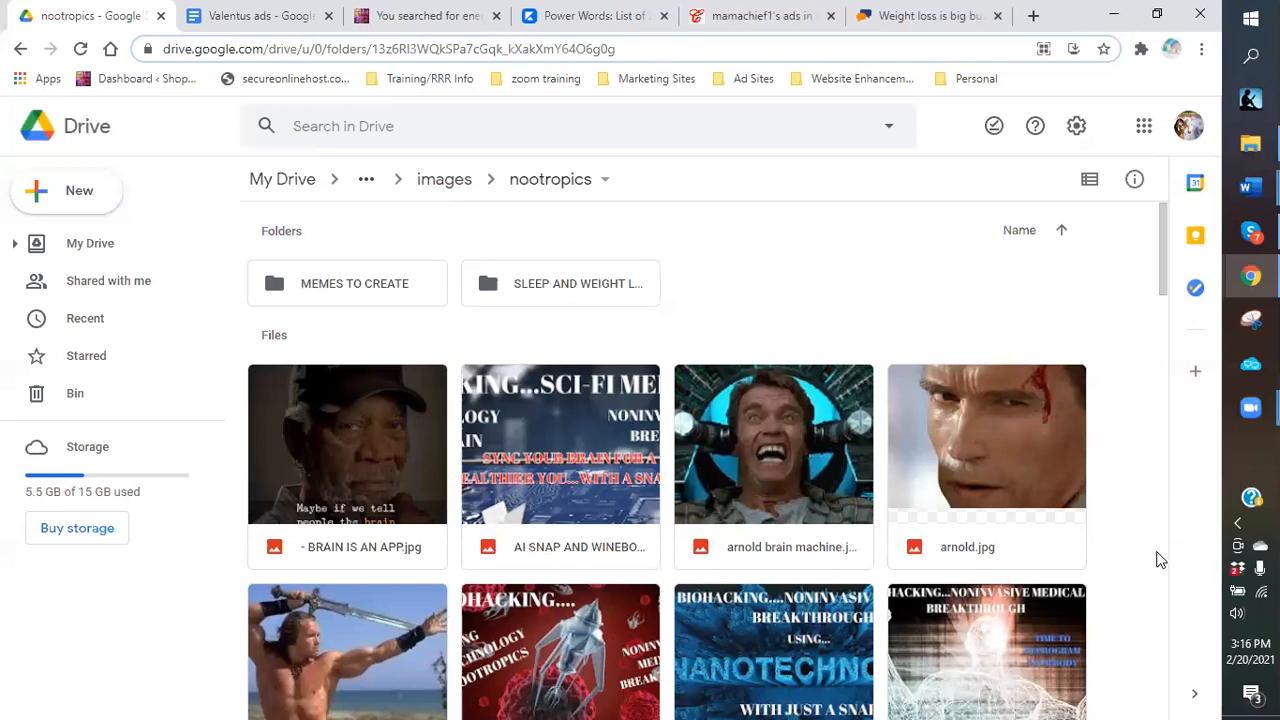
scroll(1158, 560, down, 2)
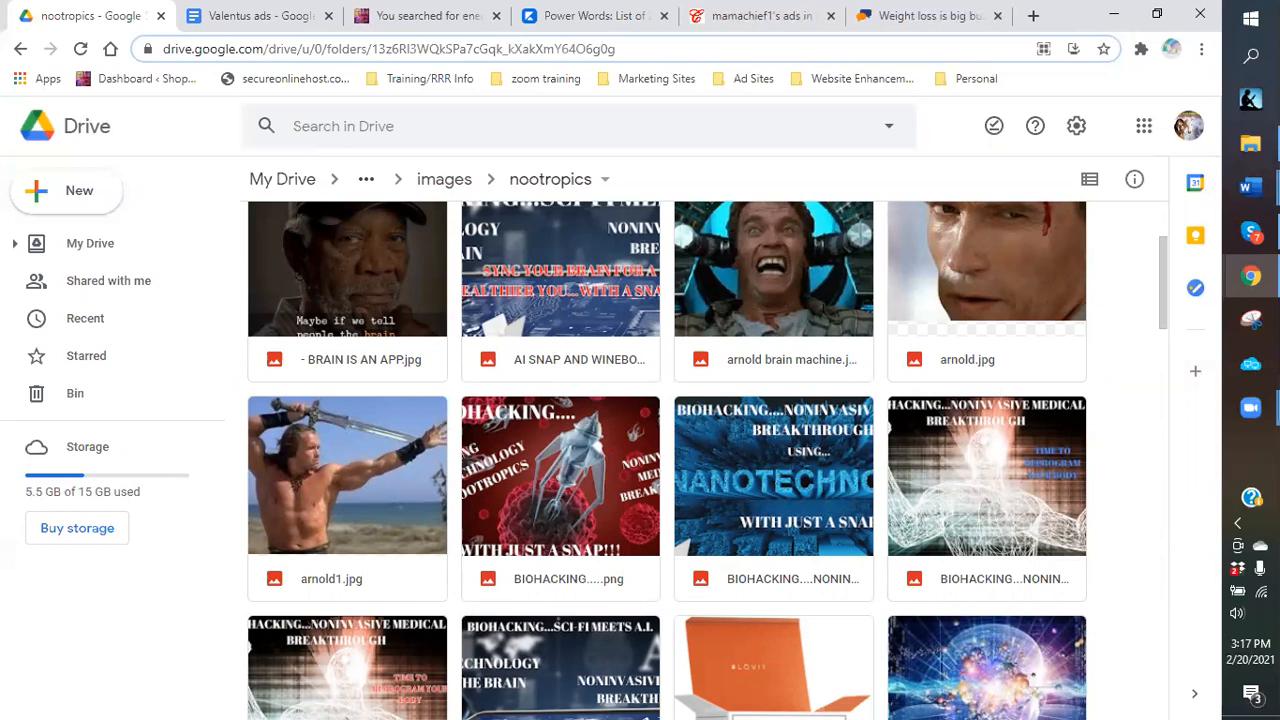
mouse_move(1243, 250)
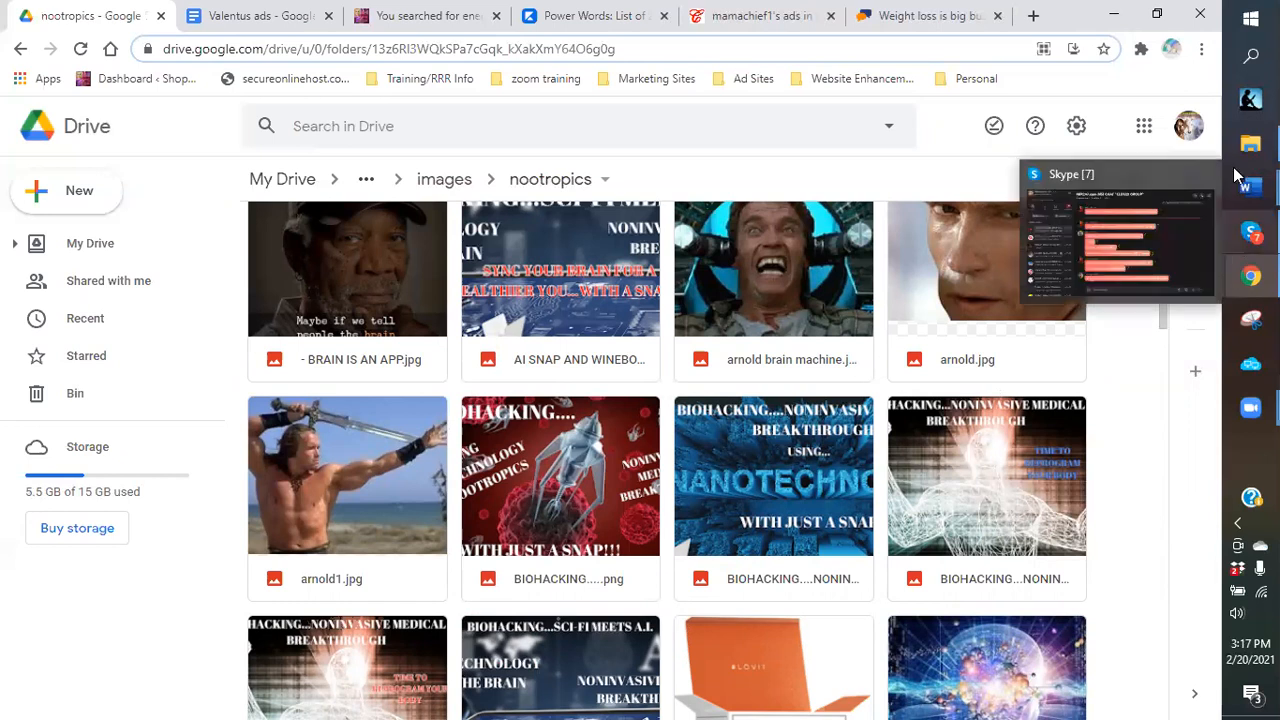
mouse_move(1243, 187)
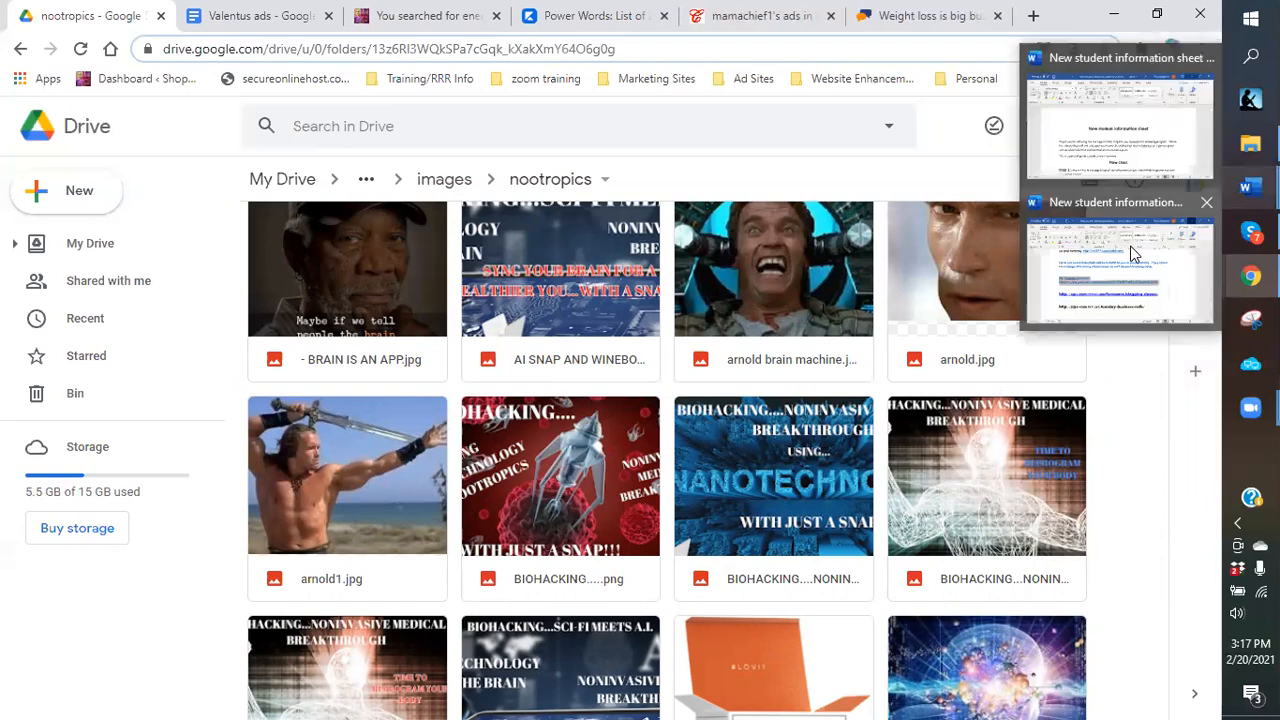
Copy the Saturday 1 - 3 pm EST webinar invitation and Zoom link from Word, then minimize Word.
click(1051, 275)
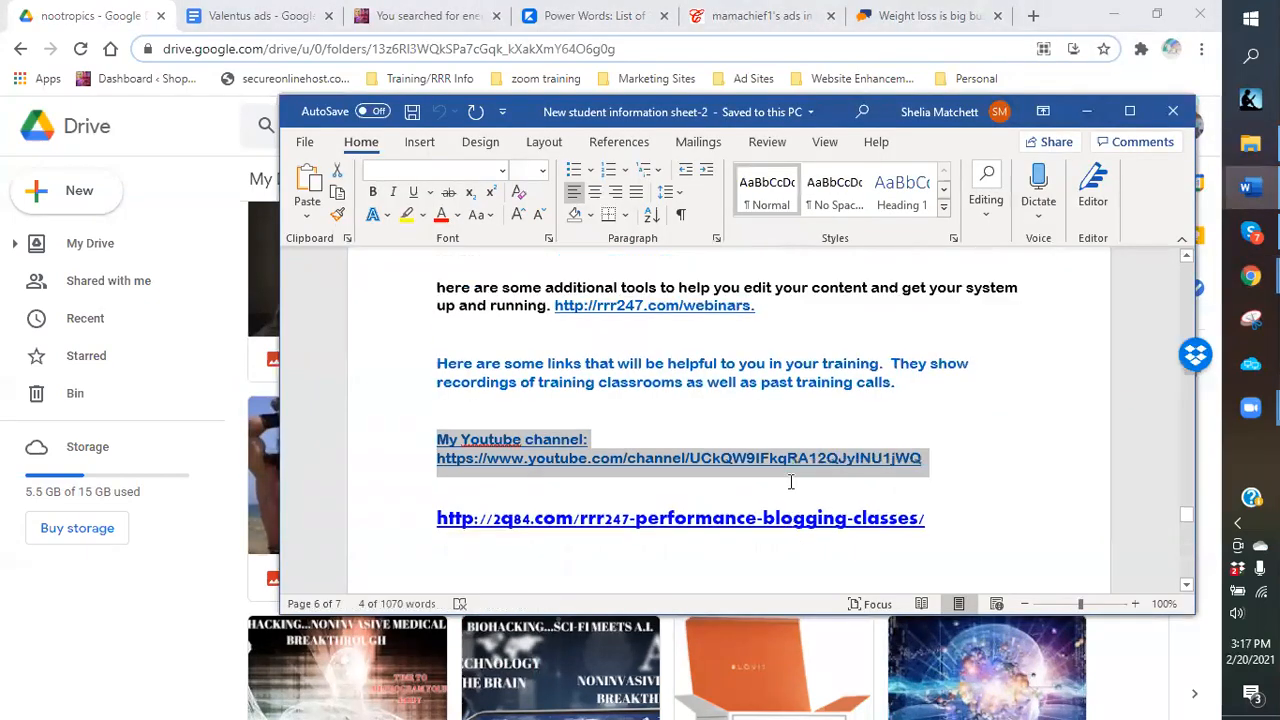
scroll(790, 482, down, 3)
scroll(790, 482, down, 5)
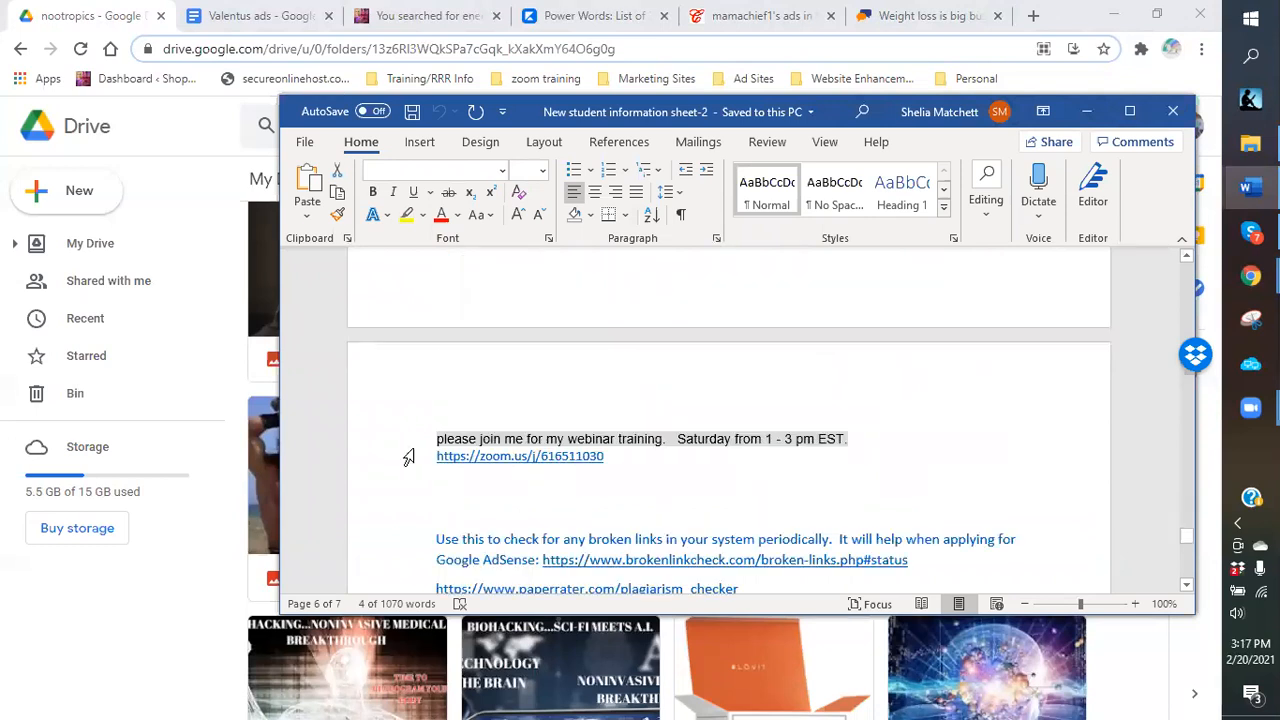
shift+click(586, 457)
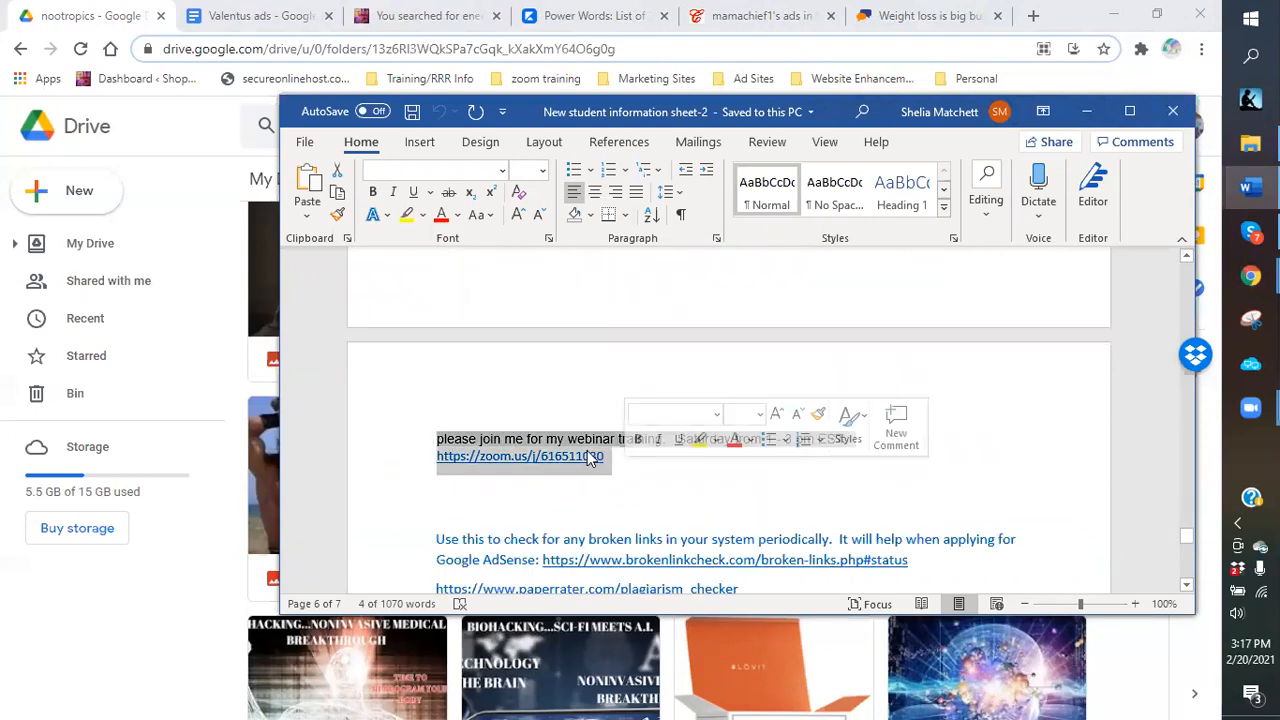
right_click(586, 457)
click(633, 105)
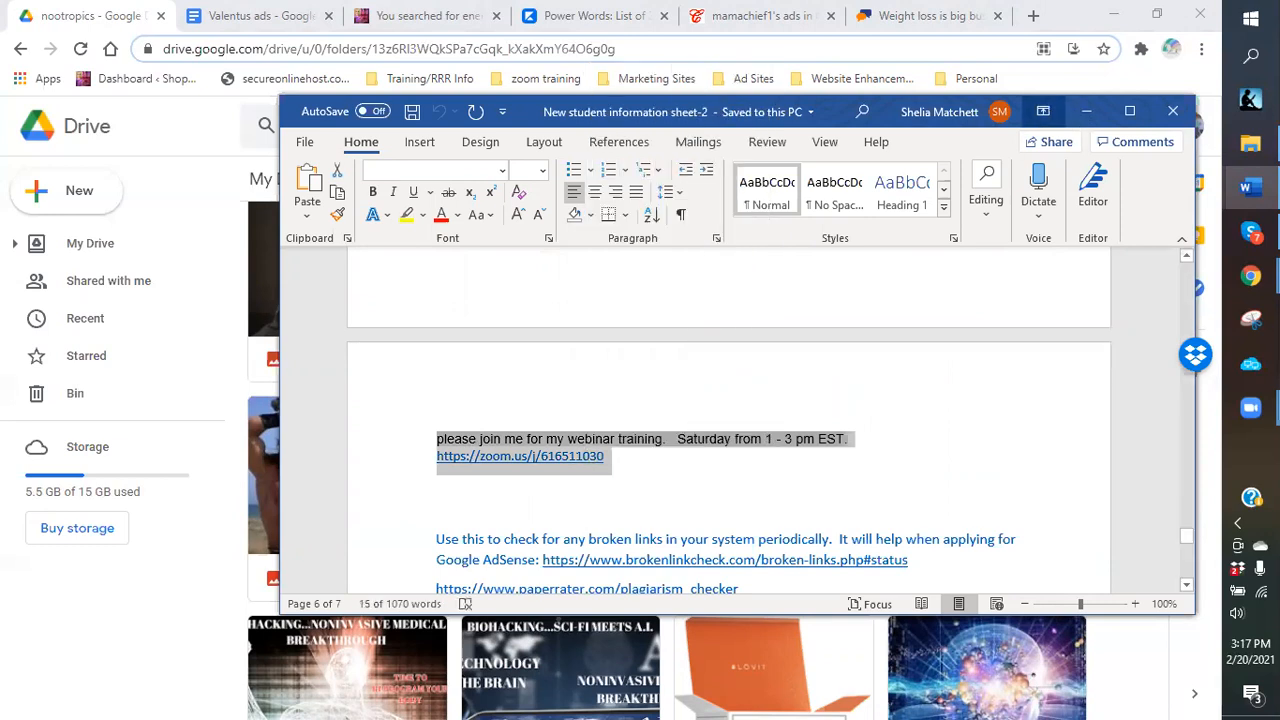
click(1086, 112)
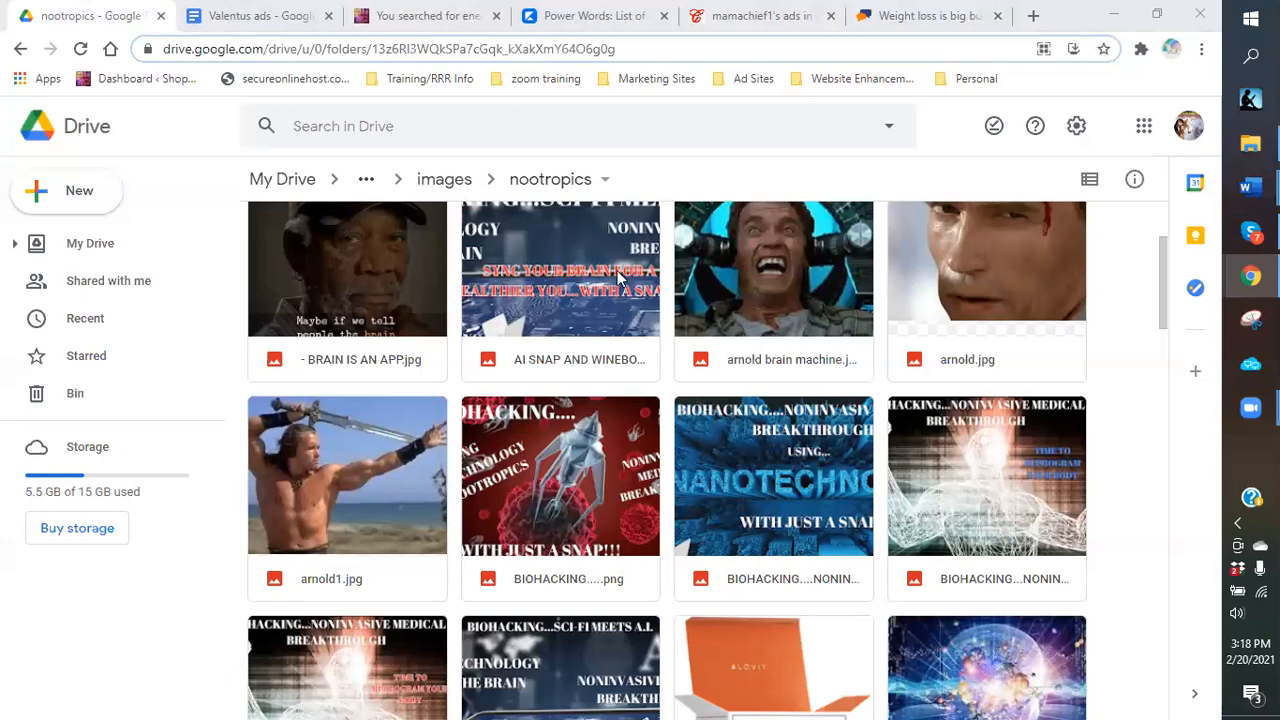
scroll(1087, 677, down, 1)
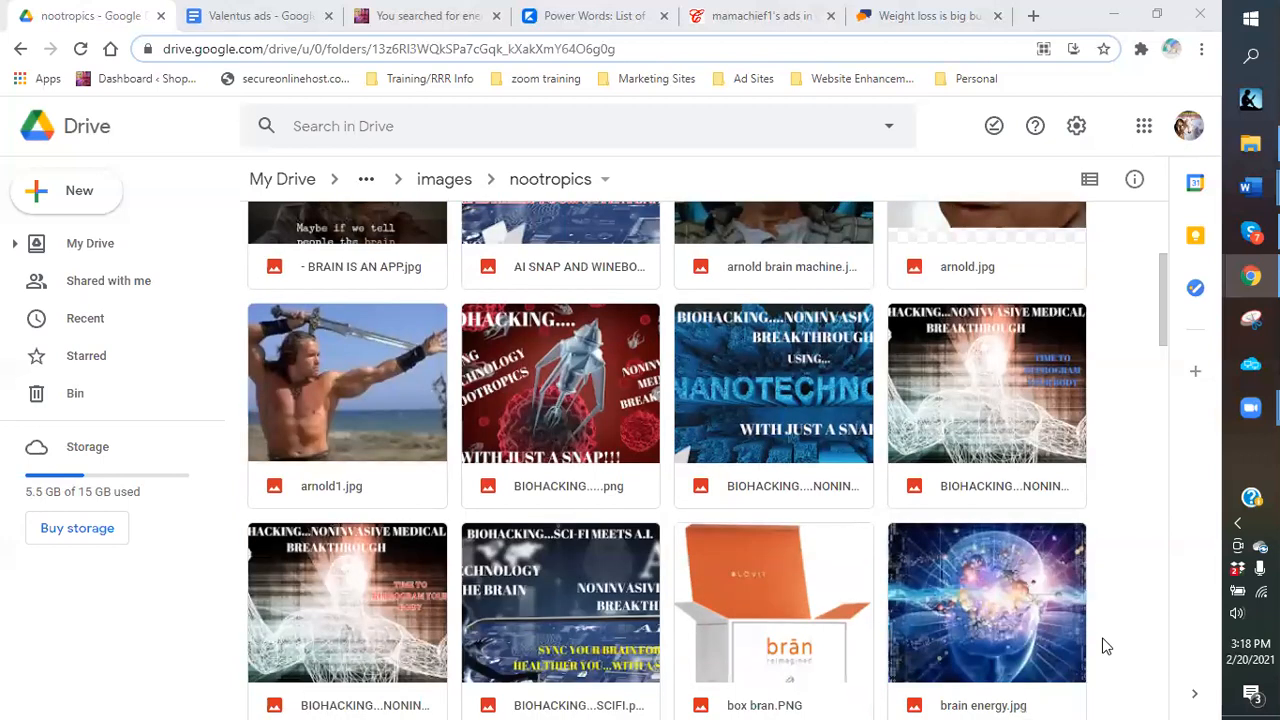
scroll(1077, 571, down, 1)
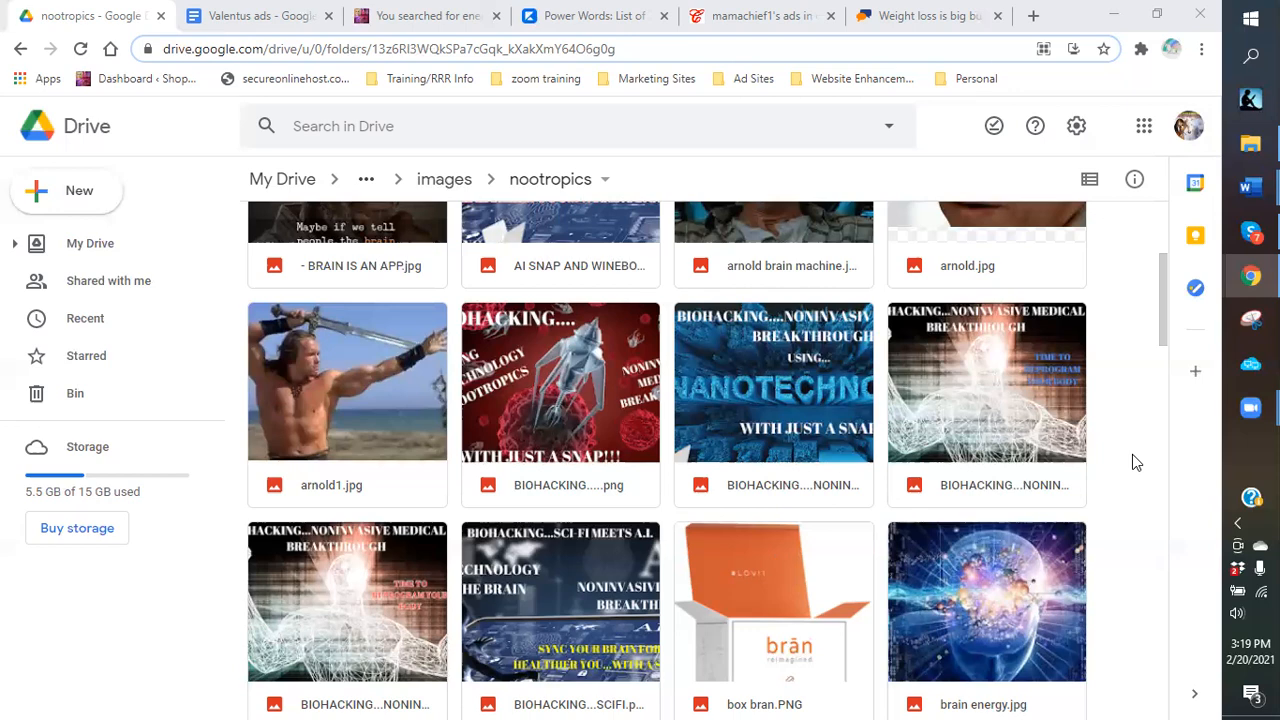
scroll(1133, 455, down, 2)
scroll(1133, 455, down, 2)
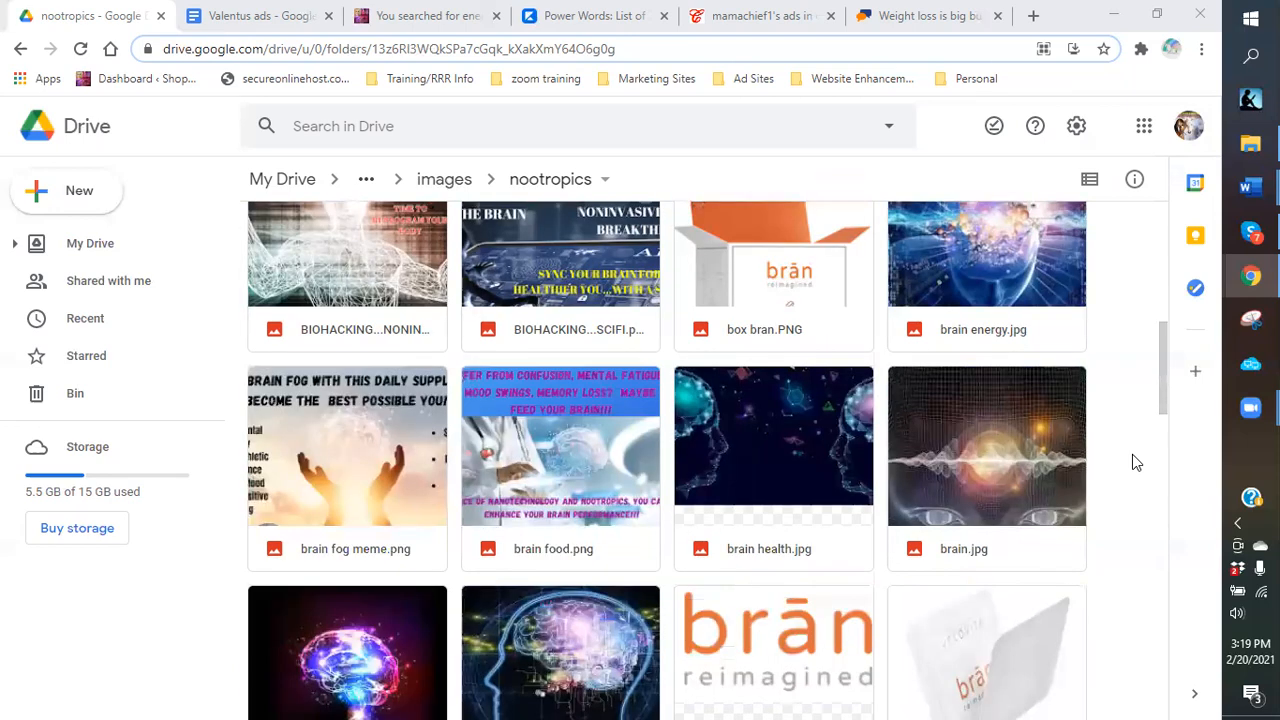
scroll(1133, 460, down, 1)
scroll(1133, 460, down, 2)
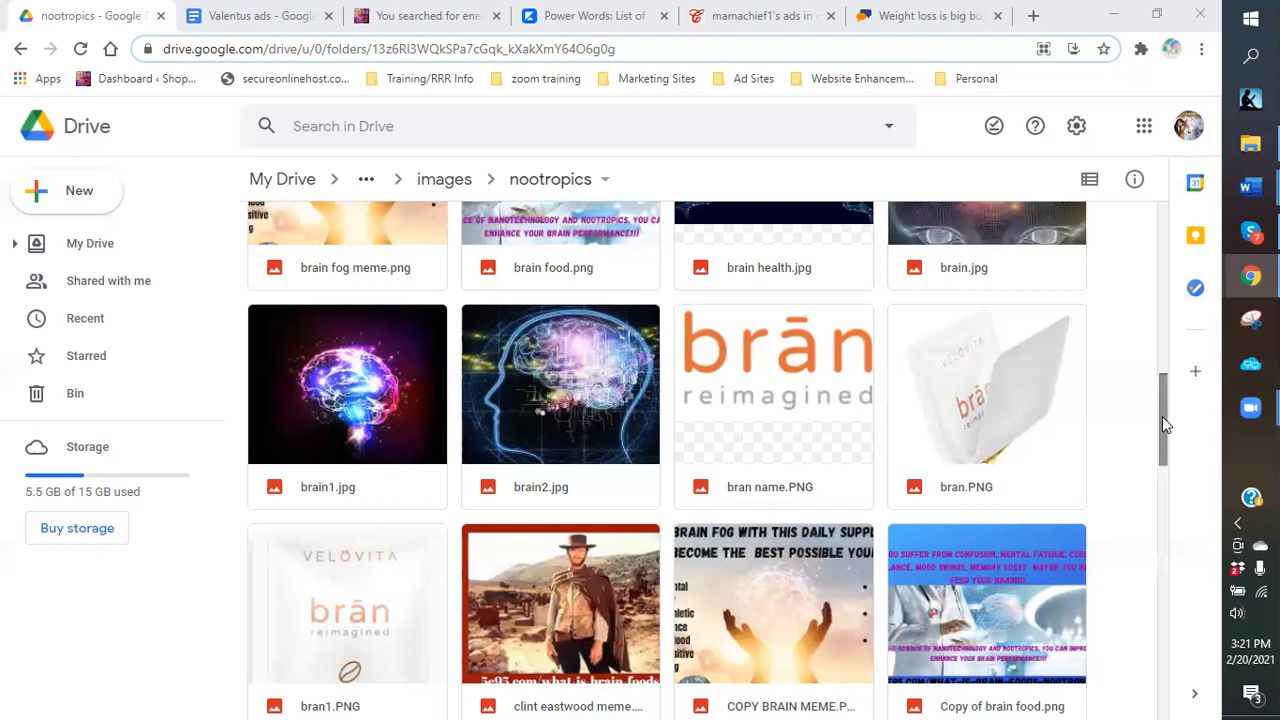
Scroll the nootropics folder past the eastwood images down to HERES JOHNNY.png and JACK.jpg.
scroll(1162, 424, down, 3)
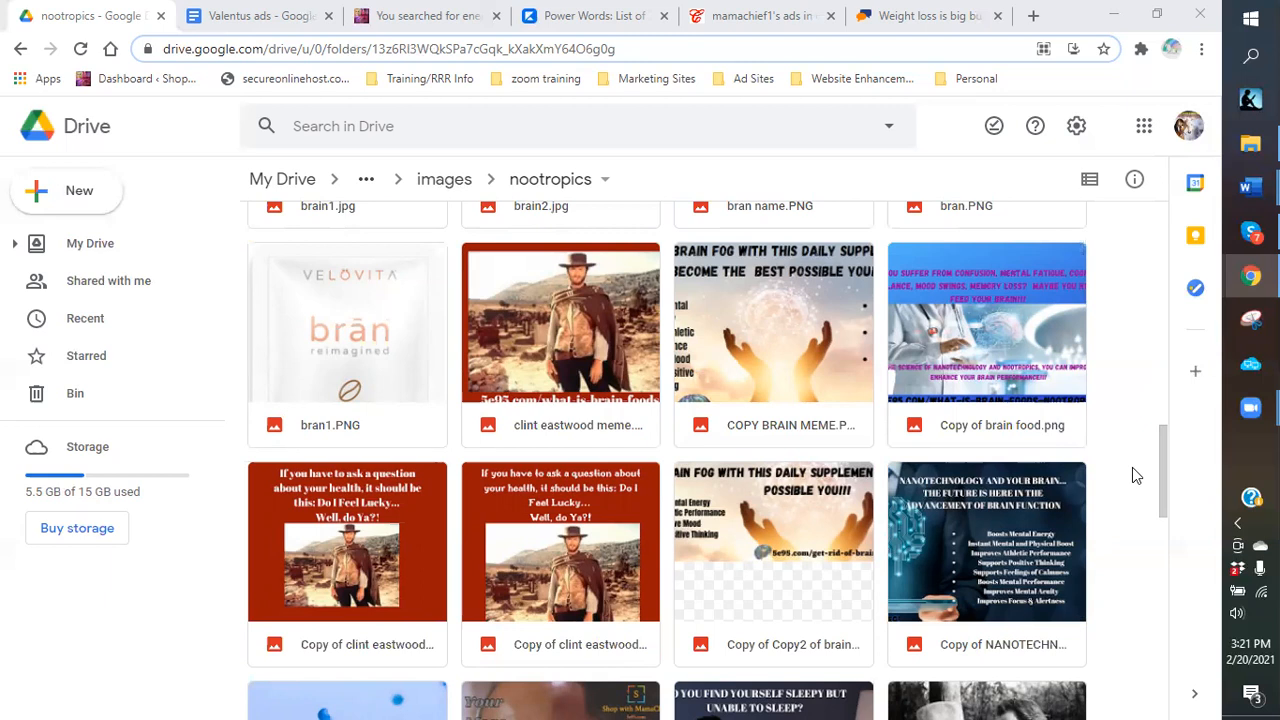
scroll(1133, 475, down, 1)
scroll(1133, 475, down, 2)
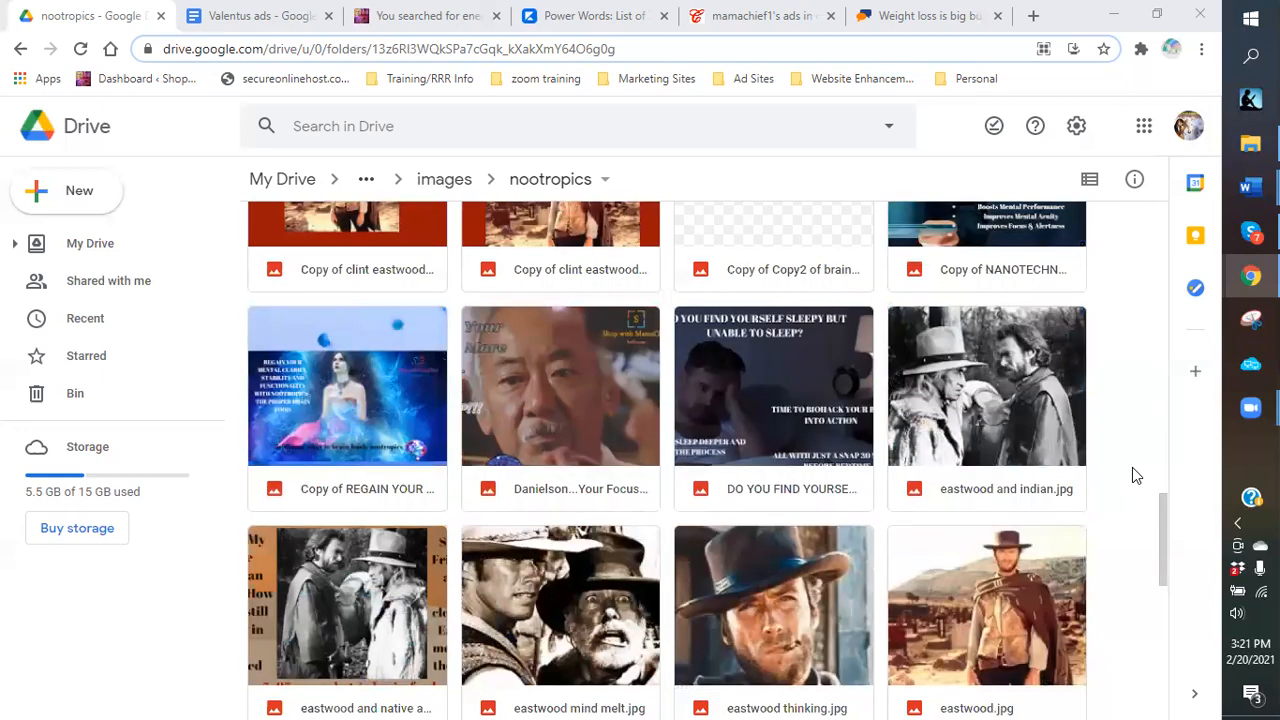
scroll(1133, 475, down, 3)
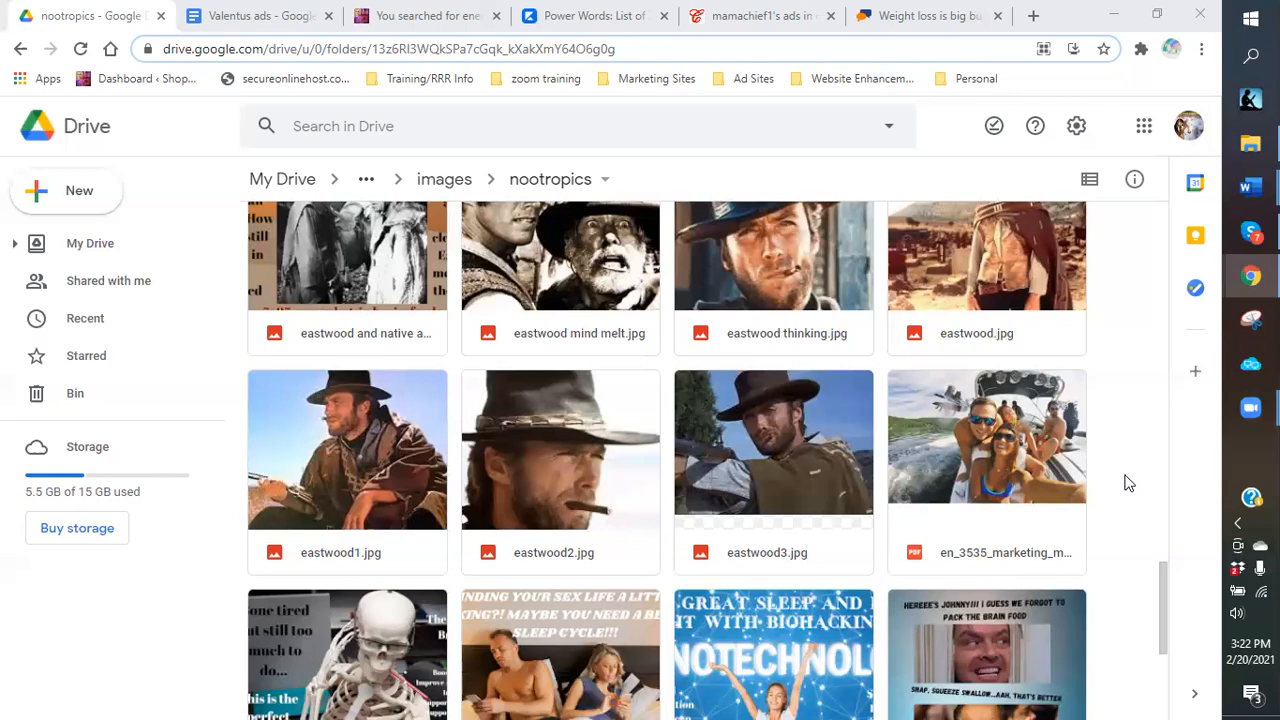
scroll(1128, 483, down, 3)
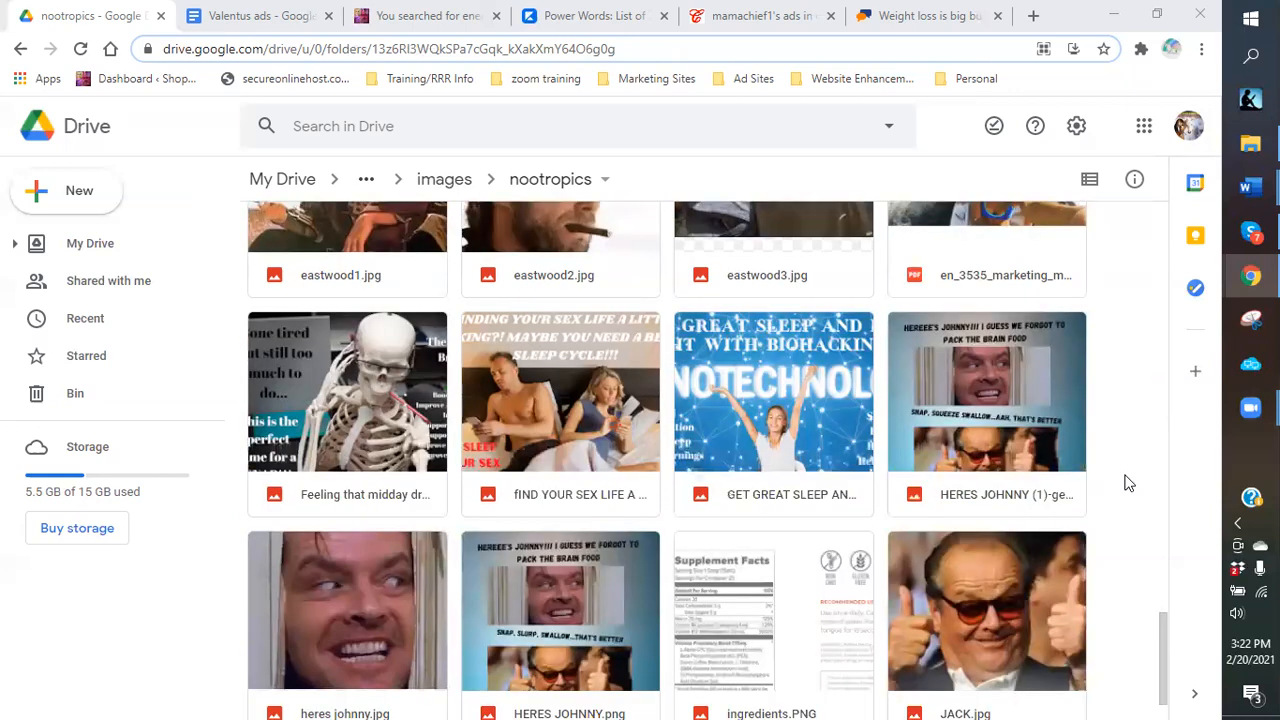
scroll(1128, 483, down, 1)
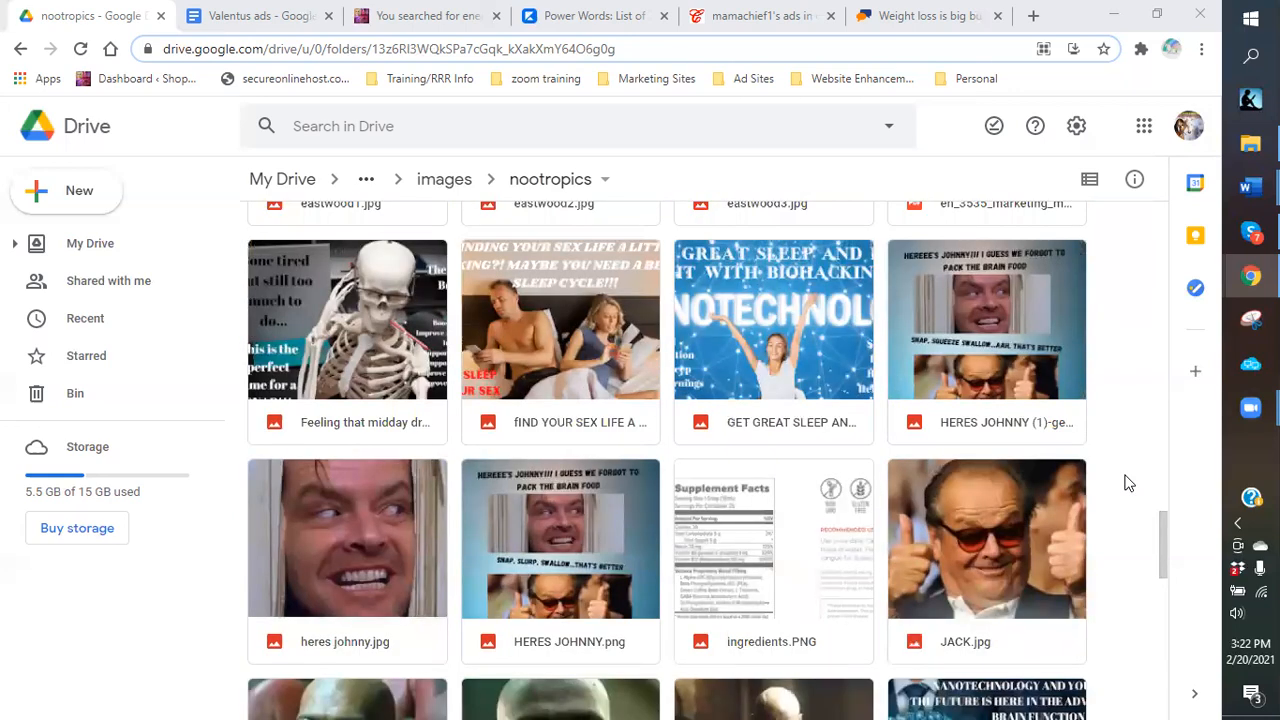